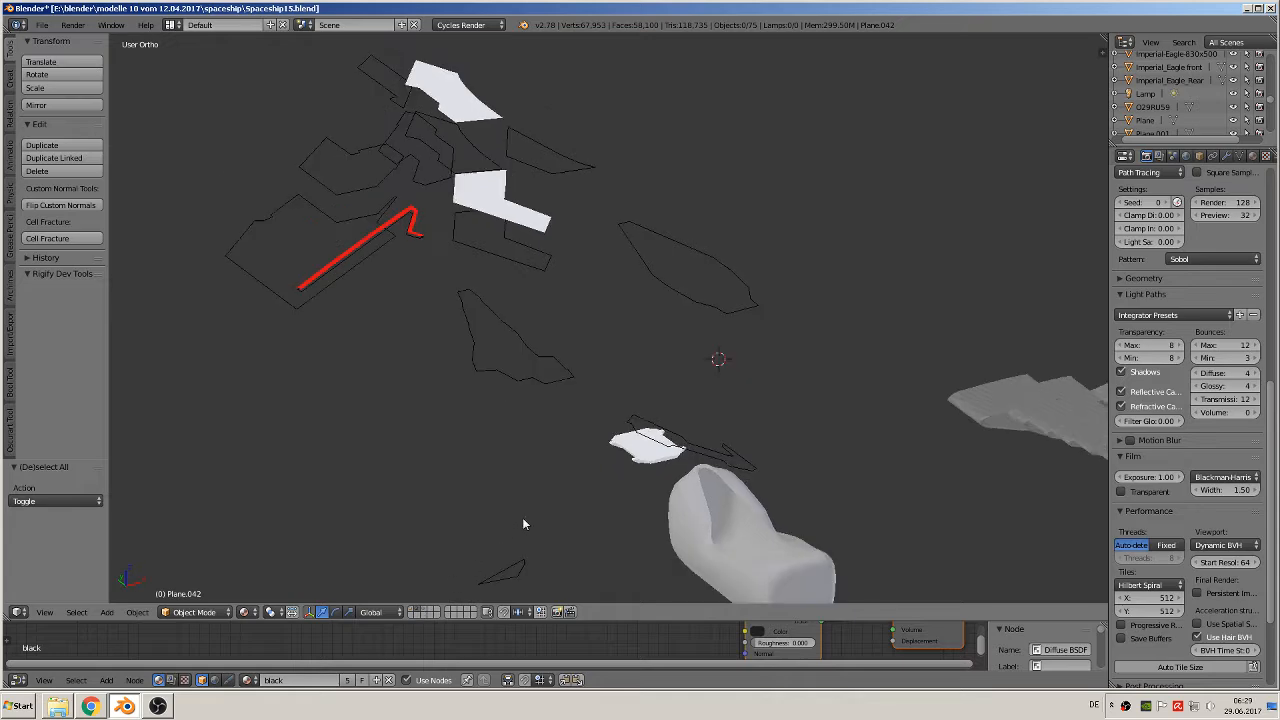
- Duplicate the long pointed outline beside the small white panel and move the copy about -0.165 along X
right_click(718, 462)
middle_drag(726, 523, 686, 537)
key(shift+d)
key(Escape)
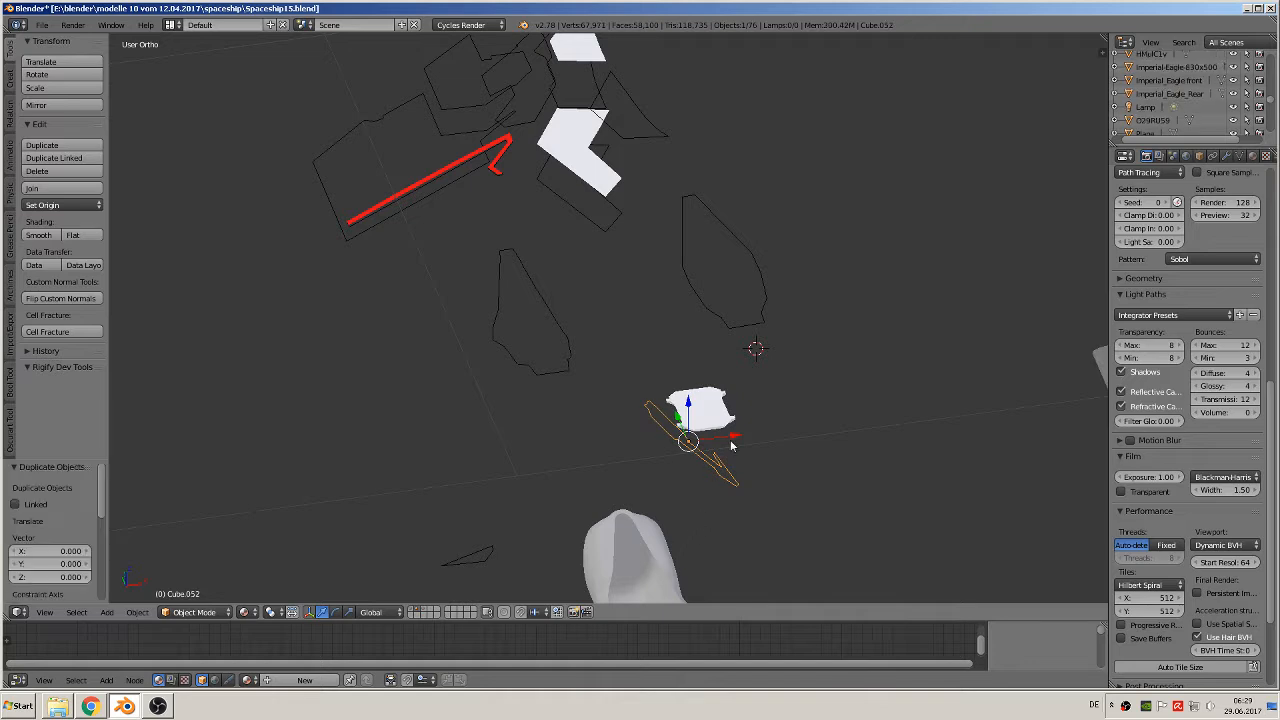
drag(733, 441, 603, 474)
- Move the copied outline to the first layer and display that layer with the spaceship
key(m)
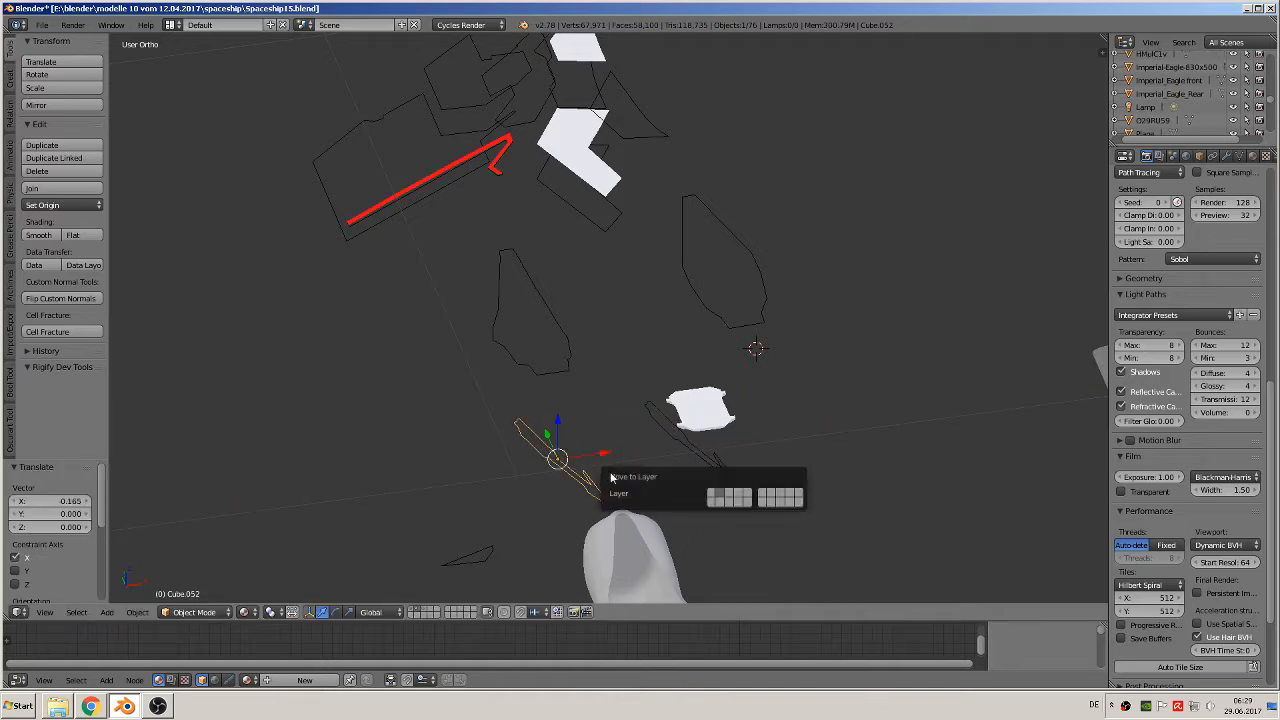
click(712, 498)
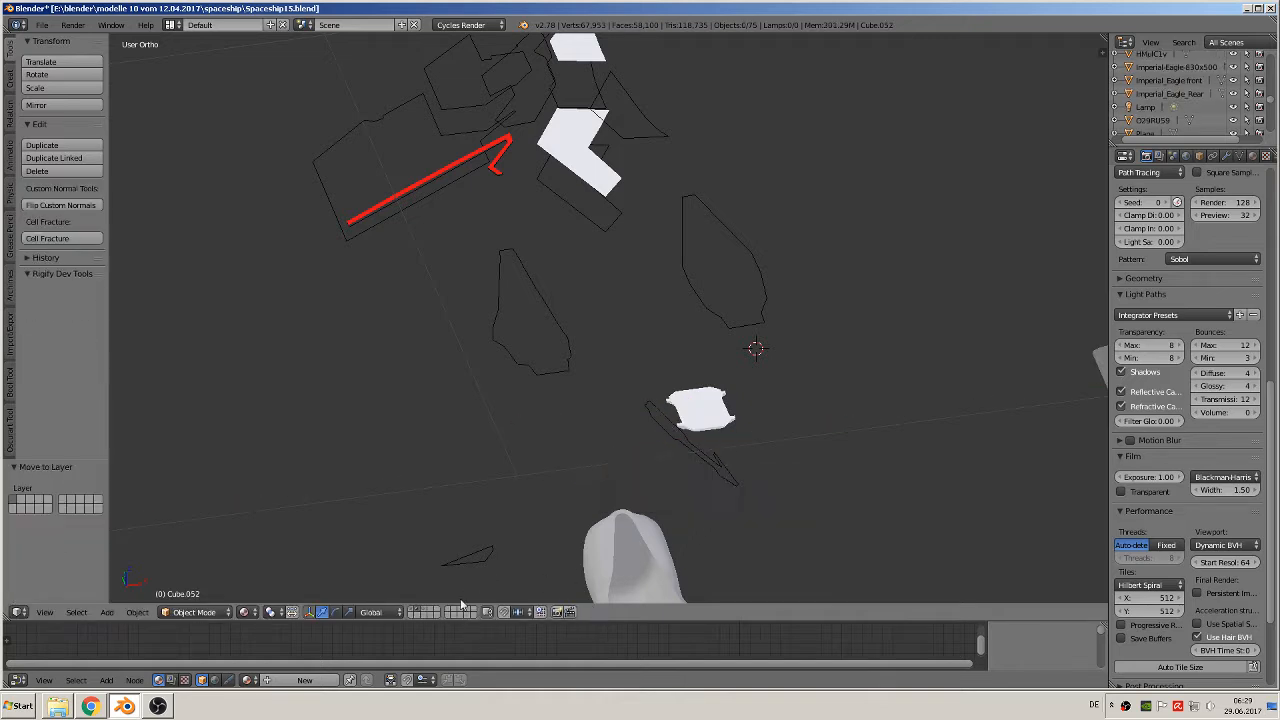
click(410, 608)
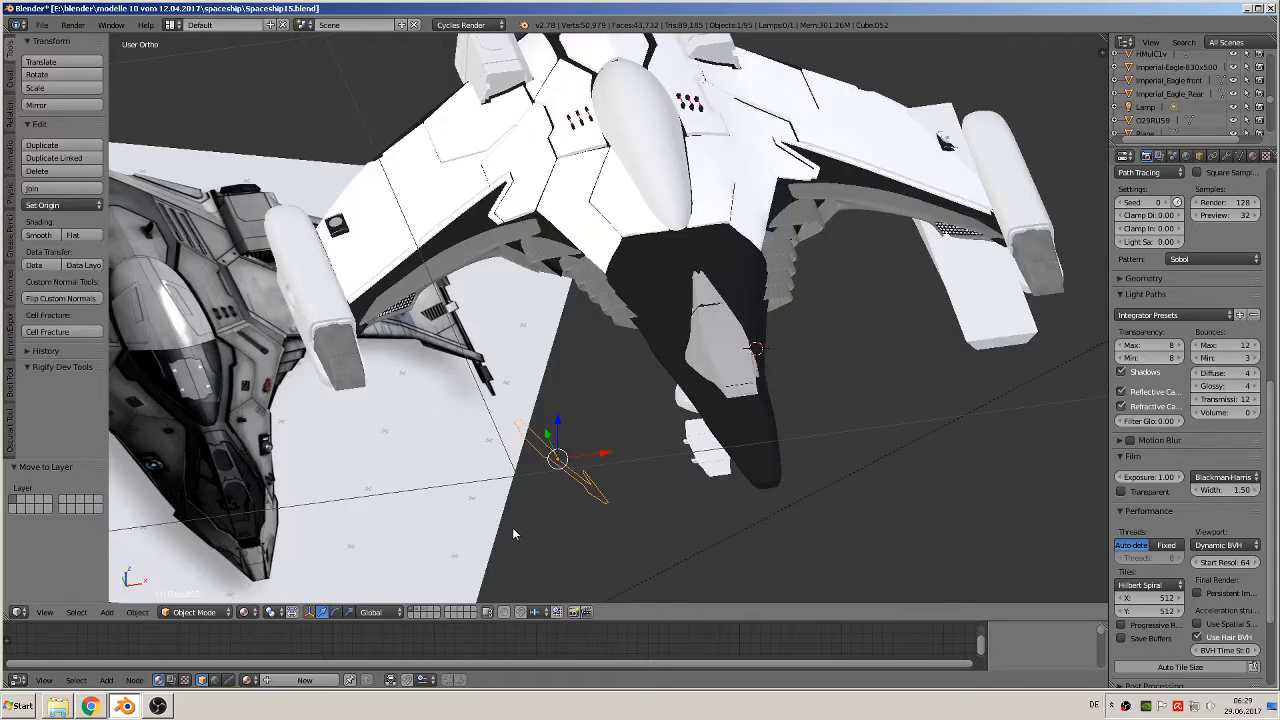
scroll(514, 534, down, 3)
middle_drag(514, 534, 586, 474)
scroll(586, 479, up, 5)
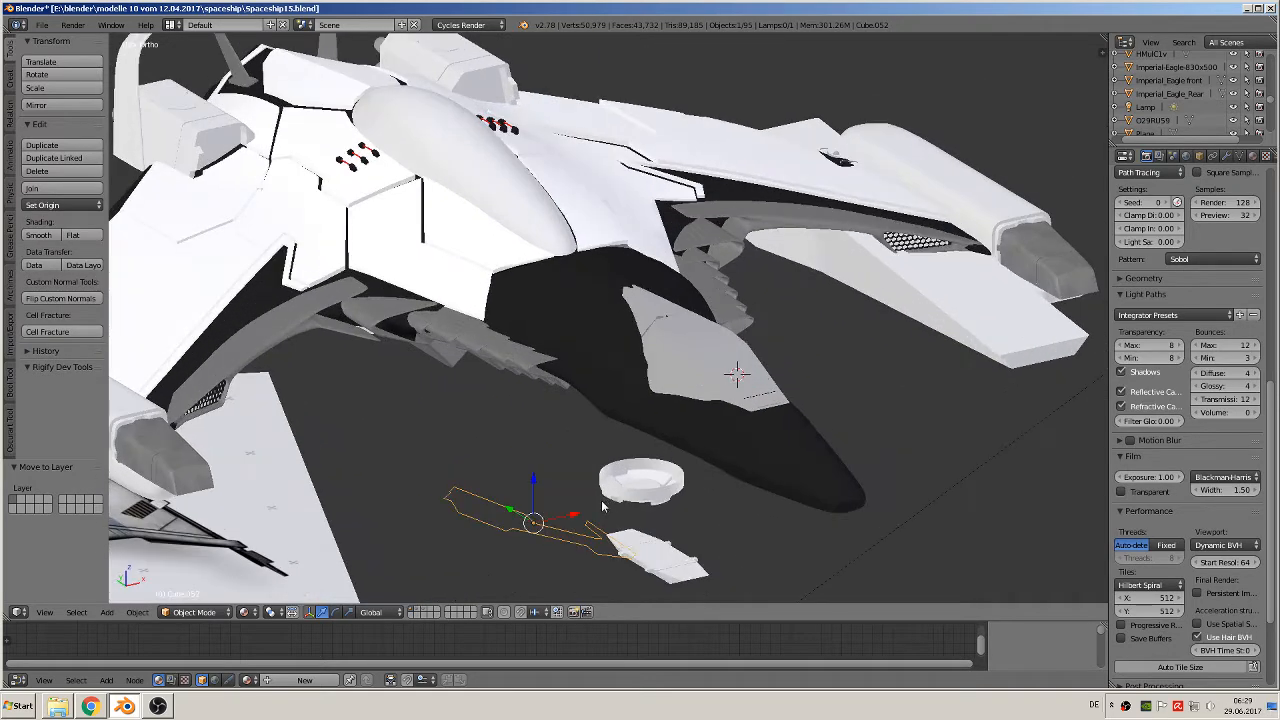
- In Edit Mode, fill the narrow slanted strip at the barbed end of the copied outline with a five-vertex face
key(Tab)
key(KP_Decimal)
scroll(645, 346, up, 3)
mouse_move(645, 350)
middle_down()
mouse_move(672, 346)
mouse_move(648, 367)
middle_up()
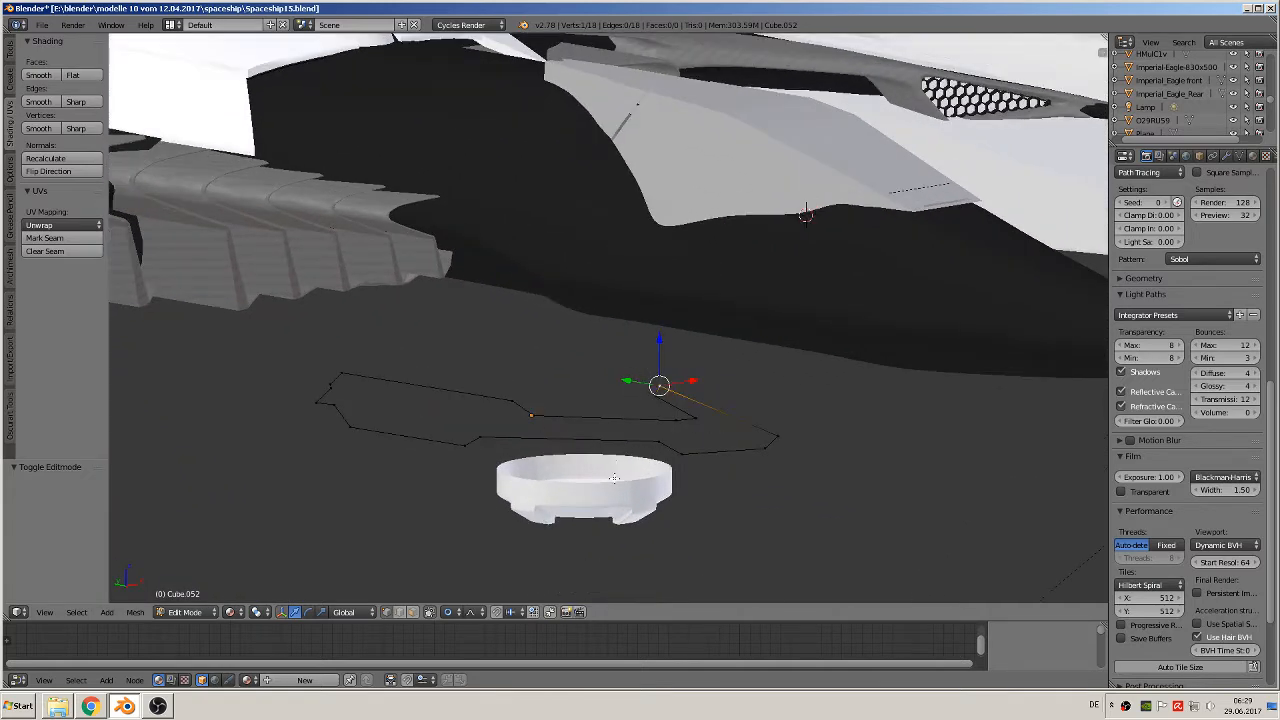
key(a)
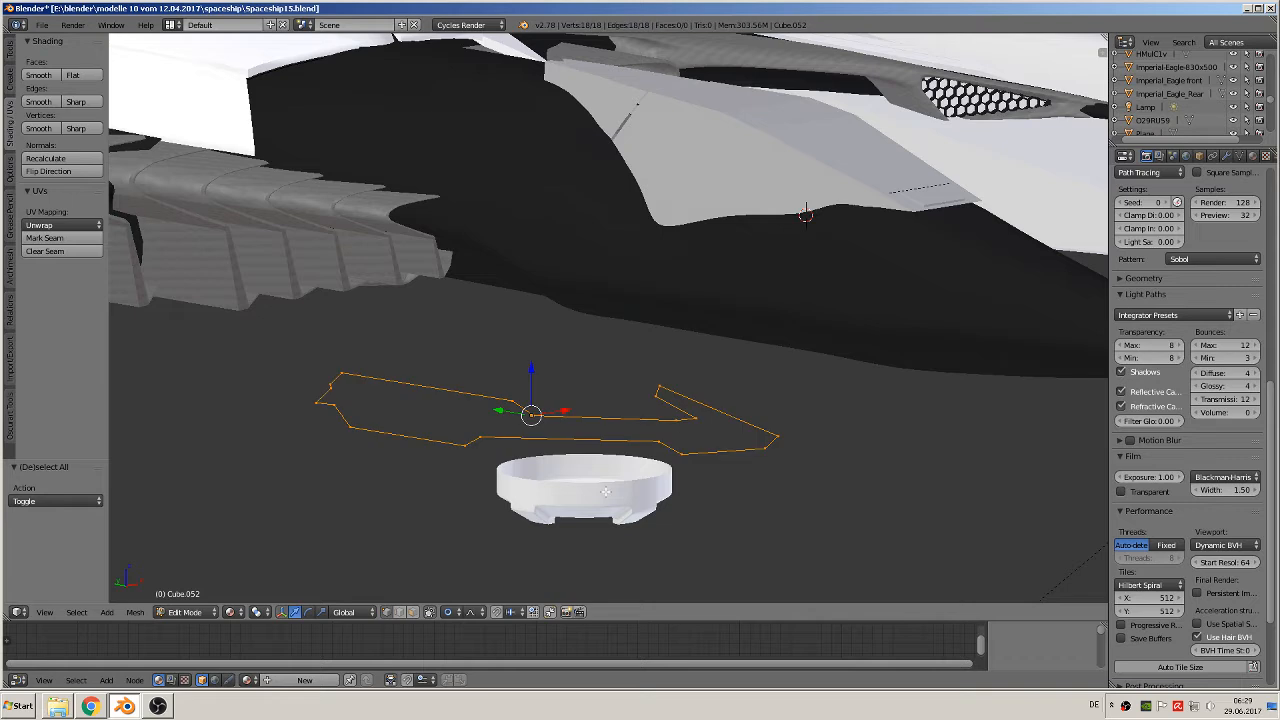
right_click(510, 402)
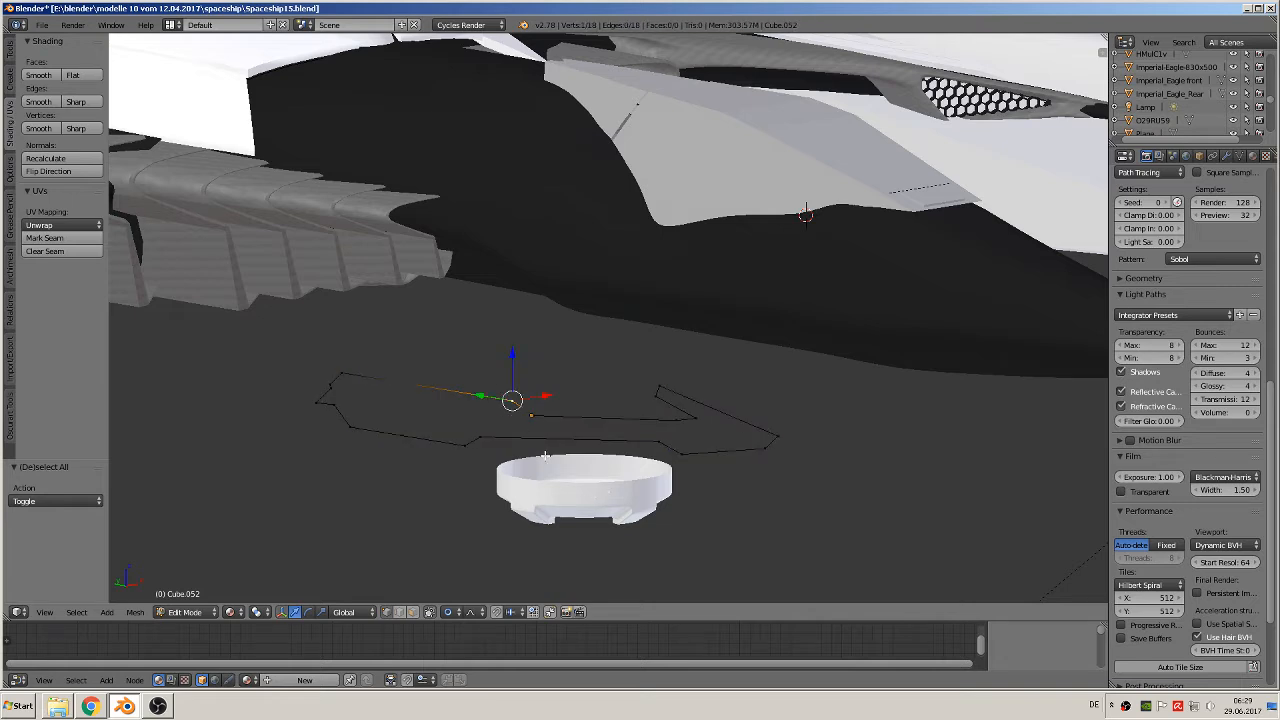
scroll(545, 456, up, 2)
shift+middle_drag(540, 495, 532, 440)
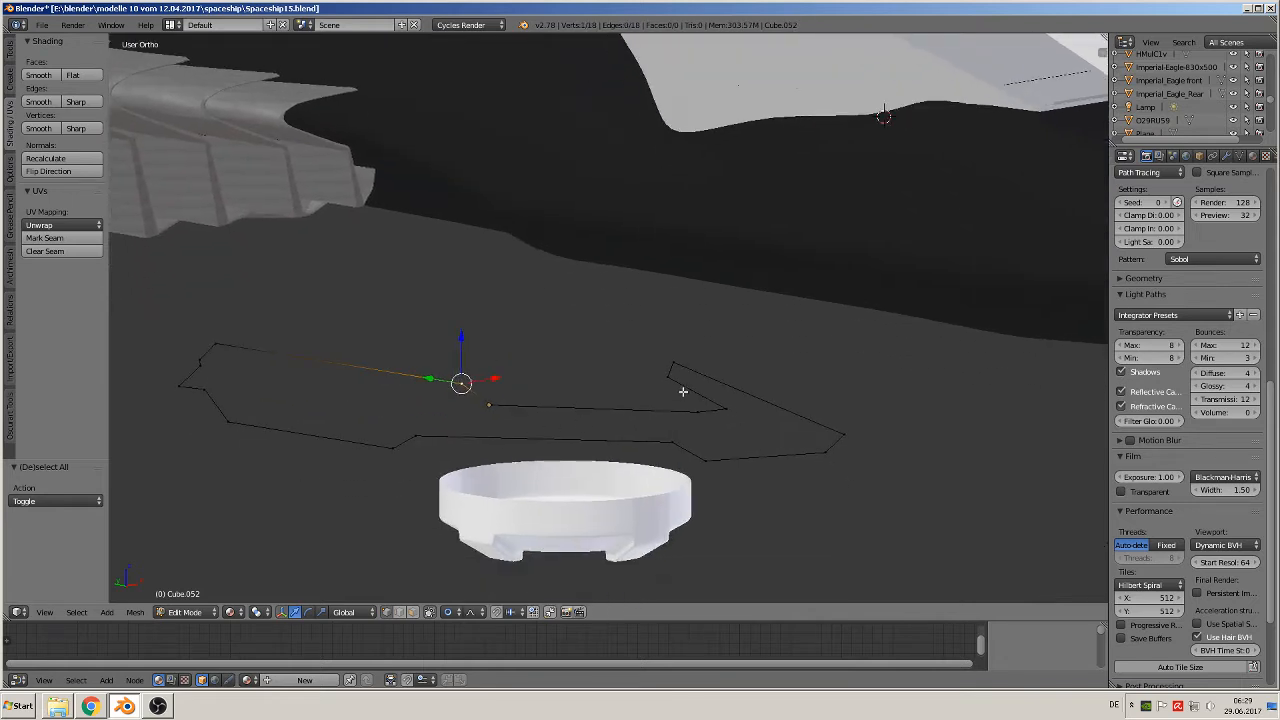
right_click(742, 421)
shift+right_click(830, 453)
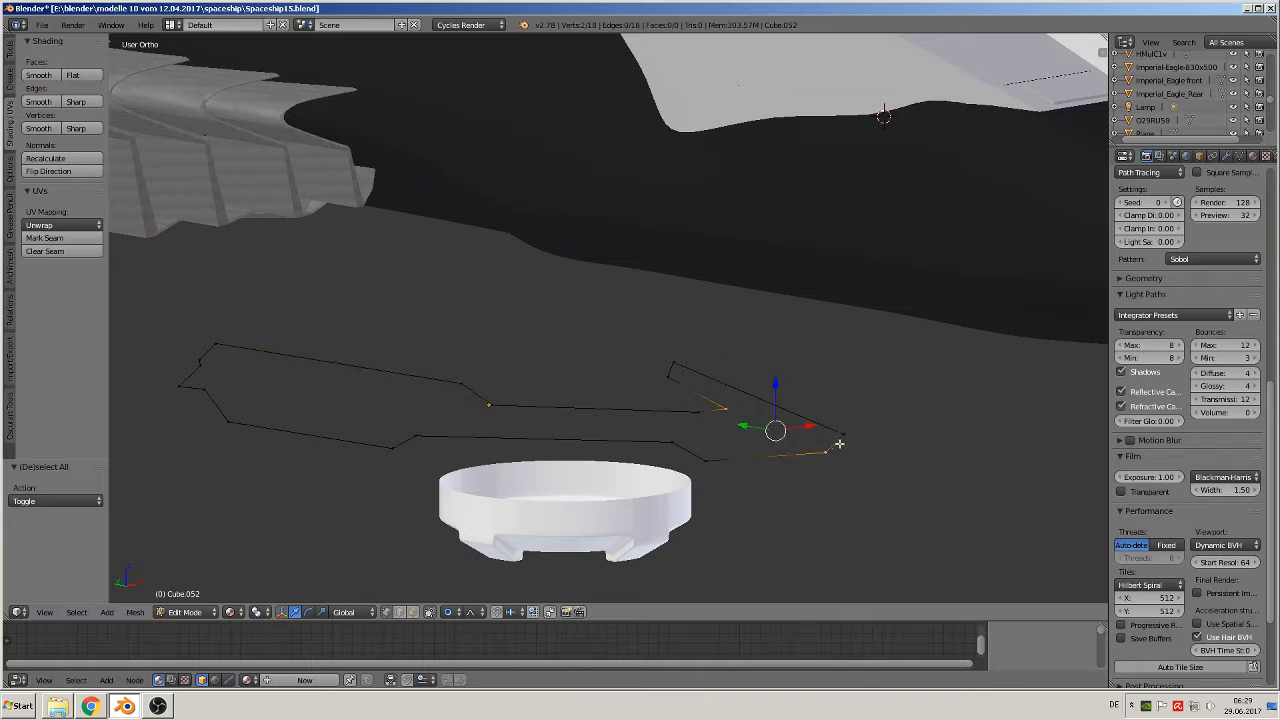
shift+right_click(844, 436)
shift+right_click(672, 365)
shift+right_click(667, 377)
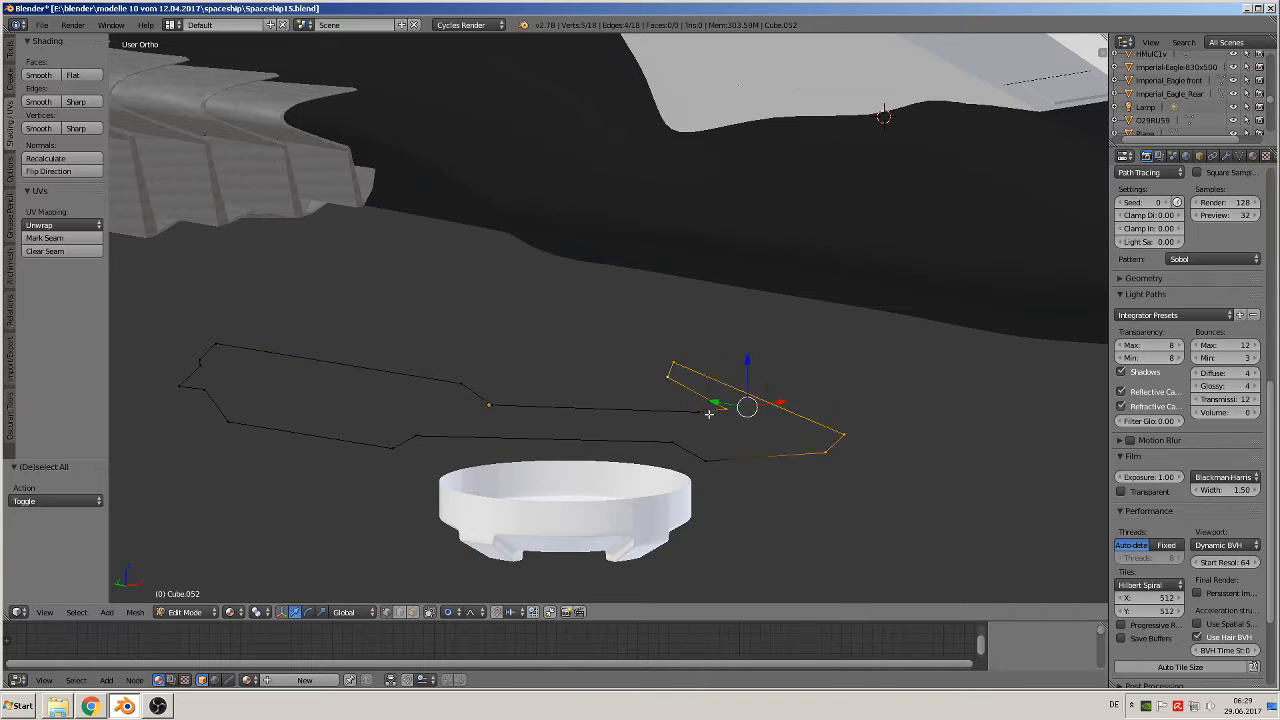
key(f)
- Fill the four-sided area directly beside the slanted strip, between its long edge and the start of the narrow section
shift+right_click(693, 411)
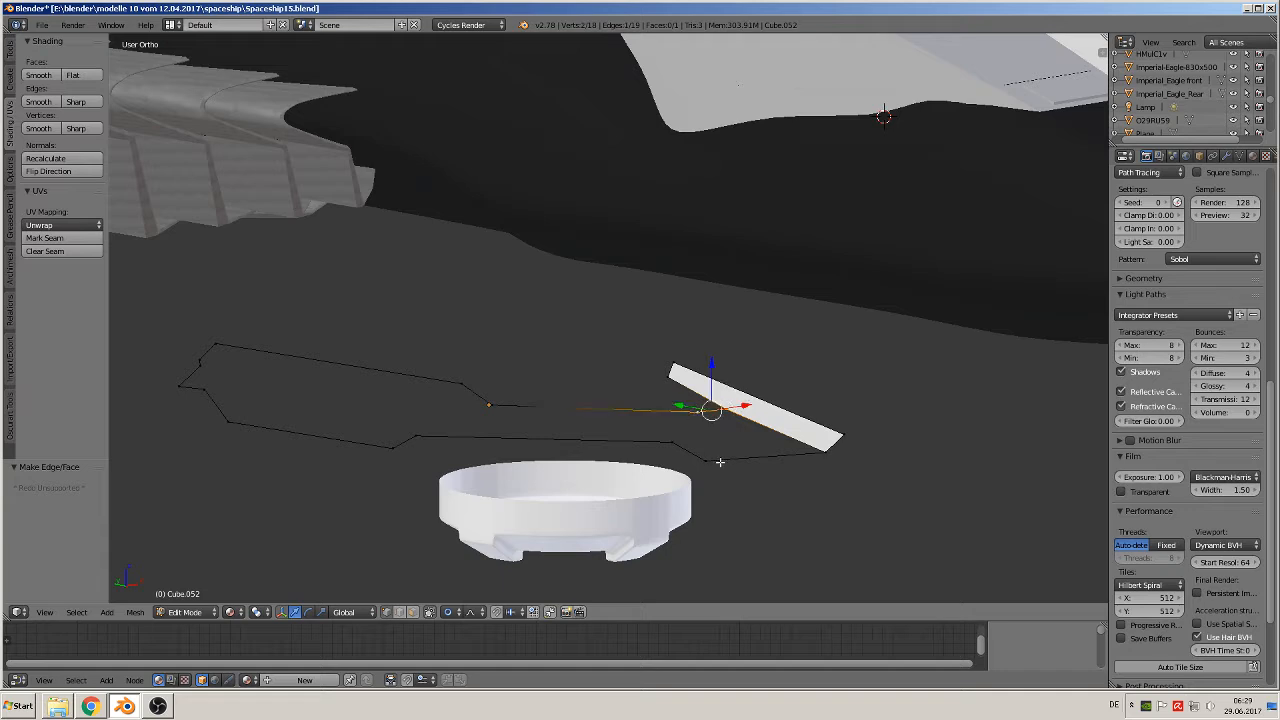
shift+right_click(705, 460)
shift+right_click(829, 451)
key(f)
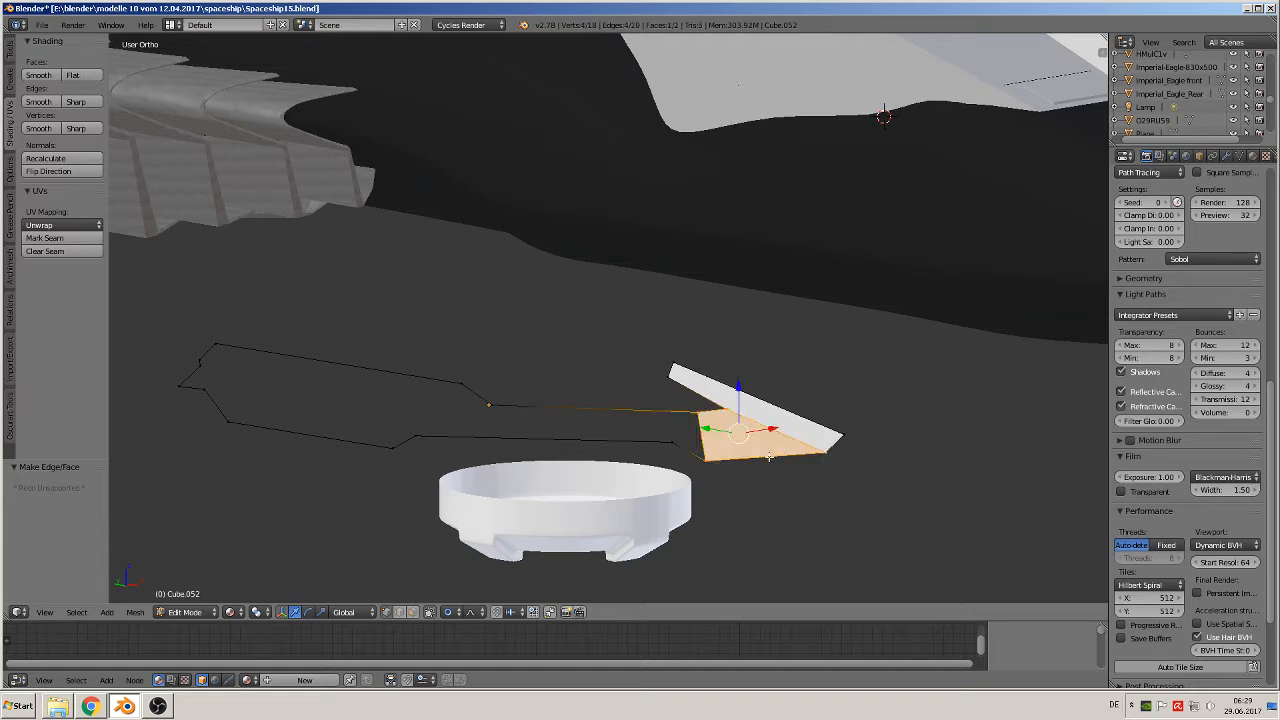
- Disable proportional editing and subdivide the upper long edge of the outline's narrow section with one cut
right_click(694, 412)
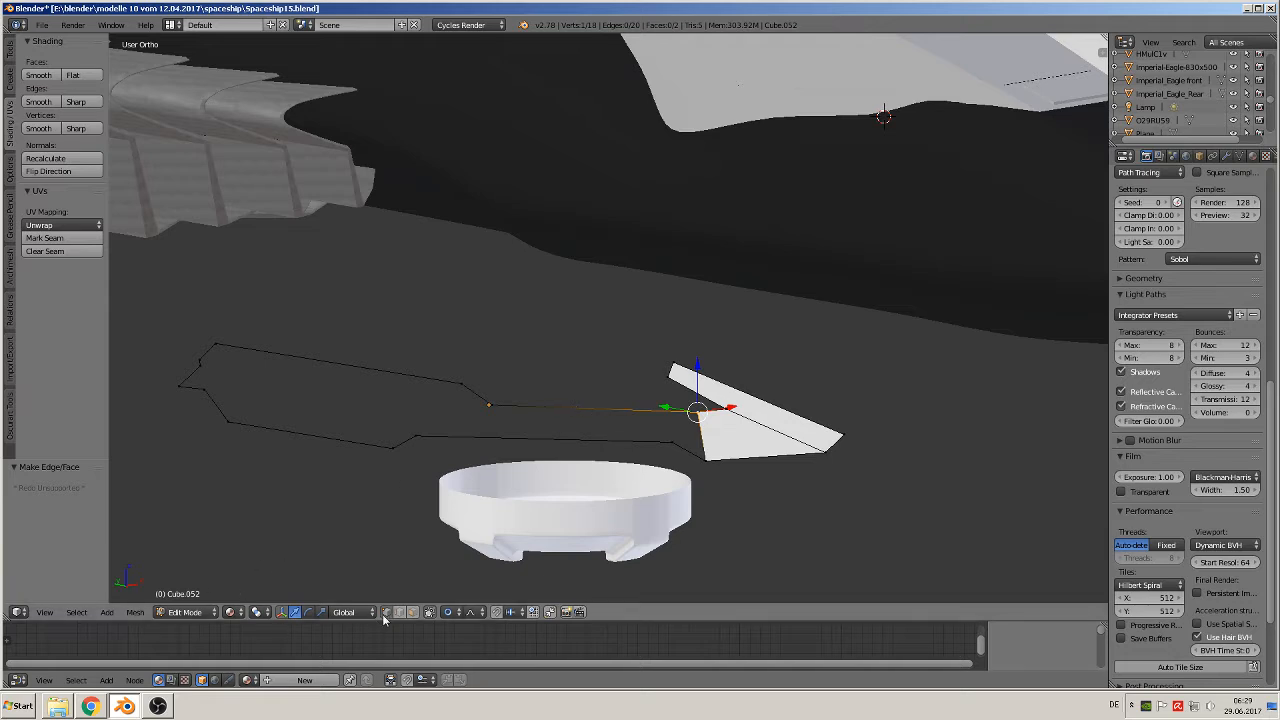
click(456, 615)
click(465, 592)
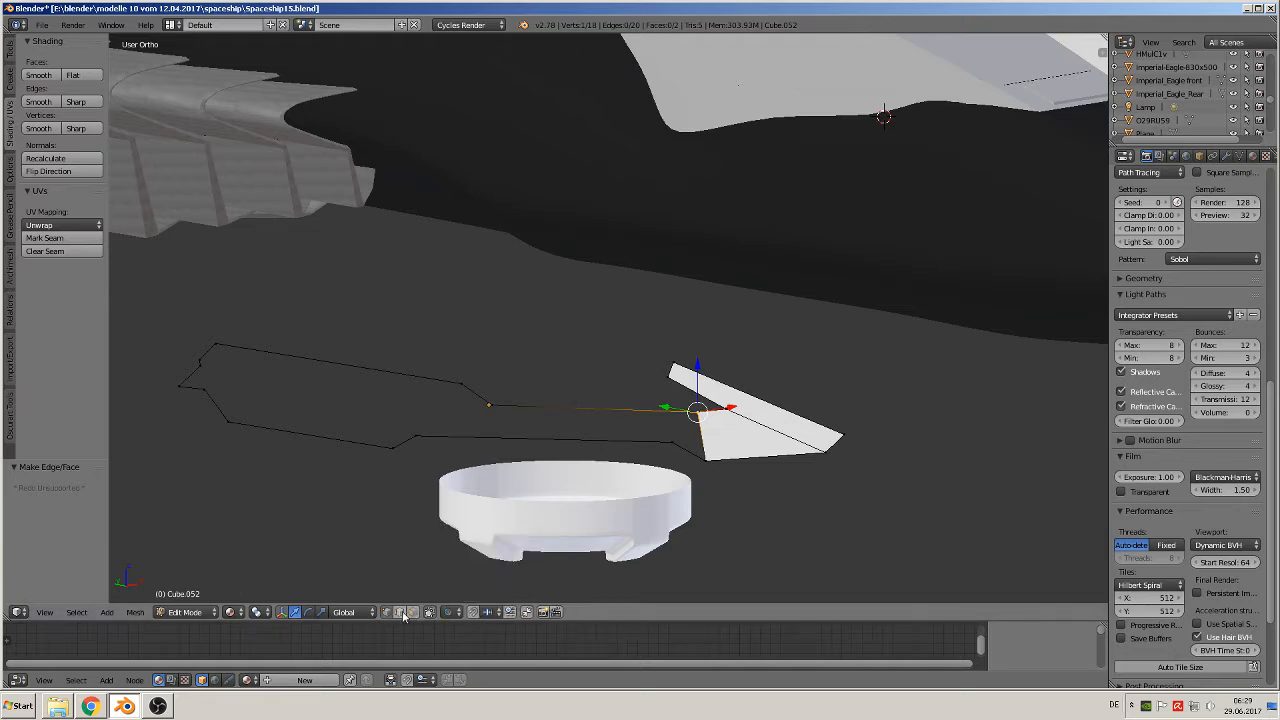
right_click(610, 414)
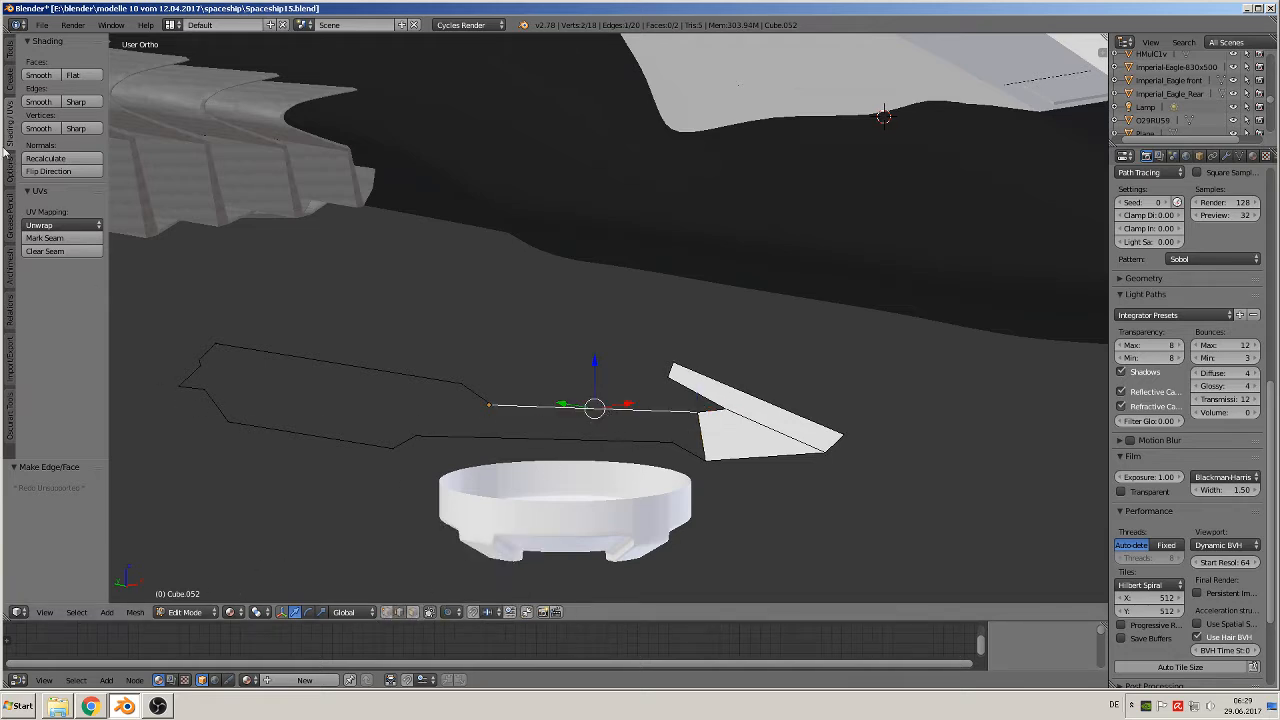
click(10, 52)
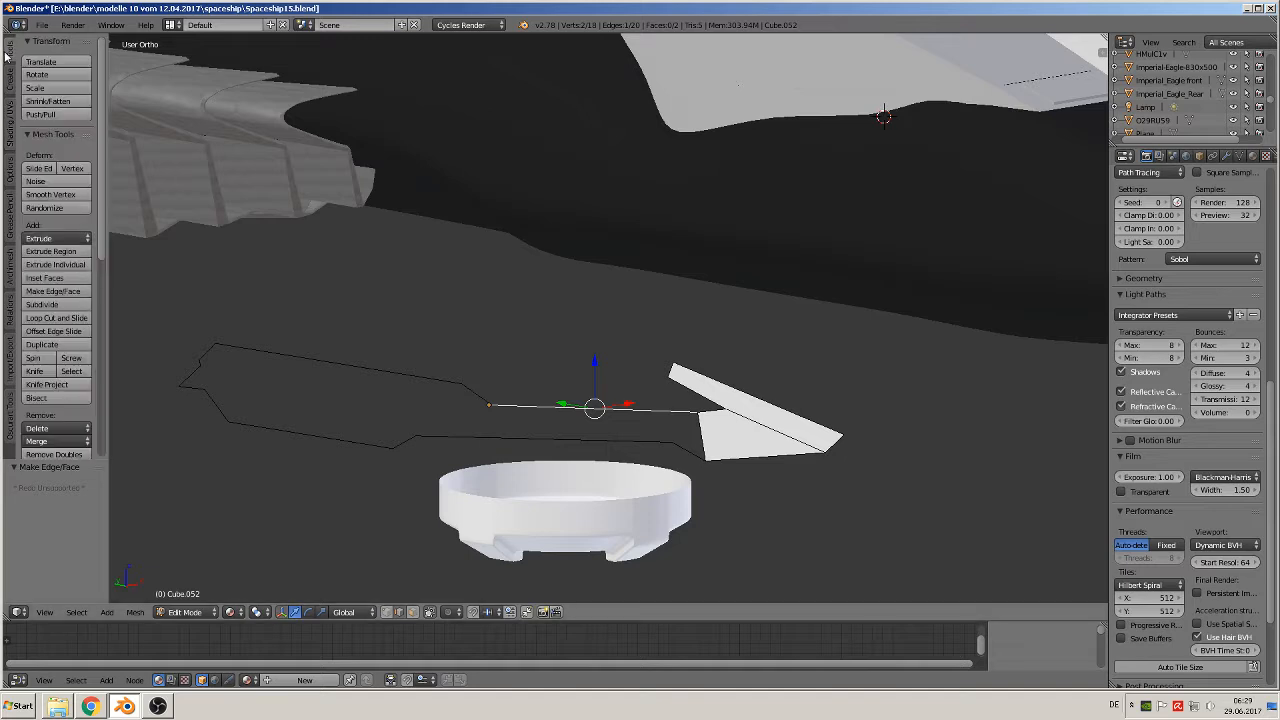
click(44, 304)
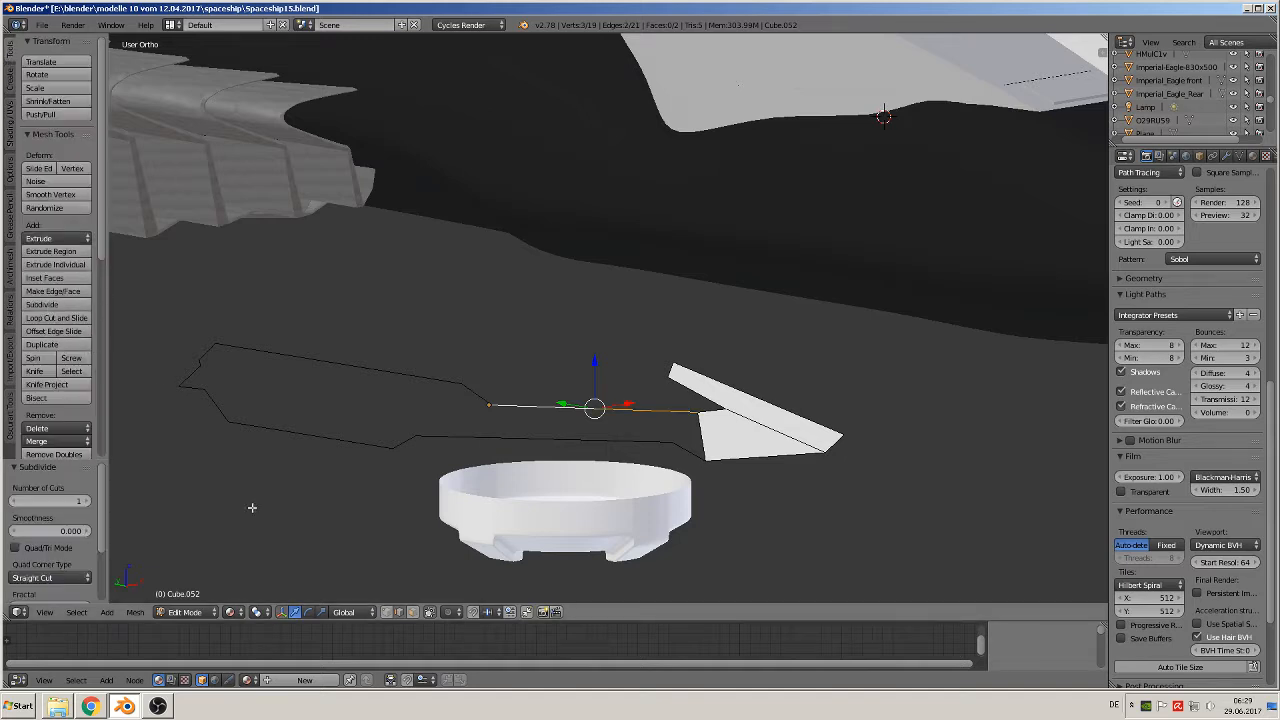
- Fill a four-vertex face from the subdivided edge's midpoint to the existing face at the barbed end
right_click(613, 412)
shift+right_click(669, 441)
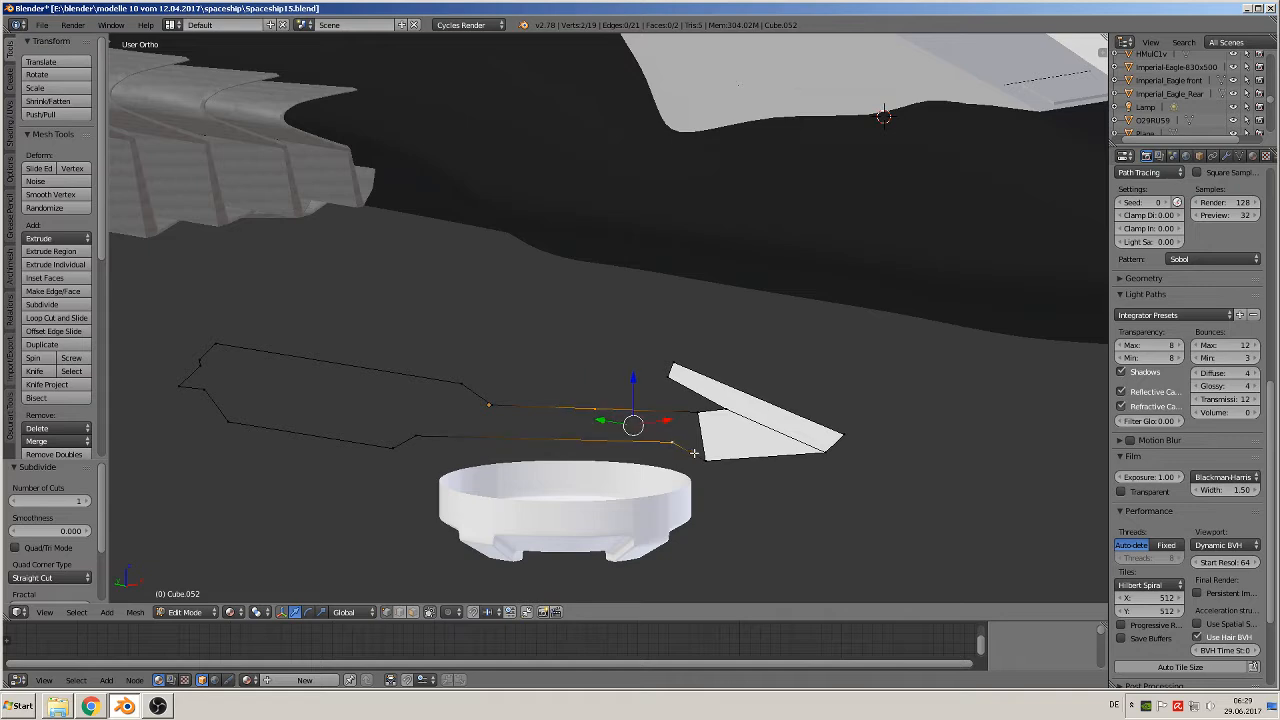
shift+right_click(704, 459)
shift+right_click(697, 411)
key(f)
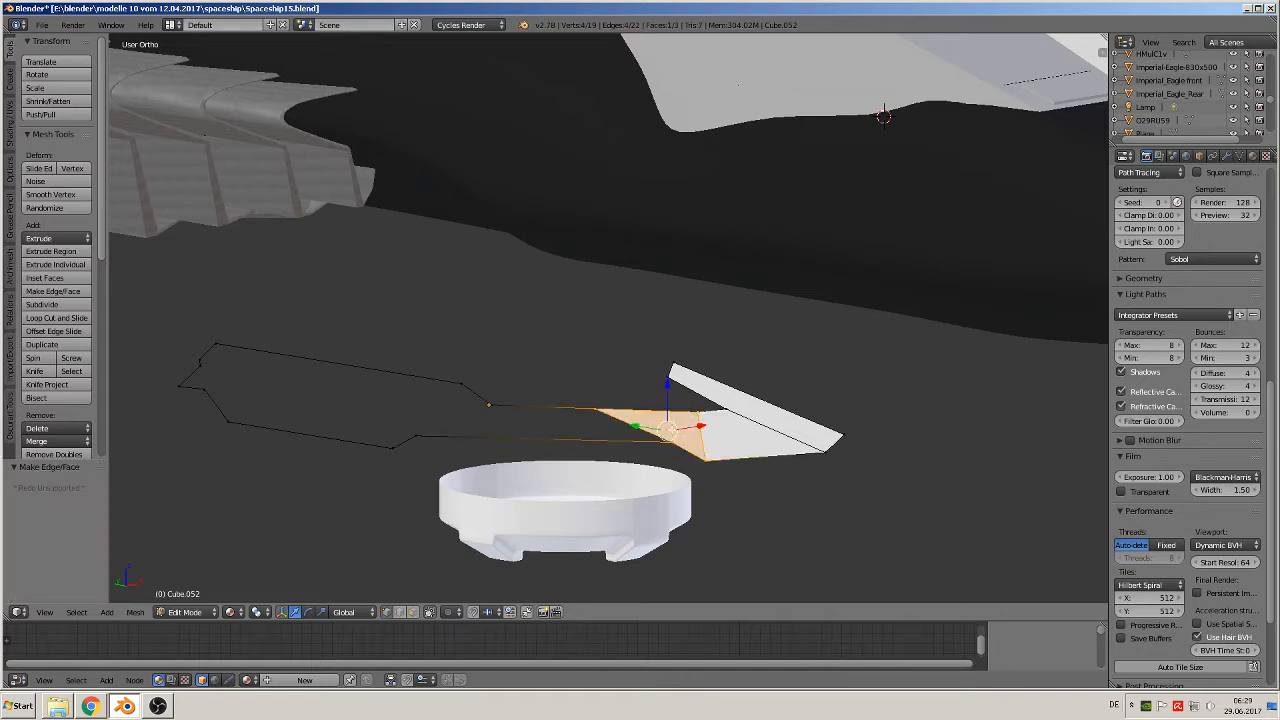
- Fill the rest of the narrow middle section with a four-vertex face
right_click(585, 410)
shift+right_click(488, 404)
shift+right_click(415, 437)
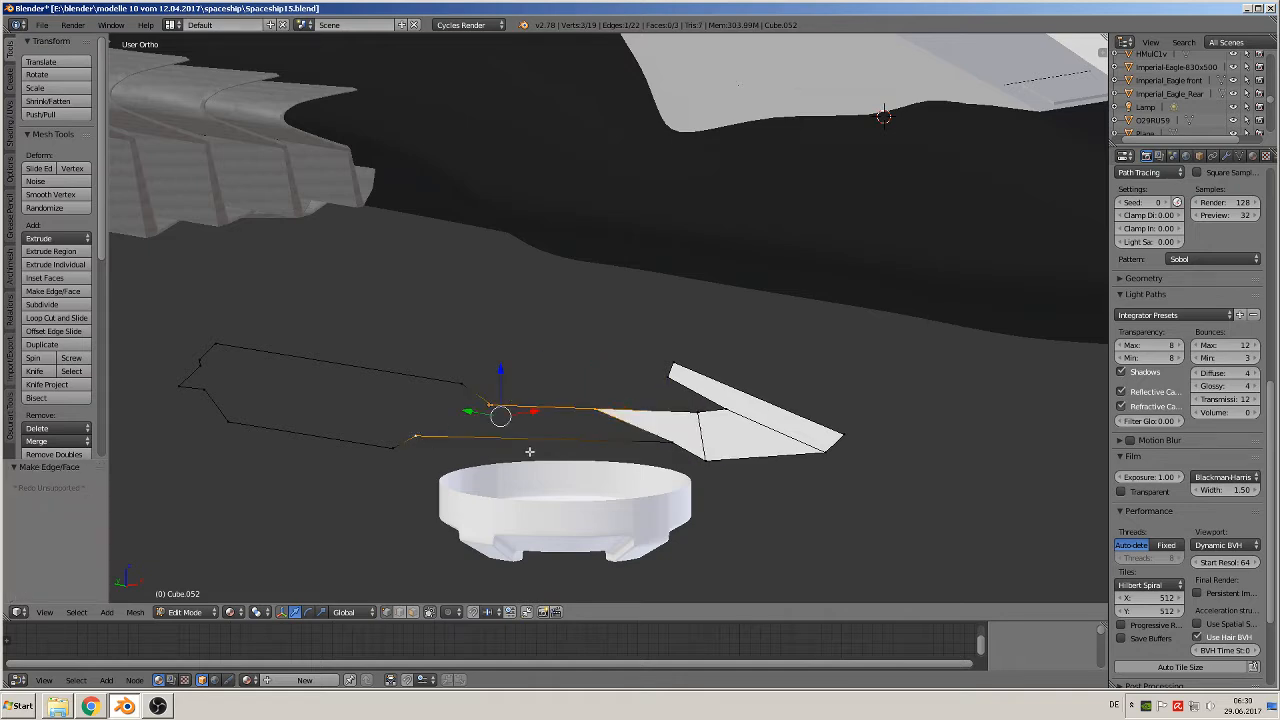
shift+right_click(667, 443)
key(f)
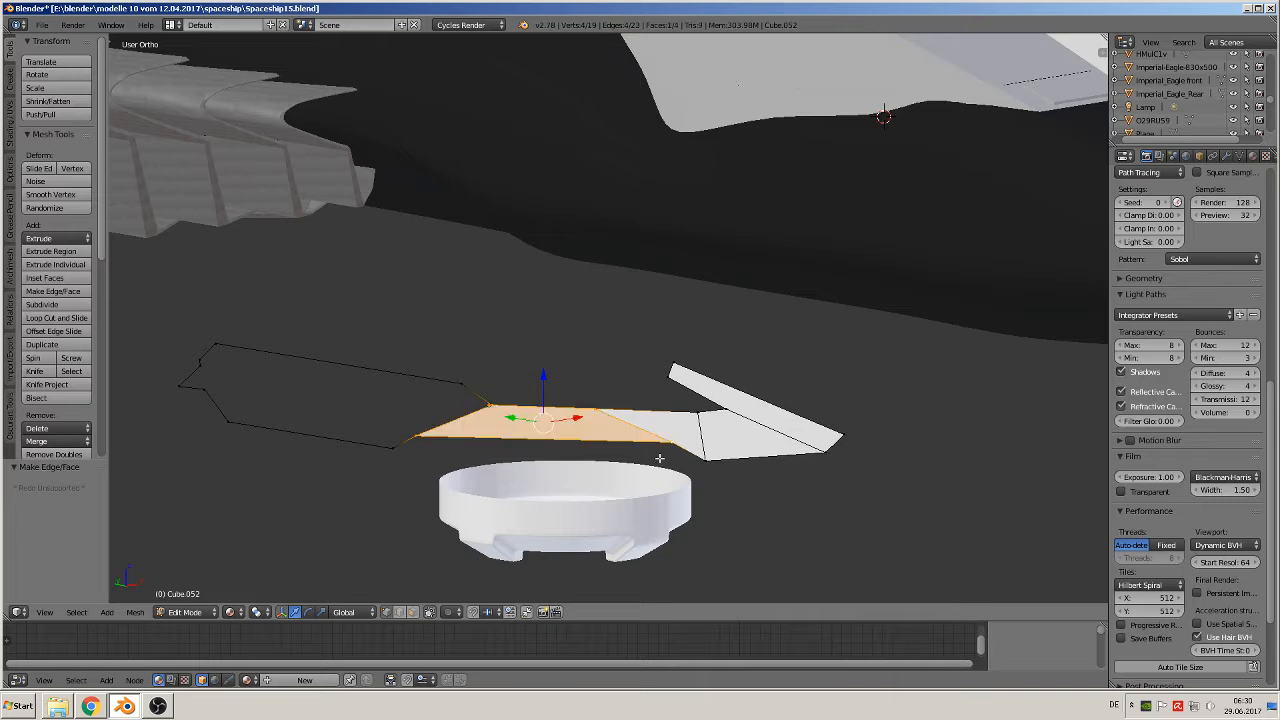
- Fill the transition between the narrow middle section and the wide part of the outline with a four-vertex face
right_click(484, 404)
shift+right_click(470, 386)
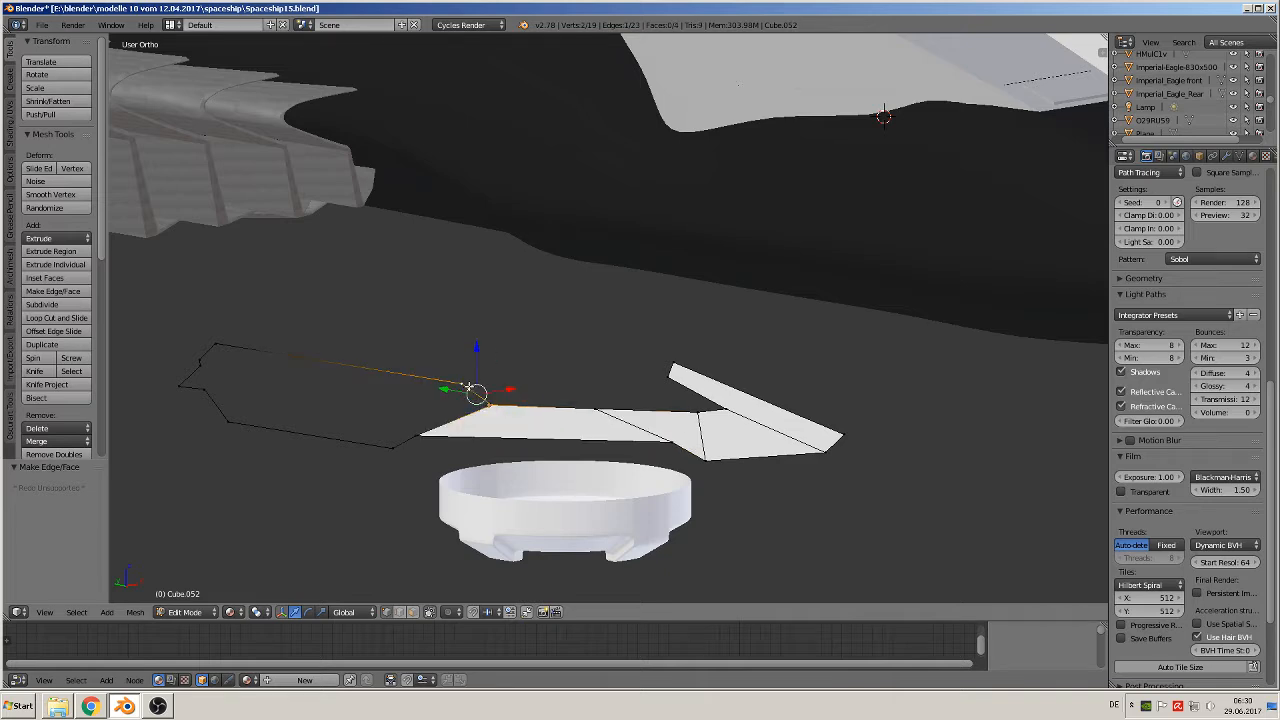
shift+right_click(390, 446)
shift+right_click(437, 435)
key(f)
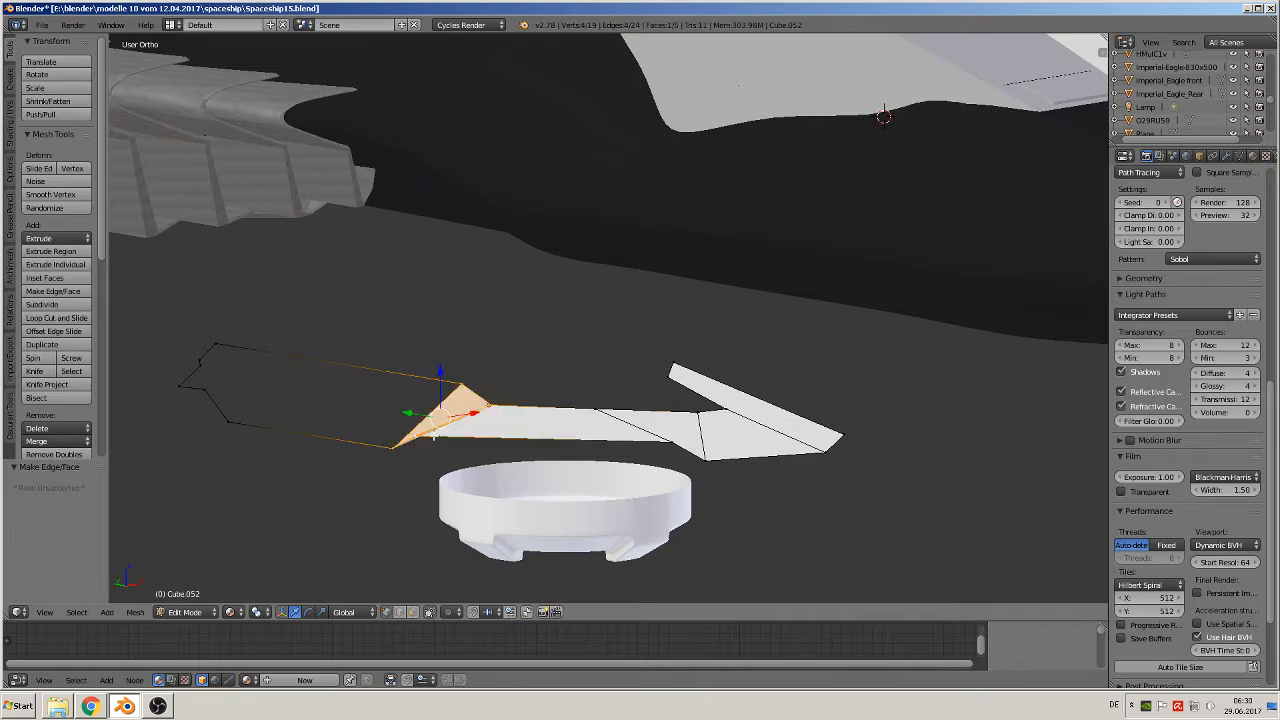
- Fill the large wide part of the outline with a four-vertex face
right_click(458, 386)
shift+right_click(218, 345)
shift+right_click(234, 420)
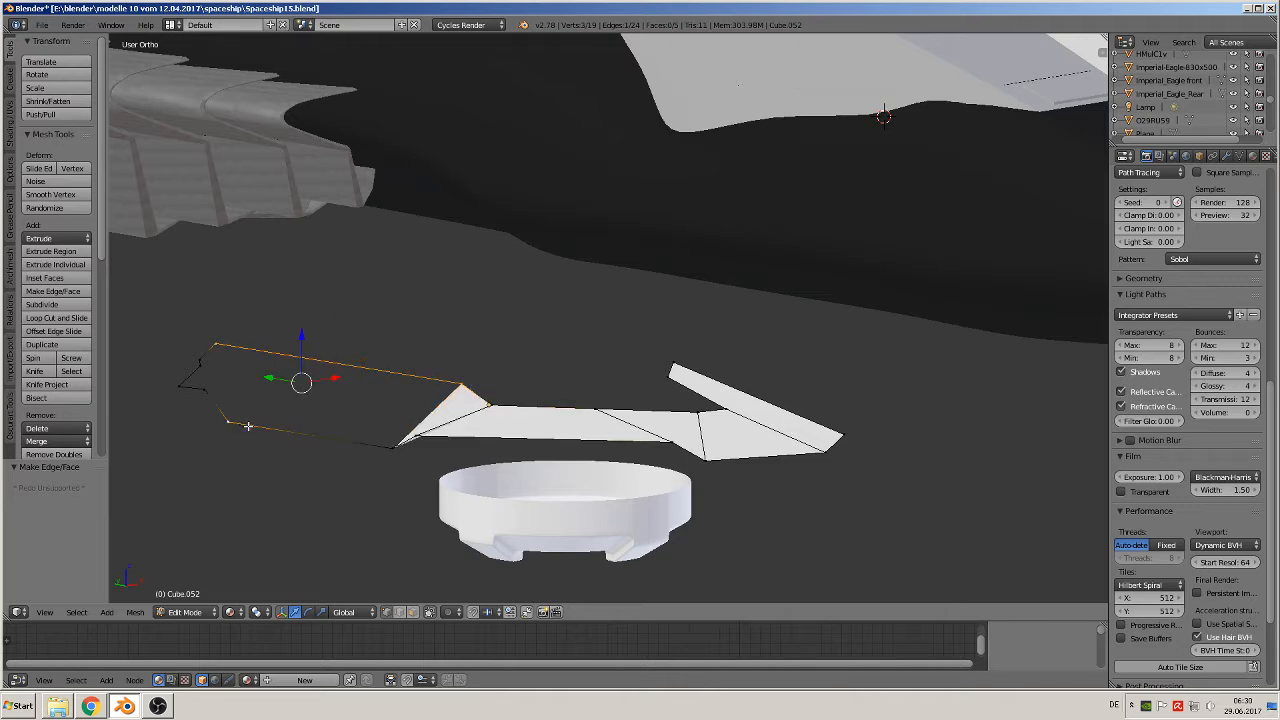
shift+right_click(395, 448)
key(f)
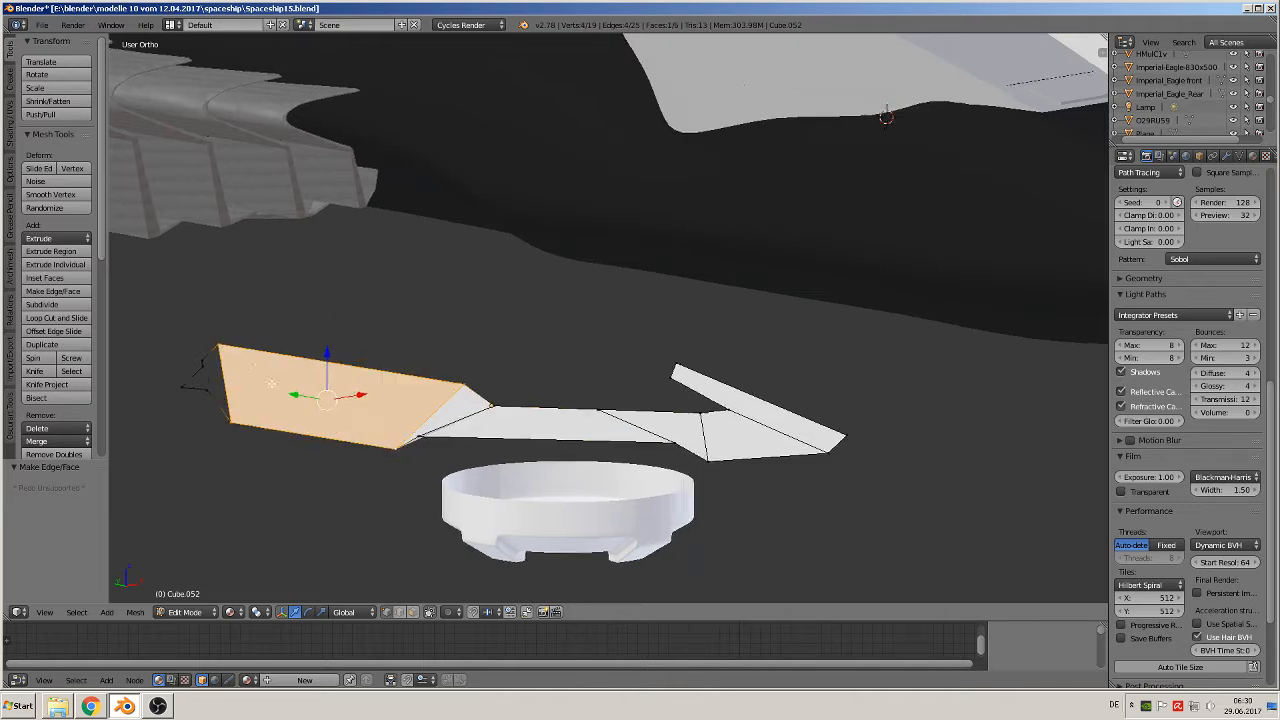
- Fill the tapering area beyond the wide face with a five-vertex face, leaving out the outermost tip vertex
scroll(346, 385, up, 3)
shift+middle_drag(245, 381, 415, 363)
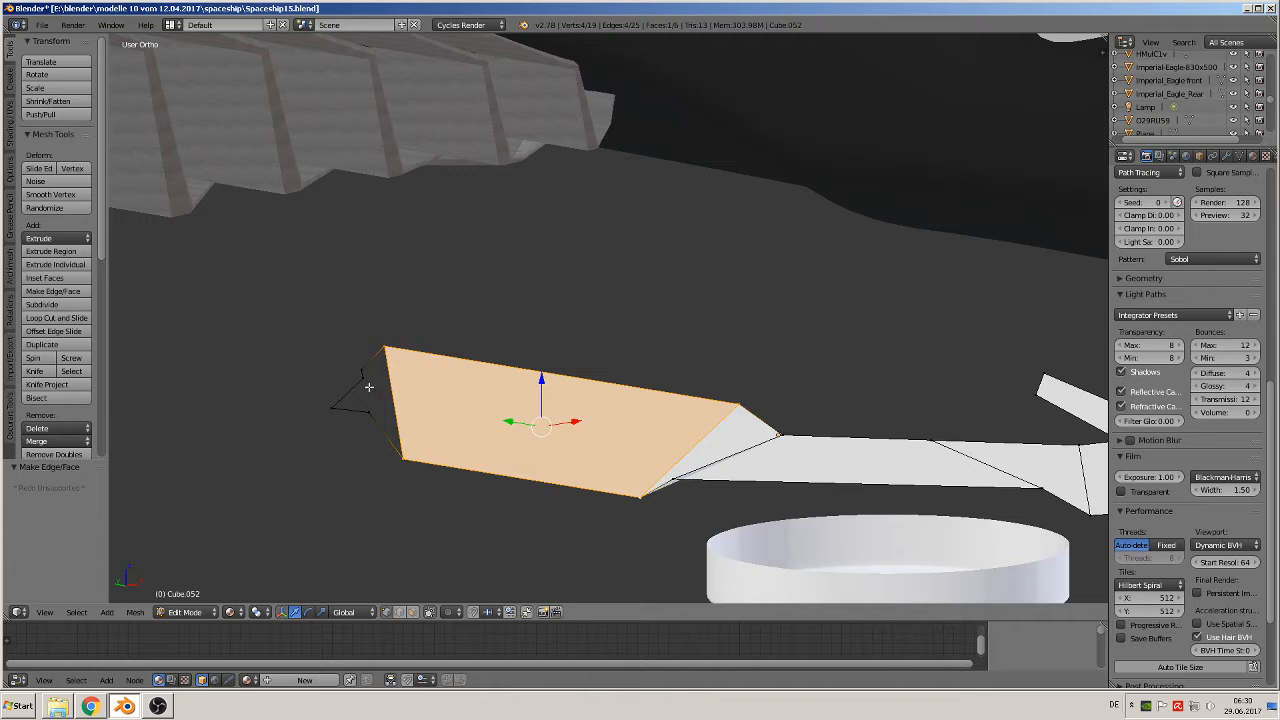
right_click(384, 350)
shift+right_click(355, 373)
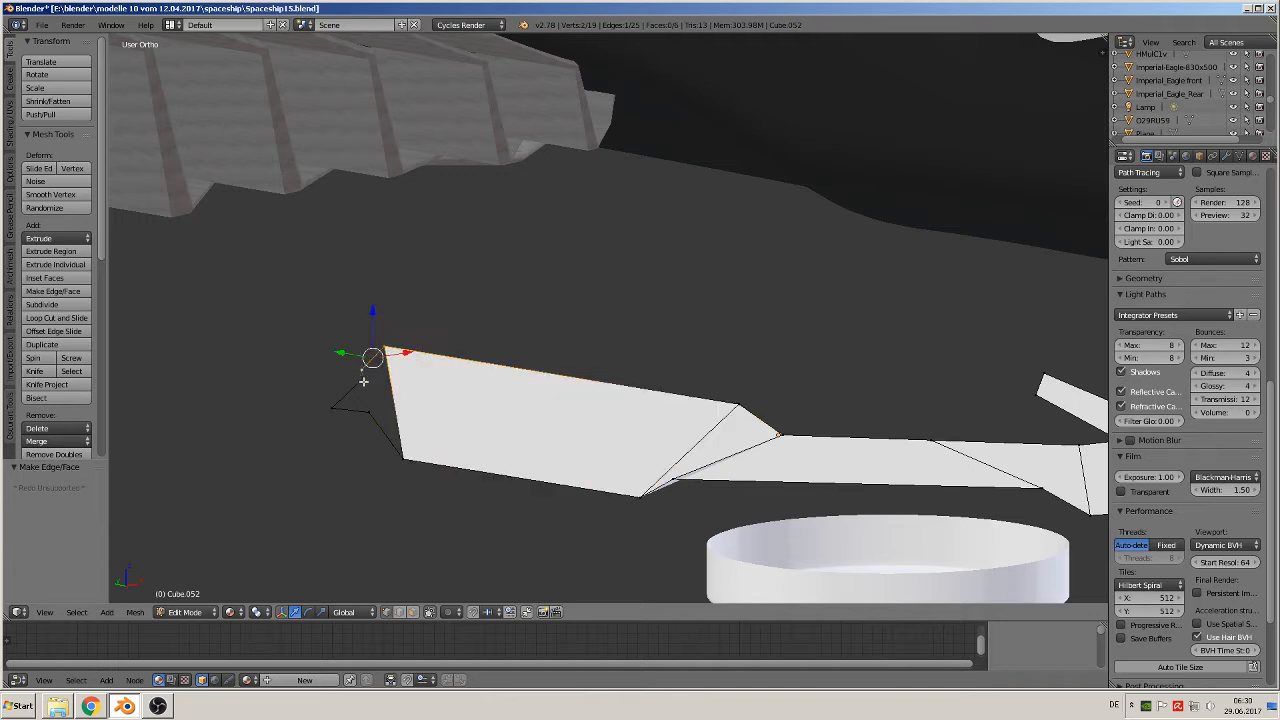
shift+right_click(364, 382)
shift+right_click(373, 414)
shift+right_click(401, 457)
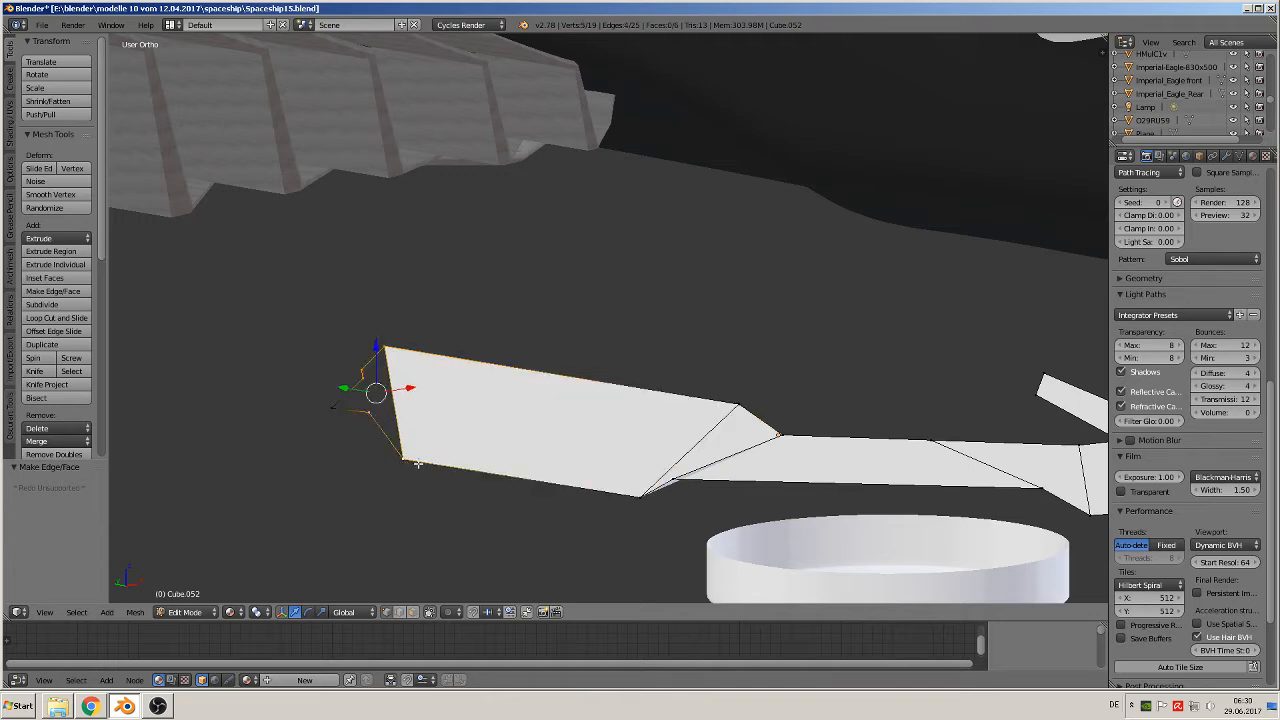
key(f)
- Close the small tip at the wide end of the outline with a triangular face
right_click(351, 384)
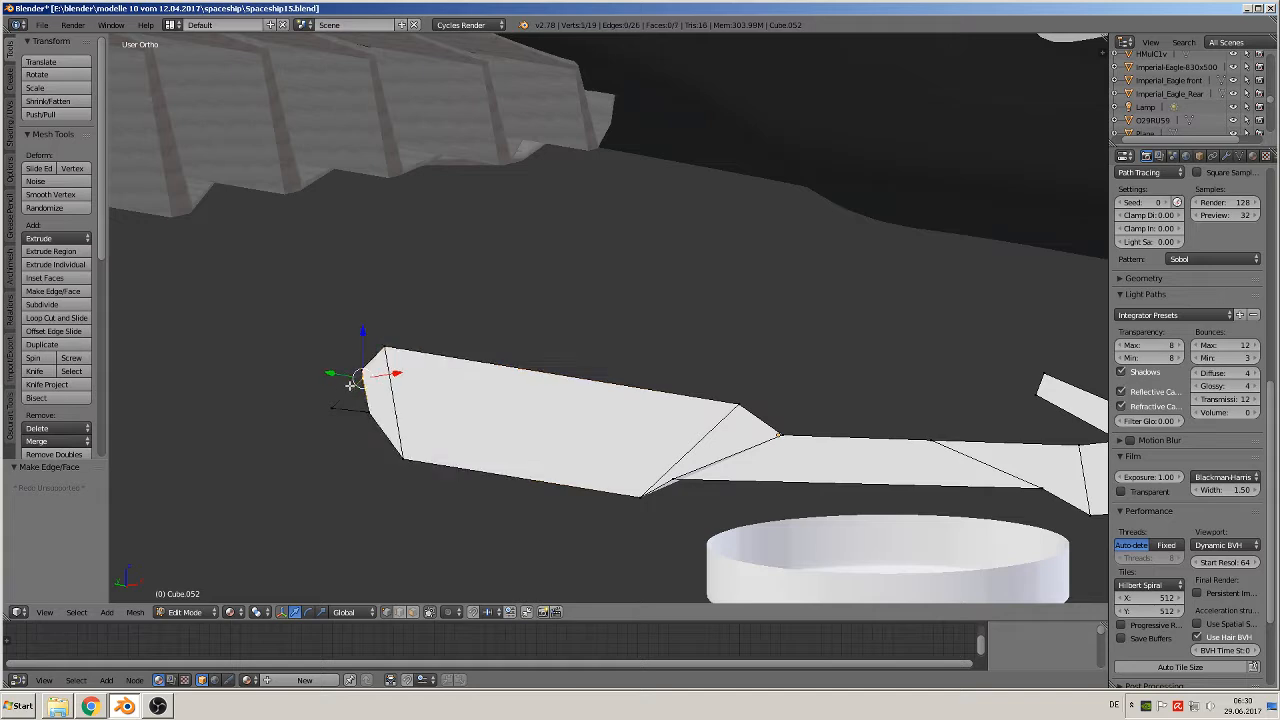
shift+right_click(333, 410)
shift+right_click(376, 412)
key(f)
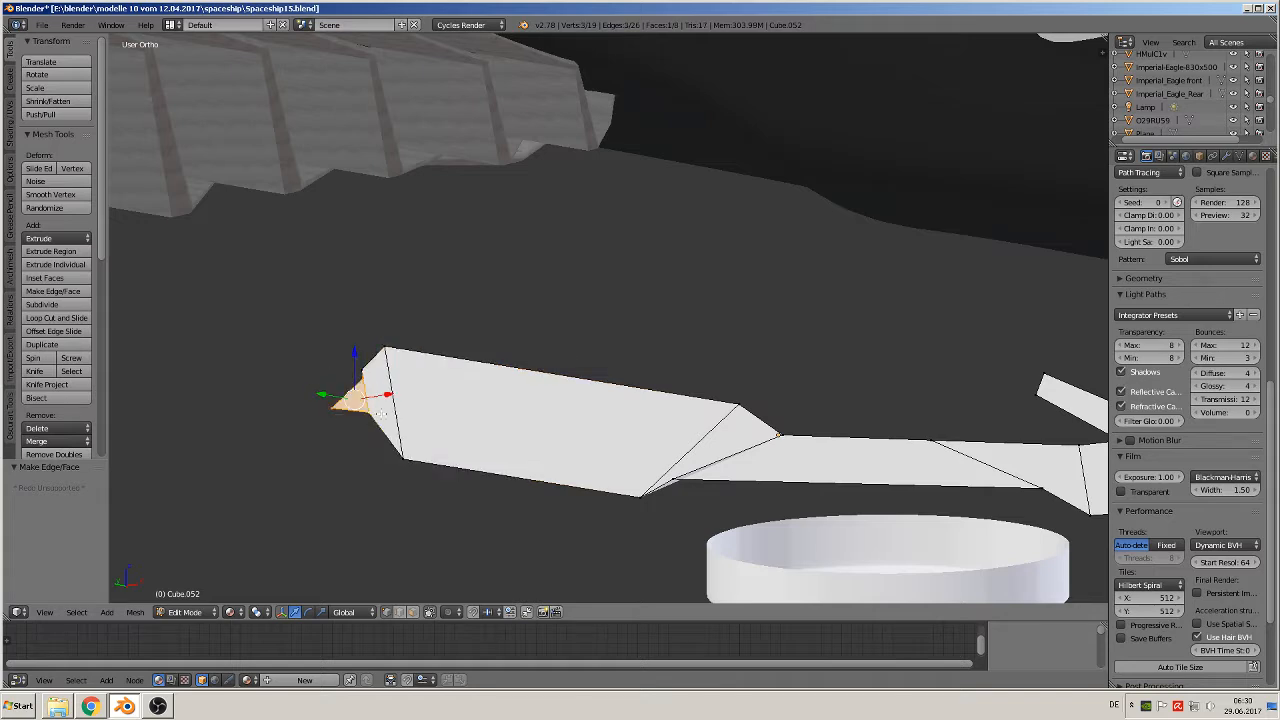
- Add two evenly spaced loop cuts across the wide face of the panel
middle_drag(464, 422, 464, 425)
key(Tab)
key(Tab)
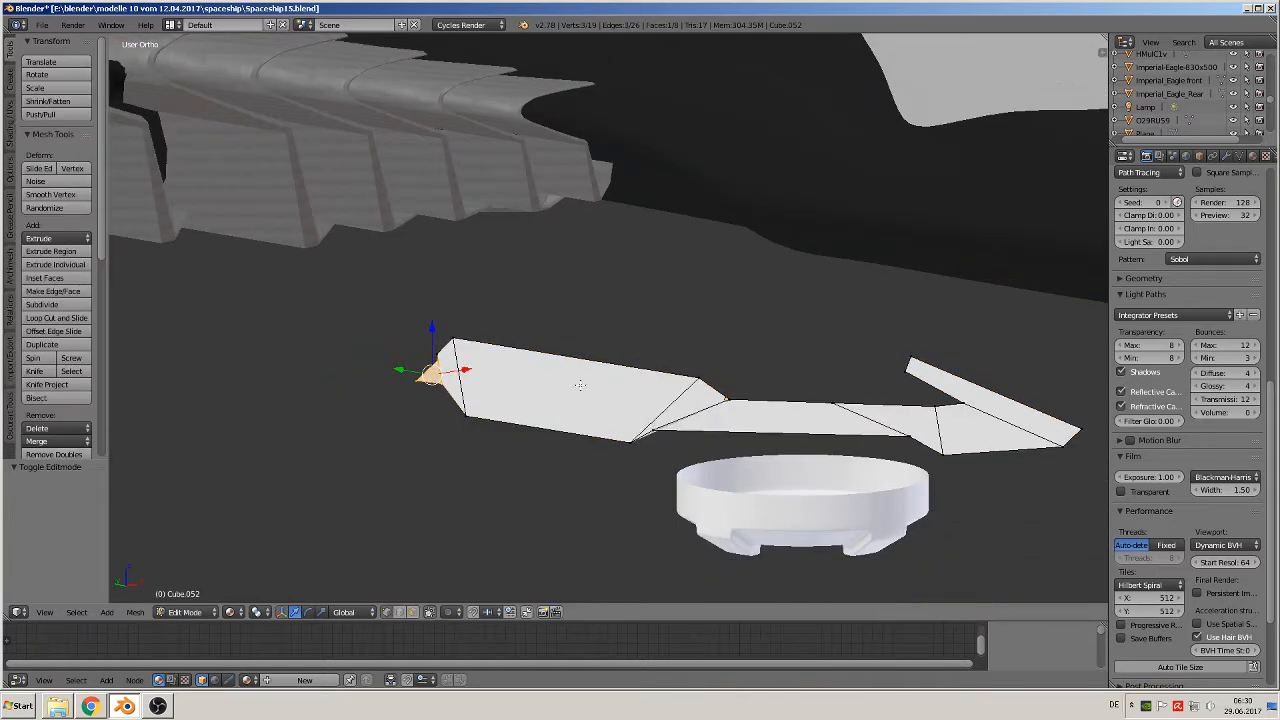
key(ctrl+r)
scroll(540, 368, up, 1)
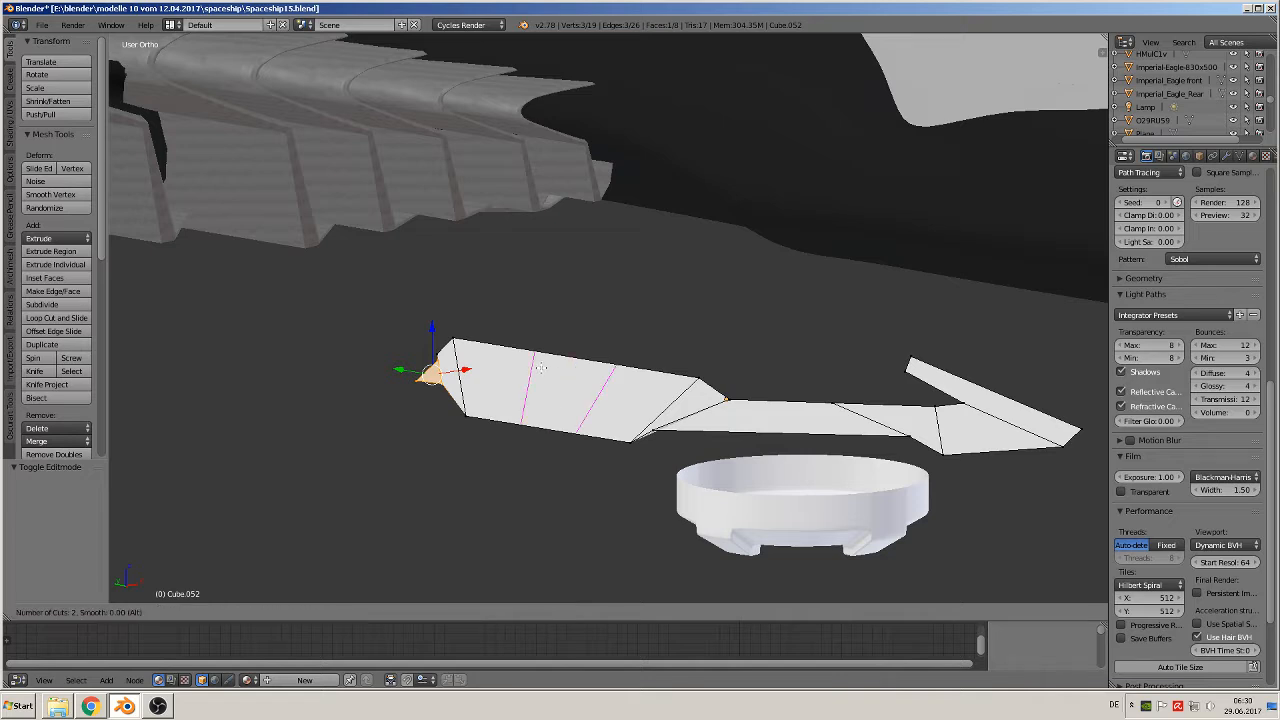
click(540, 368)
right_click(803, 404)
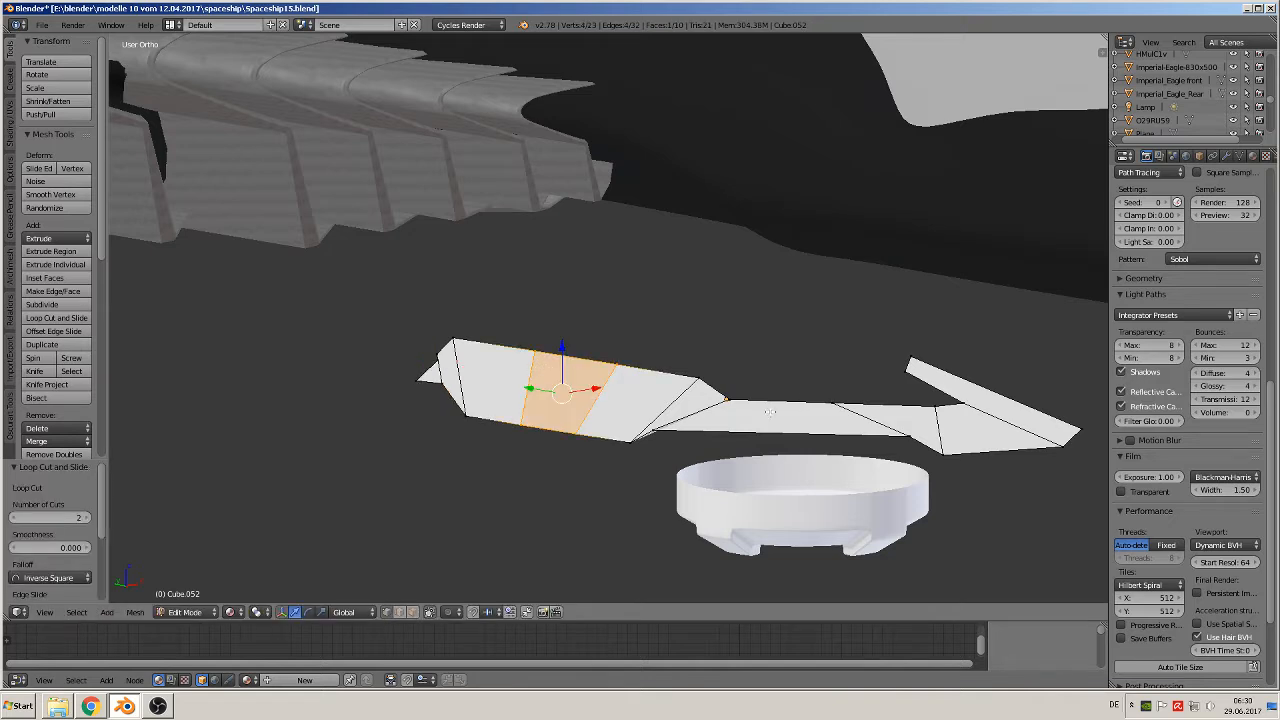
- Add two evenly spaced loop cuts across the long face of the narrow middle section
key(ctrl+r)
click(770, 411)
right_click(771, 412)
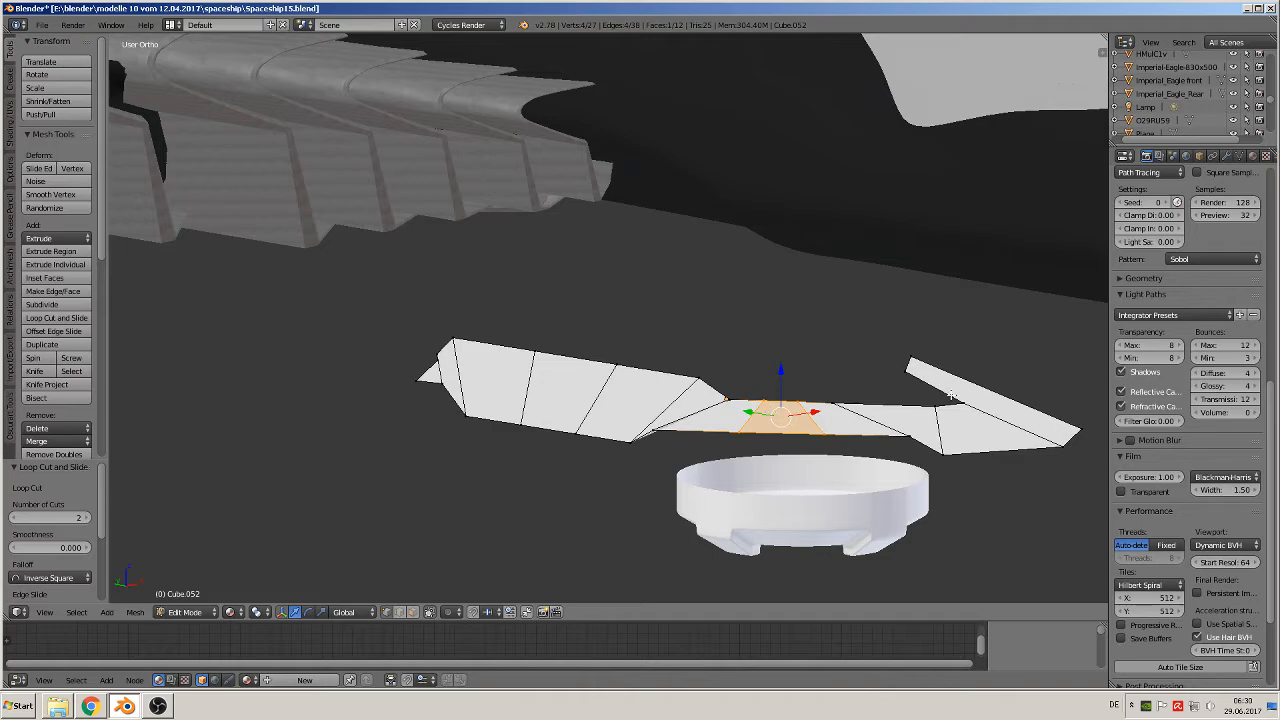
- Move the lower vertex where the wide section meets the narrow one by -0.004 along Y
key(Tab)
middle_drag(951, 396, 838, 418)
scroll(874, 436, up, 1)
key(Tab)
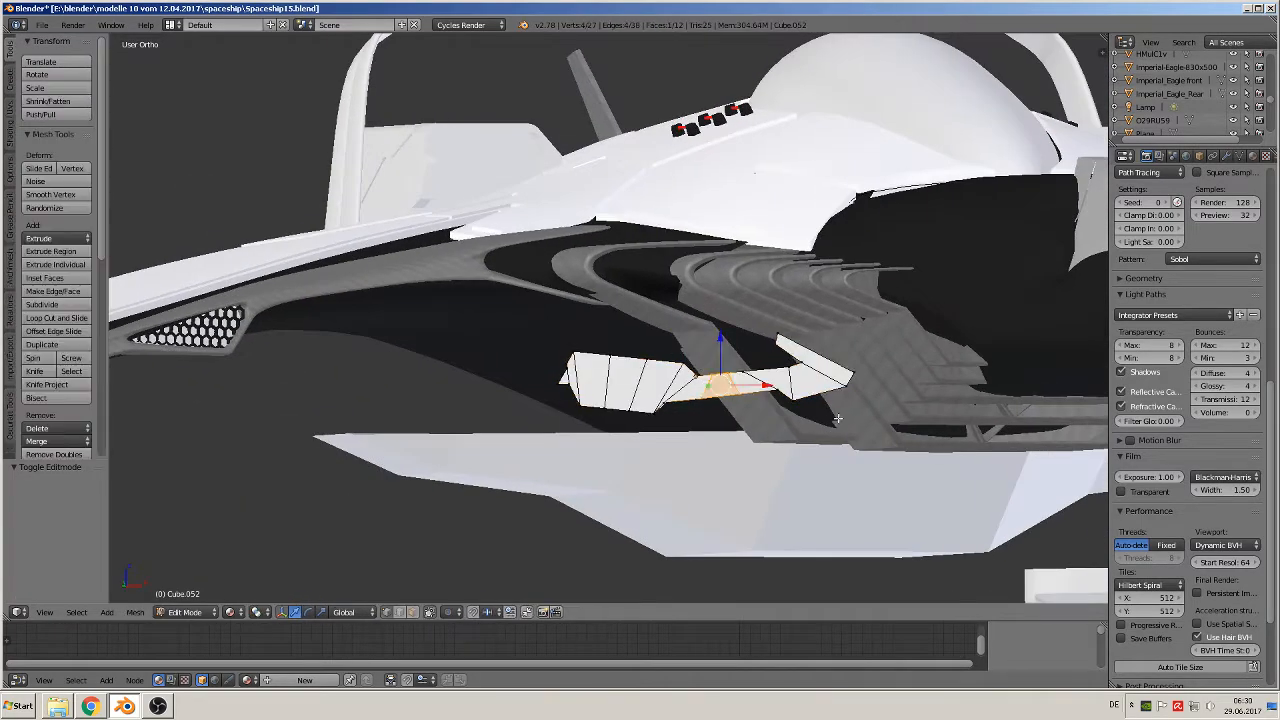
scroll(808, 426, up, 3)
scroll(741, 450, up, 1)
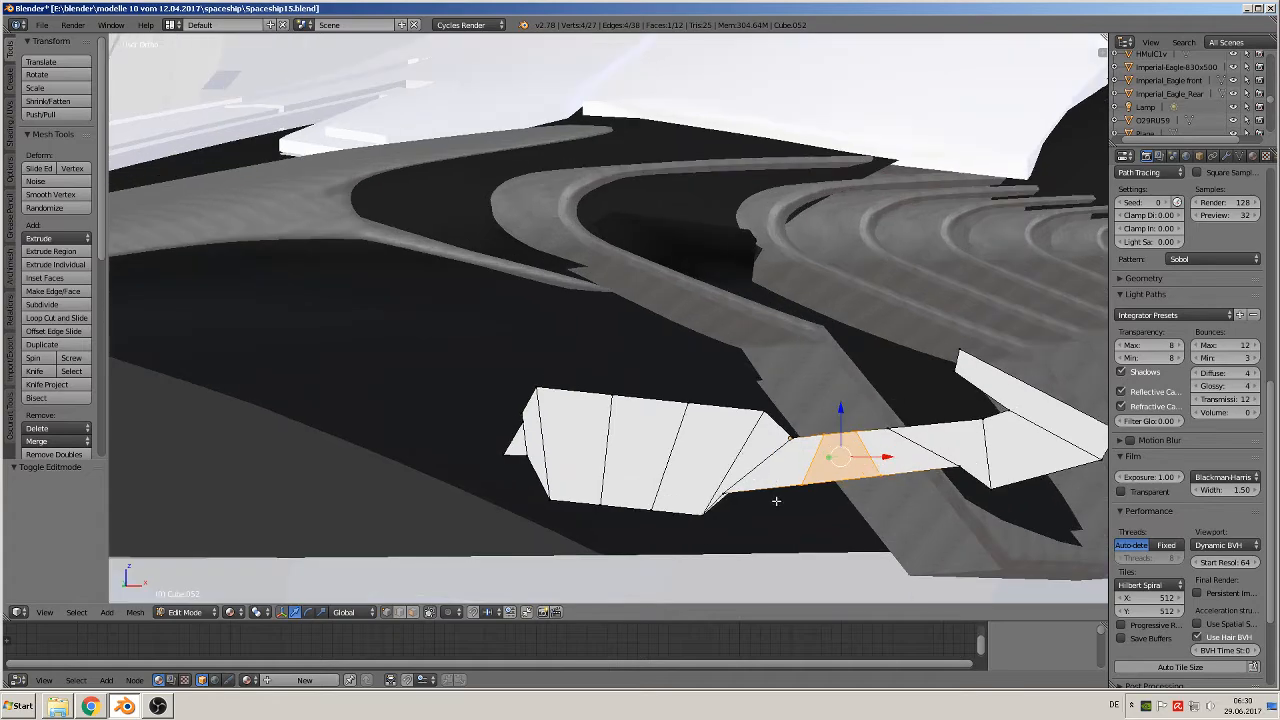
scroll(776, 500, up, 5)
right_click(664, 351)
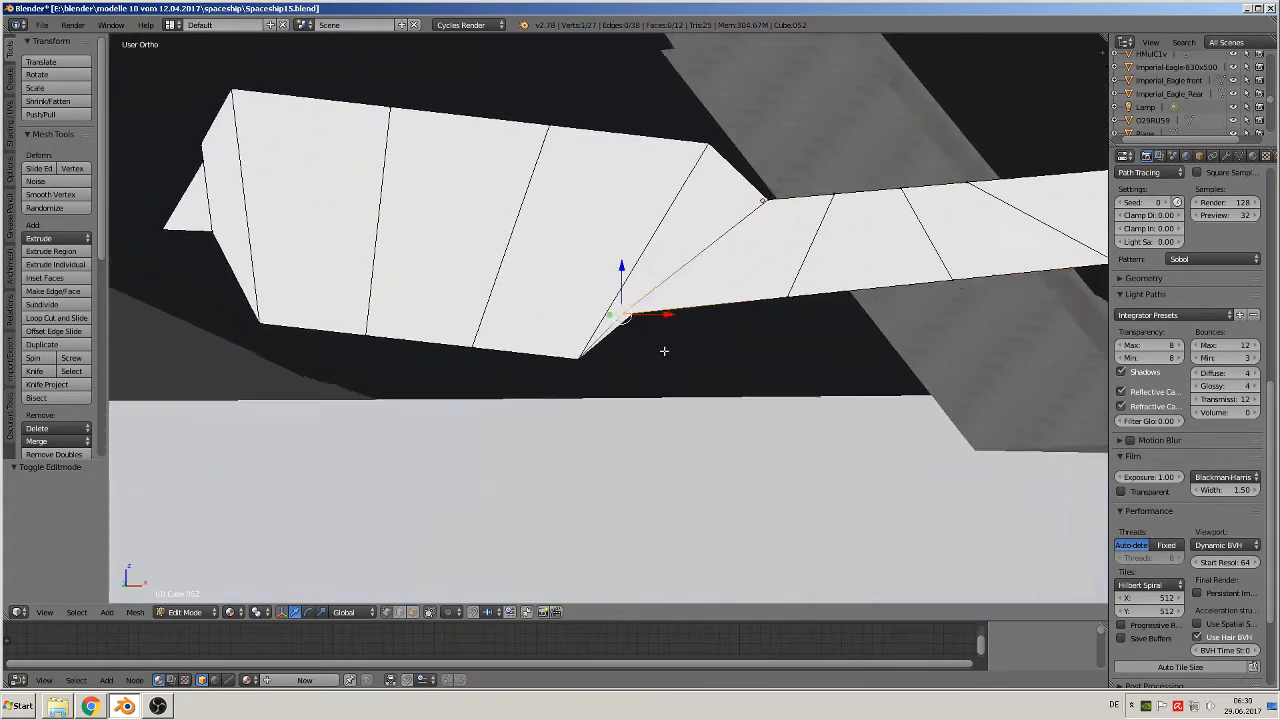
middle_drag(664, 351, 741, 360)
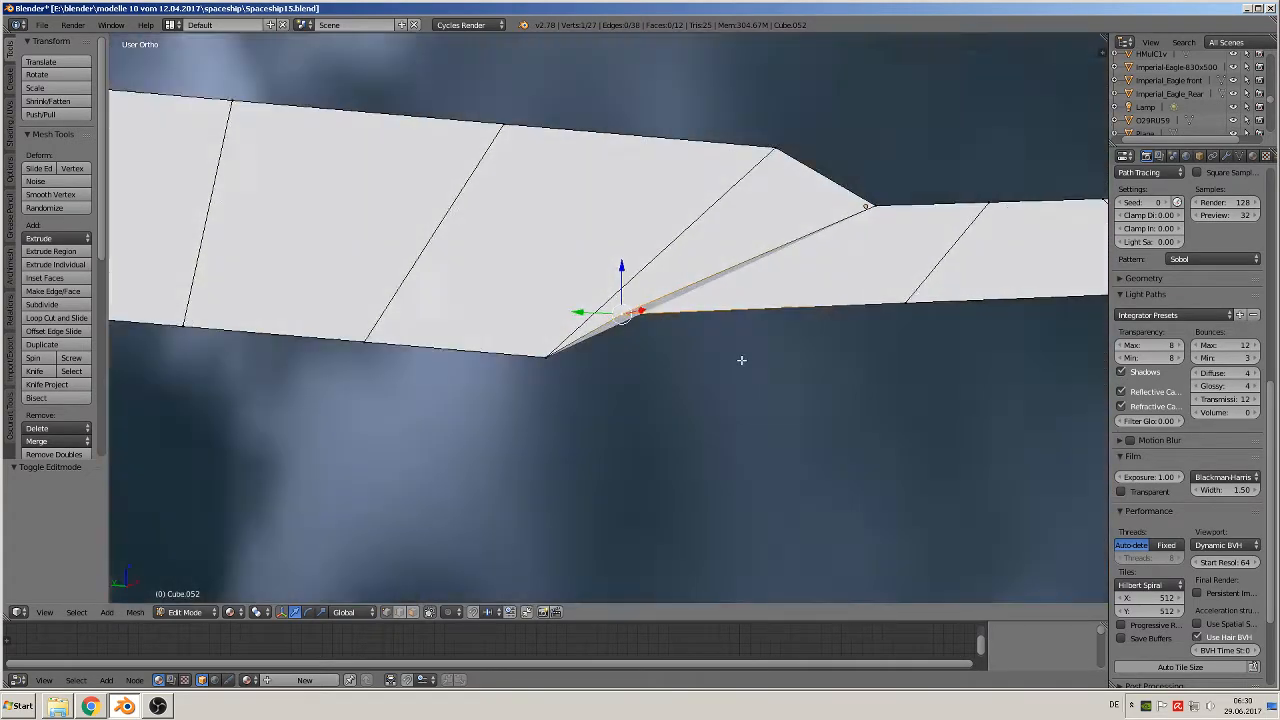
key(g)
key(y)
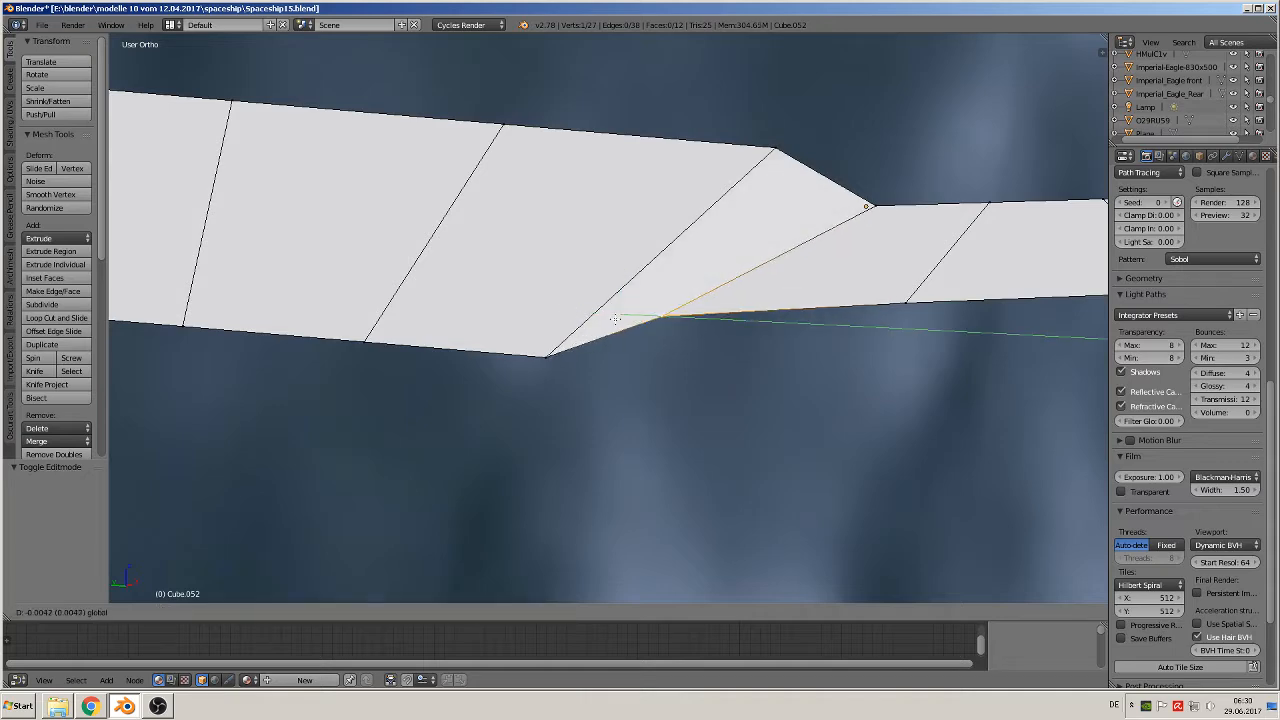
click(615, 319)
scroll(671, 359, down, 5)
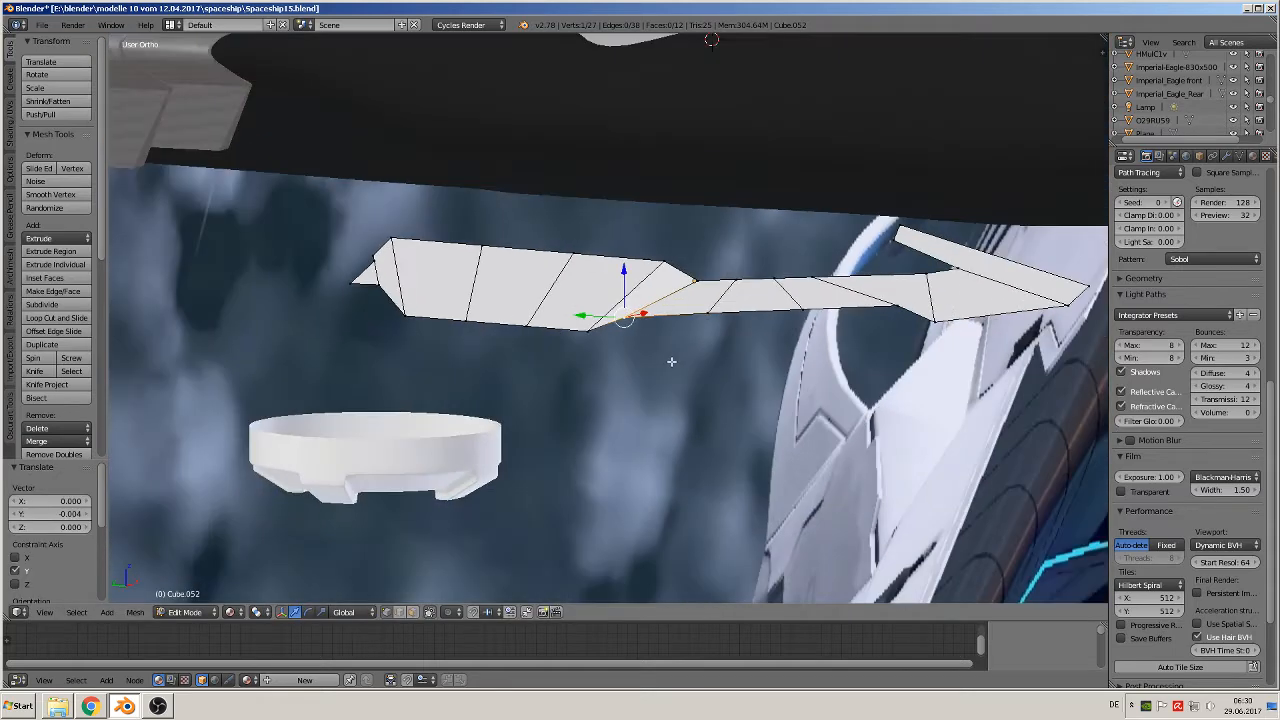
- Remove doubles across the whole panel mesh with a merge distance of 0.0001, and leave Edit Mode
key(a)
key(a)
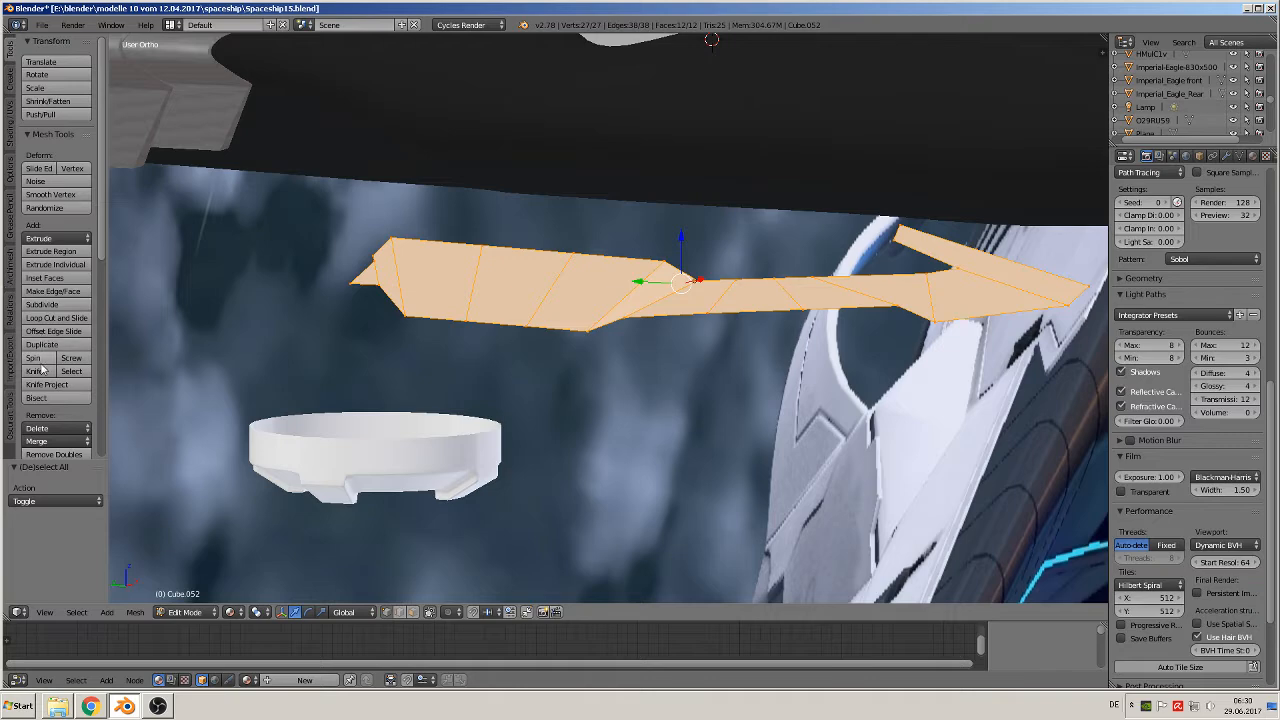
scroll(42, 370, down, 1)
click(55, 428)
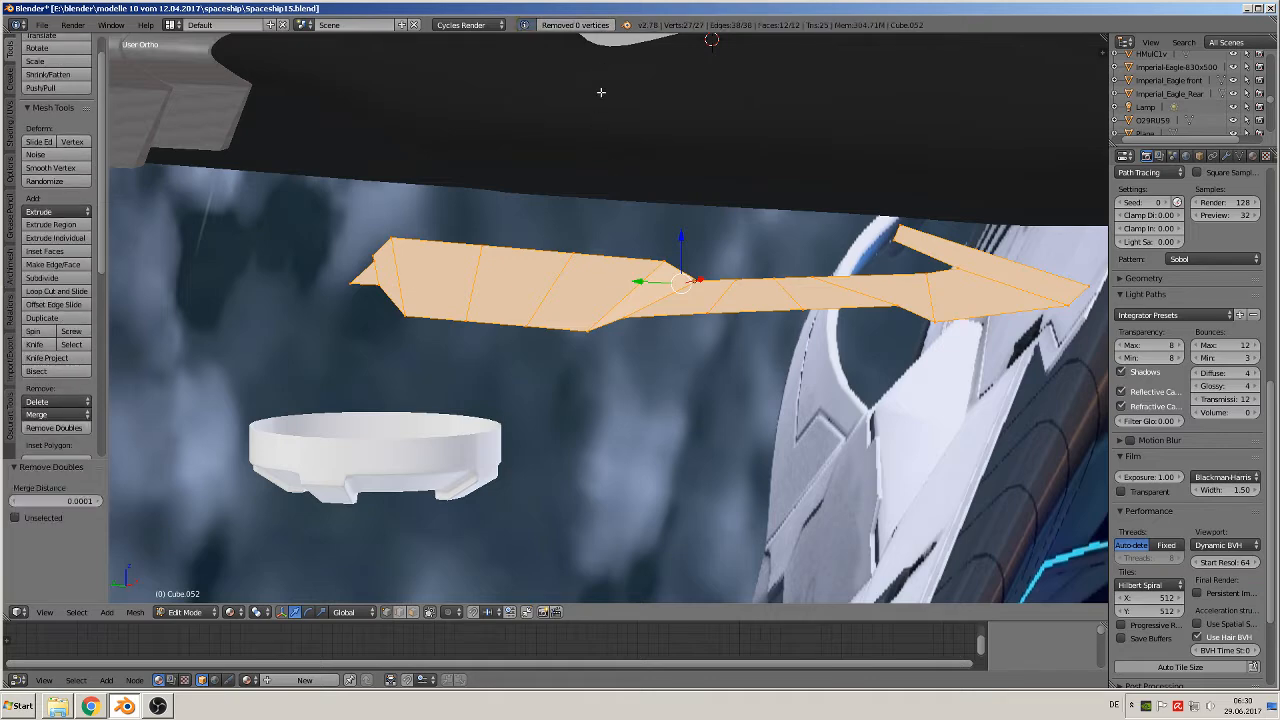
key(Tab)
- Move the panel 0.185 along X and 0.025 up along Z to the side of the ship's nose
scroll(640, 300, down, 2)
middle_drag(693, 327, 592, 394)
scroll(592, 394, down, 5)
drag(676, 305, 859, 296)
middle_drag(859, 298, 980, 237)
click(807, 254)
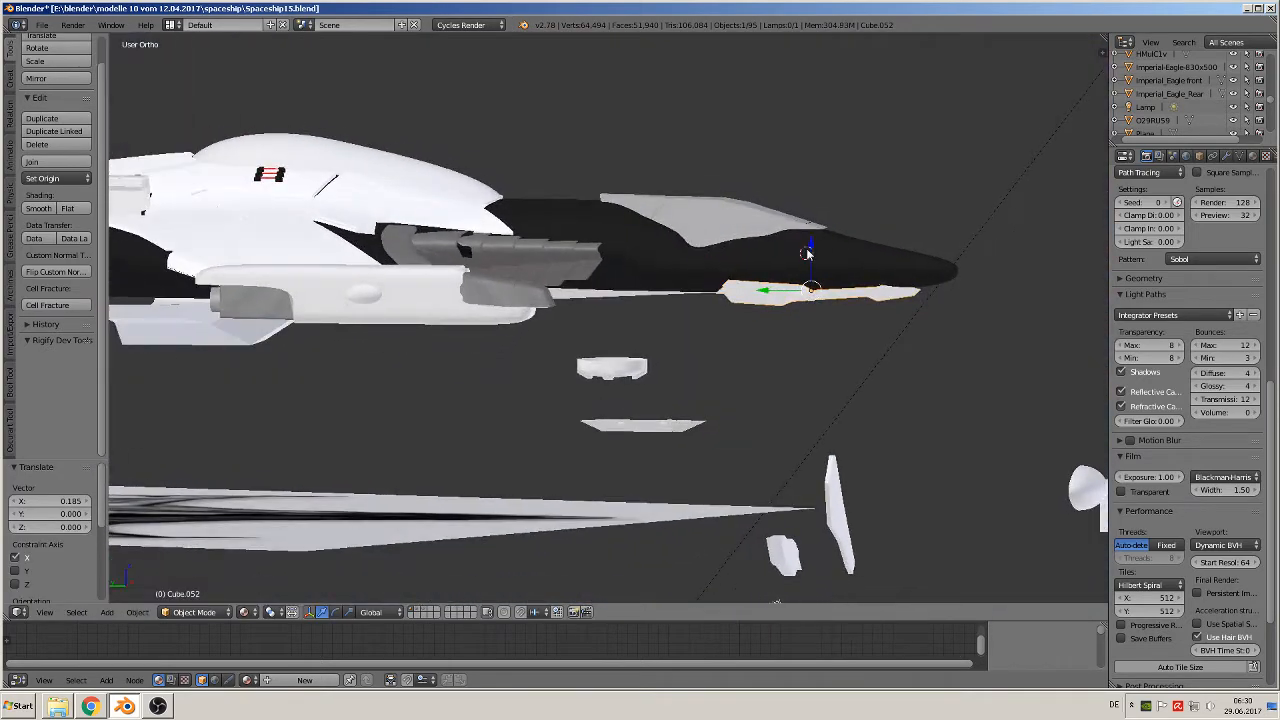
drag(813, 246, 812, 222)
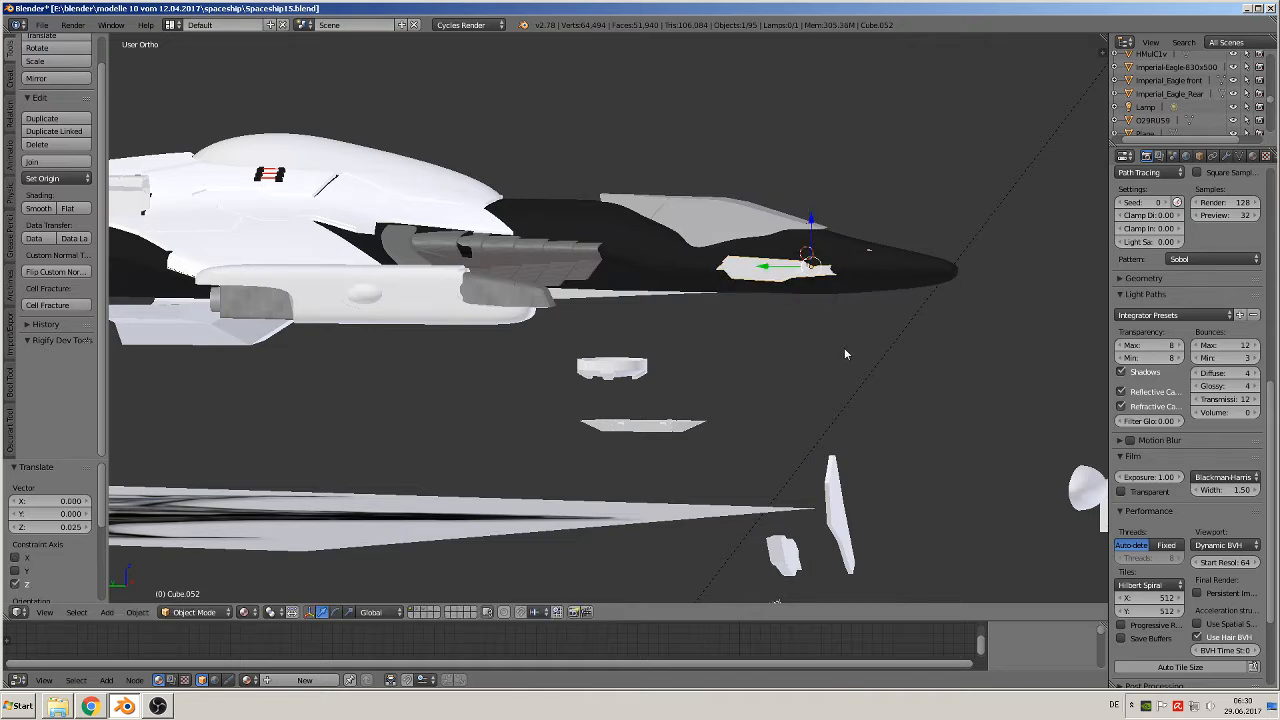
- Rotate the panel about -12.1° around the global Z axis to follow the nose's side
key(r)
key(z)
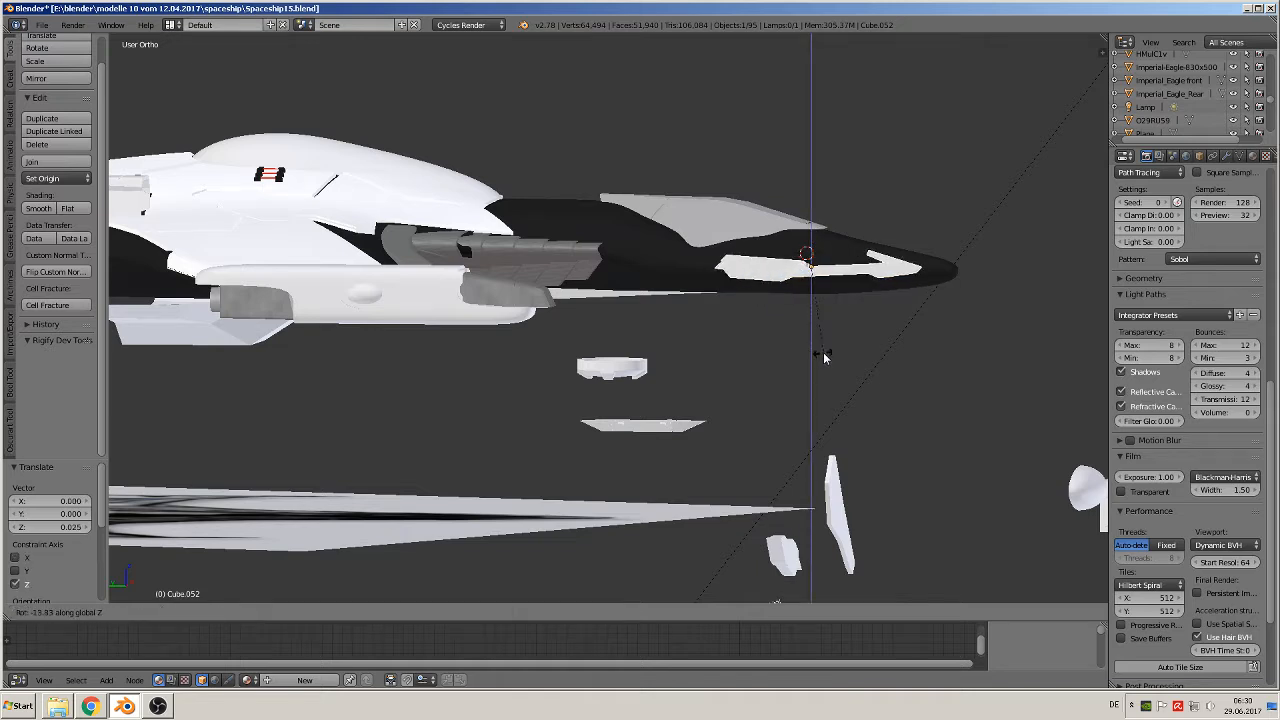
click(826, 354)
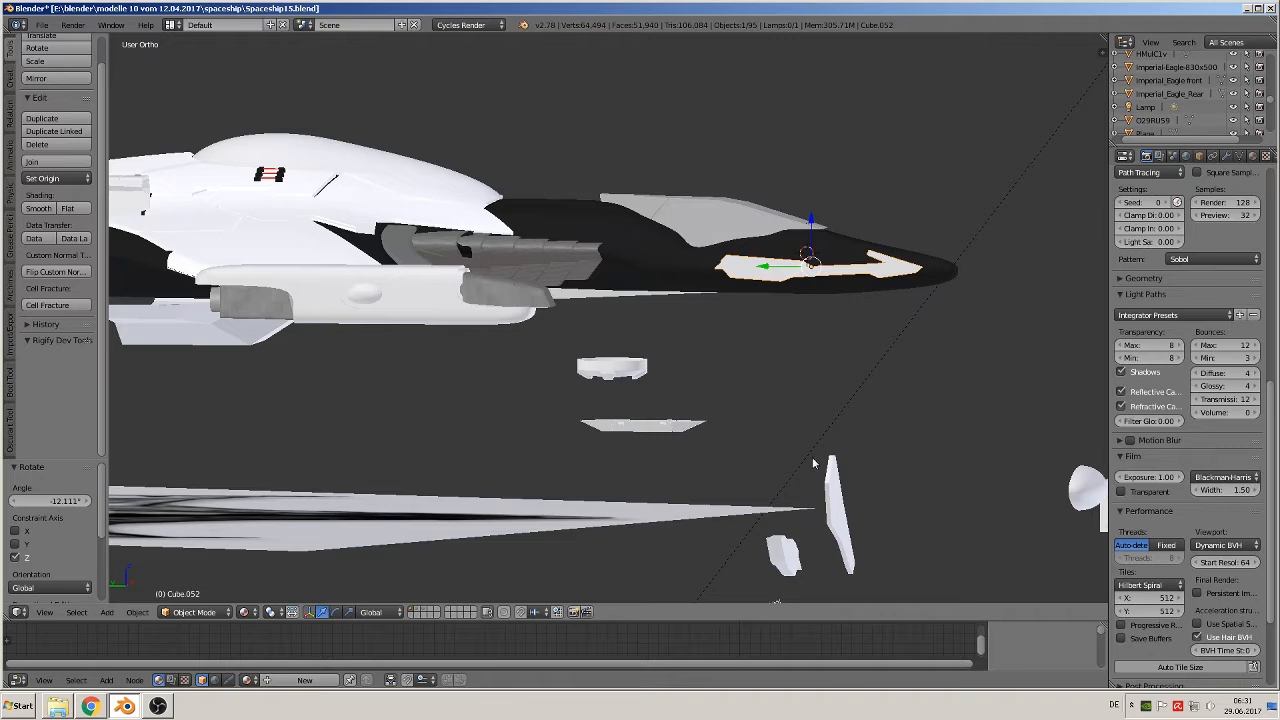
- Start the Screencast Keys display in the 3D view
key(n)
scroll(1061, 553, down, 6)
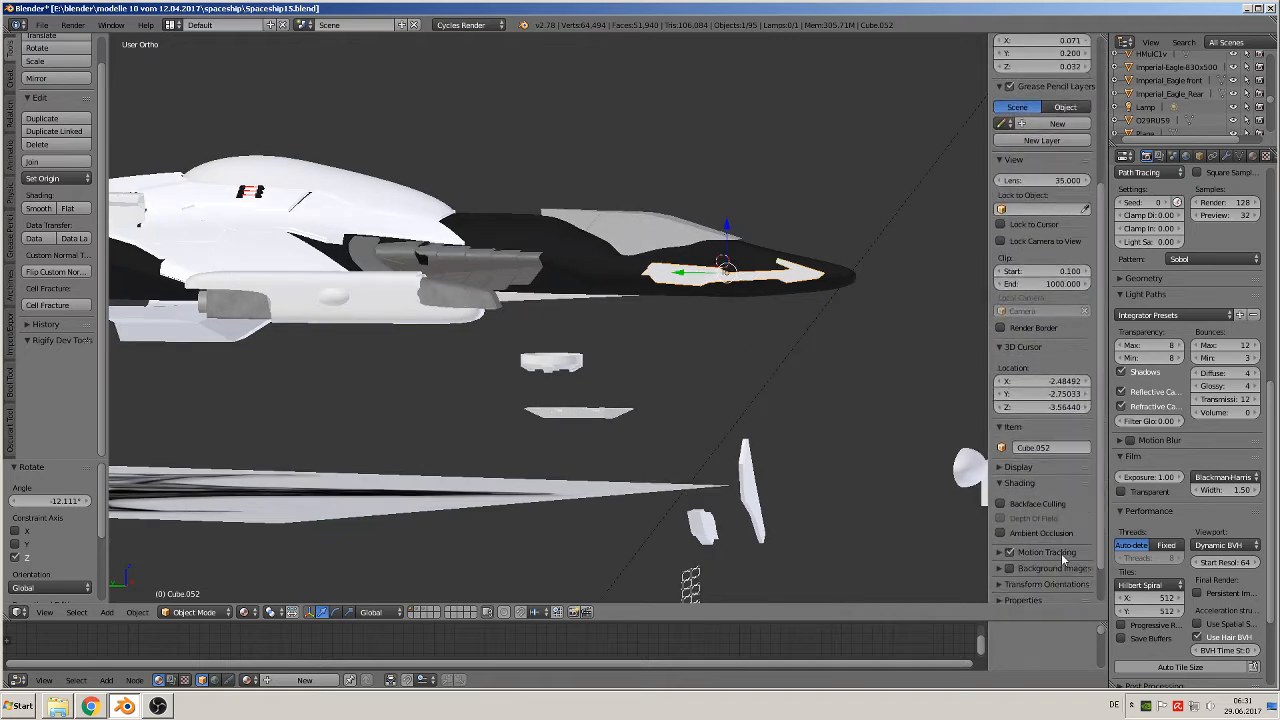
click(1045, 592)
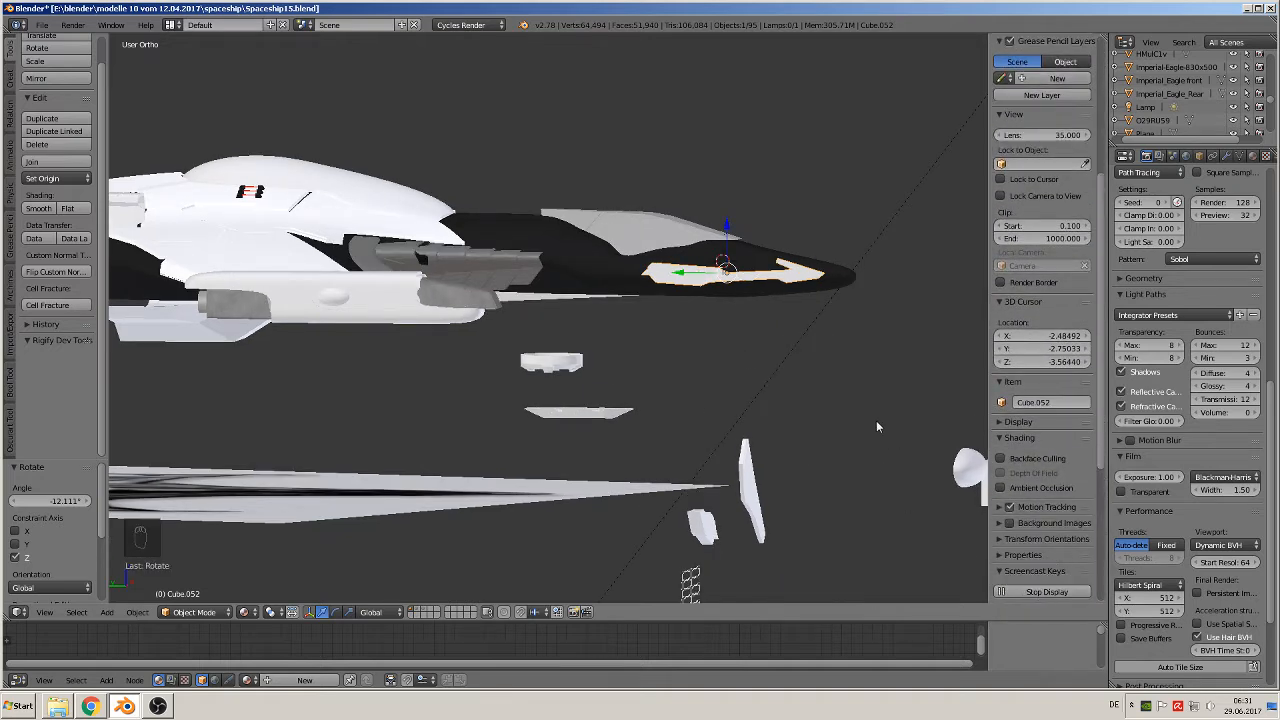
key(n)
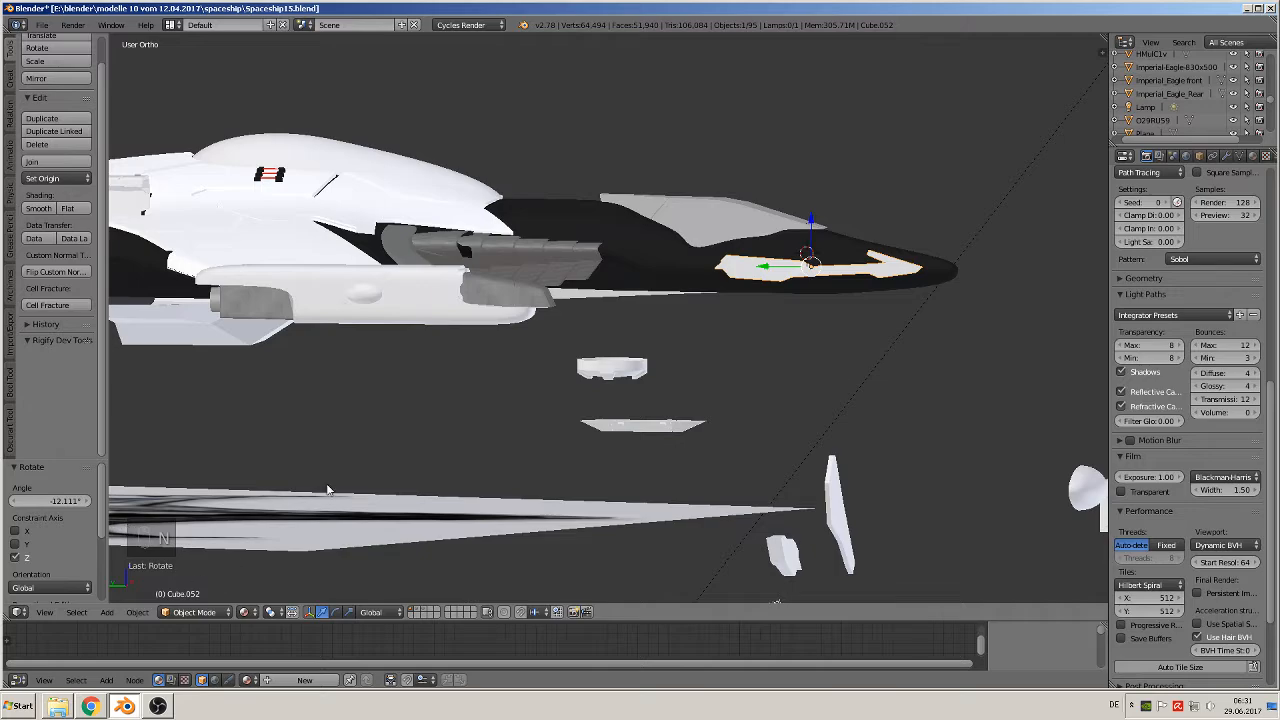
- From the top view, shift the panel along the nose and 0.005 along X toward the hull
middle_drag(830, 330, 697, 410)
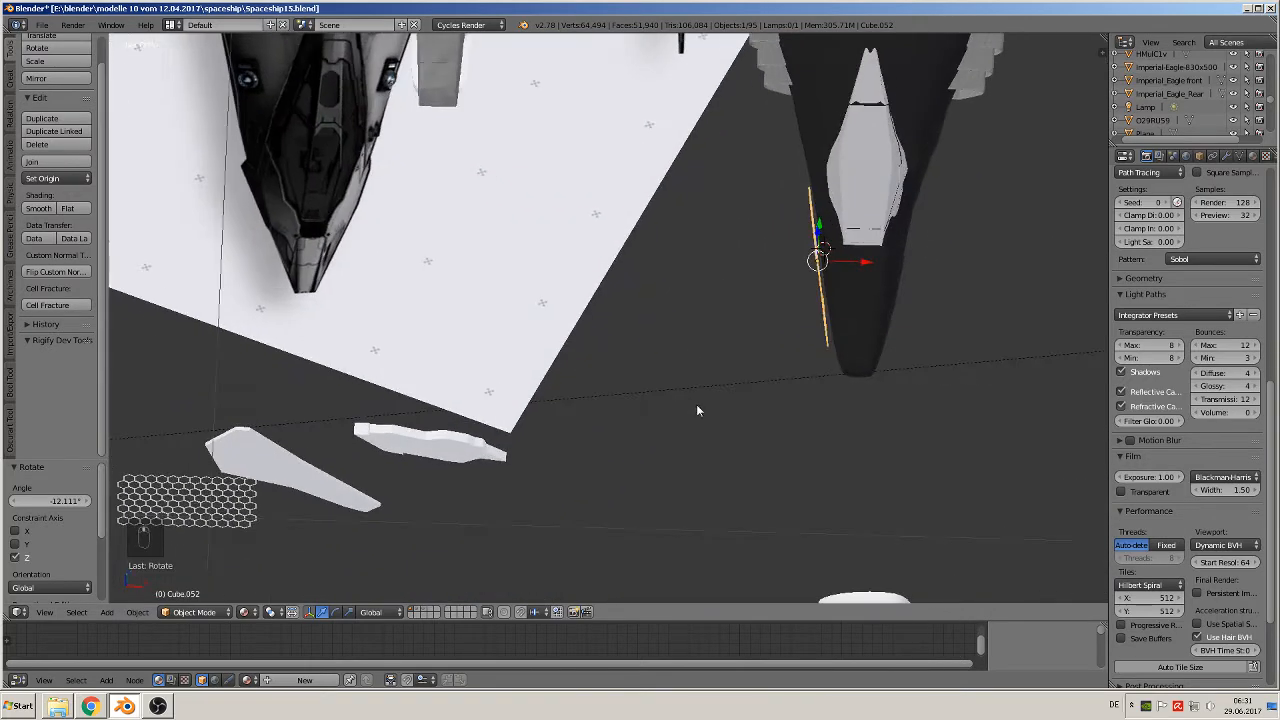
key(KP_7)
scroll(788, 367, up, 2)
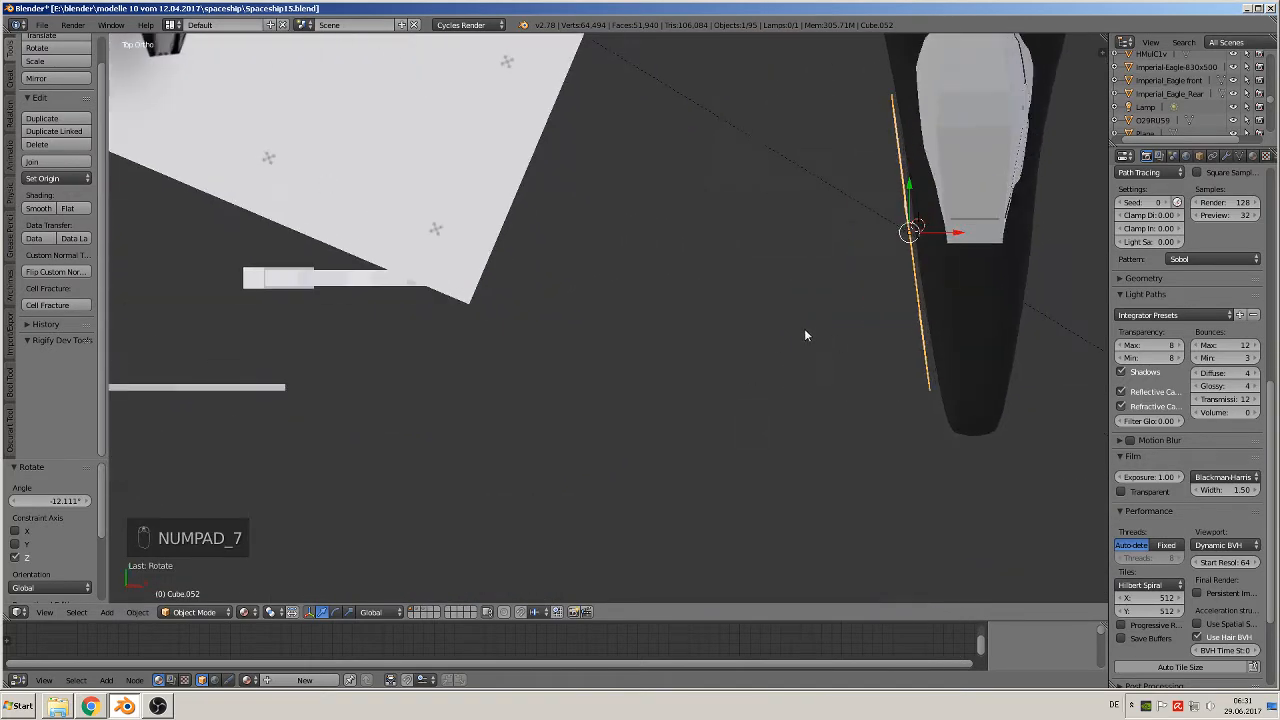
shift+middle_drag(806, 335, 575, 412)
drag(651, 287, 658, 317)
drag(702, 355, 703, 356)
mouse_move(701, 356)
middle_down()
mouse_move(834, 209)
mouse_move(666, 297)
mouse_move(697, 343)
middle_up()
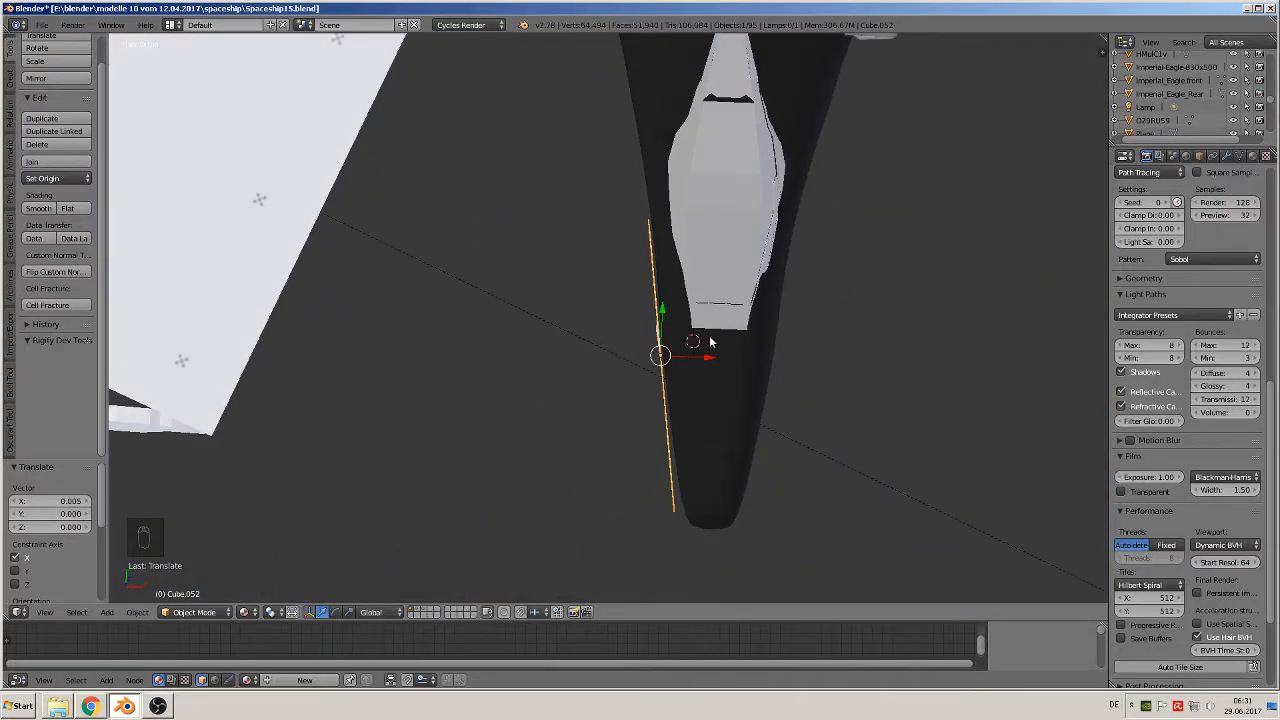
- Extrude the whole panel mesh slightly along X toward the hull to give it thickness, and clear the selection
key(KP_7)
shift+middle_drag(725, 427, 579, 297)
key(Tab)
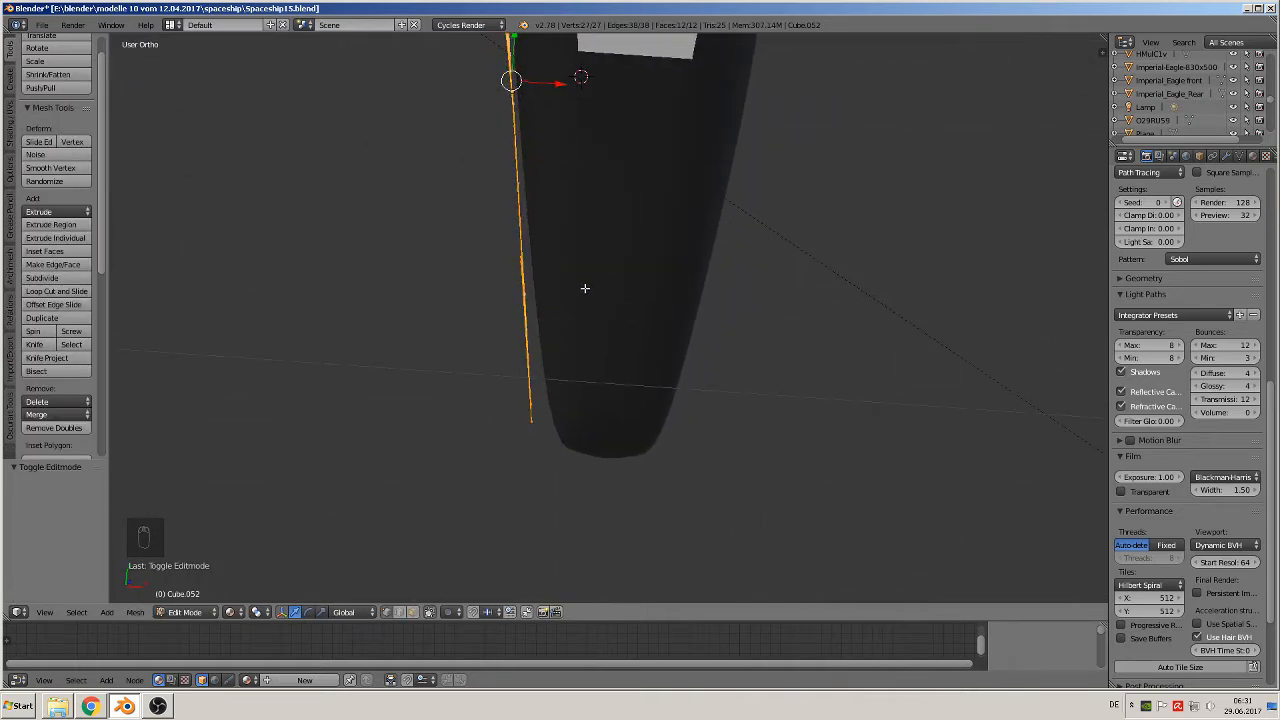
key(w)
key(e)
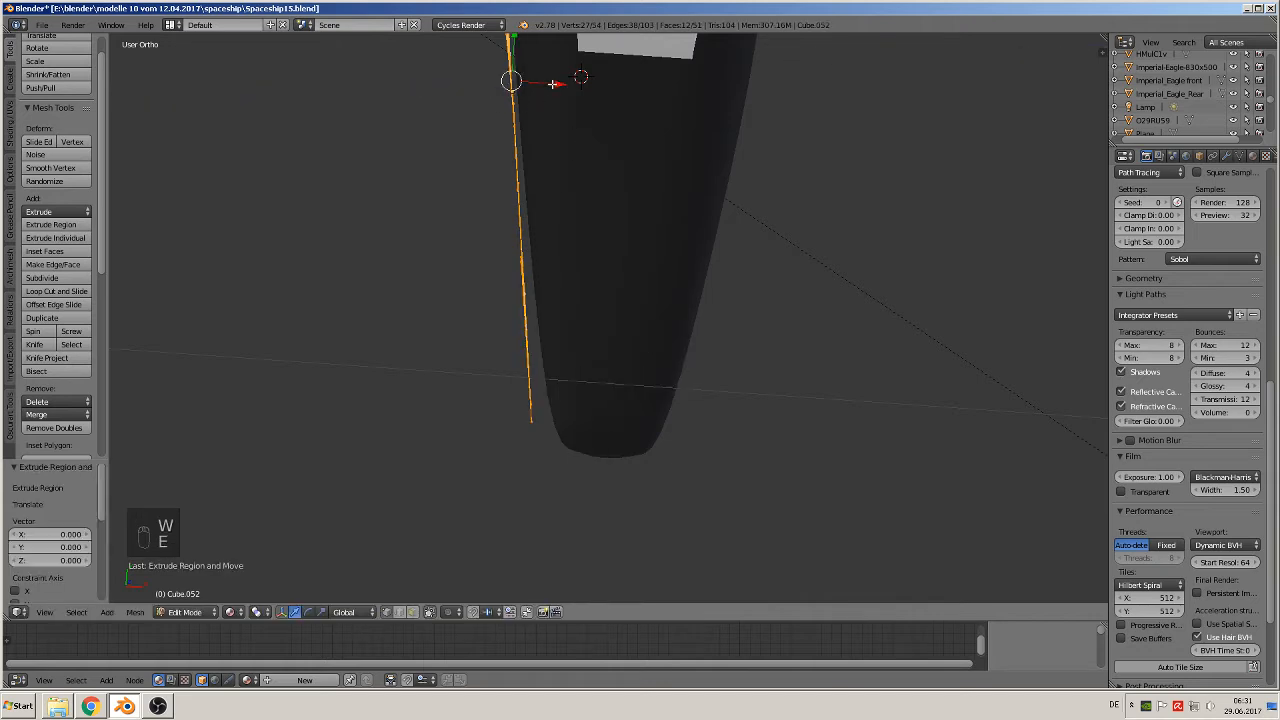
click(559, 84)
key(a)
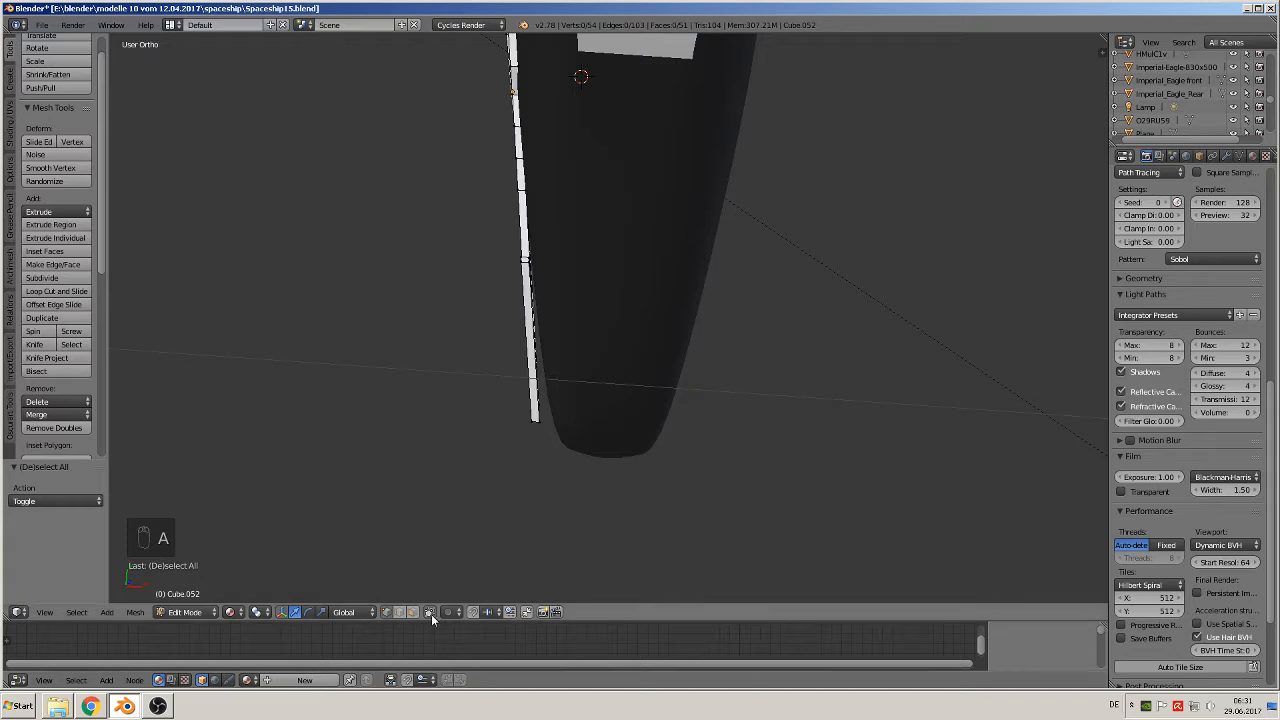
- Enable proportional editing and move the panel's front tip vertices about 0.007 along X toward the nose, with a proportional size of 0.08
key(c)
click(531, 426)
right_click(533, 428)
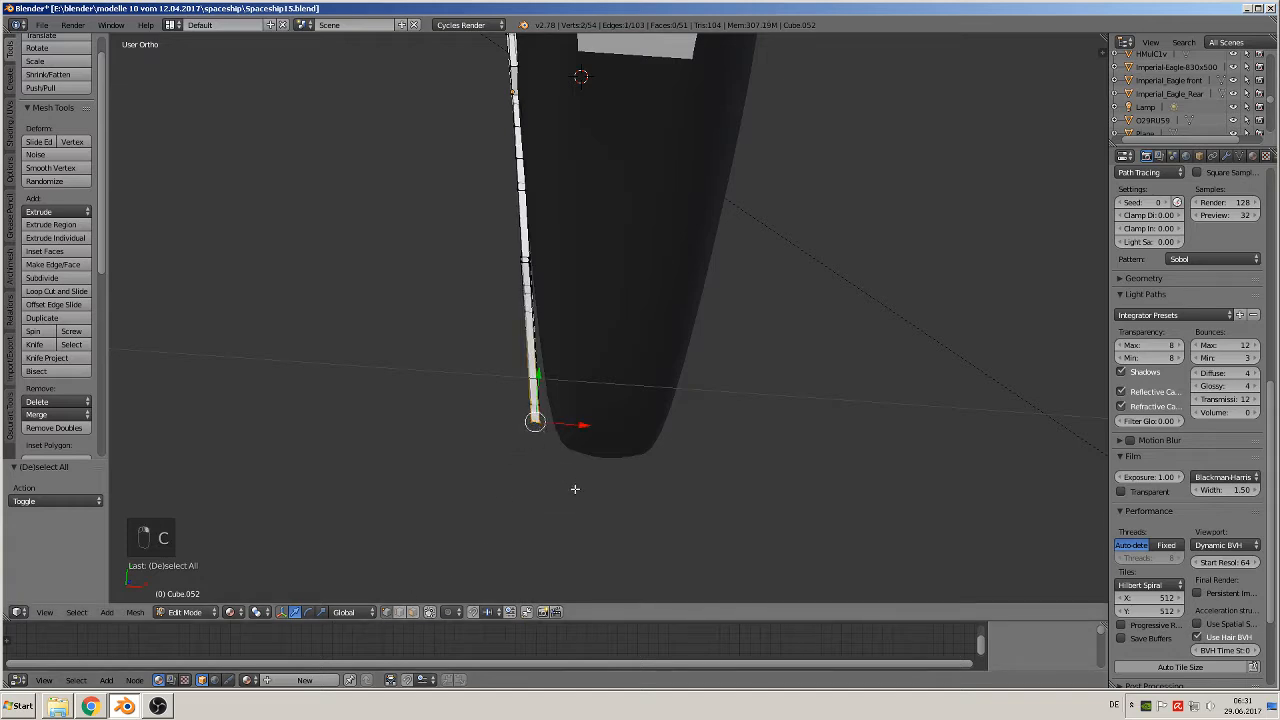
click(474, 615)
click(492, 549)
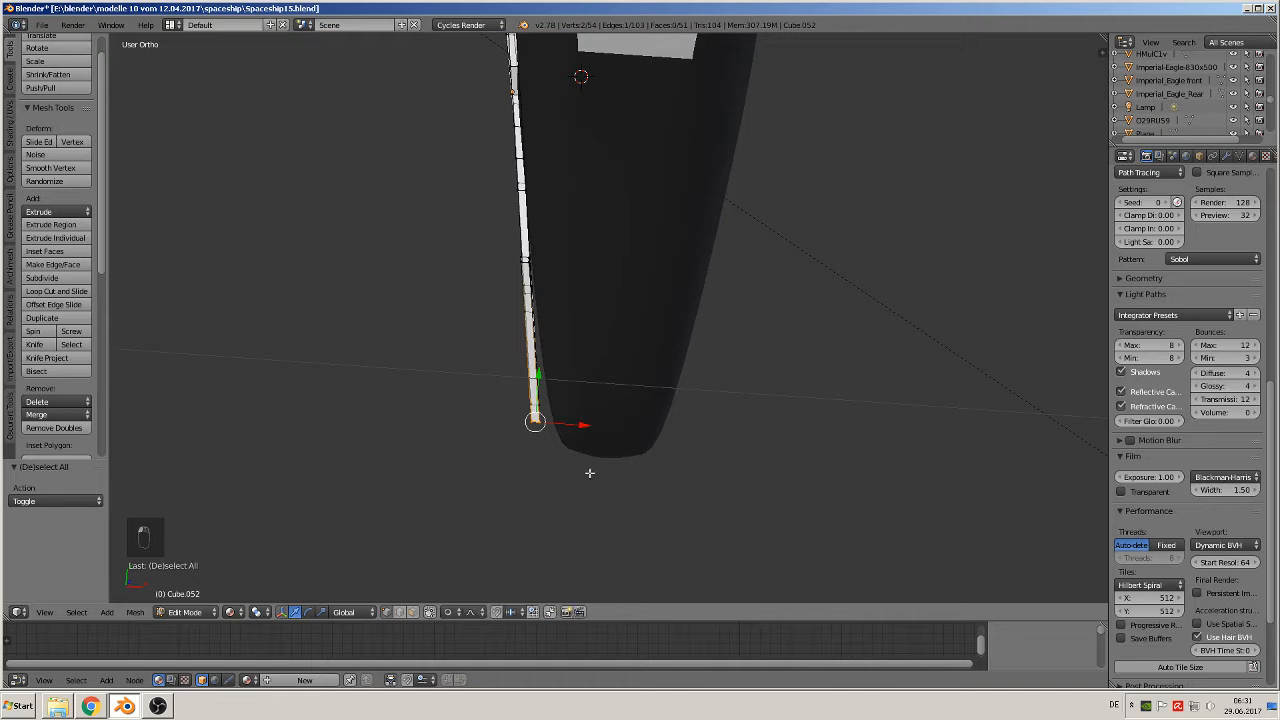
key(g)
key(x)
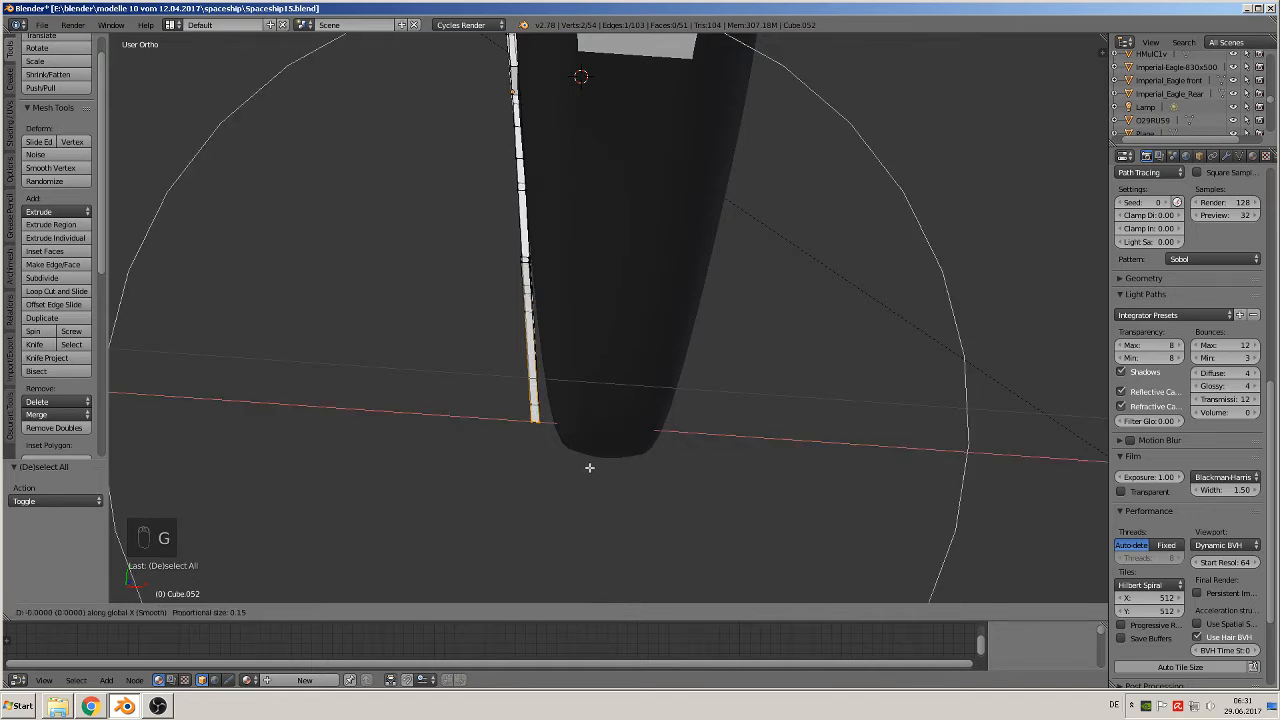
scroll(600, 465, up, 7)
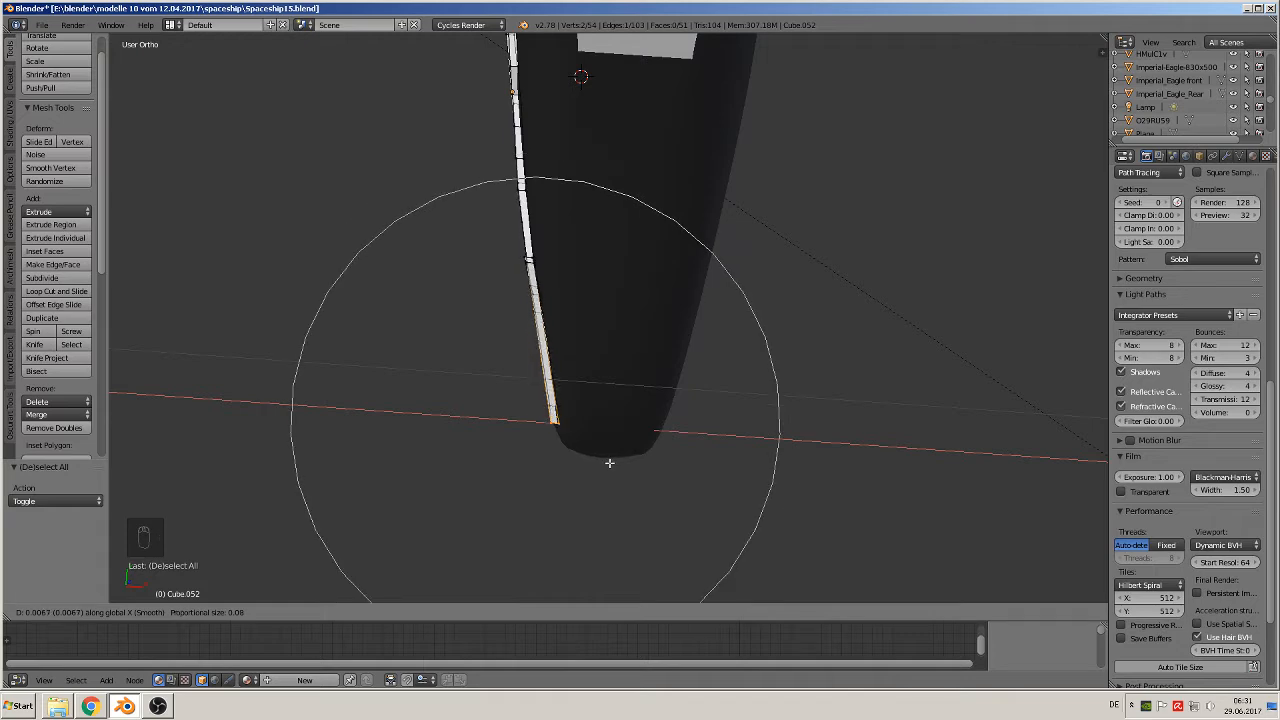
click(608, 461)
- Move the four end vertices of the panel's upper barb about 0.0145 along X into the hull, with a proportional size of 0.02
middle_drag(609, 461, 446, 340)
key(Tab)
key(Tab)
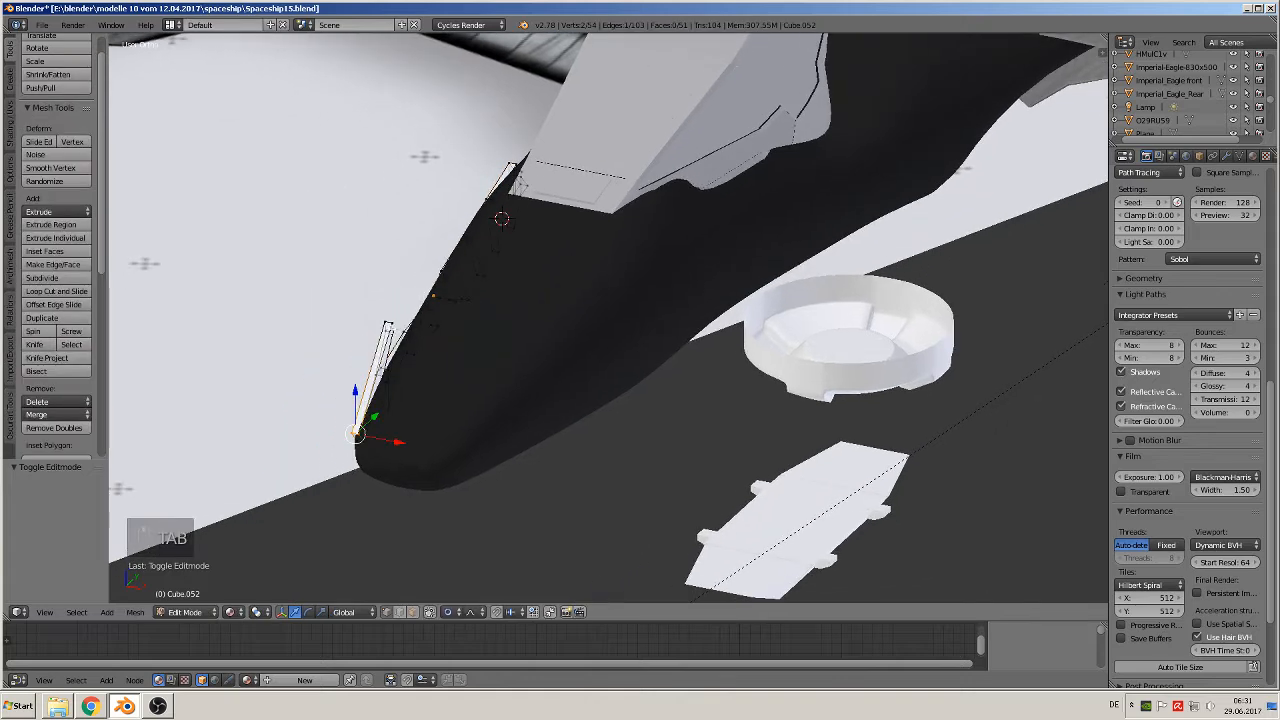
key(a)
key(a)
key(c)
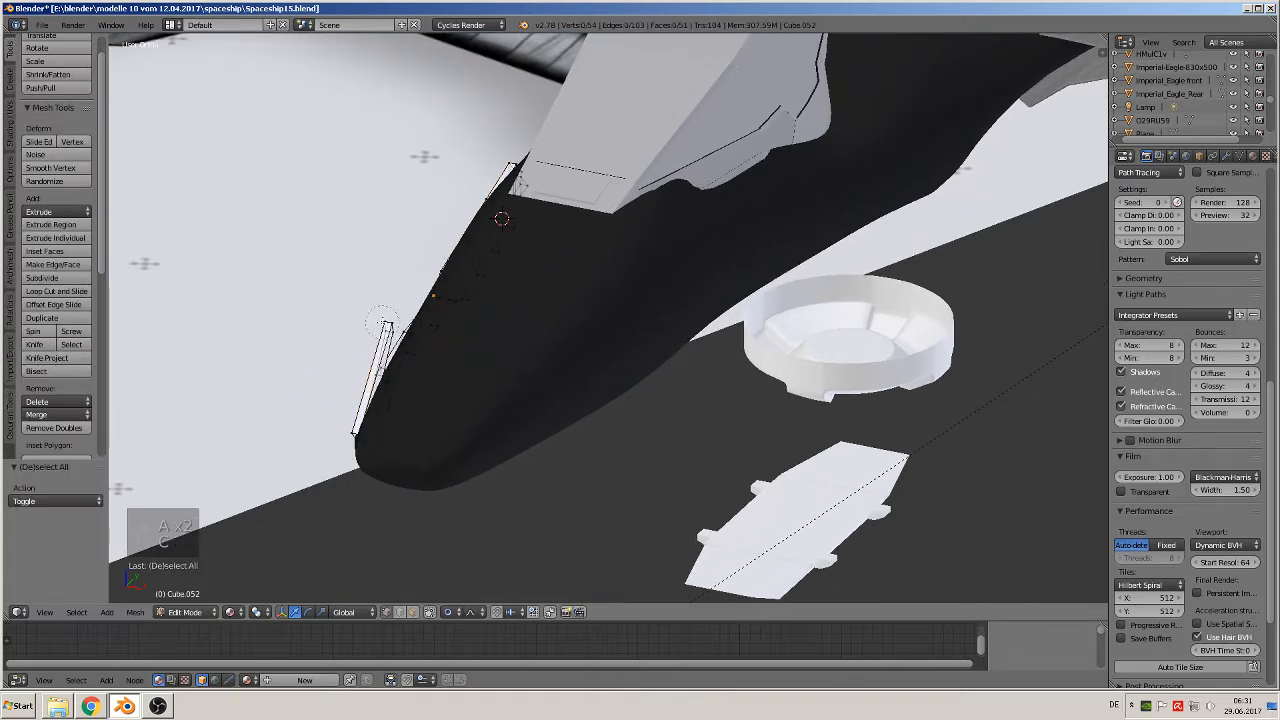
click(383, 326)
middle_drag(383, 326, 471, 406)
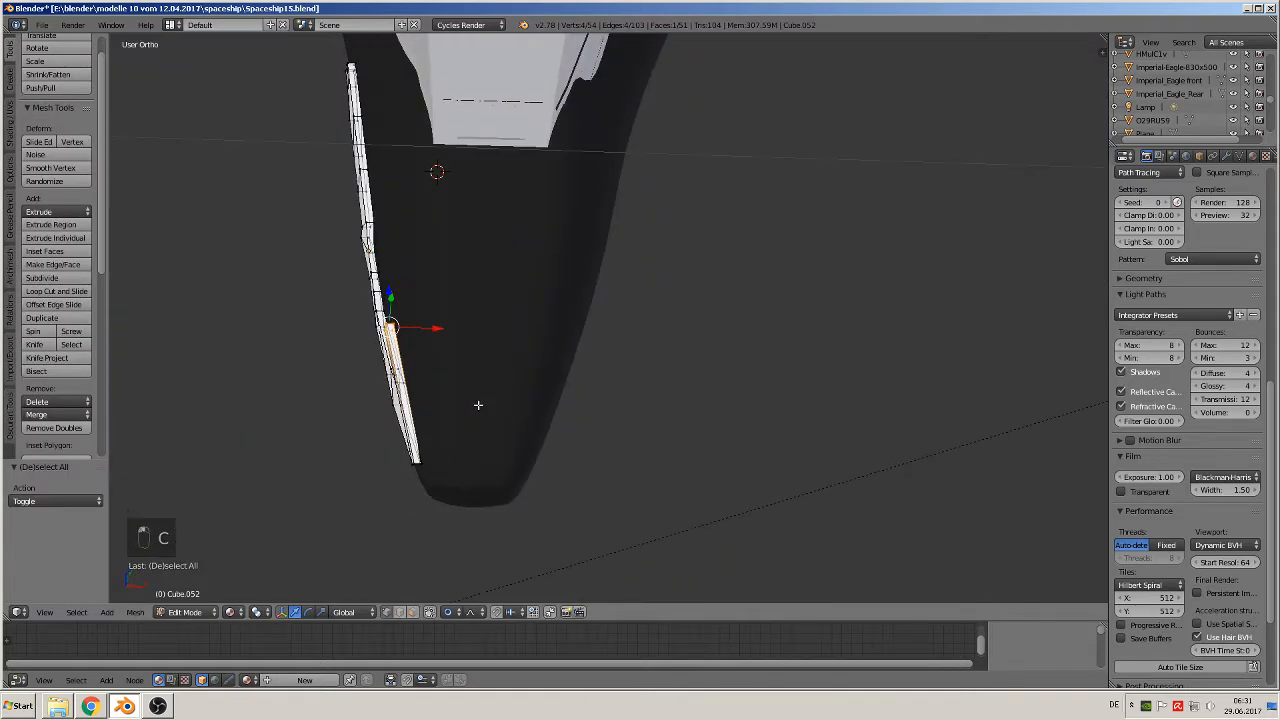
key(g)
key(x)
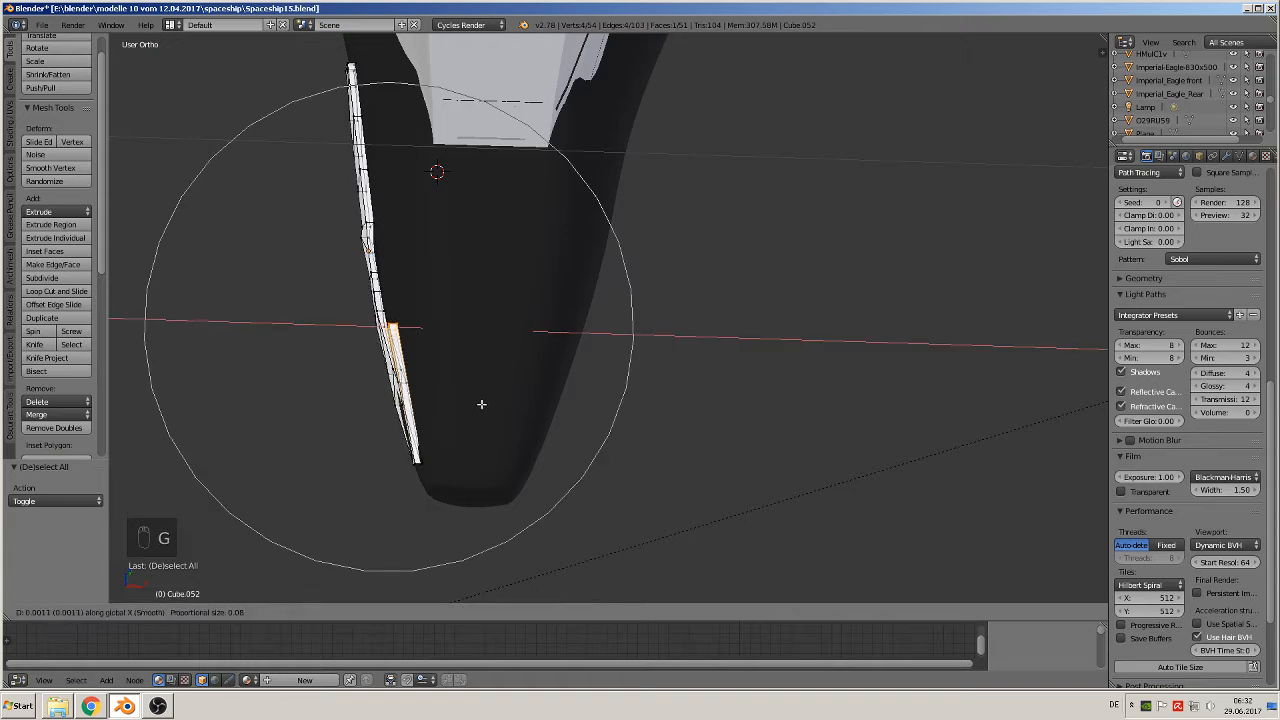
scroll(481, 404, up, 7)
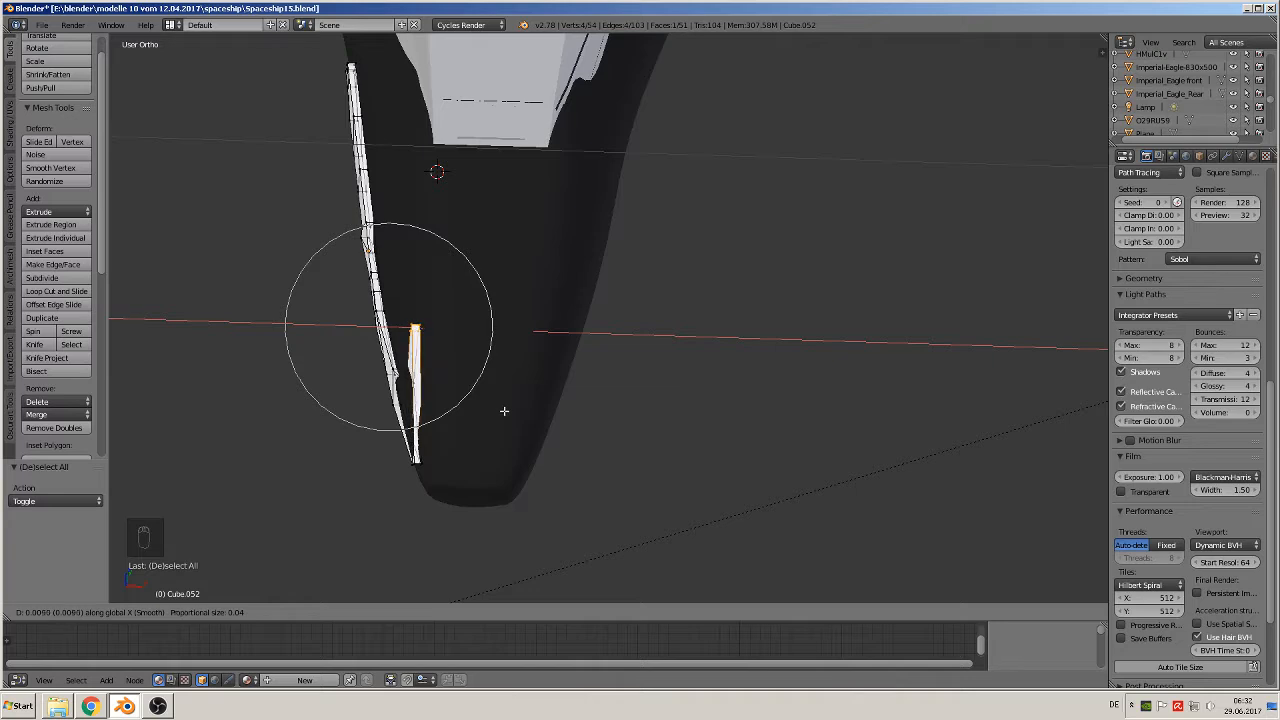
scroll(504, 411, up, 3)
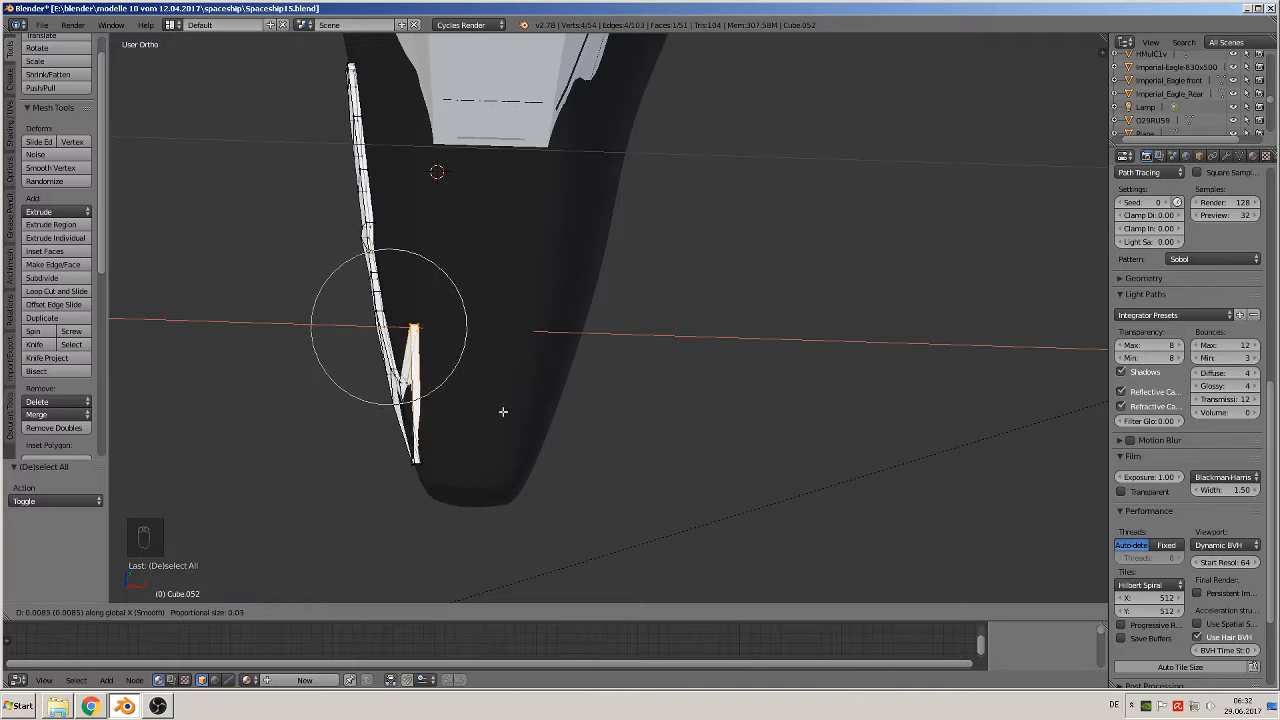
scroll(503, 411, up, 3)
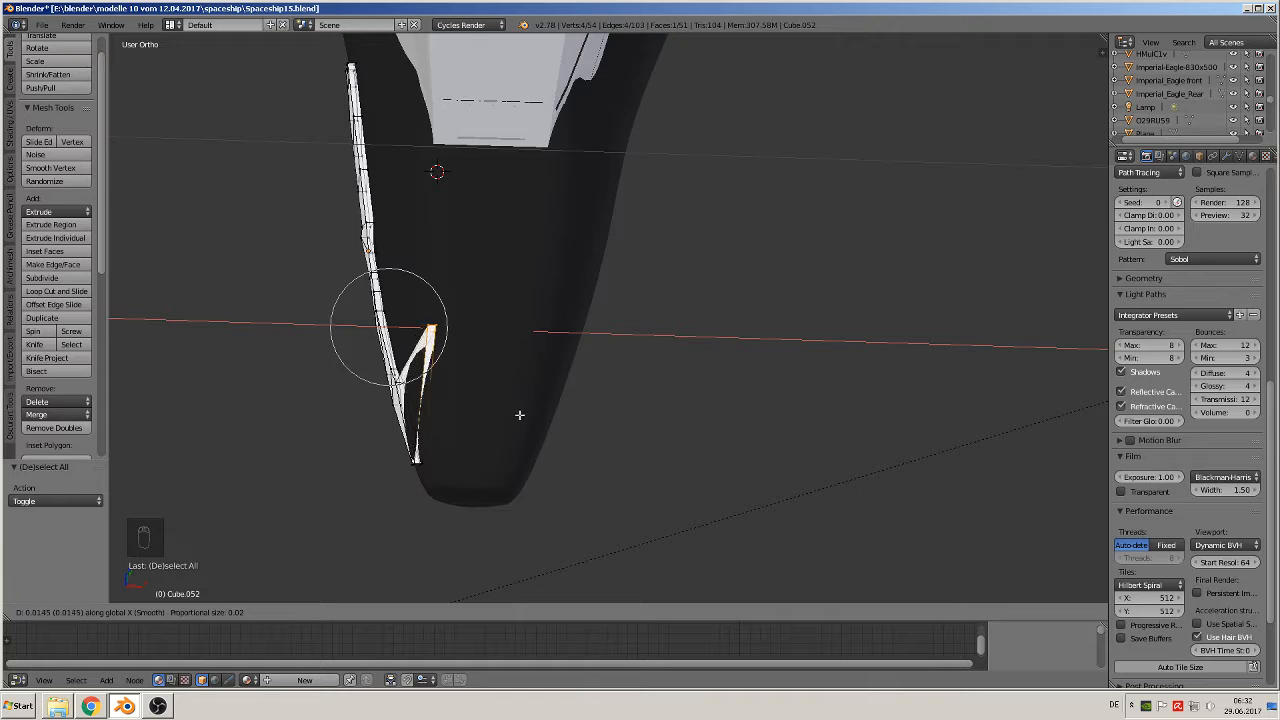
click(519, 414)
- Clear the barb end's selection and select the vertices at the panel's front tip
key(a)
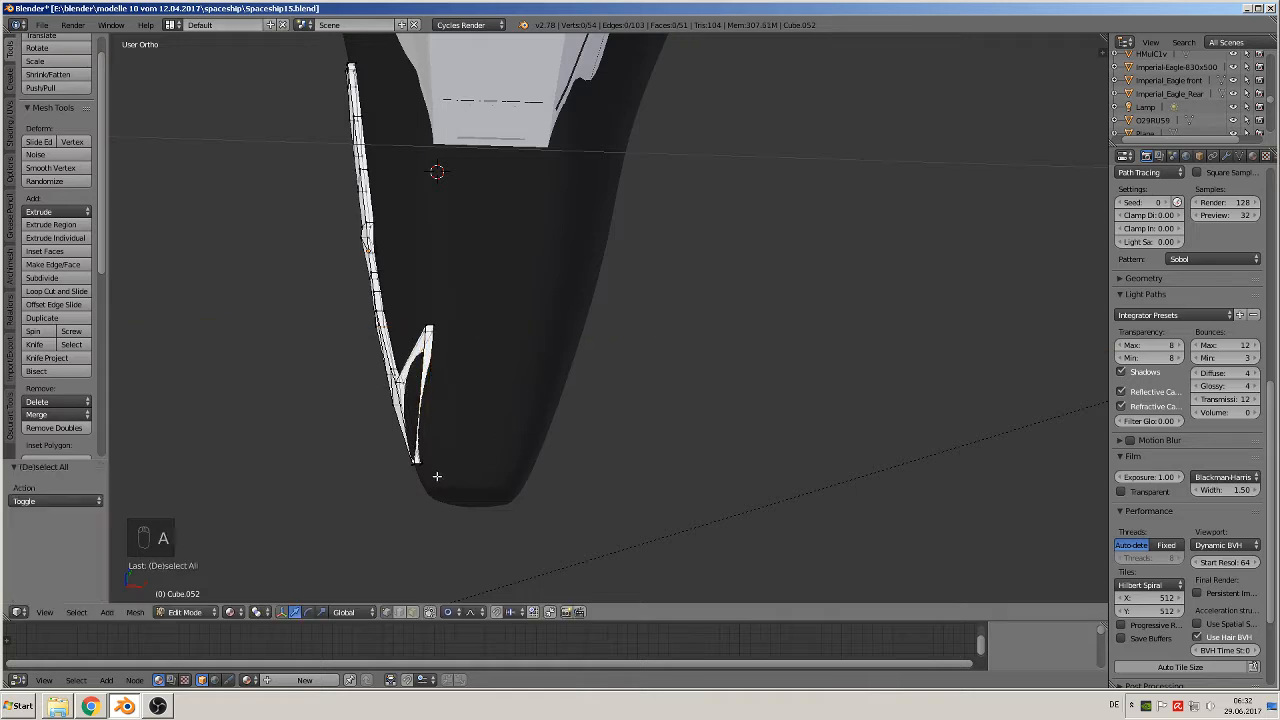
key(c)
click(417, 465)
right_click(463, 465)
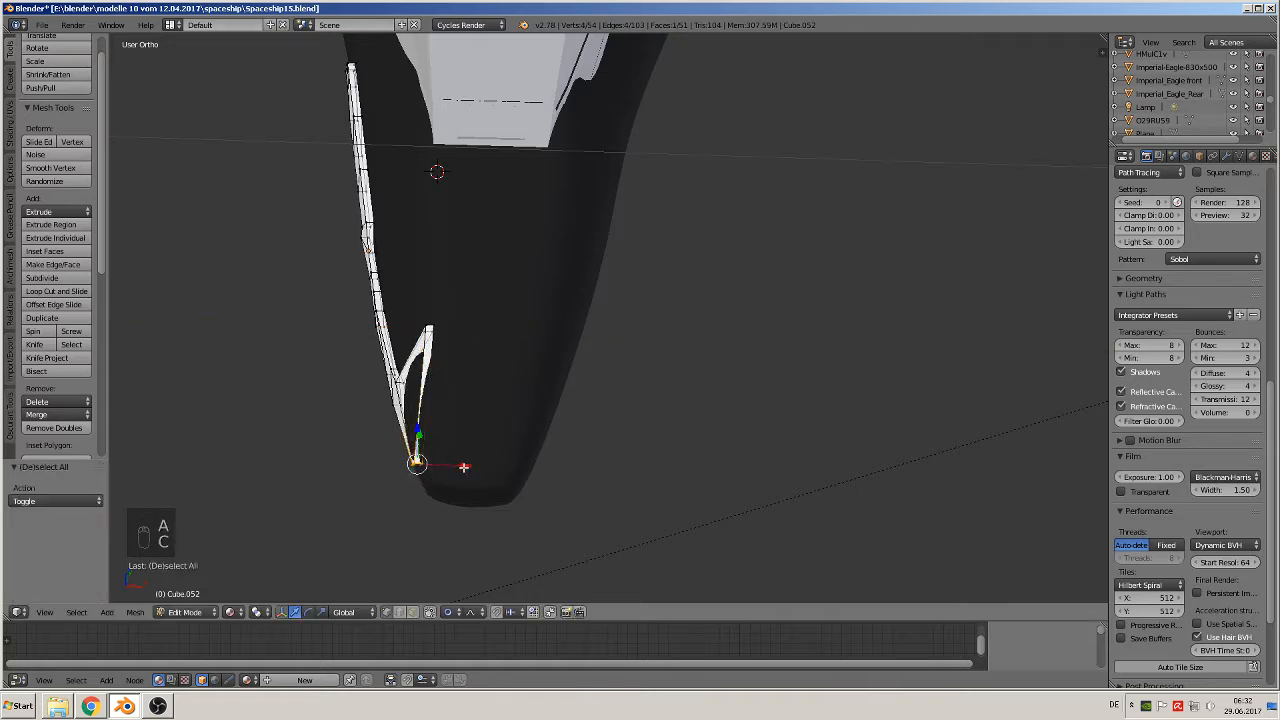
key(g)
key(x)
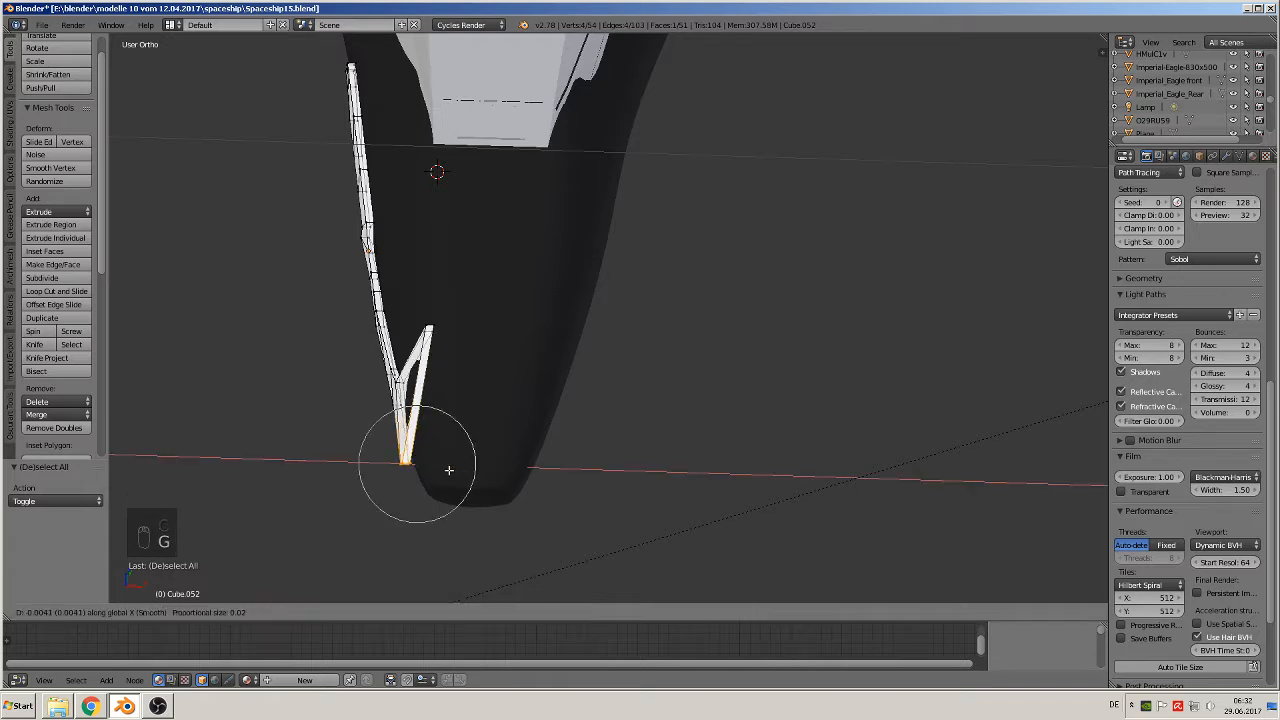
scroll(450, 470, up, 1)
click(460, 464)
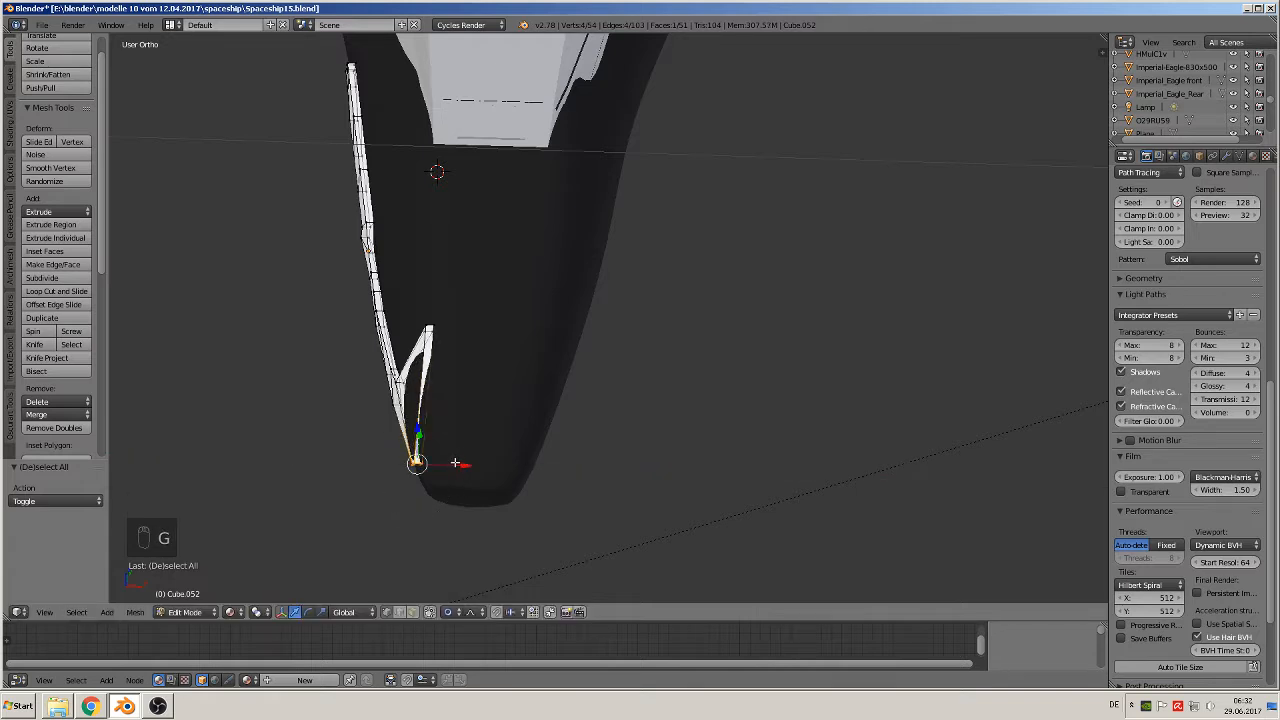
key(x)
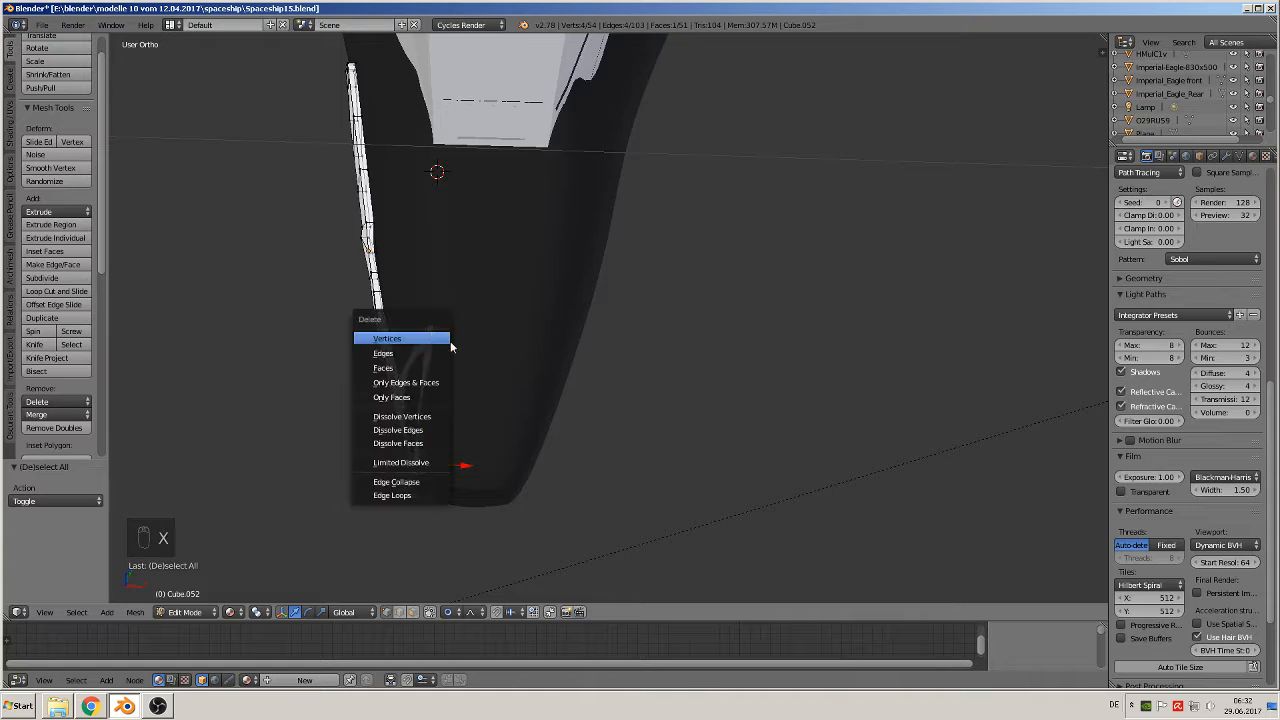
- Add the barb's end vertices to the selected tip, move them about -0.0034 along X with proportional size 0.02, and clear the selection
key(c)
click(437, 327)
right_click(439, 328)
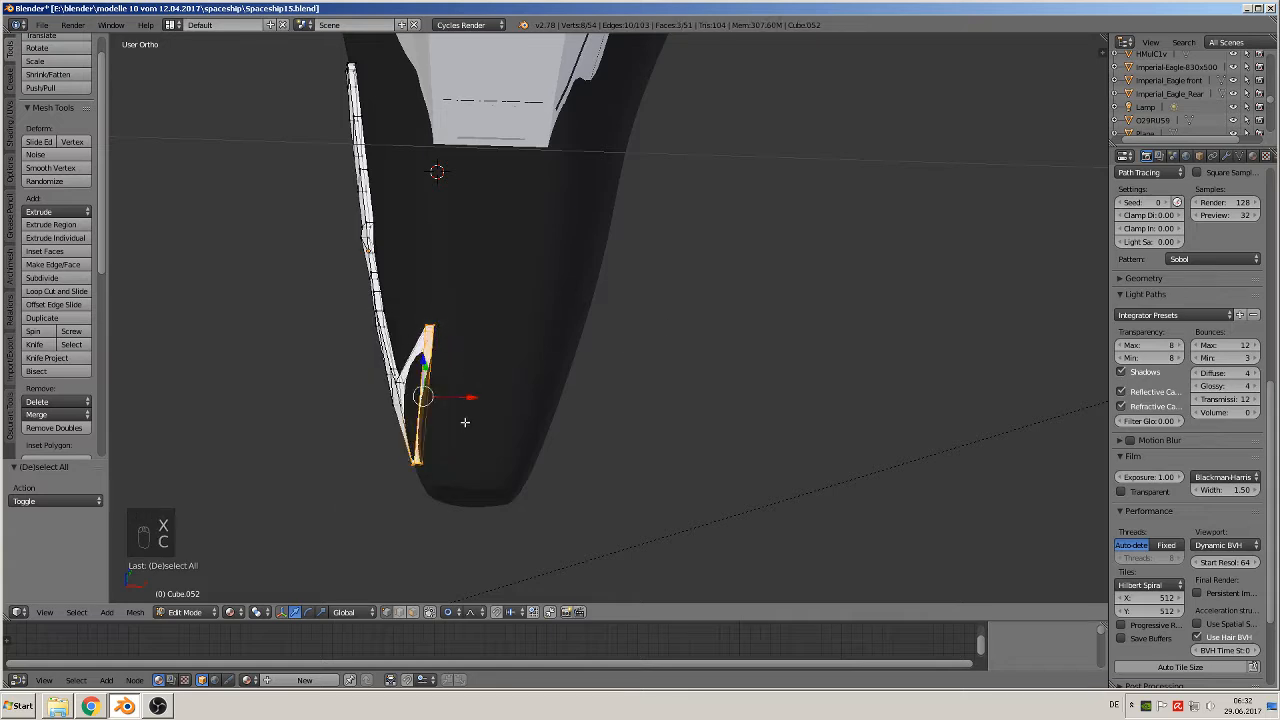
key(g)
key(x)
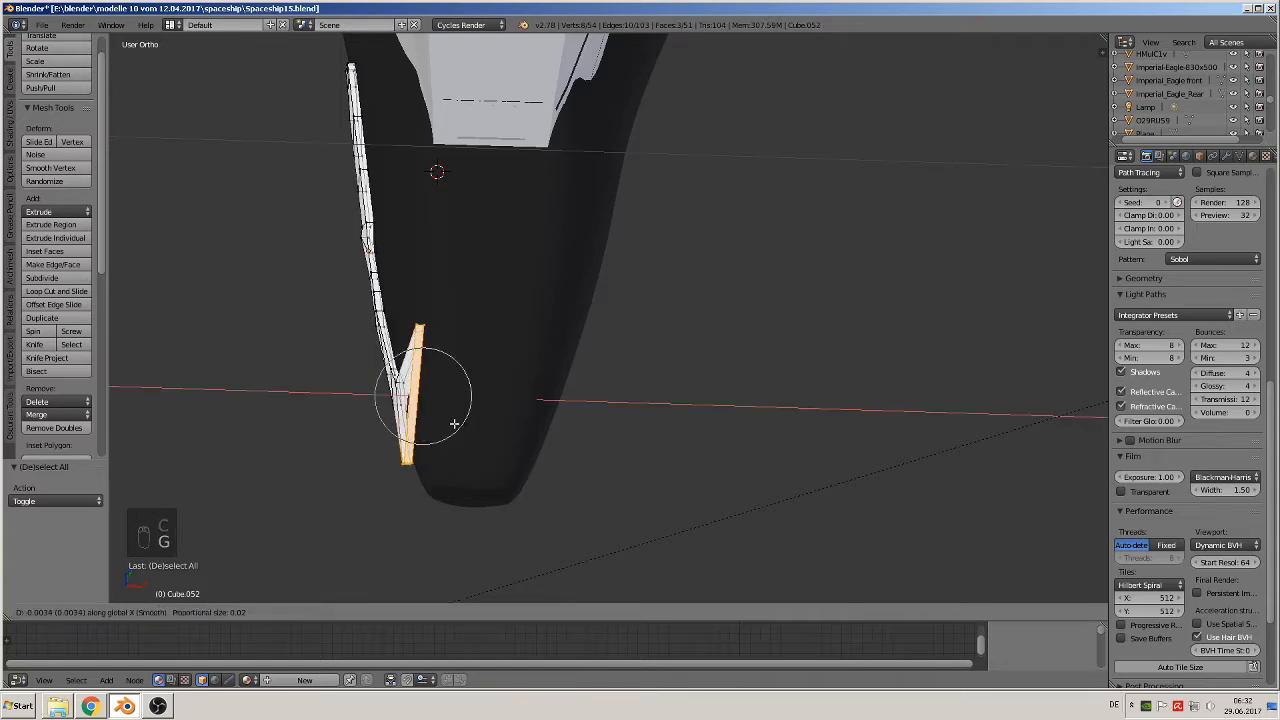
click(451, 420)
middle_drag(451, 420, 459, 391)
middle_drag(446, 378, 447, 377)
key(a)
- Add one centred loop cut running lengthwise along the panel up to the base of the front barb
middle_drag(410, 442, 442, 488)
key(c)
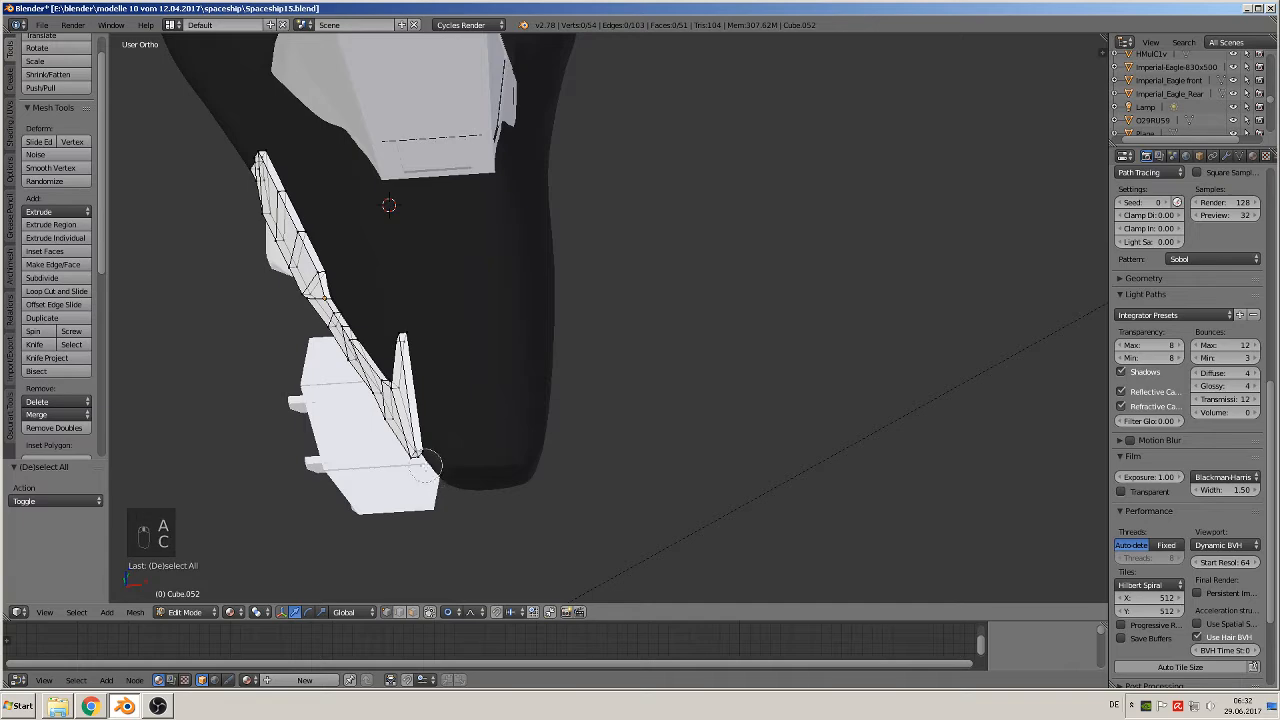
right_click(497, 455)
mouse_move(500, 449)
middle_down()
mouse_move(581, 427)
mouse_move(490, 423)
middle_up()
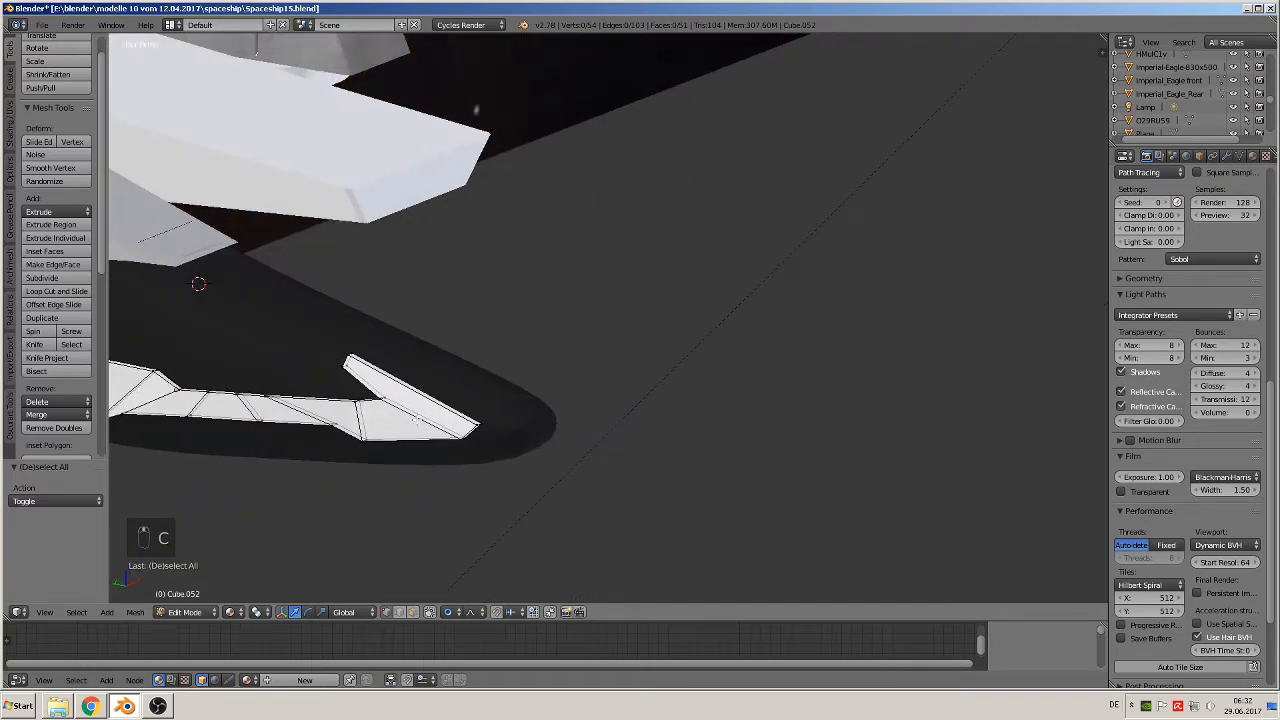
key(ctrl+r)
click(418, 418)
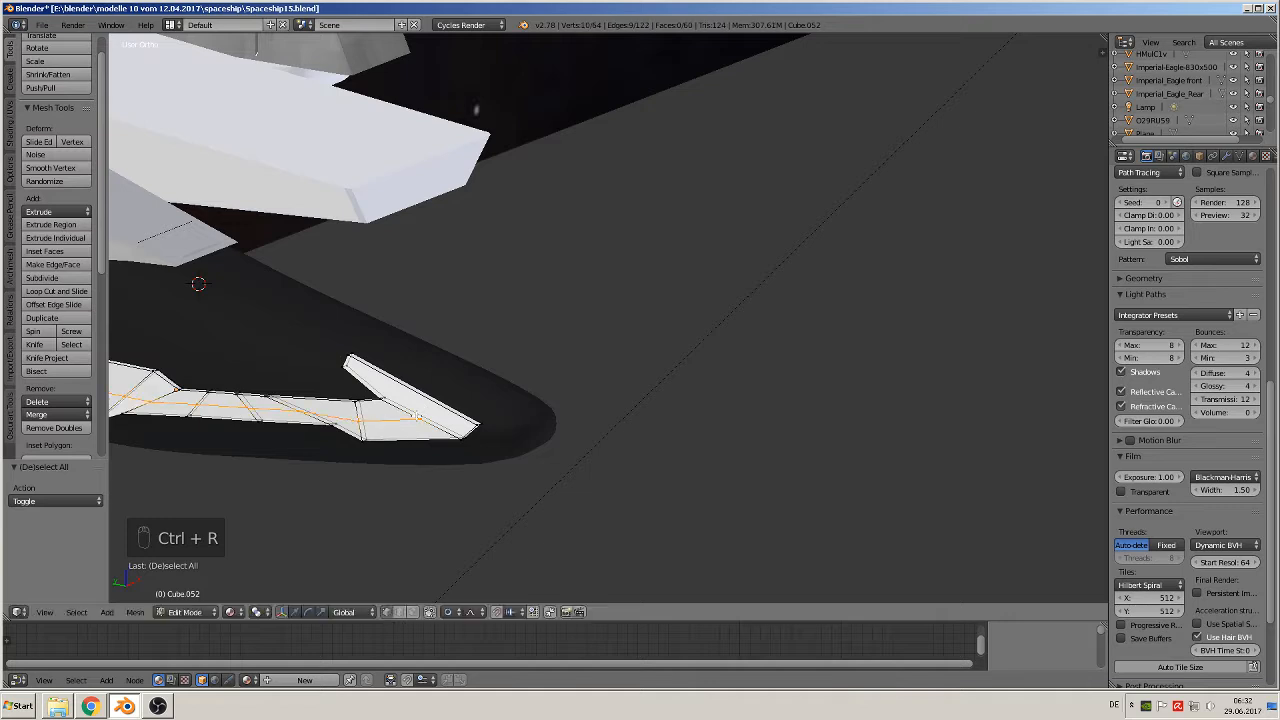
right_click(418, 418)
scroll(465, 449, up, 2)
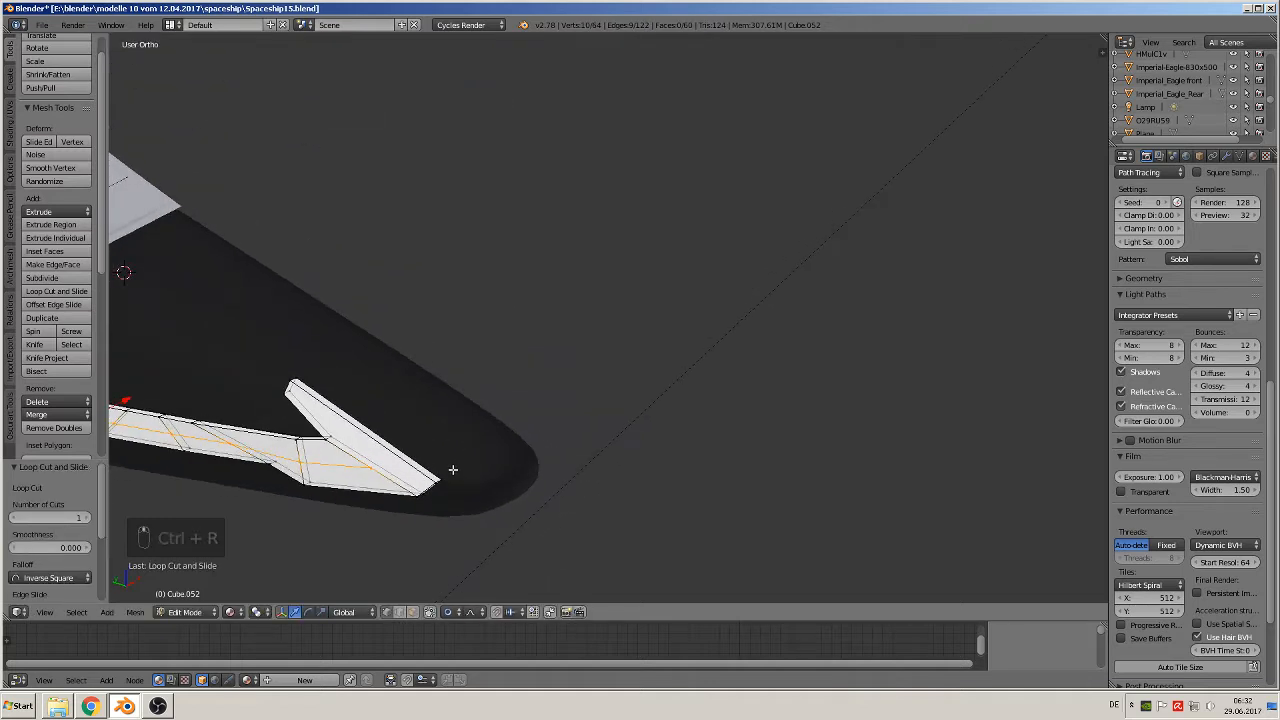
- Use the Knife tool to cut across the front barb from the loop cut's end to the barb's upper edge
shift+middle_drag(451, 466, 600, 366)
scroll(553, 401, up, 2)
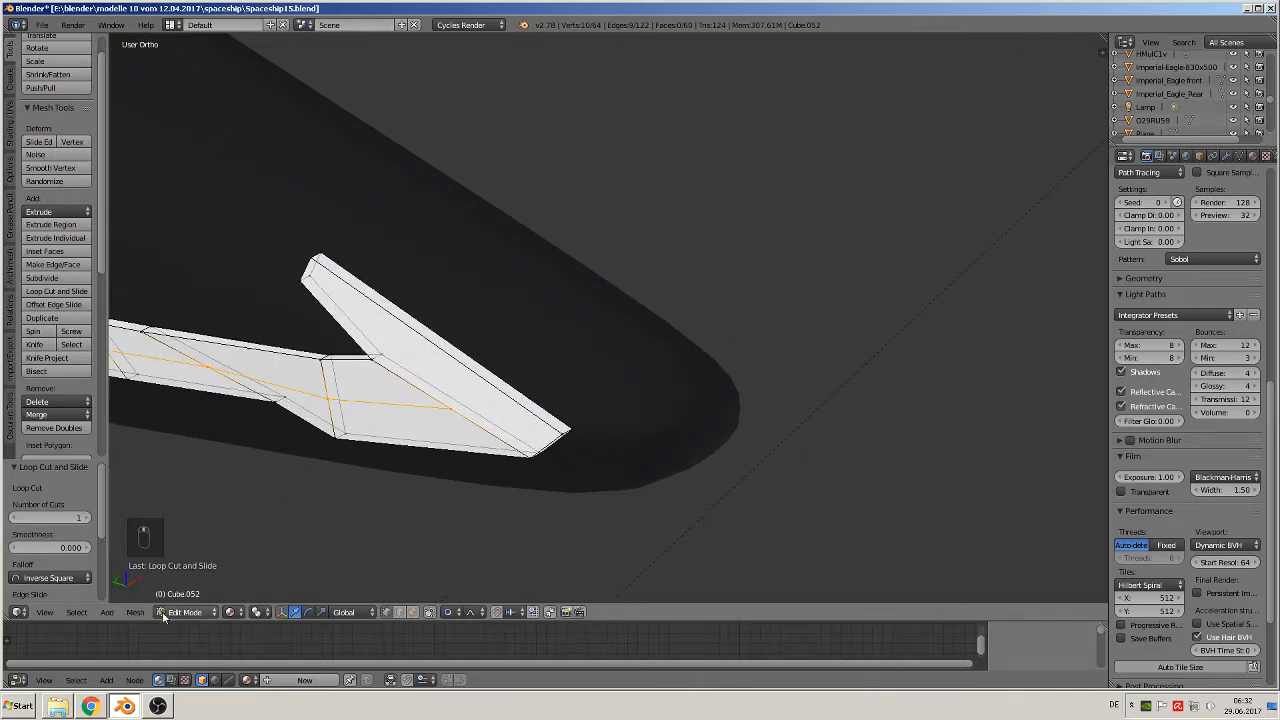
click(34, 344)
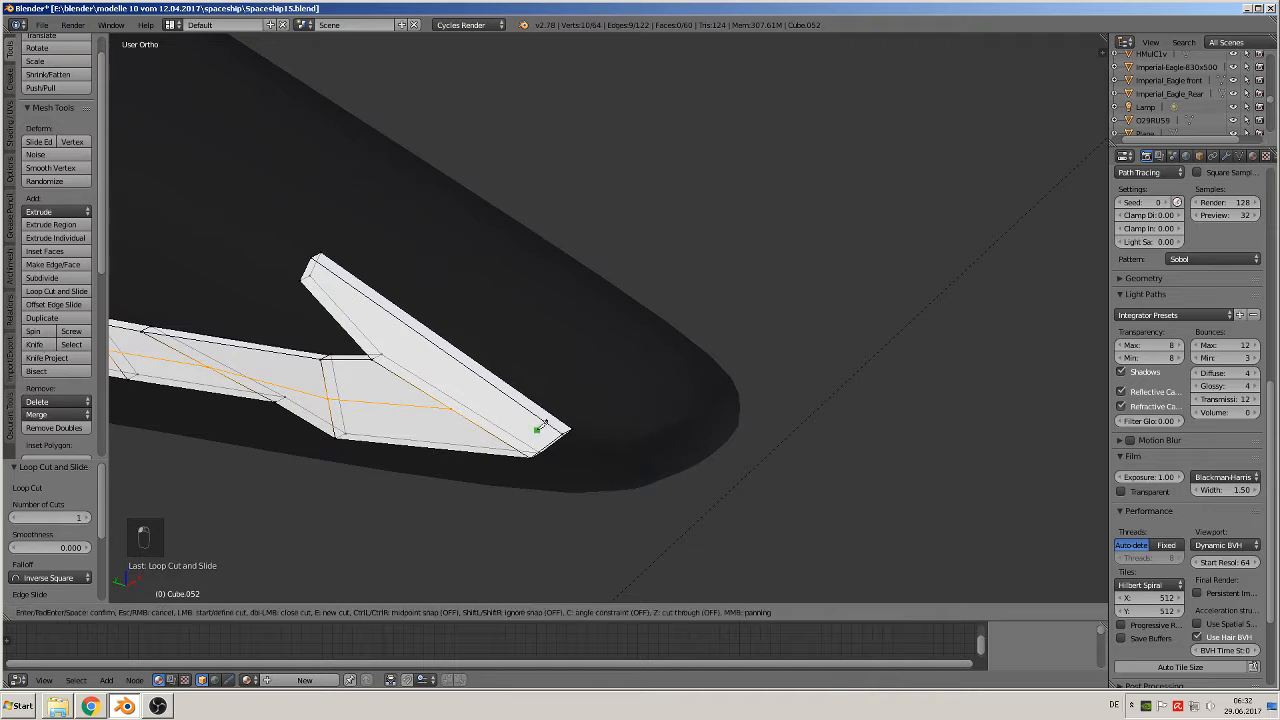
click(451, 407)
click(478, 372)
key(Return)
click(34, 344)
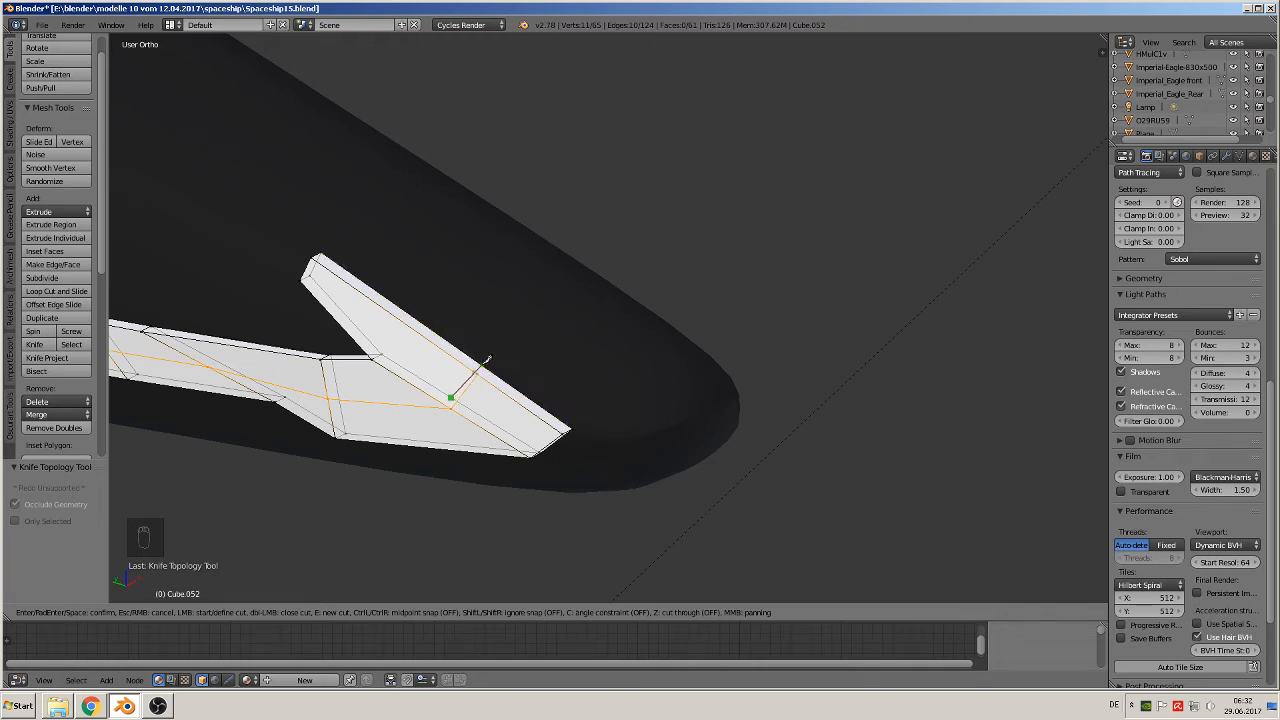
click(477, 366)
key(Return)
- Clear the selection, select the four front tip vertices, and move them 0.005 along X toward the hull
middle_drag(490, 388, 403, 391)
key(a)
key(c)
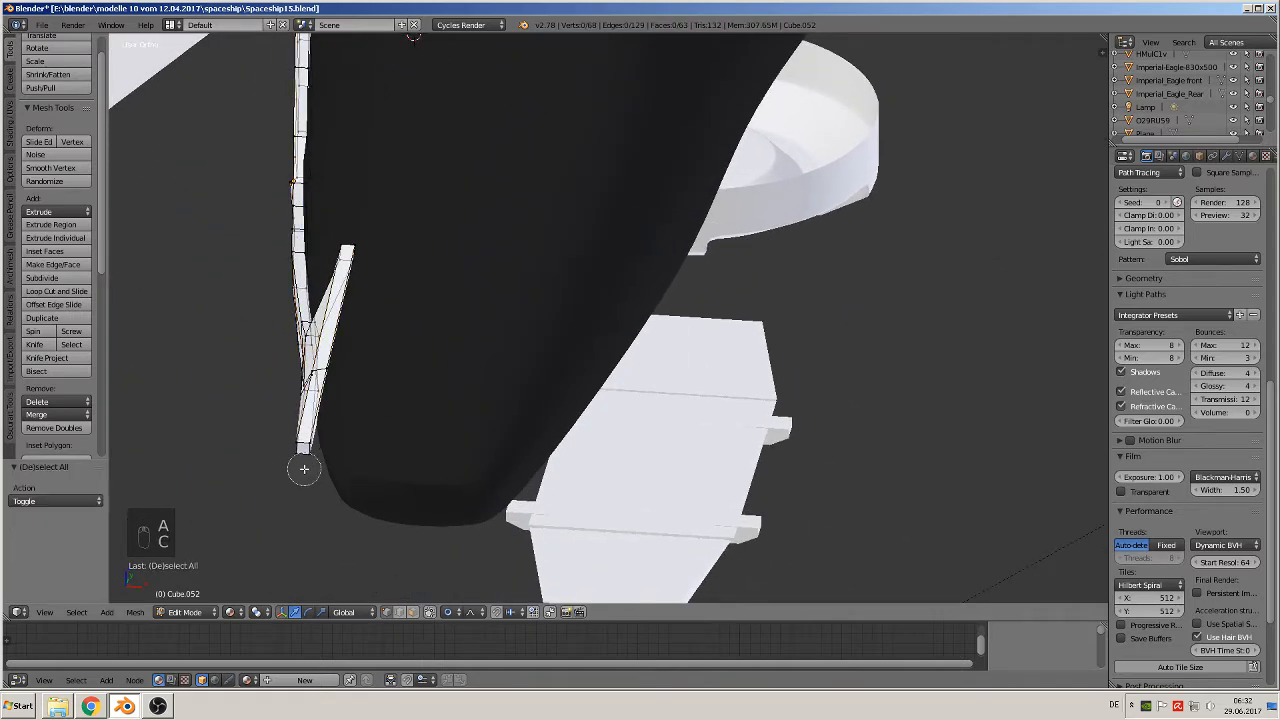
drag(301, 465, 307, 449)
key(g)
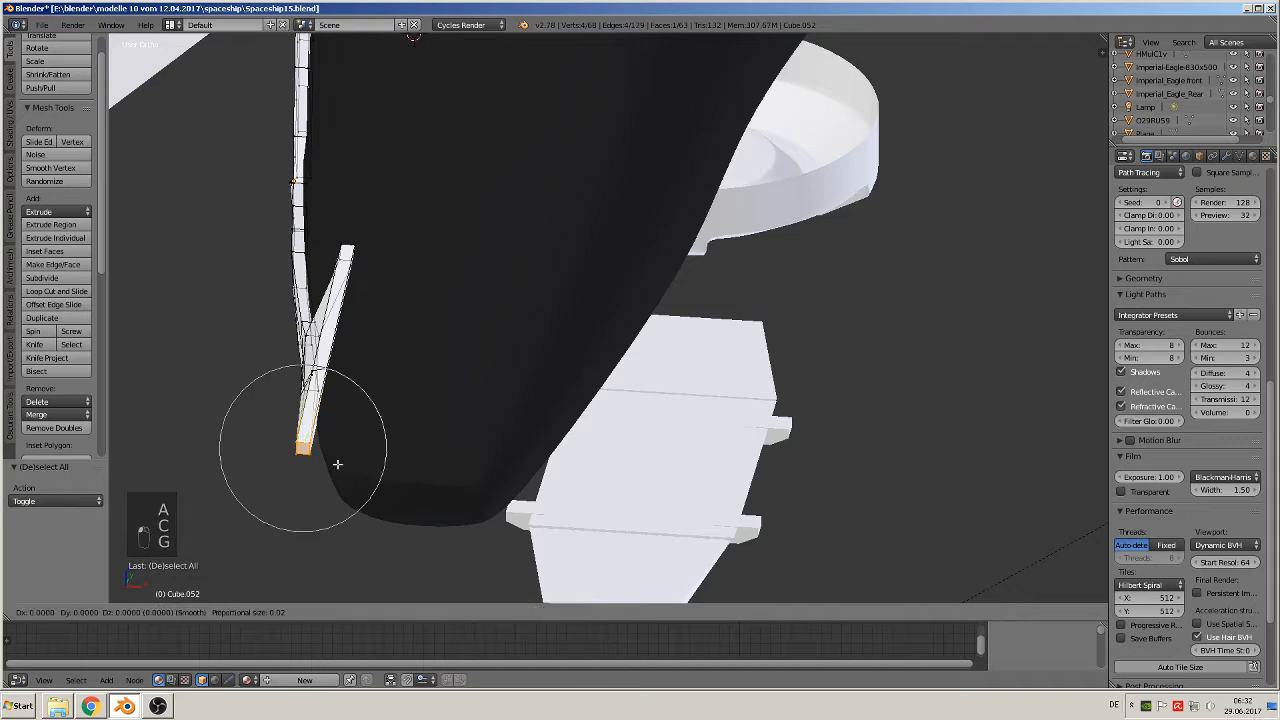
key(x)
click(363, 459)
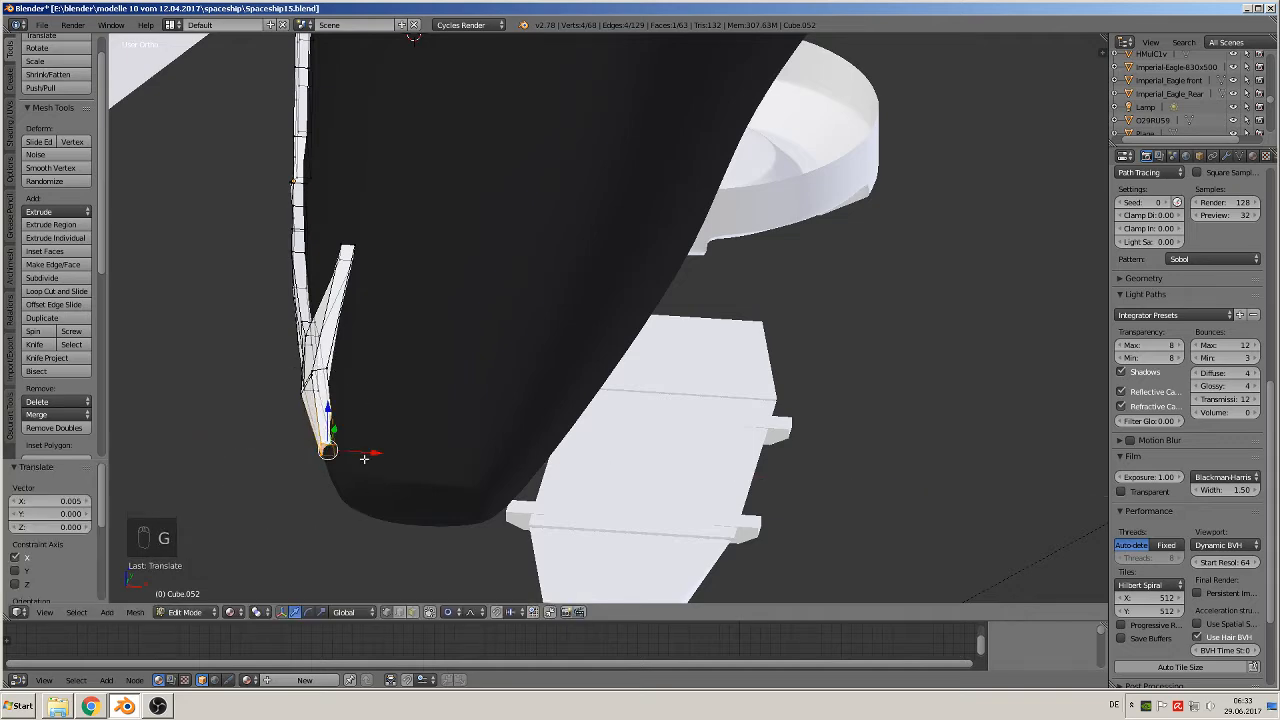
- Check the tip in Object Mode, adjust its vertices slightly along X, and leave mesh editing
key(Tab)
middle_drag(366, 457, 424, 454)
key(Tab)
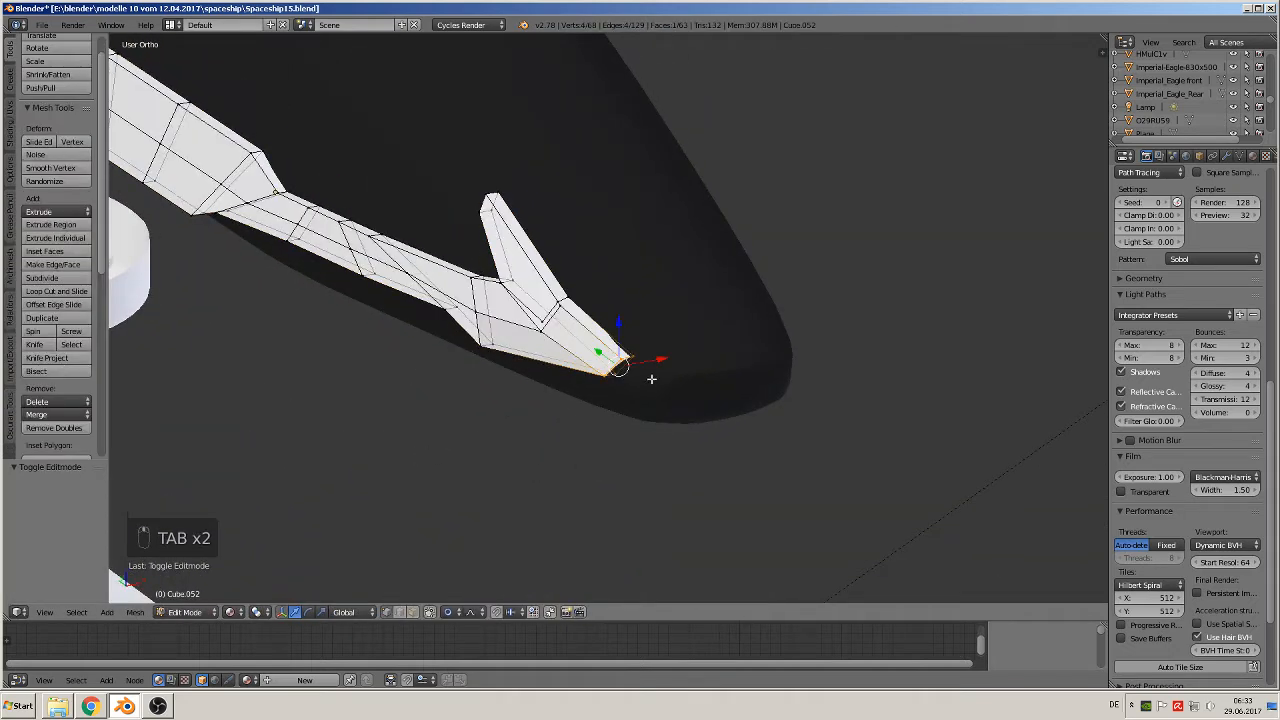
key(g)
key(x)
click(622, 392)
key(Tab)
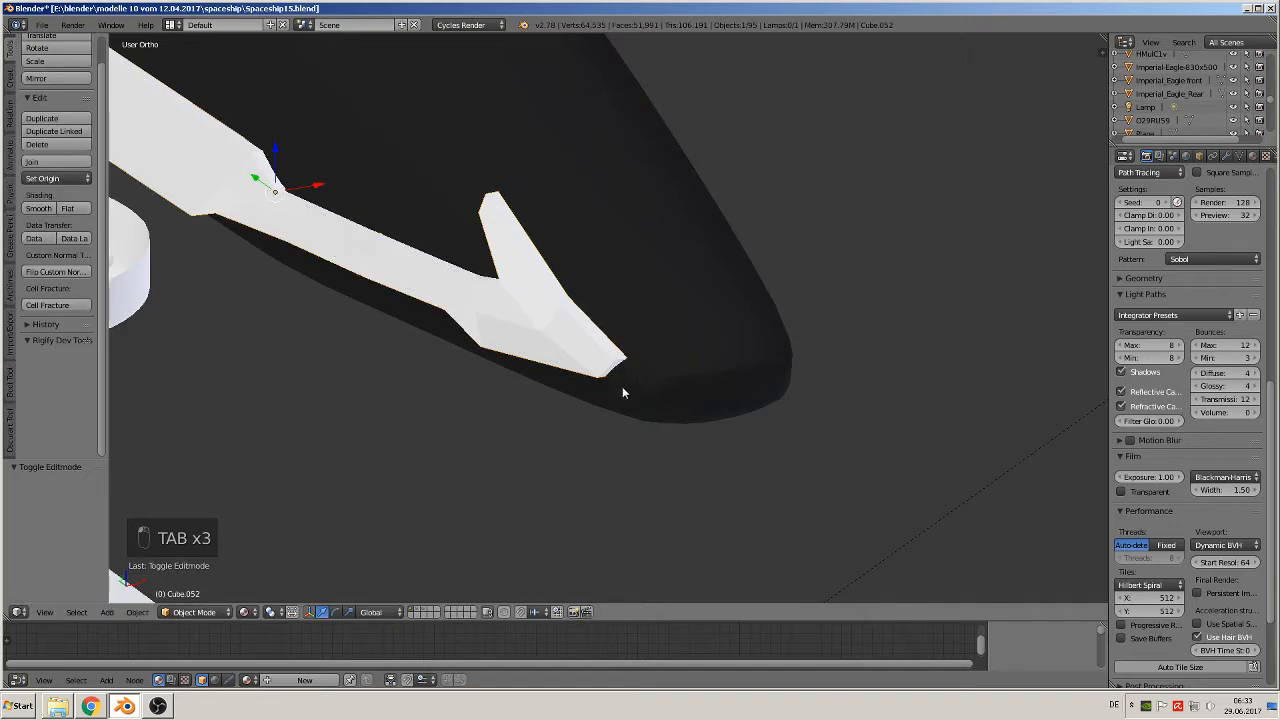
- Examine how closely the panel follows the hull from above and from the side
middle_drag(530, 350, 514, 137)
scroll(536, 160, down, 3)
key(Tab)
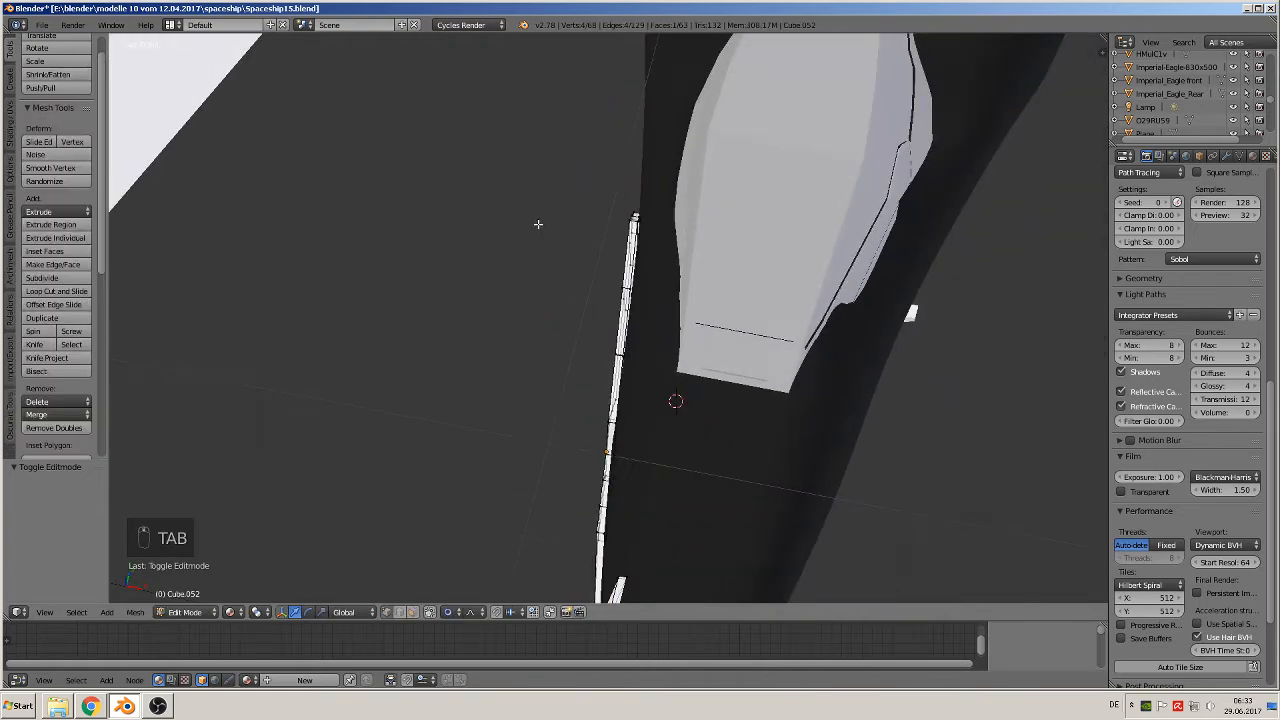
scroll(586, 238, down, 1)
key(Tab)
middle_drag(634, 249, 835, 245)
scroll(835, 250, up, 2)
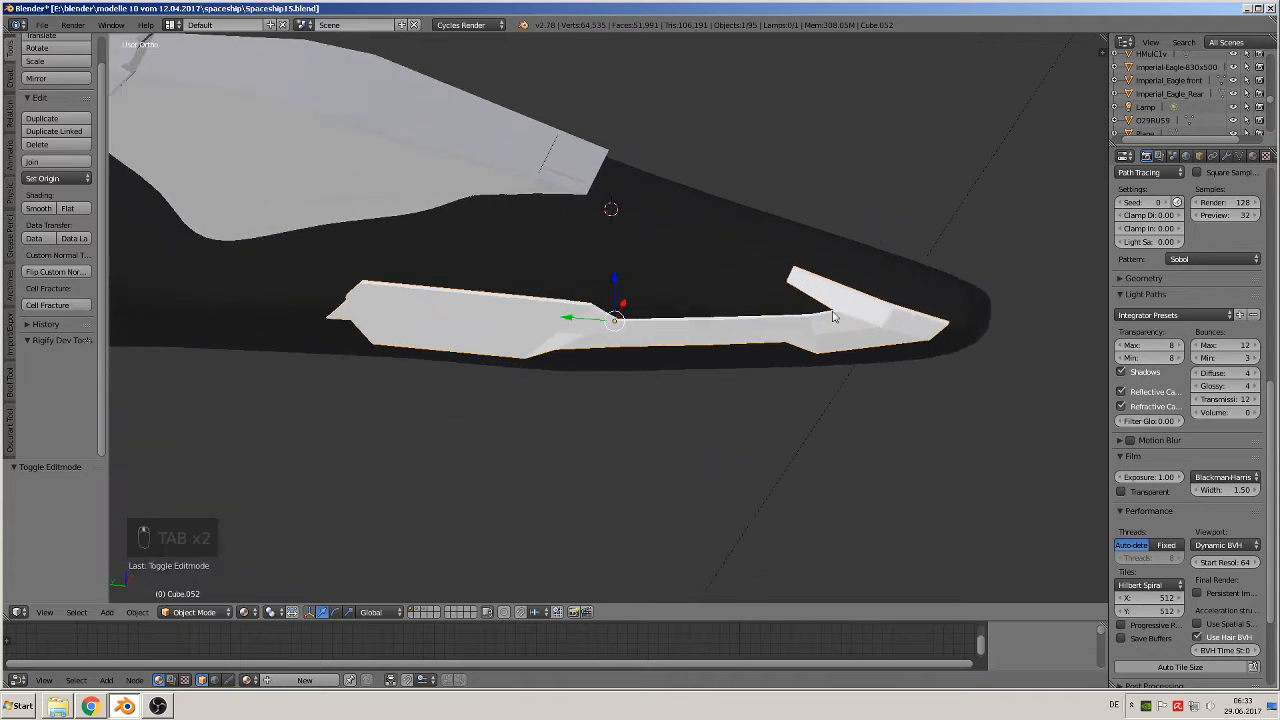
- Add a Subdivision Surface modifier to the panel and set its shading to smooth
right_click(840, 343)
right_click(889, 336)
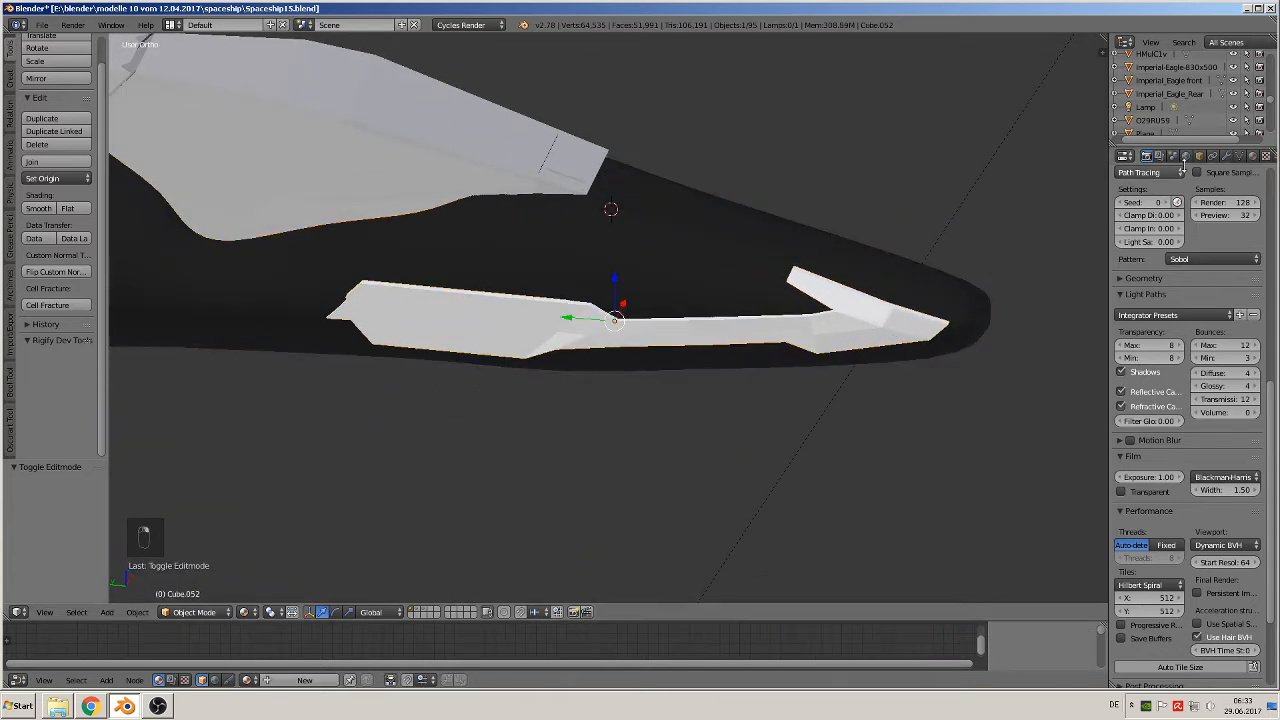
click(1226, 156)
click(1161, 208)
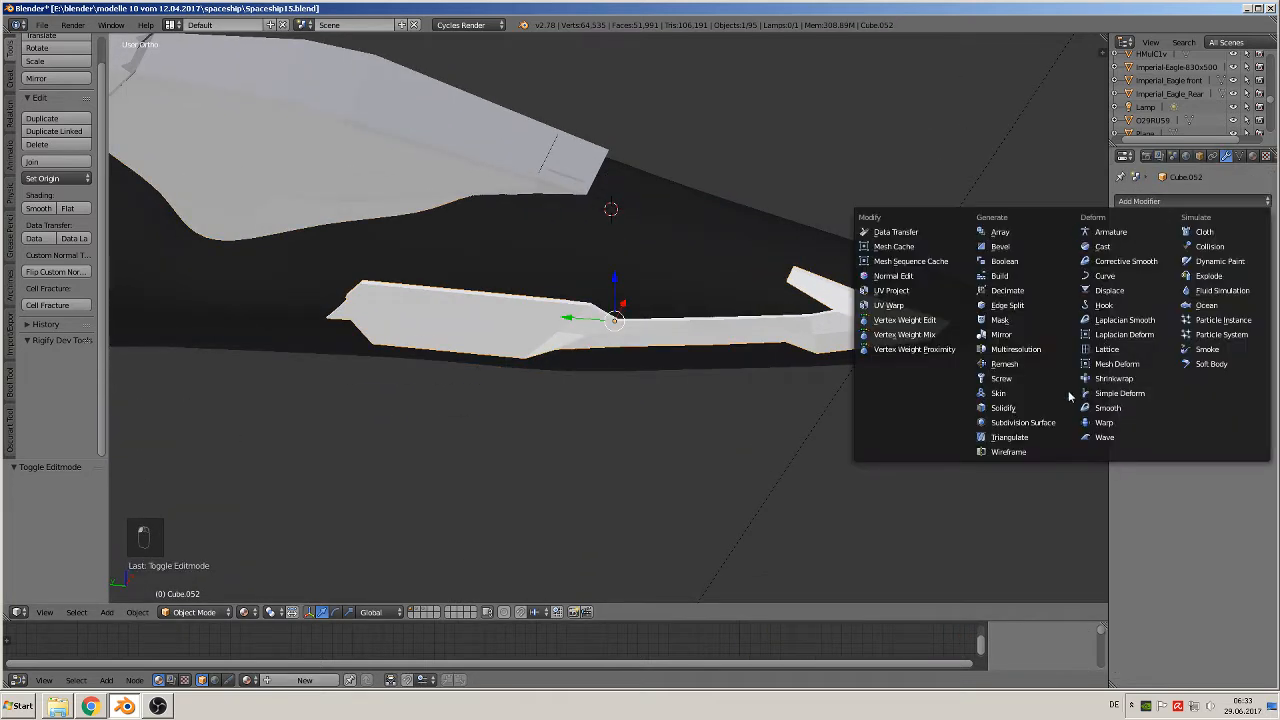
click(1031, 422)
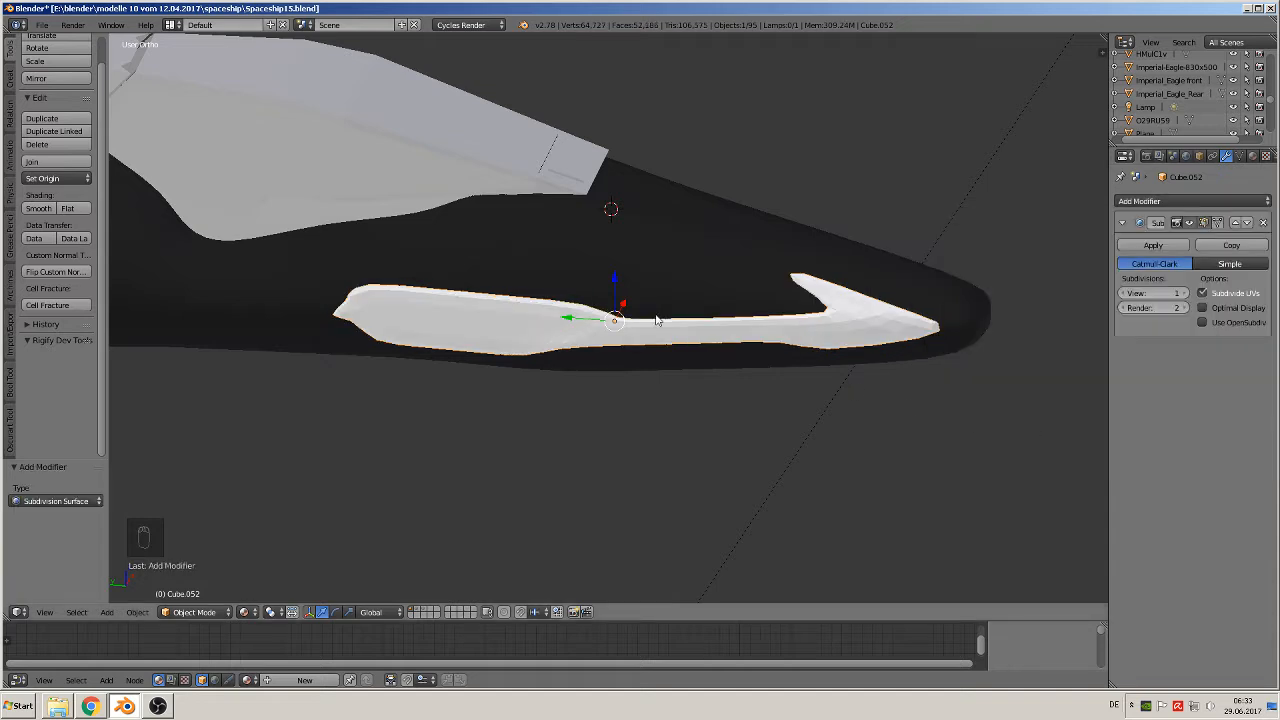
click(40, 209)
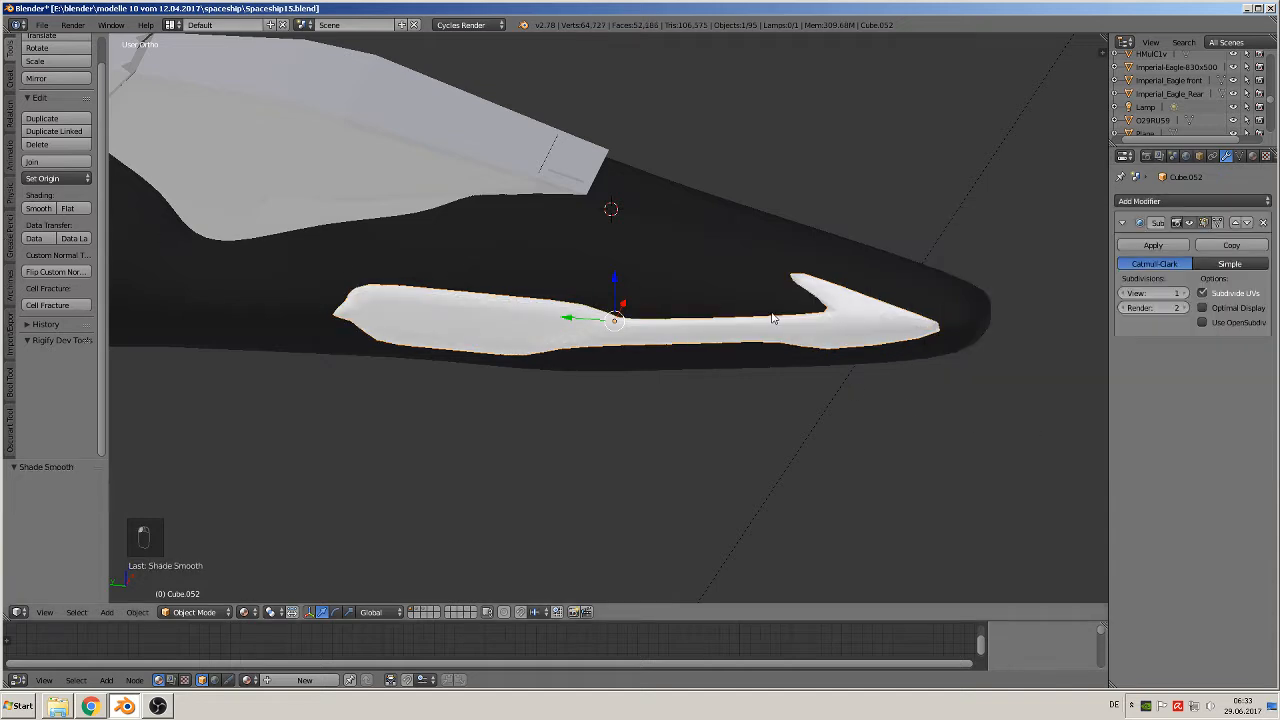
- Try 2 viewport subdivisions on the panel's Subdivision Surface modifier, and reduce the view level to 0
click(1186, 293)
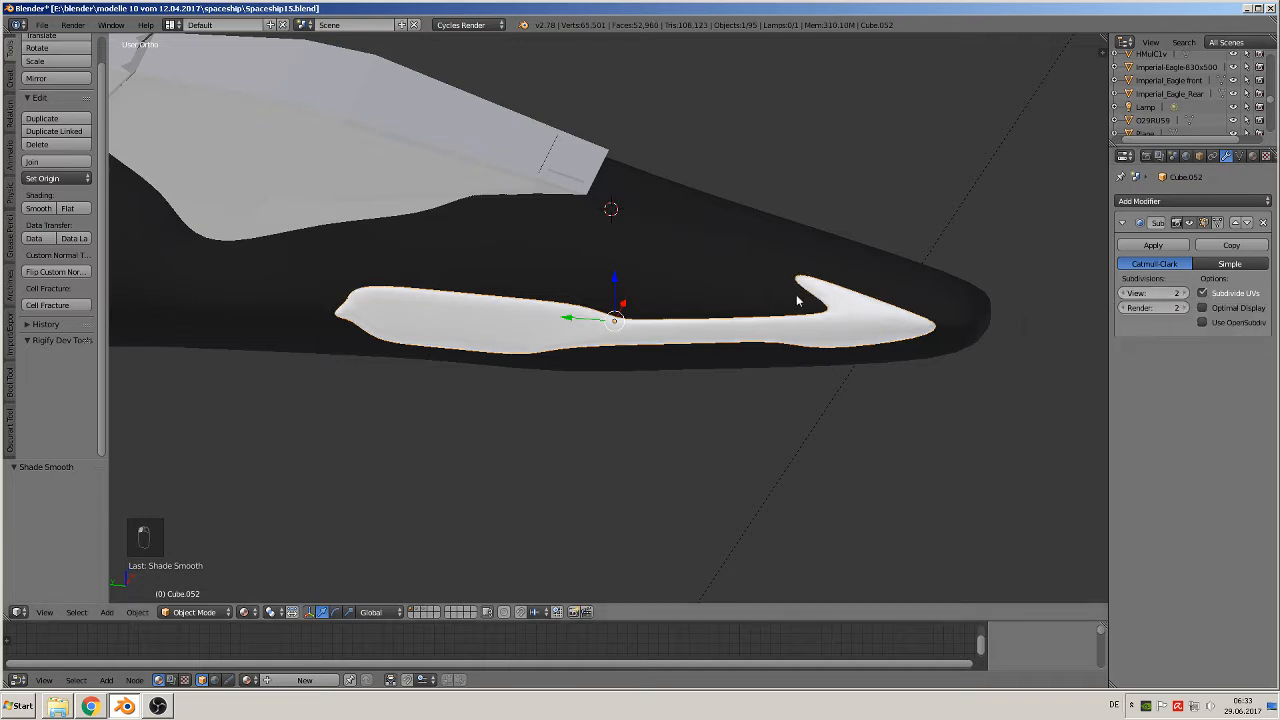
click(1124, 293)
click(1124, 293)
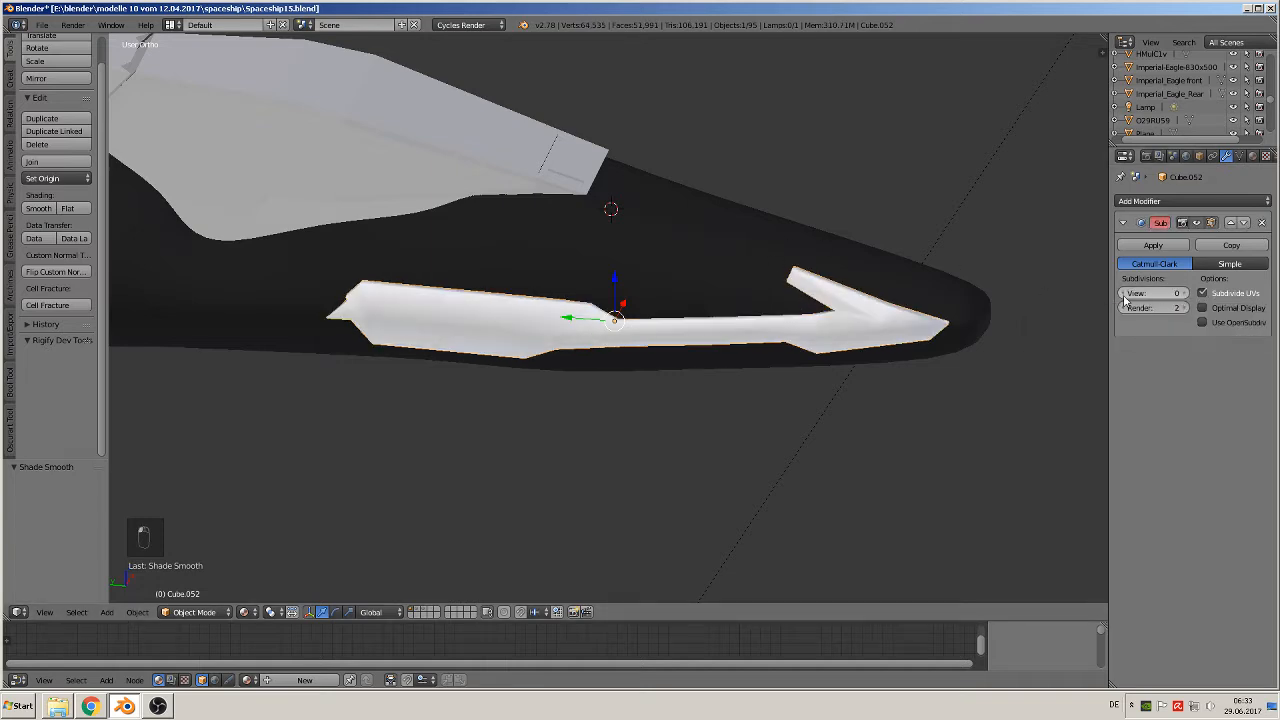
- Select the panel's whole mesh in Edit Mode, add an Edge Split modifier, and return to Object Mode
key(Tab)
scroll(820, 357, up, 1)
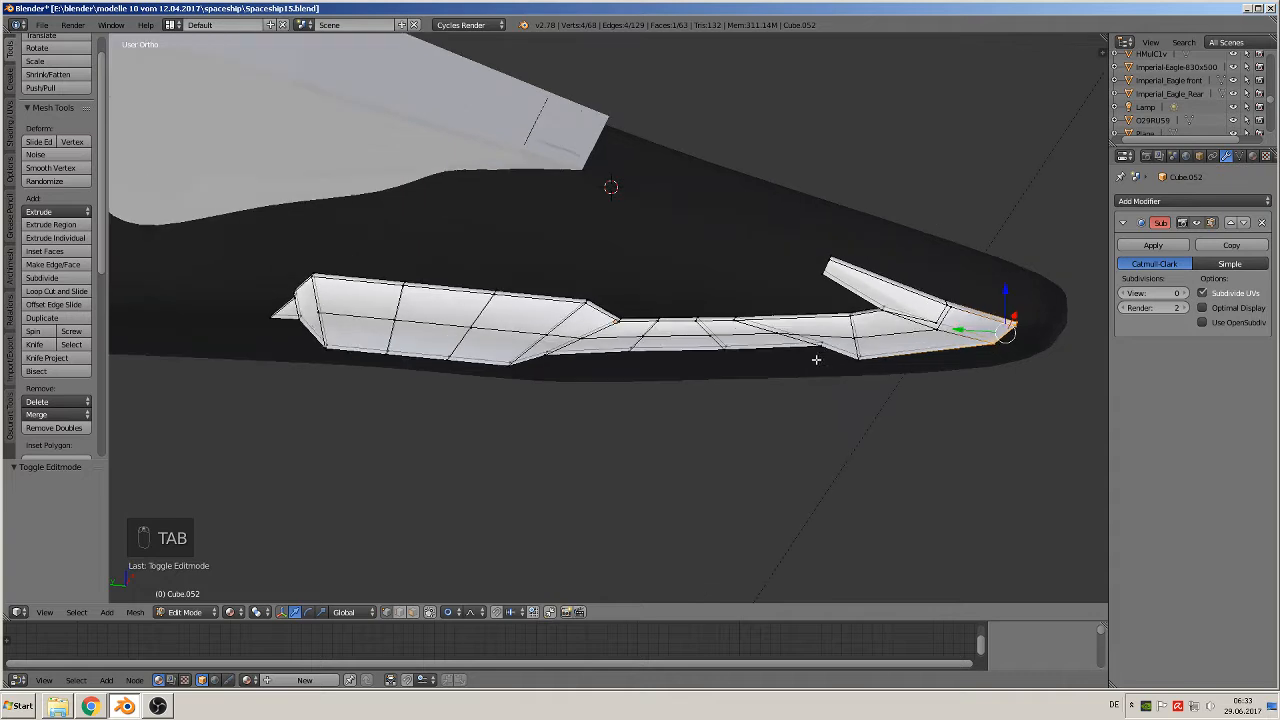
key(a)
key(a)
key(a)
key(a)
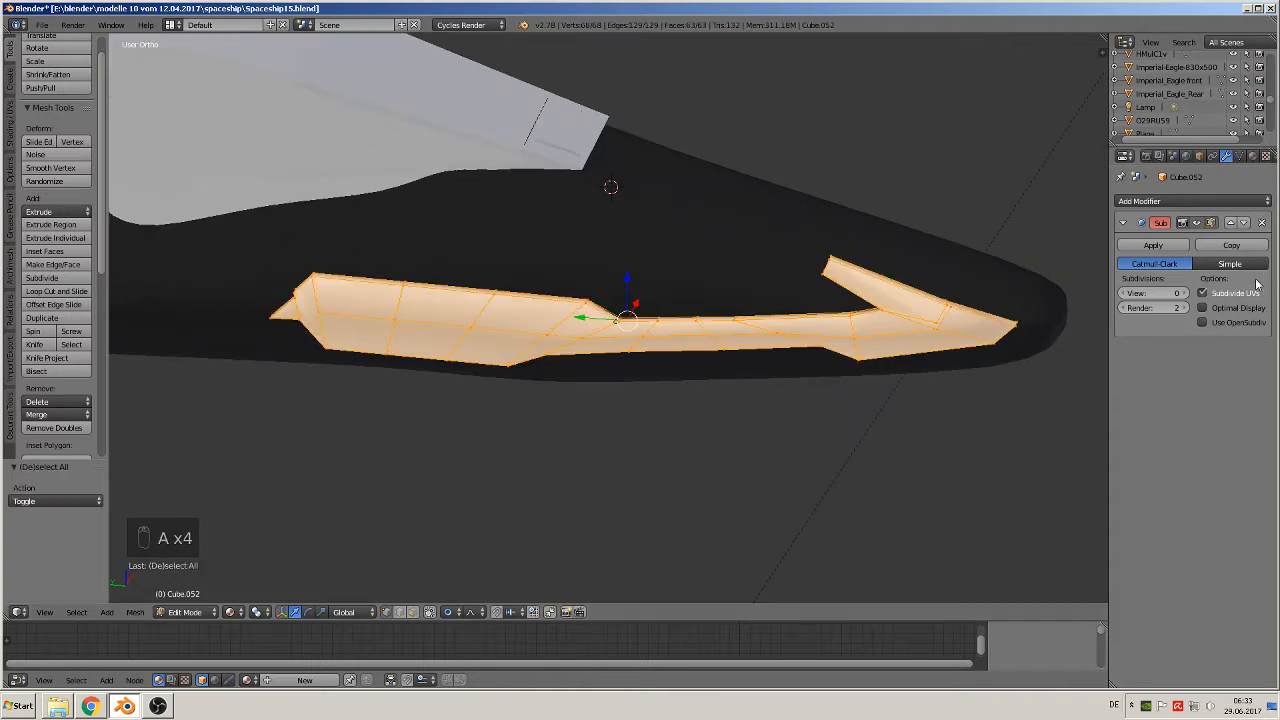
key(a)
click(1190, 201)
click(1048, 306)
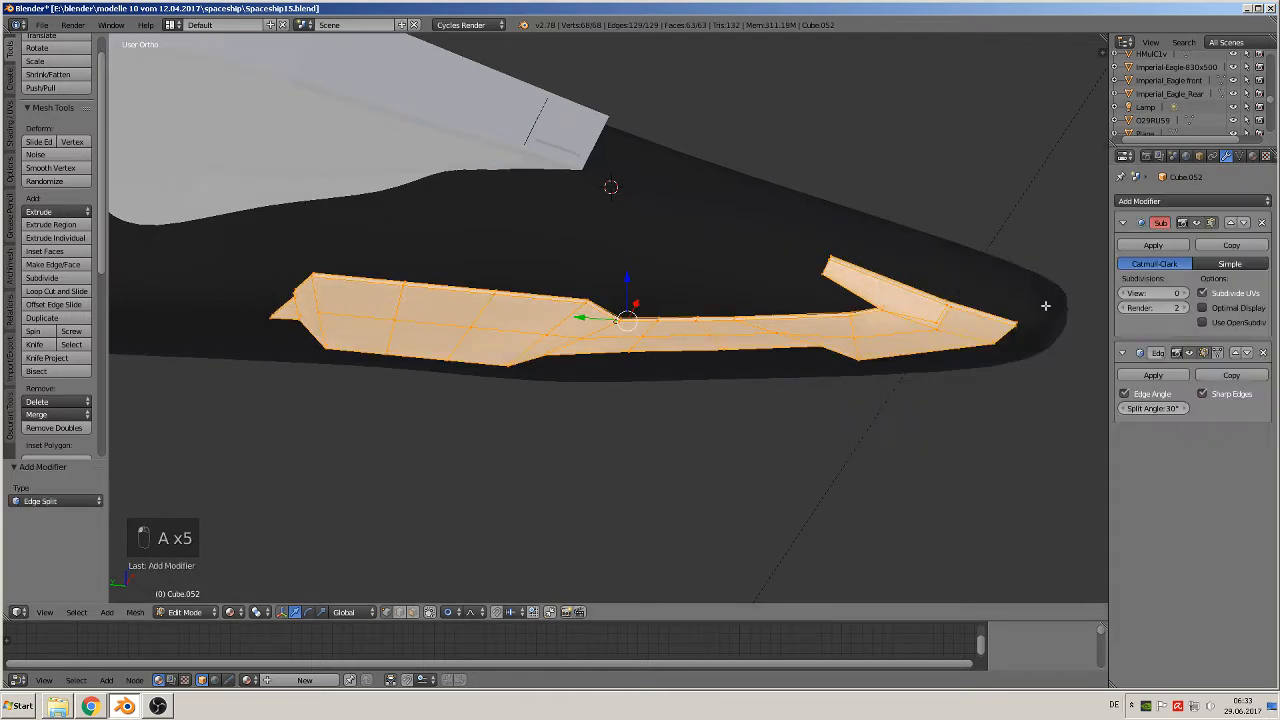
key(Tab)
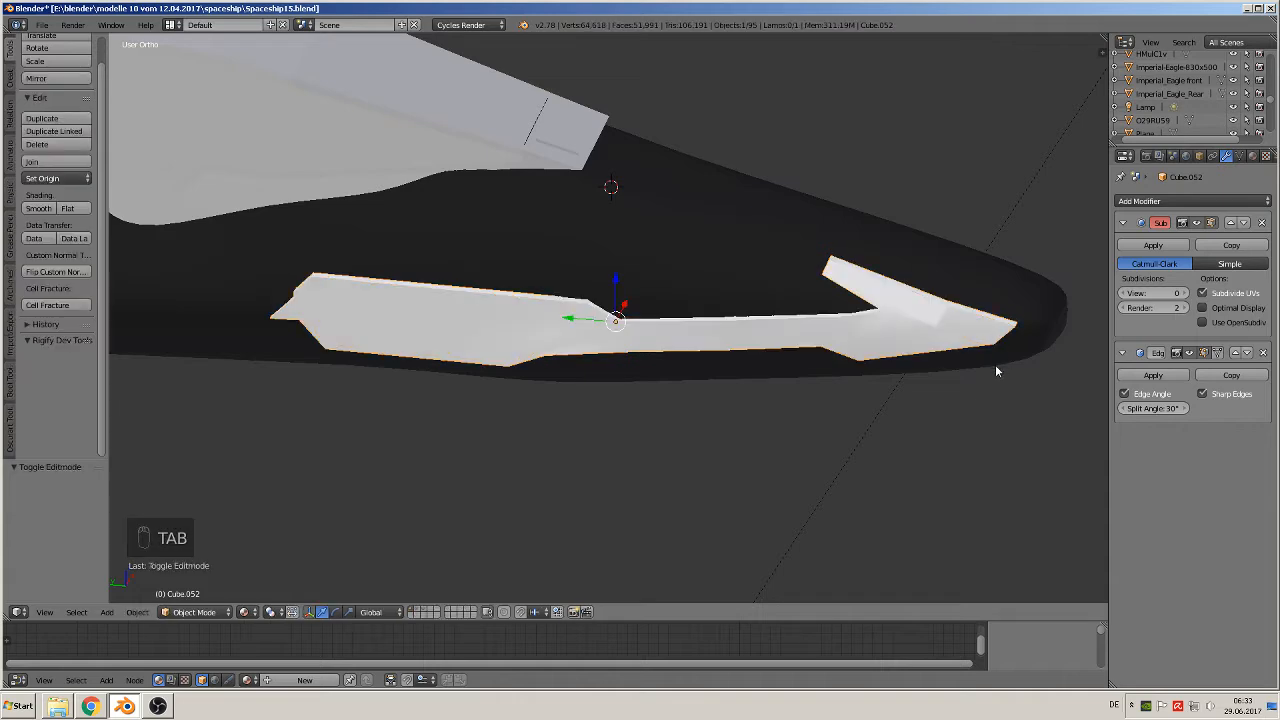
- In Edit Mode, move the edge at the base of the panel's upper prong about 0.003 along X with proportional editing
middle_drag(995, 364, 662, 400)
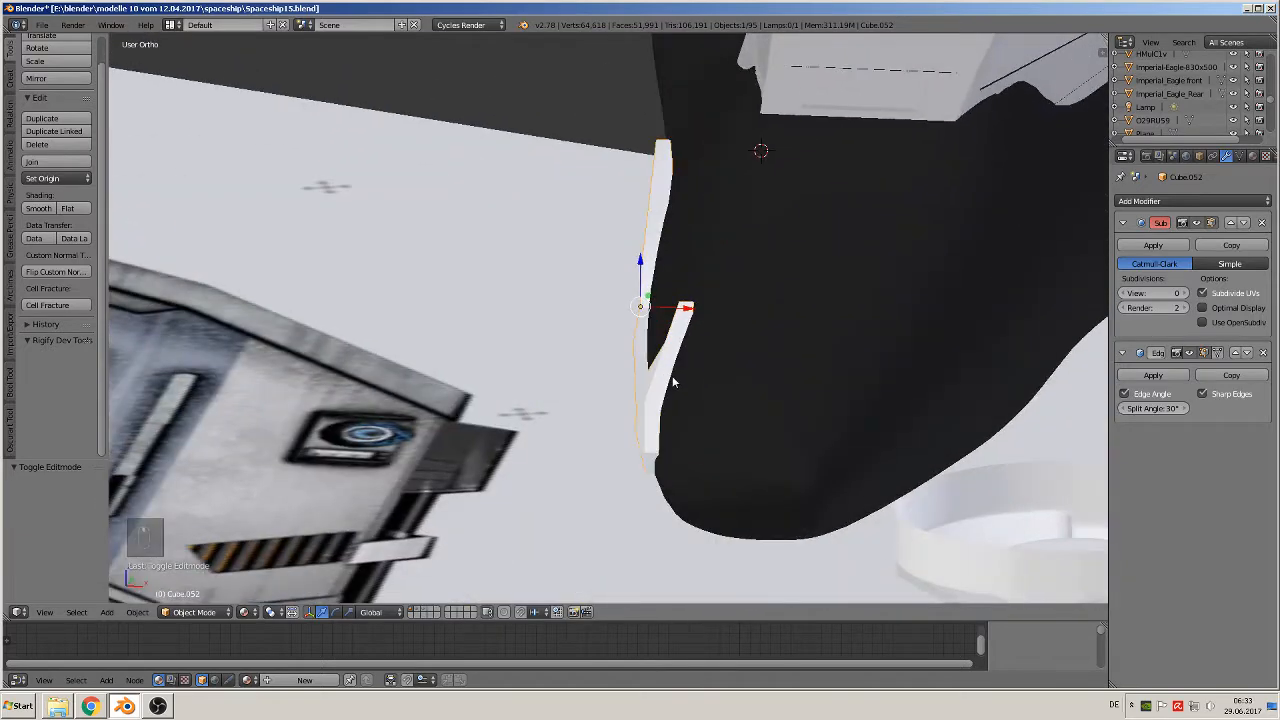
key(Tab)
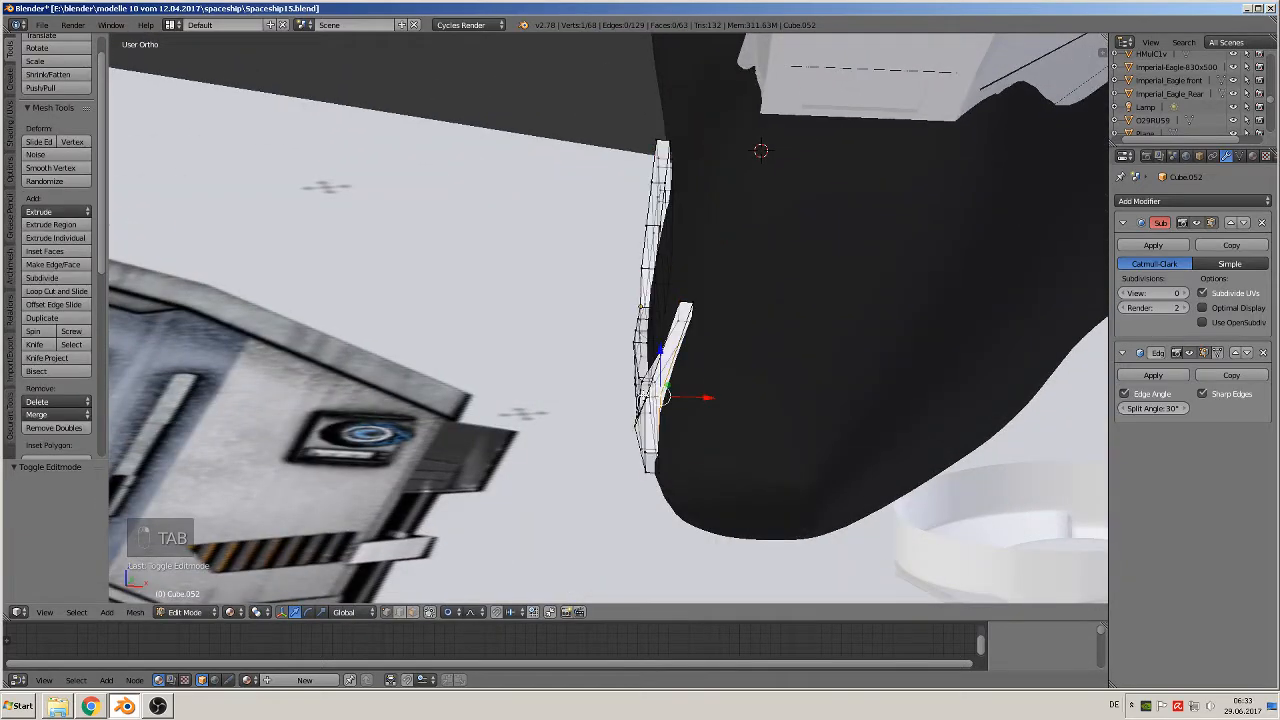
middle_drag(737, 420, 756, 427)
key(g)
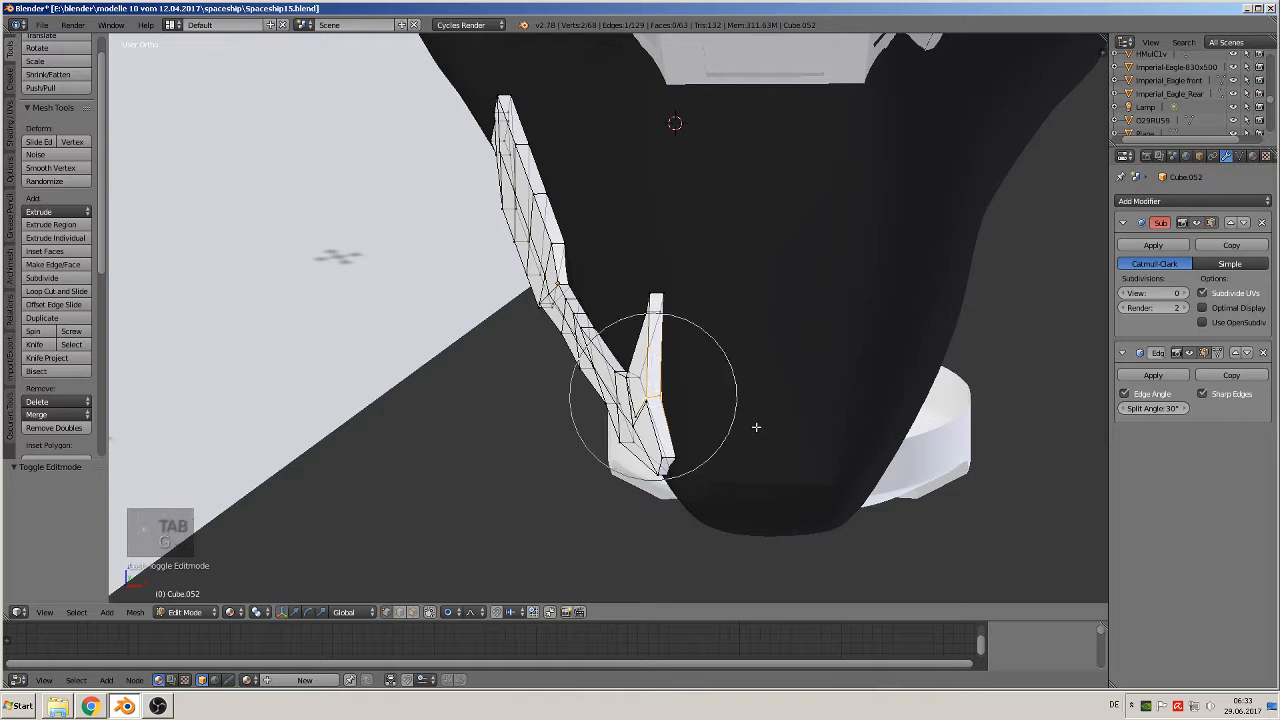
key(x)
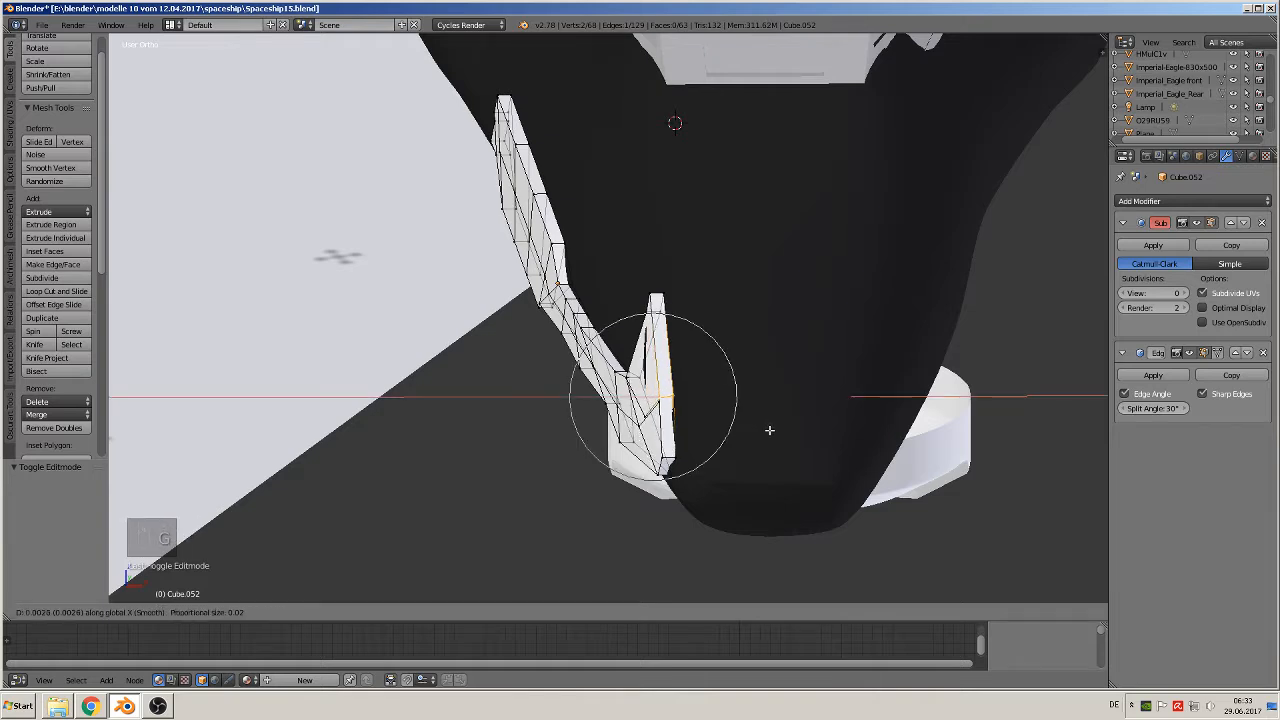
click(769, 430)
- Move the edge at the panel's front tip slightly inward along X toward the hull and return to Object Mode
right_click(685, 458)
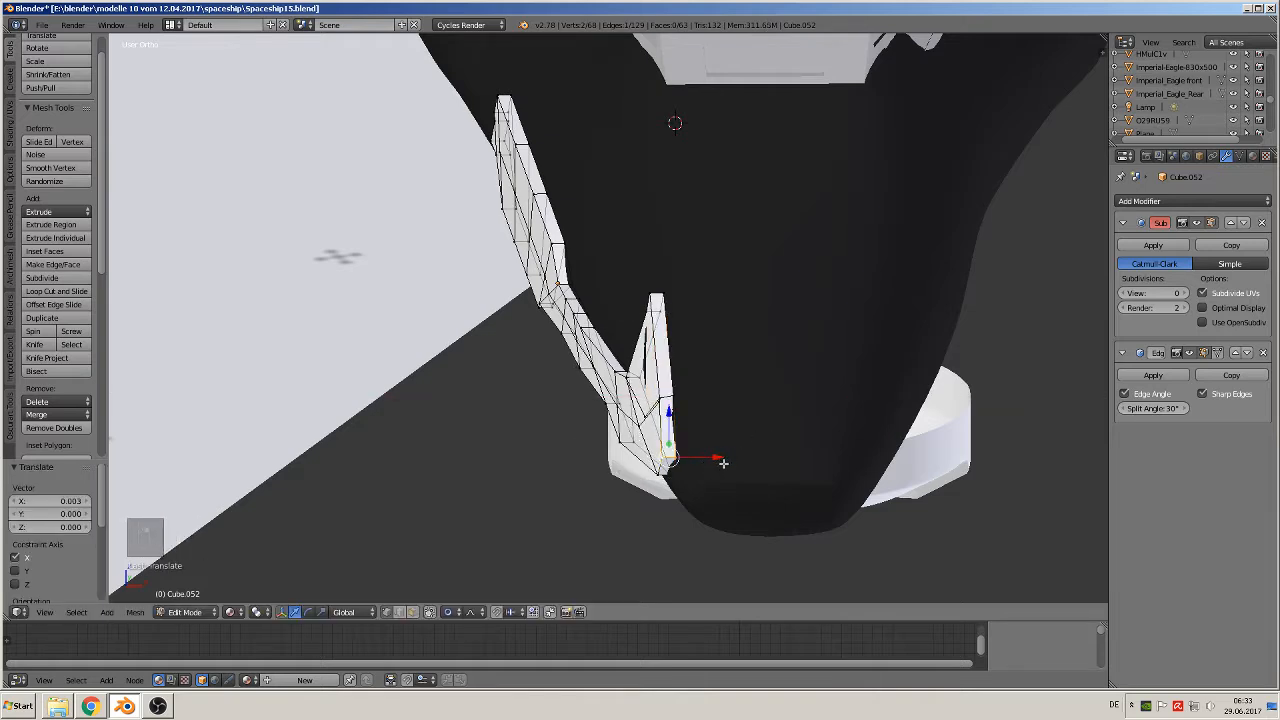
key(g)
key(x)
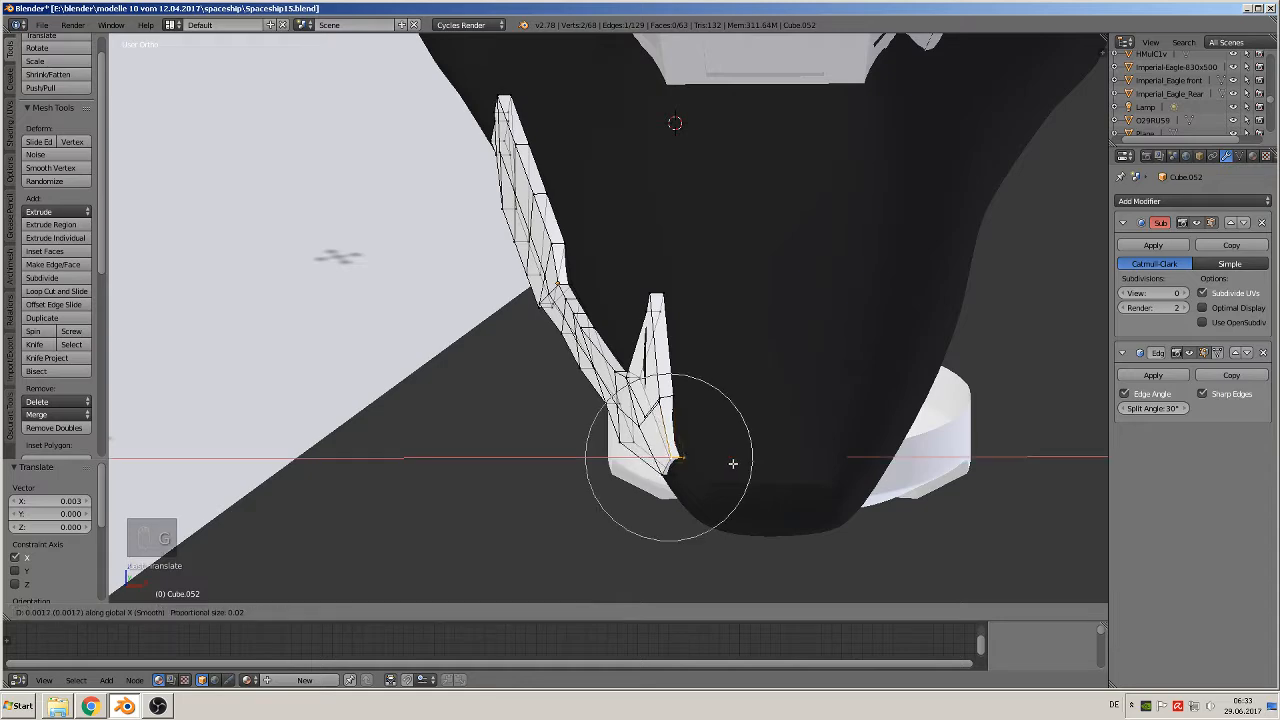
click(731, 463)
key(Tab)
middle_drag(728, 462, 757, 457)
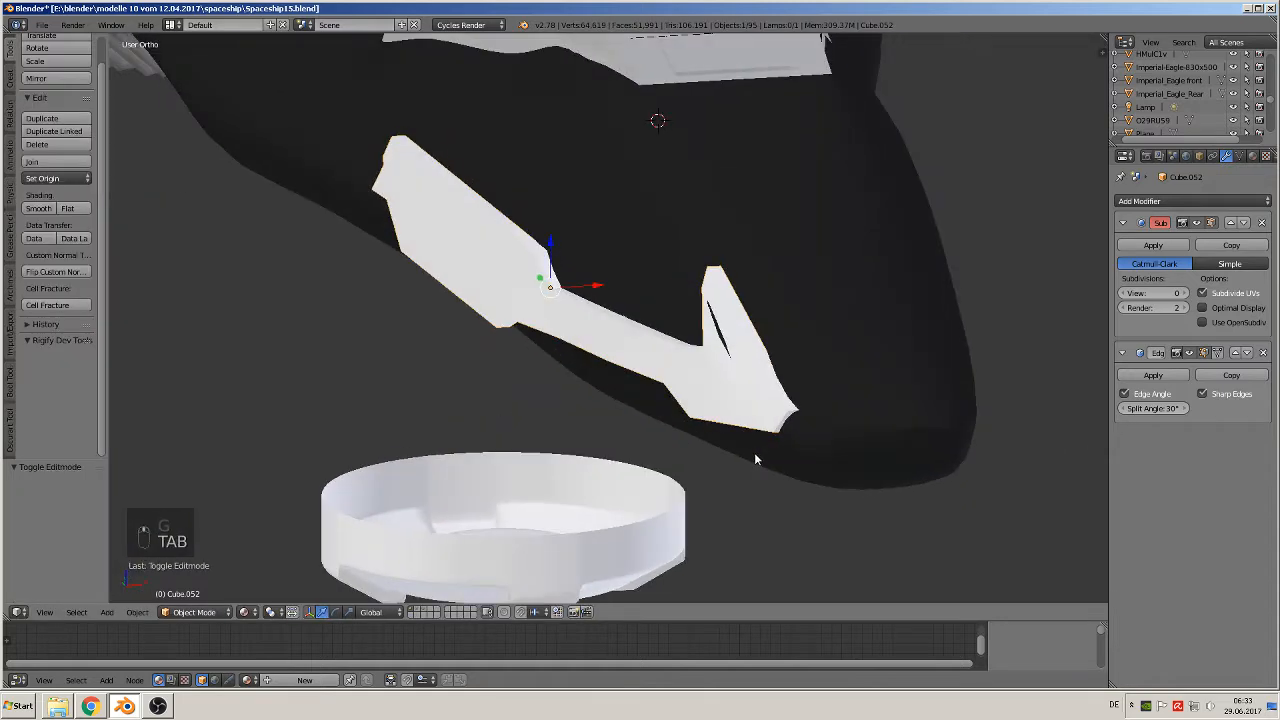
- Examine the gap in the upper prong's outer face and the surrounding vertices in Edit Mode
key(Tab)
middle_drag(732, 416, 727, 432)
scroll(753, 312, up, 2)
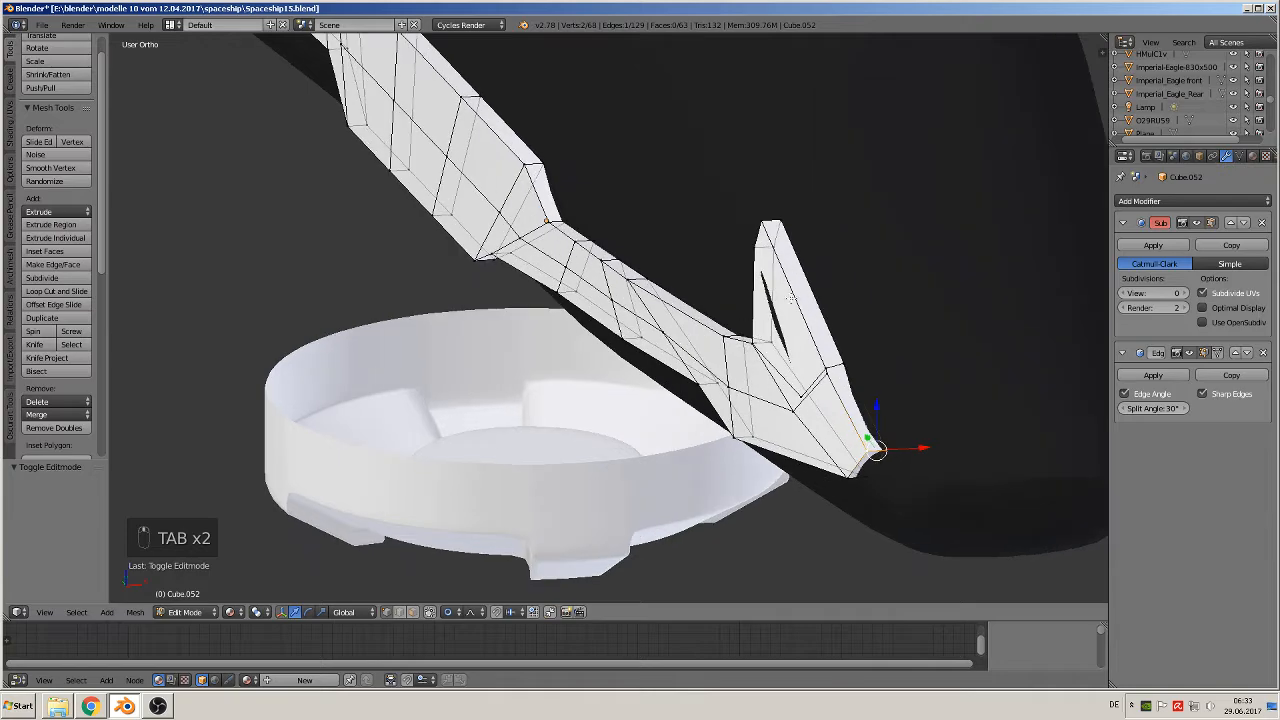
shift+middle_drag(791, 312, 686, 356)
scroll(678, 380, up, 1)
right_click(677, 396)
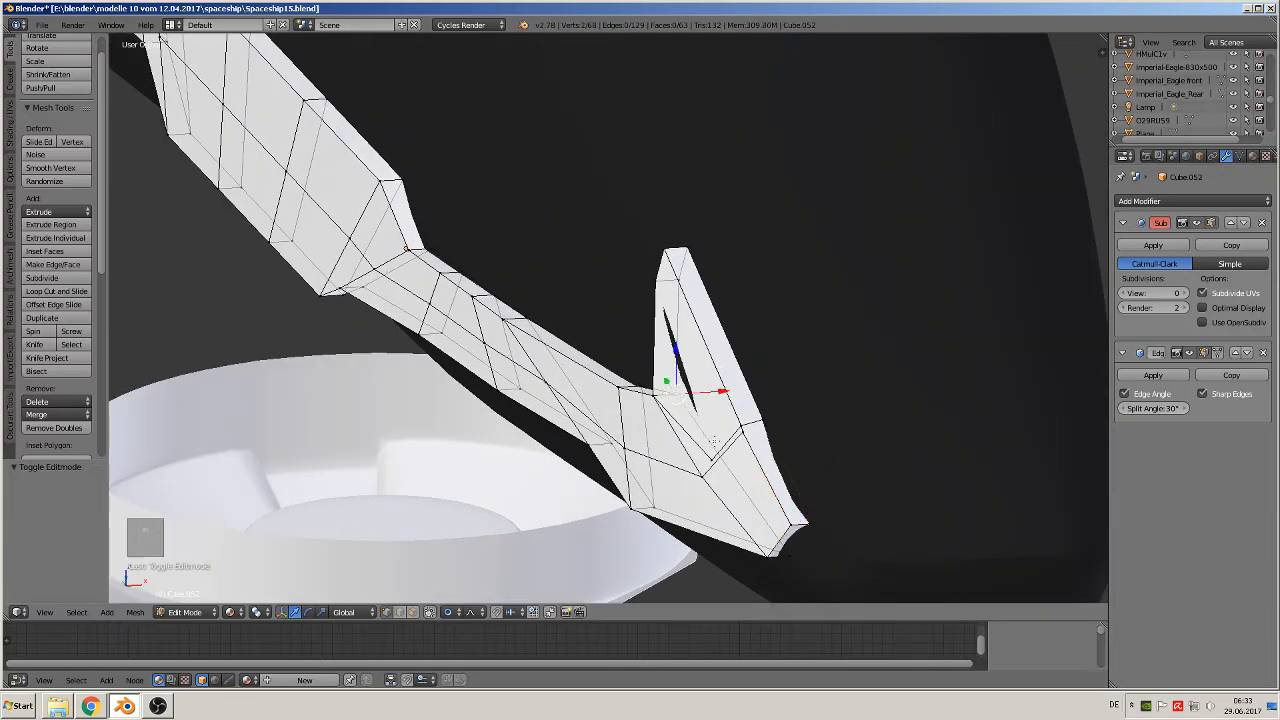
middle_drag(713, 442, 797, 367)
middle_drag(737, 398, 747, 408)
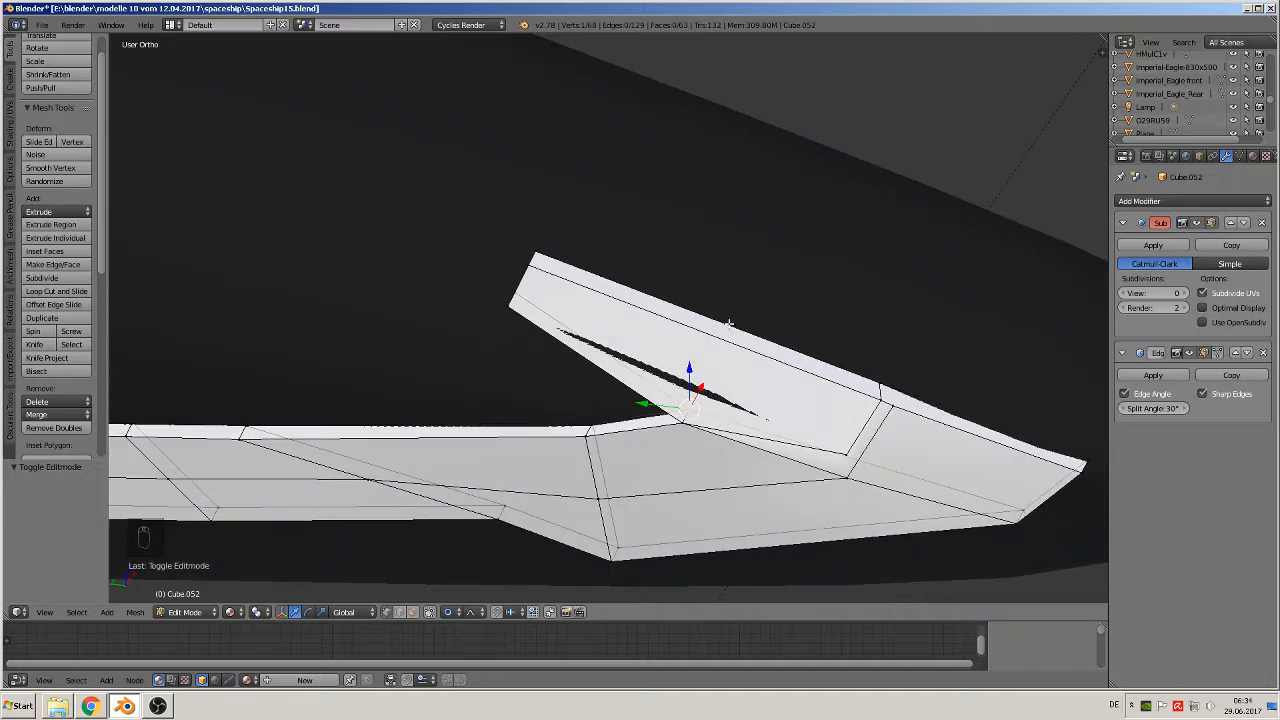
- Subdivide the long upper edge of the prong's outer face with one cut
click(34, 344)
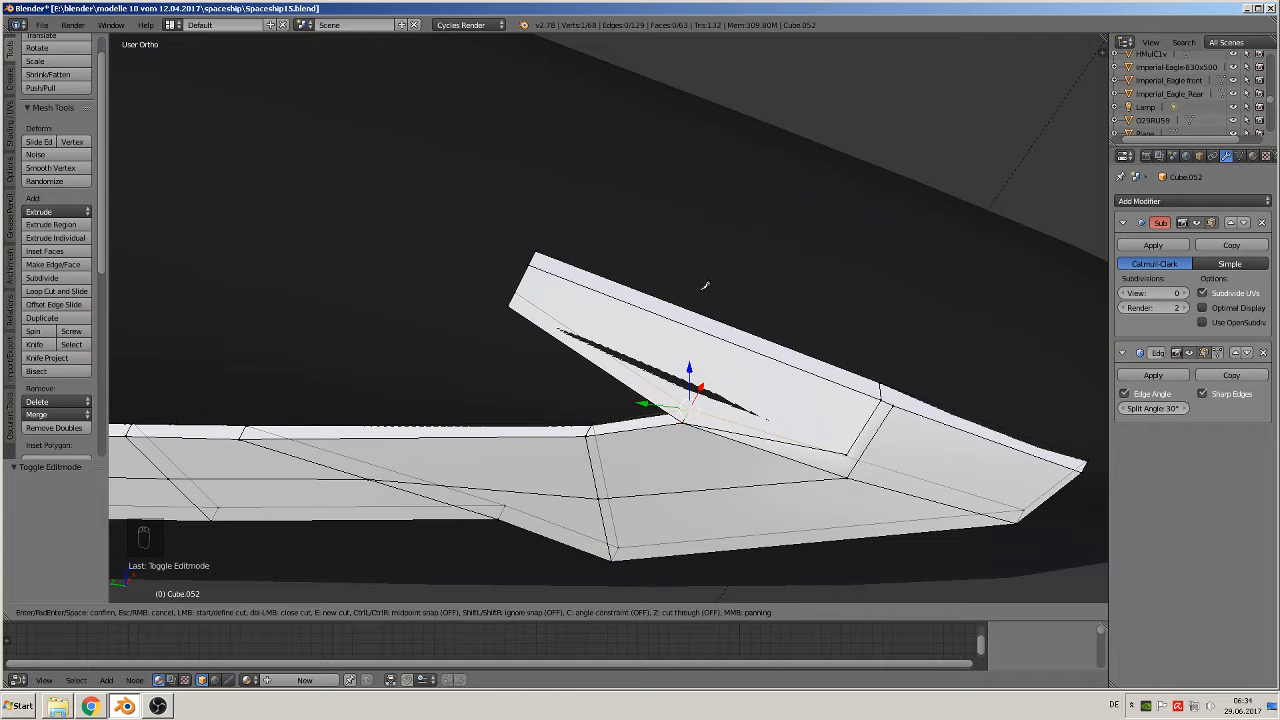
key(Escape)
click(399, 614)
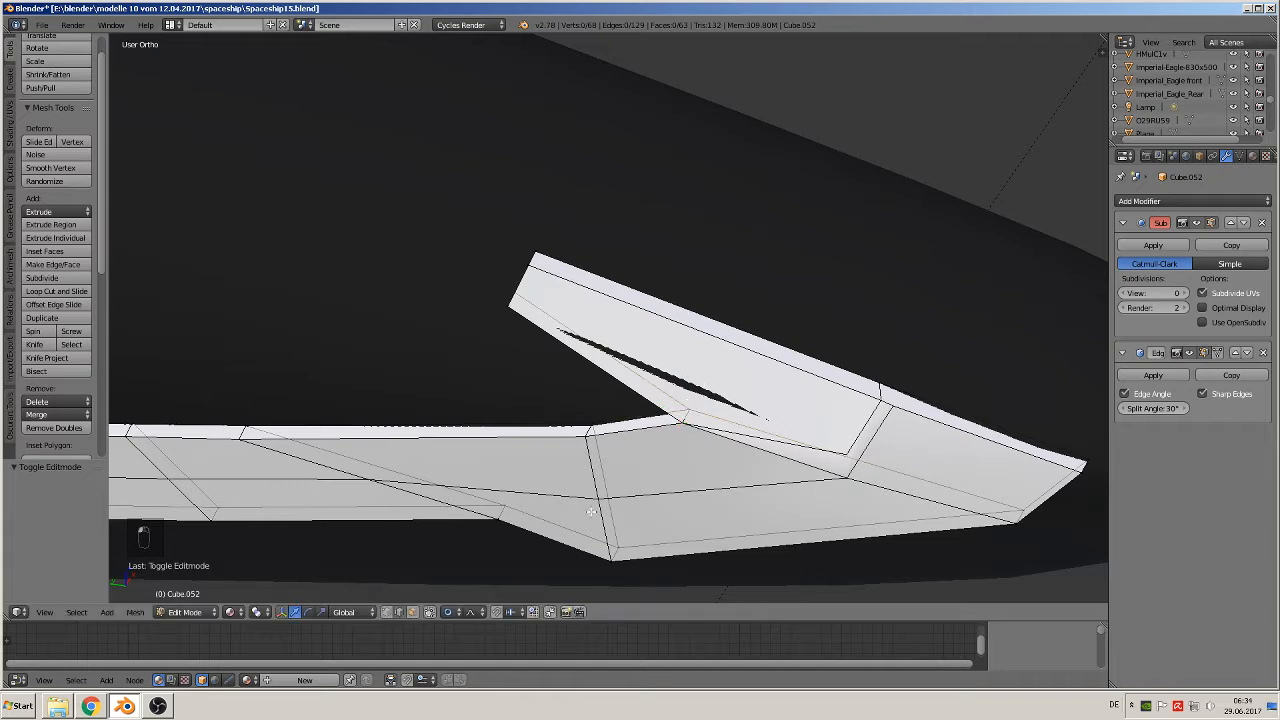
right_click(728, 350)
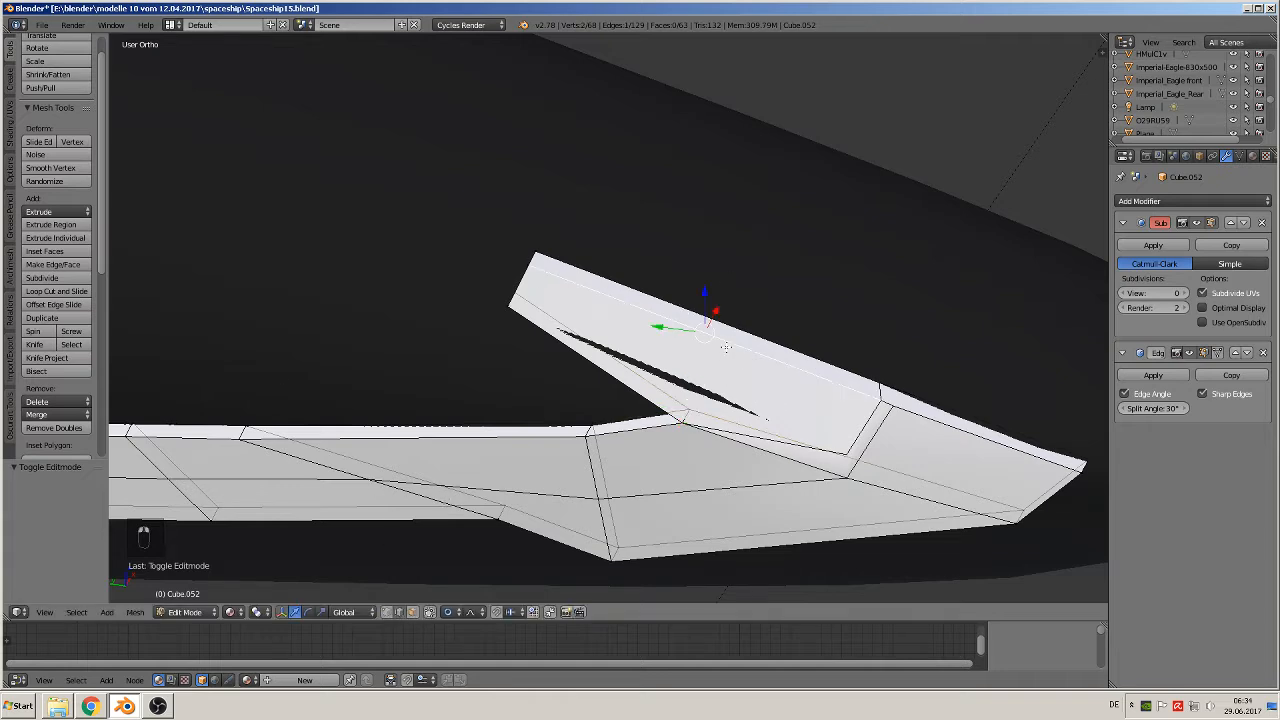
click(57, 279)
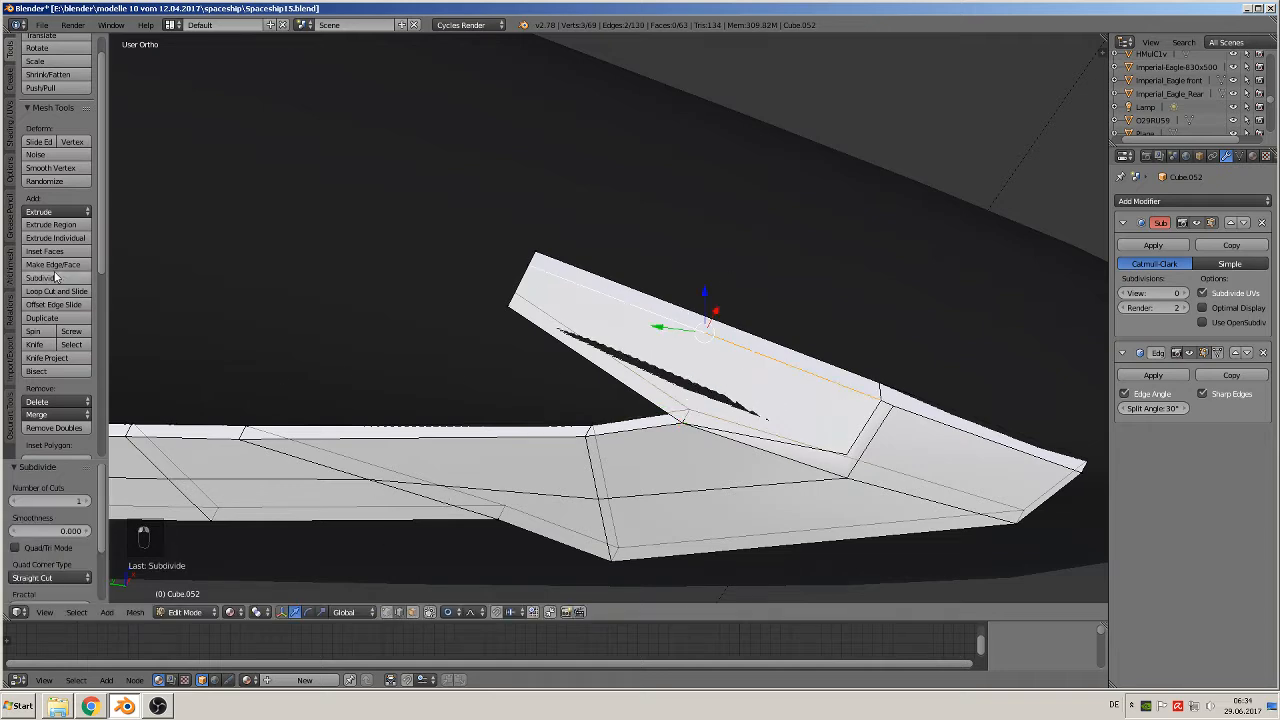
- Fill a face between the upper edge's new midpoint, the prong's inner corner and the two vertices at its free end
click(386, 617)
right_click(708, 336)
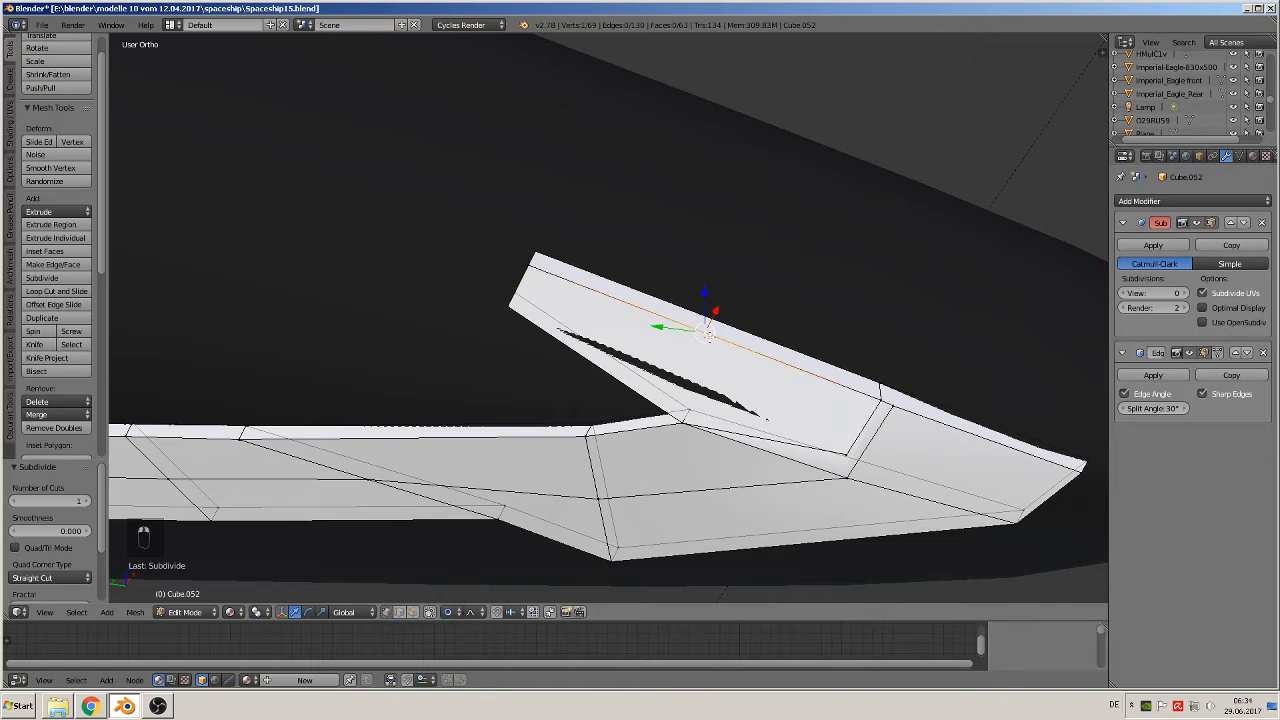
shift+right_click(679, 427)
shift+right_click(507, 306)
shift+right_click(530, 270)
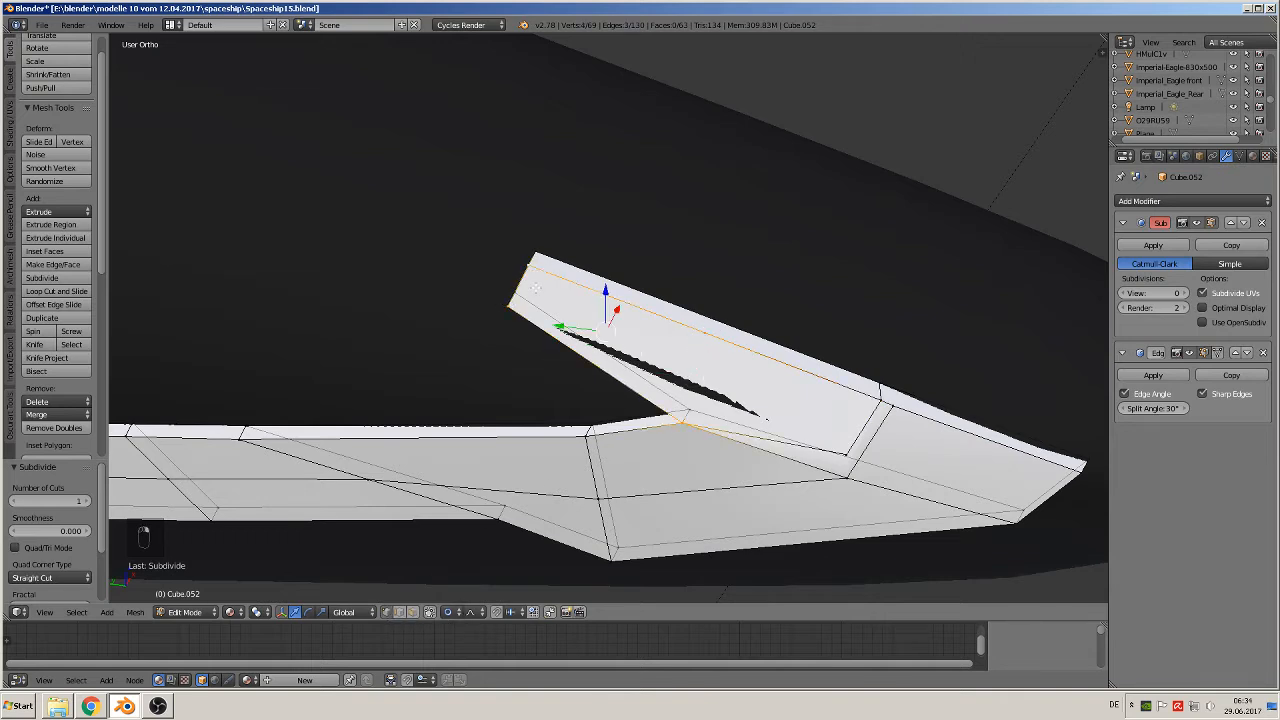
key(f)
- Fill the remaining gap in the prong with a five-vertex face between the midpoint, the inner corner and the base vertices
right_click(709, 340)
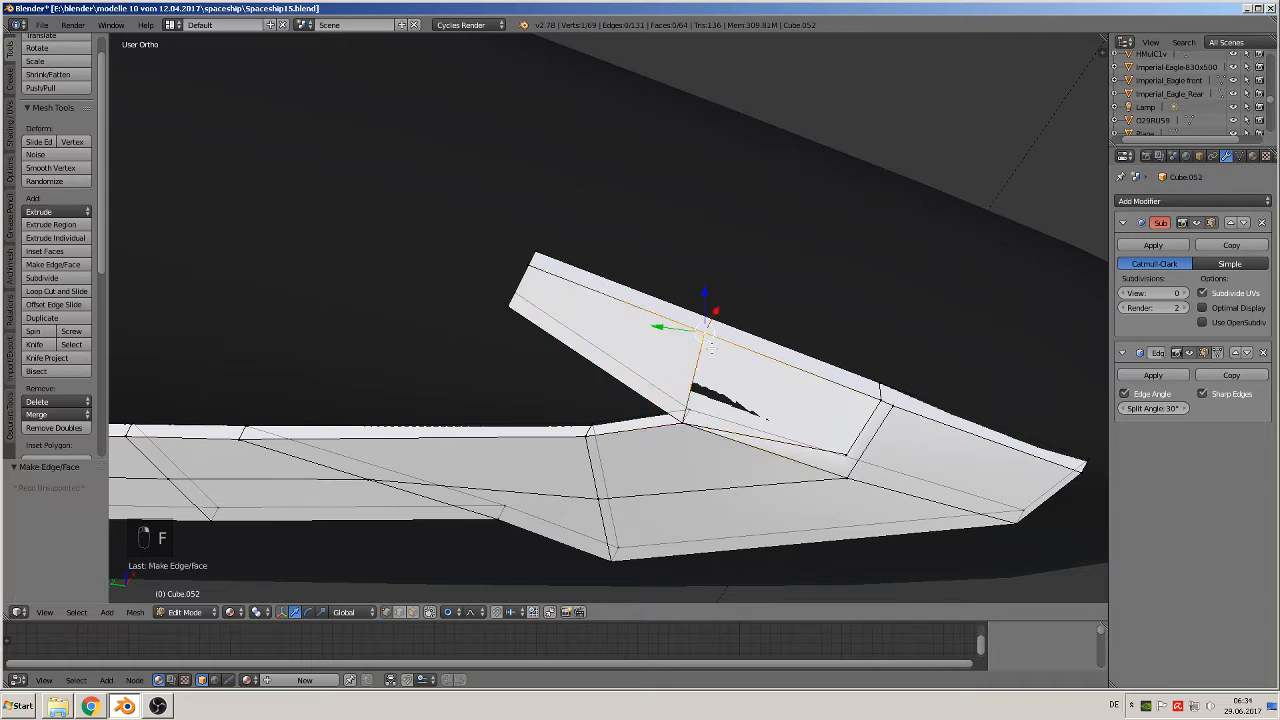
shift+right_click(679, 427)
shift+right_click(846, 455)
shift+right_click(882, 396)
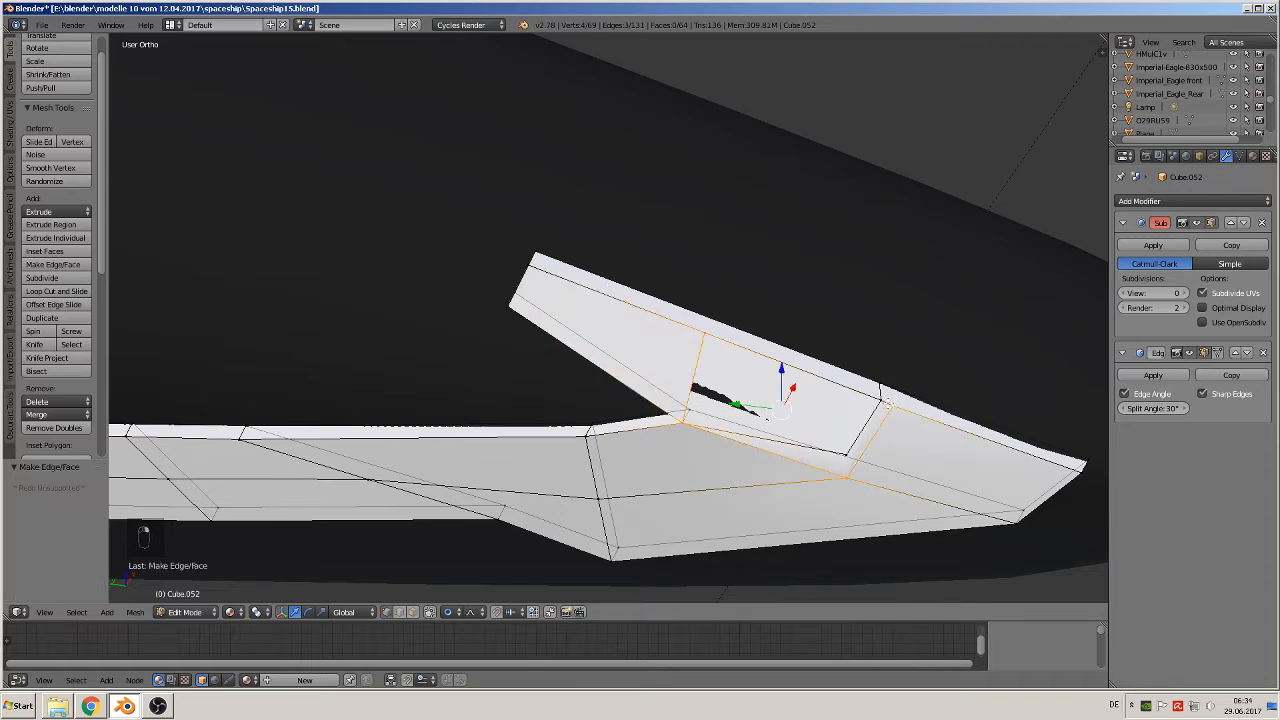
shift+right_click(882, 405)
middle_drag(860, 434, 713, 378)
key(f)
key(Tab)
key(Tab)
- Dissolve the two leftover vertices at the prong's base and return to Object Mode
middle_drag(713, 378, 682, 384)
scroll(682, 384, up, 3)
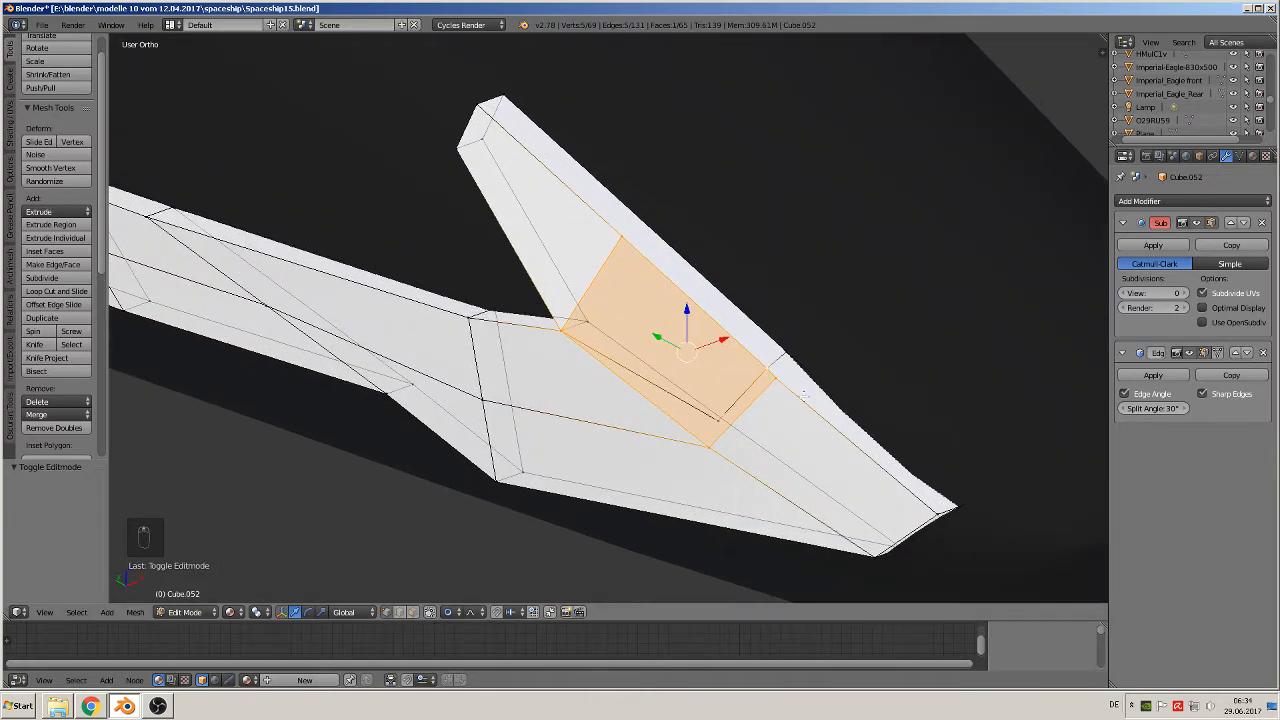
right_click(731, 411)
mouse_move(725, 464)
middle_down()
mouse_move(706, 503)
mouse_move(763, 474)
mouse_move(752, 458)
mouse_move(745, 467)
middle_up()
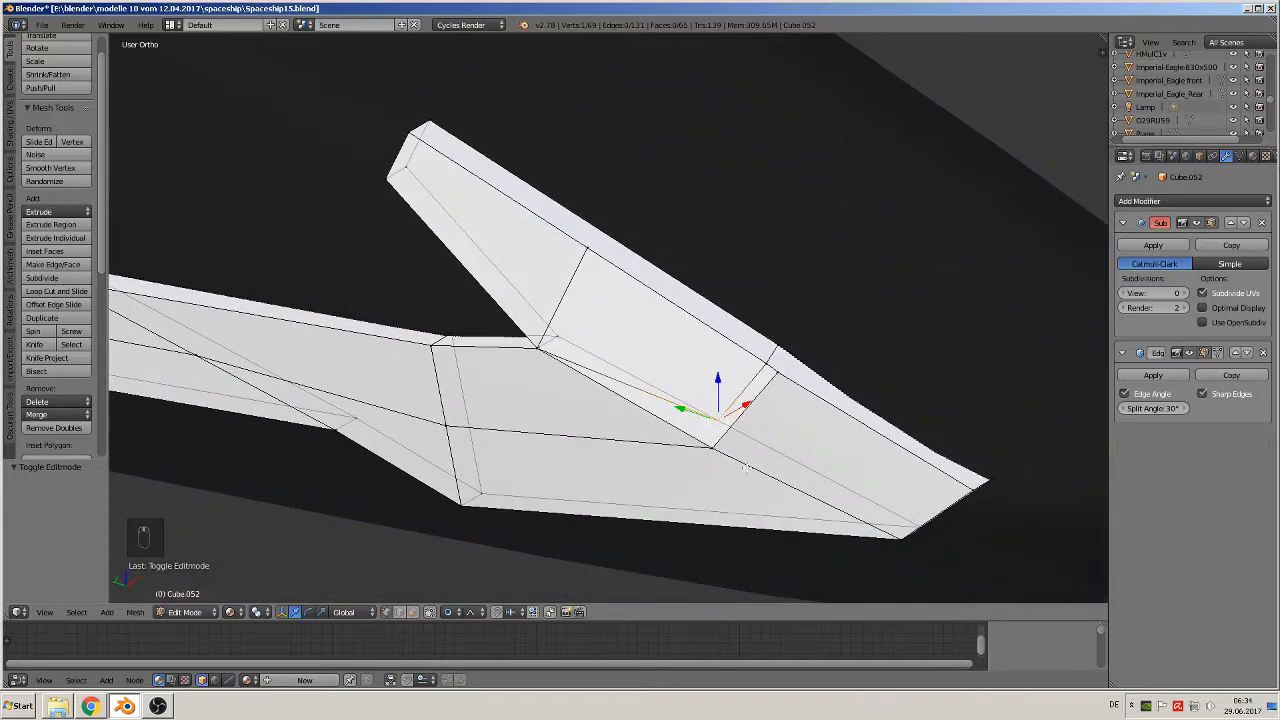
key(x)
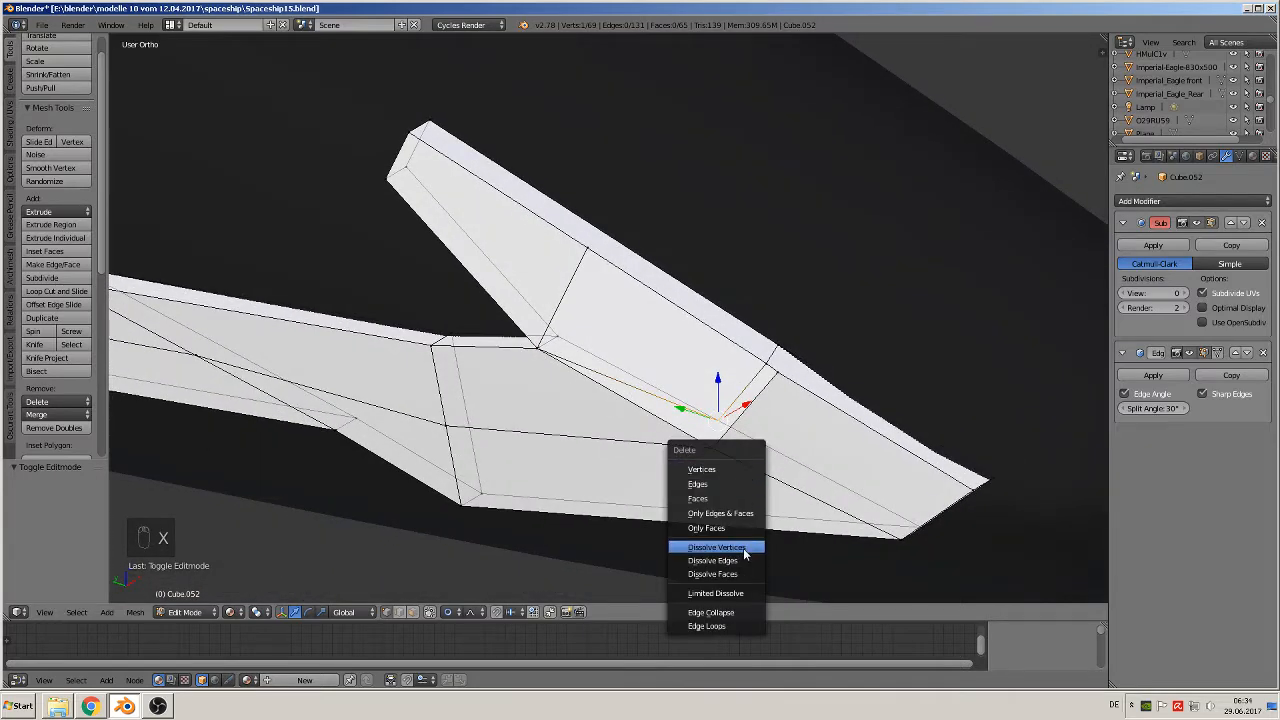
click(744, 549)
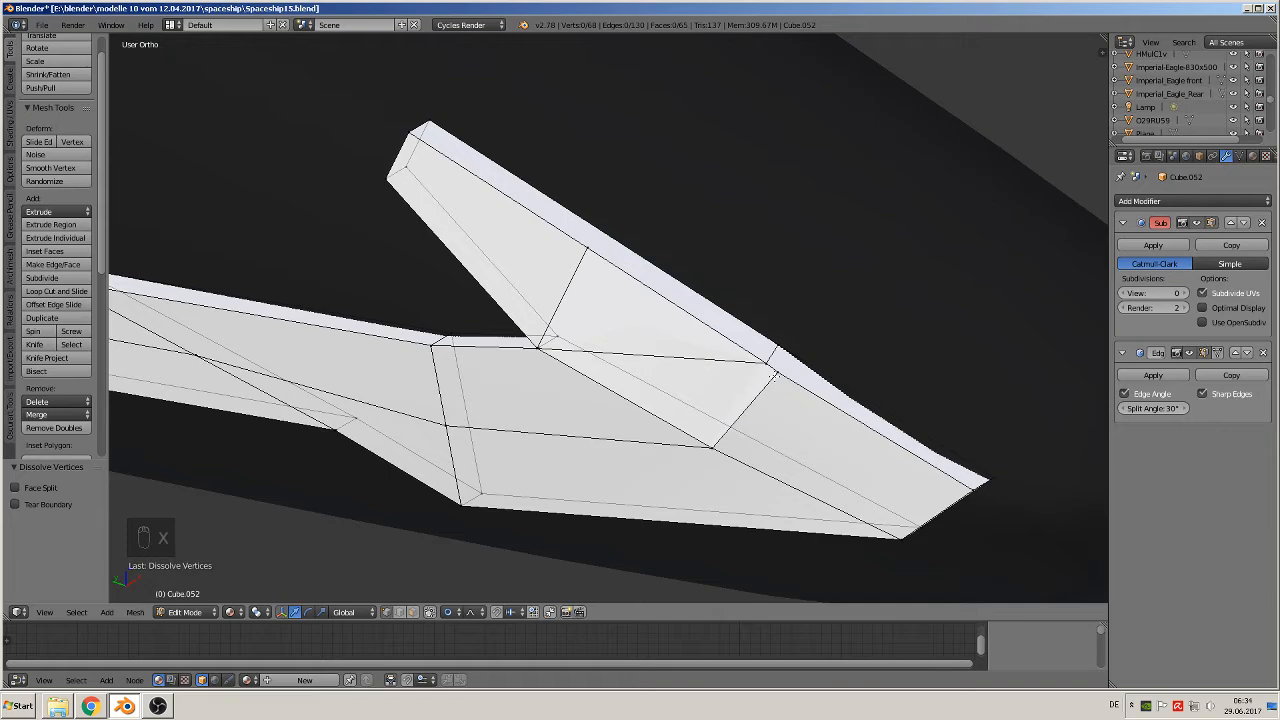
right_click(774, 376)
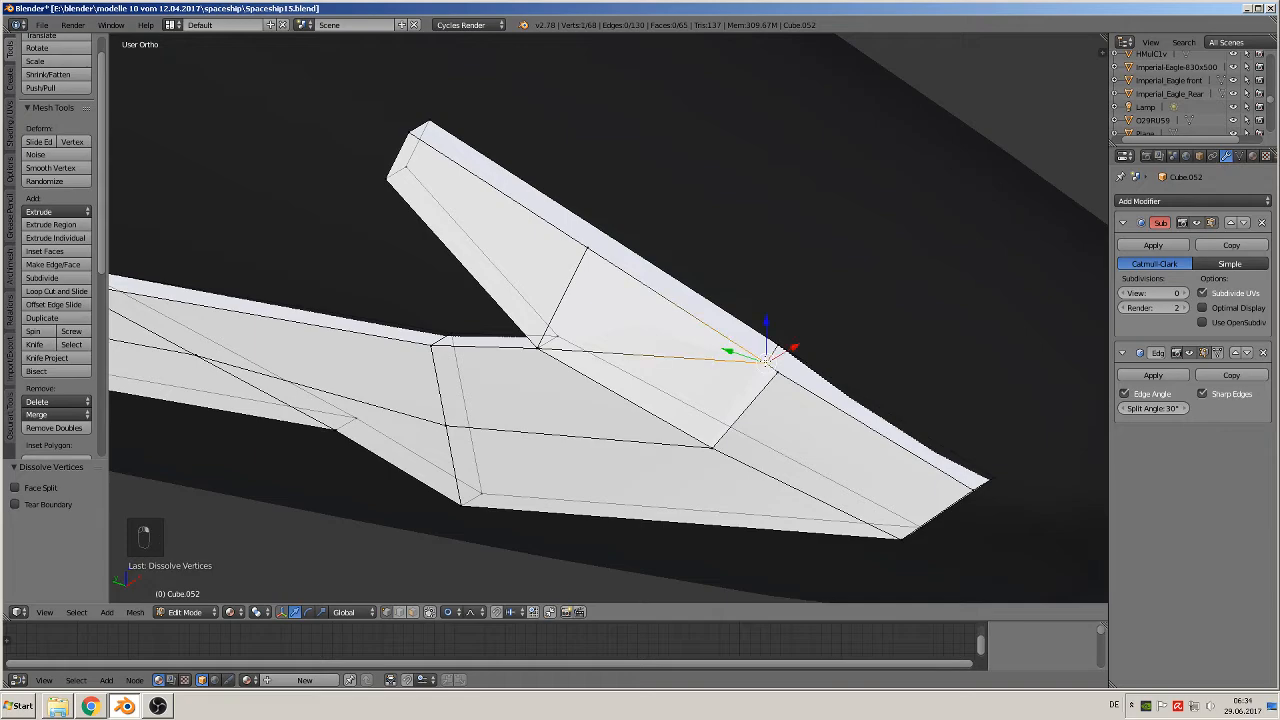
key(x)
click(779, 366)
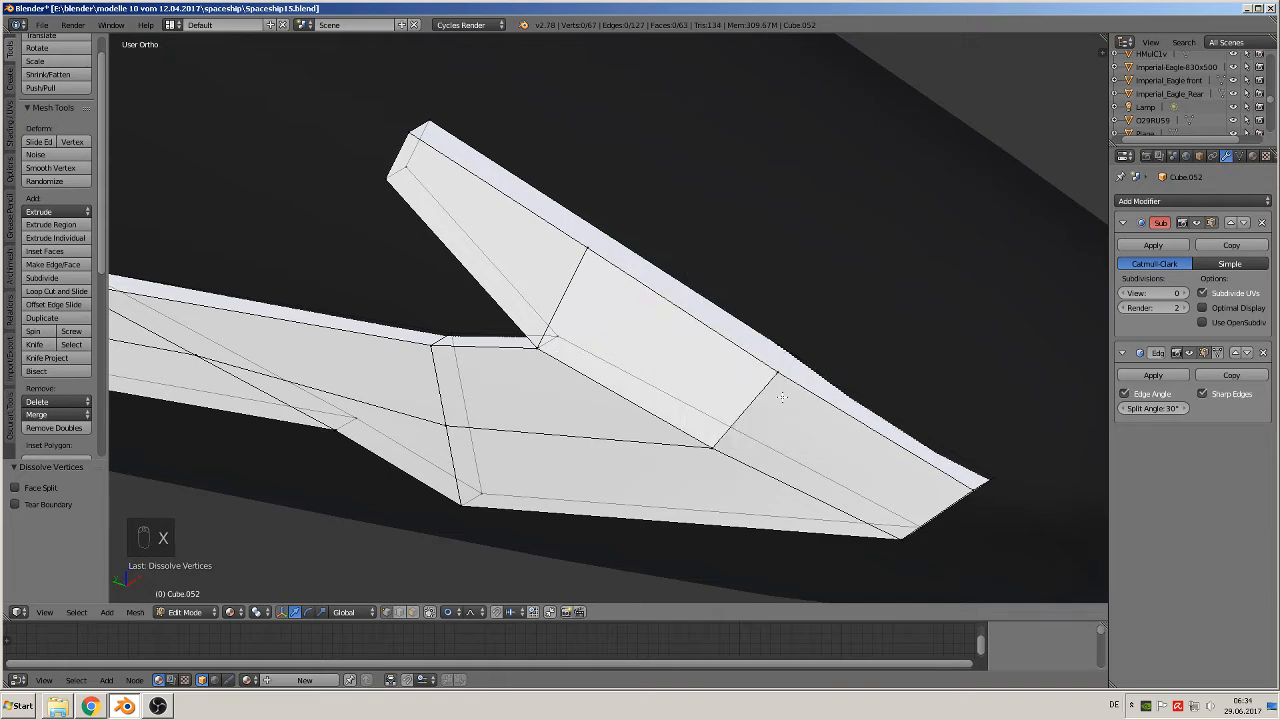
mouse_move(782, 396)
middle_down()
mouse_move(849, 457)
mouse_move(791, 409)
mouse_move(786, 369)
mouse_move(794, 400)
middle_up()
key(Tab)
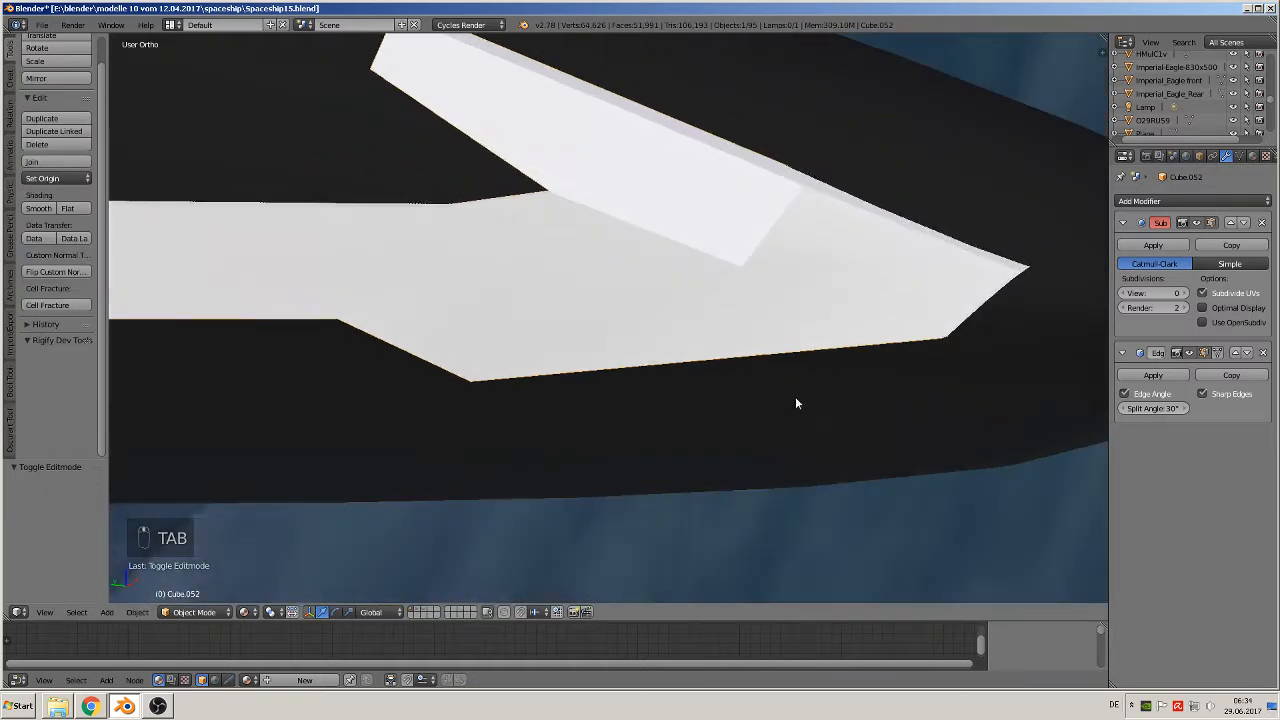
- Select the panel's whole mesh in Edit Mode and remove doubles with a merge distance of 0.0001
key(Tab)
key(a)
key(a)
key(a)
key(a)
key(a)
key(a)
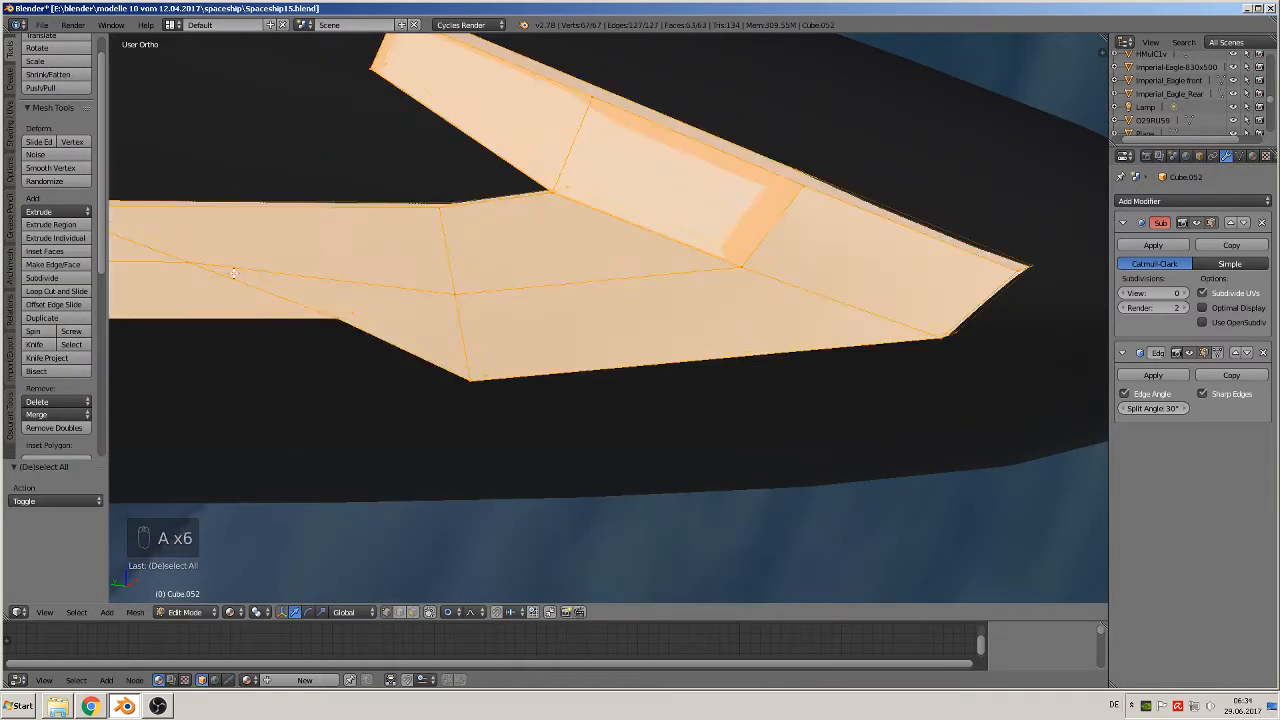
click(67, 430)
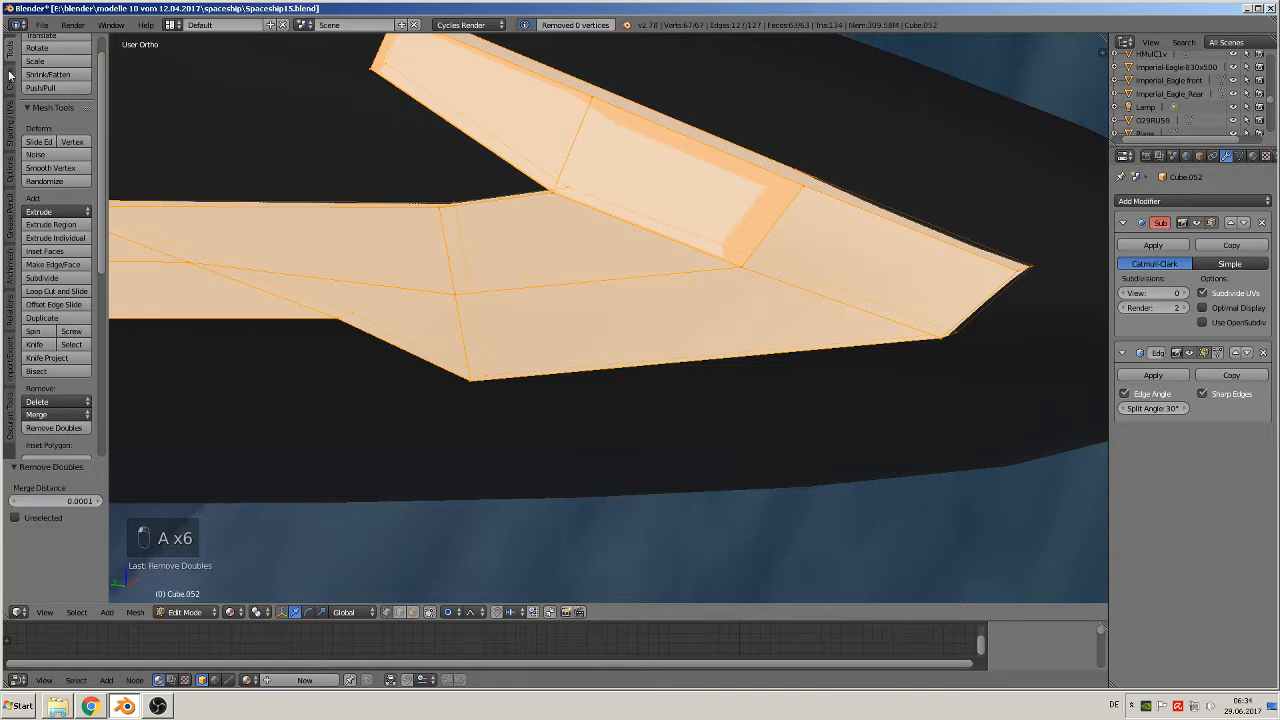
- Recalculate the normals of the whole panel mesh and leave Edit Mode
click(11, 128)
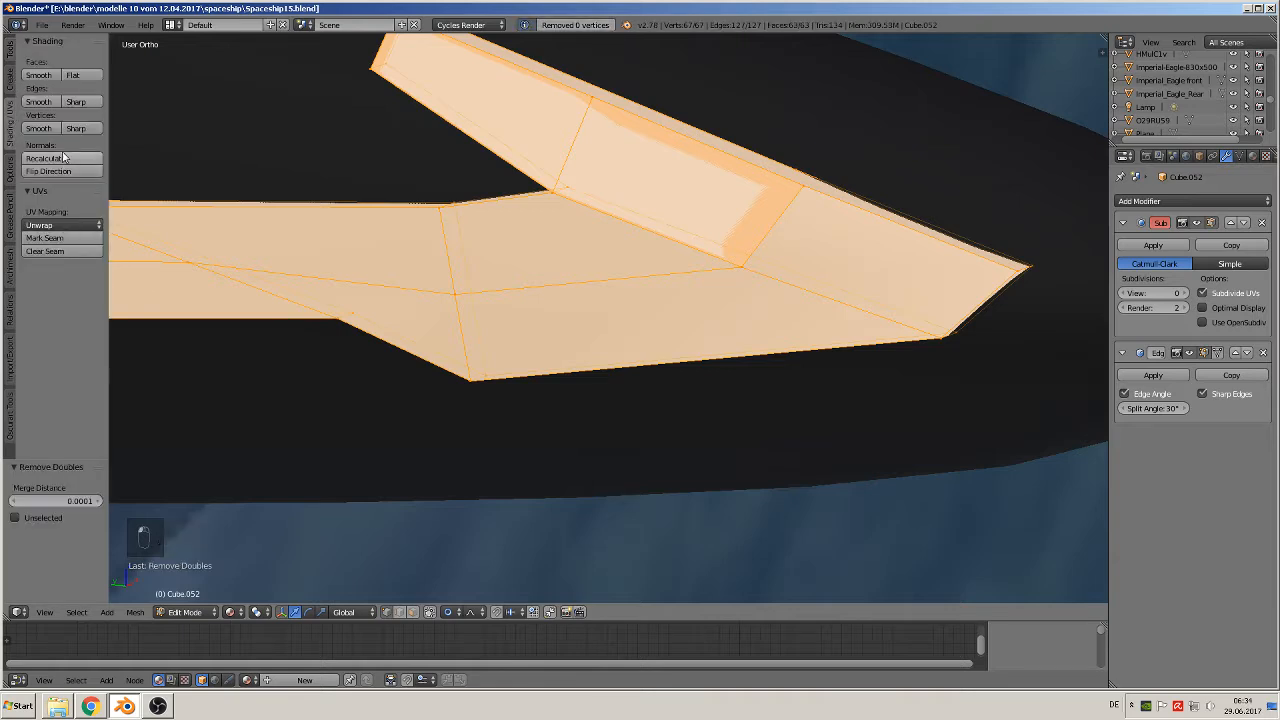
click(87, 158)
key(Tab)
- Remove the Subdivision Surface modifier from the panel
scroll(617, 252, down, 11)
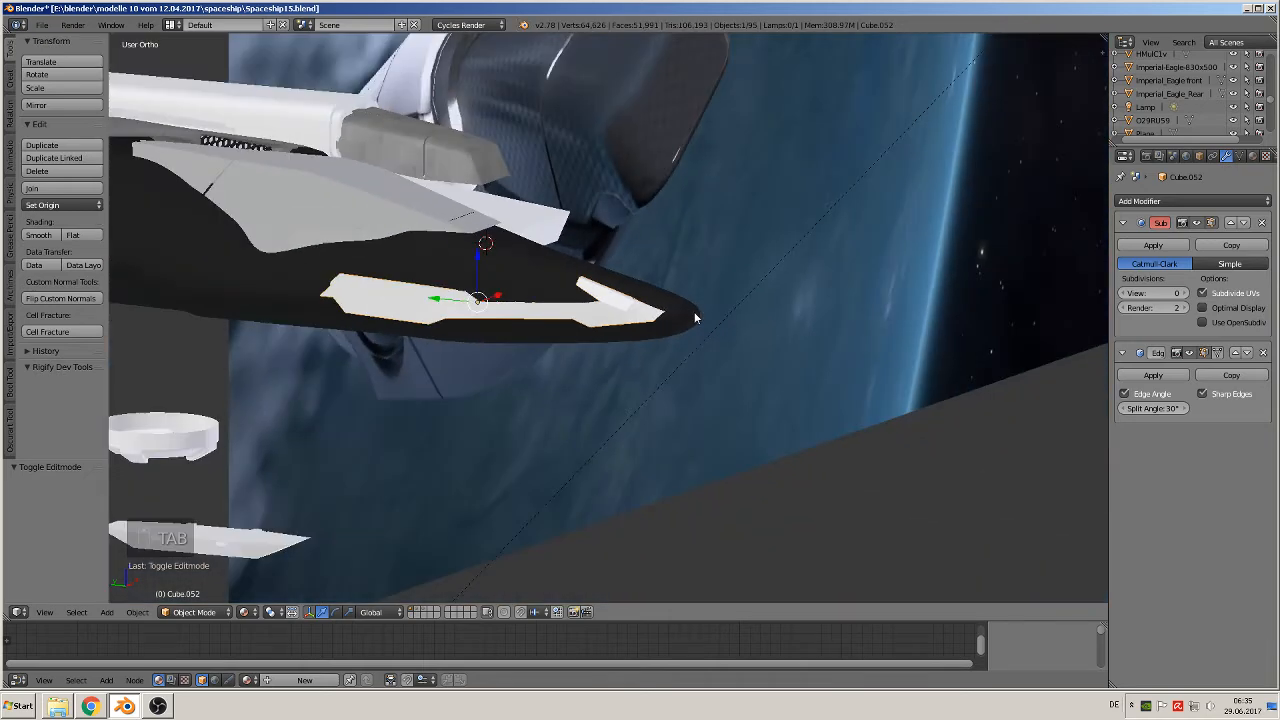
shift+middle_drag(696, 318, 953, 355)
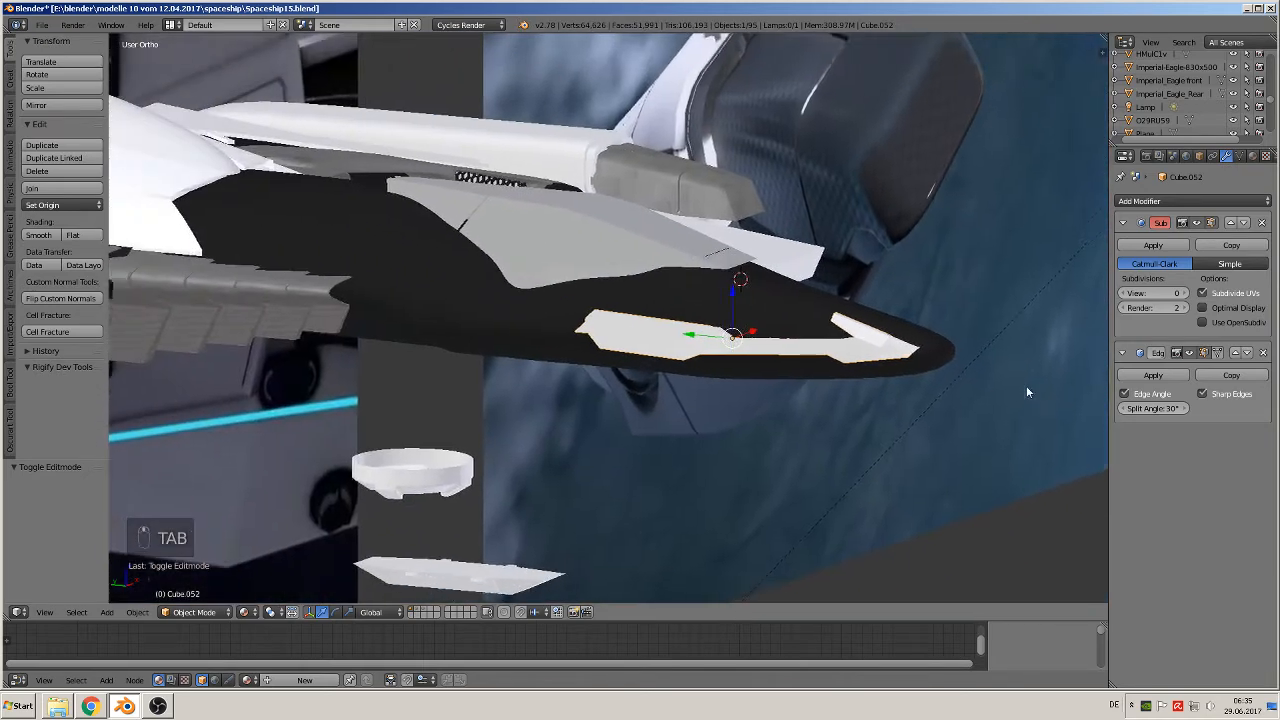
click(1262, 222)
scroll(843, 362, up, 6)
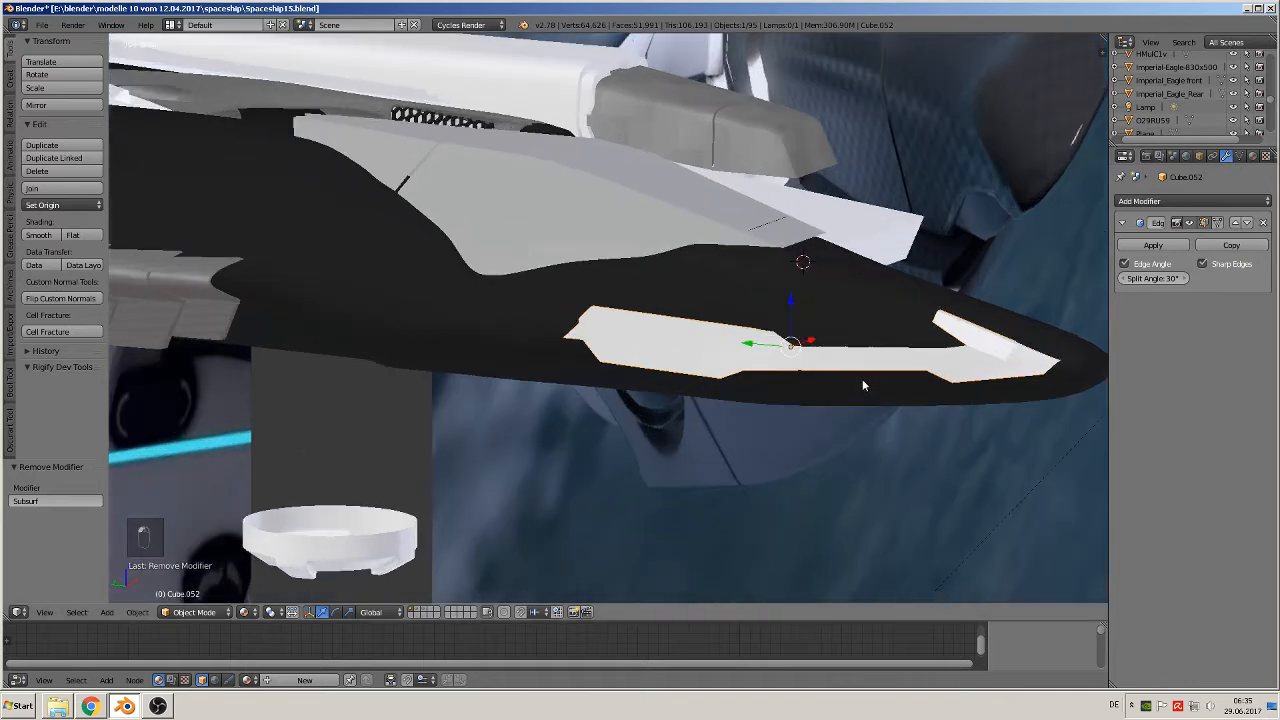
- In Edit Mode, shift the vertex midway along the prong's front edge about 0.0004 along the X axis and return to Object Mode
key(Tab)
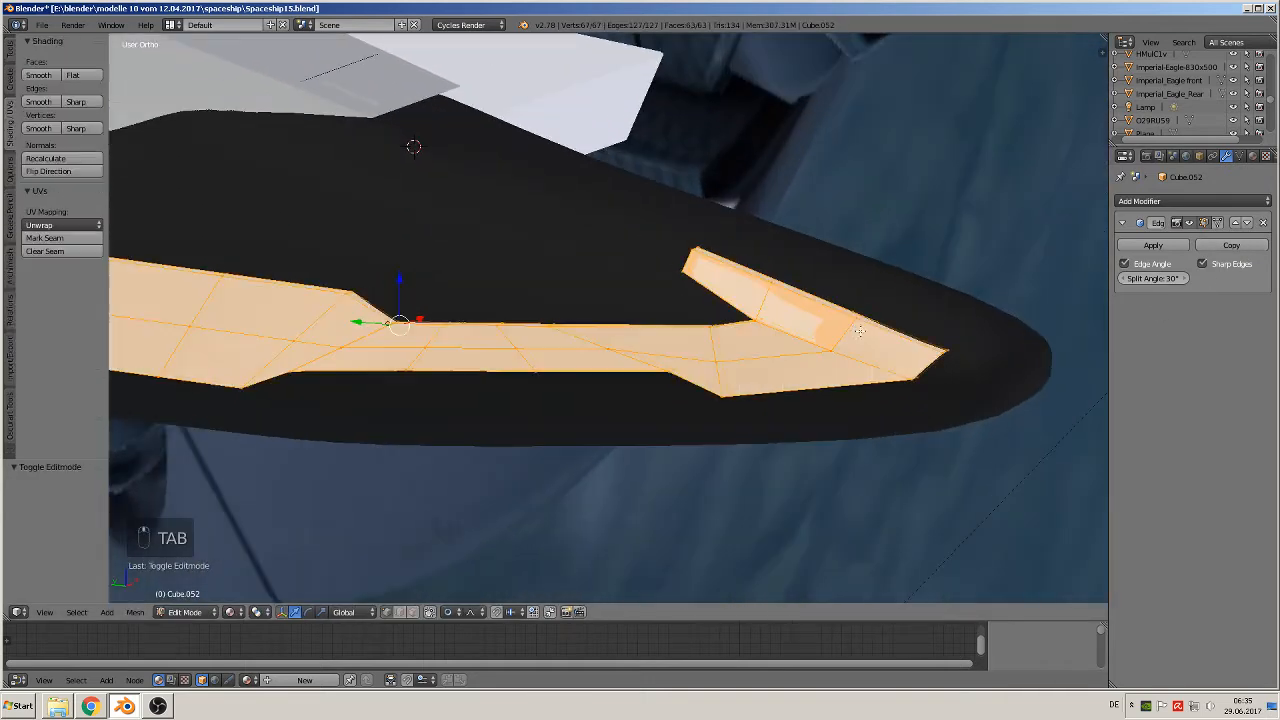
scroll(743, 345, up, 3)
middle_drag(743, 345, 651, 360)
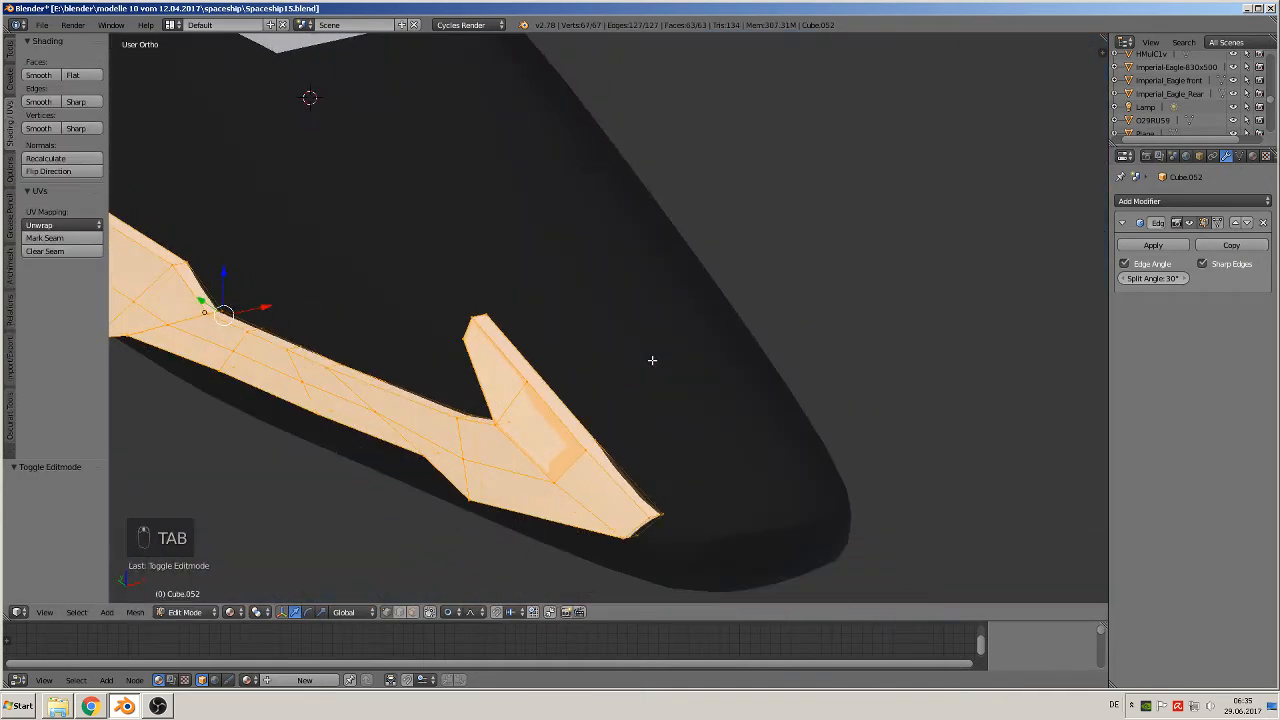
scroll(650, 376, up, 2)
shift+middle_drag(607, 446, 652, 290)
scroll(652, 290, up, 2)
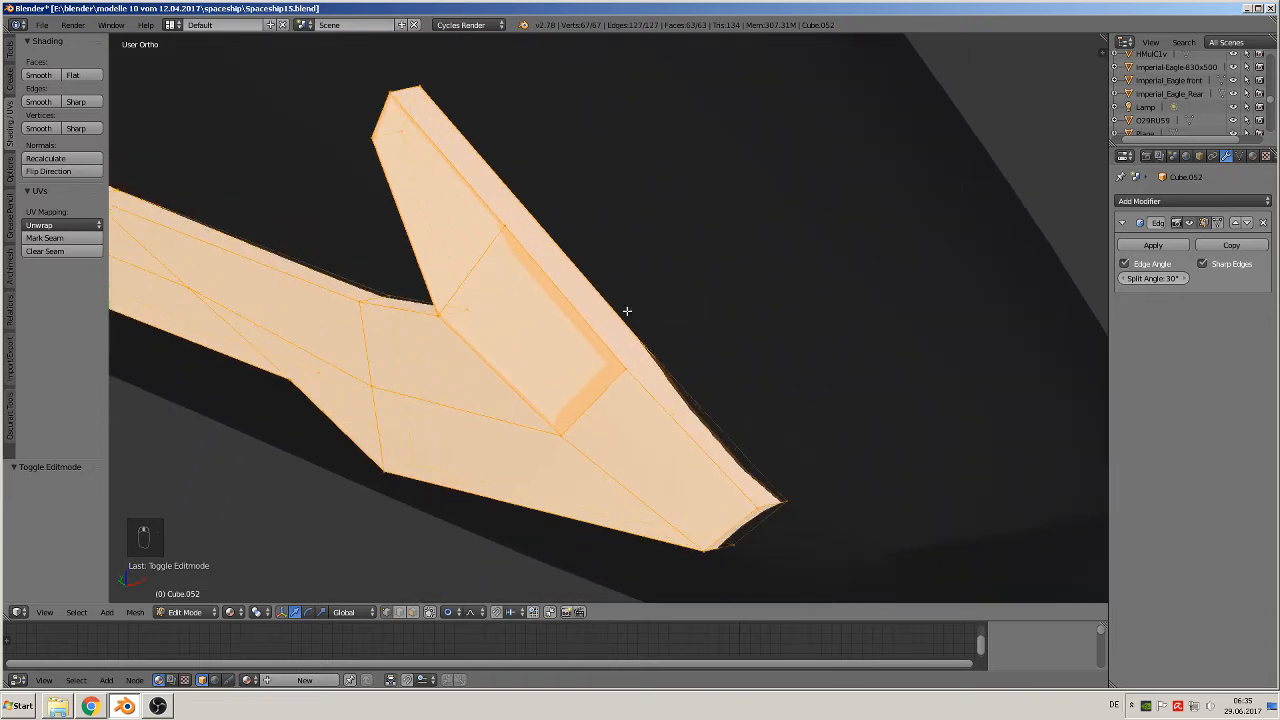
right_click(504, 226)
key(g)
key(x)
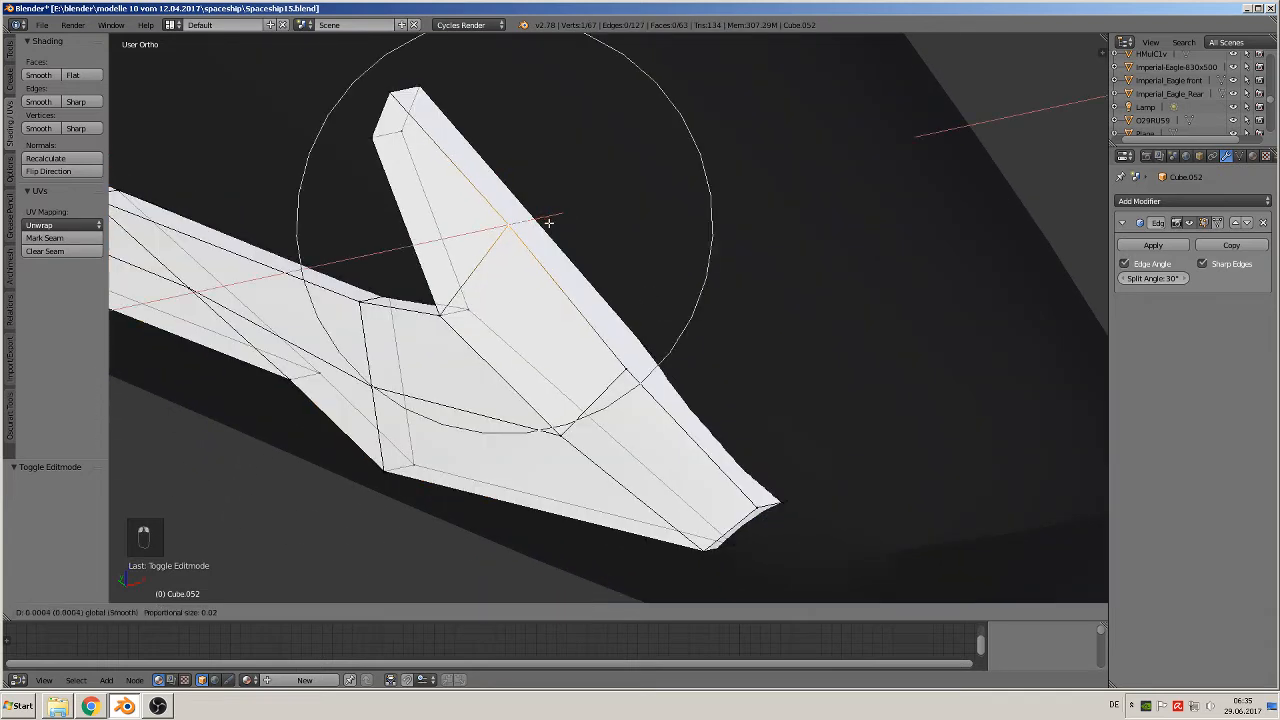
click(546, 222)
key(Tab)
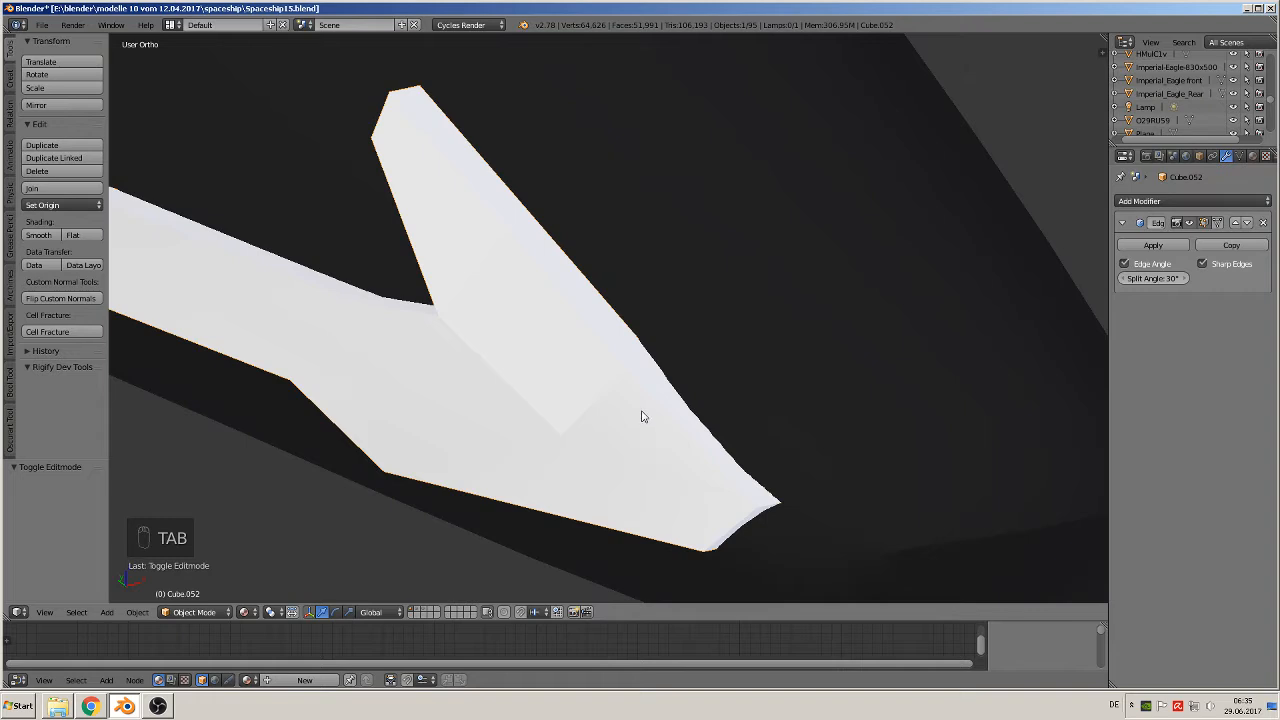
- Inspect the prong's front edge and its vertices in Edit Mode, and return to Object Mode
middle_drag(643, 416, 654, 411)
key(Tab)
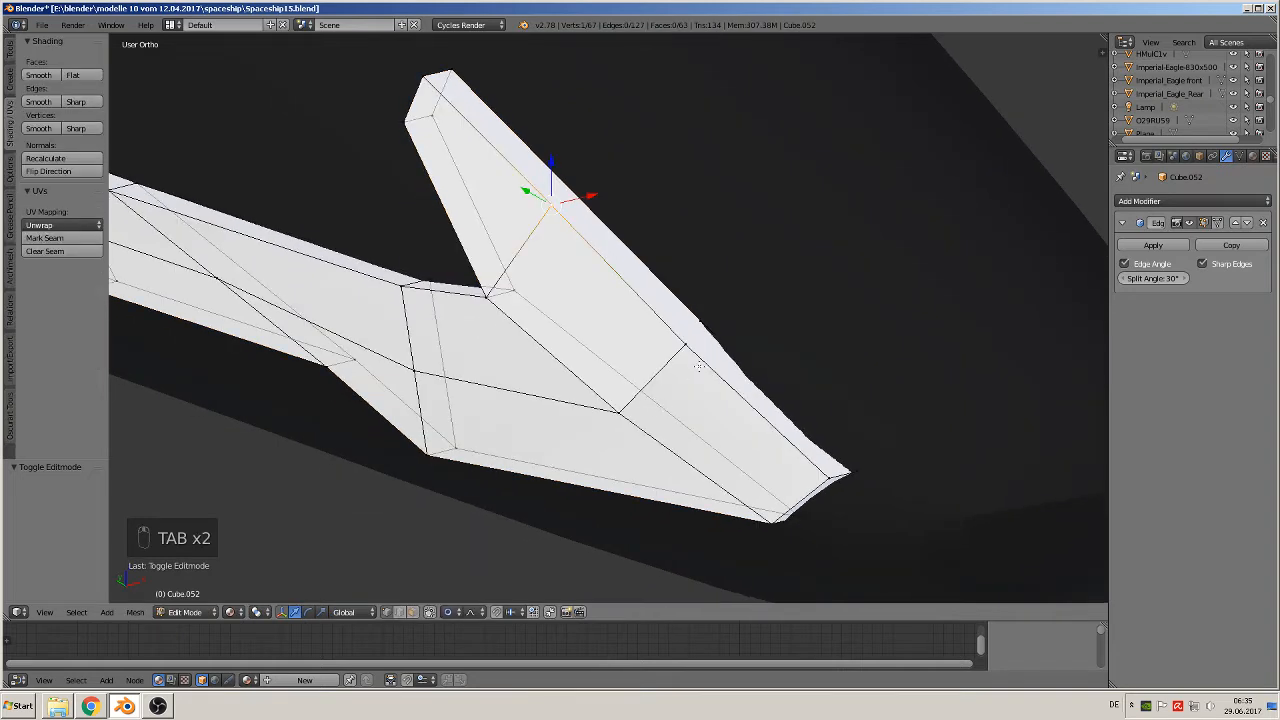
right_click(708, 316)
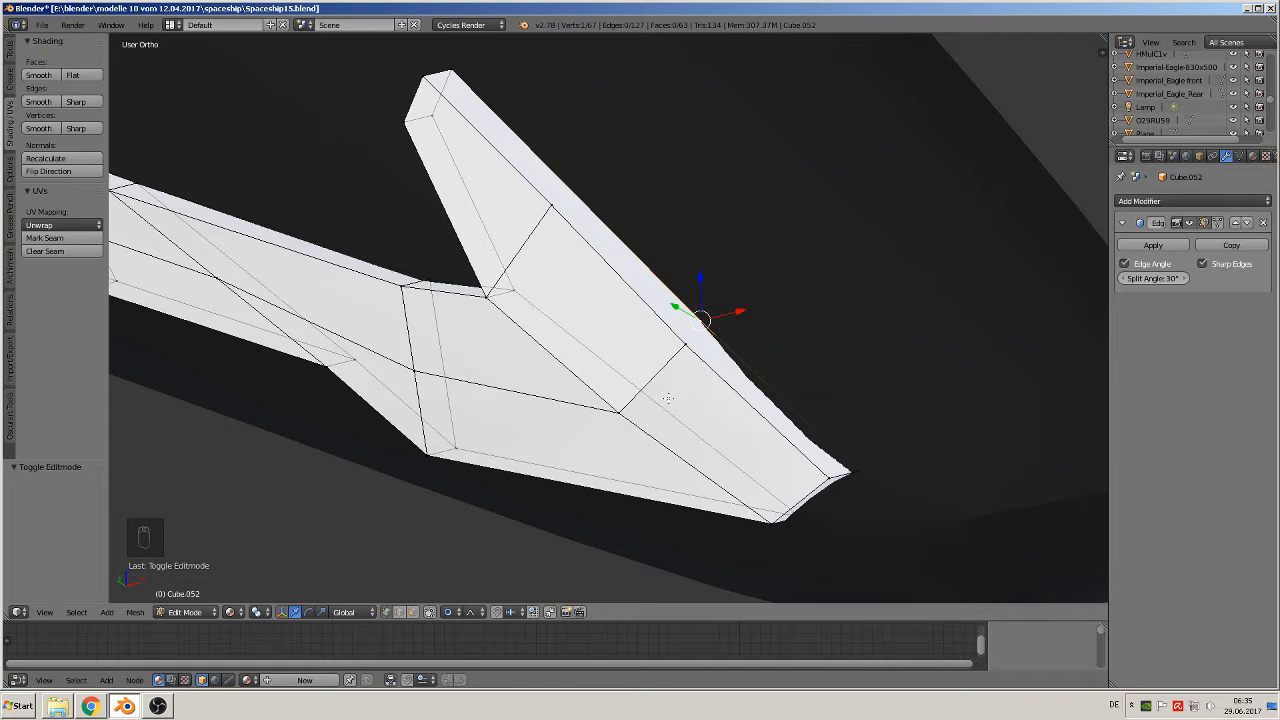
middle_drag(668, 398, 773, 422)
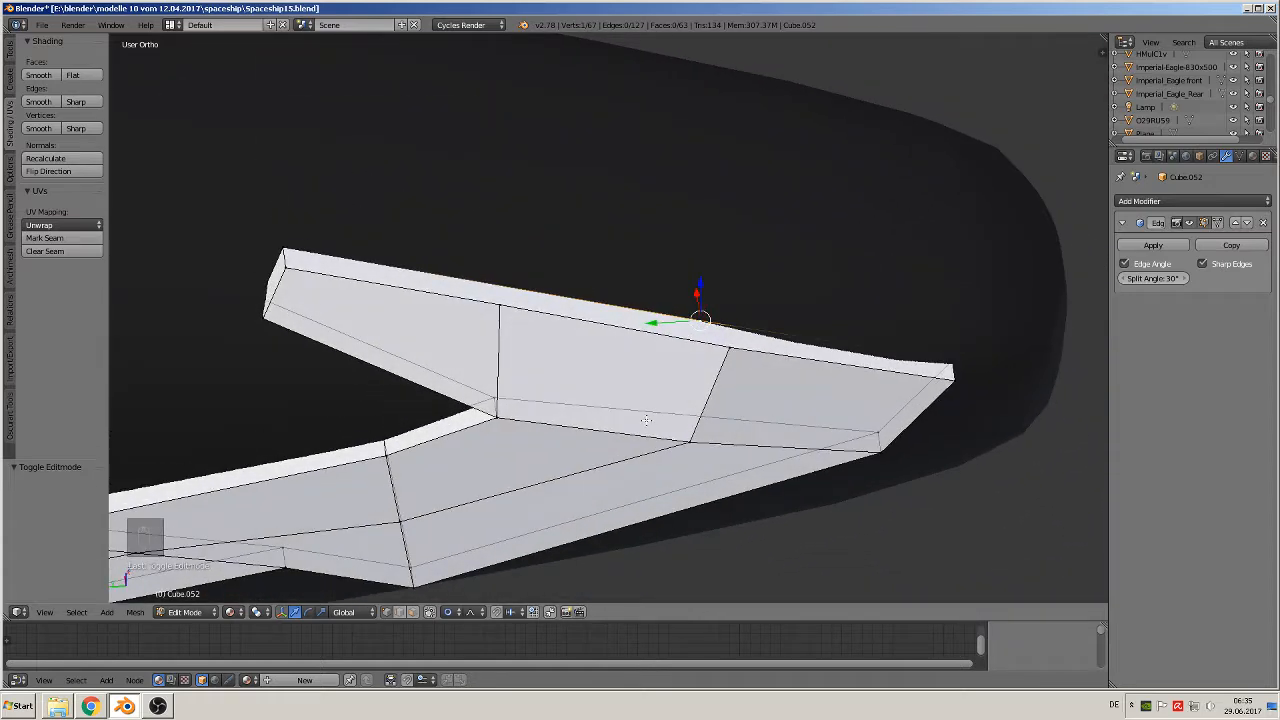
key(Tab)
scroll(644, 415, down, 4)
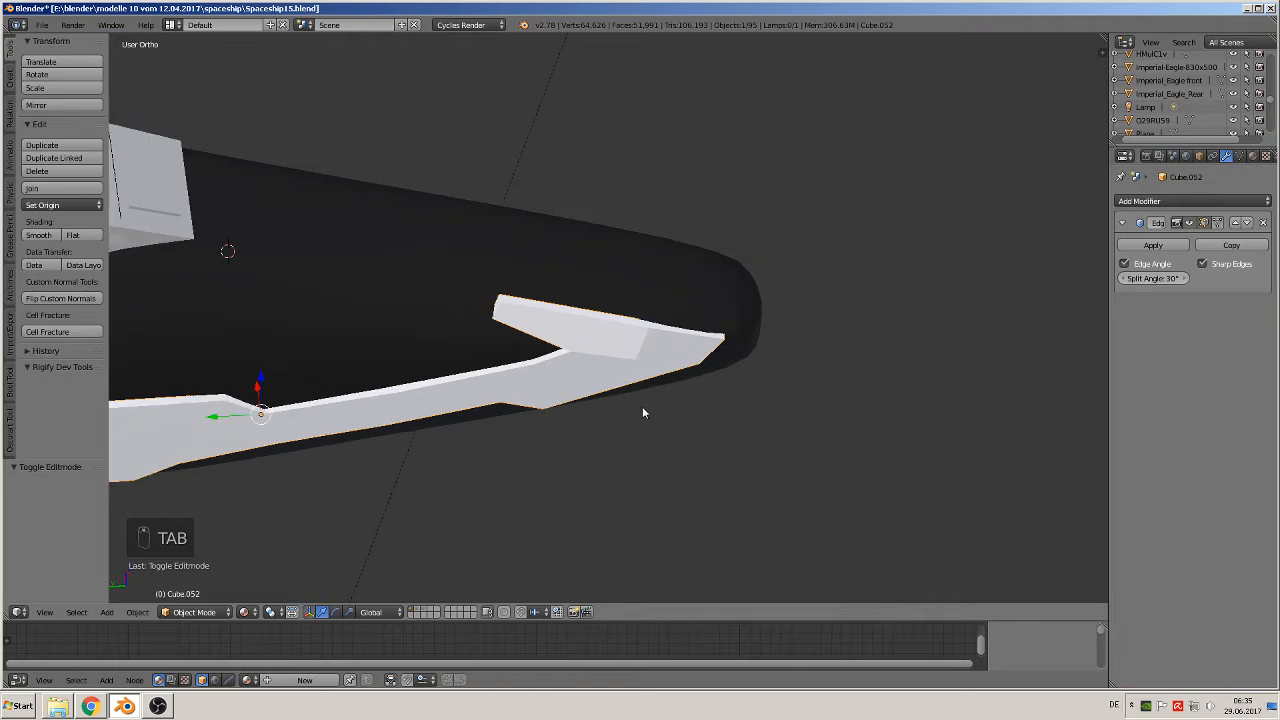
- Add a plane mesh for a new hull panel between the white panels and the grey canopy's pointed tip
key(KP_1)
middle_drag(624, 420, 589, 371)
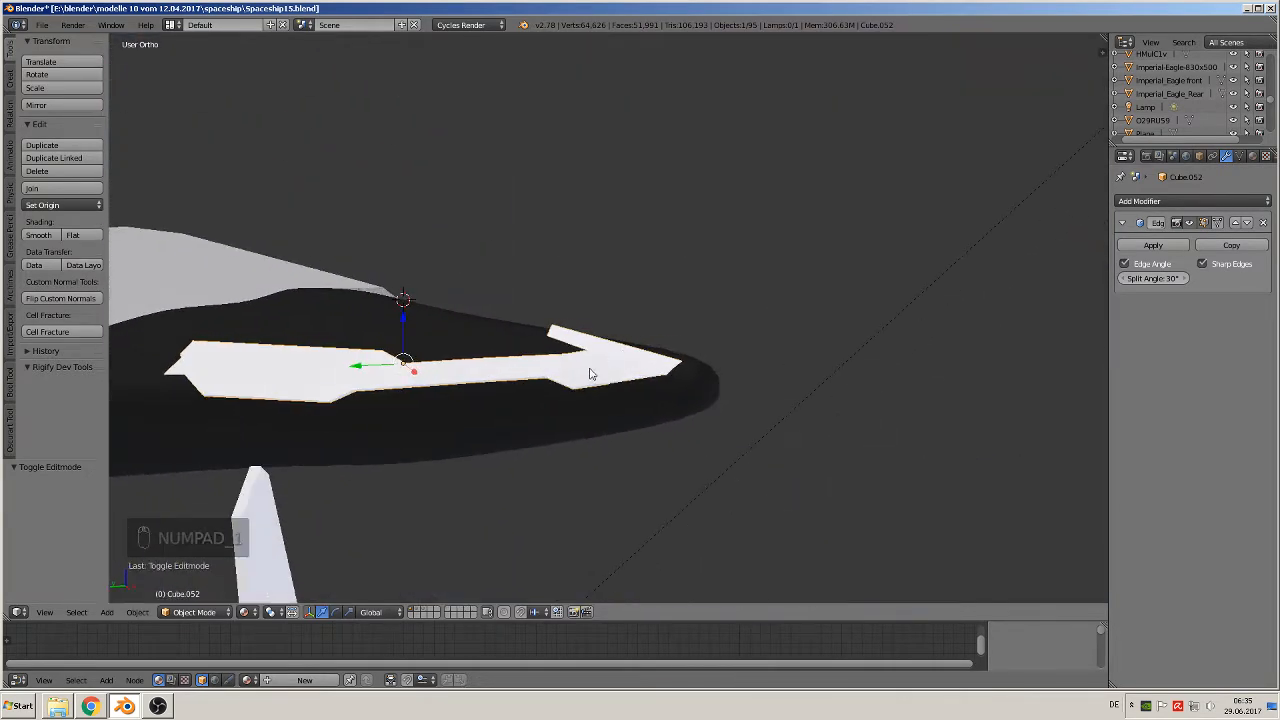
scroll(426, 336, down, 1)
shift+middle_drag(446, 333, 953, 320)
key(KP_7)
shift+middle_drag(843, 269, 792, 528)
scroll(783, 506, up, 4)
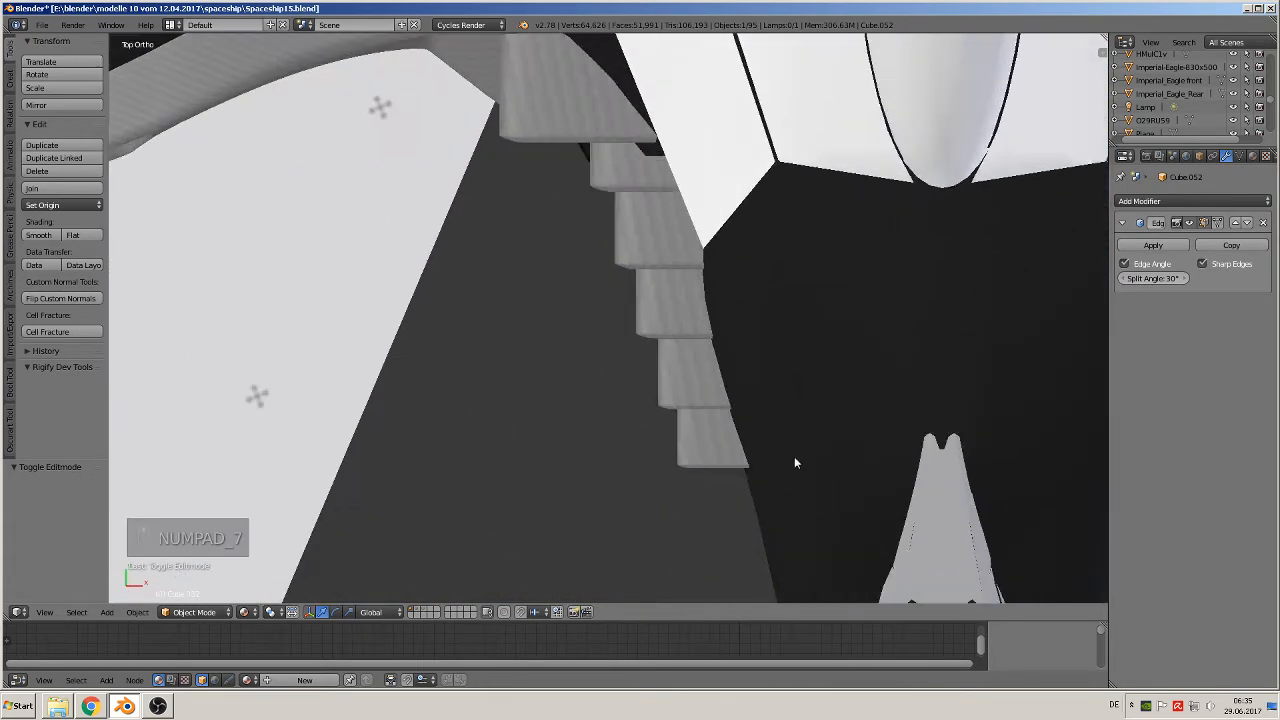
middle_drag(890, 511, 838, 229)
shift+middle_drag(757, 362, 810, 403)
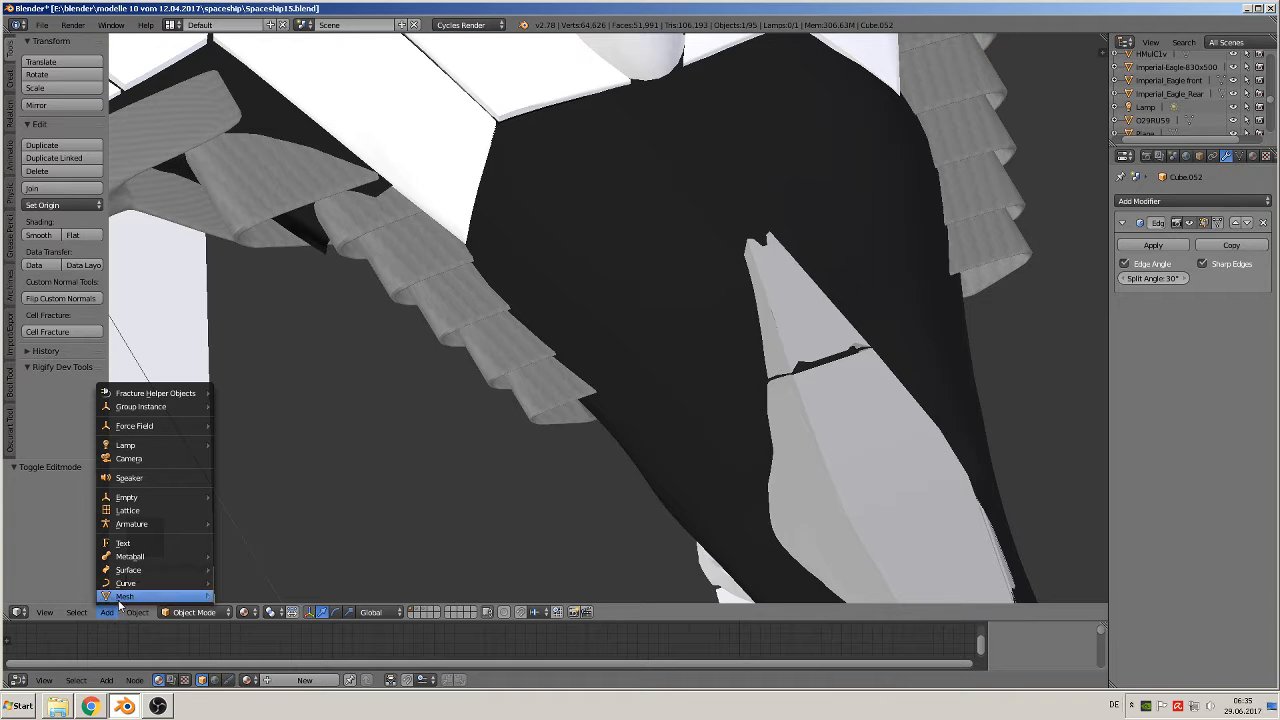
mouse_move(123, 598)
click(273, 266)
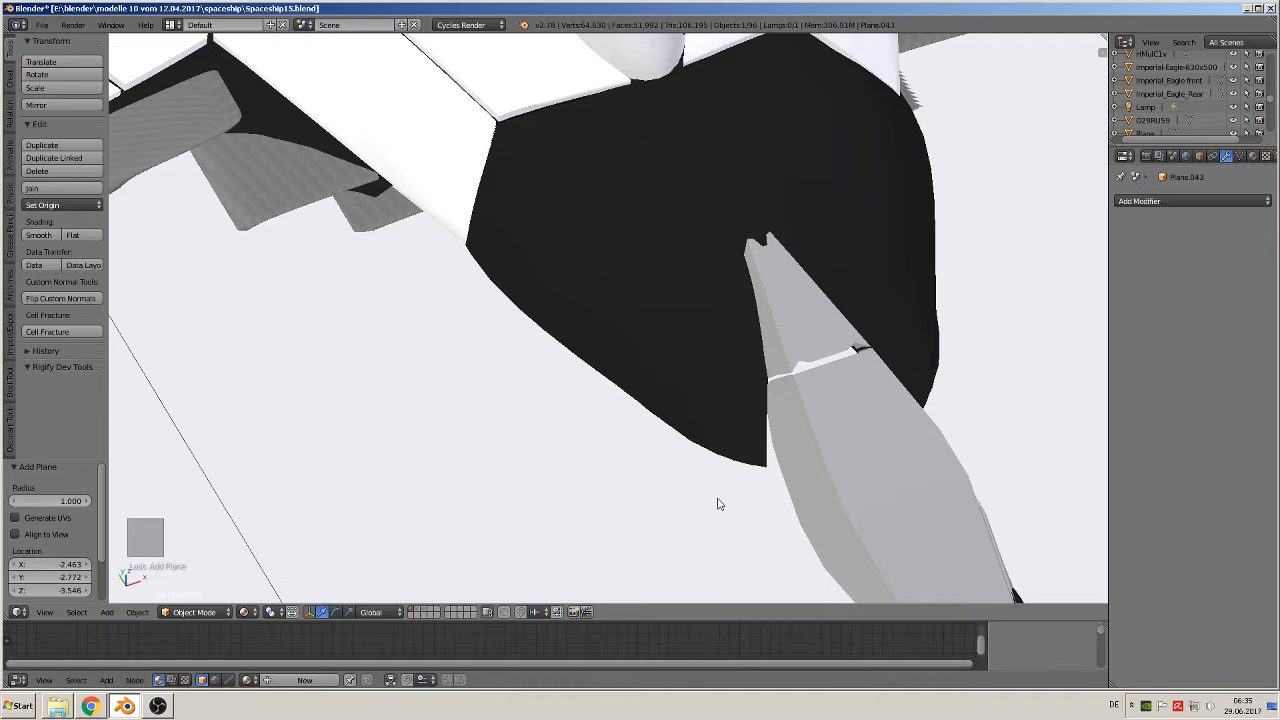
- Scale the new plane down to a small patch and place it on the dark hull beside the grey canopy's tip
key(s)
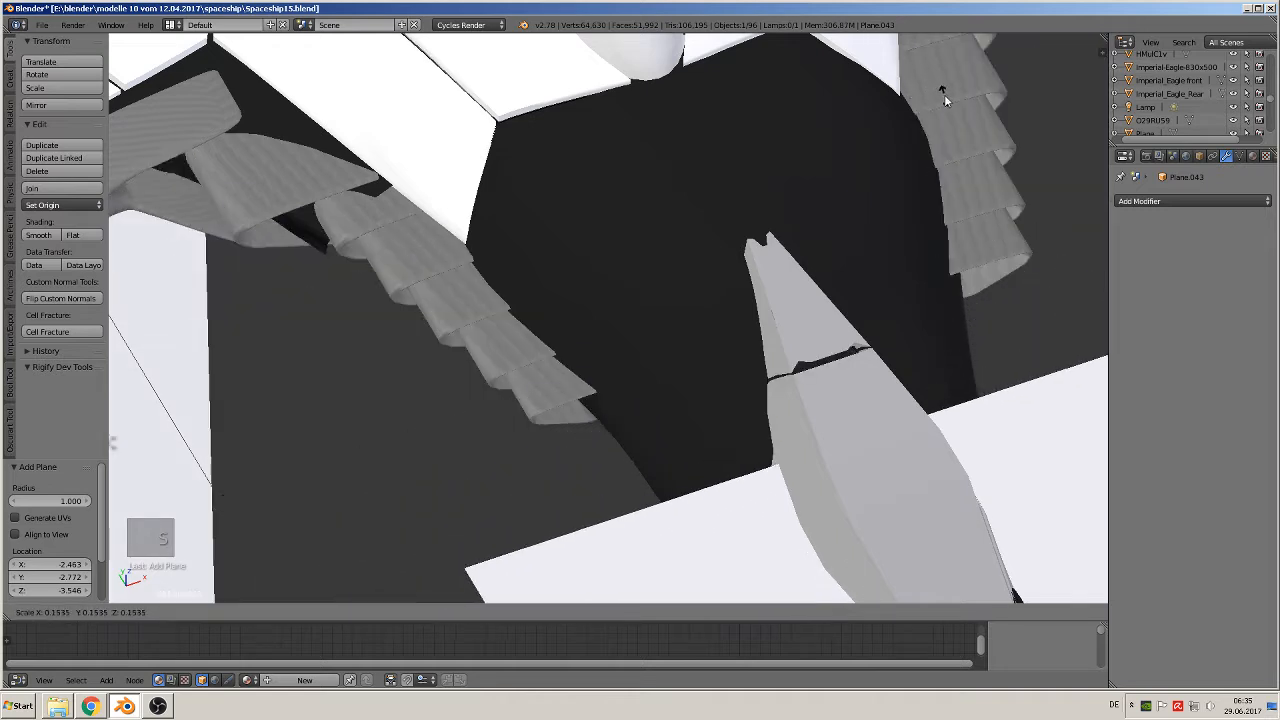
click(940, 101)
key(g)
click(620, 334)
key(s)
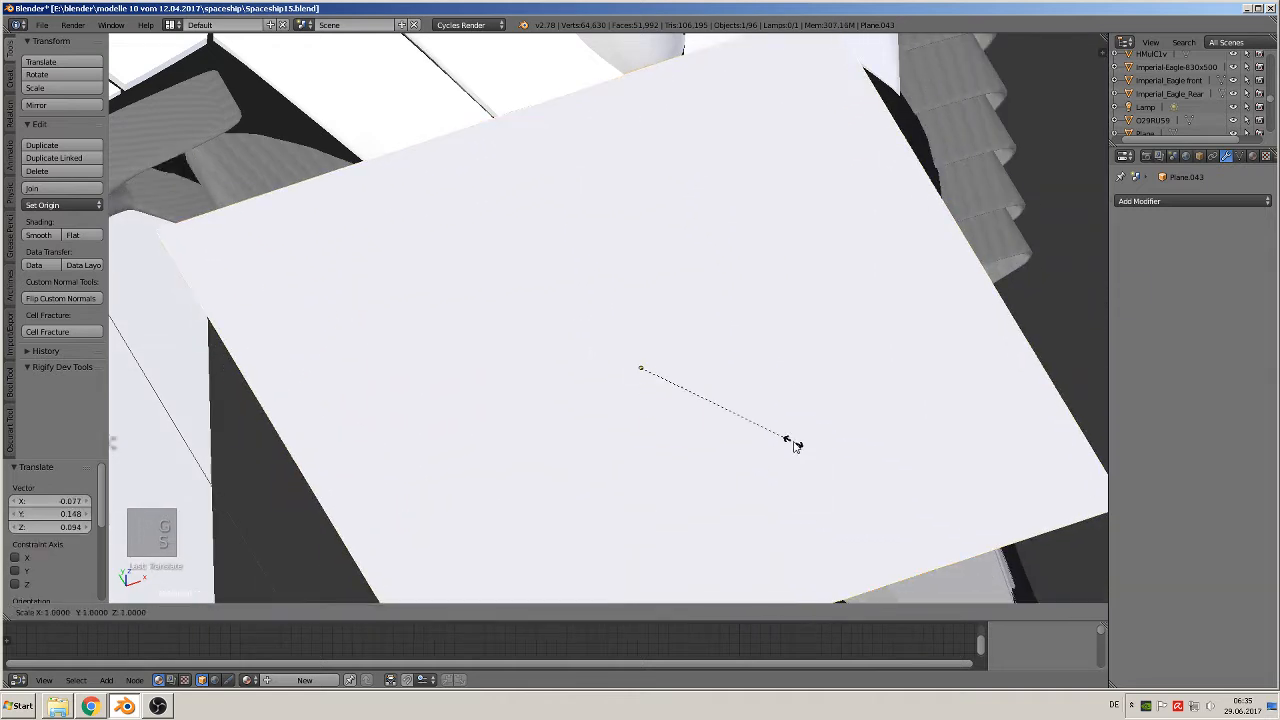
click(665, 392)
- In Edit Mode, disable proportional editing and delete three of the plane's four vertices
key(Tab)
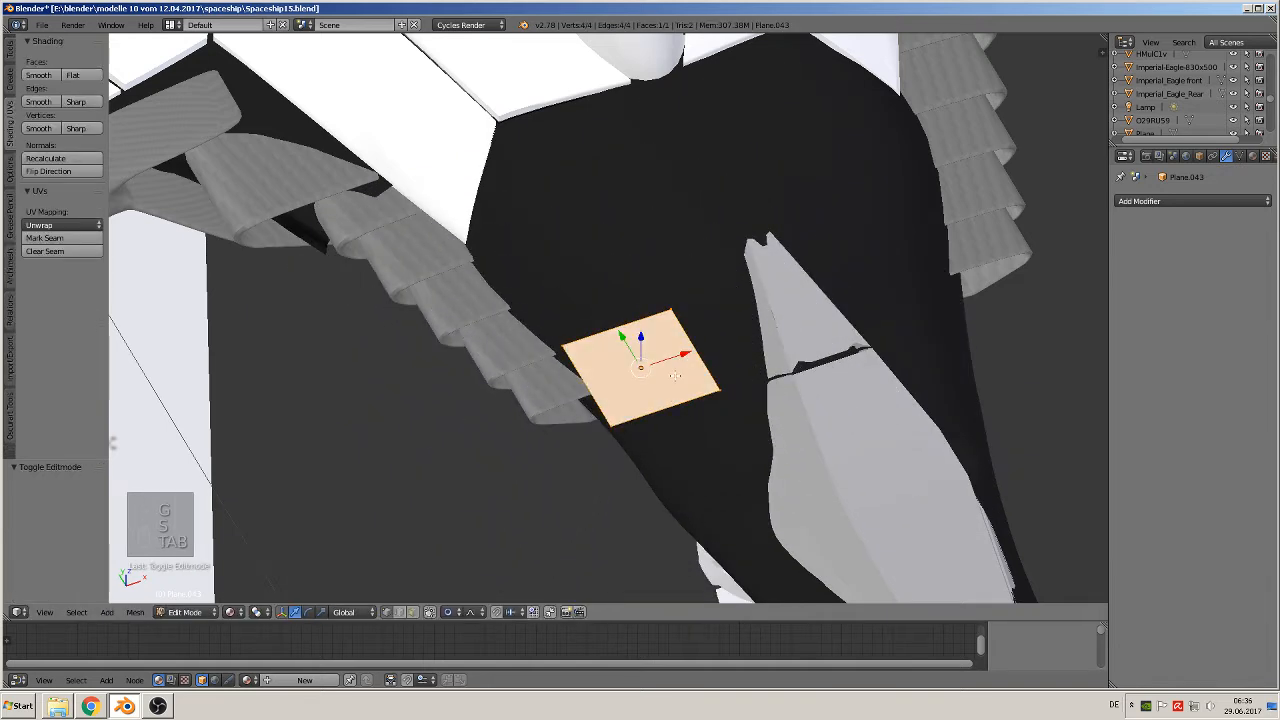
click(452, 612)
click(465, 598)
right_click(691, 311)
shift+right_click(714, 393)
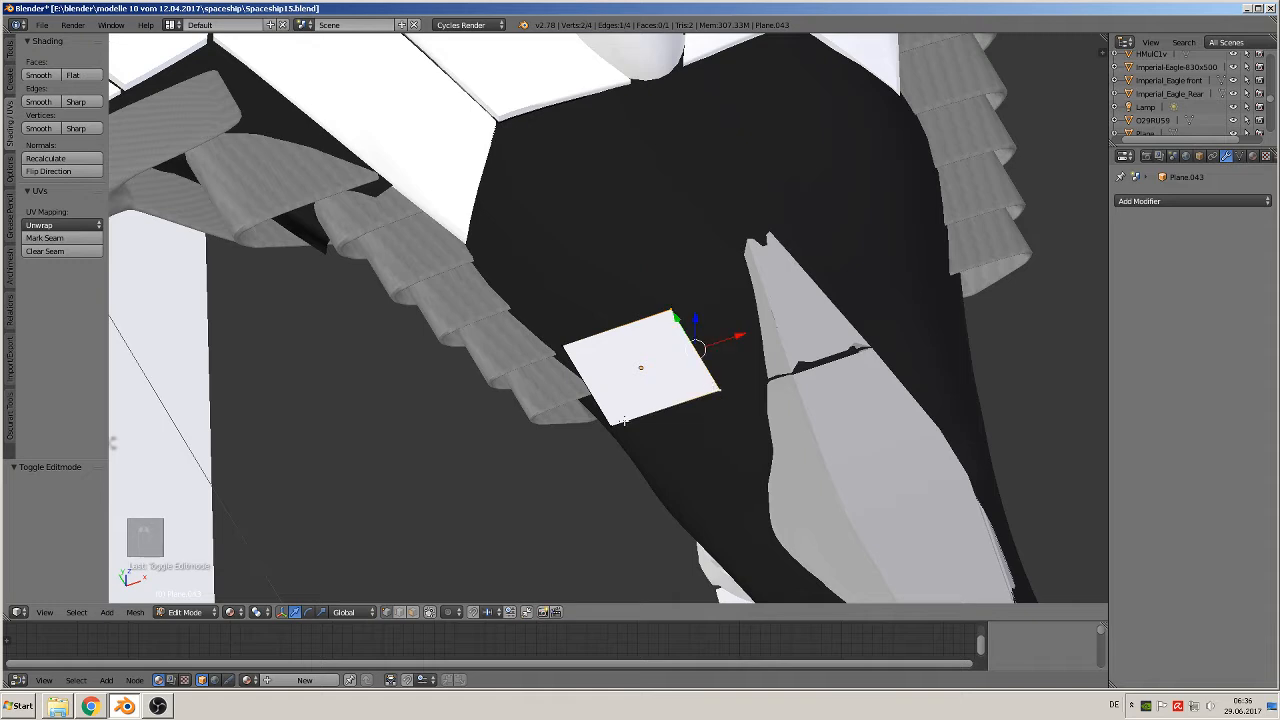
shift+right_click(590, 430)
key(x)
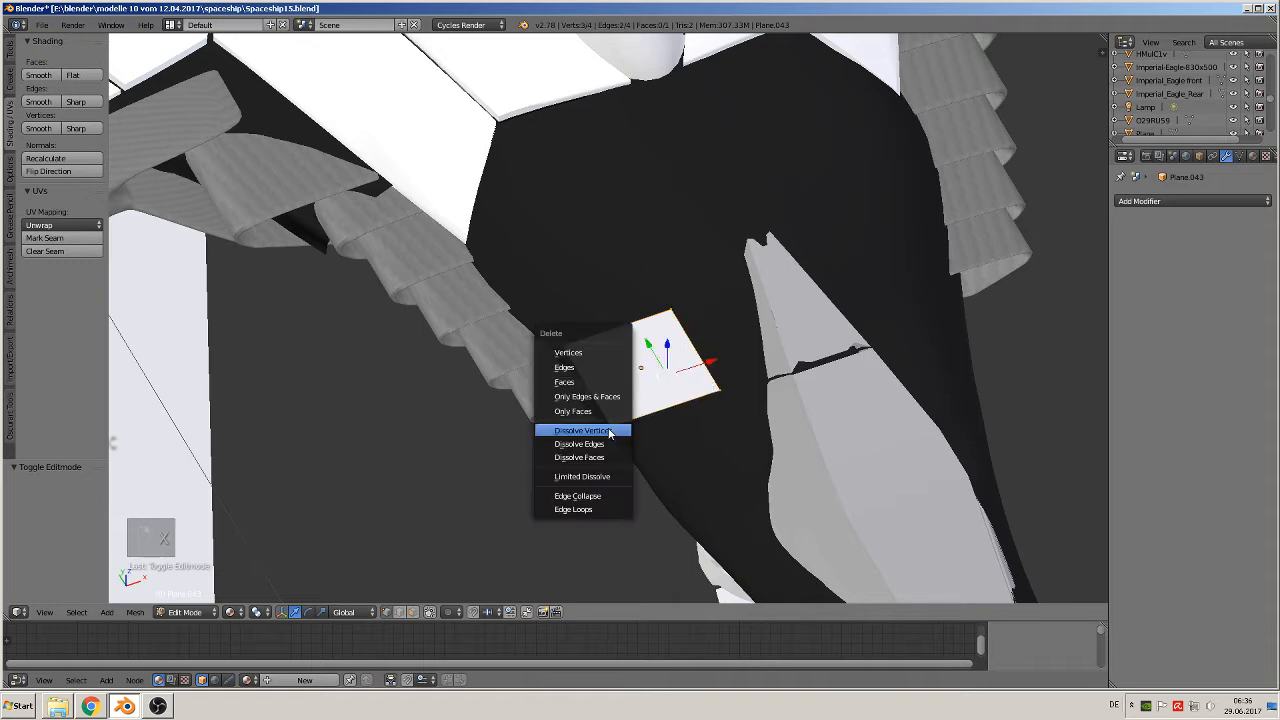
click(585, 351)
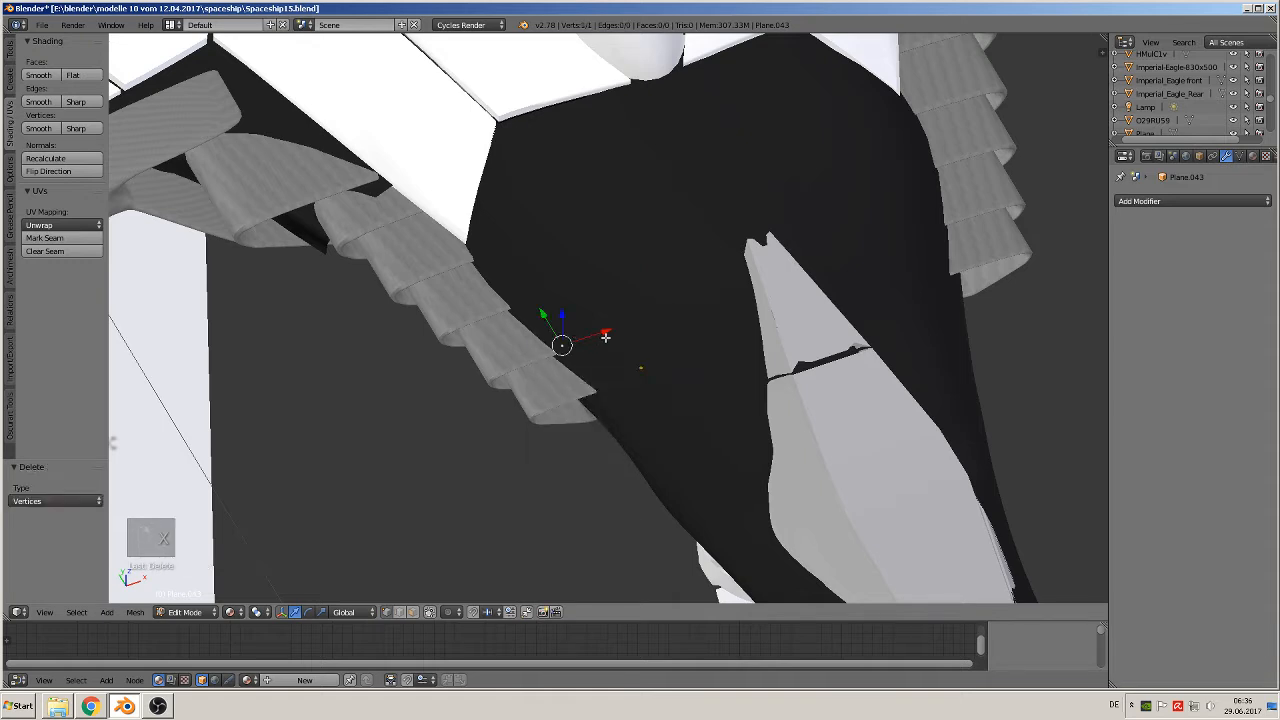
- Move the remaining vertex onto the hull at the upper corner of the adjacent white panel
key(g)
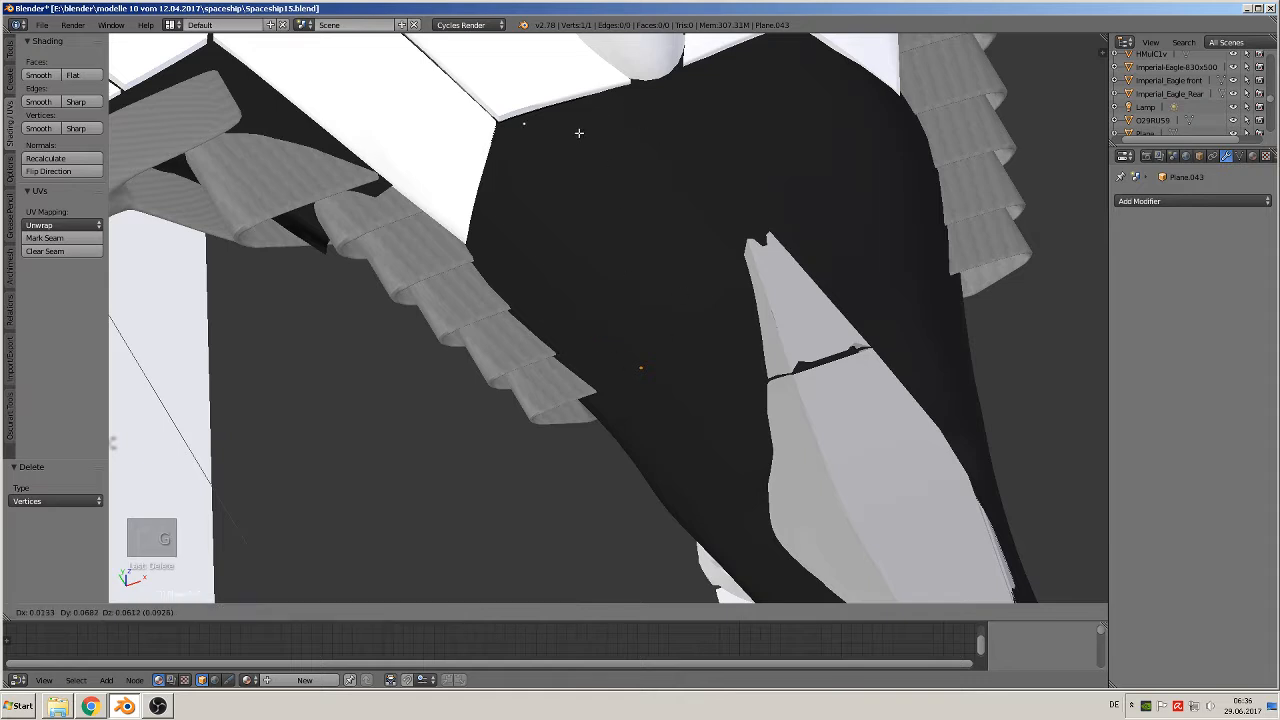
click(566, 137)
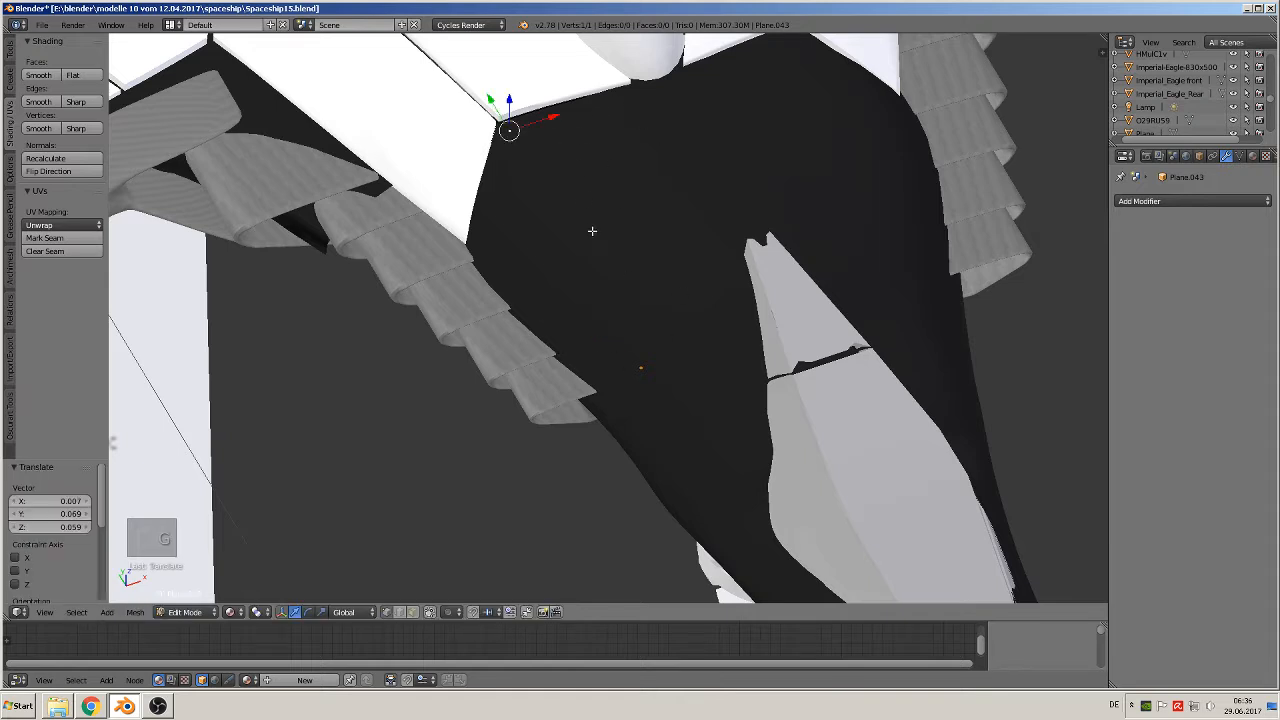
key(g)
click(569, 232)
- Extrude the vertex five times to outline the panel past the canopy's tip and side, across the hull and to the white panel's lower corner
key(e)
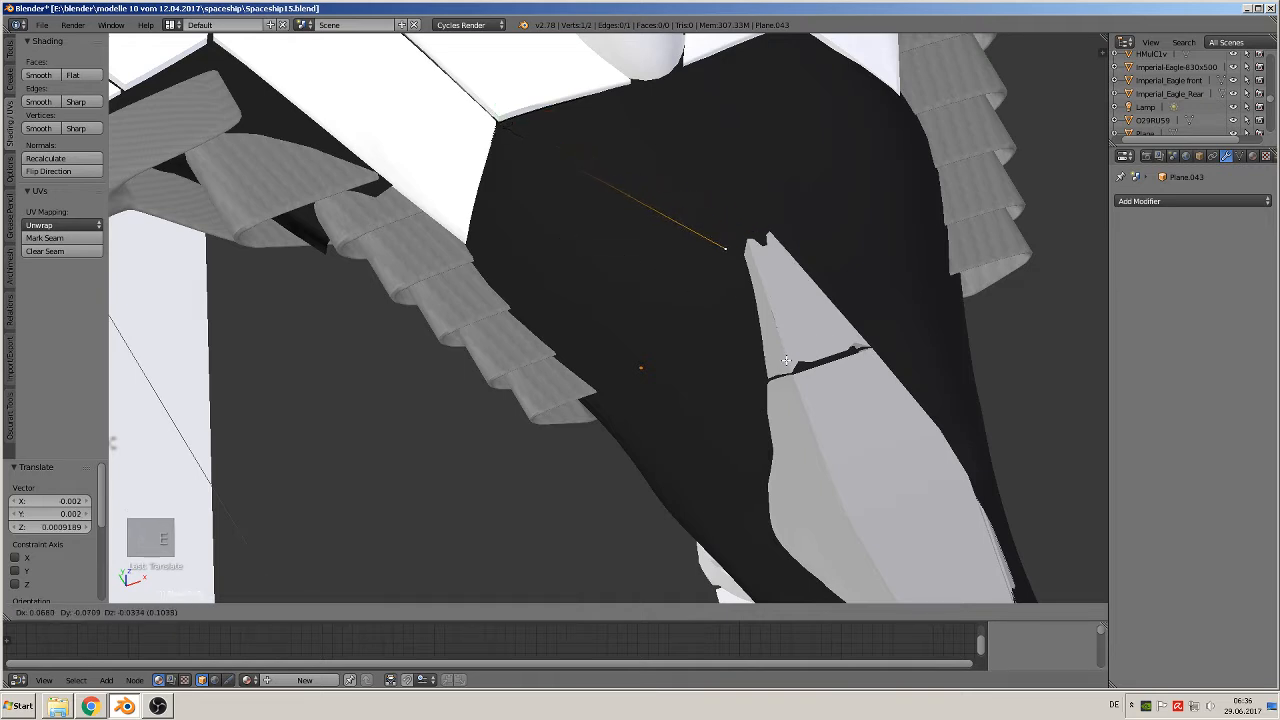
click(796, 362)
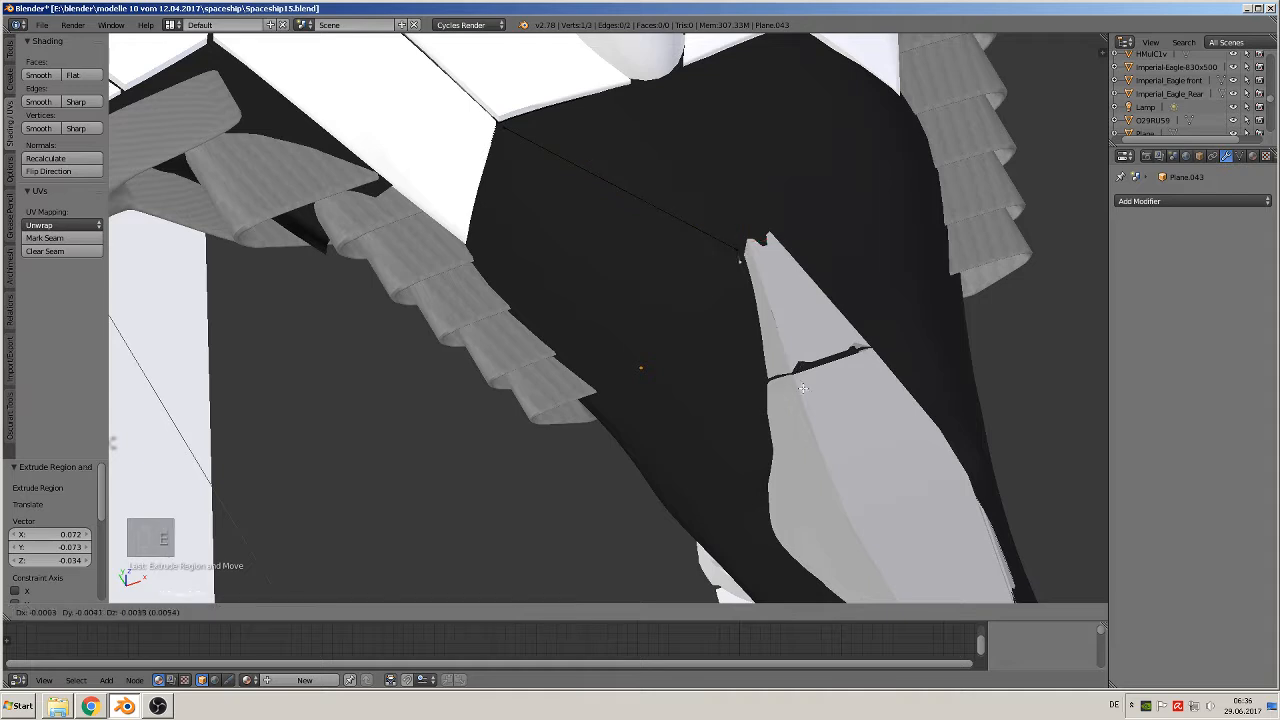
click(815, 480)
key(e)
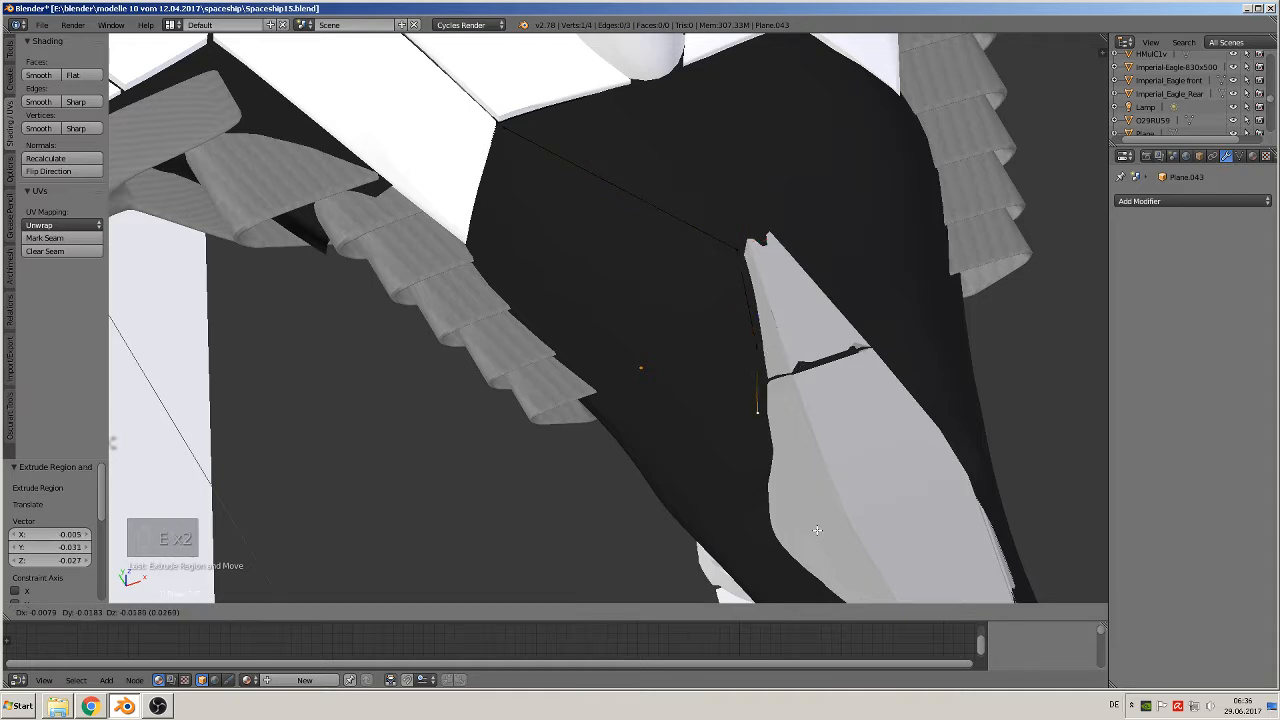
click(818, 530)
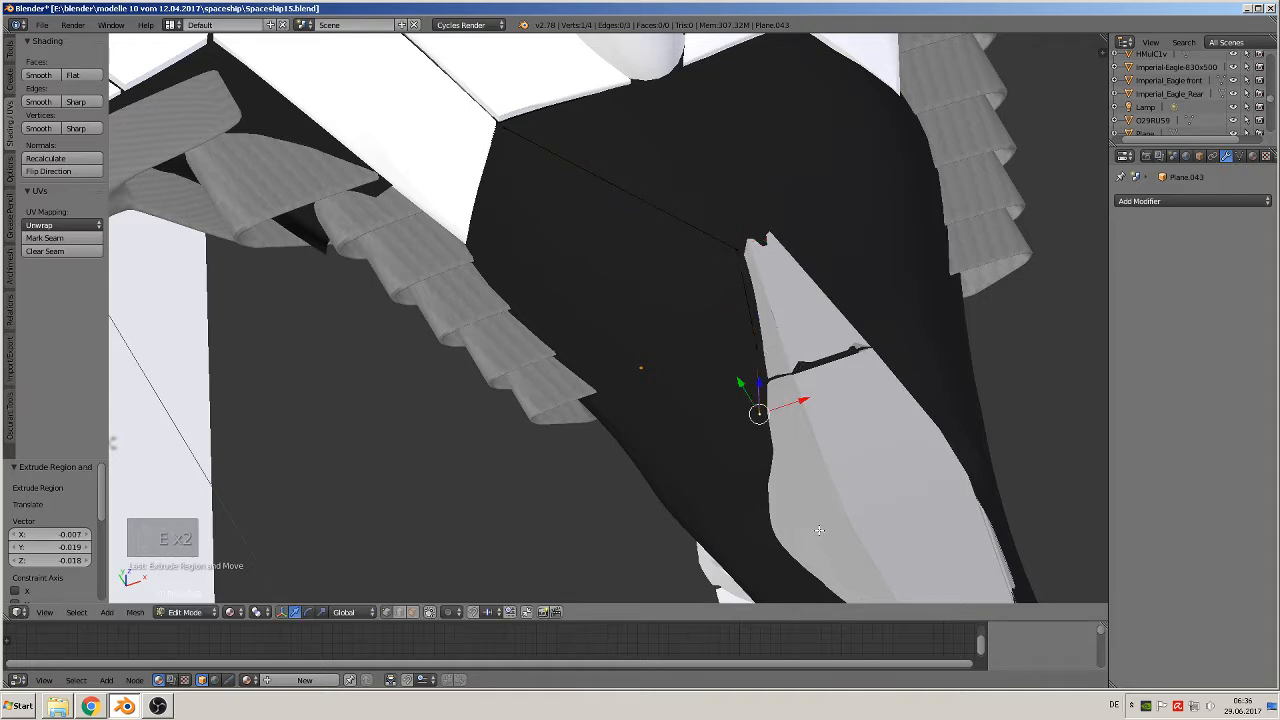
key(e)
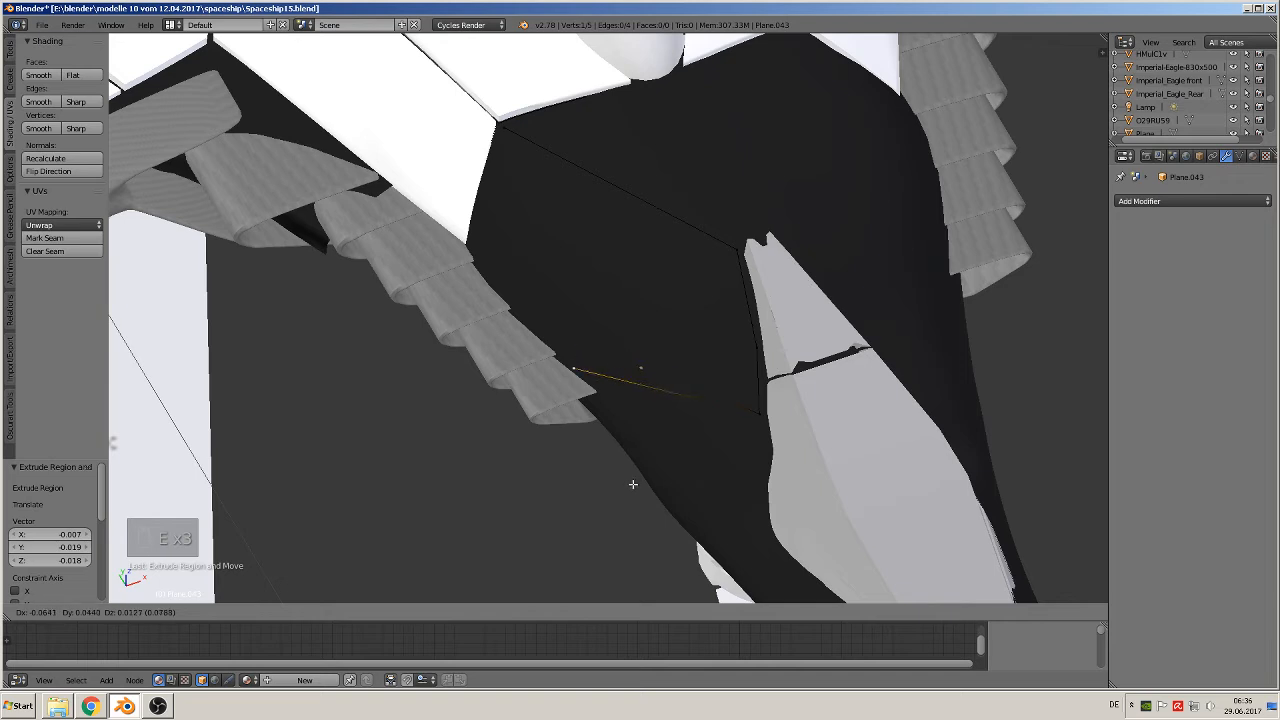
click(638, 487)
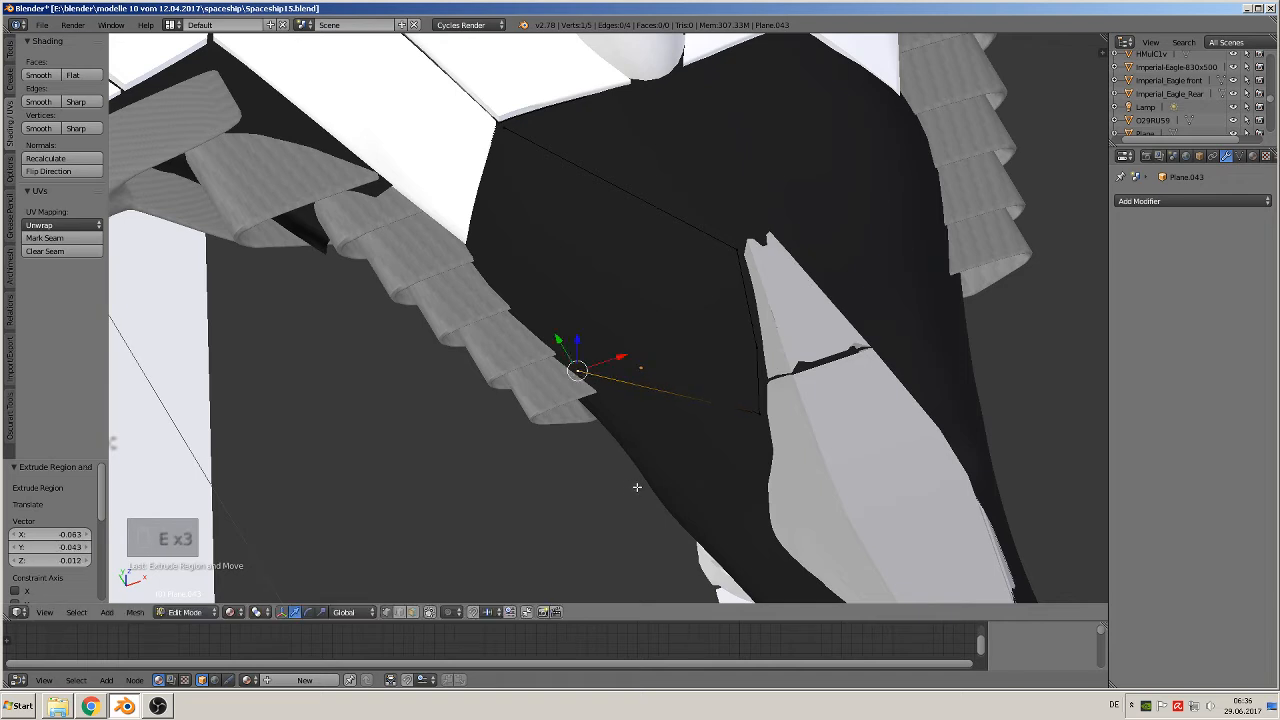
key(e)
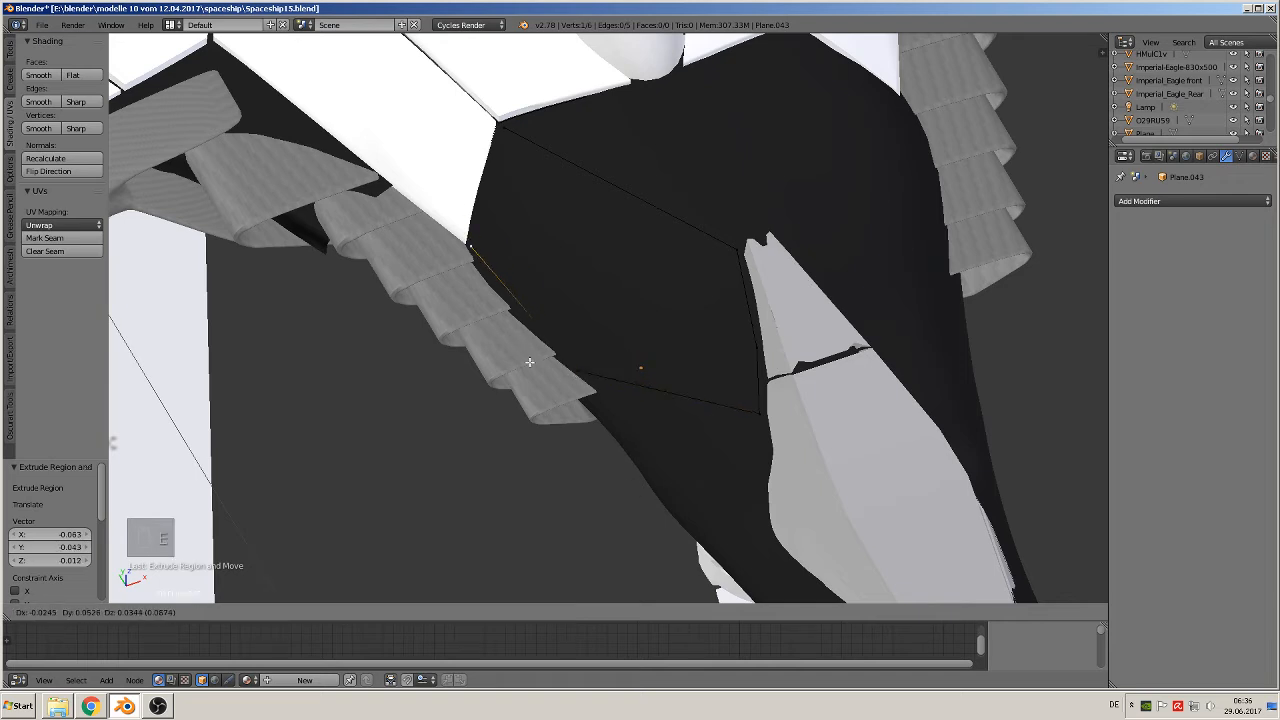
click(531, 359)
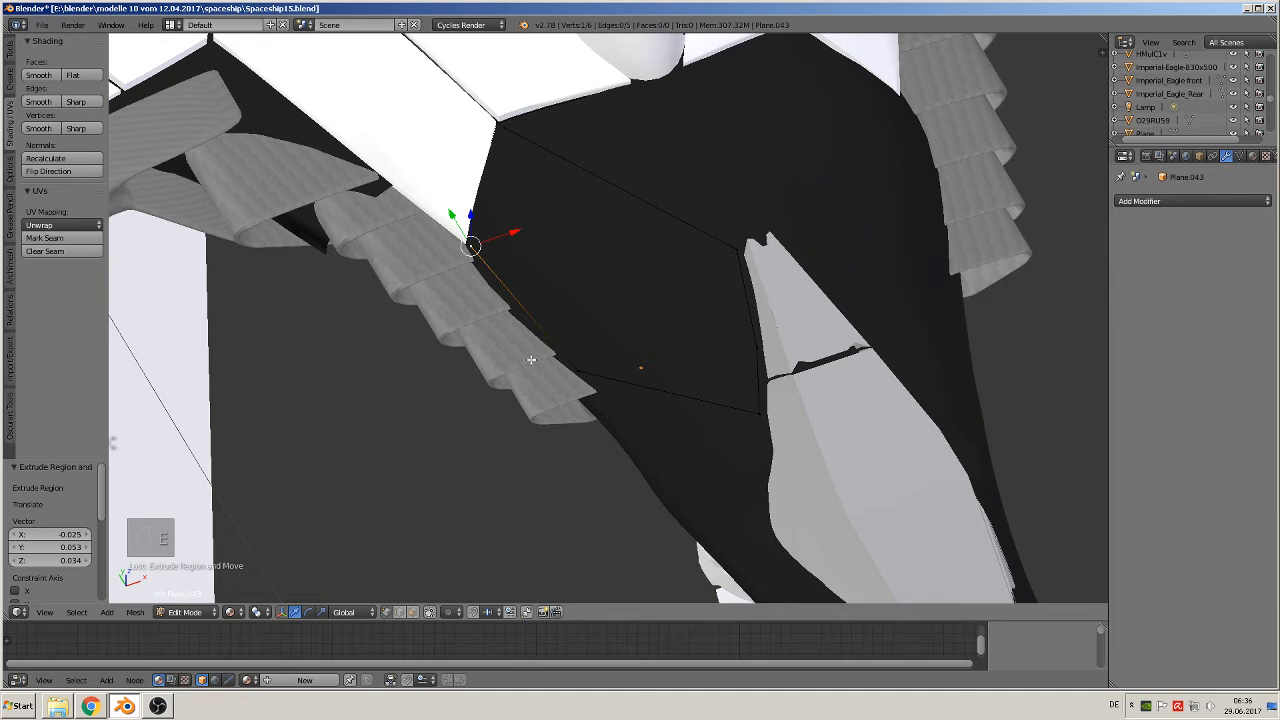
shift+right_click(508, 130)
key(f)
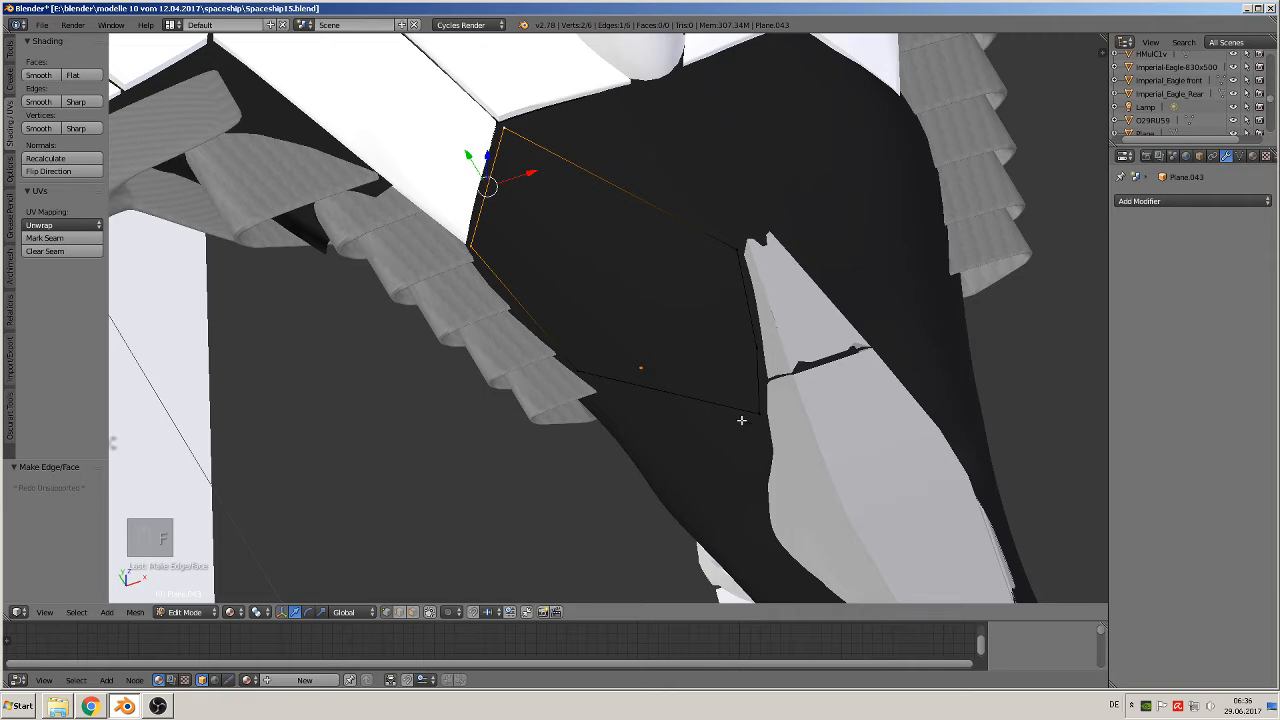
middle_drag(741, 420, 773, 398)
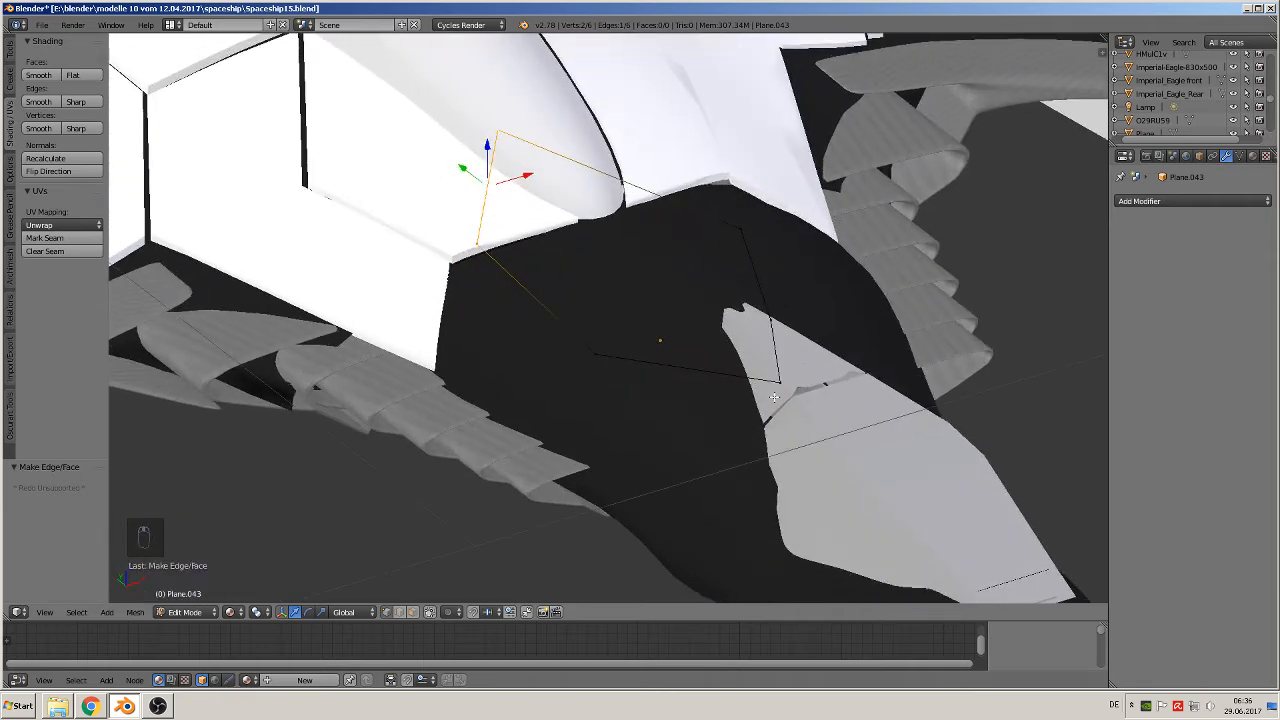
key(ctrl+z)
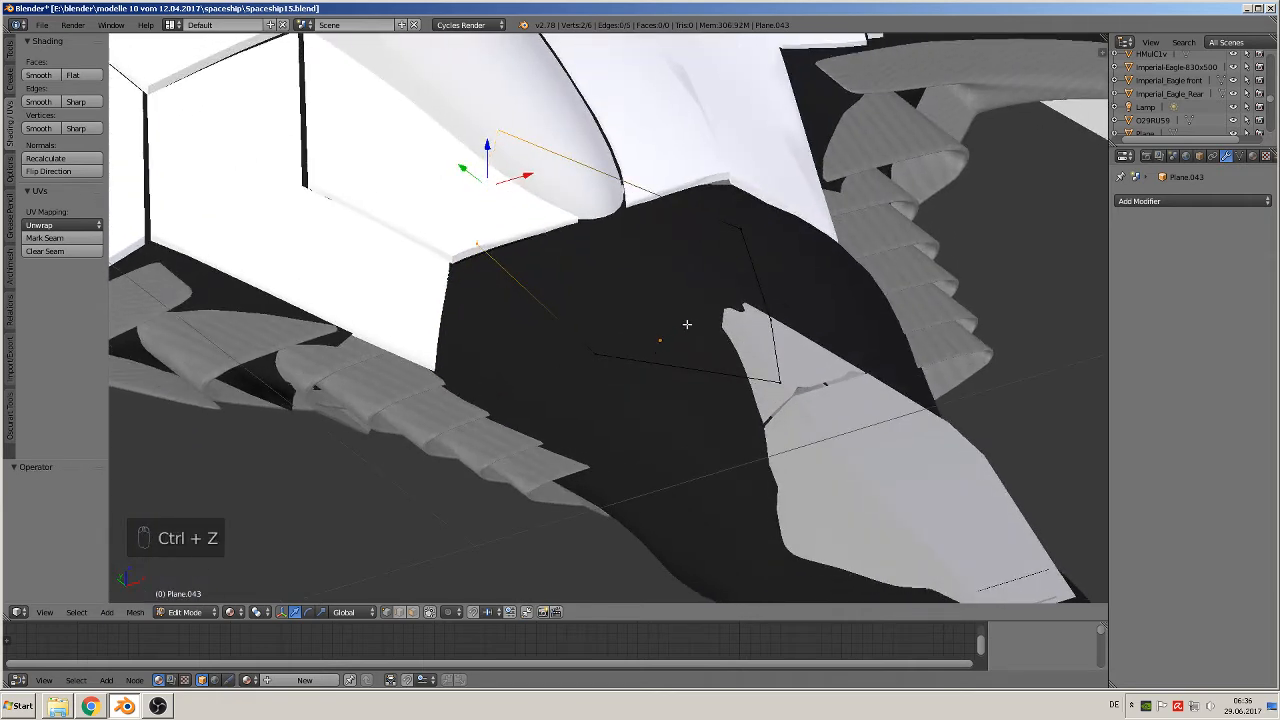
middle_drag(687, 324, 660, 371)
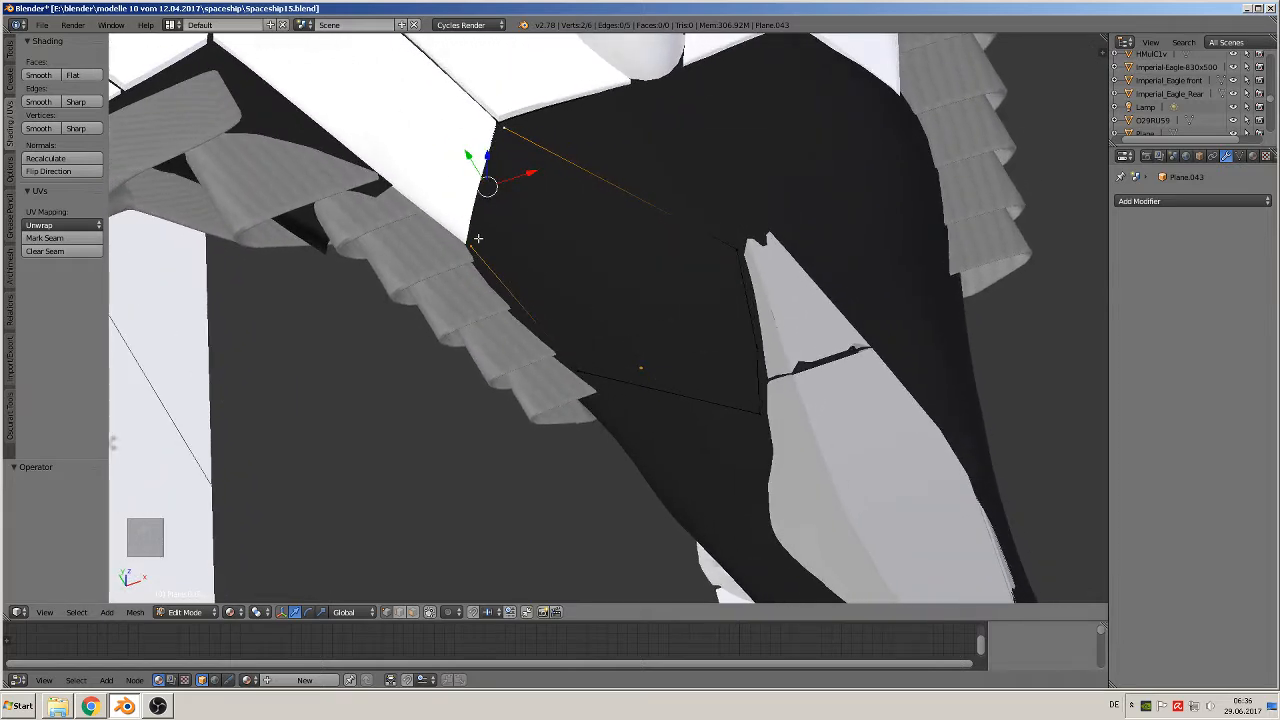
- Close the outline with an edge between its two end vertices along the white panel and return to Object Mode
shift+right_click(509, 130)
right_click(509, 130)
shift+right_click(468, 236)
key(f)
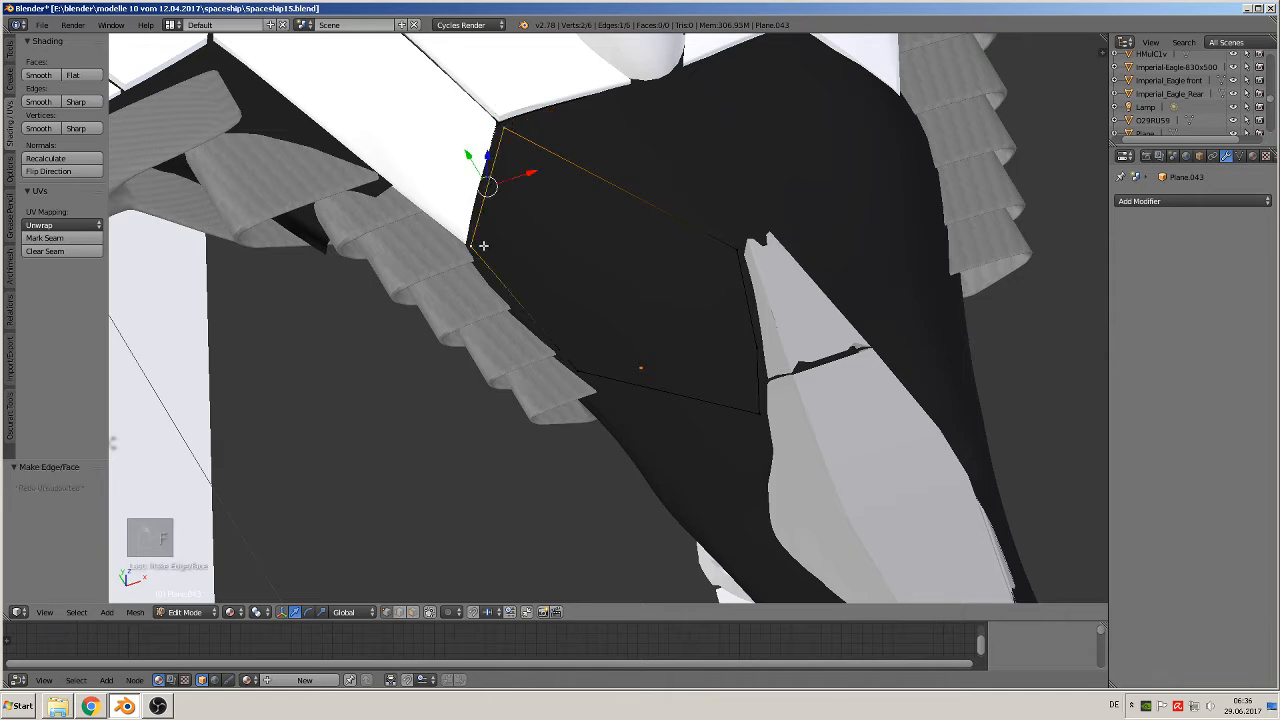
key(Tab)
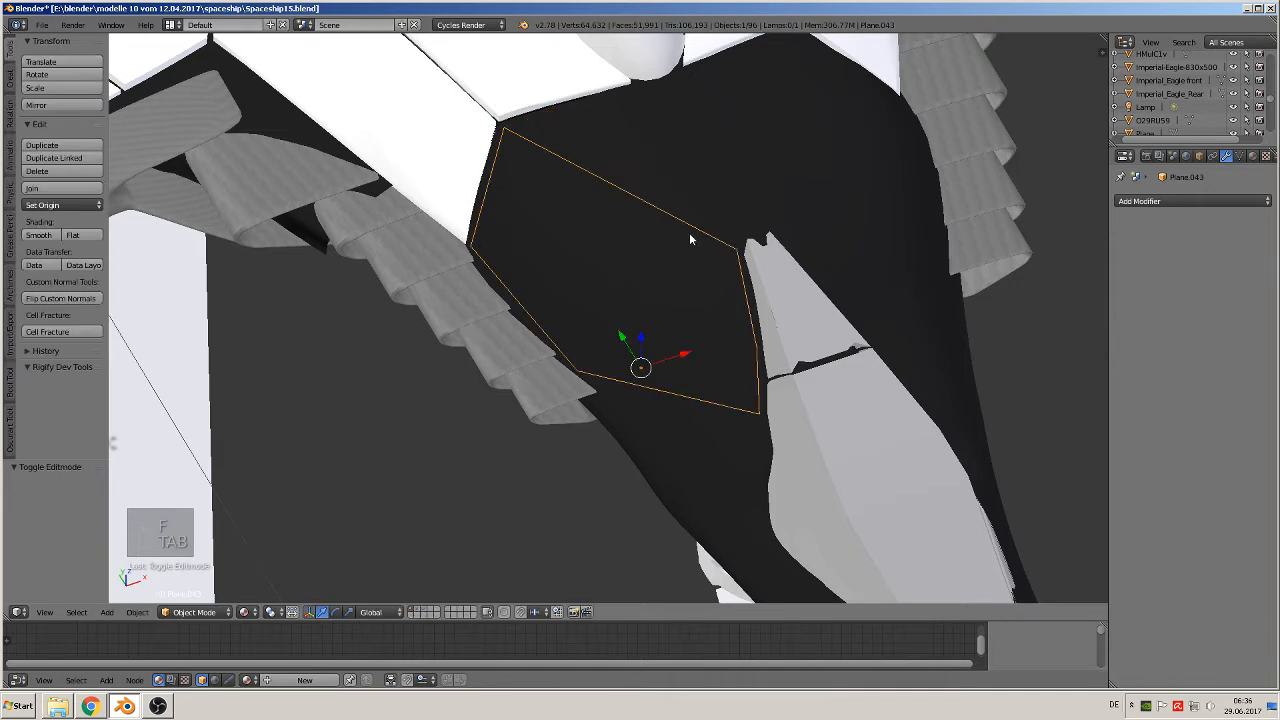
shift+right_click(687, 178)
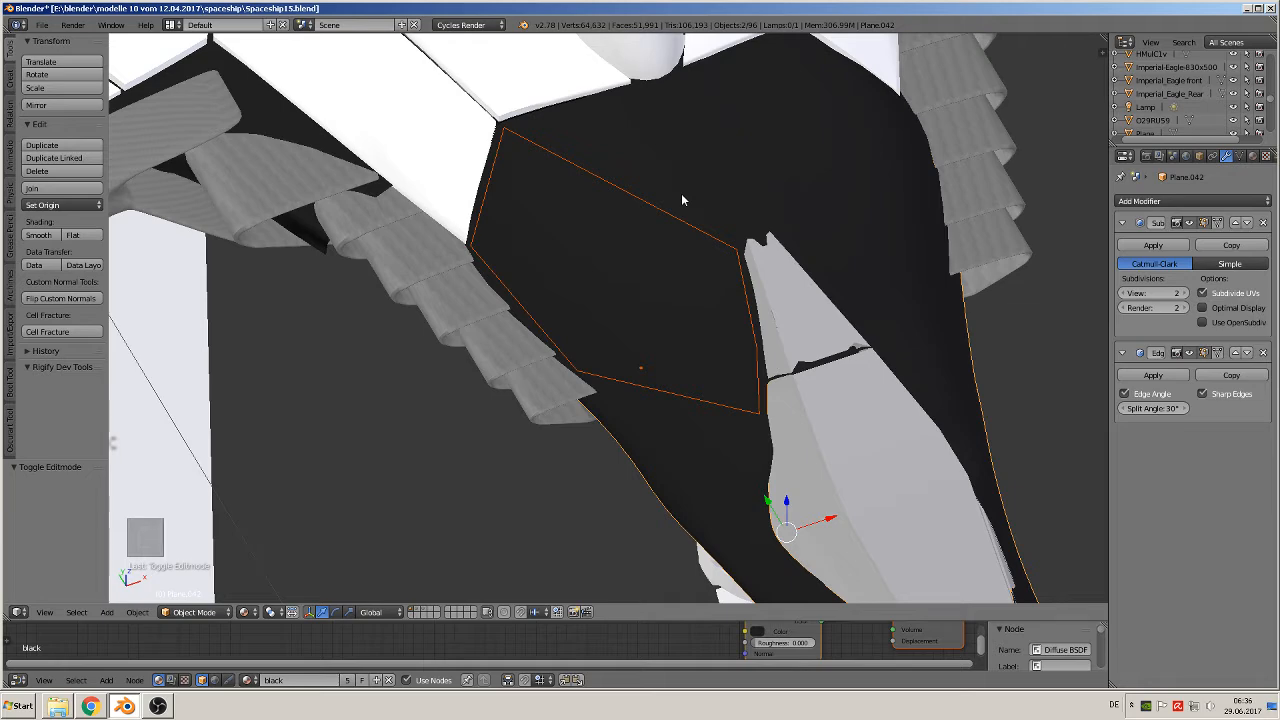
key(Tab)
key(a)
key(a)
key(a)
key(a)
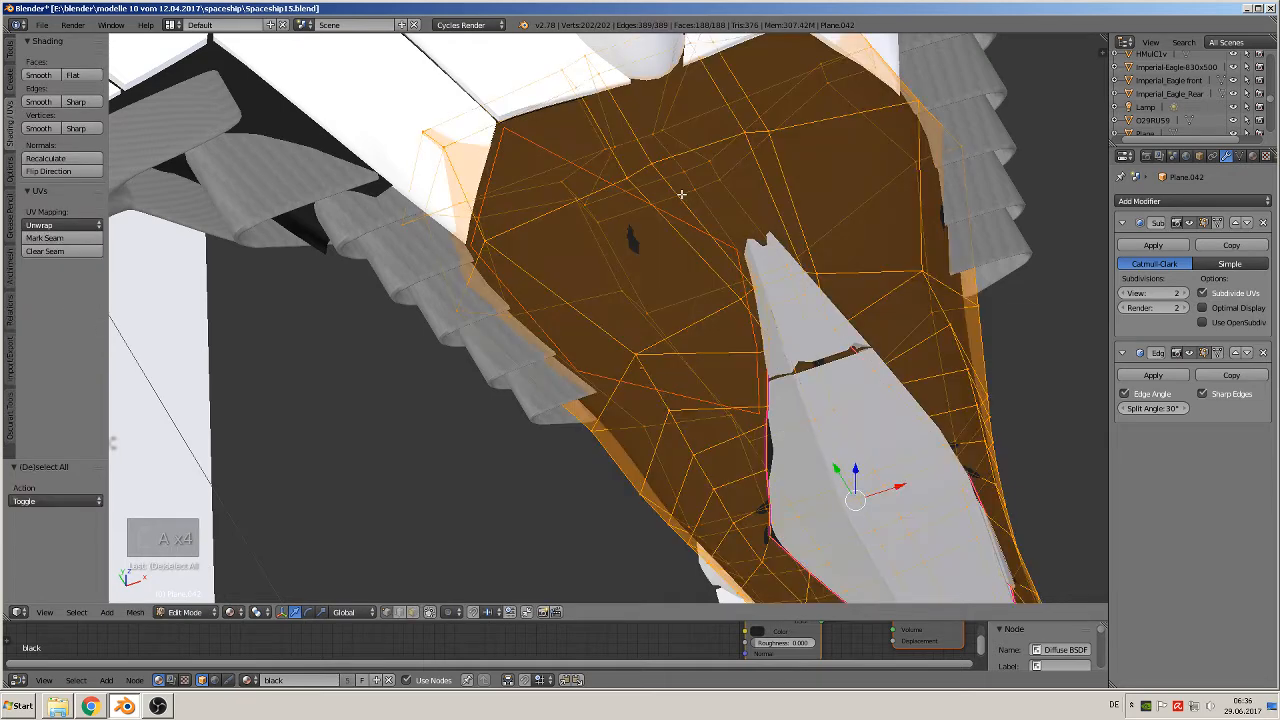
key(Tab)
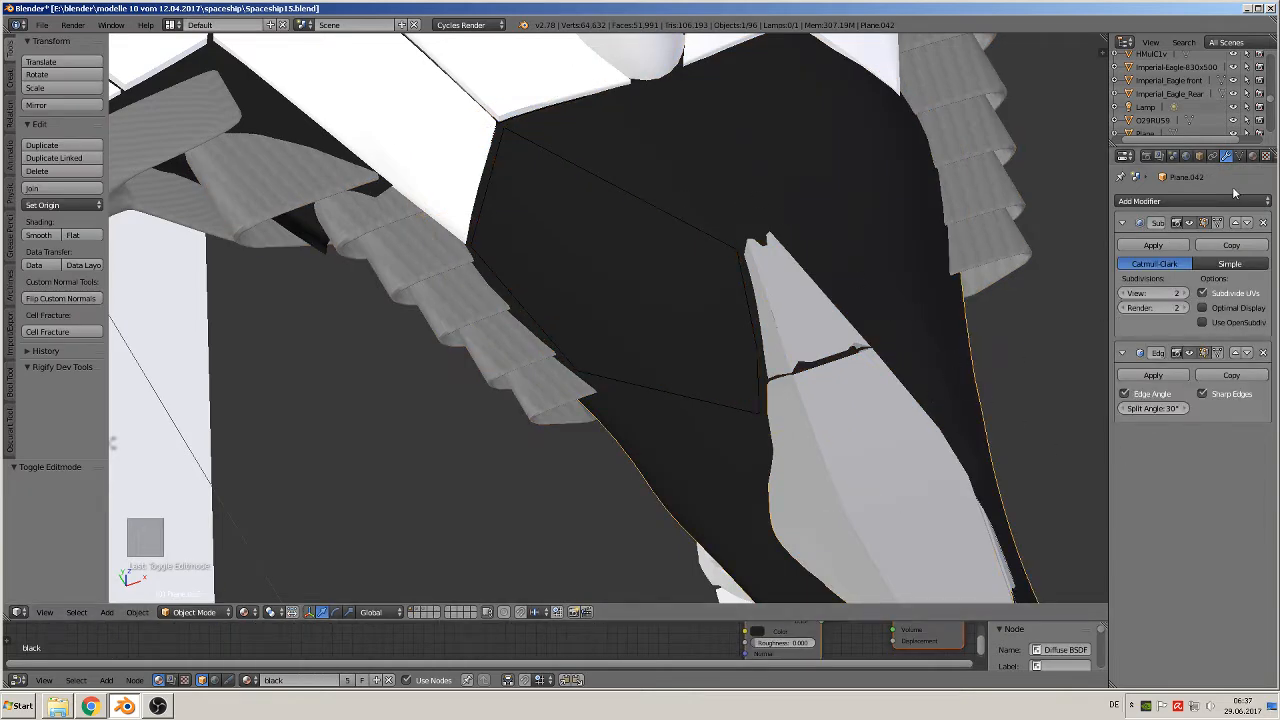
- Duplicate the black hull and move the copy about 0.695 along X, clear of the ship
scroll(796, 469, down, 6)
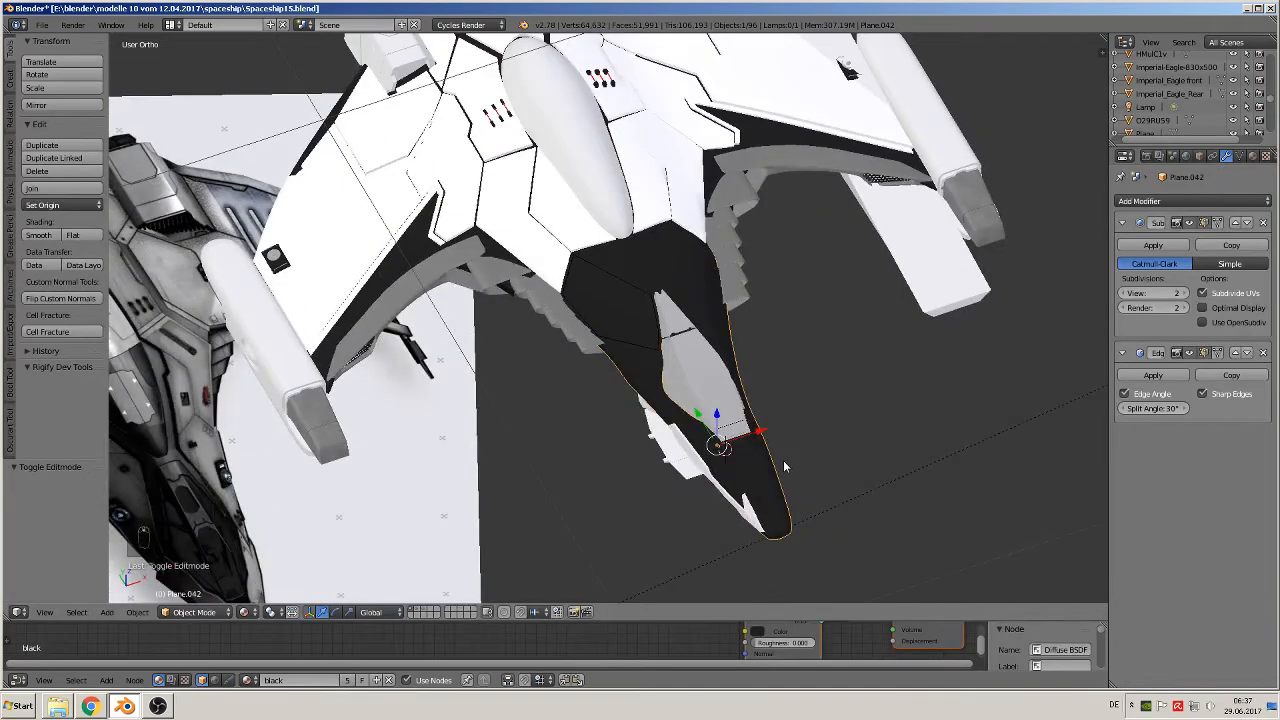
key(shift+d)
key(x)
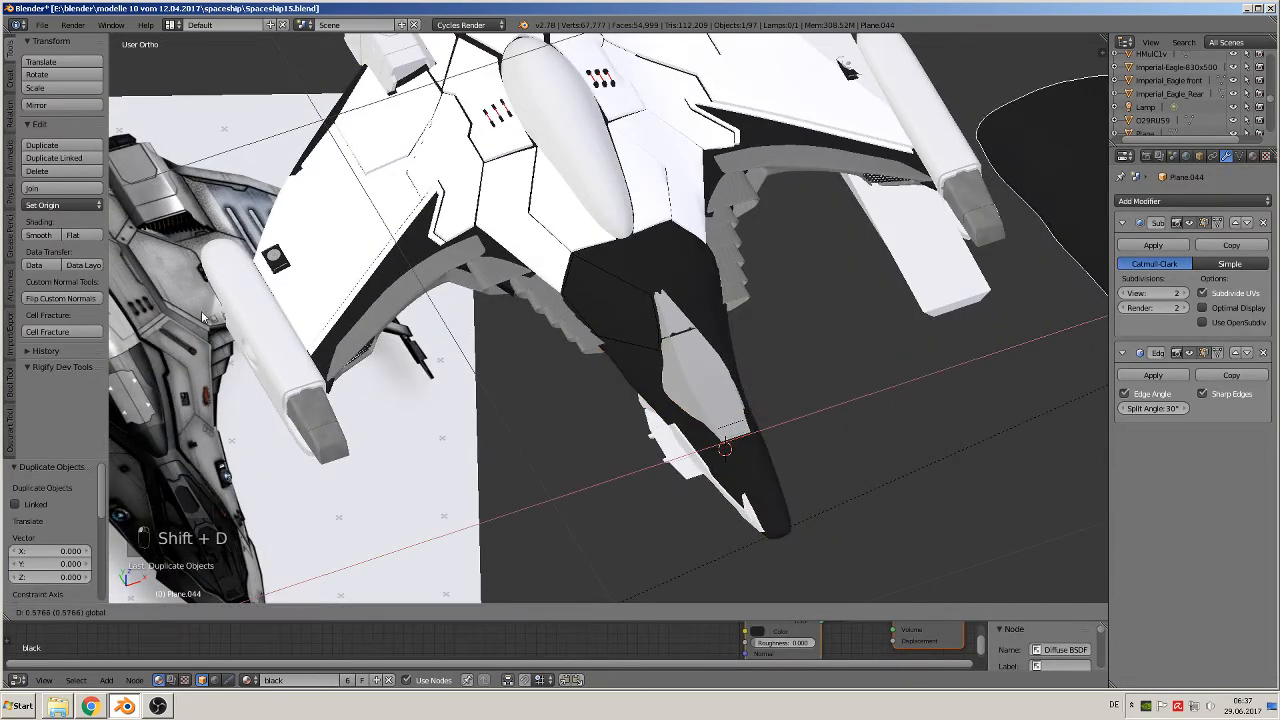
click(160, 260)
- Select the original black hull and apply its Subdivision Surface modifier
right_click(653, 257)
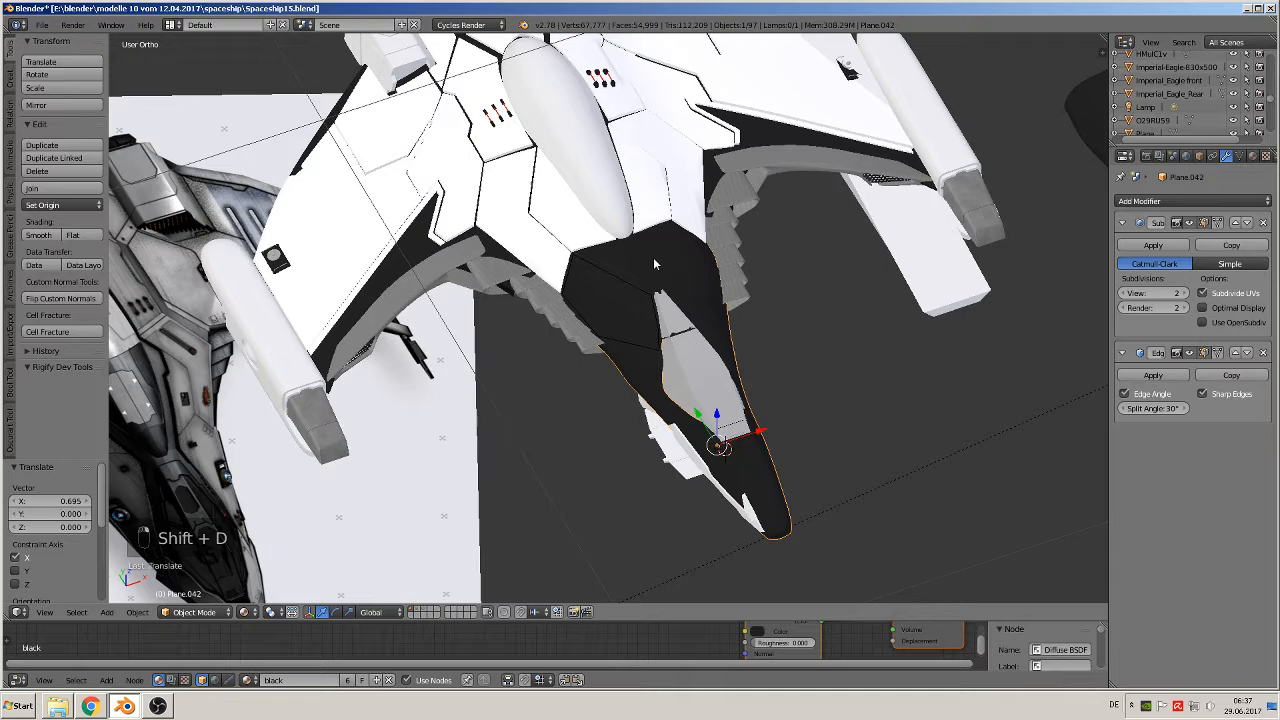
click(1153, 246)
scroll(810, 370, up, 3)
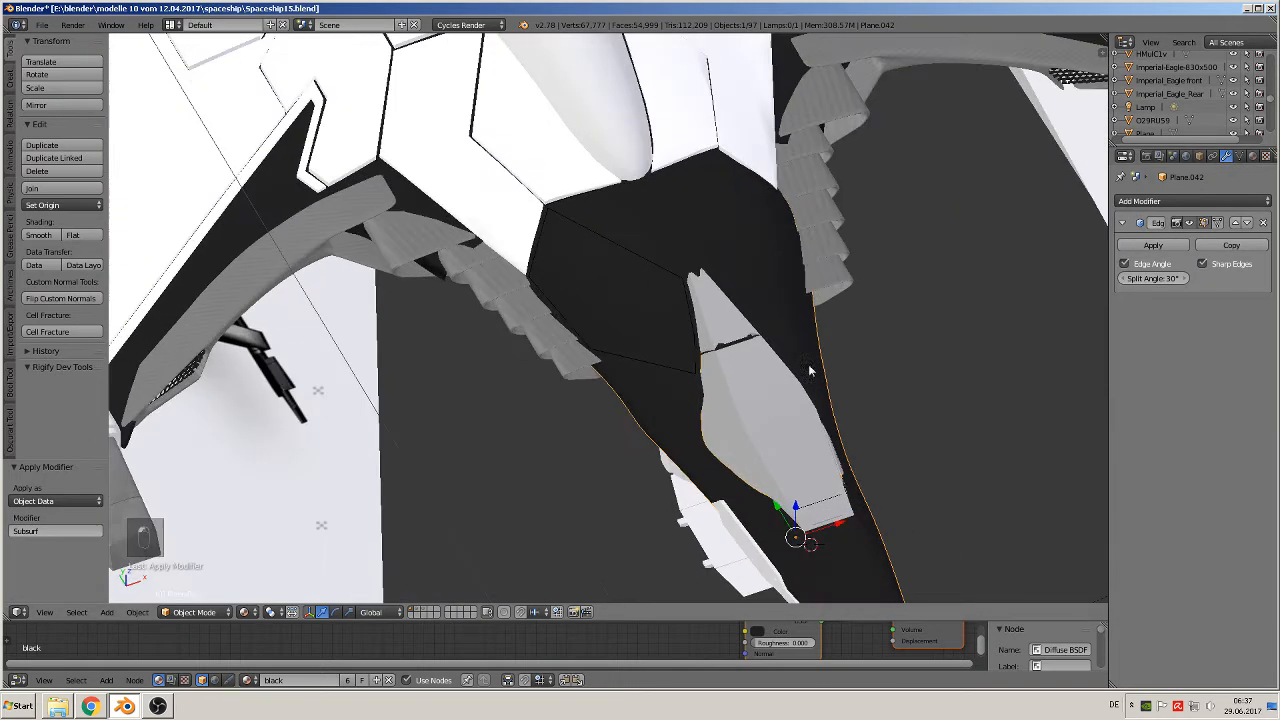
scroll(762, 376, up, 2)
key(Tab)
key(Tab)
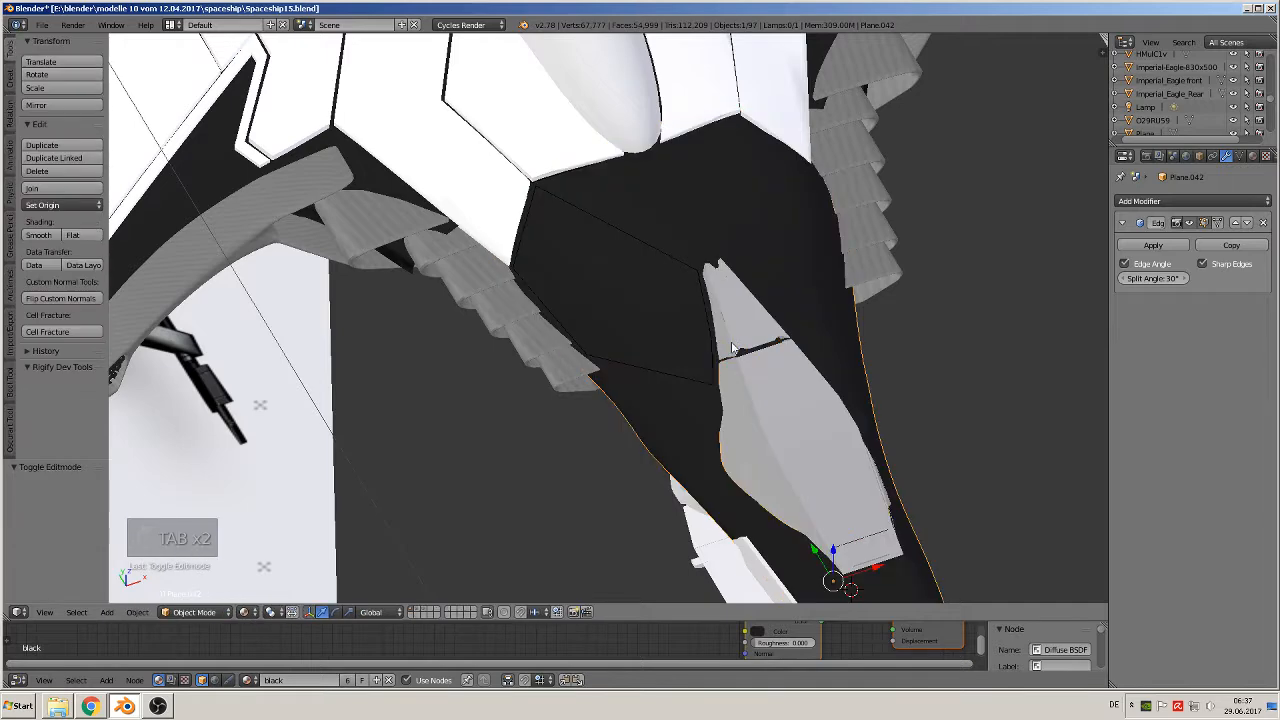
- Select the panel outline together with the hull and knife-project the outline onto the hull's mesh in Edit Mode
scroll(727, 350, up, 2)
right_click(706, 206)
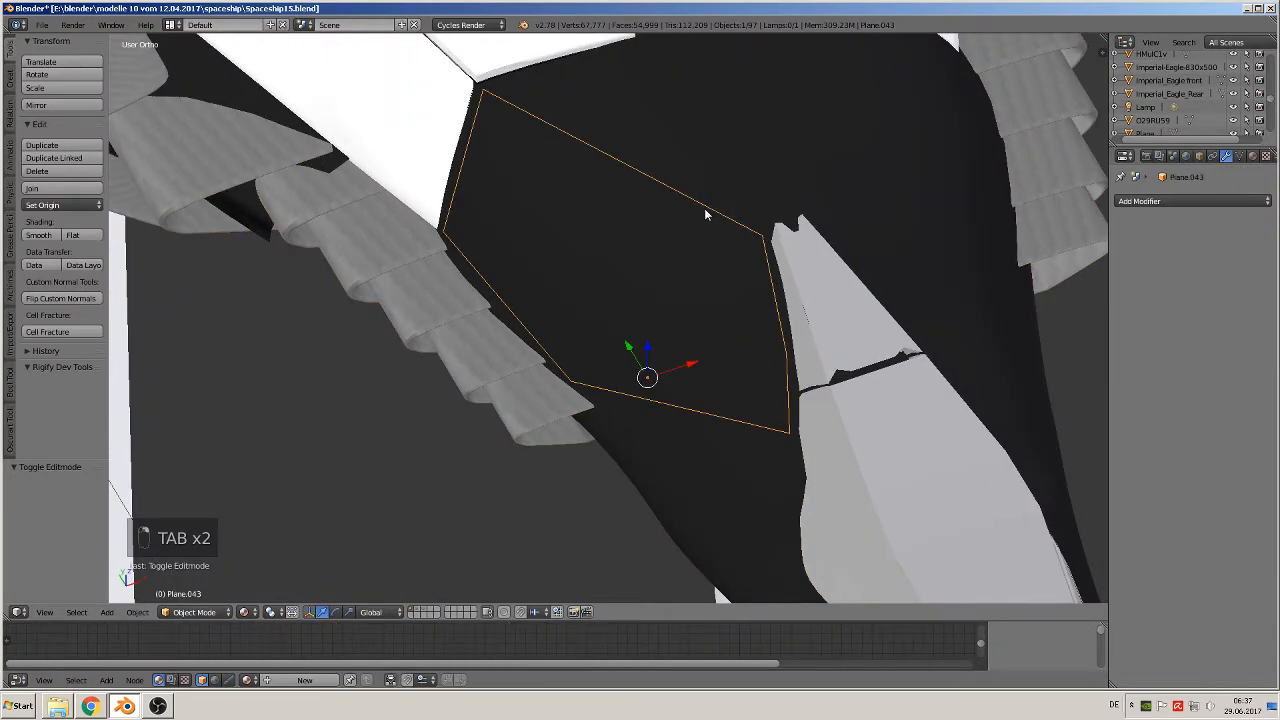
shift+right_click(681, 126)
key(Tab)
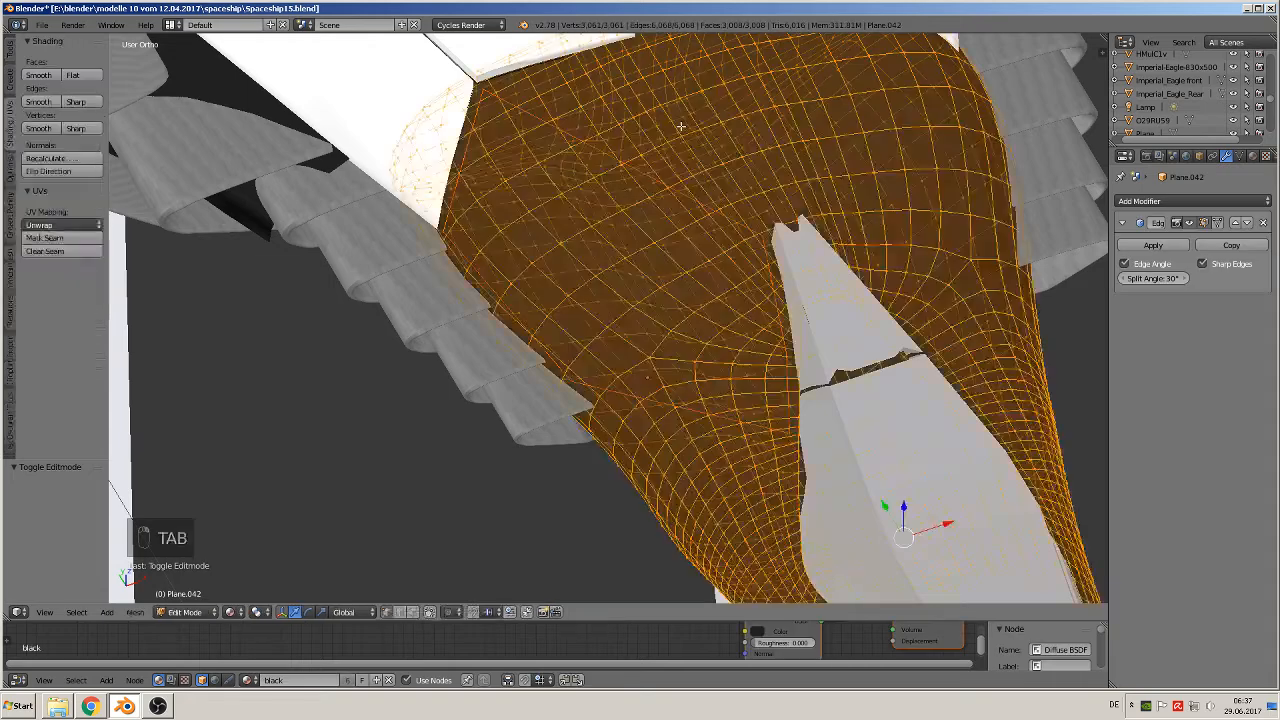
key(a)
key(a)
key(a)
key(a)
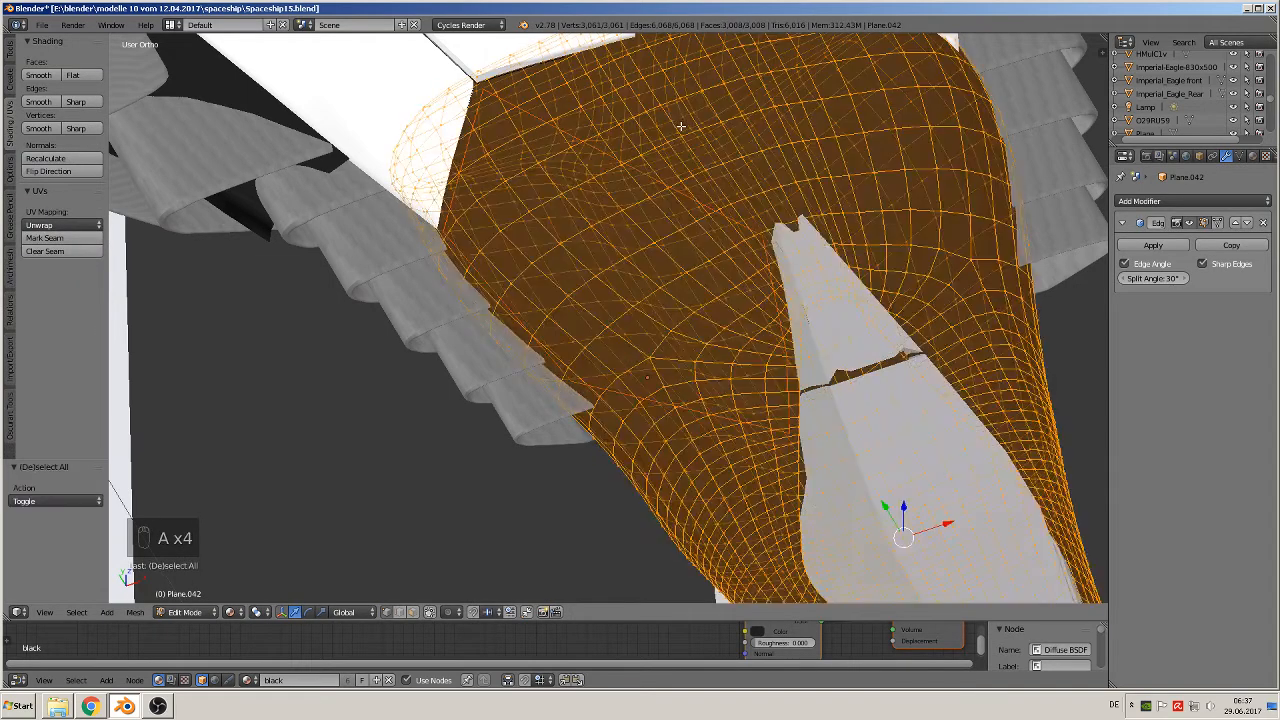
click(10, 52)
scroll(60, 250, down, 5)
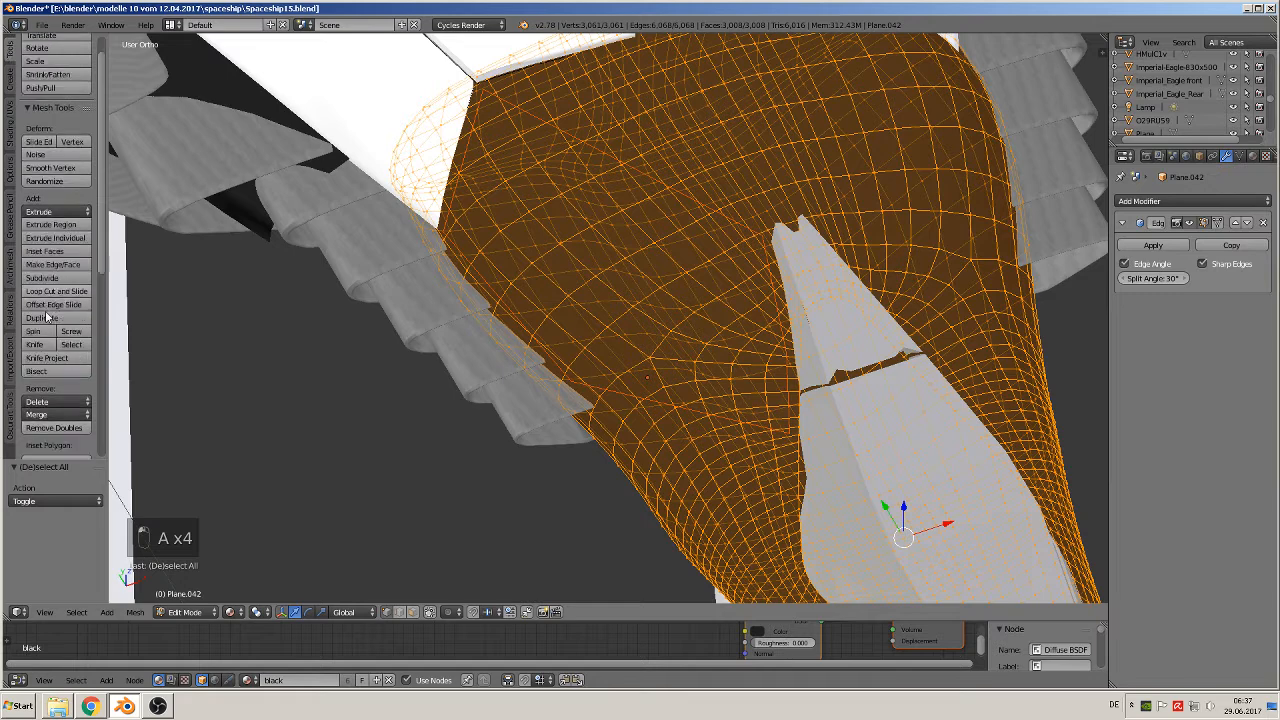
click(60, 252)
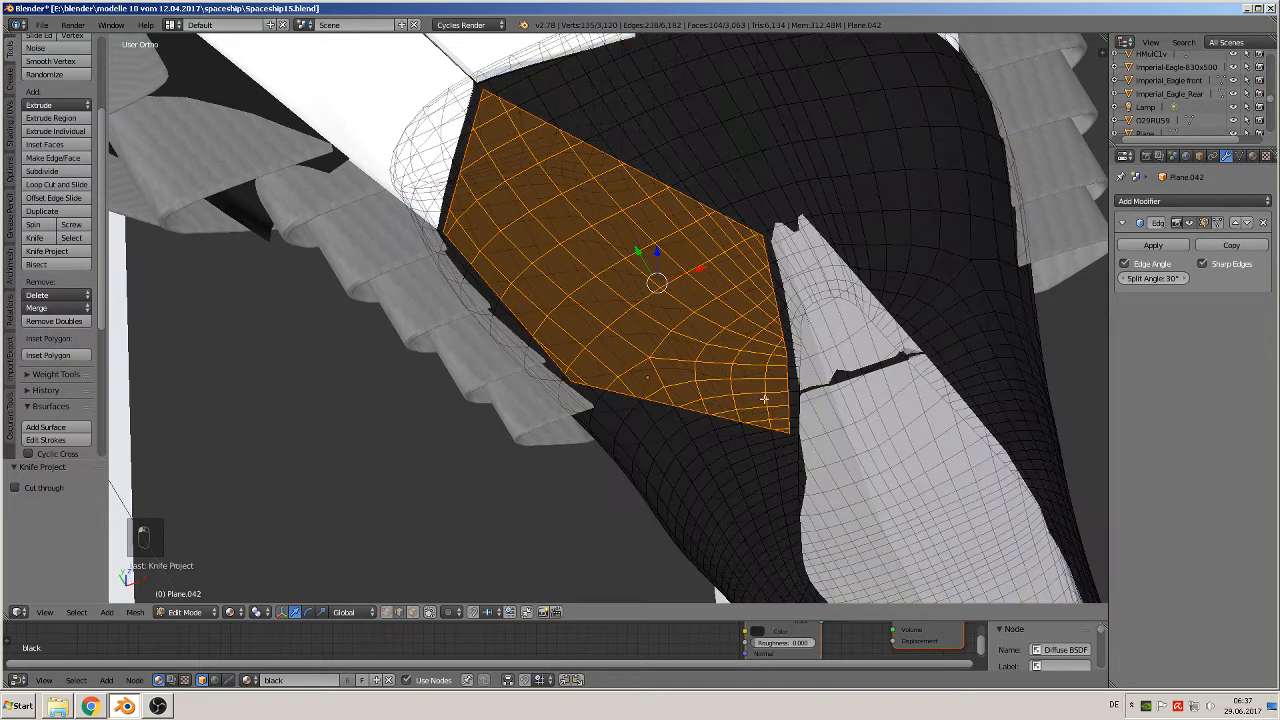
- Limit selection to visible geometry, separate the projected panel faces into their own object and return to Object Mode
scroll(801, 376, up, 1)
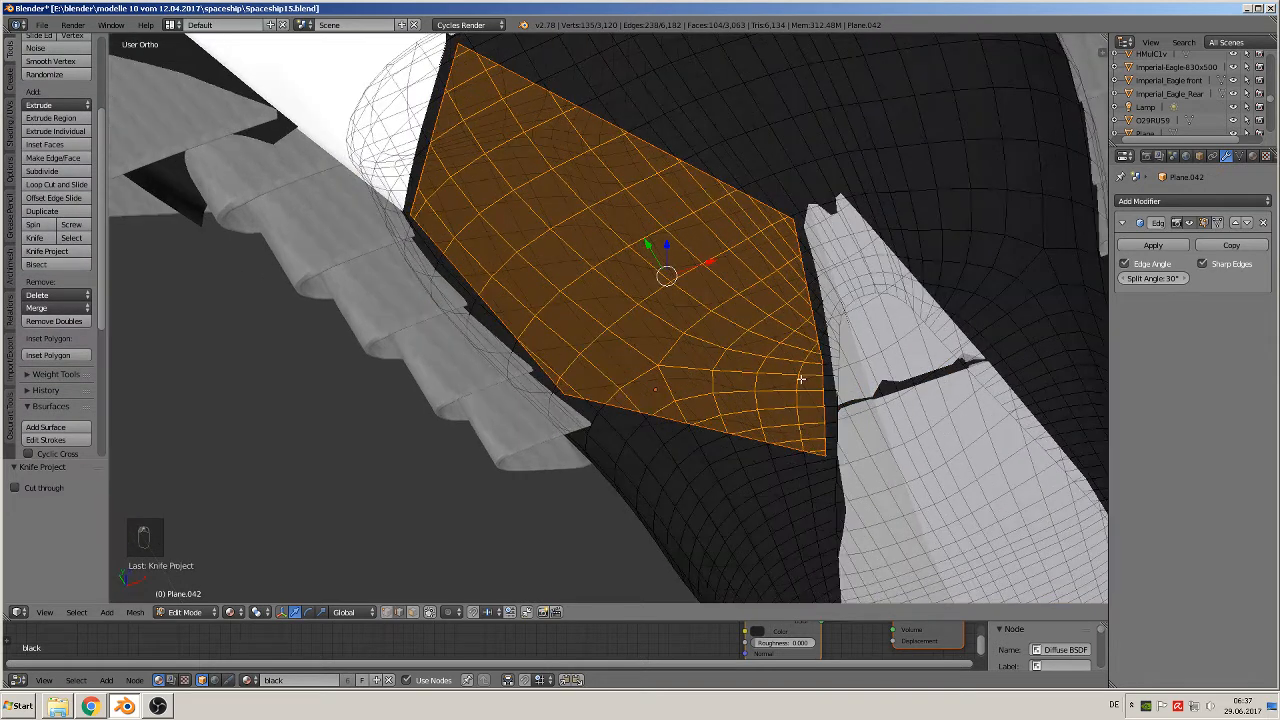
click(429, 613)
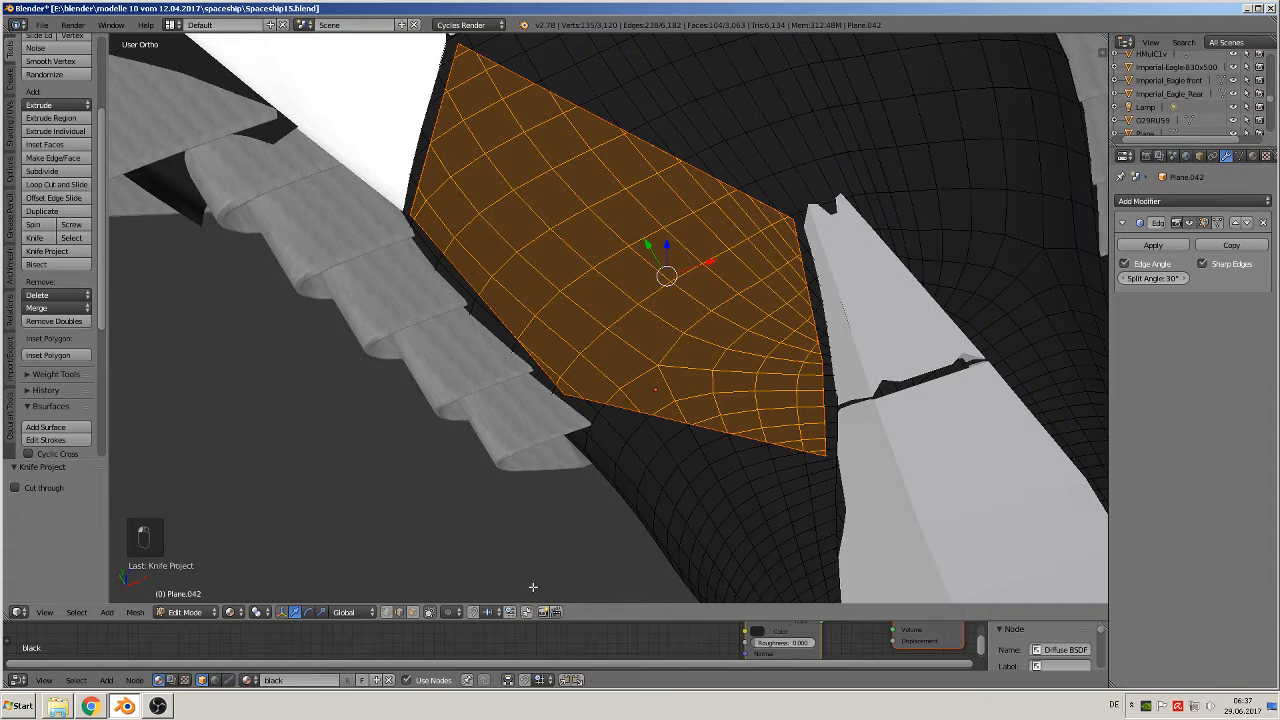
middle_drag(684, 489, 651, 452)
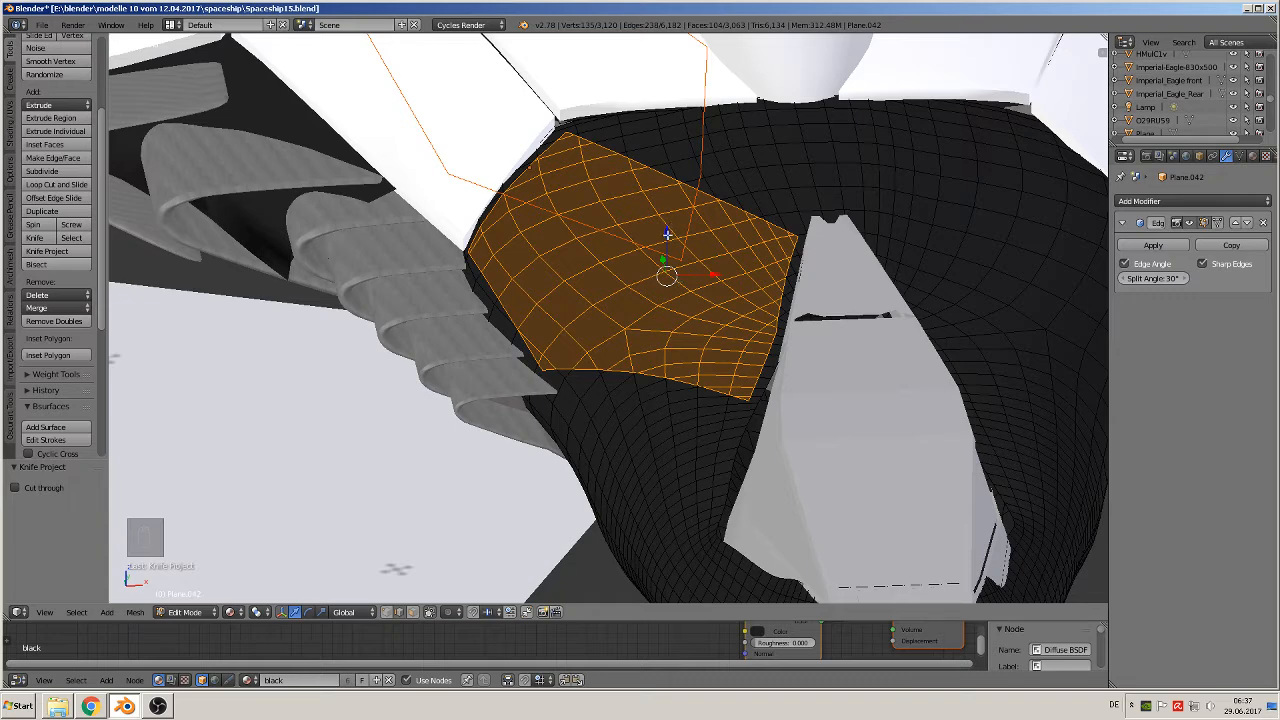
key(x)
click(667, 234)
key(Tab)
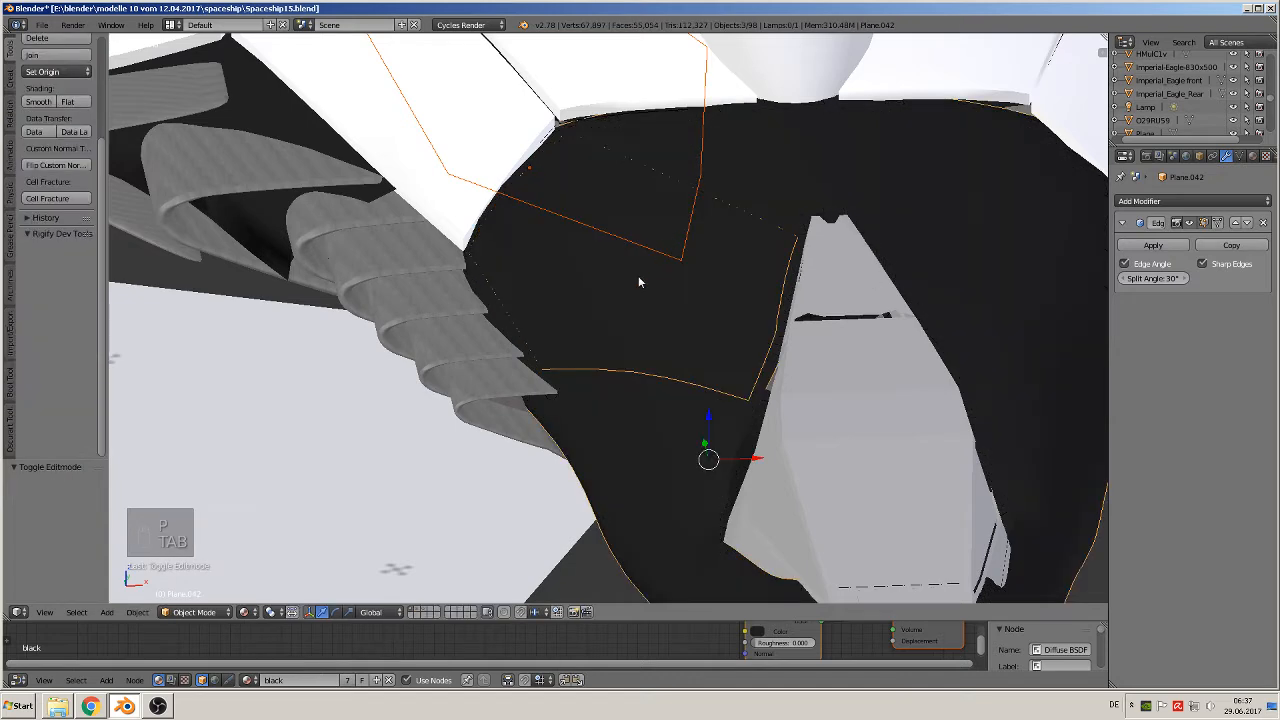
- Set the separated panel's origin to its geometry and raise the panel about 0.002 along Z
right_click(639, 280)
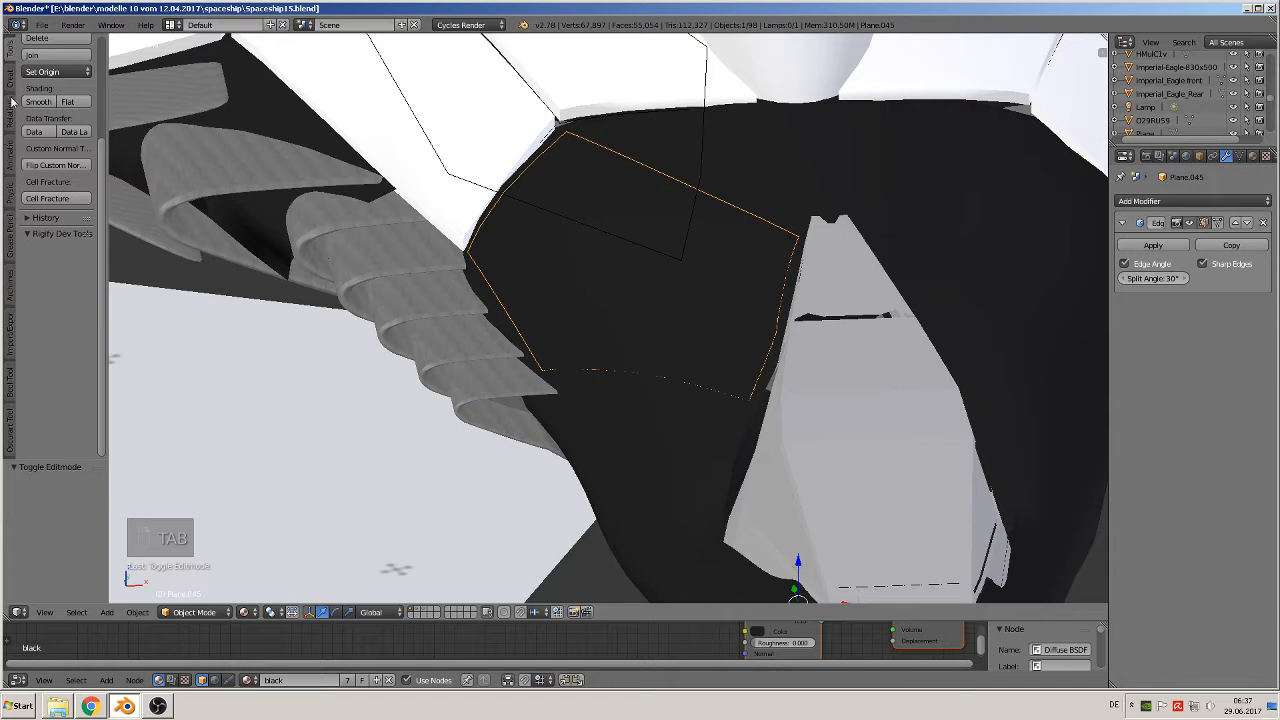
click(56, 72)
click(62, 103)
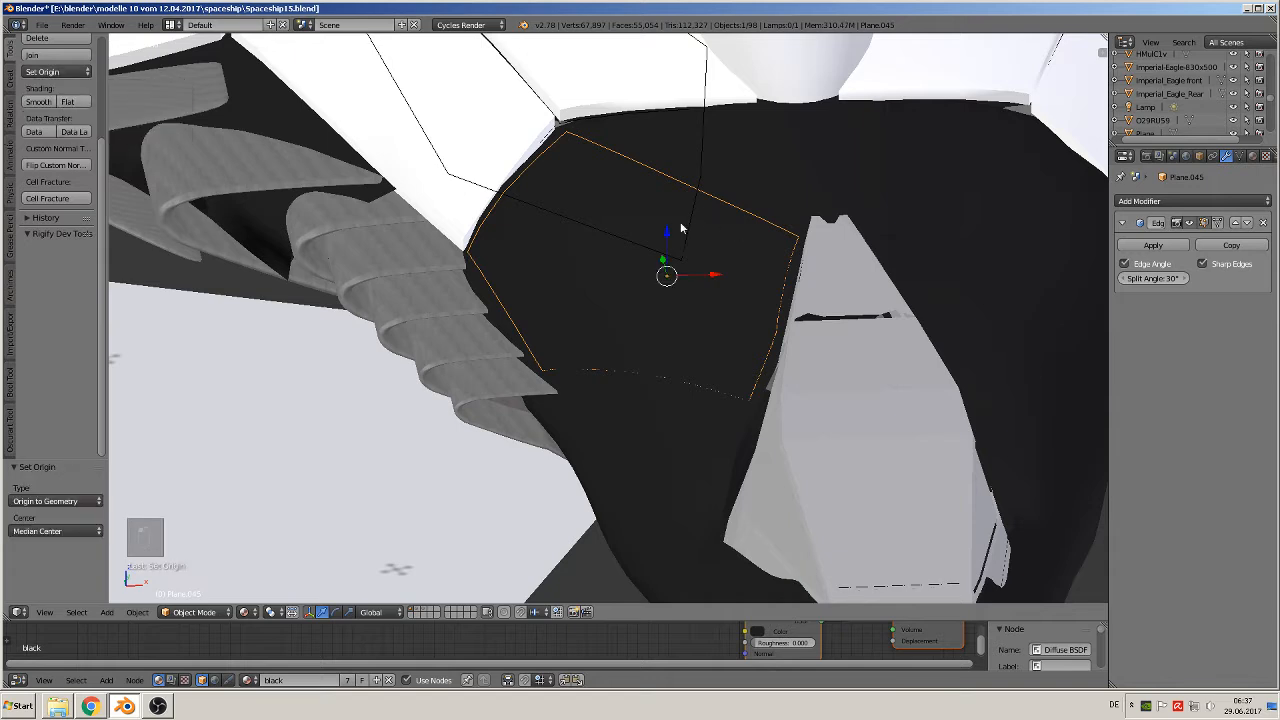
key(g)
key(z)
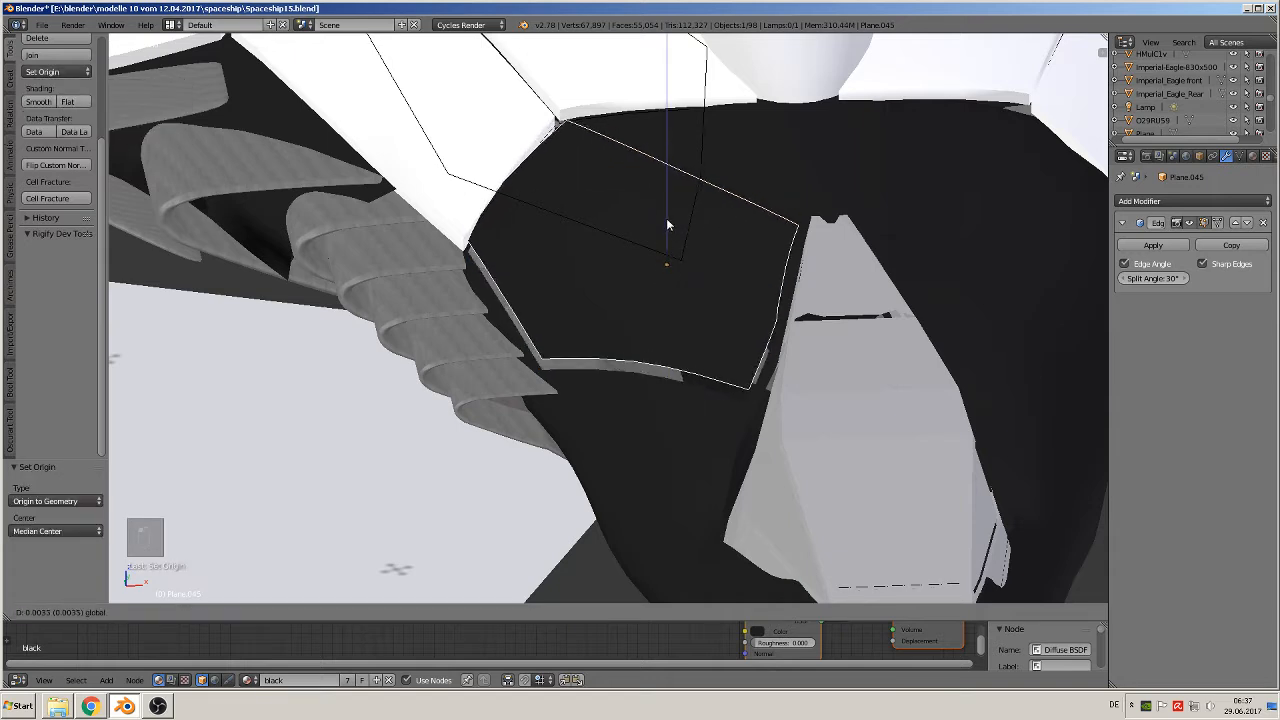
click(667, 230)
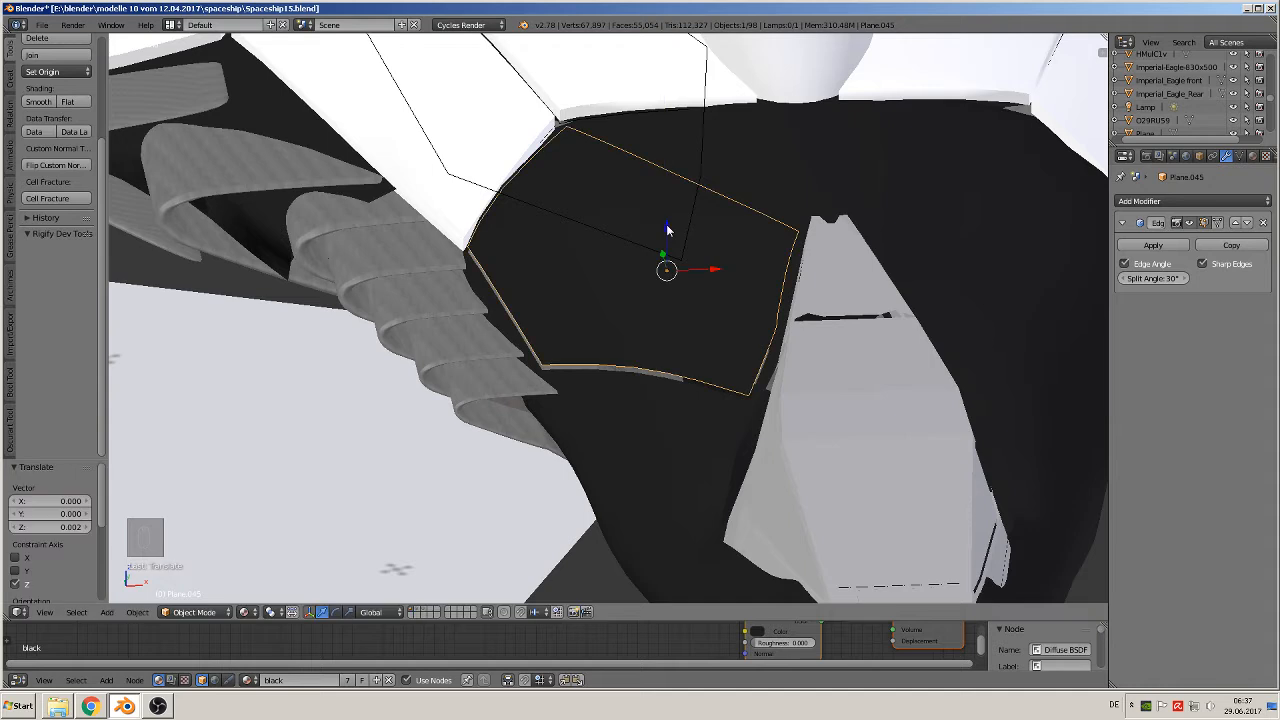
- Extrude all of the panel's faces about 0.002 downward along Z to give it thickness, and return to Object Mode
key(Tab)
key(e)
key(e)
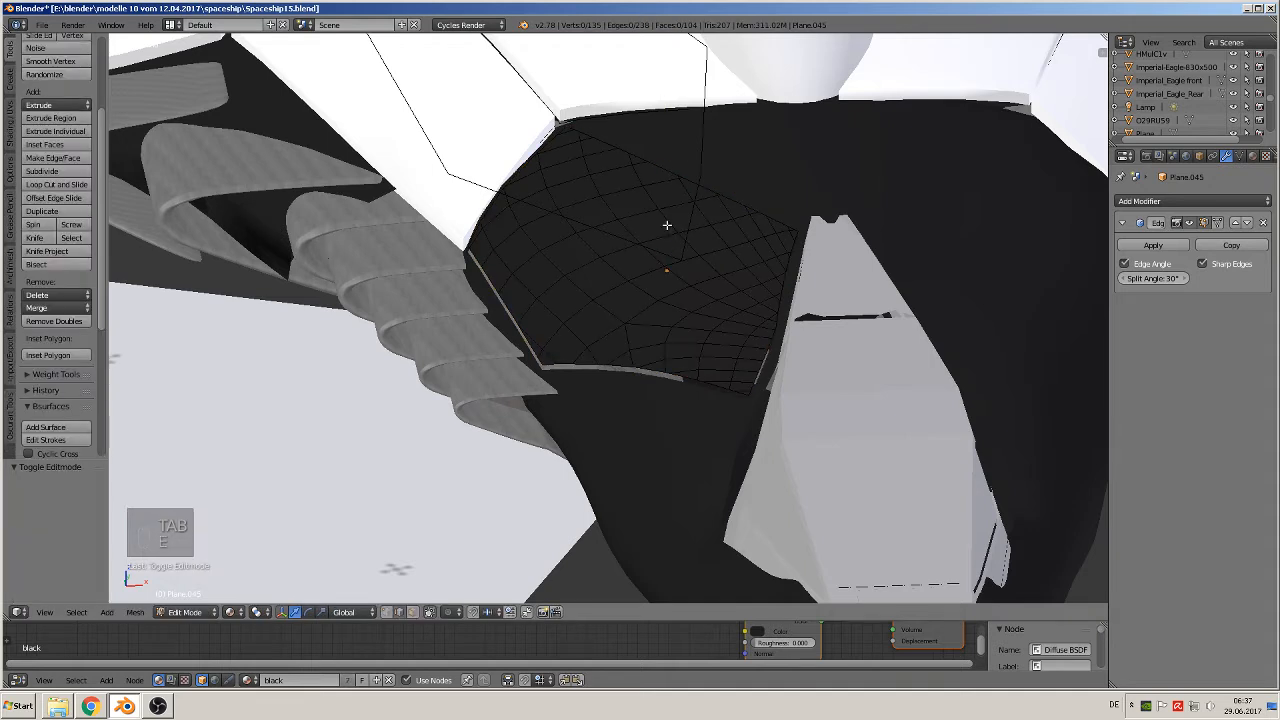
key(a)
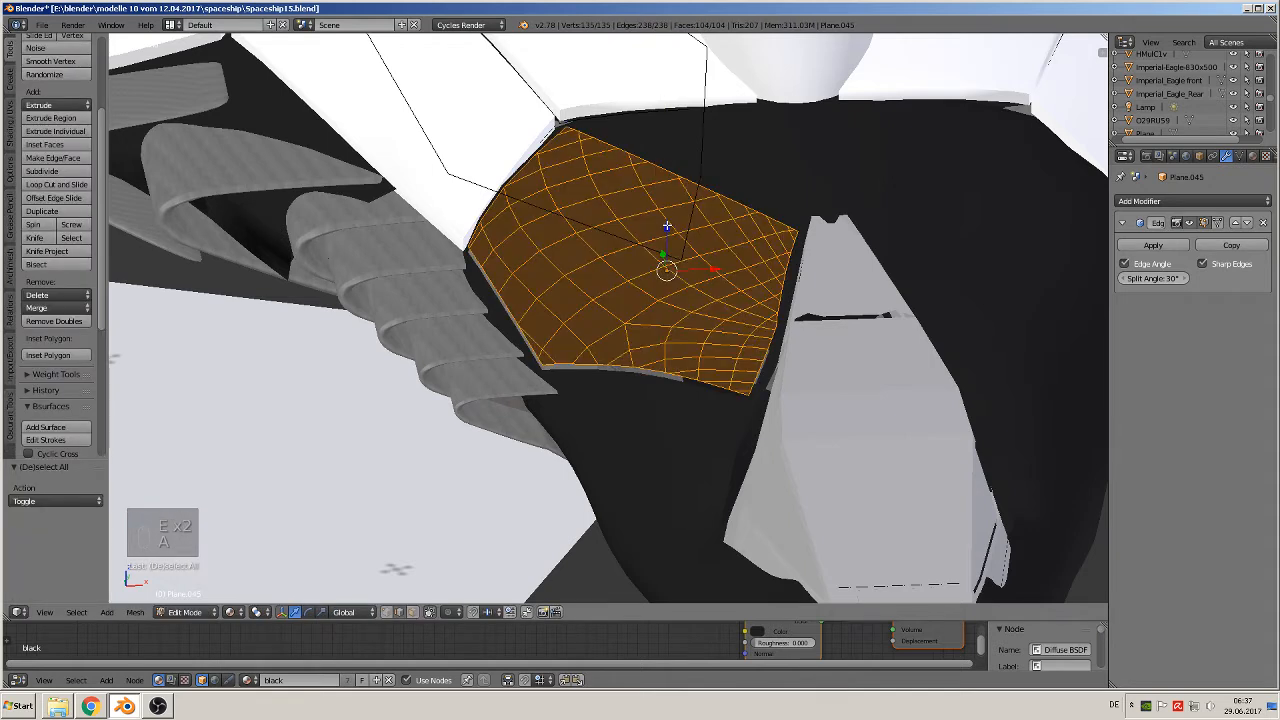
key(e)
click(666, 228)
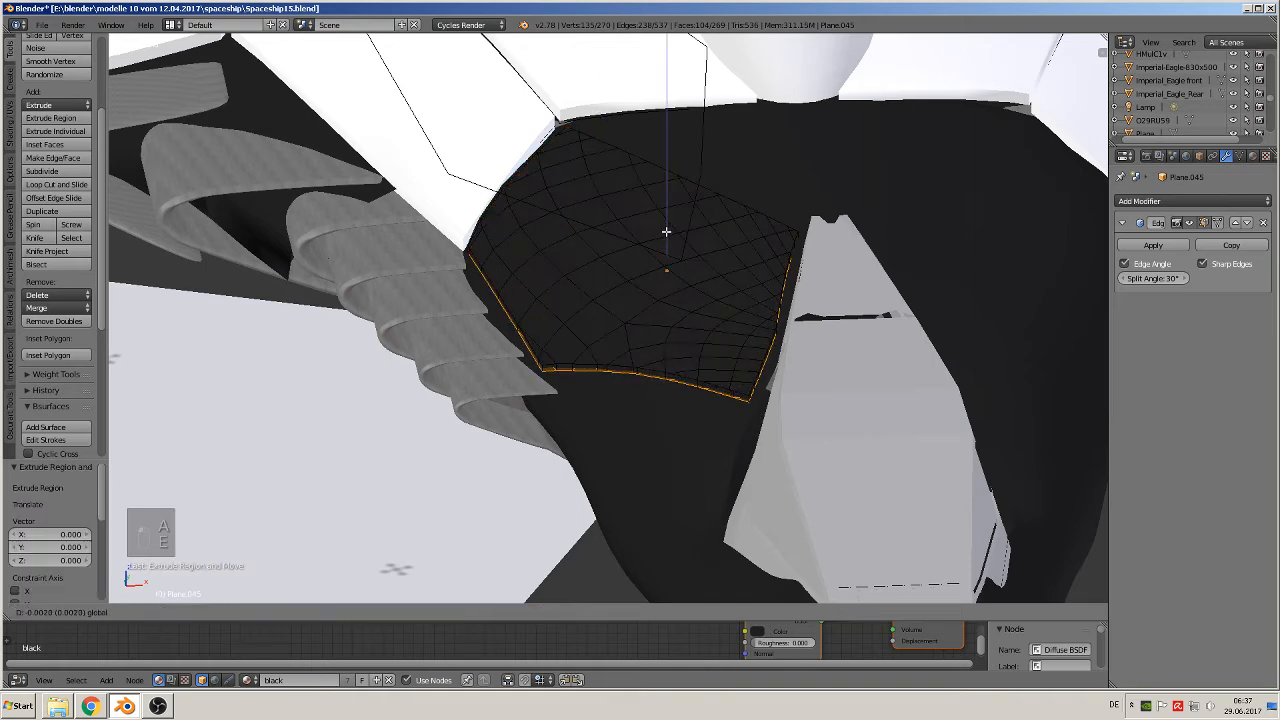
key(Tab)
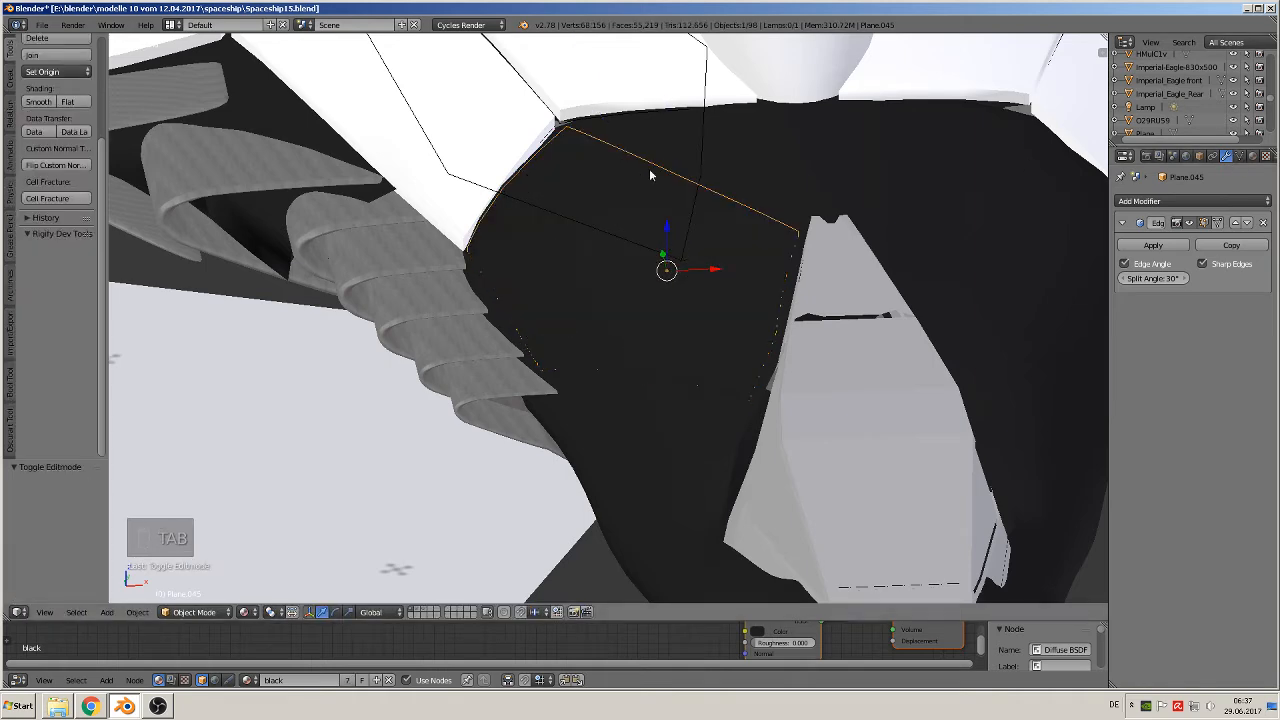
- Remove the glas and black materials from the new panel and assign the existing ship plates material
right_click(520, 120)
click(1252, 156)
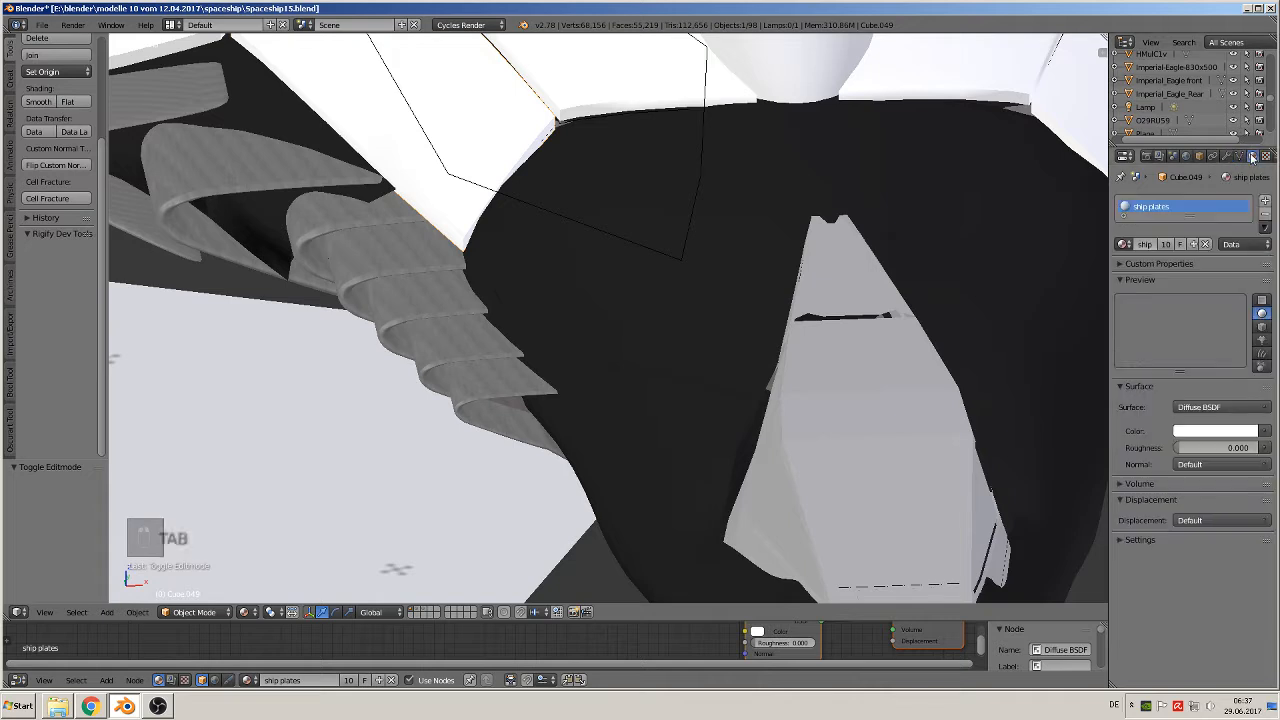
right_click(669, 301)
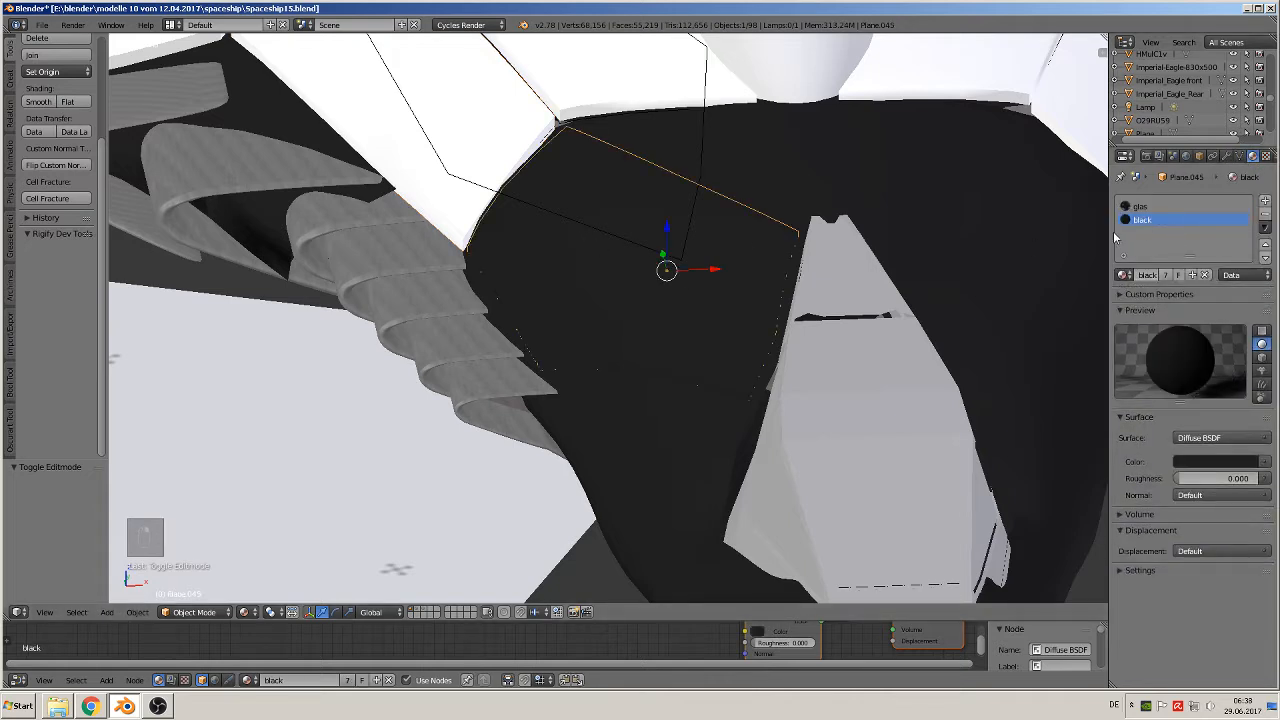
click(1264, 213)
click(1264, 213)
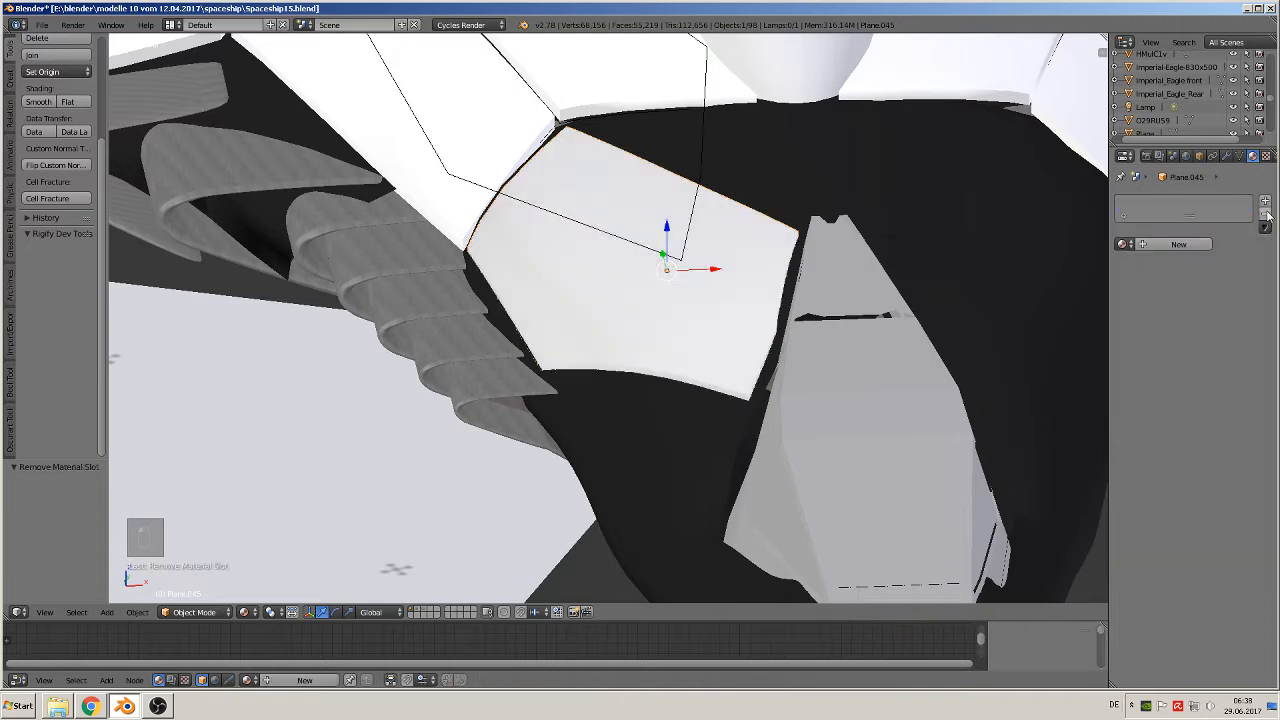
click(1123, 244)
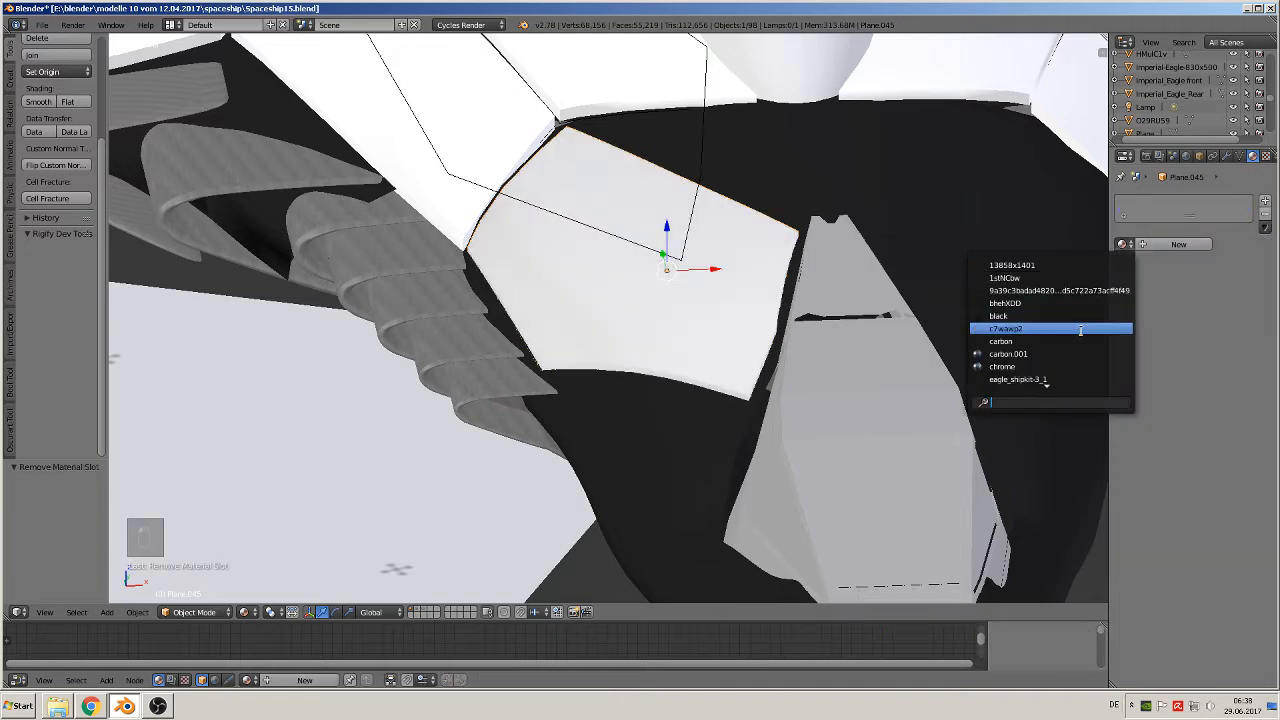
text(sh)
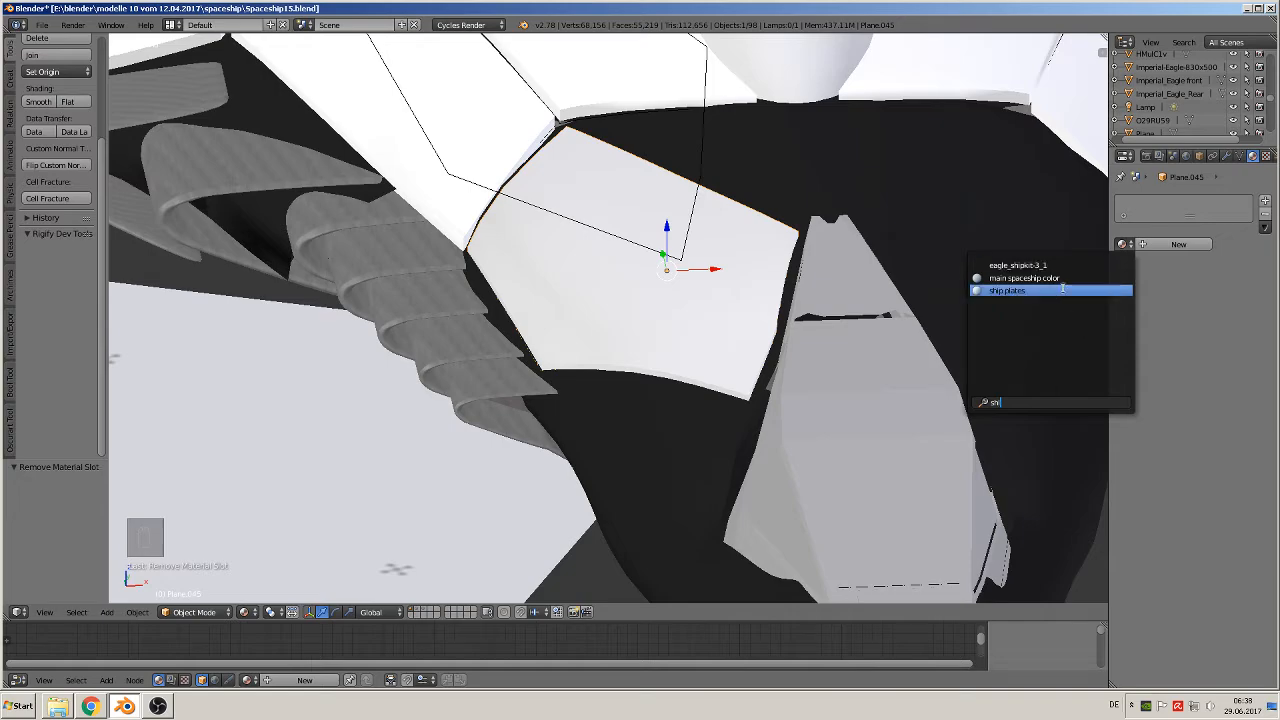
click(1062, 289)
key(Tab)
key(Tab)
- Apply the new panel's rotation and scale
middle_drag(810, 352, 826, 294)
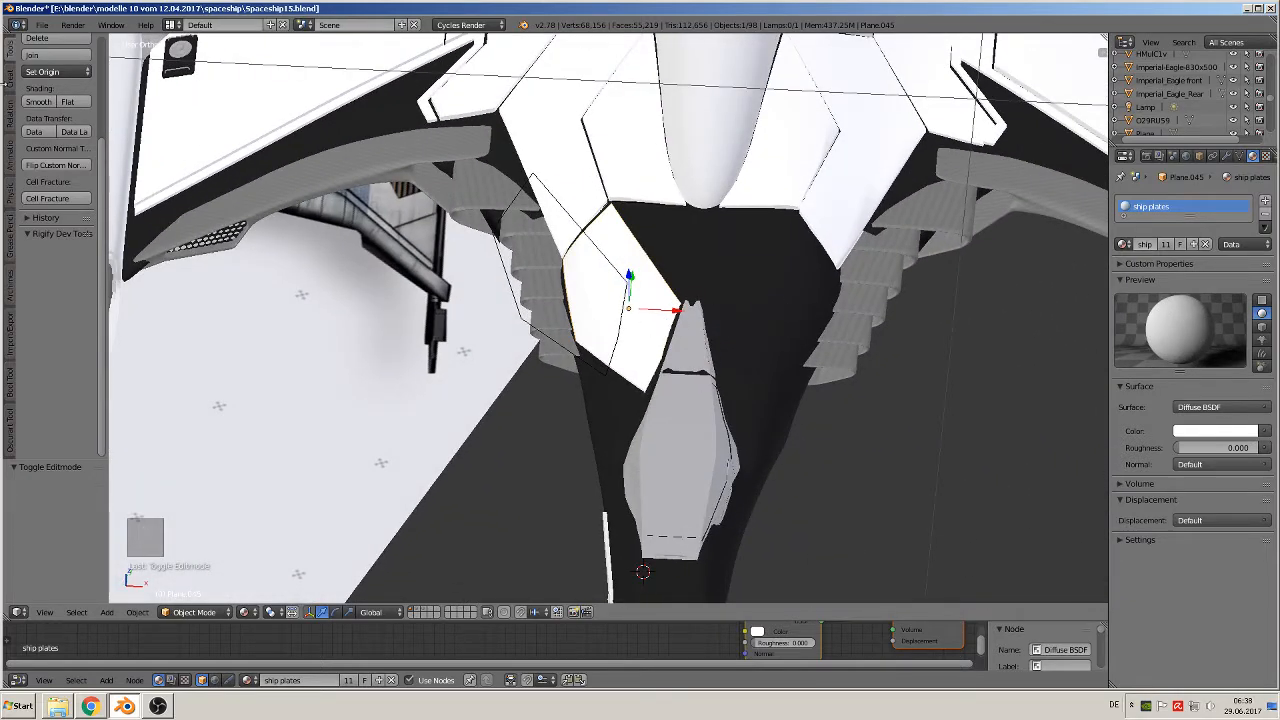
click(137, 612)
mouse_move(160, 511)
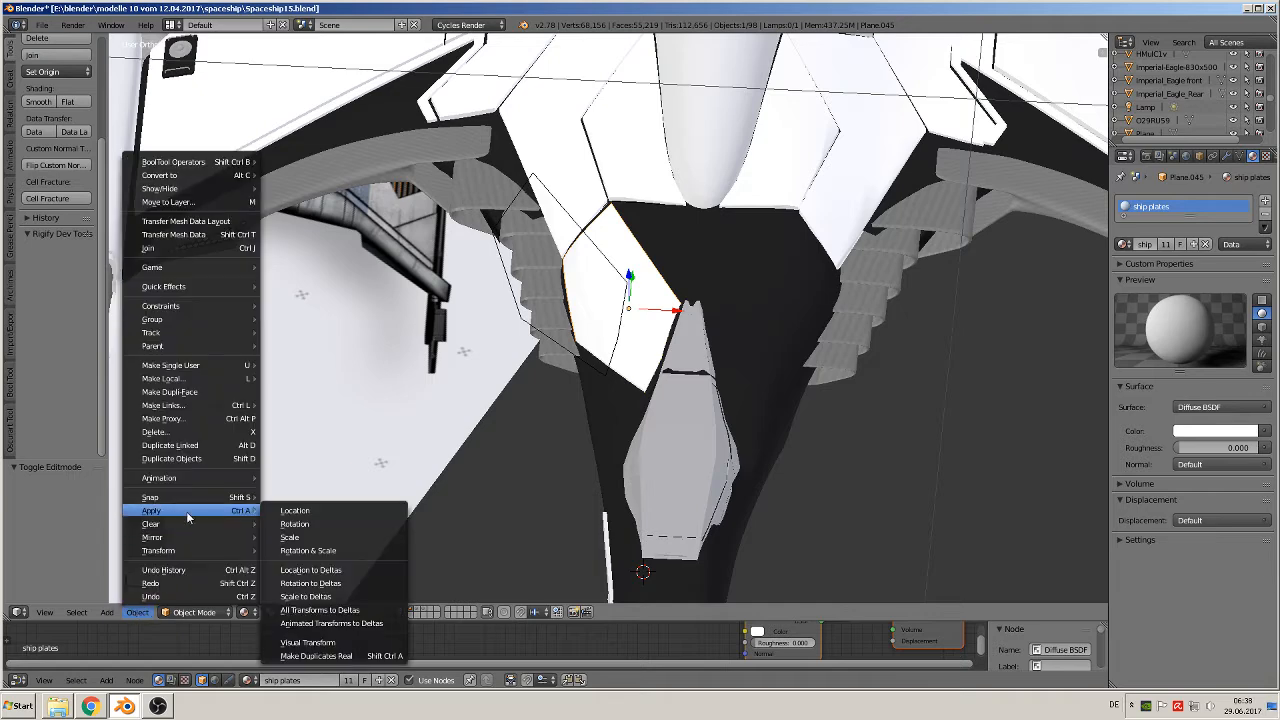
click(334, 553)
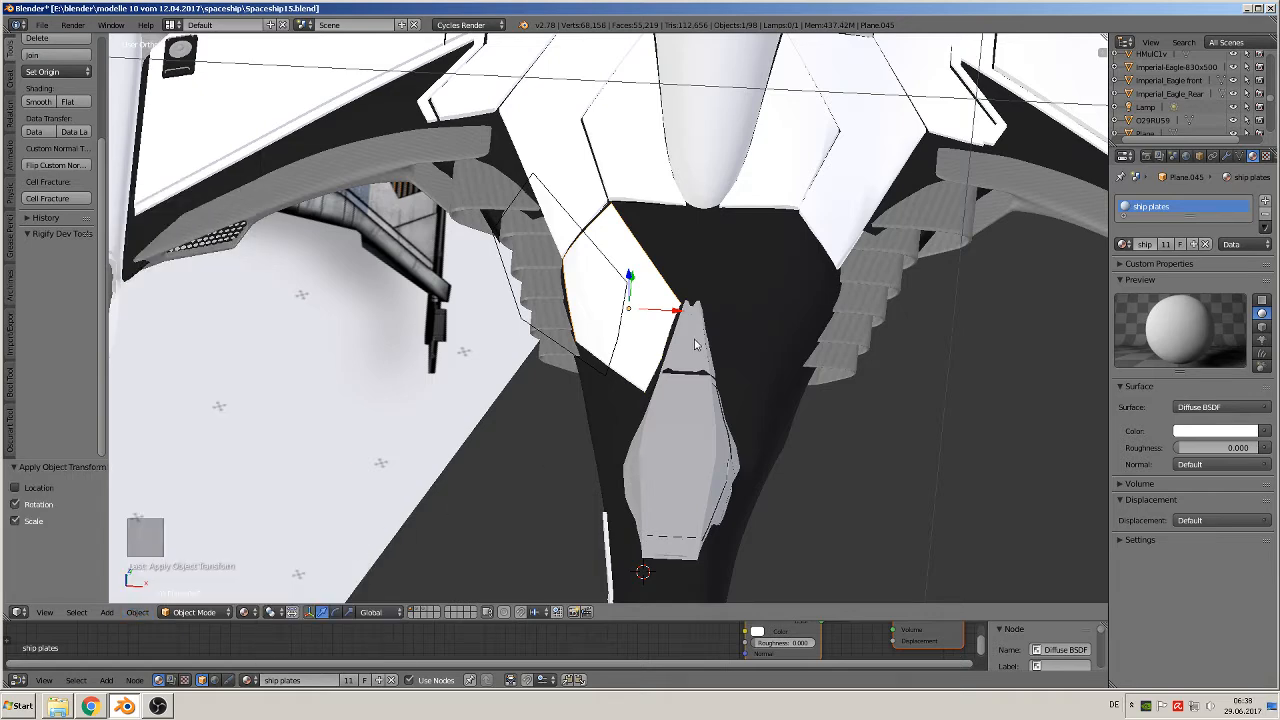
key(shift+d)
key(x)
click(576, 330)
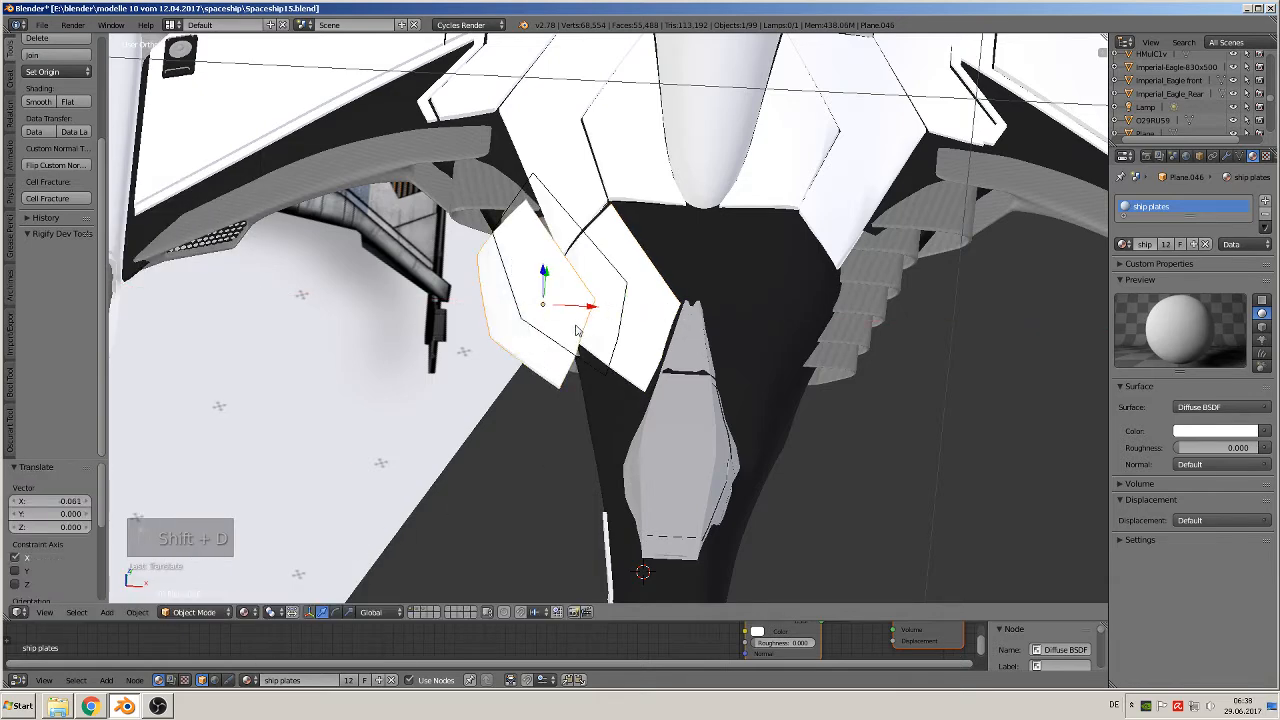
key(x)
click(577, 329)
right_click(652, 326)
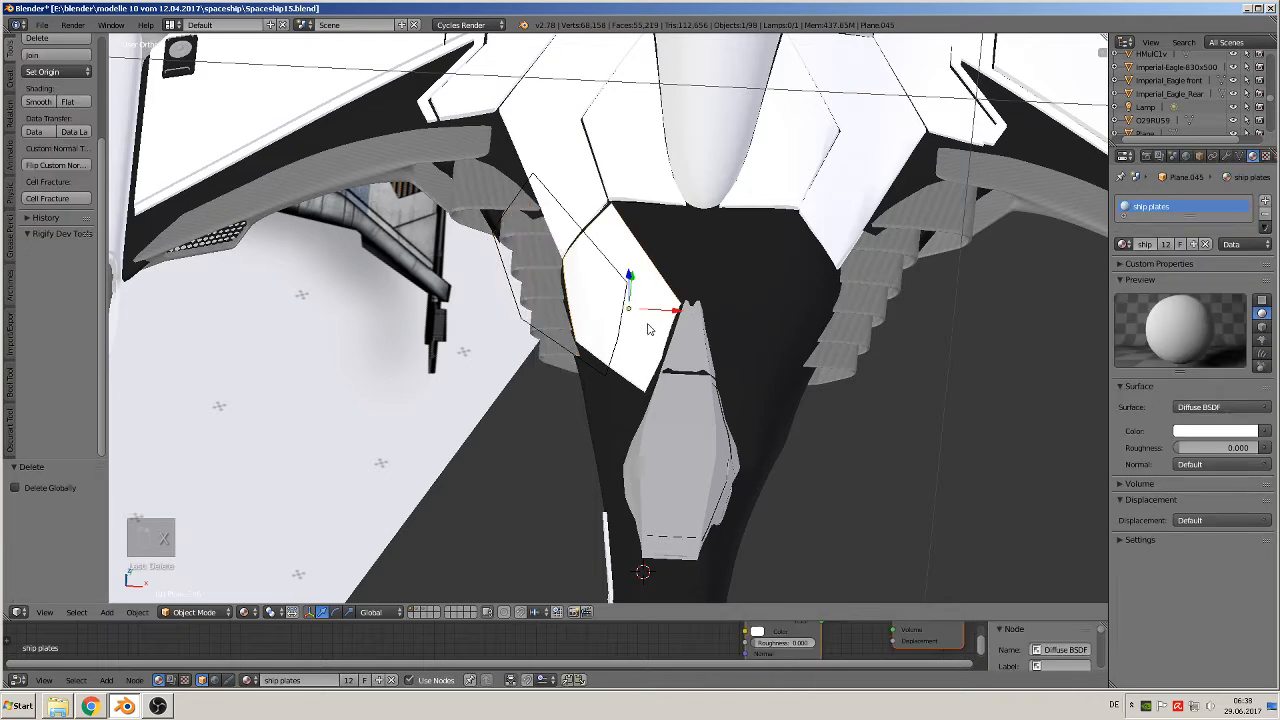
- Make a linked duplicate of the new white panel and offset it about 0.177 along X to the other side of the canopy
key(alt+d)
key(x)
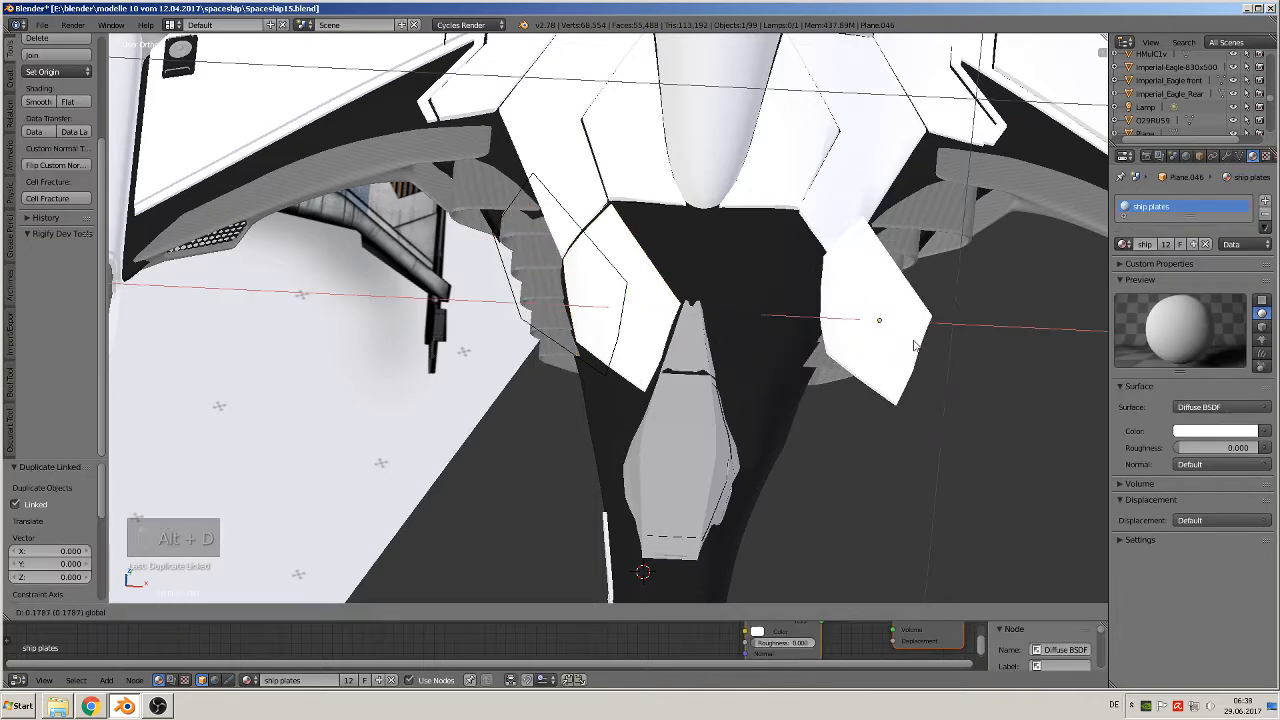
click(913, 345)
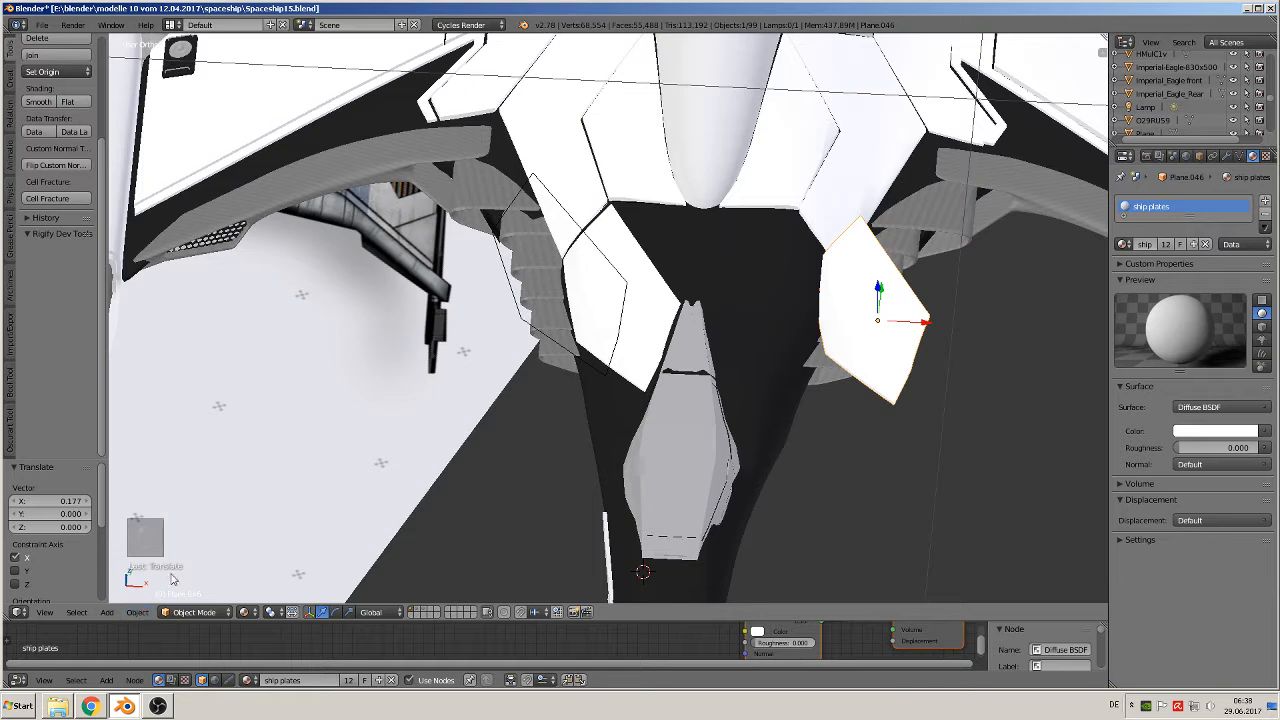
- Mirror the duplicated panel on the global X axis and shift it about -0.086 along X so it sits symmetrically on the hull
click(137, 612)
mouse_move(182, 538)
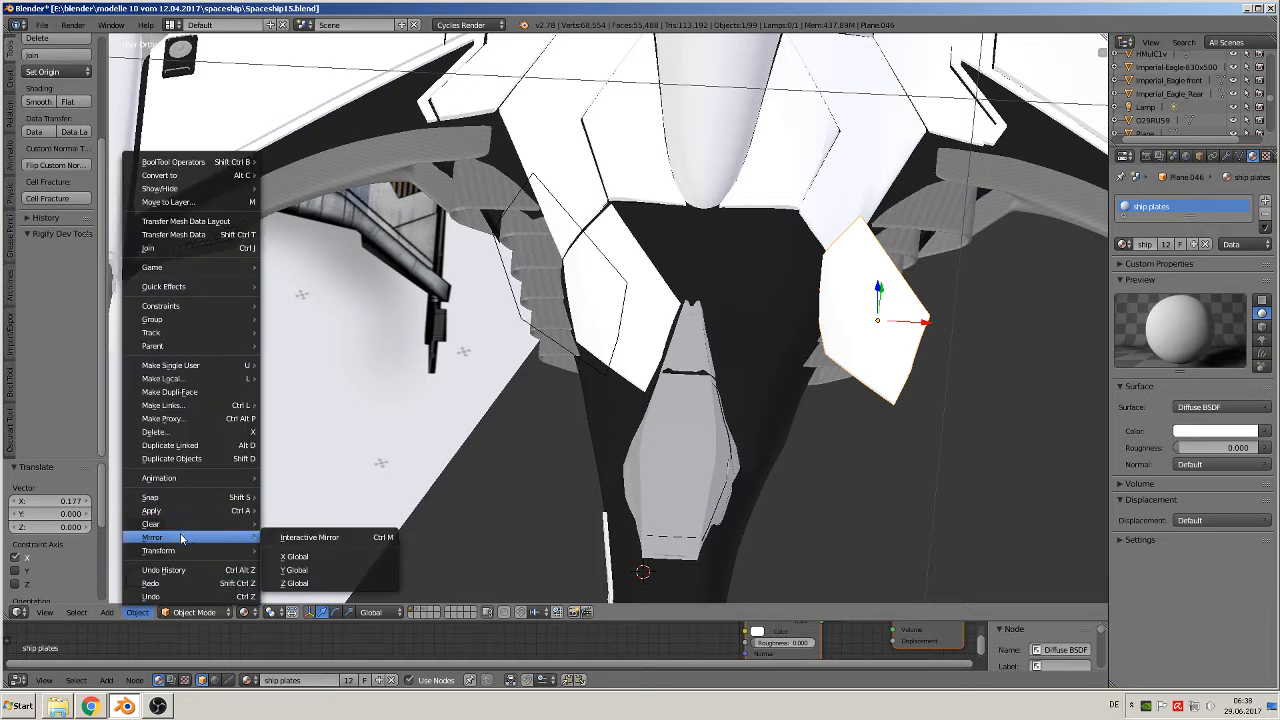
click(285, 537)
key(x)
click(312, 516)
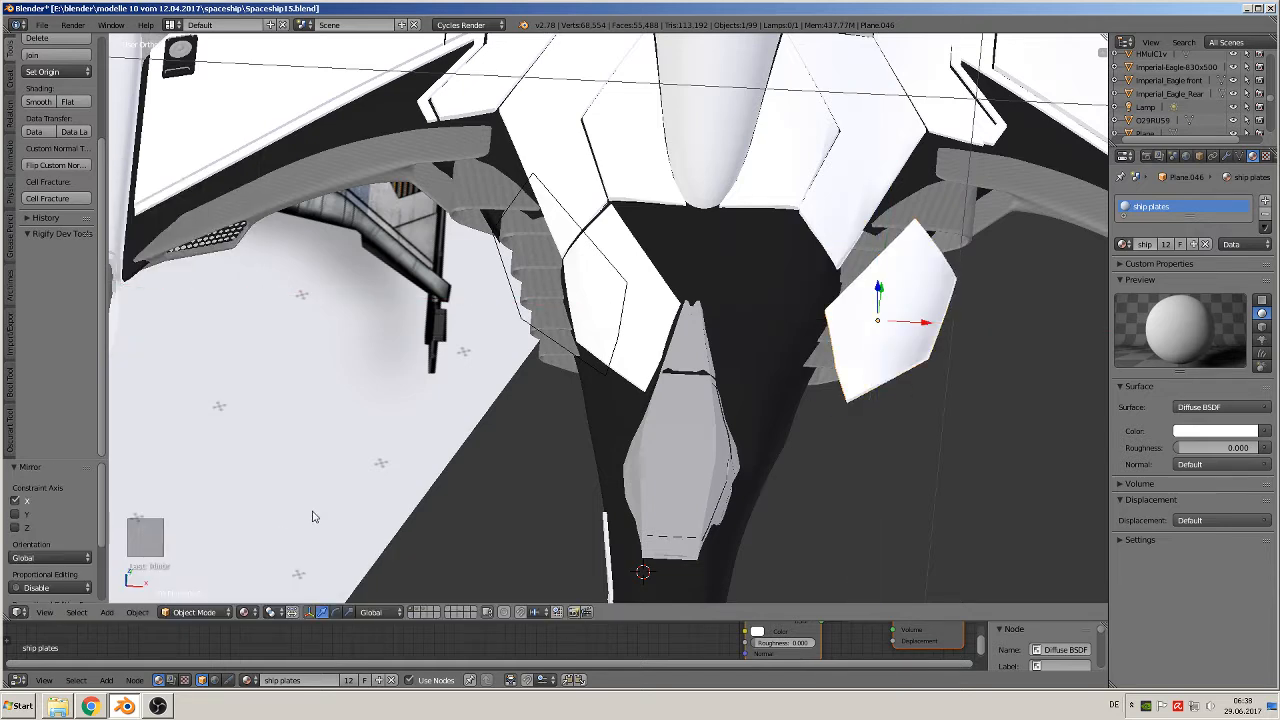
key(g)
key(x)
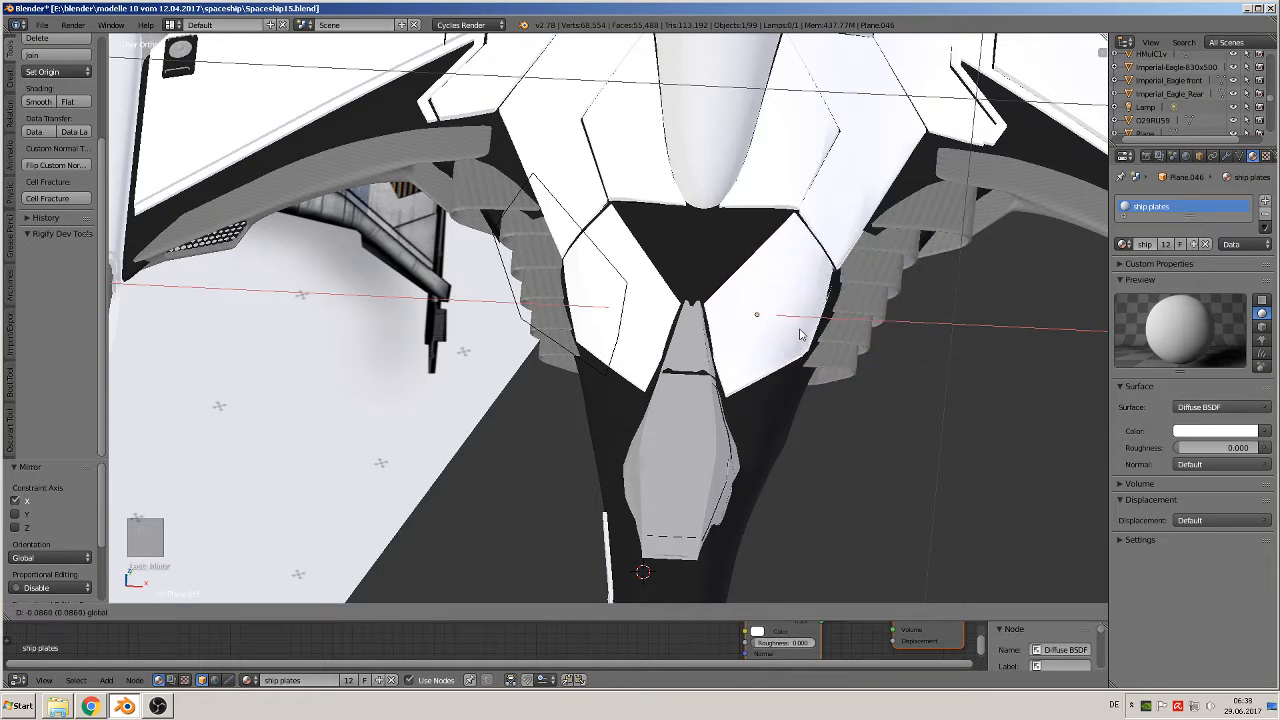
click(800, 335)
- Move the used panel outline to another layer to clear it from the hull
right_click(630, 282)
right_click(630, 282)
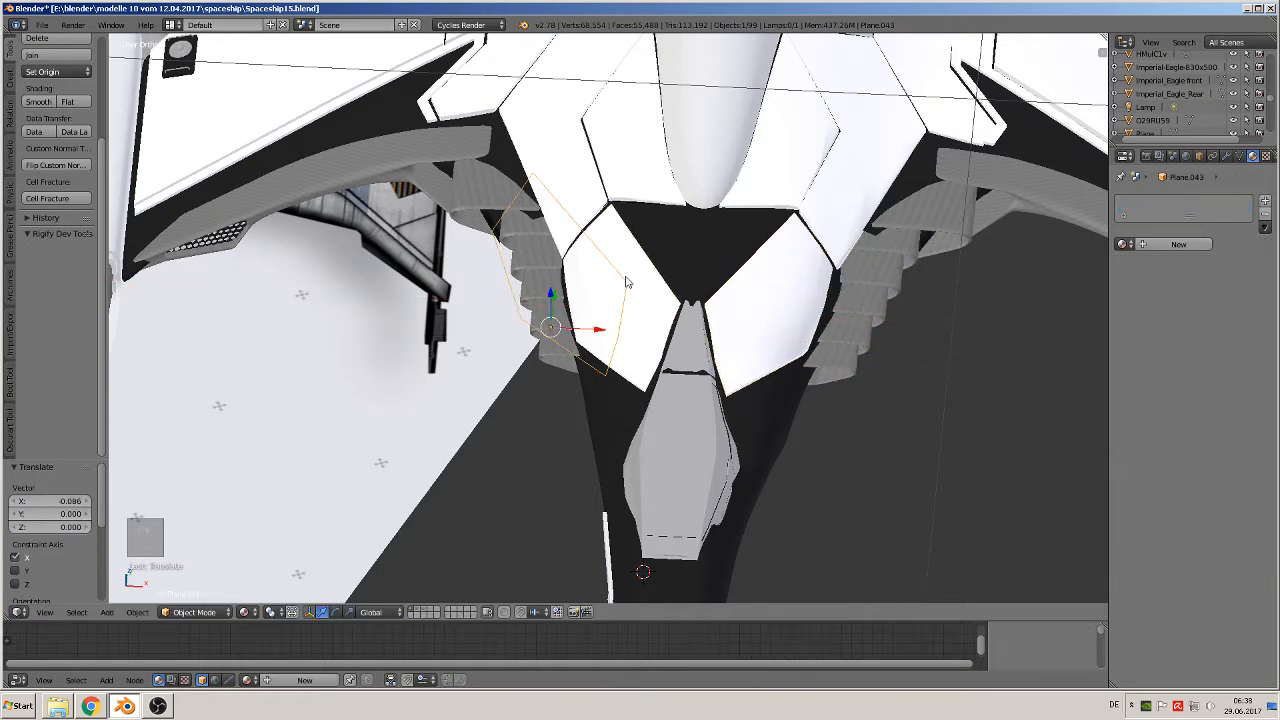
middle_drag(630, 282, 648, 316)
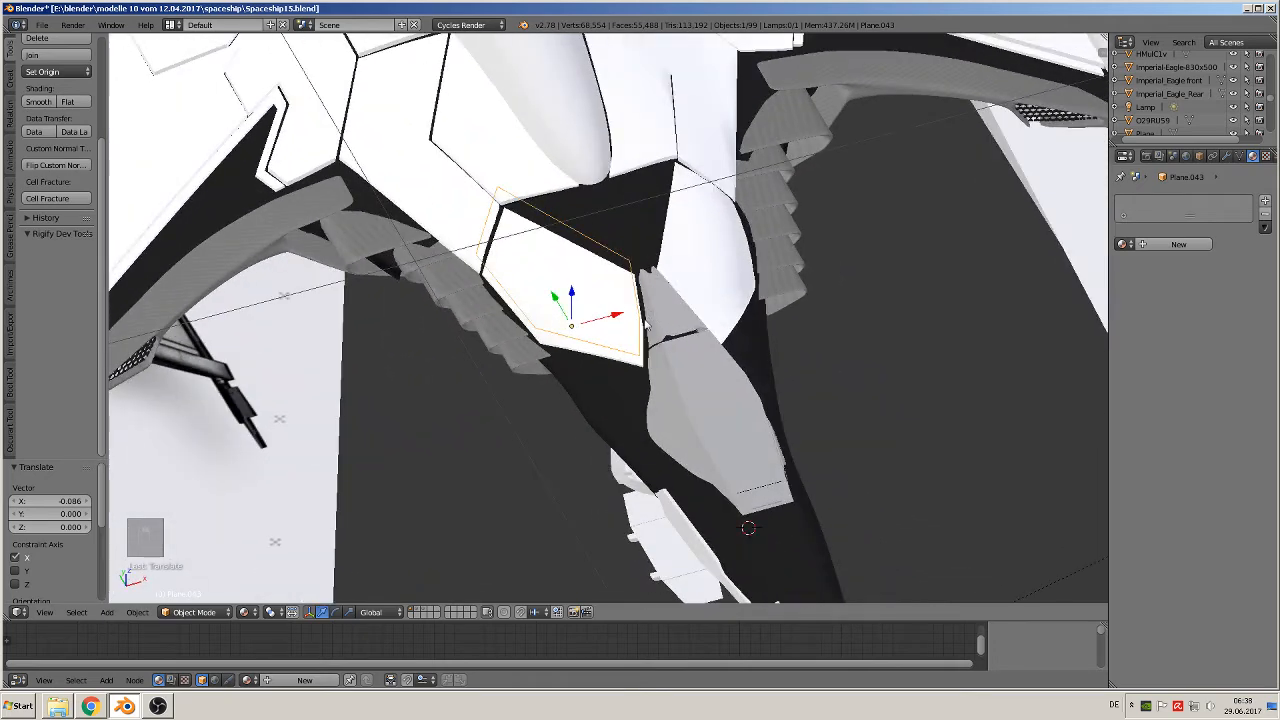
key(m)
click(750, 350)
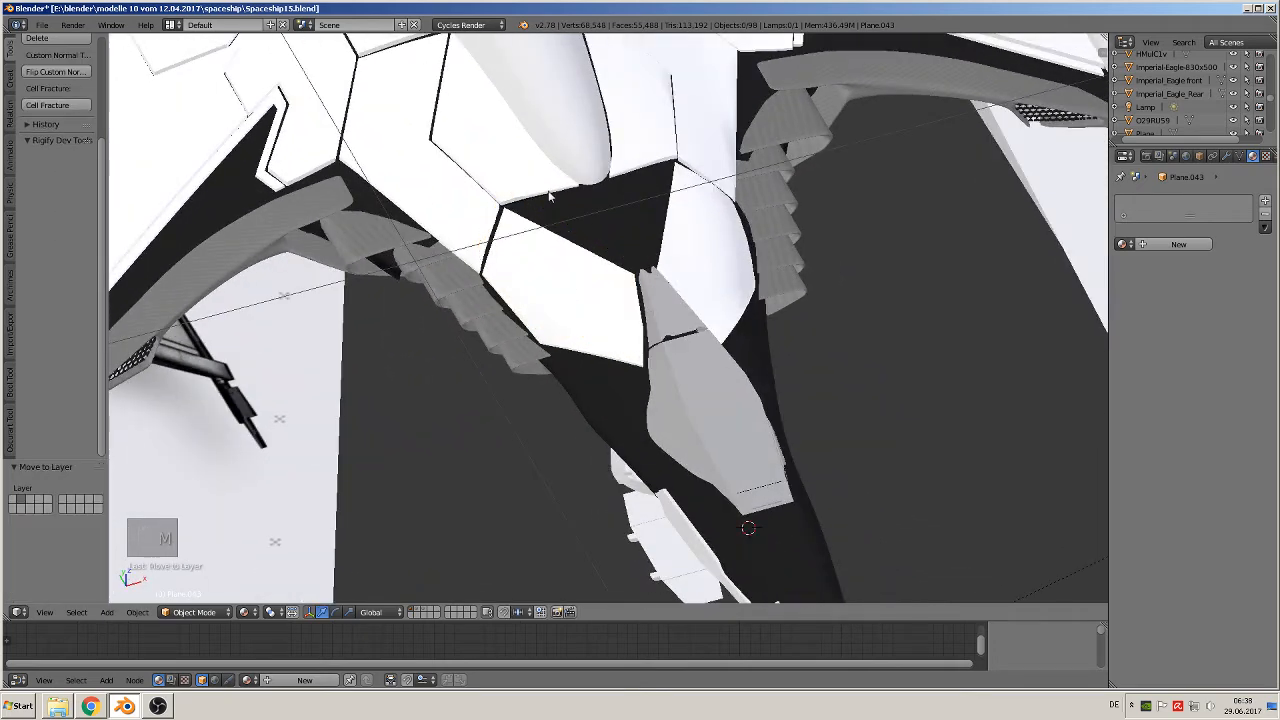
- Add a mesh plane in top view over the dark hull gap between the two white panels, just ahead of the canopy tip
key(KP_7)
scroll(606, 317, up, 2)
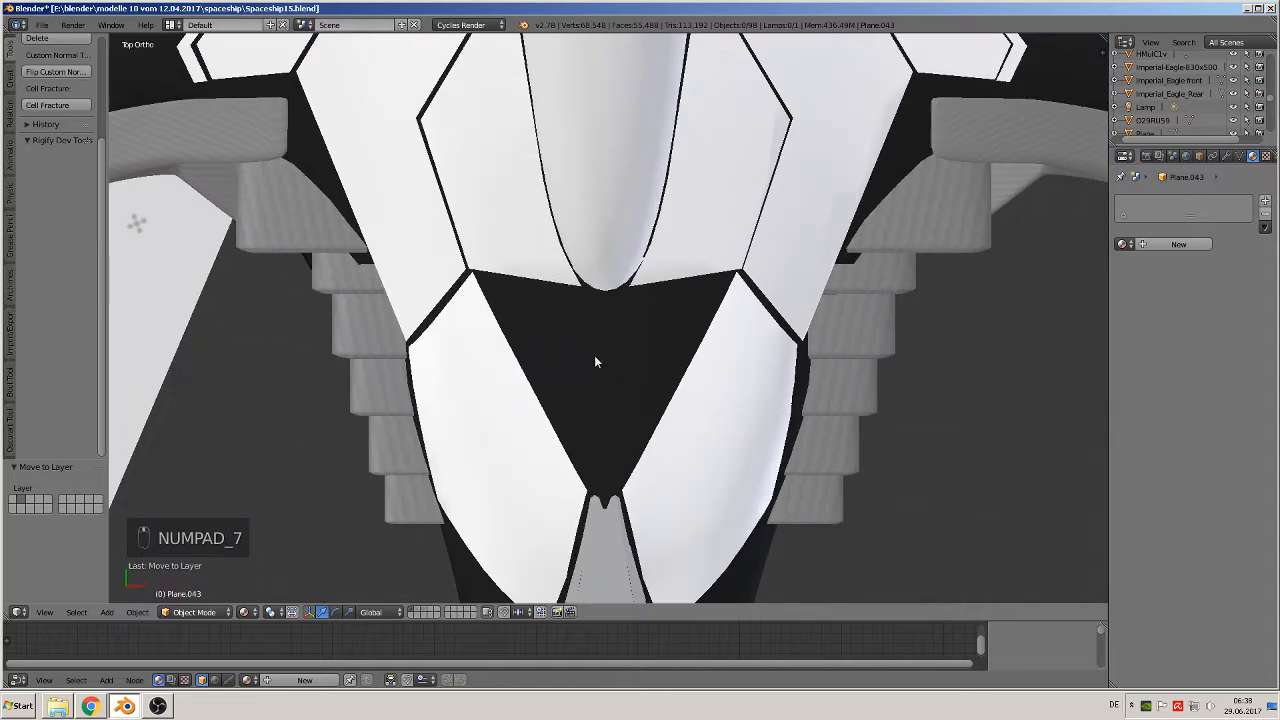
scroll(593, 360, up, 1)
shift+middle_drag(566, 446, 499, 329)
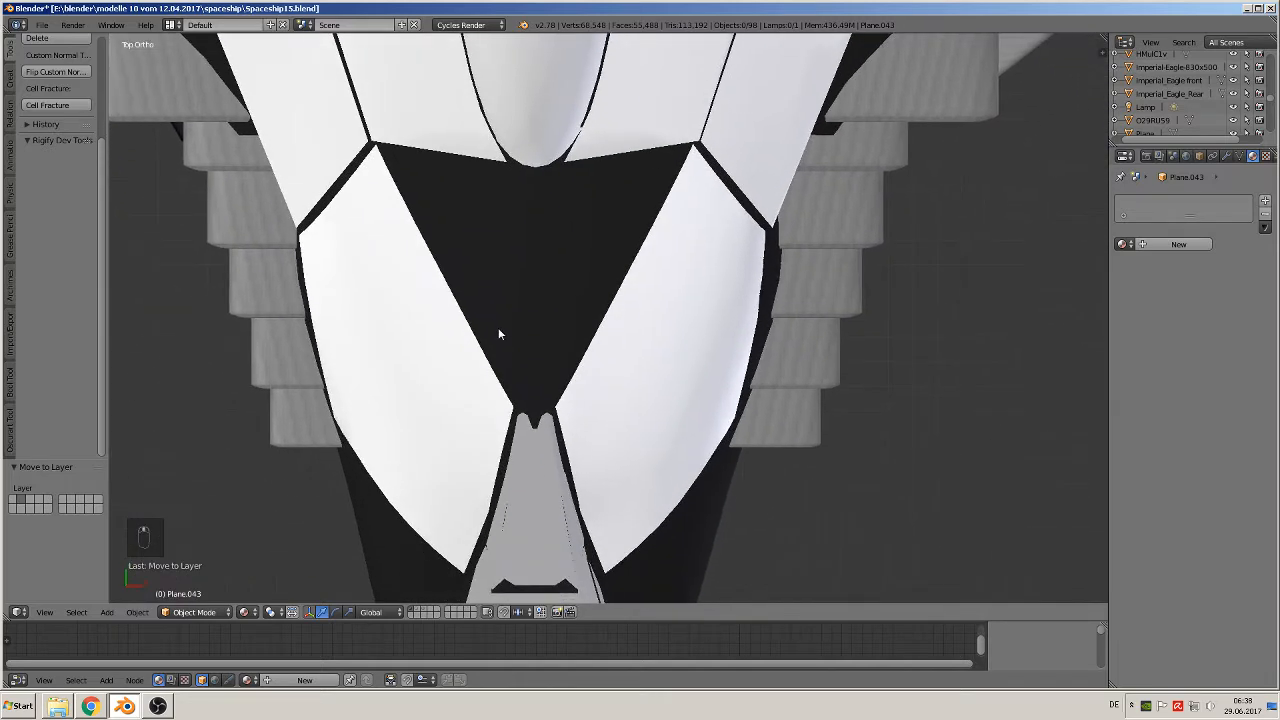
click(107, 612)
mouse_move(124, 596)
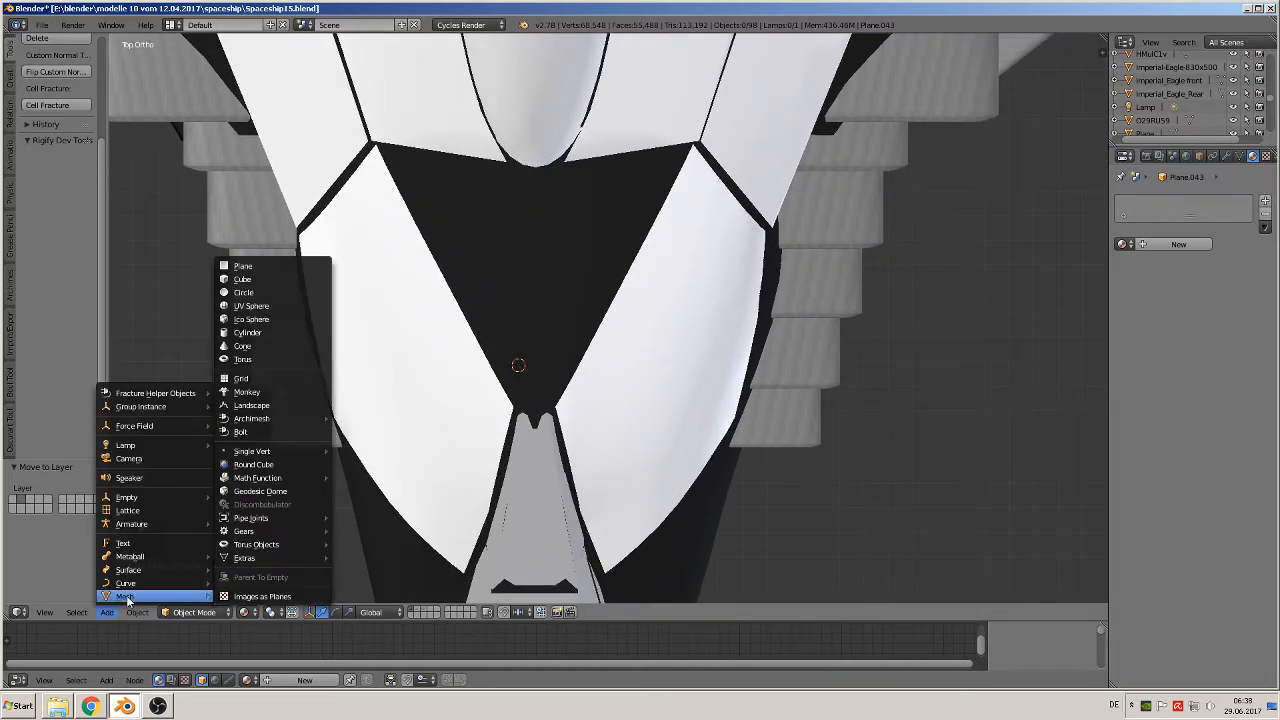
click(305, 265)
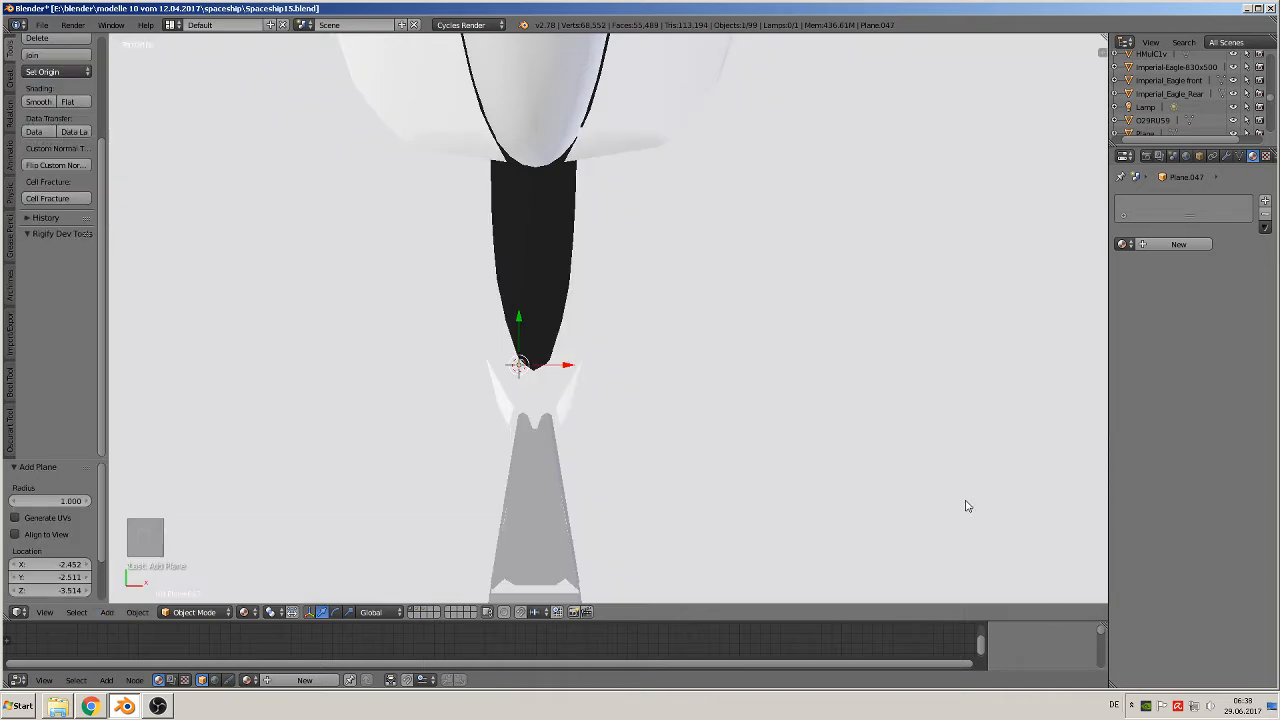
- Scale the plane down by 0.035 and again by 0.371, and raise it about 0.029 along Z above the hull
key(s)
click(538, 369)
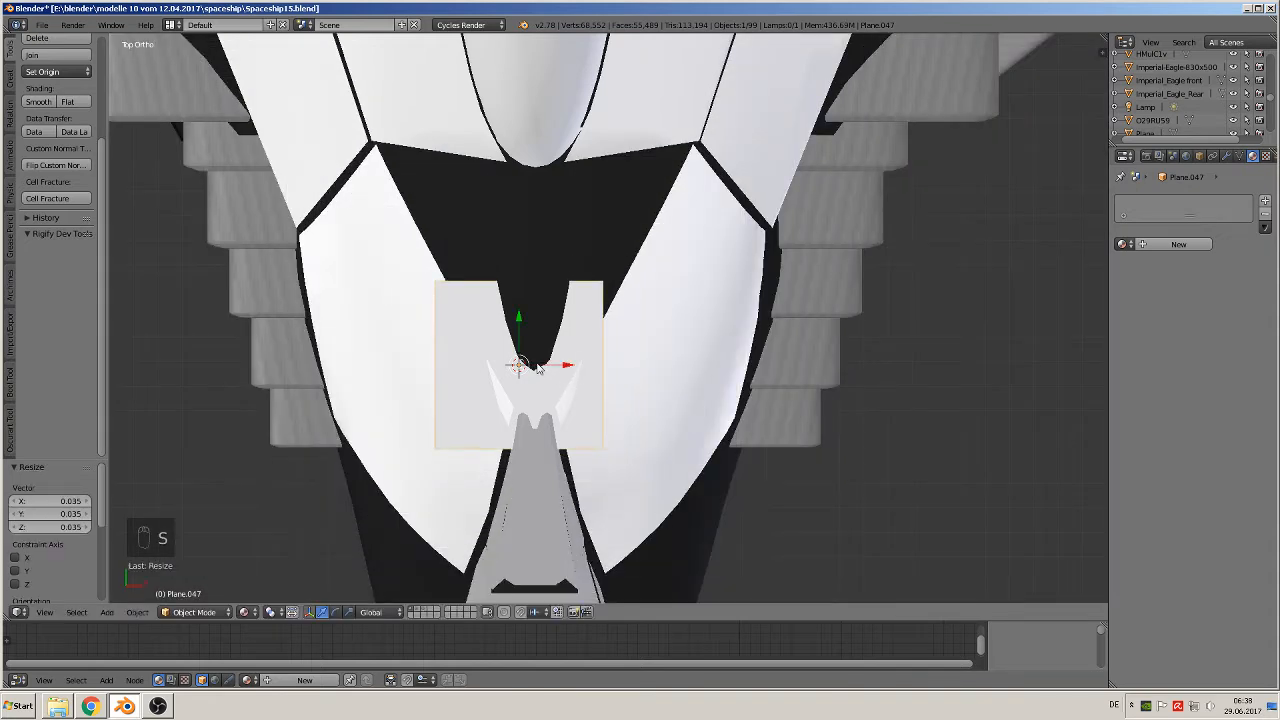
key(s)
click(573, 420)
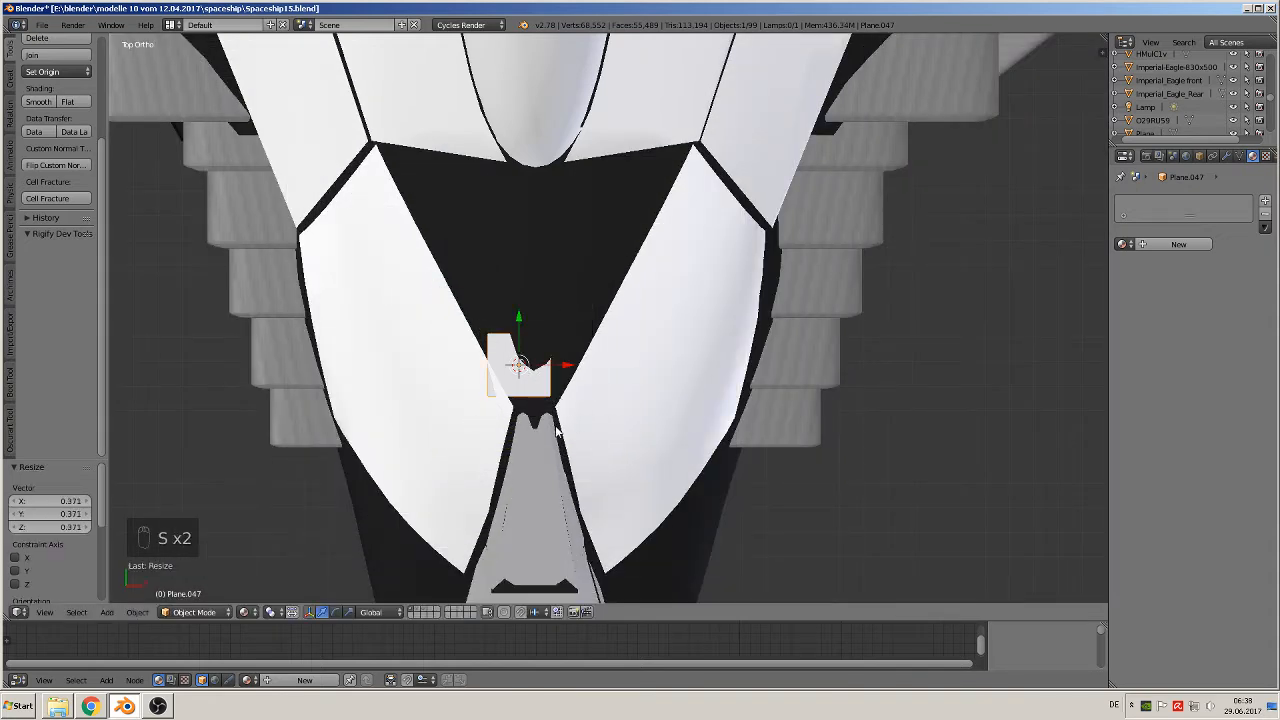
key(g)
key(z)
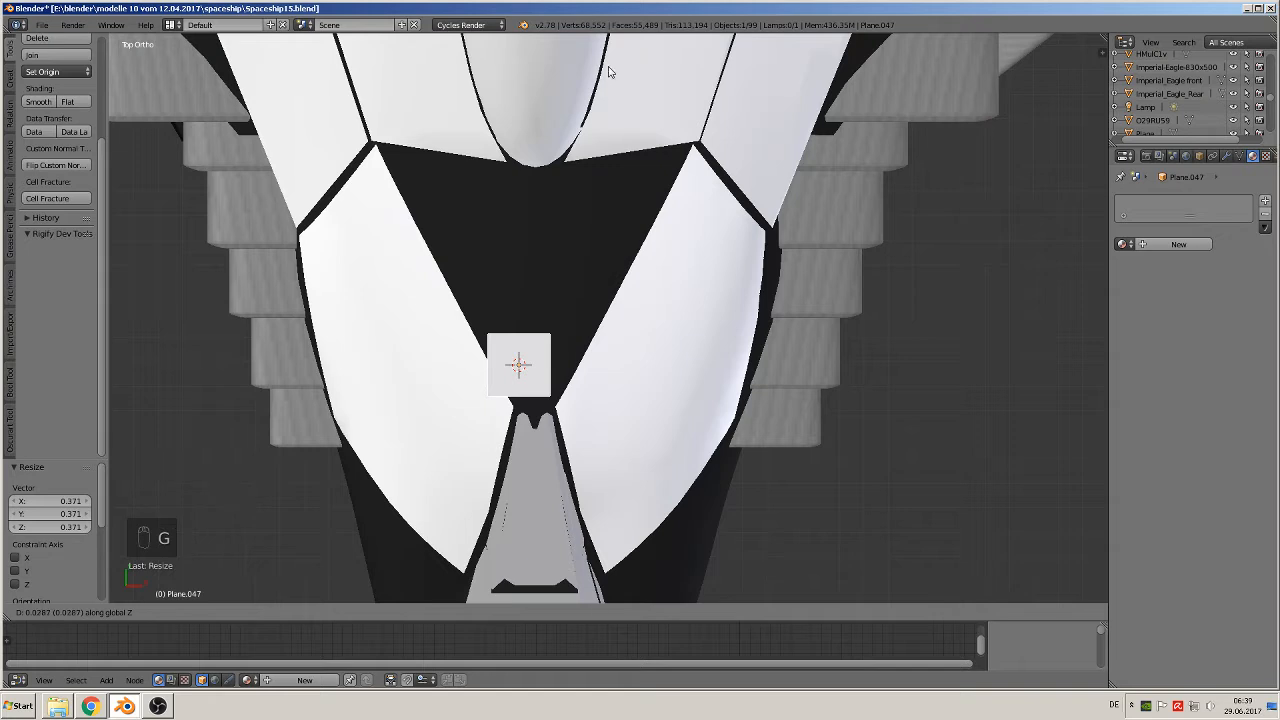
click(608, 72)
- Delete three of the plane's four vertices in Edit Mode, keeping only one corner vertex
key(Tab)
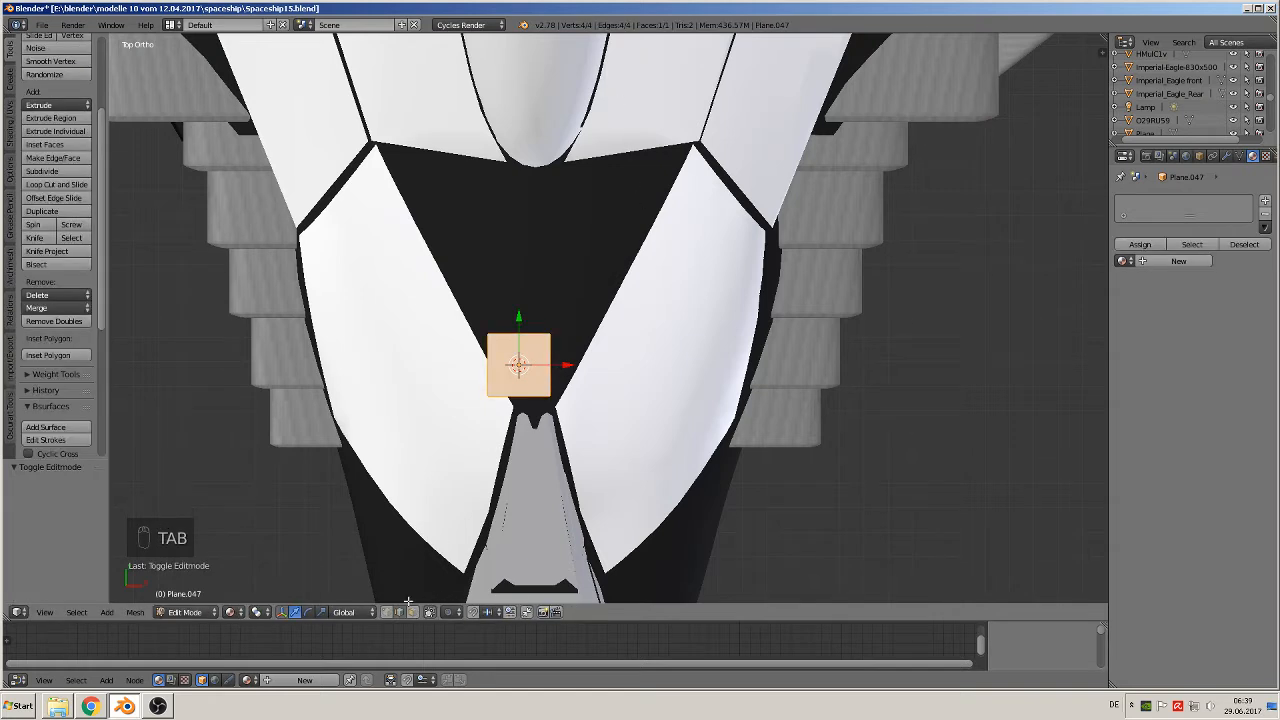
right_click(559, 332)
shift+right_click(552, 404)
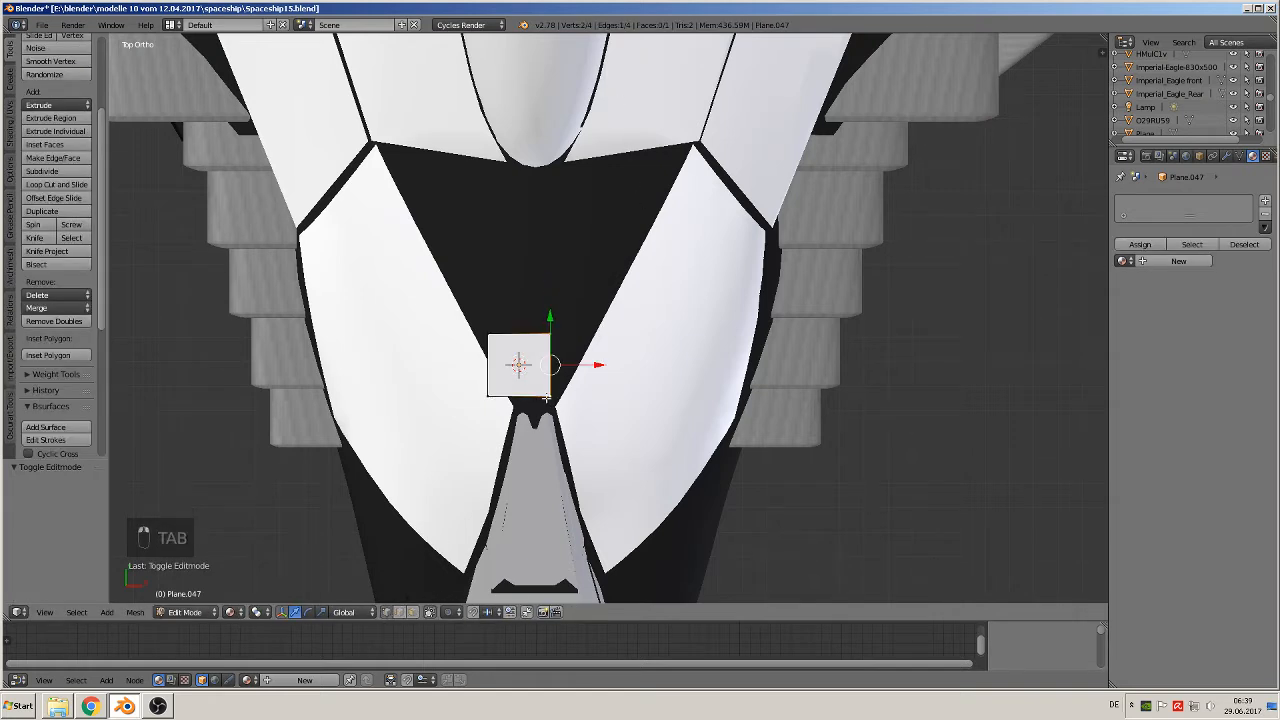
shift+right_click(497, 401)
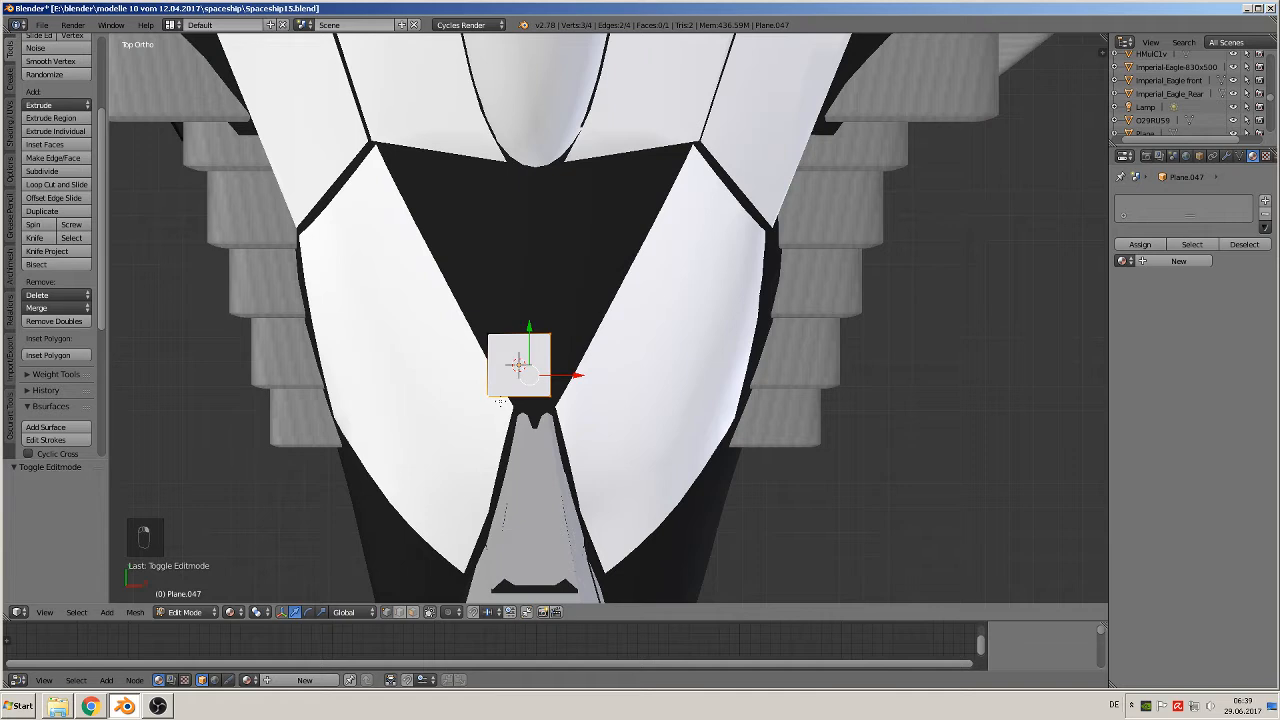
key(x)
click(500, 400)
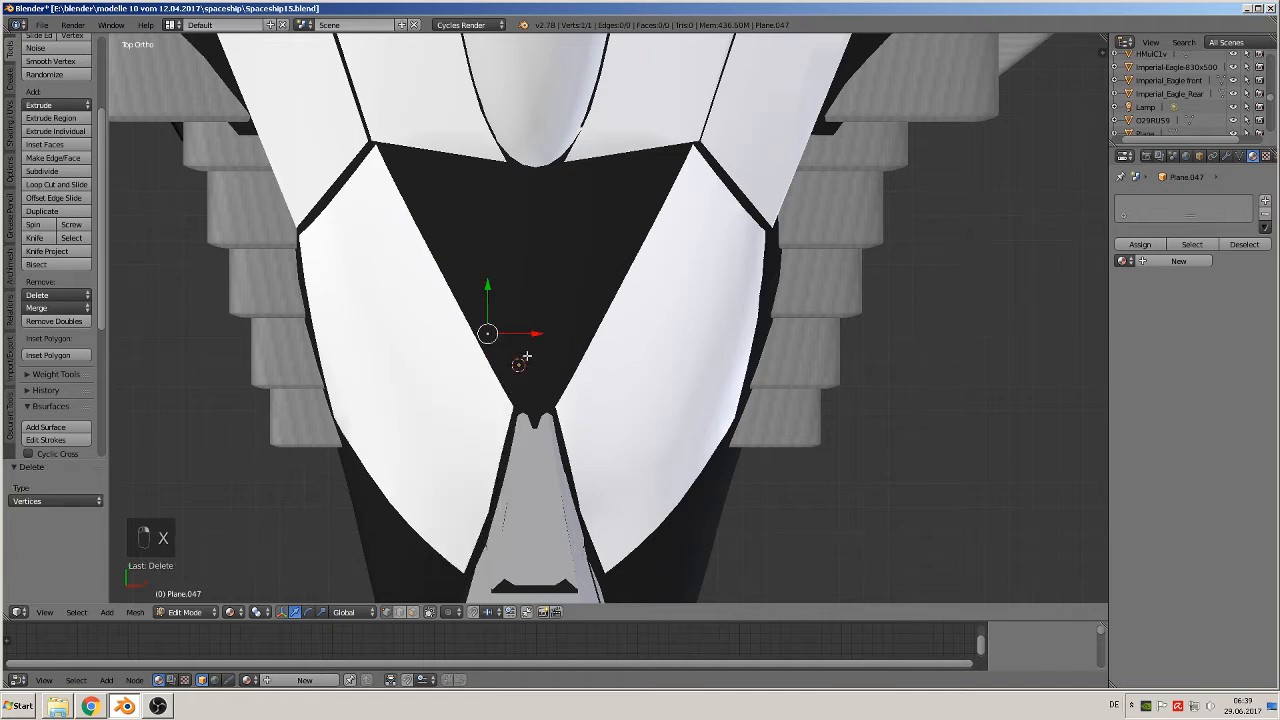
- Place the remaining vertex beside one white panel's inner edge and extrude it three times around the canopy tip and up the opposite panel's edge
key(g)
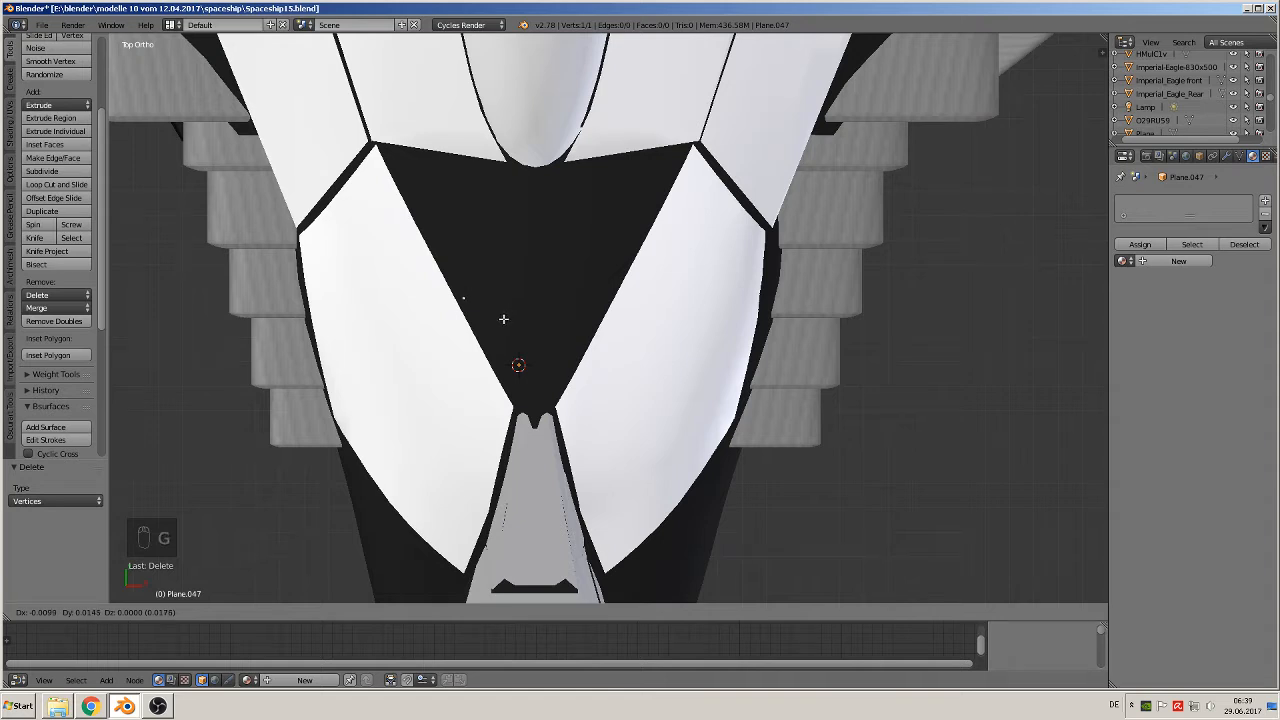
click(503, 318)
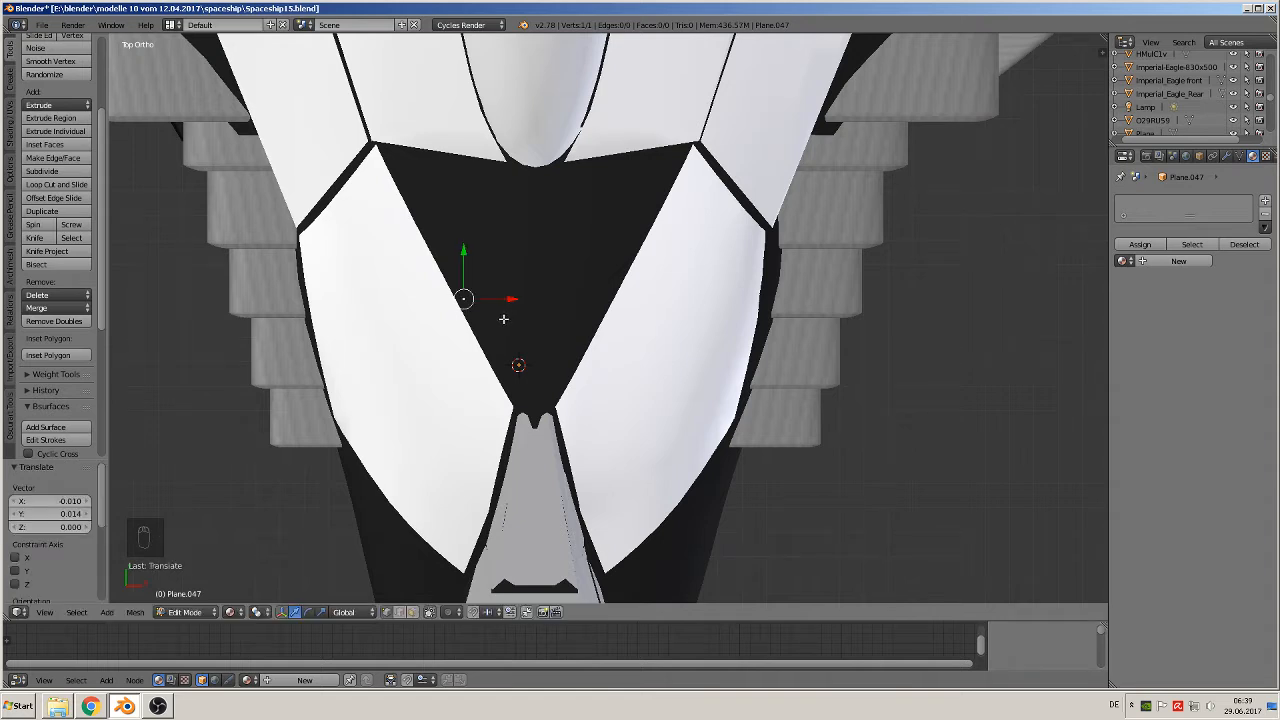
key(e)
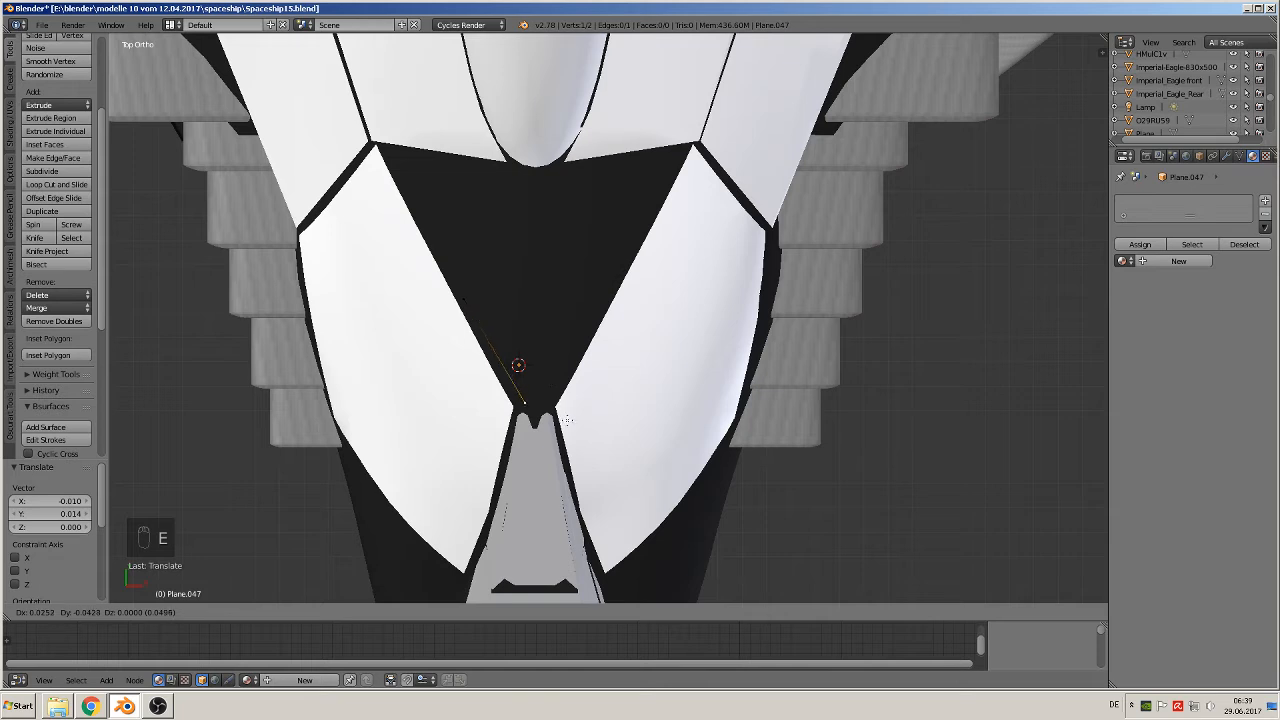
click(564, 423)
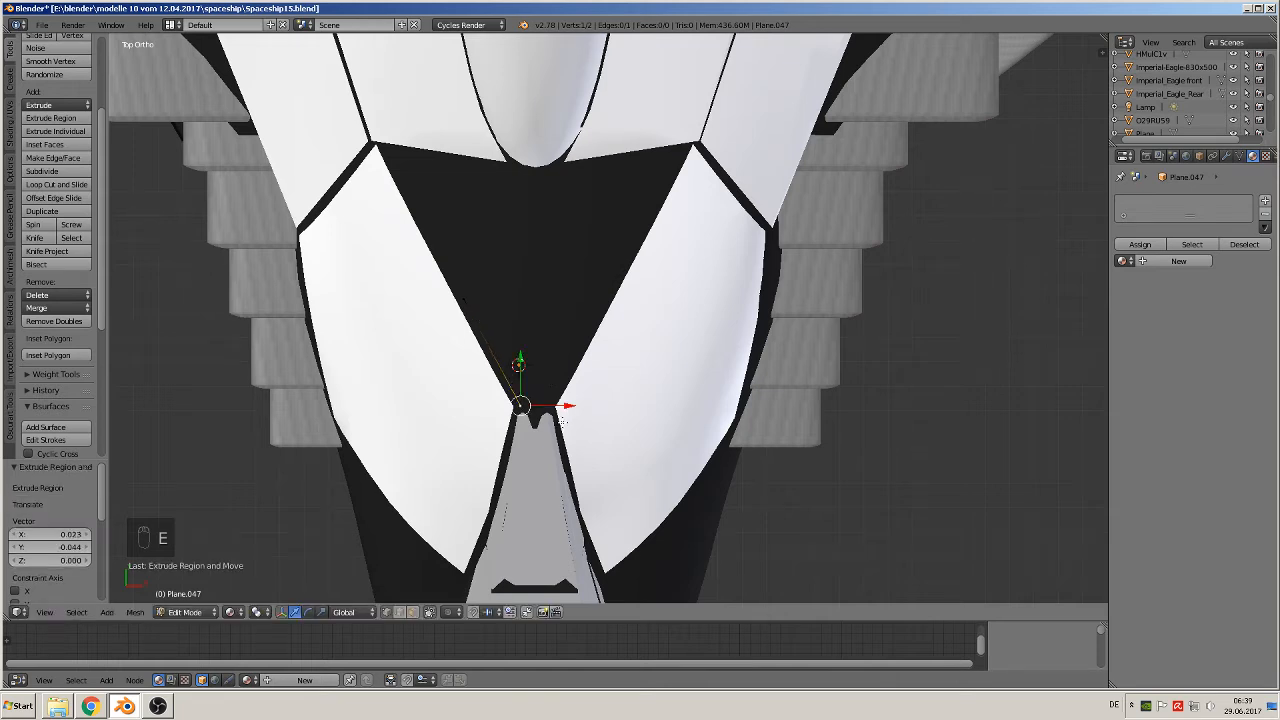
key(e)
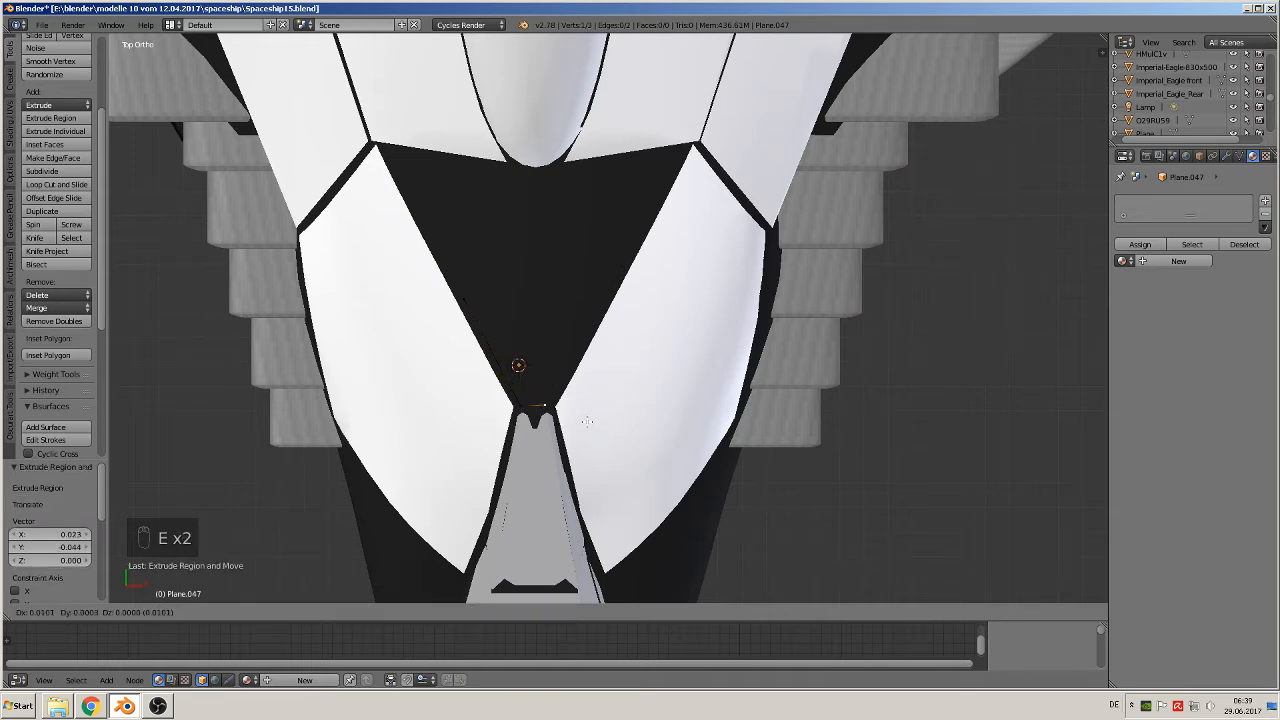
click(589, 421)
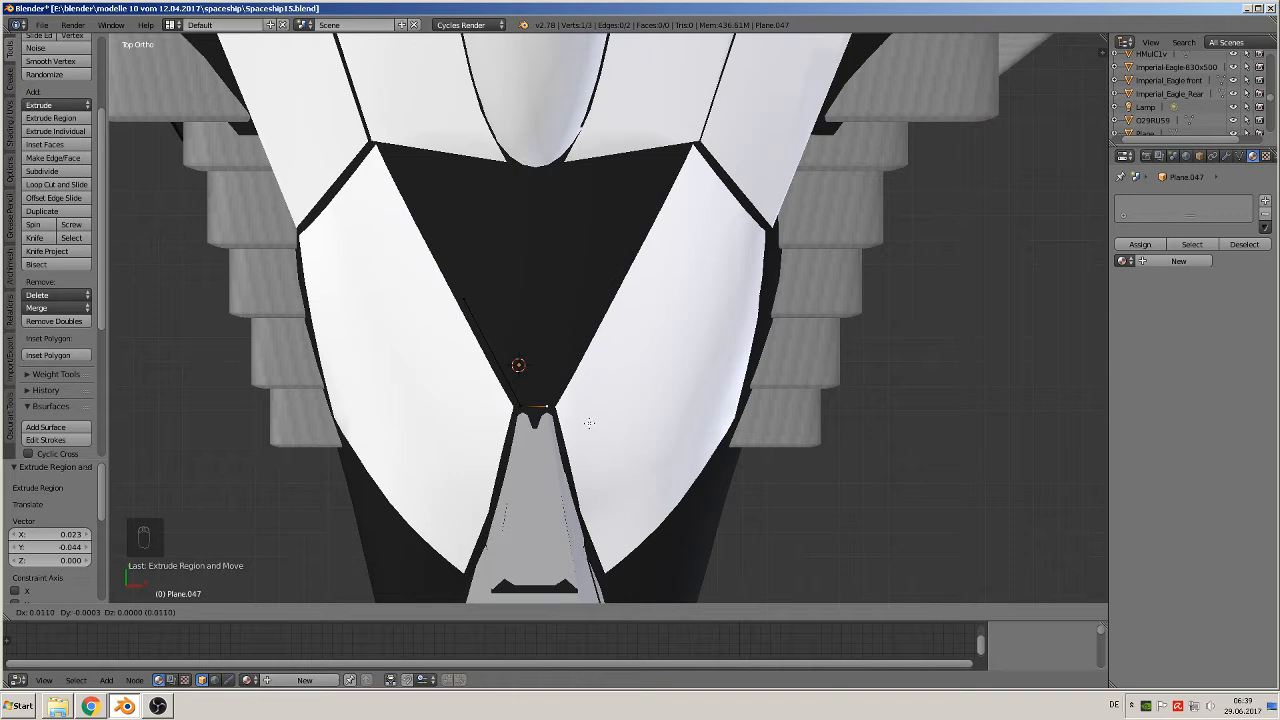
key(e)
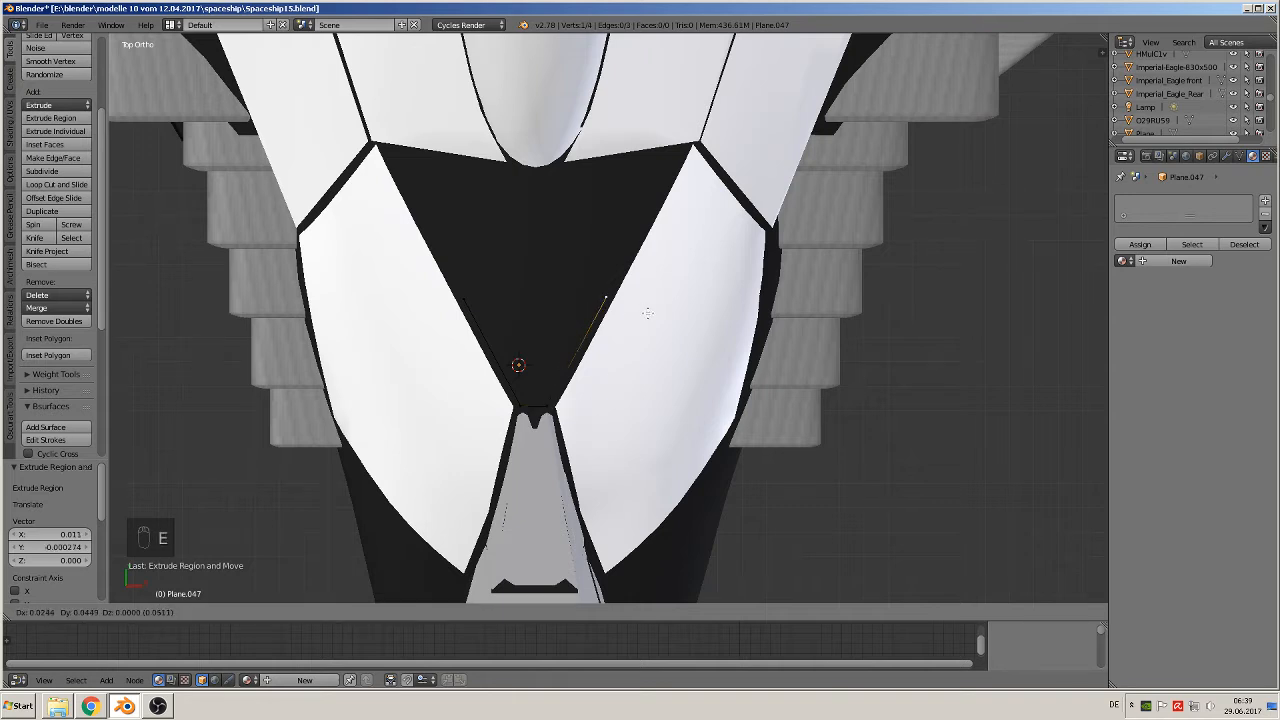
click(648, 313)
- Close the trapezoid outline with an edge between its two open ends, align the last corner vertex, and return to Object Mode
shift+right_click(464, 298)
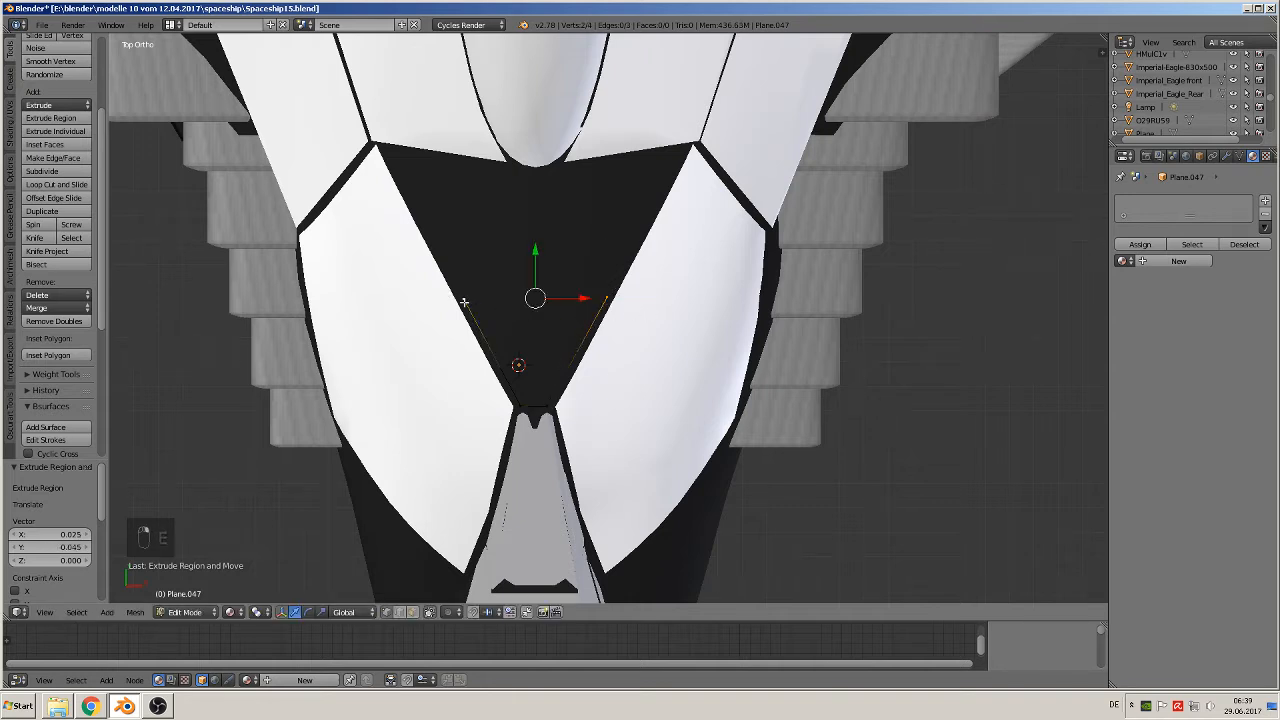
key(f)
right_click(605, 296)
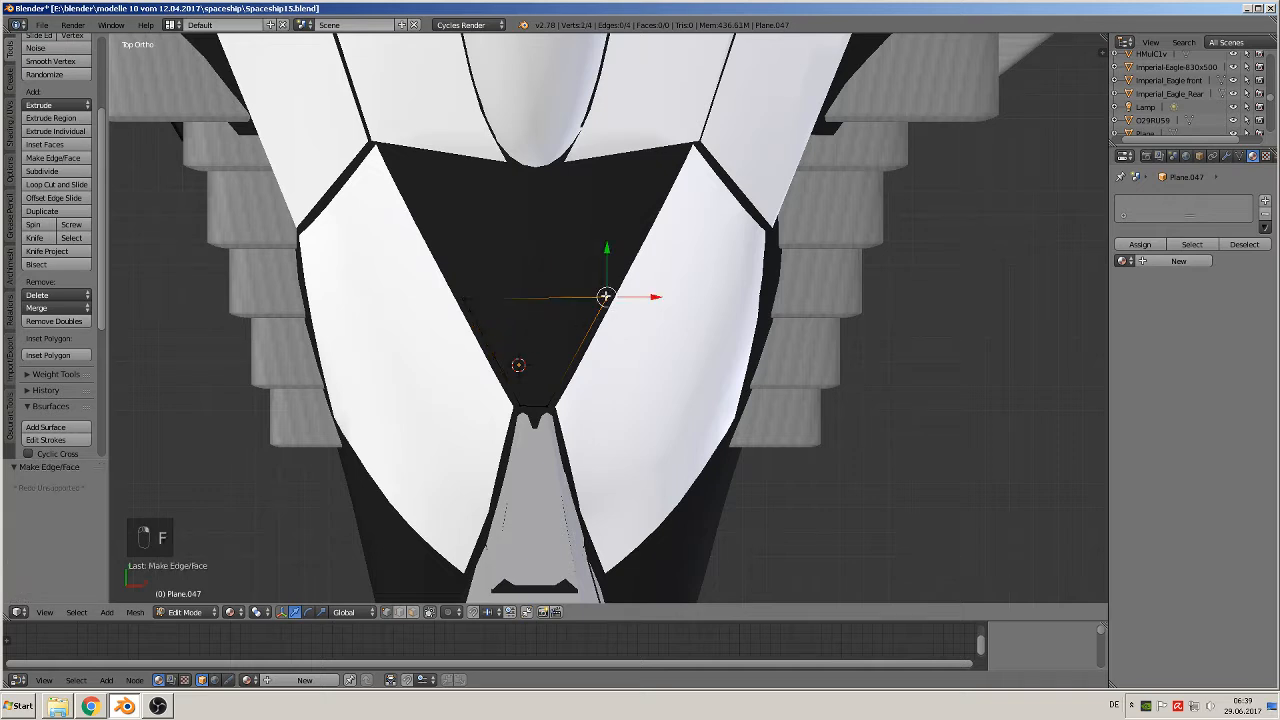
drag(604, 257, 606, 259)
shift+drag(606, 259, 604, 262)
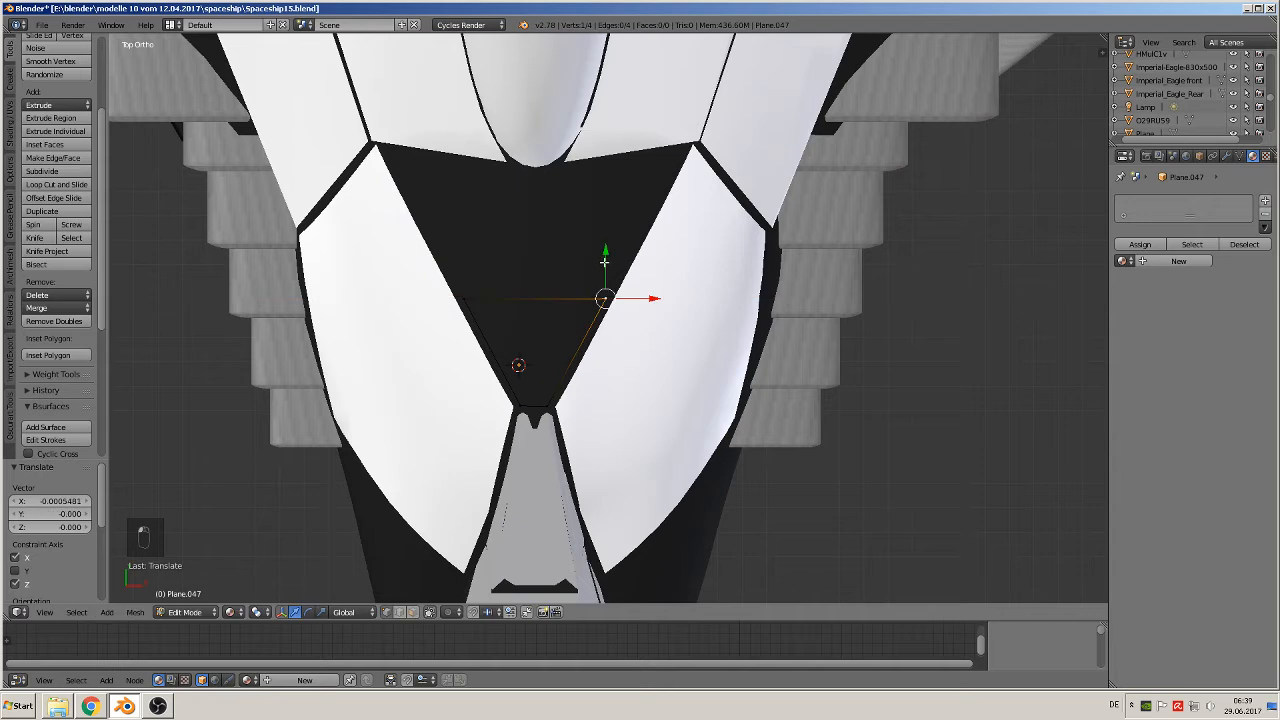
drag(644, 299, 647, 299)
key(Tab)
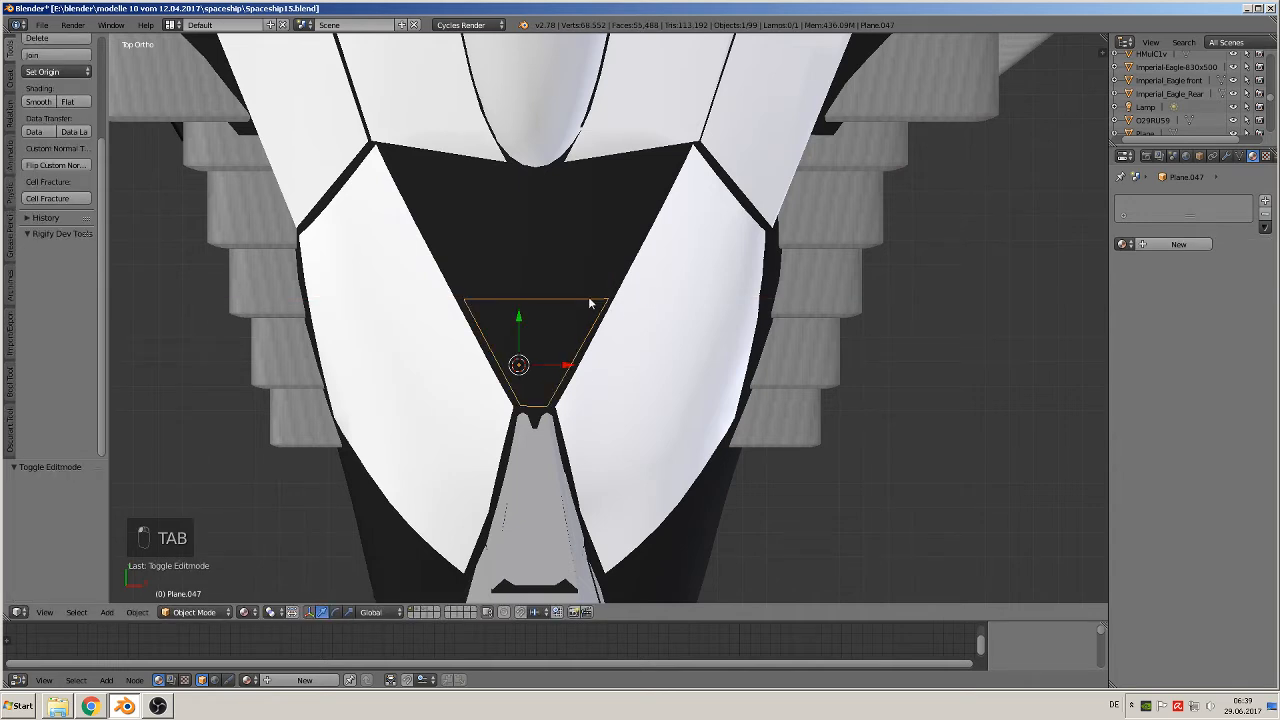
- Knife-project the trapezoid outline onto the black hull mesh and separate the cut-out faces into their own object
shift+right_click(547, 265)
key(Tab)
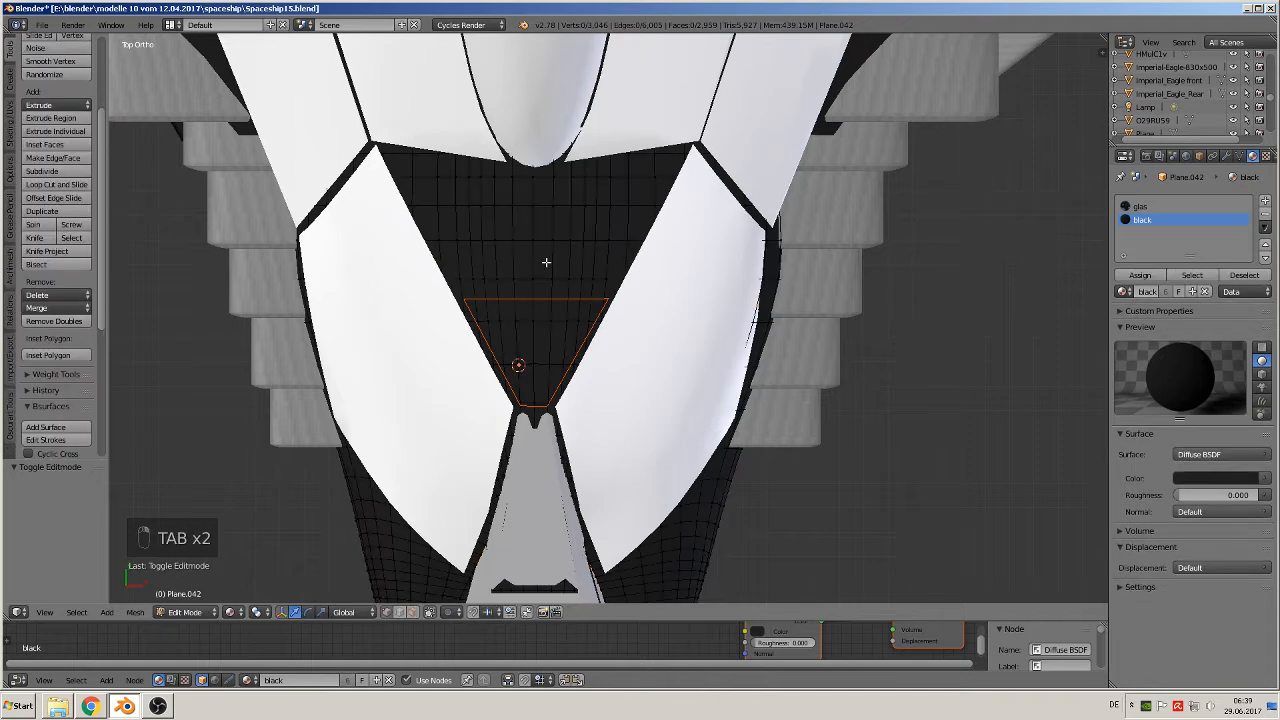
key(a)
key(a)
key(a)
click(46, 251)
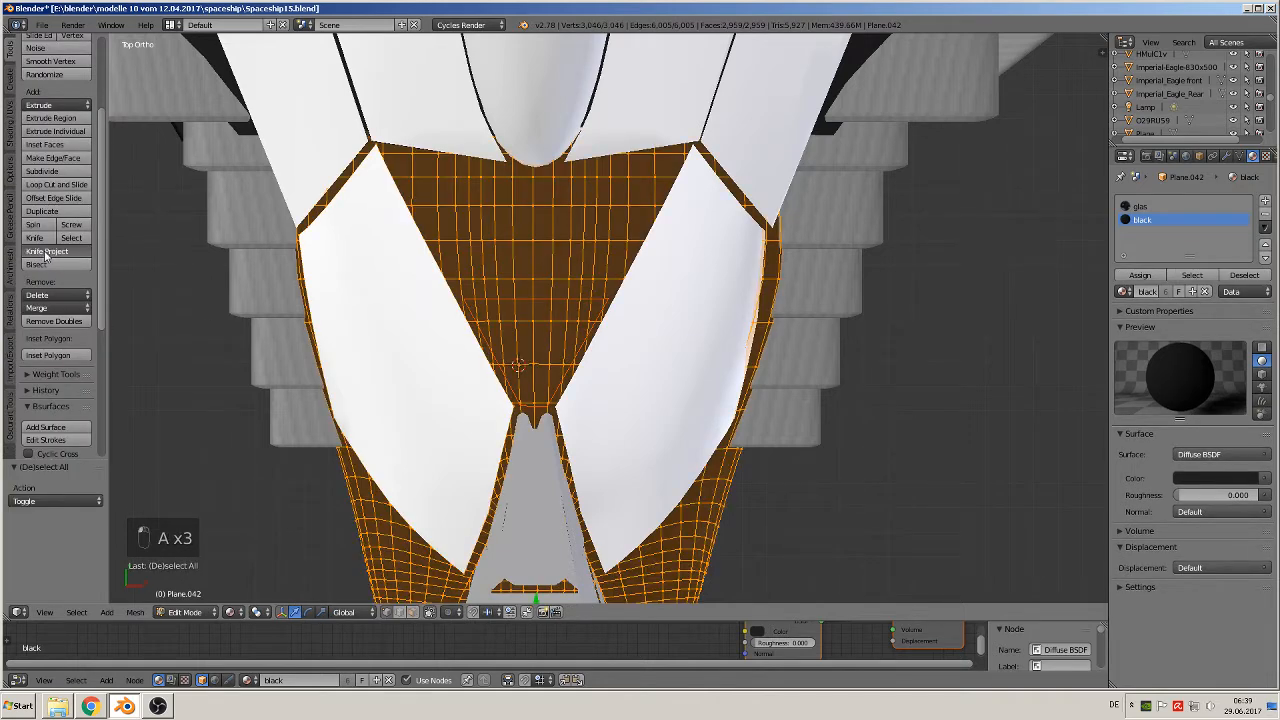
key(p)
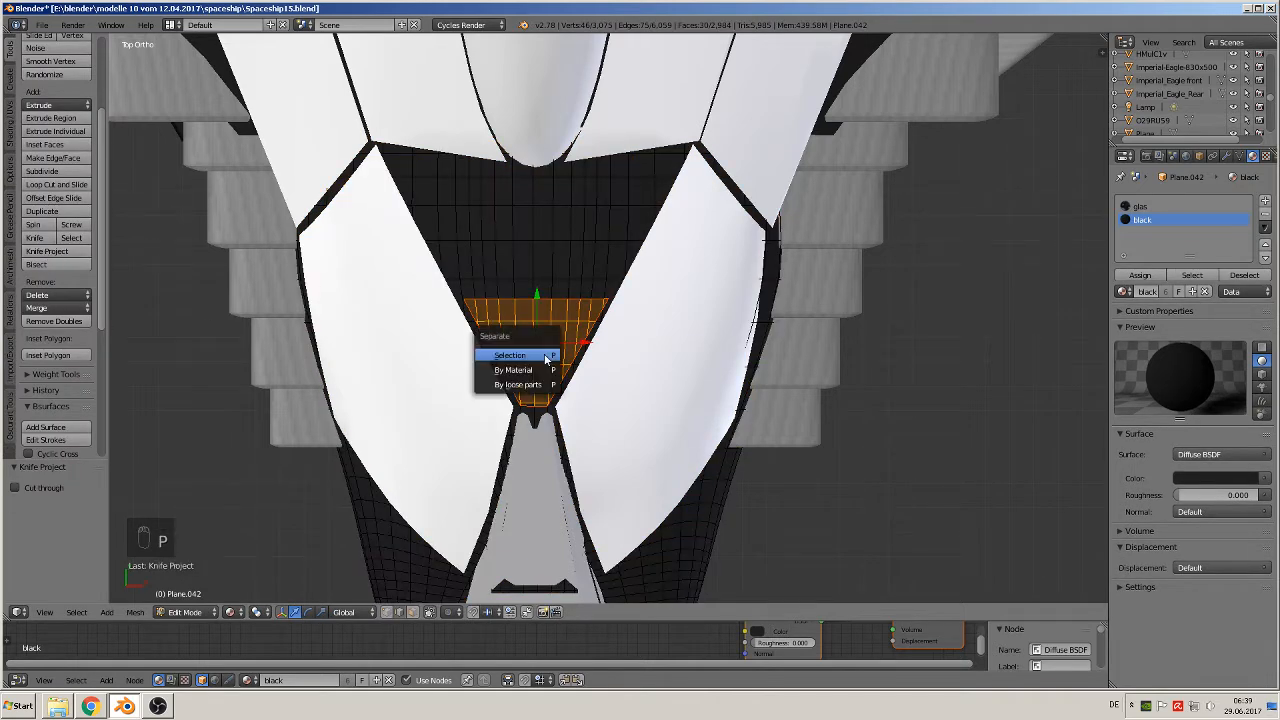
click(538, 354)
- Return to Object Mode and set the separated trapezoid panel's origin to its geometry
middle_drag(538, 354, 643, 287)
key(Tab)
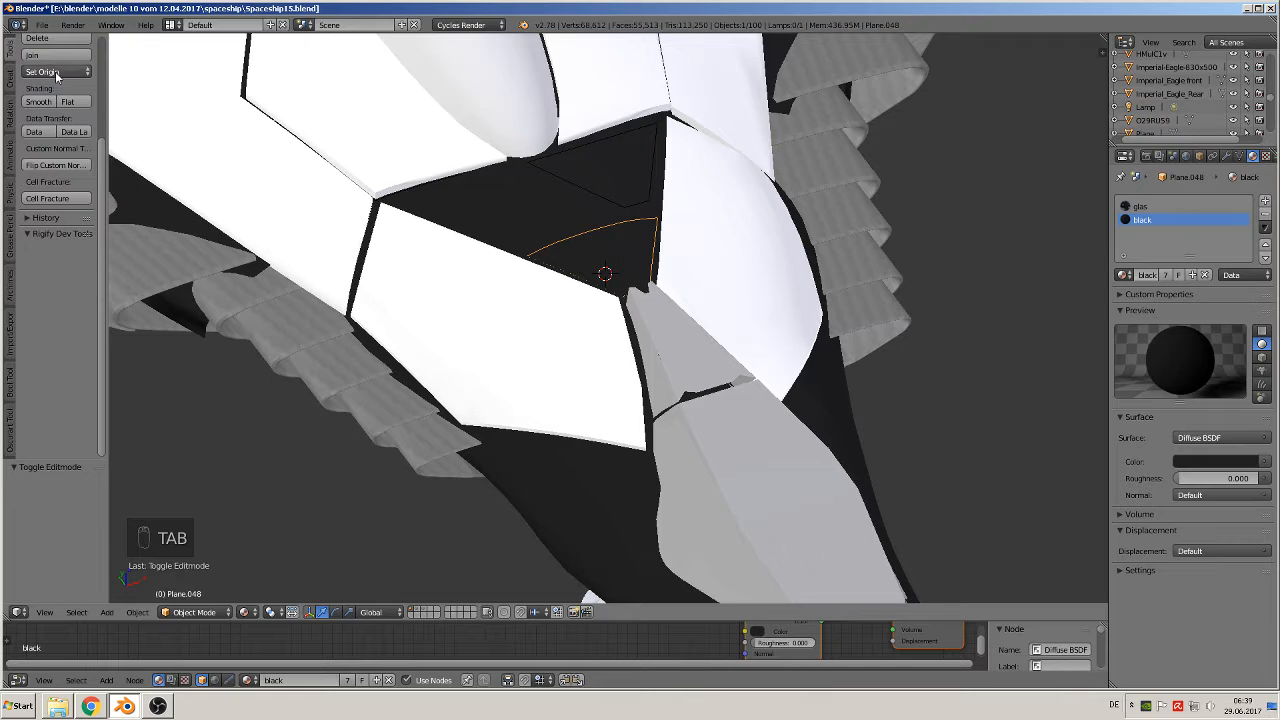
click(57, 72)
click(70, 104)
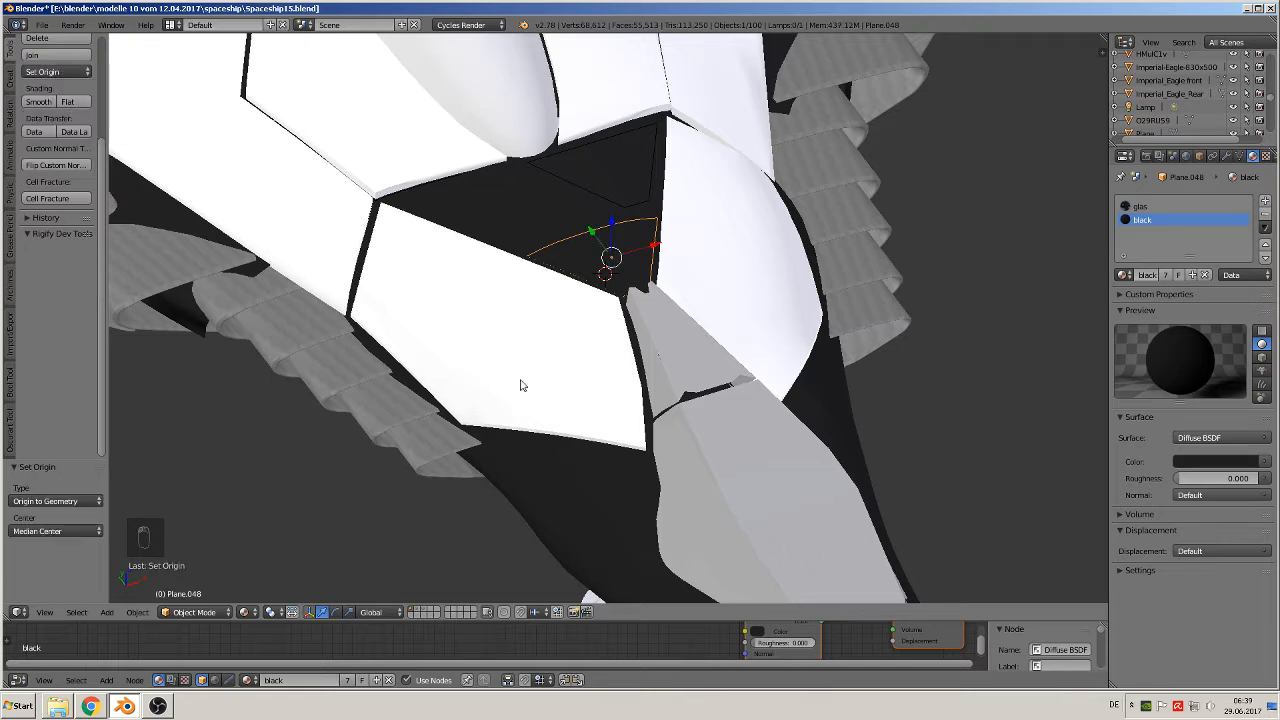
- Shift the trapezoid panel slightly along Z, extrude all its faces vertically to give it thickness, and return to Object Mode
drag(612, 233, 614, 240)
scroll(614, 245, up, 3)
key(Tab)
key(a)
key(a)
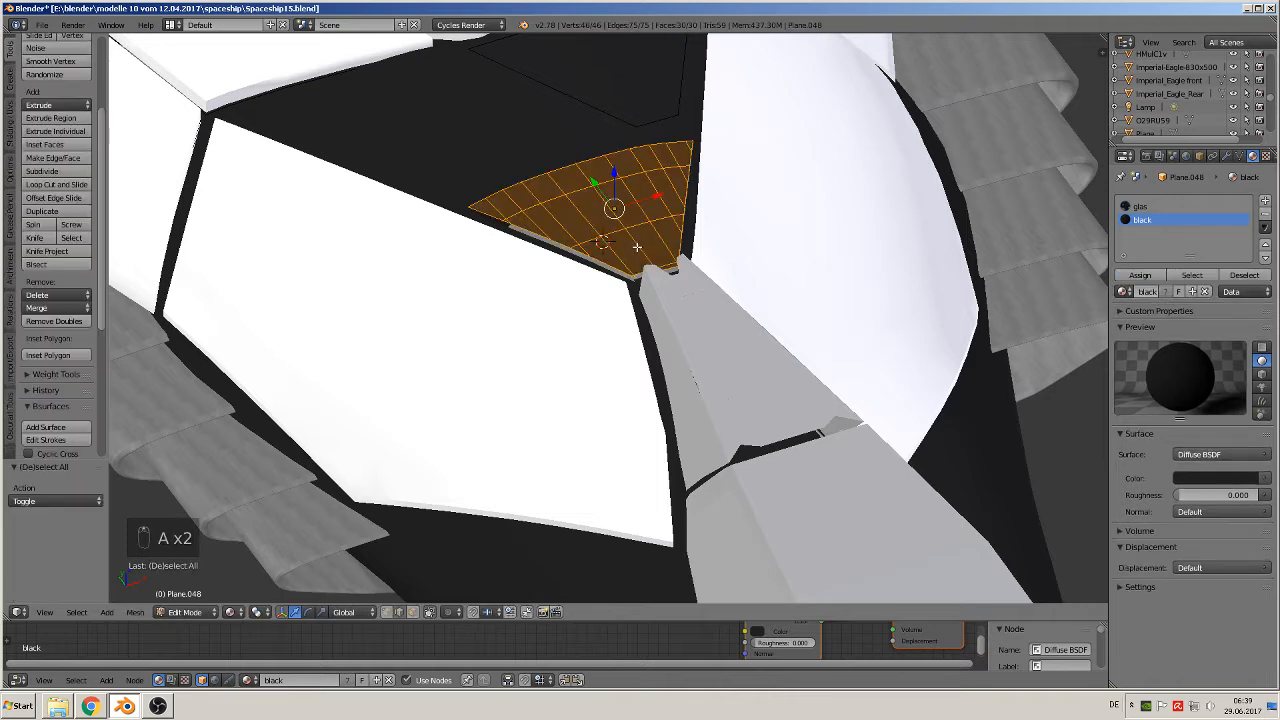
key(e)
right_click(637, 246)
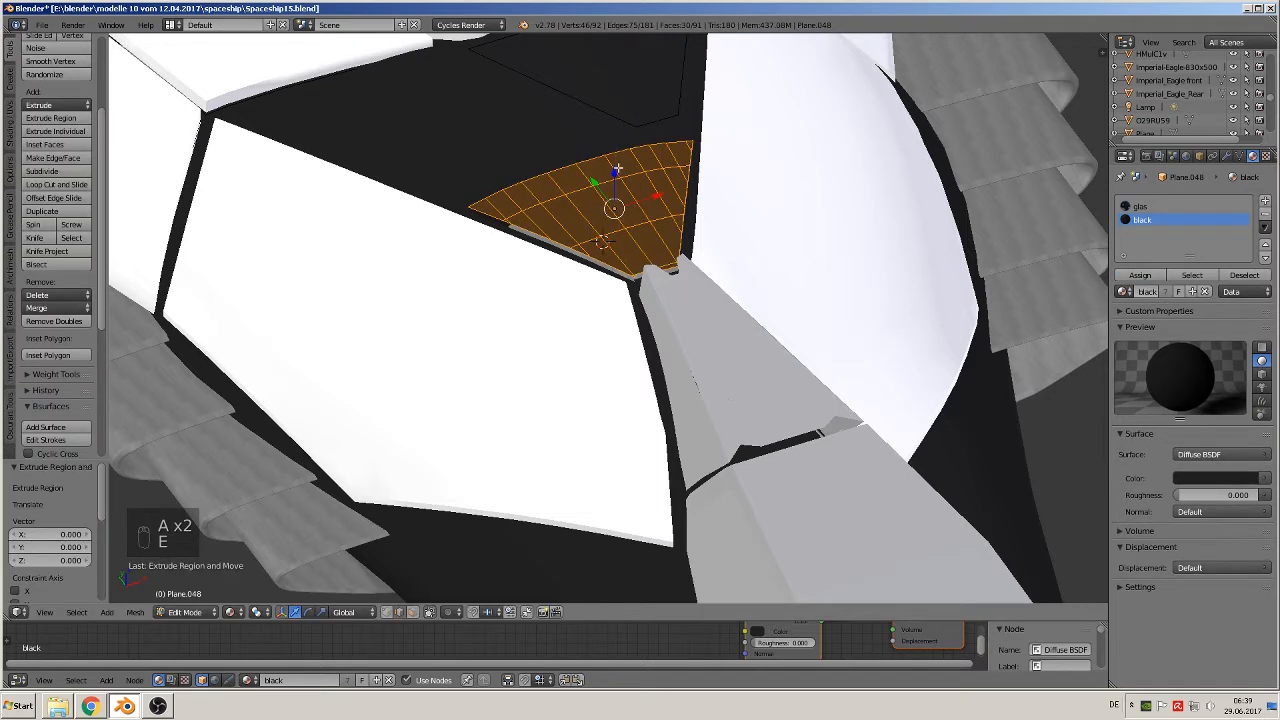
drag(619, 169, 618, 178)
key(Tab)
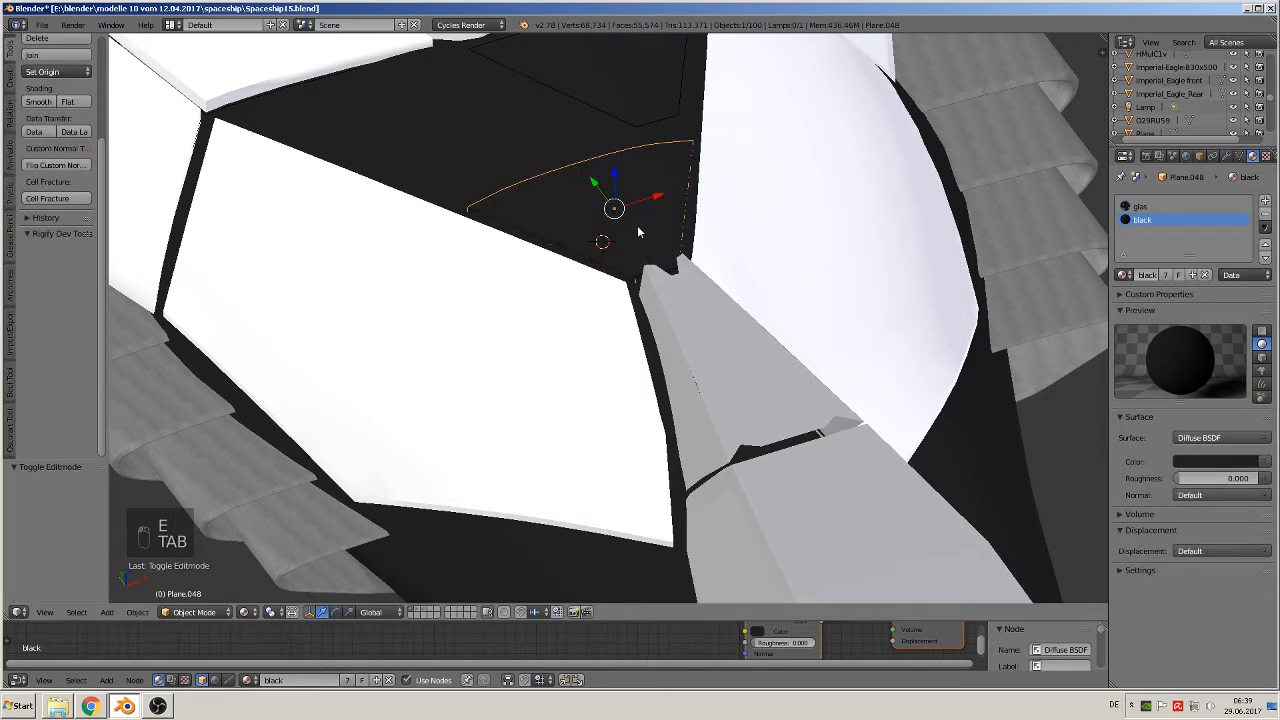
- Replace the trapezoid panel's glas and black materials with the existing ship plates material
click(1266, 214)
click(1266, 214)
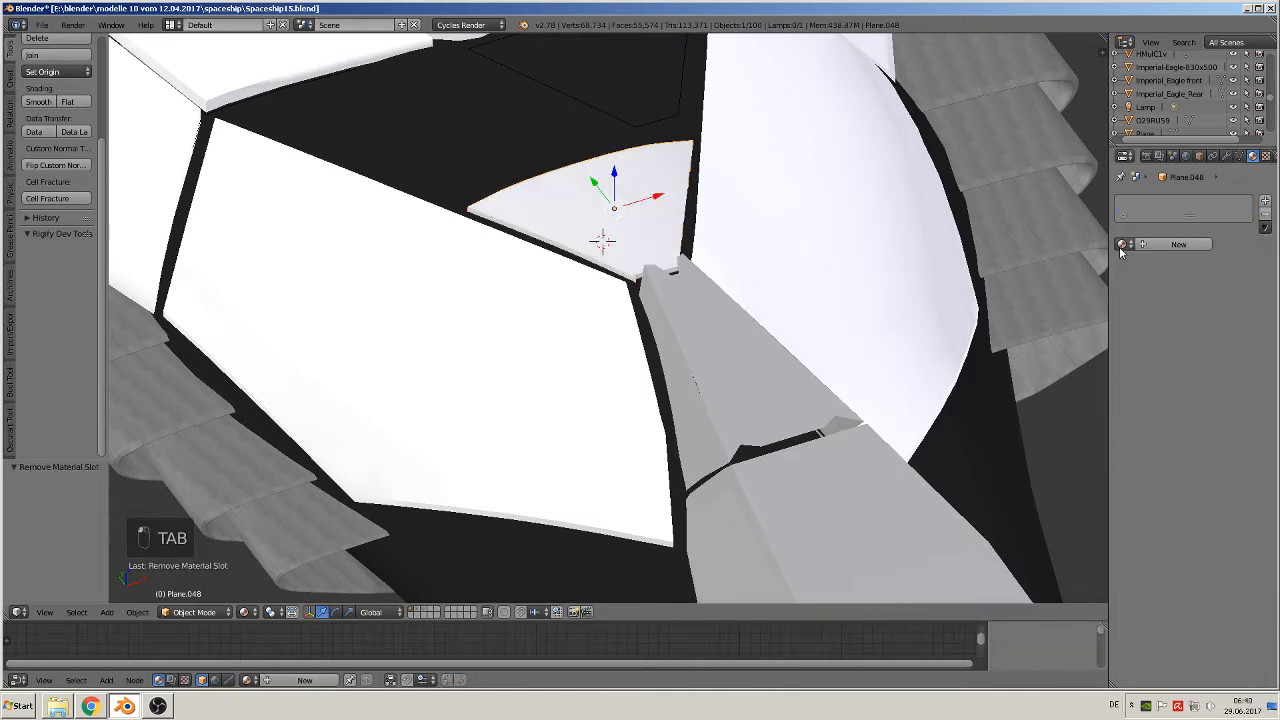
click(1123, 244)
text(sh)
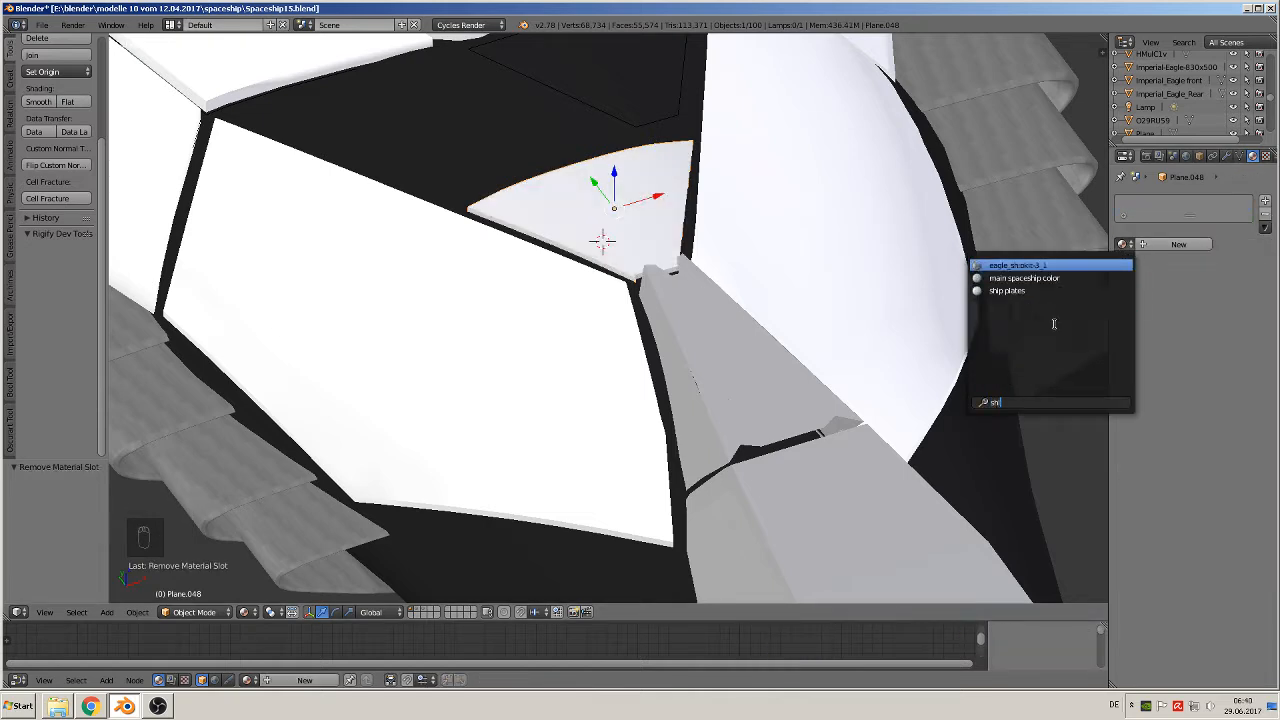
click(1010, 291)
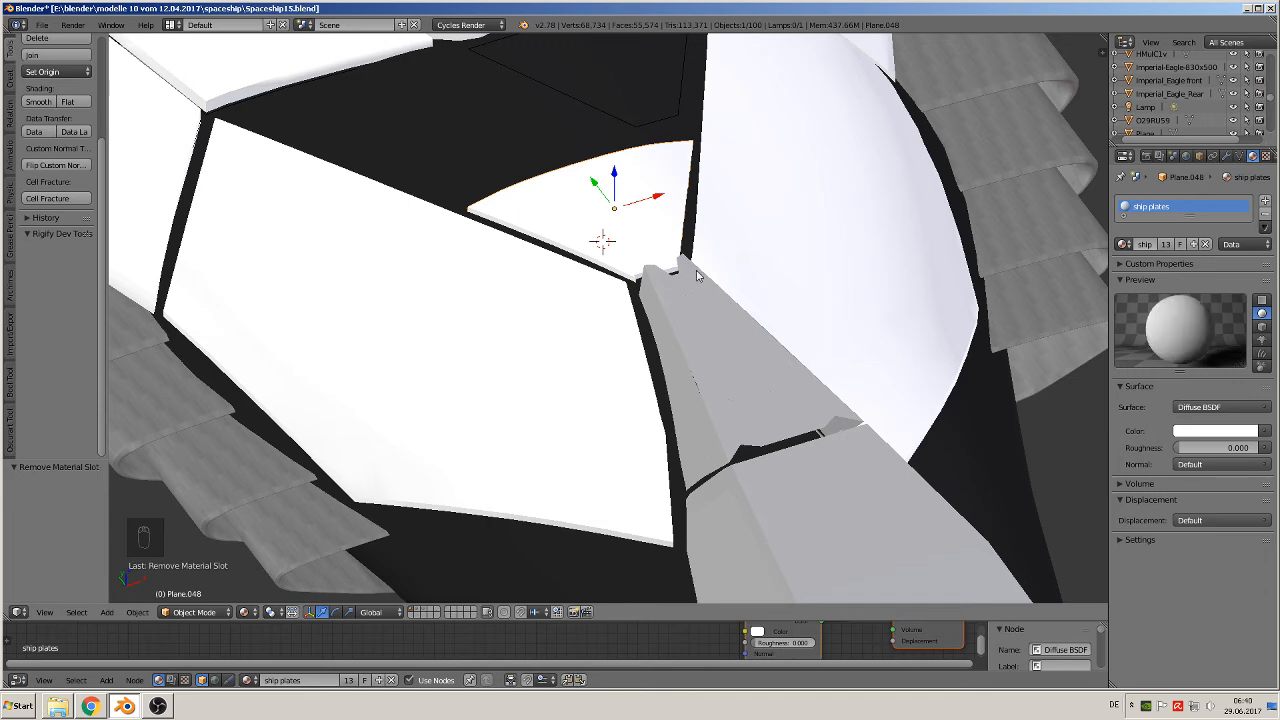
- In top view, place the 3D cursor at the dark gap's upper corner beside one white panel and add a plane there
key(KP_7)
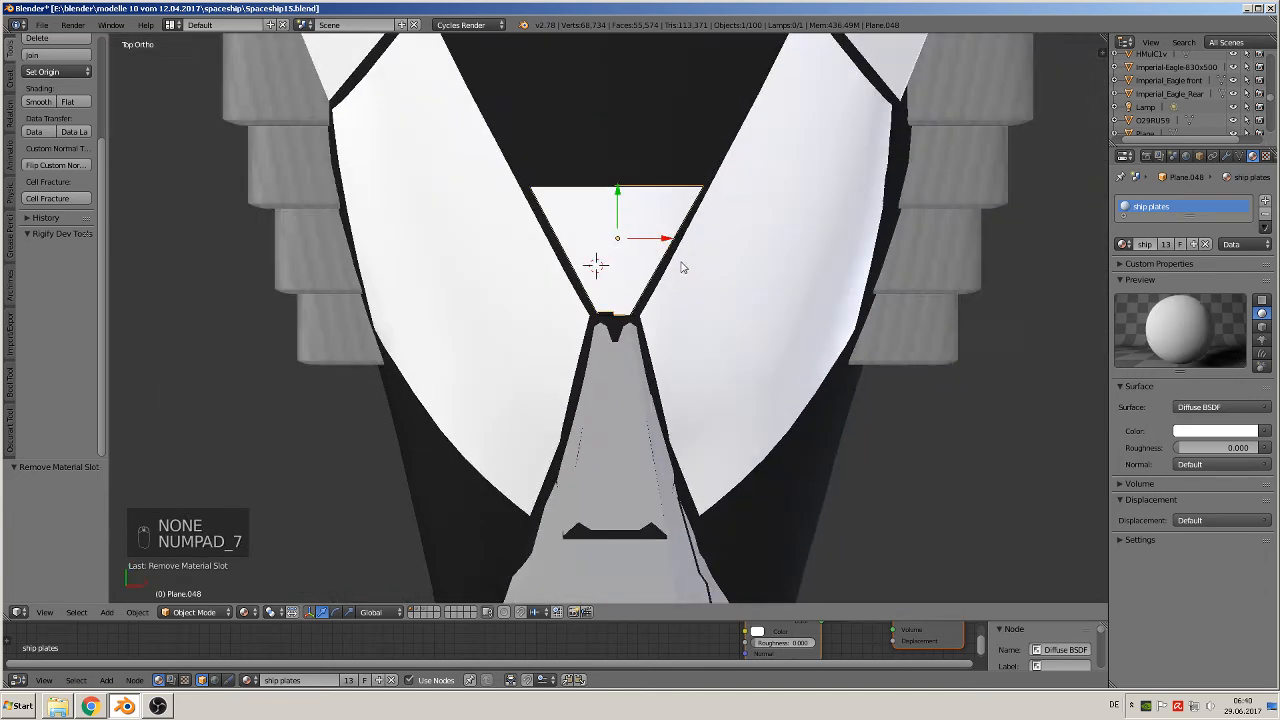
scroll(630, 226, down, 3)
key(Tab)
key(Tab)
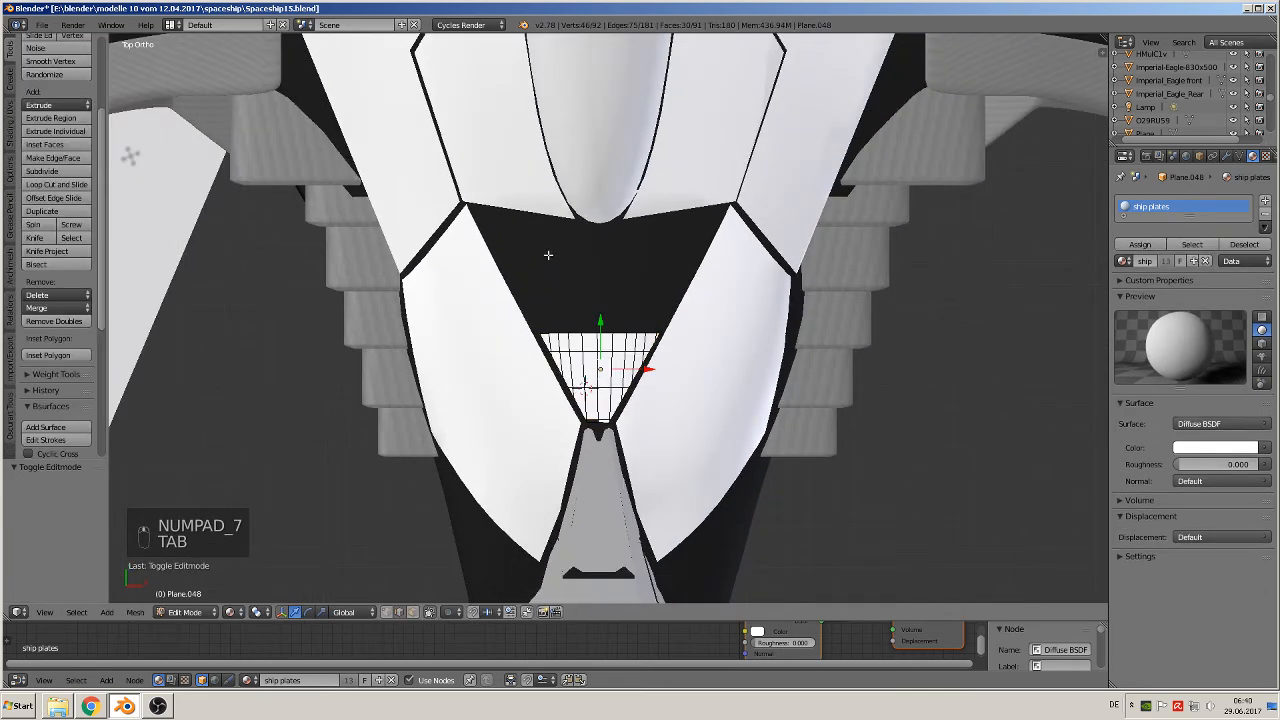
click(482, 208)
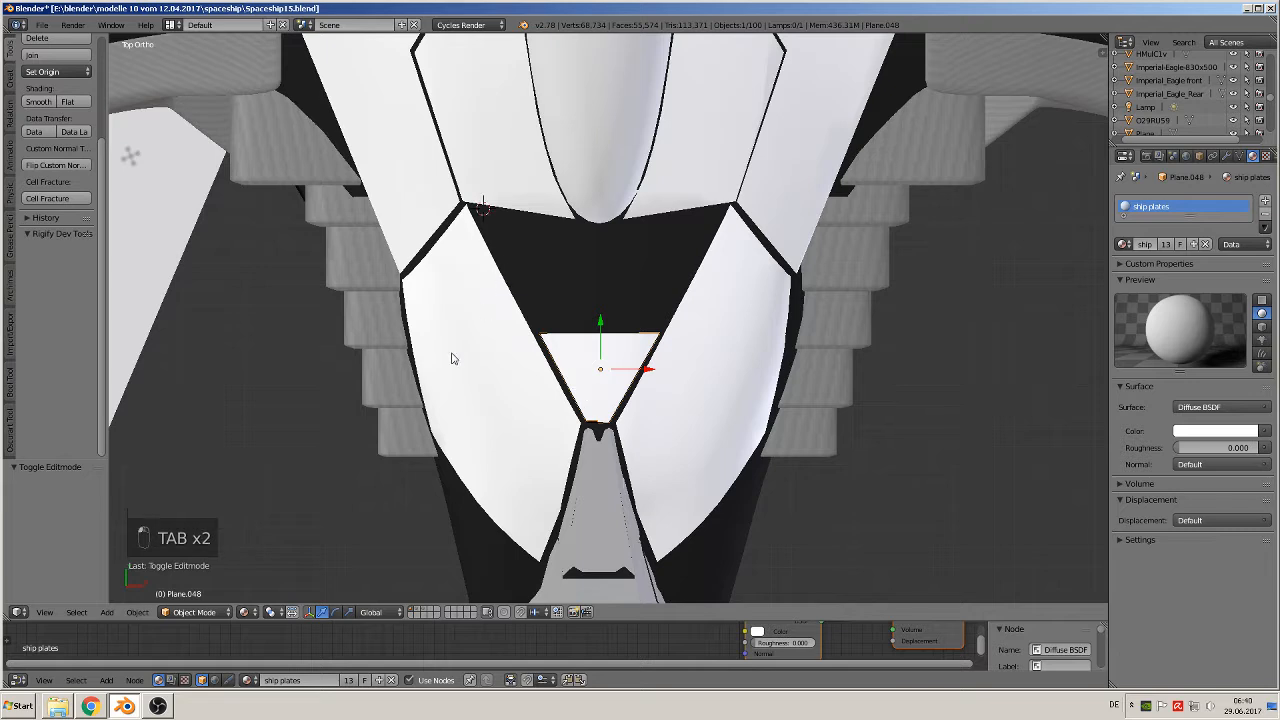
click(107, 612)
mouse_move(122, 598)
click(271, 270)
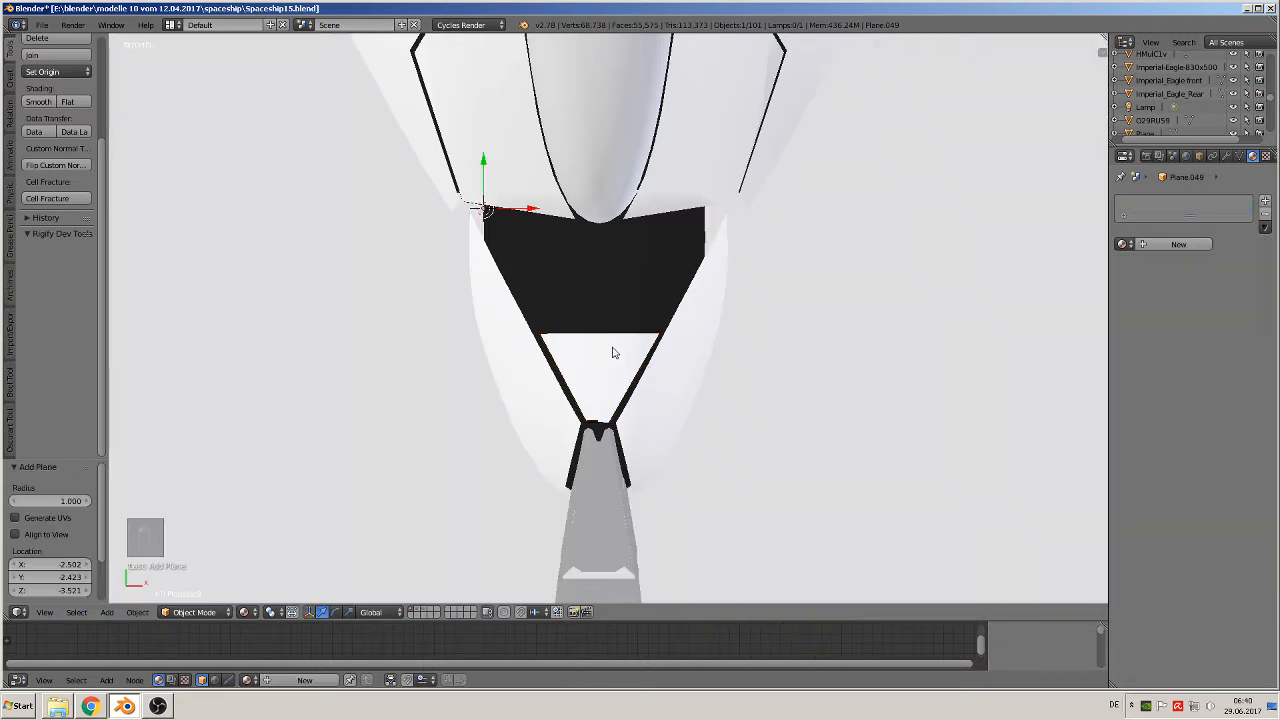
- Scale the new plane to about 0.042, raise it about 0.063 along Z, and move it over the hull between the white panels
key(s)
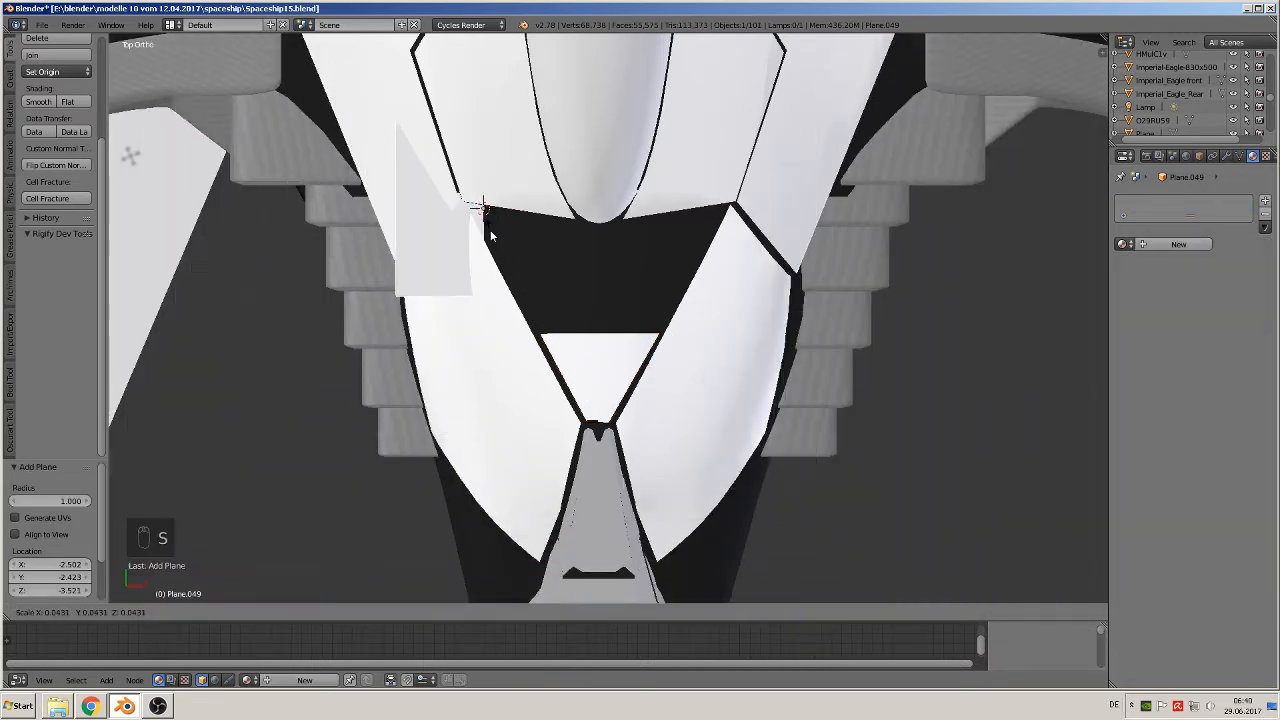
click(491, 236)
key(g)
key(z)
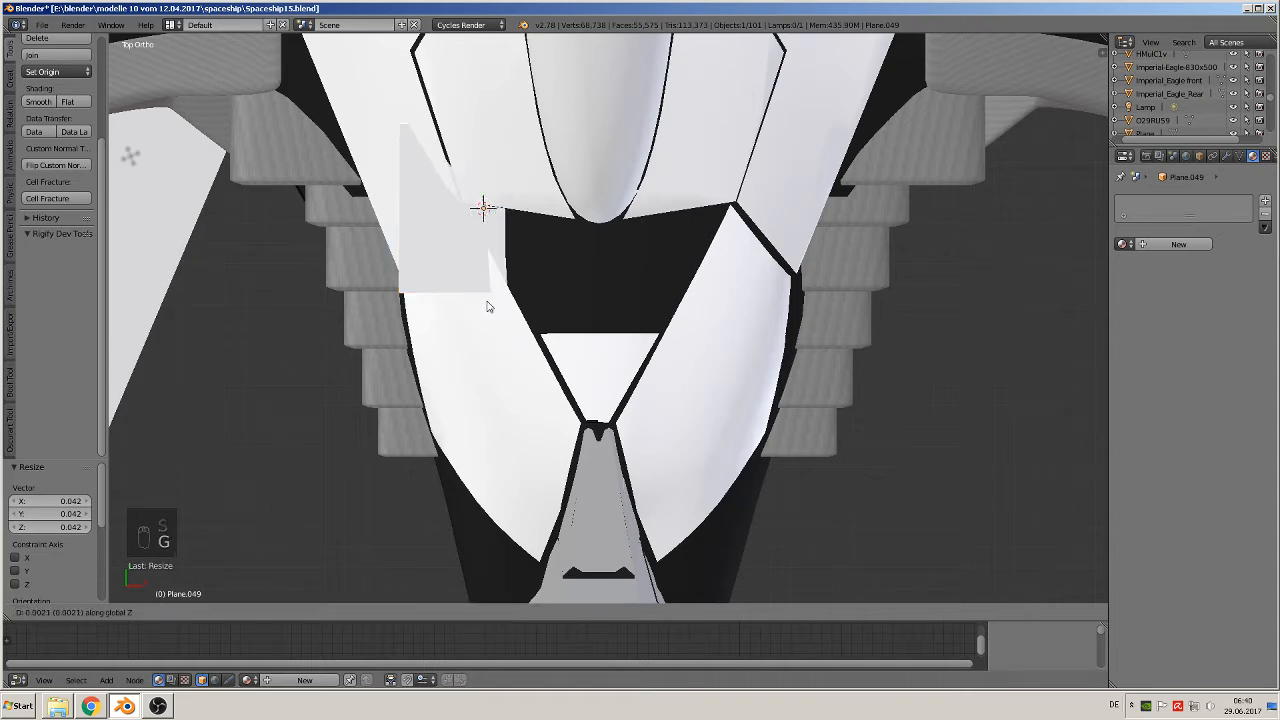
click(531, 491)
key(g)
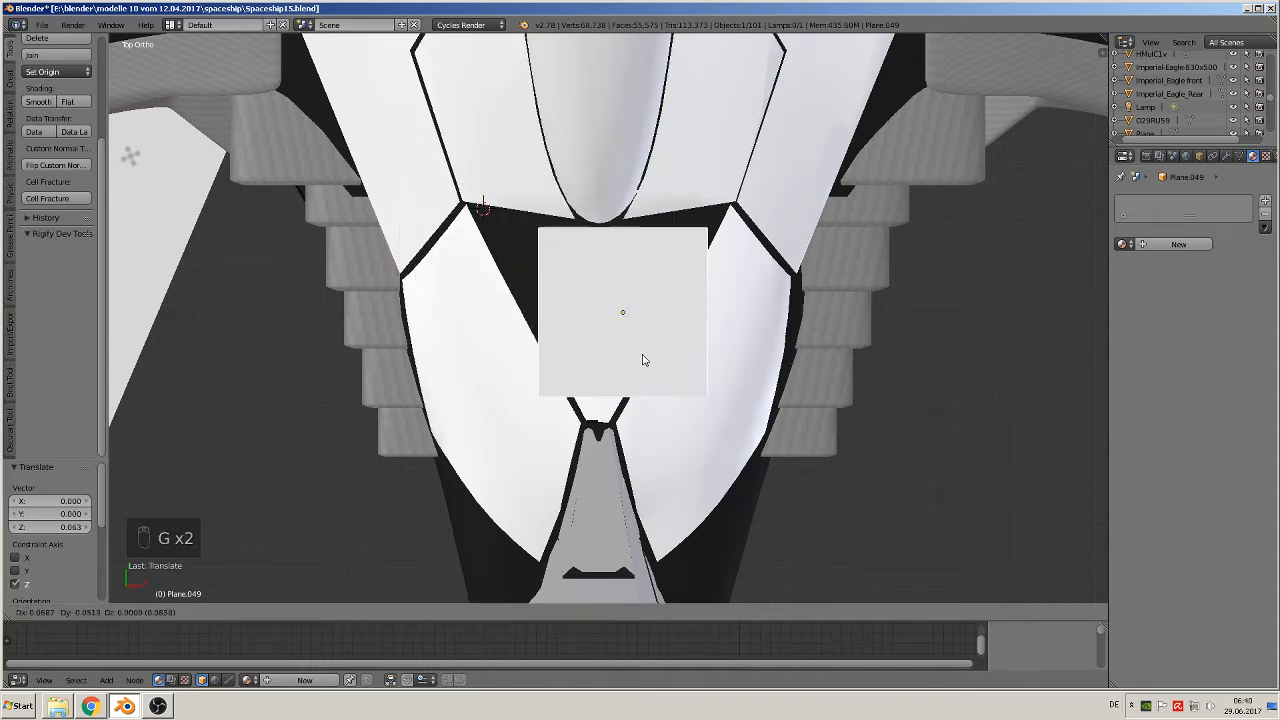
click(666, 351)
- In Edit Mode, delete all of the plane's vertices except one
key(Tab)
right_drag(746, 255, 756, 265)
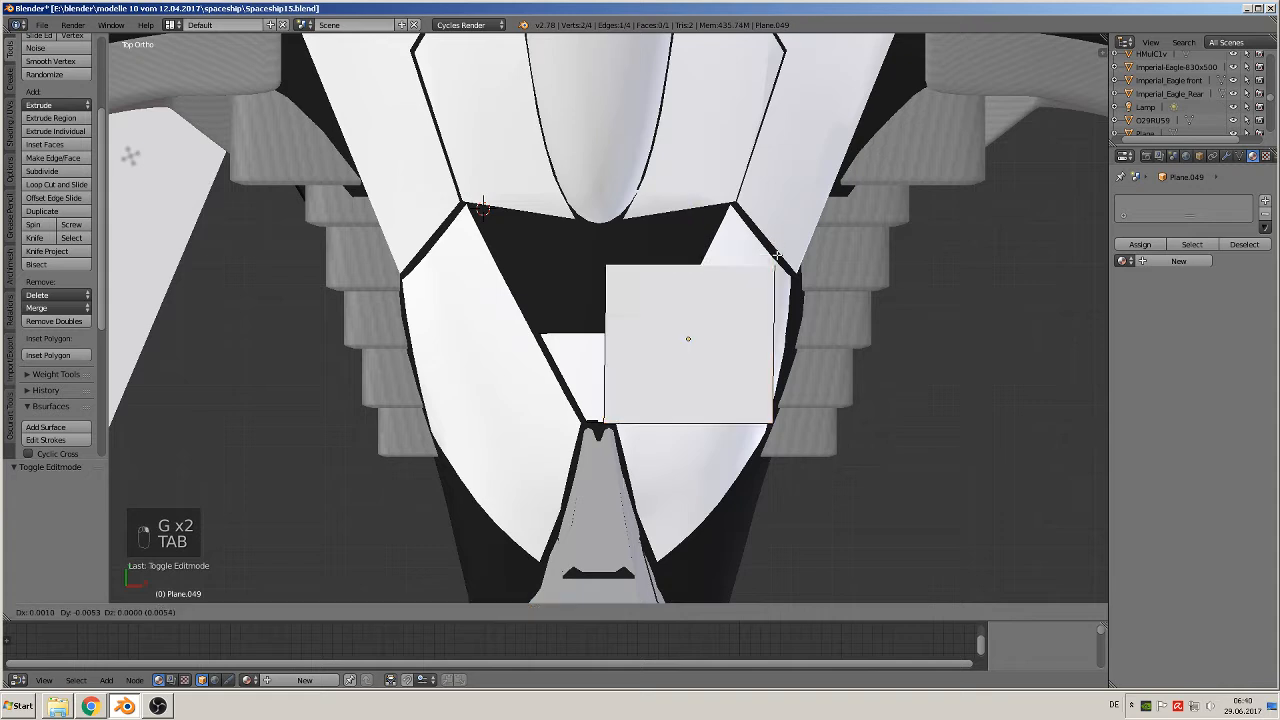
right_click(756, 256)
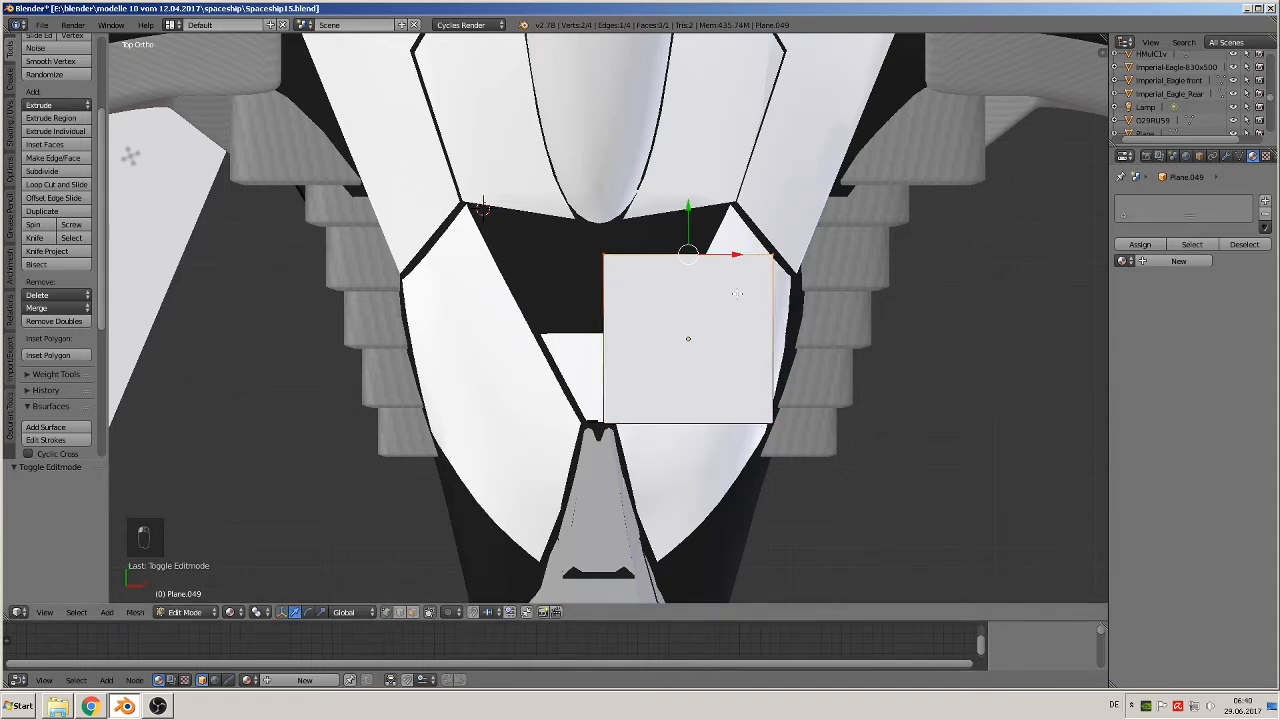
right_drag(767, 261, 772, 372)
right_click(771, 350)
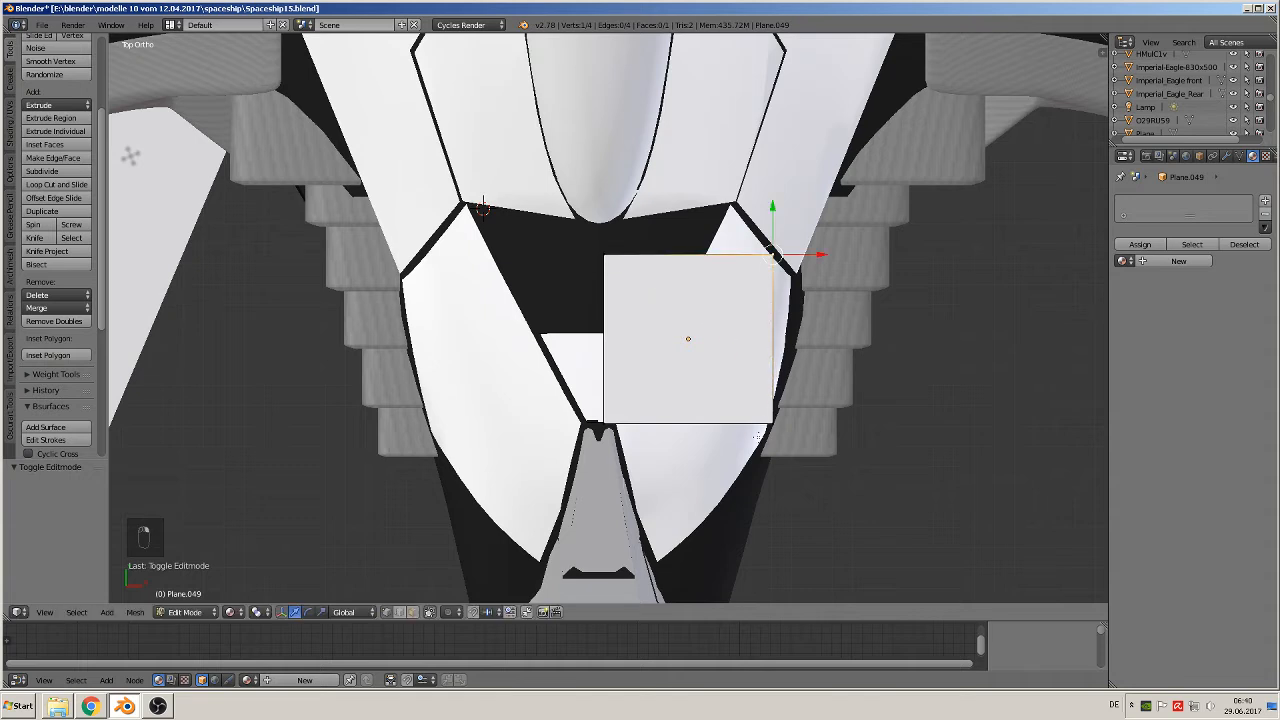
key(a)
key(x)
click(628, 424)
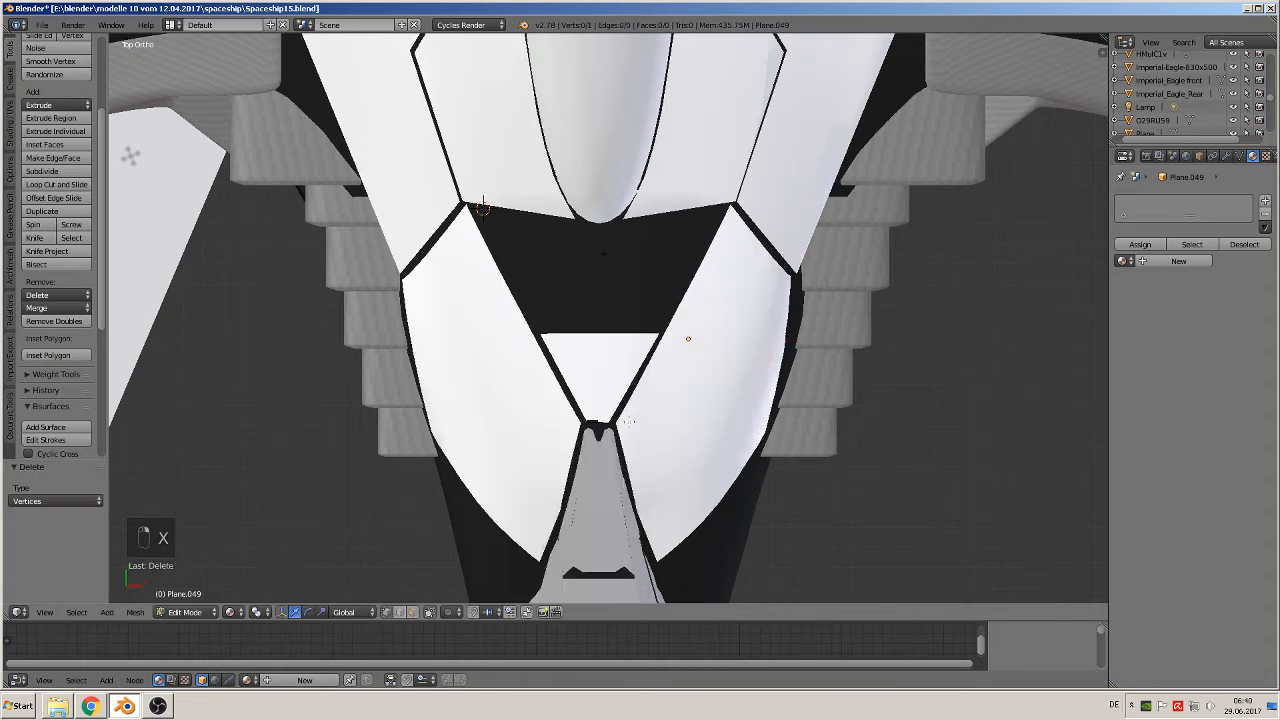
- Move the remaining vertex to the dark gap's upper corner and extrude it three times to outline one half of the gap
right_click(628, 284)
key(g)
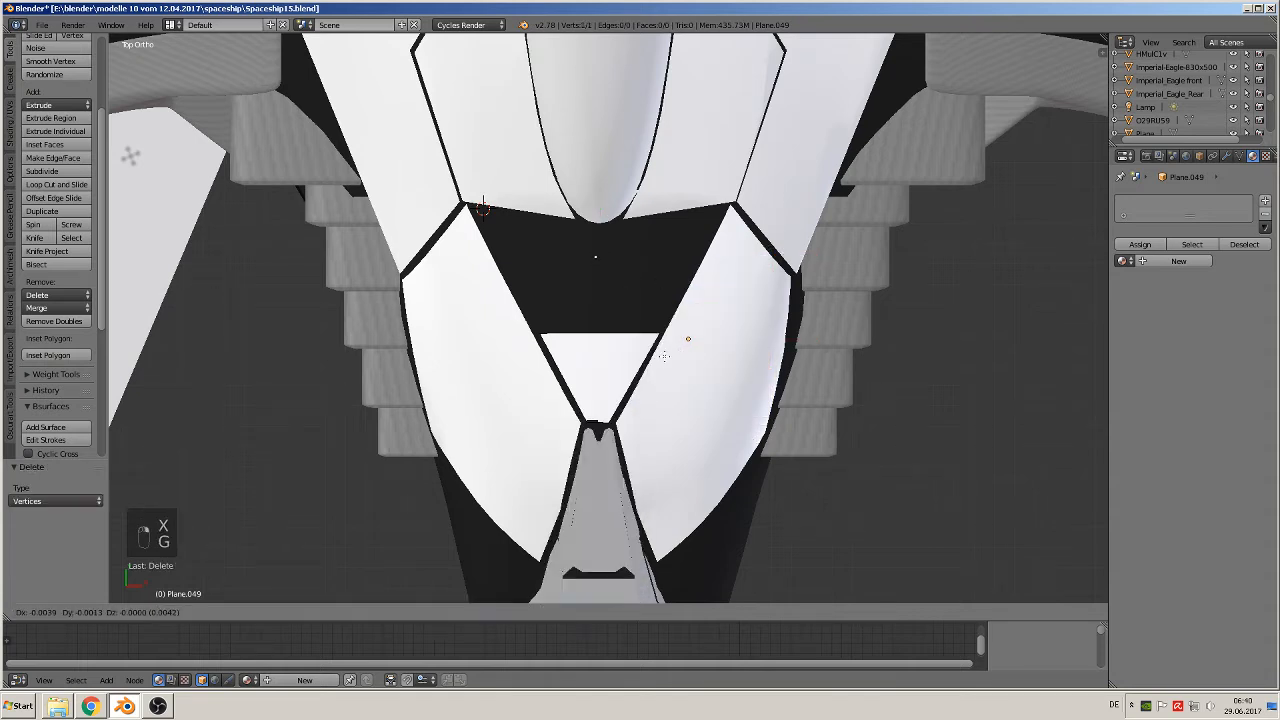
click(551, 305)
key(e)
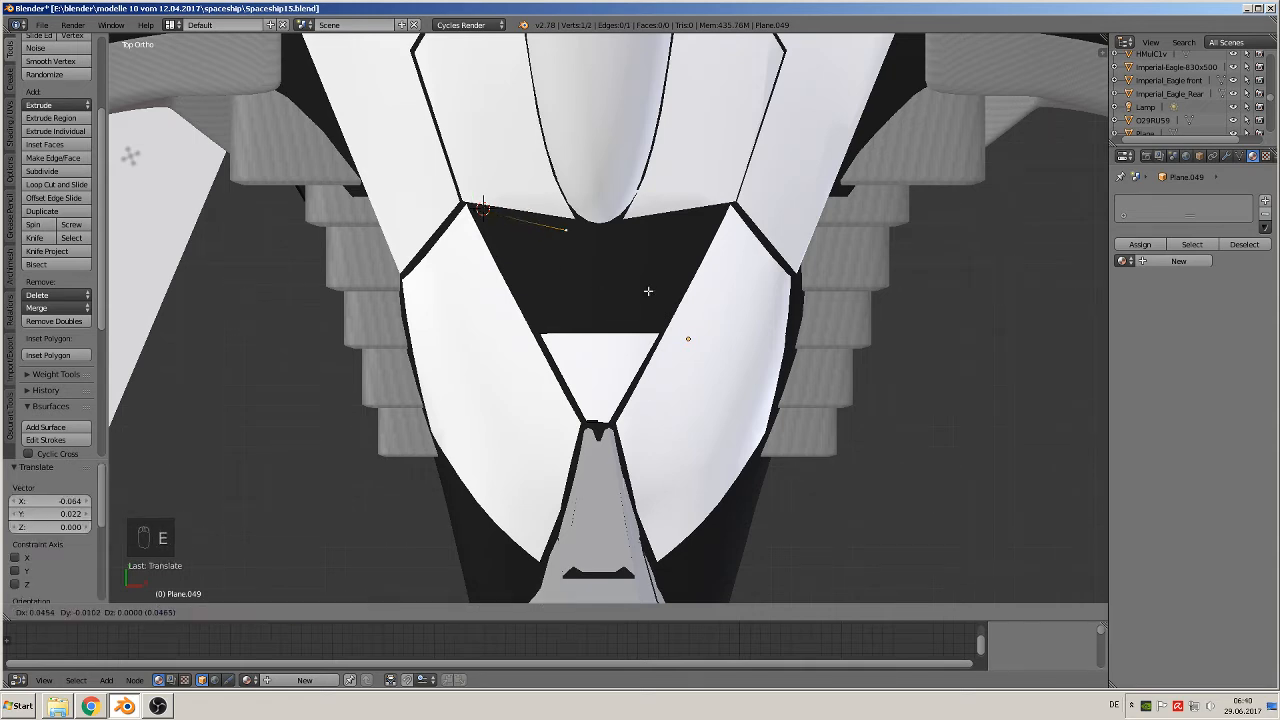
click(652, 286)
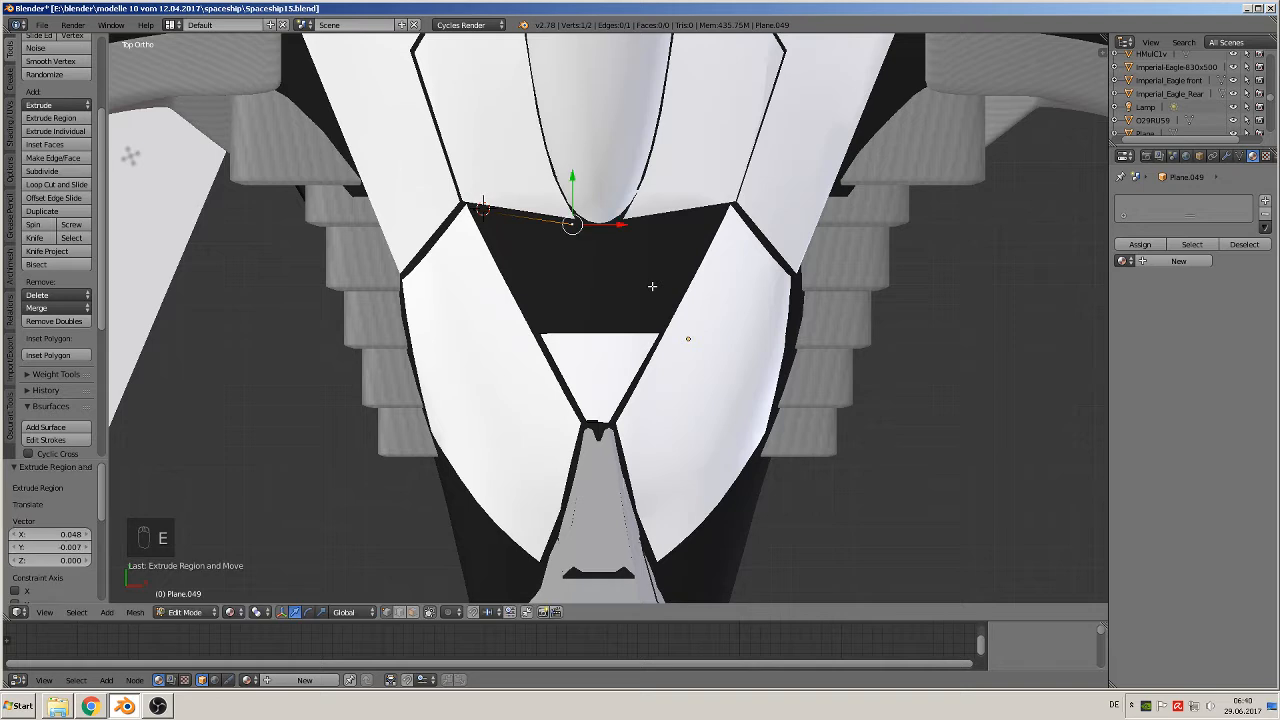
key(e)
click(680, 390)
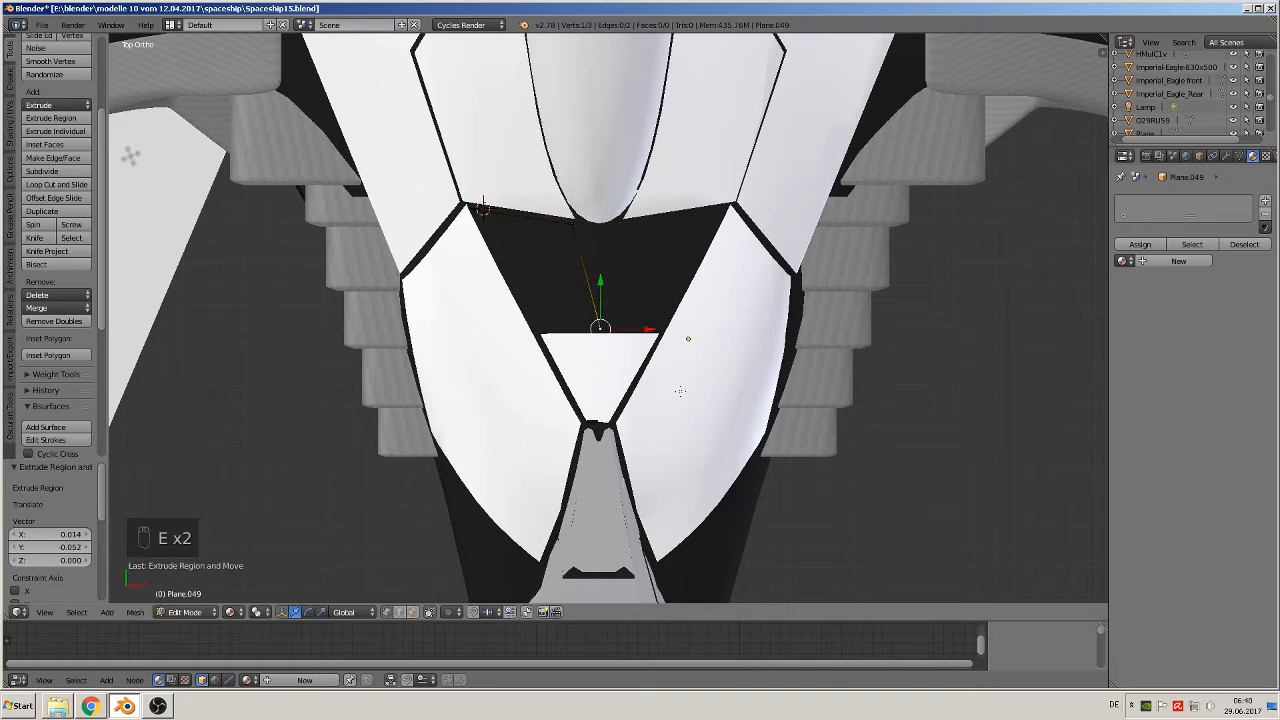
key(e)
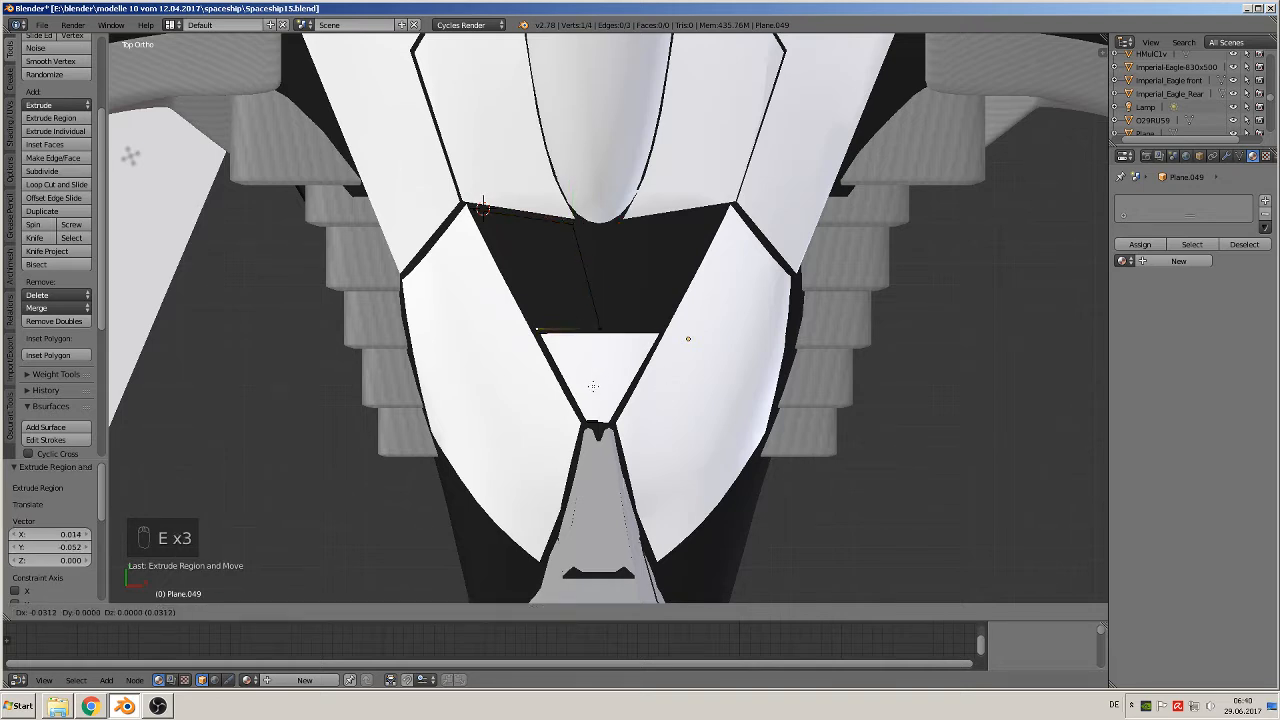
click(593, 385)
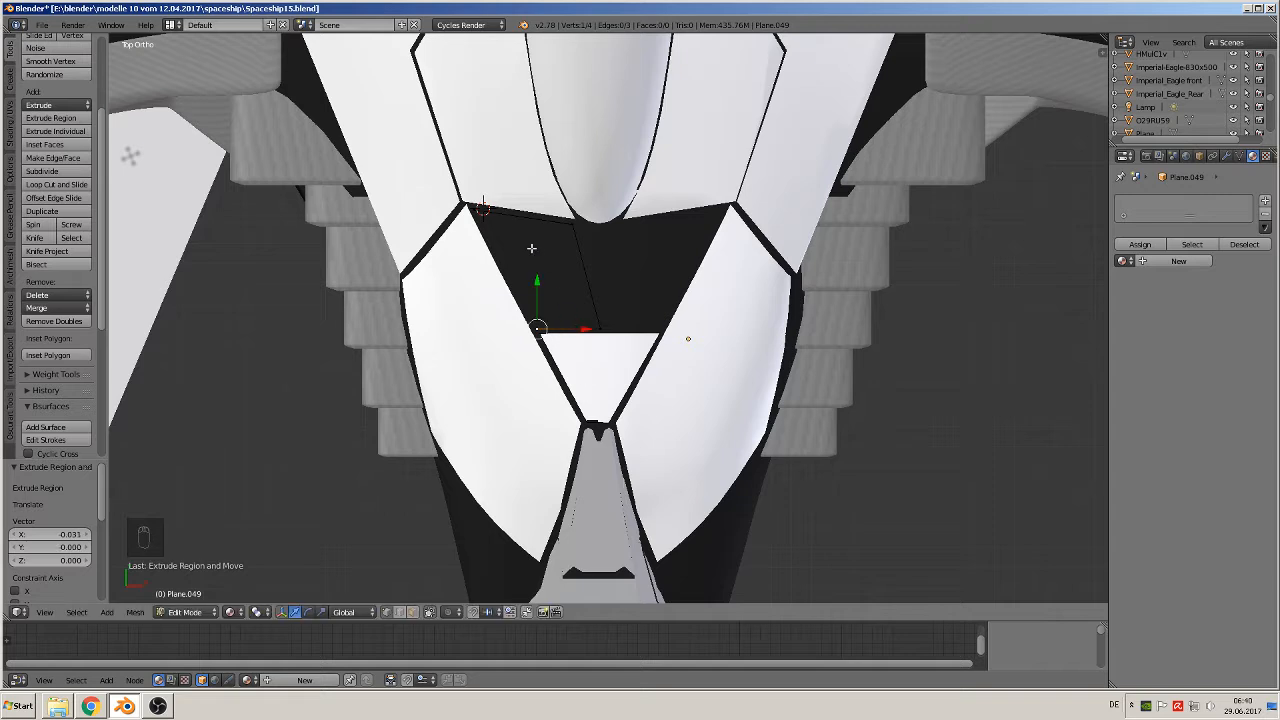
- Close the four-sided outline with an edge along the white panel and set its origin to its geometry in Object Mode
shift+right_click(479, 207)
key(f)
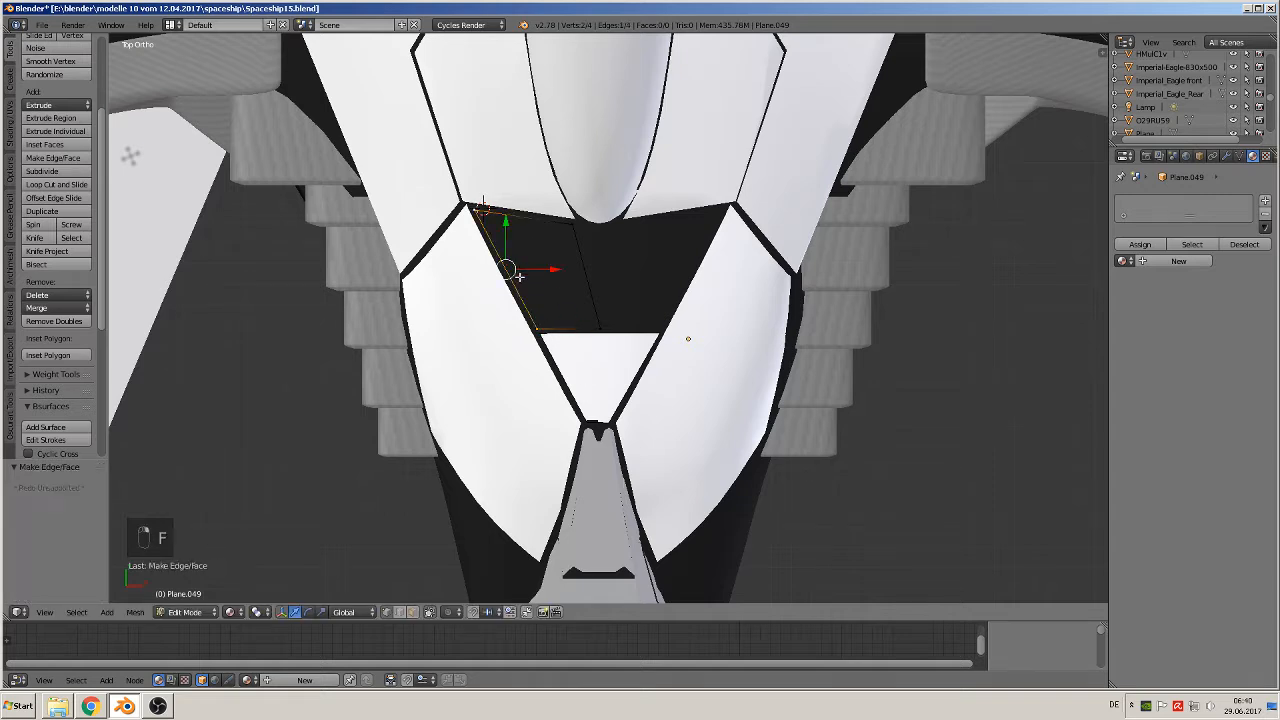
key(q)
key(a)
key(a)
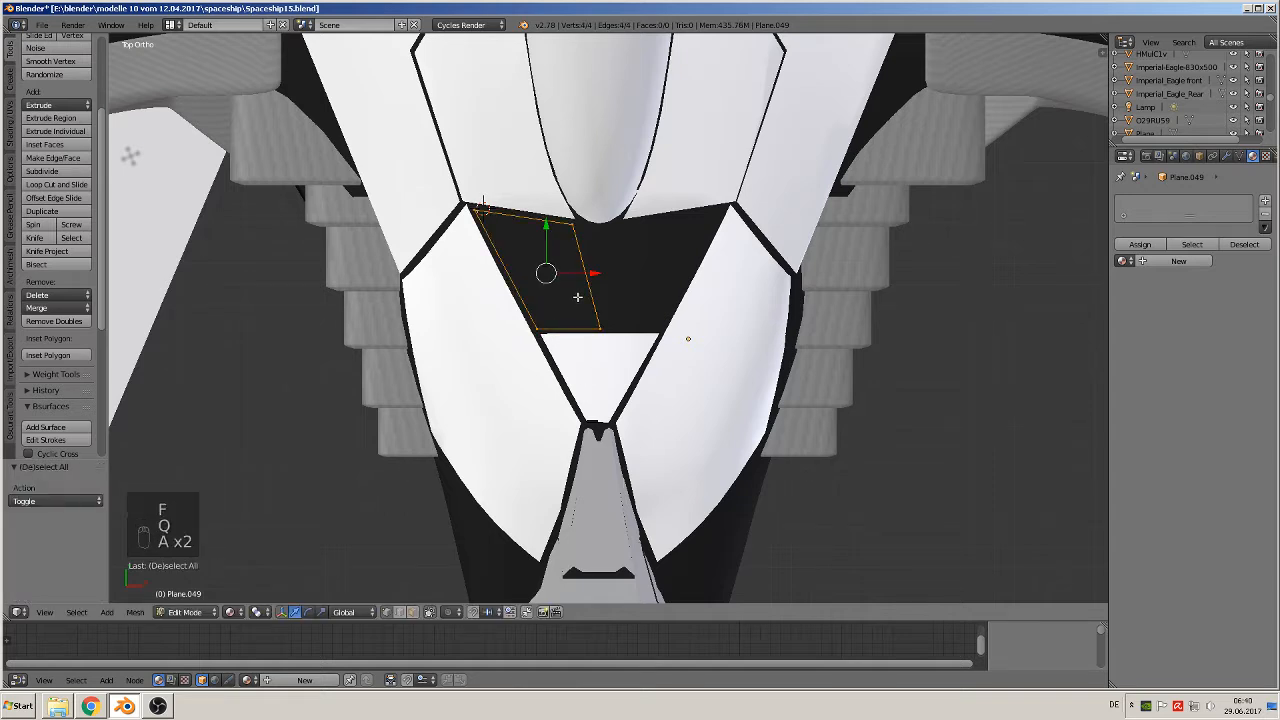
key(Tab)
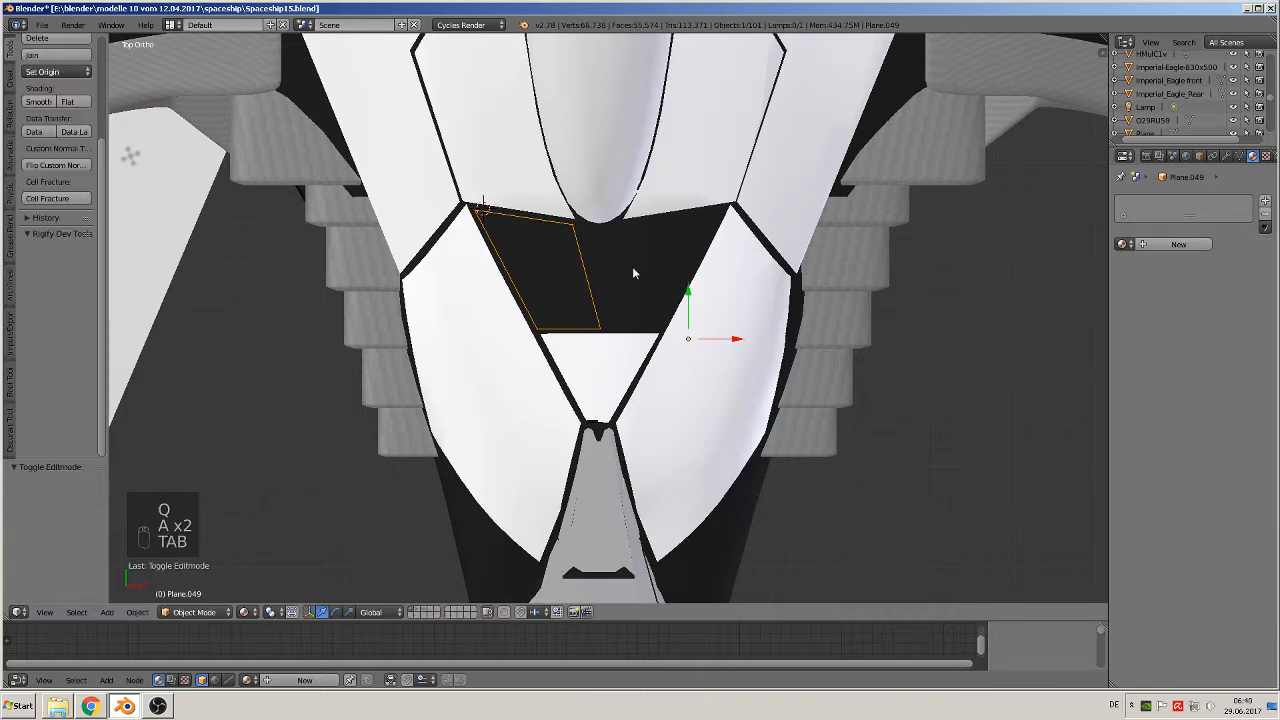
click(57, 72)
click(72, 103)
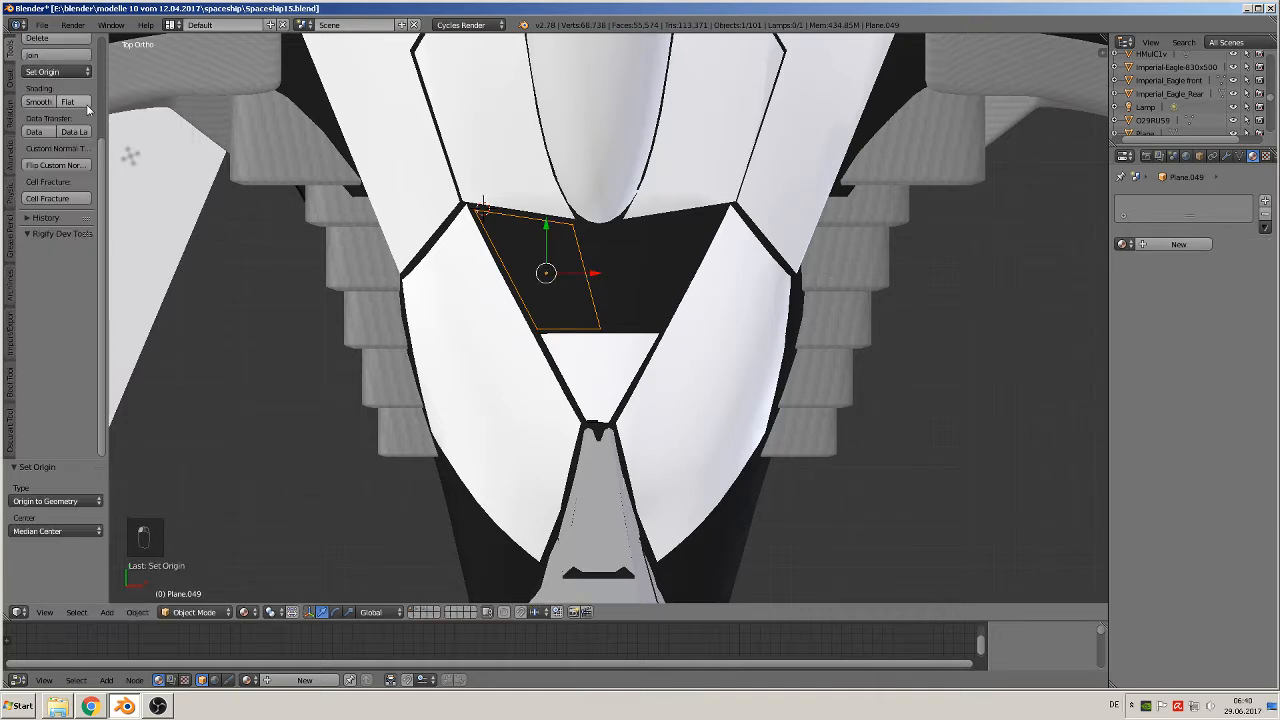
- Knife-project the four-sided outline onto the black hull mesh and separate the cut-out faces into their own object
shift+right_click(630, 264)
key(Tab)
key(a)
key(a)
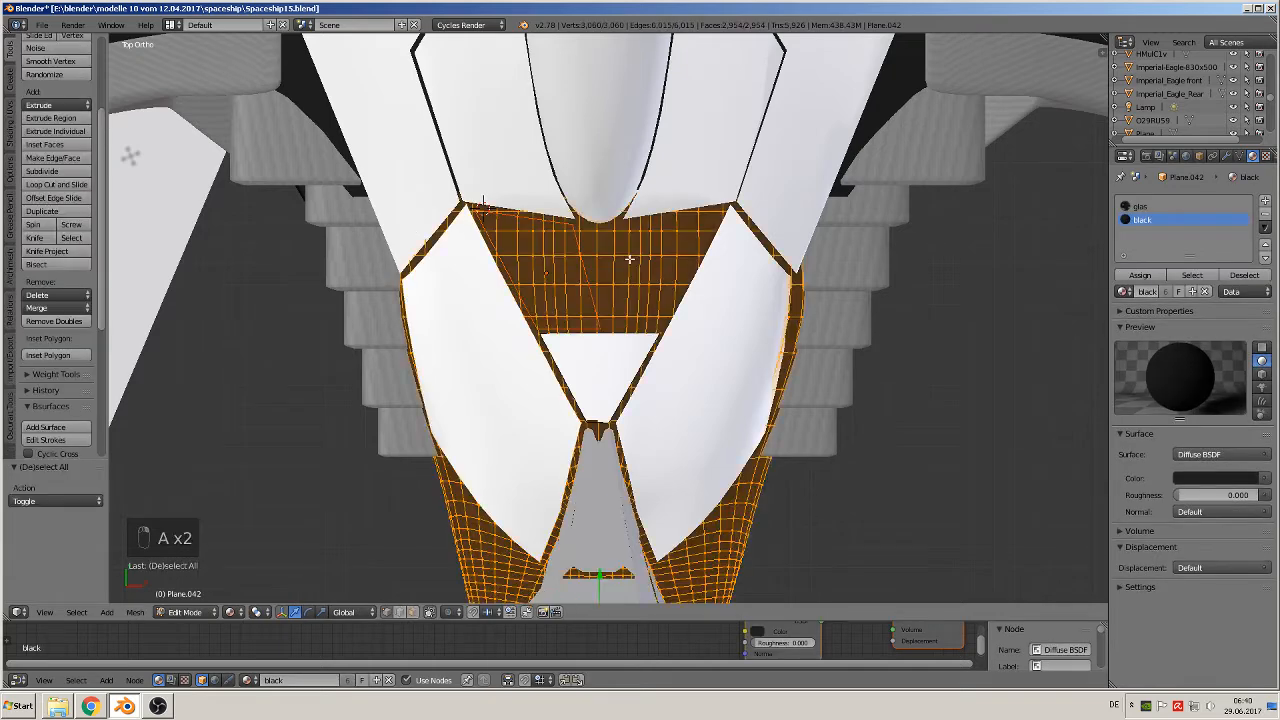
click(60, 253)
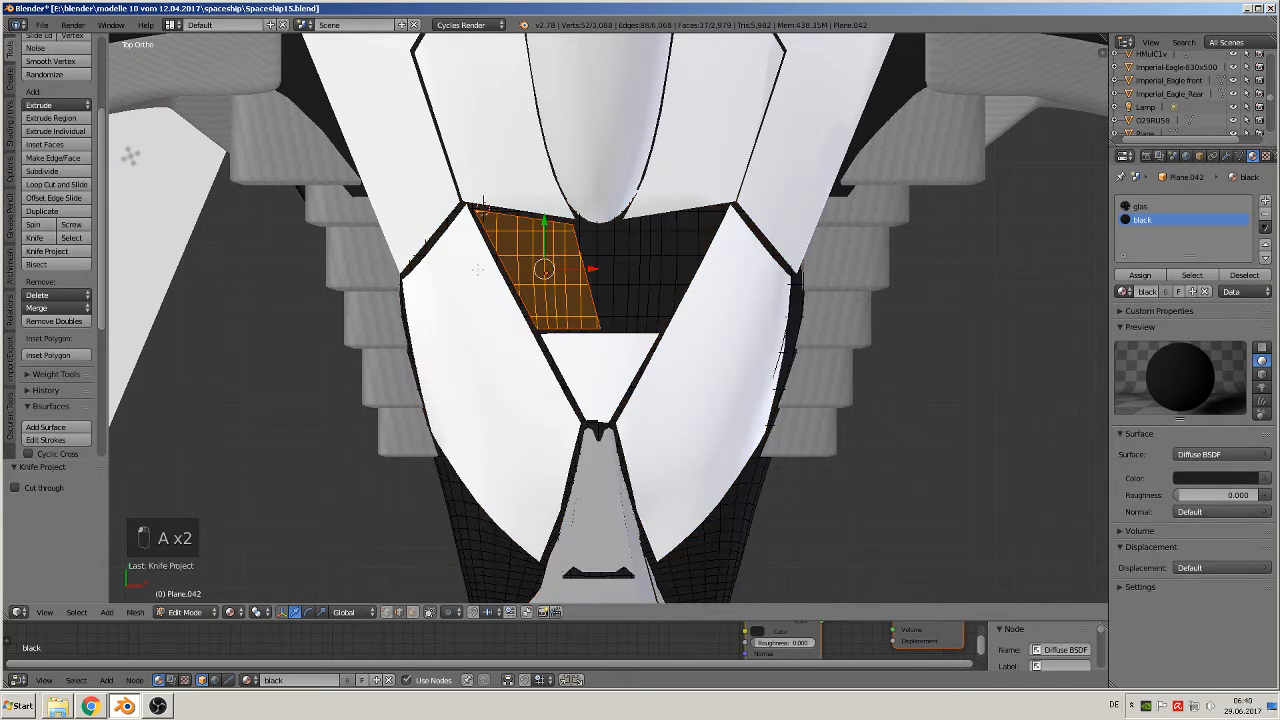
key(p)
click(565, 289)
key(Tab)
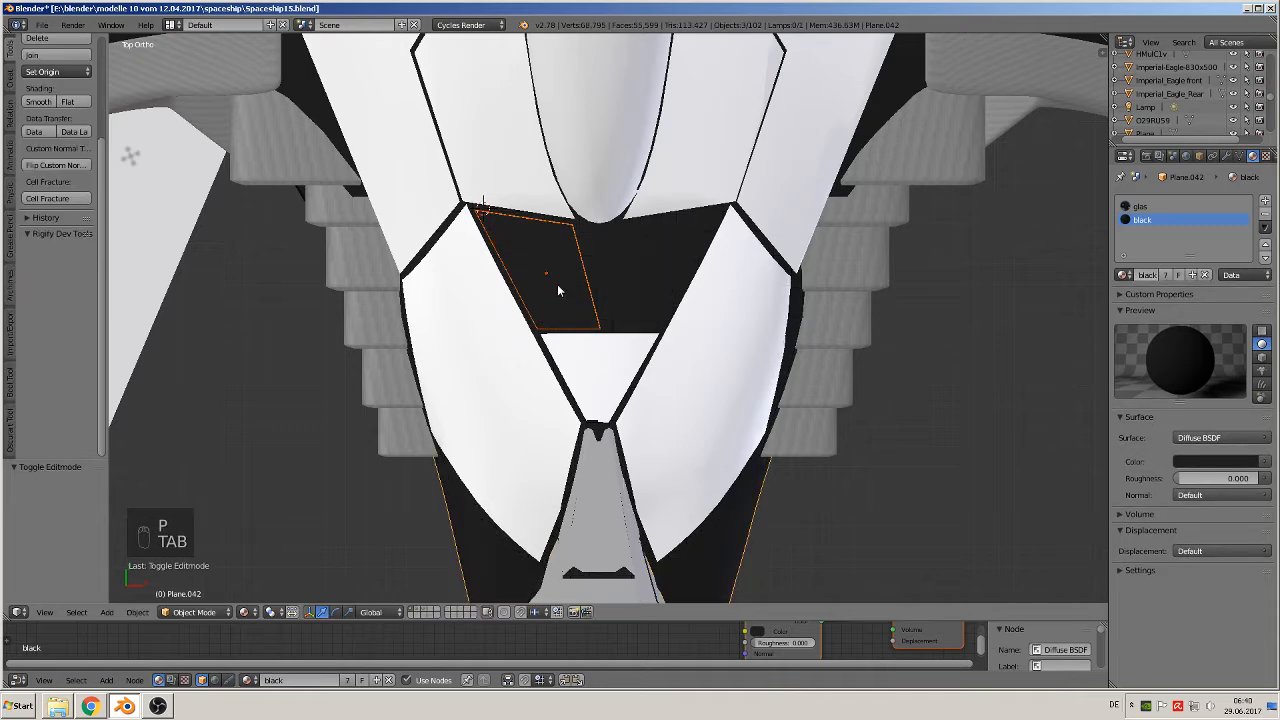
- Set the separated four-sided panel's origin to its geometry and raise the panel about 0.003 along Z
right_click(558, 290)
middle_drag(560, 314, 650, 276)
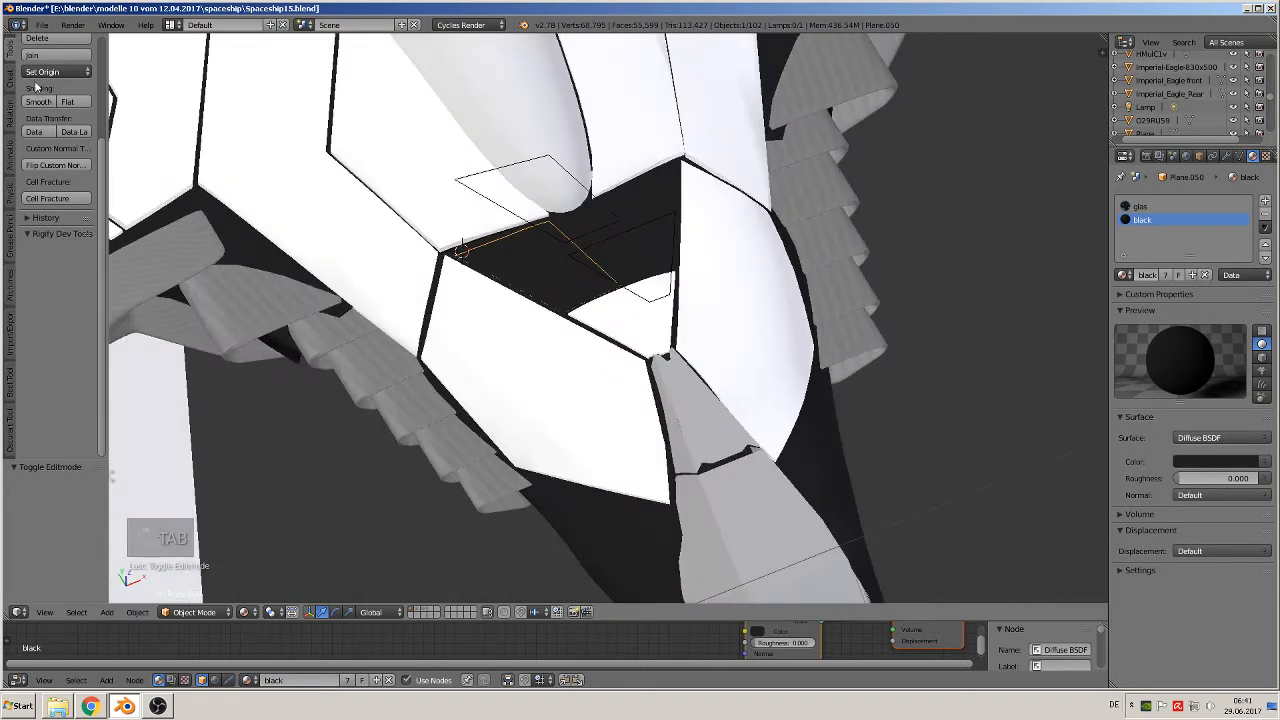
click(42, 72)
click(60, 104)
scroll(525, 235, up, 2)
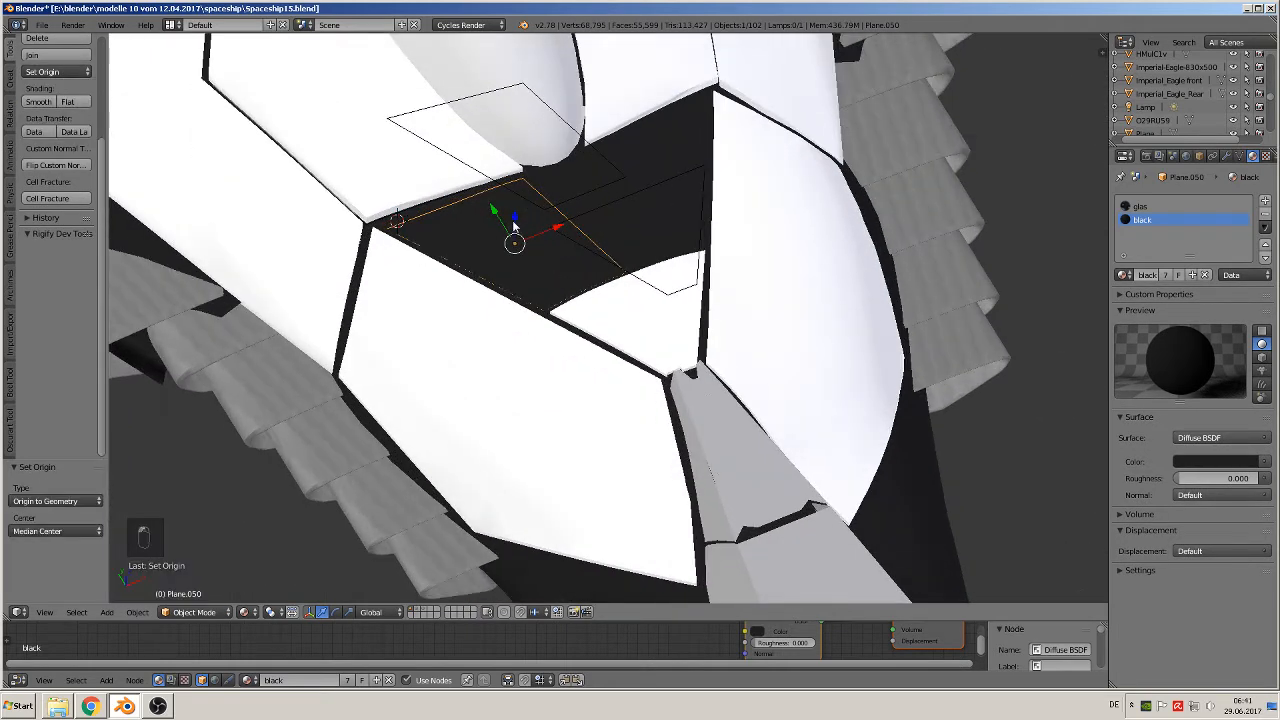
drag(514, 226, 514, 222)
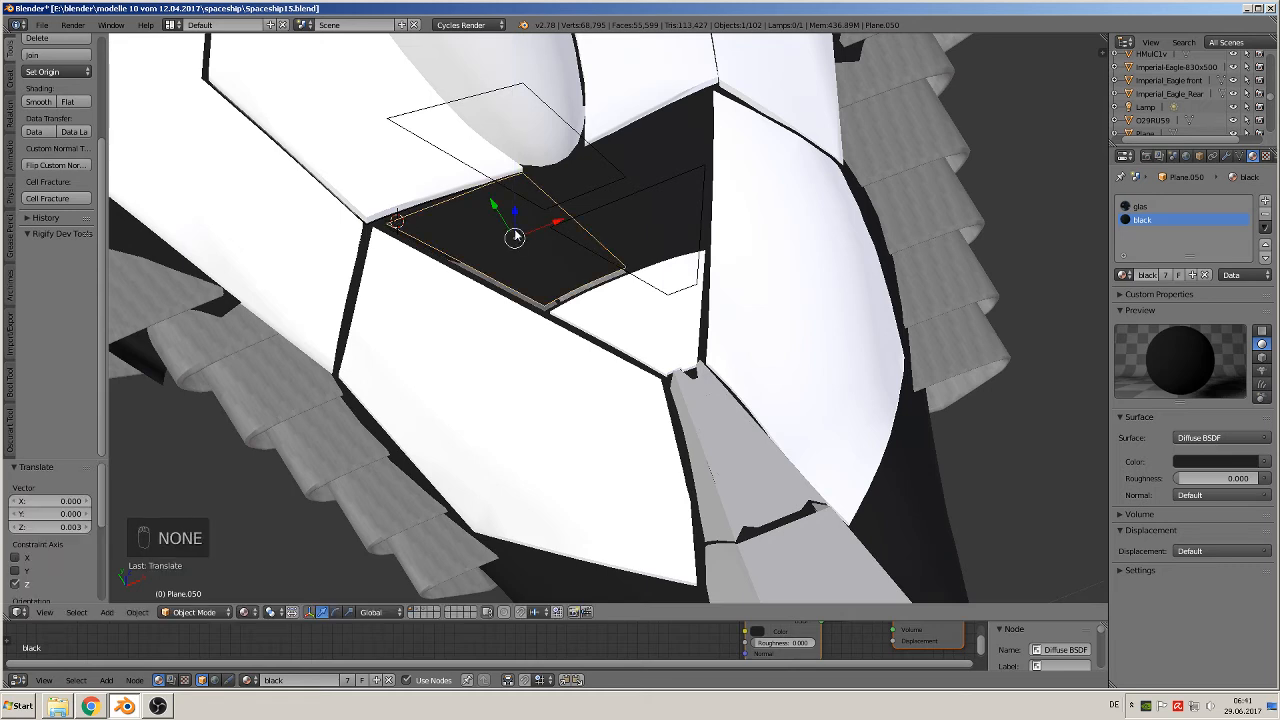
click(514, 236)
- Extrude all faces of the four-sided panel by about 0.004 to give it thickness, and return to Object Mode
key(Tab)
key(a)
key(a)
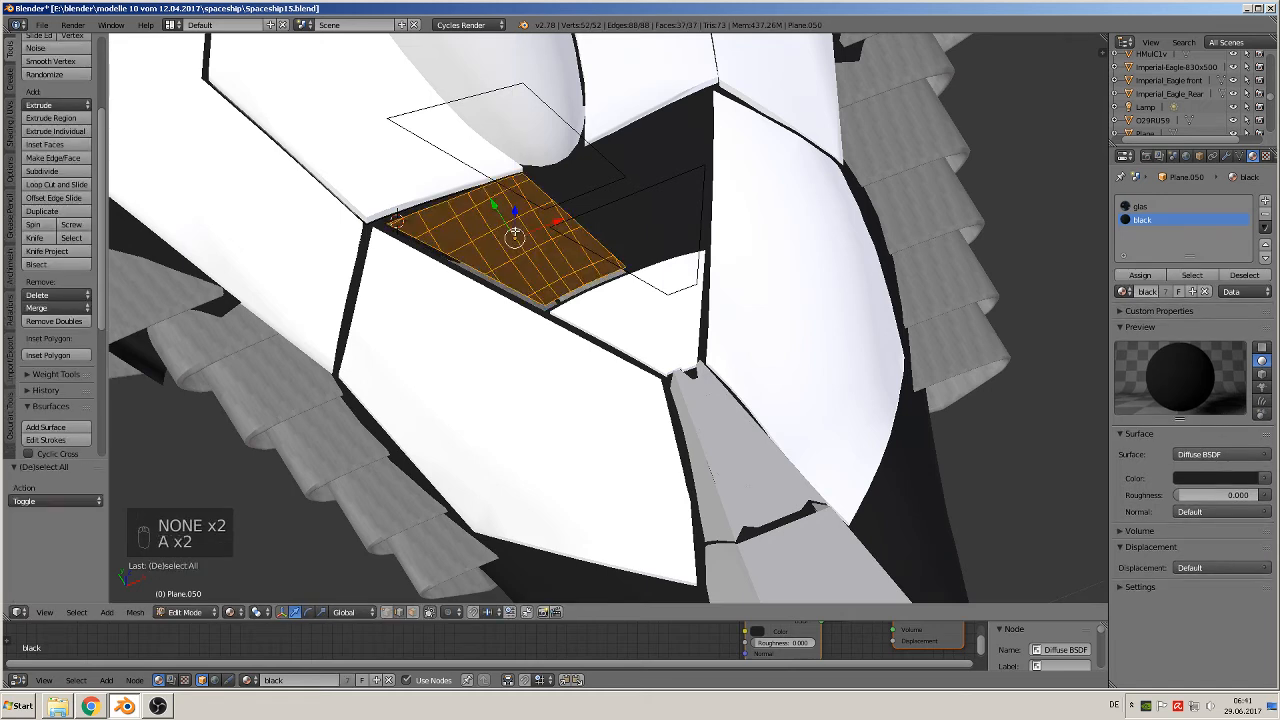
key(e)
key(Tab)
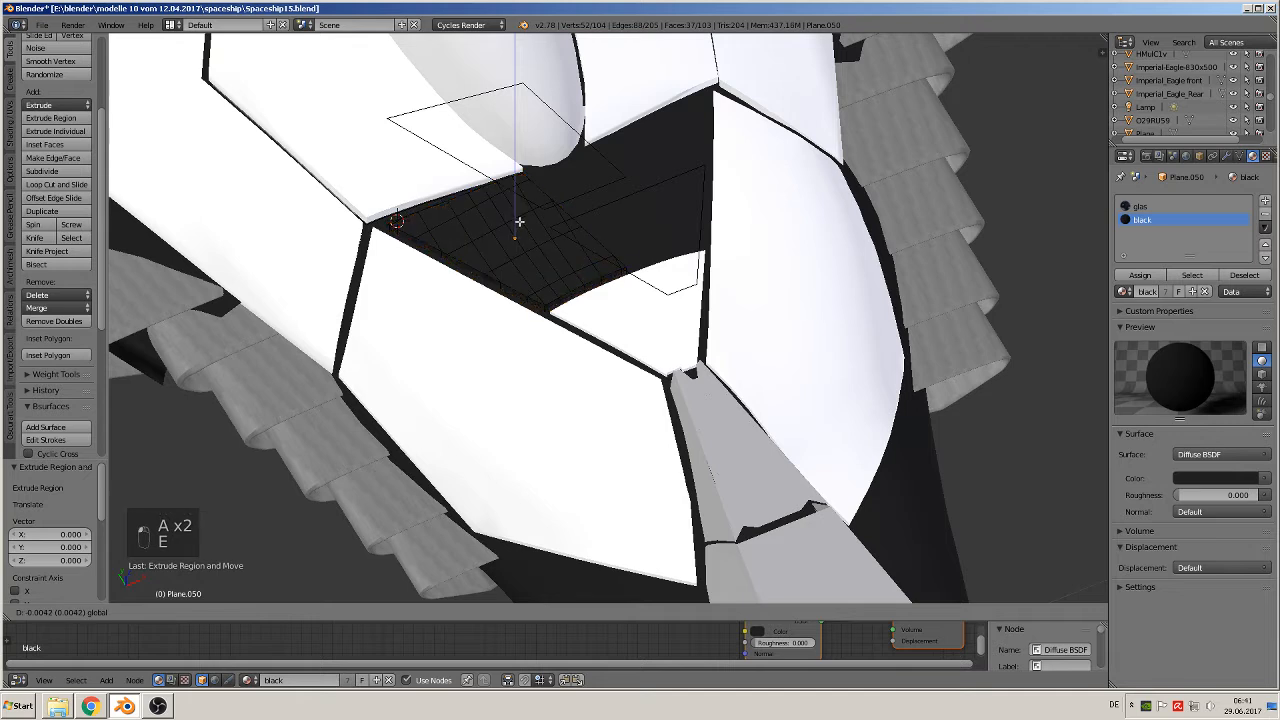
- Remove the black and glas materials from the four-sided panel and assign the ship plates material instead
click(1265, 214)
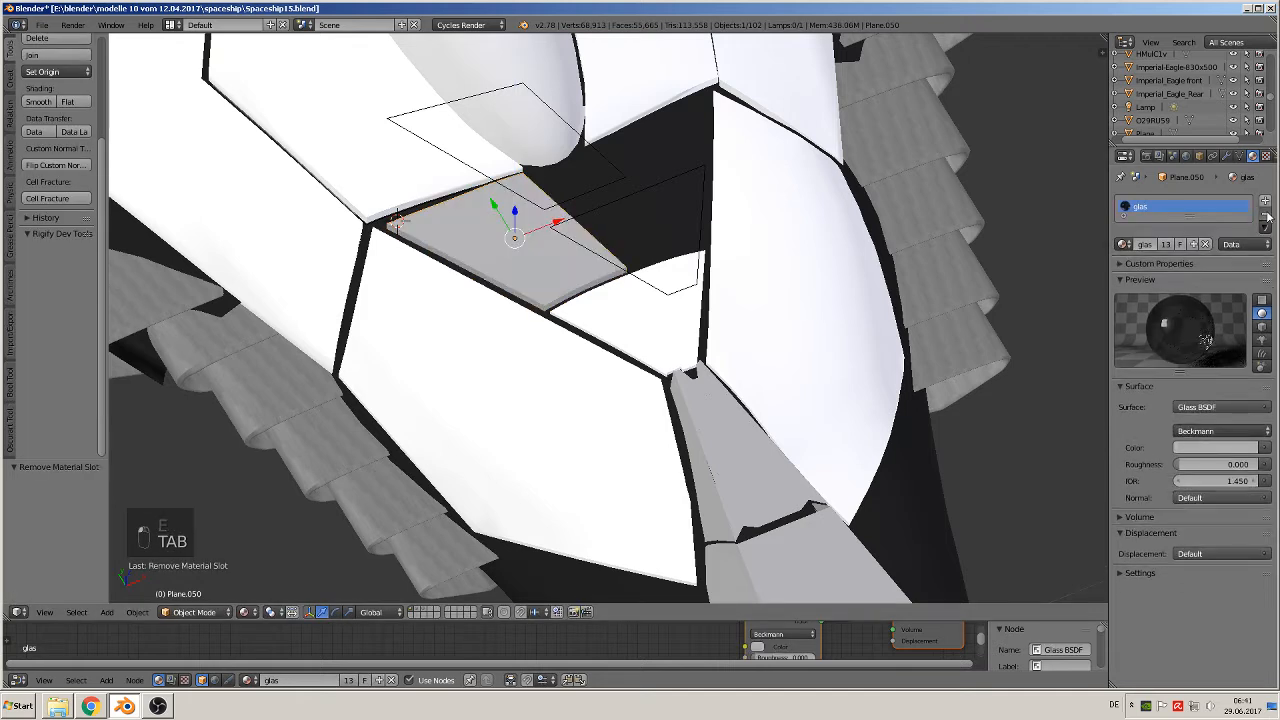
click(1265, 214)
click(1124, 245)
text(Sh)
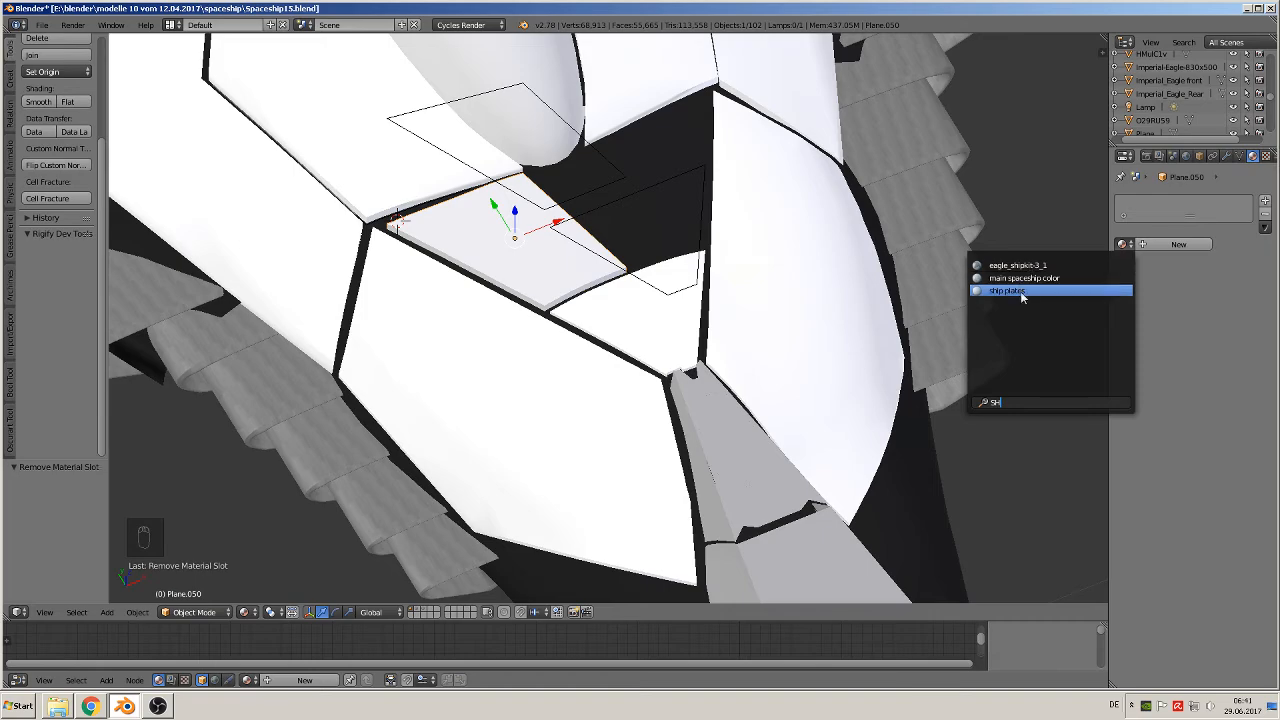
click(1021, 292)
- Move the two leftover outline objects floating above the gap panels to another layer
middle_drag(800, 350, 754, 377)
key(KP_7)
scroll(754, 378, down, 3)
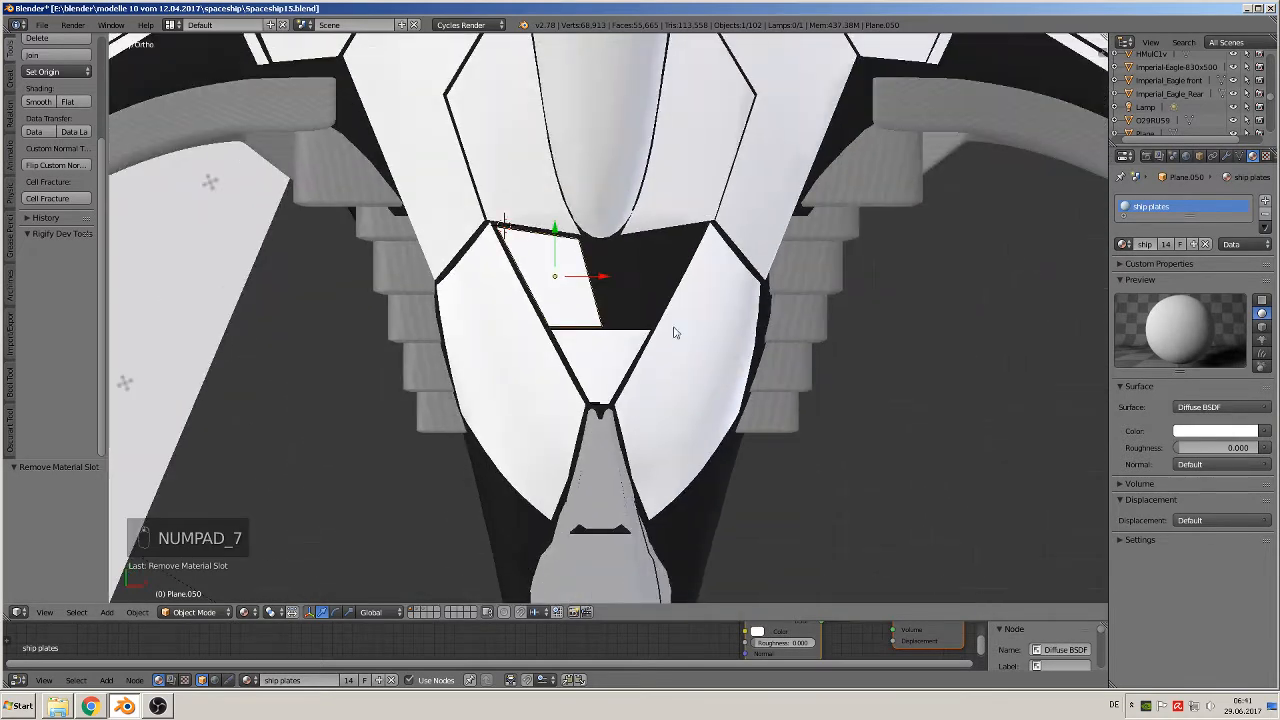
key(Tab)
key(Tab)
middle_drag(575, 333, 615, 288)
key(m)
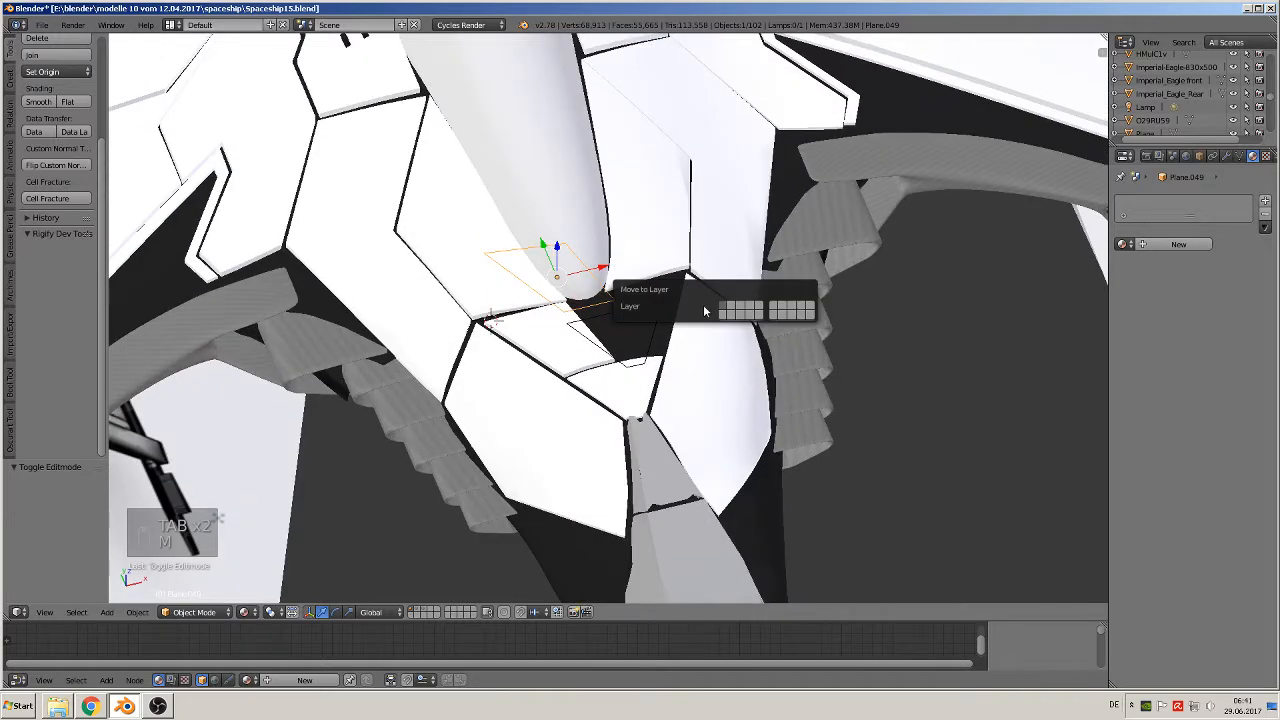
click(730, 312)
right_drag(628, 366, 634, 370)
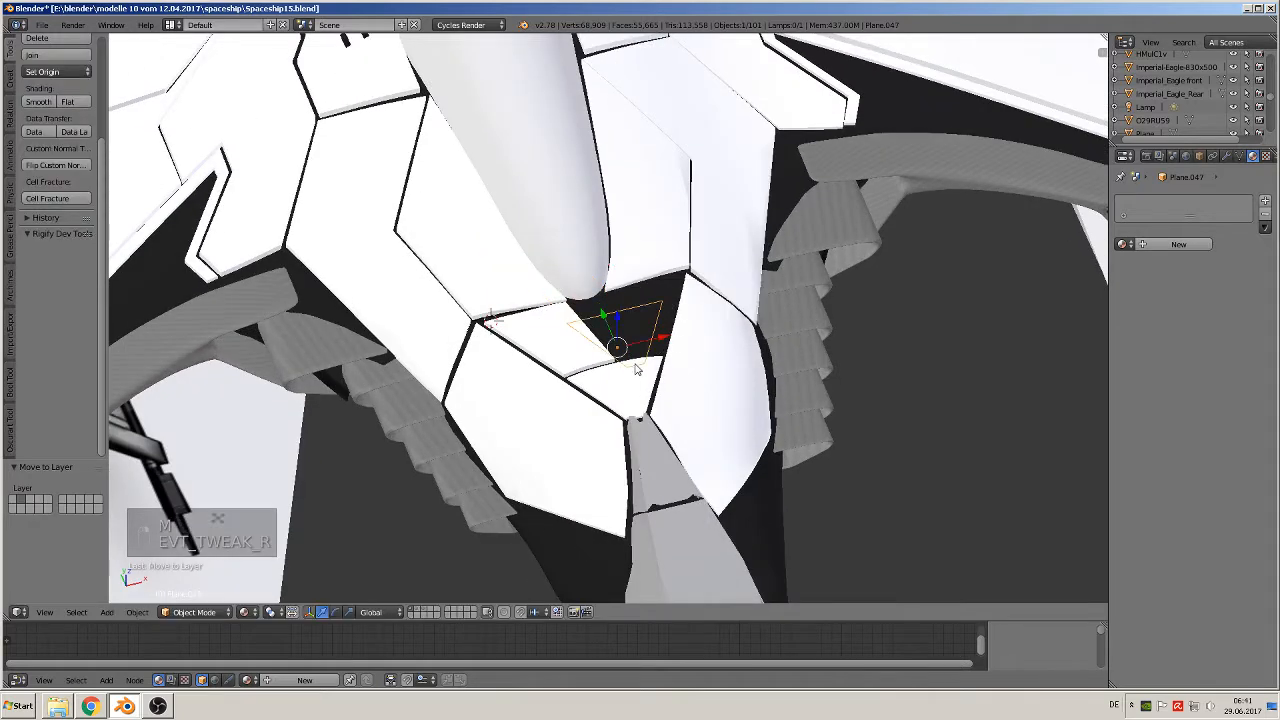
key(m)
click(760, 382)
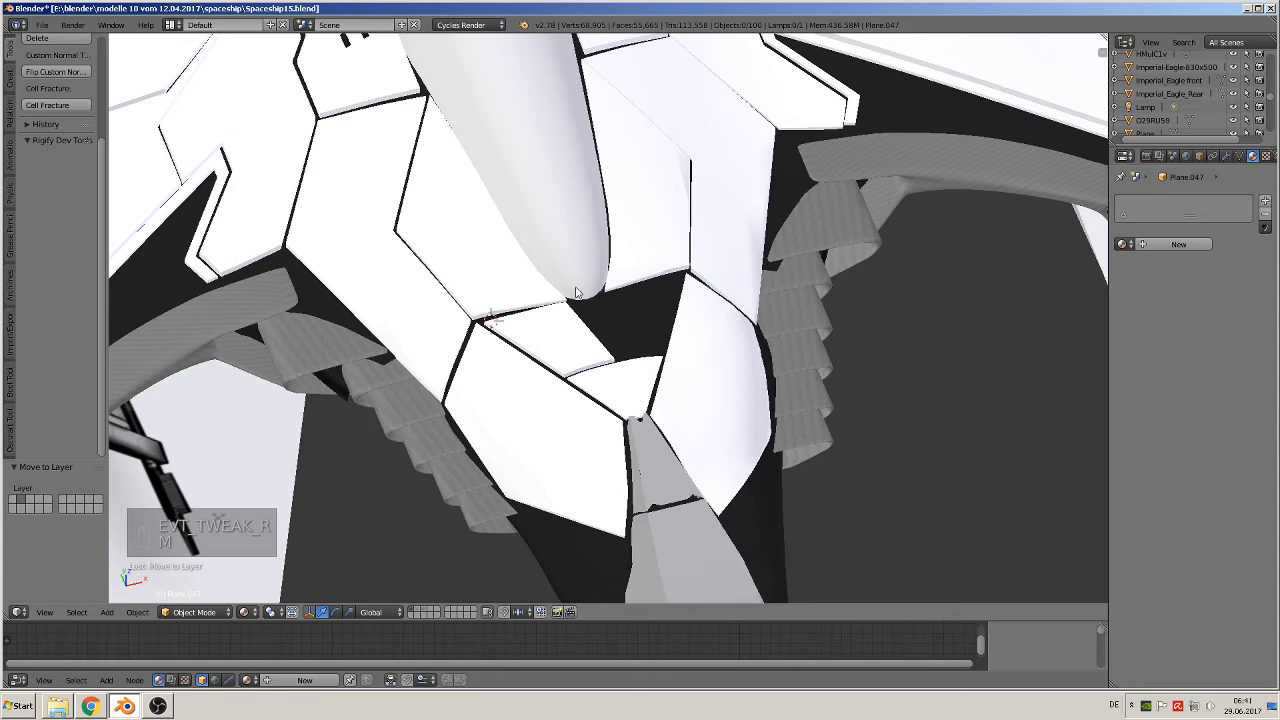
- Apply rotation and scale to the four-sided white panel
right_click(568, 312)
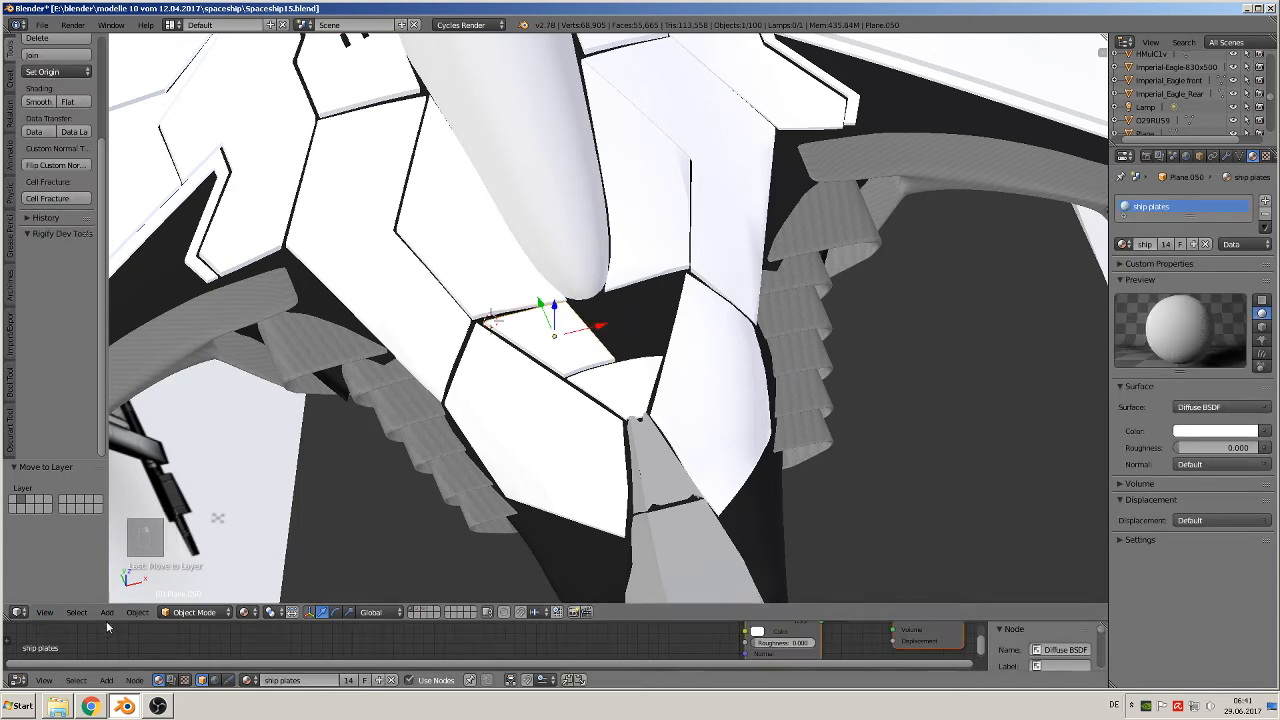
click(137, 612)
mouse_move(172, 512)
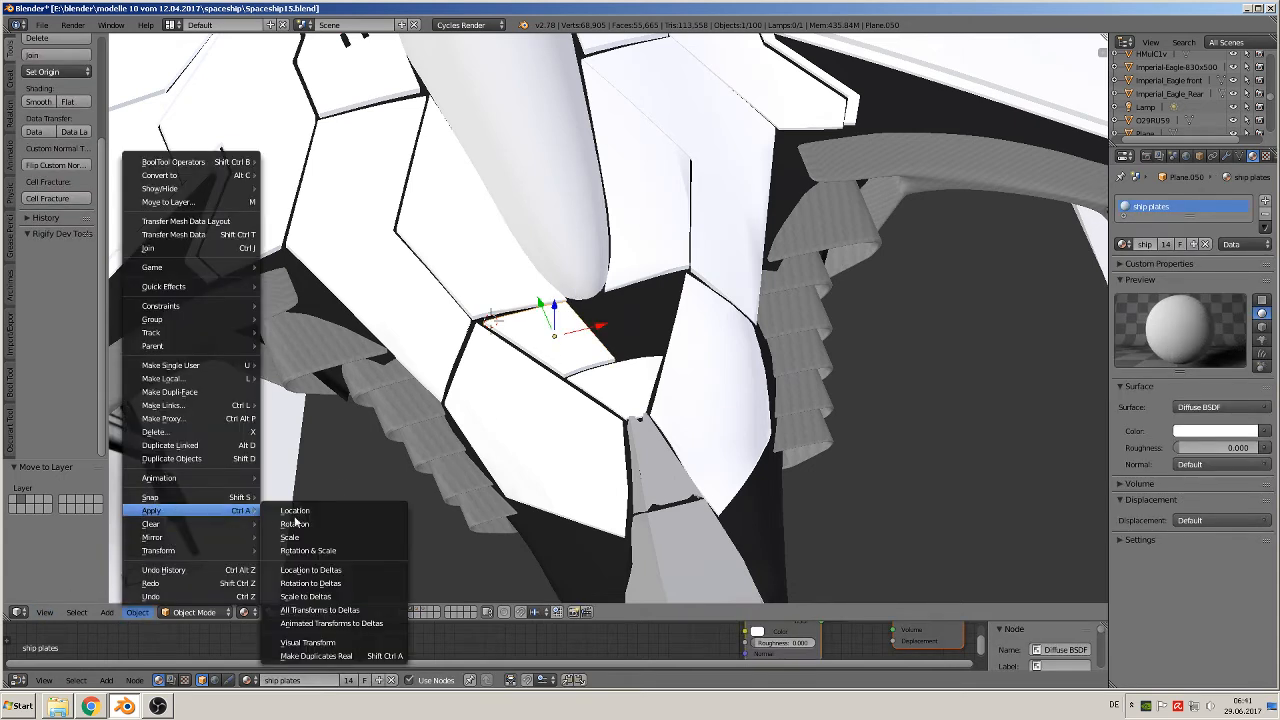
click(363, 546)
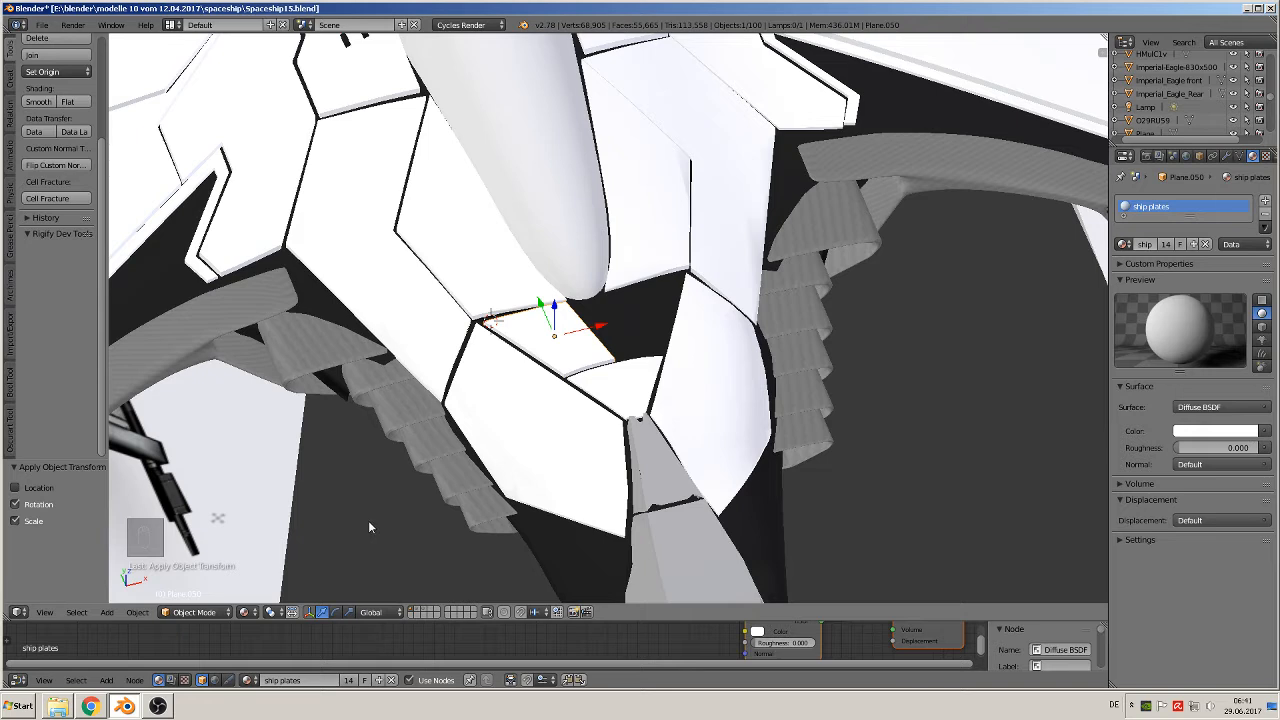
- Make a linked duplicate of the four-sided panel, move it about 0.053 along X, and mirror it on the X axis
key(alt+d)
right_click(465, 464)
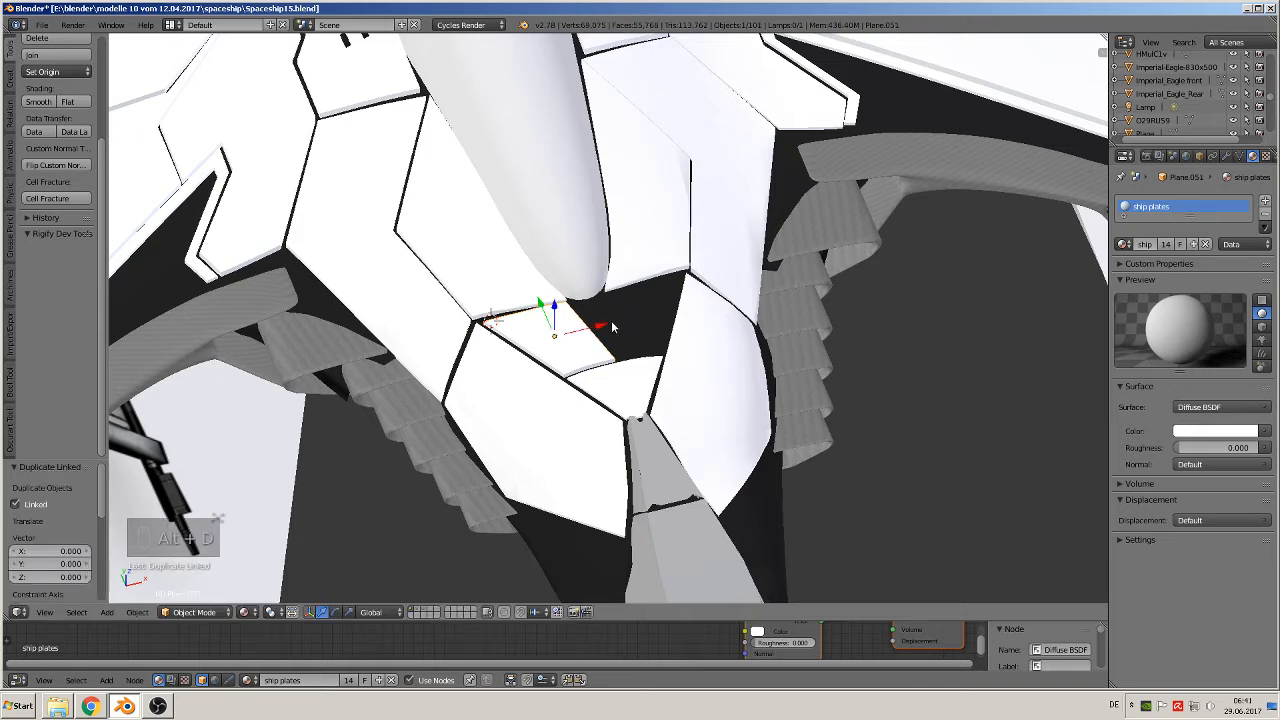
drag(613, 327, 698, 306)
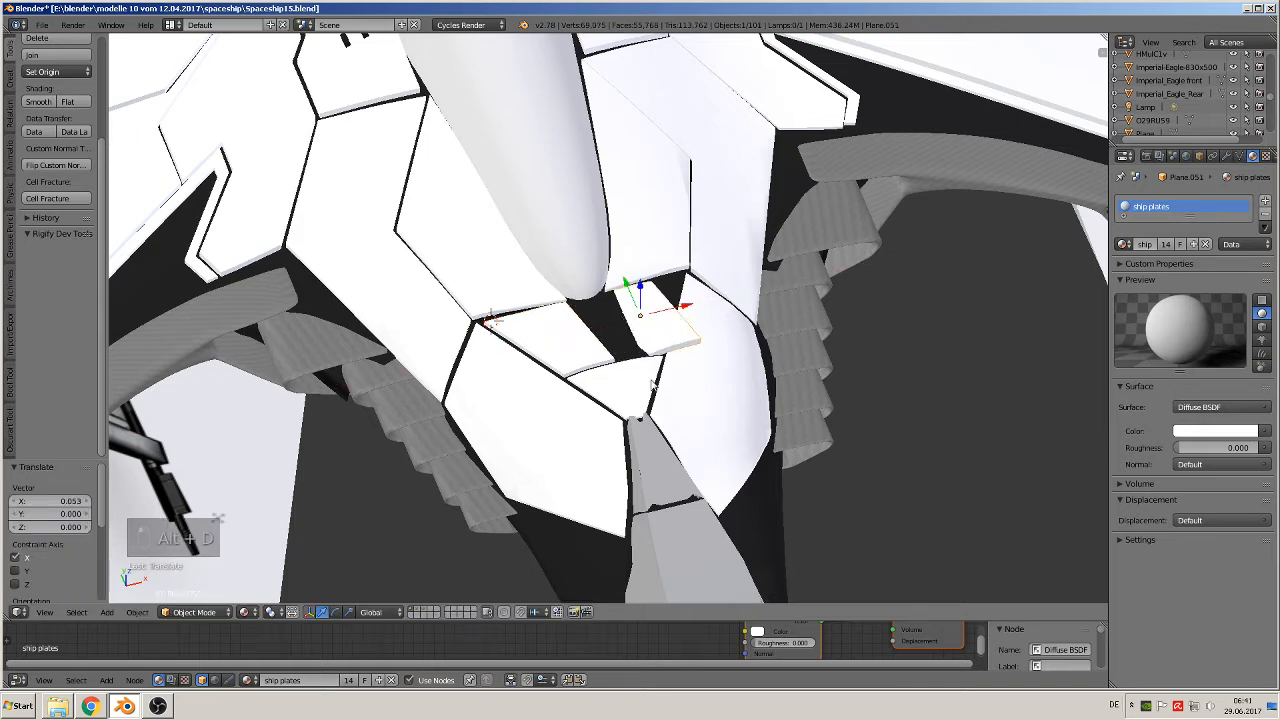
click(137, 612)
mouse_move(189, 537)
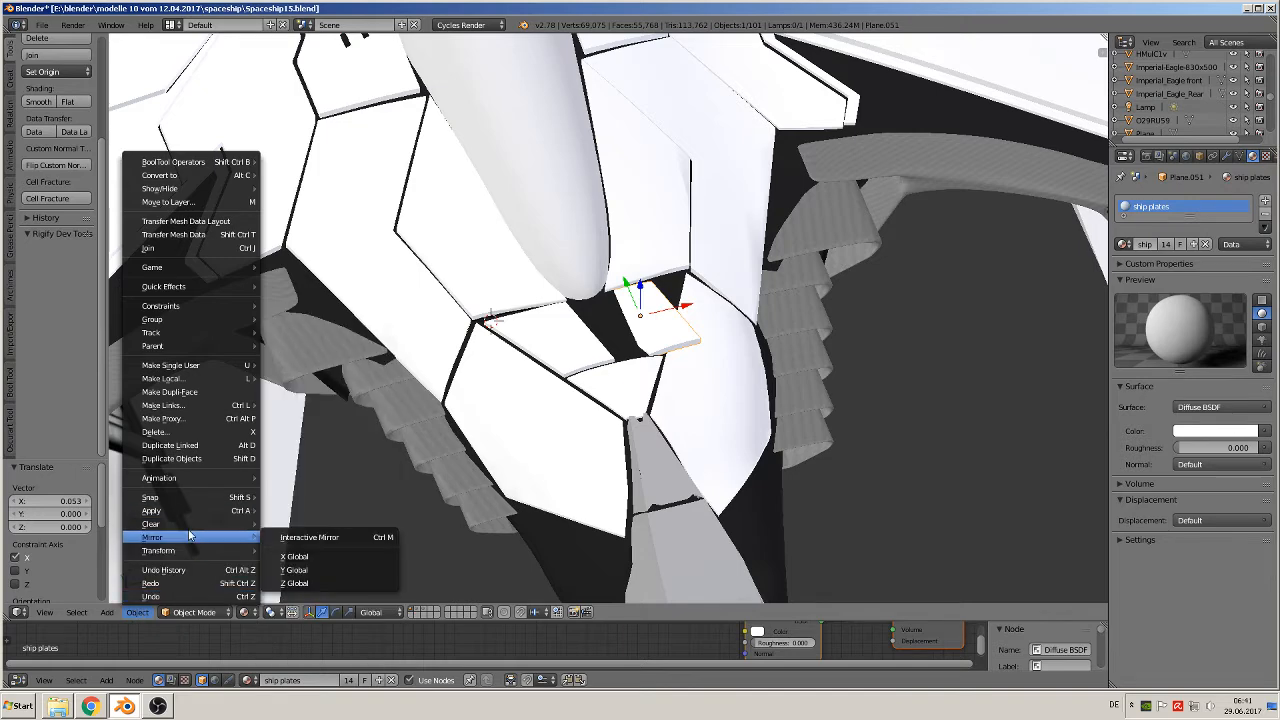
click(310, 537)
key(x)
click(324, 532)
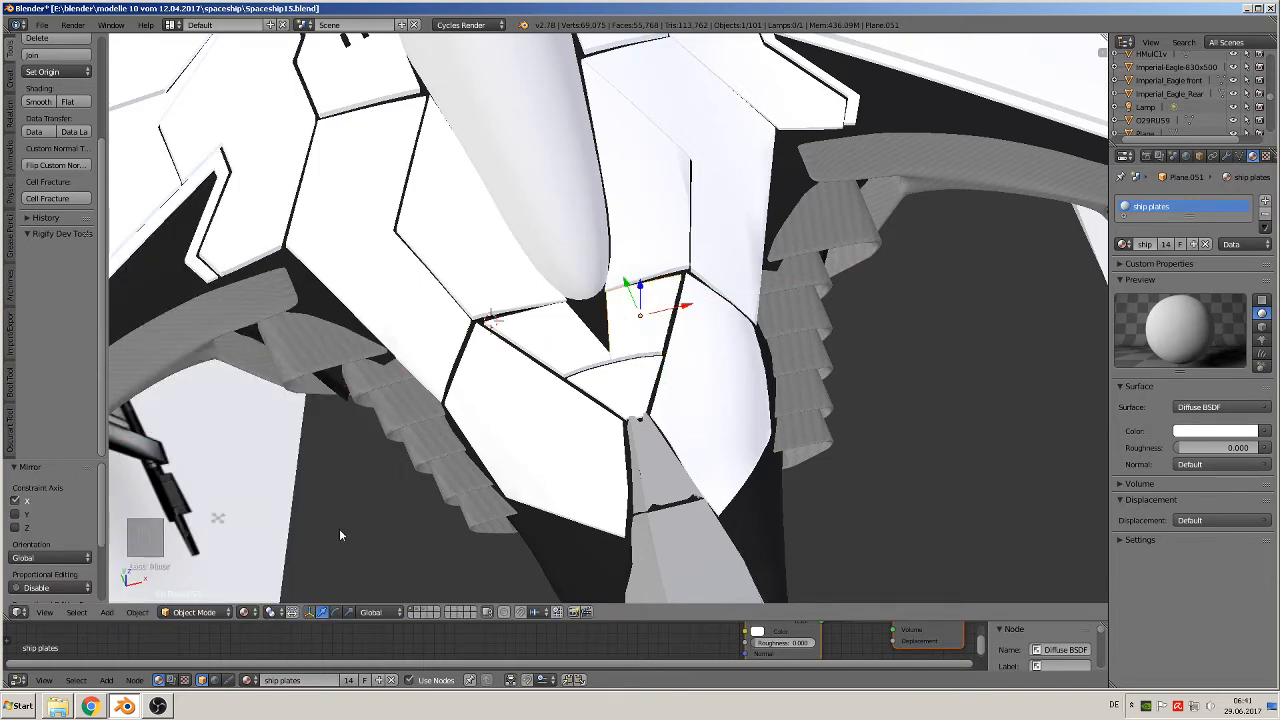
- In top view, nudge the mirrored panel along X until its gaps match the opposite side, and deselect everything
key(KP_7)
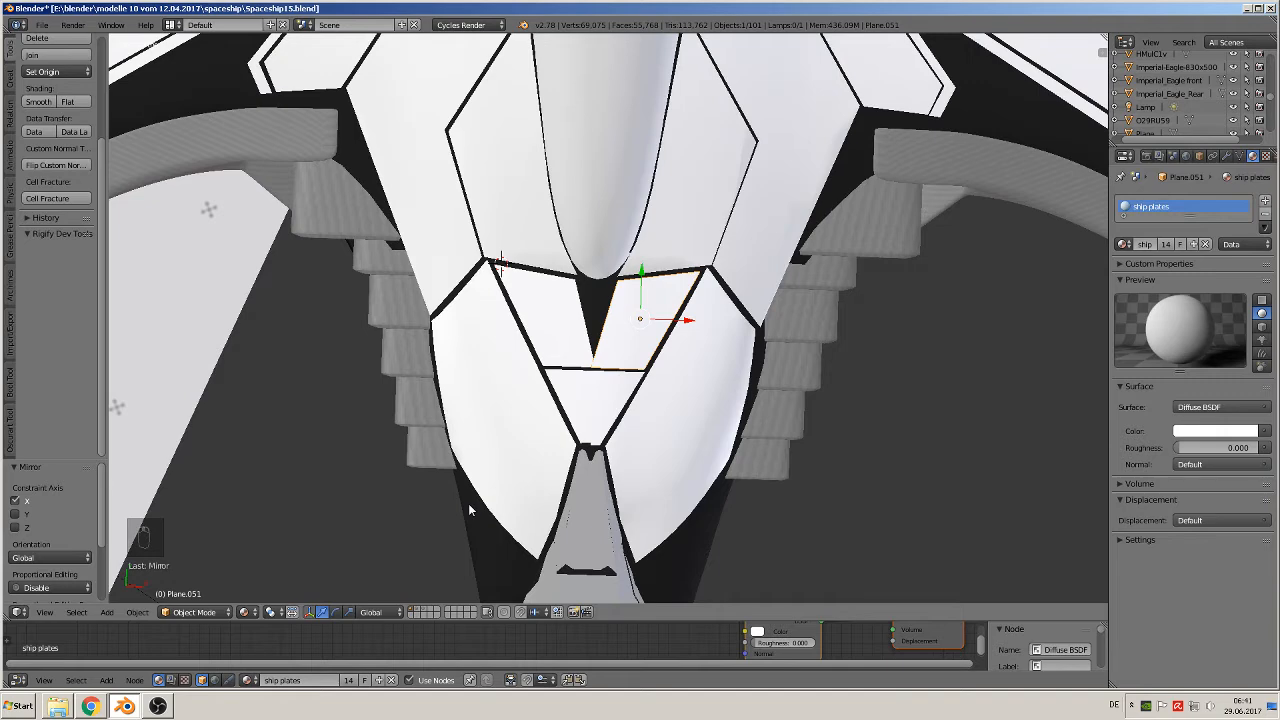
key(KP_7)
scroll(468, 503, up, 4)
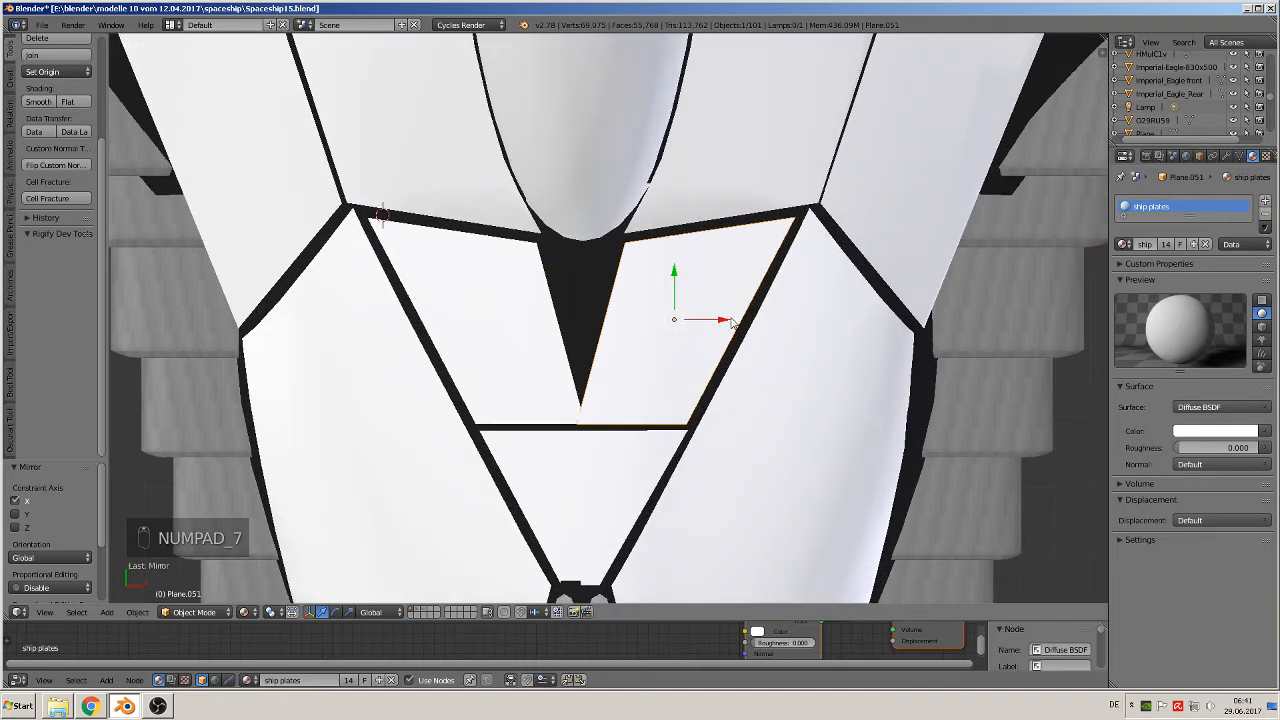
drag(732, 320, 700, 340)
key(a)
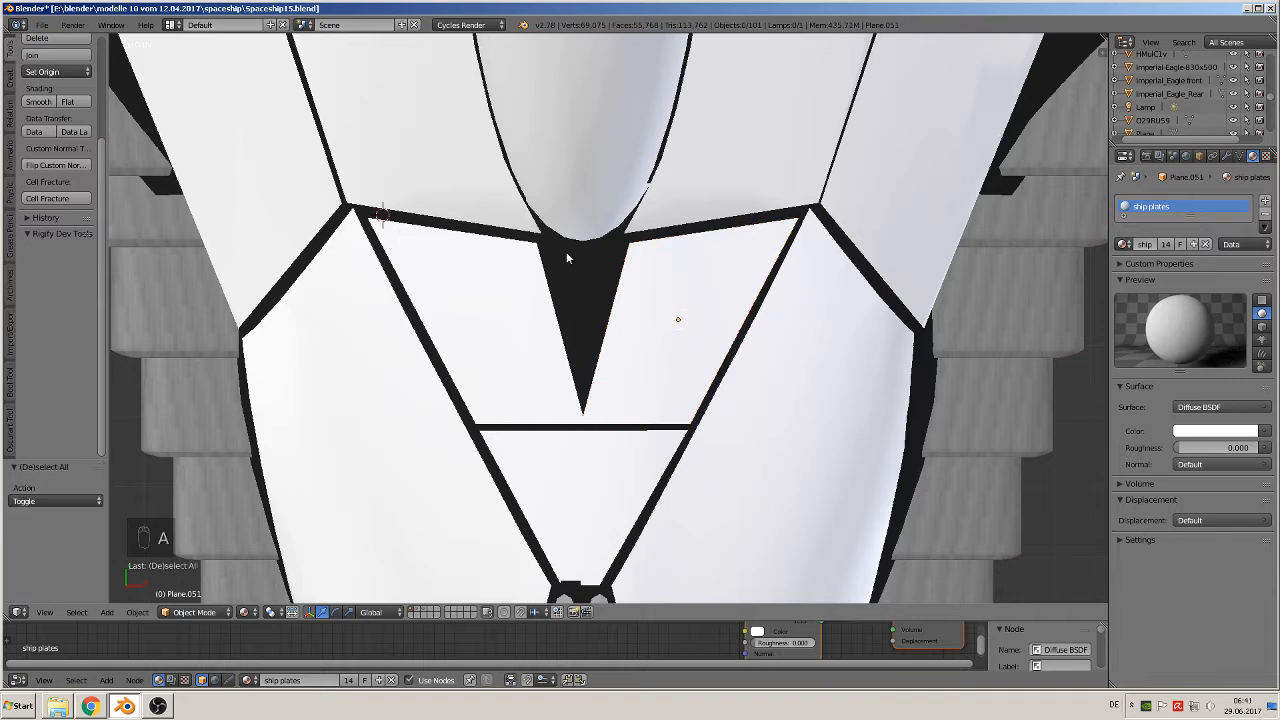
- Place the 3D cursor in the dark wedge below the canopy tip, add a plane there and scale it to about -0.047
click(572, 280)
click(107, 612)
mouse_move(118, 598)
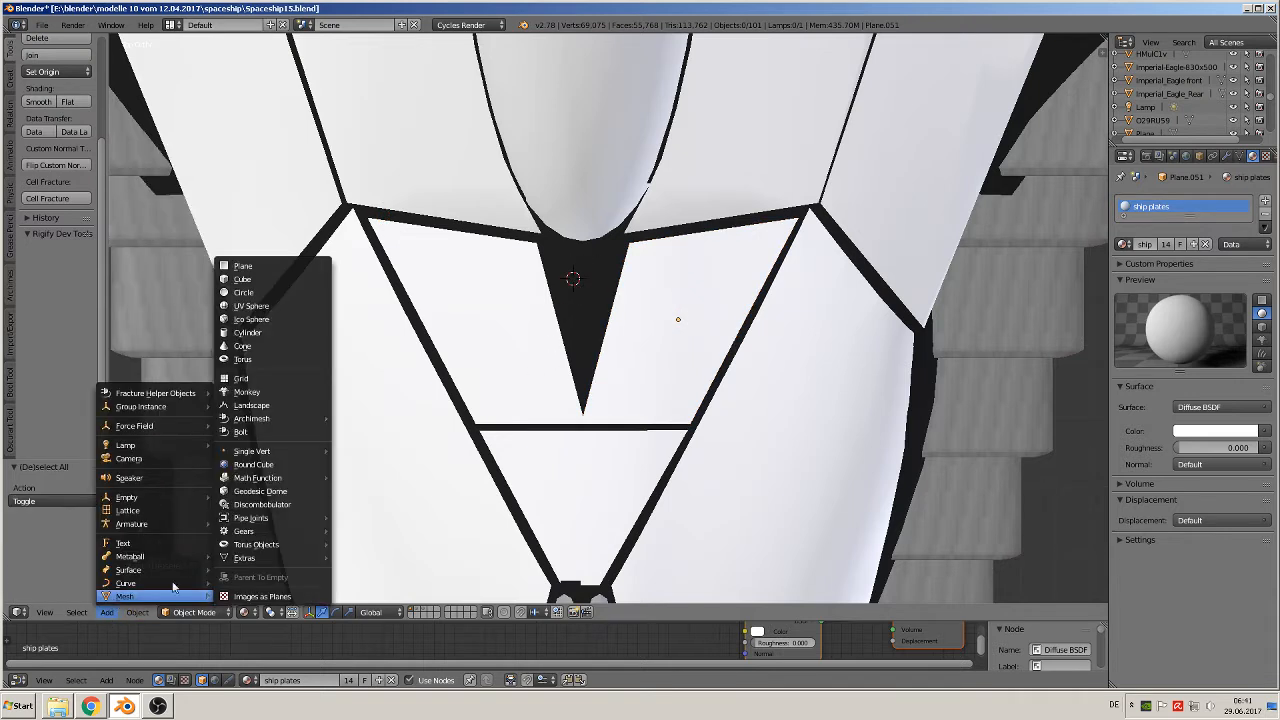
click(250, 266)
key(s)
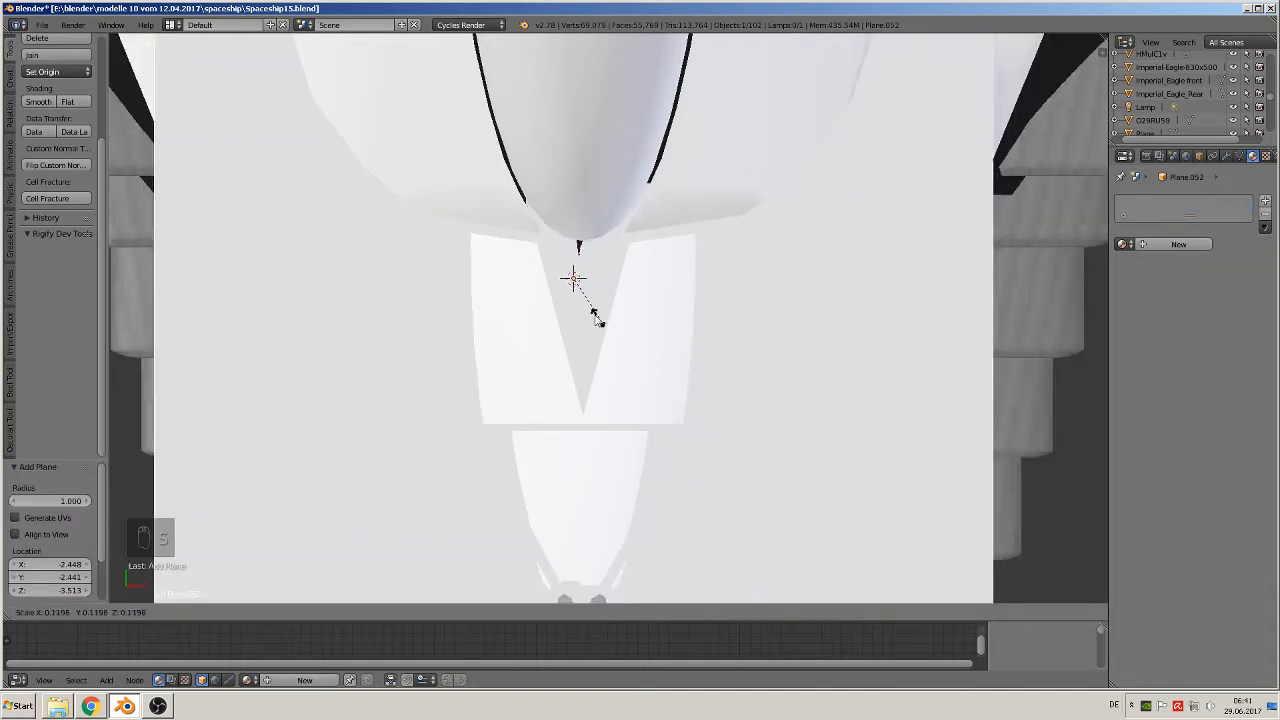
click(557, 288)
- Return the viewport from wireframe to Material shading
key(f)
key(z)
key(u)
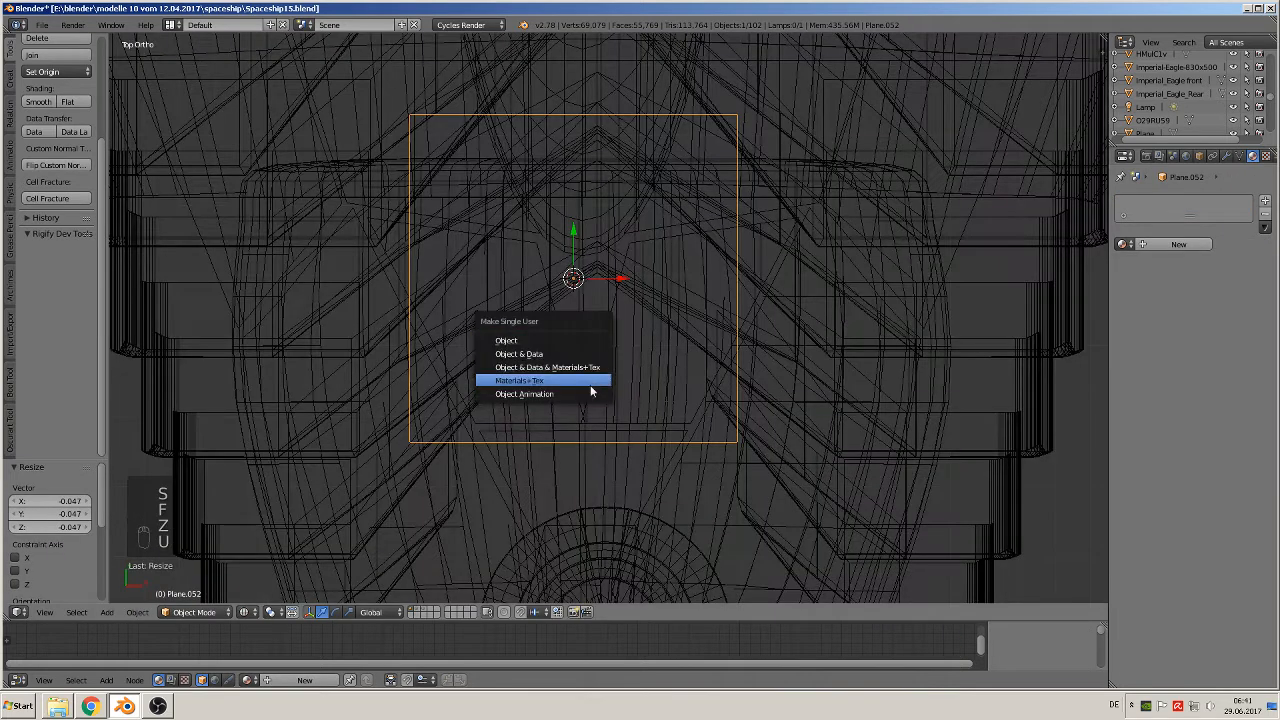
click(247, 612)
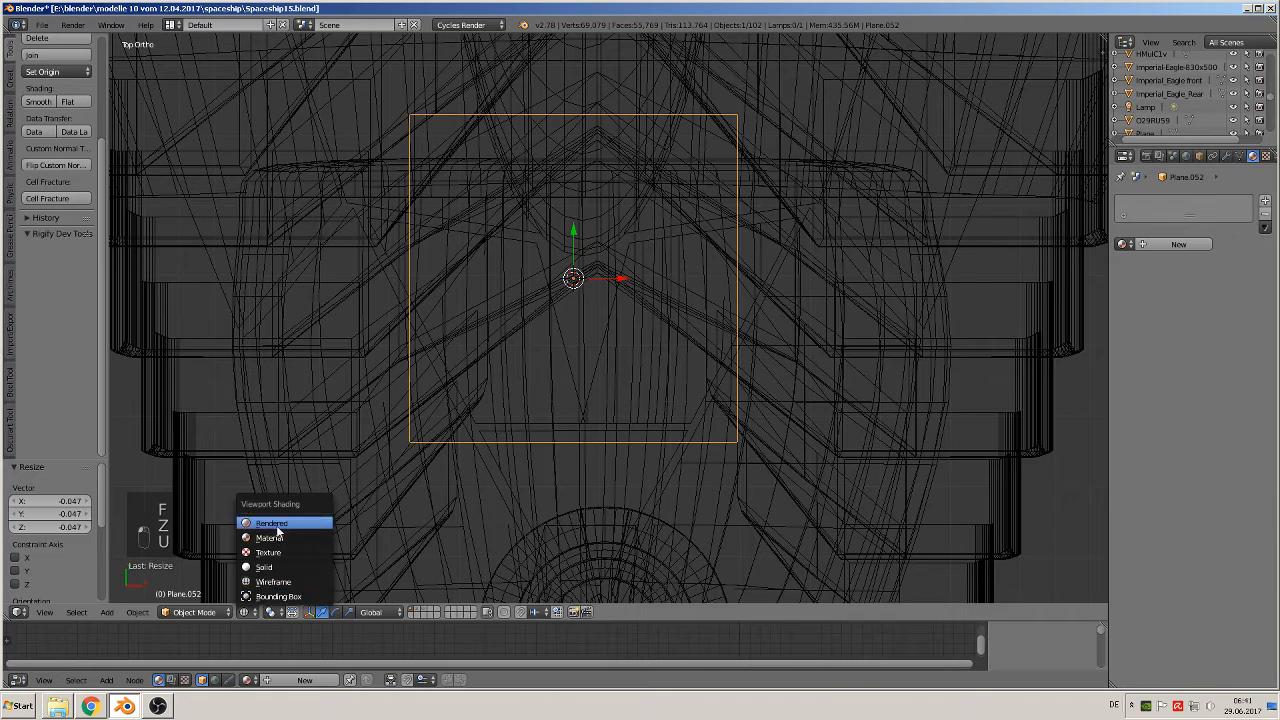
click(274, 523)
click(250, 612)
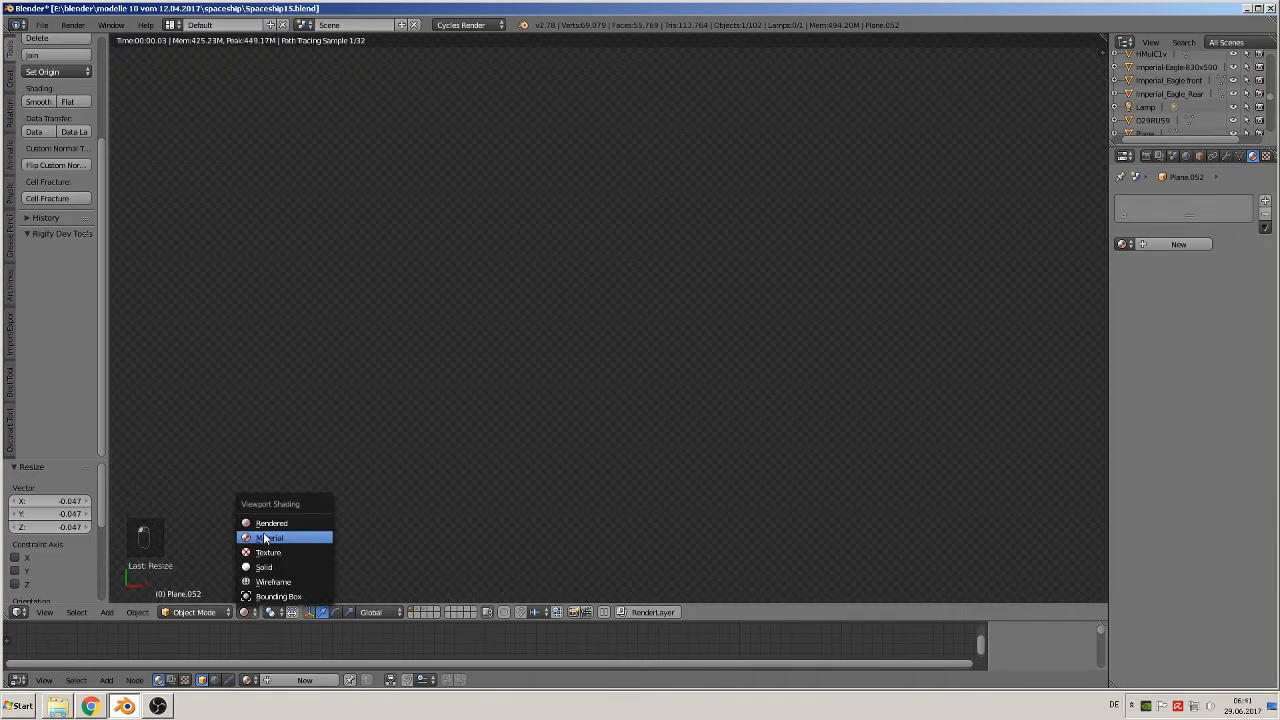
- Switch the viewport to Material shading and raise the plane 0.061 along Z above the hull
click(265, 537)
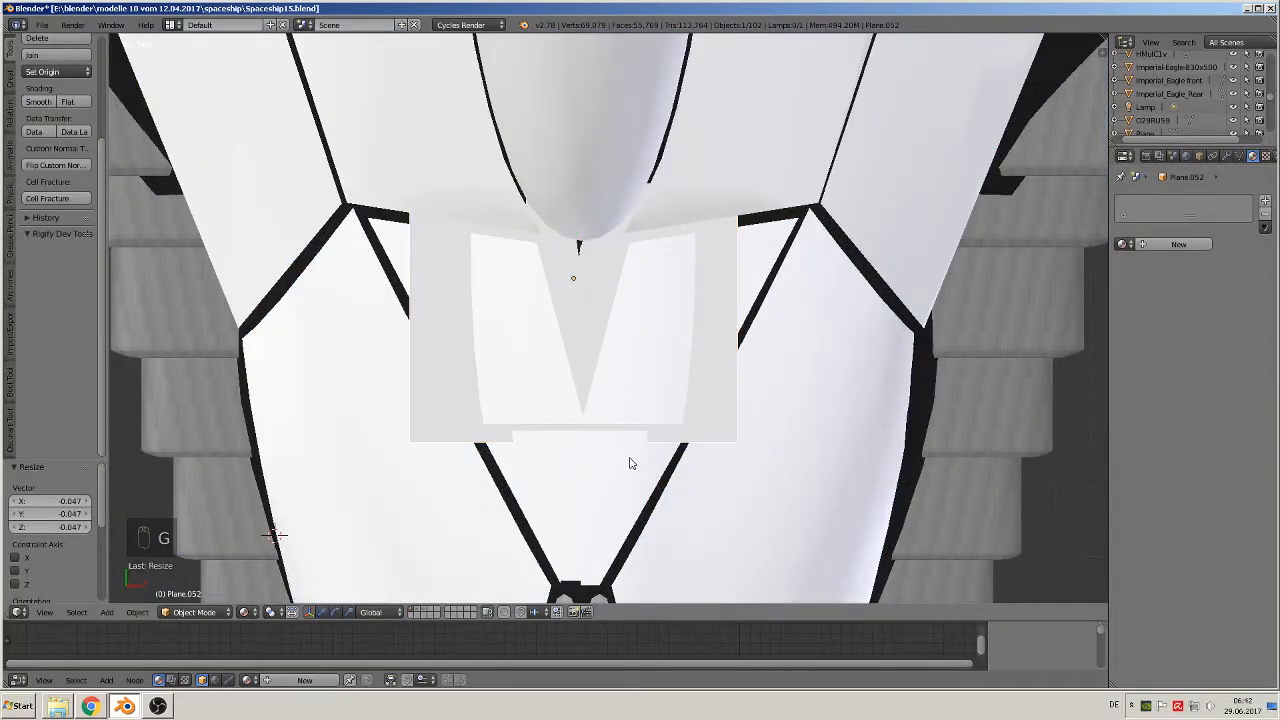
key(g)
key(z)
click(668, 328)
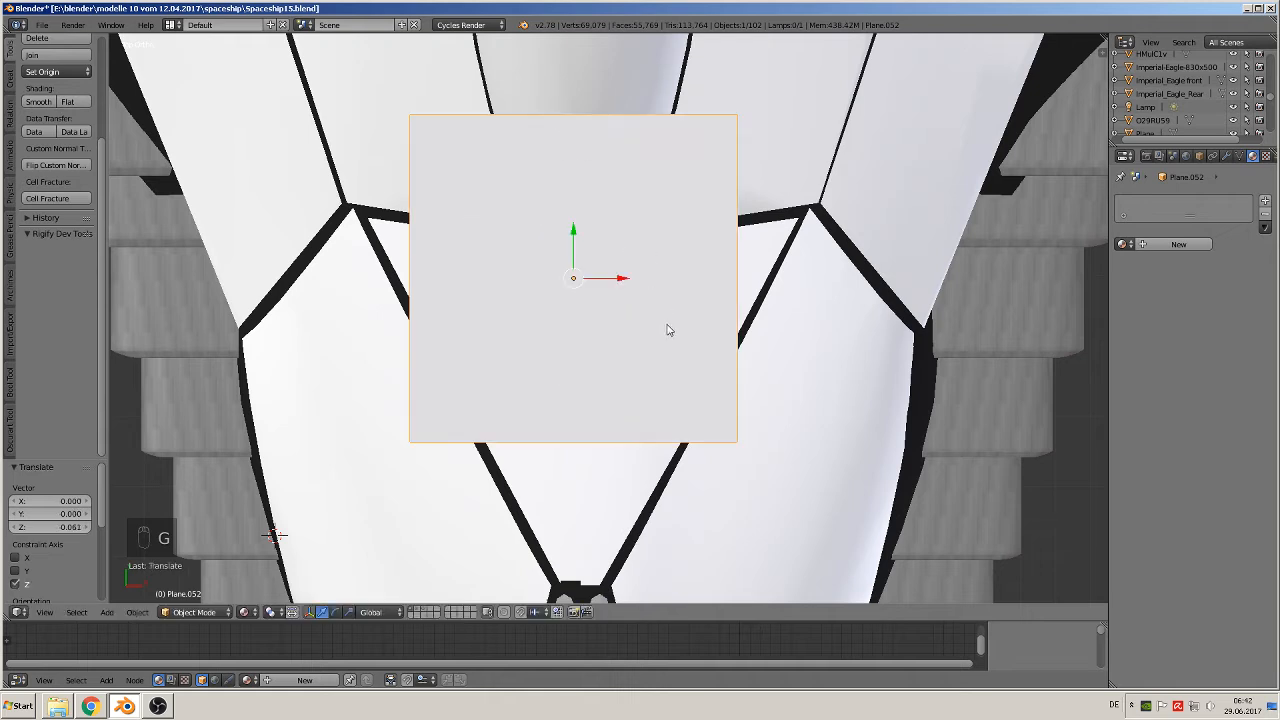
- Delete three of the plane's corner vertices, keeping only the upper-left one
key(Tab)
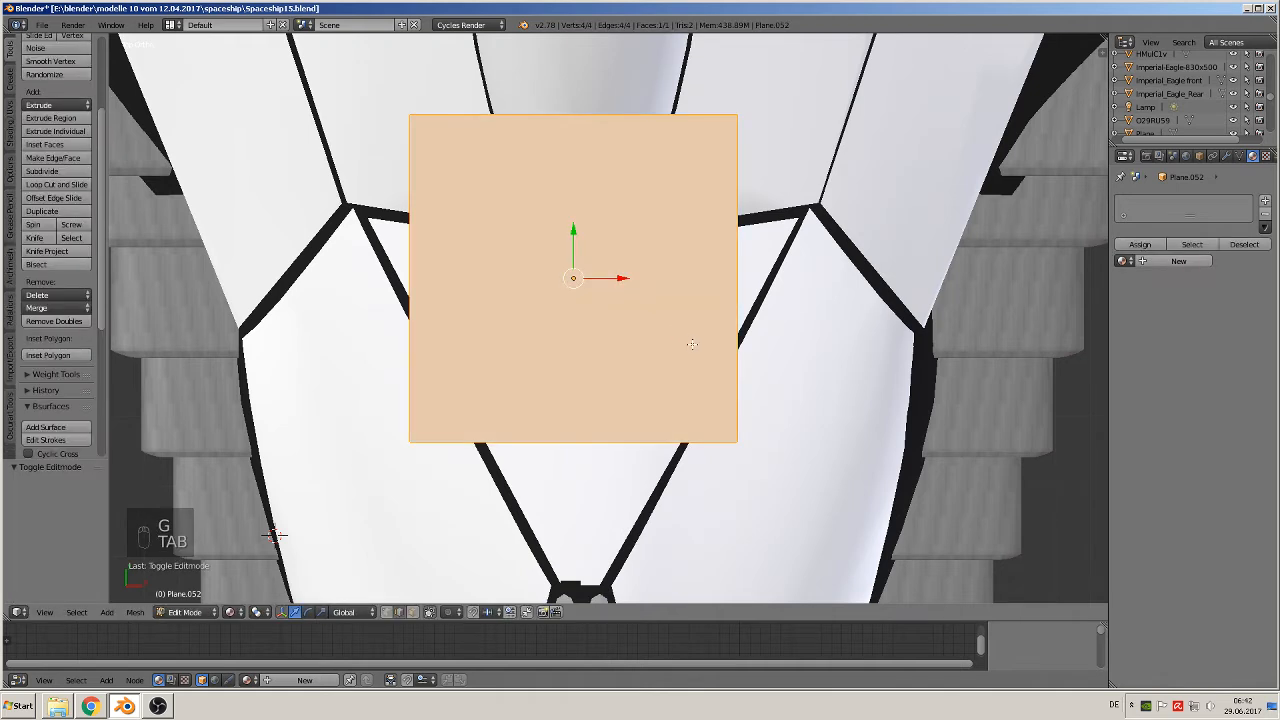
click(375, 615)
click(384, 612)
right_click(418, 438)
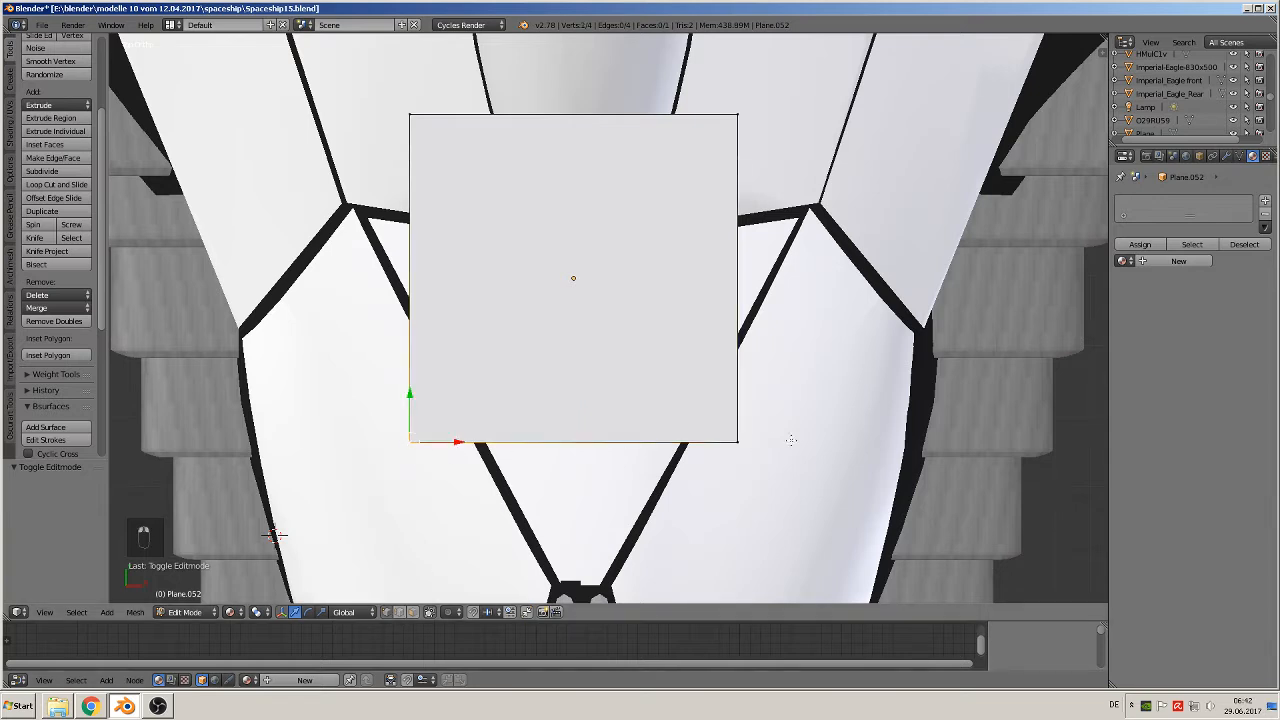
shift+right_click(737, 118)
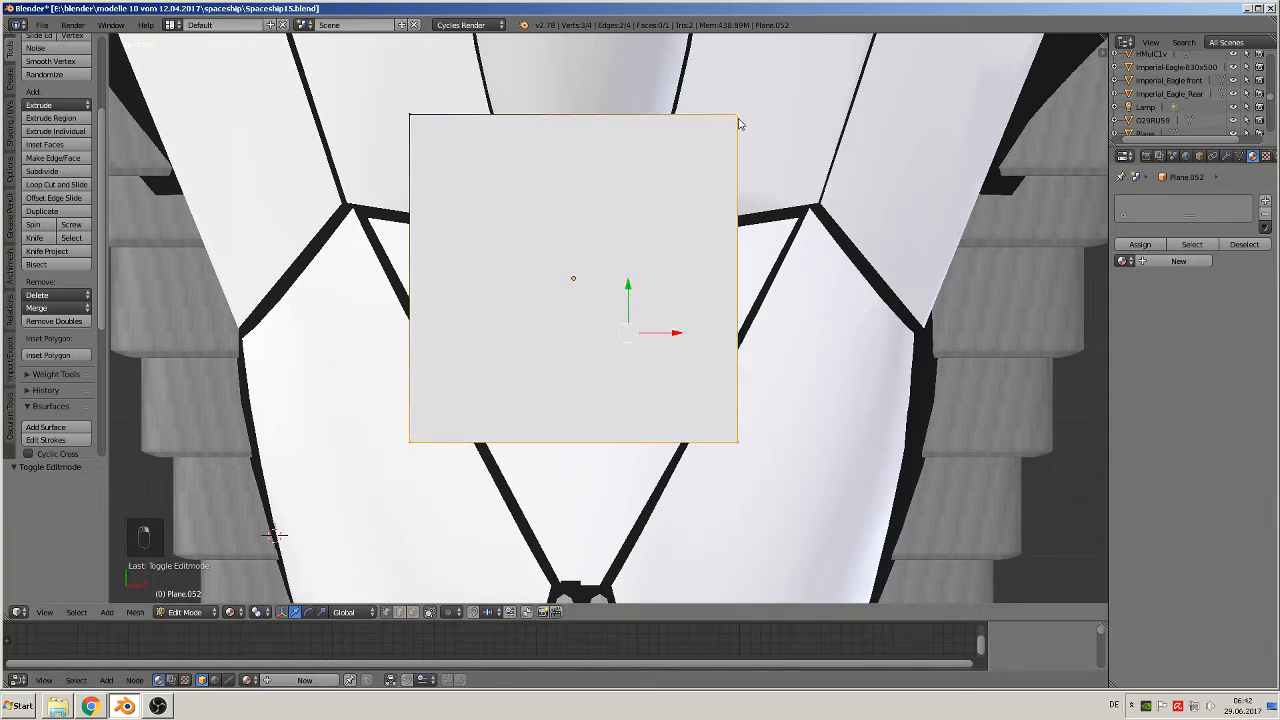
key(x)
click(738, 118)
- Move the remaining vertex to the black triangular gap's upper-left corner and extrude a vertex chain along its curved upper edge to the upper-right corner
right_click(430, 113)
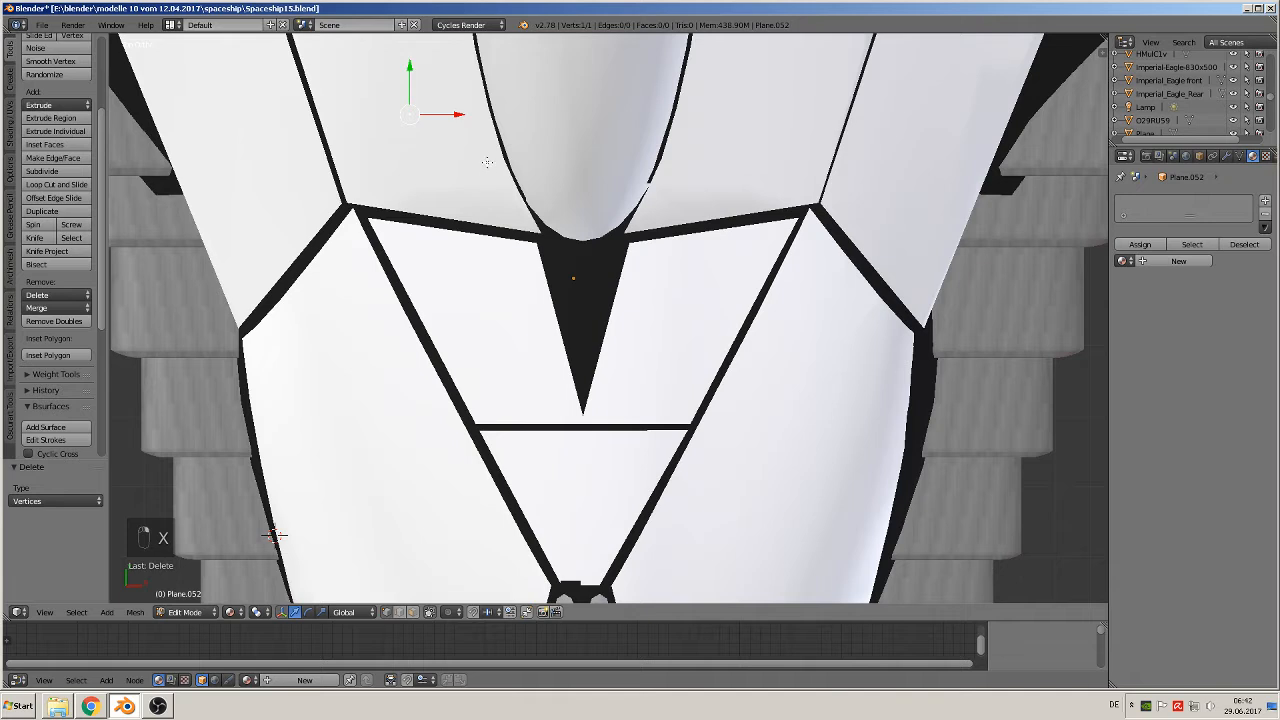
key(g)
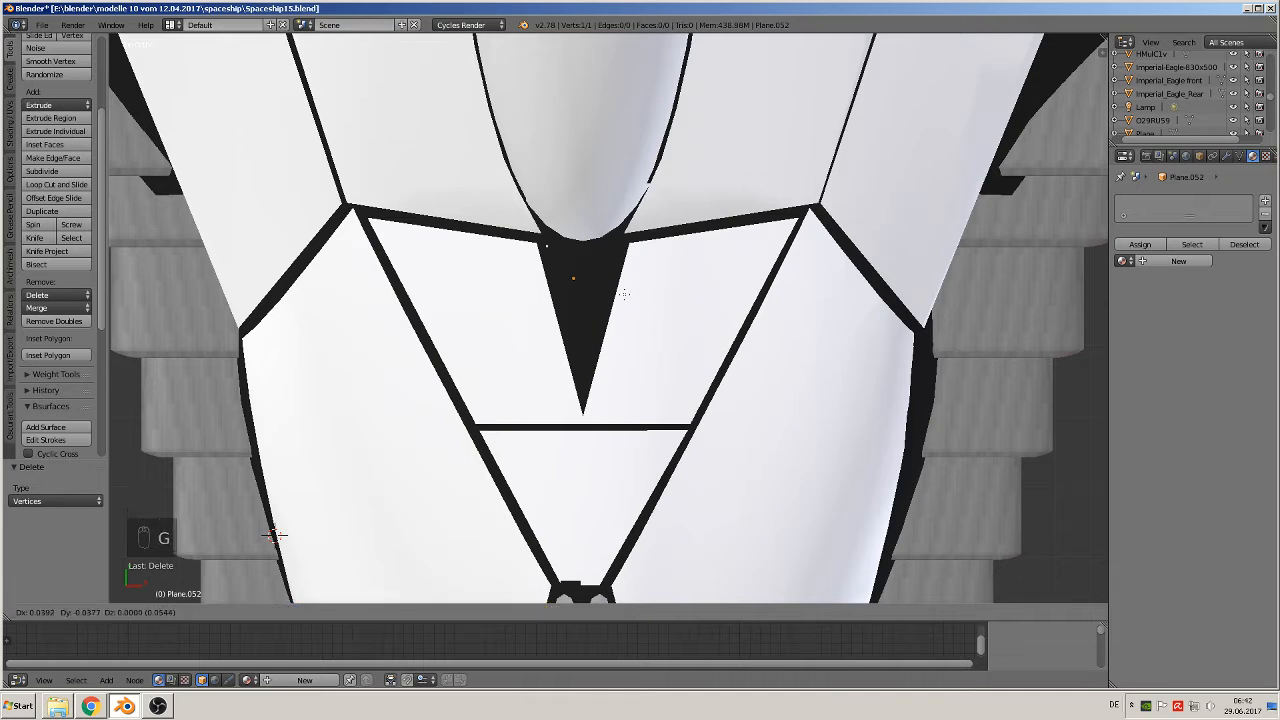
click(275, 535)
key(e)
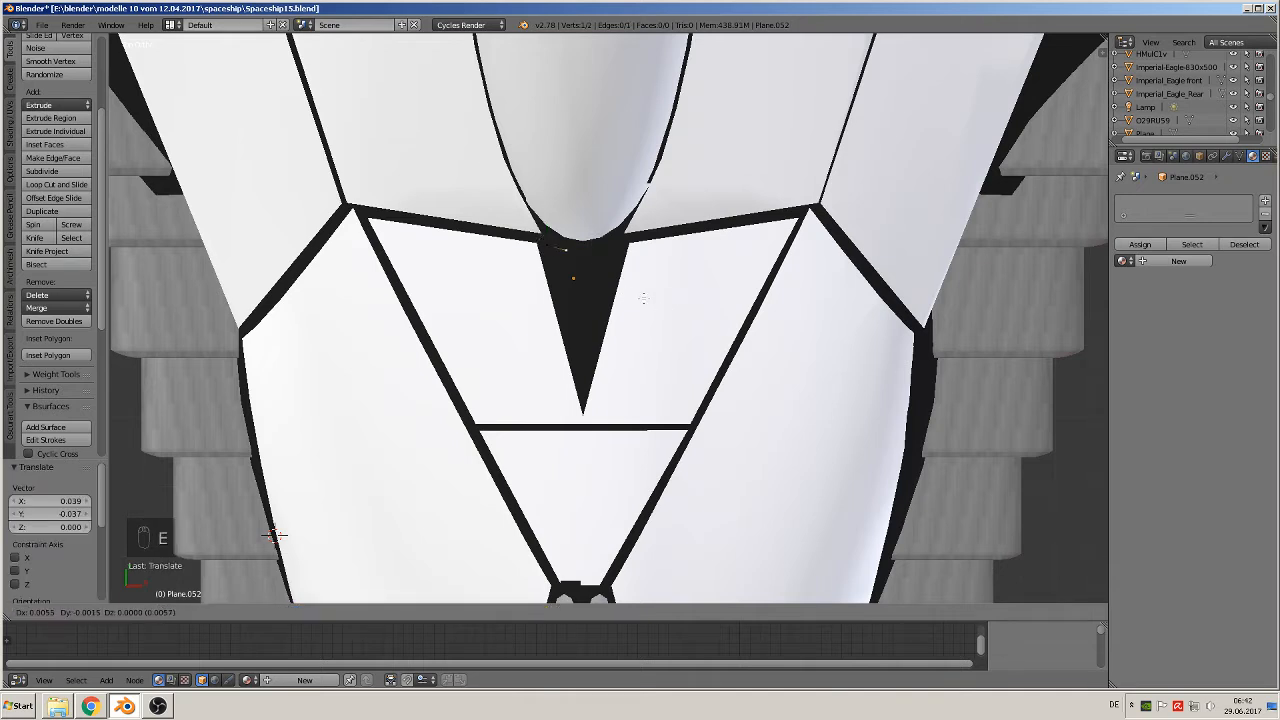
click(275, 535)
key(e)
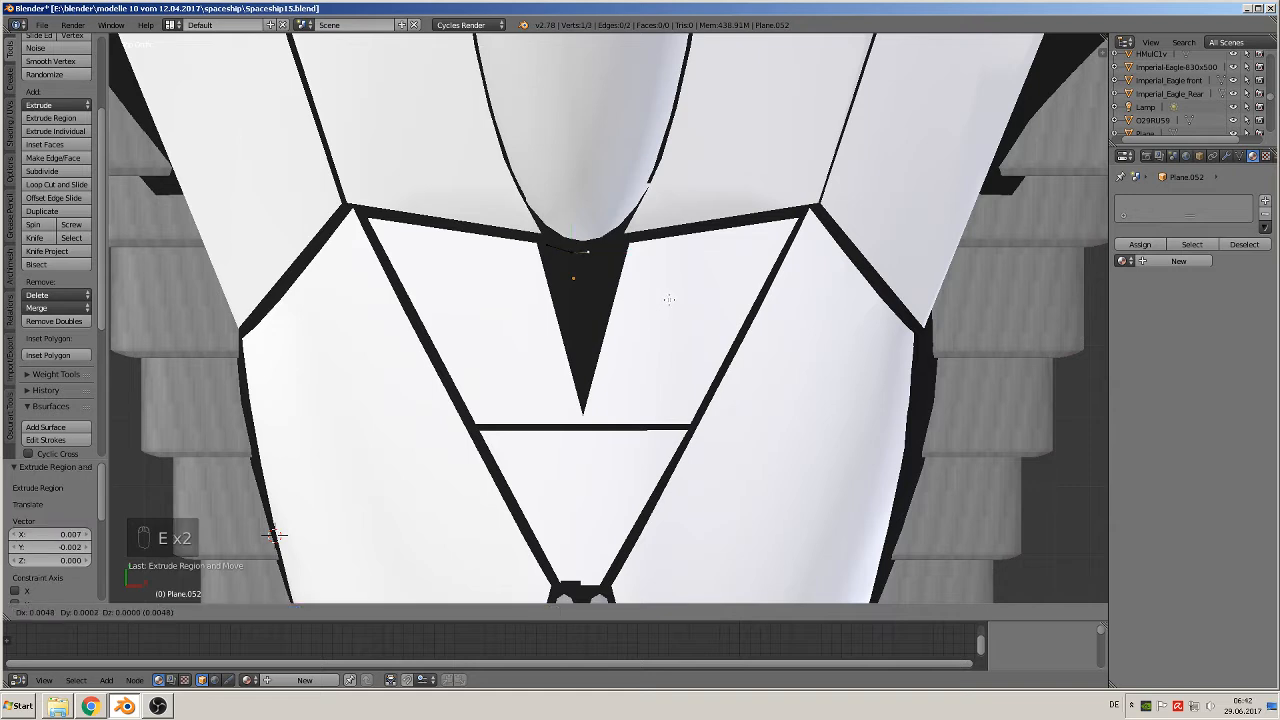
click(275, 535)
key(e)
click(702, 290)
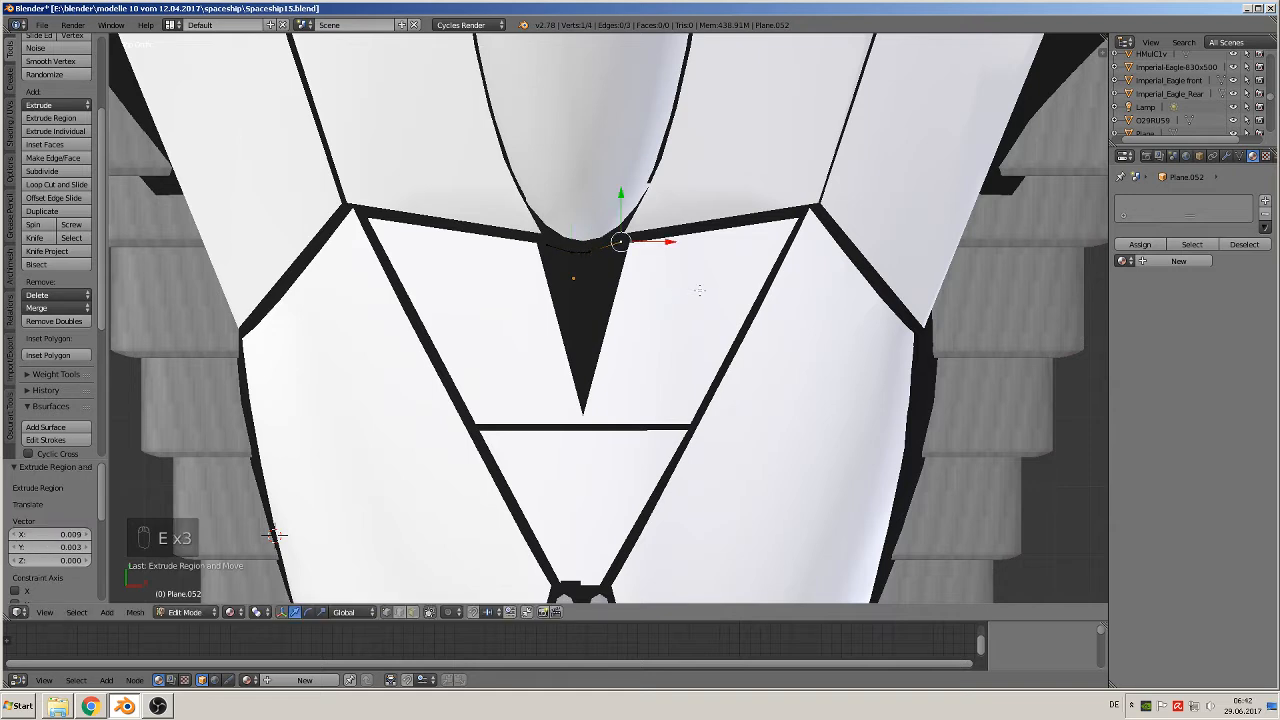
- Extrude the chain down to the gap's lower tip and close the outline with an edge to the first vertex
key(e)
click(601, 302)
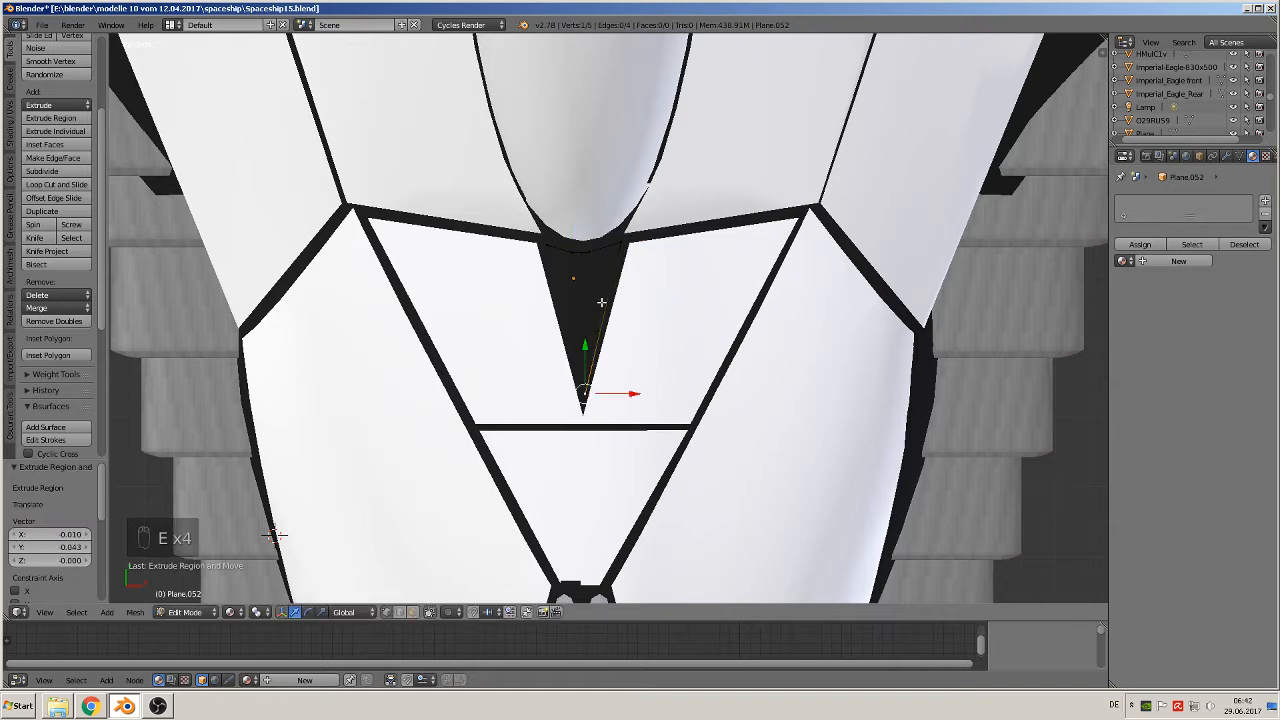
shift+click(540, 244)
key(f)
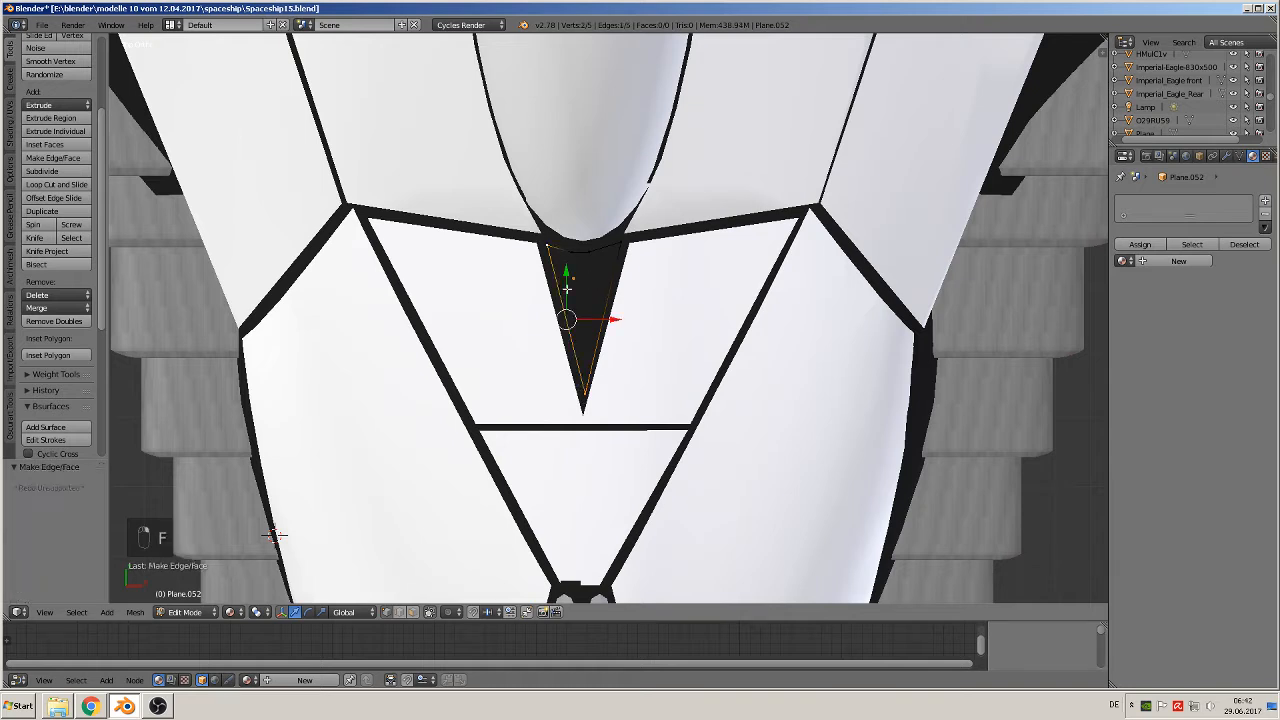
- Nudge the right middle vertex of the upper curve about 0.002 along X, and shift the whole outline about -0.0004 along X
scroll(597, 277, up, 3)
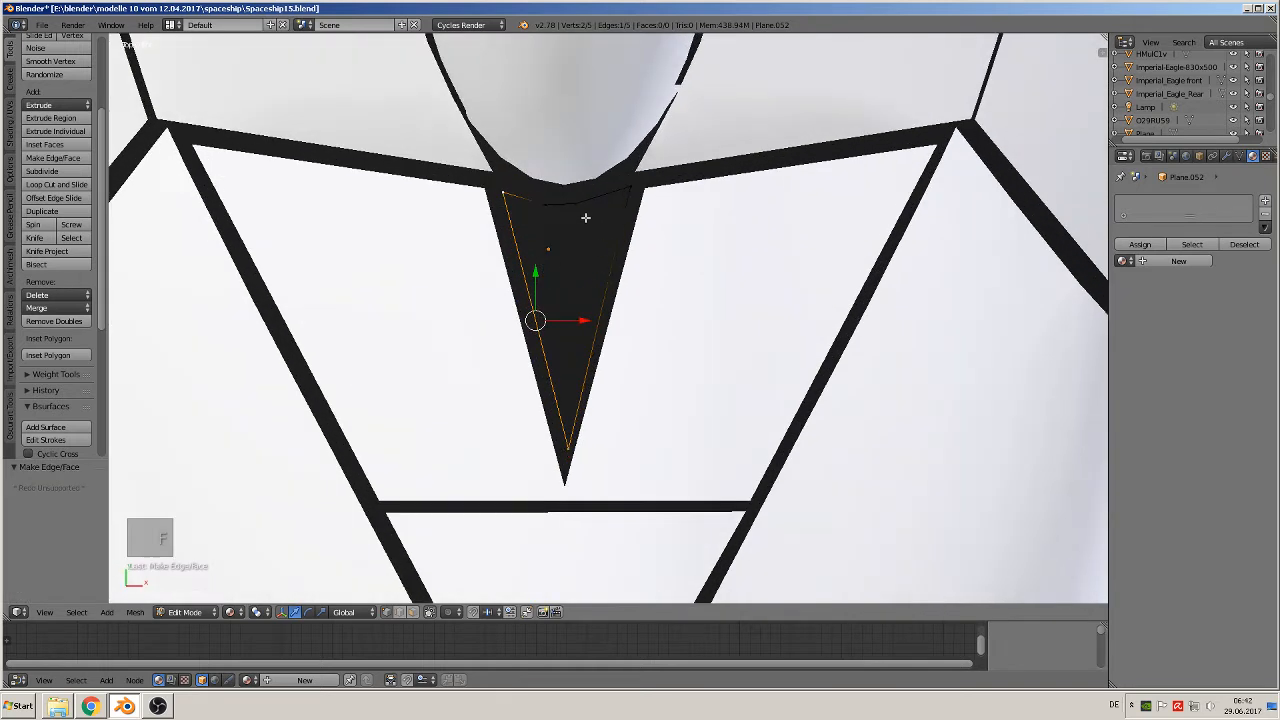
click(584, 207)
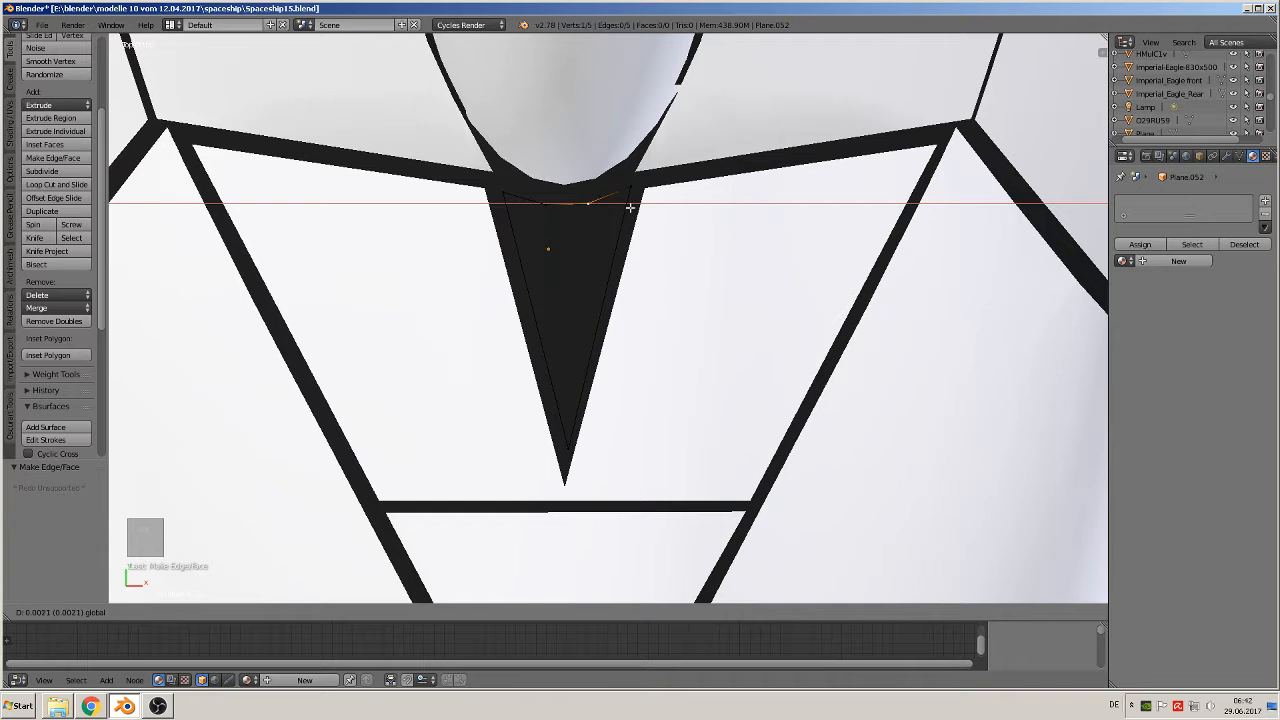
click(630, 207)
key(a)
key(Tab)
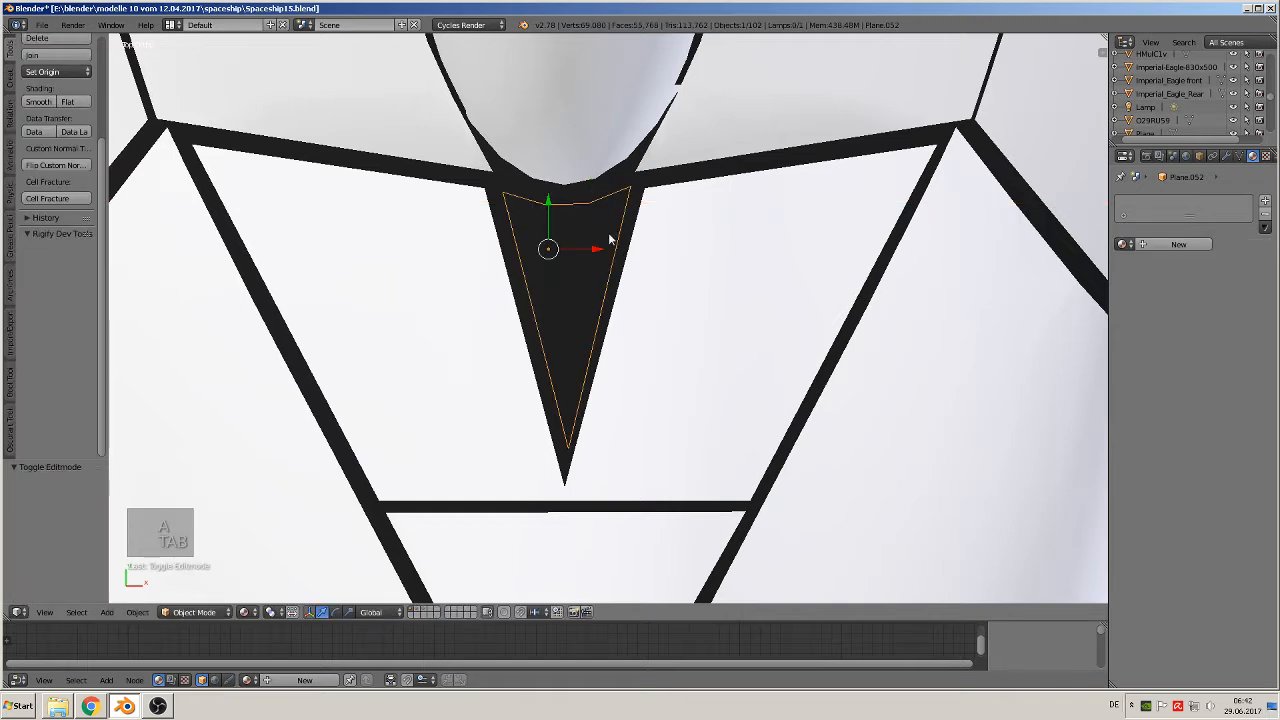
click(600, 256)
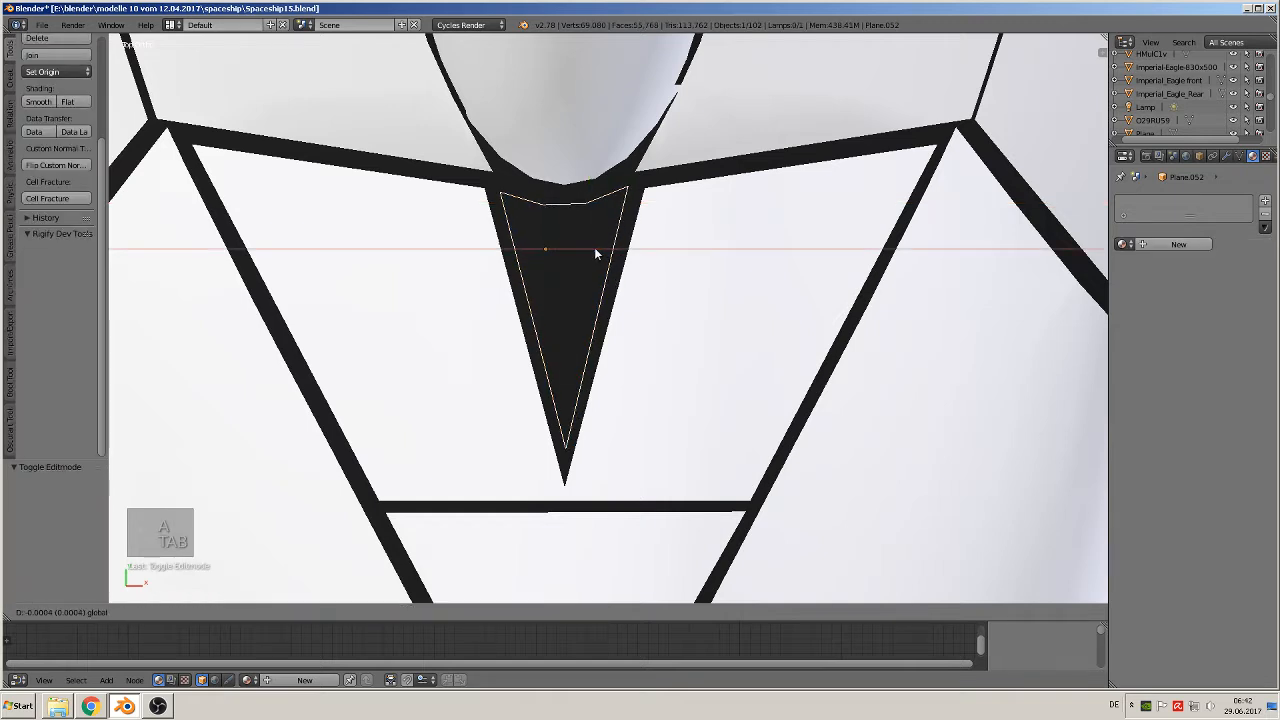
click(594, 247)
scroll(598, 248, down, 2)
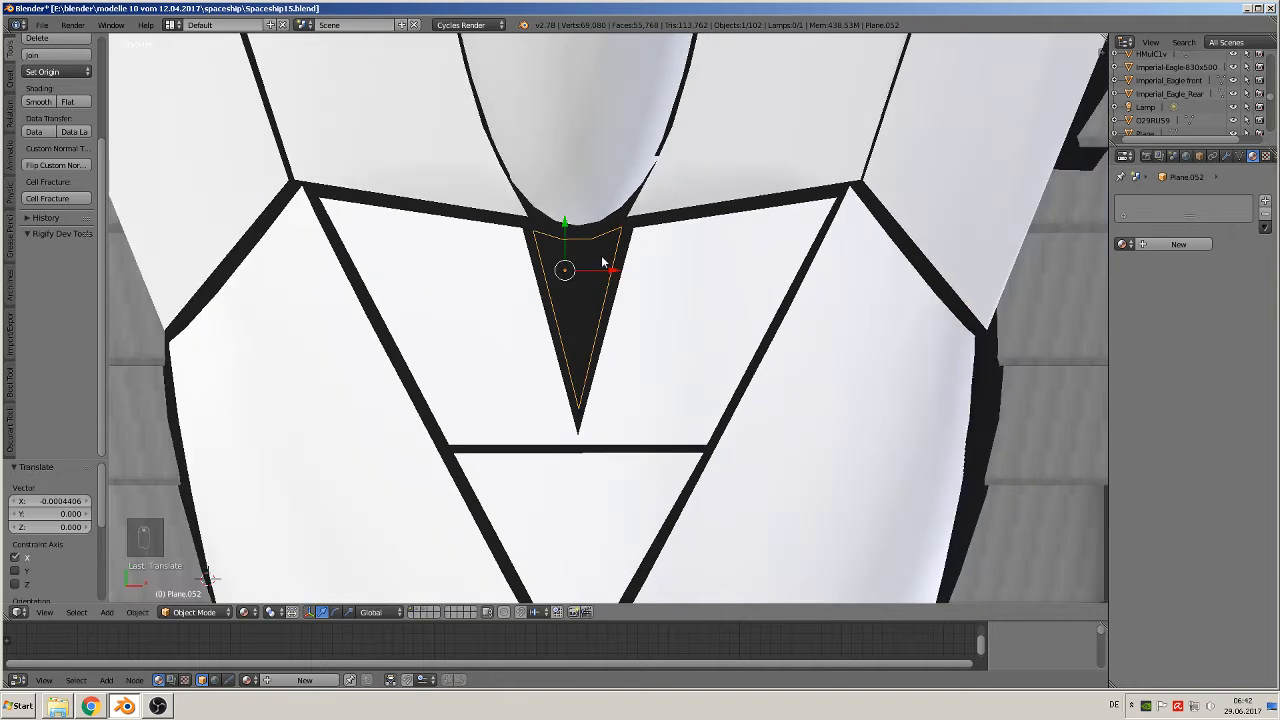
- Cut the triangular outline into the black hull object with Knife Project in the top view
right_click(642, 221)
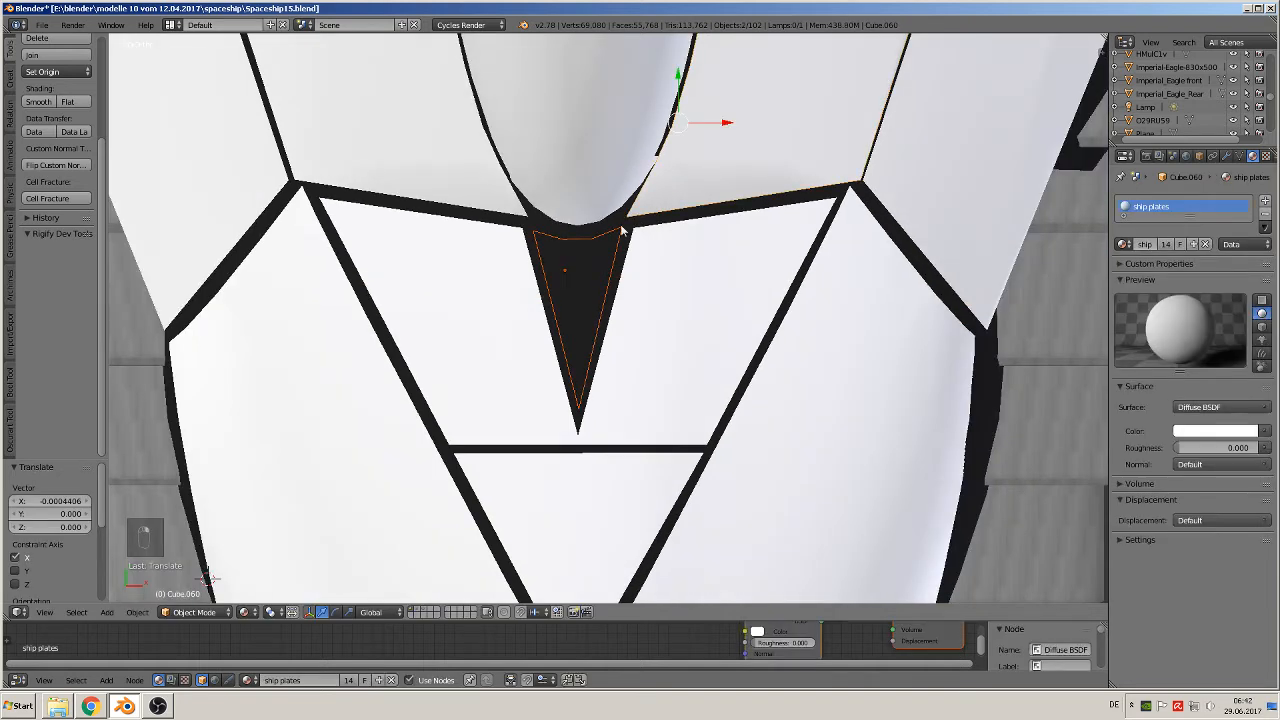
shift+right_click(605, 242)
shift+right_click(546, 233)
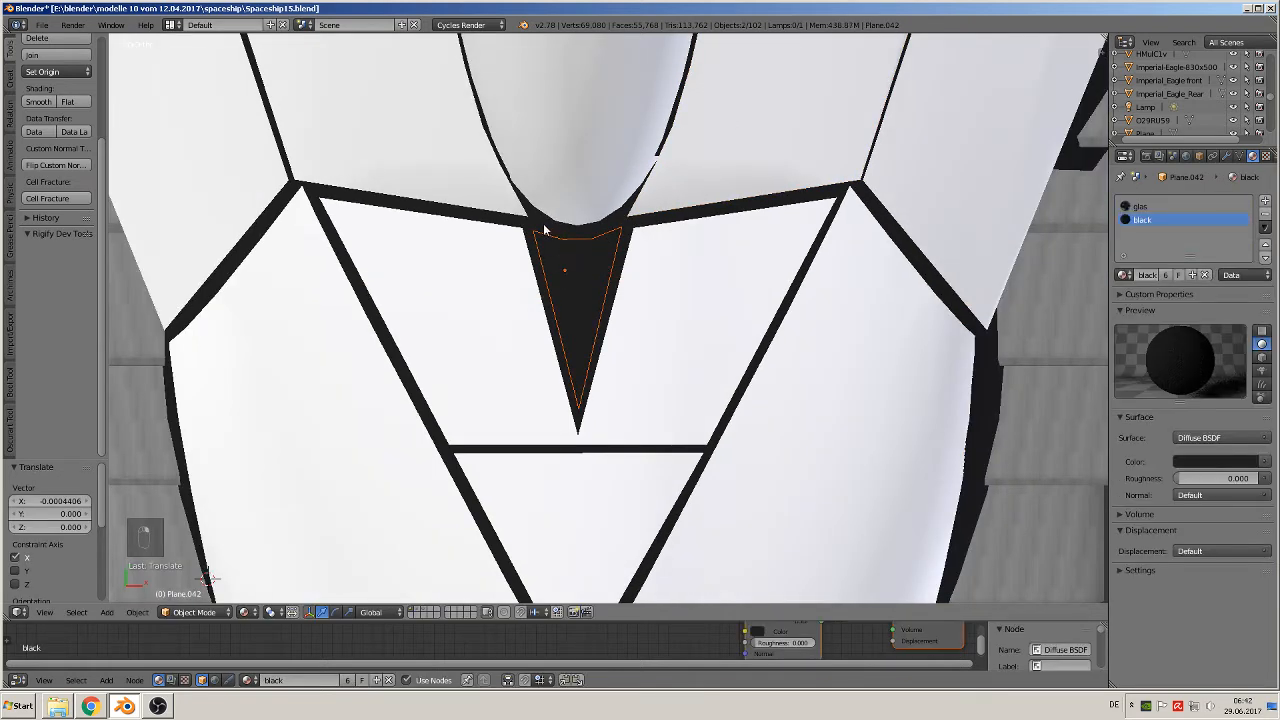
key(Tab)
key(a)
key(a)
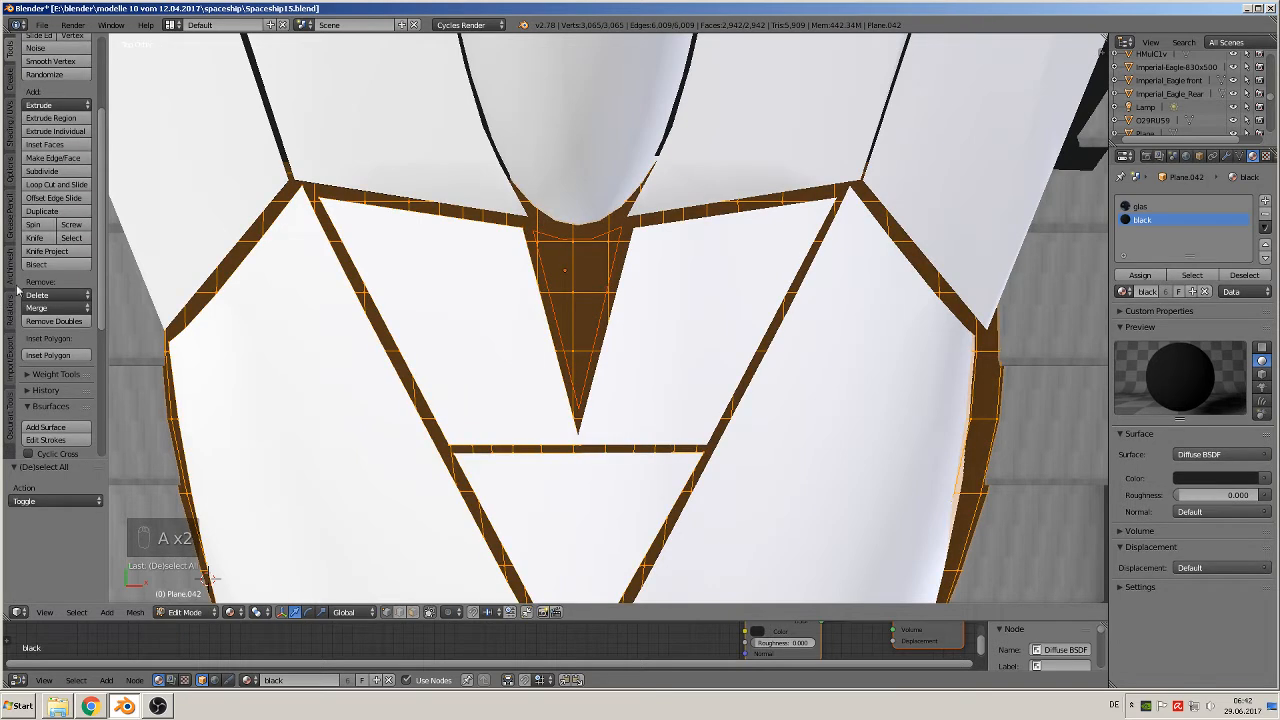
click(46, 251)
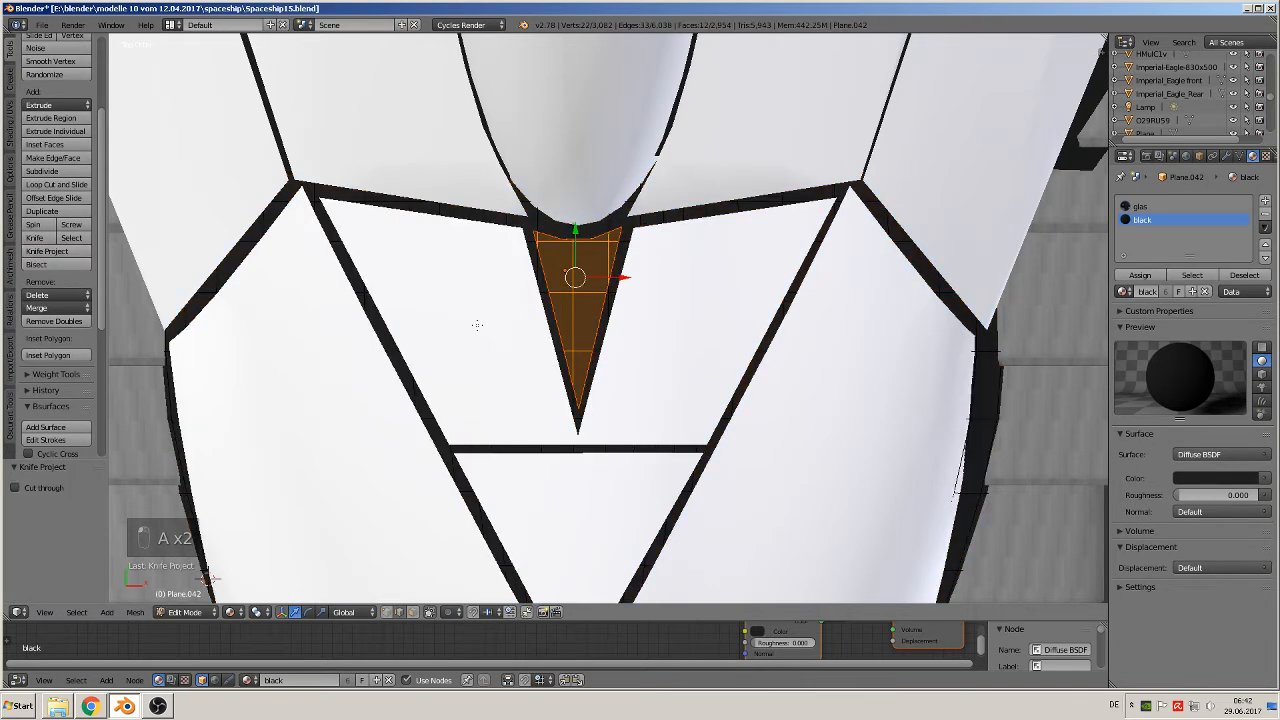
- Separate the cut triangular faces into their own object and set its origin to its geometry
key(p)
click(593, 344)
key(Tab)
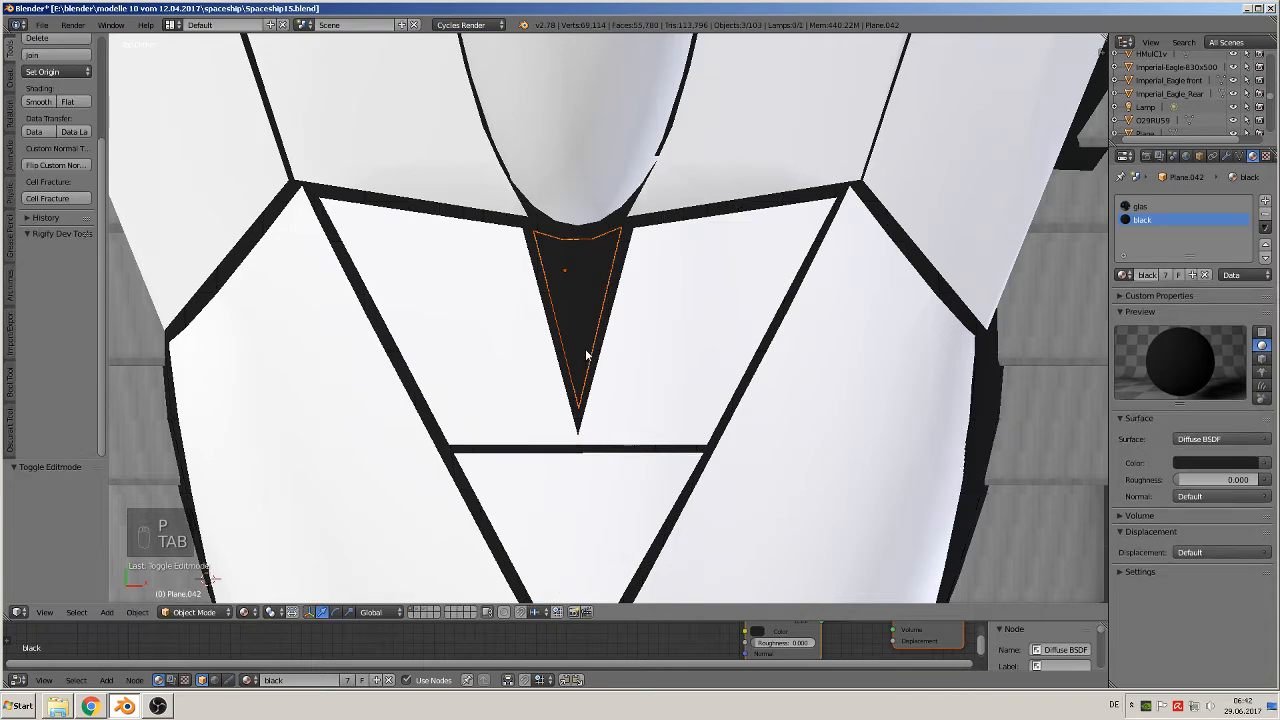
middle_drag(517, 389, 553, 349)
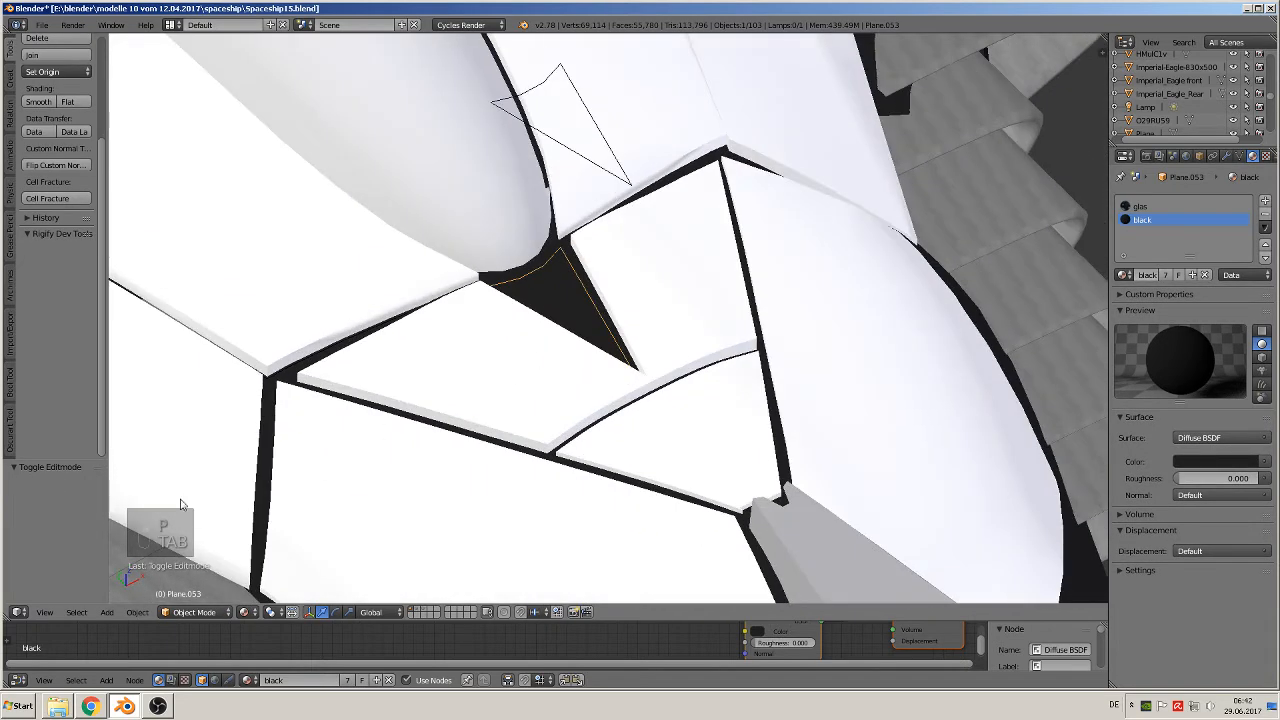
click(57, 71)
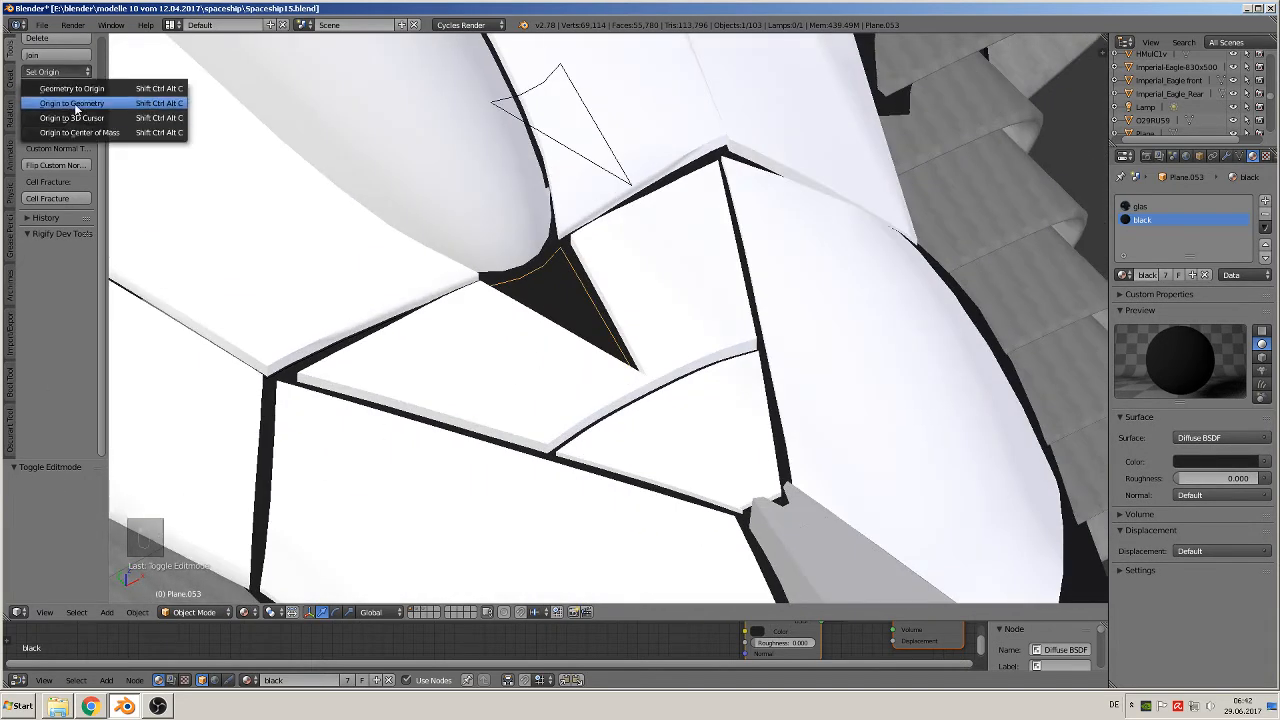
click(60, 95)
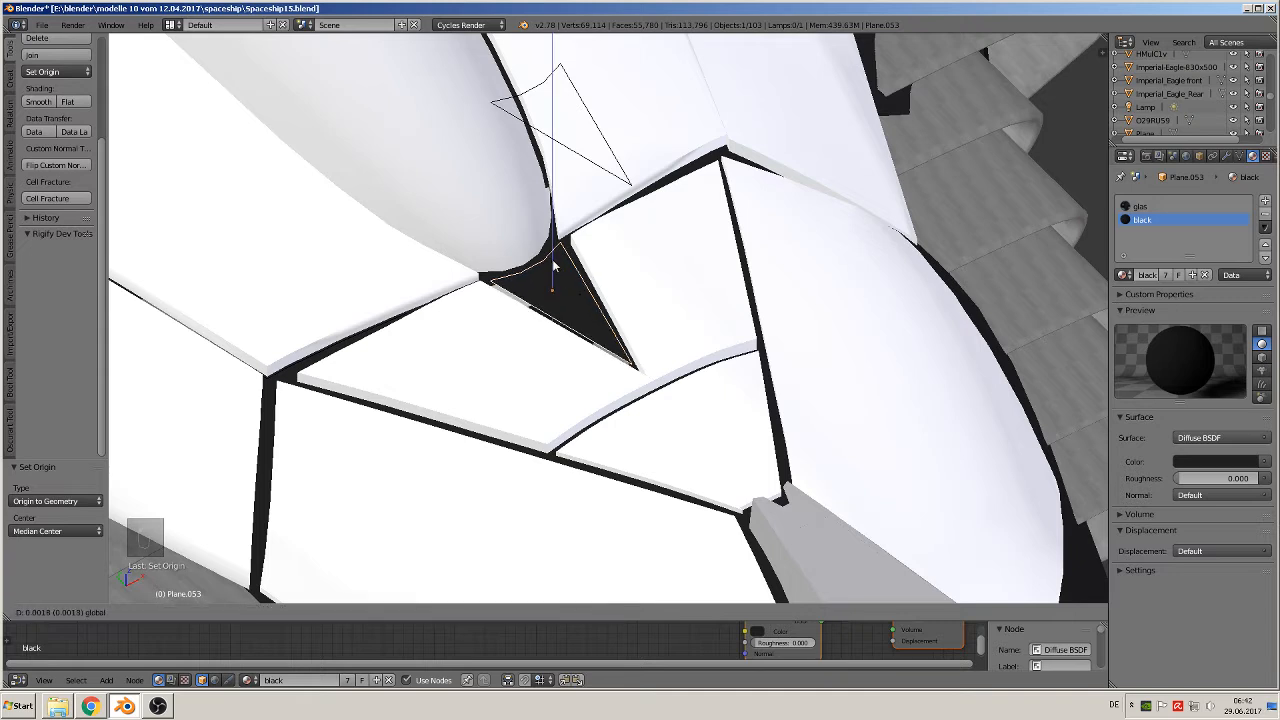
- Raise the triangular piece slightly along Z and extrude all its faces to give it thickness
key(Tab)
key(a)
key(a)
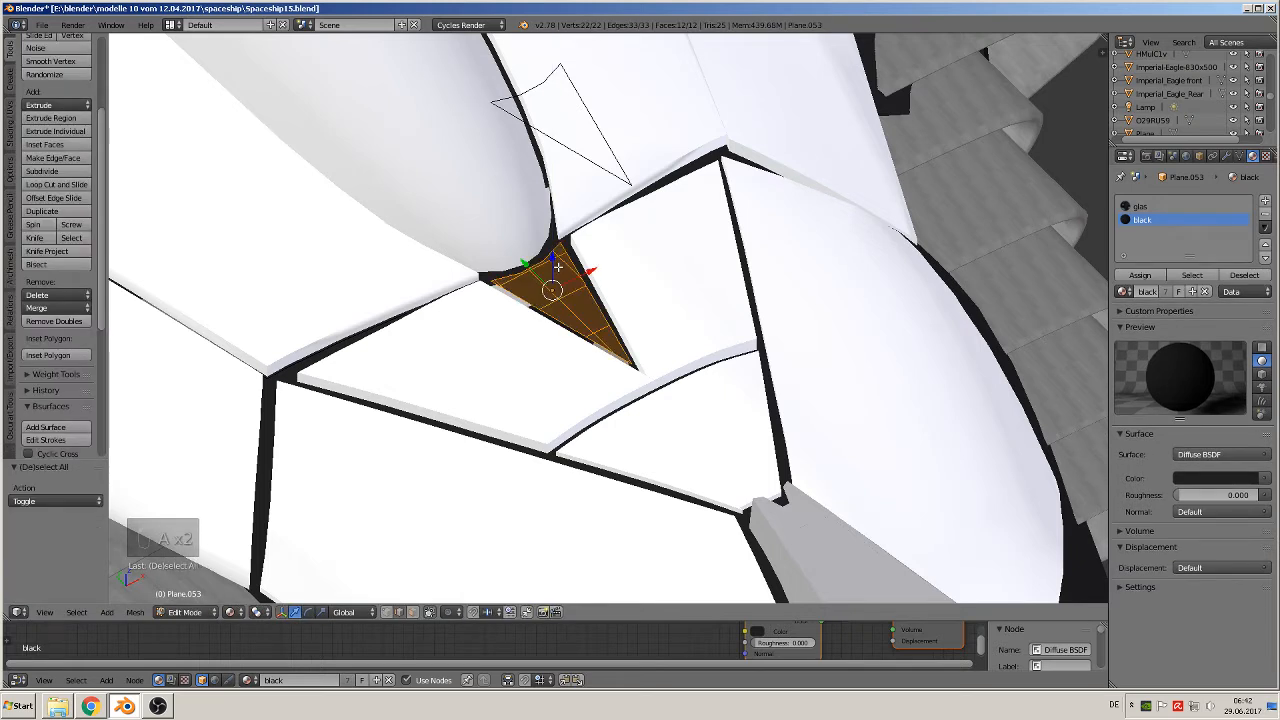
key(e)
key(Tab)
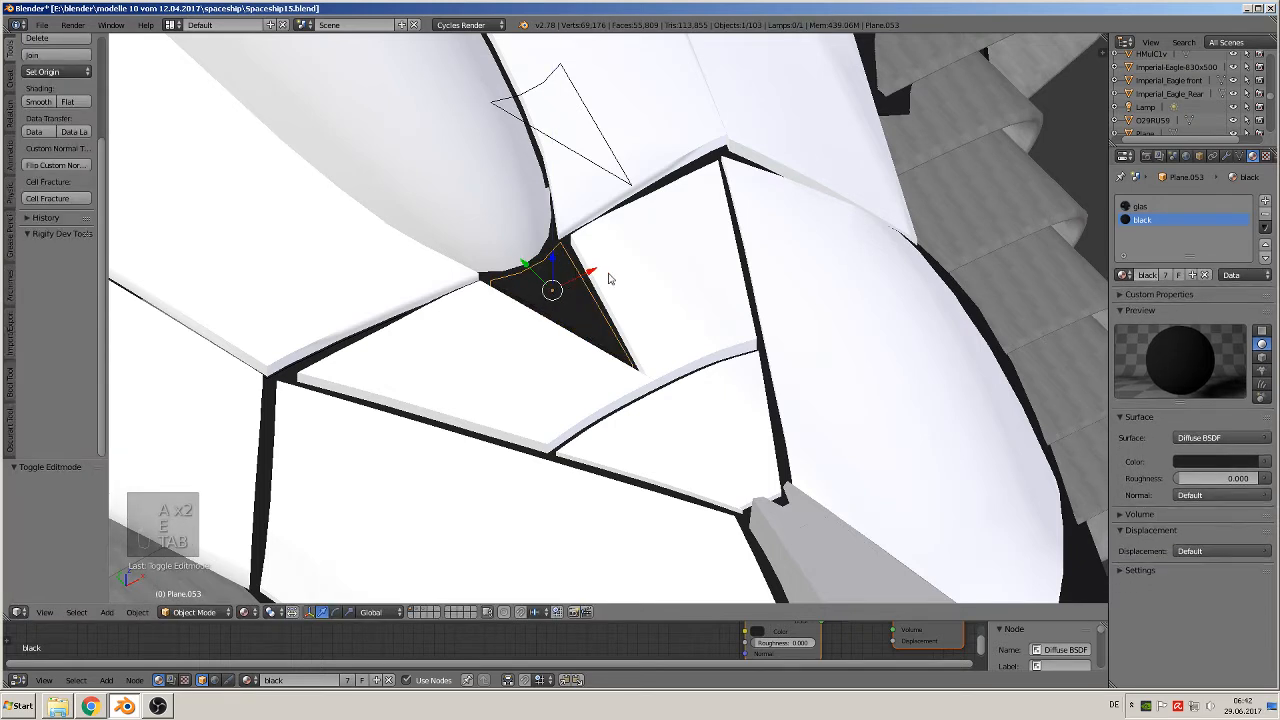
- Remove the triangular piece's glas and black material slots and assign the ship plates material
click(1265, 214)
click(1265, 214)
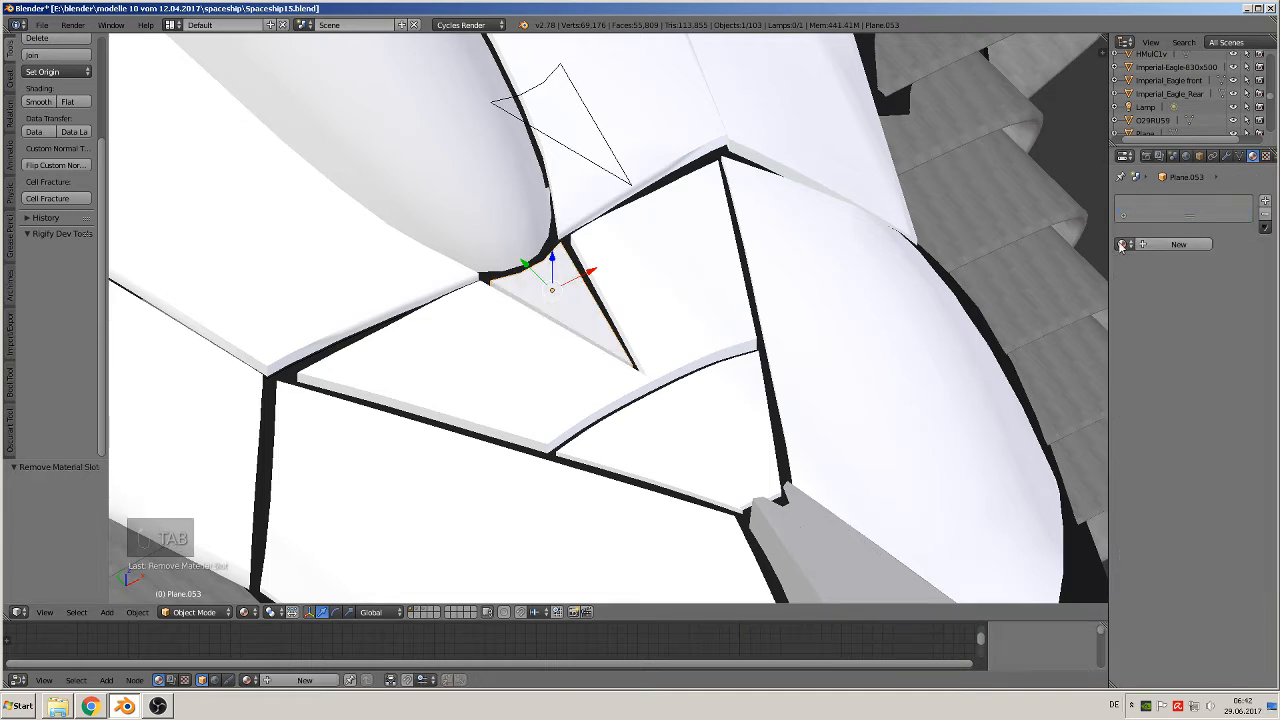
click(1122, 244)
text(f)
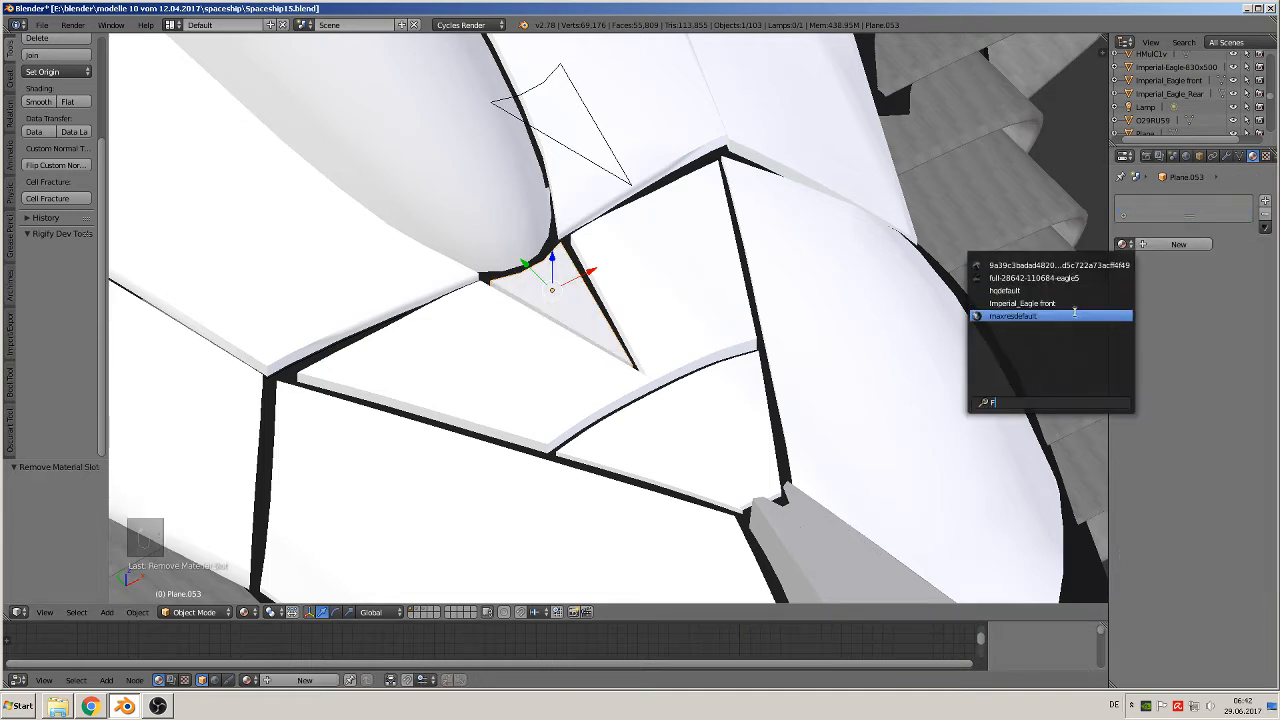
key(BackSpace)
text(sh)
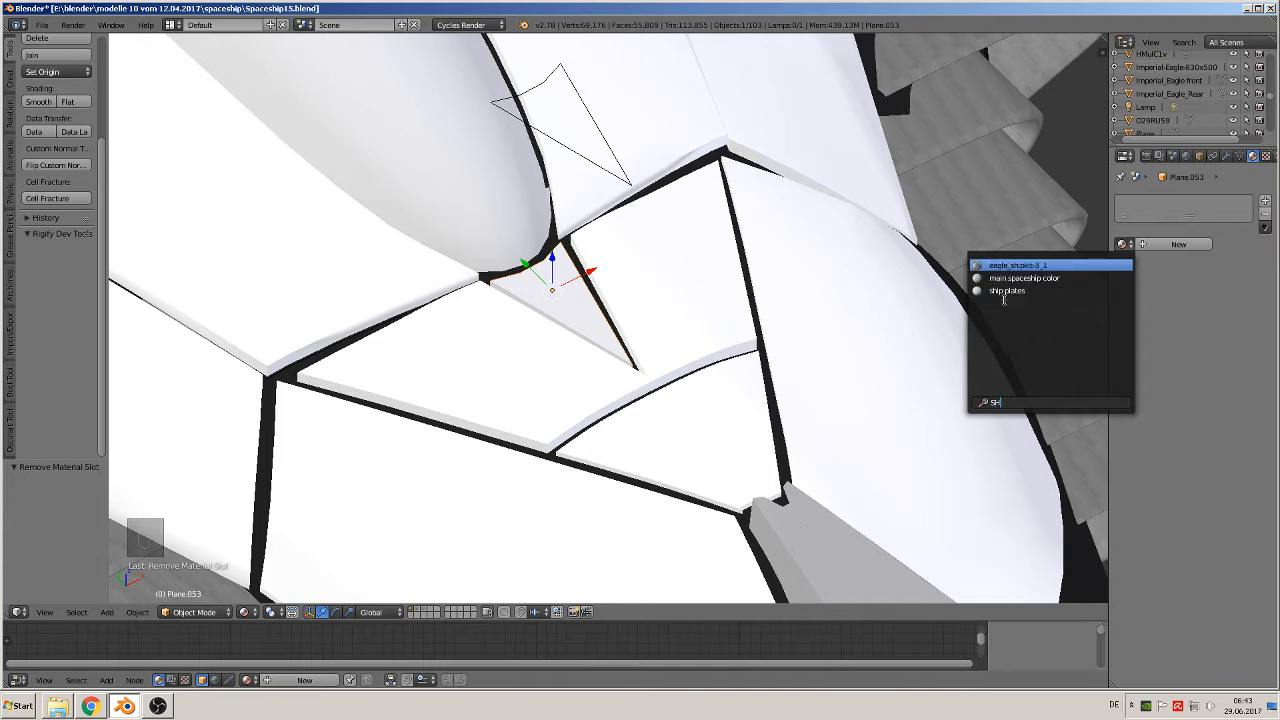
click(1006, 291)
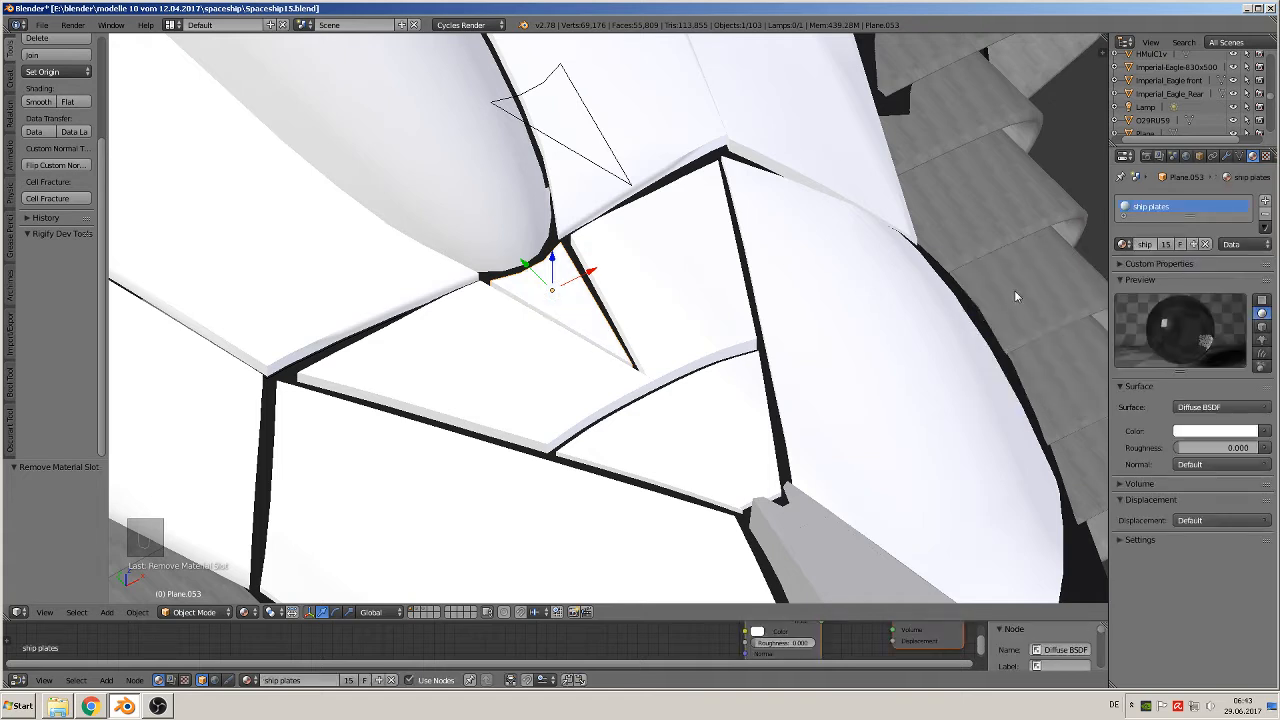
- Raise the triangular plate about 0.001 along Z above the black hull surface
right_click(547, 265)
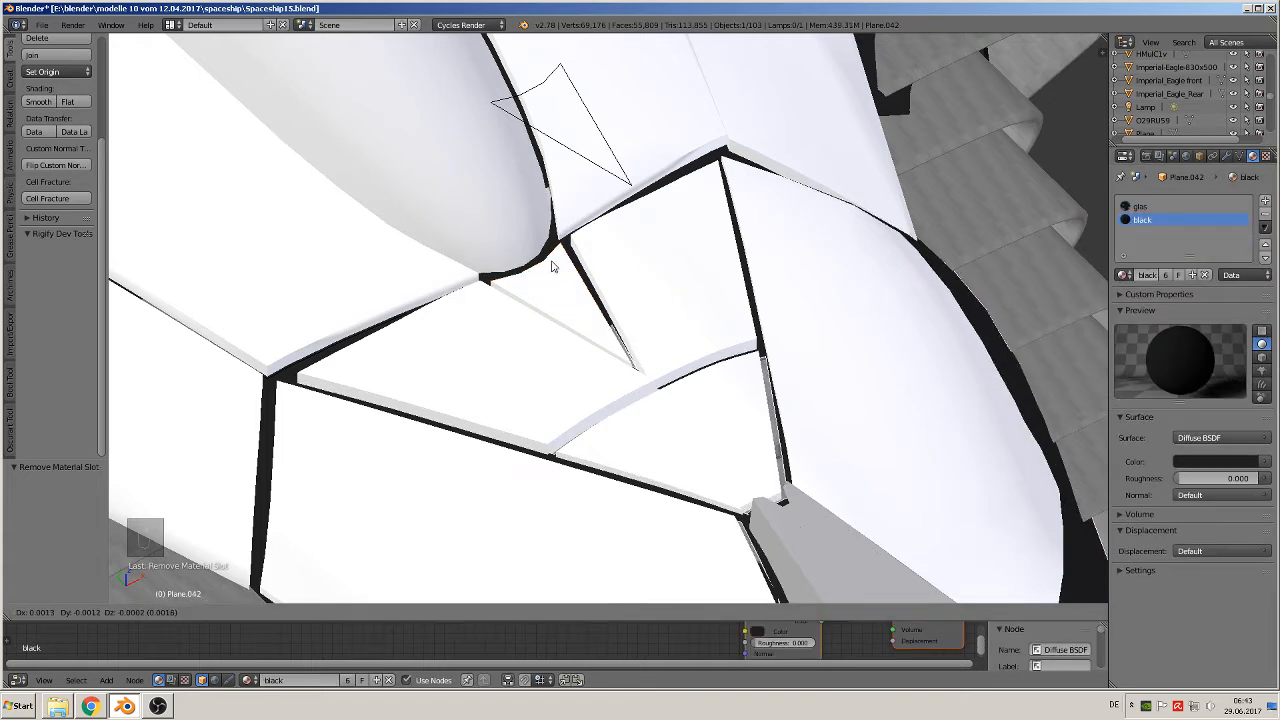
right_click(557, 294)
key(g)
key(z)
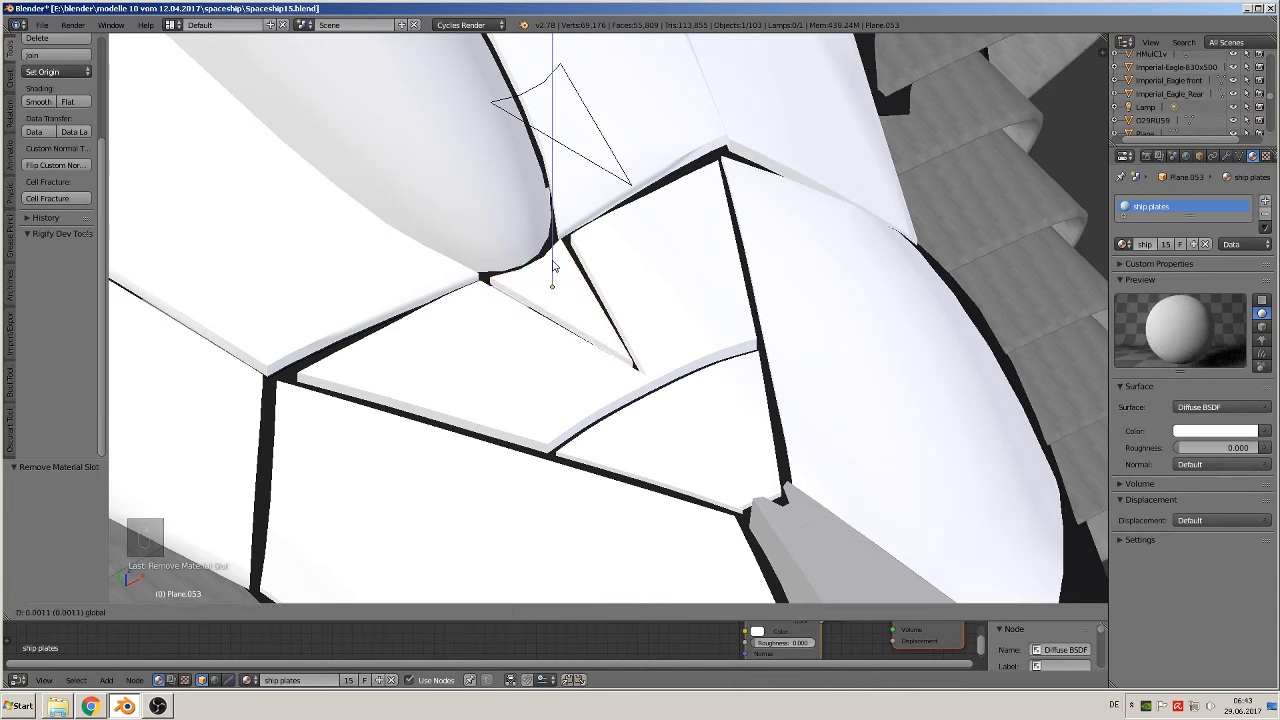
click(555, 268)
- Move the triangular outline object used for the knife projection to layer 2
middle_drag(555, 268, 585, 202)
right_click(585, 202)
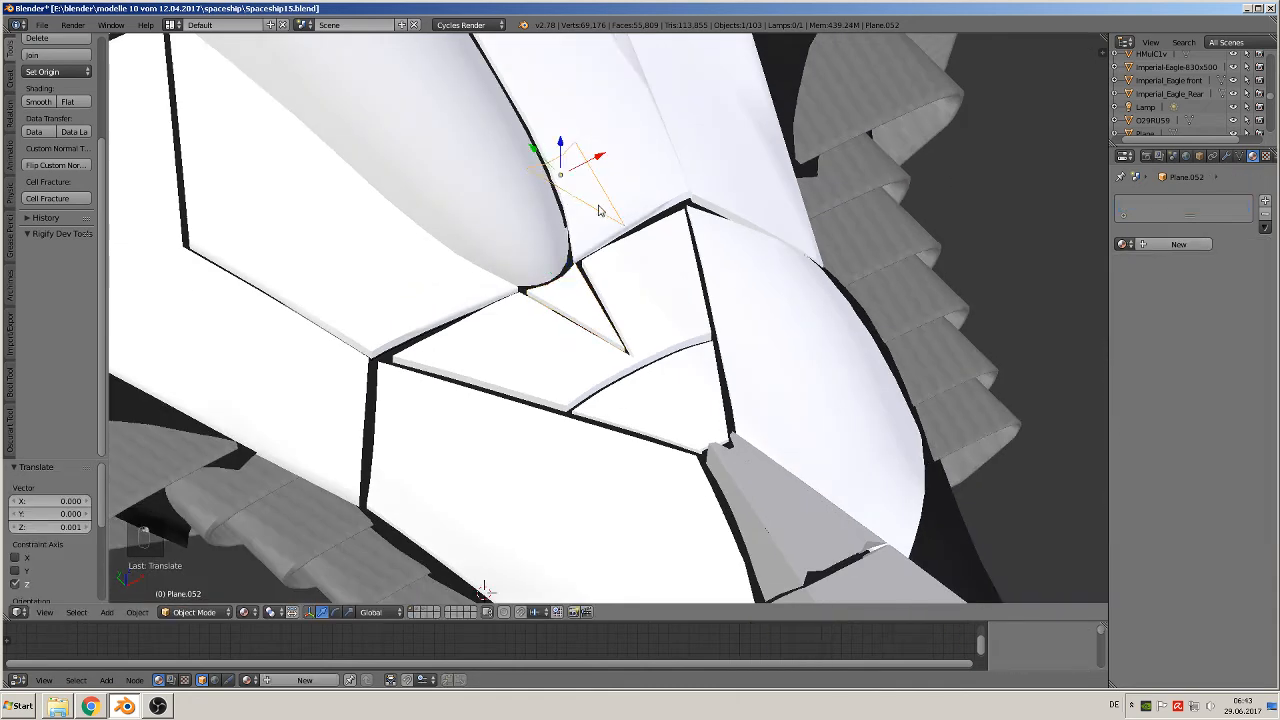
key(m)
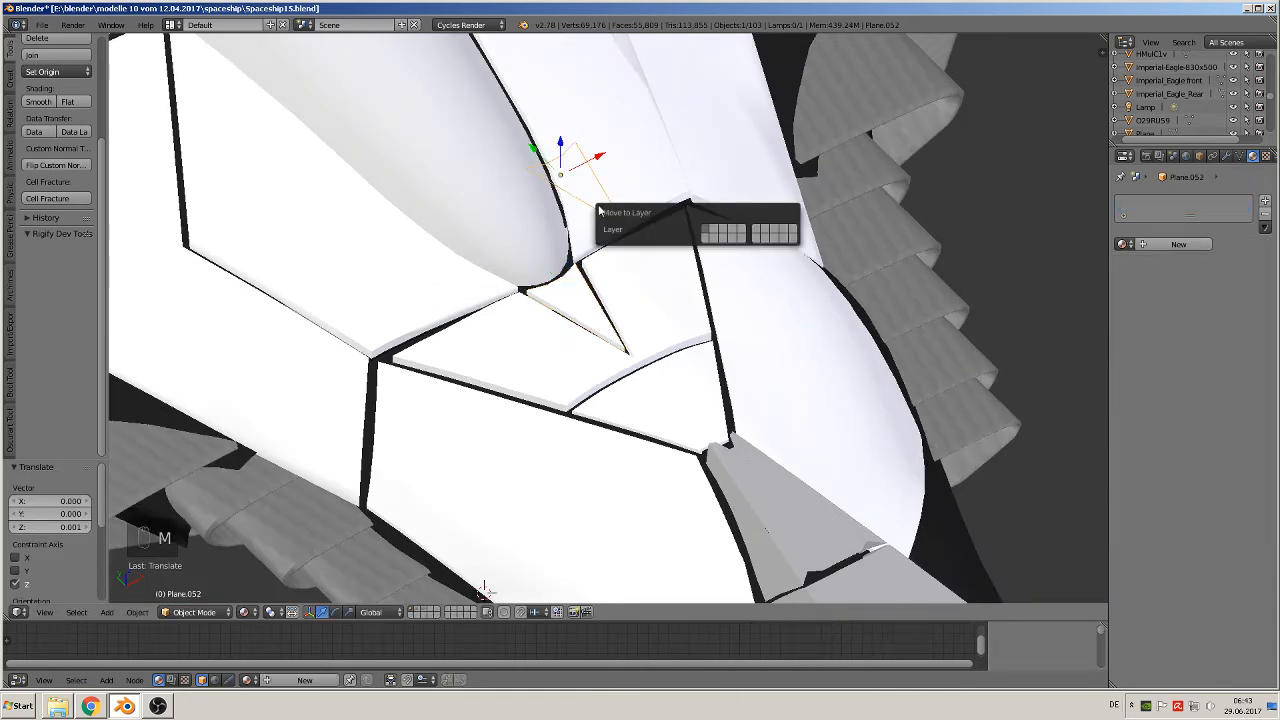
key(2)
scroll(669, 108, down, 2)
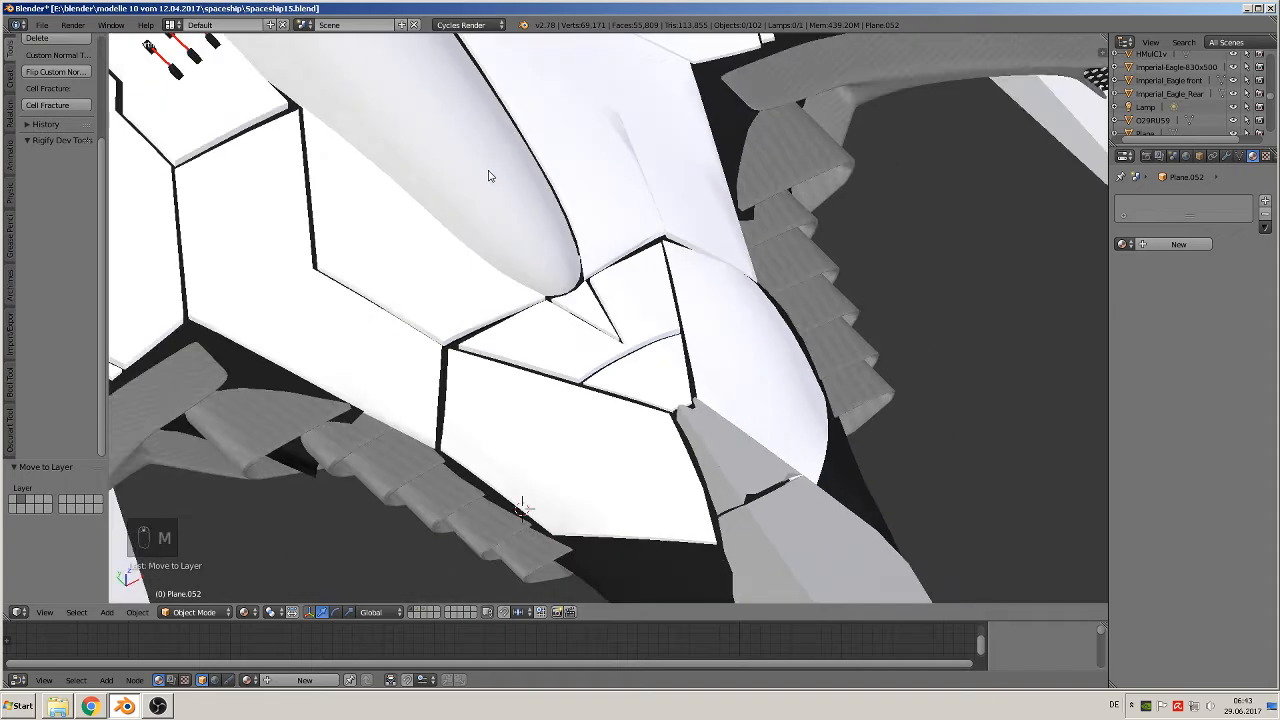
- Assign the existing glas material to the cockpit canopy
right_click(434, 131)
middle_drag(519, 174, 441, 441)
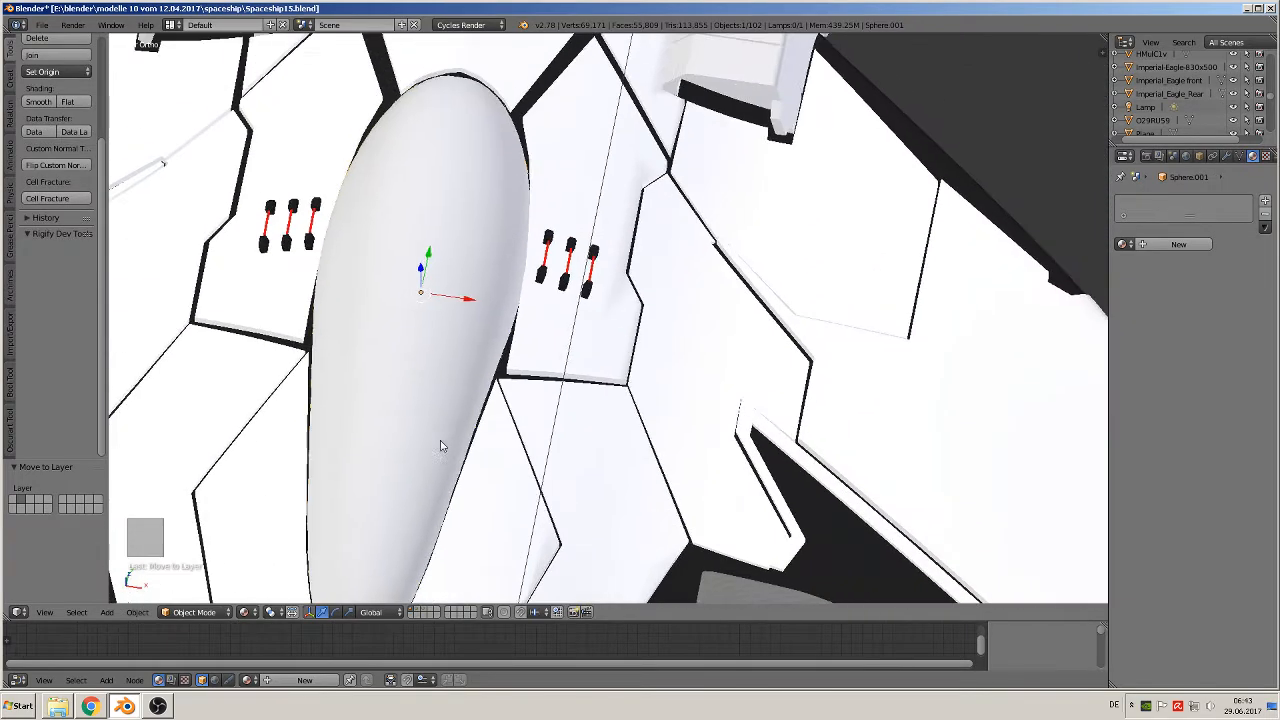
middle_drag(634, 338, 610, 320)
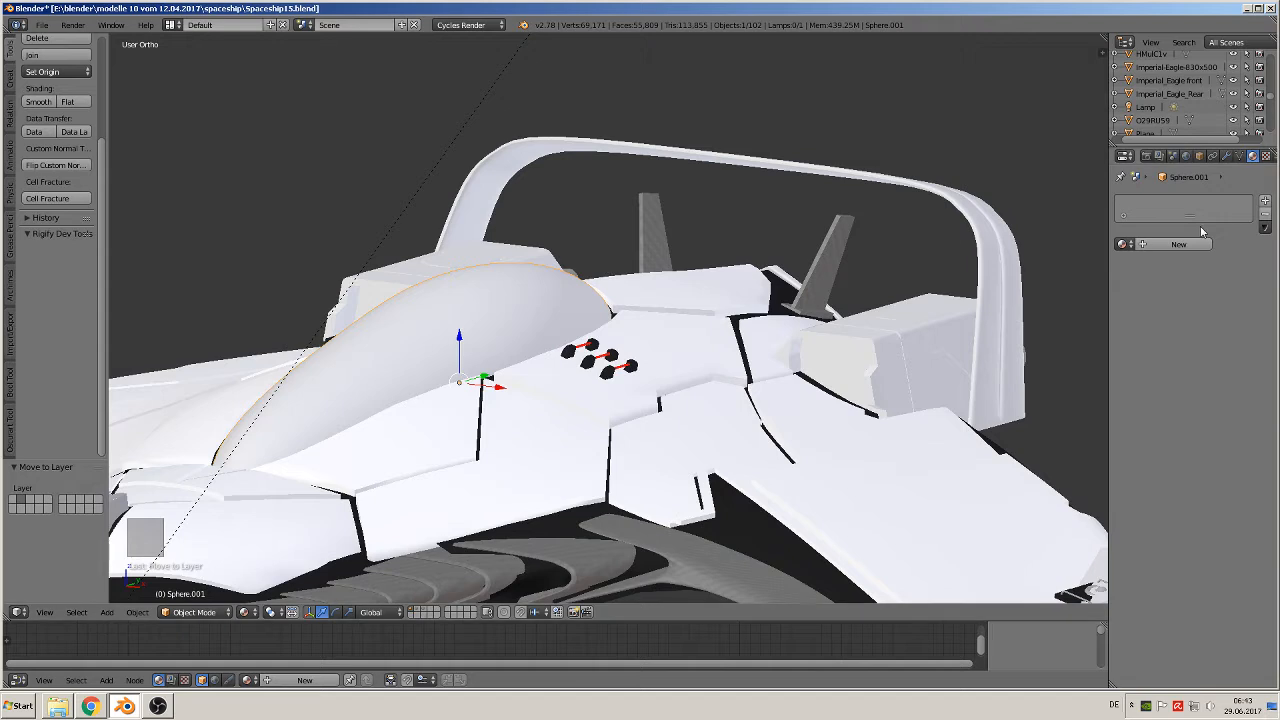
click(1124, 244)
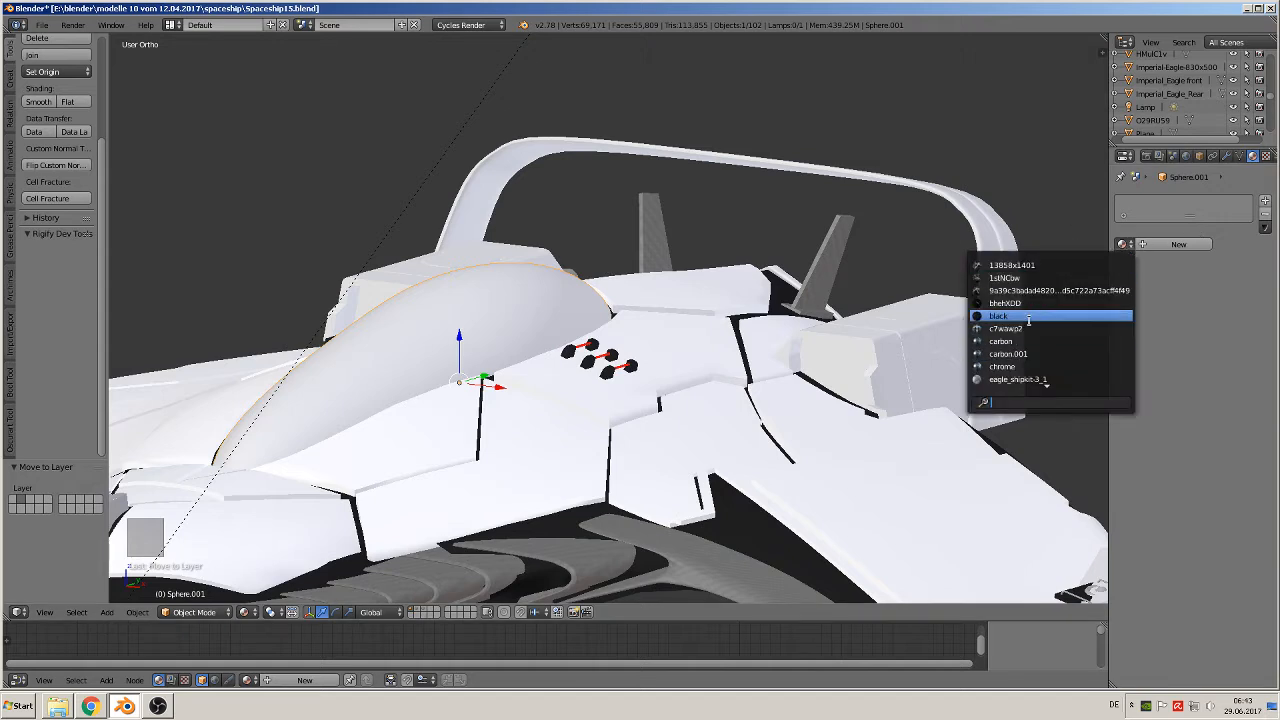
text(g)
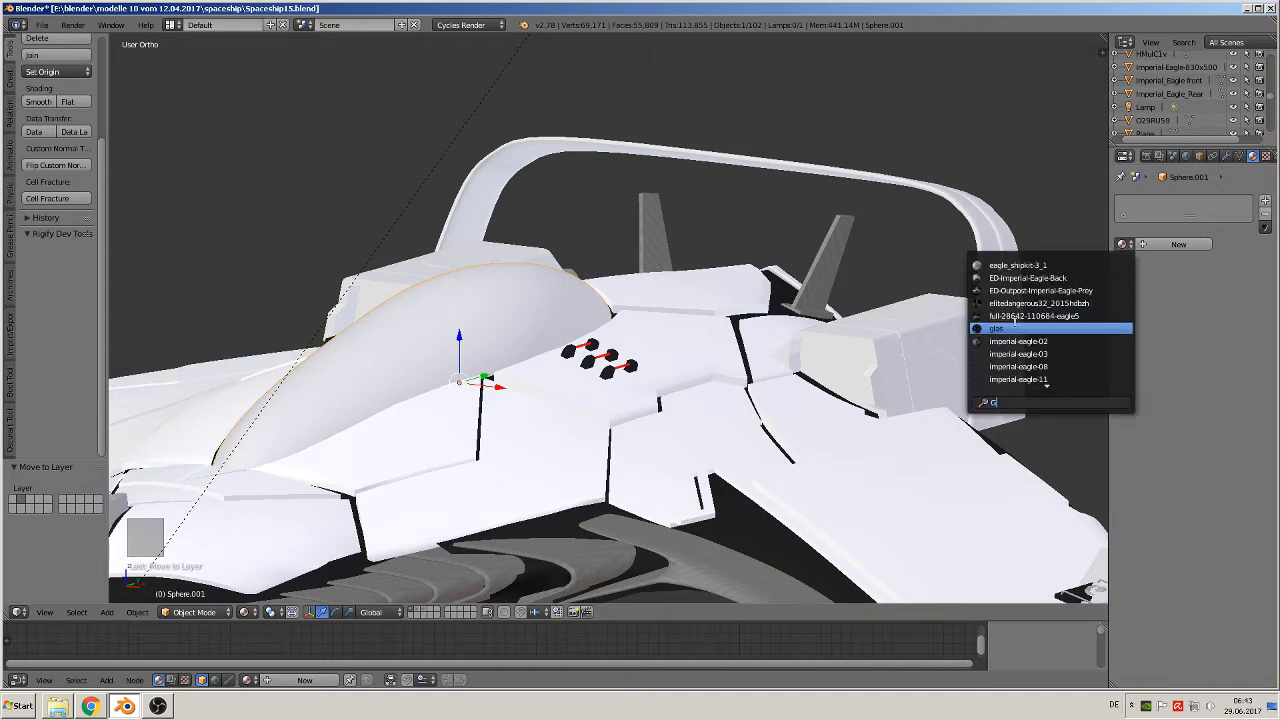
click(1018, 329)
key(Tab)
key(Tab)
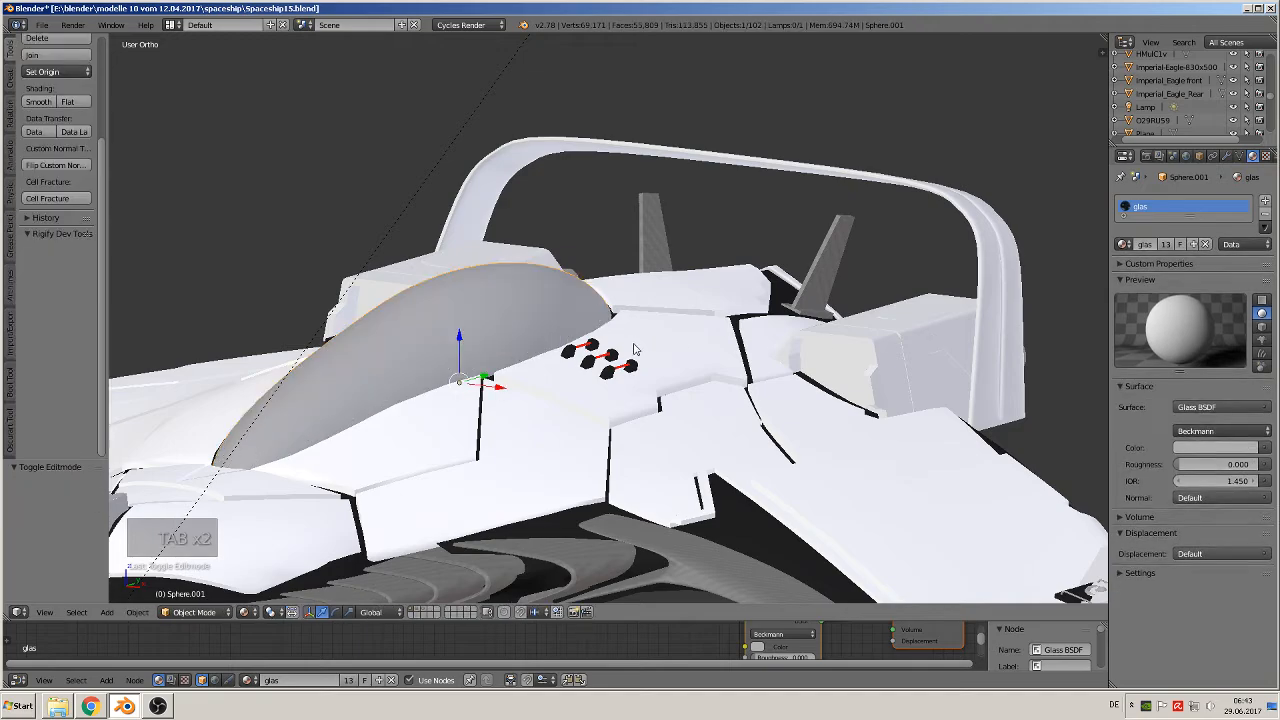
- Add a plane at the lower edge of the black hull side, behind the white side strip, and scale it to 0.05
middle_drag(634, 354, 749, 431)
shift+middle_drag(743, 532, 476, 243)
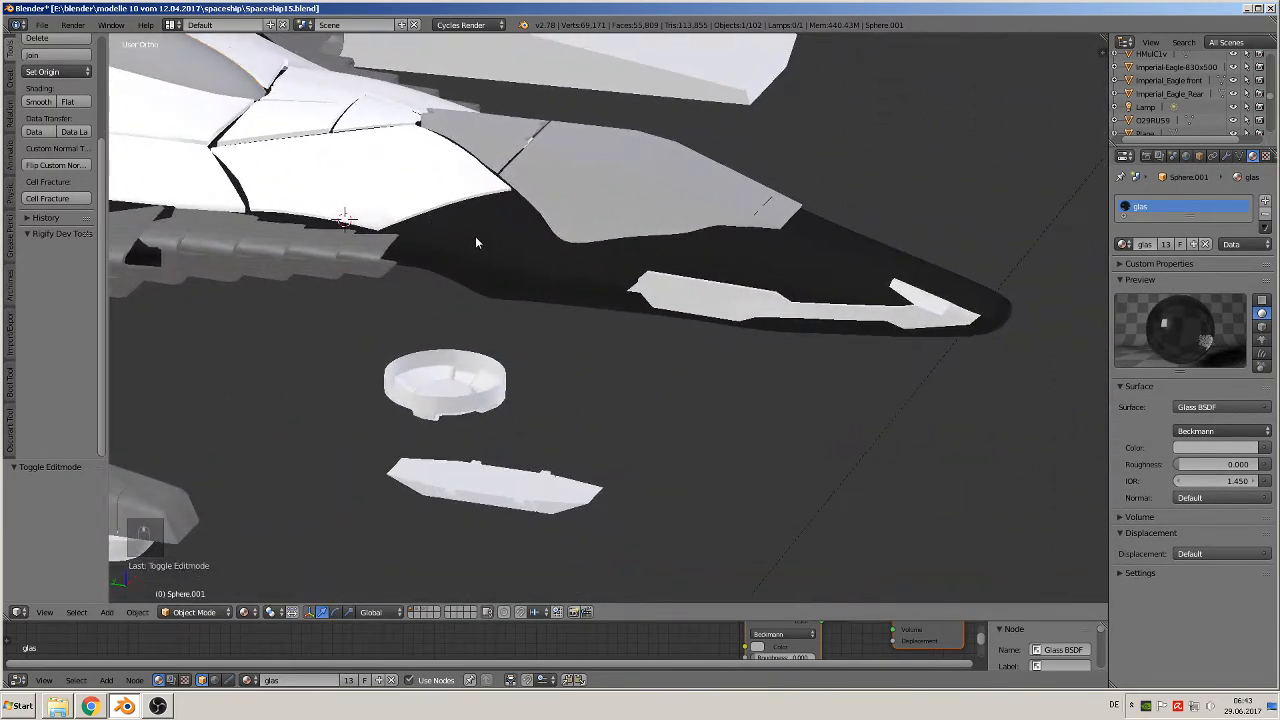
middle_drag(573, 271, 672, 335)
shift+middle_drag(764, 325, 667, 339)
scroll(668, 345, up, 3)
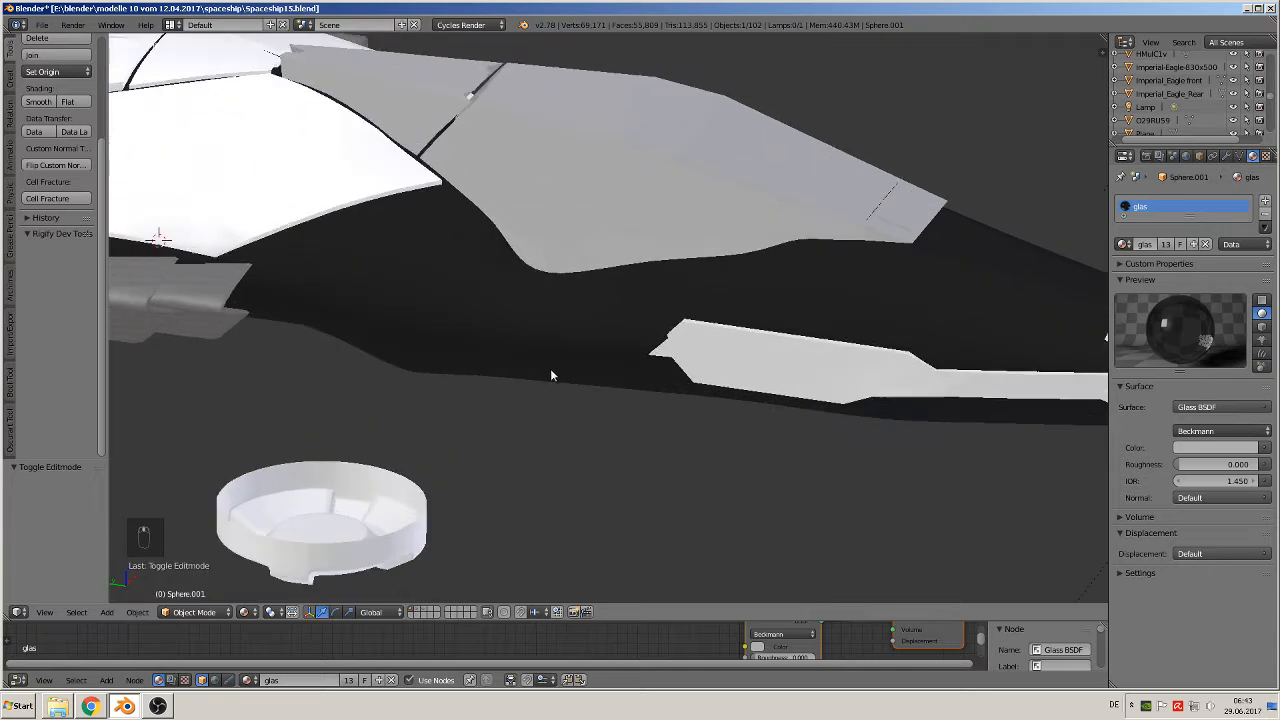
click(466, 340)
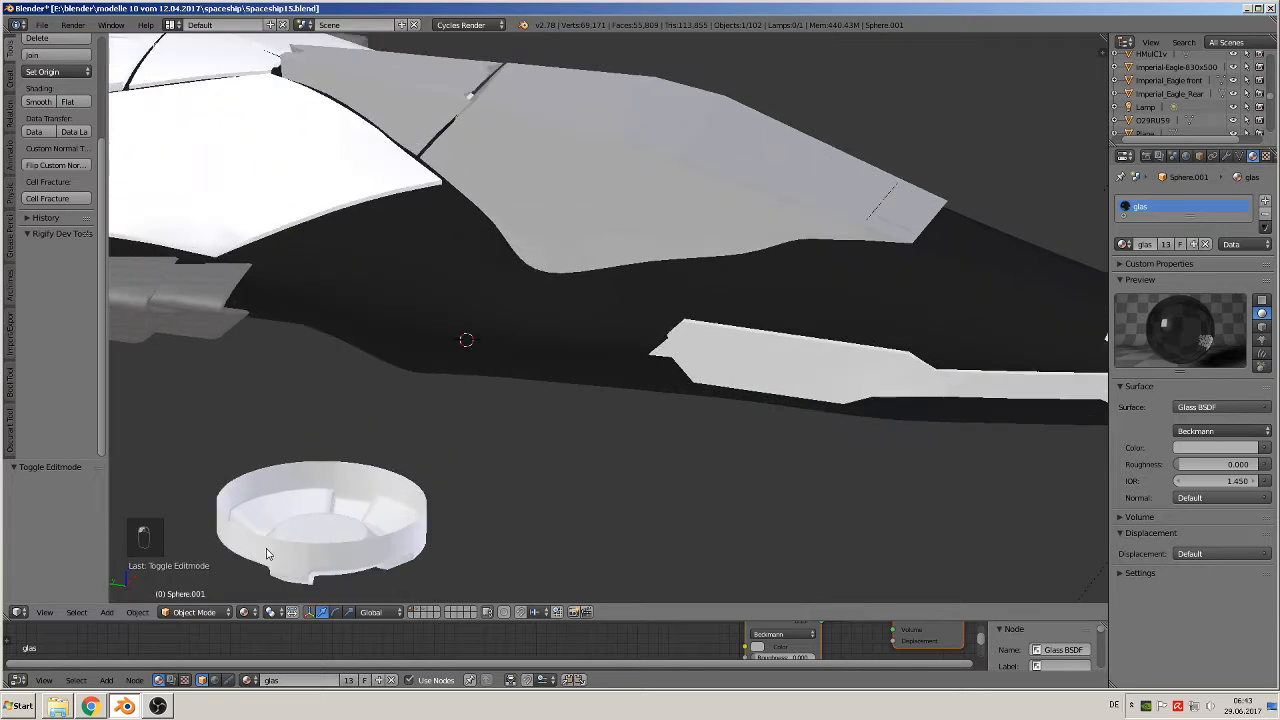
click(108, 612)
mouse_move(134, 596)
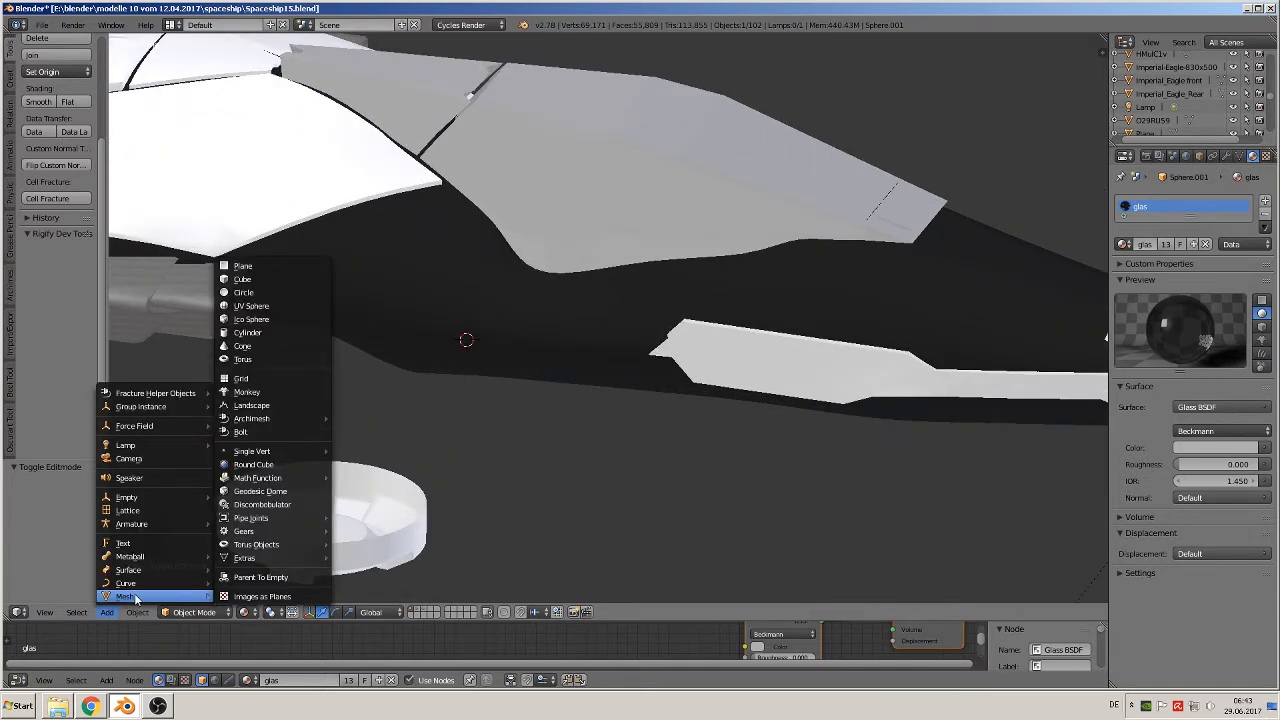
click(241, 266)
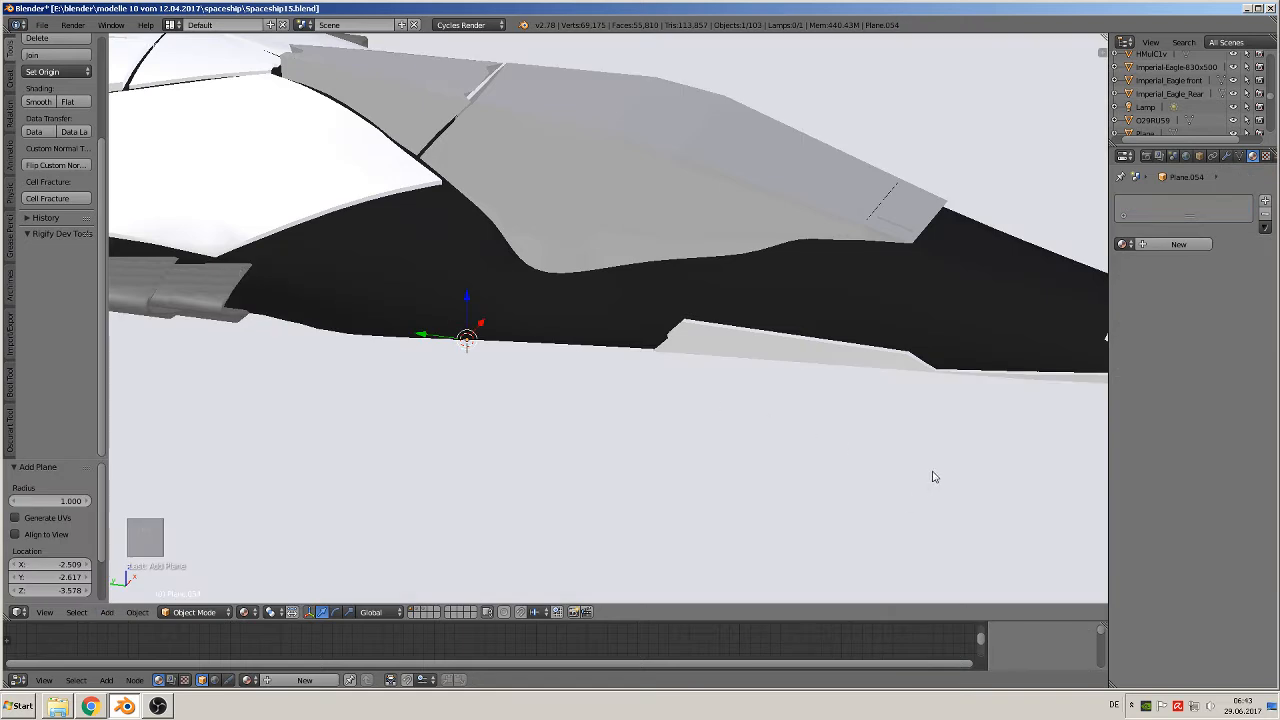
key(s)
click(494, 357)
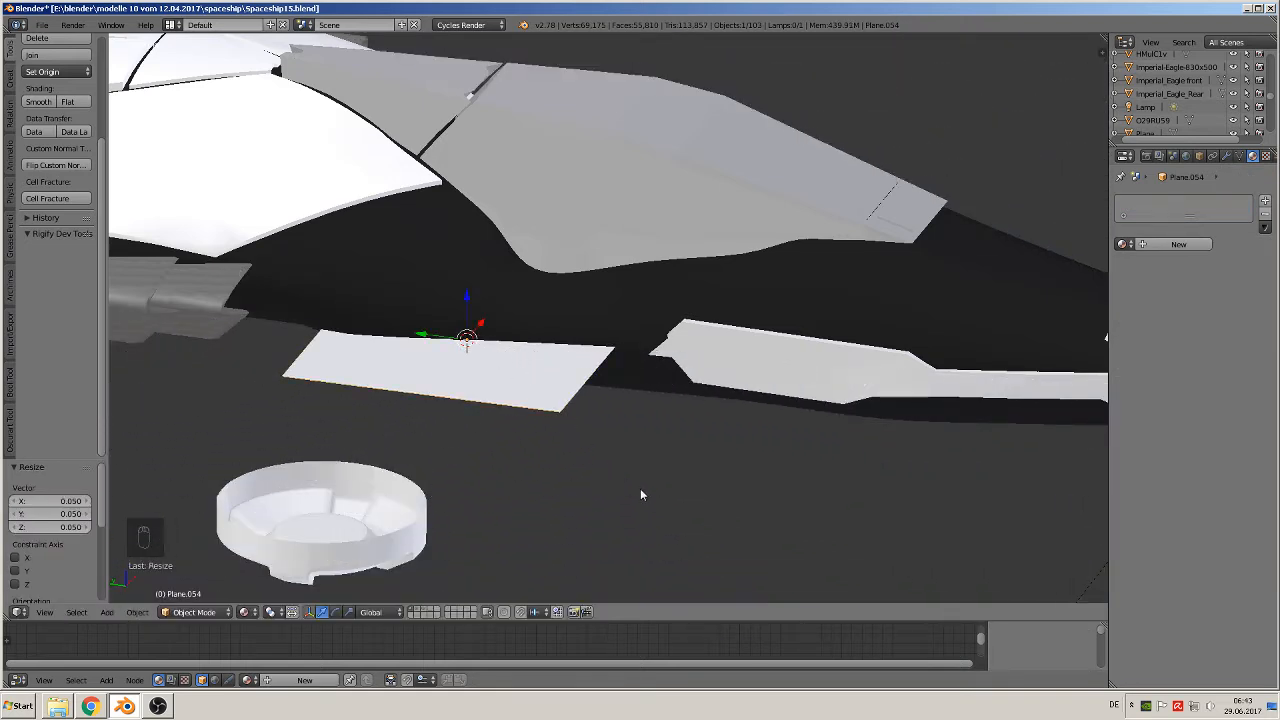
key(r)
key(y)
key(equal)
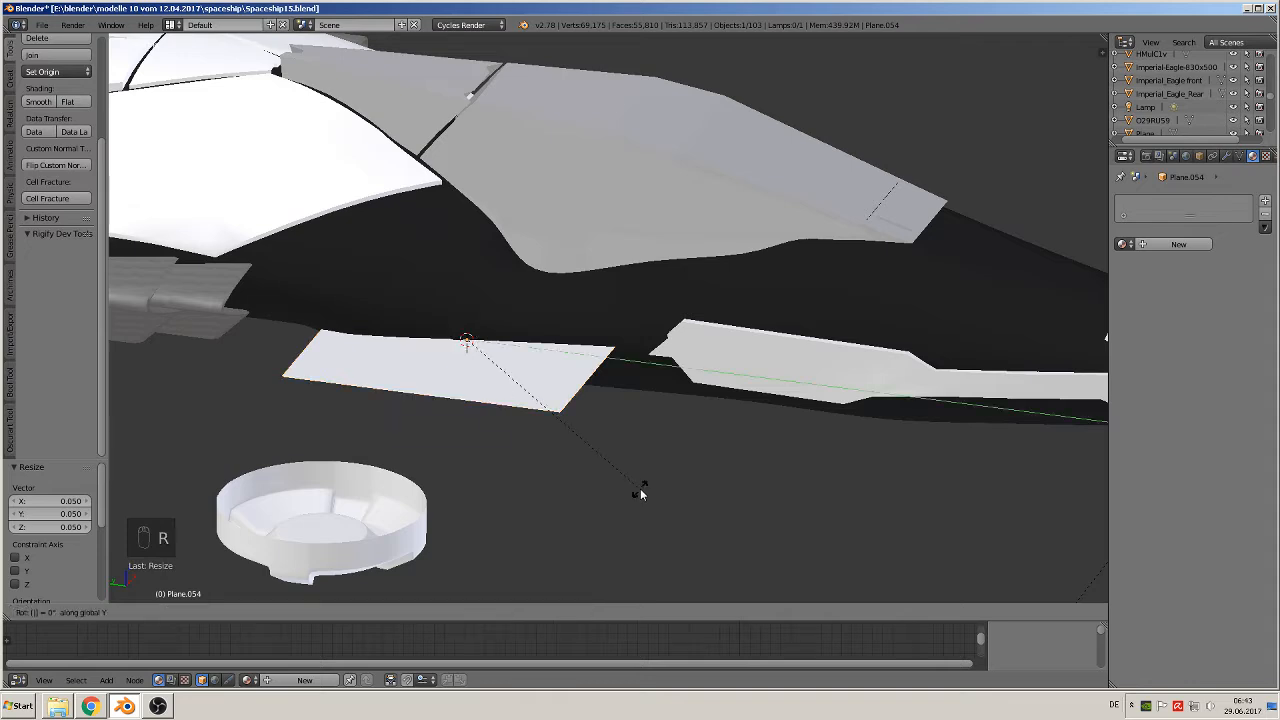
key(Escape)
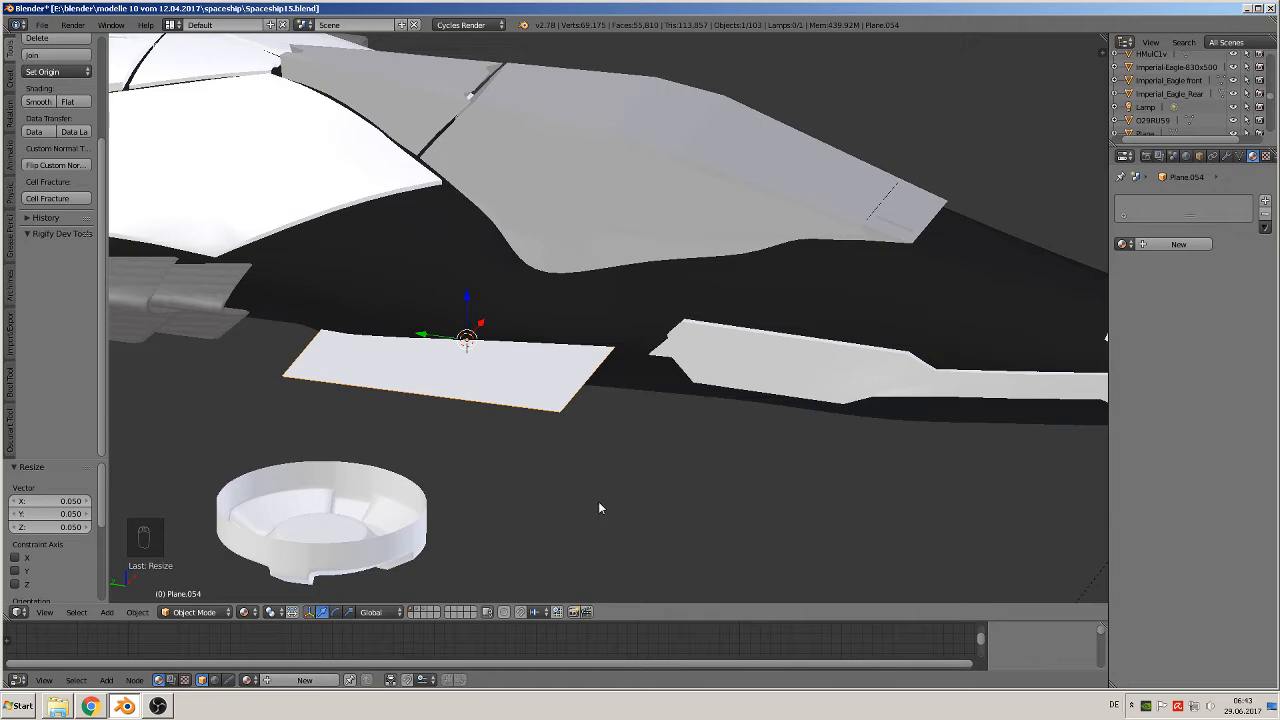
mouse_move(599, 502)
middle_down()
mouse_move(617, 486)
mouse_move(572, 538)
mouse_move(599, 485)
middle_up()
key(r)
key(y)
right_click(599, 485)
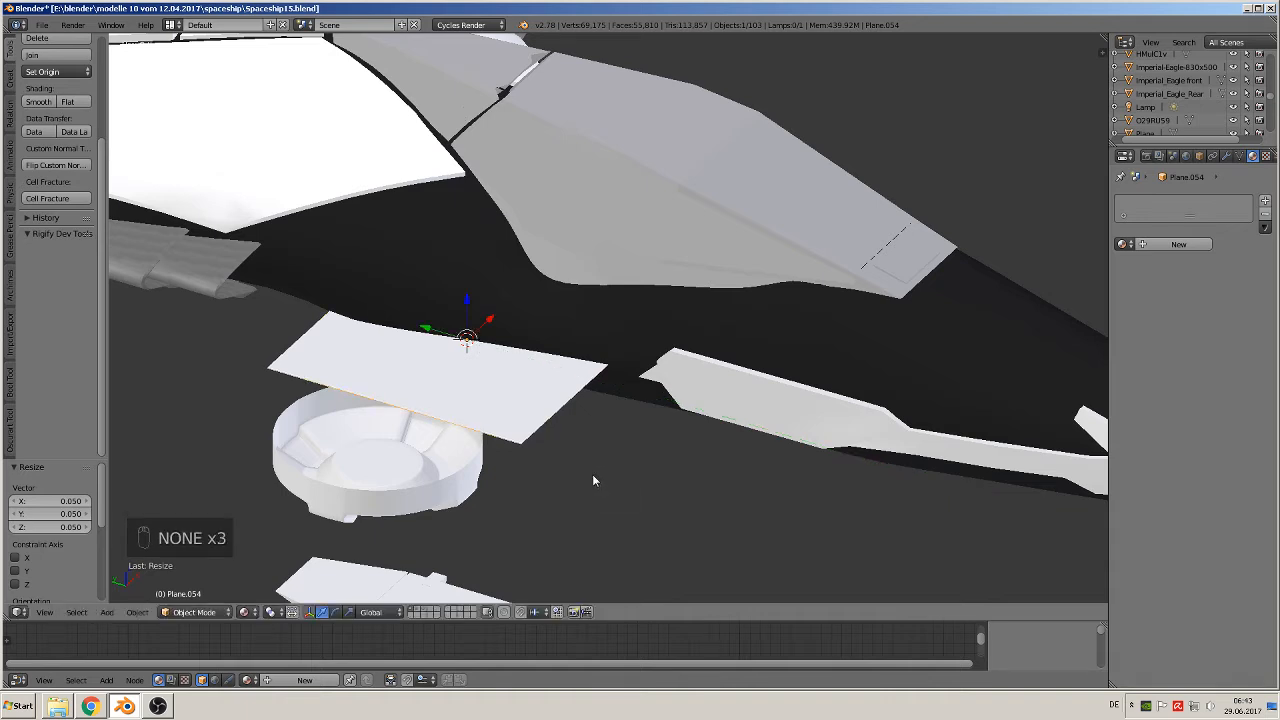
- Rotate the plane 90° around Y, shrink it, and move it outward along X clear of the black hull side
text(ry90)
click(588, 473)
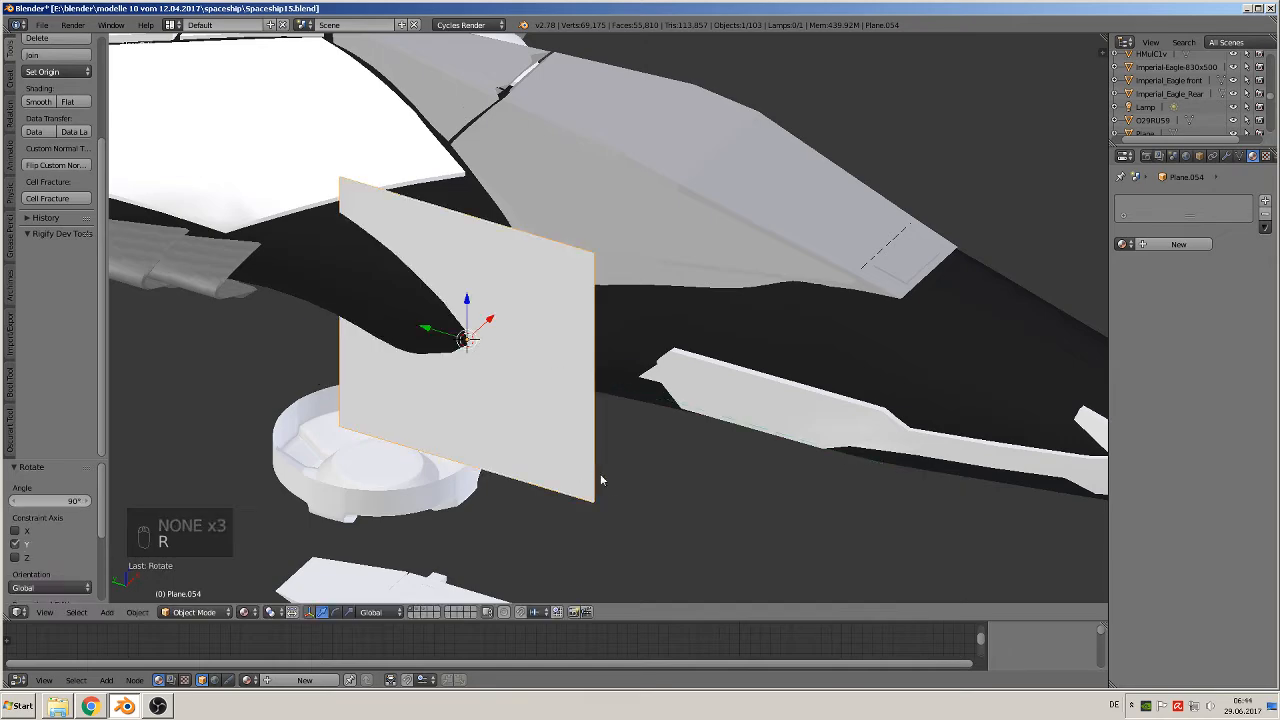
key(s)
click(527, 440)
drag(492, 315, 472, 336)
- Delete three of the plane's vertices, keeping only the upper one nearest the white hull plate
key(KP_1)
middle_drag(471, 331, 607, 353)
key(Tab)
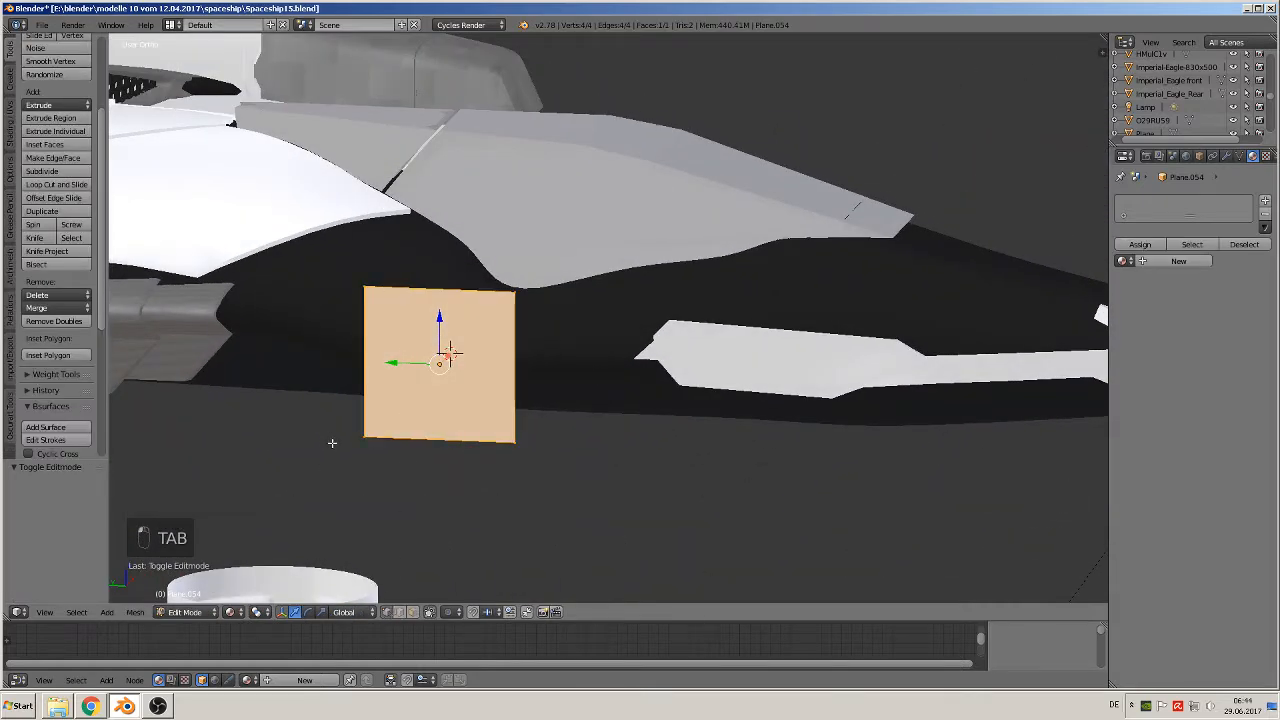
right_click(366, 440)
shift+right_click(516, 440)
shift+right_click(514, 297)
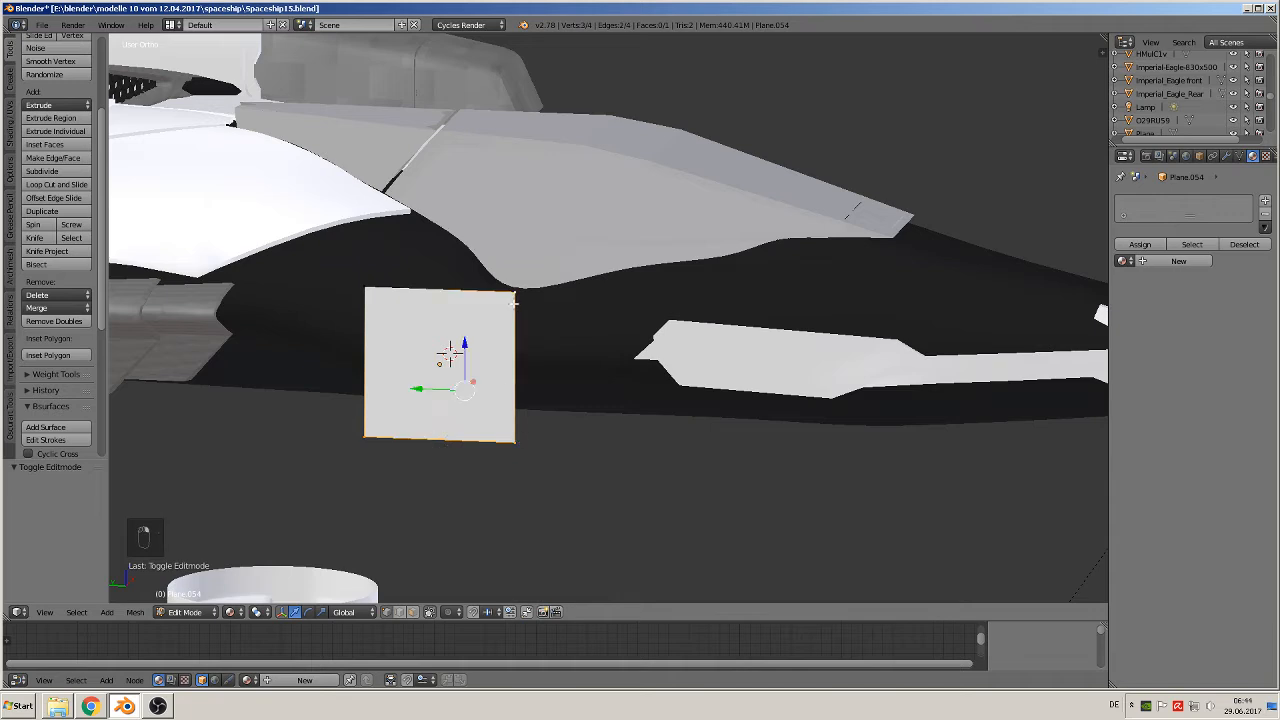
key(x)
click(470, 300)
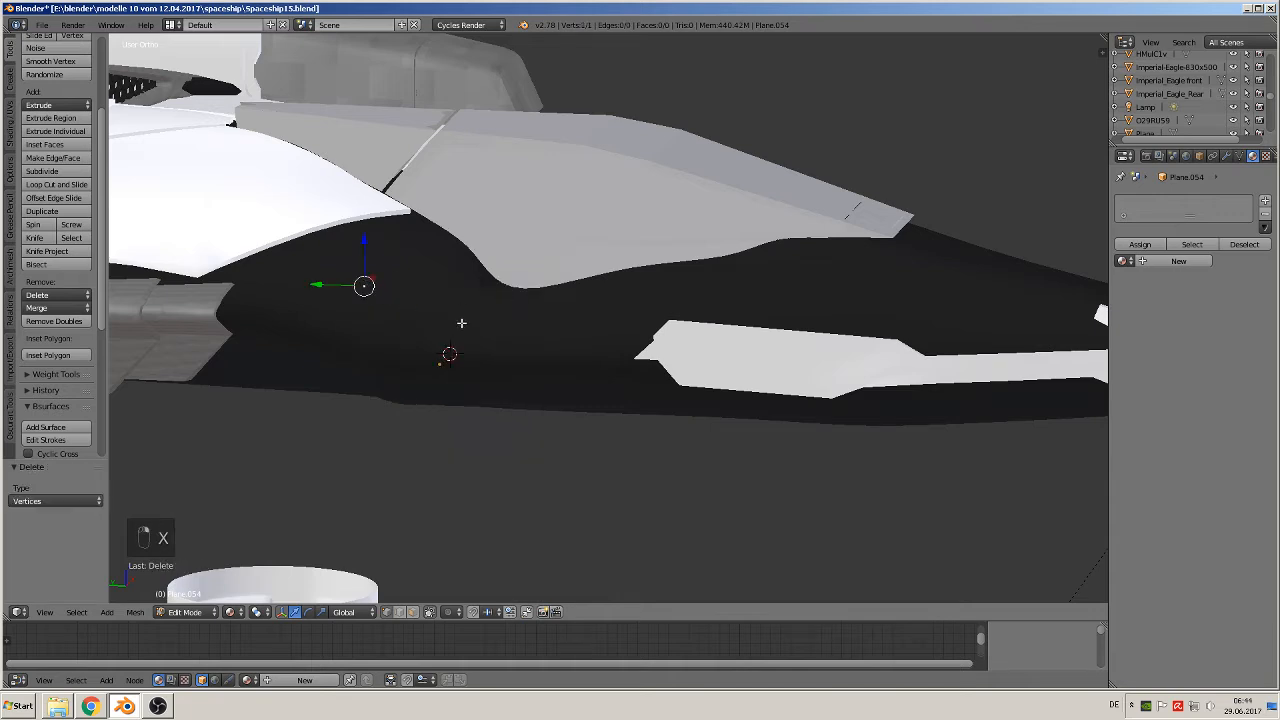
- Place the remaining vertex at the white plate's tip and extrude an outline from it along the grey plate's curved lower edge
shift+middle_drag(474, 320, 493, 382)
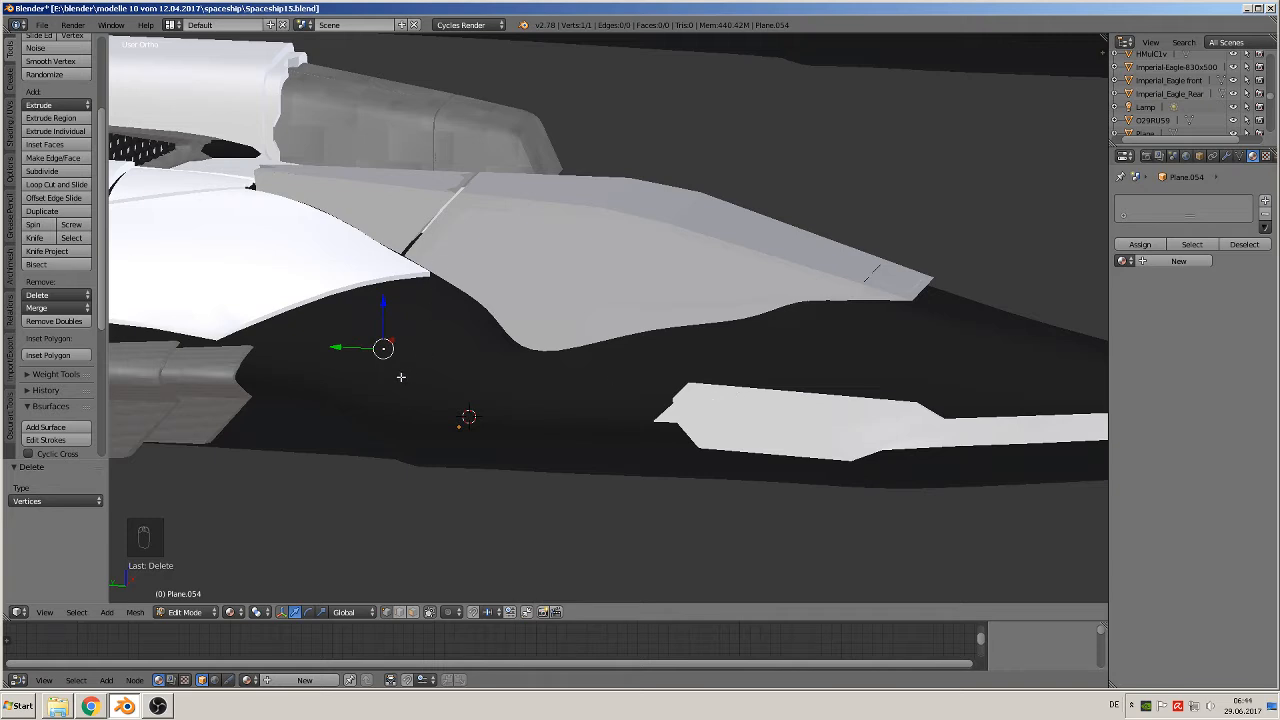
key(g)
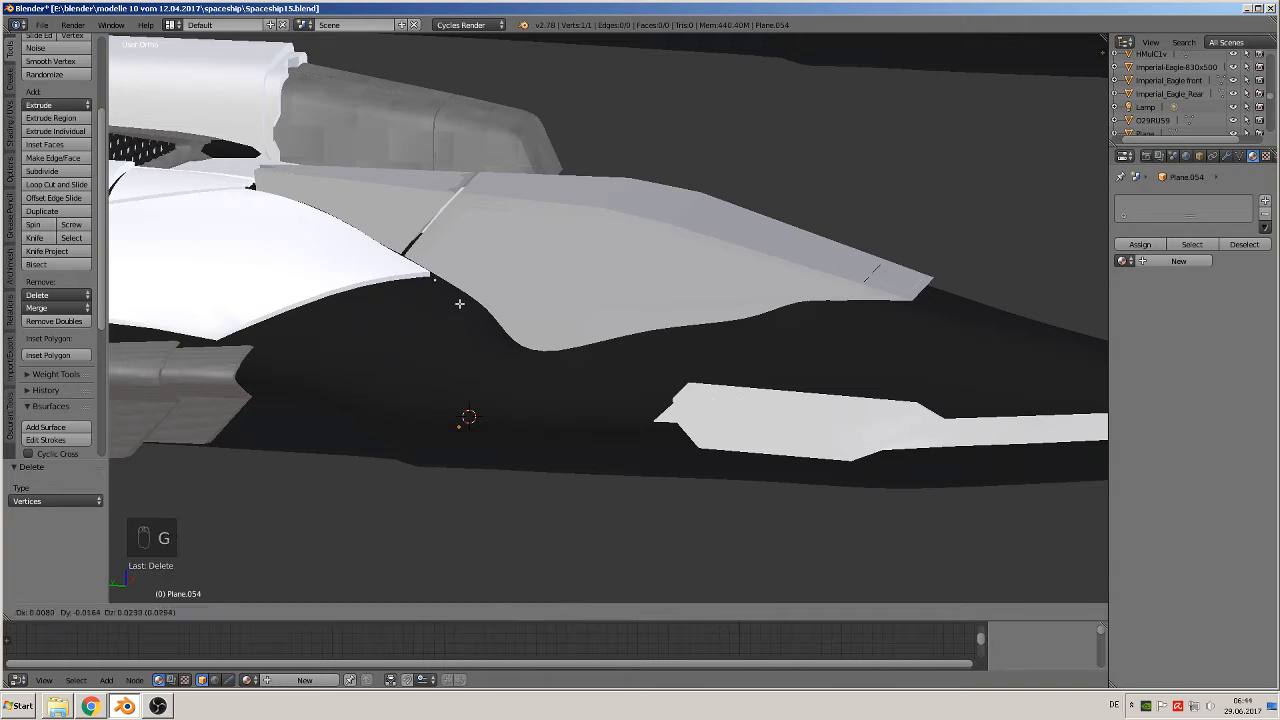
click(459, 303)
key(e)
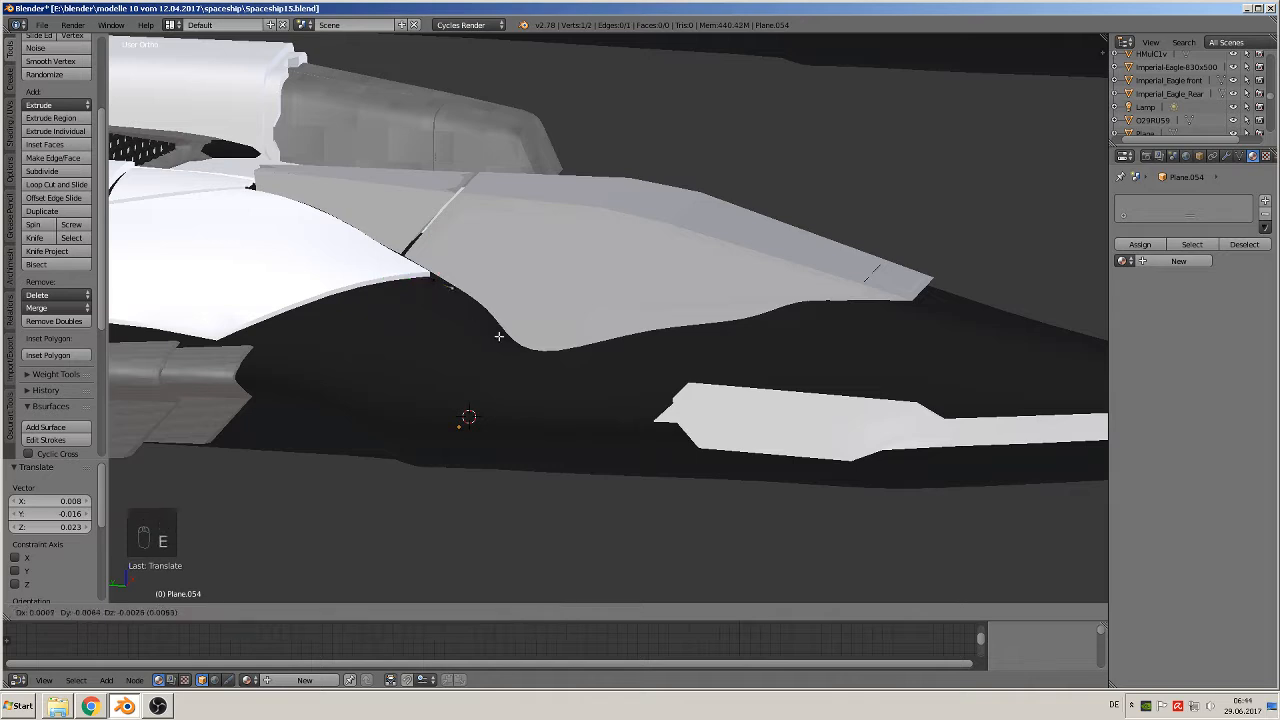
click(520, 353)
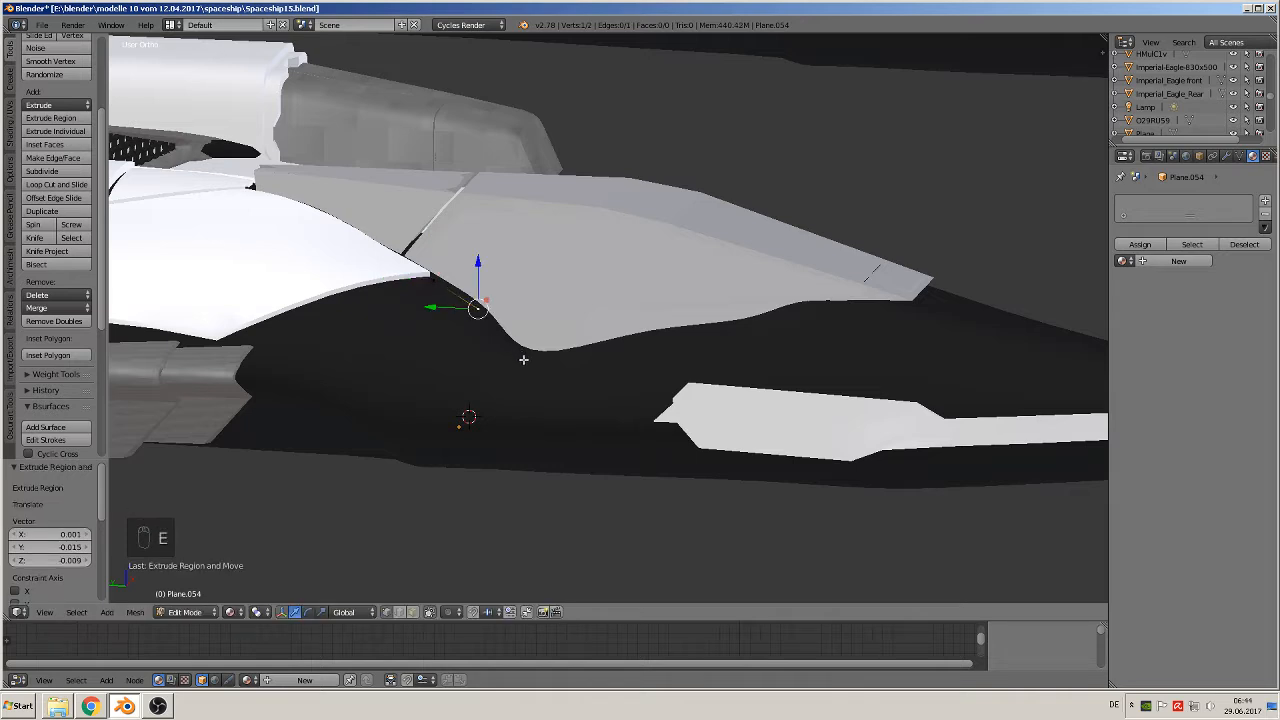
key(e)
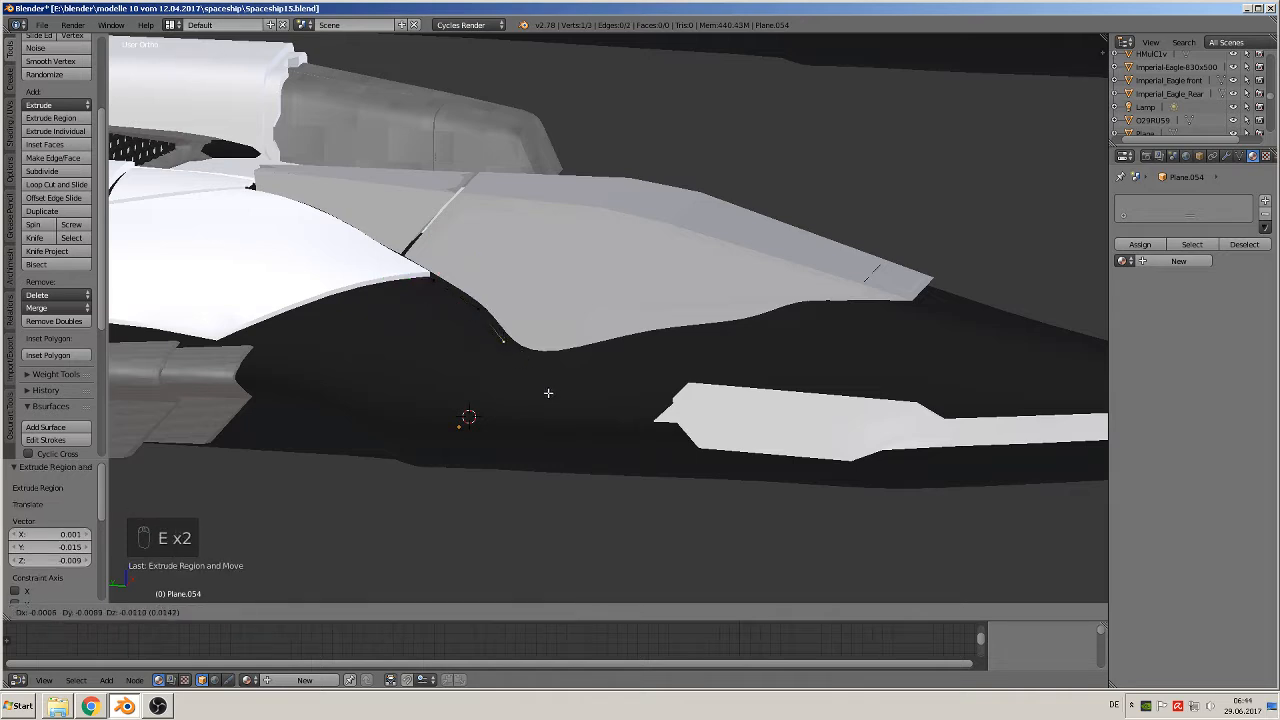
click(548, 393)
key(e)
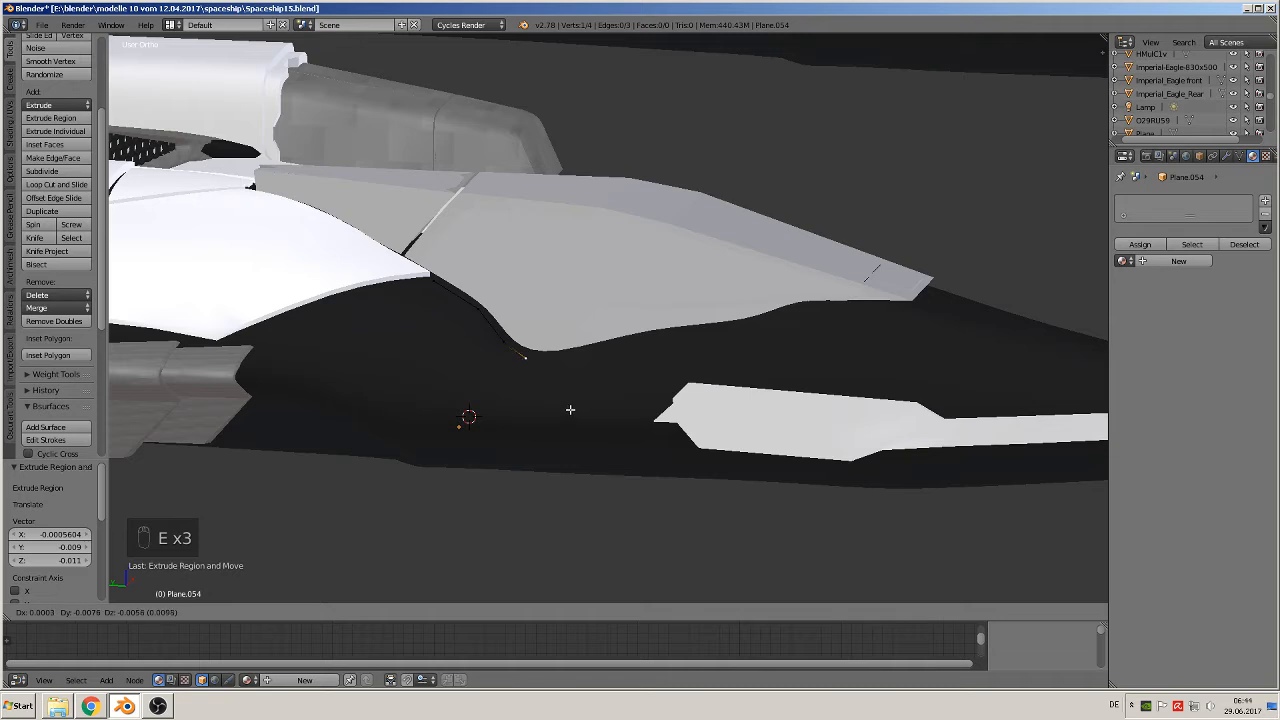
click(573, 408)
key(e)
click(591, 409)
- Extrude the outline to the white side strip's upper corner and down around its notched rear end to the rear tip
key(e)
click(707, 444)
key(e)
click(707, 450)
key(e)
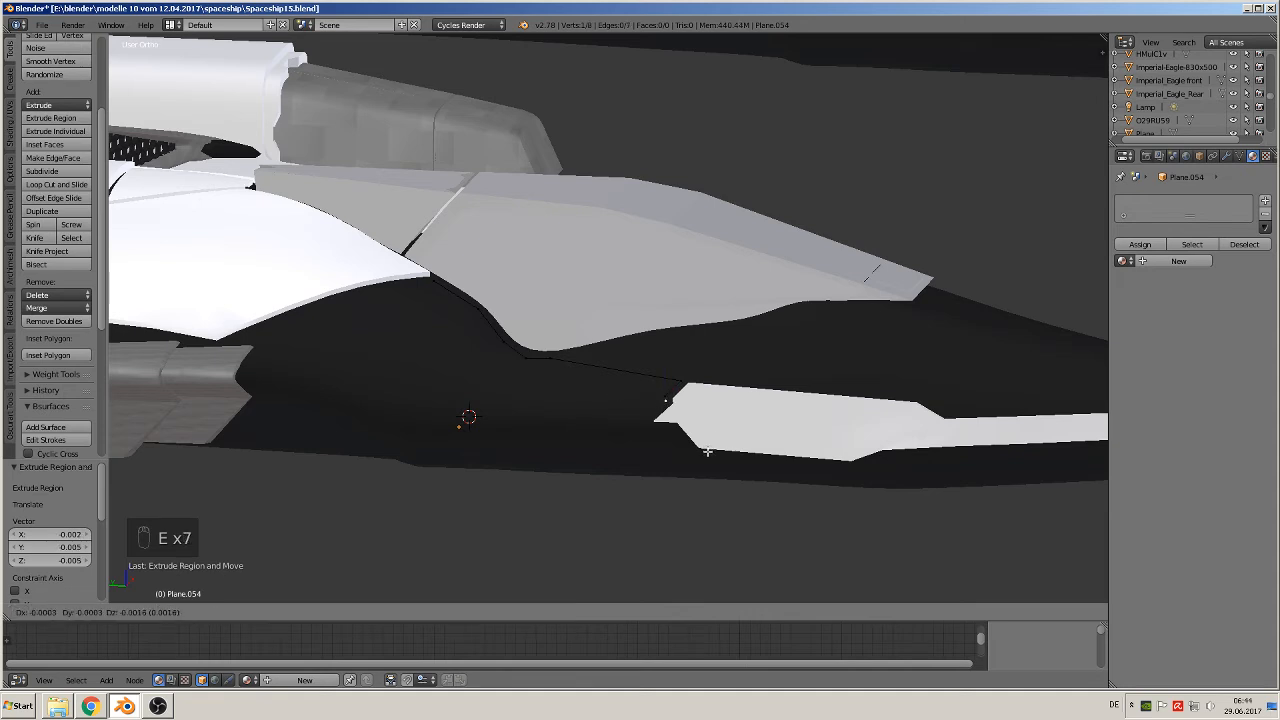
click(708, 453)
key(e)
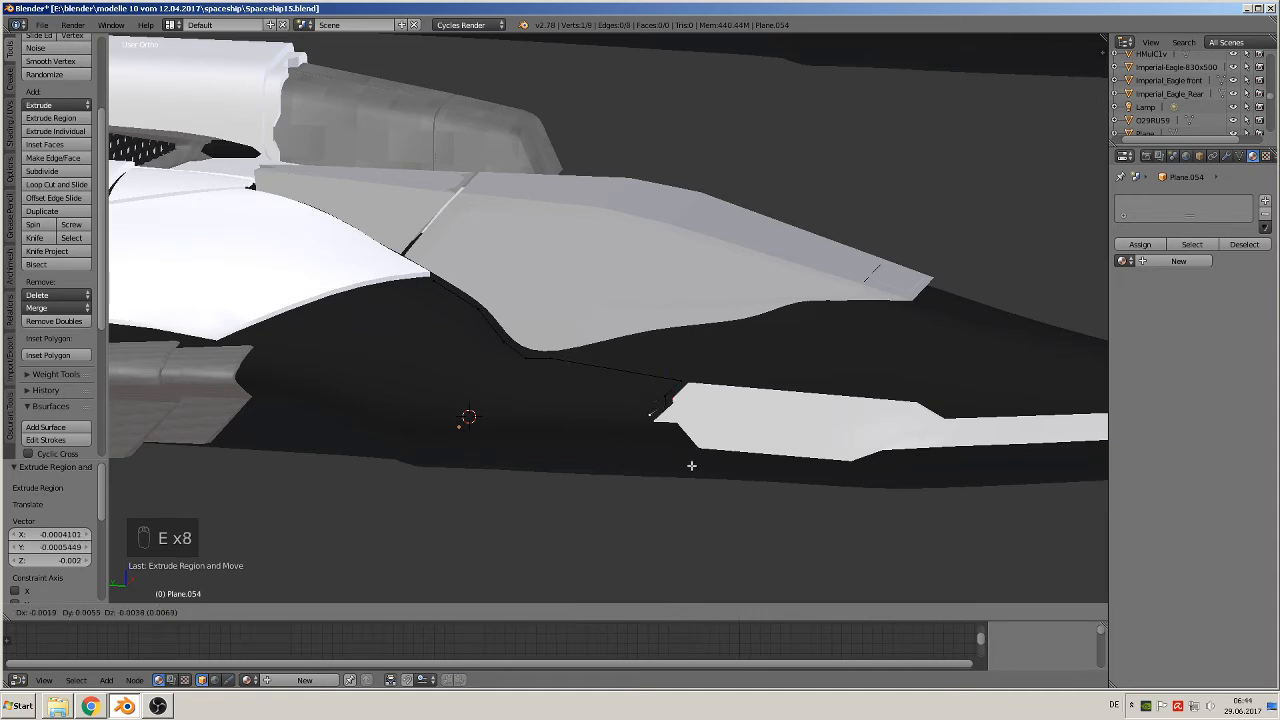
click(690, 470)
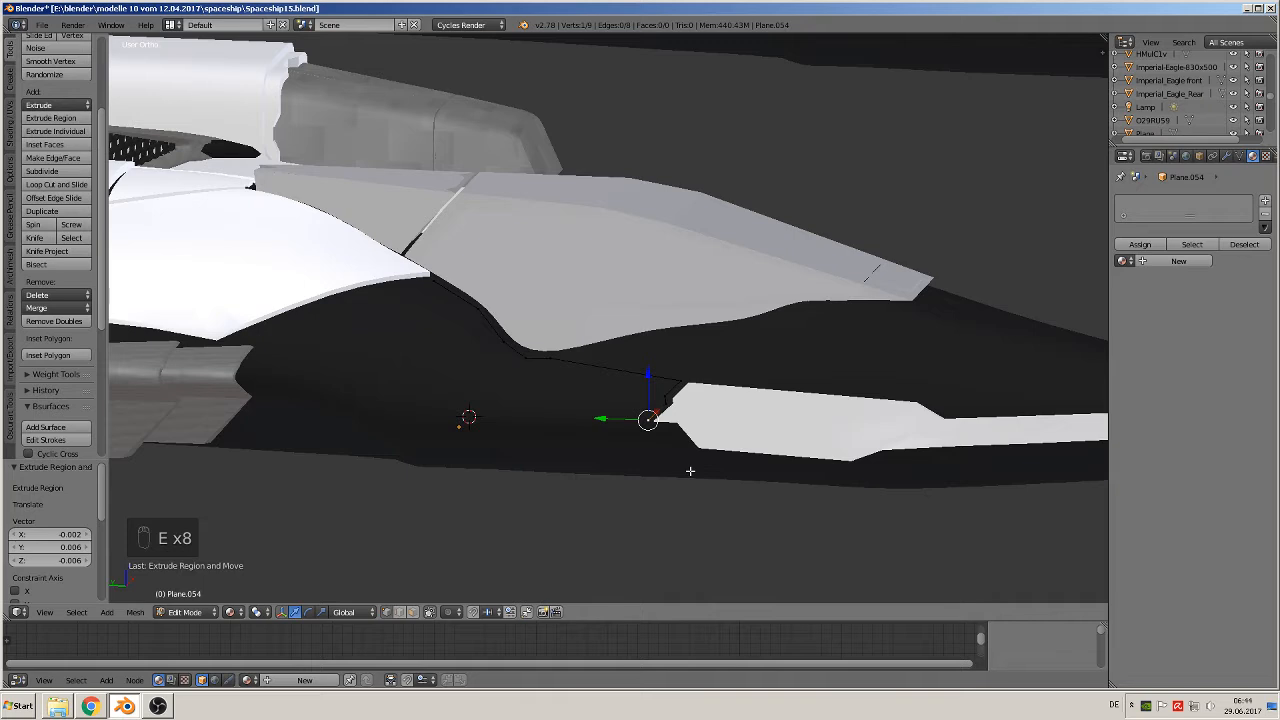
- Extrude the outline backward along the black hull and up to the lower corner of the white plate
key(e)
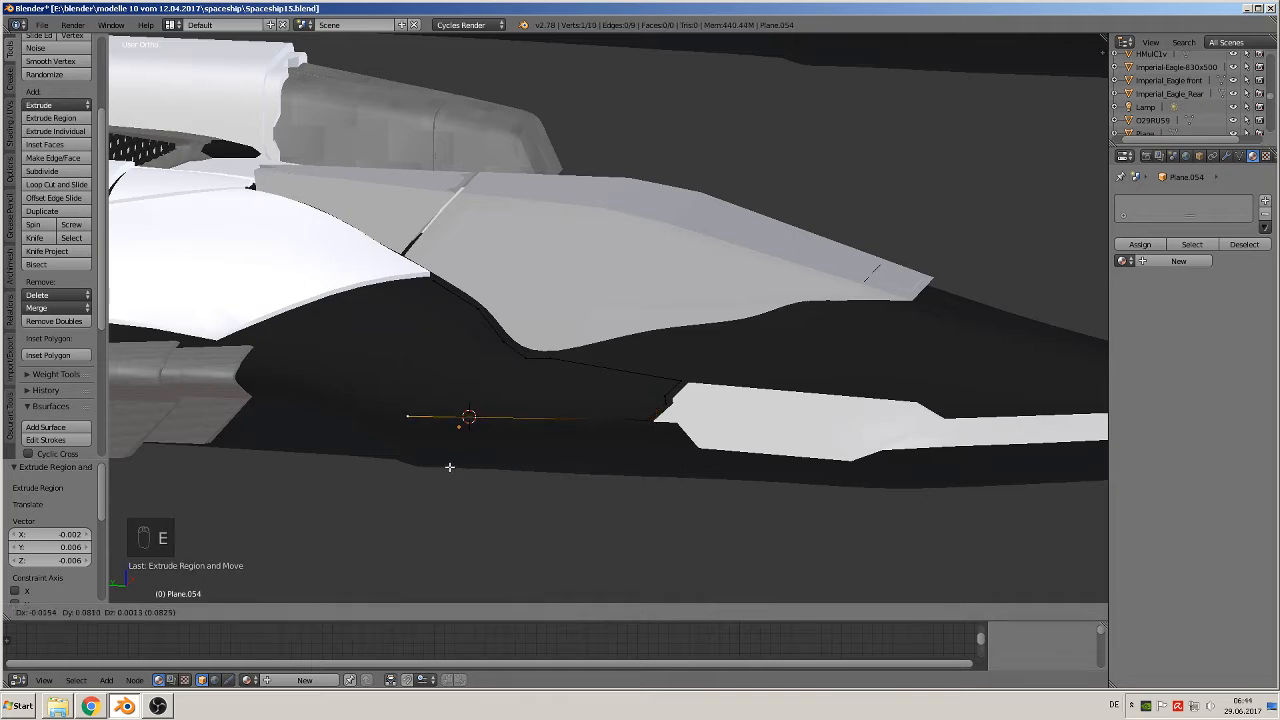
click(449, 467)
key(e)
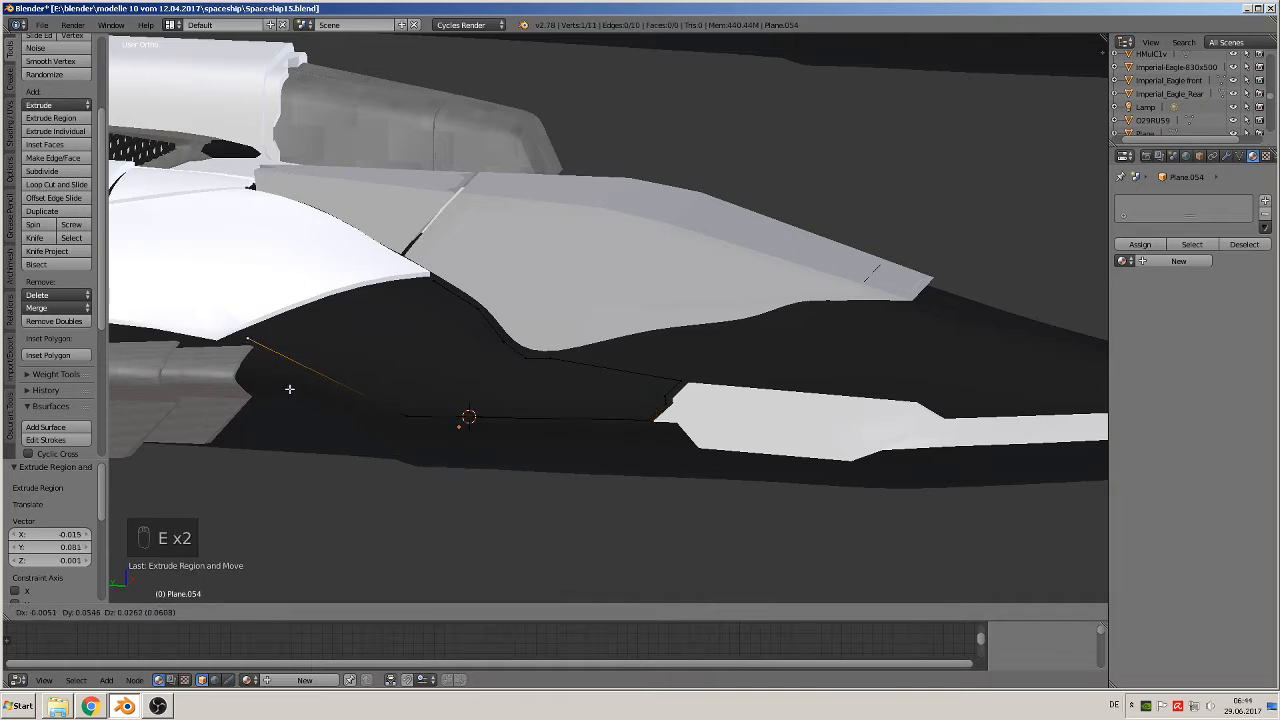
click(283, 385)
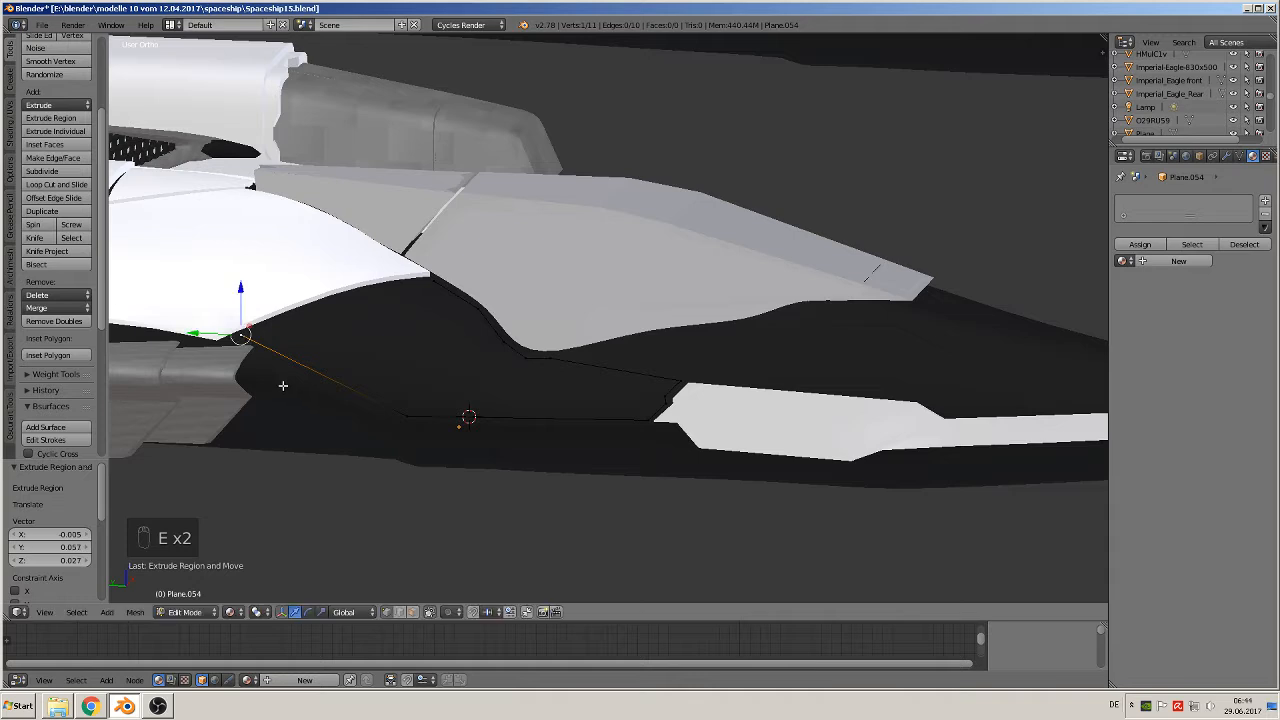
- Close the outline with an edge beneath the white plate and subdivide that edge with one cut
shift+right_click(437, 286)
key(f)
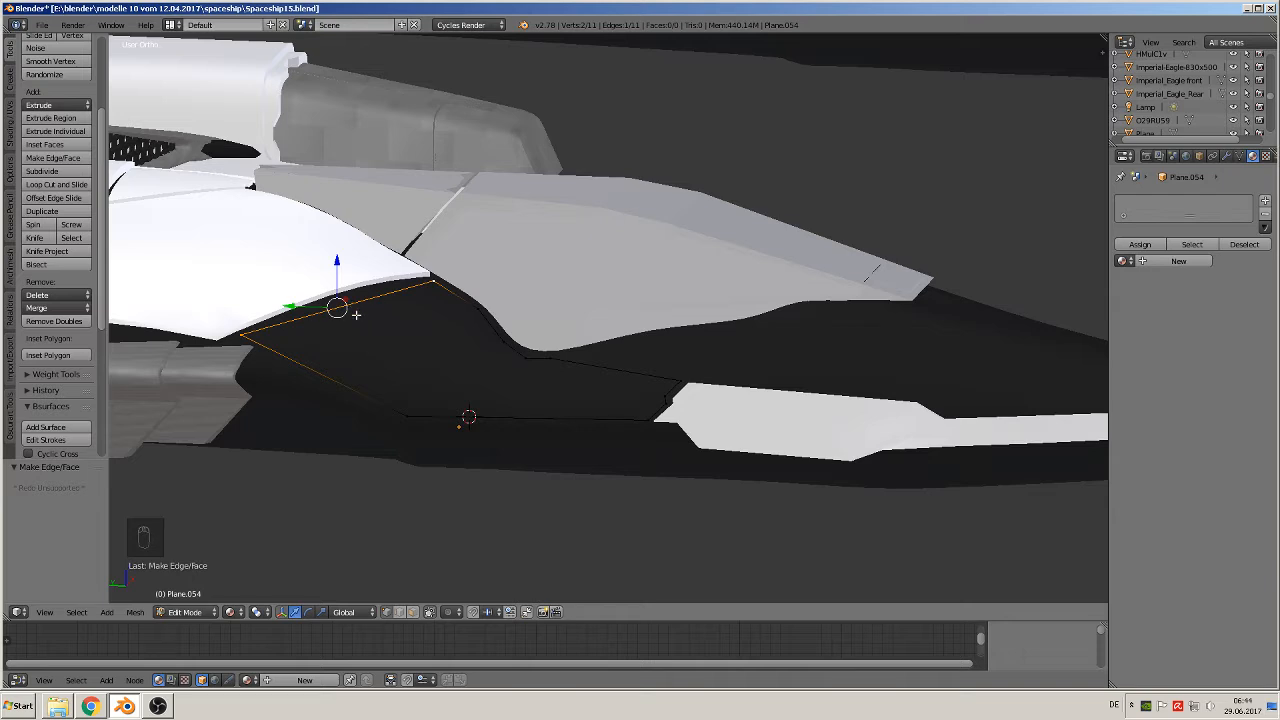
click(43, 171)
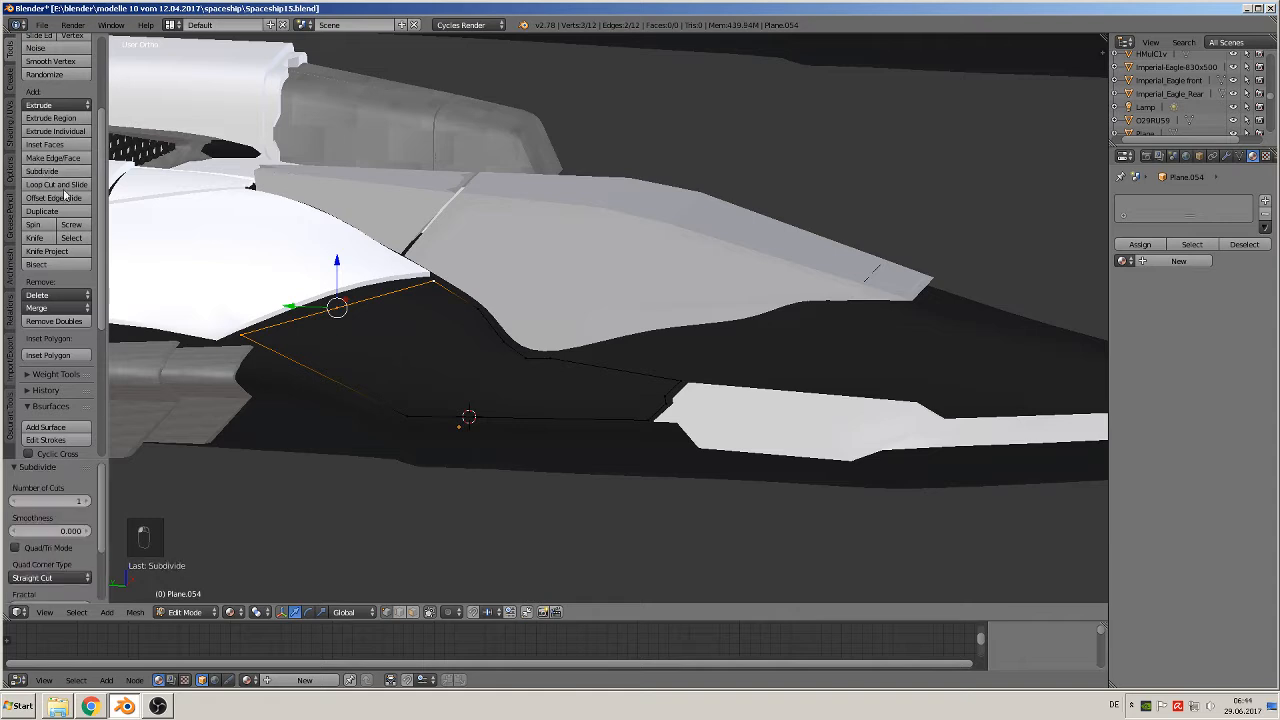
- Curve the outline's upper edge along the white plate by raising its midpoint, subdividing the front segment once and raising the new vertex
right_click(344, 325)
key(g)
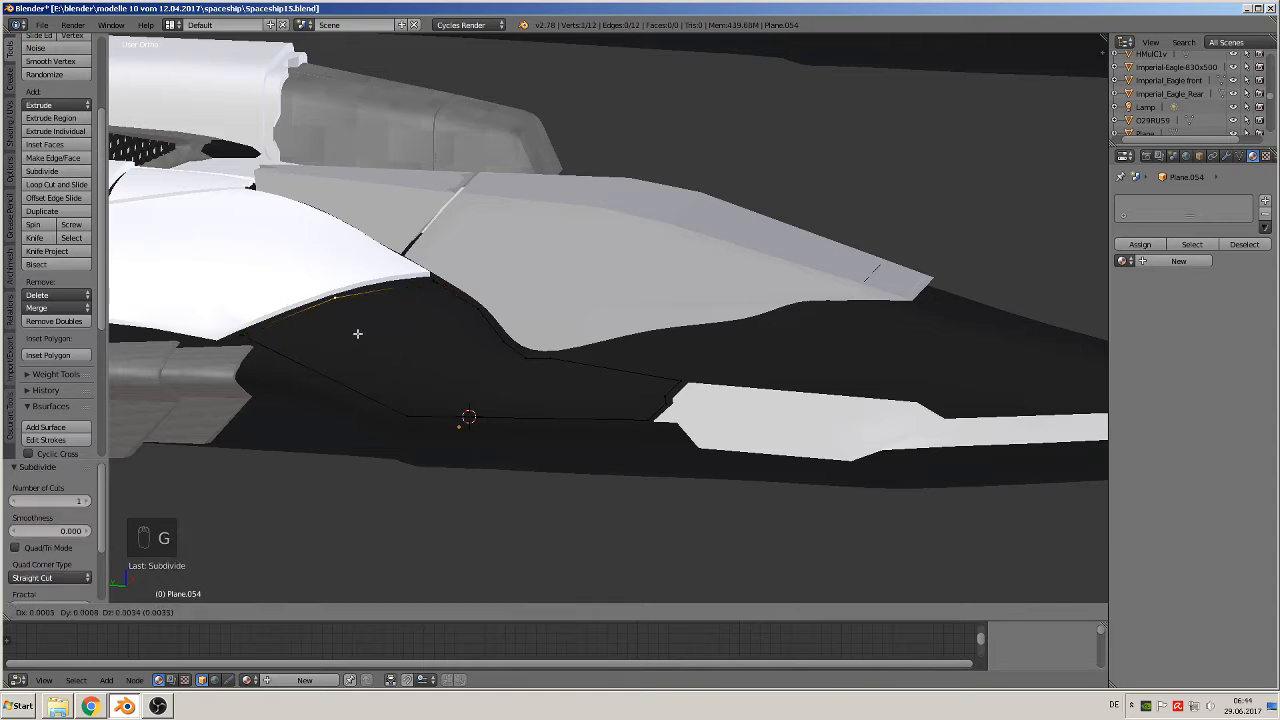
click(357, 333)
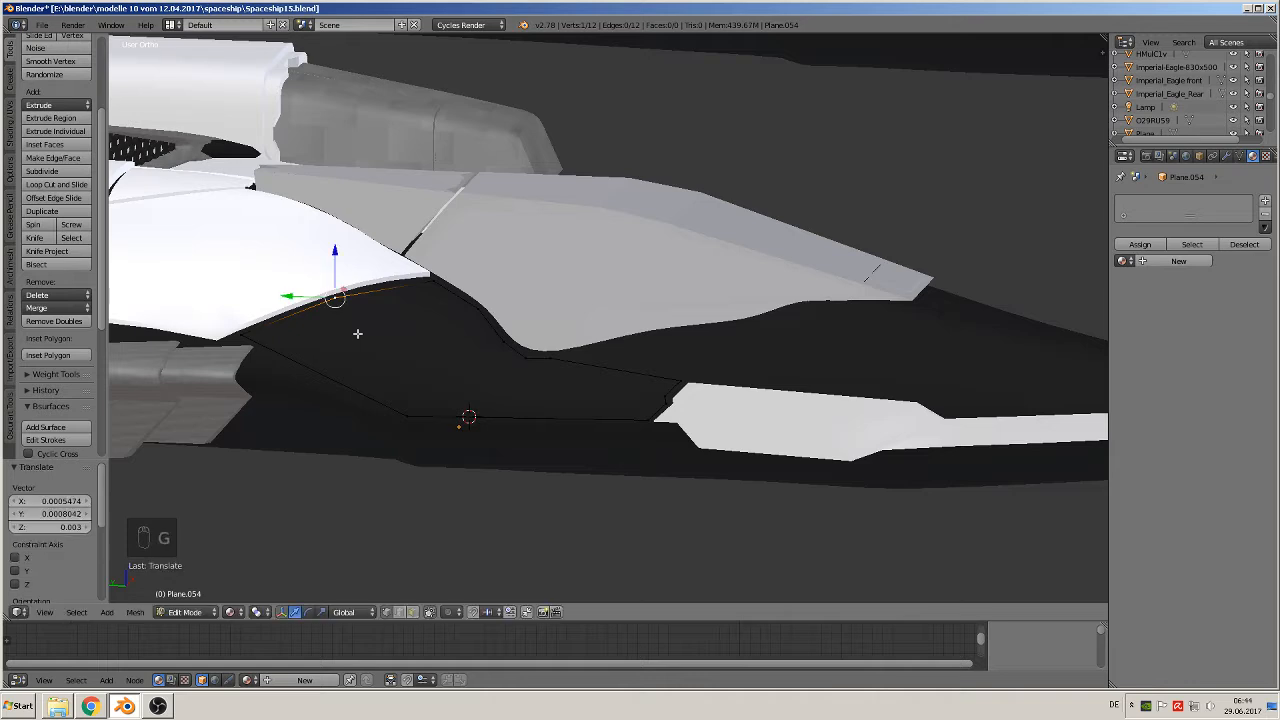
shift+right_click(434, 282)
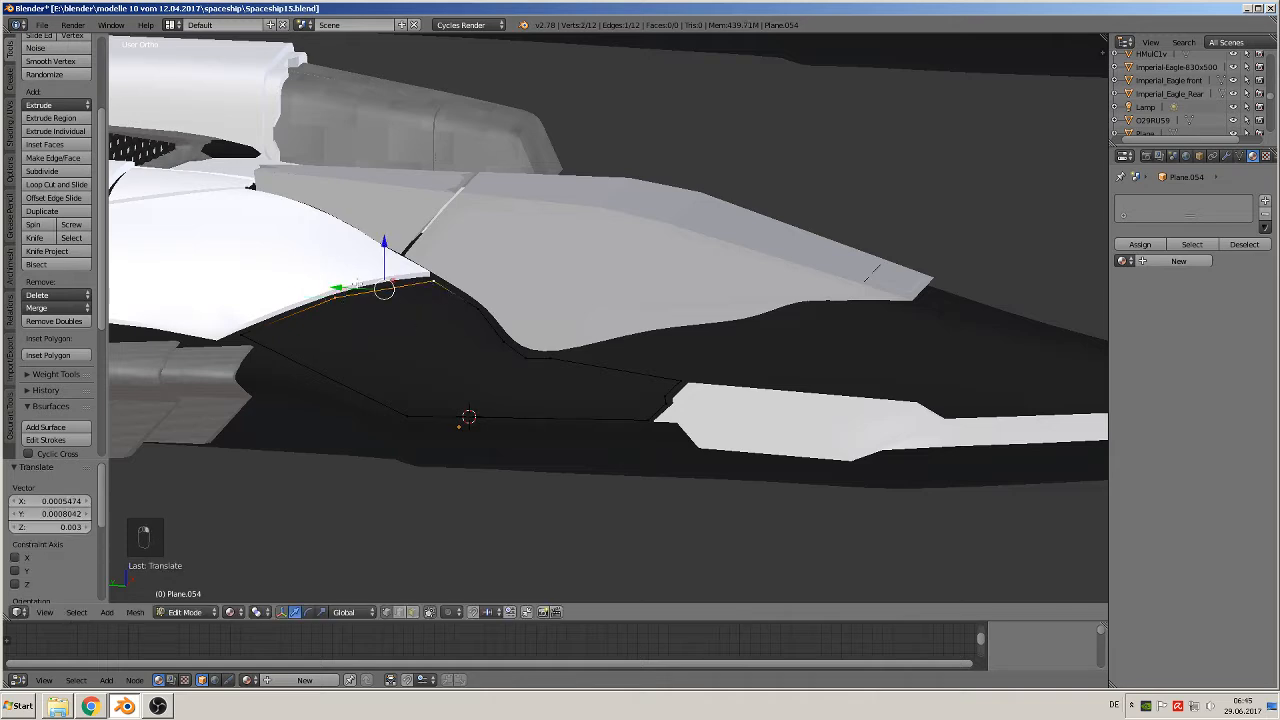
click(56, 172)
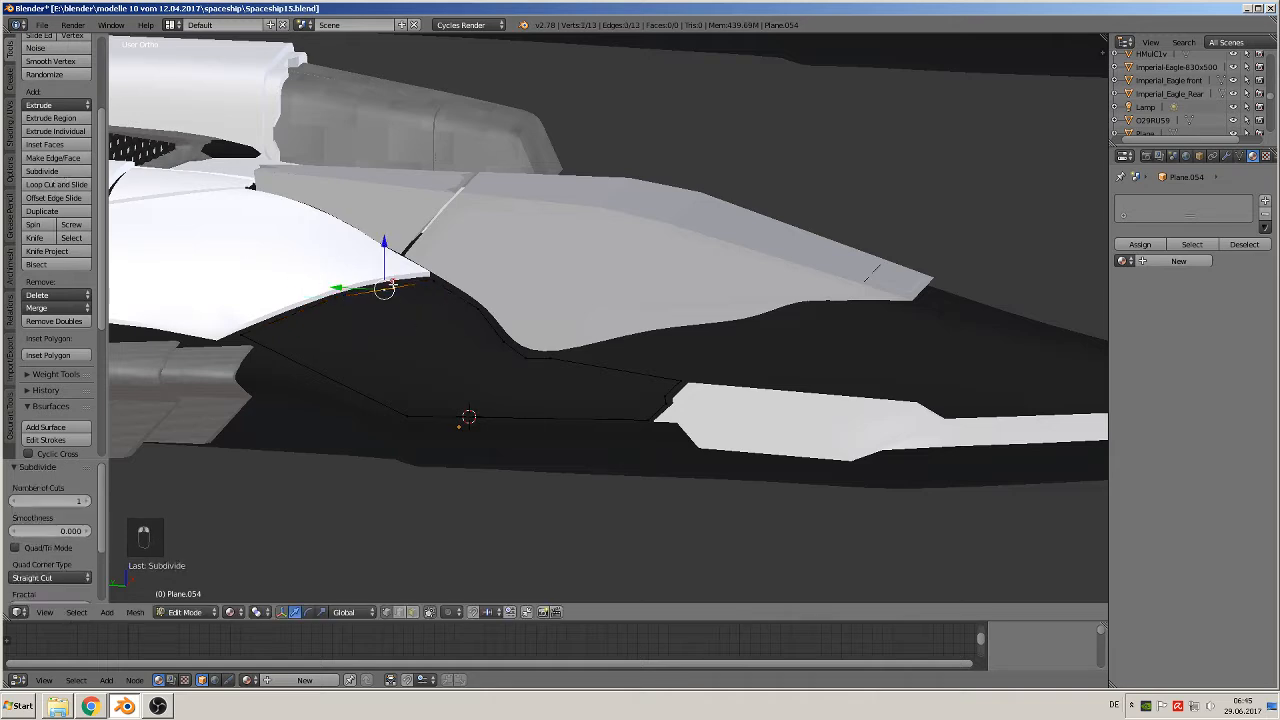
key(g)
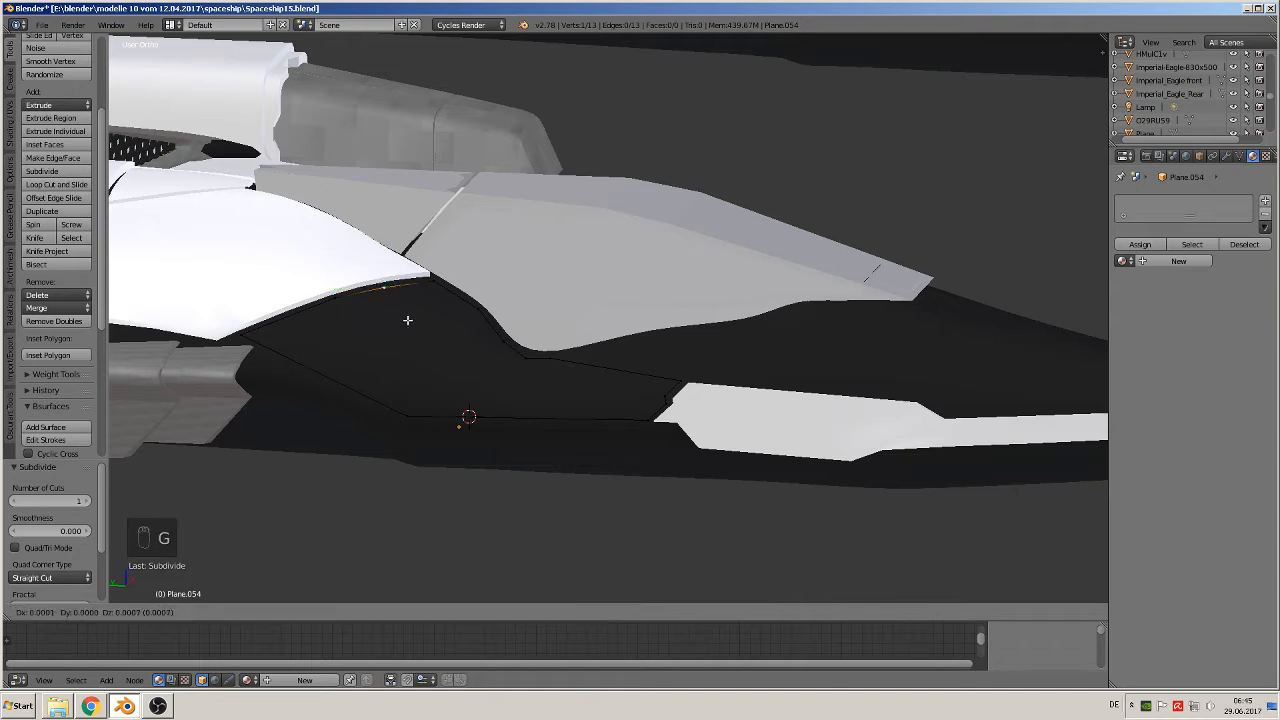
click(407, 320)
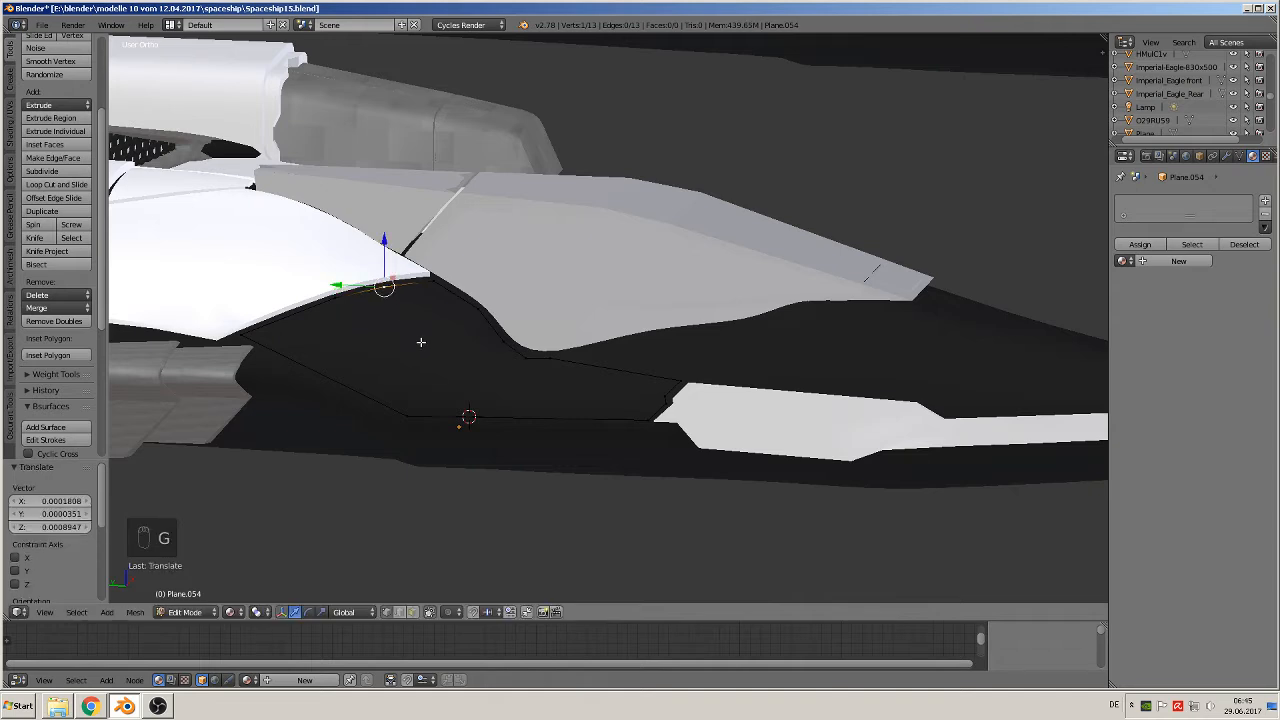
key(Tab)
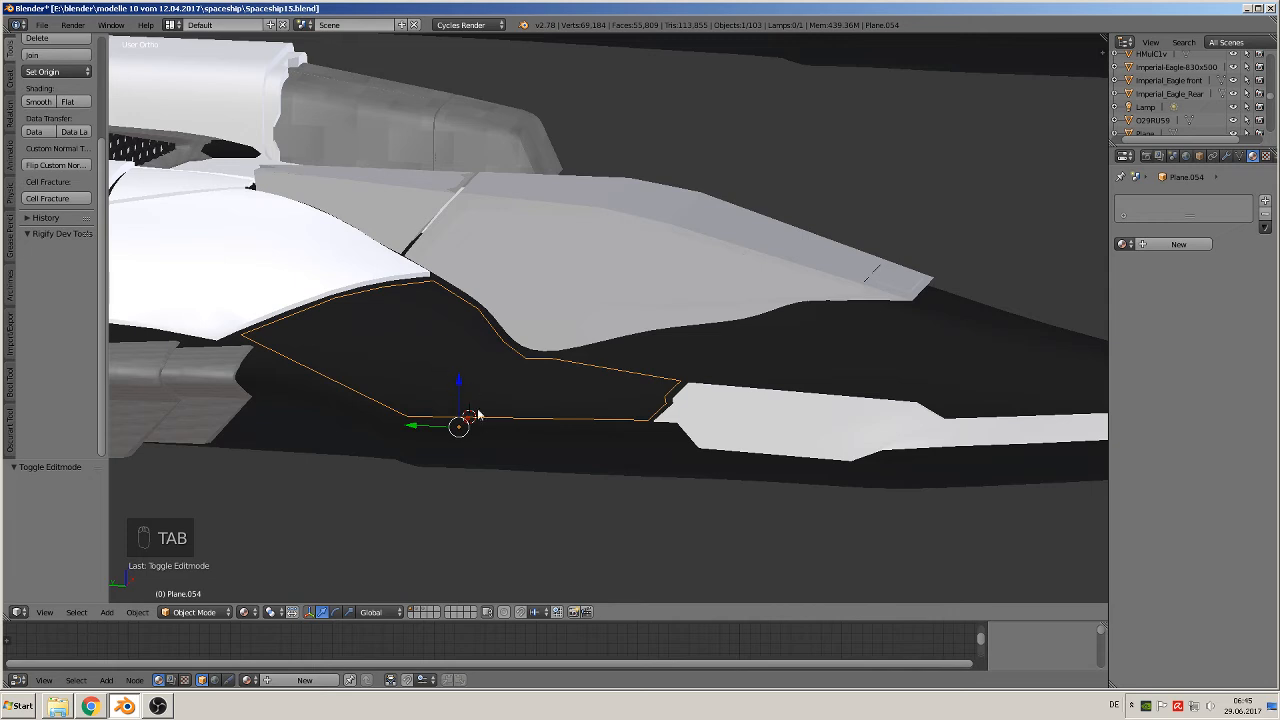
- Nudge the outline's upper corner and notch vertices to follow the notched rear end of the white side strip
middle_drag(677, 445, 690, 452)
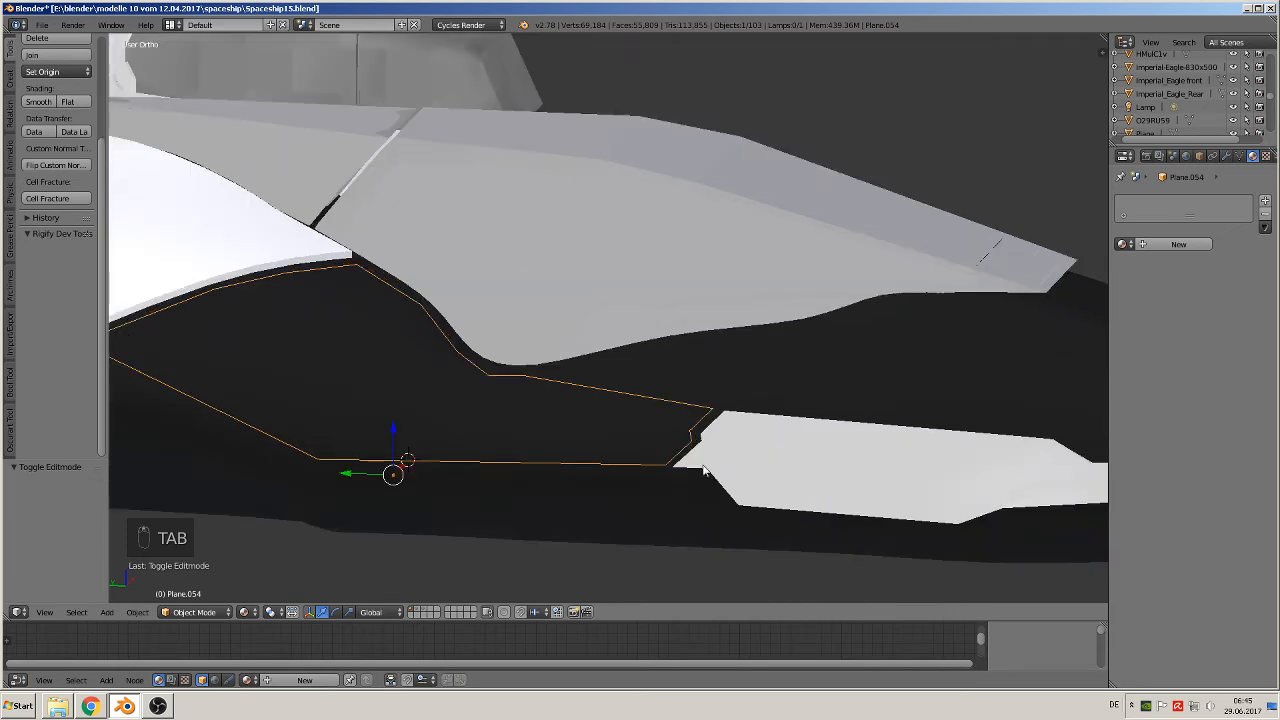
key(Tab)
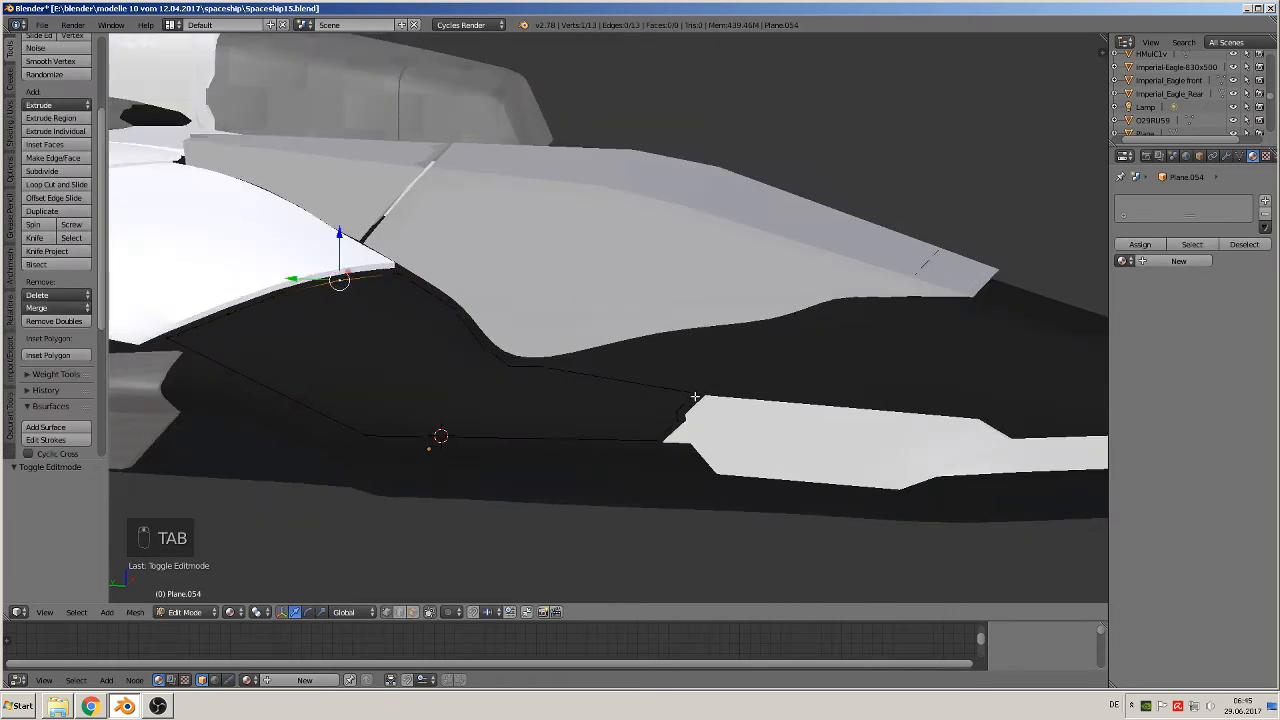
right_click(695, 397)
key(g)
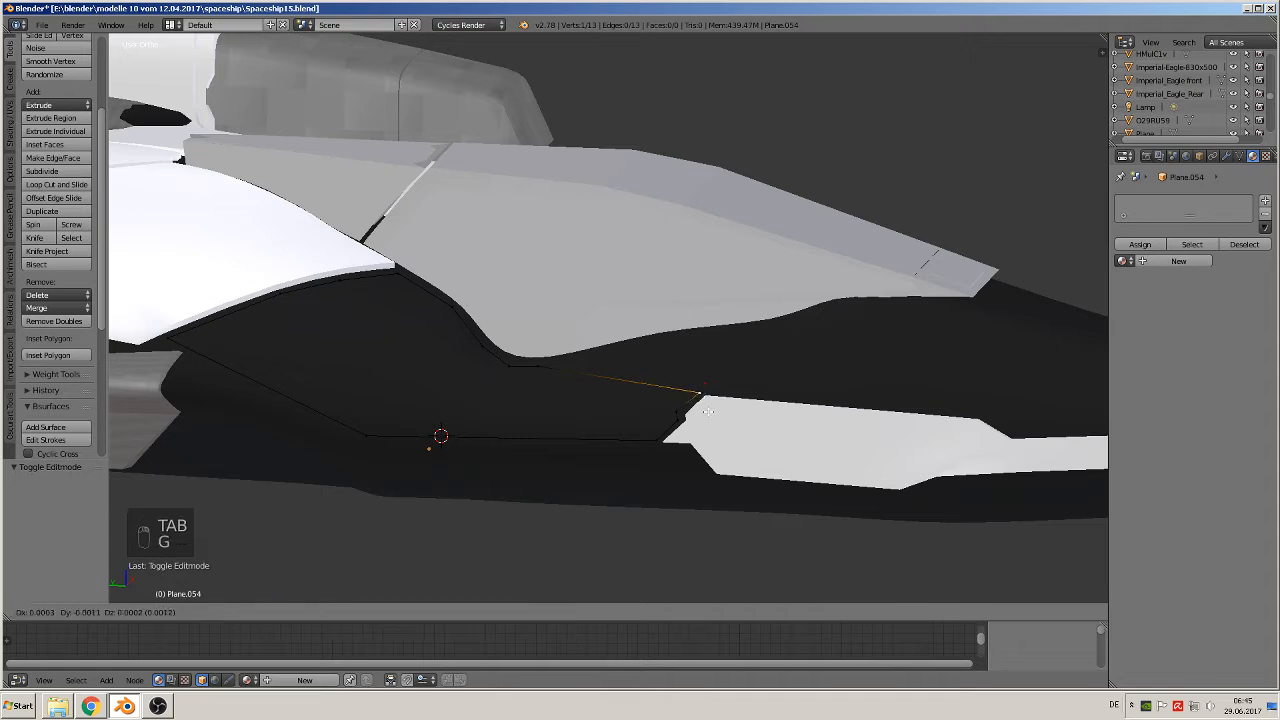
click(706, 412)
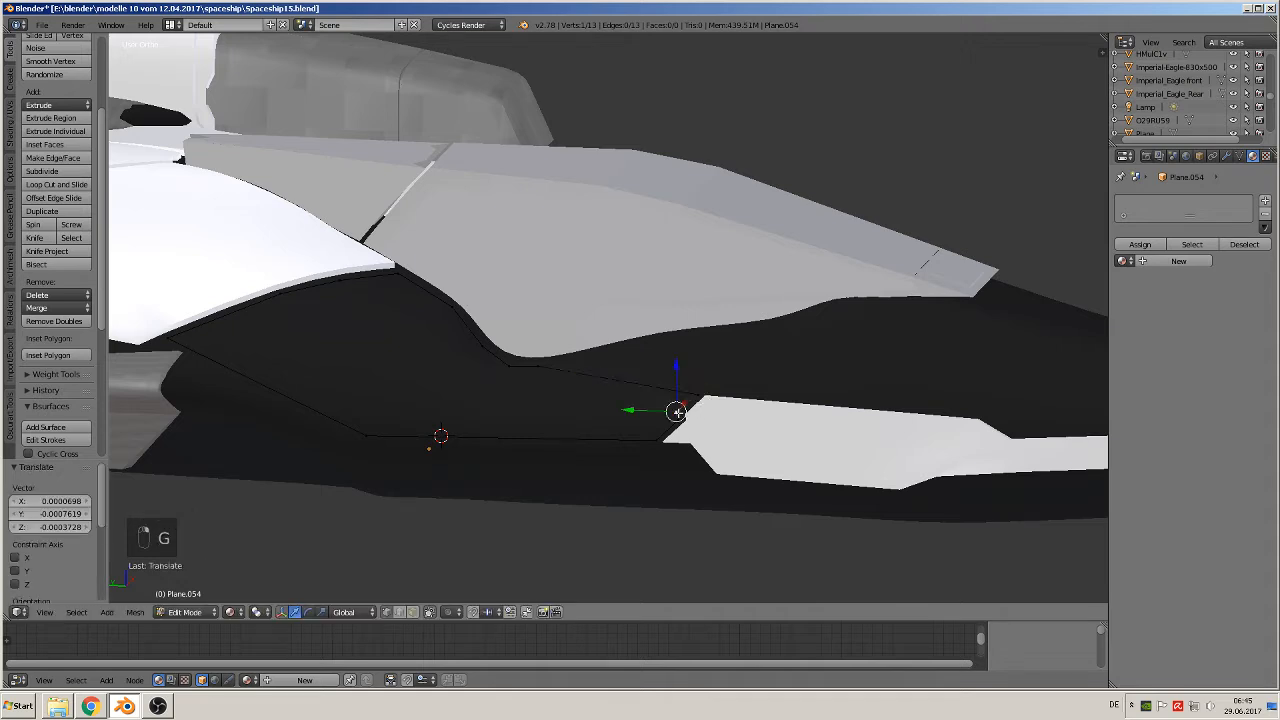
key(g)
click(692, 420)
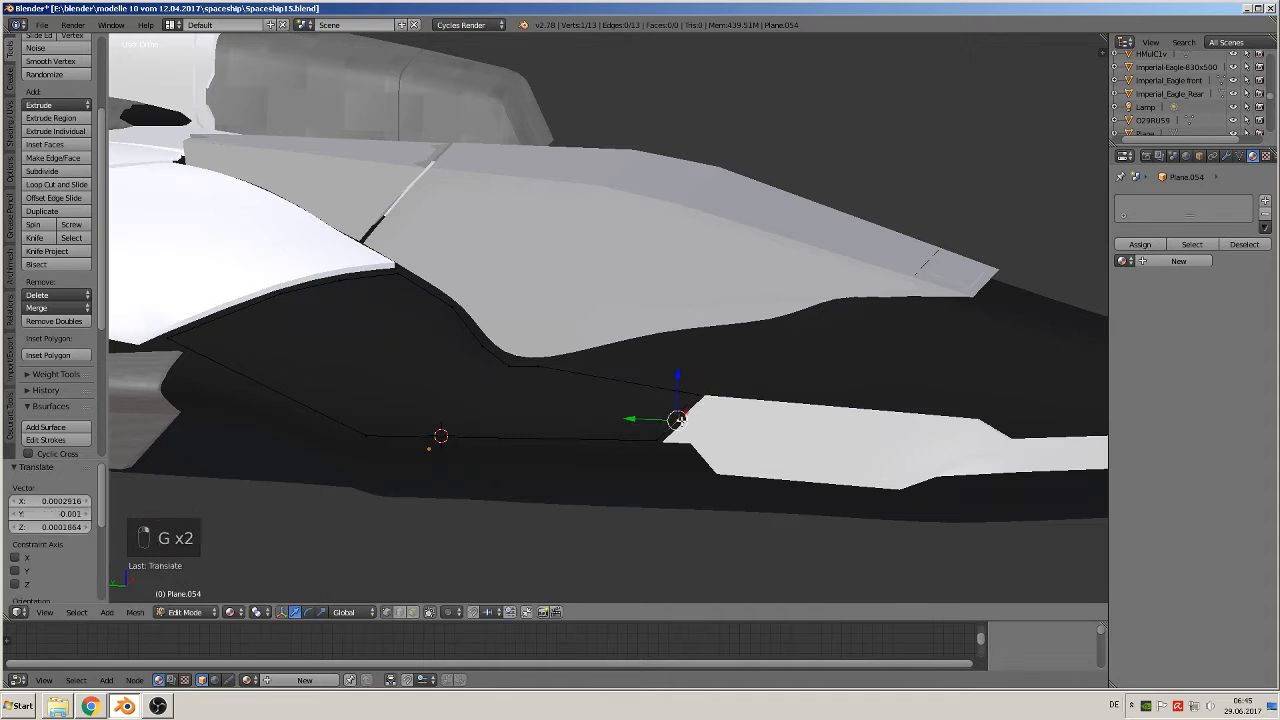
key(g)
click(706, 426)
key(Tab)
- Knife-project the finished outline onto the black hull mesh from the side view with all hull faces selected
middle_drag(608, 443, 491, 434)
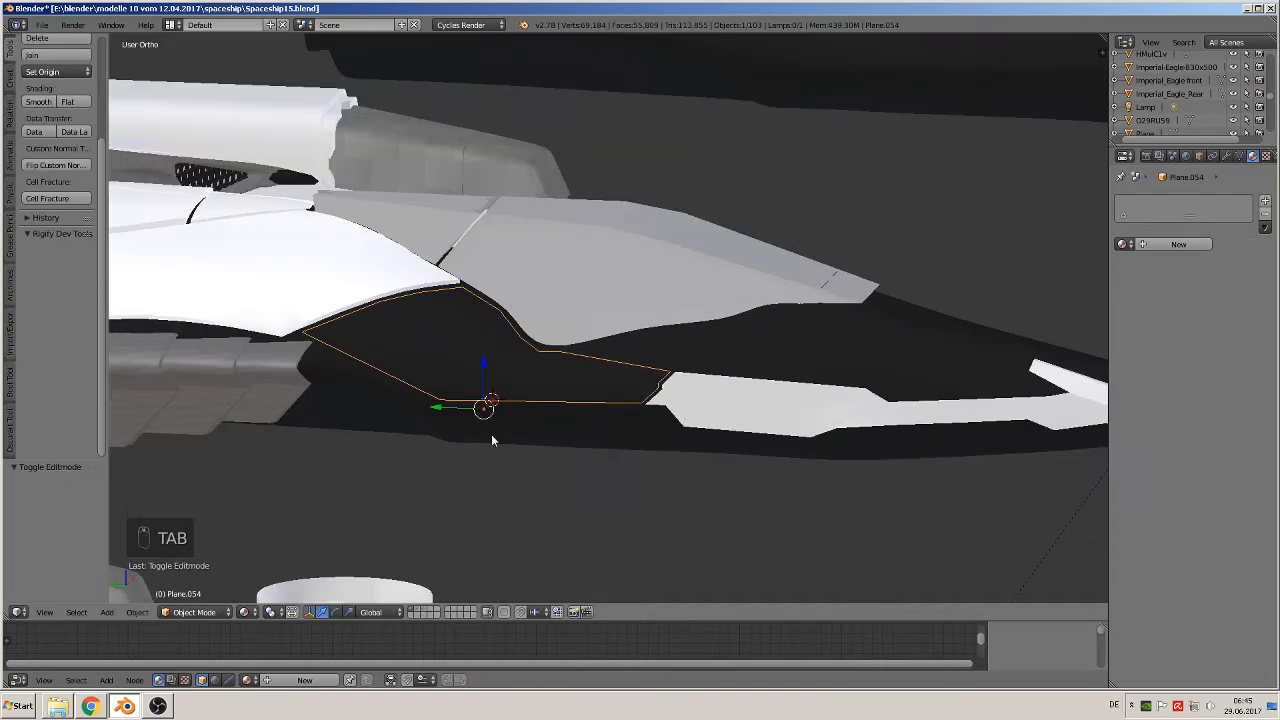
shift+right_click(507, 434)
key(Tab)
key(a)
key(a)
key(a)
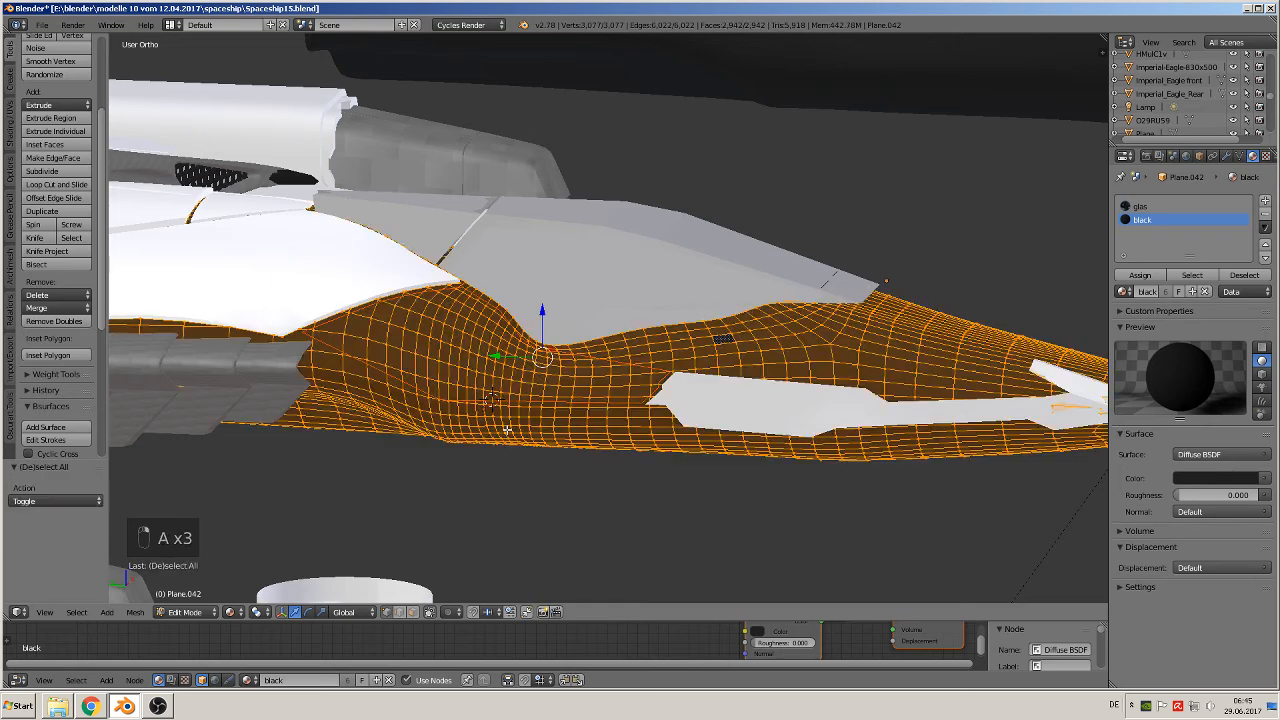
click(47, 251)
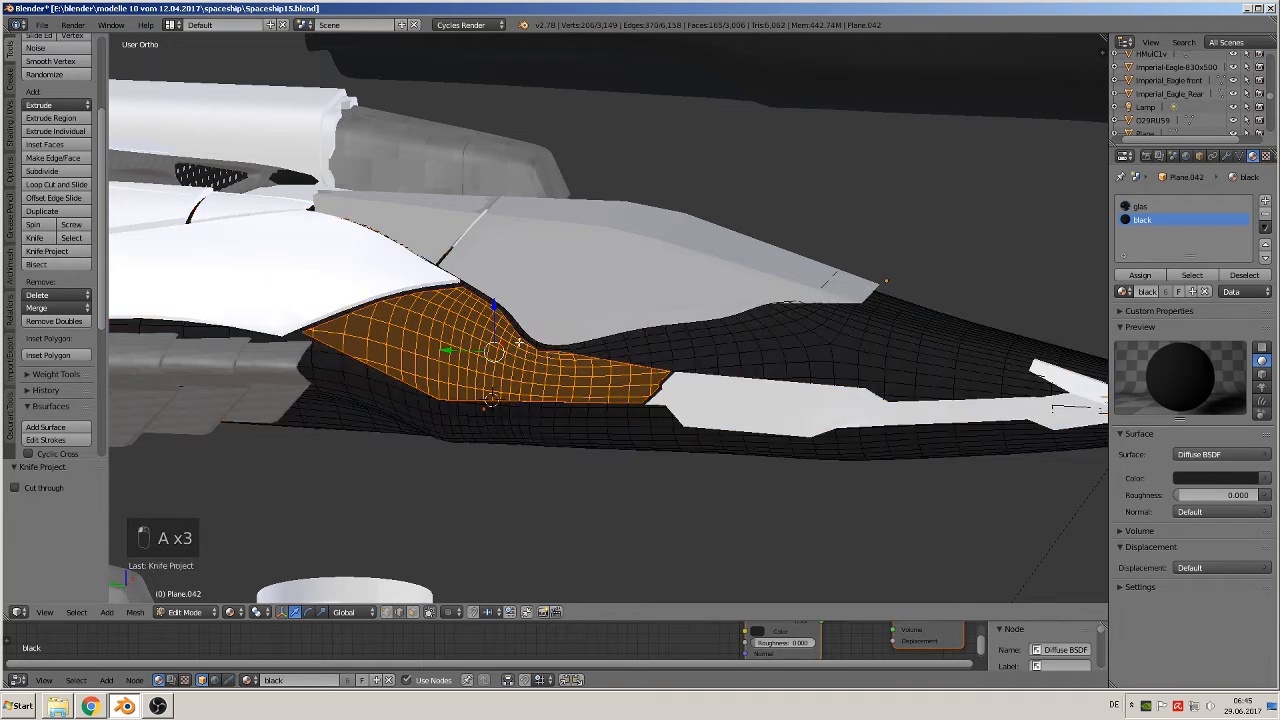
- Separate the projected plate faces from the black hull into their own object
key(p)
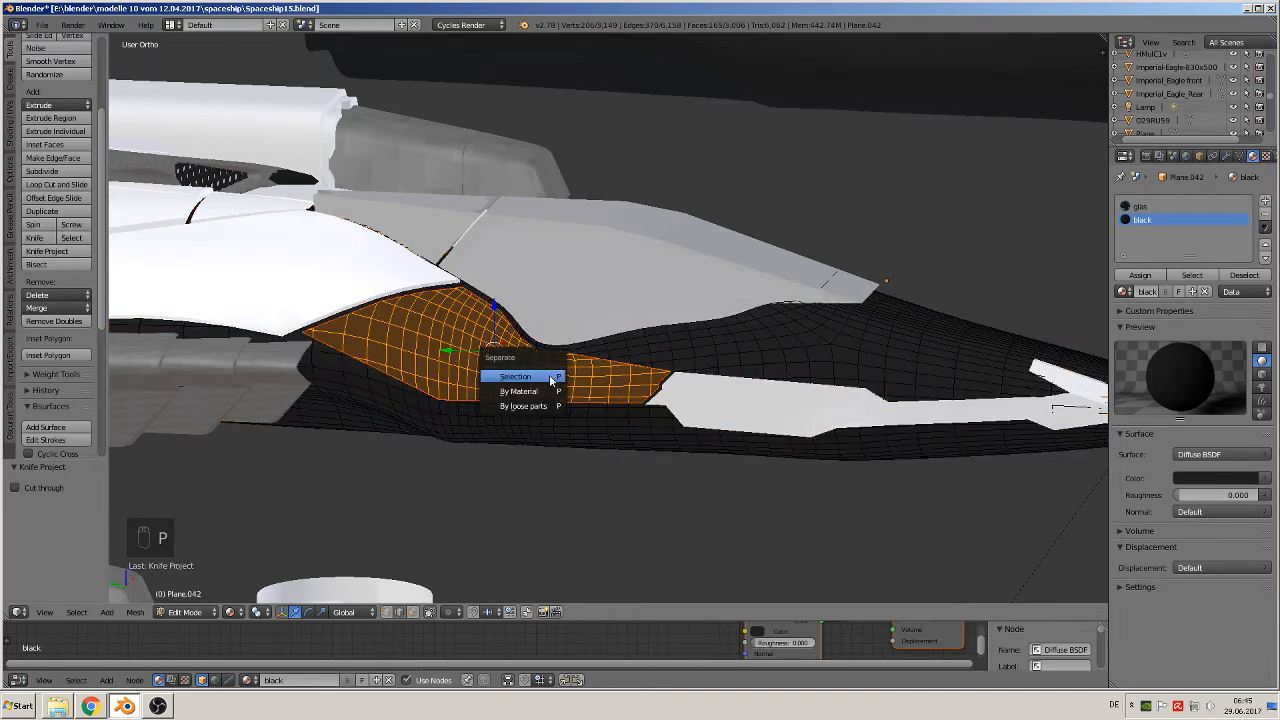
click(550, 375)
middle_drag(550, 395, 480, 366)
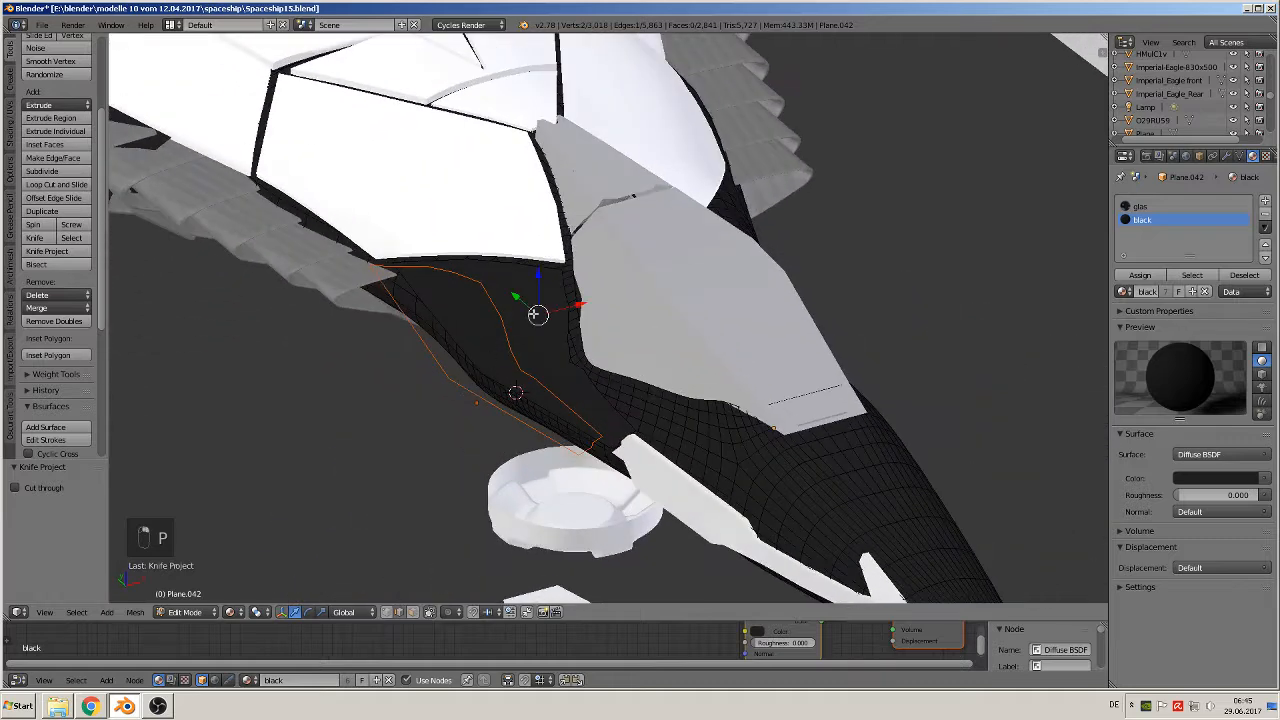
key(Tab)
- Set the separated plate's origin to its geometry and move the plate about -0.0008 along X
right_click(534, 315)
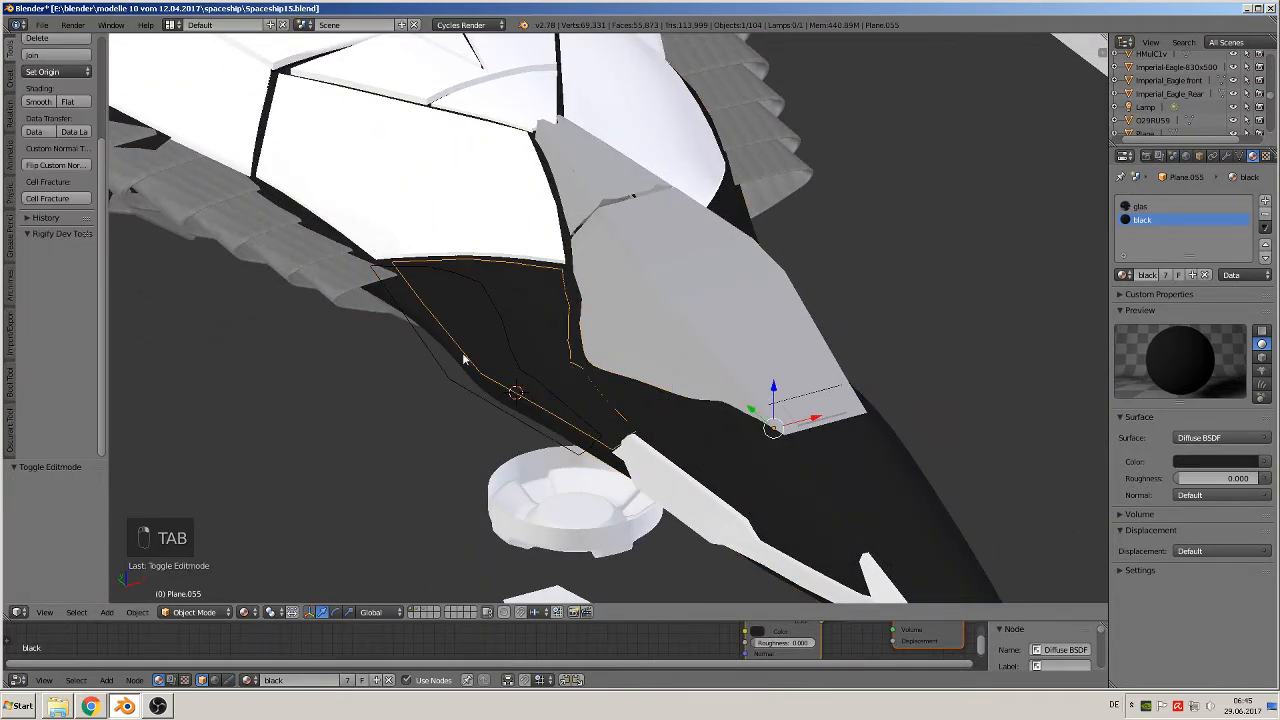
click(55, 72)
click(60, 104)
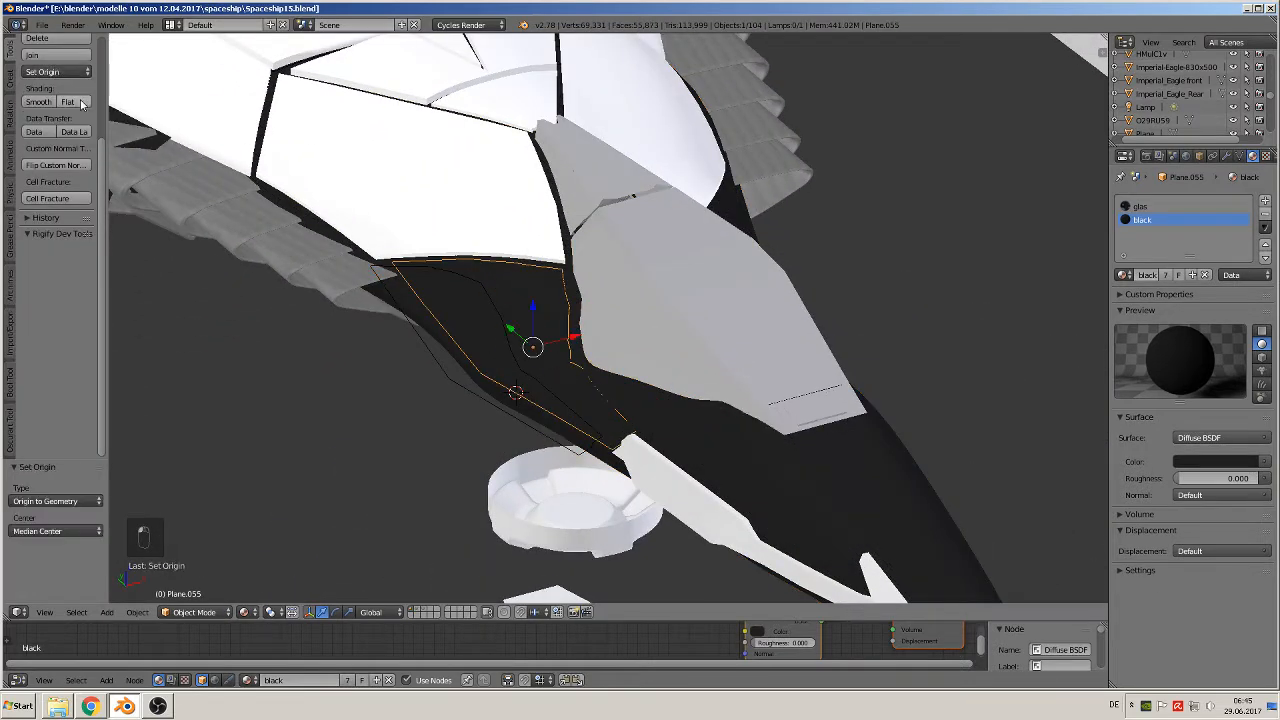
drag(570, 339, 573, 343)
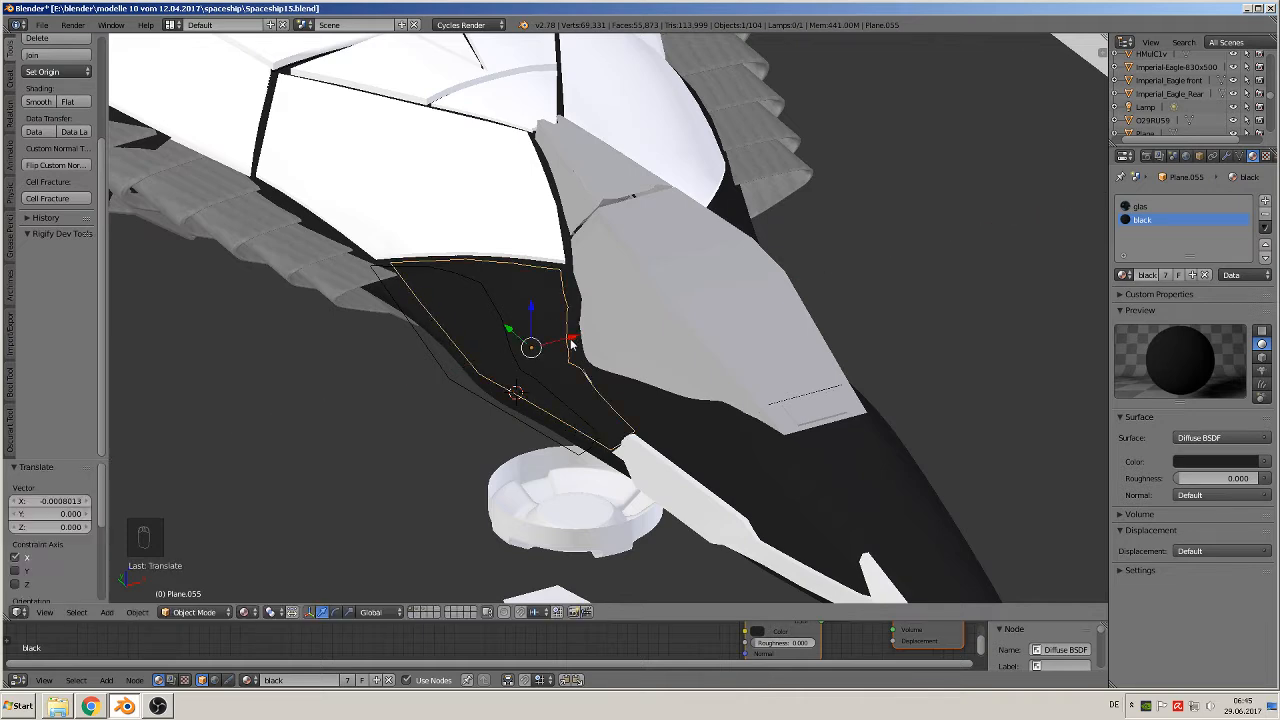
- Try to thicken the plate by extruding all its faces along the X axis
key(Tab)
key(a)
key(a)
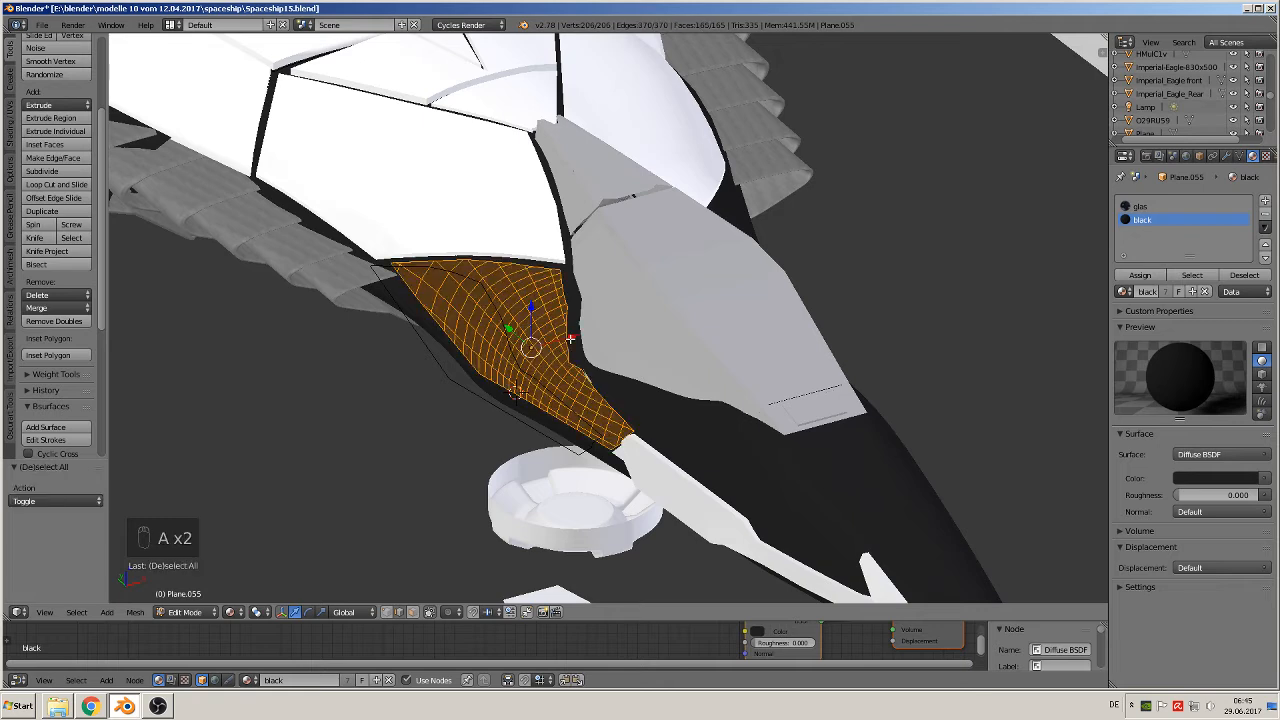
key(e)
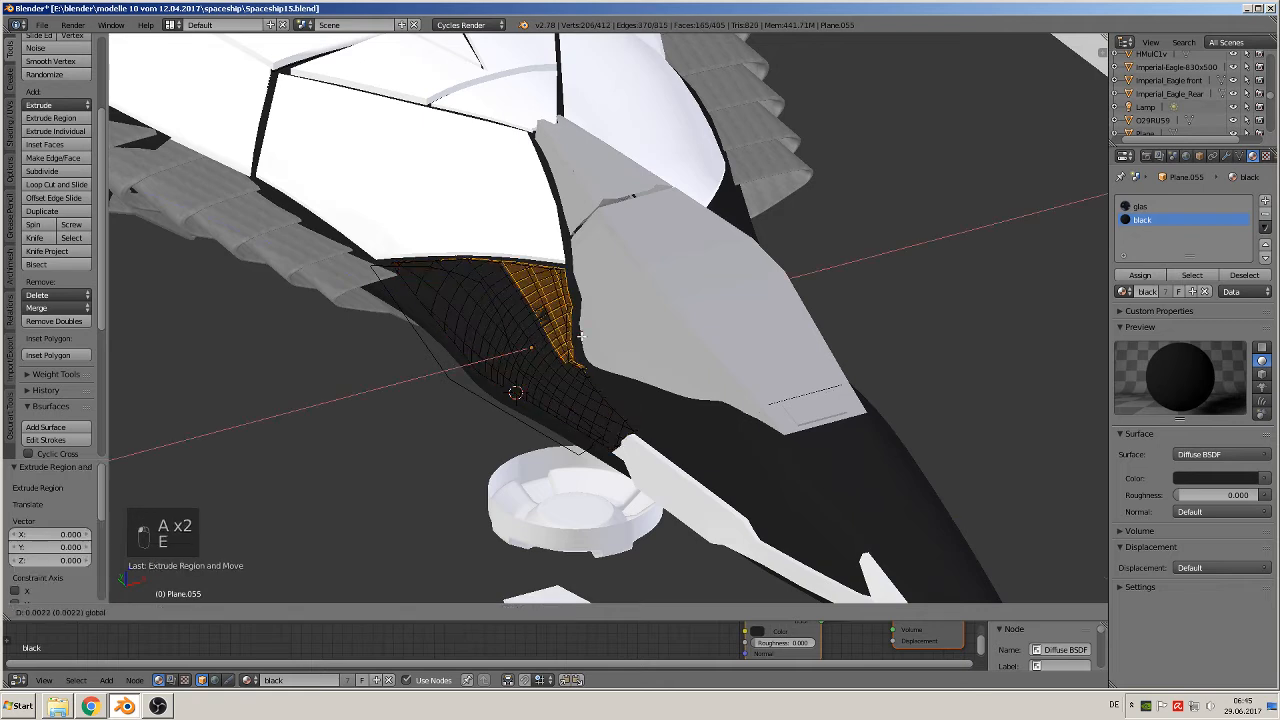
key(Tab)
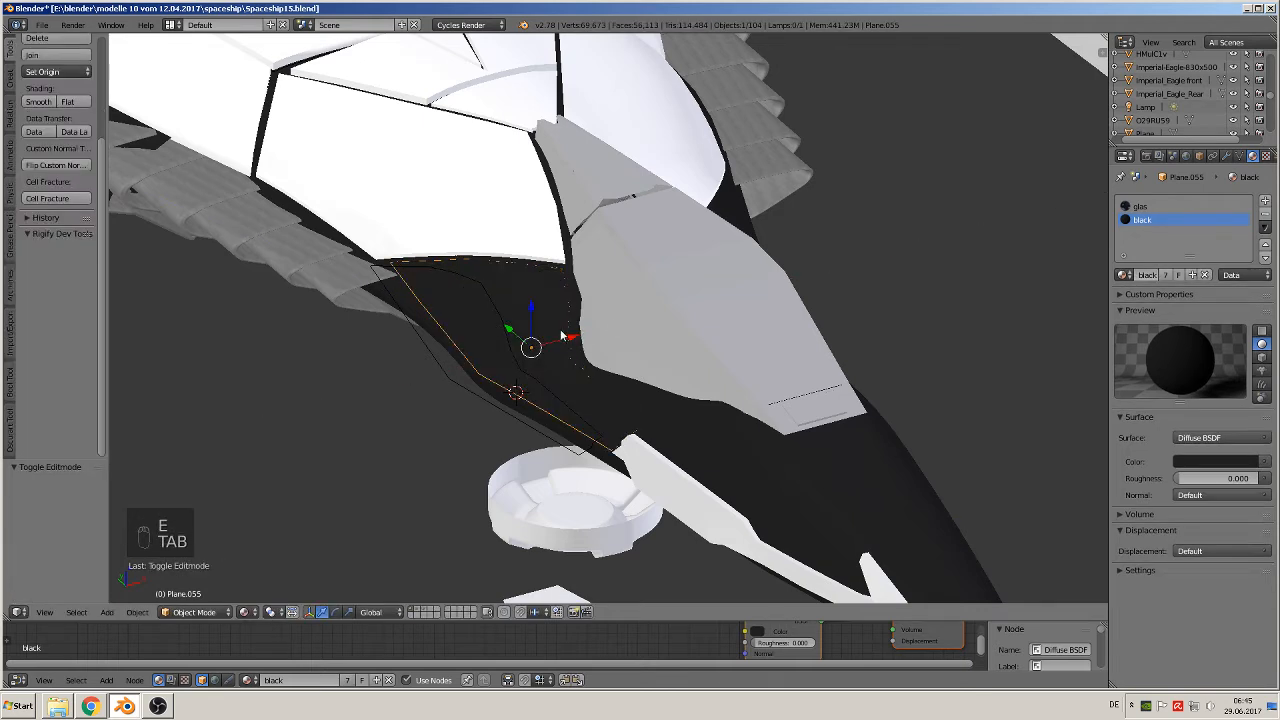
- Remove the glas and black material slots from the plate and assign the ship plates material
click(1265, 213)
click(1265, 213)
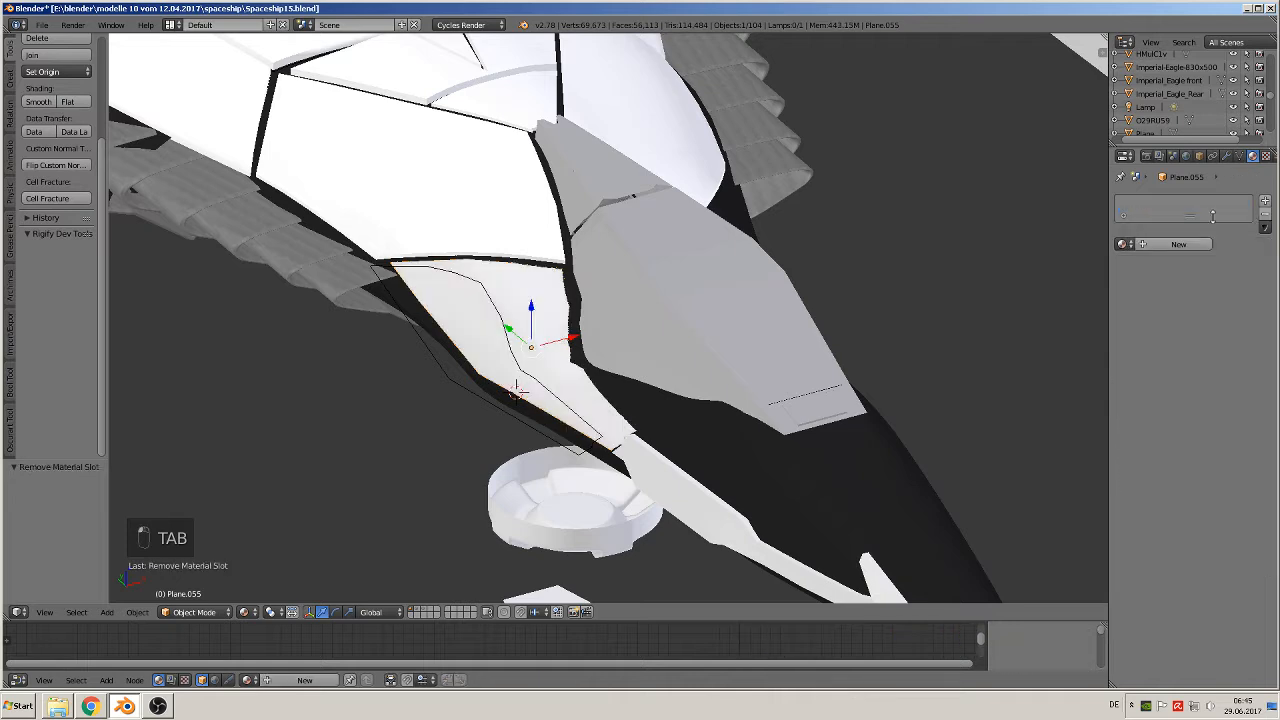
click(1122, 245)
text(sh)
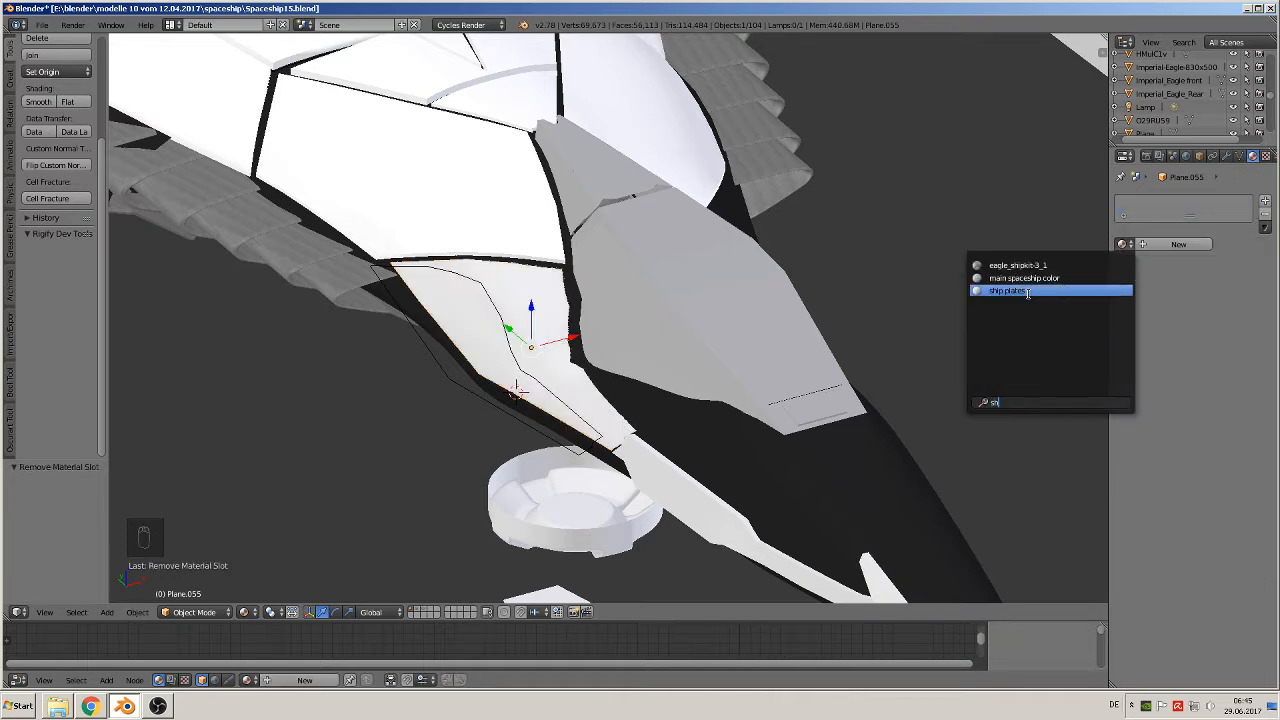
click(1026, 292)
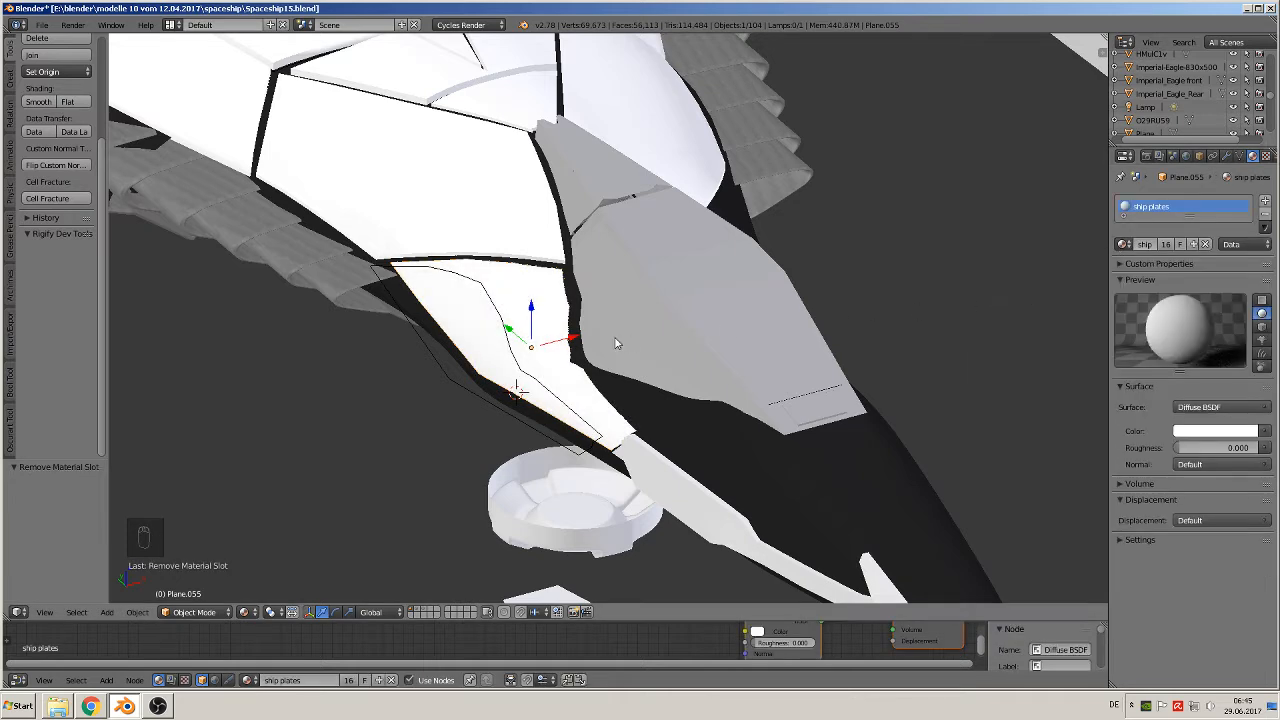
- Try shifting the plate outward by -0.002 along X, judging the gap to the hull from the front
middle_drag(616, 343, 571, 327)
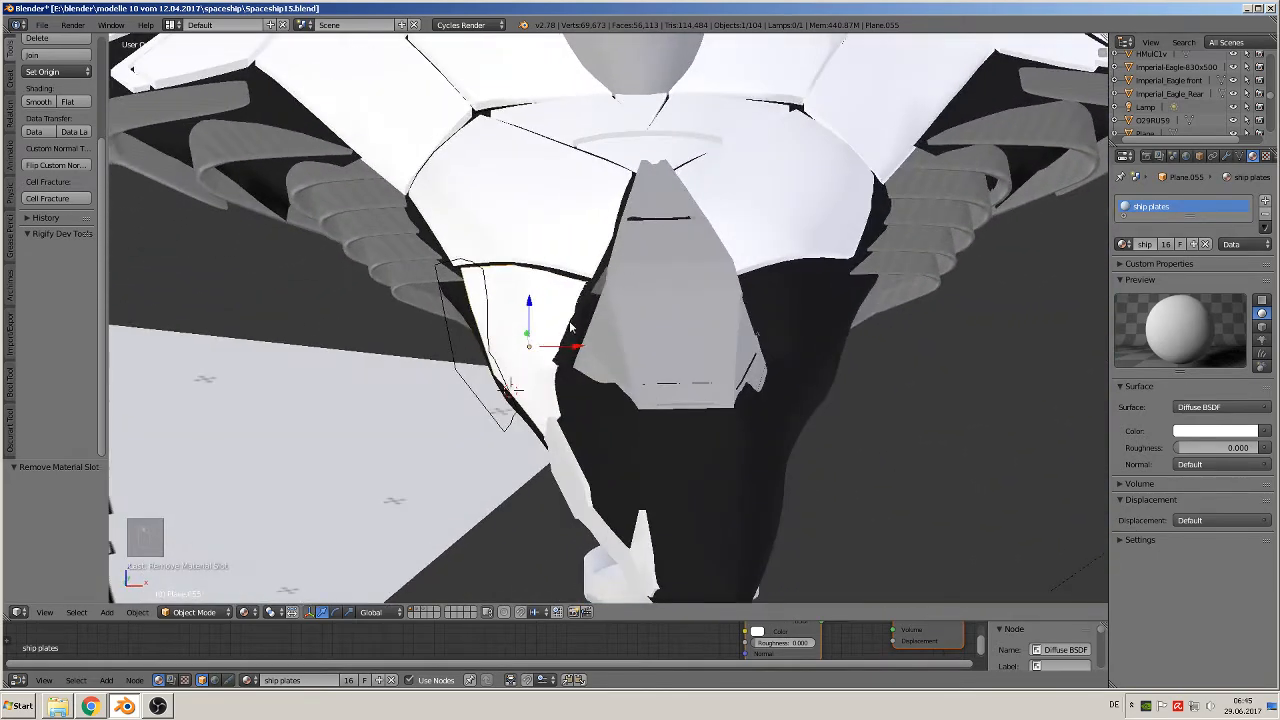
key(KP_5)
drag(569, 346, 565, 347)
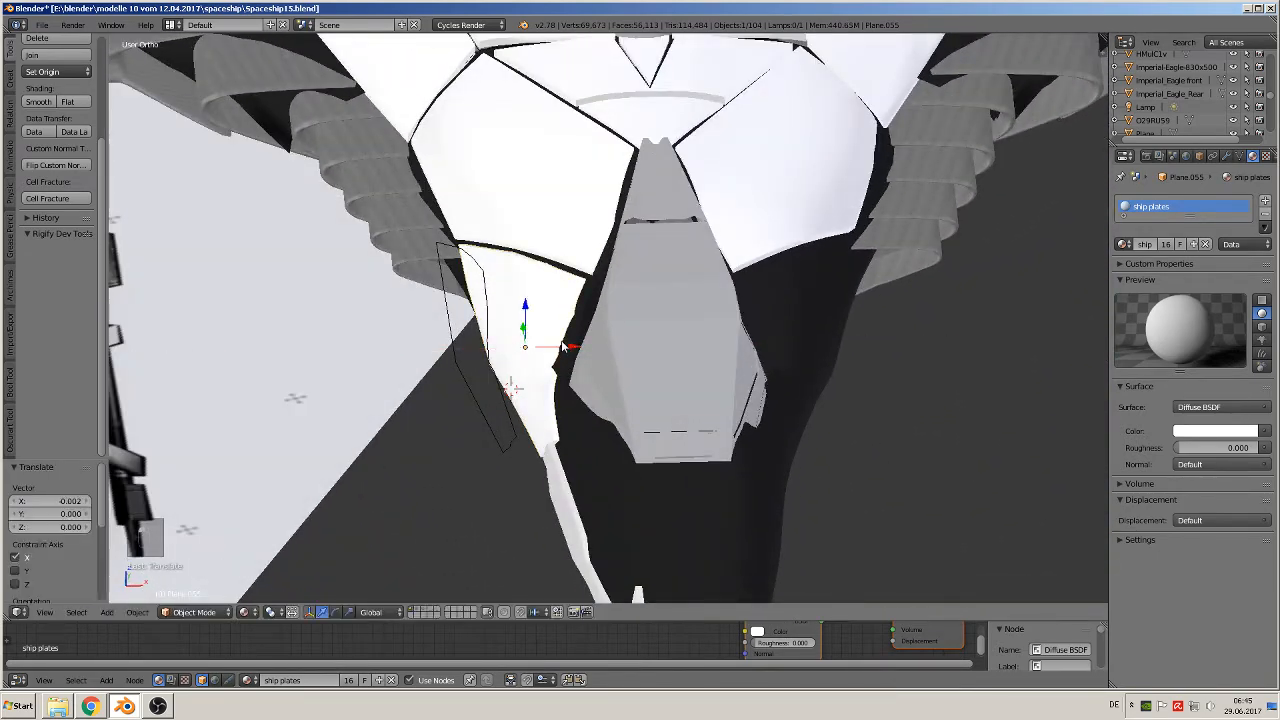
scroll(564, 346, up, 4)
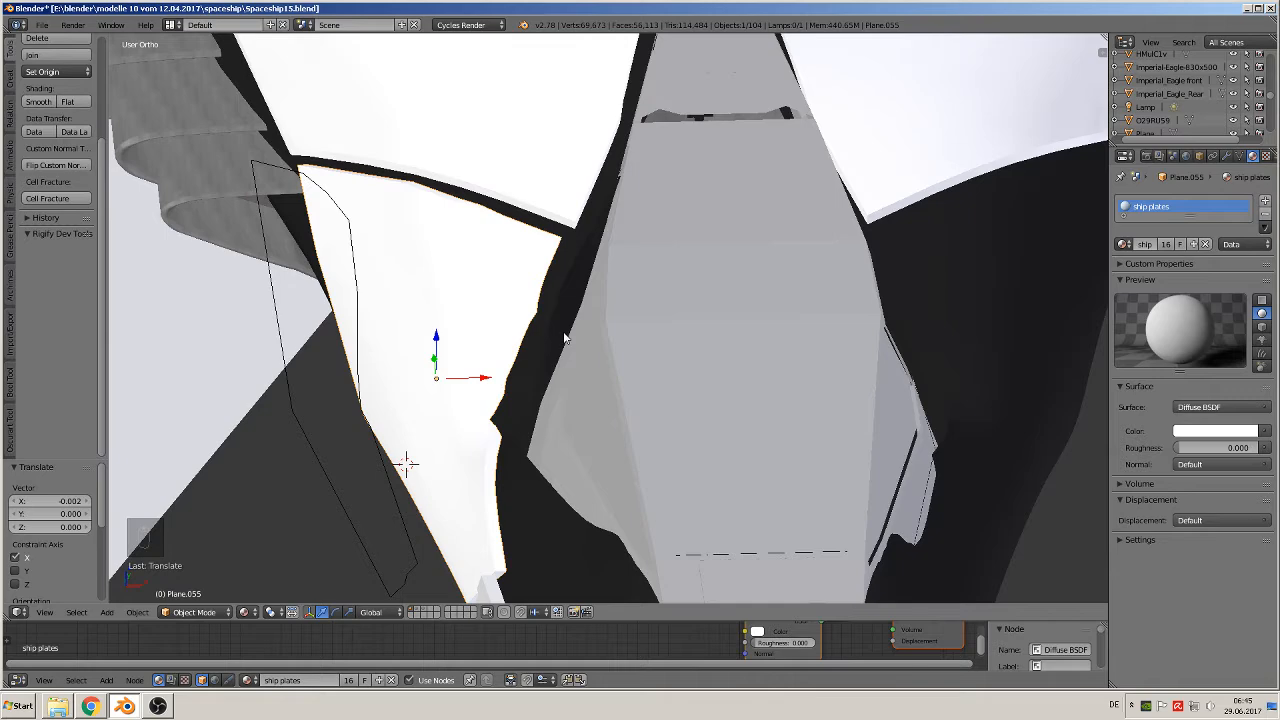
- Undo the plate's last X shift and its ship plates material assignment
key(ctrl+z)
key(ctrl+z)
key(Tab)
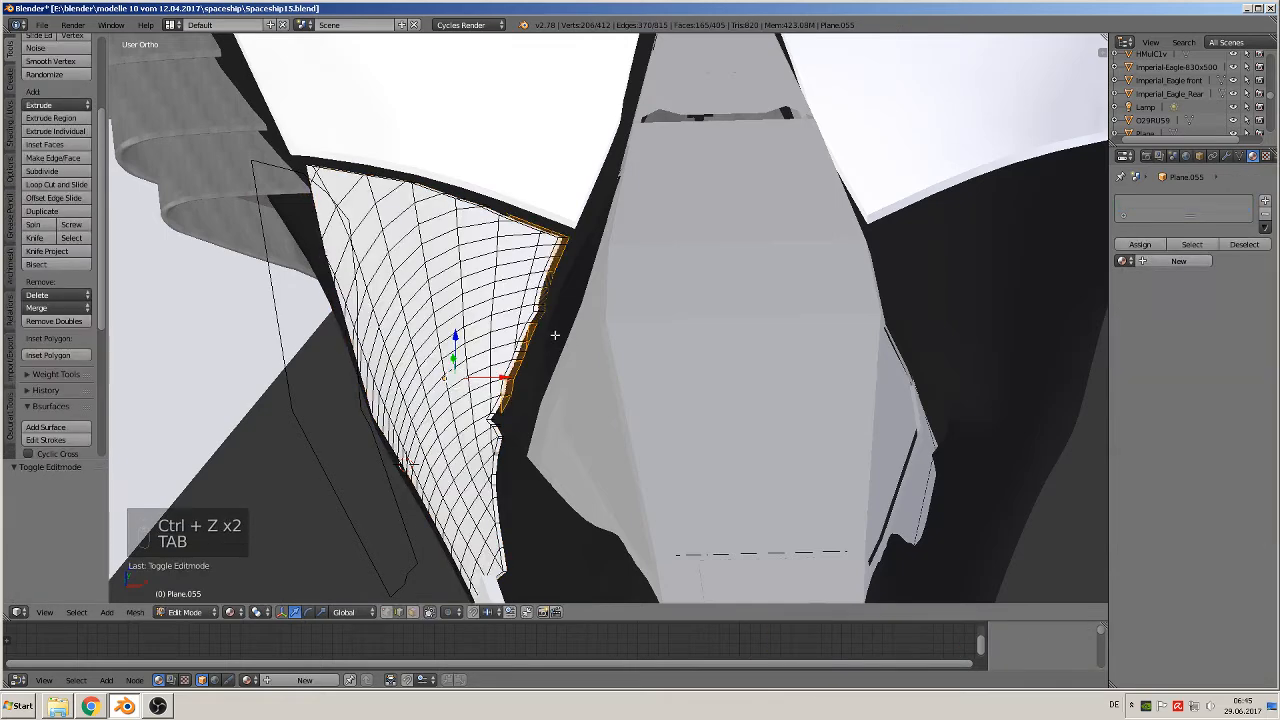
scroll(555, 333, up, 1)
key(ctrl+z)
key(ctrl+z)
key(ctrl+z)
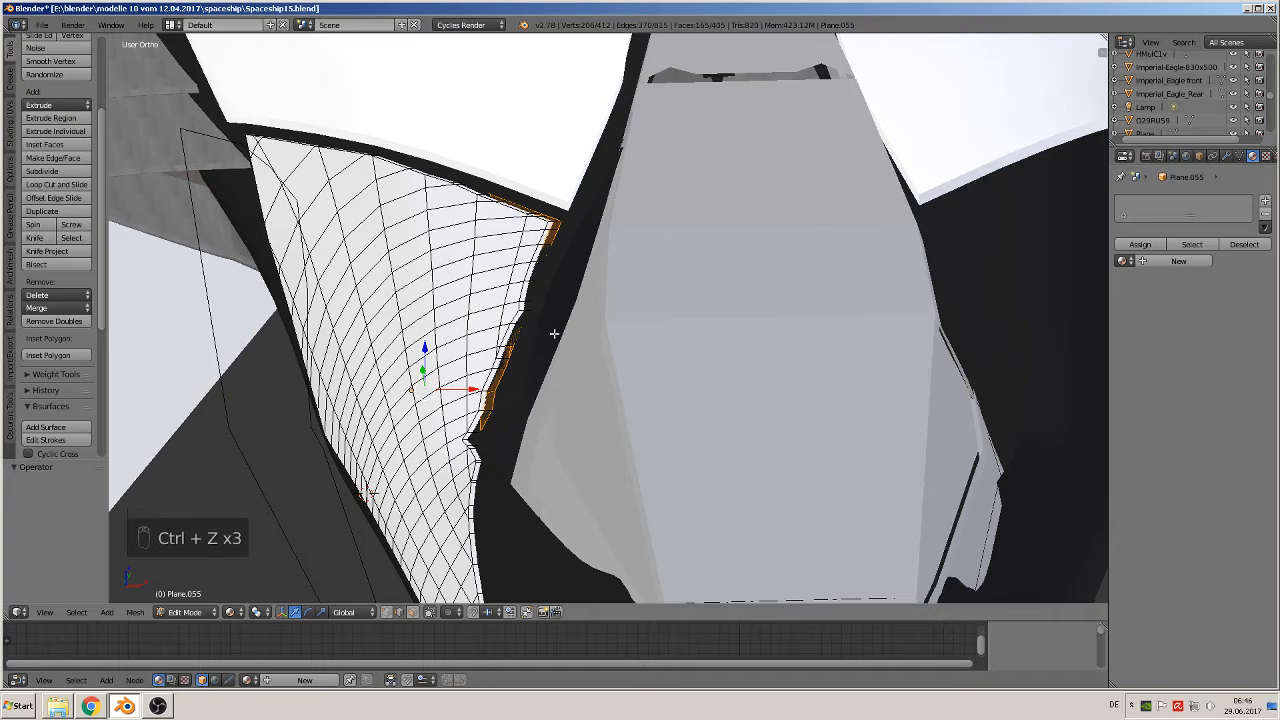
key(ctrl+z)
key(ctrl+z)
key(ctrl+z)
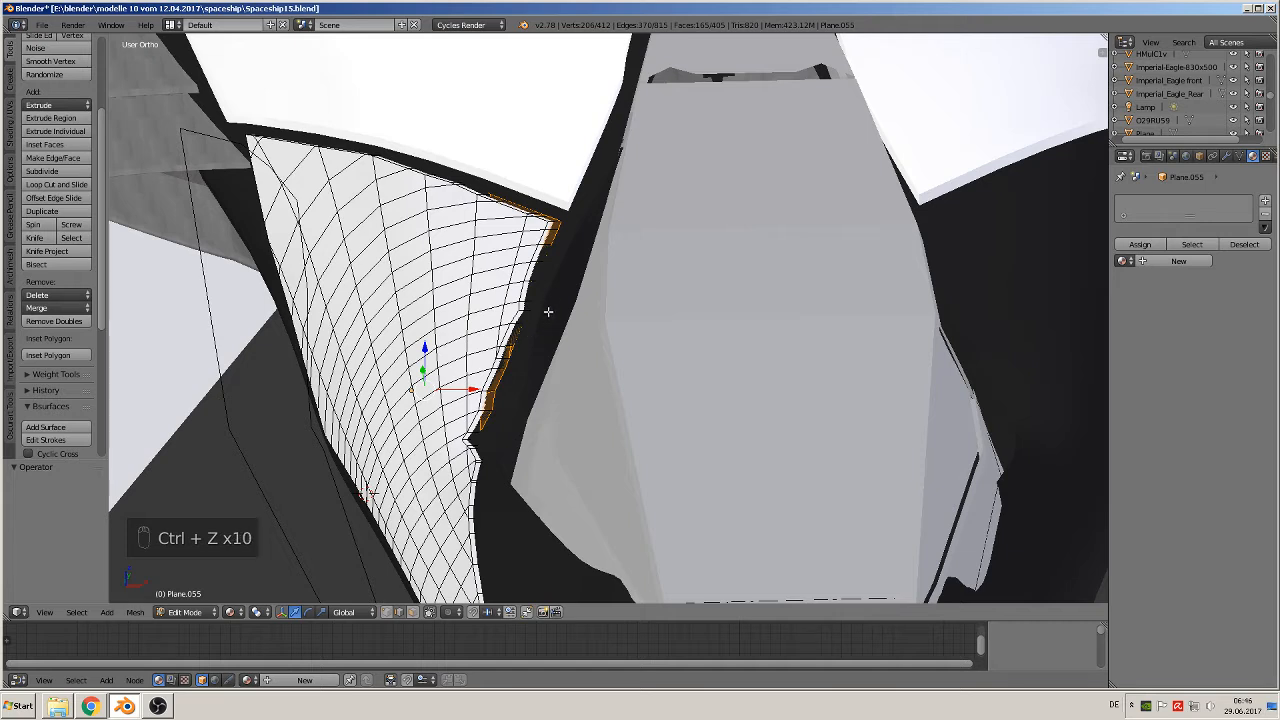
key(ctrl+z)
key(ctrl+z)
key(ctrl+z)
- Delete the selected extruded geometry so only the plate's original flat surface is left
key(x)
click(523, 316)
key(Tab)
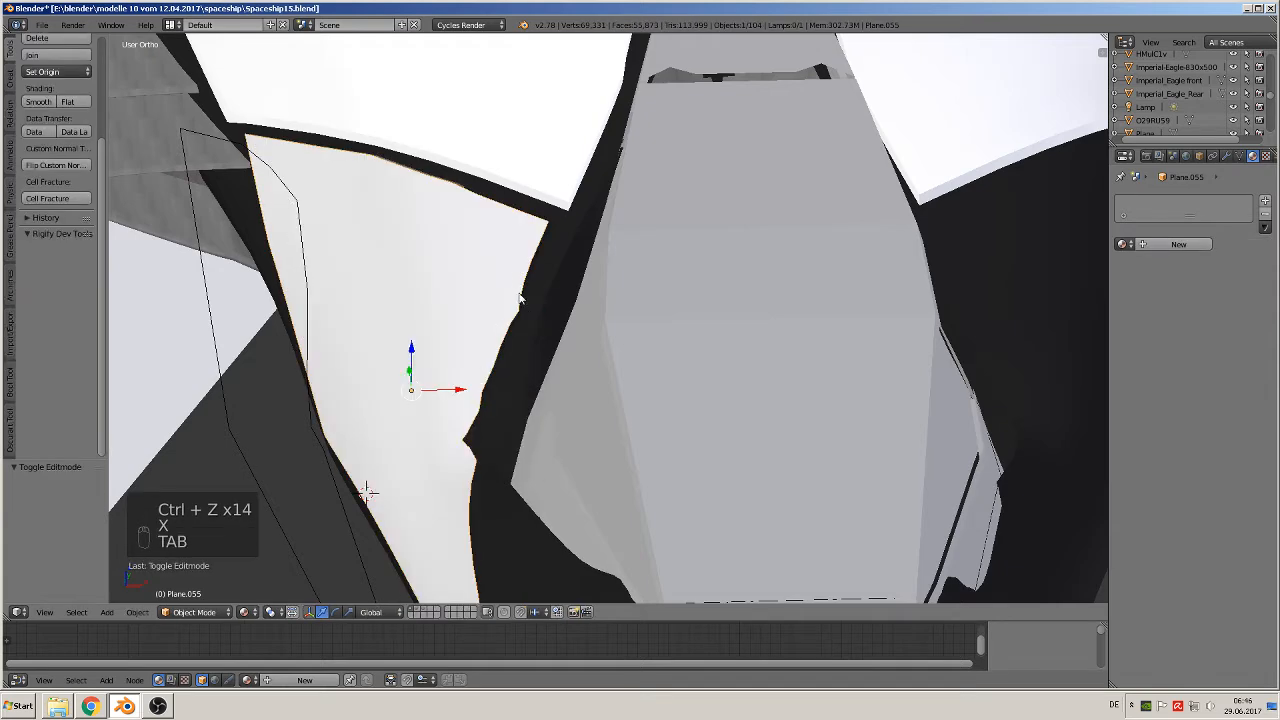
- Straighten the plate's jagged edge facing the grey hull, from its upper corner to the notch, by scaling to 0 along X and rotating about 19.7°
key(Tab)
right_click(537, 225)
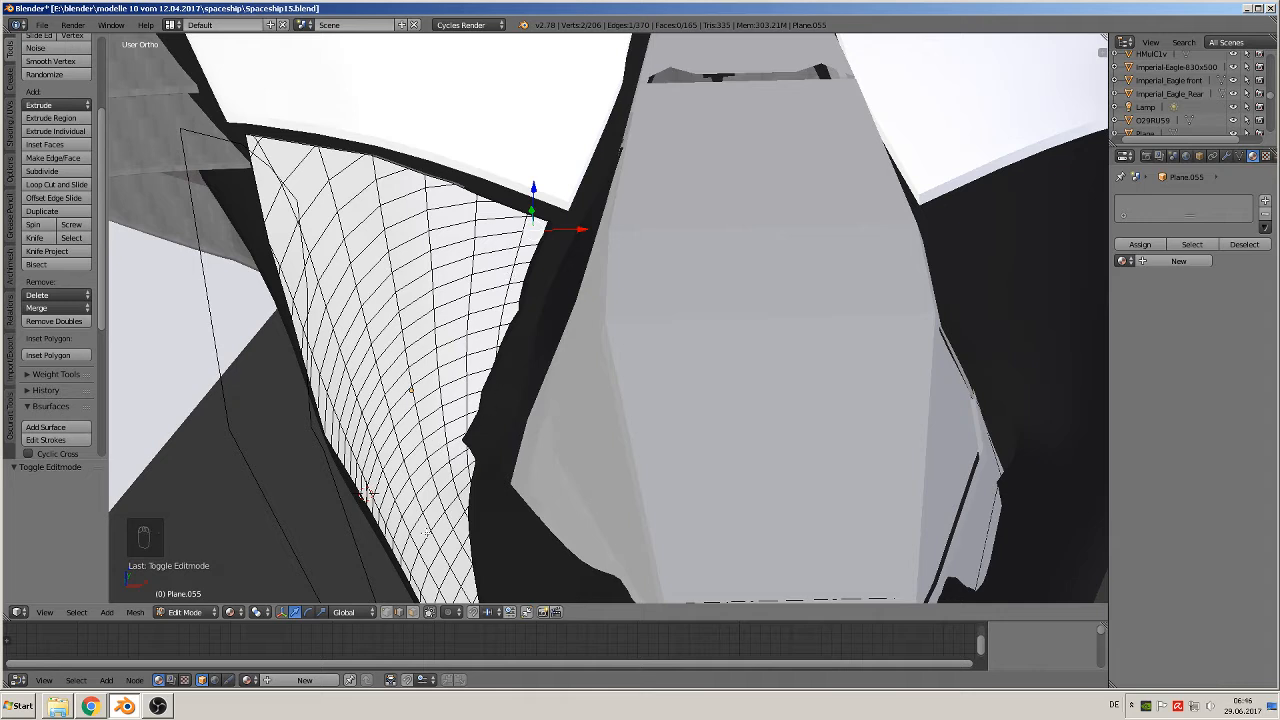
shift+click(397, 612)
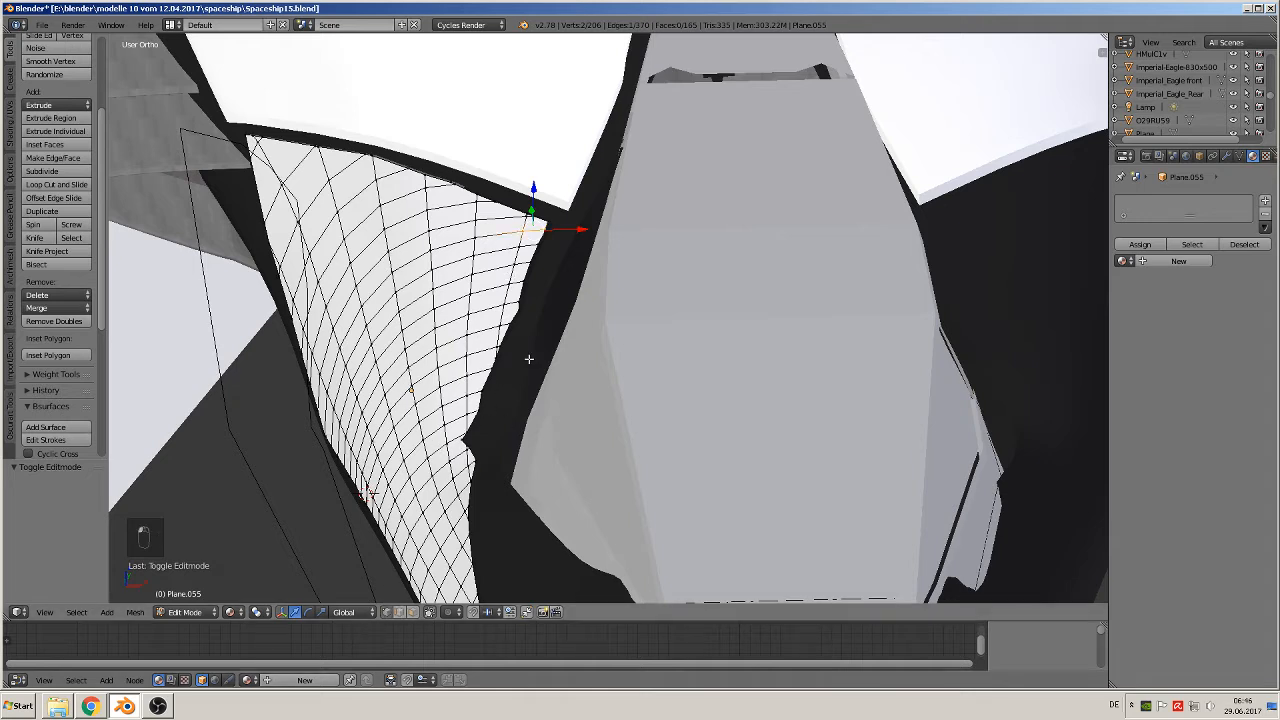
right_click(554, 229)
right_click(467, 444)
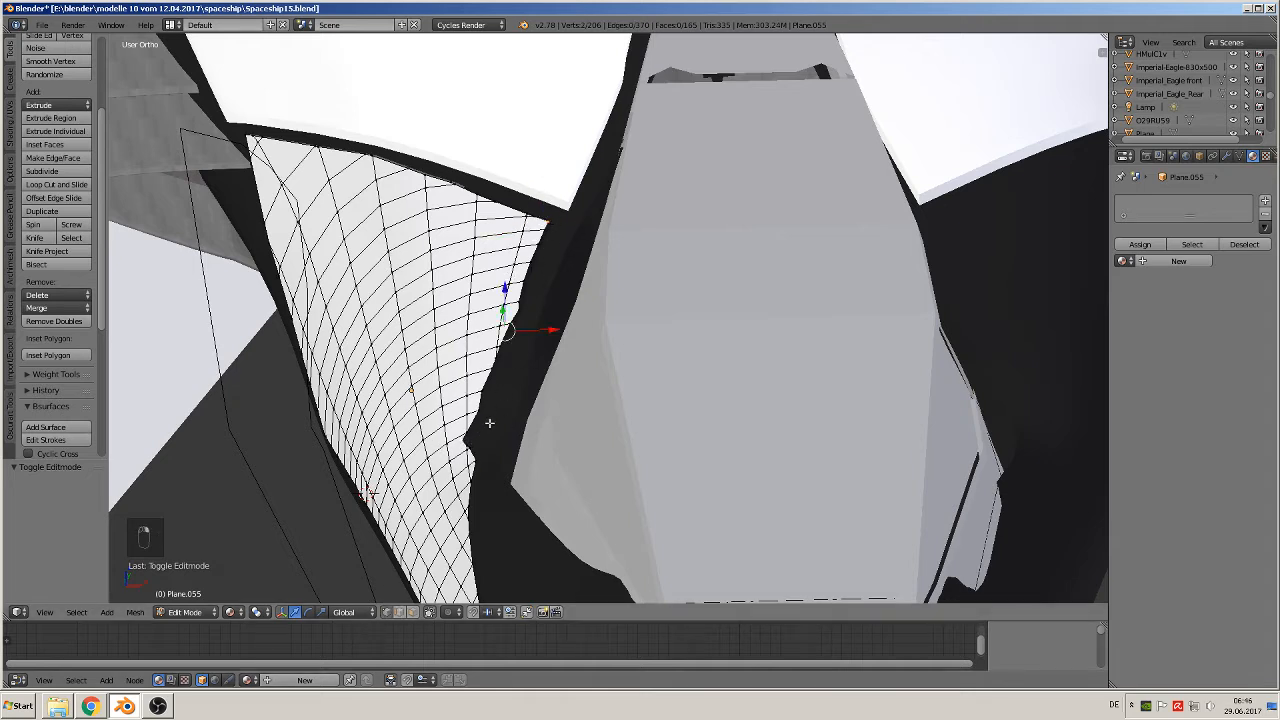
scroll(547, 240, up, 2)
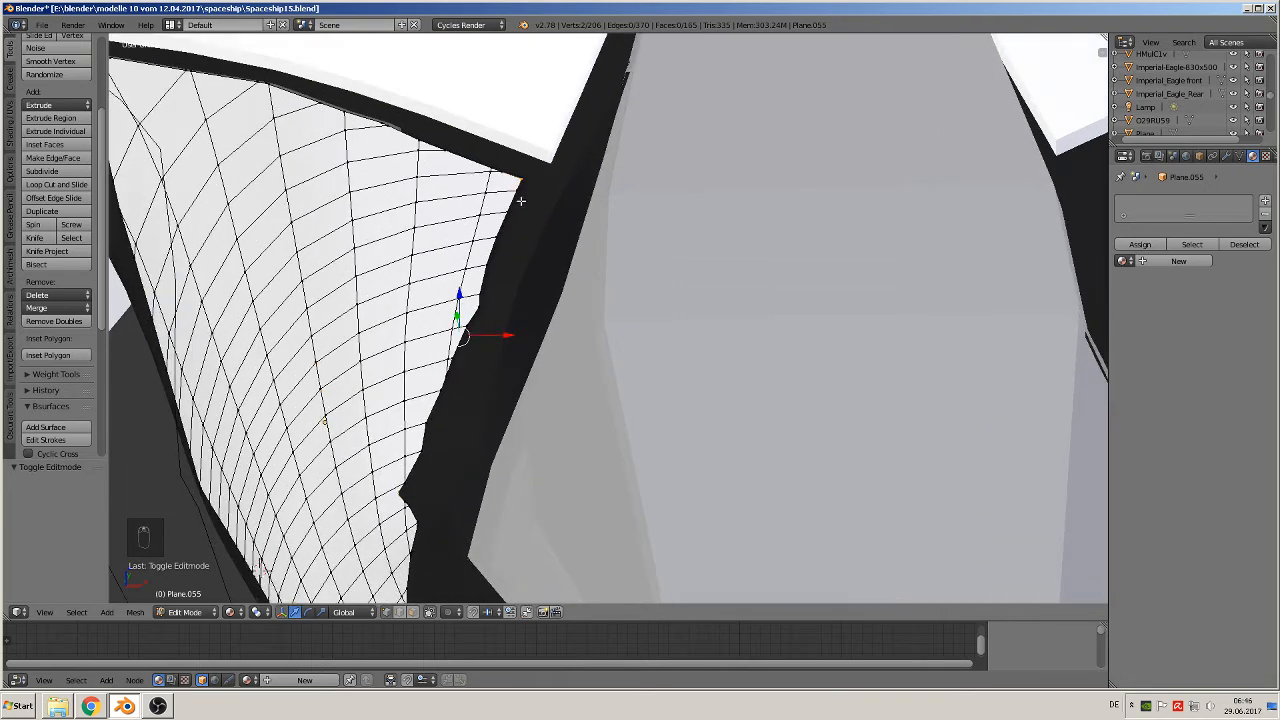
shift+right_click(522, 189)
shift+right_click(518, 210)
shift+right_click(506, 235)
shift+right_click(489, 265)
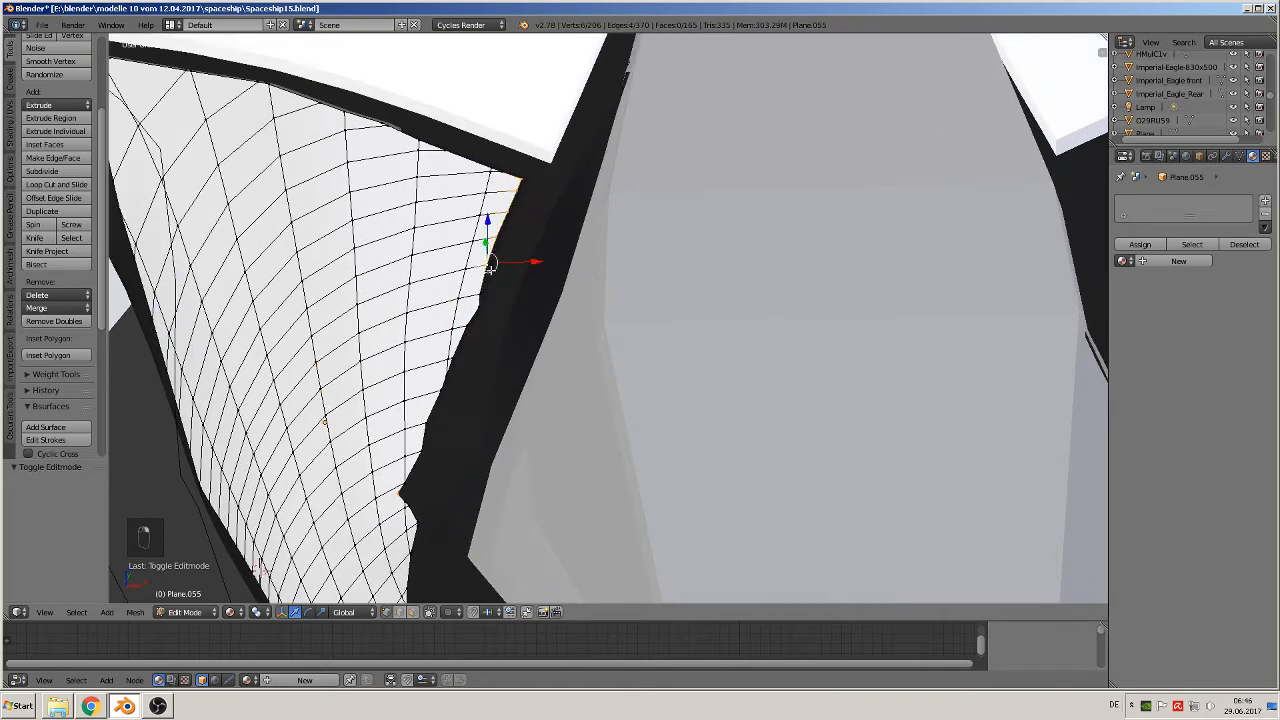
shift+right_click(482, 294)
shift+right_click(476, 316)
shift+right_click(469, 335)
shift+right_click(464, 352)
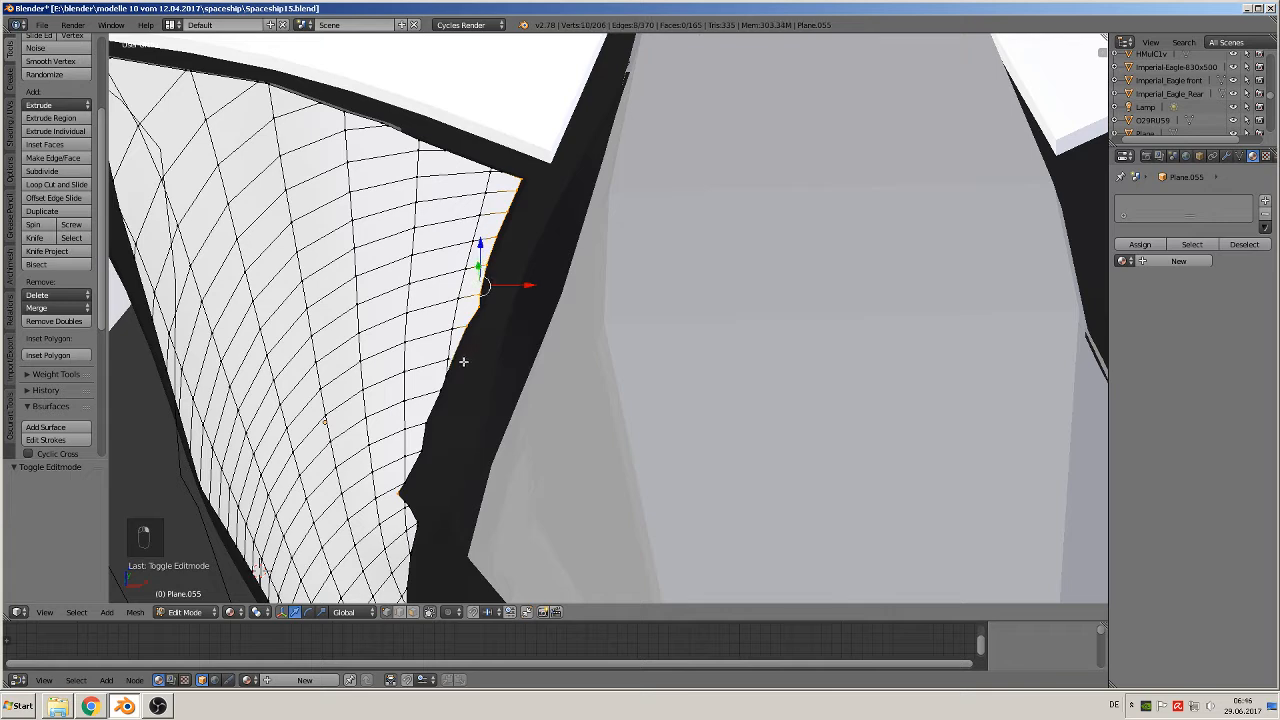
shift+right_click(452, 384)
shift+right_click(436, 418)
shift+right_click(430, 447)
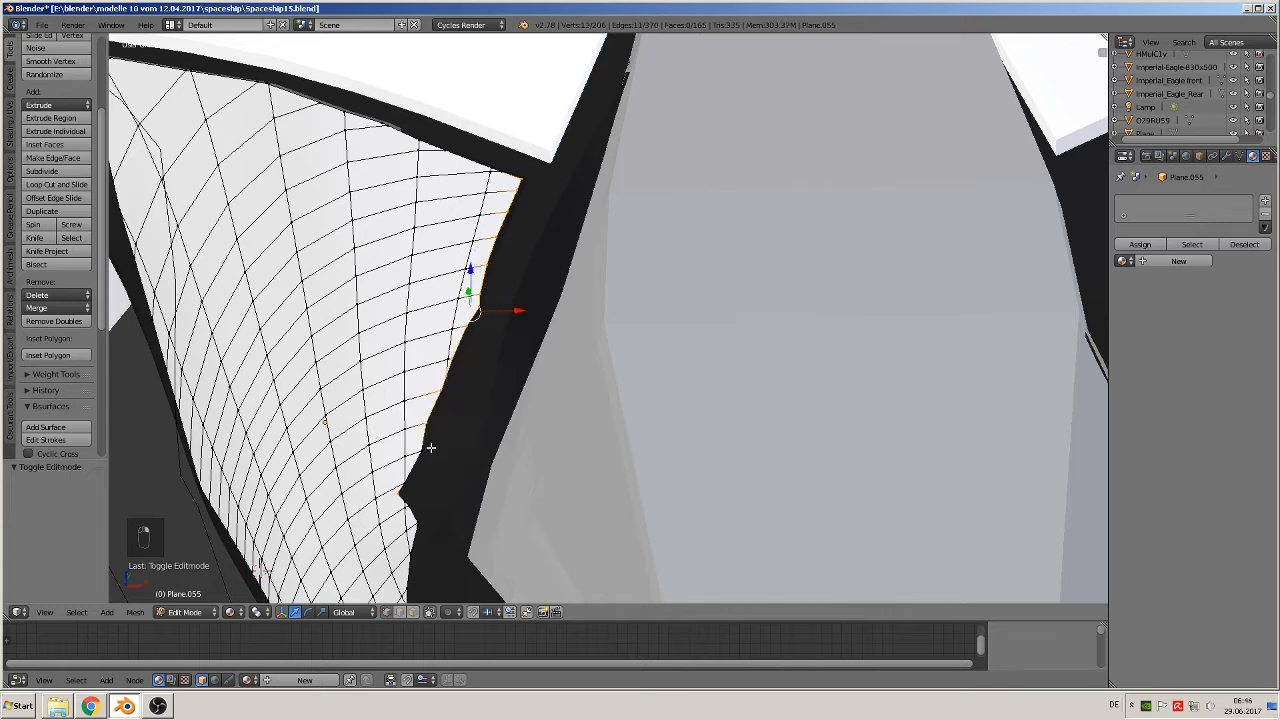
shift+right_click(424, 466)
shift+right_click(408, 485)
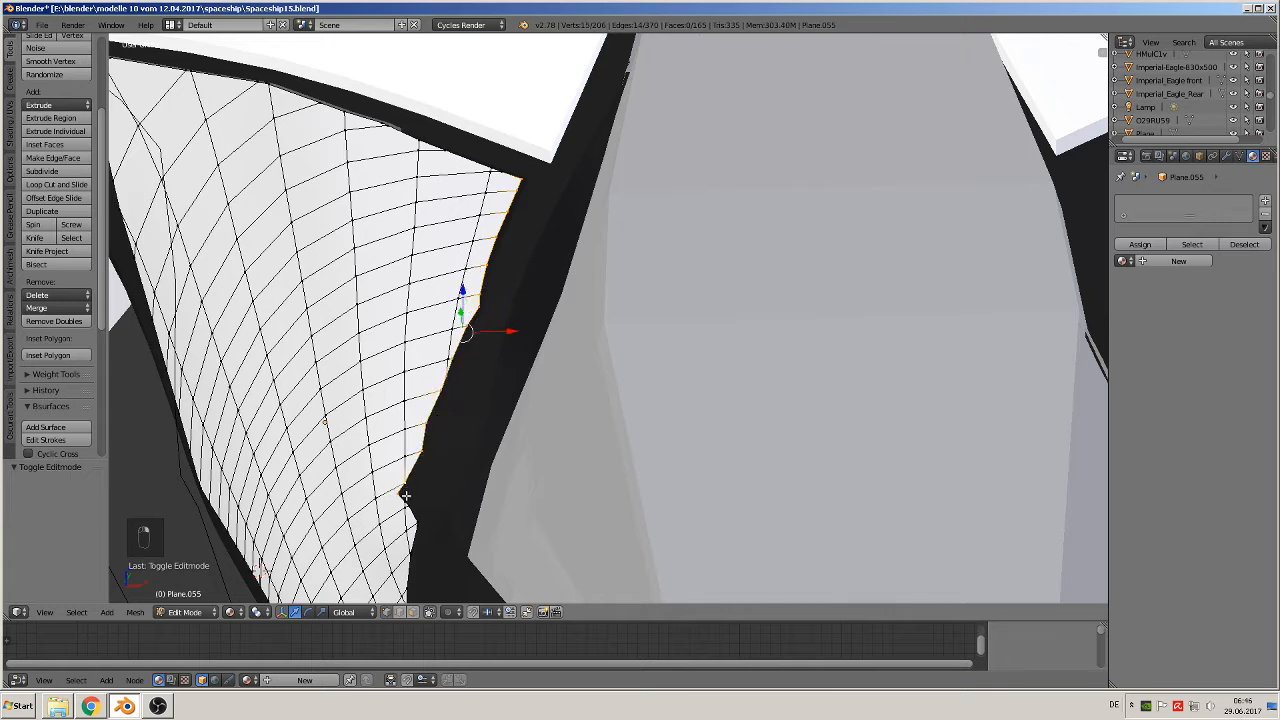
shift+right_click(404, 493)
shift+middle_drag(477, 485, 523, 309)
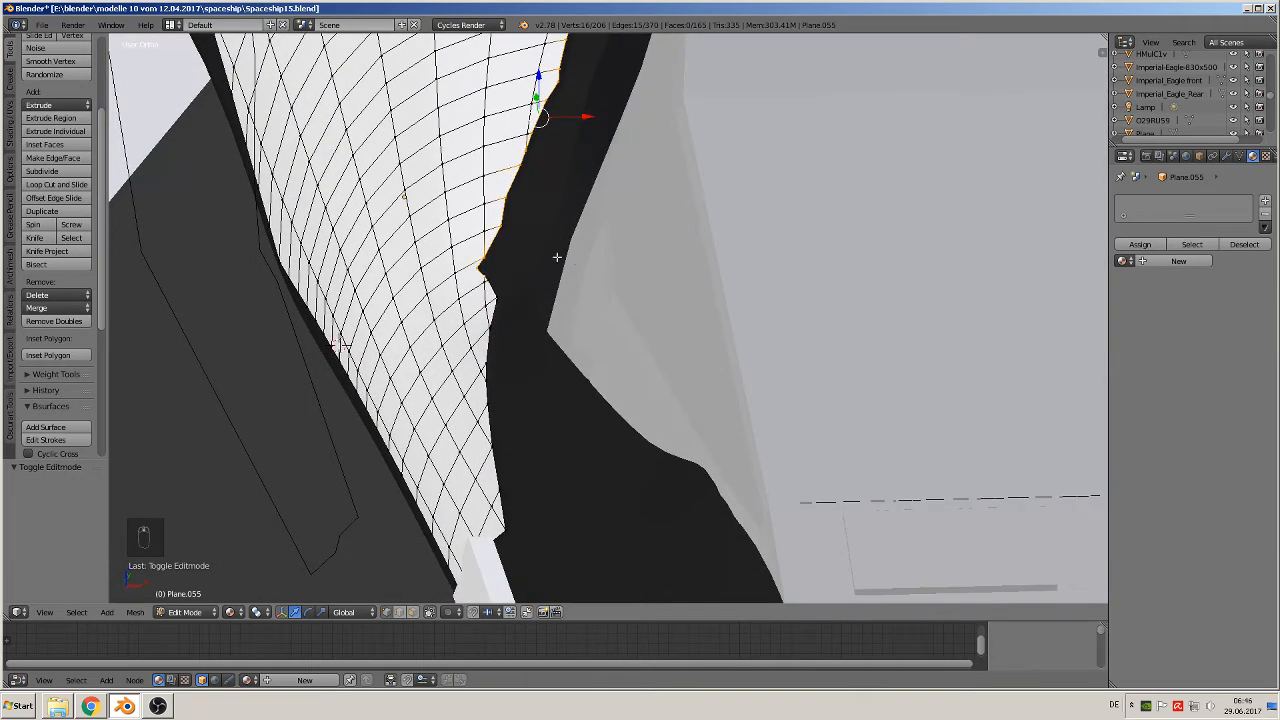
shift+middle_drag(557, 257, 604, 369)
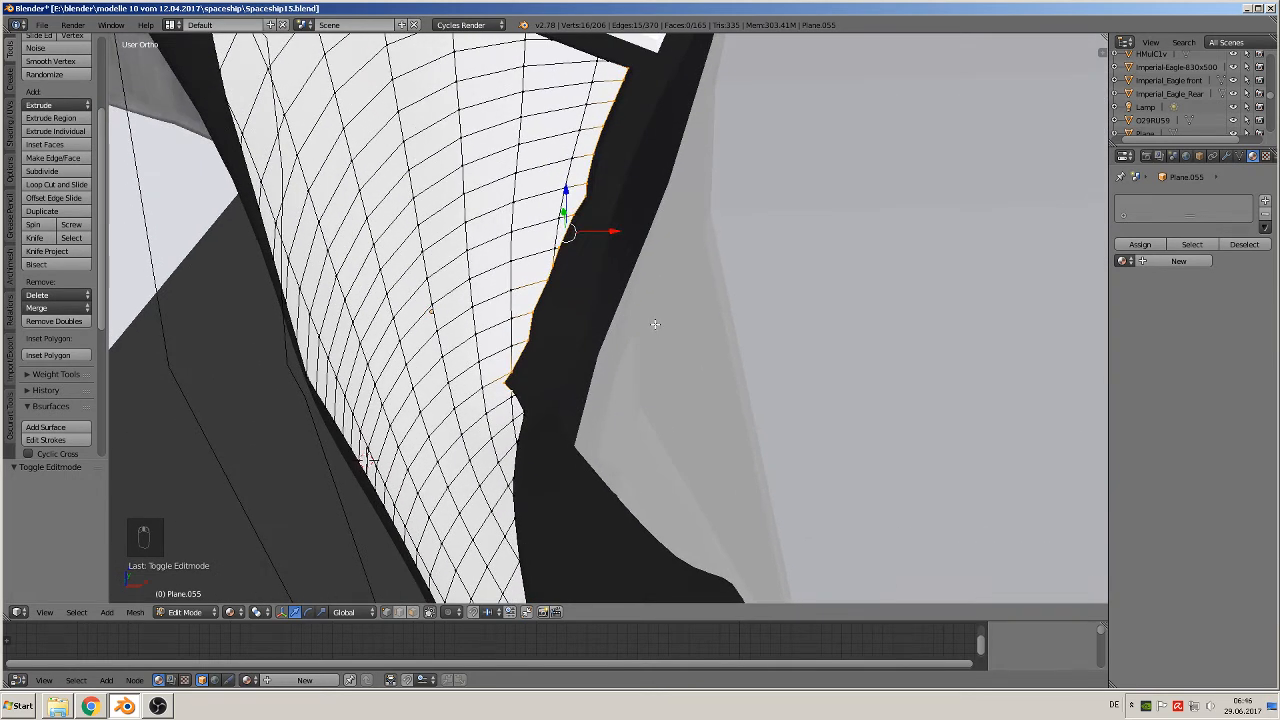
key(s)
key(x)
key(0)
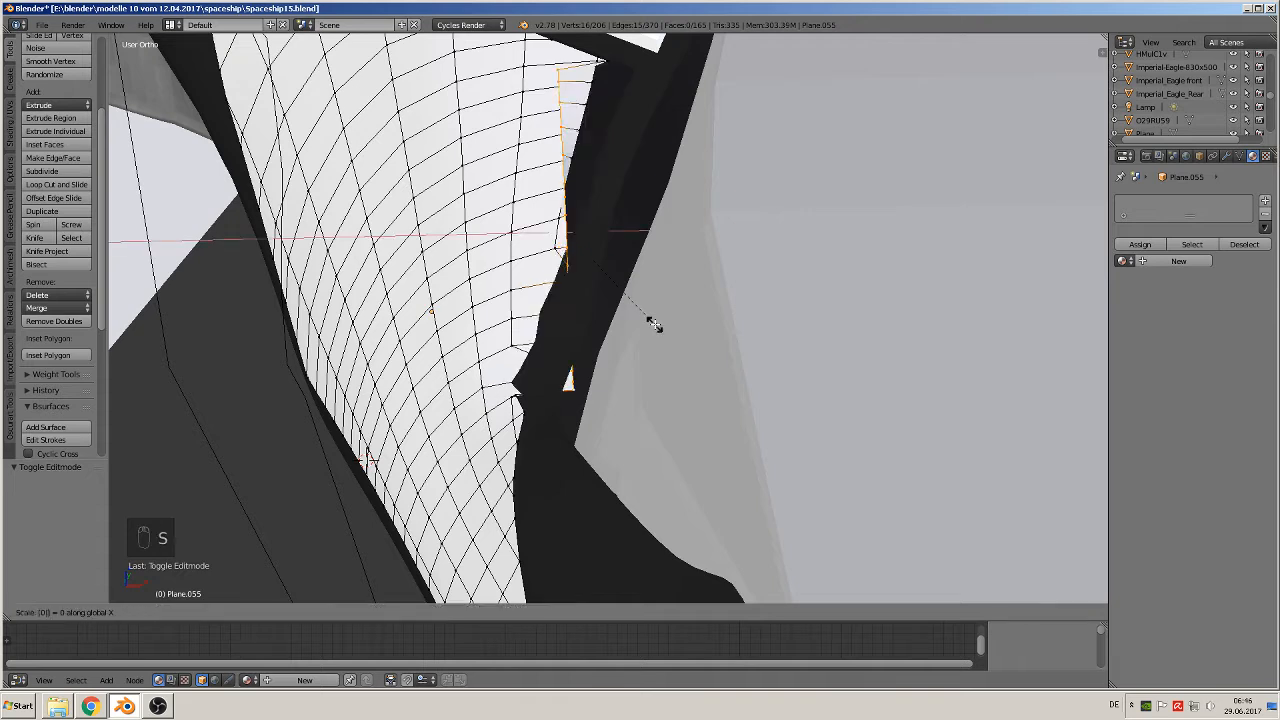
key(Return)
key(r)
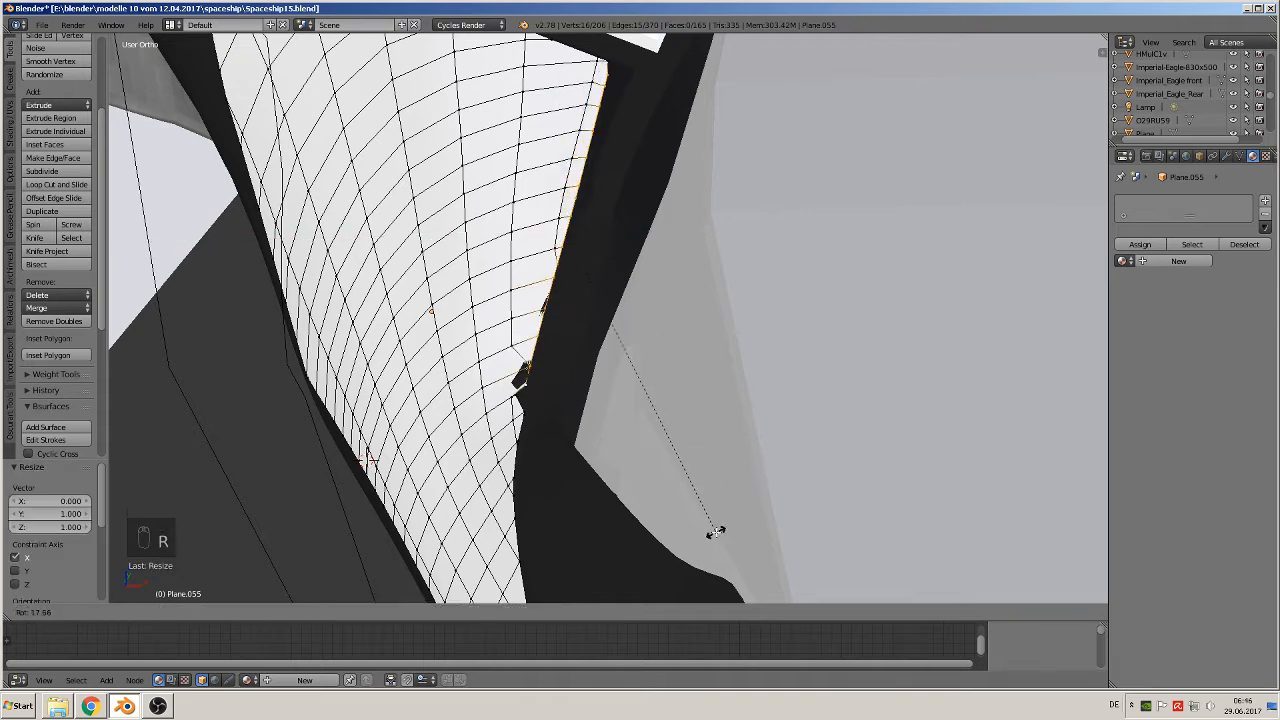
click(705, 523)
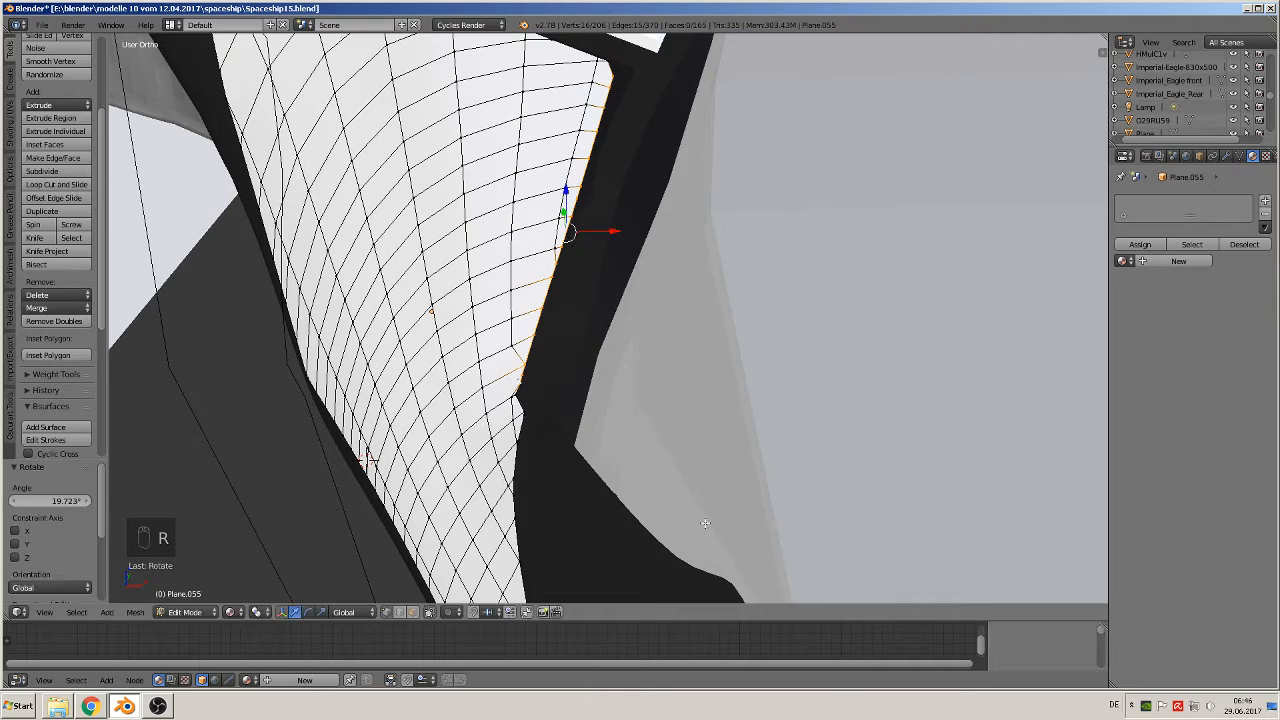
- Nudge the straightened edge slightly toward the grey hull along X and adjust its position from an angled view
drag(612, 232, 619, 233)
middle_drag(618, 234, 690, 202)
drag(572, 194, 573, 185)
- Shift the protruding notch geometry at the lower end of the straightened edge by about -0.0006 along X
middle_drag(573, 185, 679, 388)
right_click(648, 388)
shift+right_click(656, 383)
mouse_move(679, 388)
mouse_down()
mouse_move(700, 382)
mouse_move(692, 408)
mouse_up()
- Nudge the single vertex just below the straightened edge by about 0.00006 along X
right_click(672, 406)
shift+middle_drag(720, 425, 690, 277)
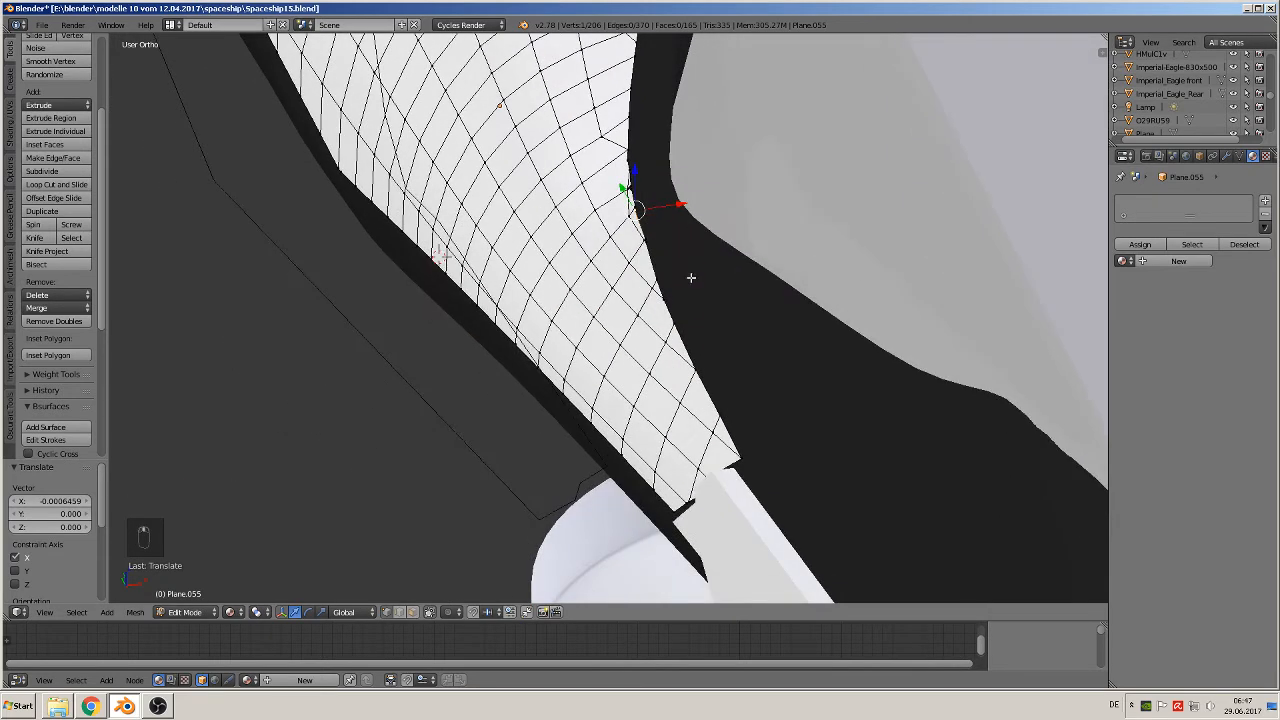
scroll(638, 245, up, 6)
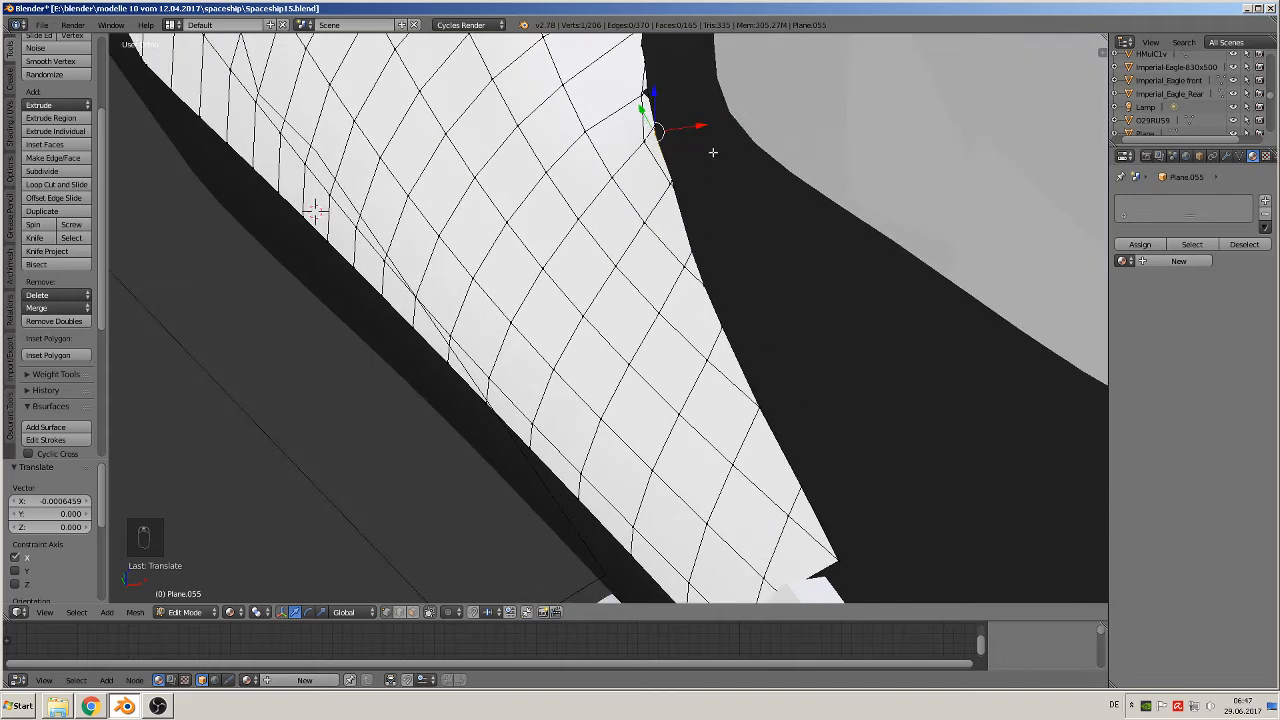
right_click(579, 190)
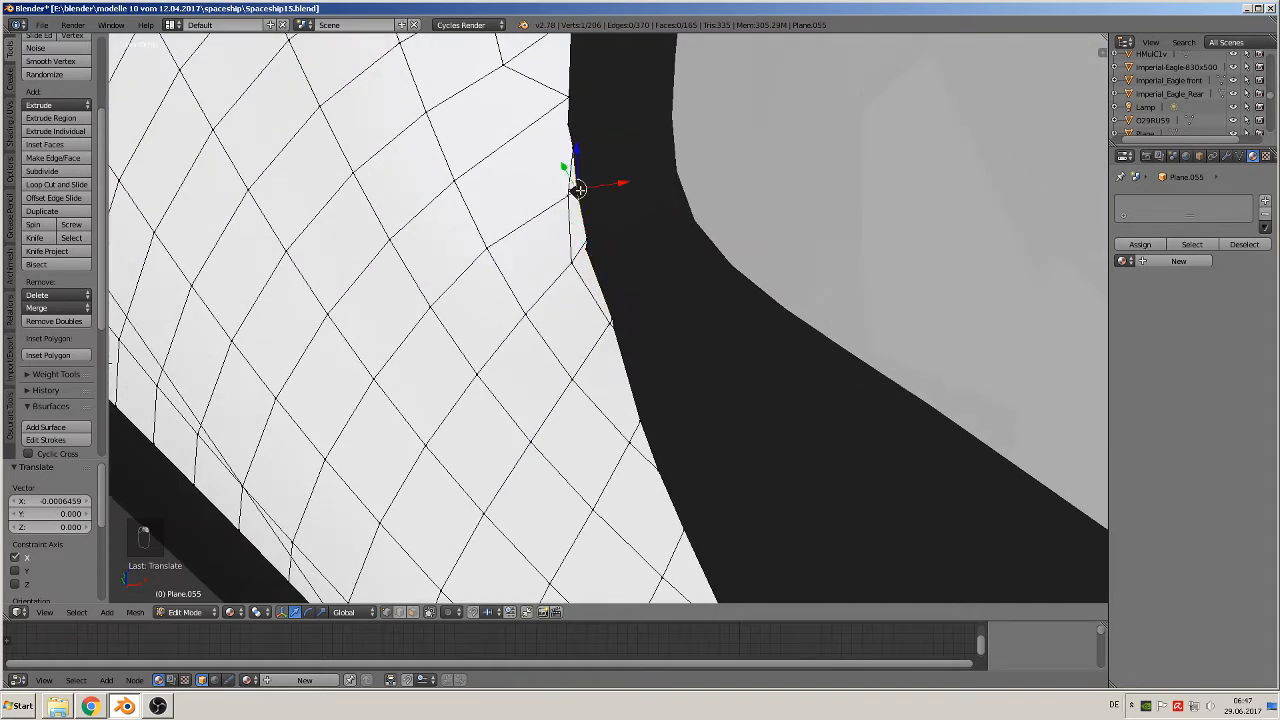
drag(606, 186, 608, 186)
middle_drag(597, 191, 651, 168)
- Smooth out the rest of the notch by repositioning its individual edge vertices, moving one about 0.00016 along Z
right_click(574, 192)
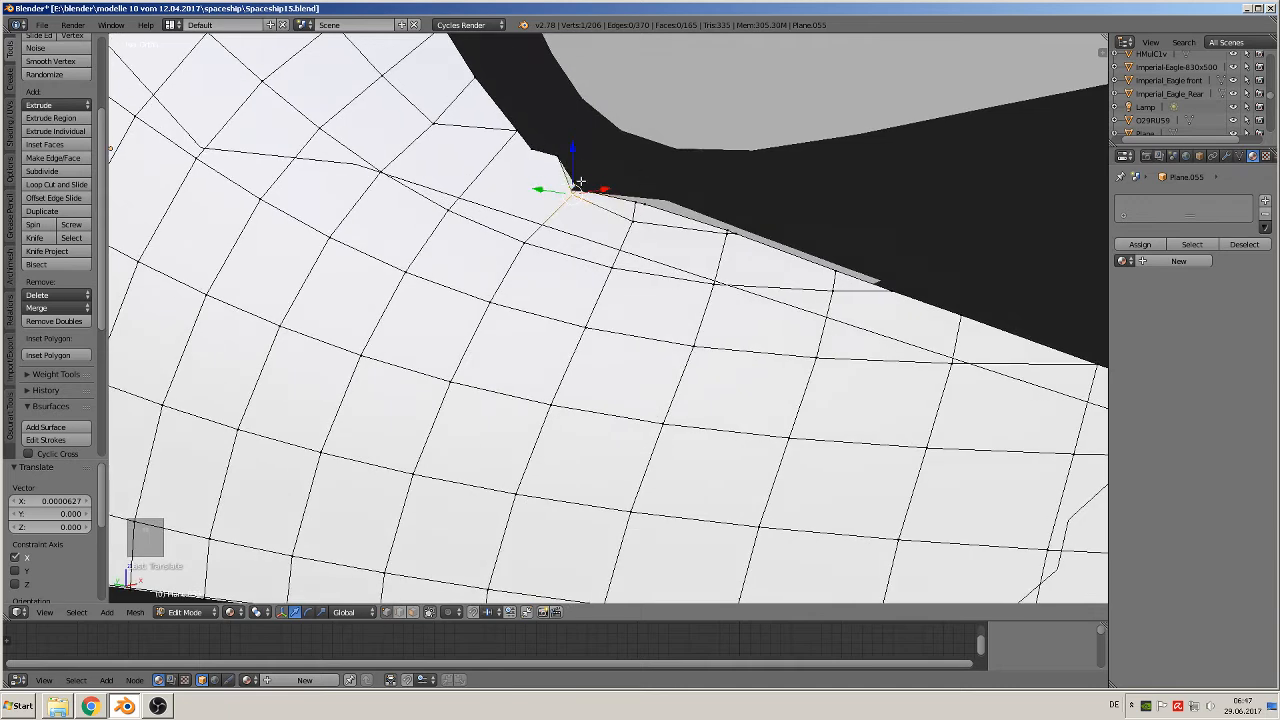
right_click(559, 142)
drag(565, 123, 572, 161)
right_click(573, 190)
middle_drag(689, 206, 614, 237)
right_click(568, 233)
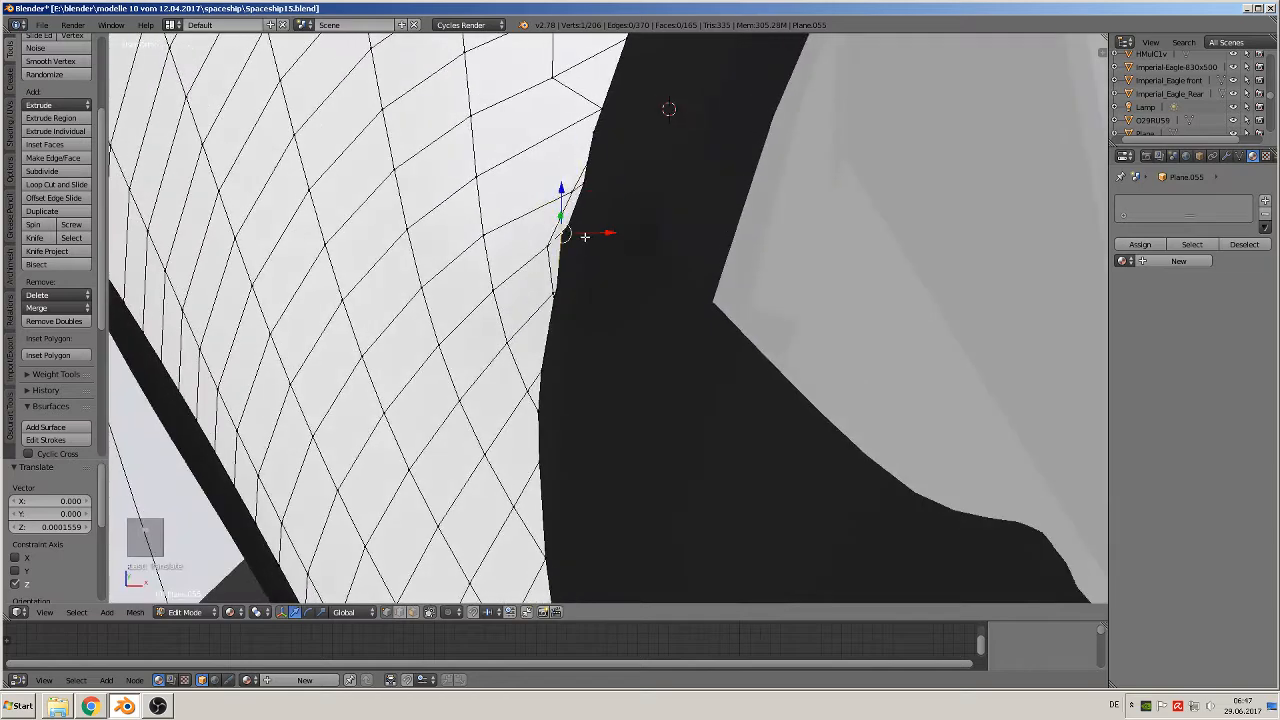
drag(590, 234, 566, 198)
- Try to thicken the plate by extruding its whole surface, and inspect the edge beside the grey hull
middle_drag(593, 241, 498, 361)
key(Tab)
key(Tab)
key(a)
key(a)
key(a)
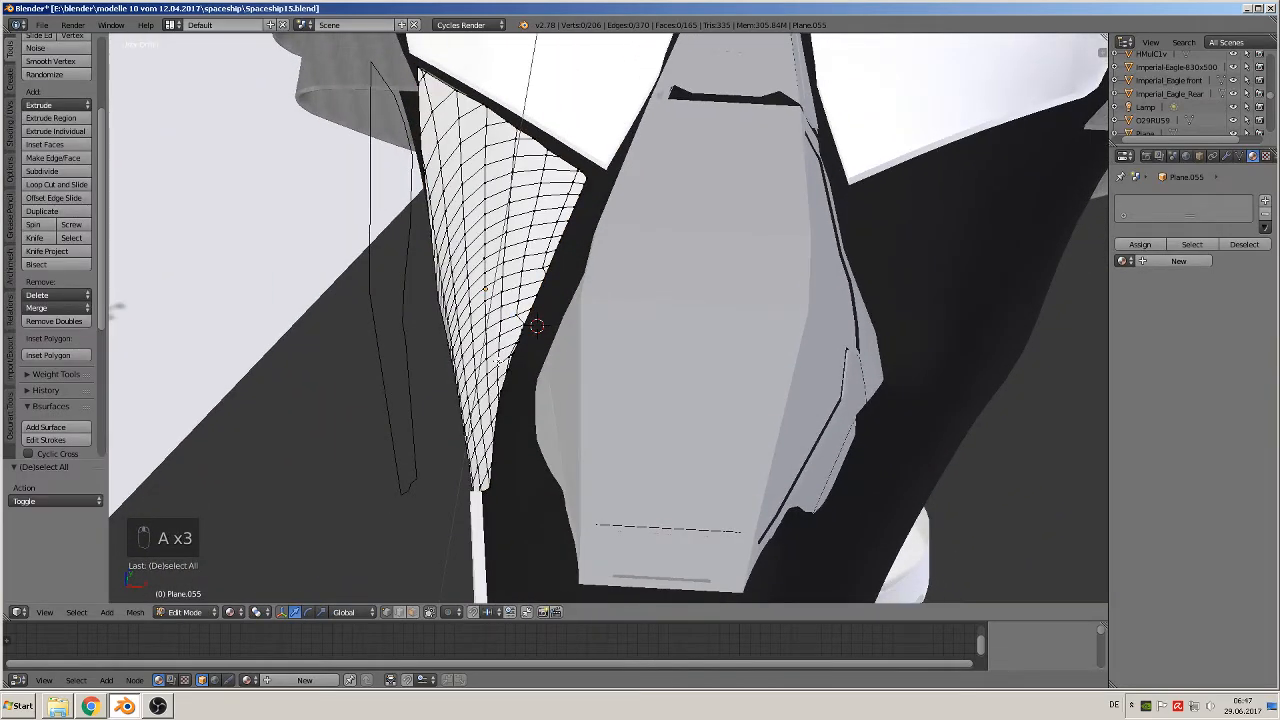
key(a)
key(e)
right_click(498, 360)
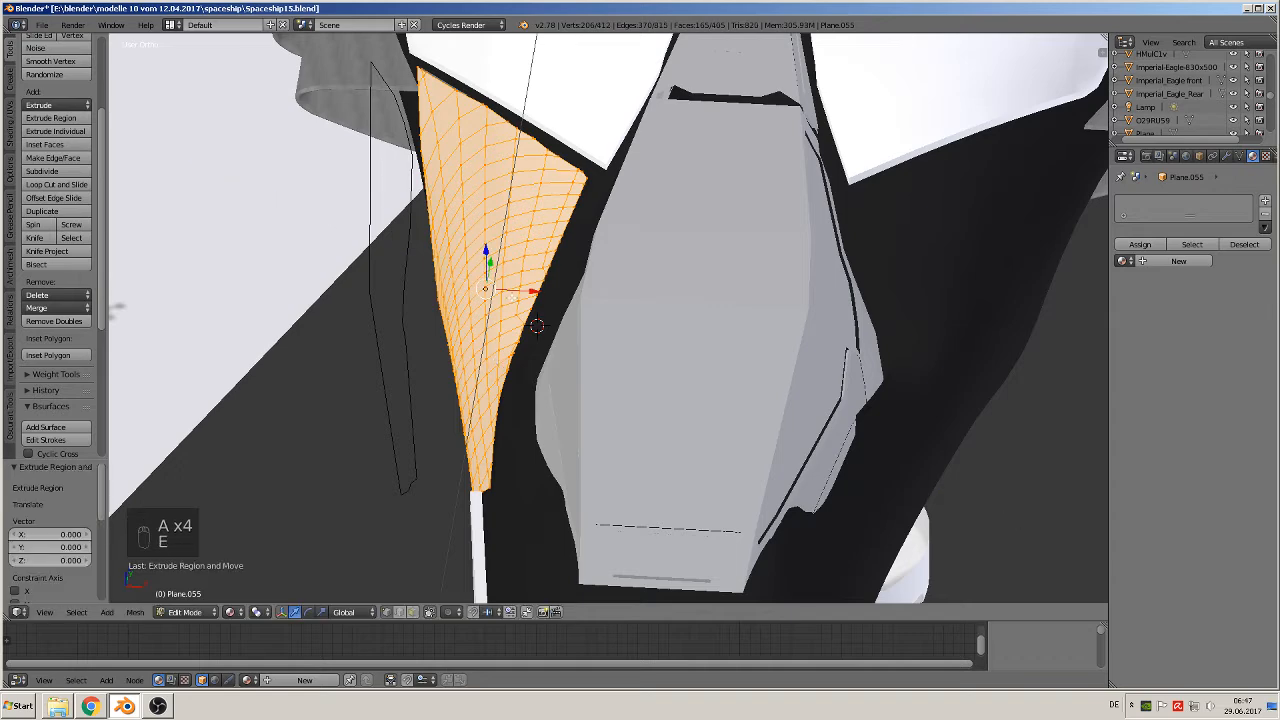
right_click(541, 286)
key(Tab)
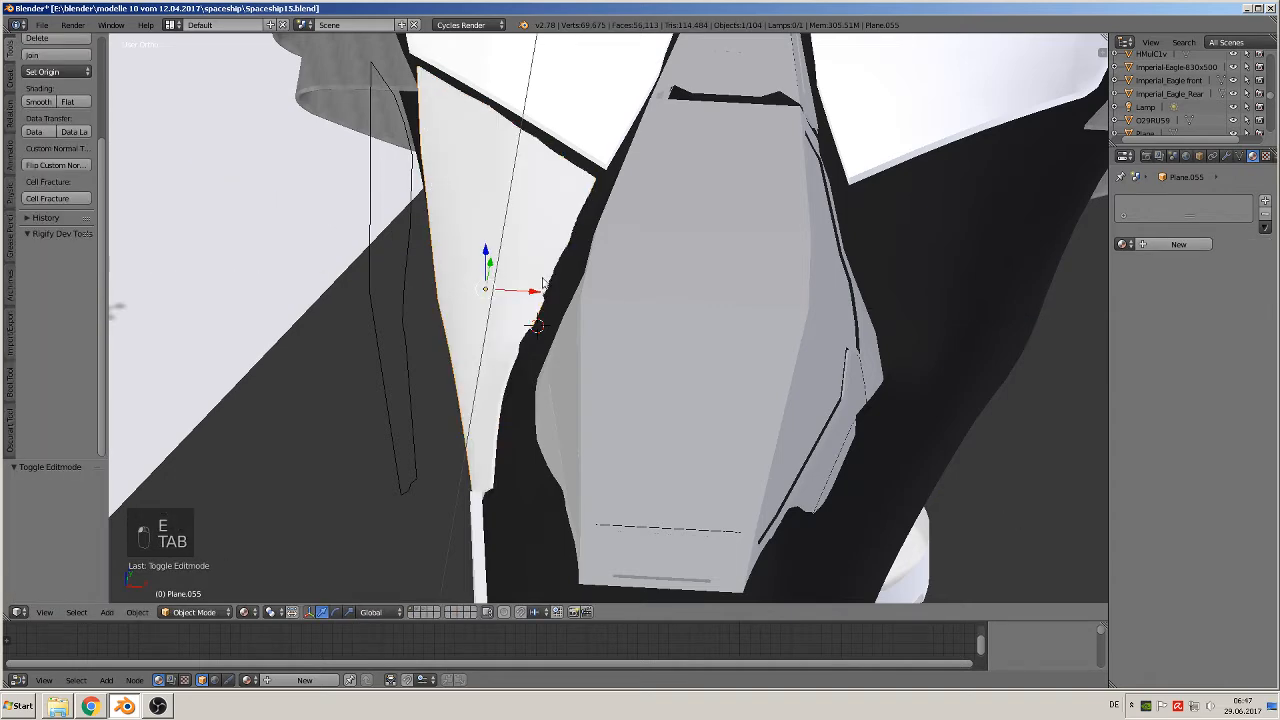
middle_drag(520, 233, 555, 250)
- Try removing doubles on the whole extruded plate with a merge distance of 0.0001, and check its shape
key(Tab)
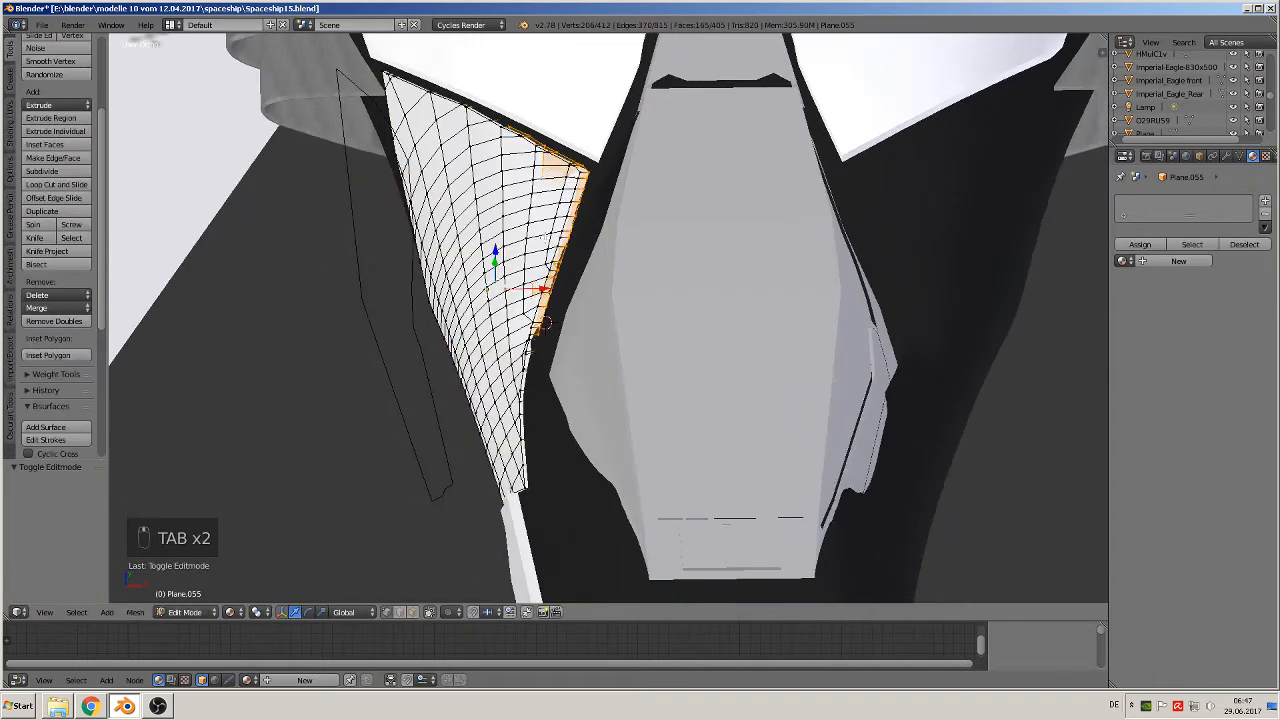
key(a)
key(a)
key(a)
key(a)
key(a)
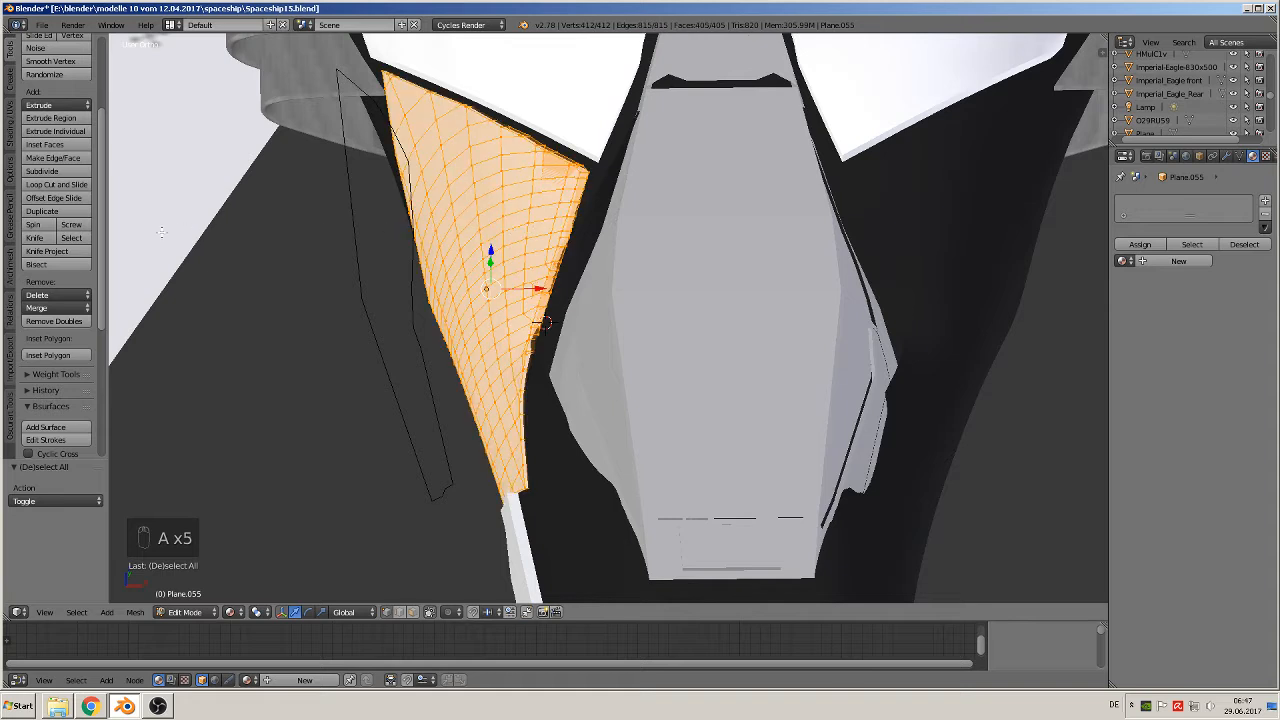
click(50, 321)
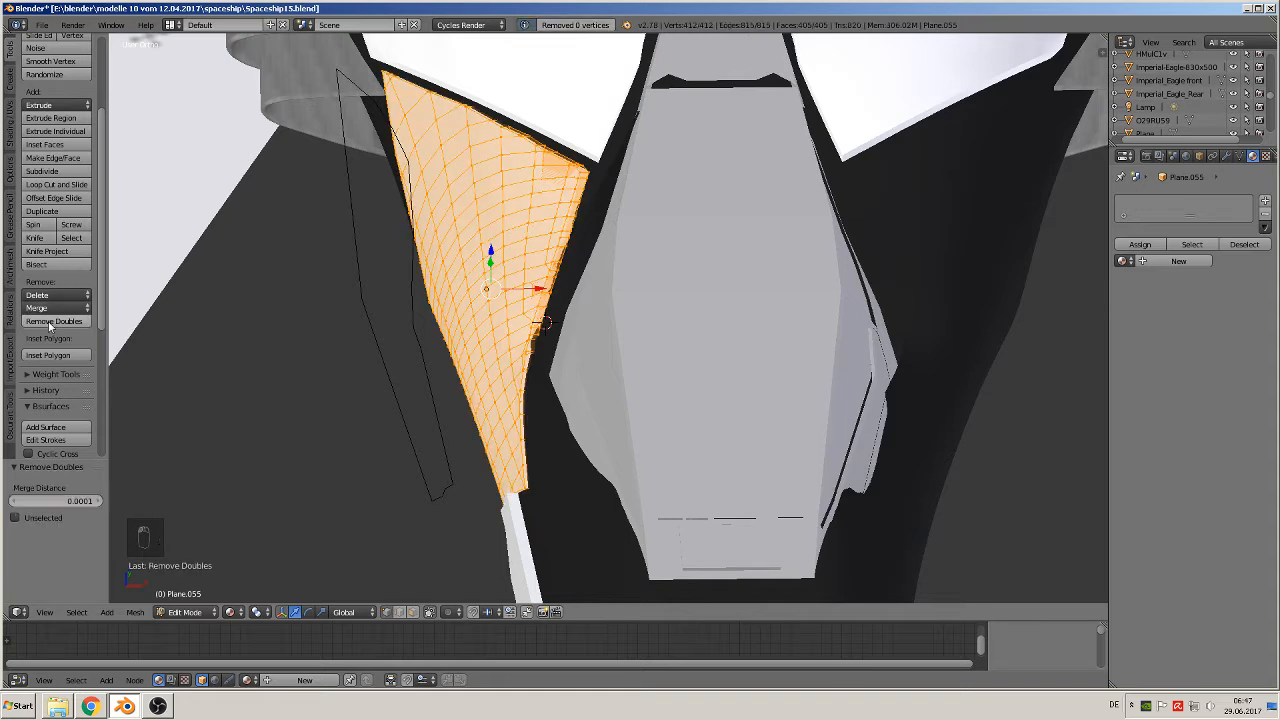
click(12, 135)
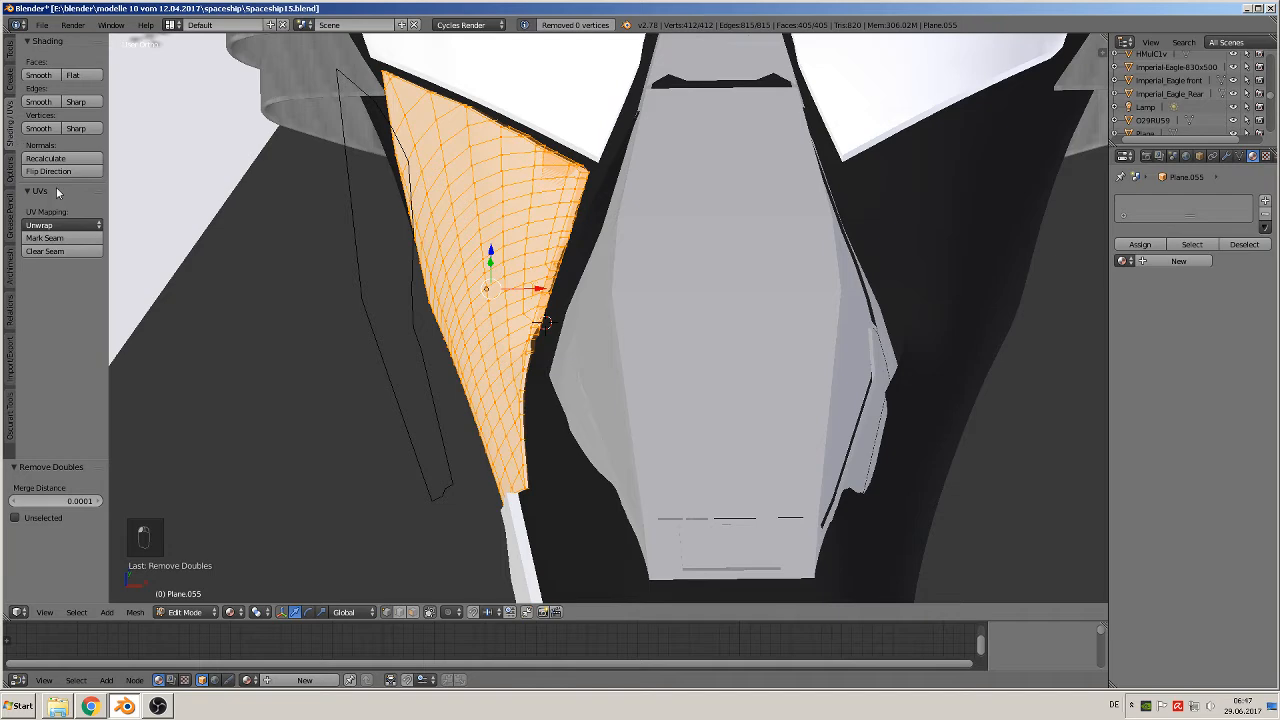
key(Tab)
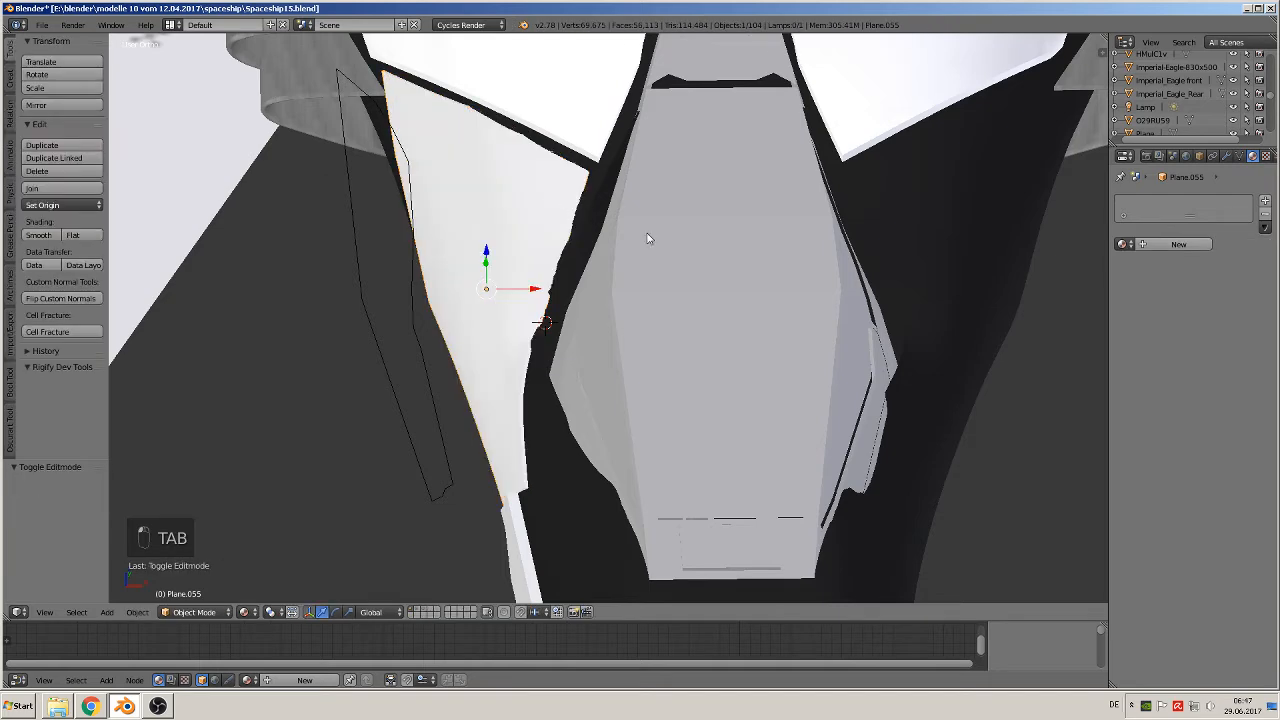
mouse_move(647, 238)
middle_down()
mouse_move(663, 246)
mouse_move(651, 217)
mouse_move(645, 232)
middle_up()
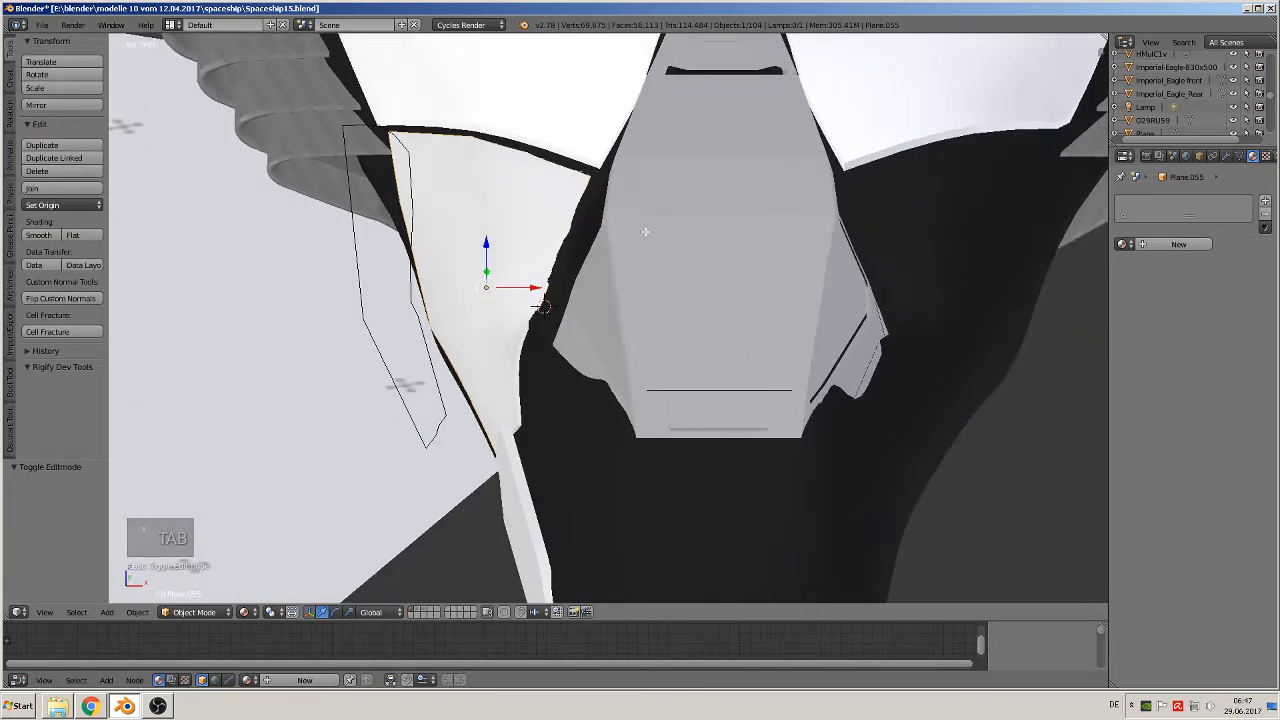
- Undo back to the extruded selection and delete its vertices so only the plate's flat surface is left
key(Tab)
key(ctrl+z)
key(ctrl+z)
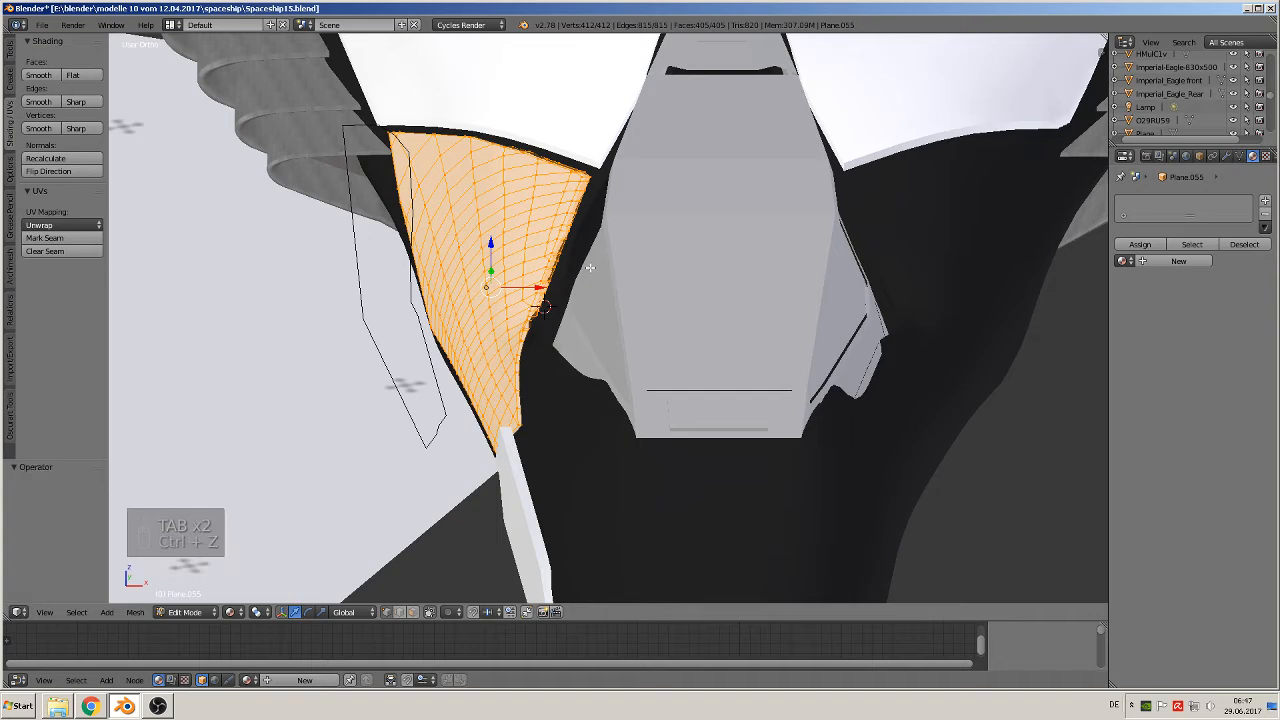
key(ctrl+z)
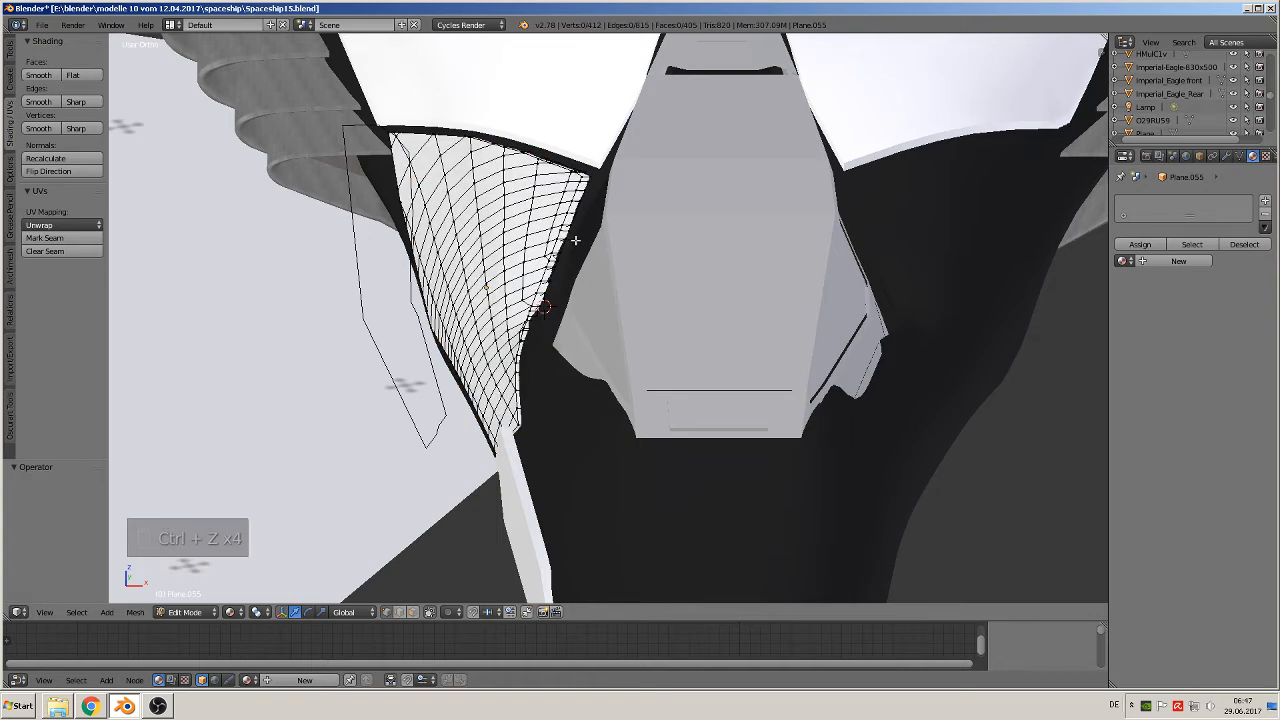
key(ctrl+z)
key(x)
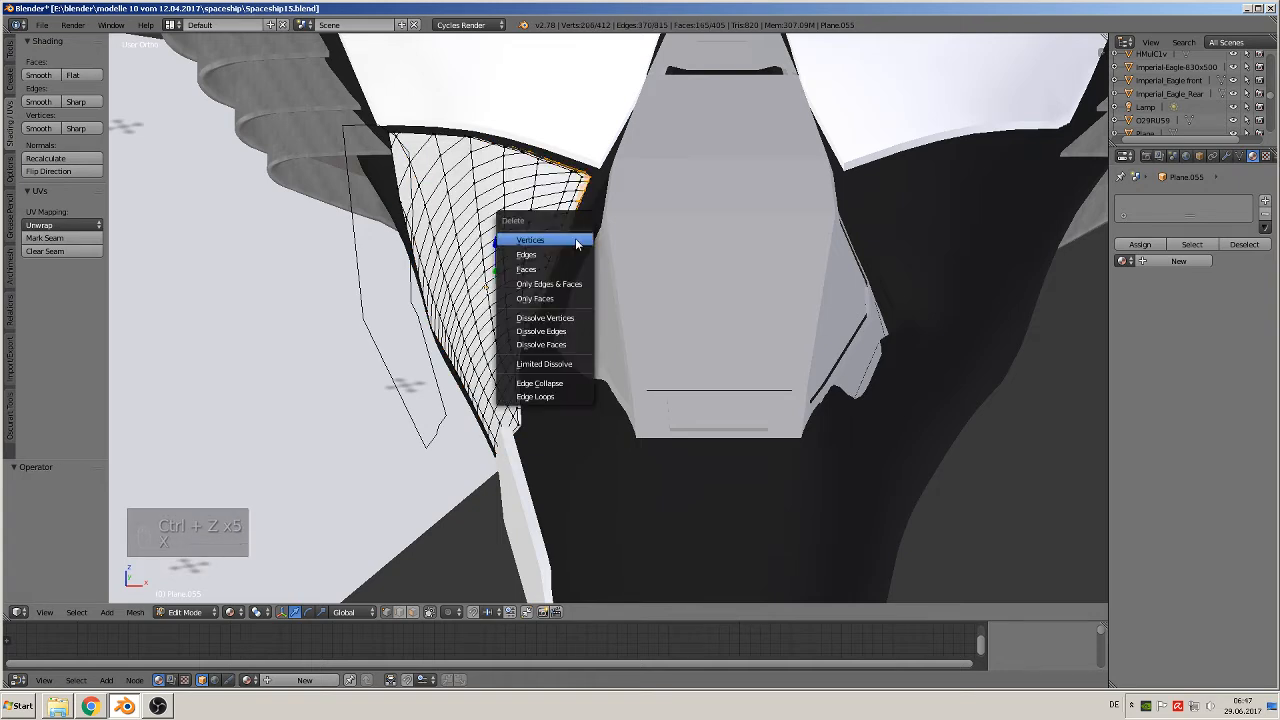
click(575, 238)
key(Tab)
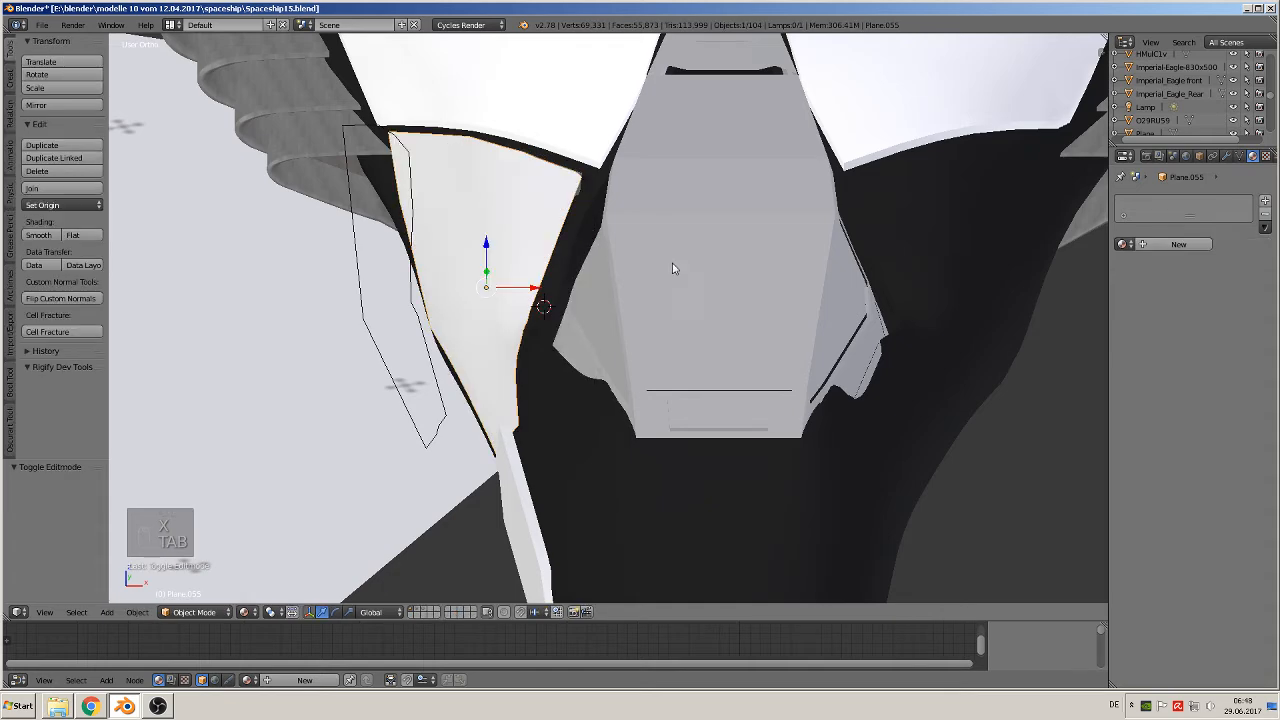
- Add a Solidify modifier to the flat side plate
middle_drag(674, 266, 686, 309)
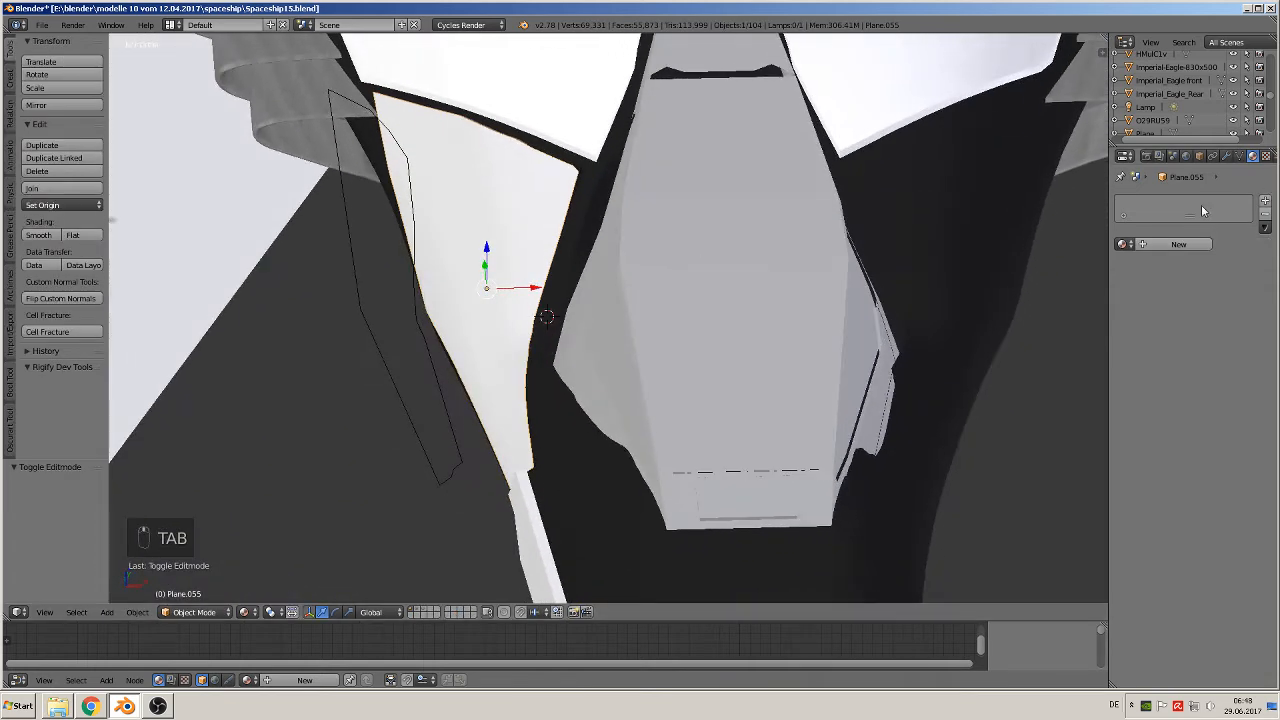
click(1226, 156)
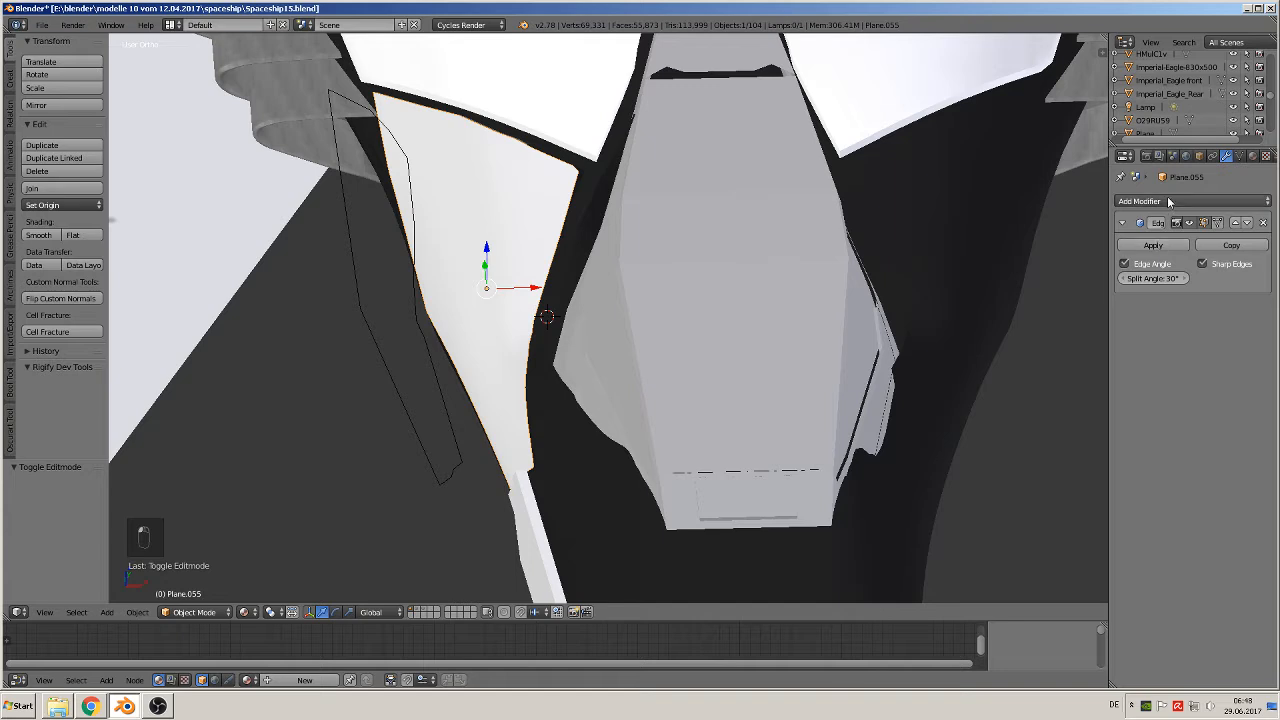
click(1167, 200)
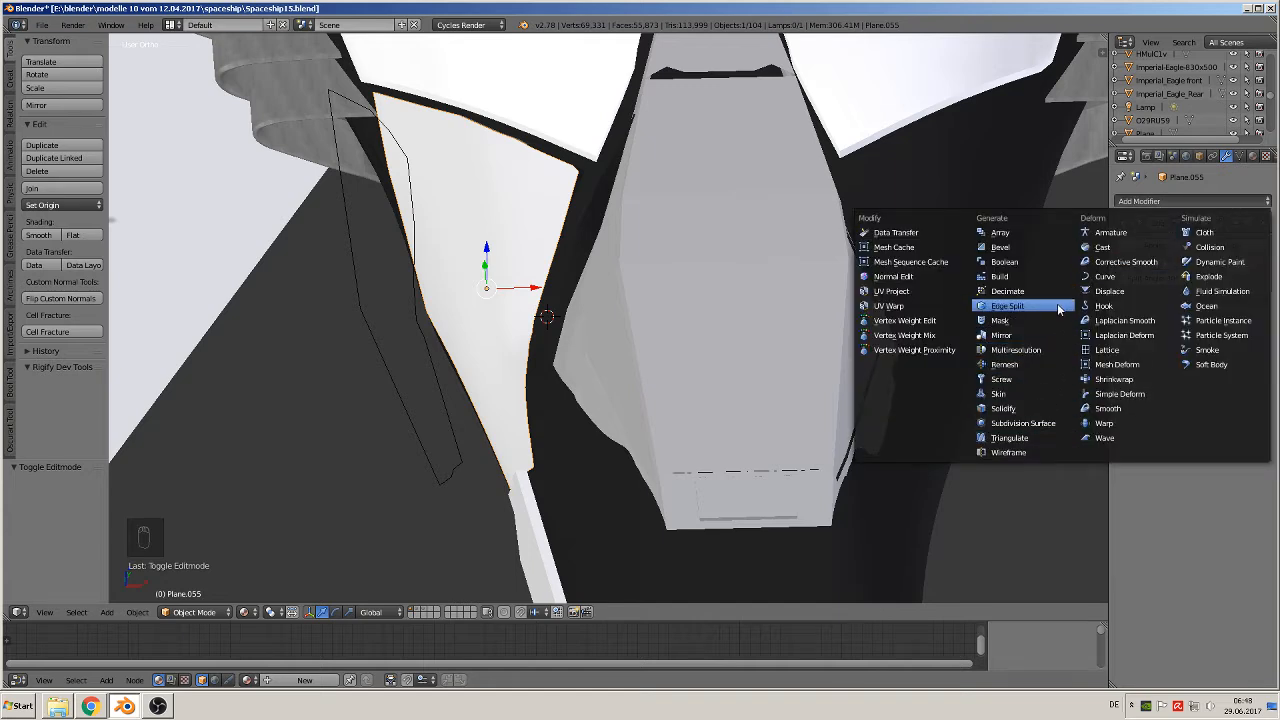
click(1003, 408)
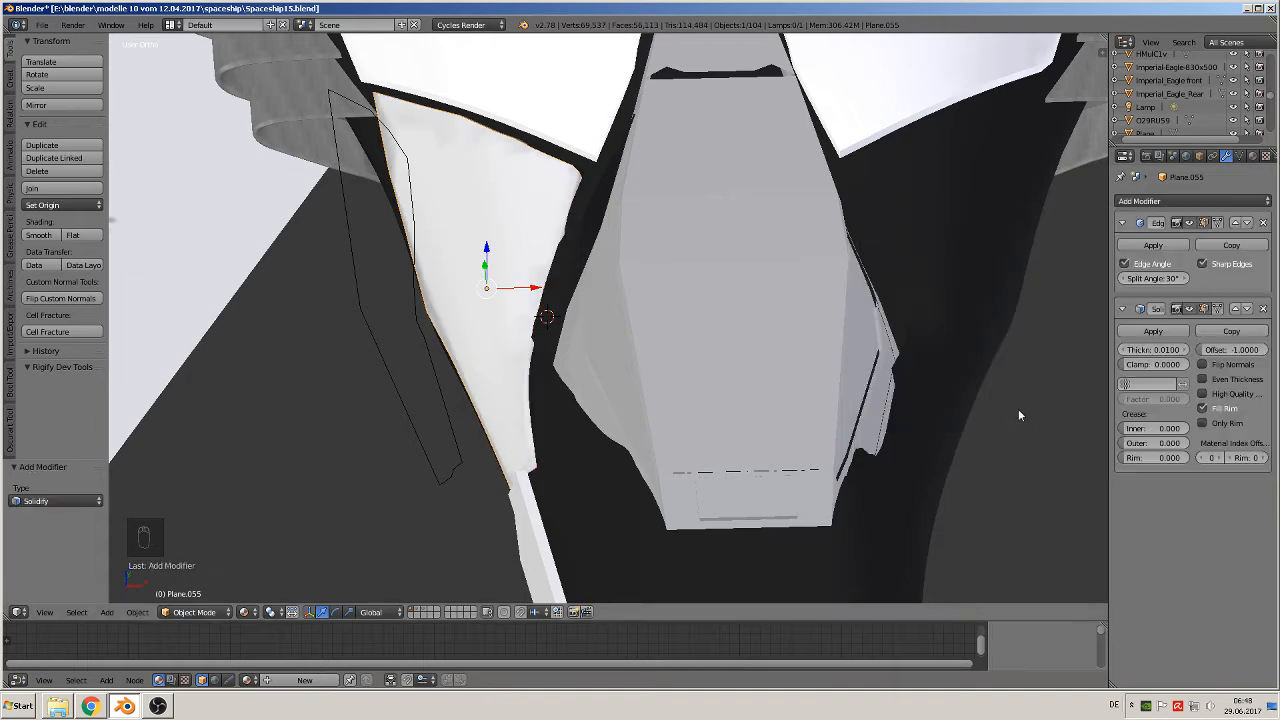
- Place the Solidify modifier above Edge Split in the stack and raise the side plate about 0.0006 along Z
click(1234, 308)
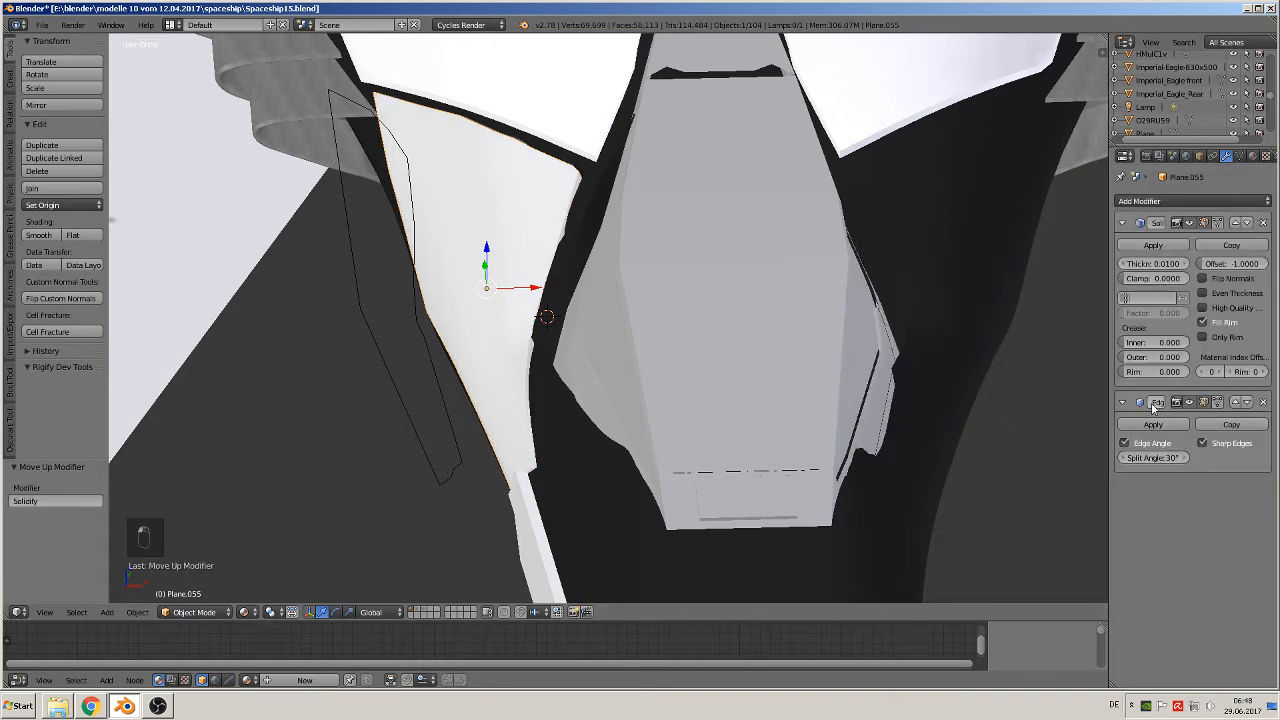
middle_drag(726, 380, 843, 346)
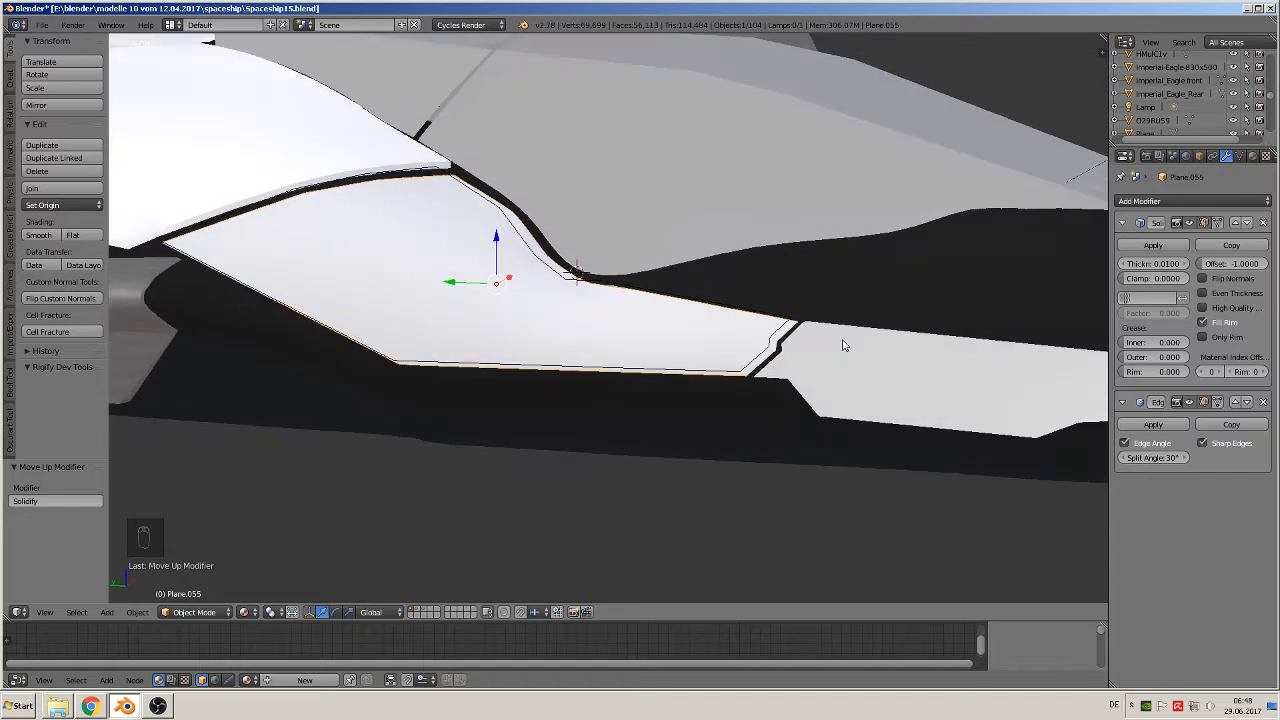
drag(495, 240, 494, 241)
middle_drag(528, 312, 489, 295)
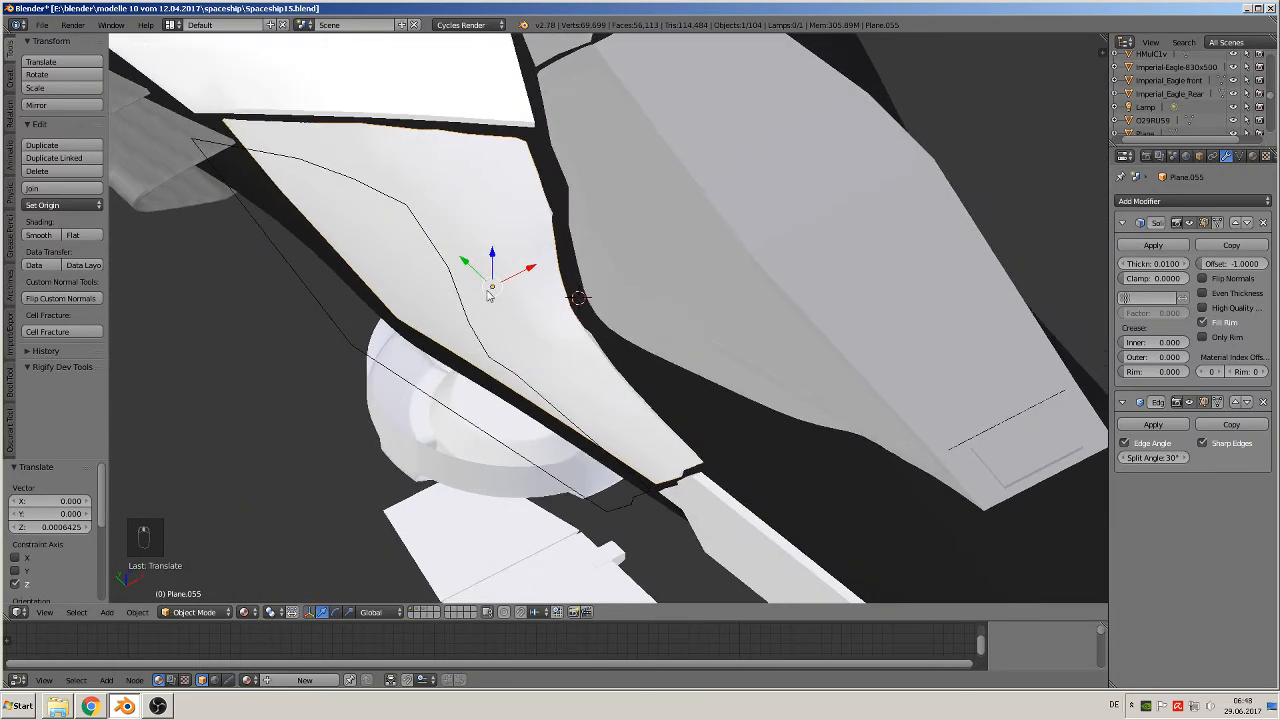
- Select the leftover plate outline beside the hull and move it to layer 2
right_click(450, 297)
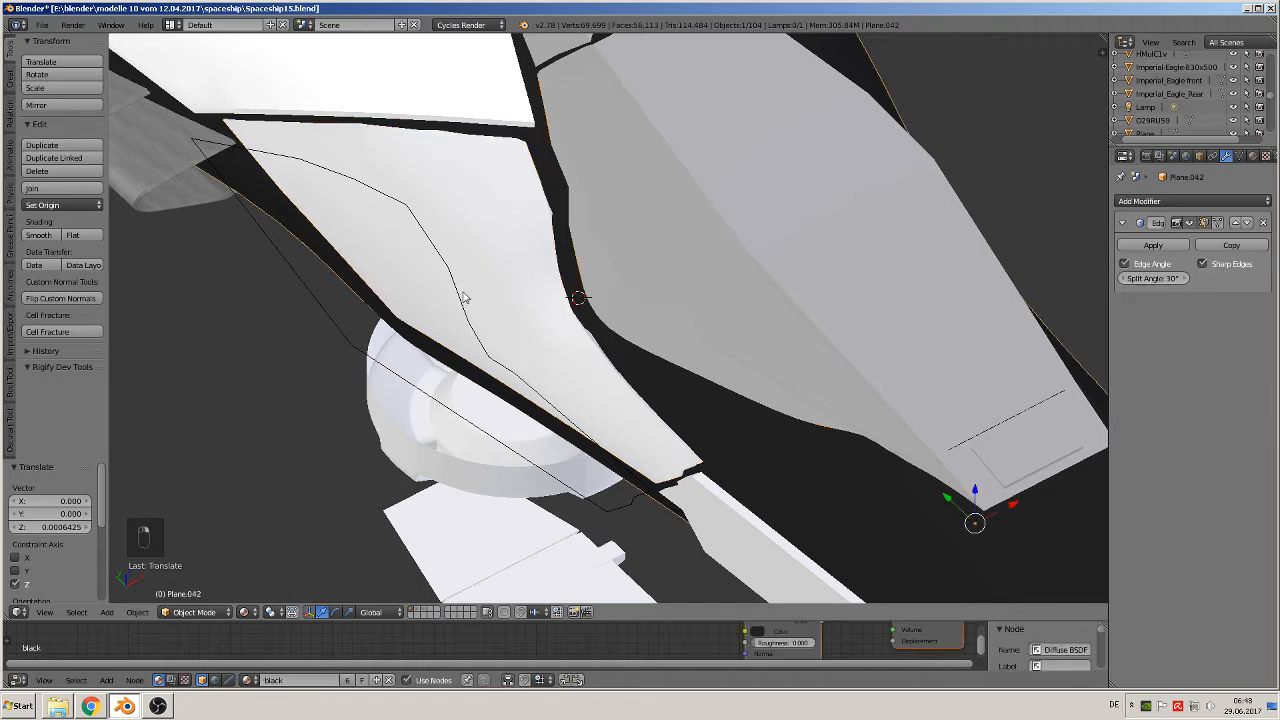
right_click(462, 296)
key(m)
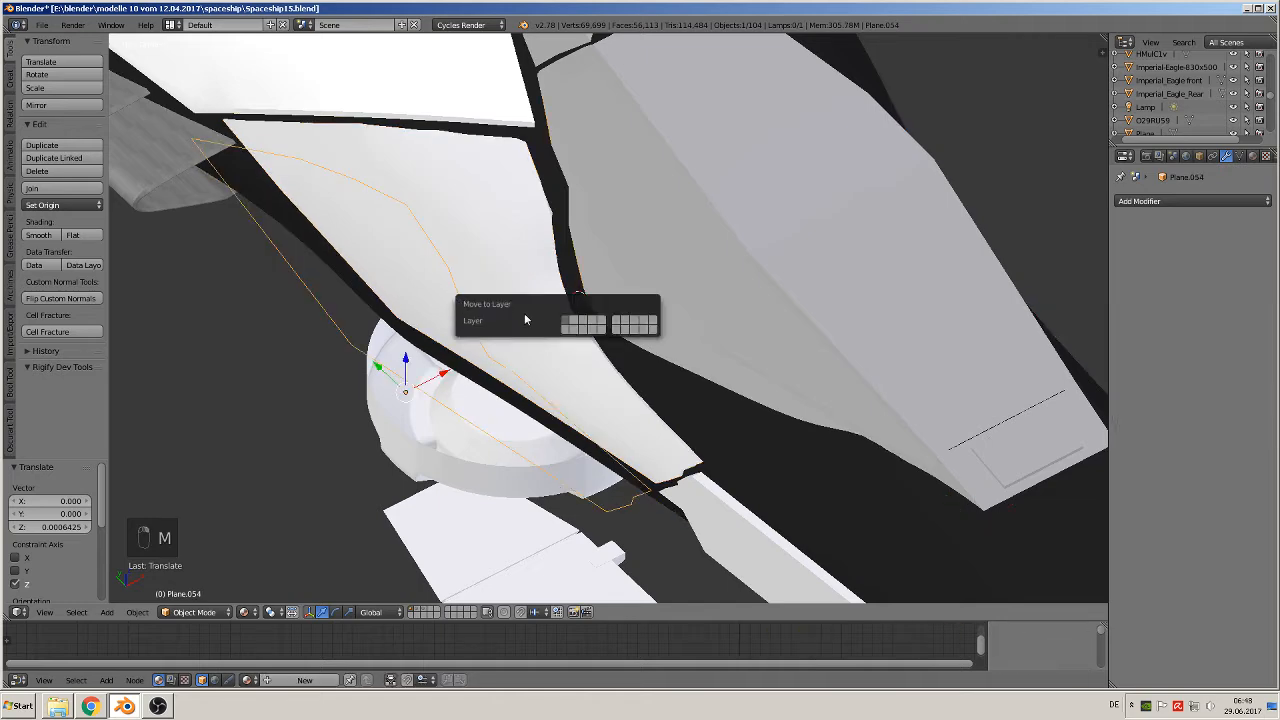
click(577, 322)
middle_drag(681, 394, 611, 403)
scroll(605, 385, down, 3)
- Select the thickened side plate and apply its rotation and scale
right_click(575, 293)
middle_drag(575, 293, 648, 339)
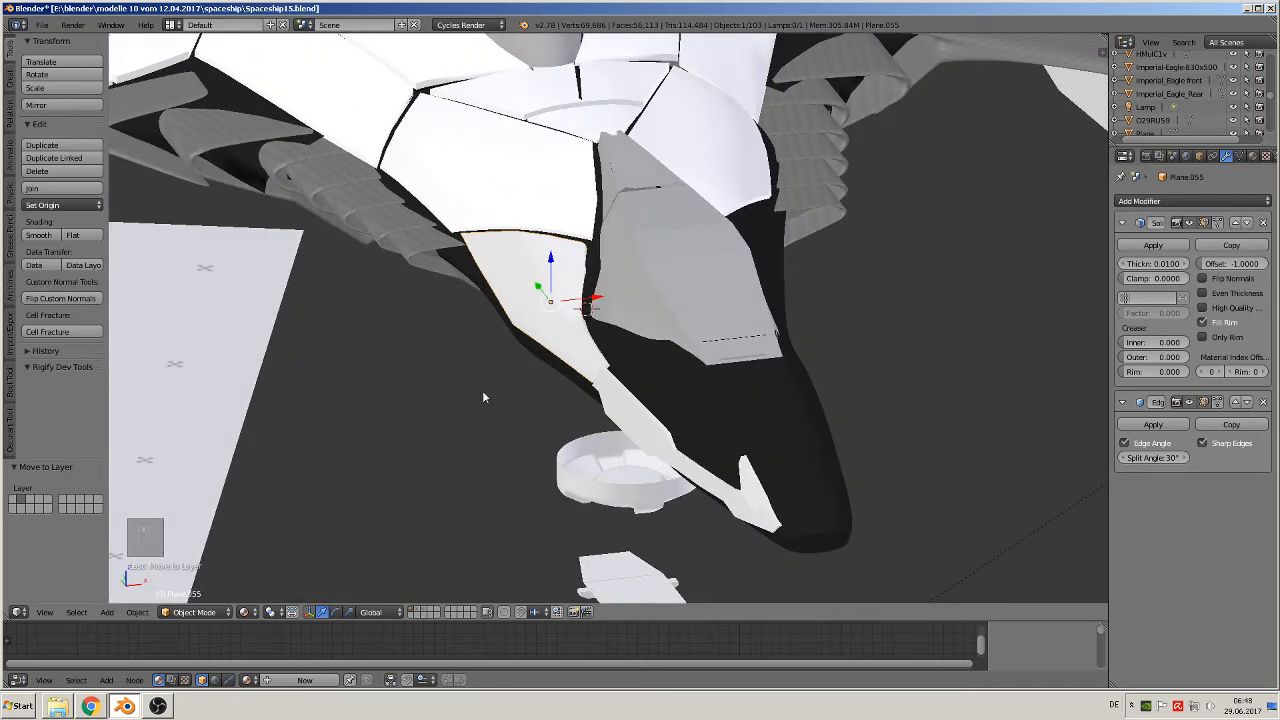
click(136, 612)
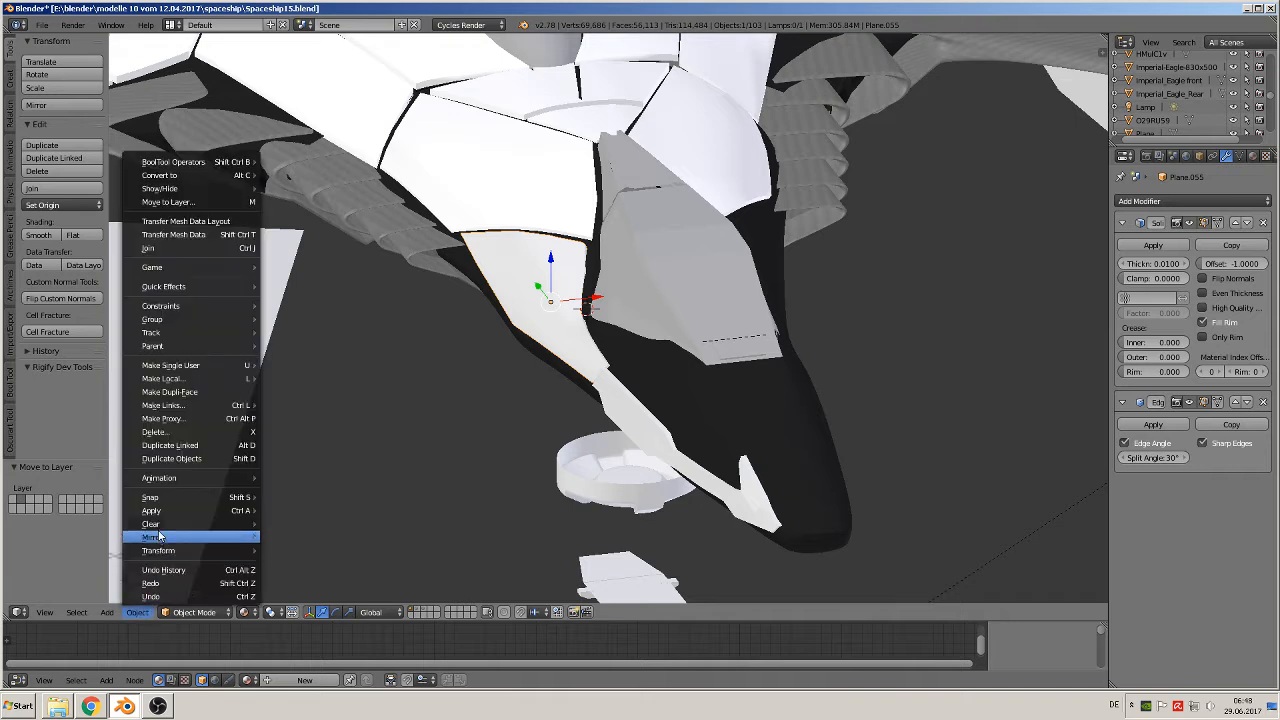
mouse_move(170, 511)
click(325, 553)
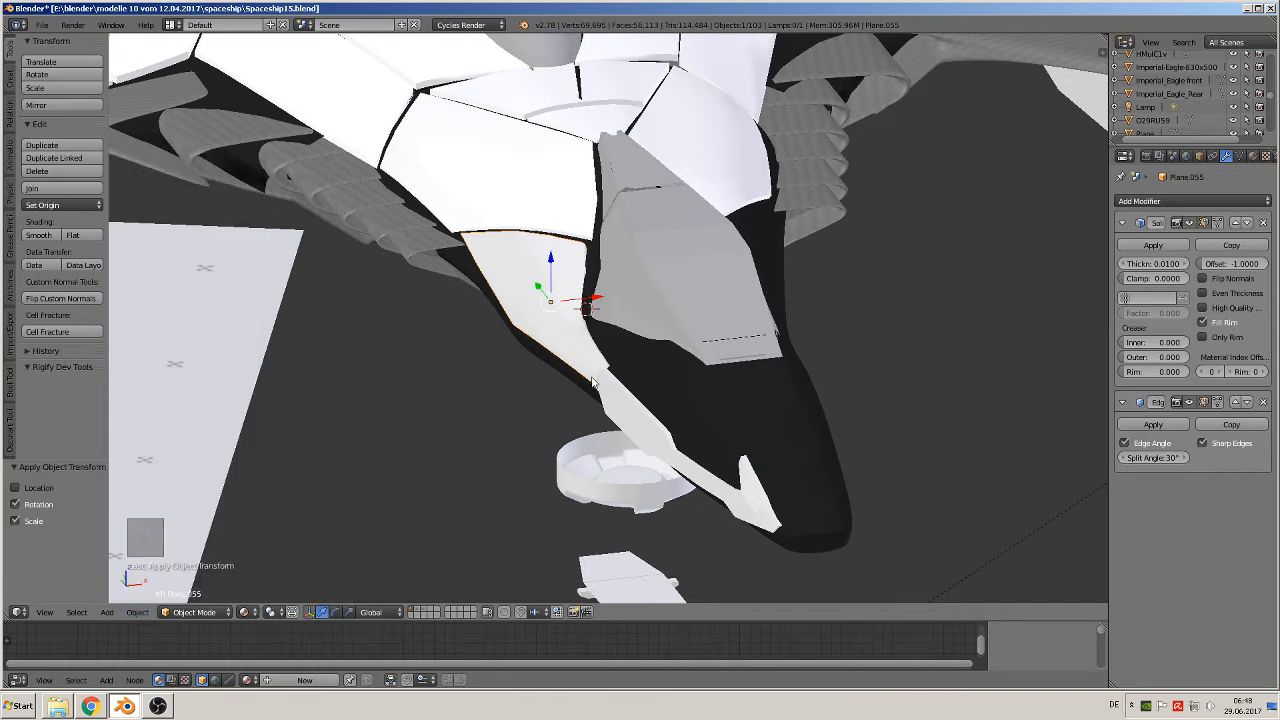
- Make a linked duplicate of the side plate, offset 0.145 along X, and set its Solidify thickness to 0.0020
key(alt+d)
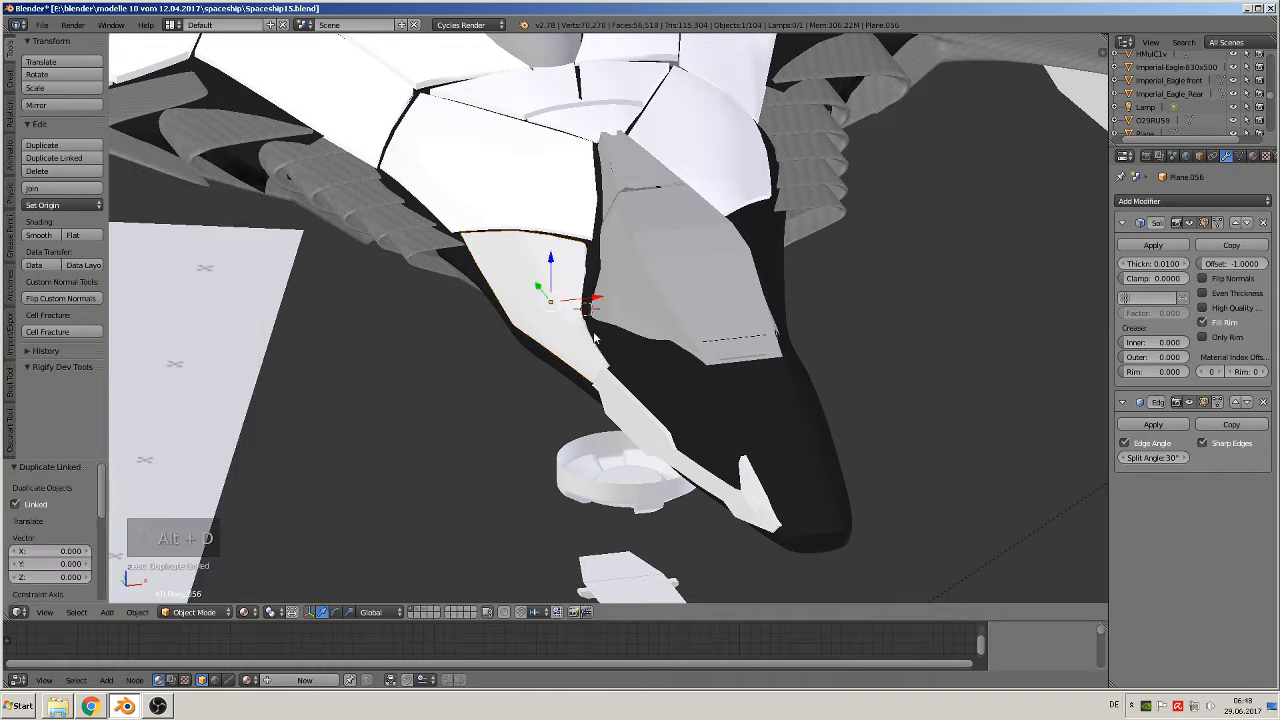
key(x)
click(871, 262)
middle_drag(871, 262, 806, 319)
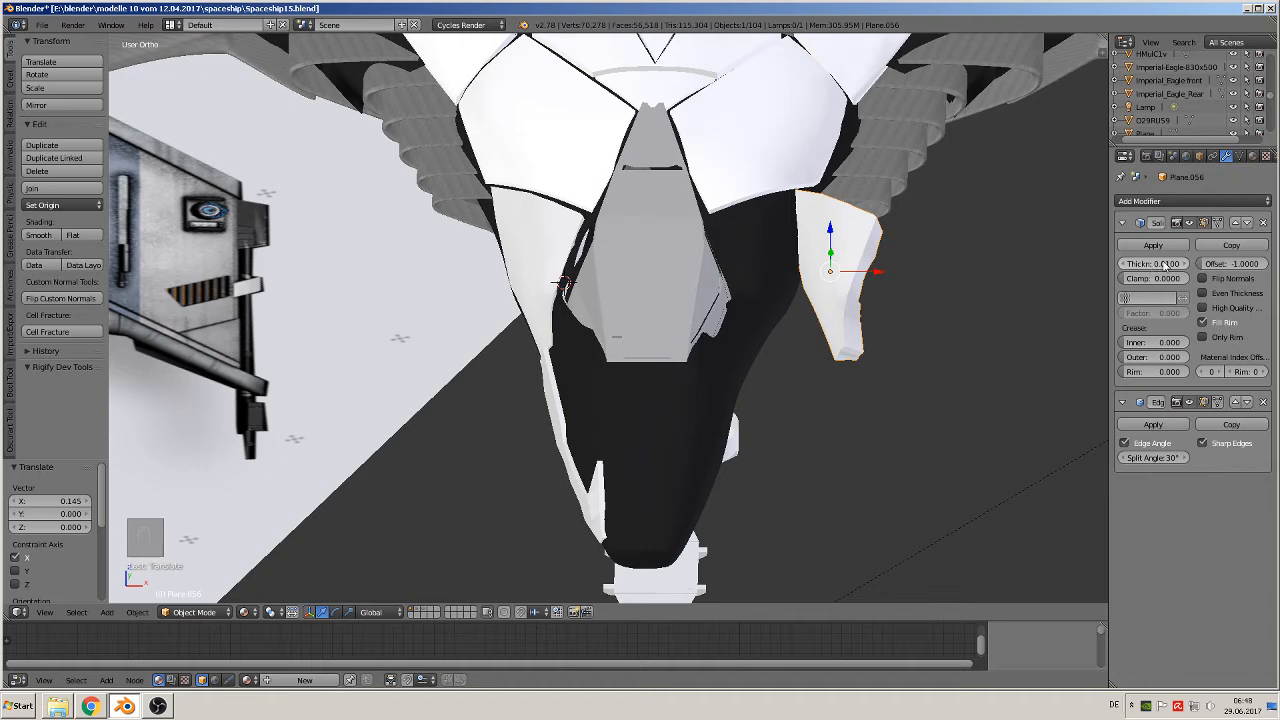
drag(1165, 264, 1132, 264)
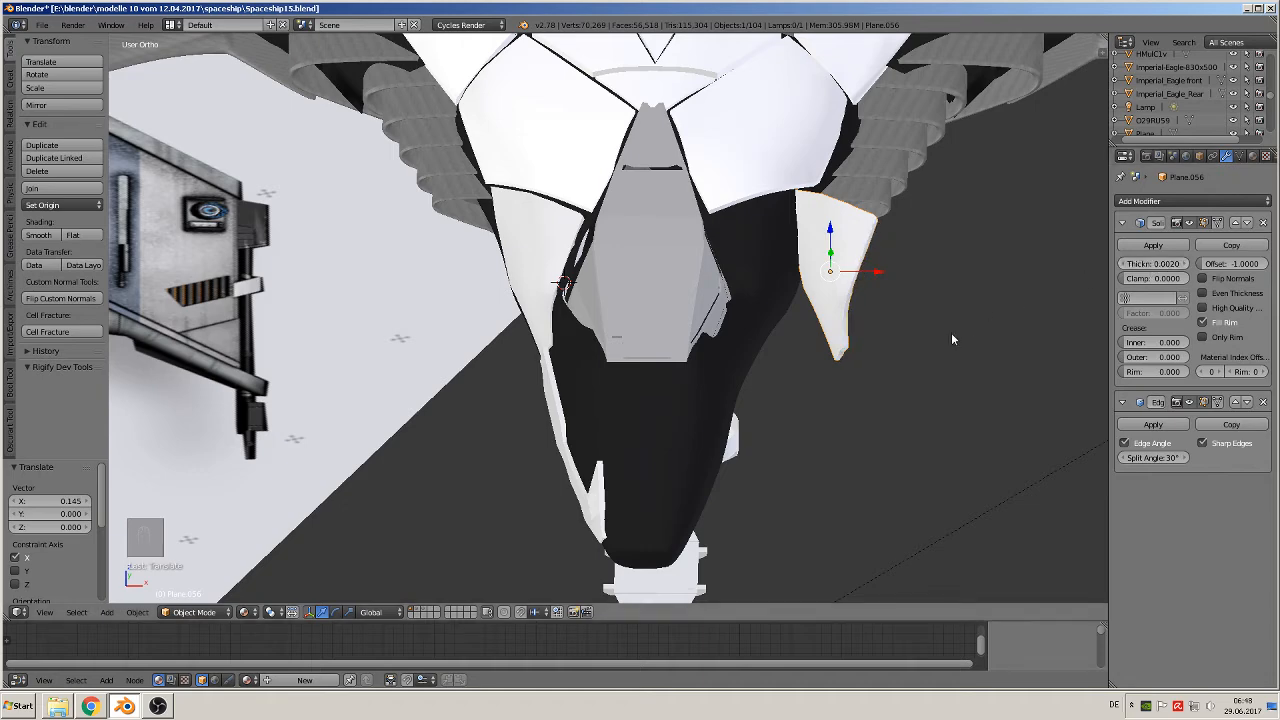
- Mirror the duplicated side plate along the global X axis
click(137, 612)
mouse_move(176, 537)
click(323, 534)
key(x)
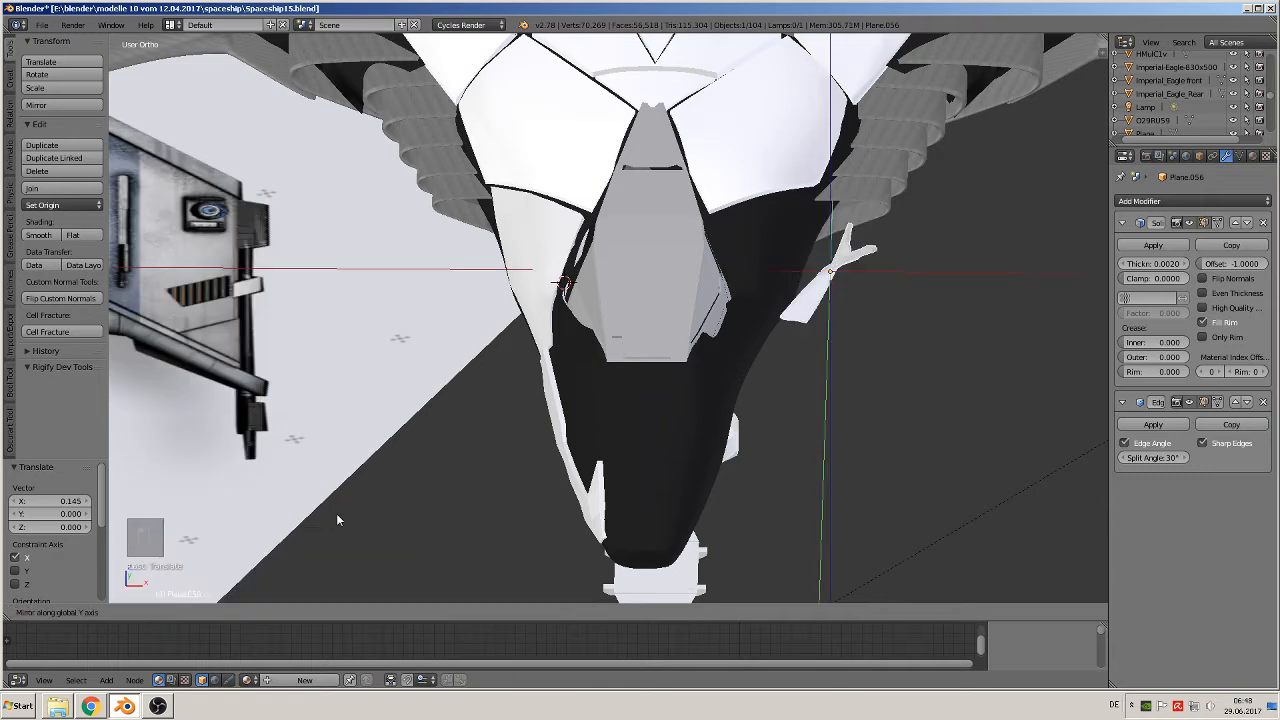
click(377, 533)
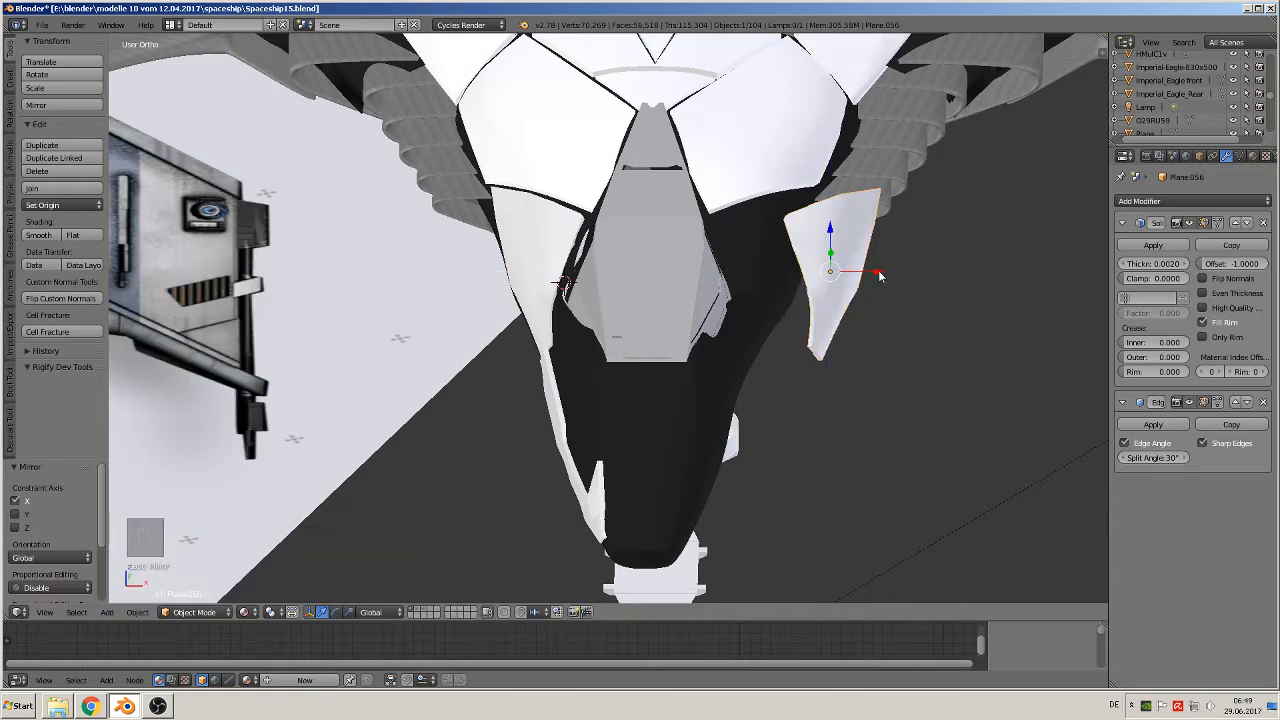
- Move the mirrored plate along X into the black gap on the opposite side of the grey hull, with a final 0.001 adjustment
key(g)
key(x)
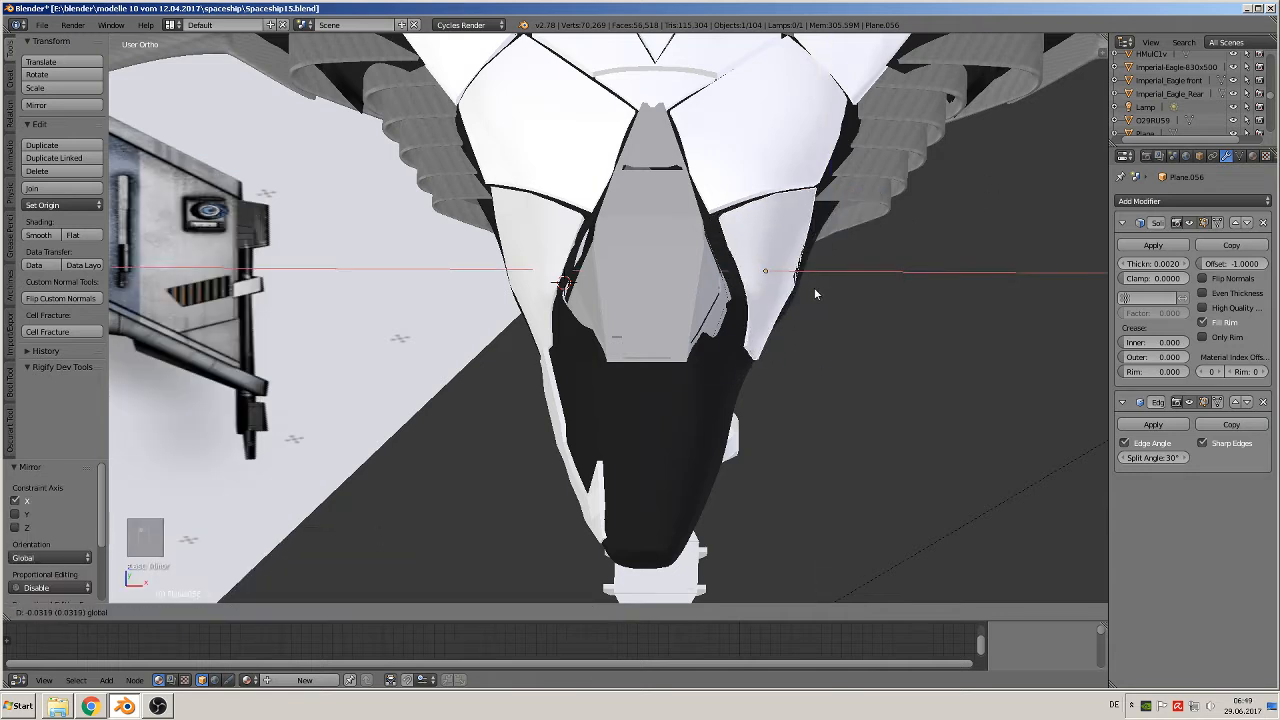
click(814, 287)
middle_drag(813, 287, 785, 281)
key(g)
key(x)
drag(788, 283, 785, 280)
middle_drag(785, 280, 562, 298)
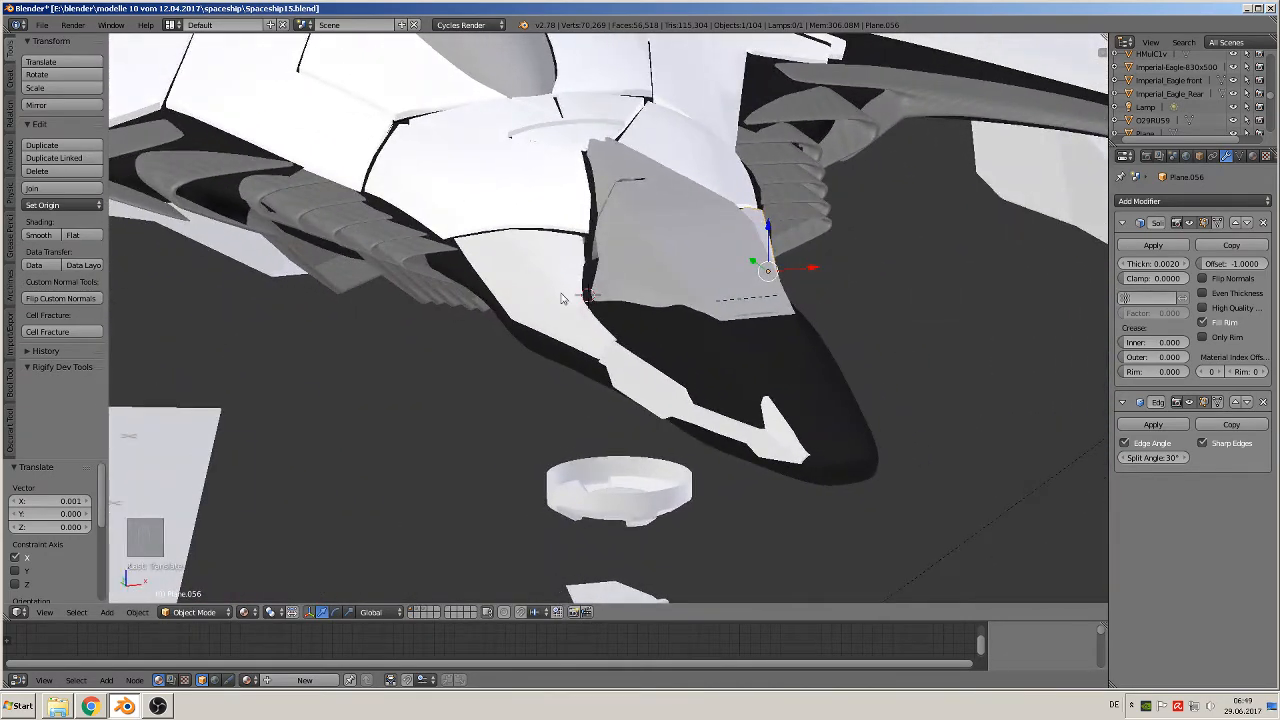
- Move the inner vertices at the nose strip's end beside the original side plate 0.004 along X
middle_drag(660, 385, 688, 245)
scroll(684, 250, up, 2)
scroll(684, 263, up, 2)
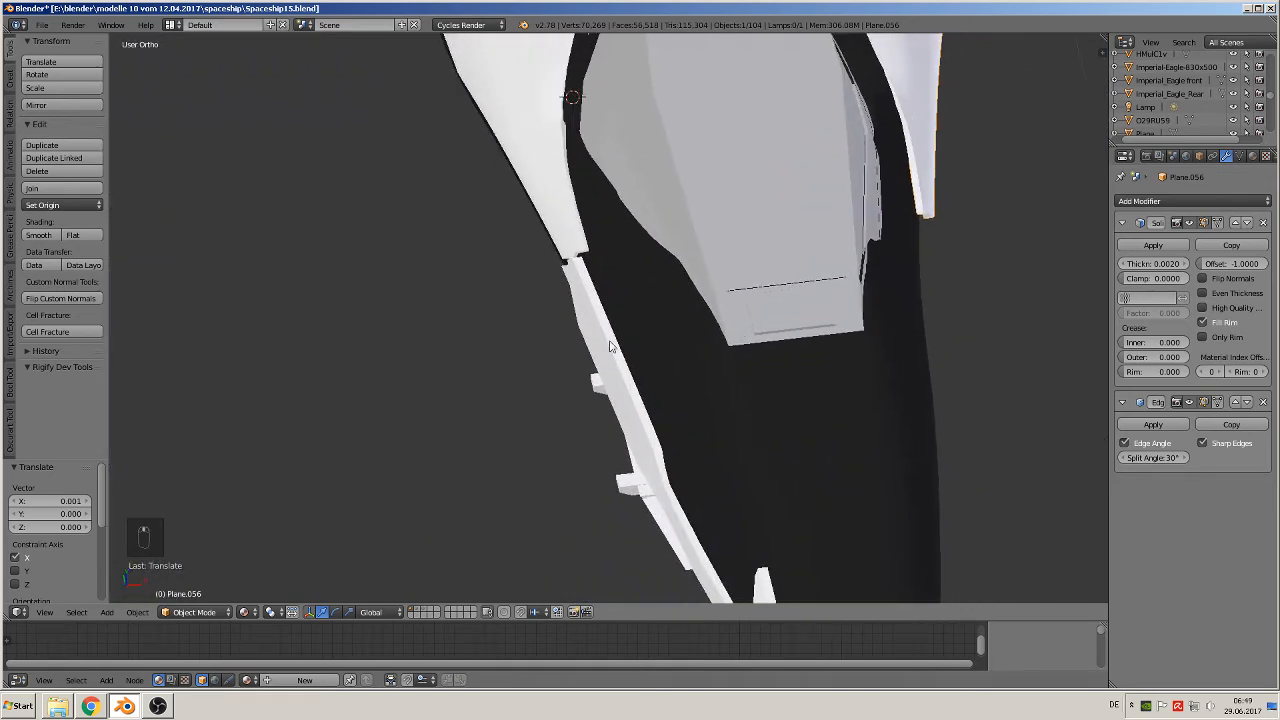
right_click(595, 284)
key(Tab)
middle_drag(595, 284, 592, 268)
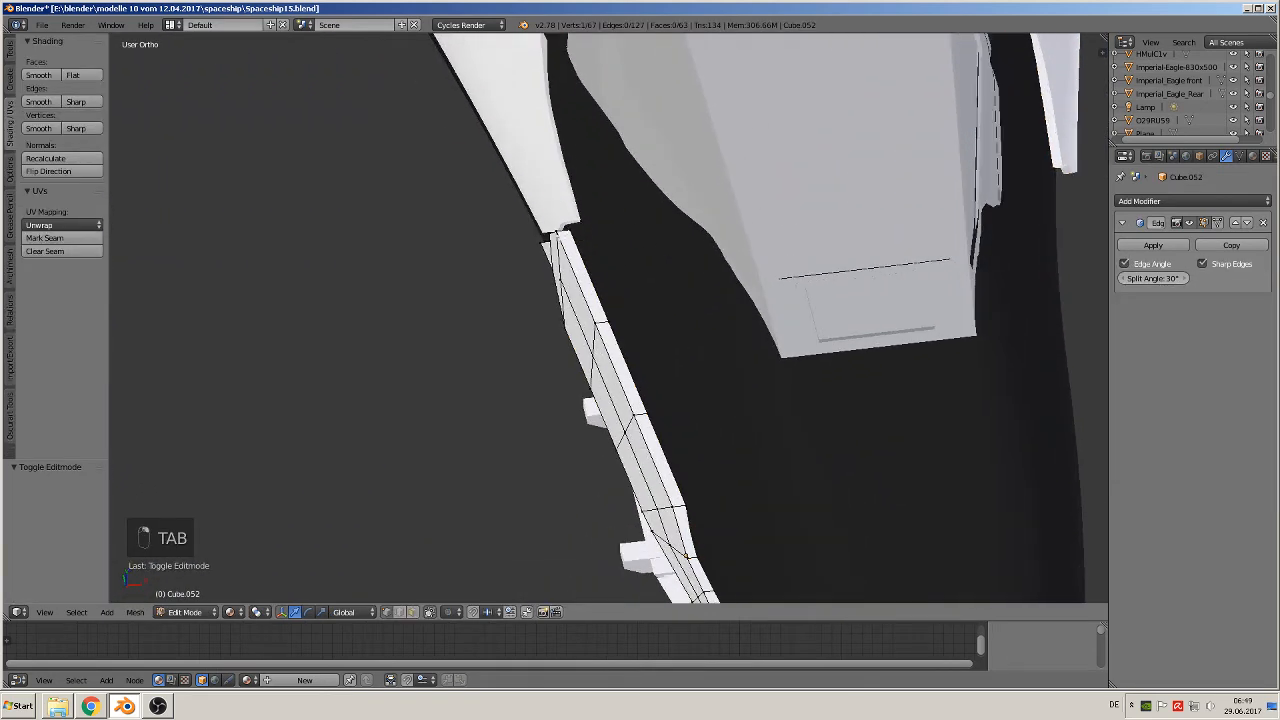
shift+right_click(578, 232)
drag(612, 228, 633, 226)
- Move the next inner vertex pair of the nose strip 0.002 along X and check the strip's shape in Object Mode
right_click(594, 326)
shift+right_click(611, 321)
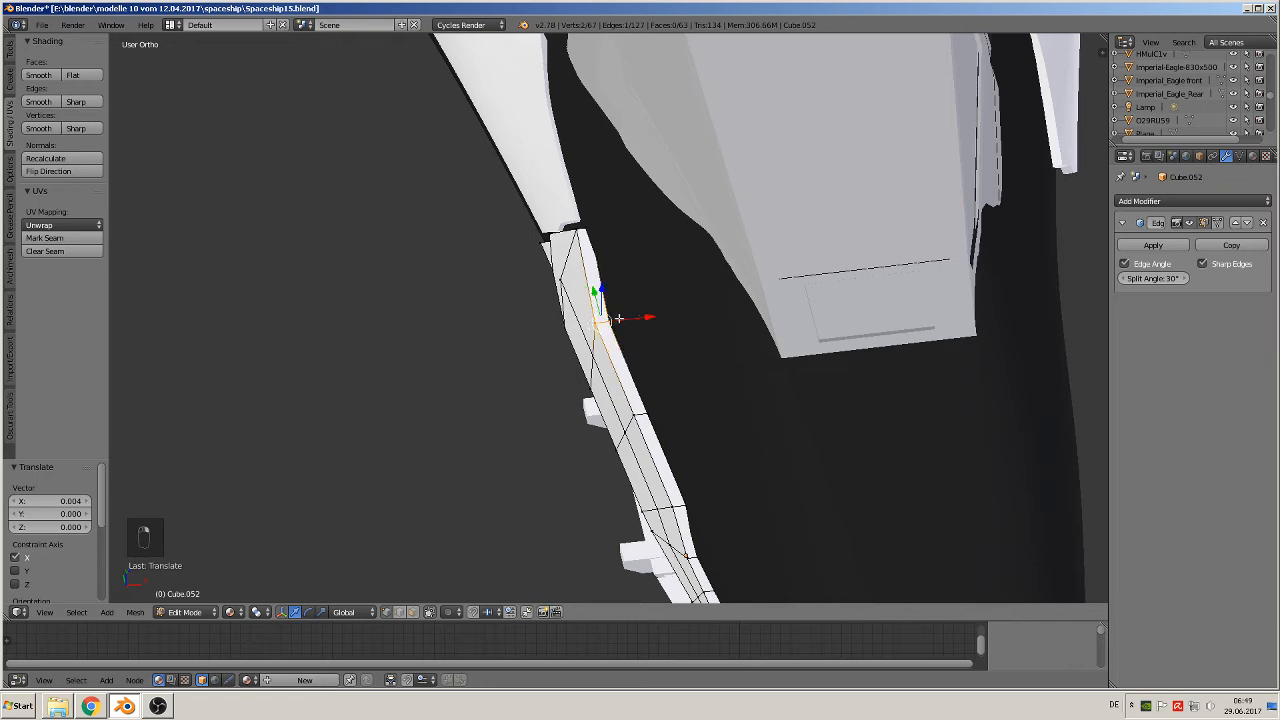
drag(648, 320, 657, 317)
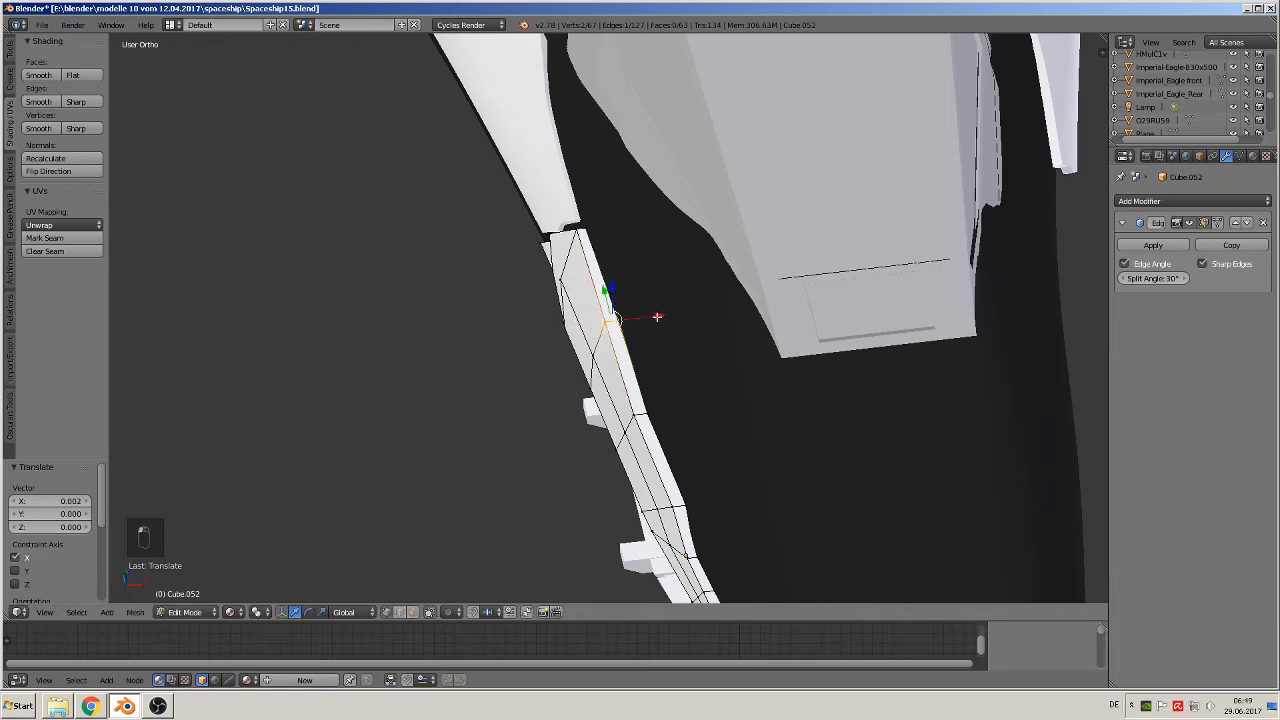
middle_drag(657, 317, 569, 194)
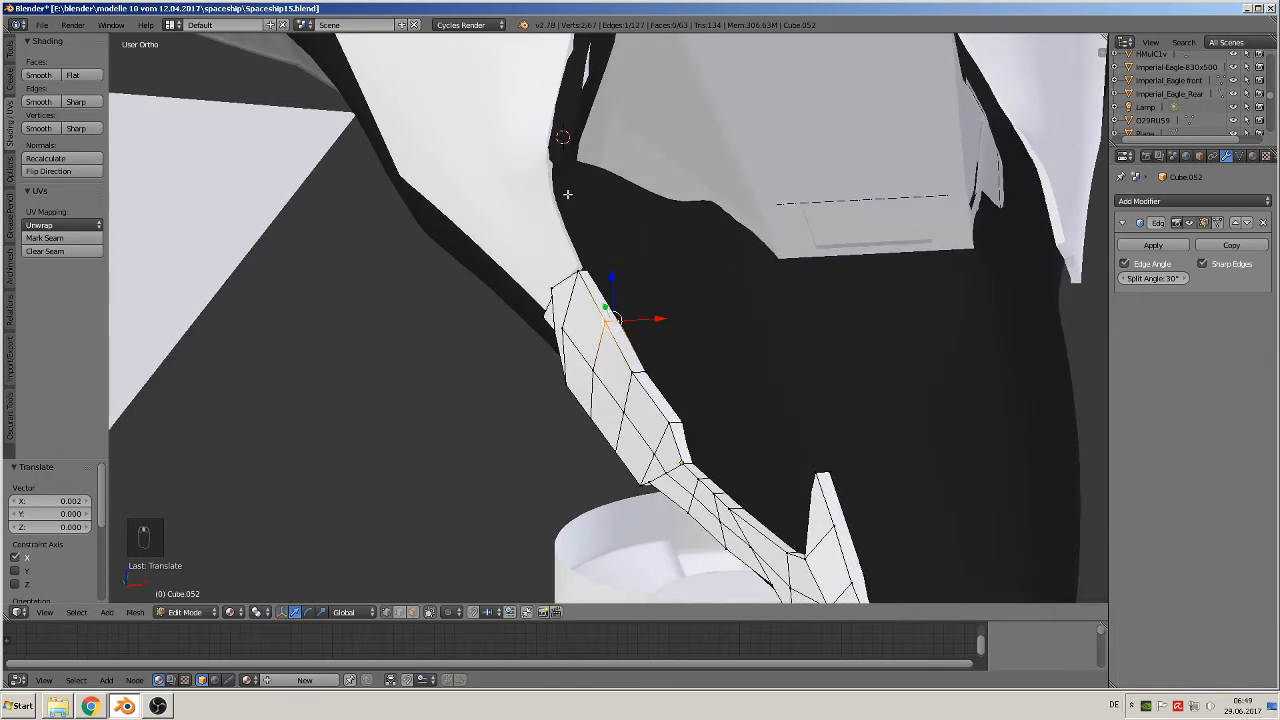
key(Tab)
scroll(596, 239, up, 1)
scroll(609, 267, down, 1)
key(Tab)
middle_drag(605, 288, 605, 347)
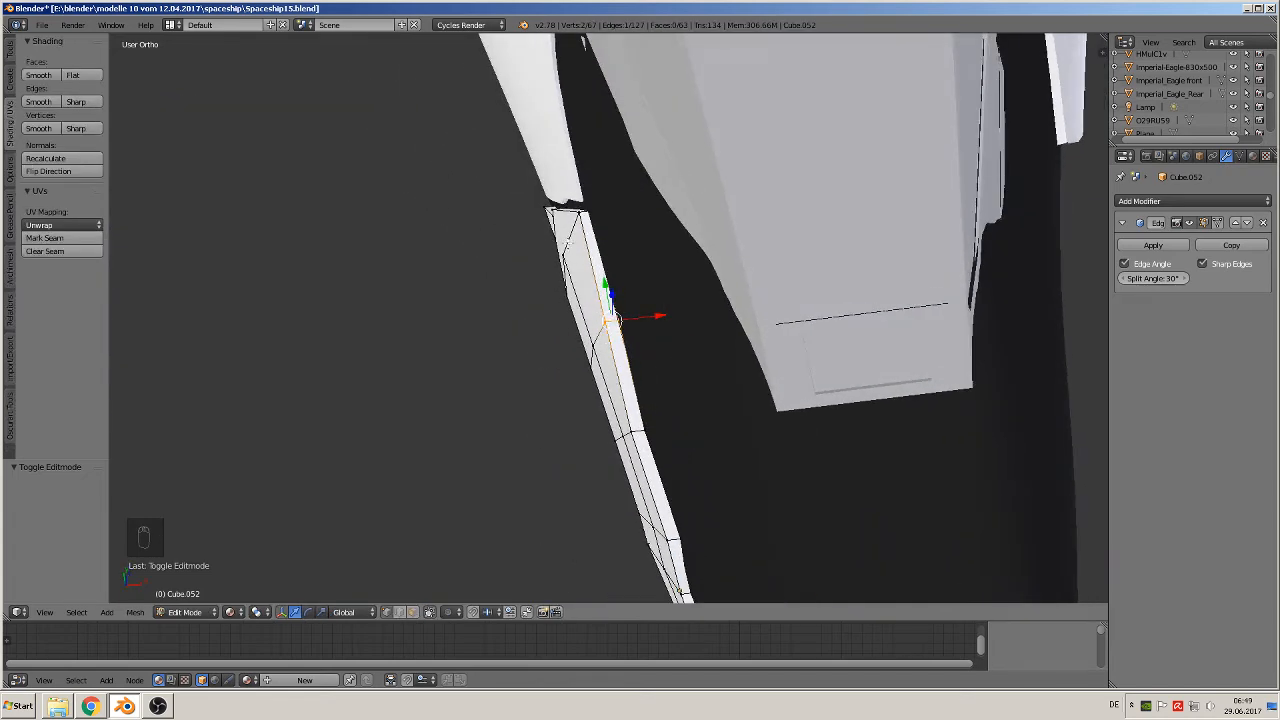
key(Tab)
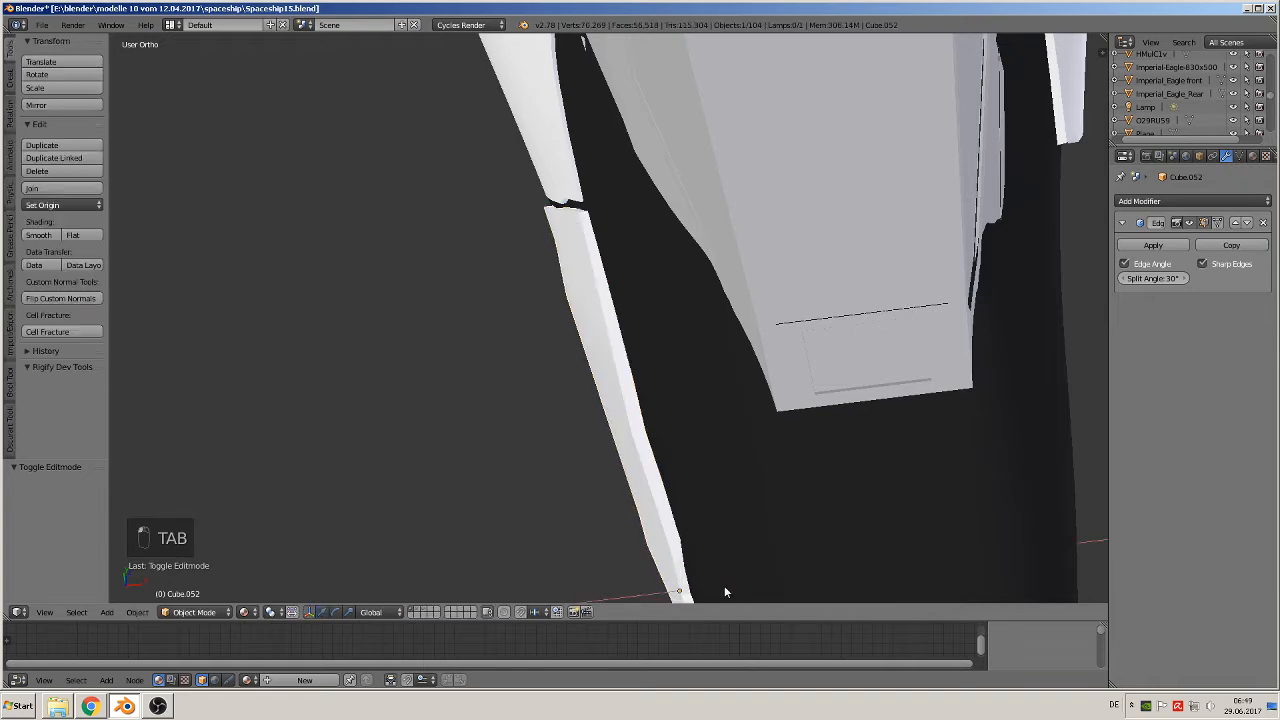
- Shift the whole nose strip about 0.001 along X and rotate it -0.2° around the global Z axis
drag(725, 585, 730, 580)
scroll(740, 514, down, 8)
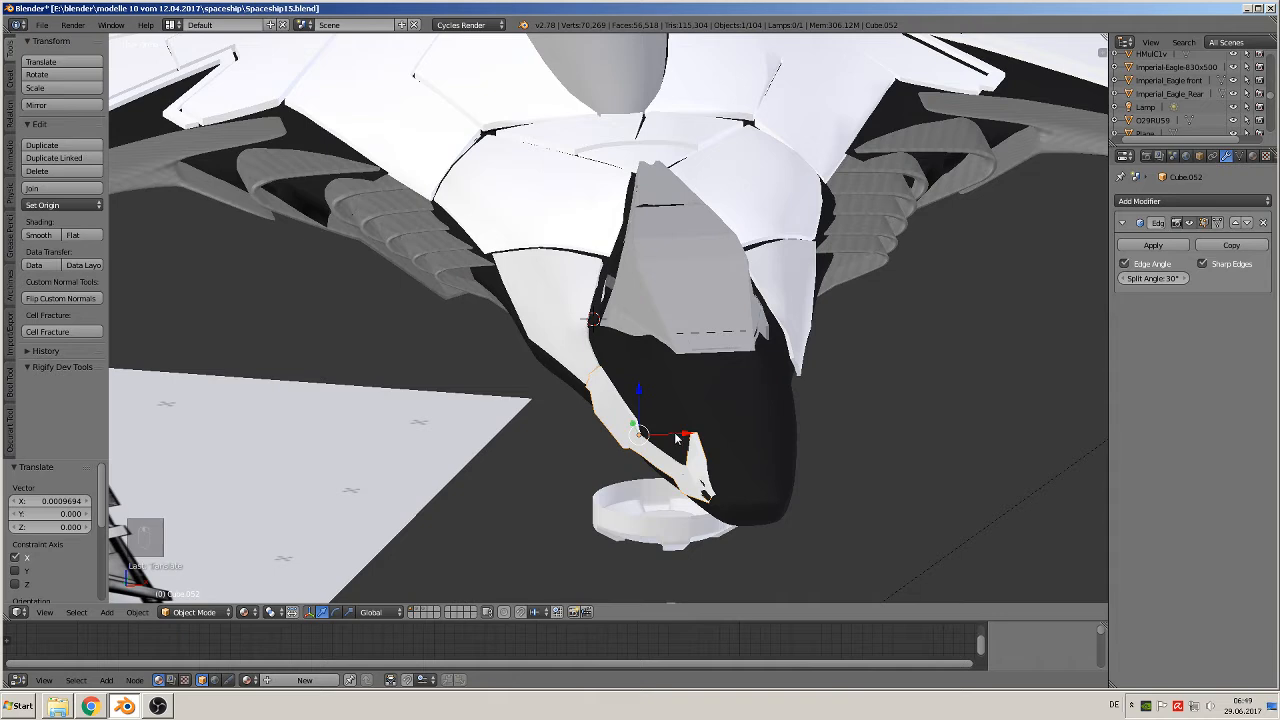
key(r)
key(z)
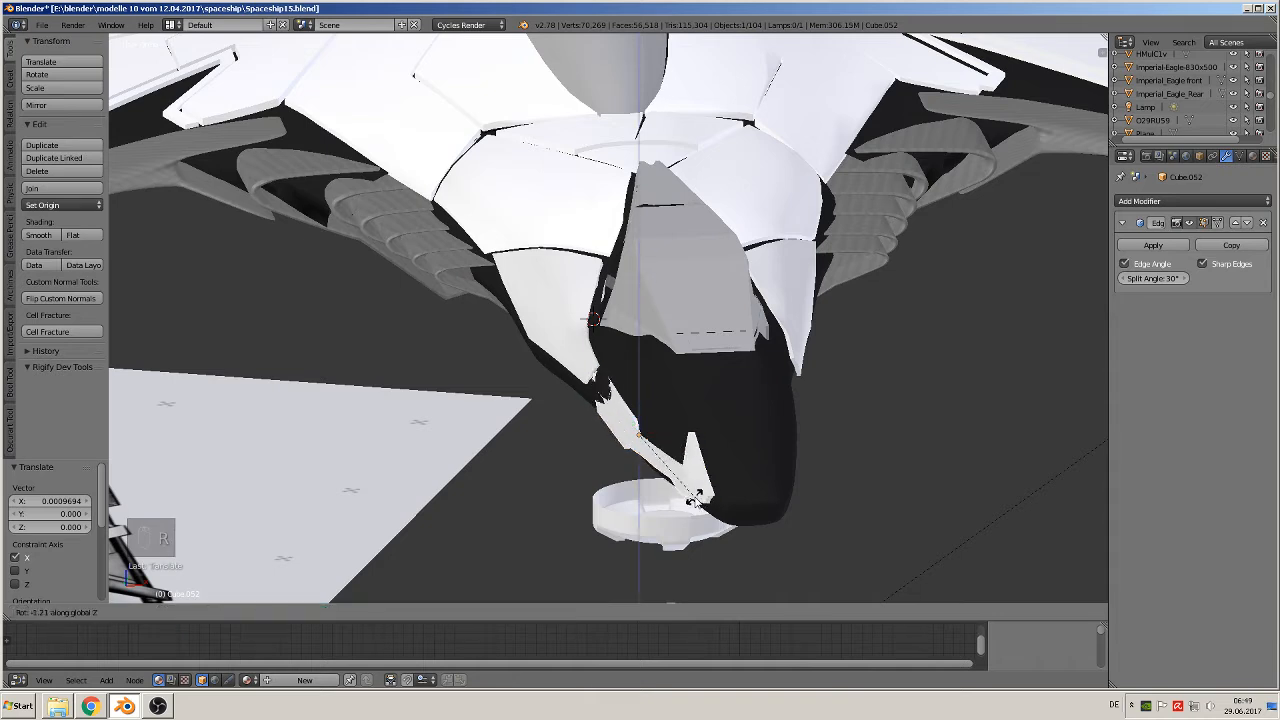
click(697, 497)
mouse_move(697, 497)
middle_down()
mouse_move(724, 513)
mouse_move(763, 508)
mouse_move(695, 514)
middle_up()
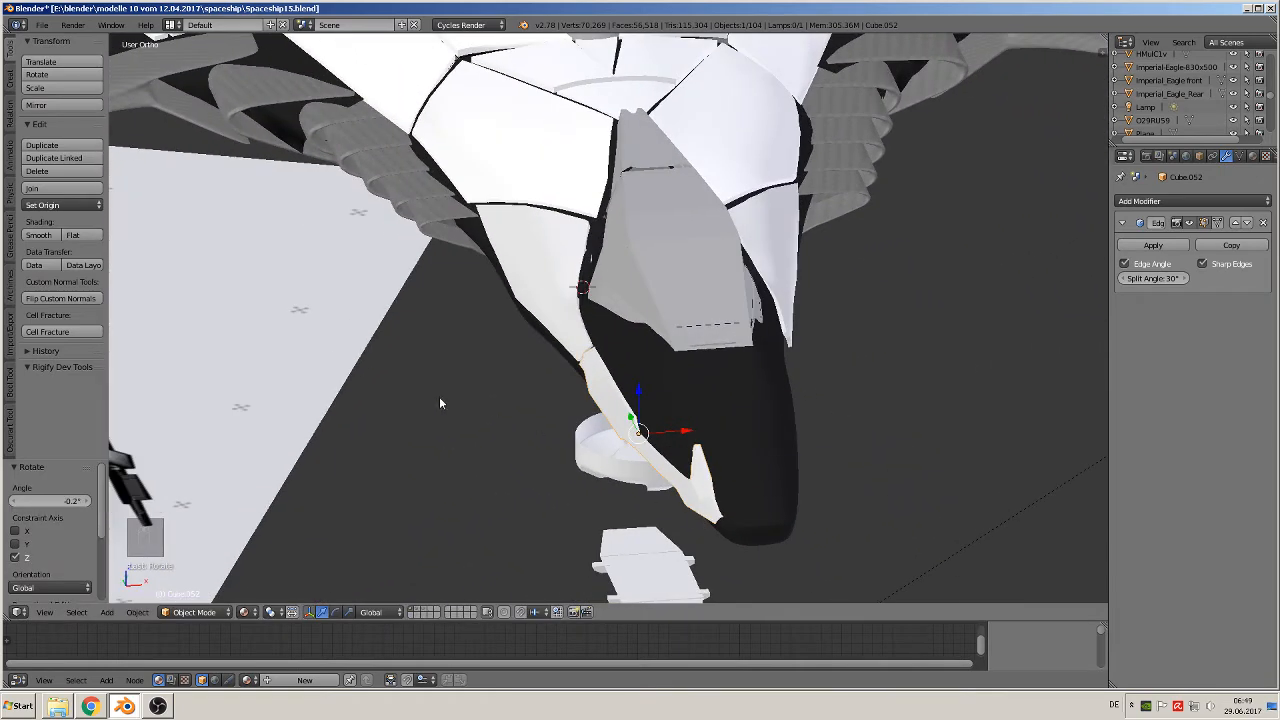
- Apply the nose strip's rotation and scale, and make a linked duplicate offset 0.121 along X
click(140, 612)
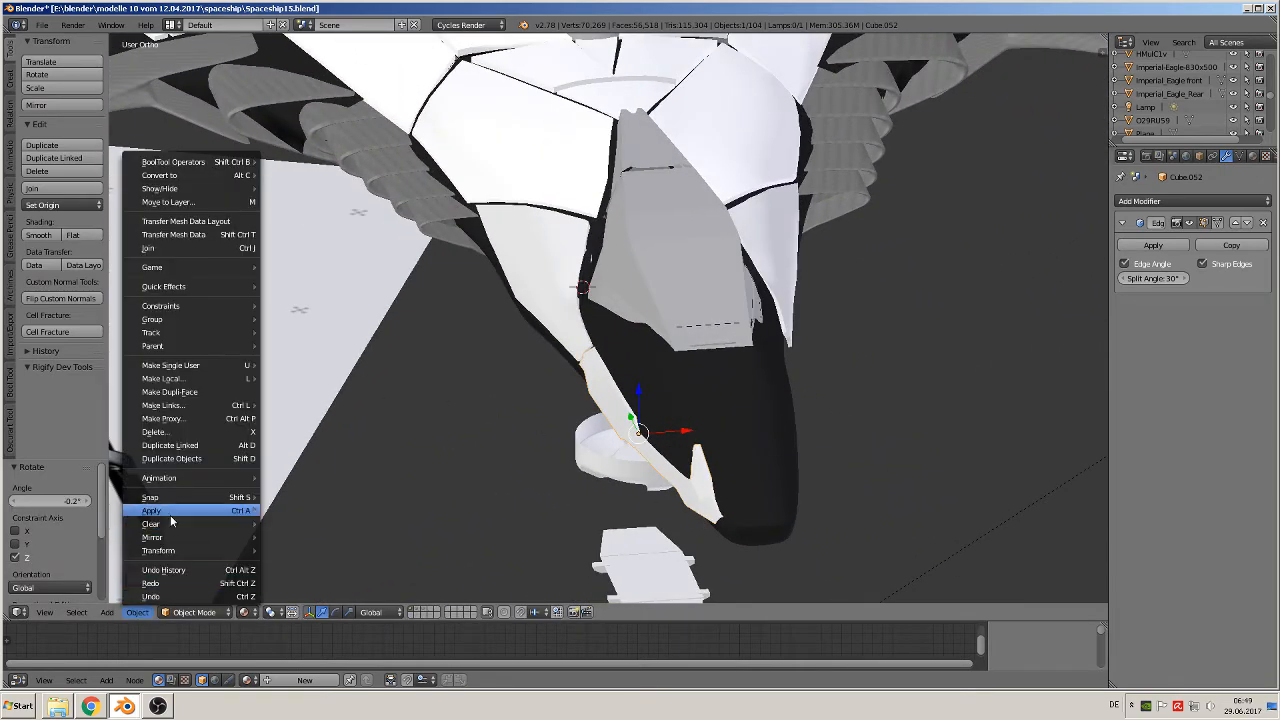
mouse_move(170, 512)
click(298, 551)
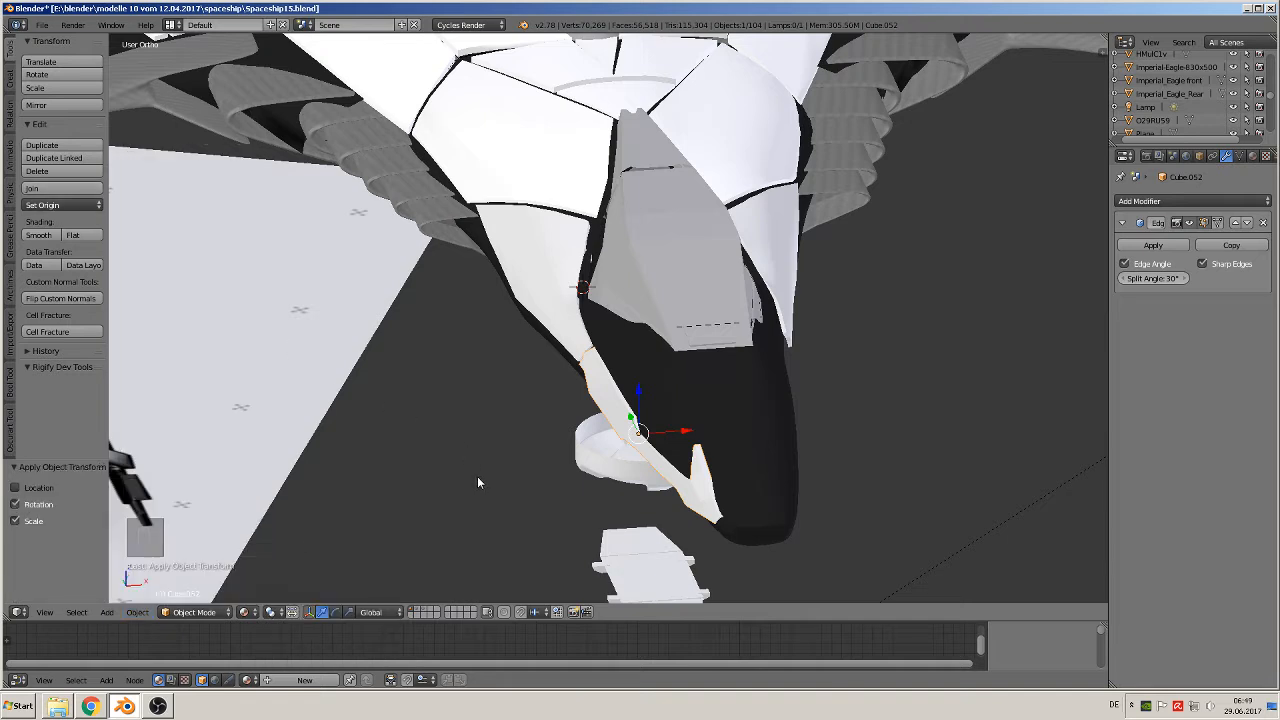
key(alt+d)
key(x)
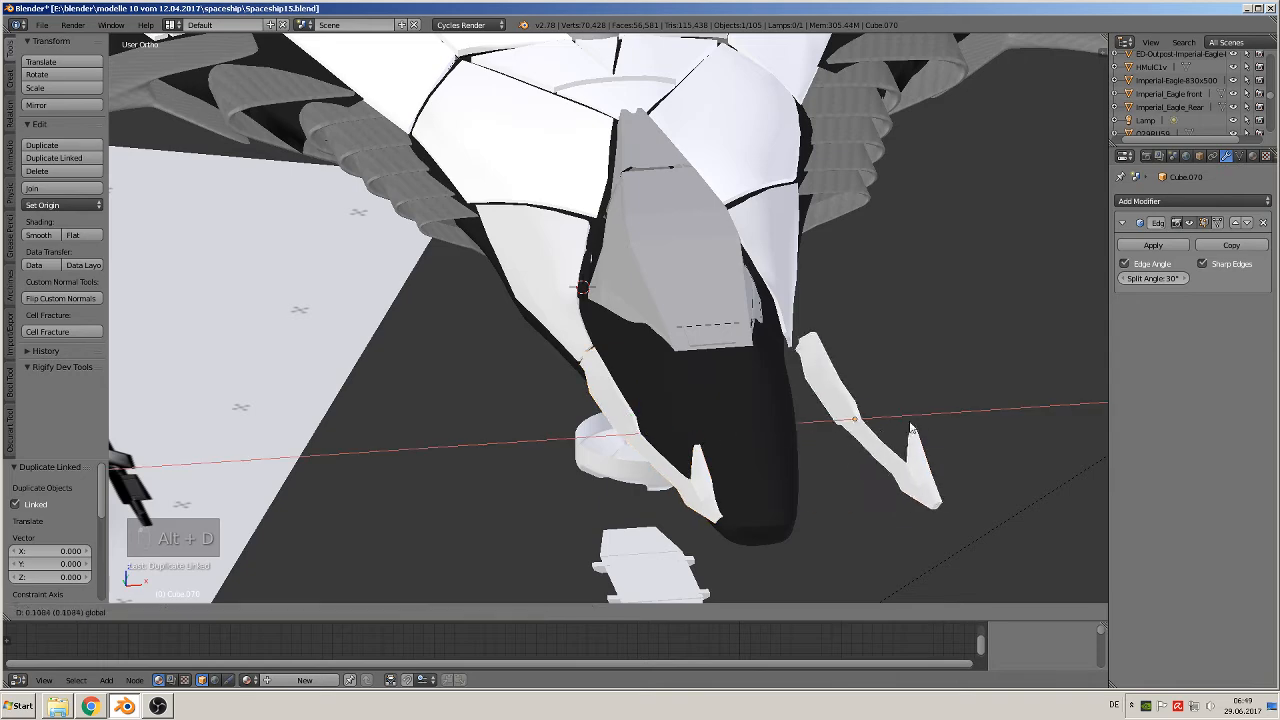
click(920, 438)
middle_drag(920, 438, 826, 483)
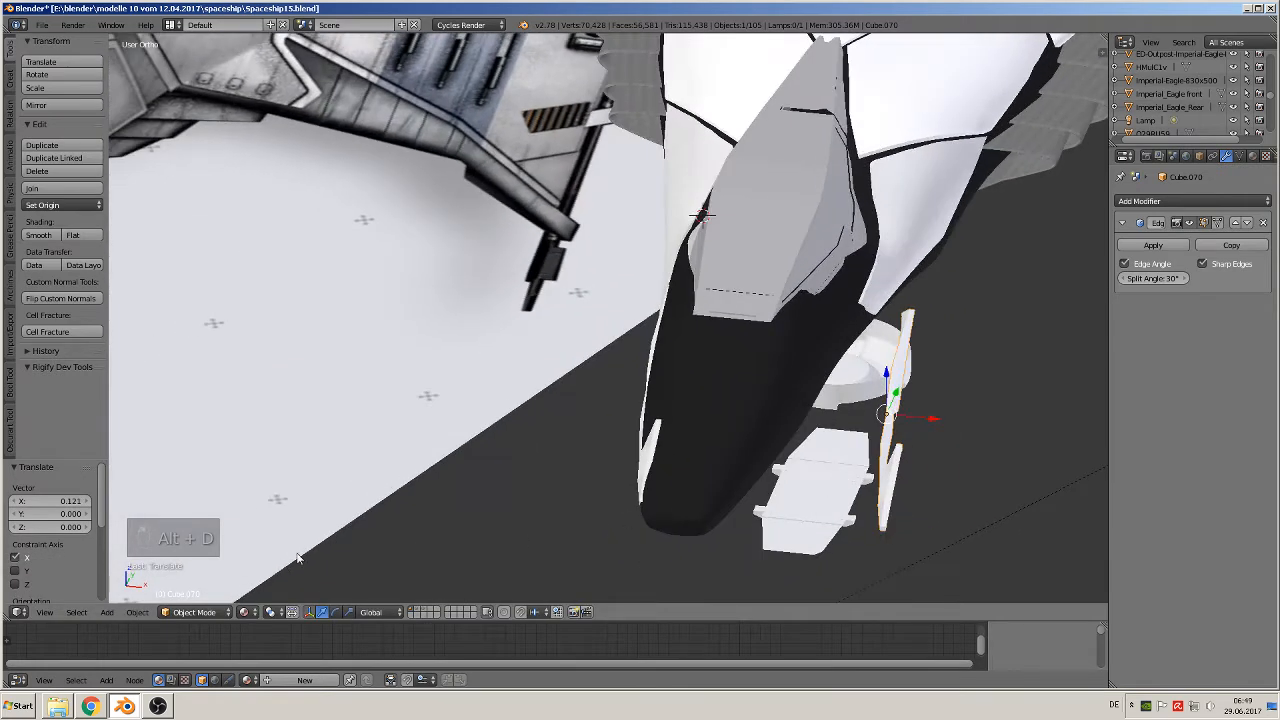
- Mirror the duplicated strip along global X and move it along X against the opposite side of the black nose
click(140, 618)
mouse_move(200, 536)
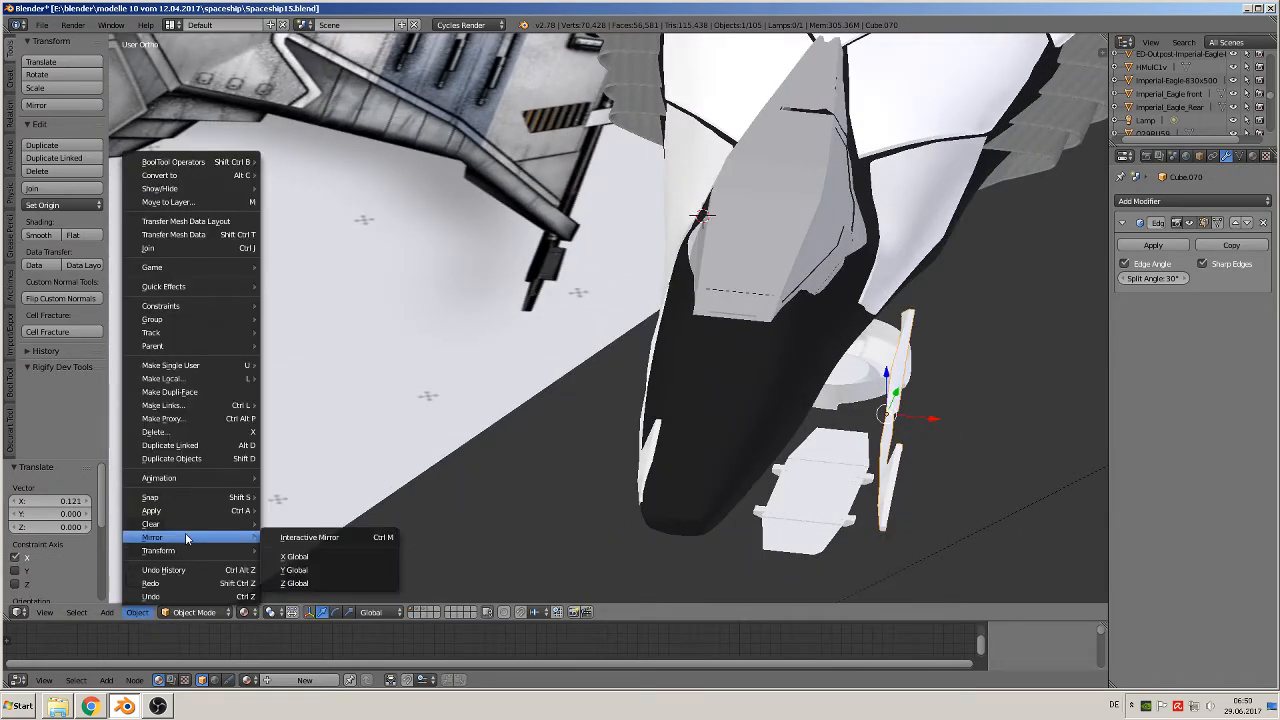
click(322, 538)
click(330, 537)
key(g)
key(x)
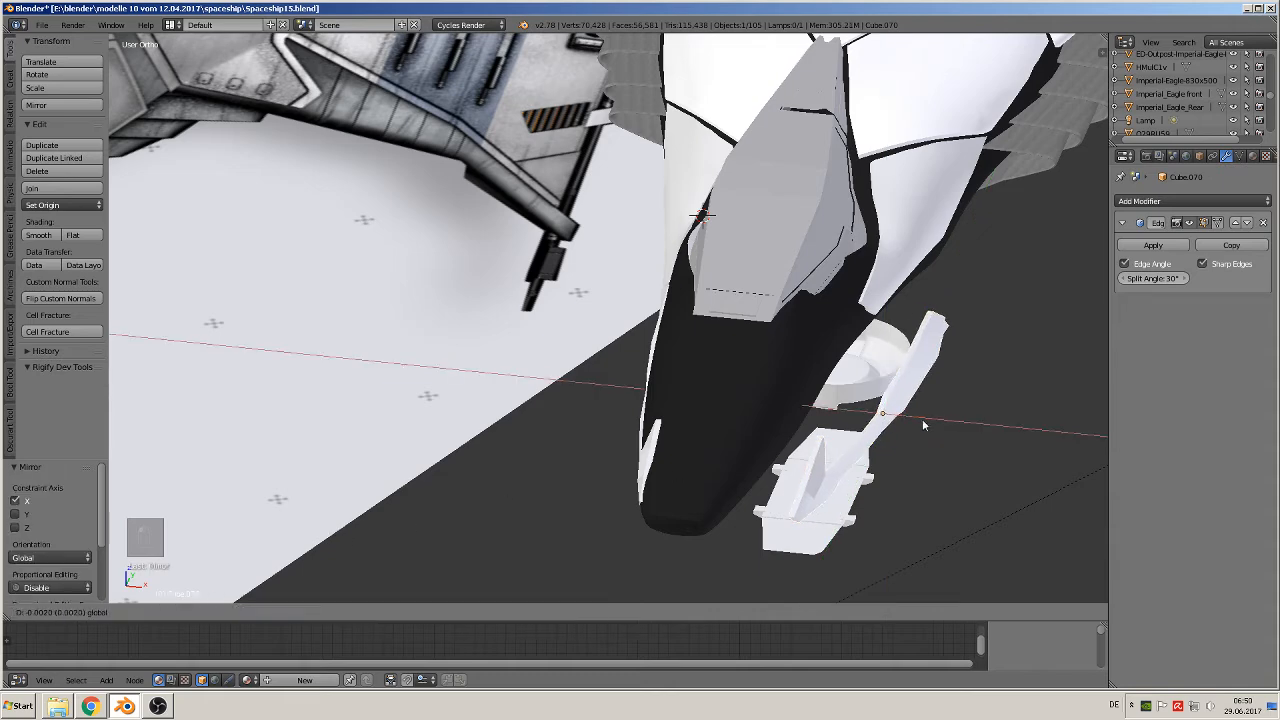
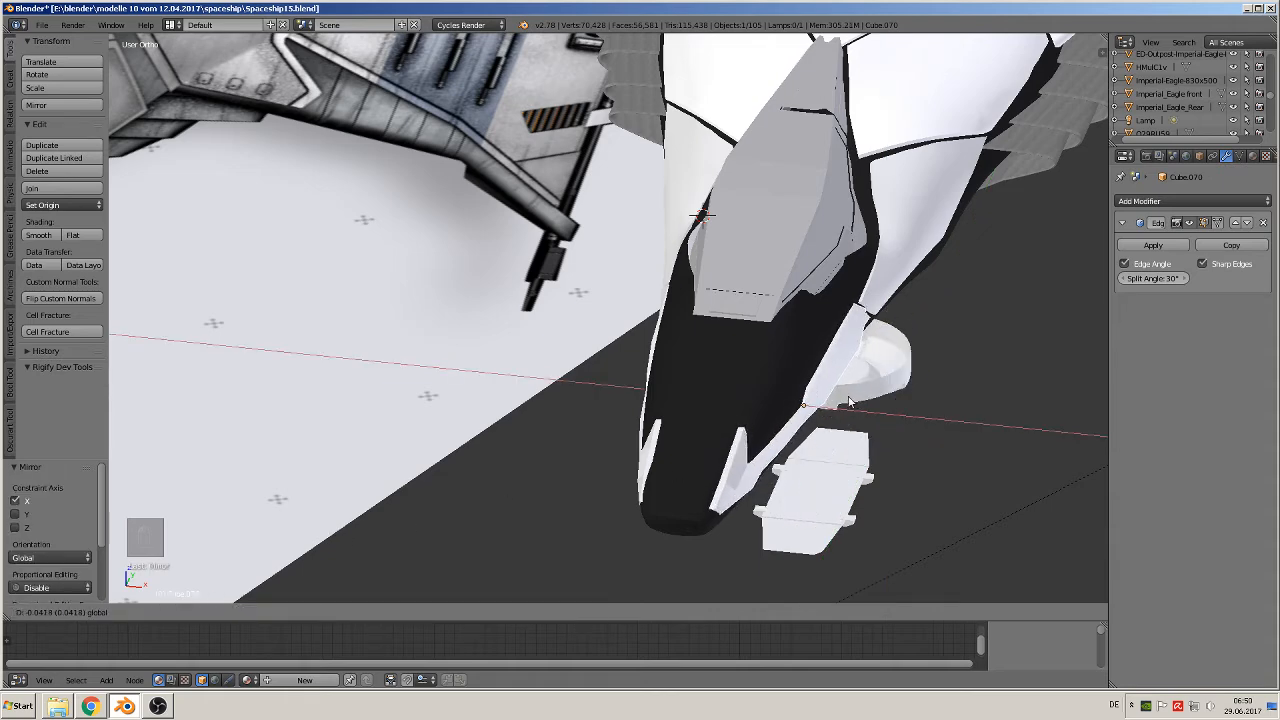
click(849, 401)
middle_drag(849, 401, 651, 355)
key(a)
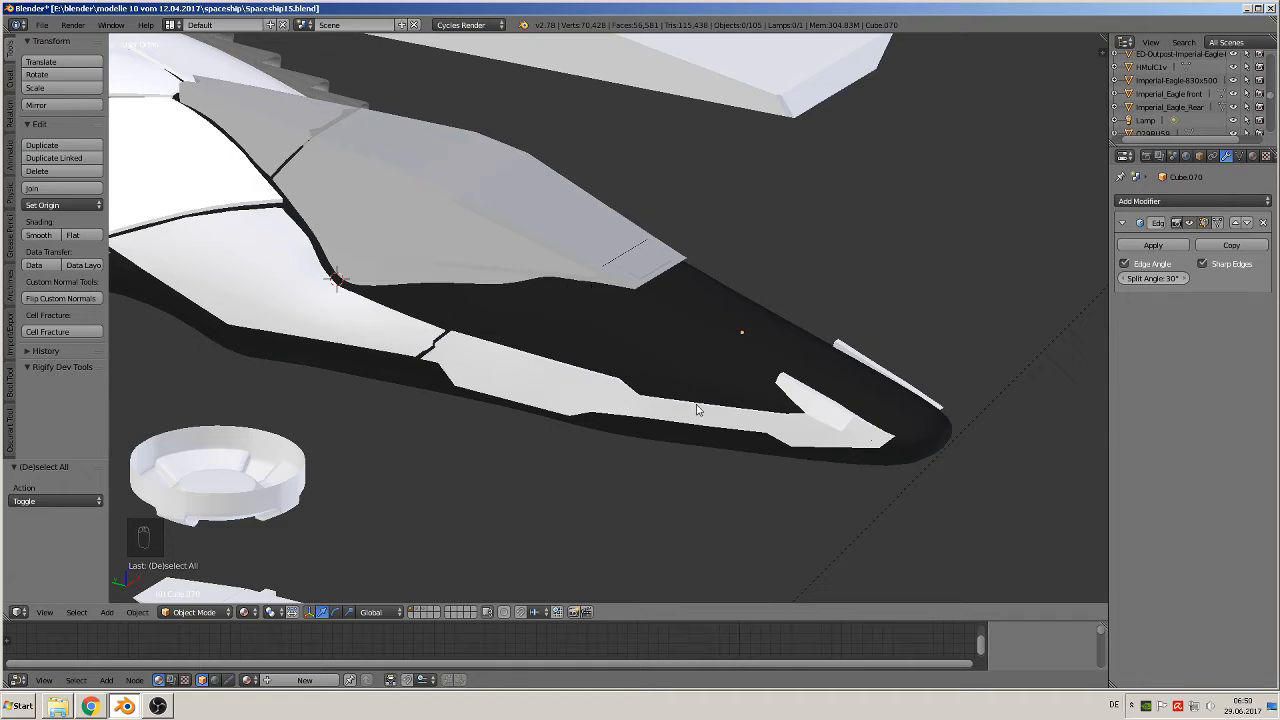
shift+middle_drag(697, 409, 856, 375)
scroll(831, 373, up, 1)
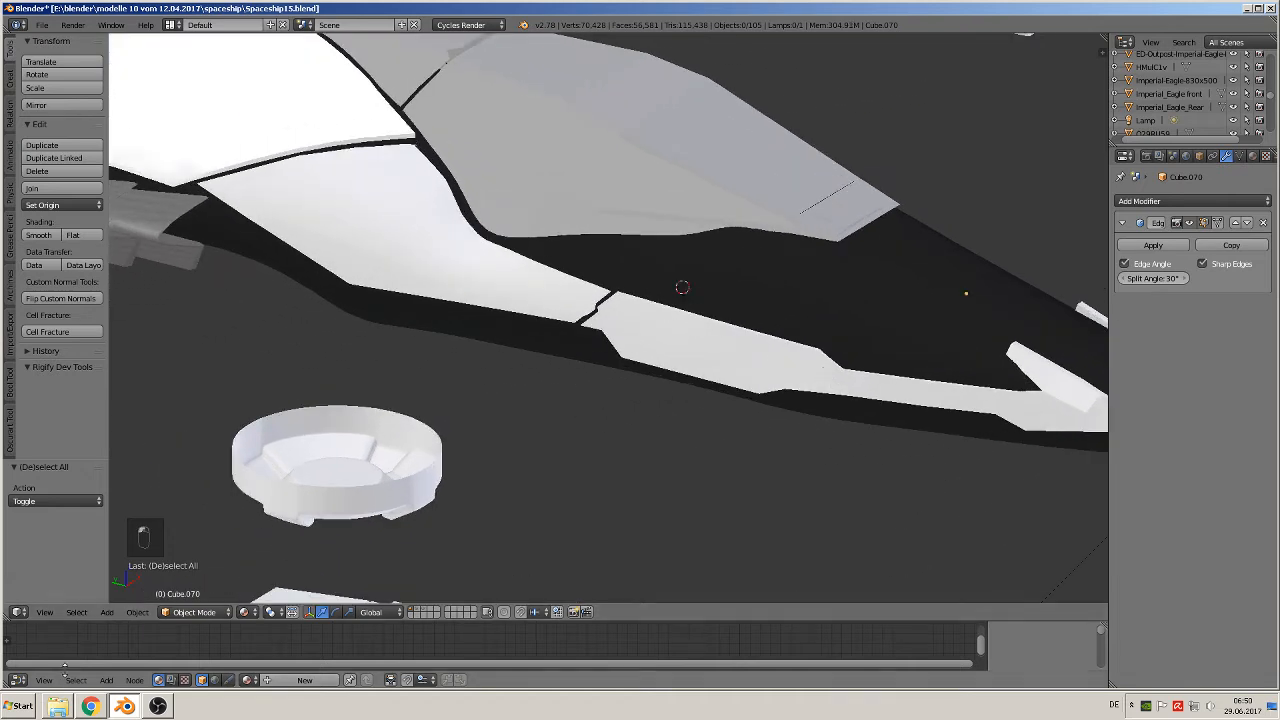
click(107, 612)
mouse_move(125, 597)
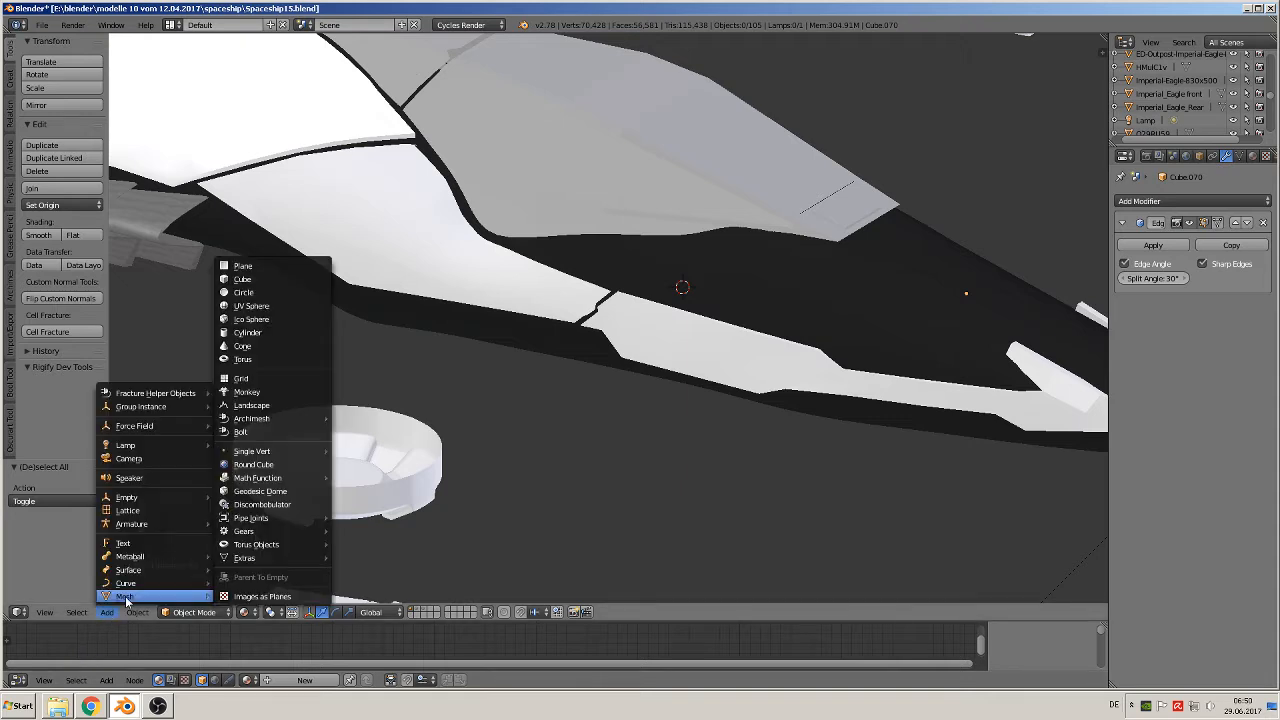
click(286, 279)
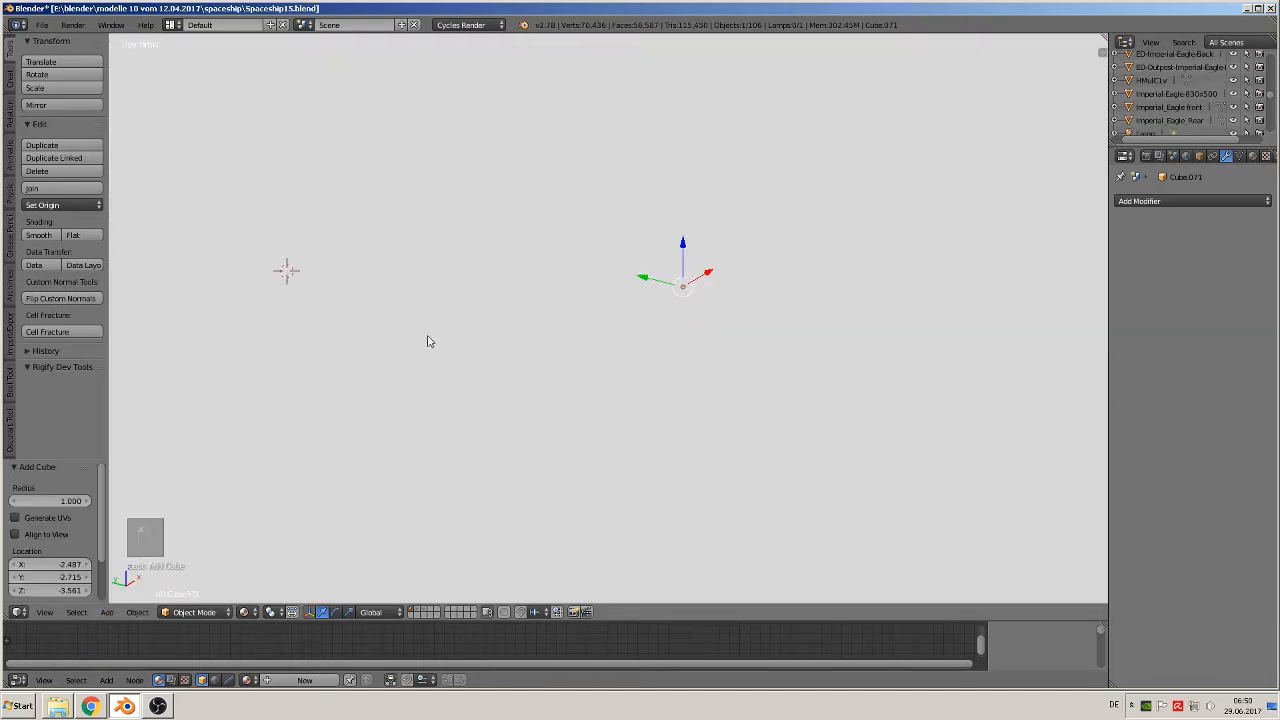
key(x)
key(x)
click(446, 347)
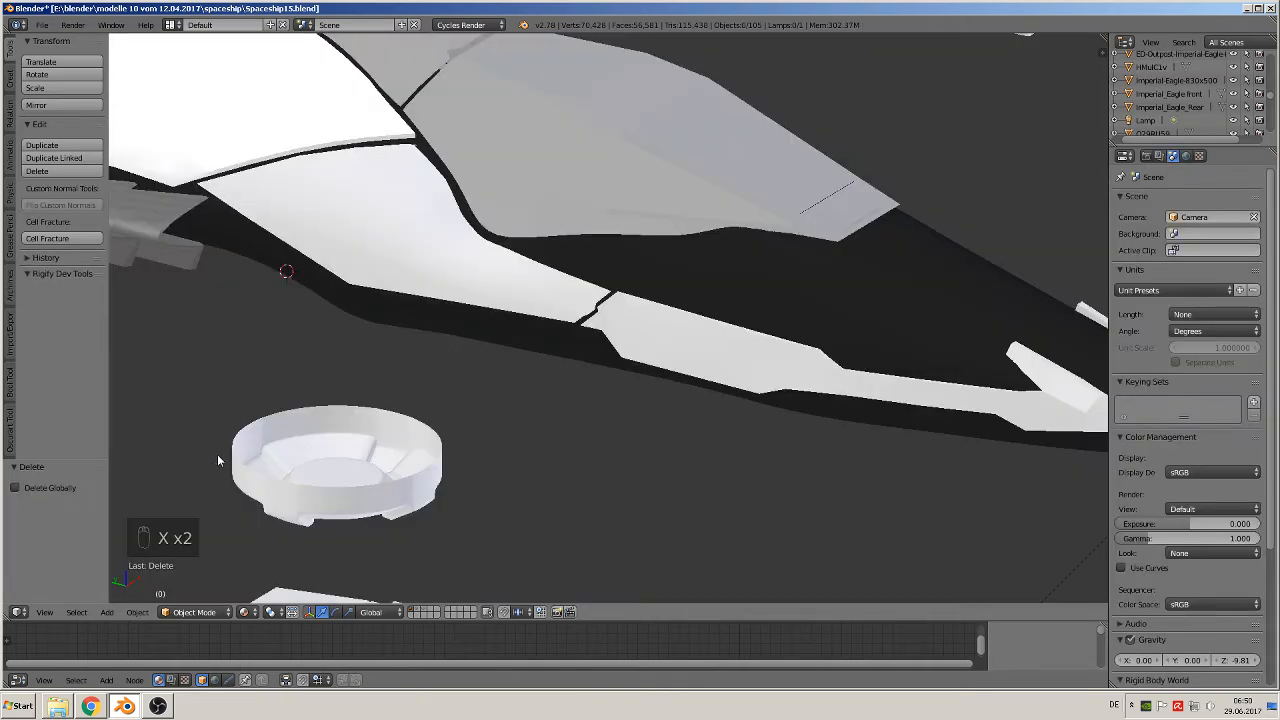
- Add a mesh plane near the spaceship's side and scale it by 0.070
click(107, 612)
mouse_move(150, 599)
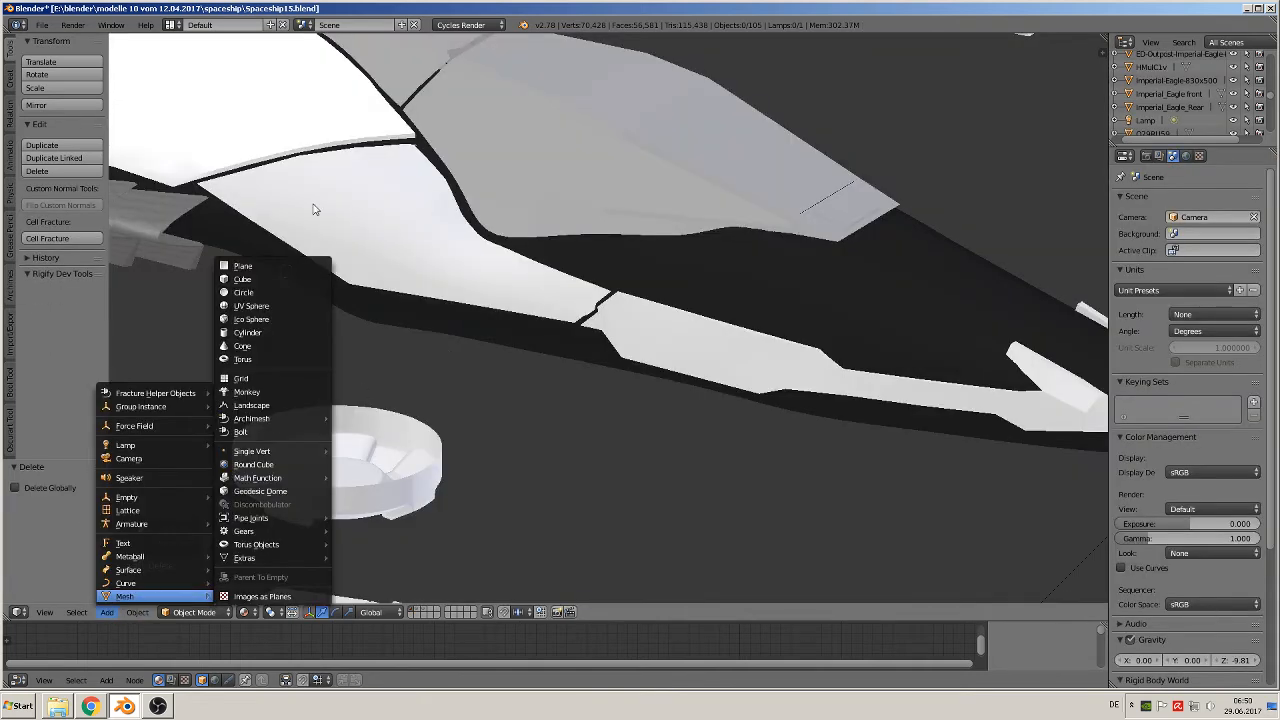
click(270, 264)
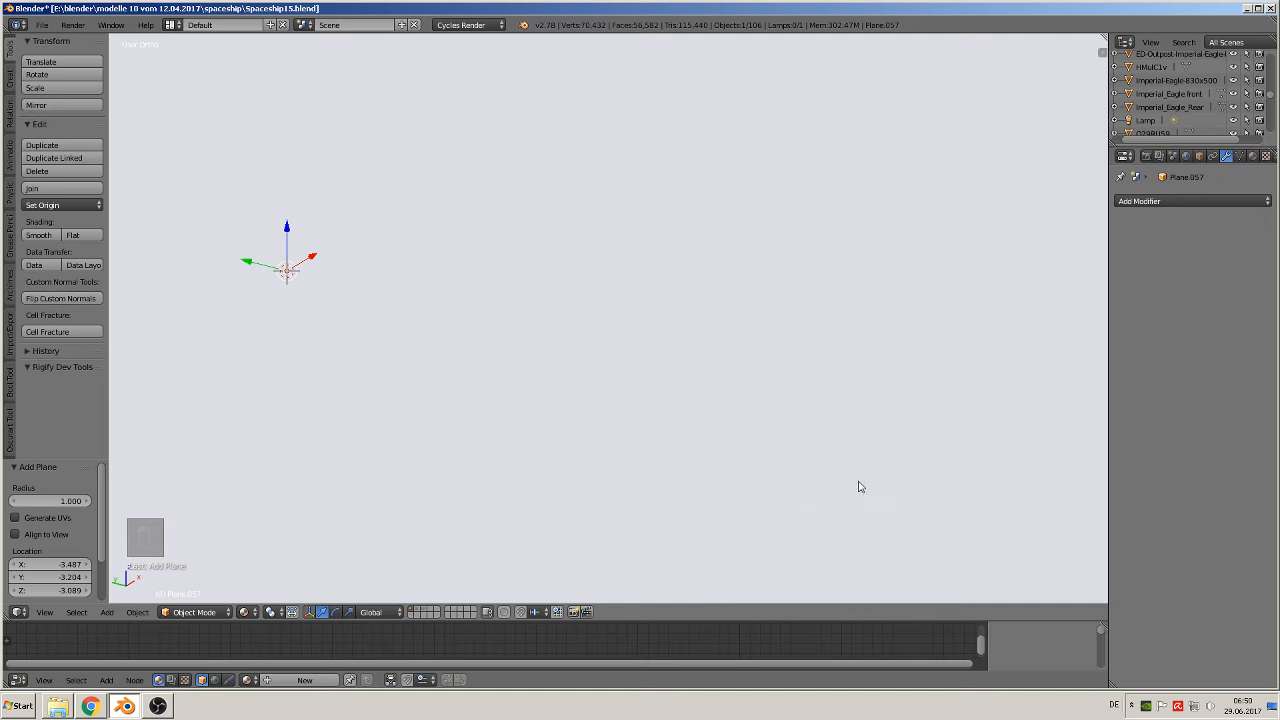
key(s)
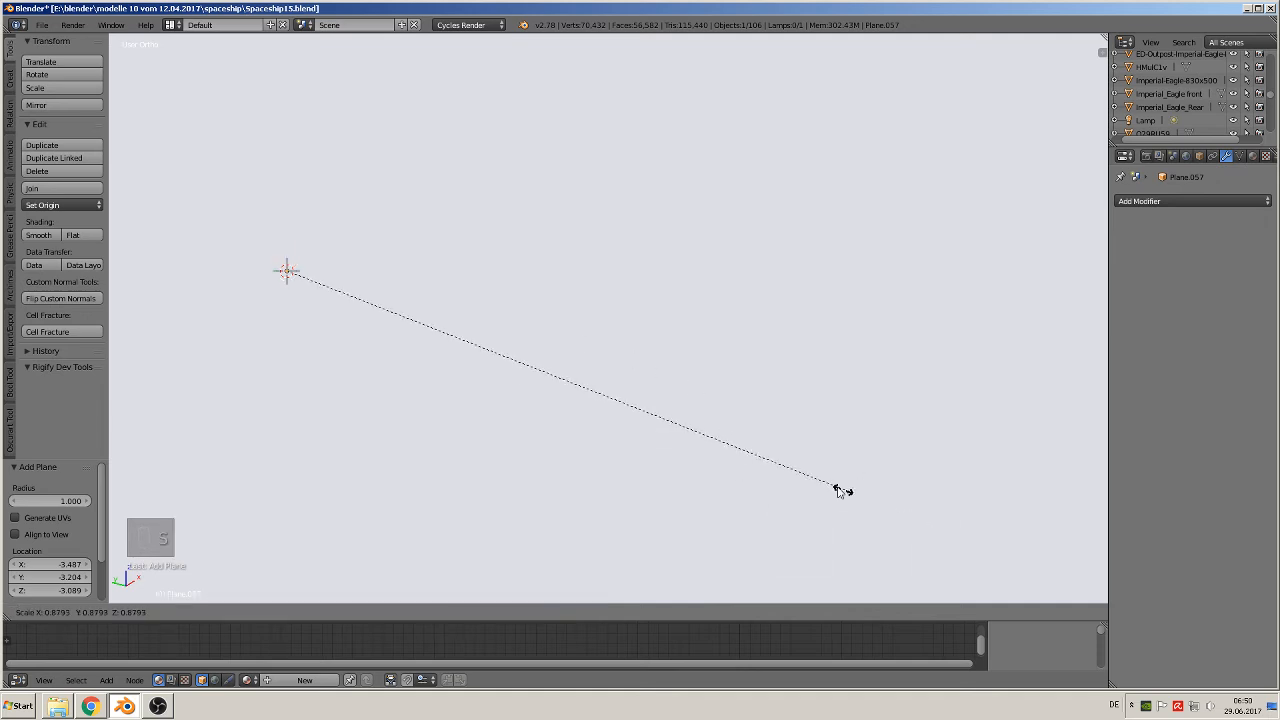
click(325, 264)
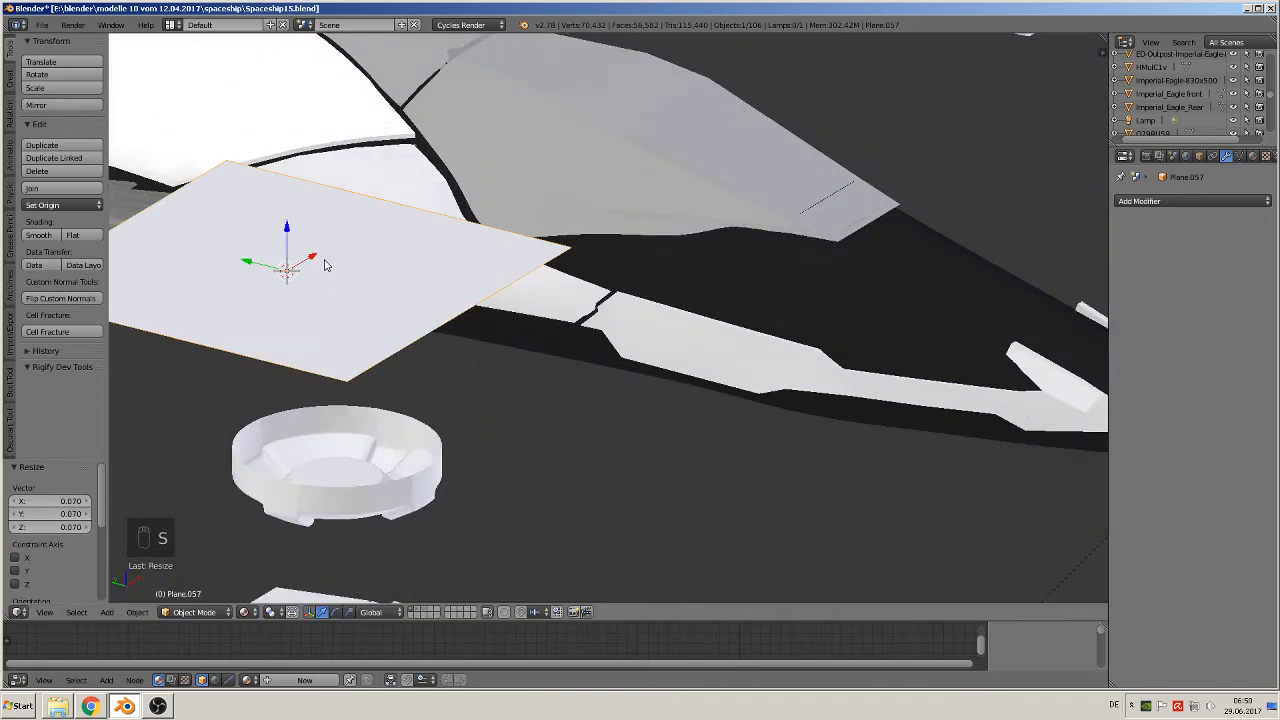
- Rotate the plane 90° around global Y, scale it by 0.345 and move it over the white nose strip
text(ry90)
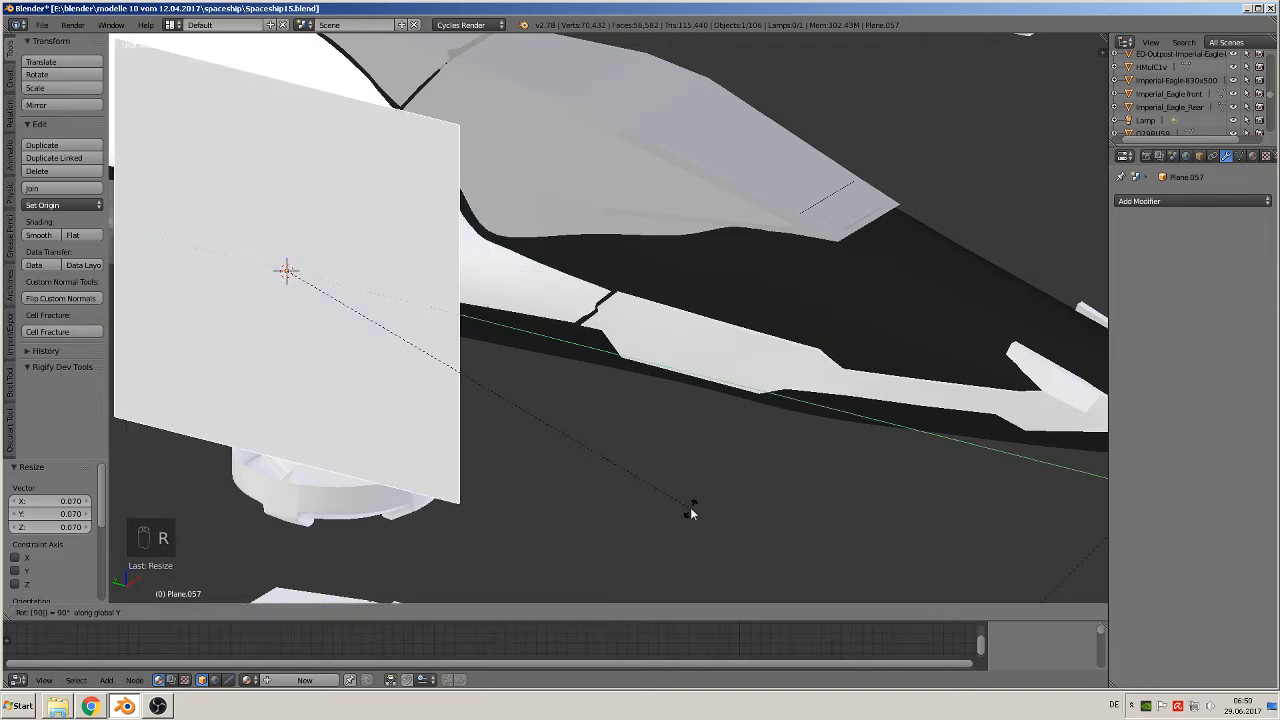
click(691, 512)
key(s)
click(405, 386)
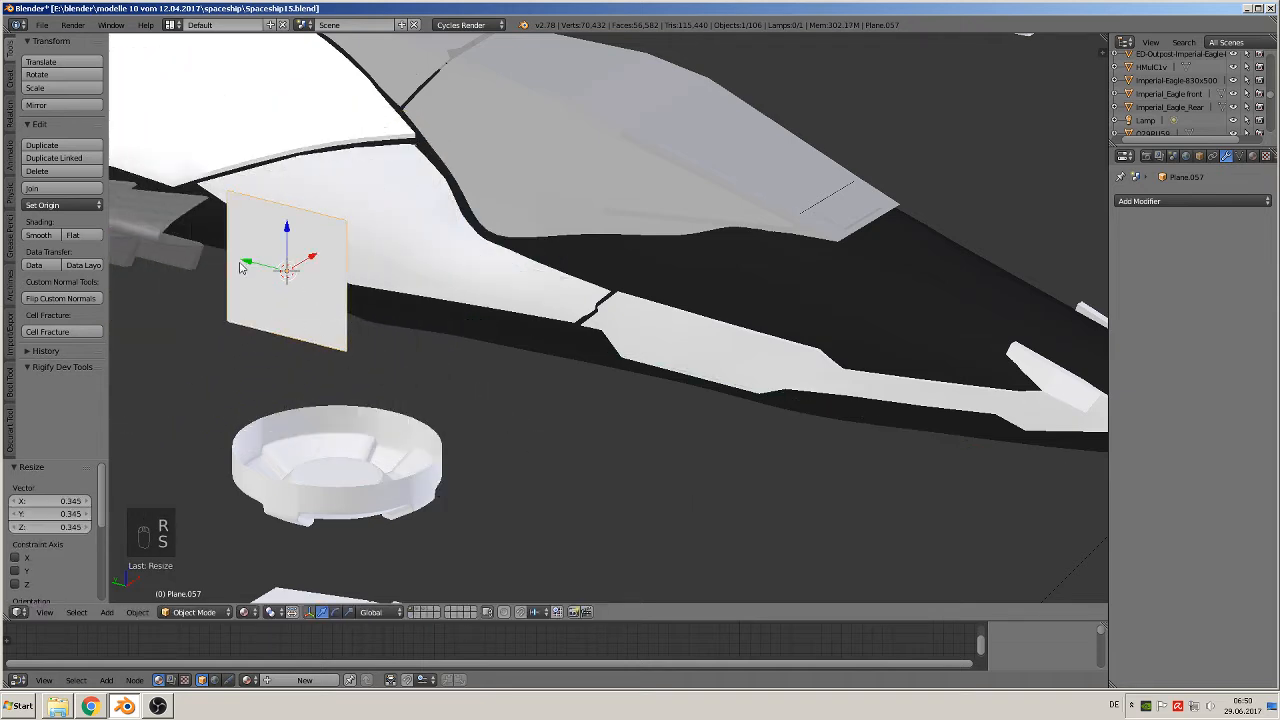
right_drag(240, 267, 689, 400)
- Delete three of the plane's vertices and move the remaining one to the rear corner of the black gap, below the grey panel
key(Tab)
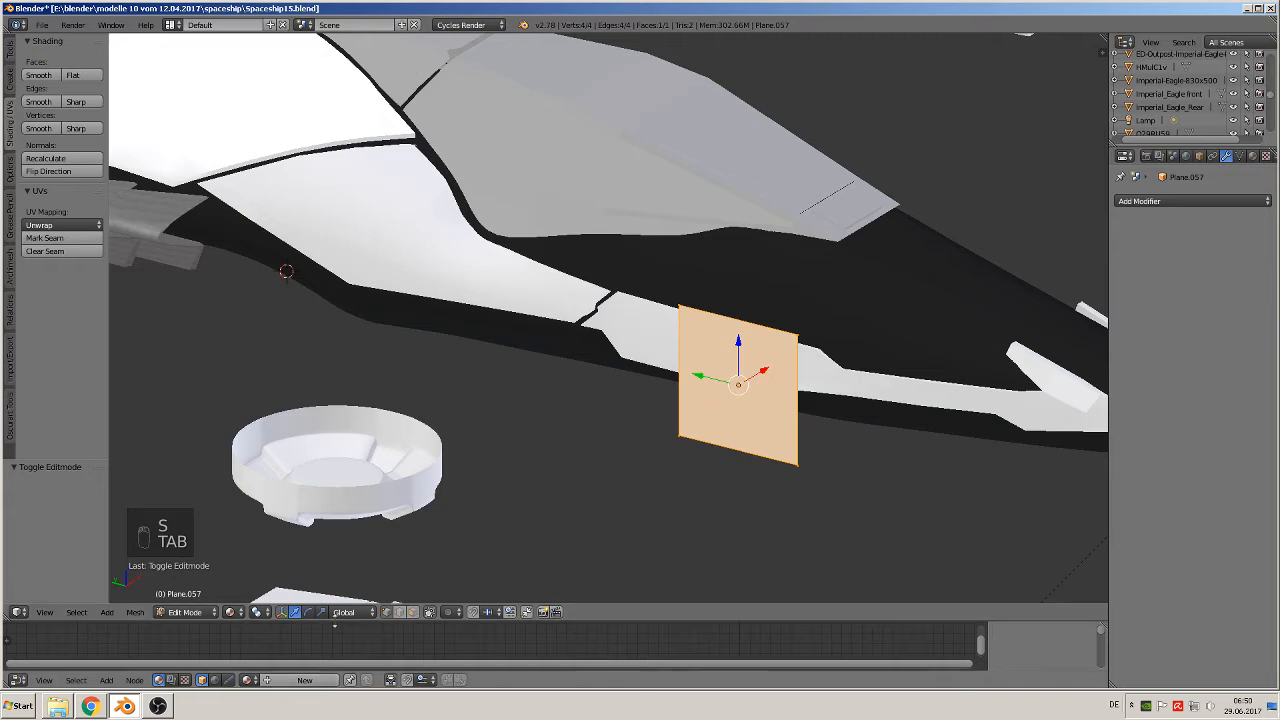
right_click(714, 451)
shift+click(798, 461)
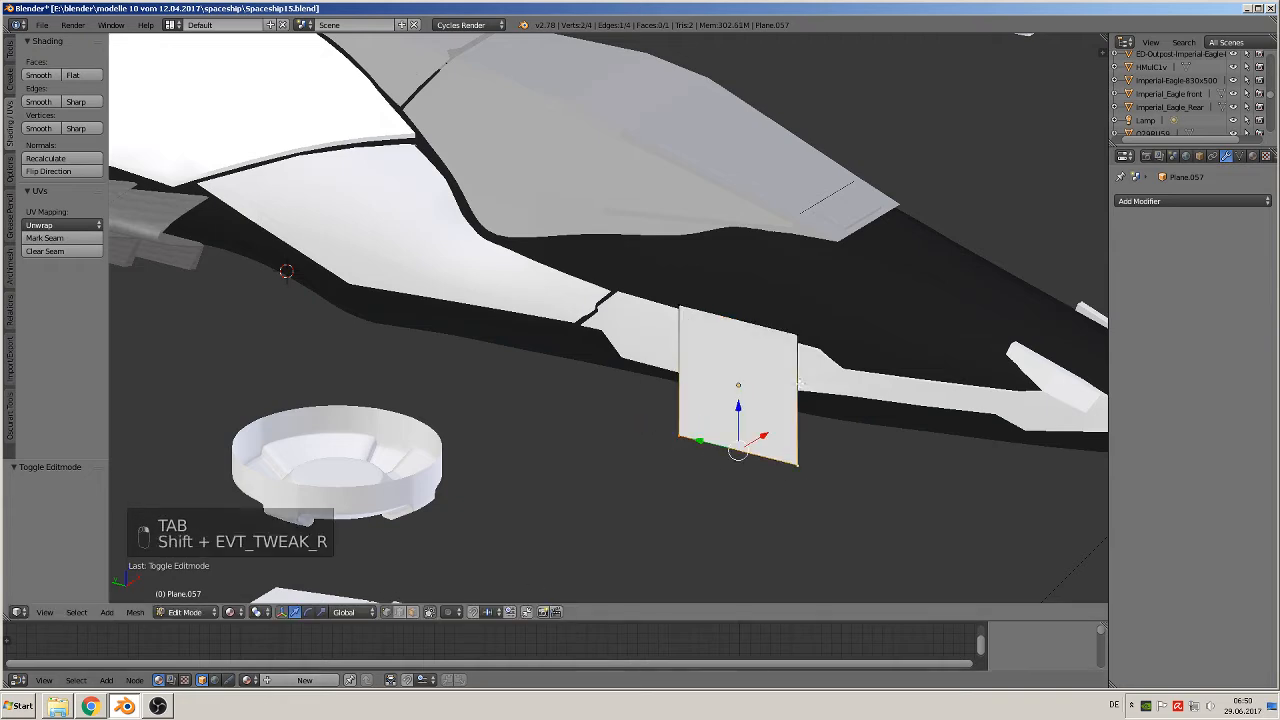
shift+click(799, 334)
key(x)
click(785, 334)
right_click(674, 294)
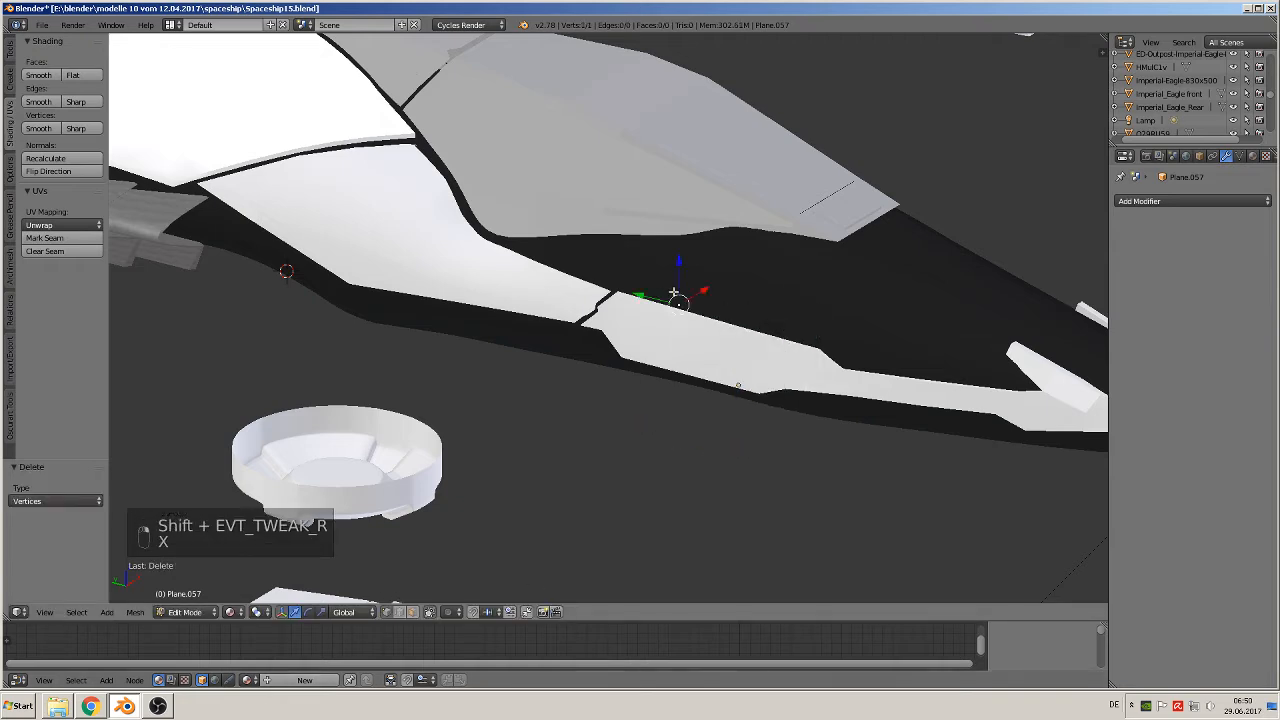
key(g)
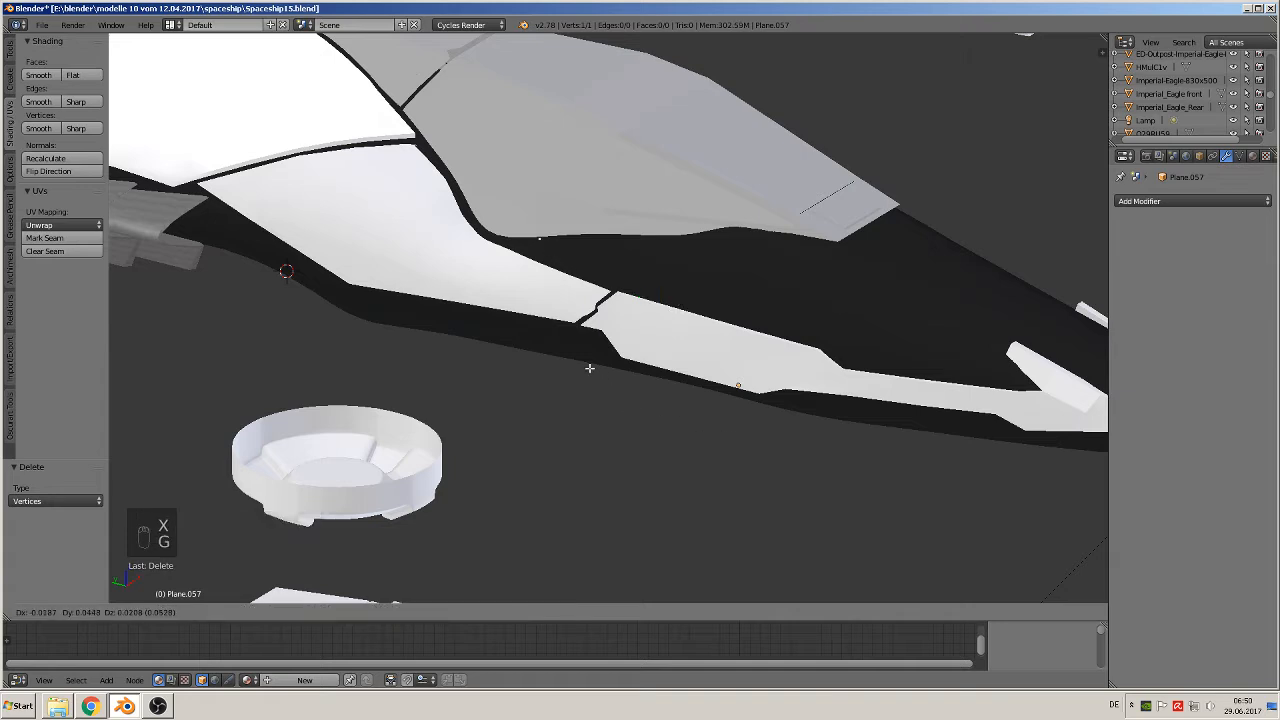
click(564, 377)
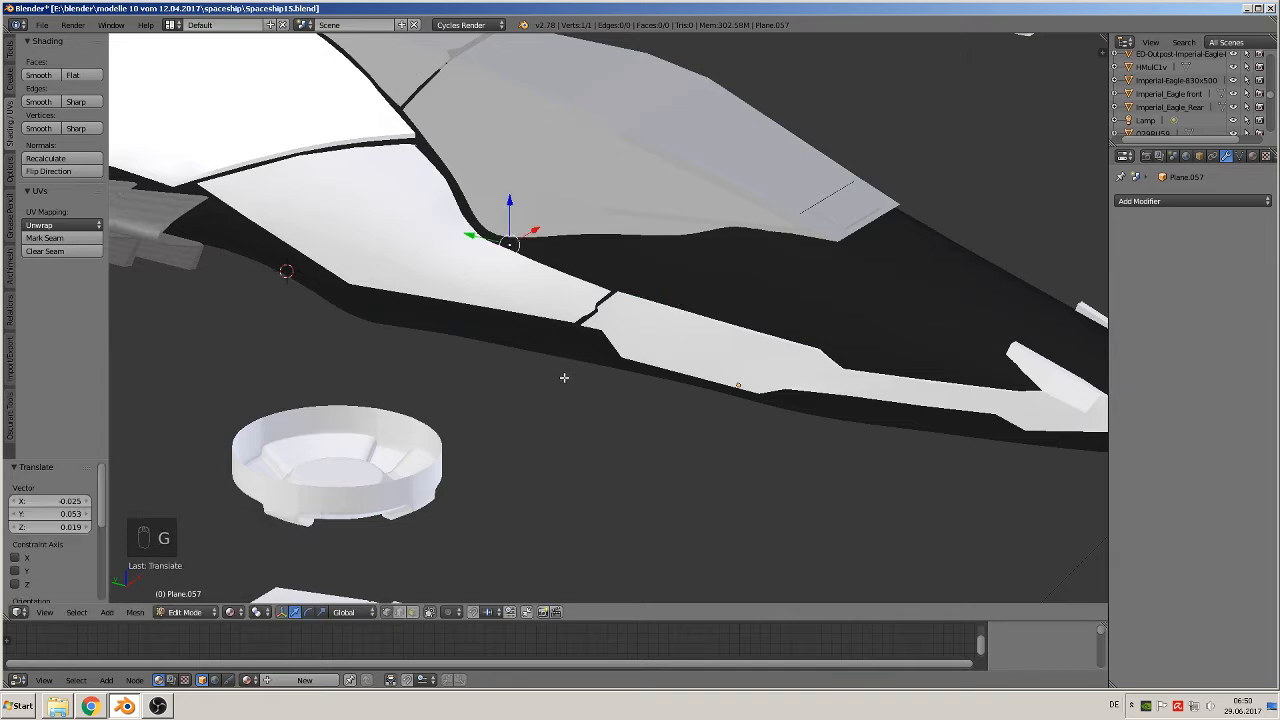
- Extrude the vertex into five connected edges following the grey panel's lower edge and continuing onto the black nose
key(e)
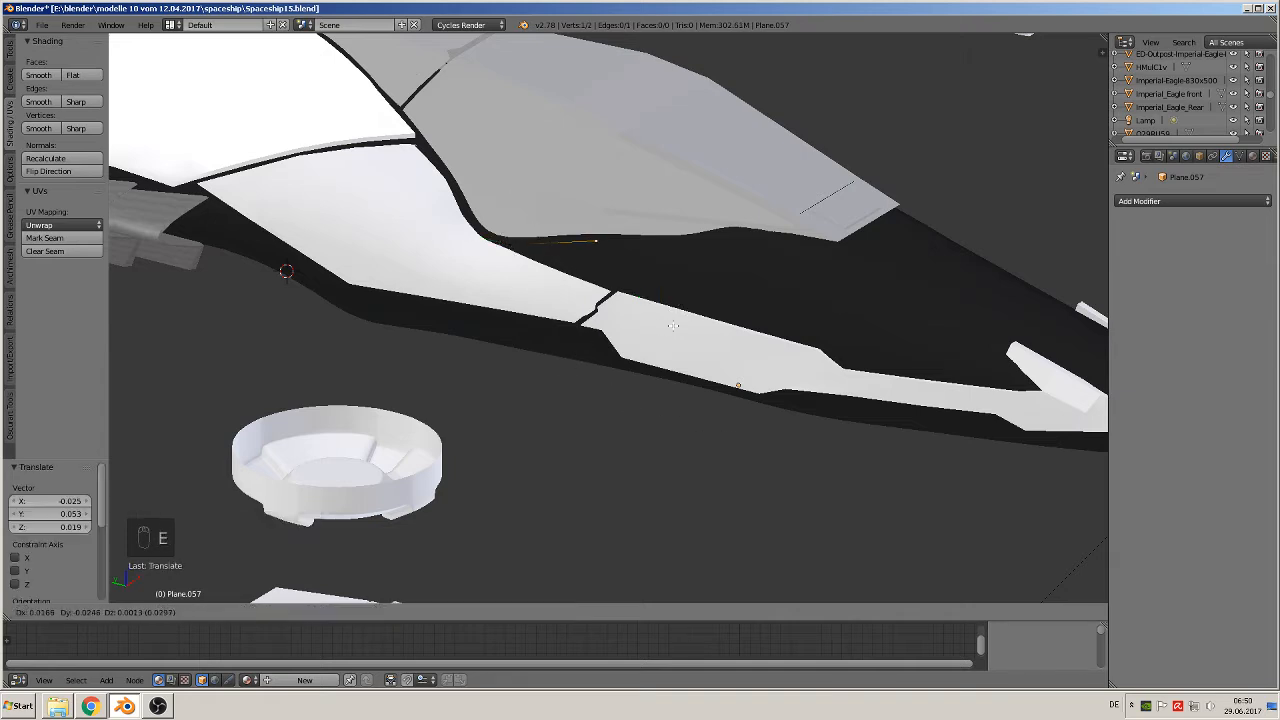
click(663, 323)
key(e)
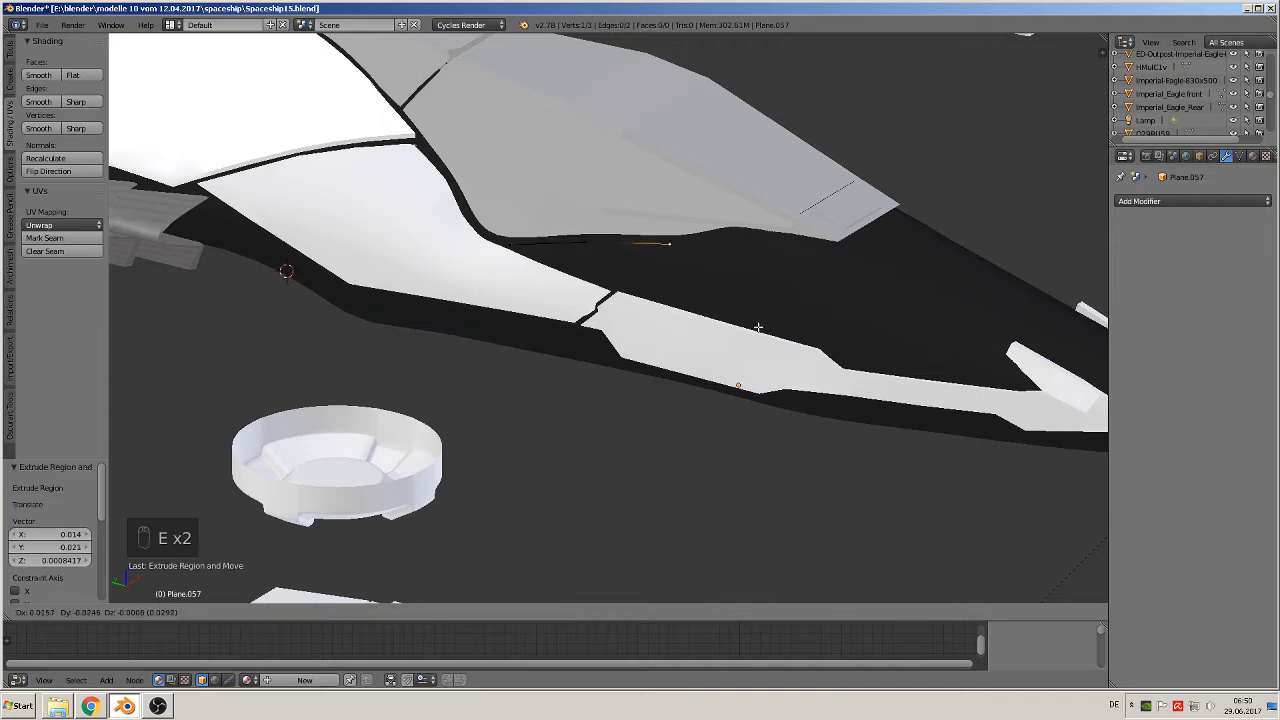
click(755, 329)
key(e)
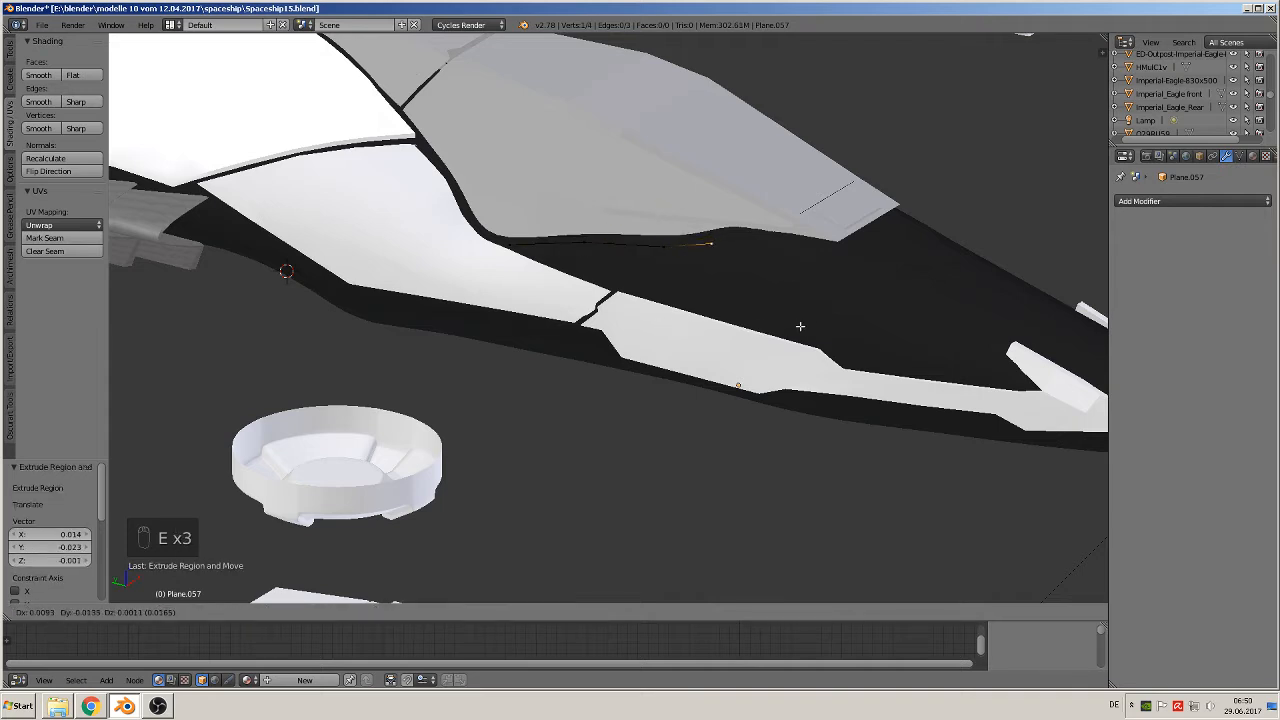
click(823, 317)
key(e)
click(931, 334)
key(e)
click(1000, 378)
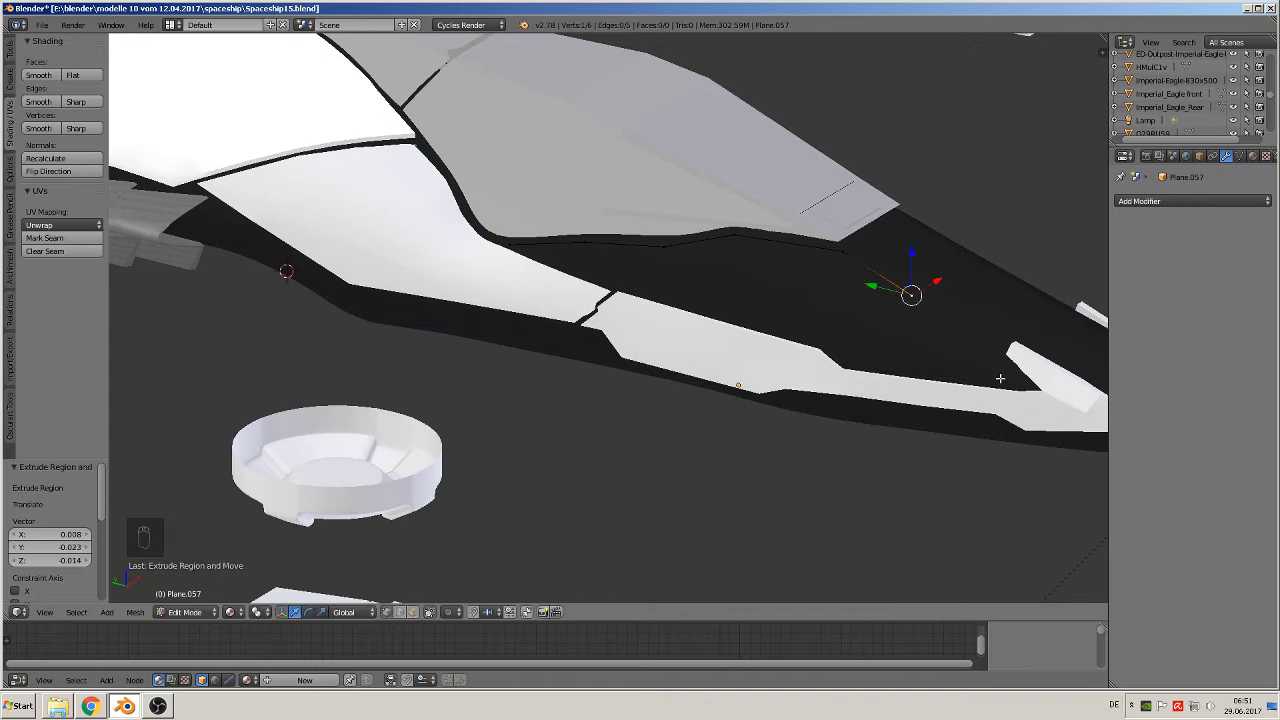
- Extrude two more edges down to and back along the white nose strip, and close the outline at its starting vertex
key(e)
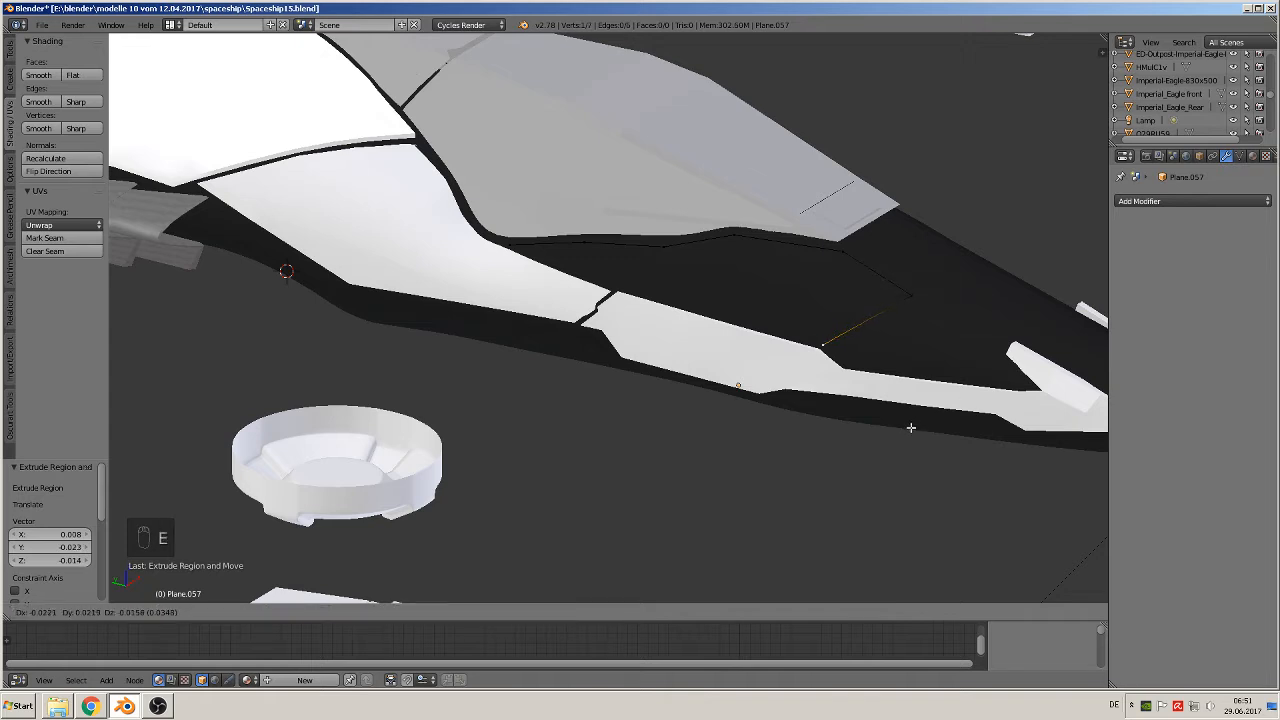
click(911, 428)
key(e)
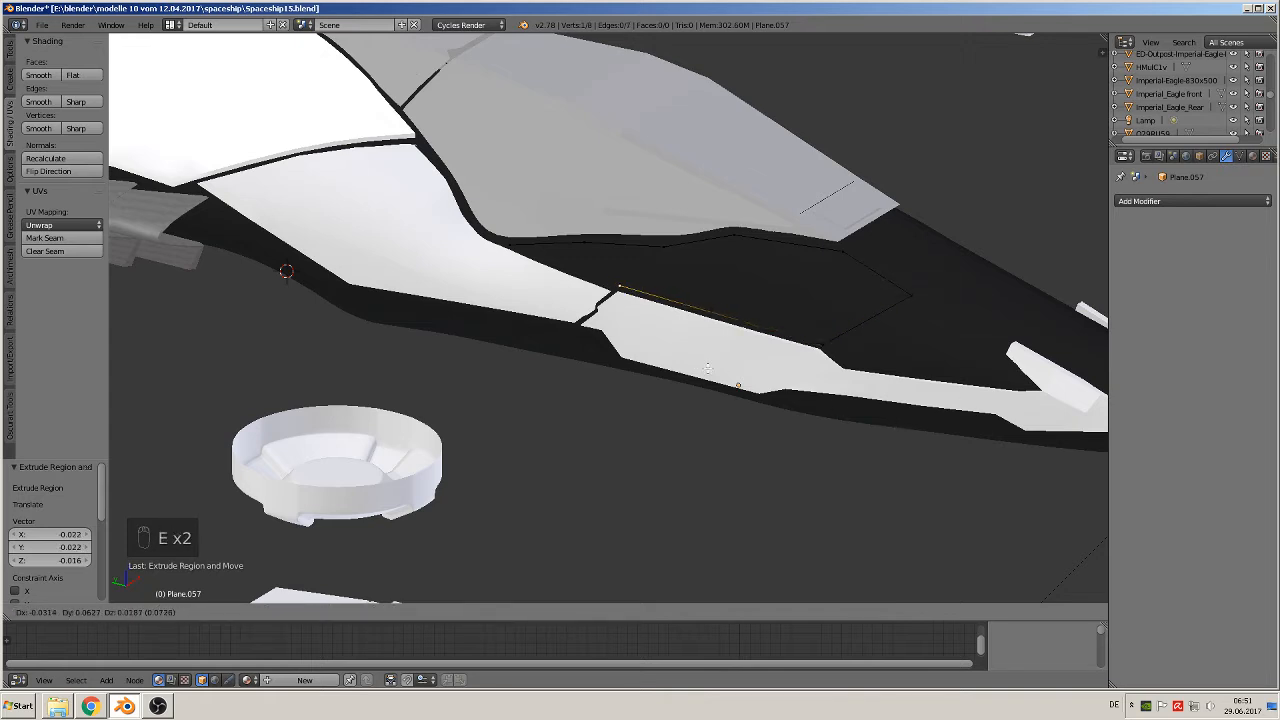
click(705, 370)
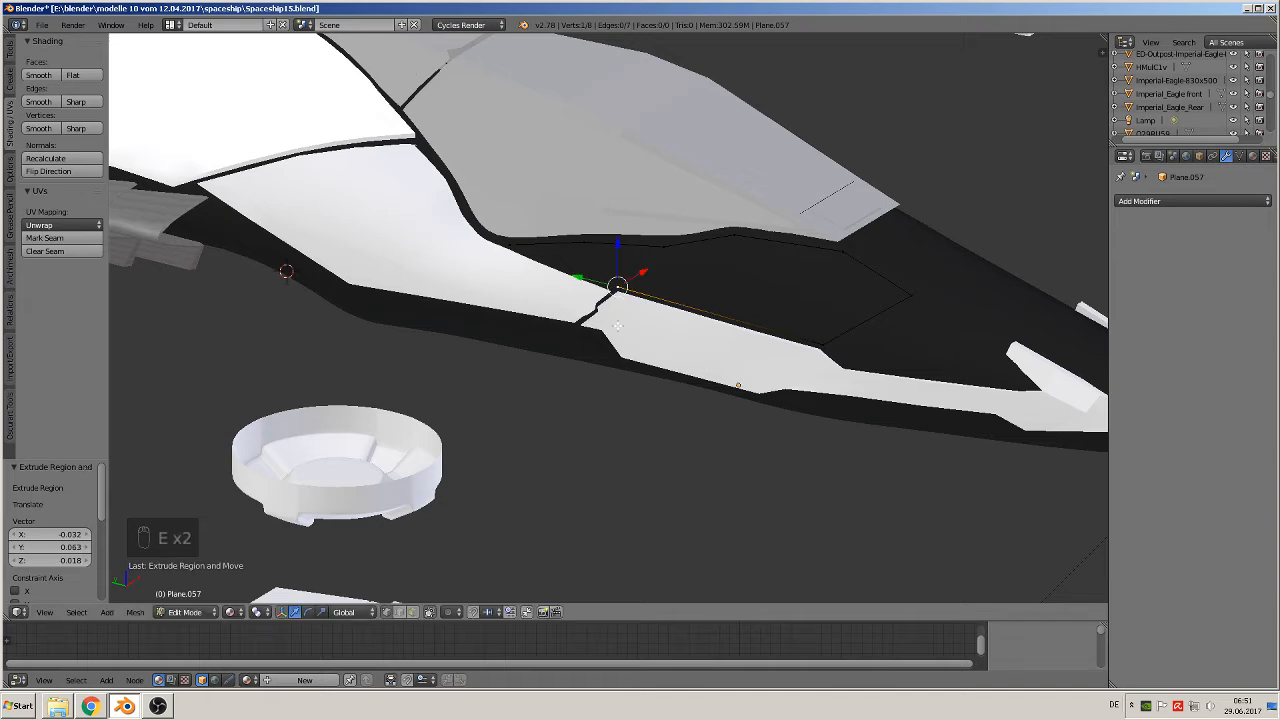
shift+right_click(512, 246)
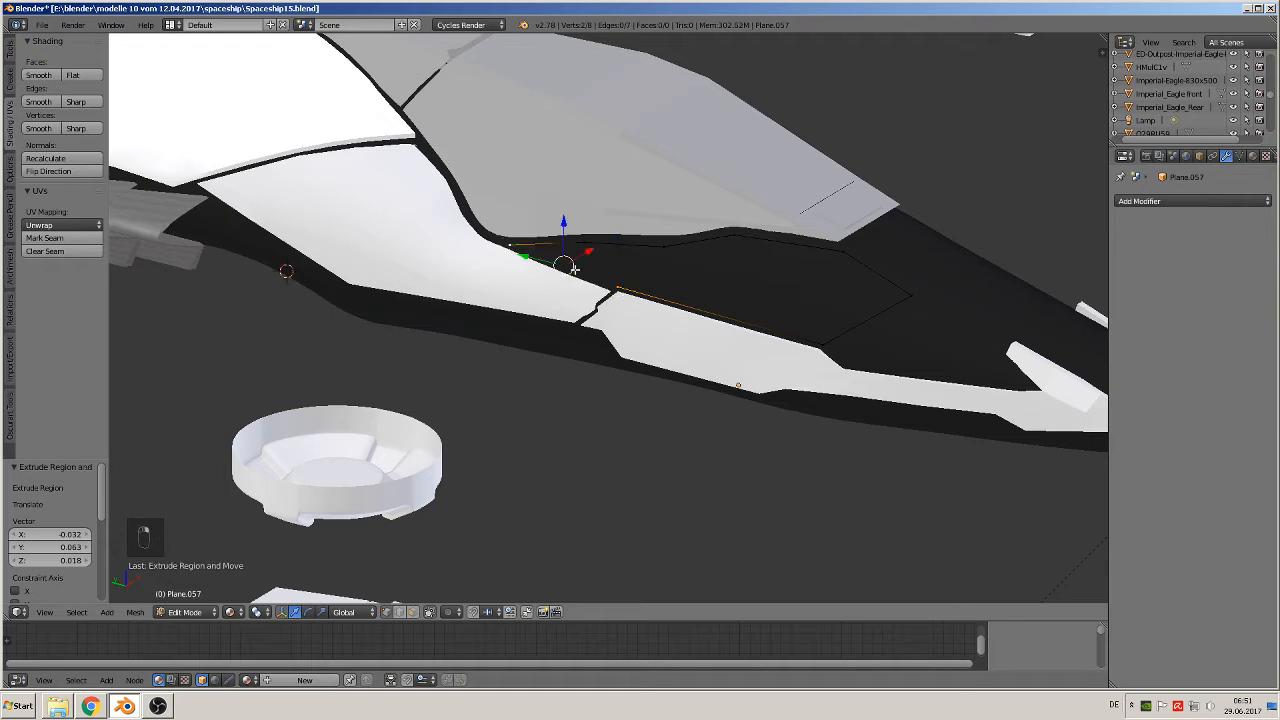
key(f)
key(Tab)
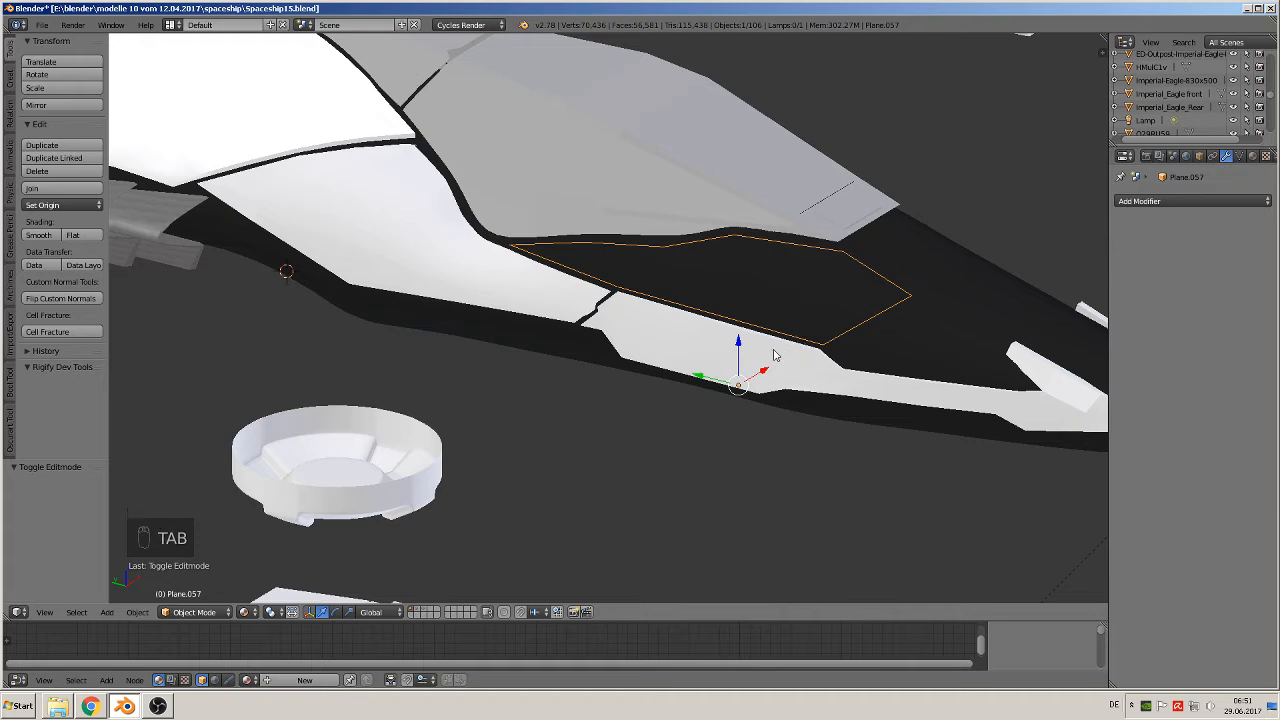
- Set the outline's origin to its geometry and knife-project the outline onto the fully selected black hull mesh
click(50, 204)
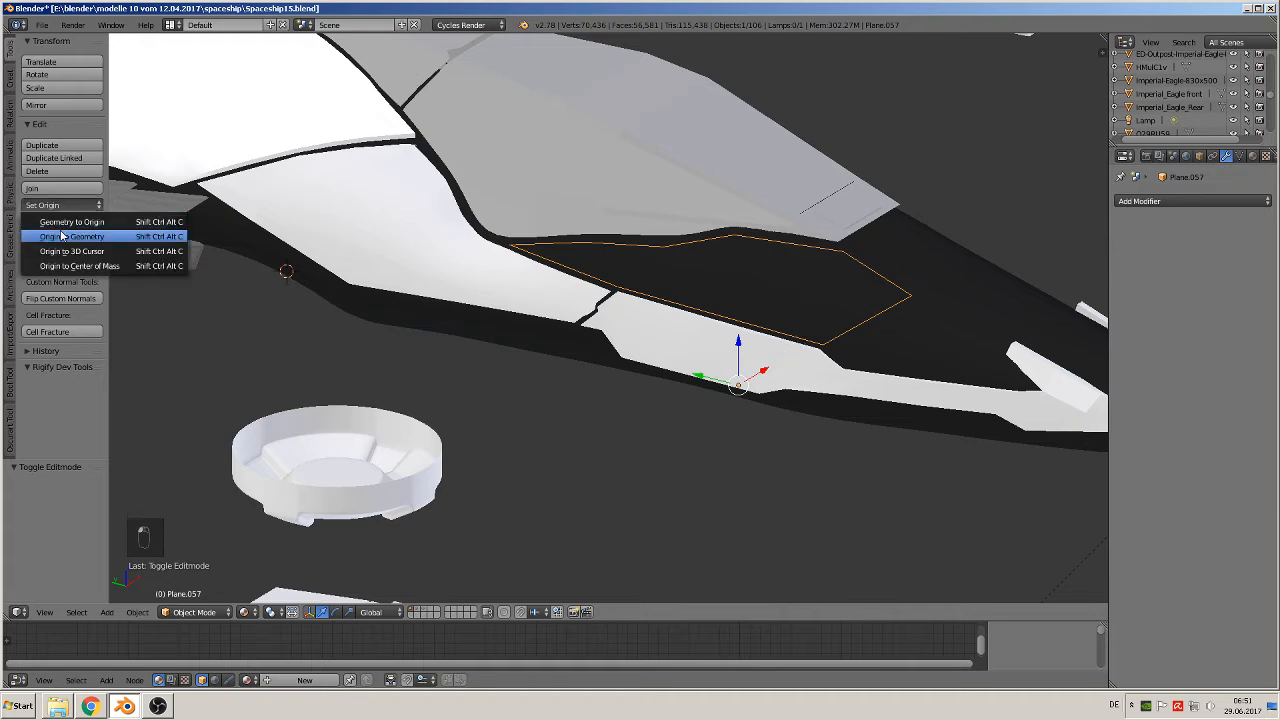
click(60, 237)
shift+right_click(900, 253)
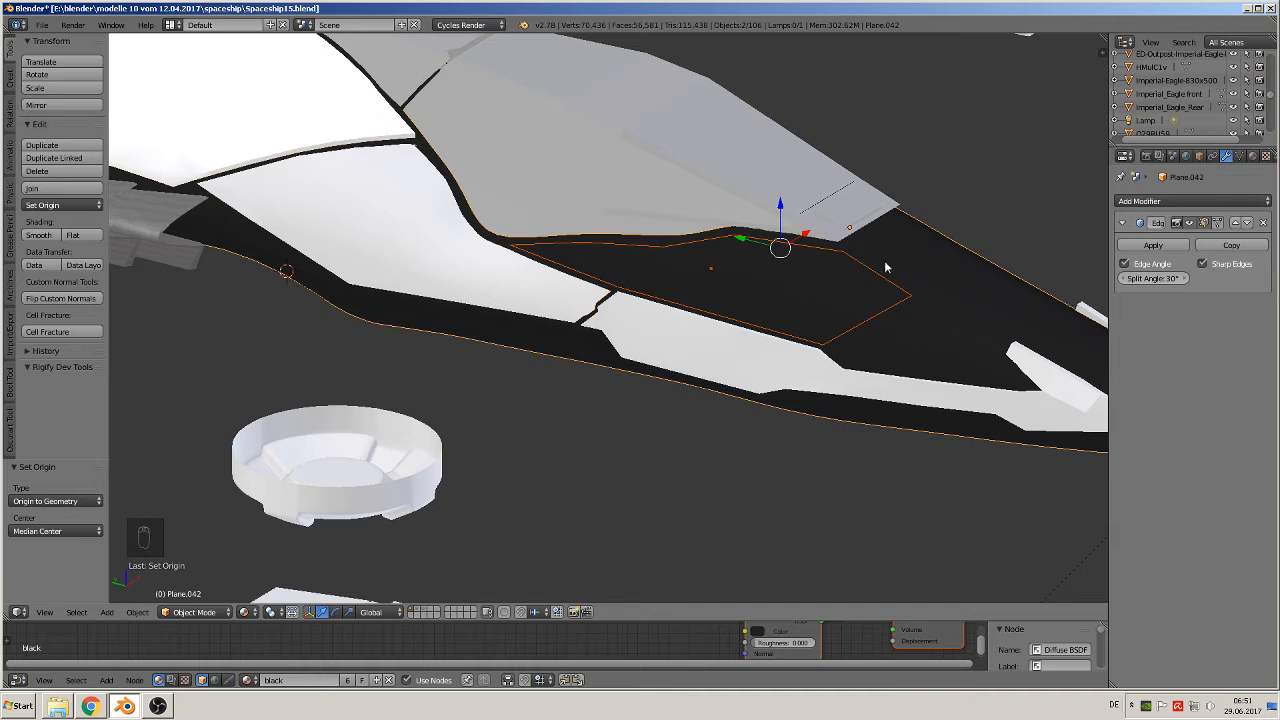
key(Tab)
key(a)
key(a)
key(a)
key(a)
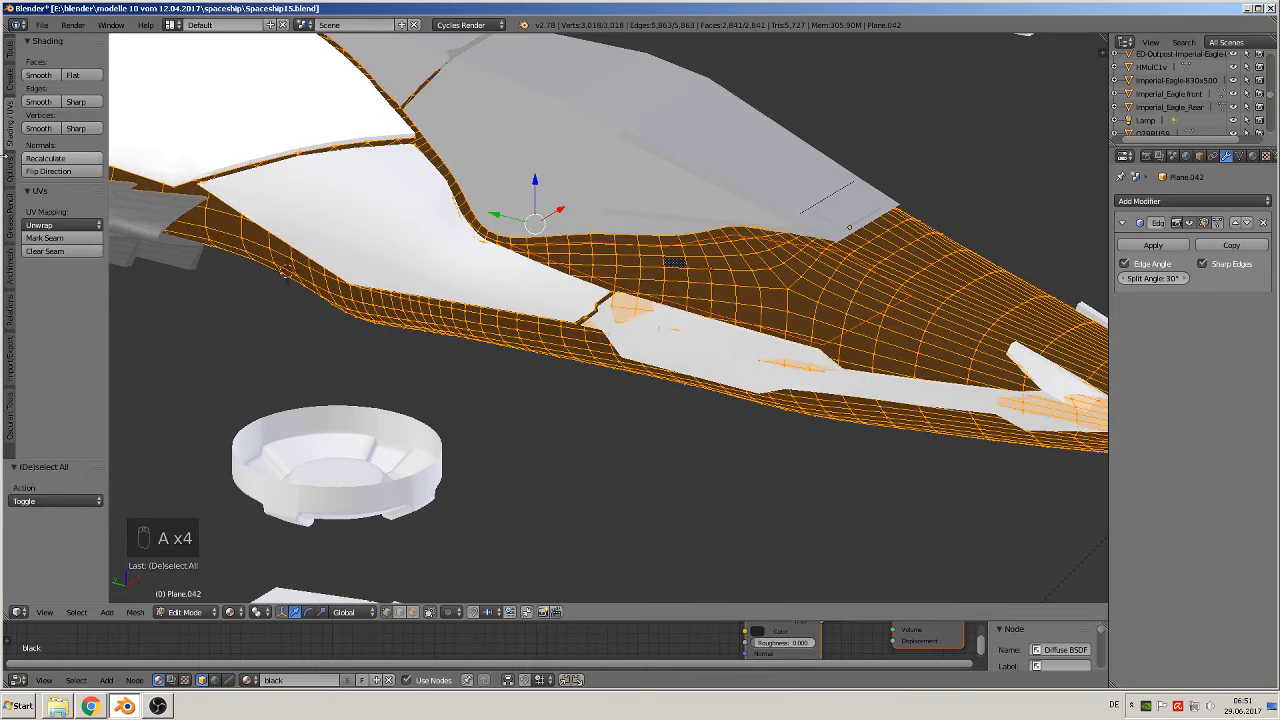
click(10, 52)
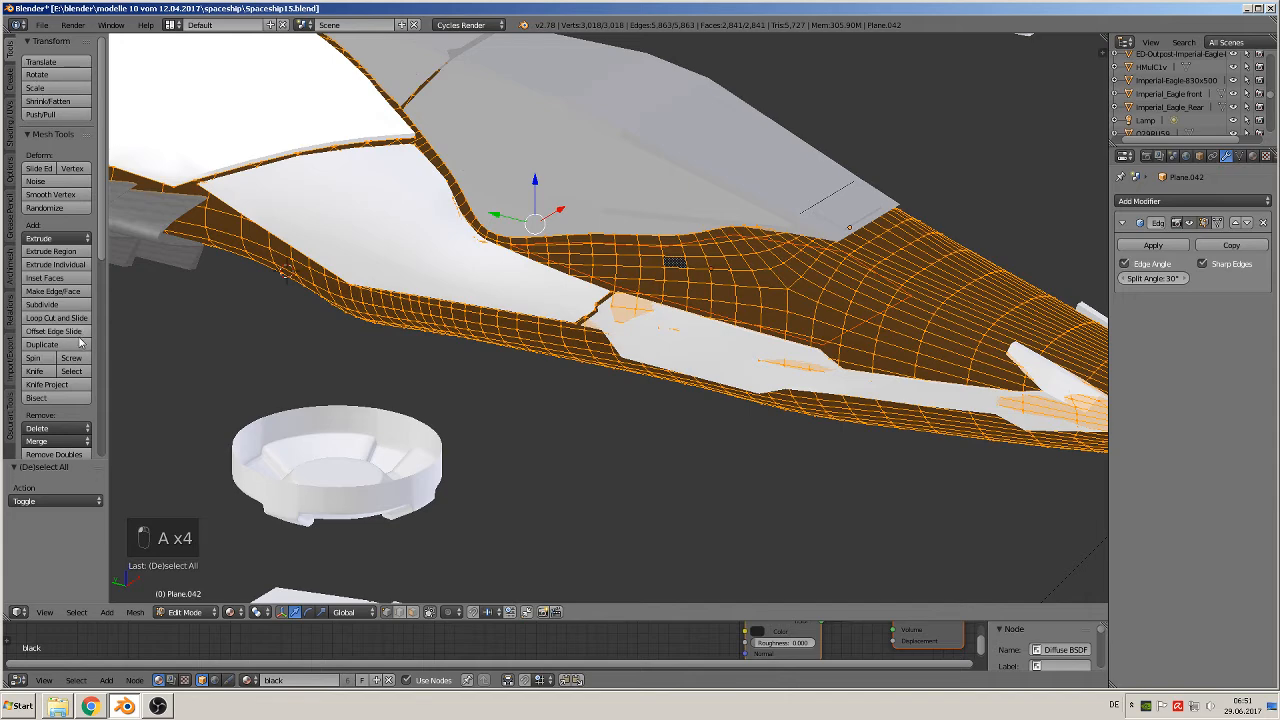
click(60, 386)
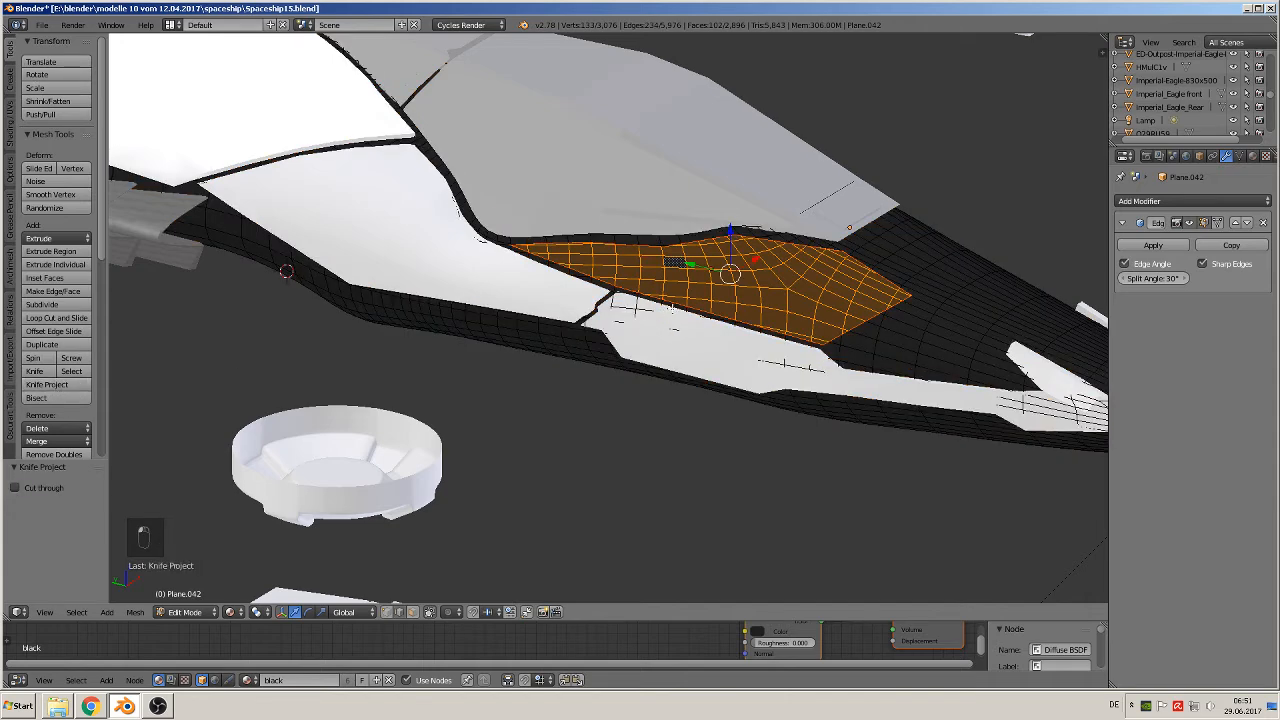
- Separate the cut faces into their own object and move that piece -0.002 along X
key(p)
click(672, 309)
key(Tab)
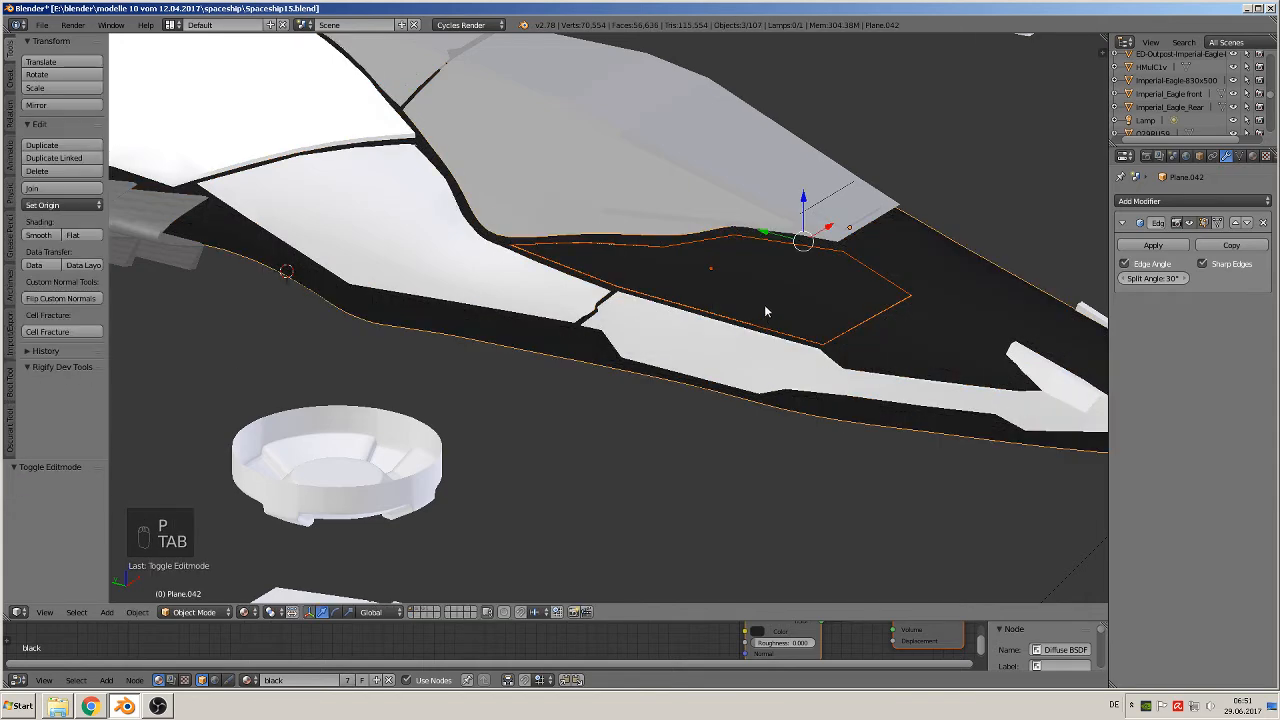
right_click(772, 310)
middle_drag(778, 313, 702, 343)
drag(752, 234, 754, 290)
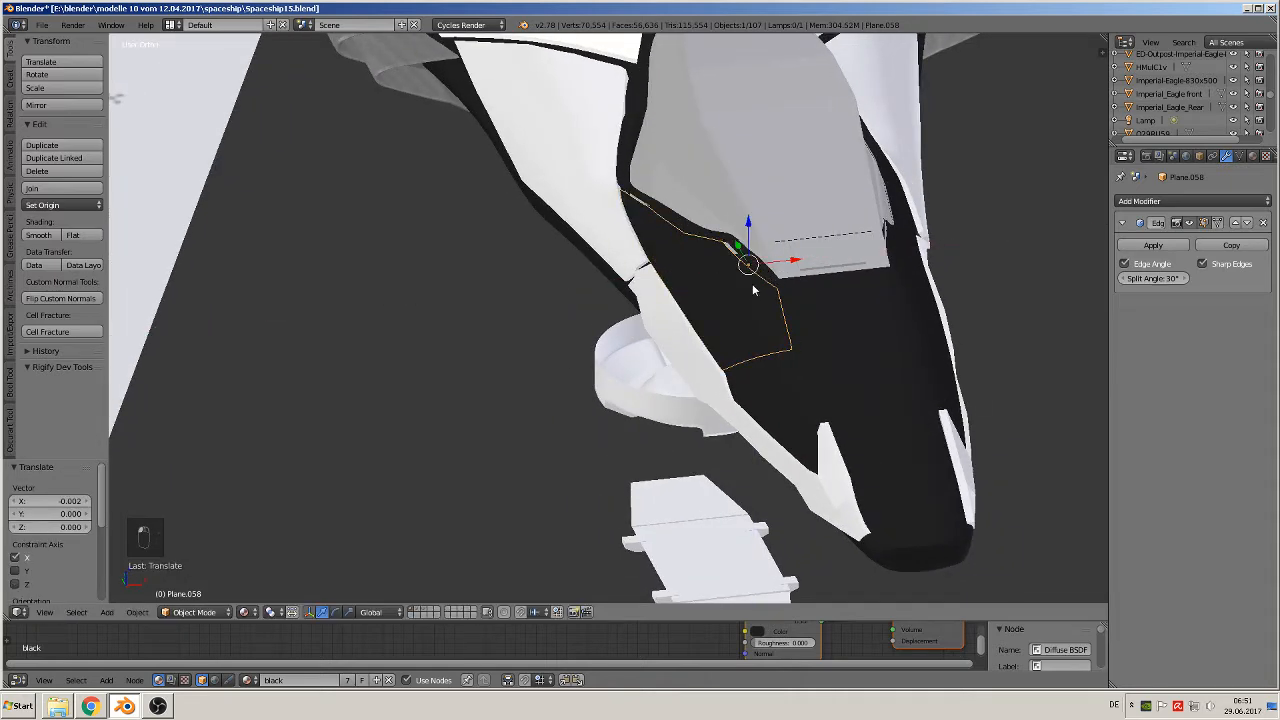
- Extrude all faces of the separated piece about 0.0024 along global X to give it thickness
key(Tab)
key(a)
key(a)
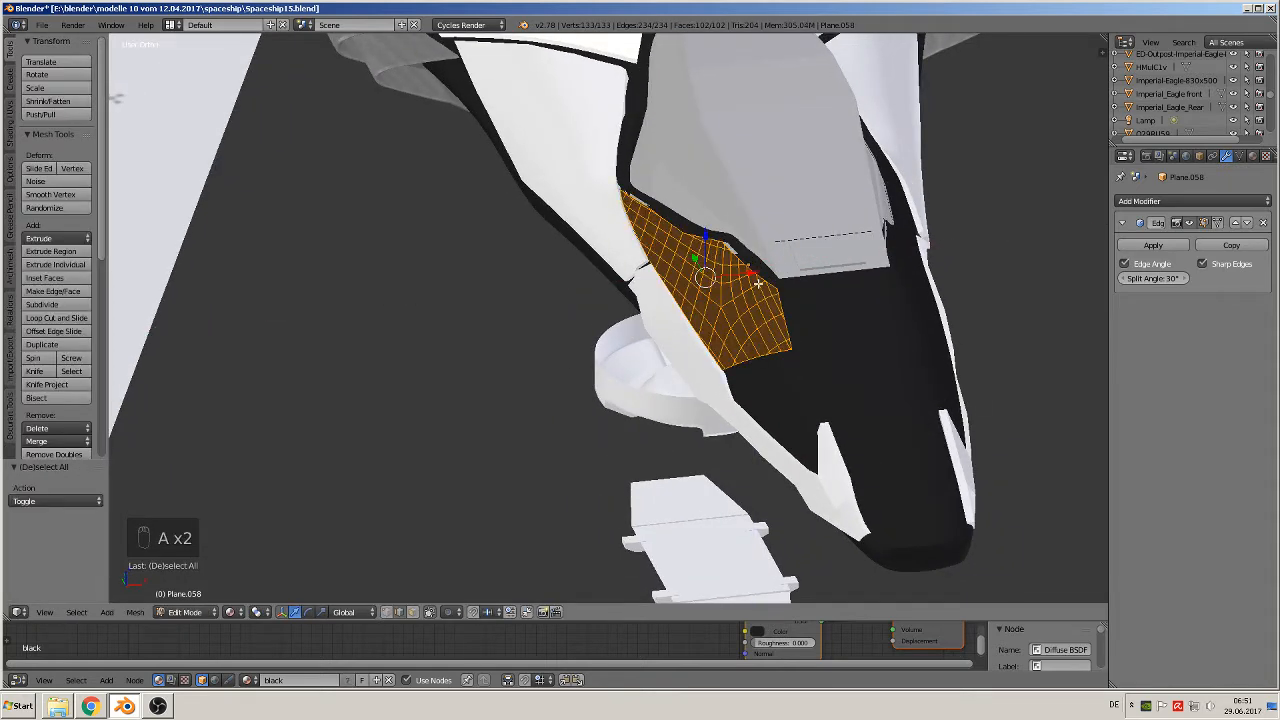
key(e)
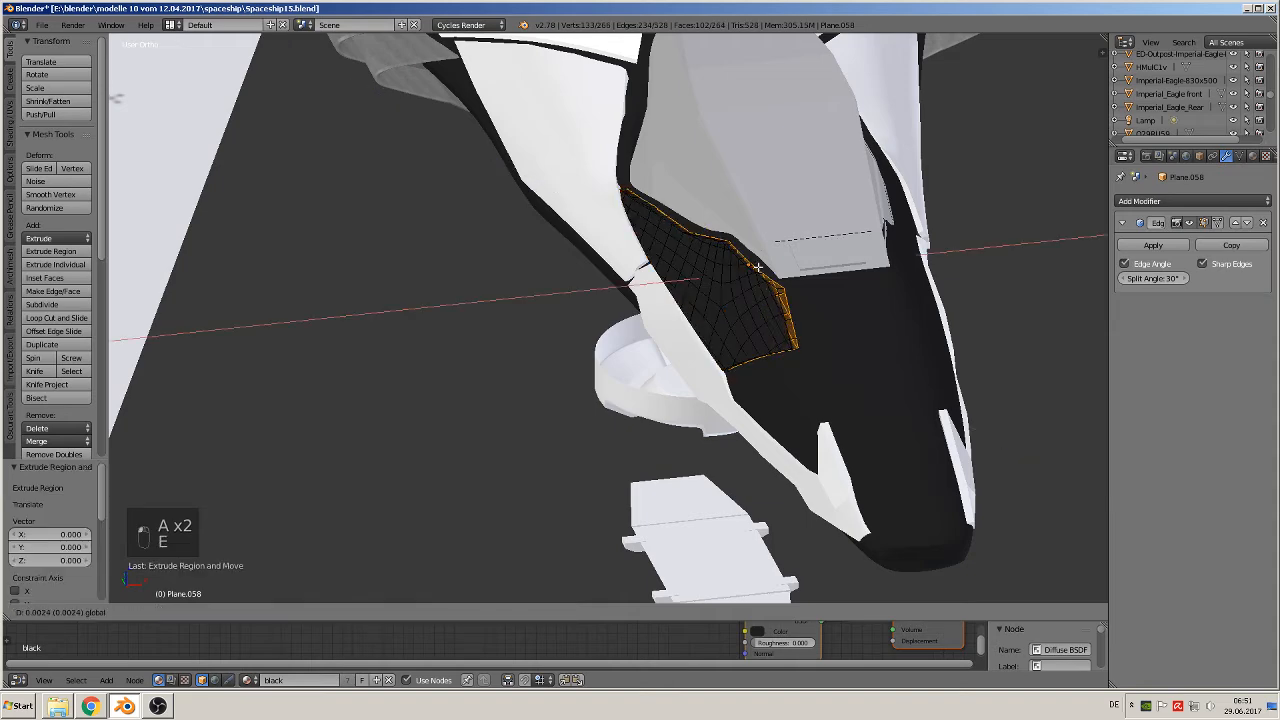
click(757, 267)
middle_drag(757, 268, 786, 329)
key(Tab)
scroll(786, 330, up, 3)
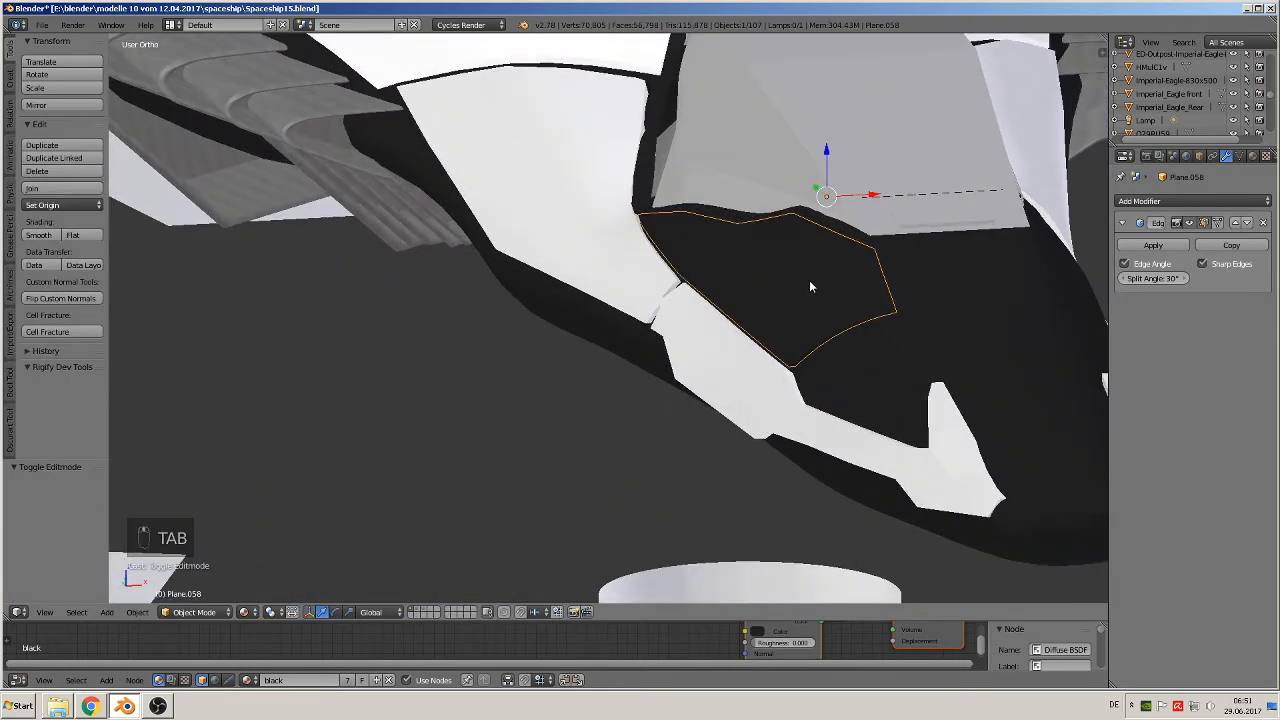
- Remove both material slots from the new hull plate and assign the existing "ship plates" material
click(1253, 156)
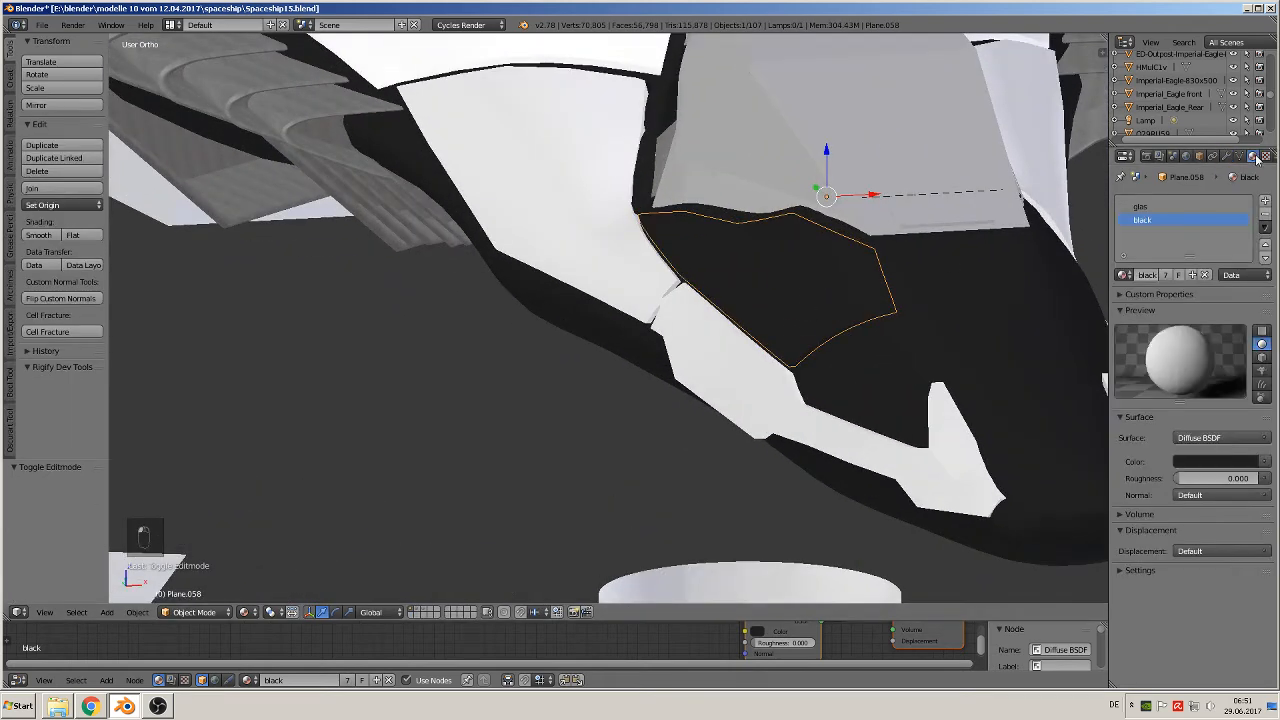
click(1265, 215)
click(1265, 215)
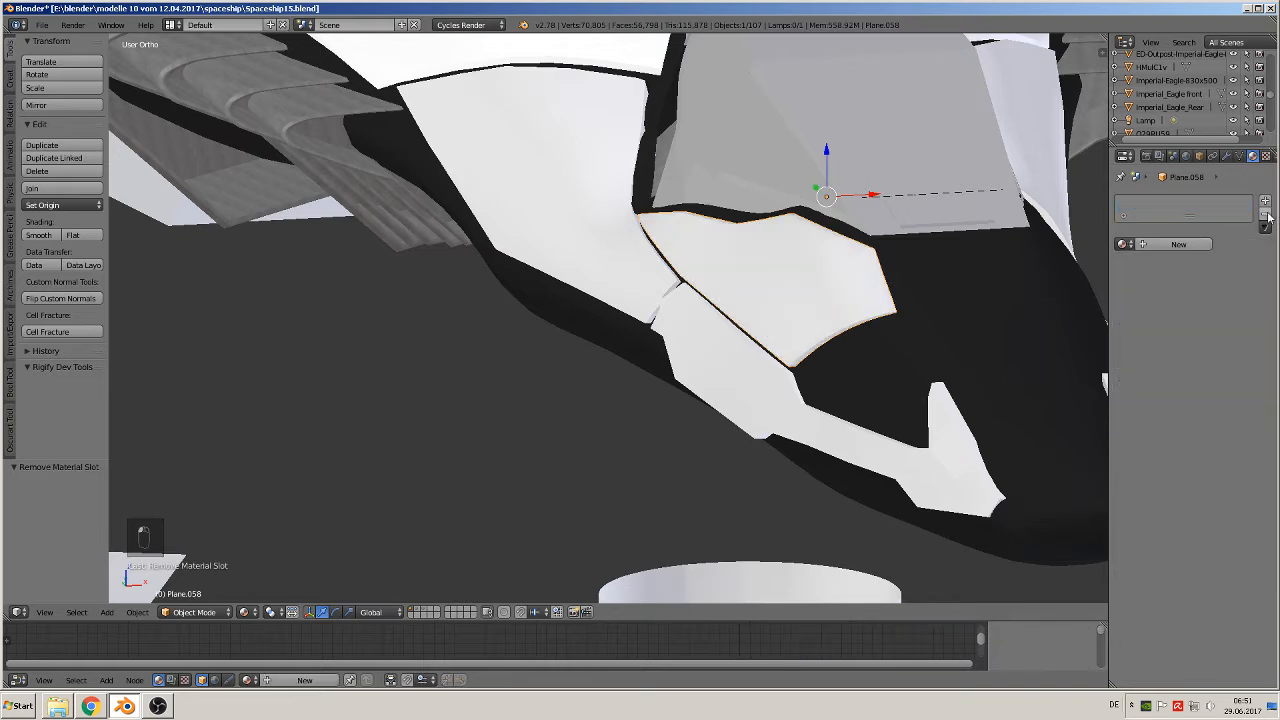
click(1124, 244)
text(sh)
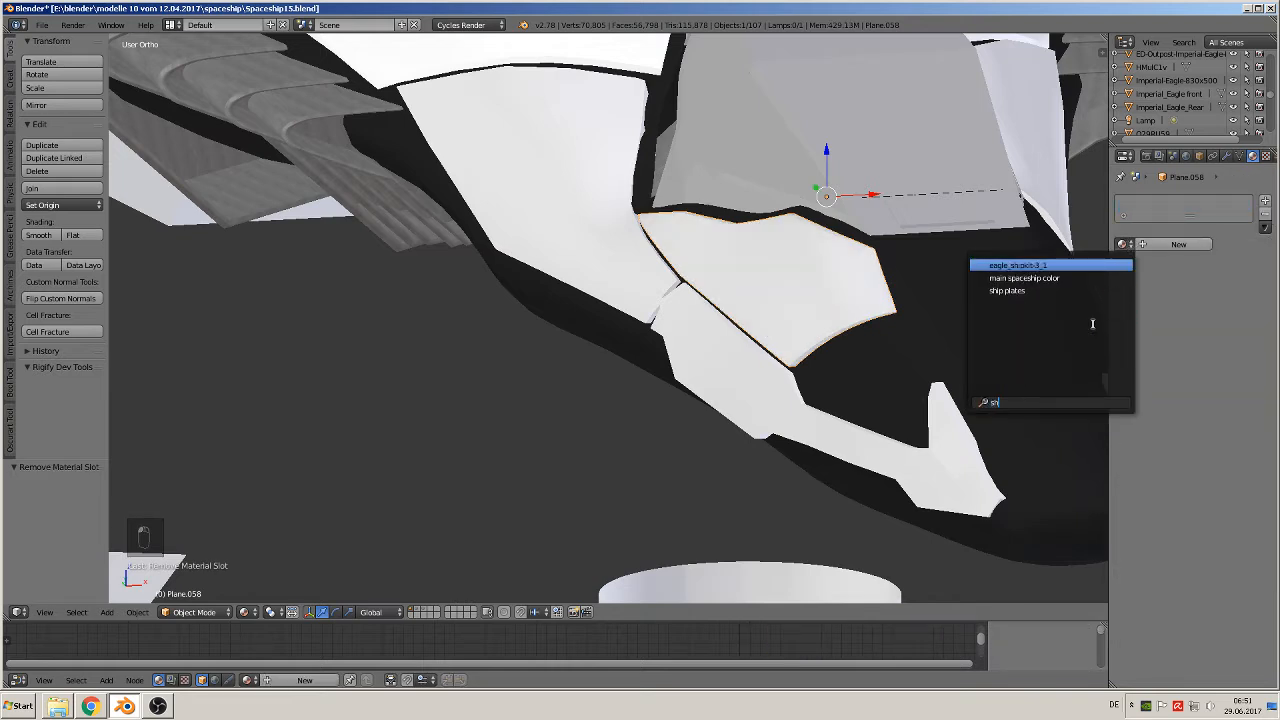
click(1052, 290)
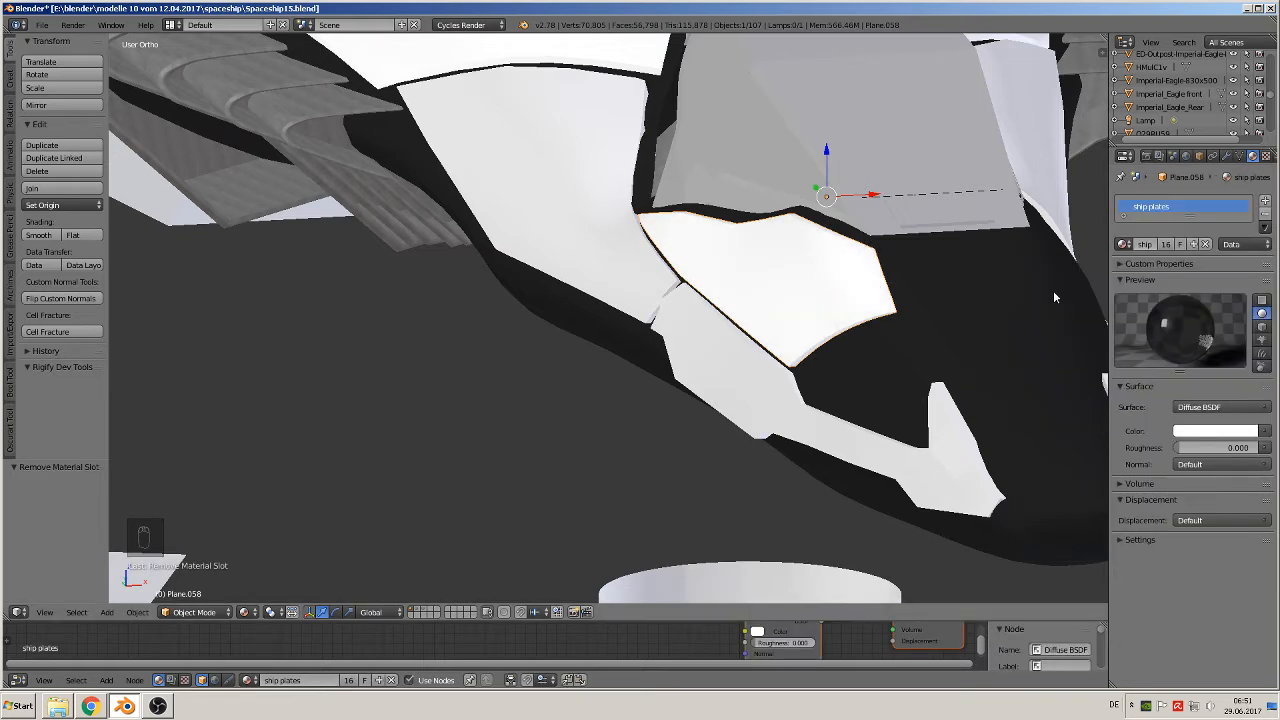
- Move the new white plate 0.001 along X relative to the hull
middle_drag(1053, 290, 906, 273)
drag(805, 142, 808, 142)
middle_drag(808, 142, 881, 285)
- Set the black hull's origin to its geometry and apply its rotation and scale
right_click(771, 223)
middle_drag(771, 228, 740, 262)
scroll(745, 260, down, 4)
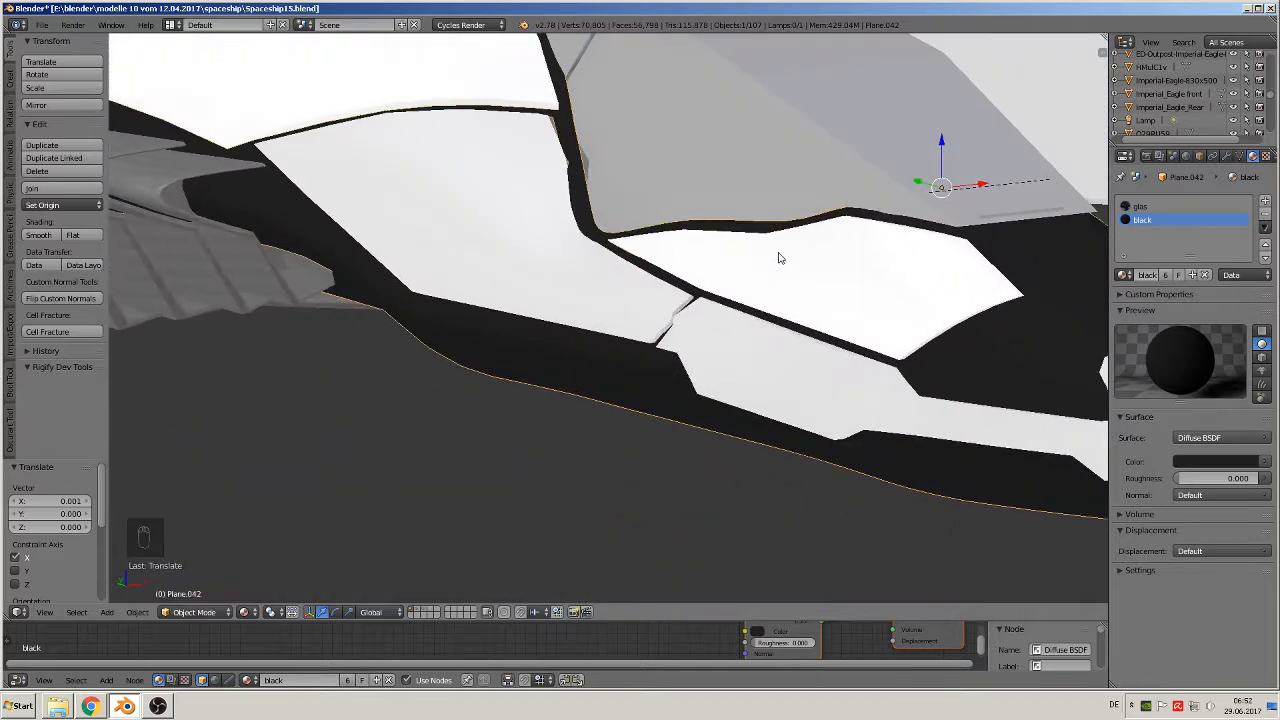
scroll(789, 260, down, 3)
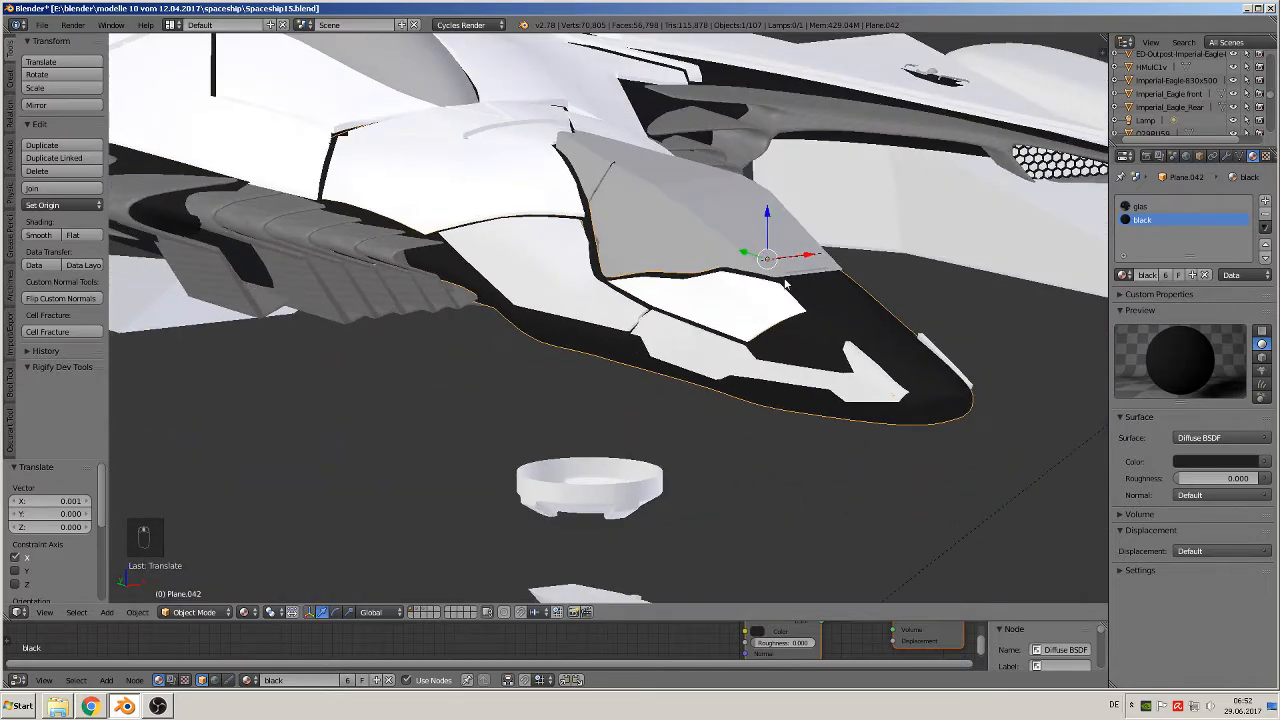
click(60, 205)
click(71, 237)
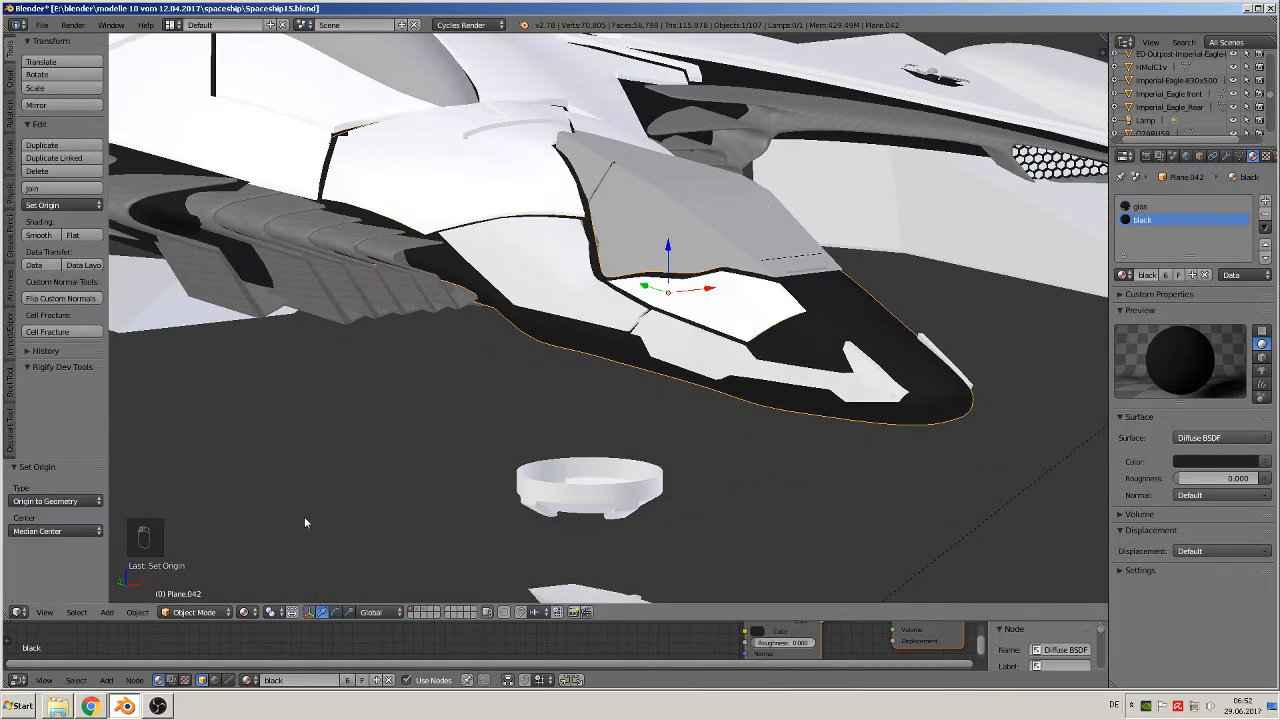
click(137, 614)
mouse_move(178, 511)
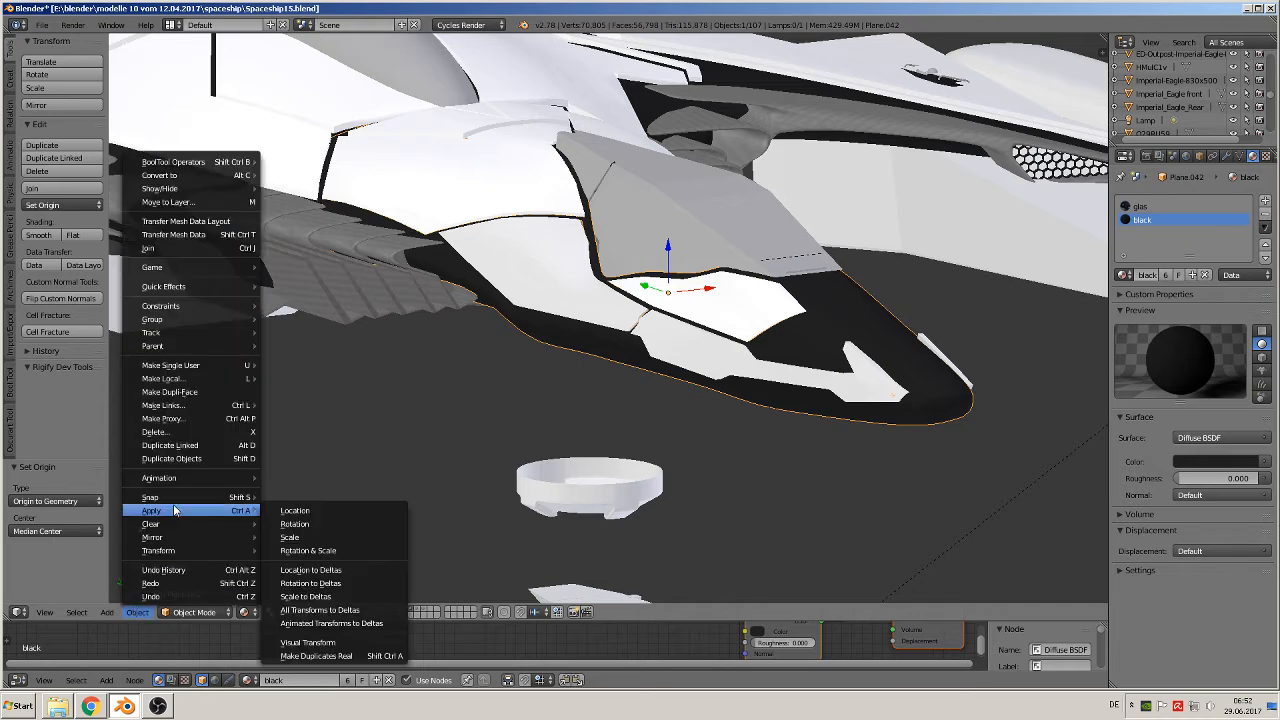
click(331, 551)
middle_drag(810, 325, 750, 353)
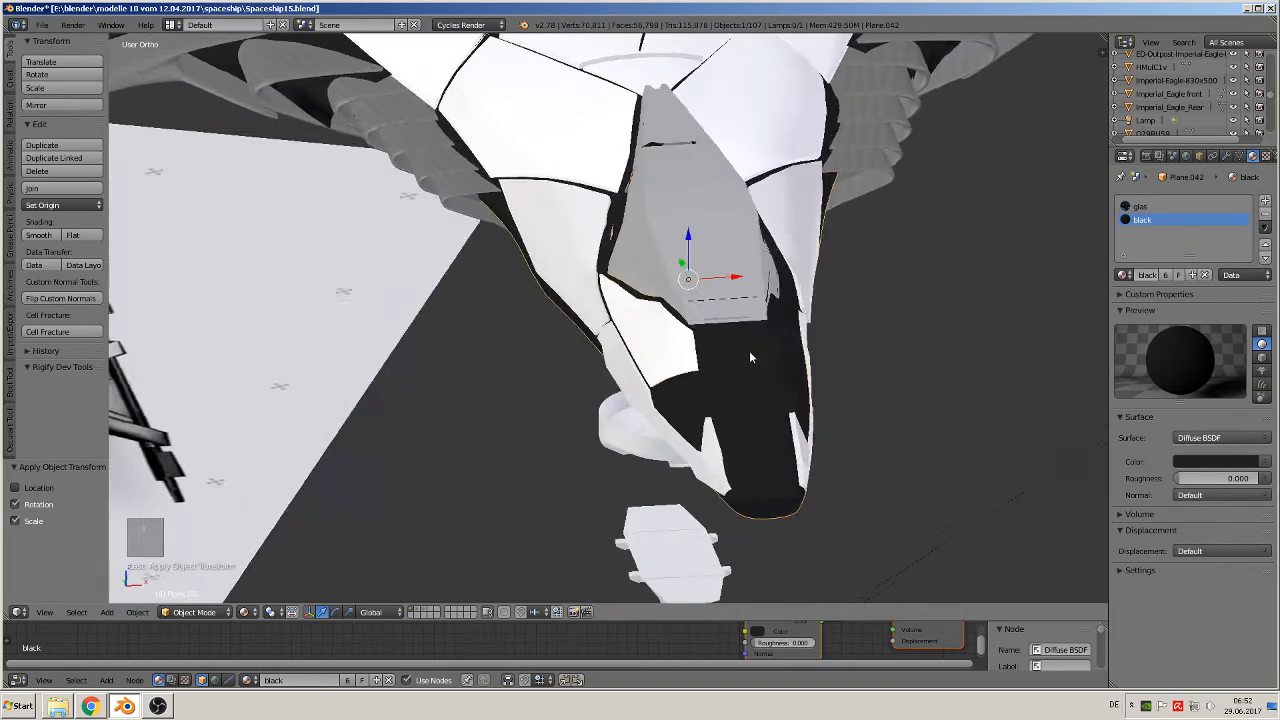
key(alt+d)
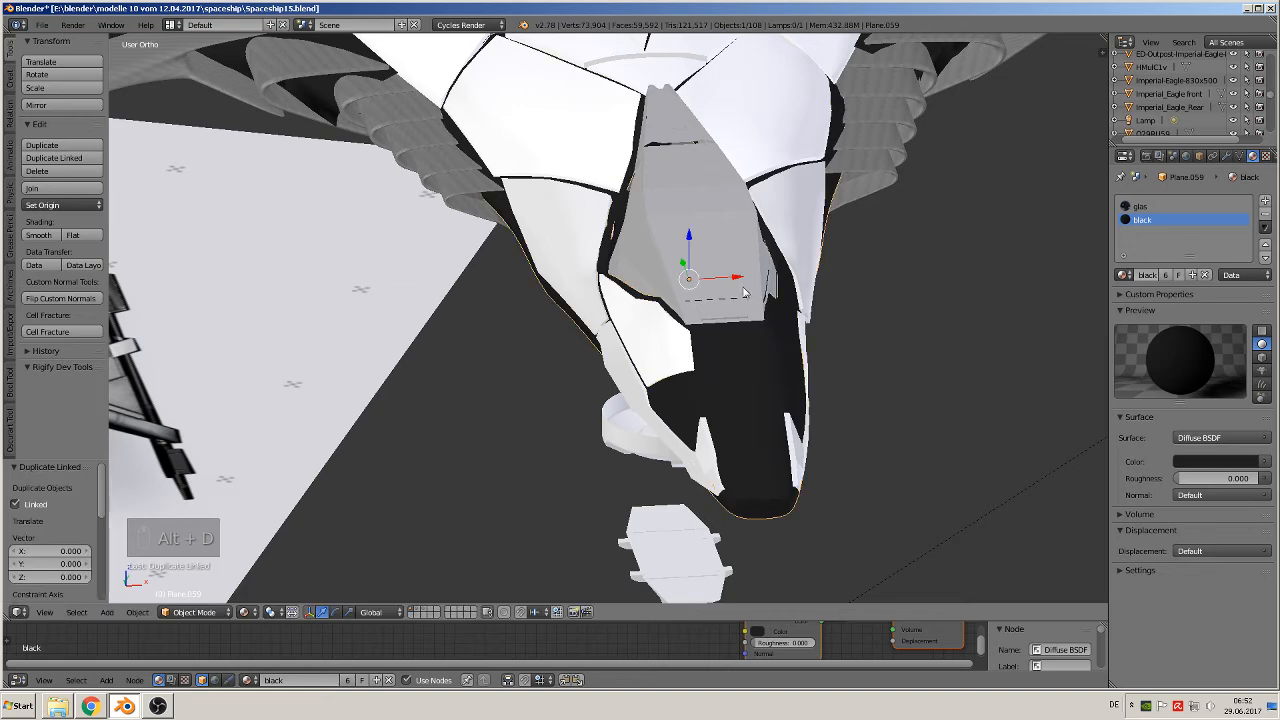
key(x)
click(966, 313)
key(x)
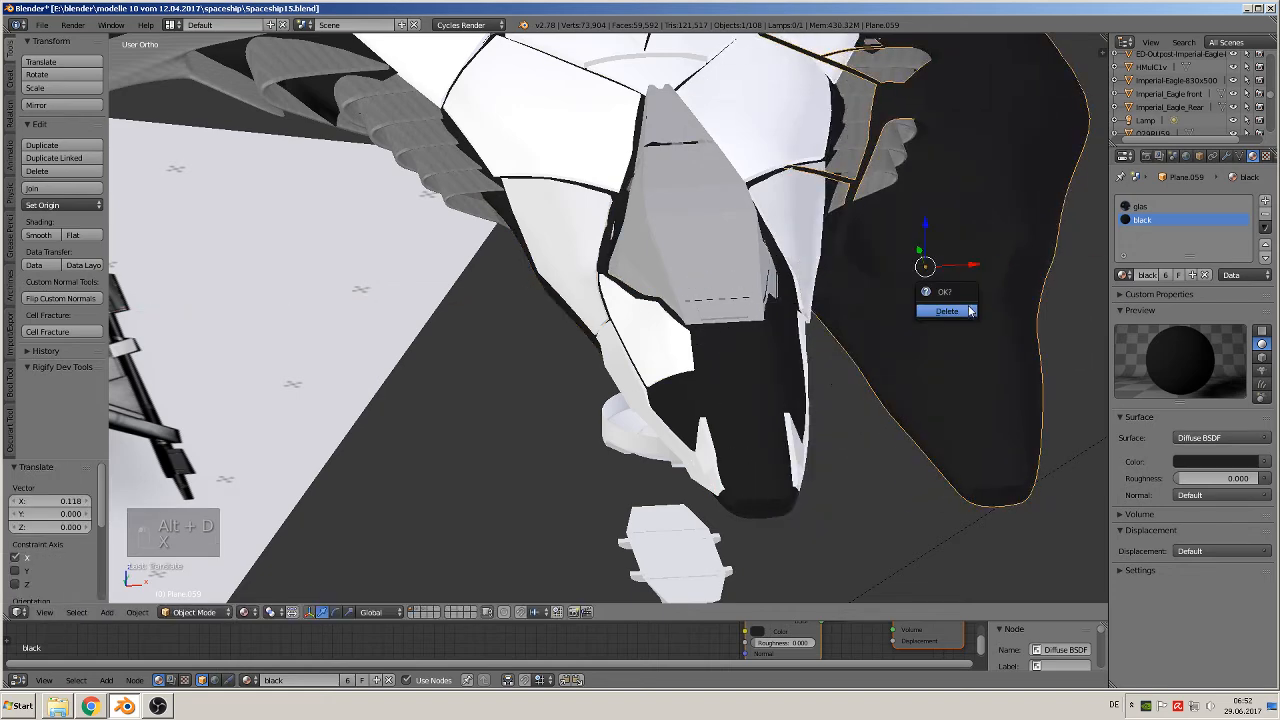
click(936, 309)
- Make a linked duplicate of the new white plate, offset it 0.103 along X and mirror it along global X
right_click(651, 360)
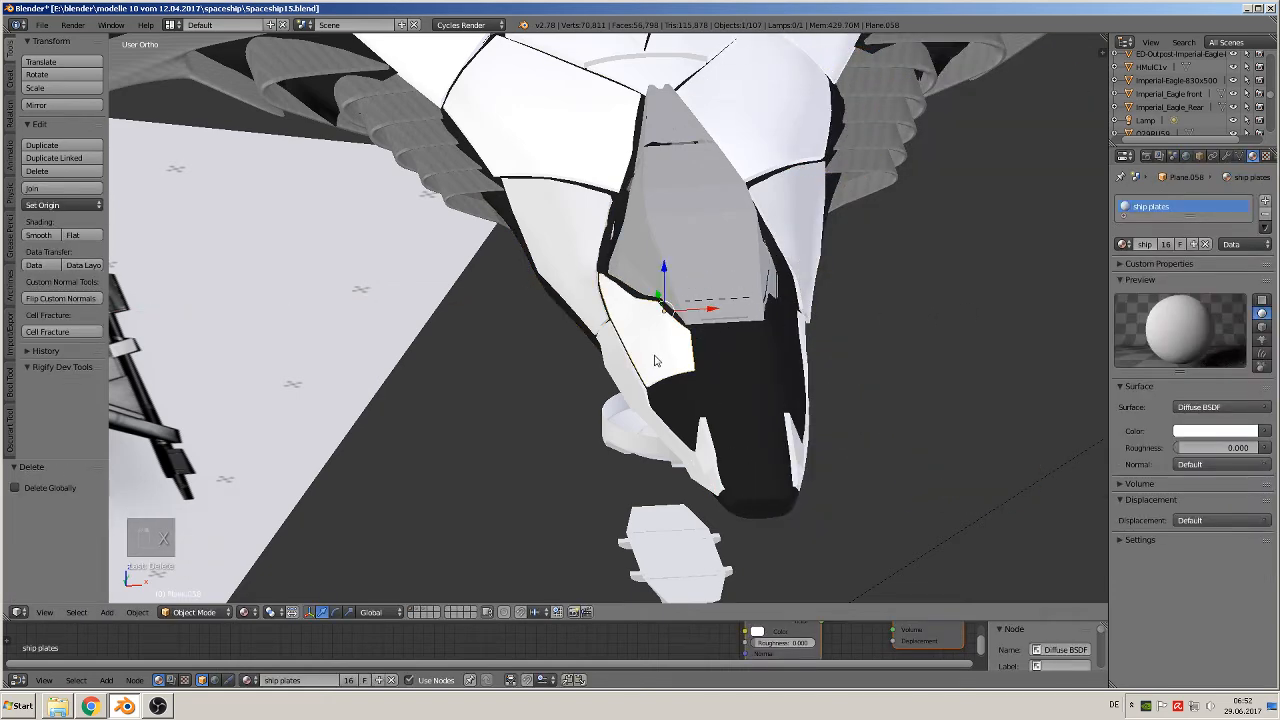
key(alt+d)
key(x)
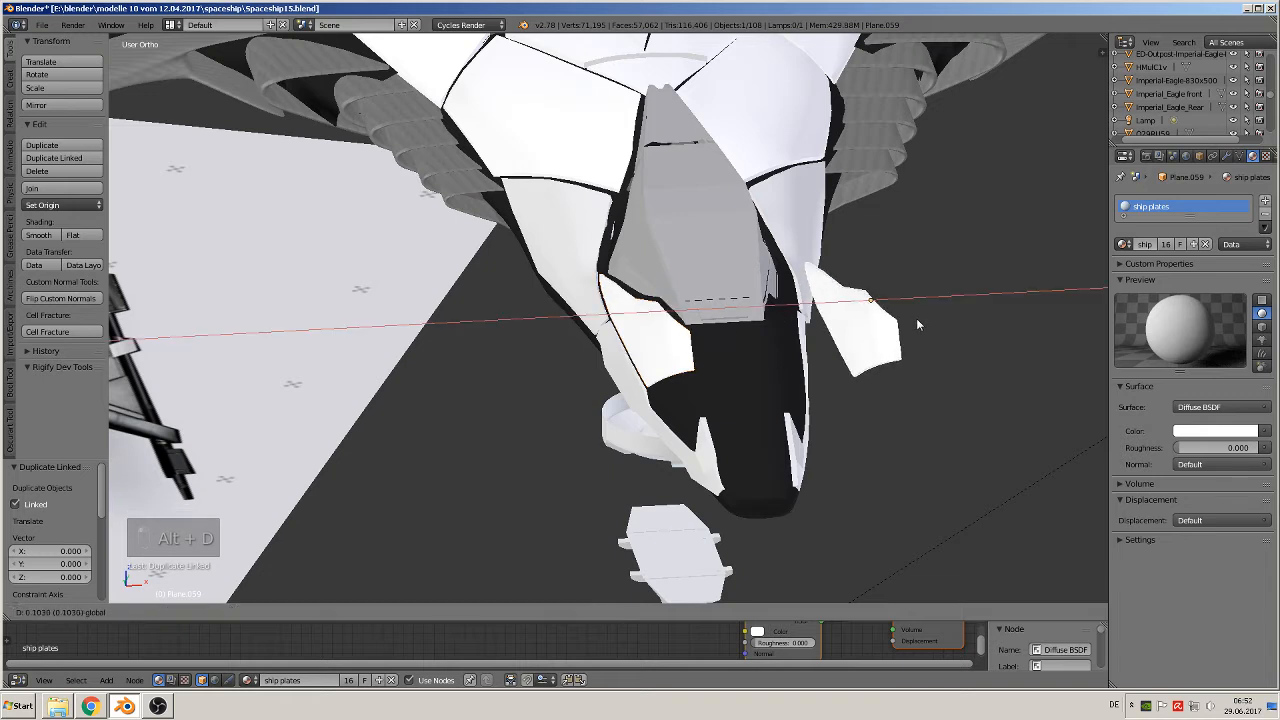
click(916, 318)
click(137, 613)
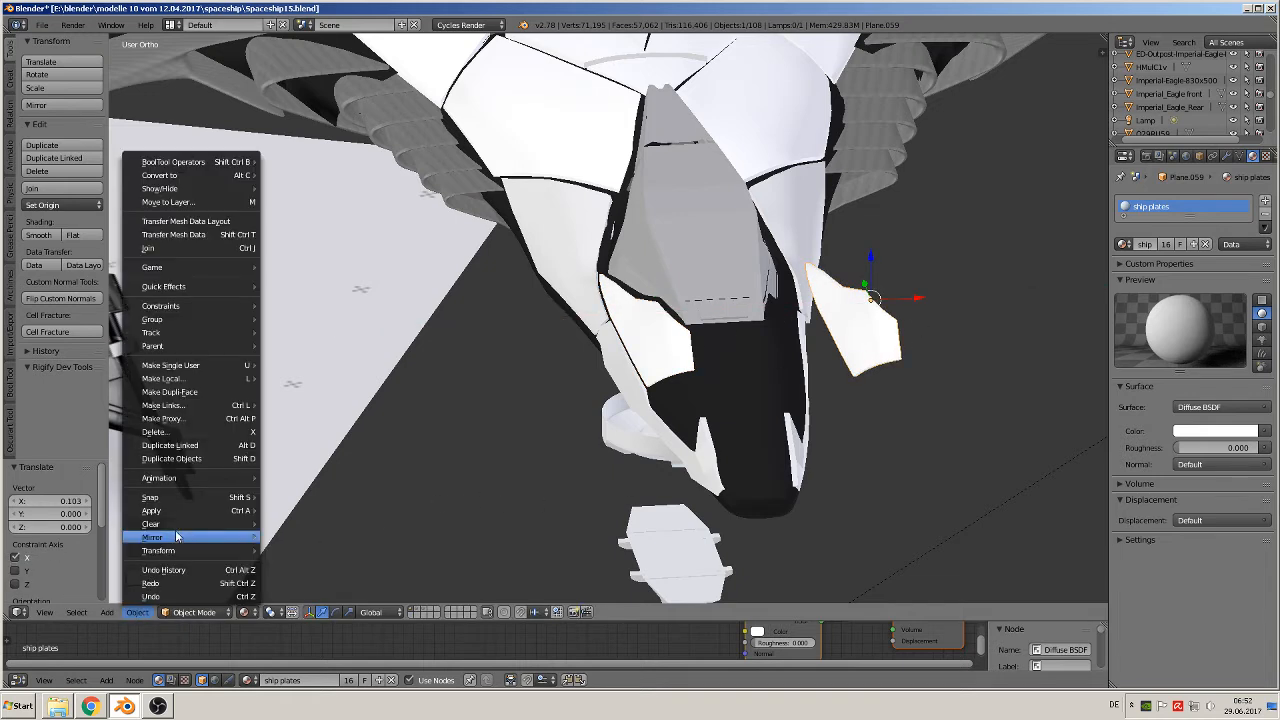
mouse_move(200, 533)
click(310, 533)
key(x)
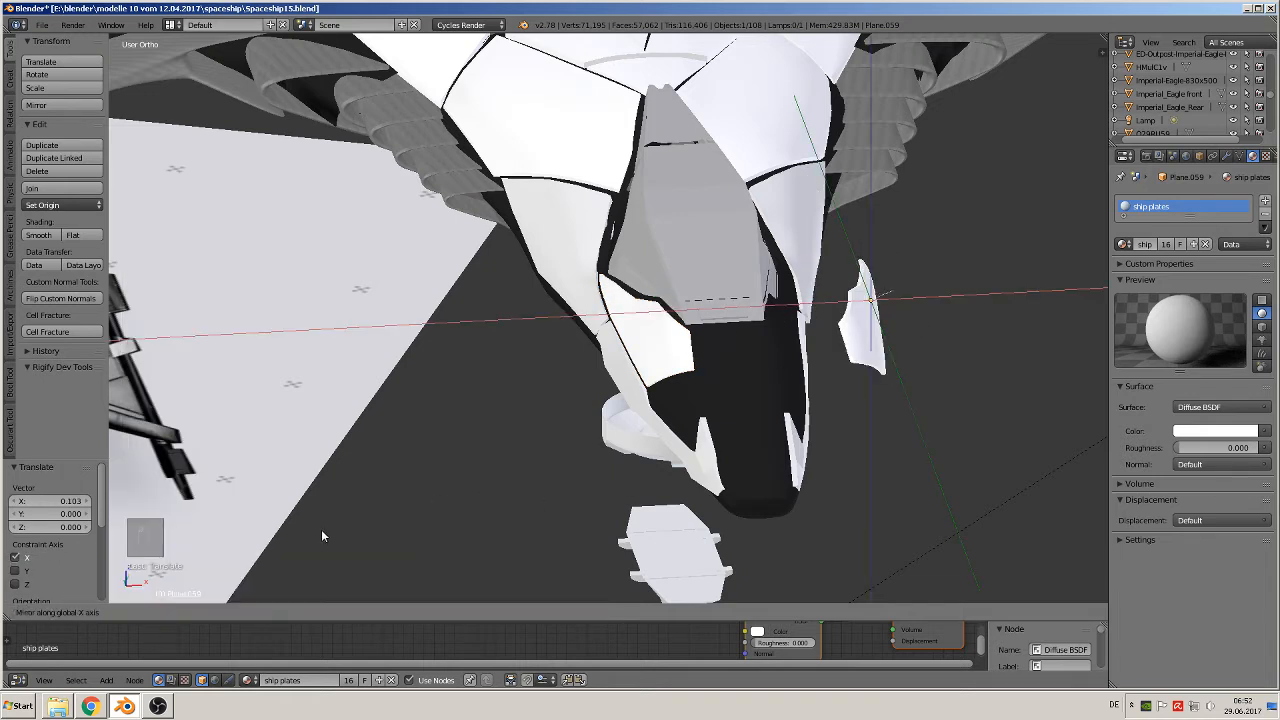
click(321, 529)
- Position the mirrored plate on the opposite side of the nose beside the grey panel and deselect everything
drag(919, 298, 835, 305)
middle_drag(835, 305, 758, 324)
drag(766, 297, 772, 309)
middle_drag(775, 320, 611, 351)
key(q)
key(a)
- Add a mesh plane at the front tip of the new white plate and scale it to about 0.078
scroll(783, 400, up, 5)
scroll(535, 325, up, 2)
scroll(535, 322, down, 3)
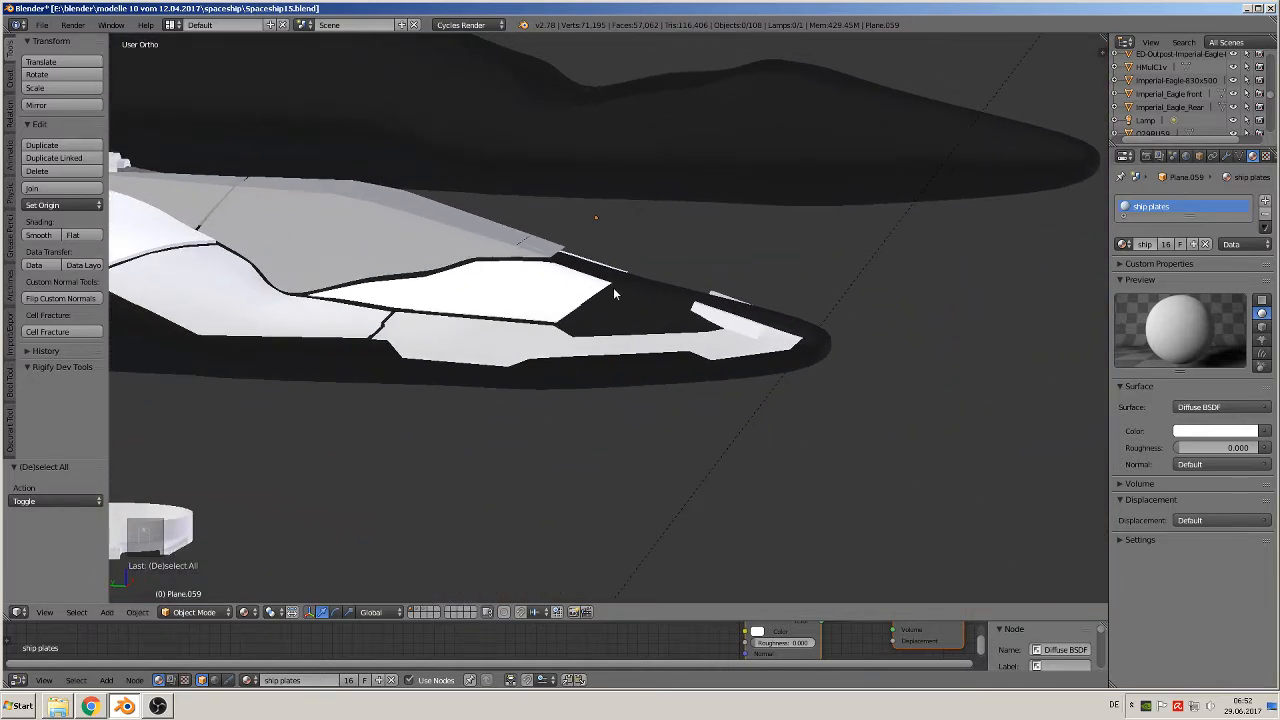
click(107, 612)
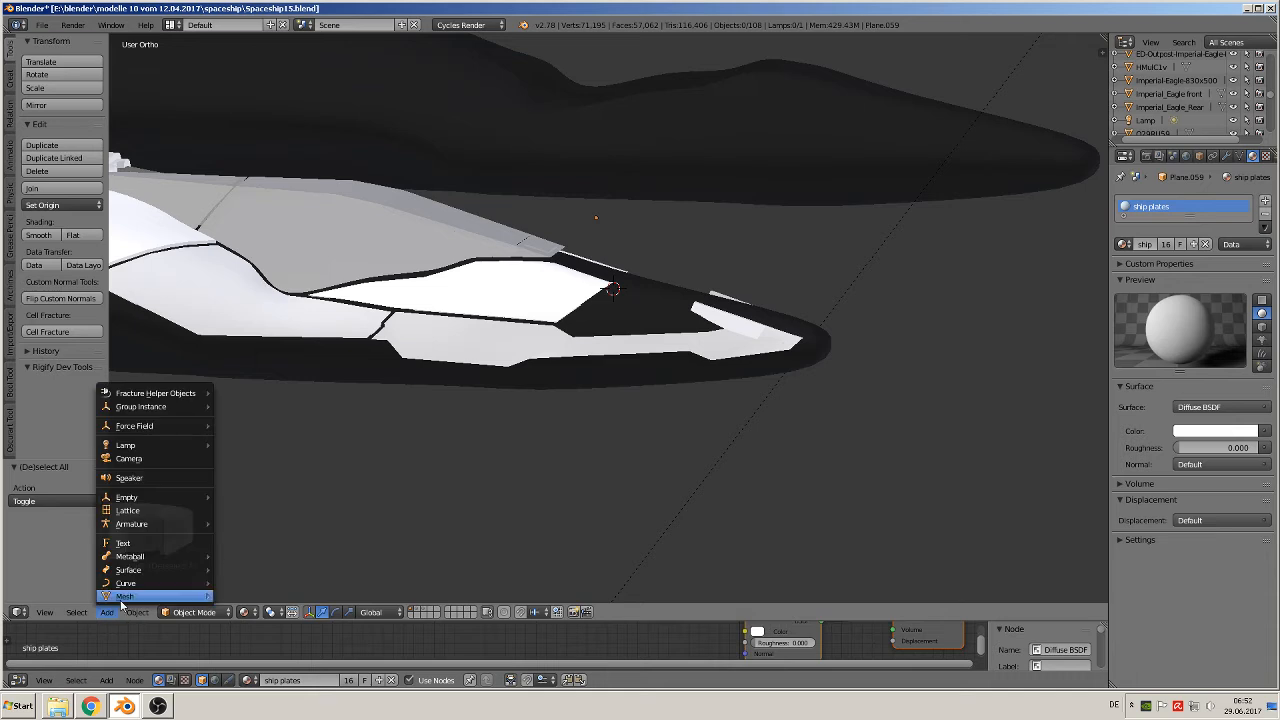
mouse_move(125, 596)
click(298, 266)
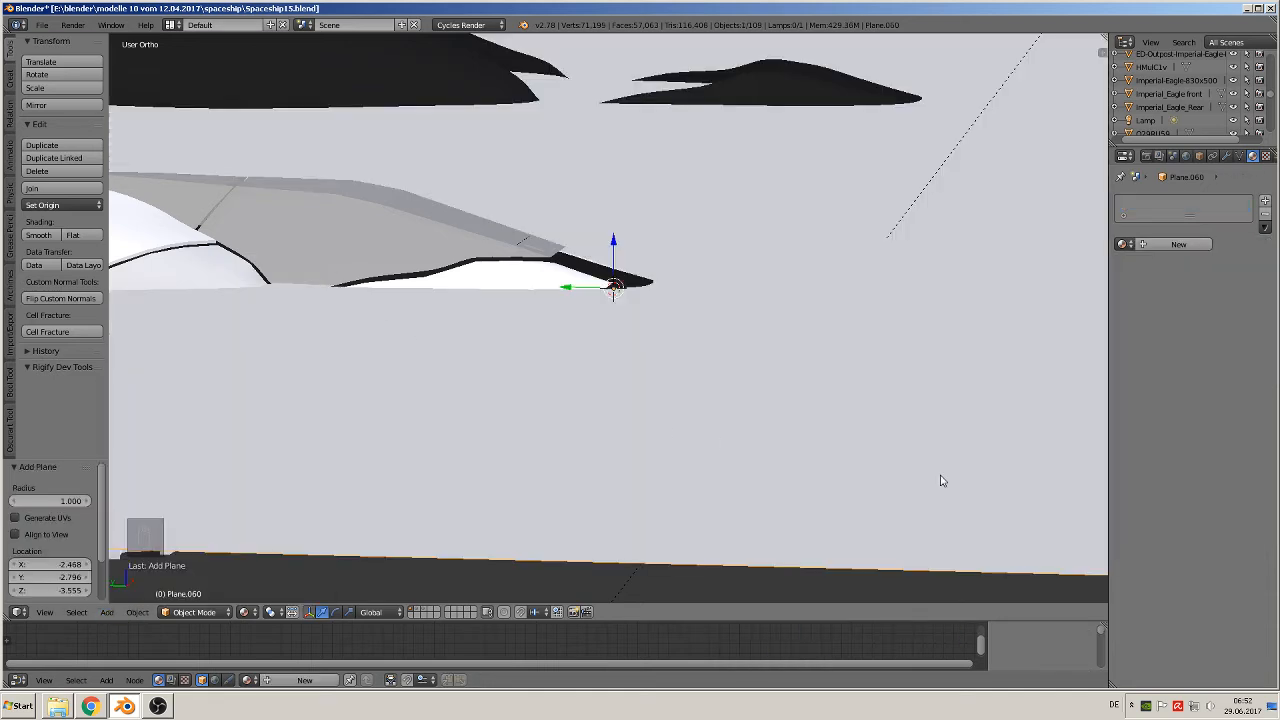
key(s)
click(610, 324)
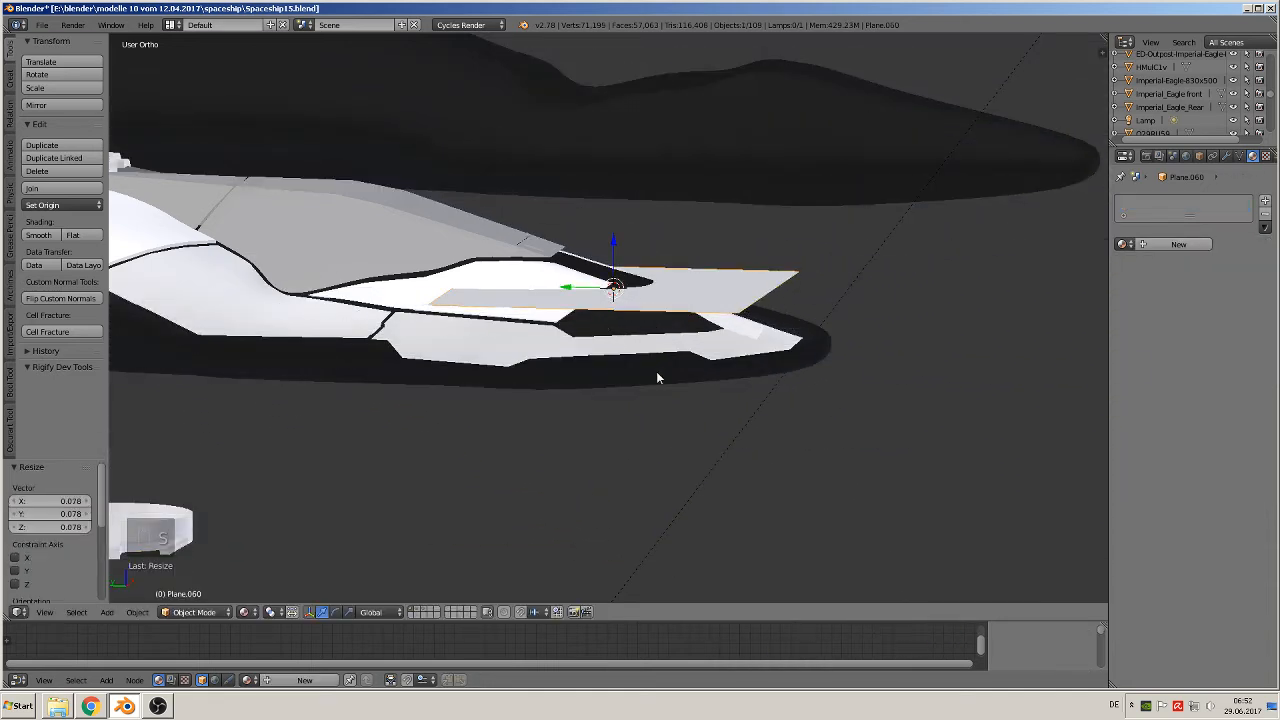
- Rotate the plane 90° around global Y and move it sideways out in front of the hull
key(r)
key(y)
key(9)
key(0)
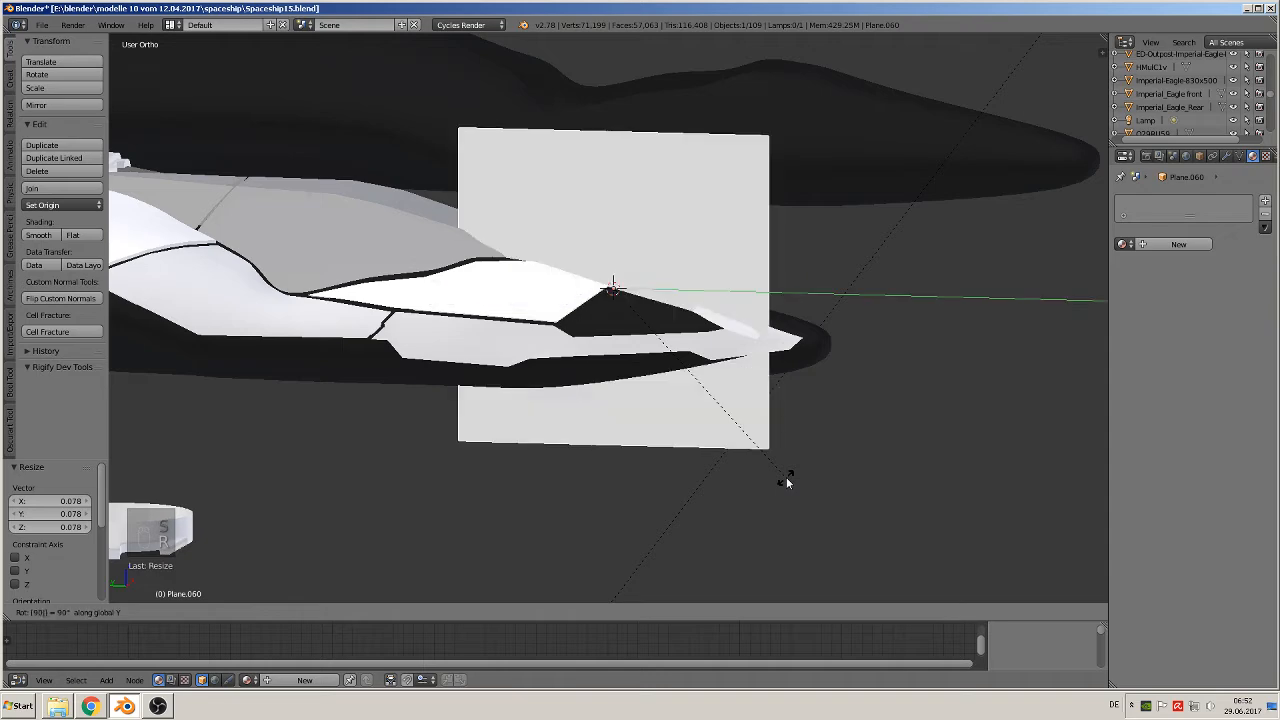
key(Return)
middle_drag(639, 297, 574, 342)
drag(642, 269, 492, 347)
middle_drag(608, 414, 665, 369)
- Delete three of the plane's vertices in Edit Mode, keeping only the upper rear corner
key(Tab)
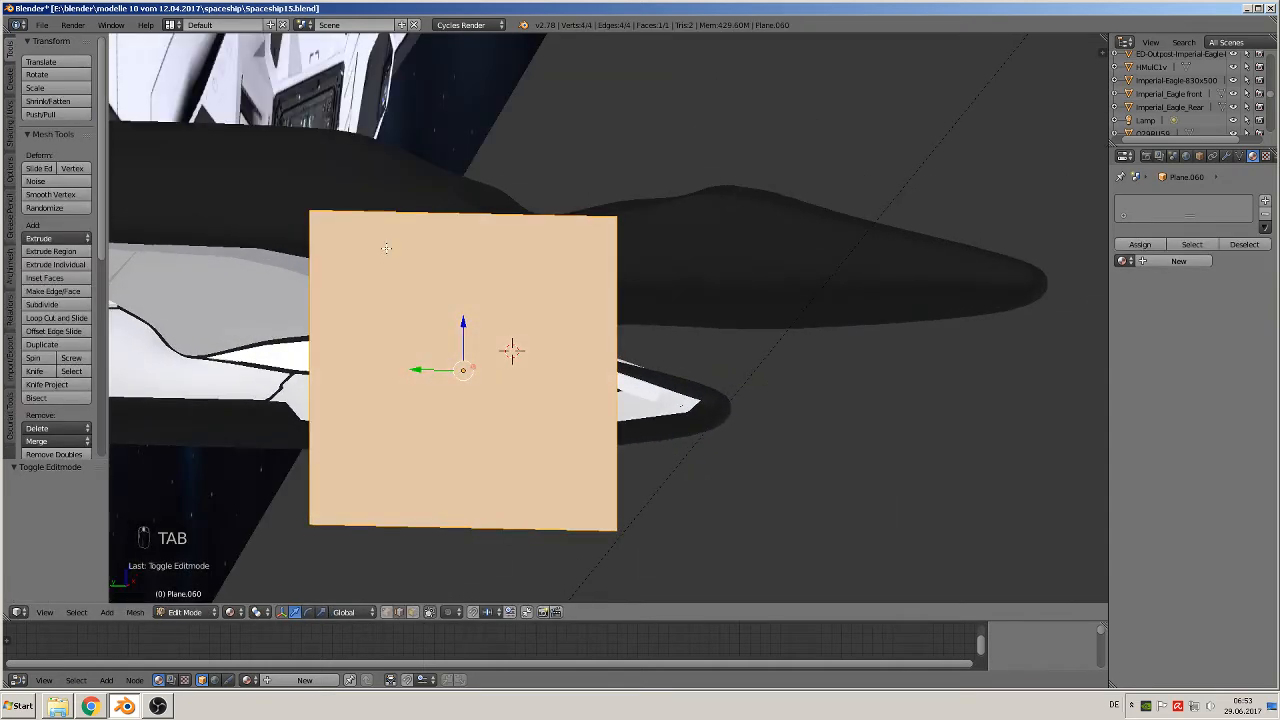
right_click(299, 210)
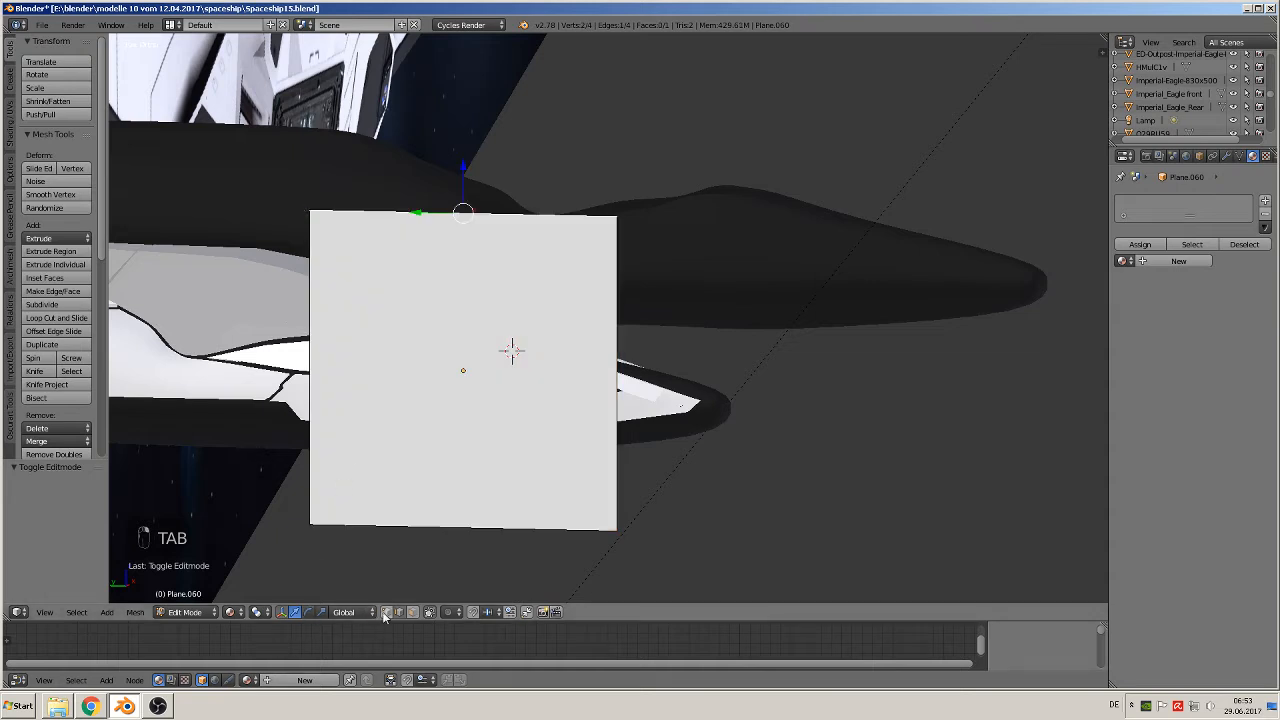
right_click(312, 525)
shift+right_click(616, 526)
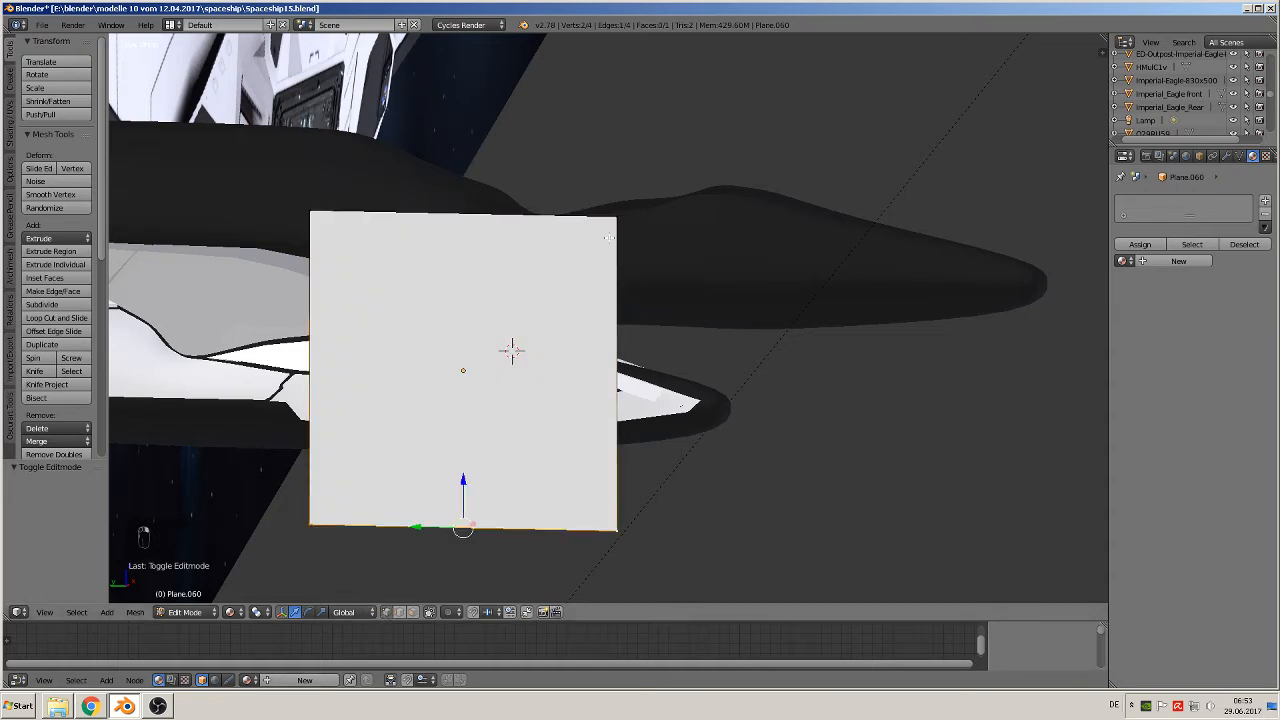
shift+right_click(612, 225)
key(x)
click(610, 232)
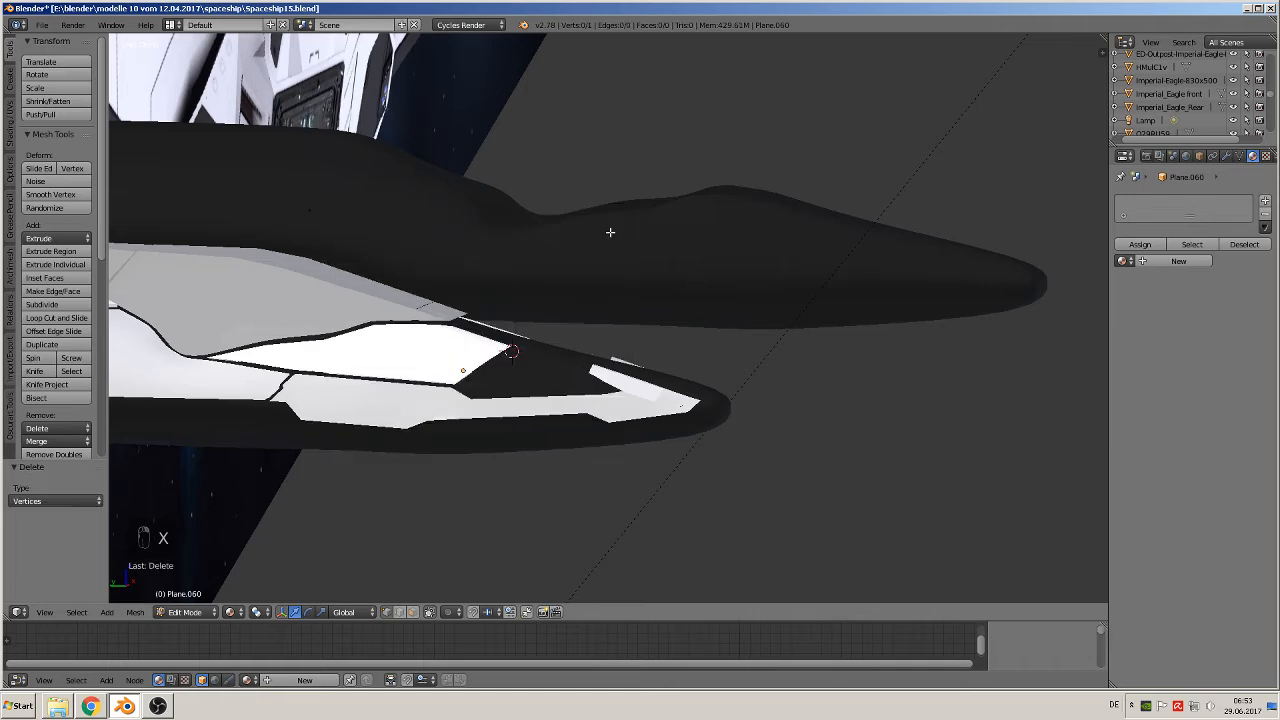
- Move the remaining vertex to the front tip of the new white plate, at the edge of the black gap
right_click(311, 209)
middle_drag(643, 398, 891, 329)
key(g)
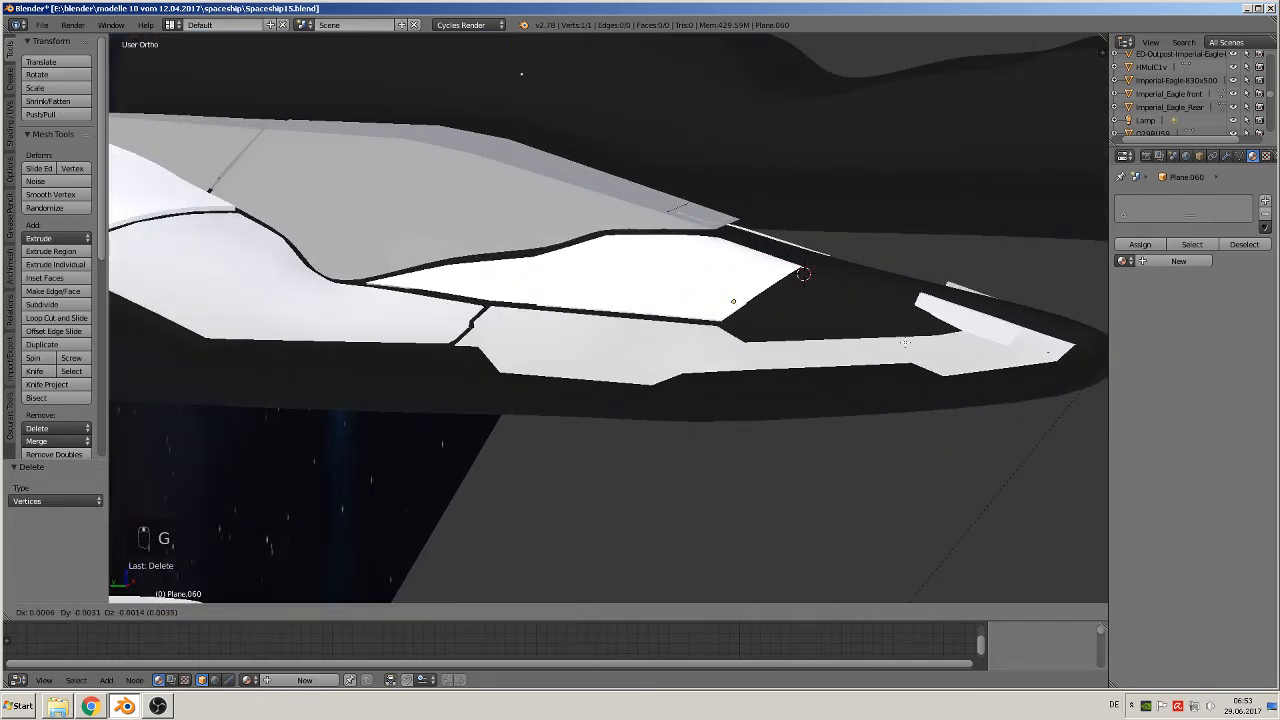
click(186, 537)
shift+middle_drag(668, 320, 518, 355)
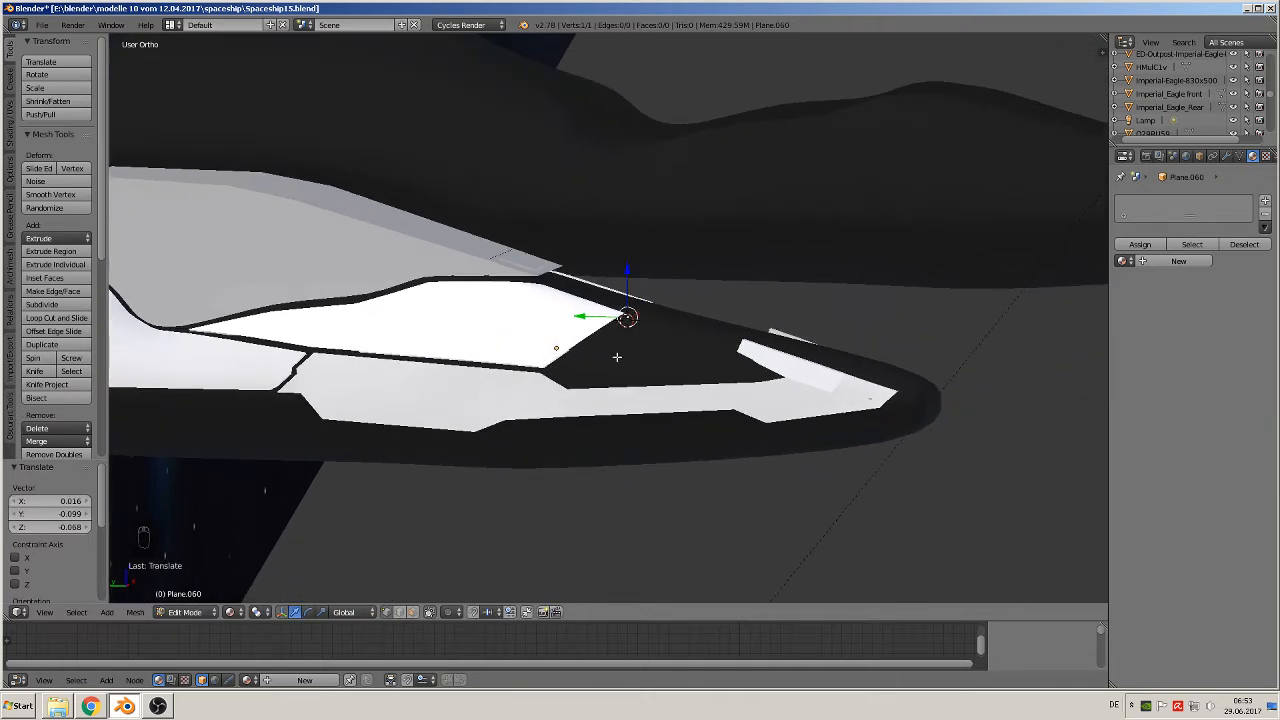
shift+middle_drag(676, 346, 709, 300)
scroll(736, 303, up, 2)
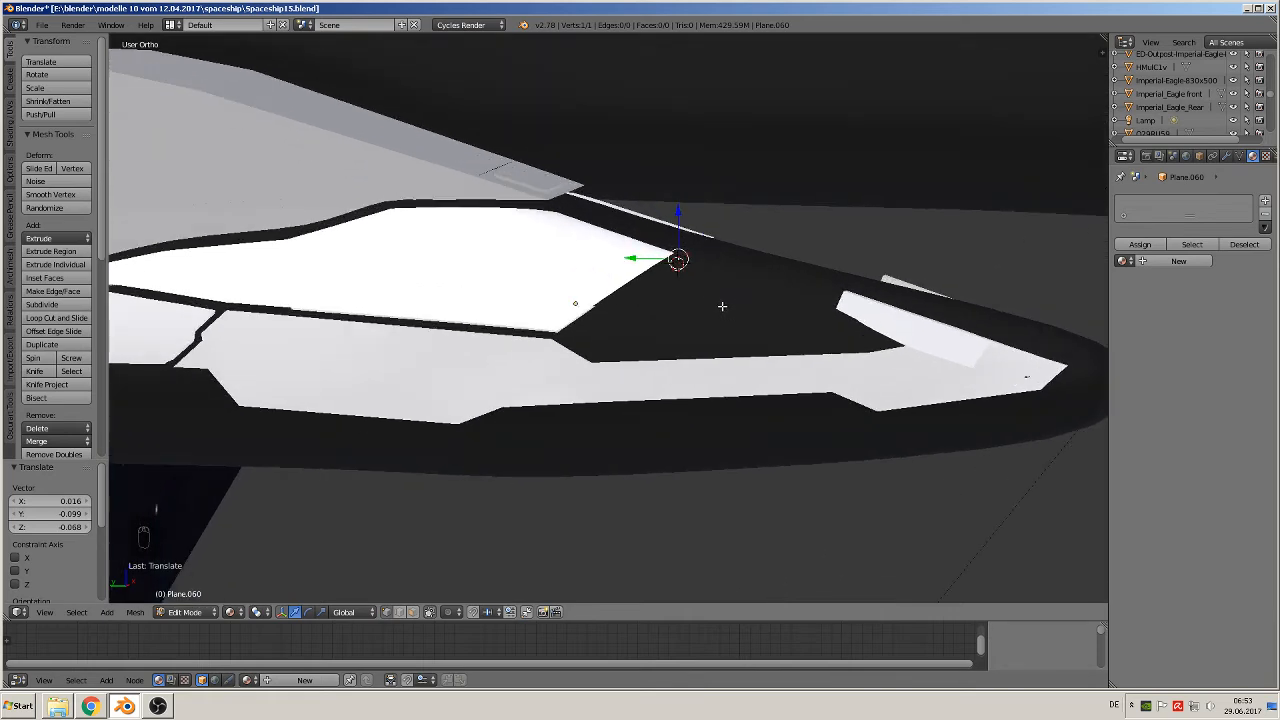
key(g)
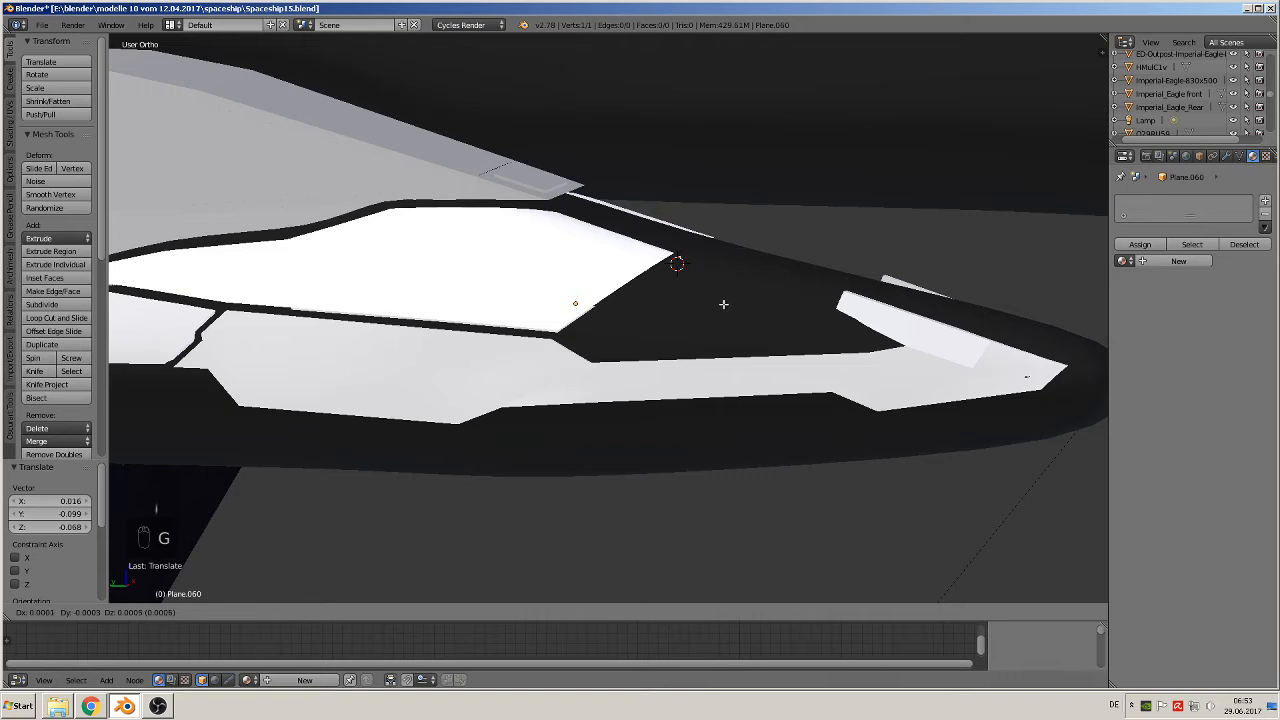
click(723, 303)
- Extrude three edges from the vertex forward to the nose strip's raised fin and down along the fin's rear edge
key(e)
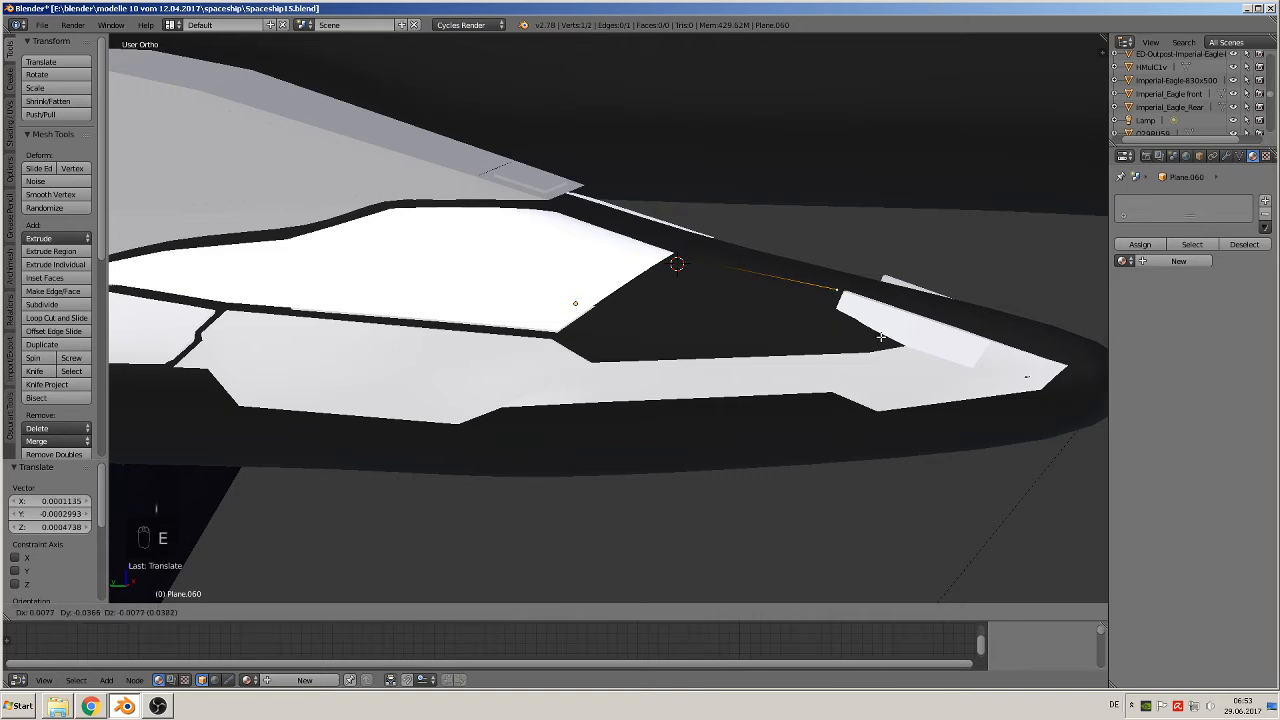
click(880, 337)
key(e)
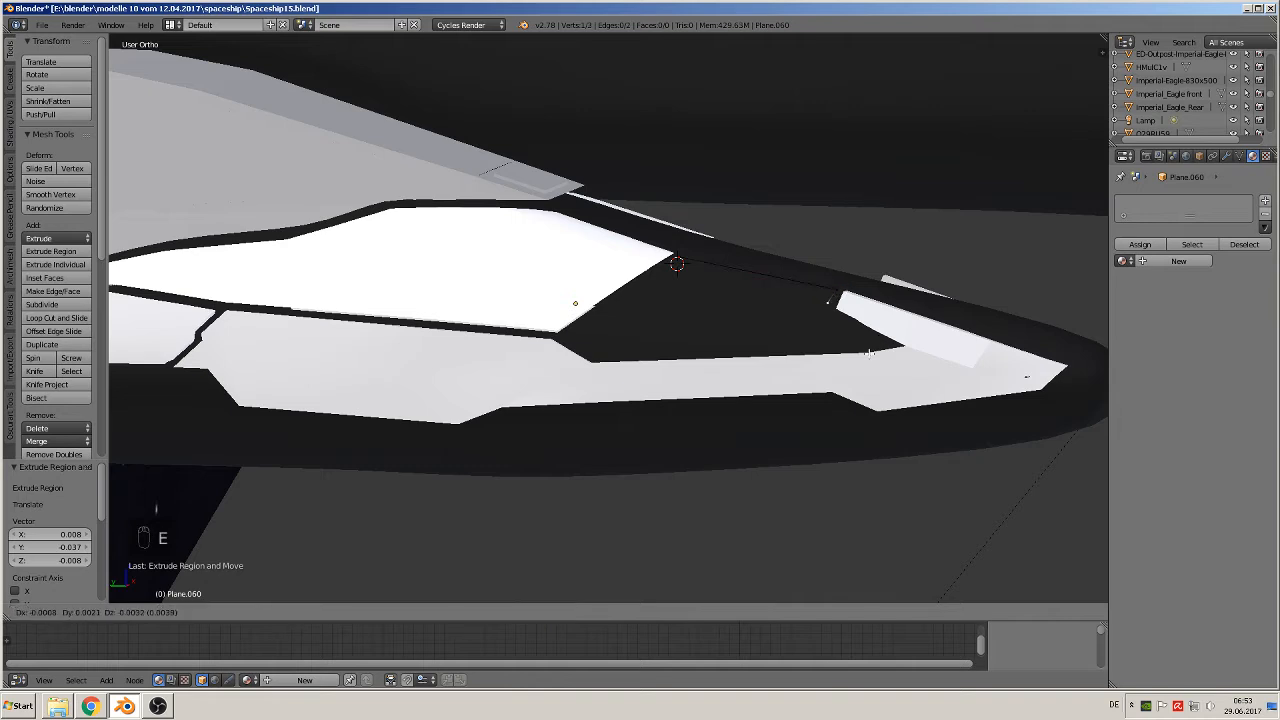
click(869, 360)
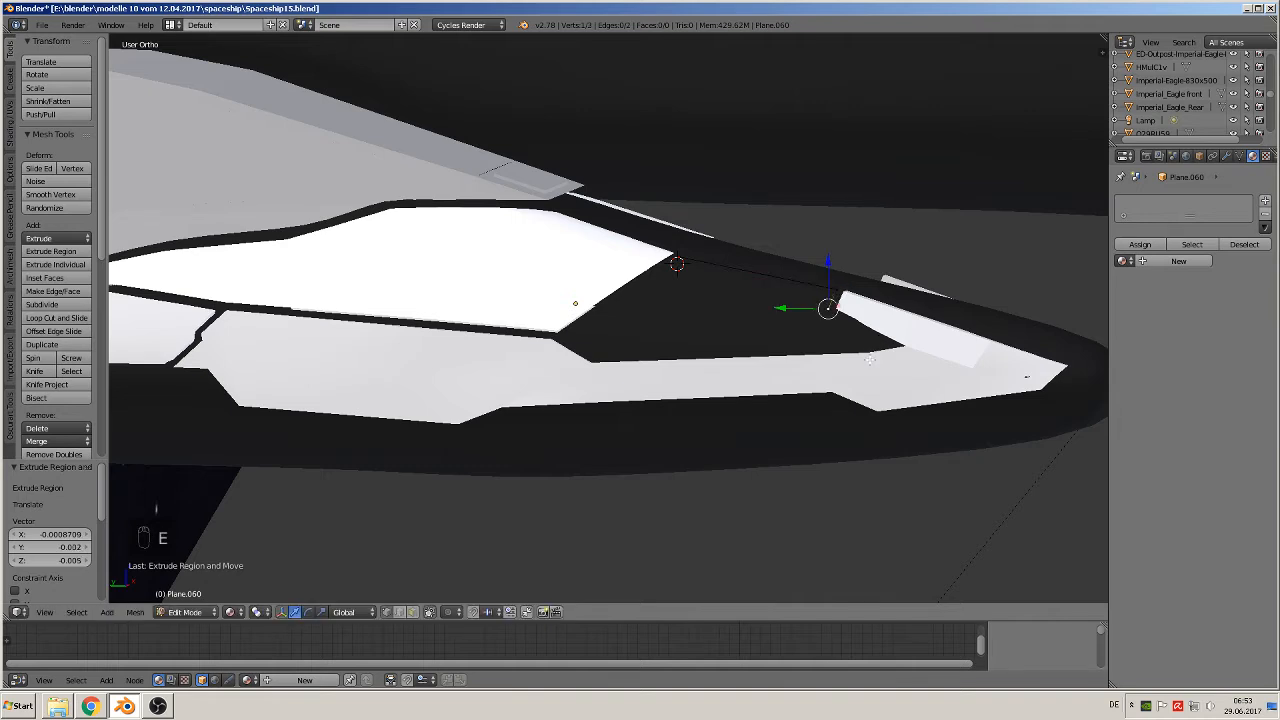
key(e)
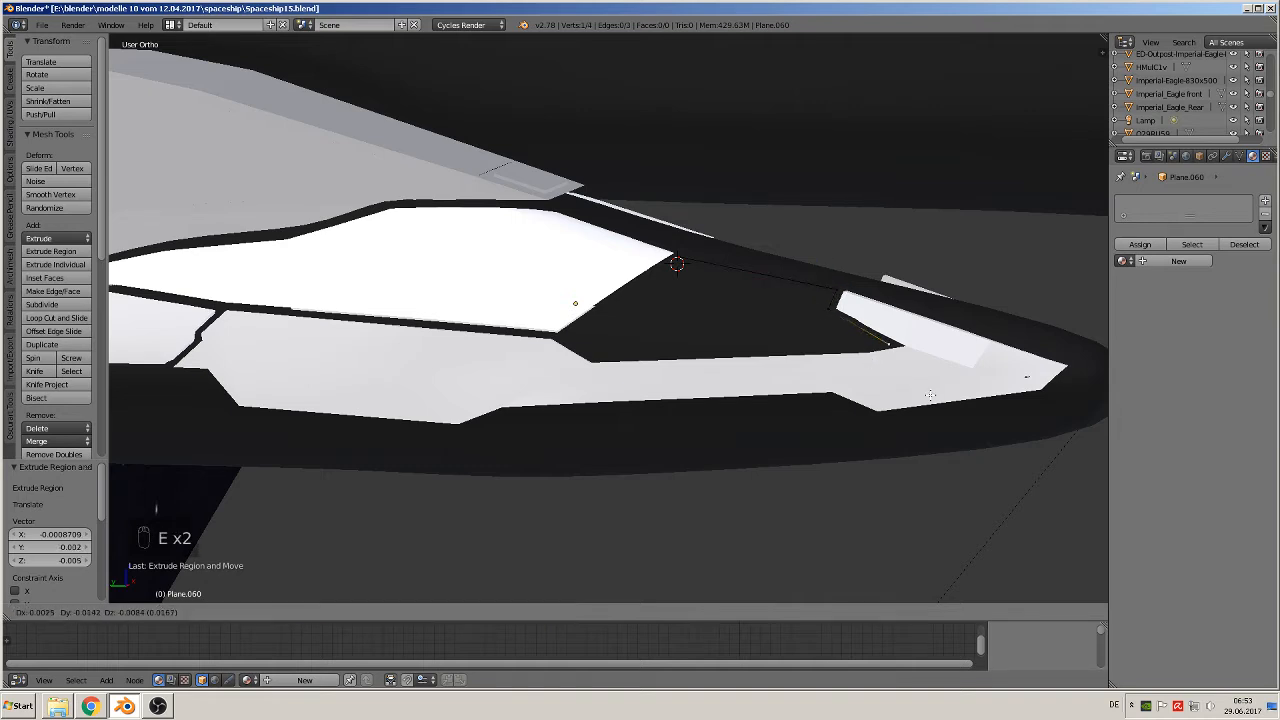
click(930, 395)
- Nudge the outline's two upper vertices at the fin's rear edge so they follow the border of the black gap
right_click(834, 330)
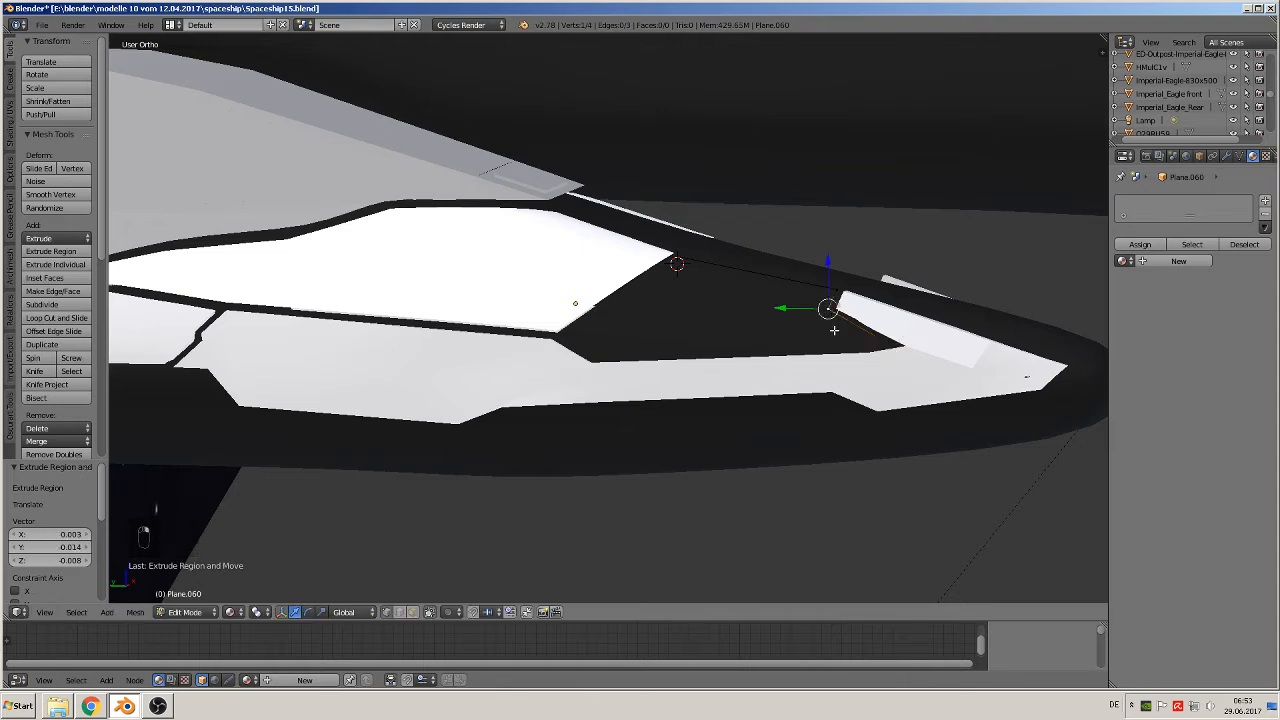
key(g)
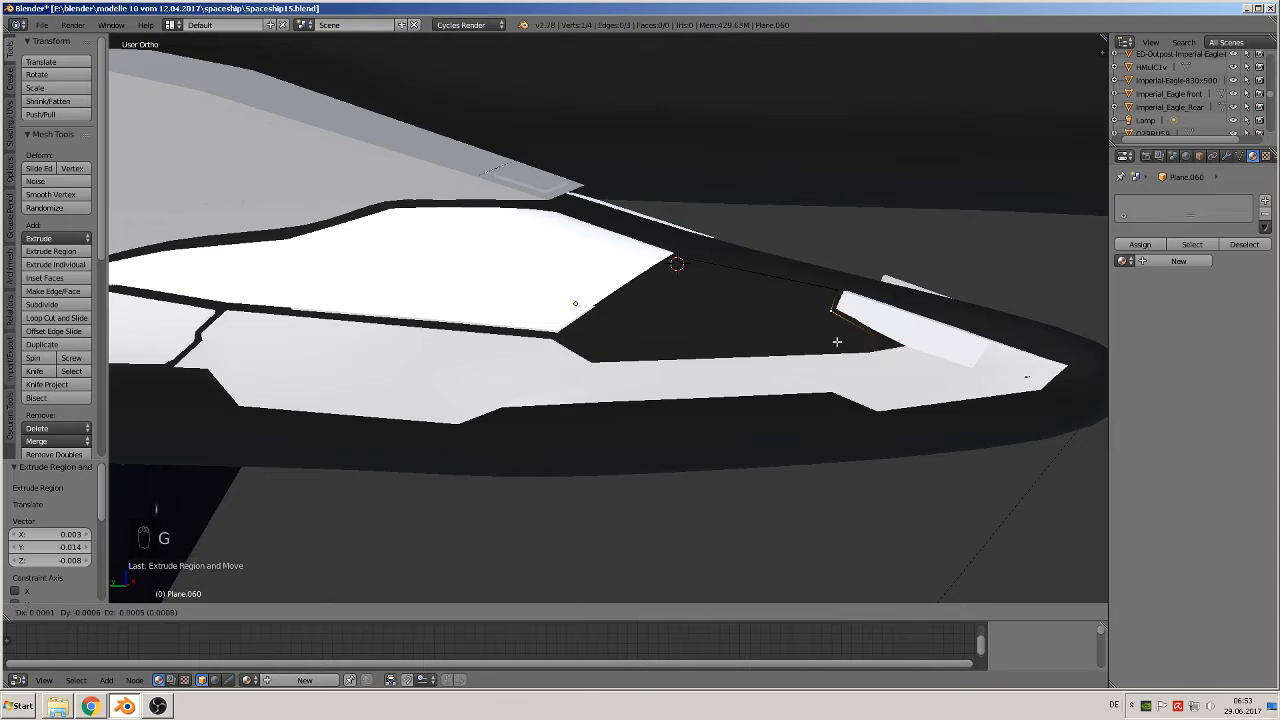
click(837, 342)
key(g)
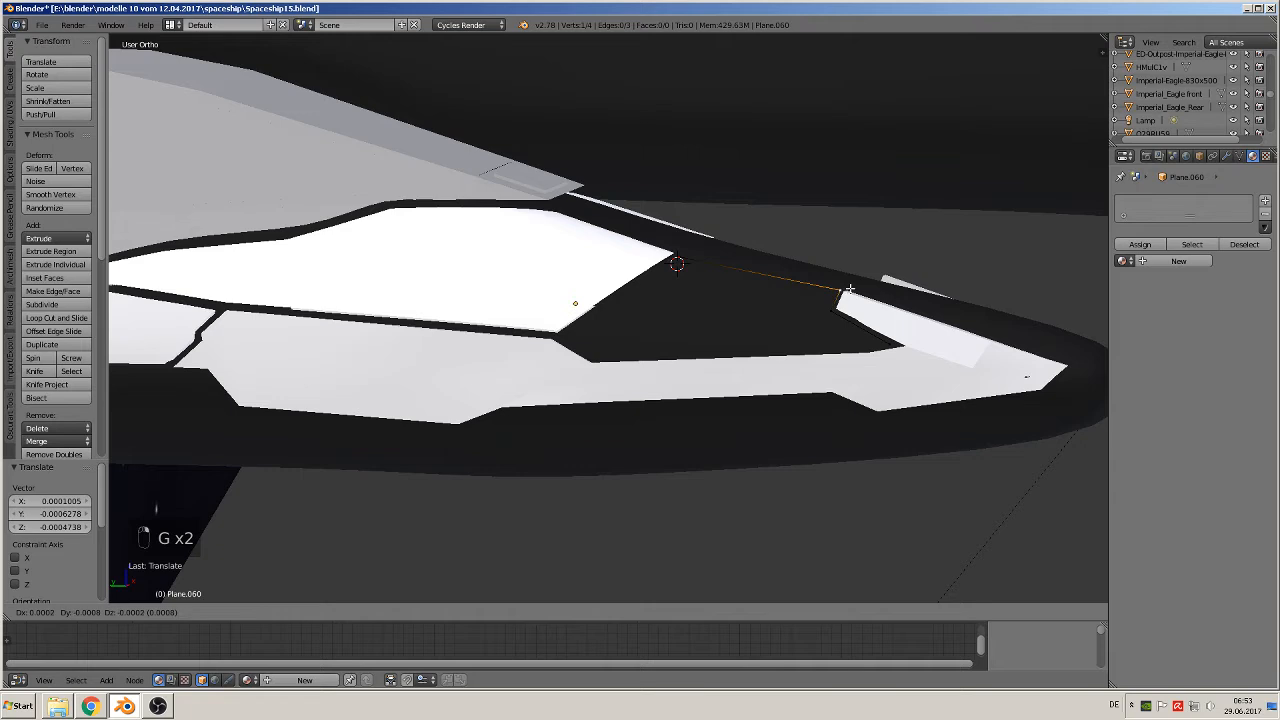
click(840, 290)
- Extrude three edges from the lowest fin vertex back along the gap's lower border and close the outline at its starting vertex
right_click(889, 345)
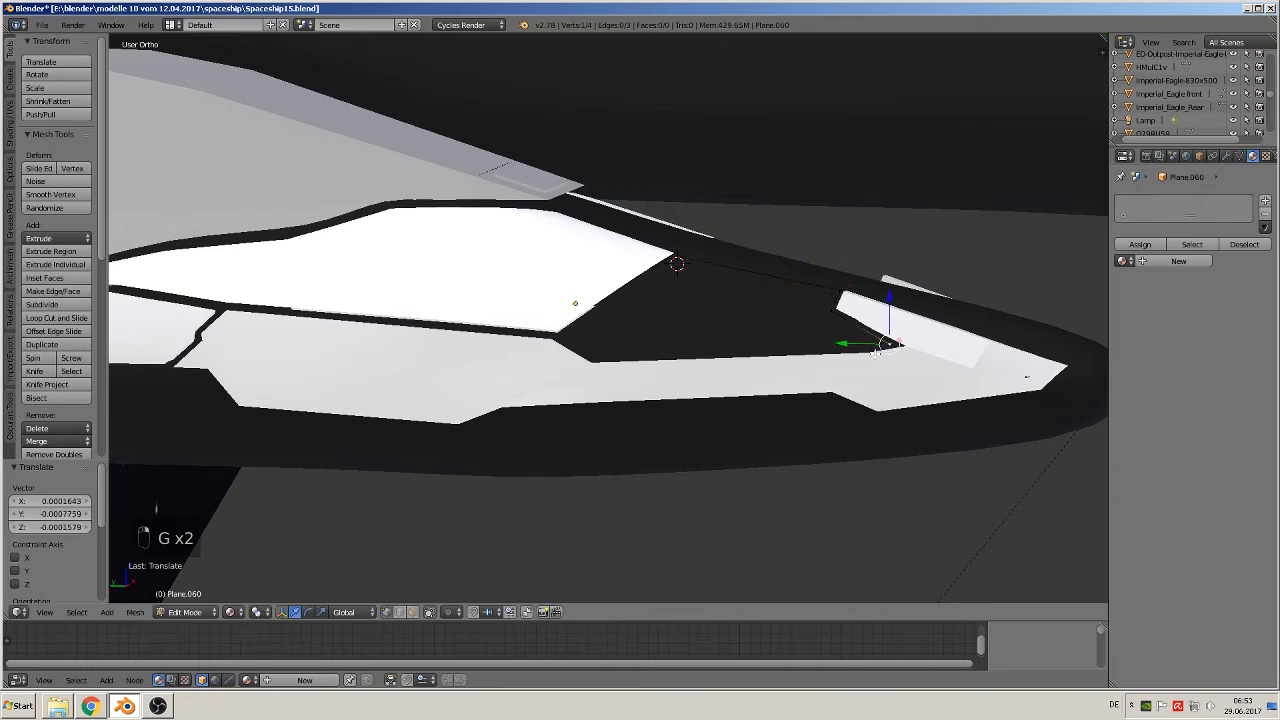
key(e)
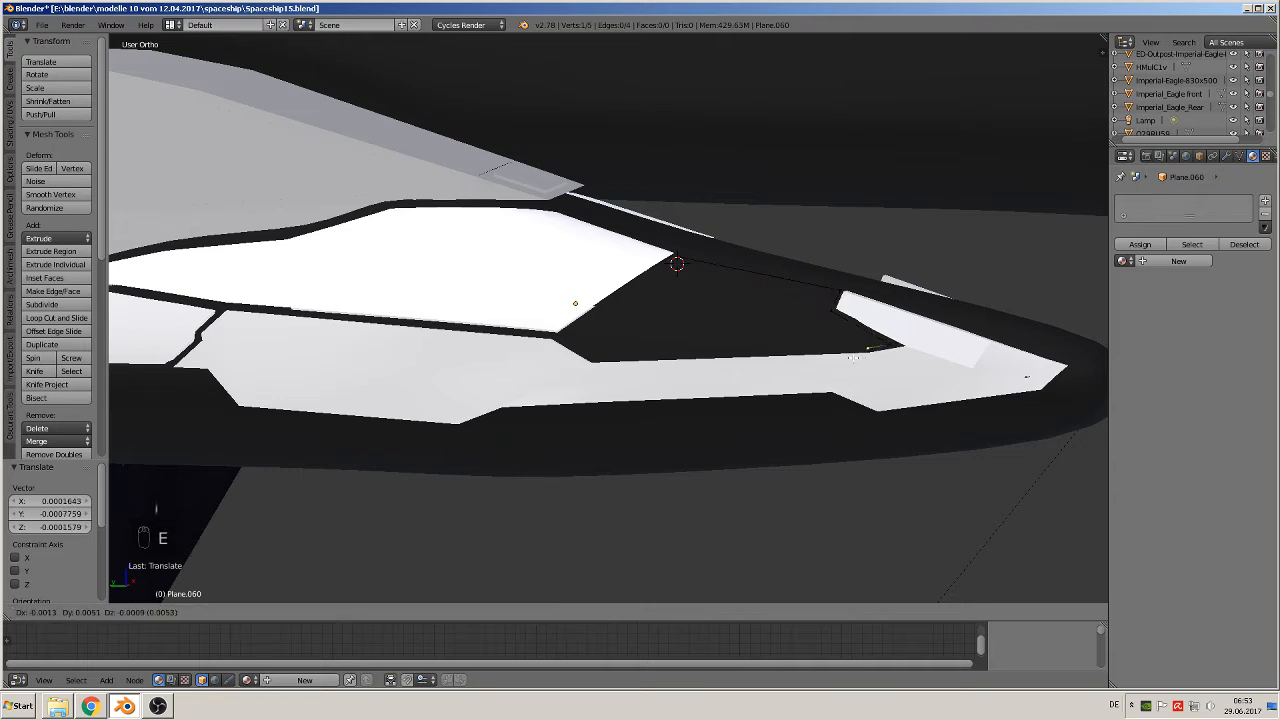
click(852, 357)
key(e)
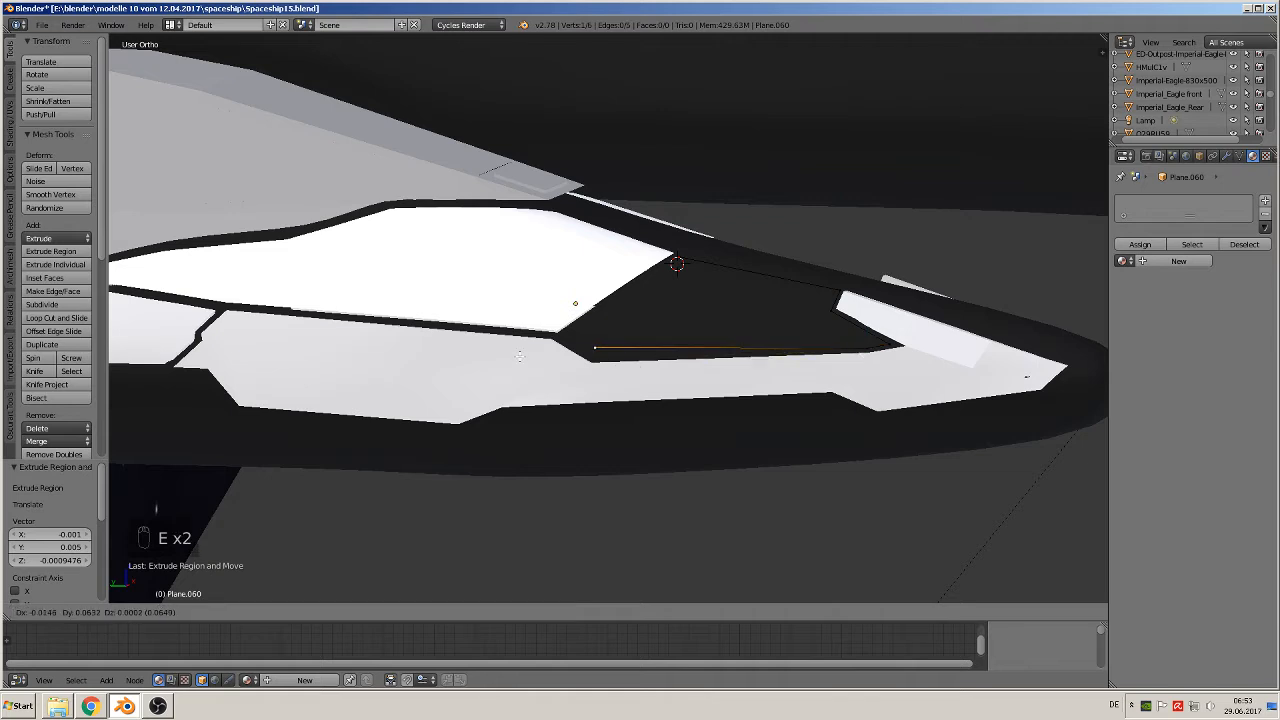
click(519, 366)
key(e)
click(486, 346)
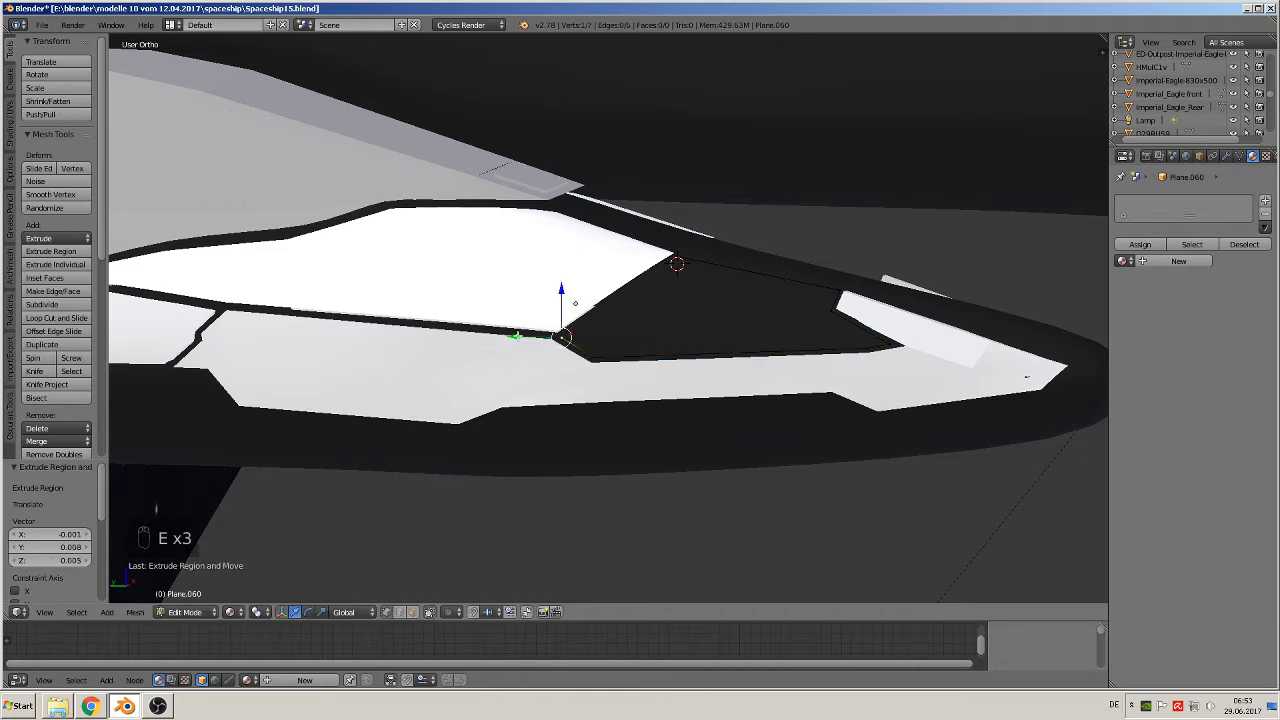
shift+right_click(678, 262)
key(f)
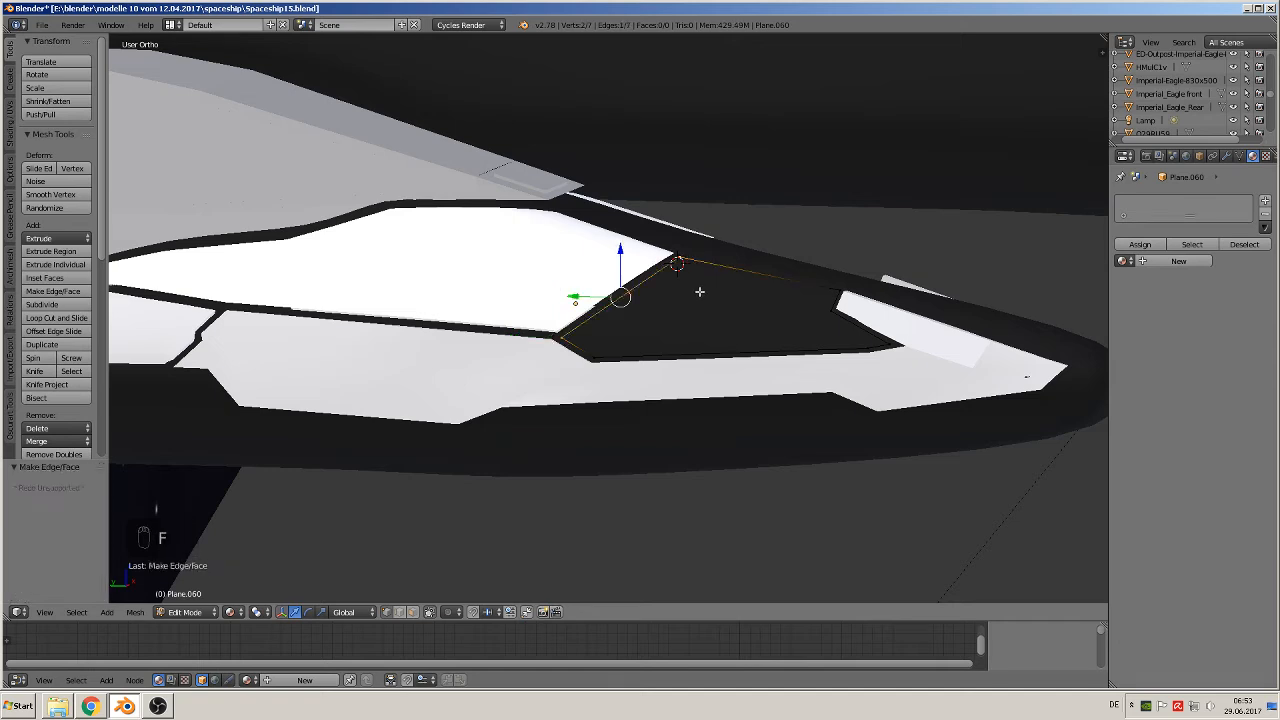
- Cut the closed outline into the black hull mesh with Knife Project
key(a)
key(a)
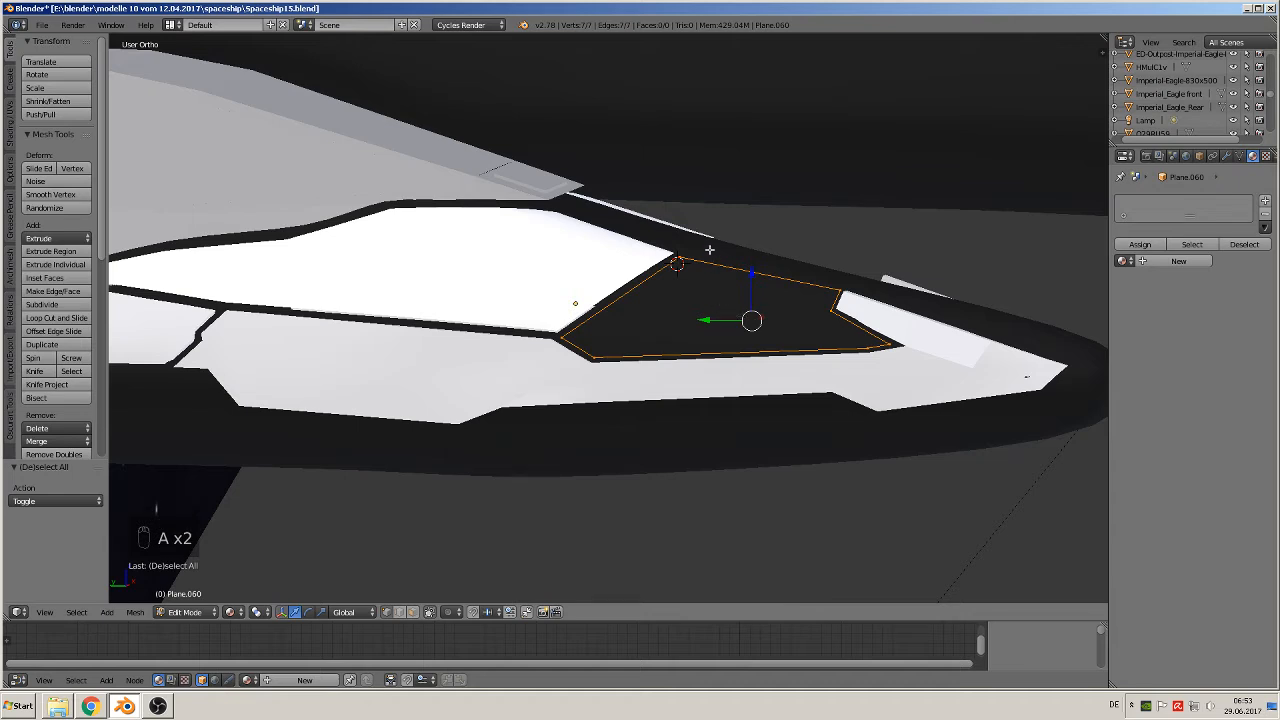
key(Tab)
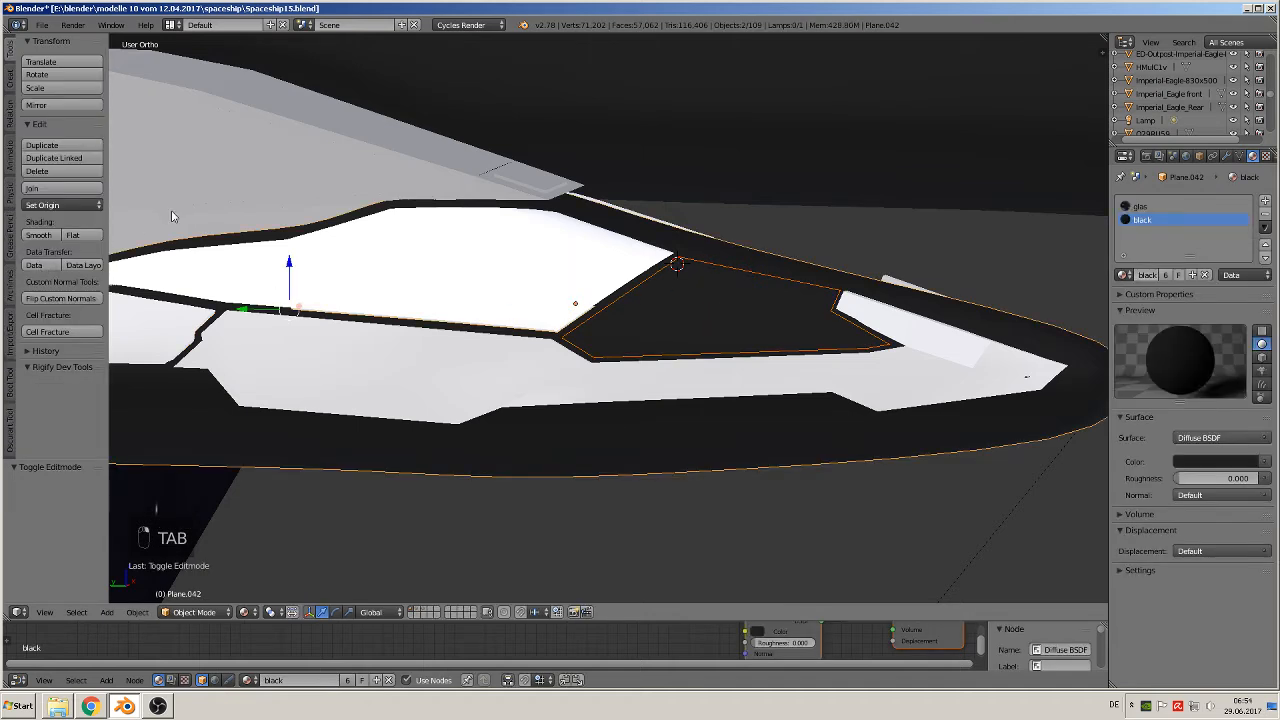
key(Tab)
key(a)
key(a)
key(a)
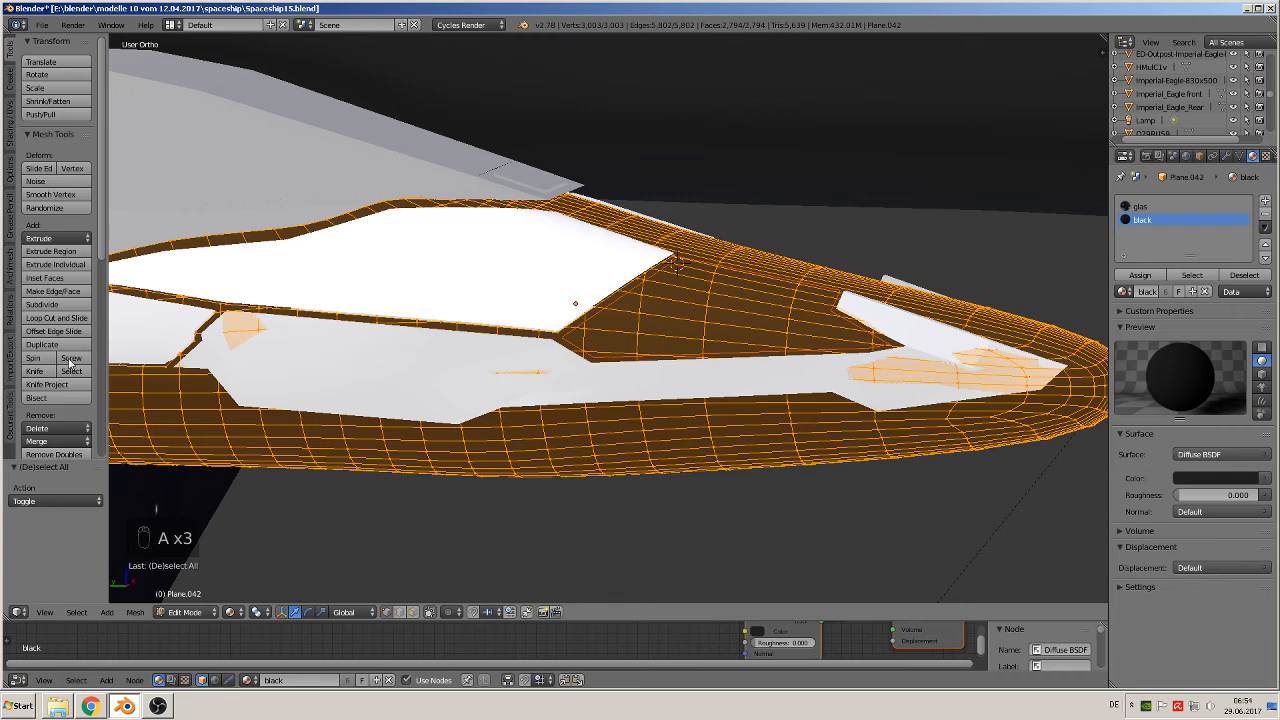
click(50, 386)
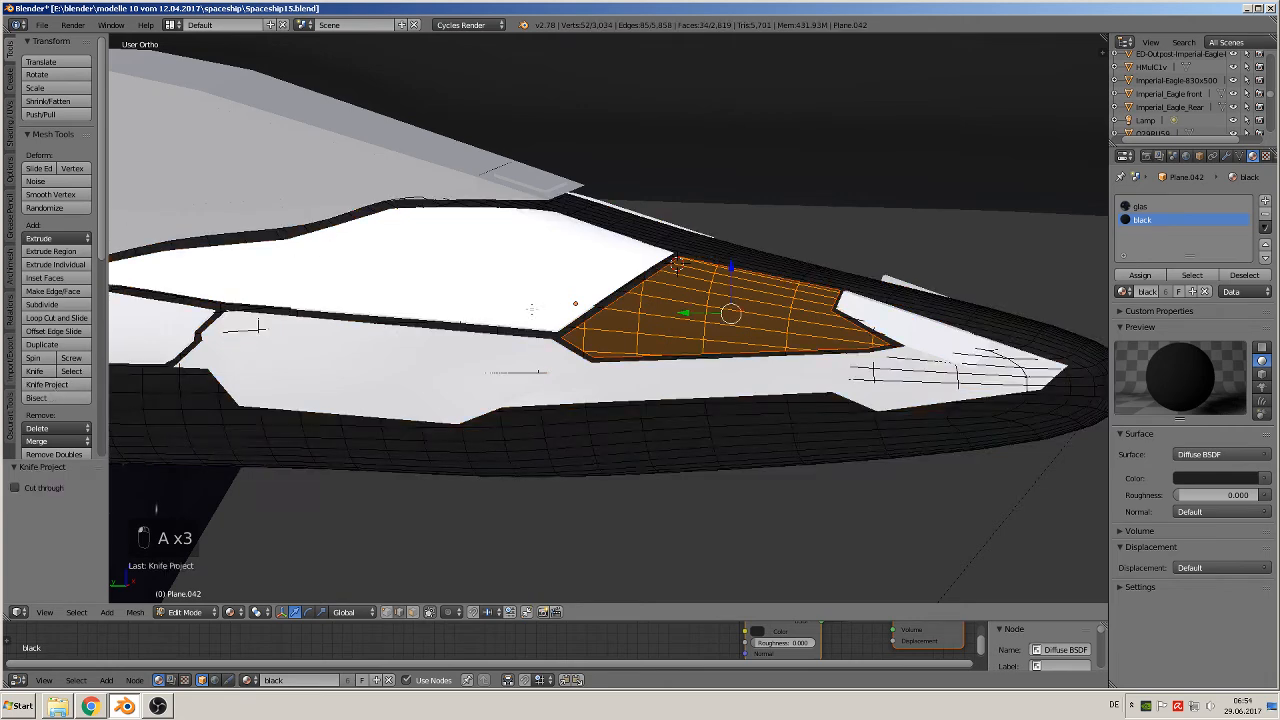
- Separate the newly cut gap faces from the hull into their own object and return to Object Mode
key(p)
click(762, 308)
key(Tab)
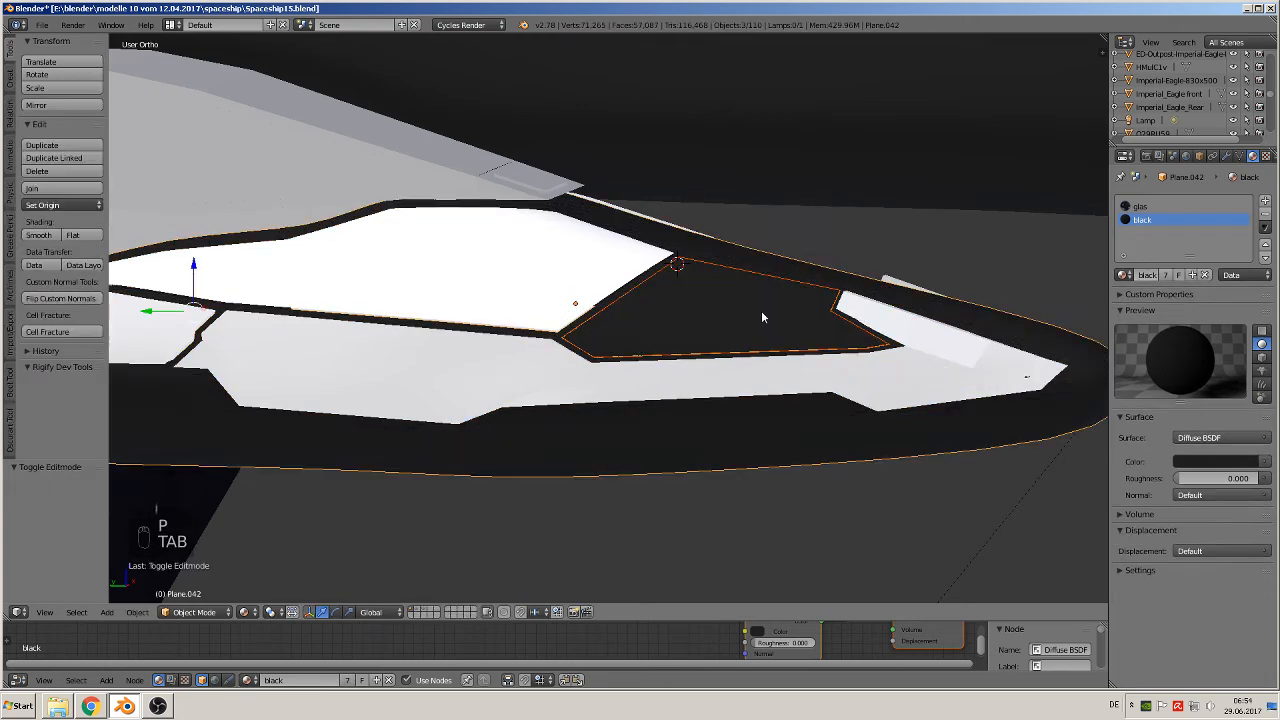
- Set the separated plate's origin to its geometry and move it outward along X by -0.001
middle_drag(757, 323, 630, 375)
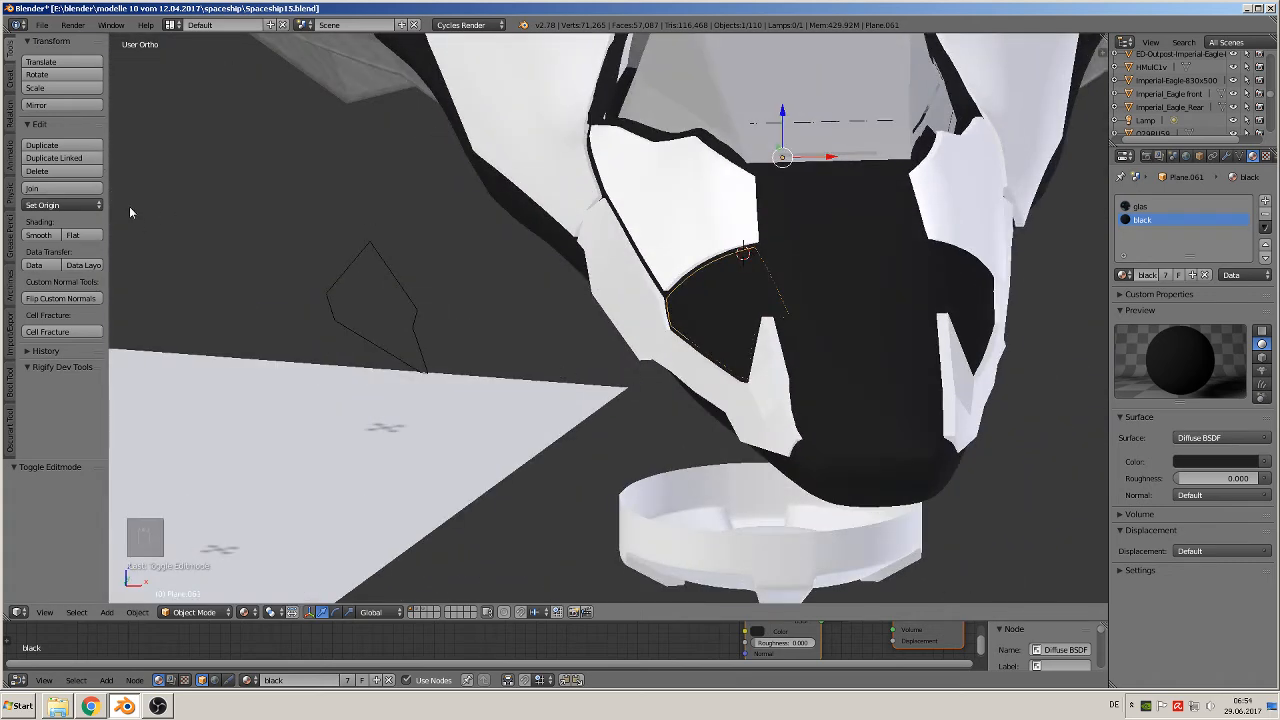
click(62, 204)
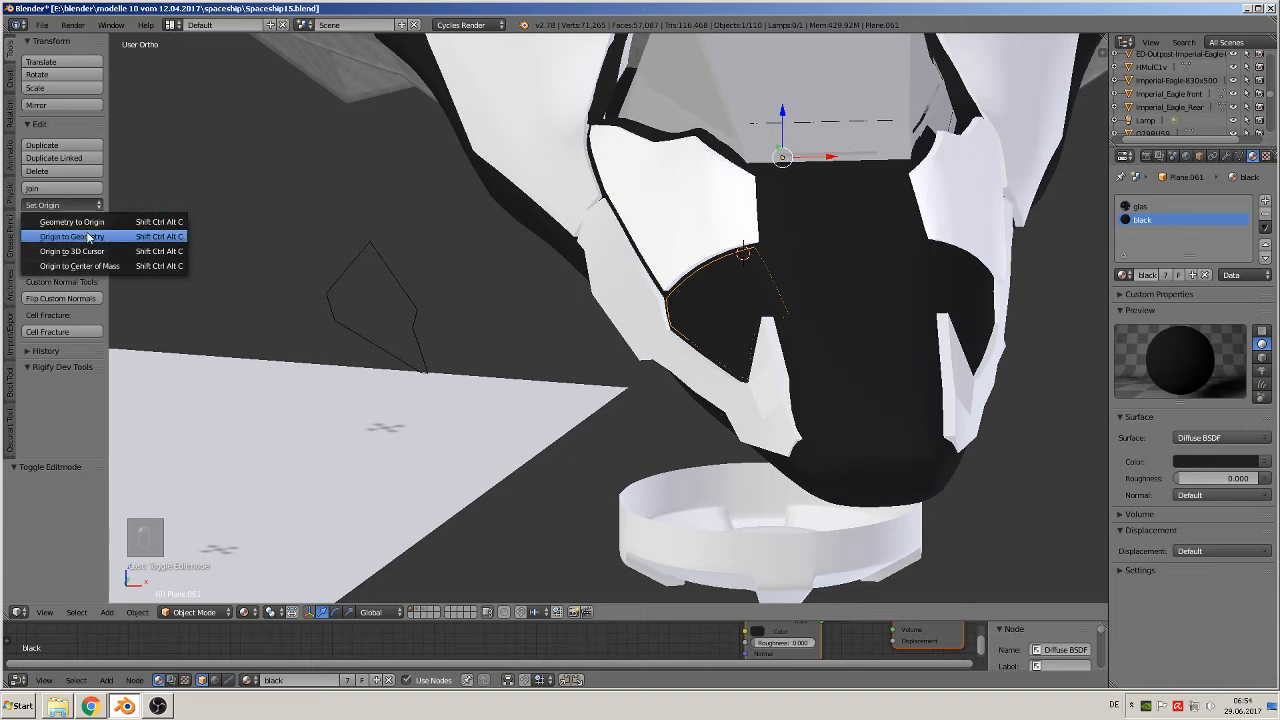
click(60, 234)
key(g)
key(x)
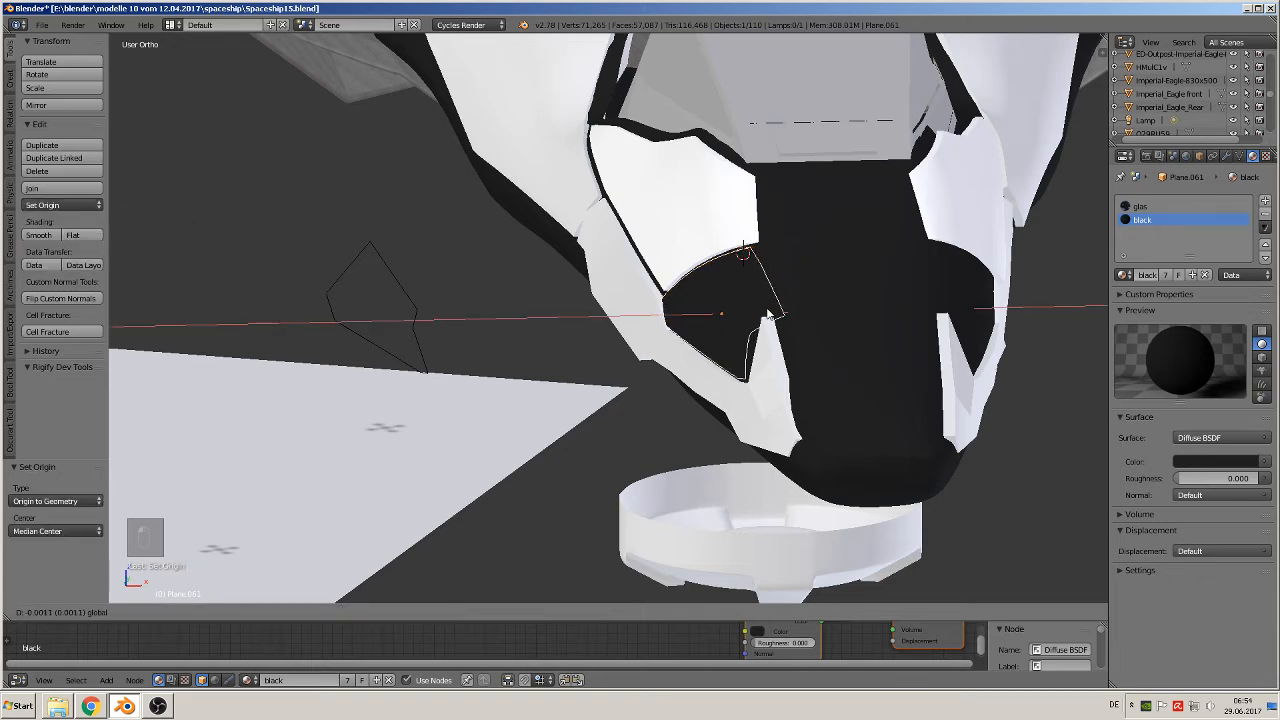
click(770, 315)
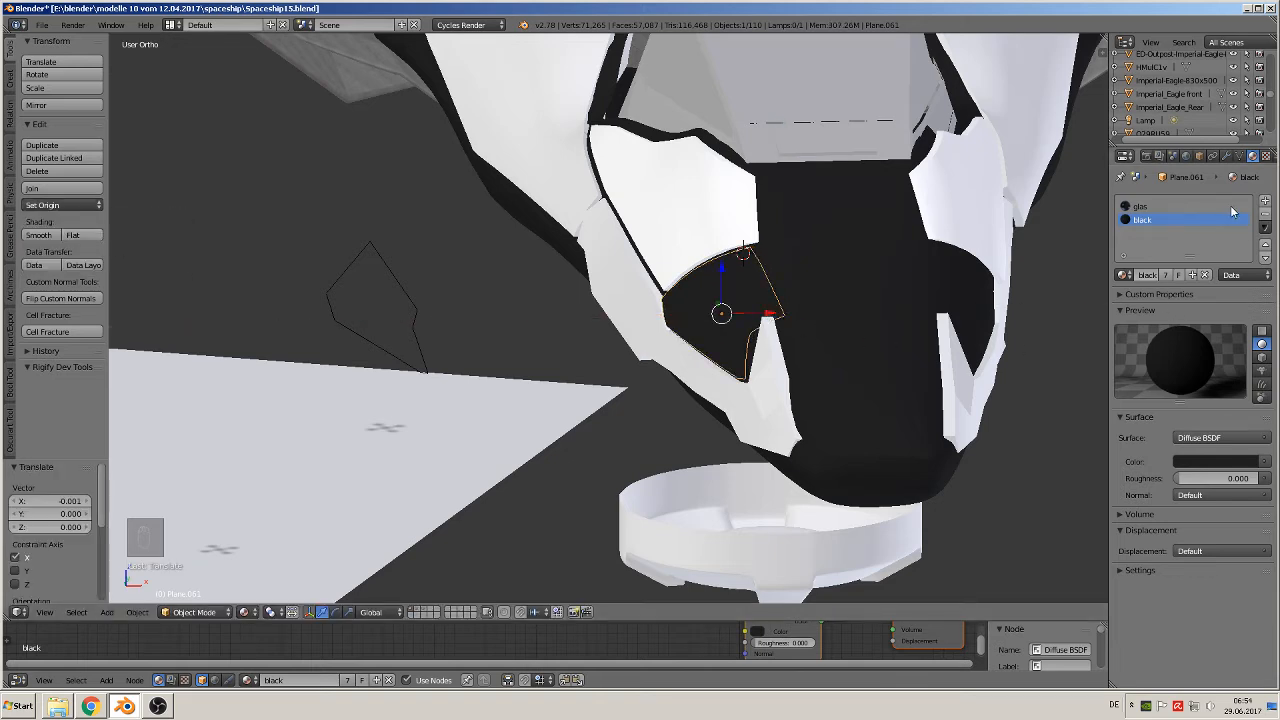
- Remove the plate's black and glas material slots and assign the existing "ship plates" material
click(1265, 214)
click(1123, 244)
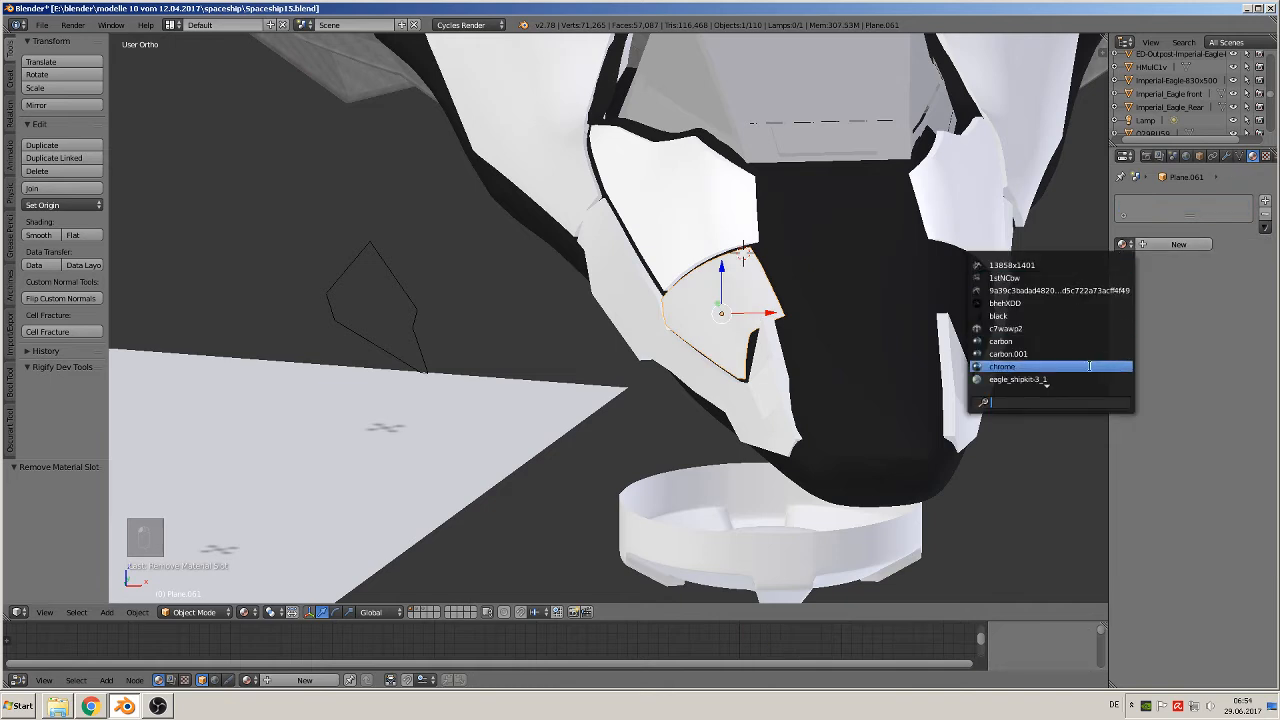
text(sh)
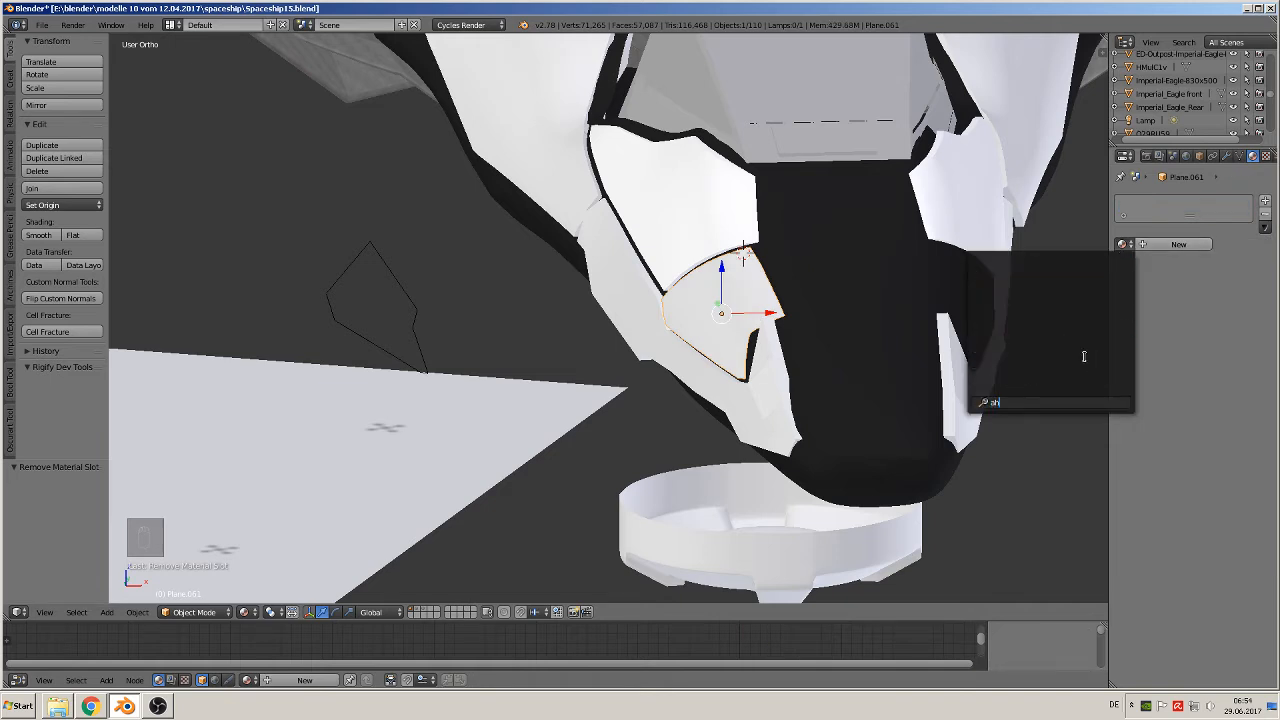
key(BackSpace)
key(BackSpace)
text(sh)
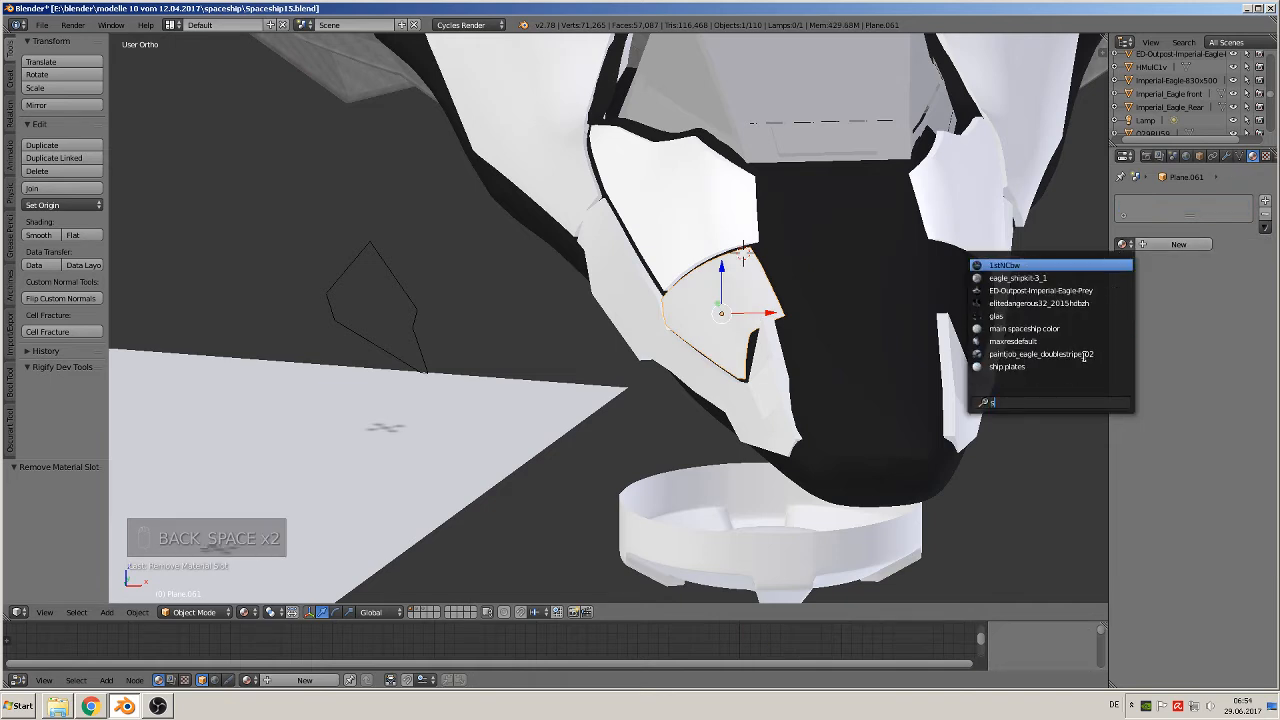
click(1028, 290)
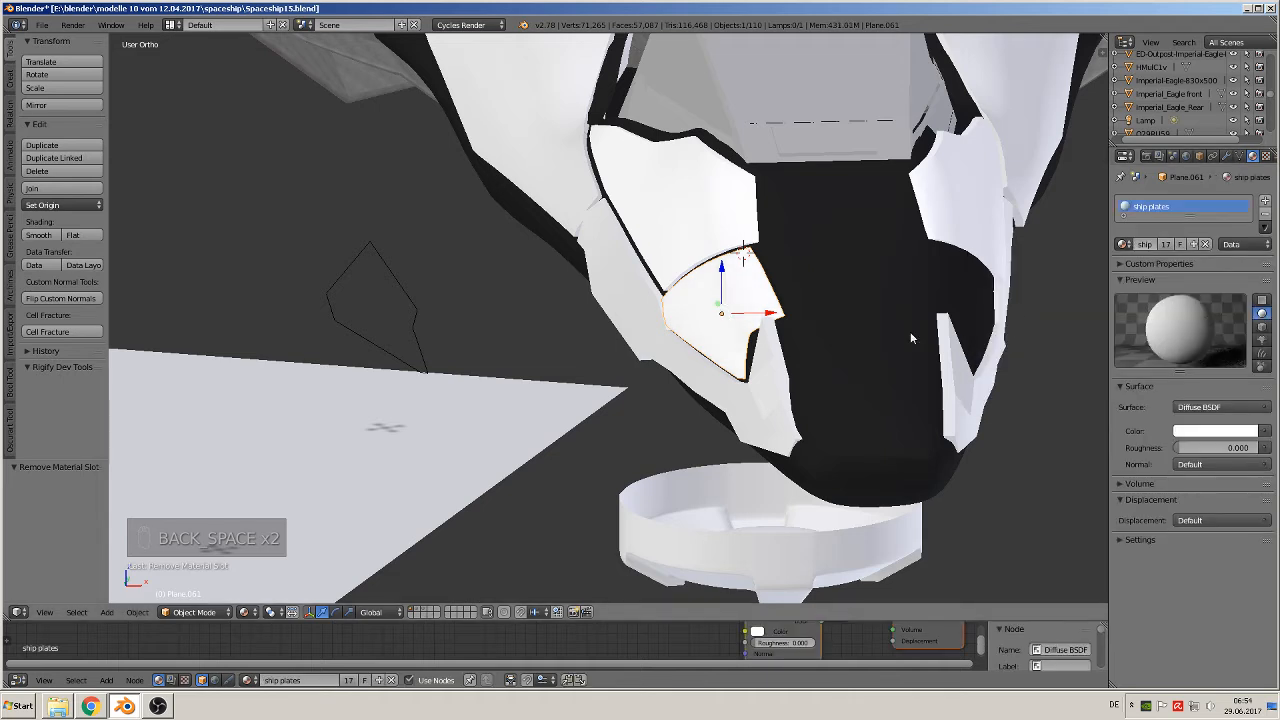
scroll(805, 326, up, 1)
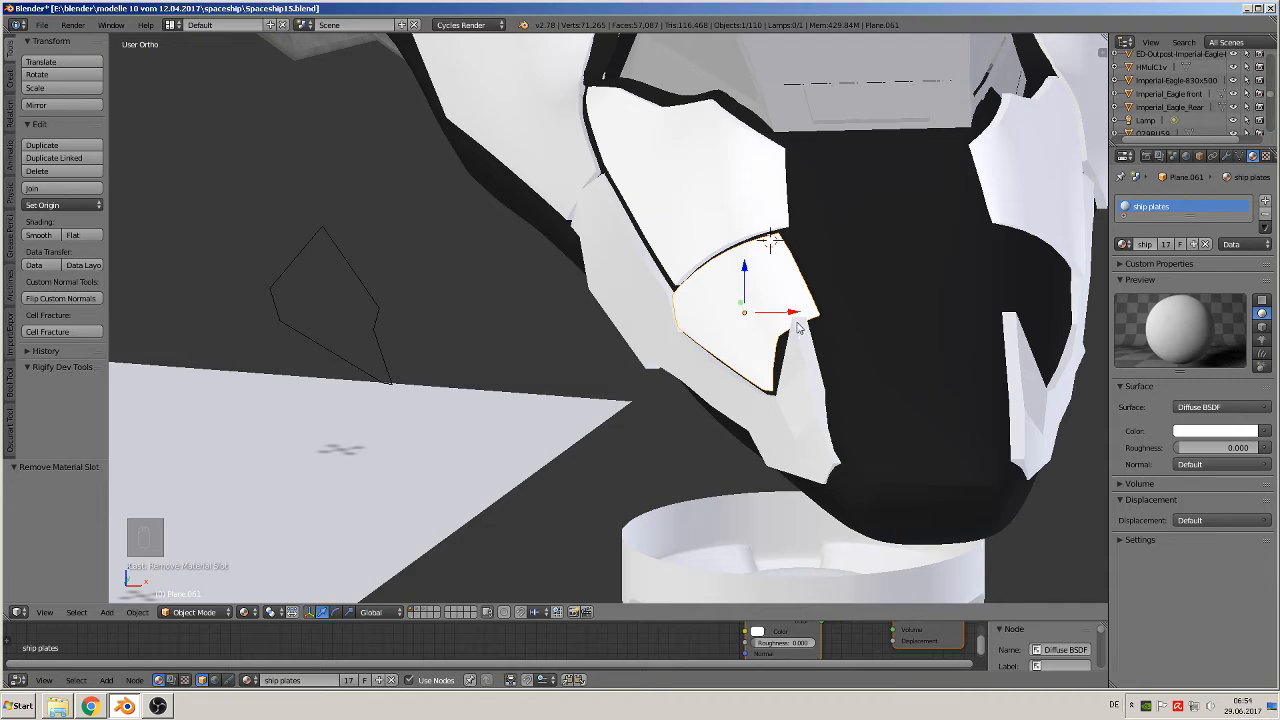
key(Tab)
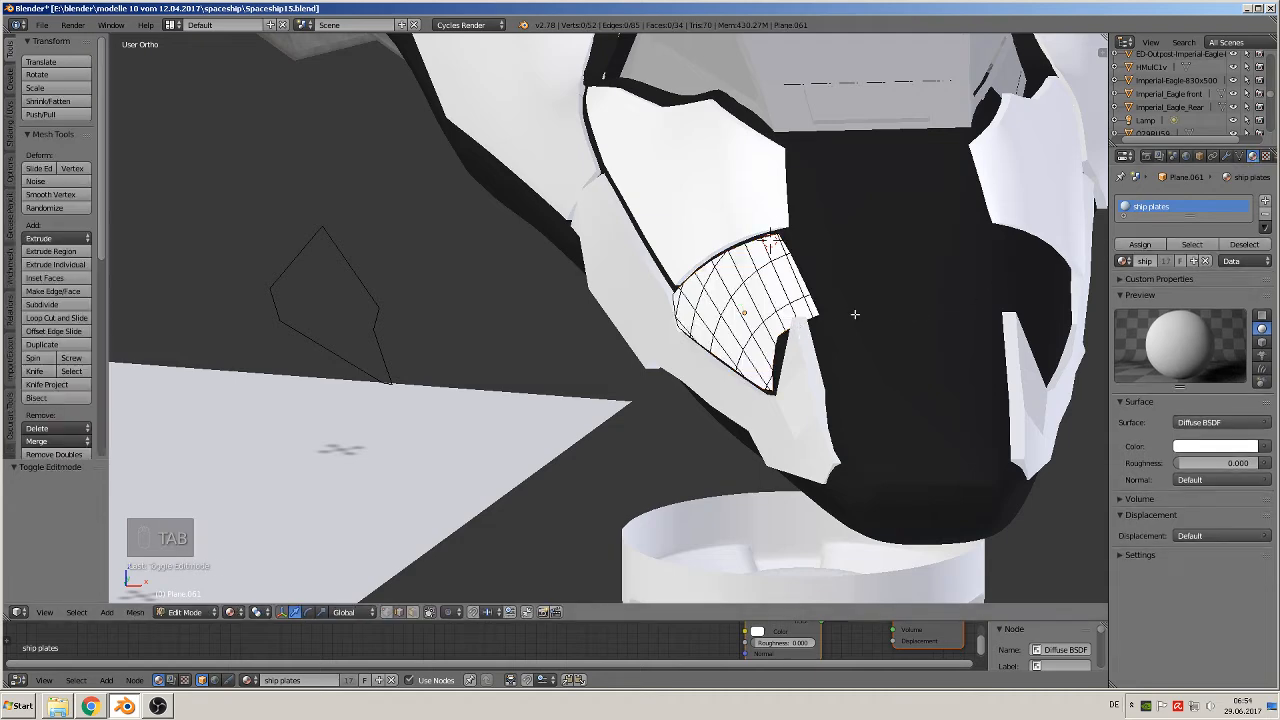
middle_drag(854, 314, 829, 320)
key(Tab)
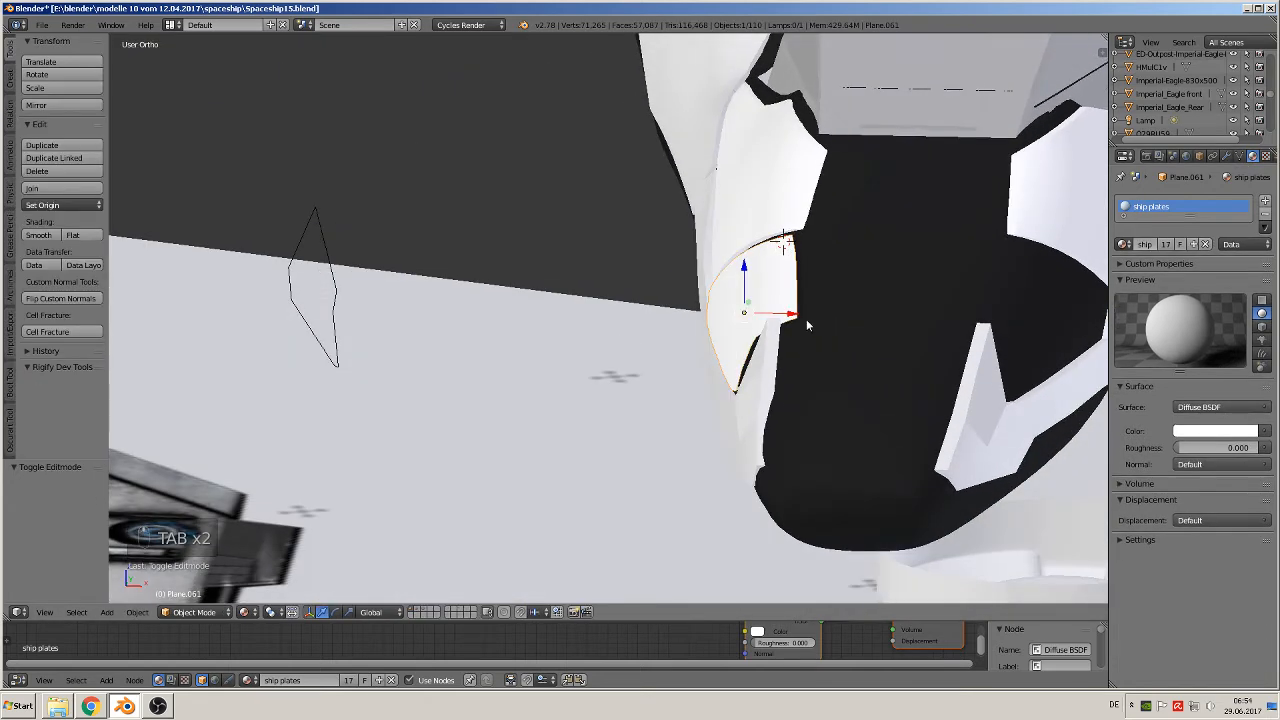
key(Tab)
key(Tab)
key(Tab)
key(Tab)
key(Tab)
key(Tab)
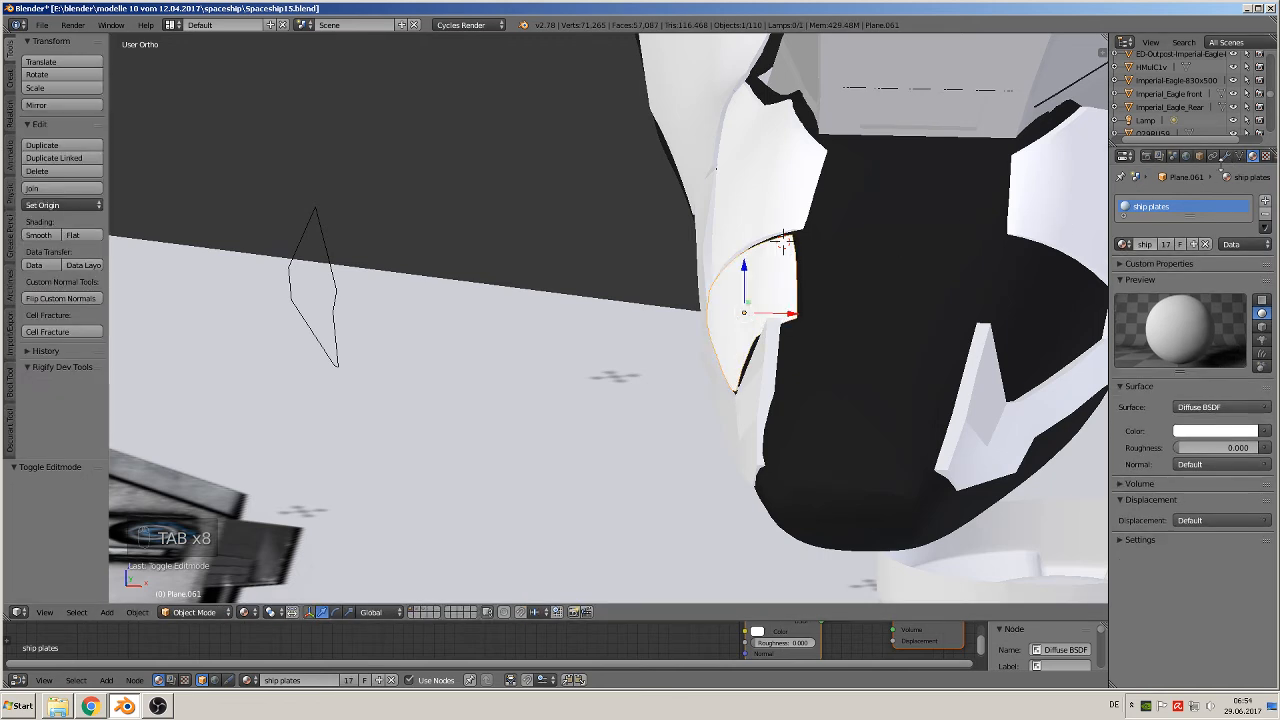
- Add a Solidify modifier to the new plate and place it above the Edge Split modifier in the stack
click(1226, 157)
click(1145, 202)
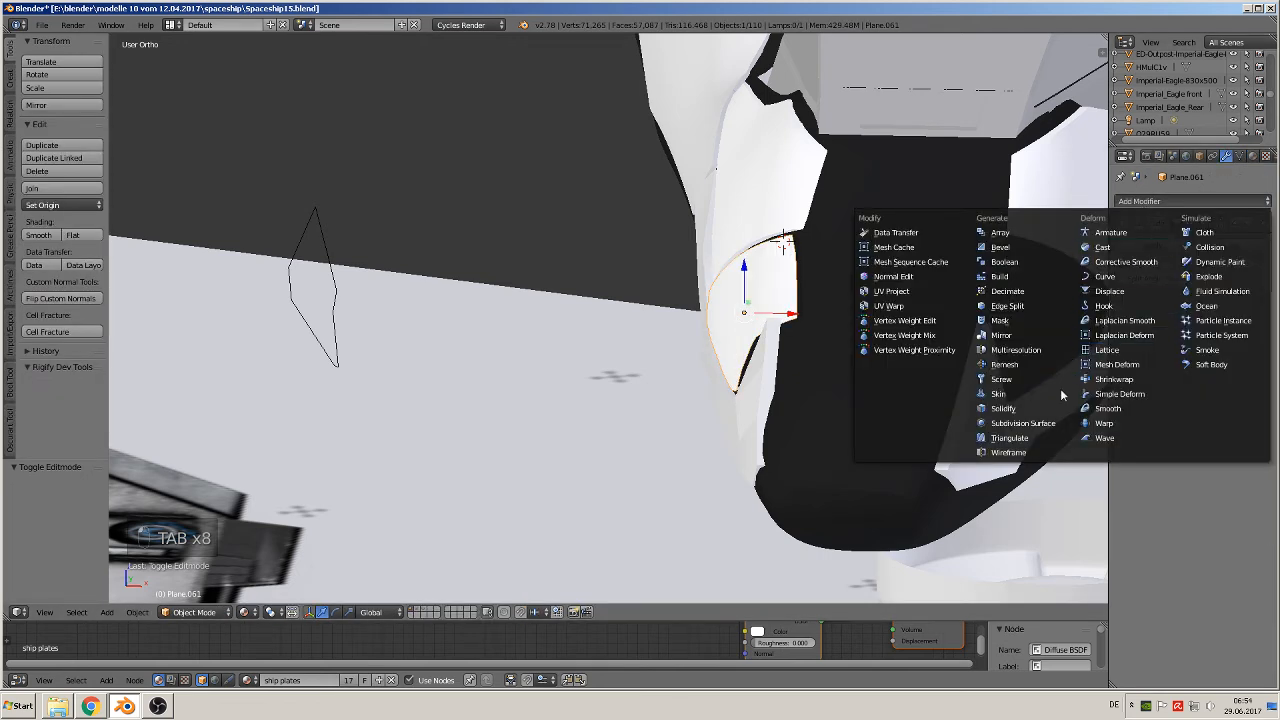
click(1003, 408)
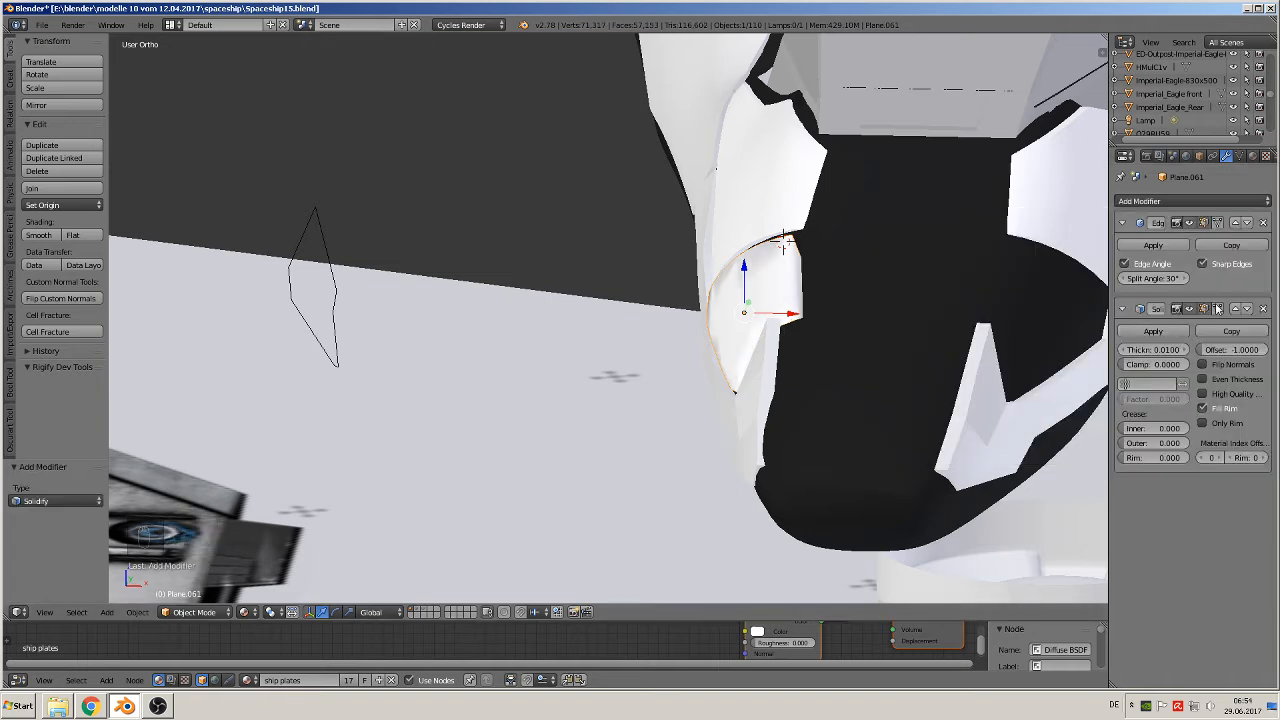
click(1233, 309)
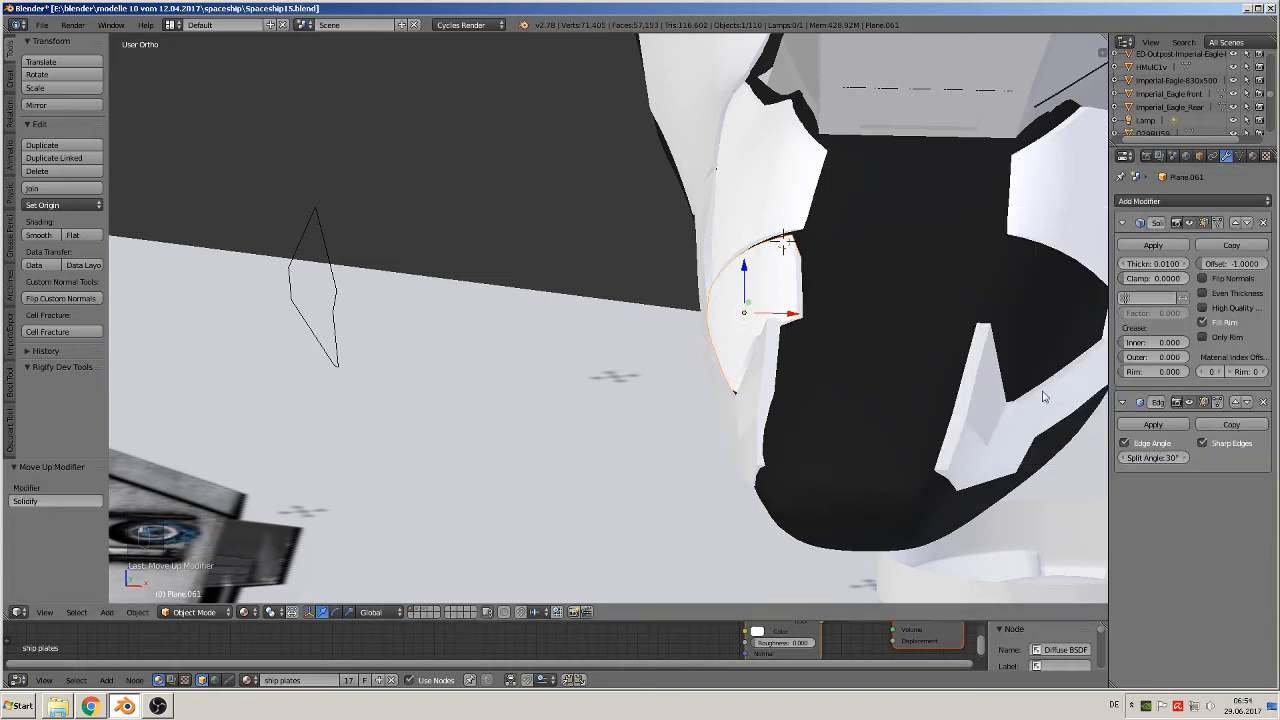
- Move the solidified plate inward along X by 0.001
mouse_move(823, 363)
middle_down()
mouse_move(918, 357)
mouse_move(841, 348)
mouse_move(847, 369)
middle_up()
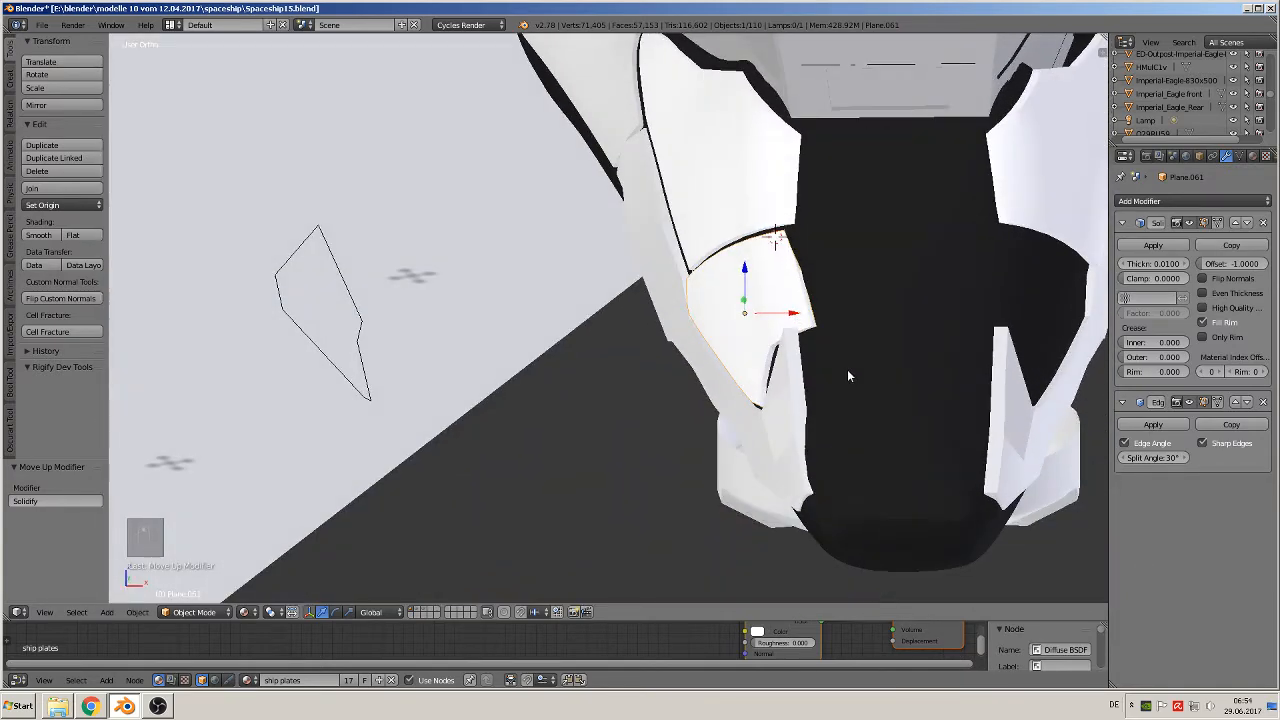
key(g)
key(x)
click(790, 314)
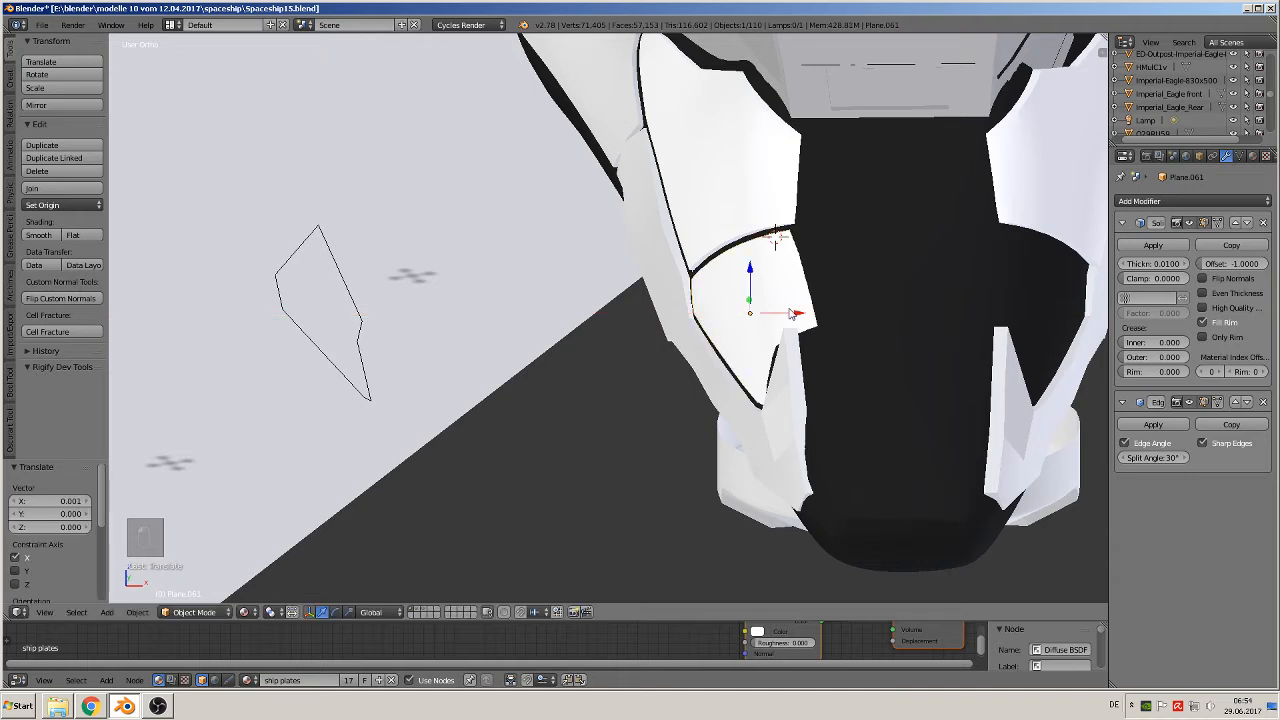
key(Tab)
key(Tab)
- Select the rear tip edge of the nose strip's raised fin in Edit Mode
right_click(795, 358)
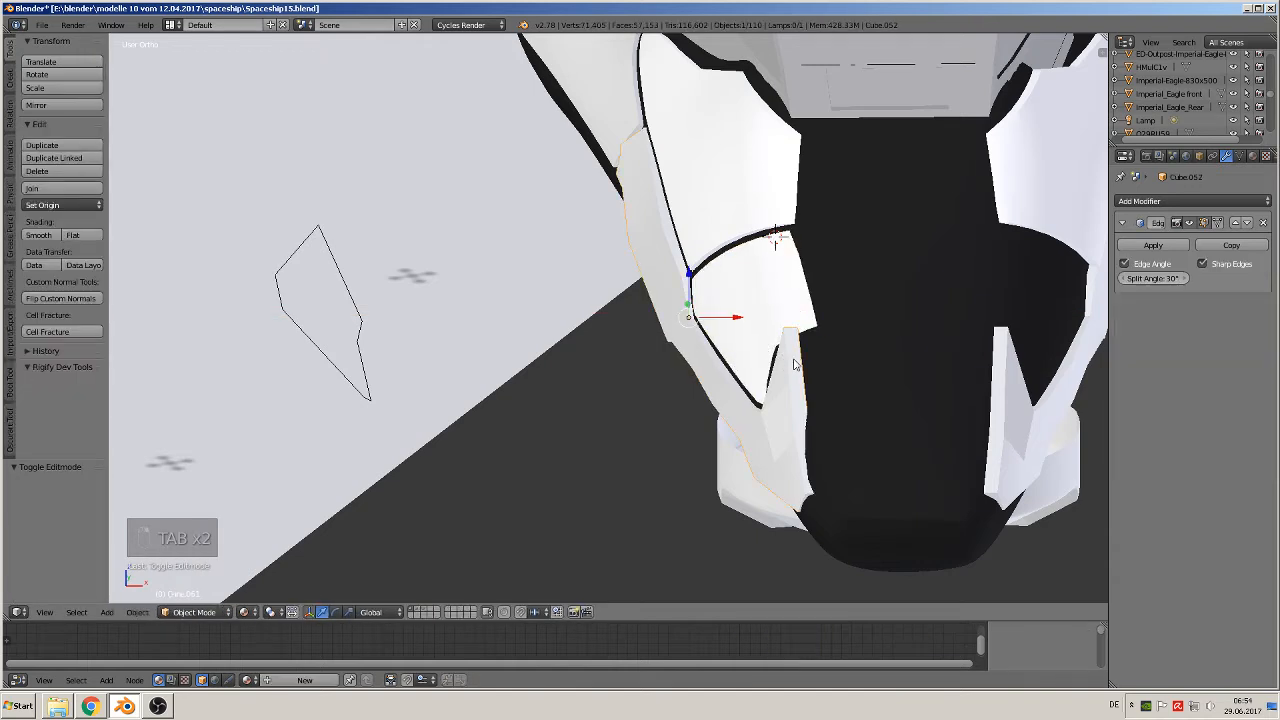
key(Tab)
right_click(792, 330)
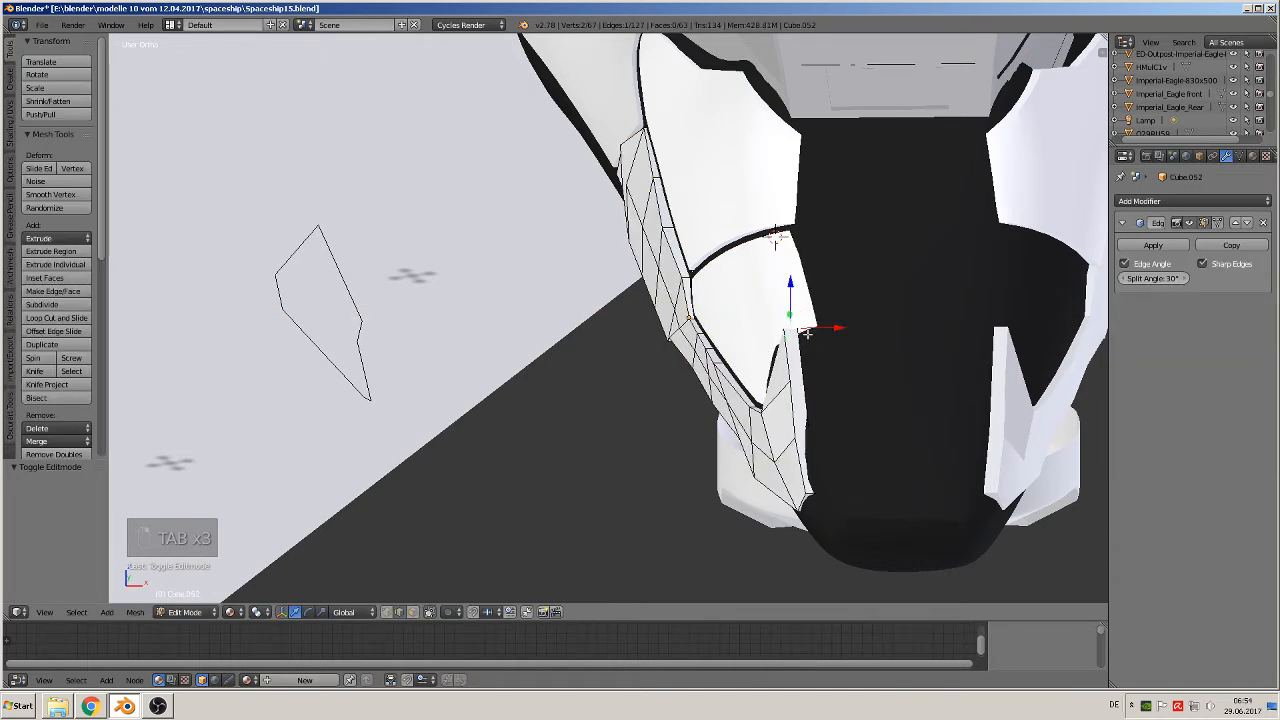
- Try to move the fin's rear tip edge along X toward the new plate's front corner
key(g)
key(x)
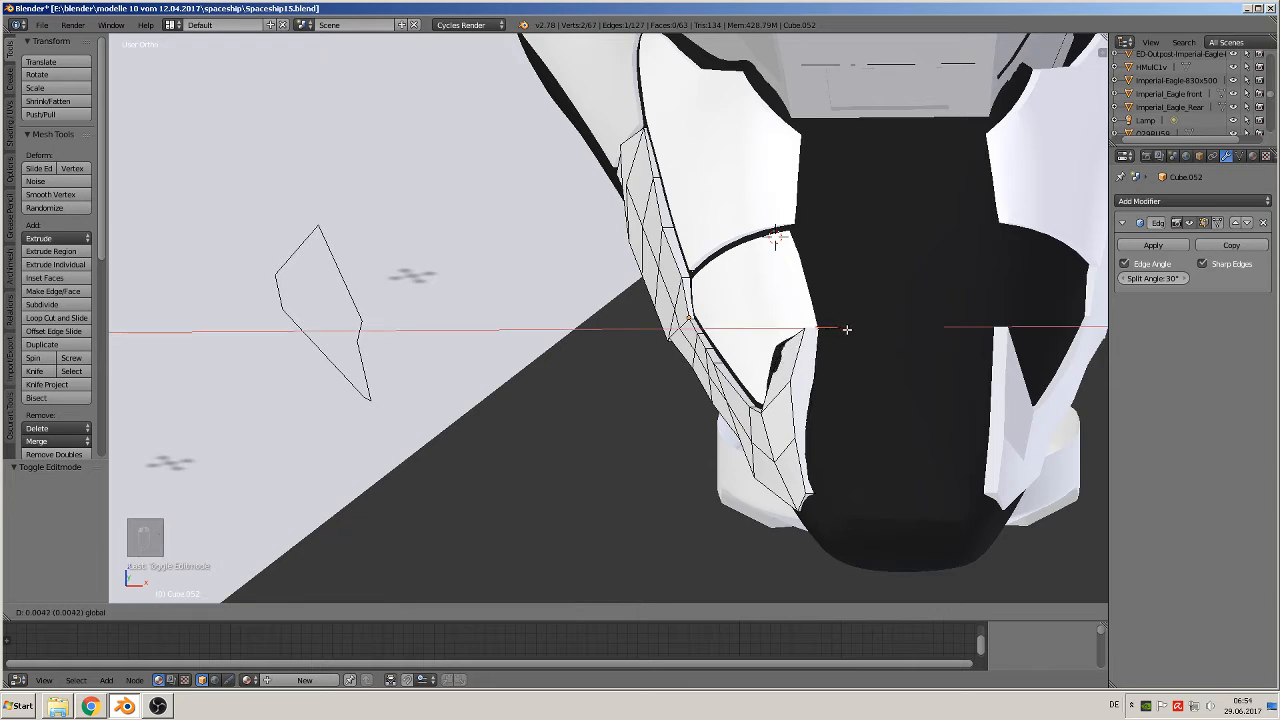
click(840, 329)
key(ctrl+z)
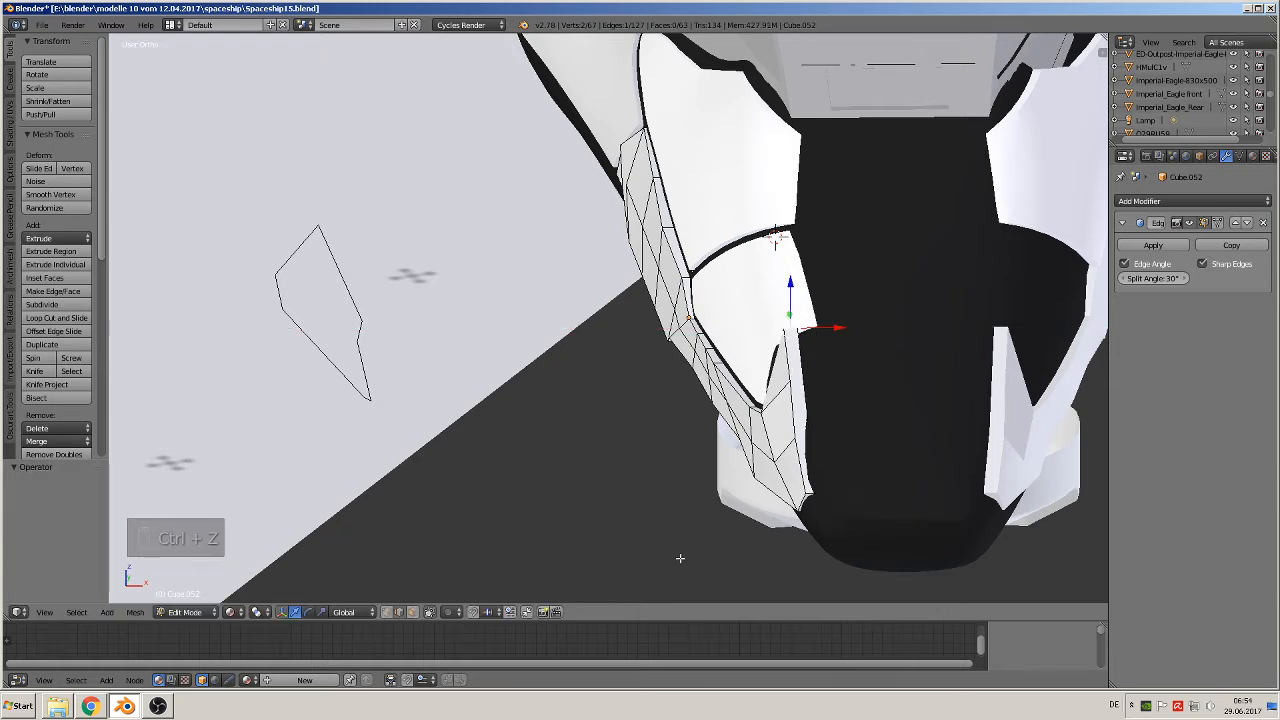
- Enable proportional editing and move the fin's rear tip edge inward along X by about 0.006, with a falloff size of about 0.03
click(449, 612)
click(455, 560)
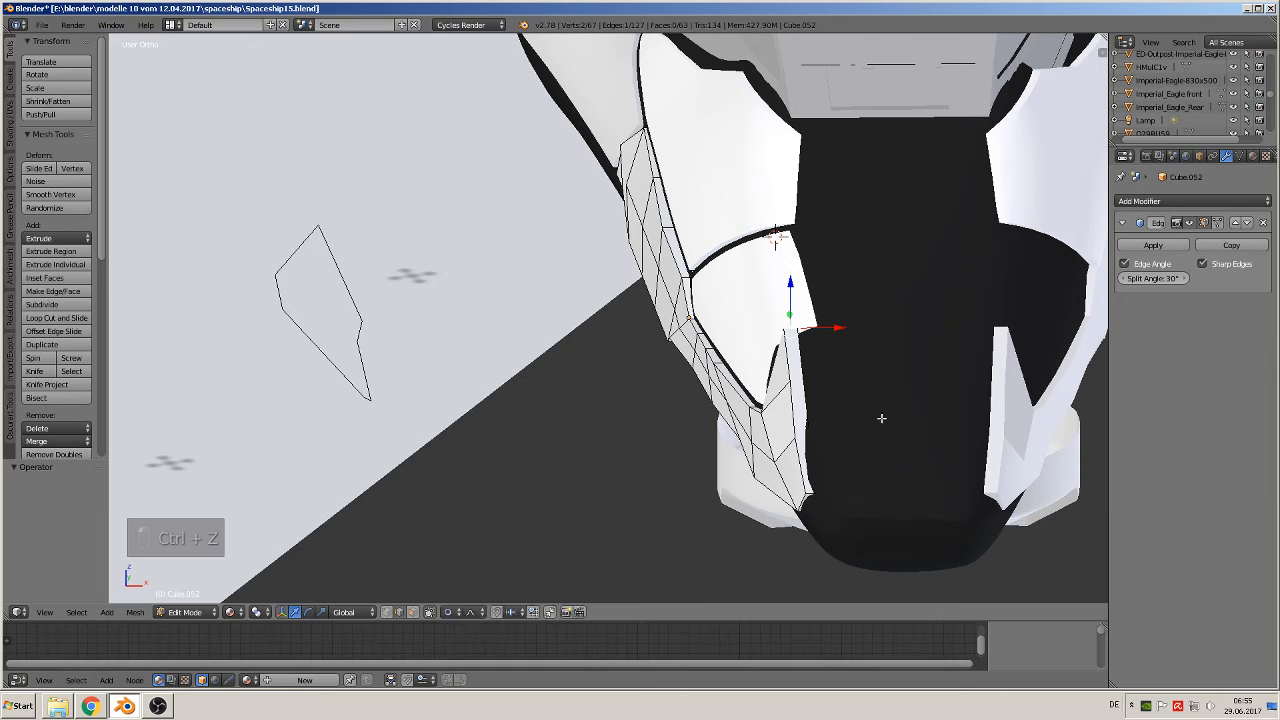
key(g)
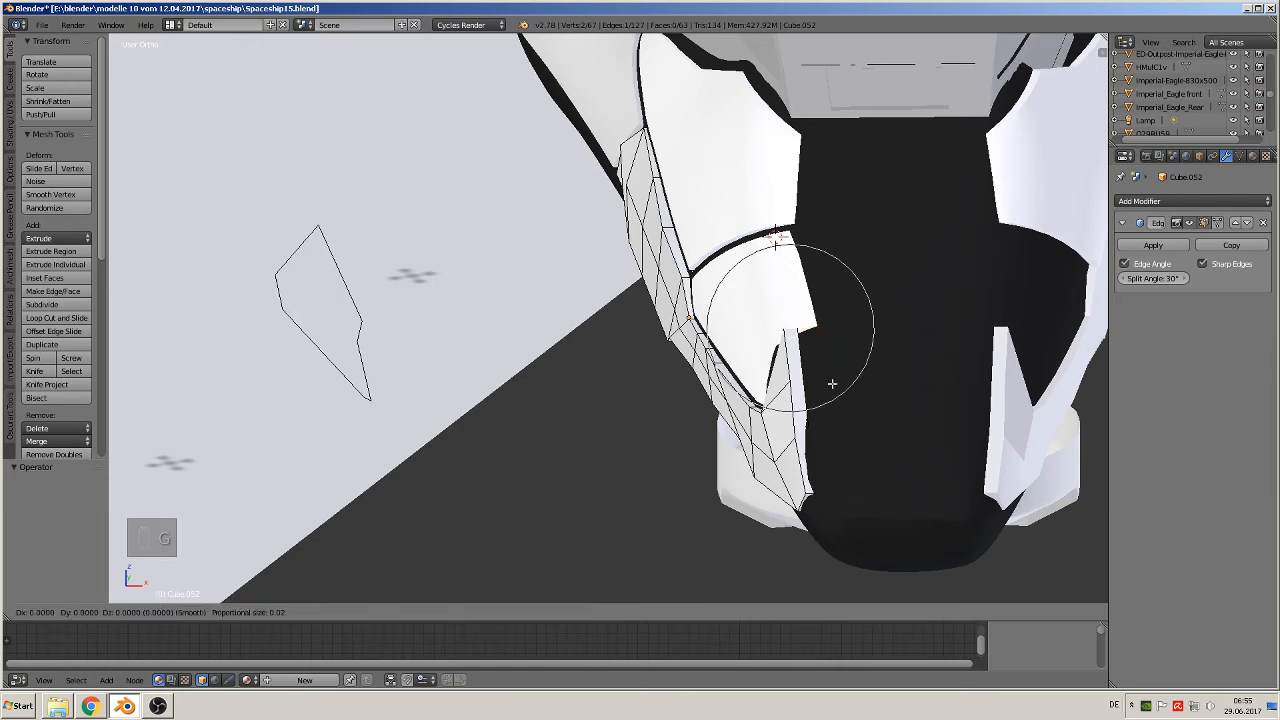
key(x)
scroll(846, 386, down, 5)
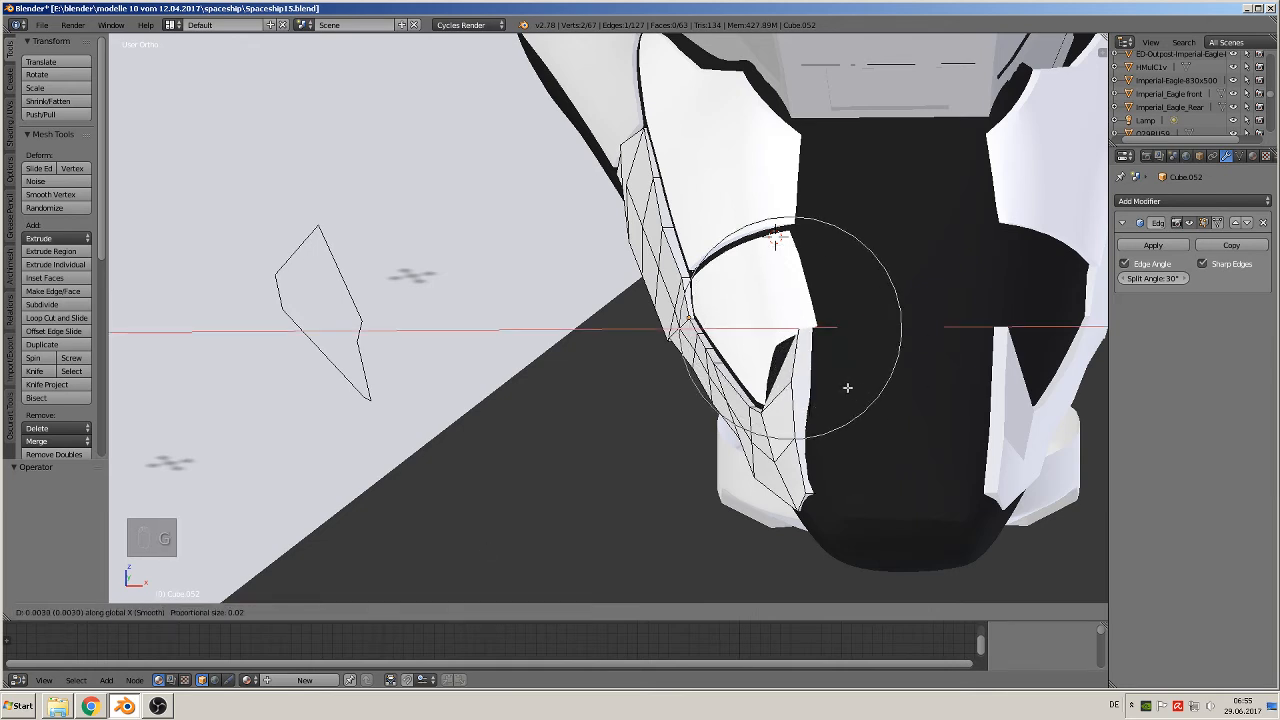
scroll(852, 391, down, 2)
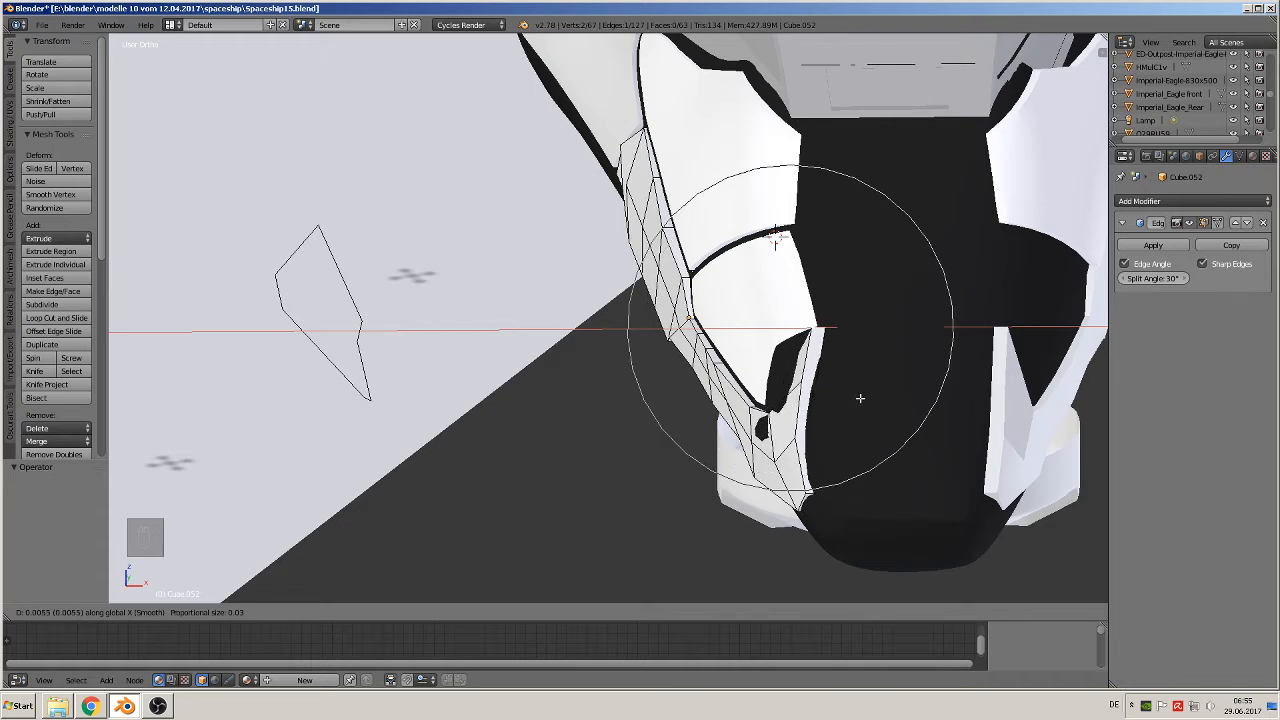
click(862, 402)
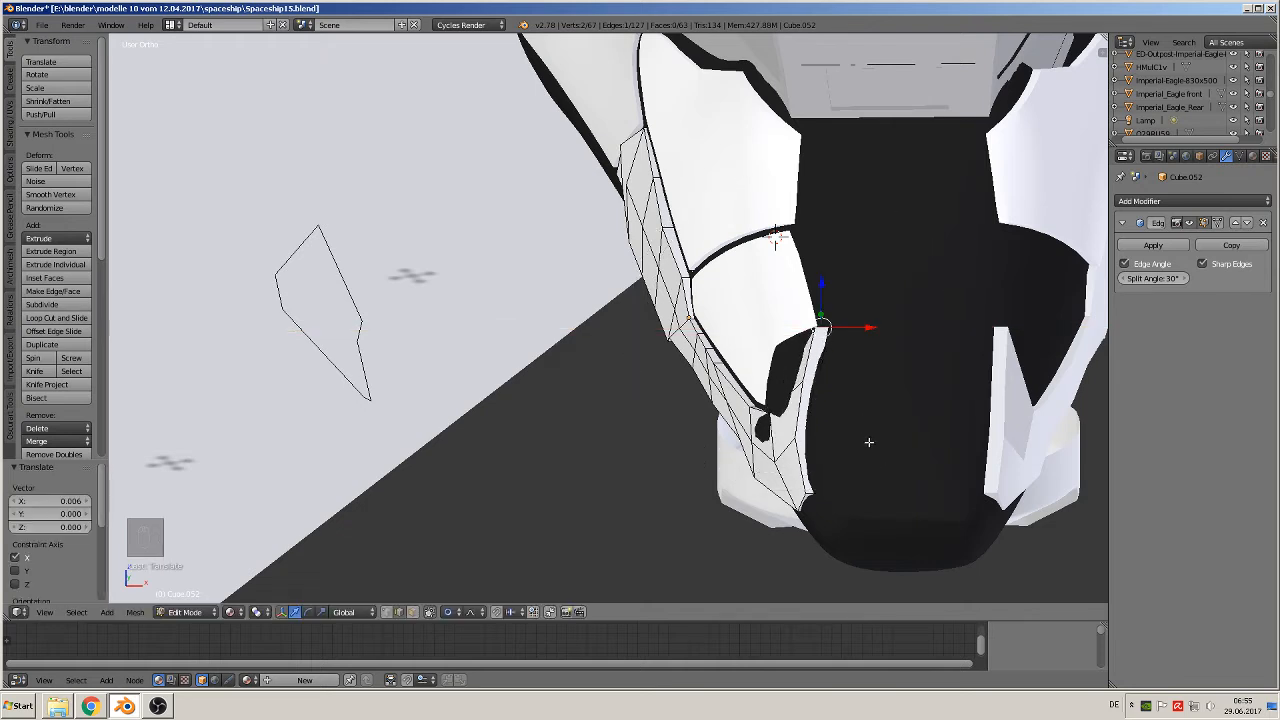
- Rotate the fin's rear tip edge by about 26° around the global Y axis and leave Edit Mode
key(r)
key(y)
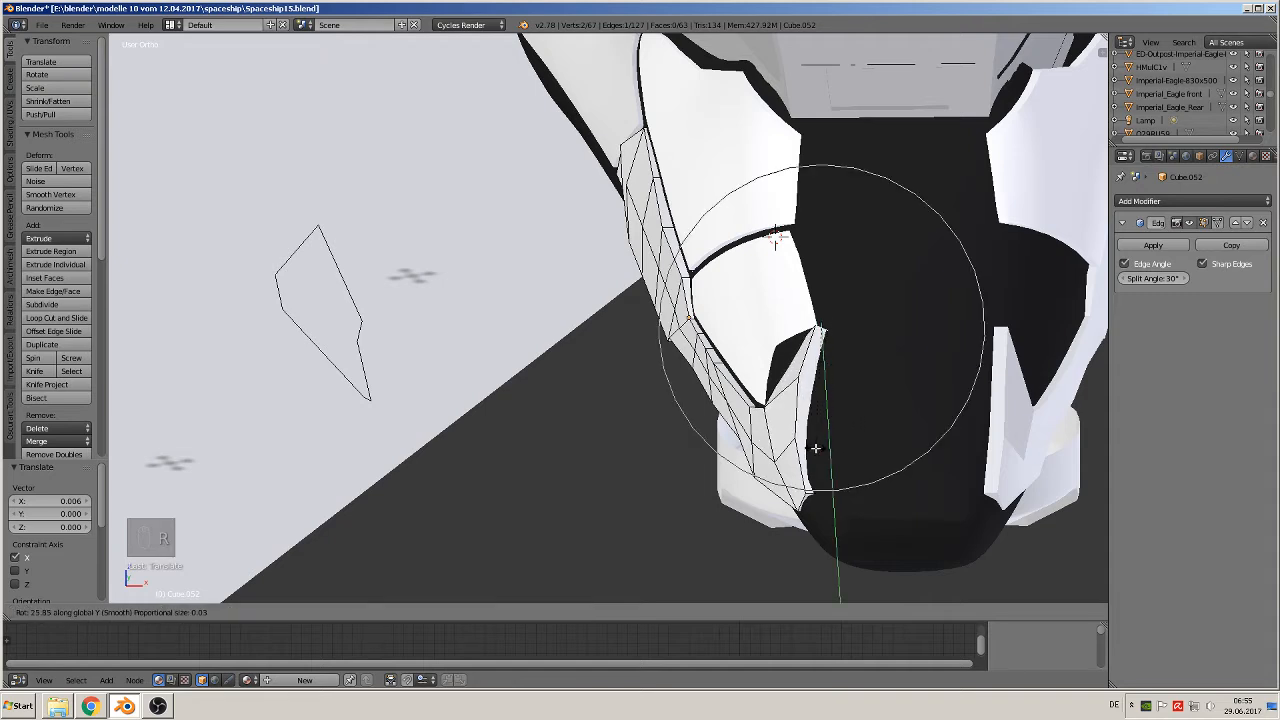
click(815, 448)
key(Tab)
middle_drag(853, 449, 850, 442)
scroll(854, 438, up, 1)
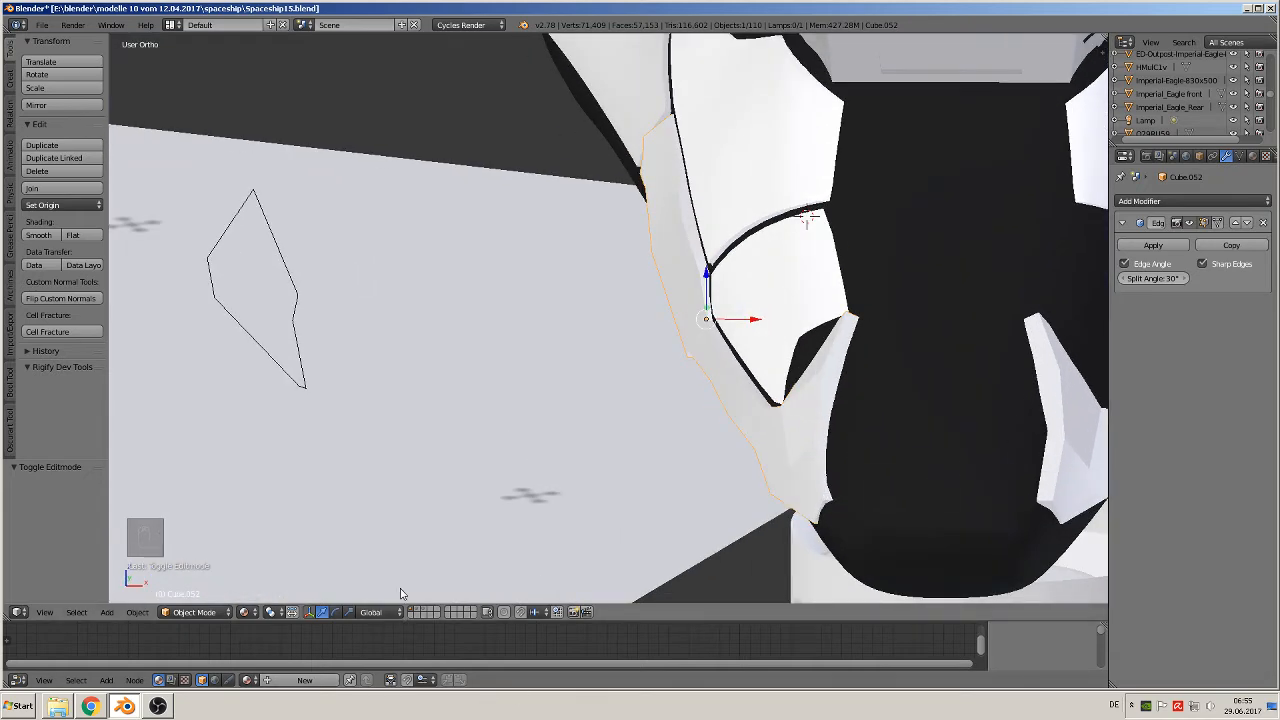
- Back in Edit Mode, select the single vertex just below the fin's tip and disable proportional editing
key(Tab)
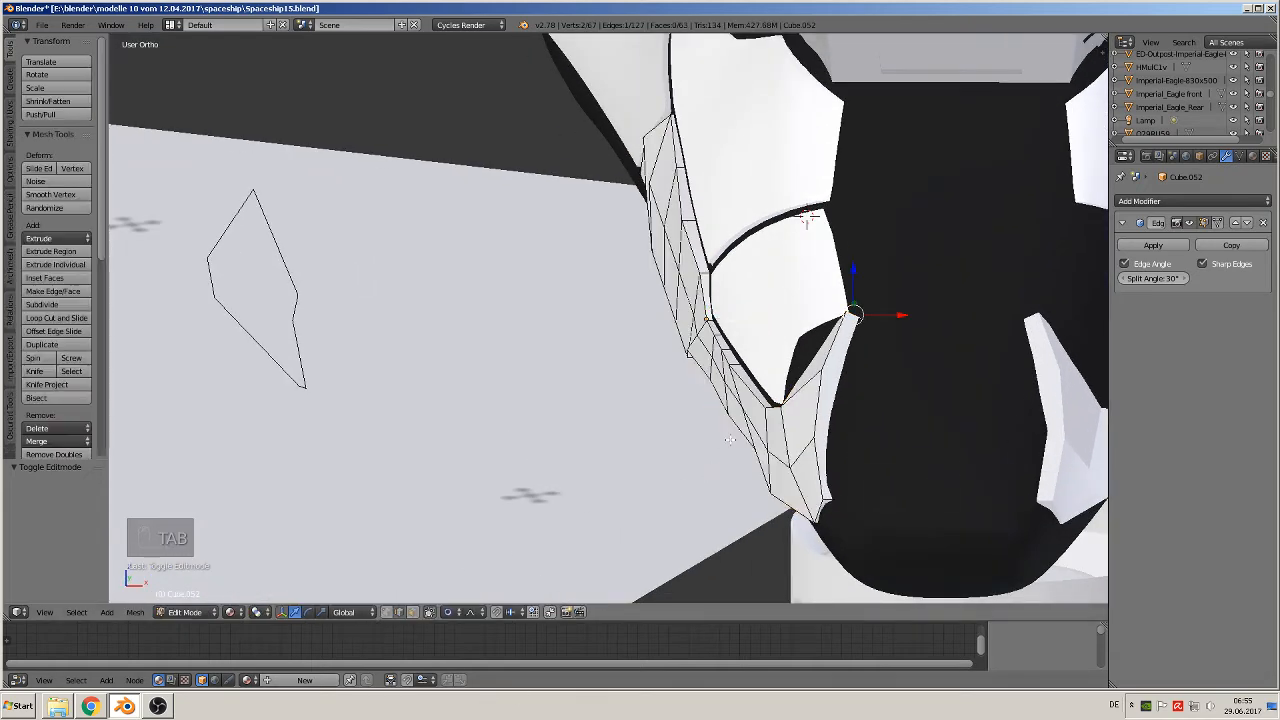
click(397, 612)
right_click(845, 373)
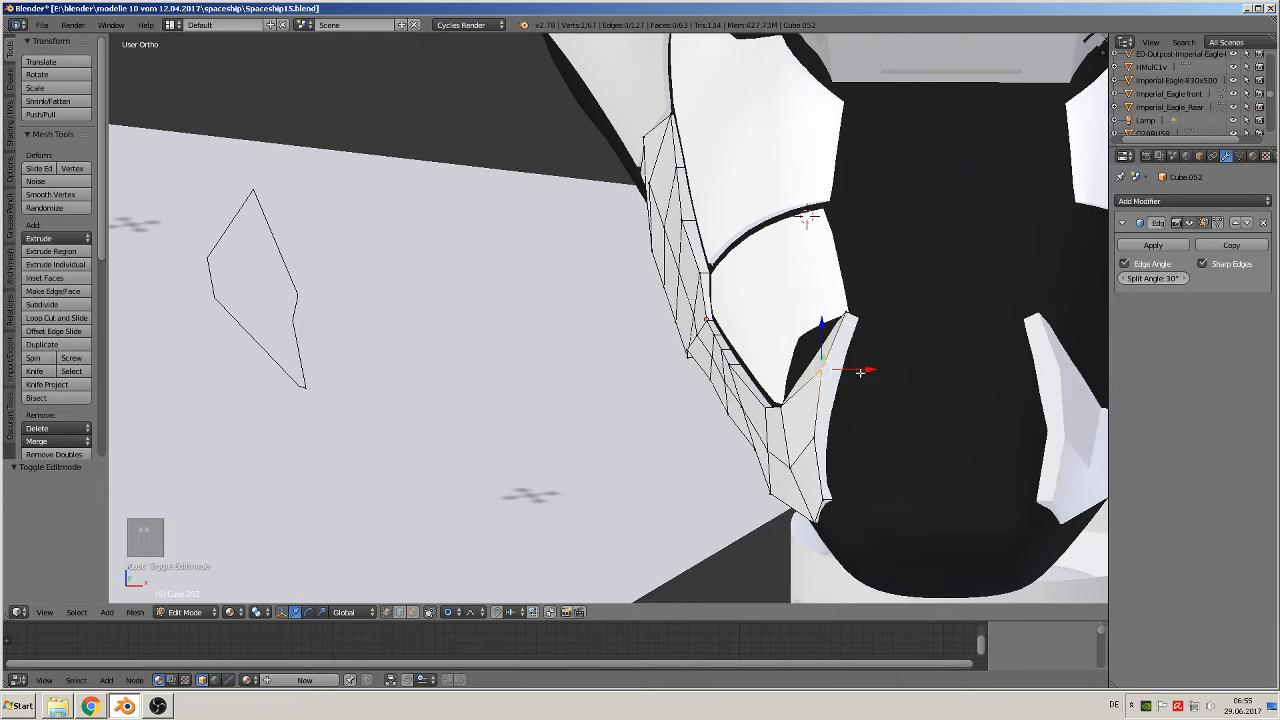
drag(860, 371, 862, 370)
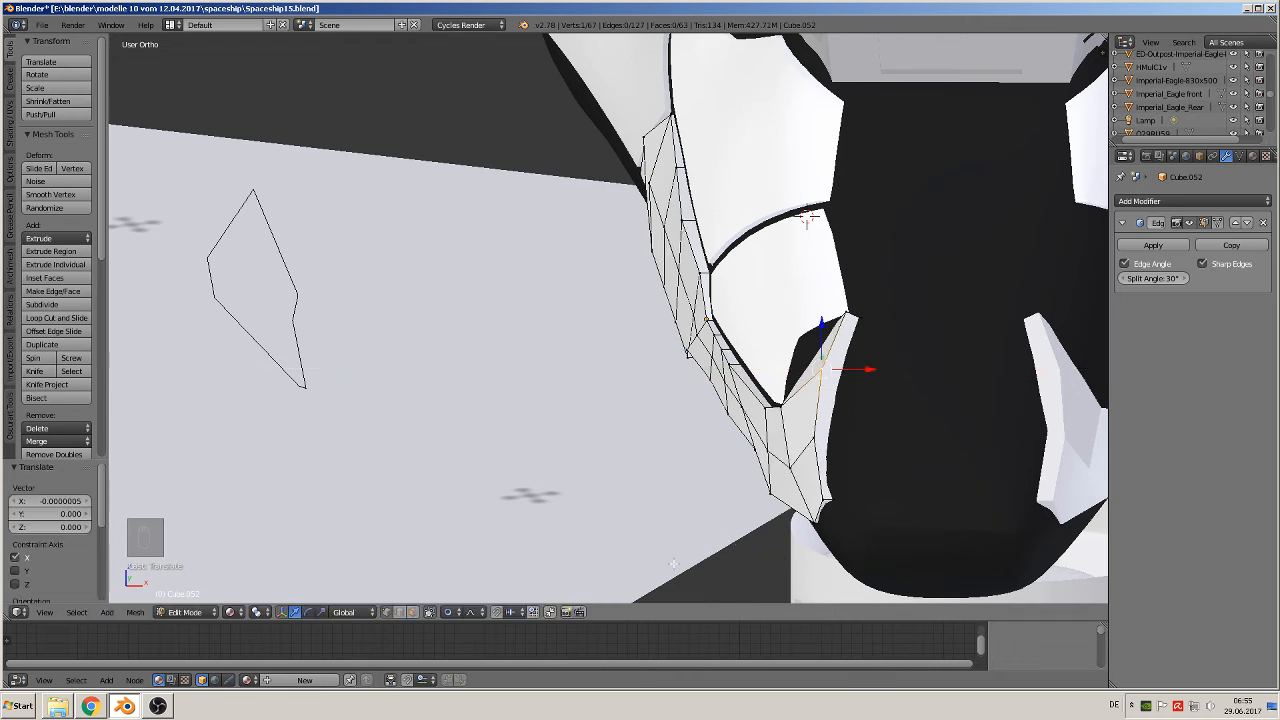
click(452, 612)
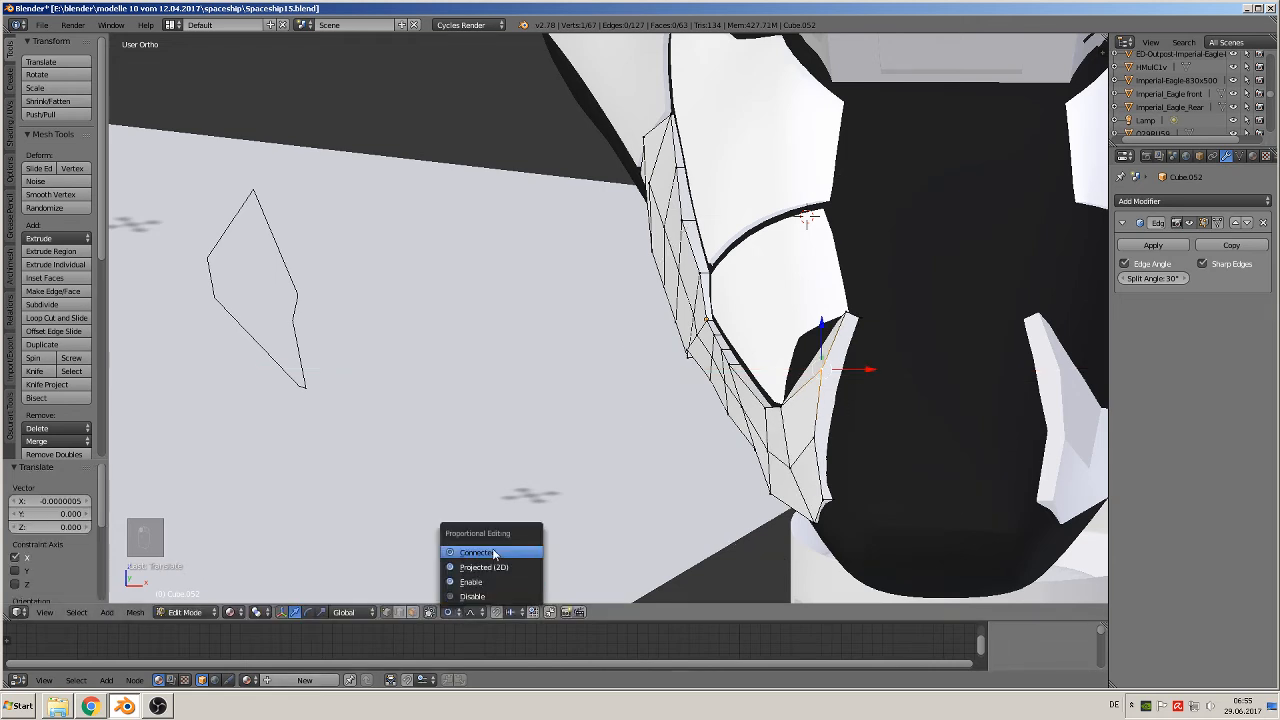
click(475, 596)
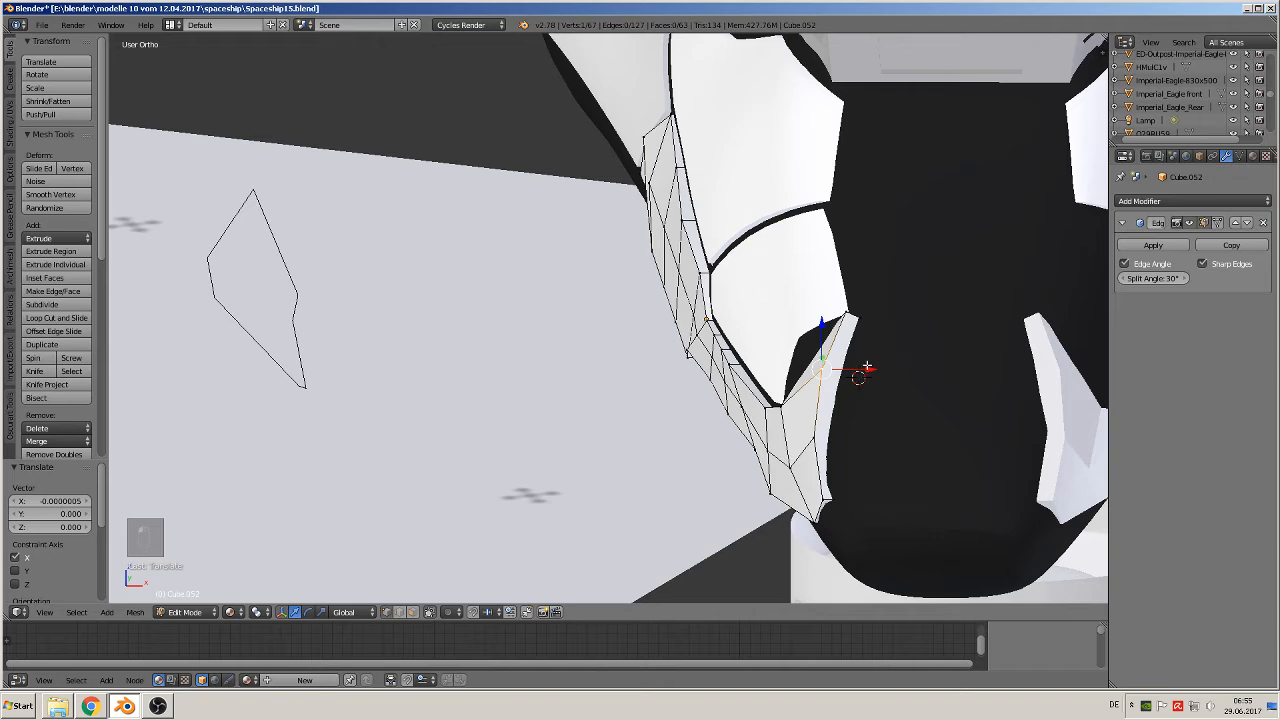
- Try to move the vertex below the fin's tip and the tip vertex along X by 0.002 and 0.001, and undo both moves
drag(866, 368, 882, 370)
right_click(852, 308)
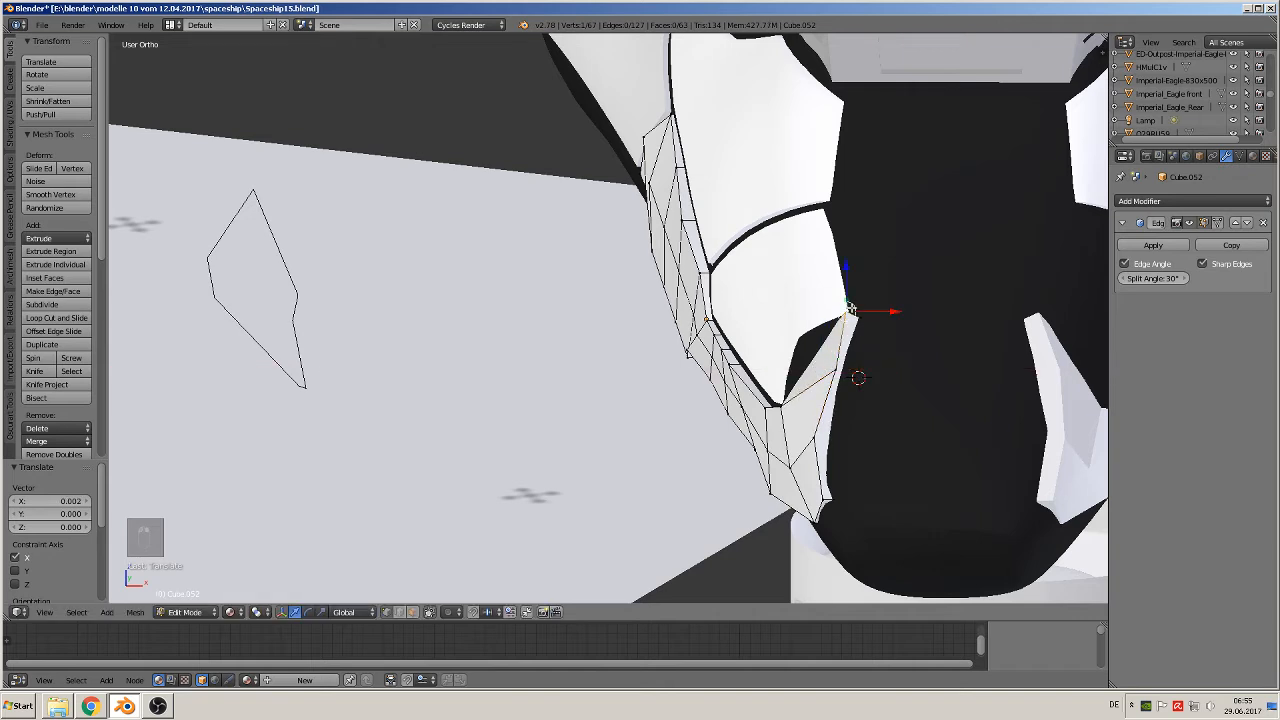
drag(874, 313, 882, 318)
right_click(810, 357)
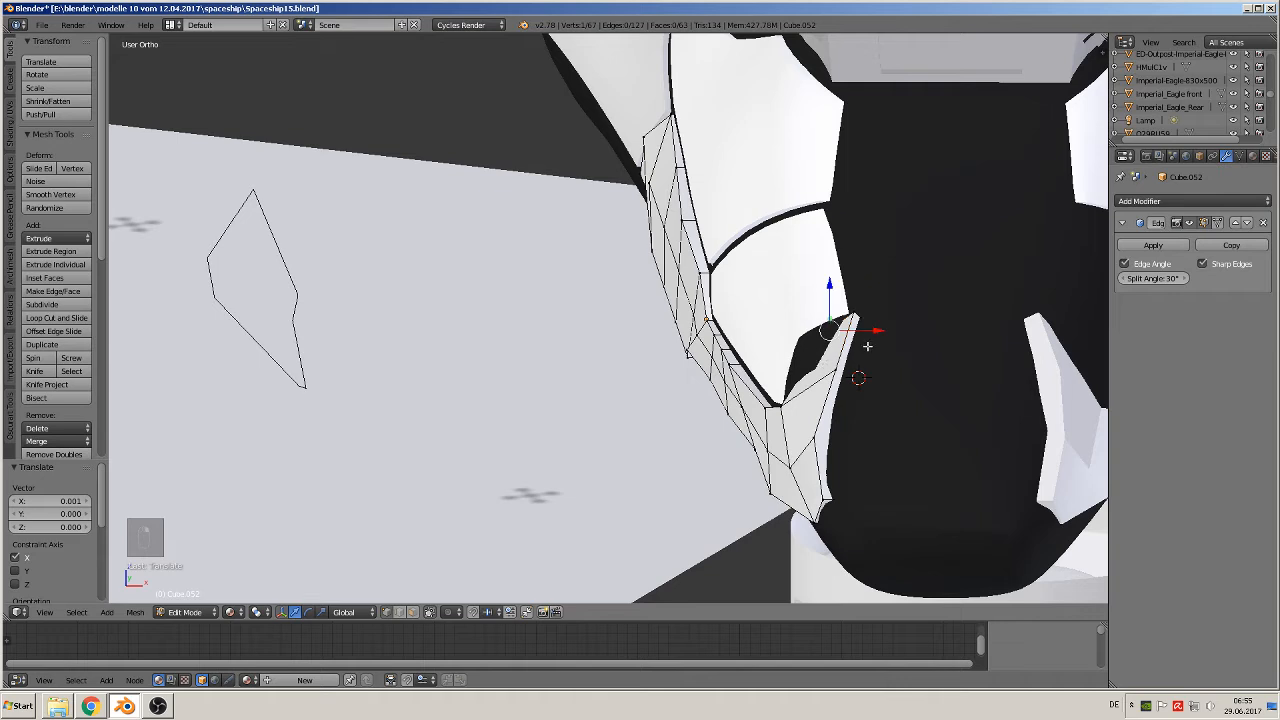
key(ctrl+z)
key(ctrl+z)
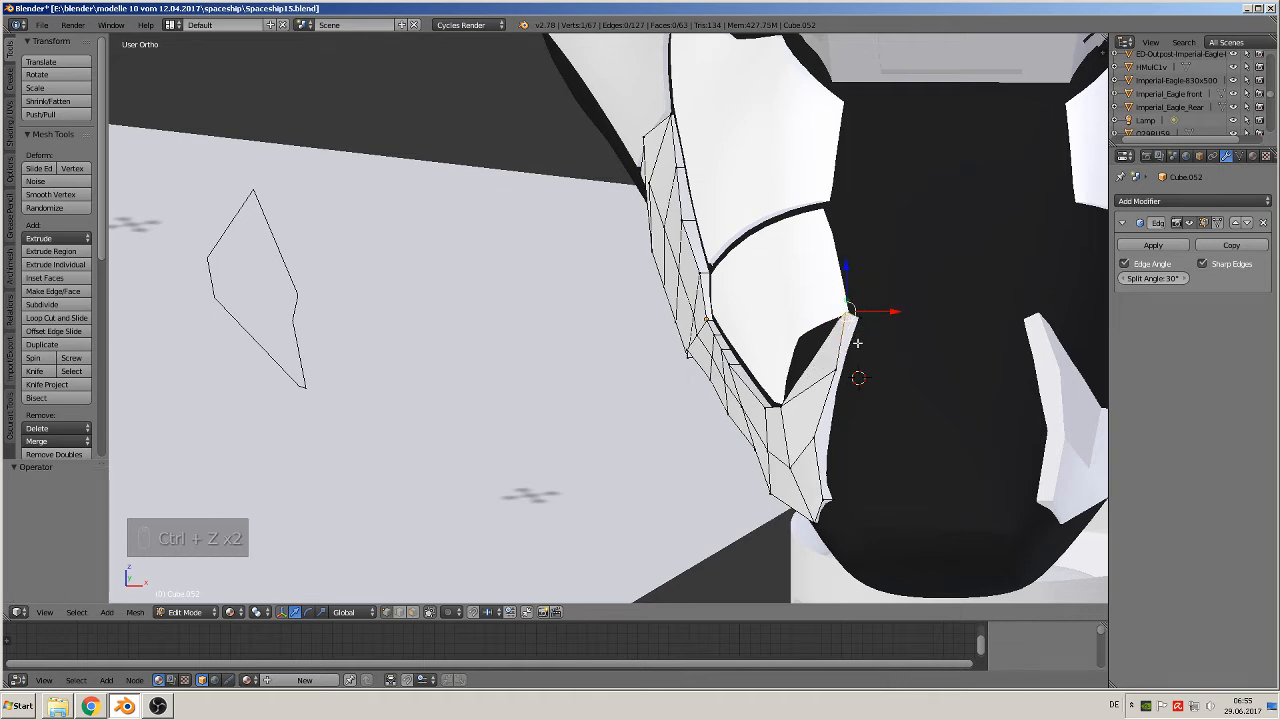
key(ctrl+z)
key(ctrl+z)
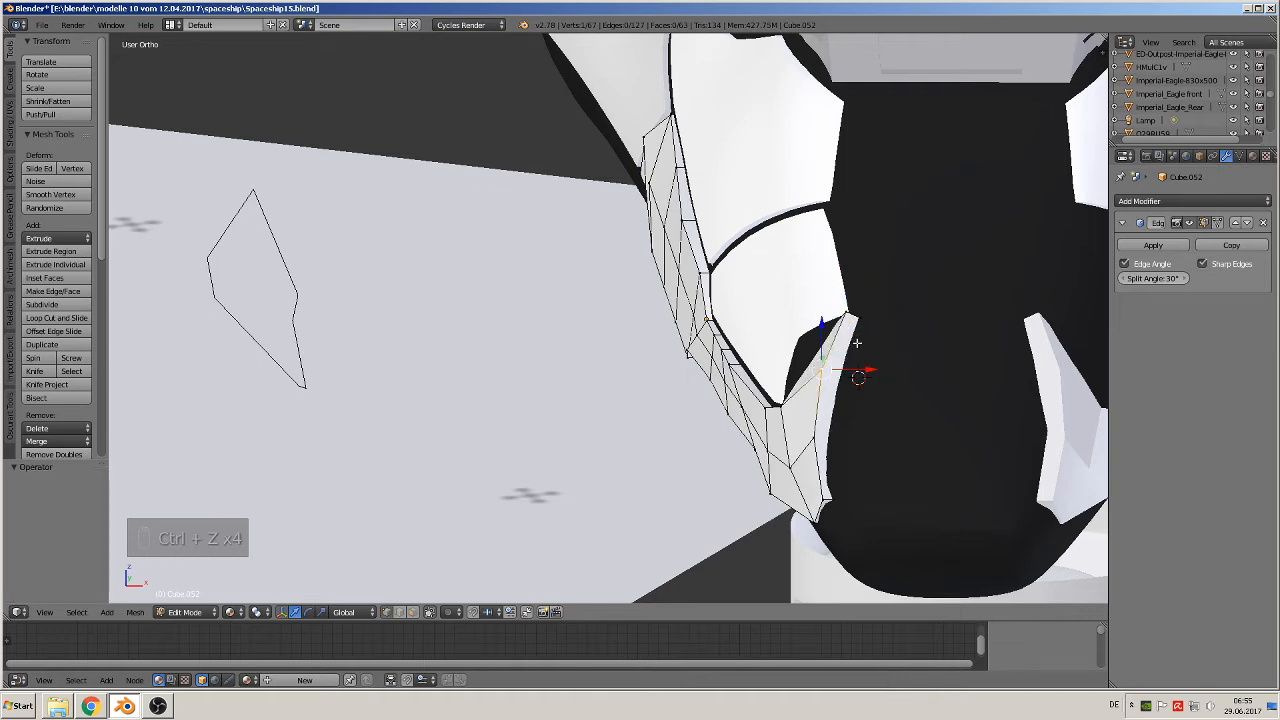
- Move the vertex just below the fin's tip and the tip vertex itself inward along X by about 0.002 each
key(g)
key(x)
click(872, 372)
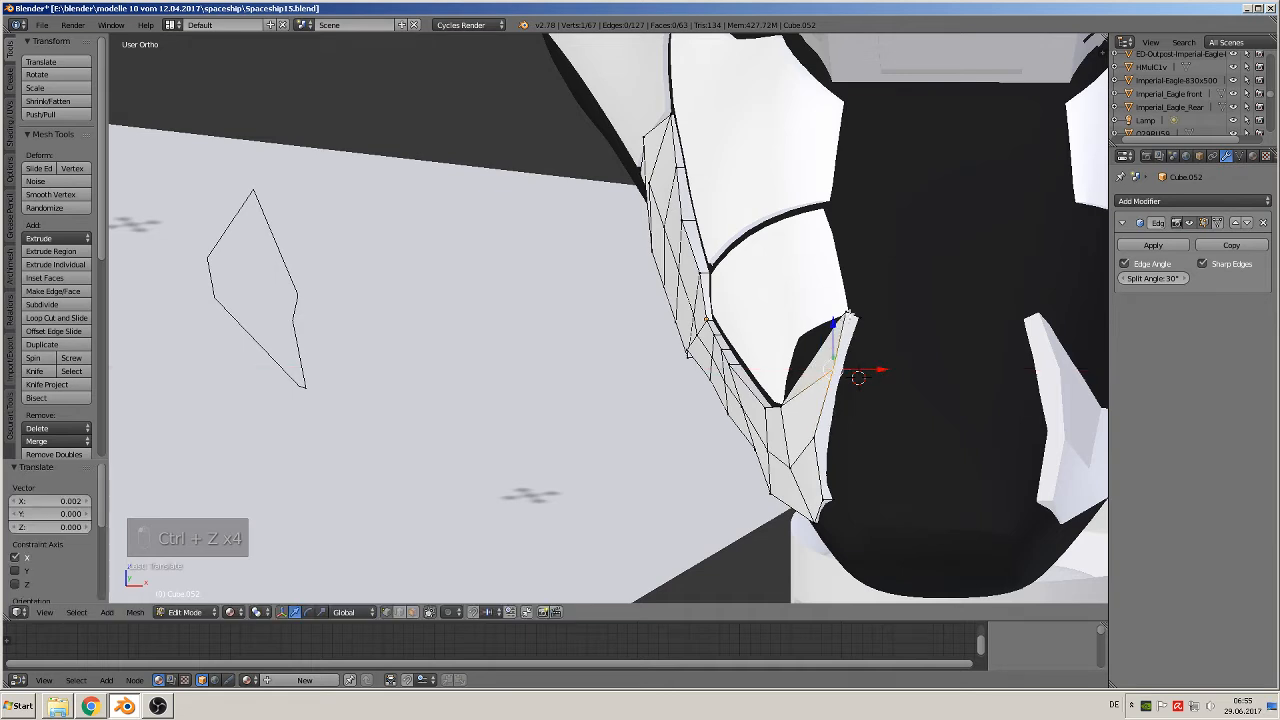
right_click(847, 315)
key(g)
key(x)
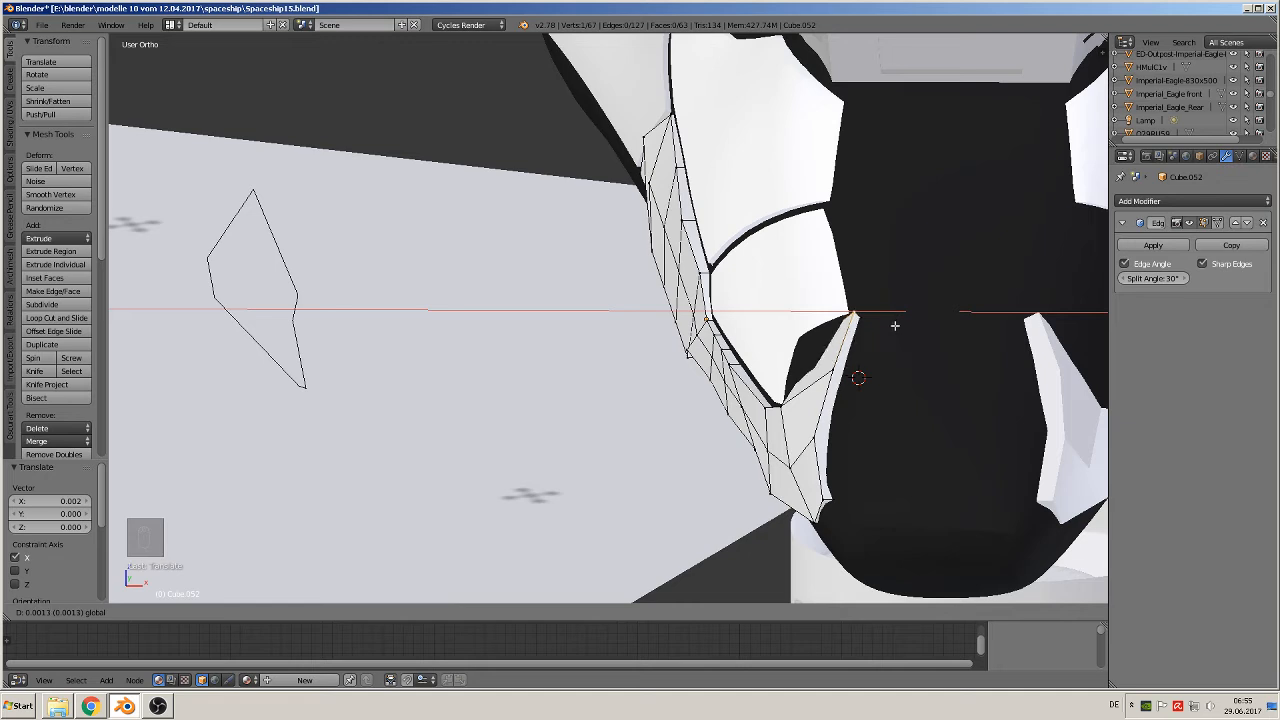
click(898, 326)
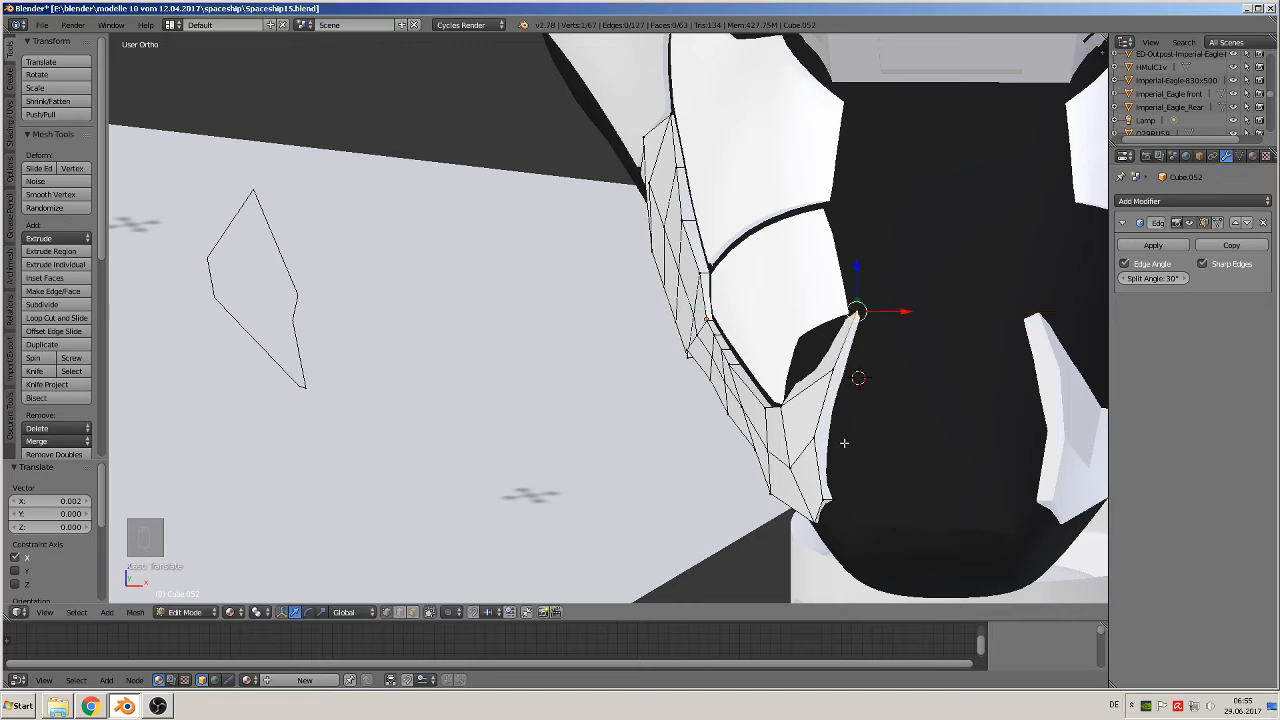
- Move the next lower vertex on the fin's inner edge inward along X by 0.001 and reselect the vertex just below the tip
right_click(830, 430)
right_click(820, 436)
click(843, 432)
key(g)
key(x)
click(858, 437)
right_click(849, 369)
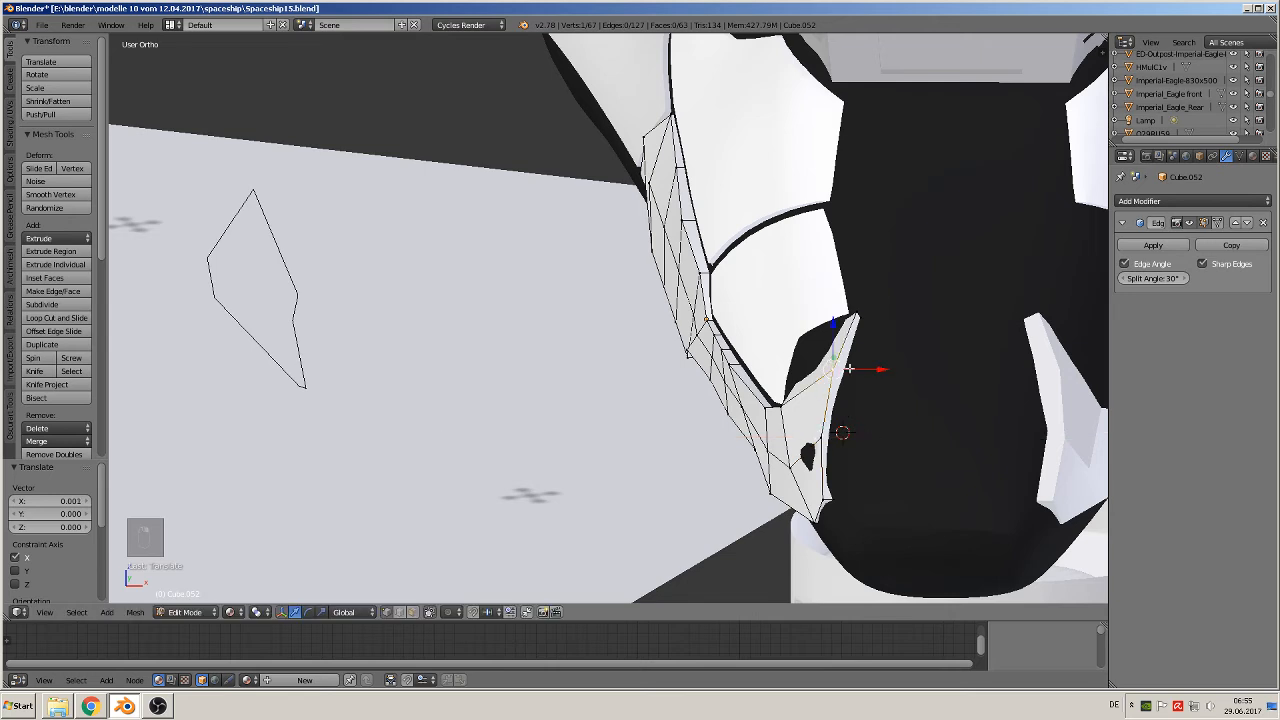
- Nudge two vertices of the nose side plate along X, one by about 0.00055 and the other by about -0.00066
key(g)
key(x)
click(853, 371)
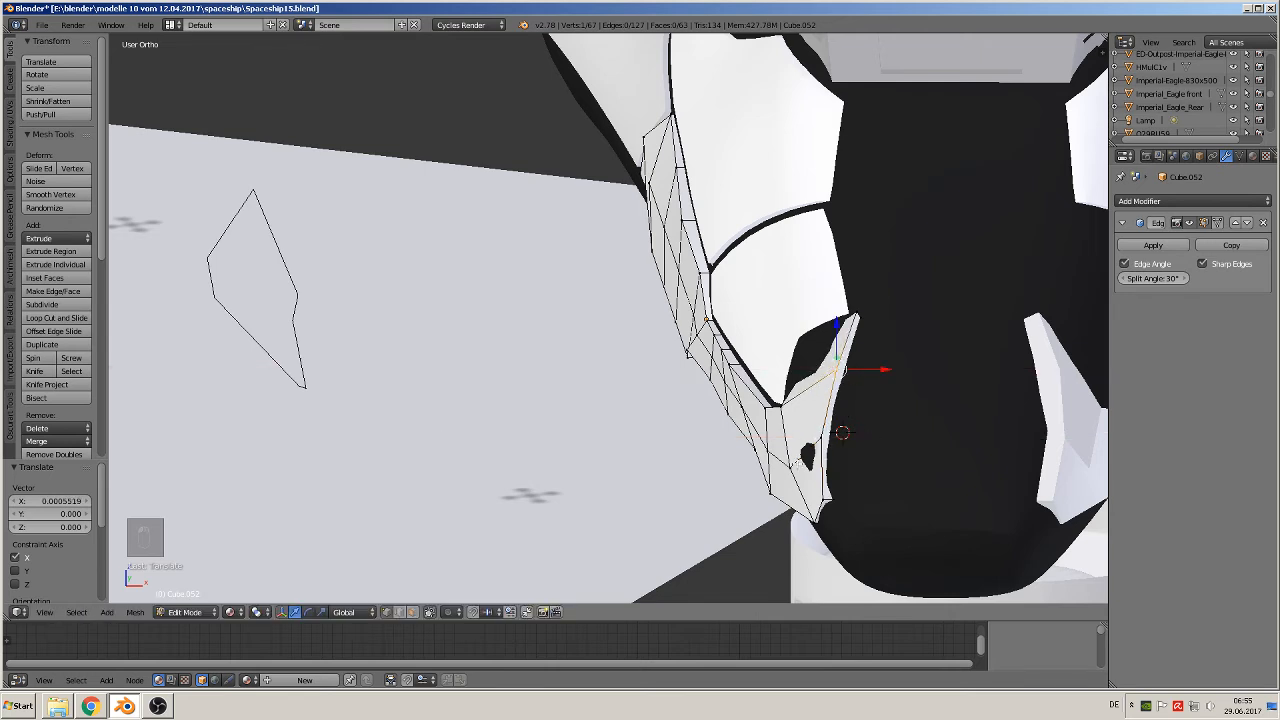
right_click(800, 462)
key(g)
key(x)
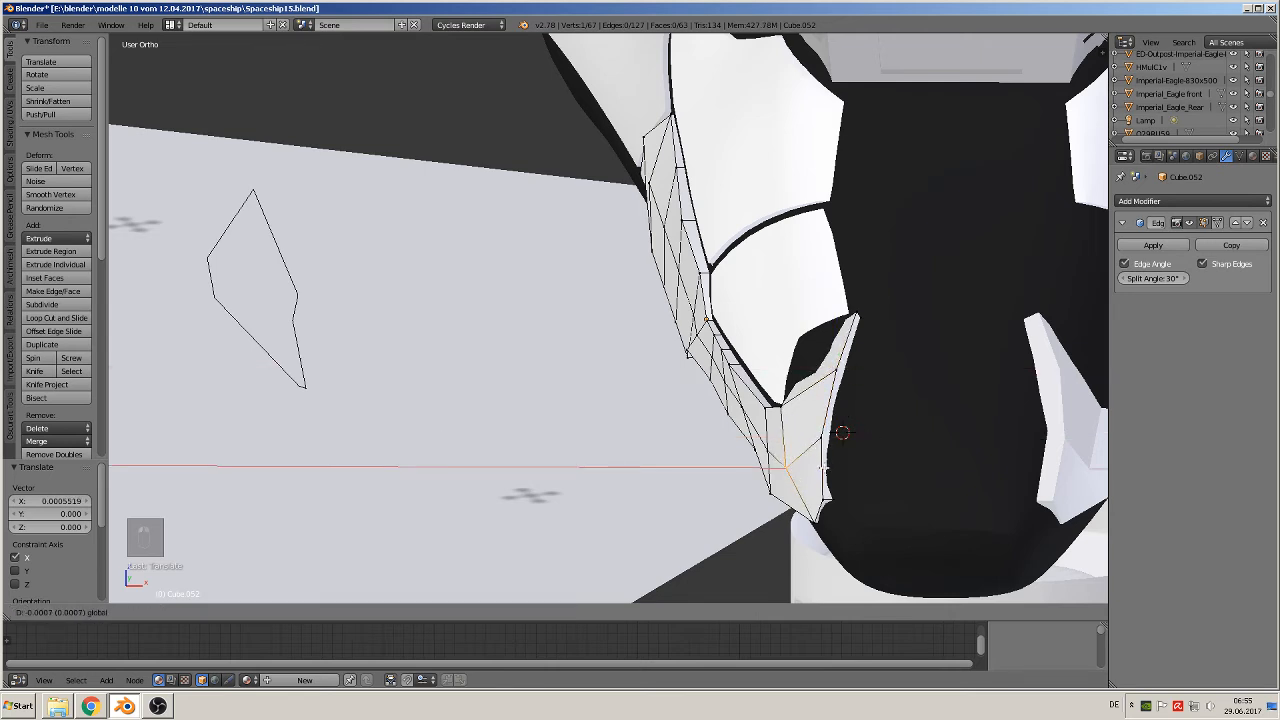
click(826, 466)
middle_drag(826, 466, 795, 380)
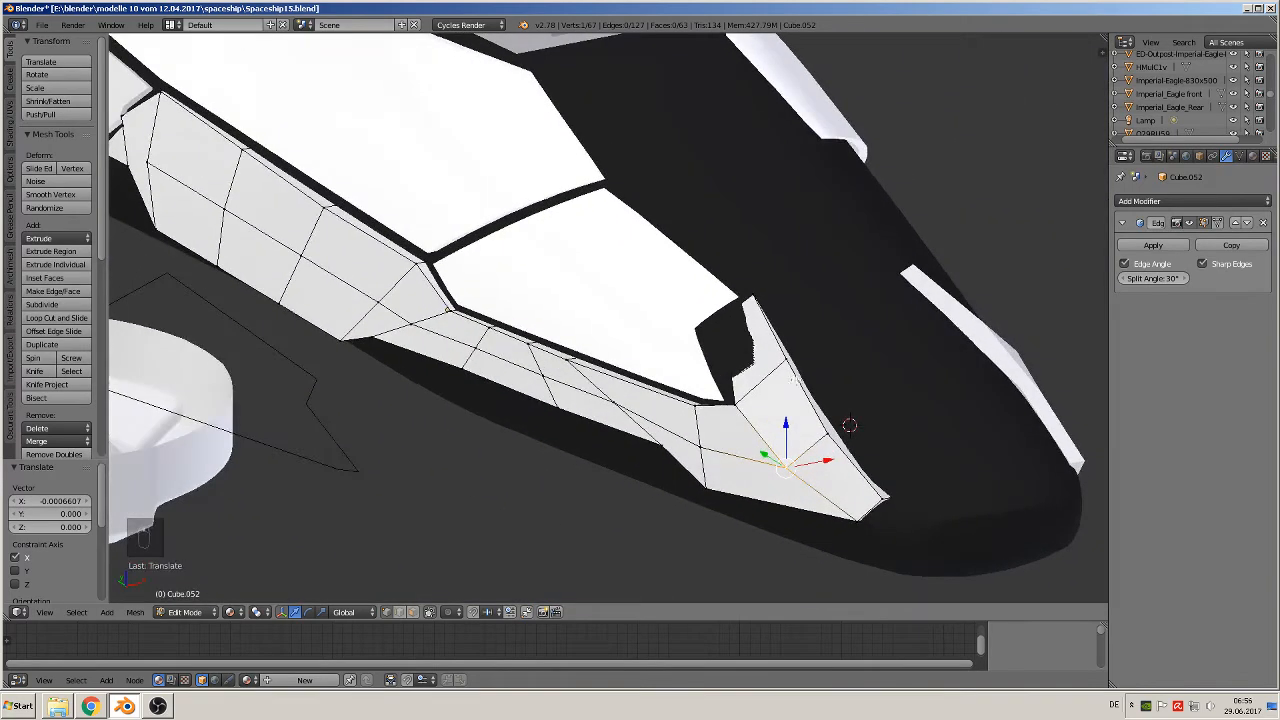
- Move the plate's upper outer corner vertex slightly along X and by -0.002 along Y
right_click(721, 330)
middle_drag(769, 311, 702, 351)
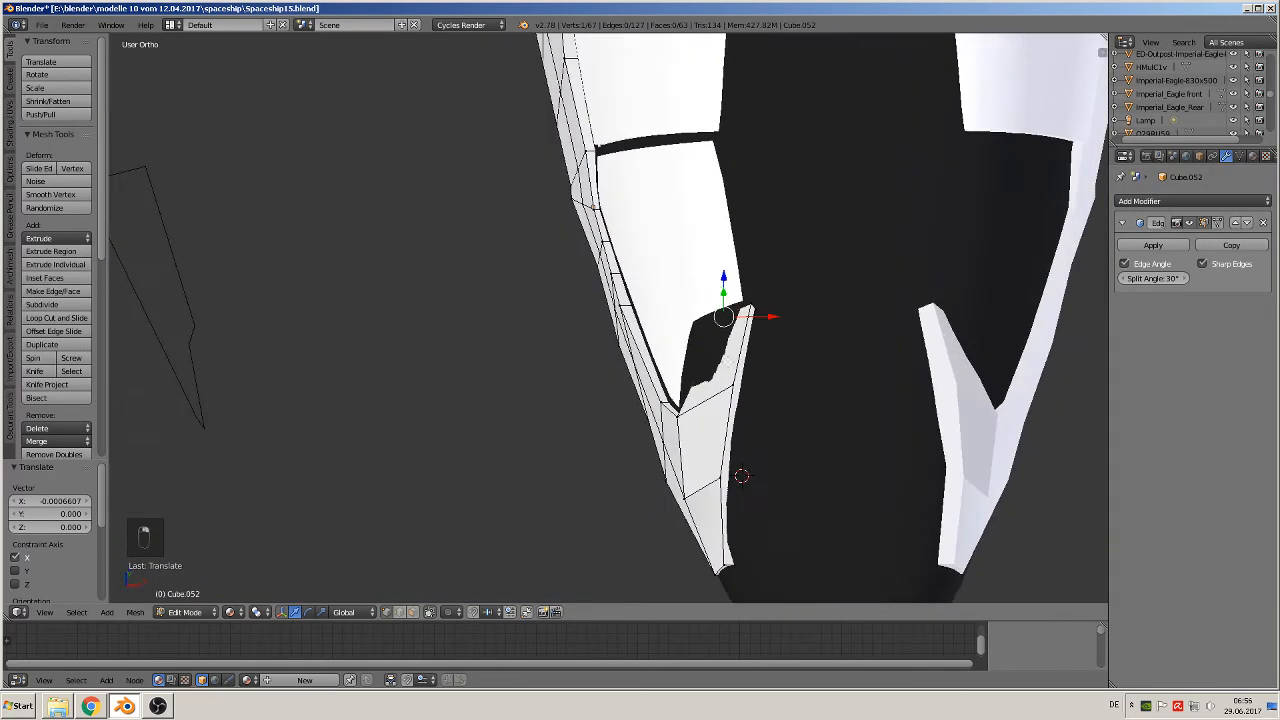
drag(769, 316, 750, 316)
middle_drag(733, 352, 660, 352)
drag(729, 303, 720, 309)
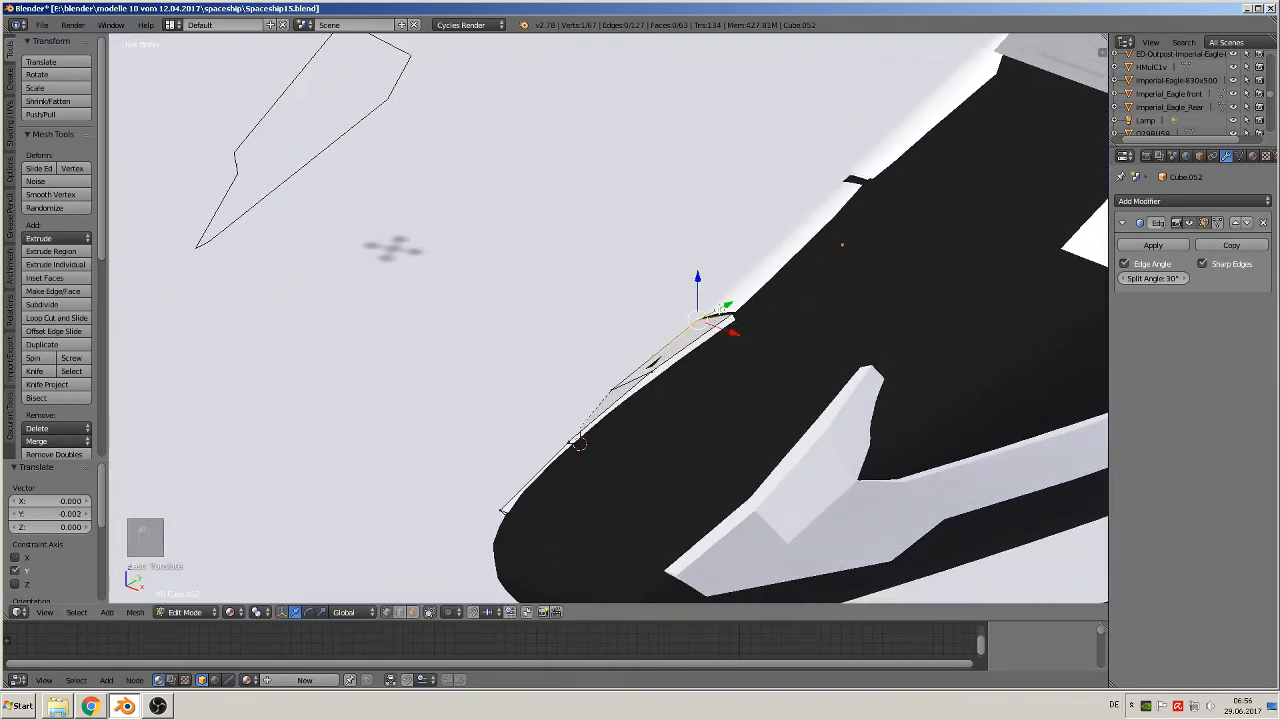
- Adjust the height of the plate's outer-edge vertex at the bend and check the surface outside mesh editing
right_click(612, 384)
drag(611, 357, 609, 356)
middle_drag(609, 356, 833, 416)
key(Tab)
key(Tab)
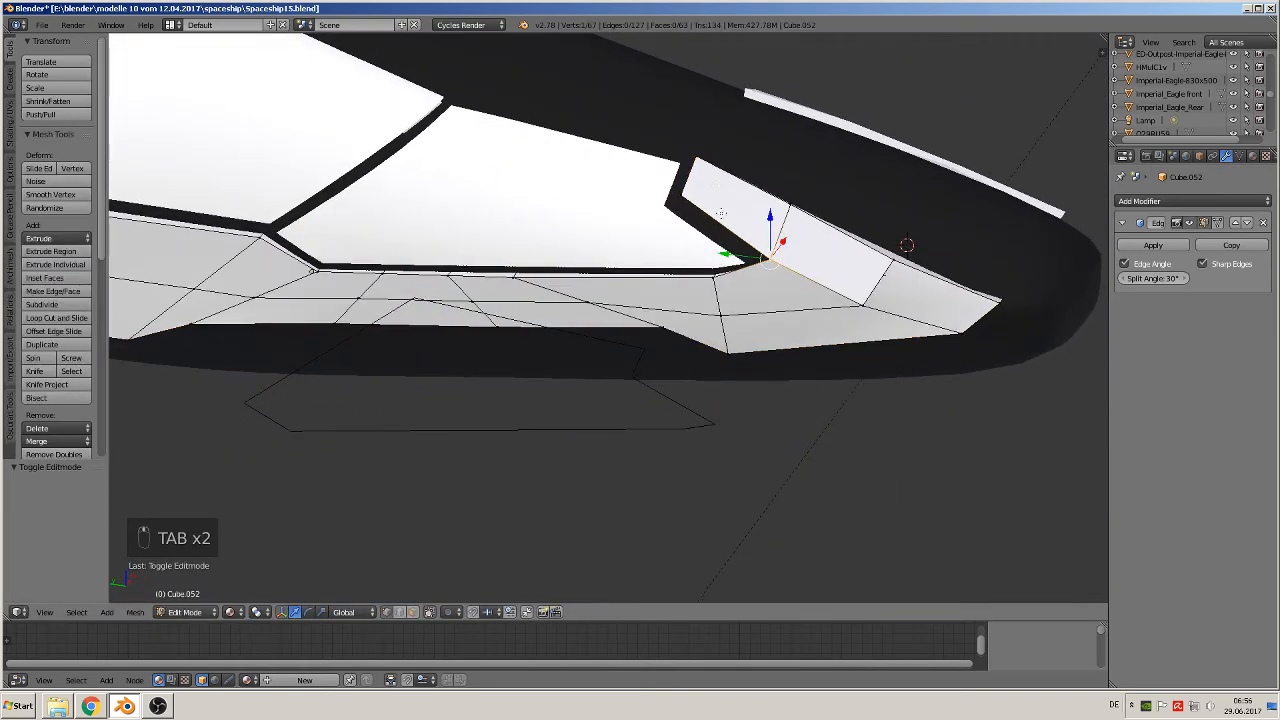
- Move the plate's upper inner tip vertex by -0.002 along Z, -0.002 along X and about 0.0007 along Y
right_click(703, 148)
drag(703, 122, 703, 129)
middle_drag(703, 129, 712, 158)
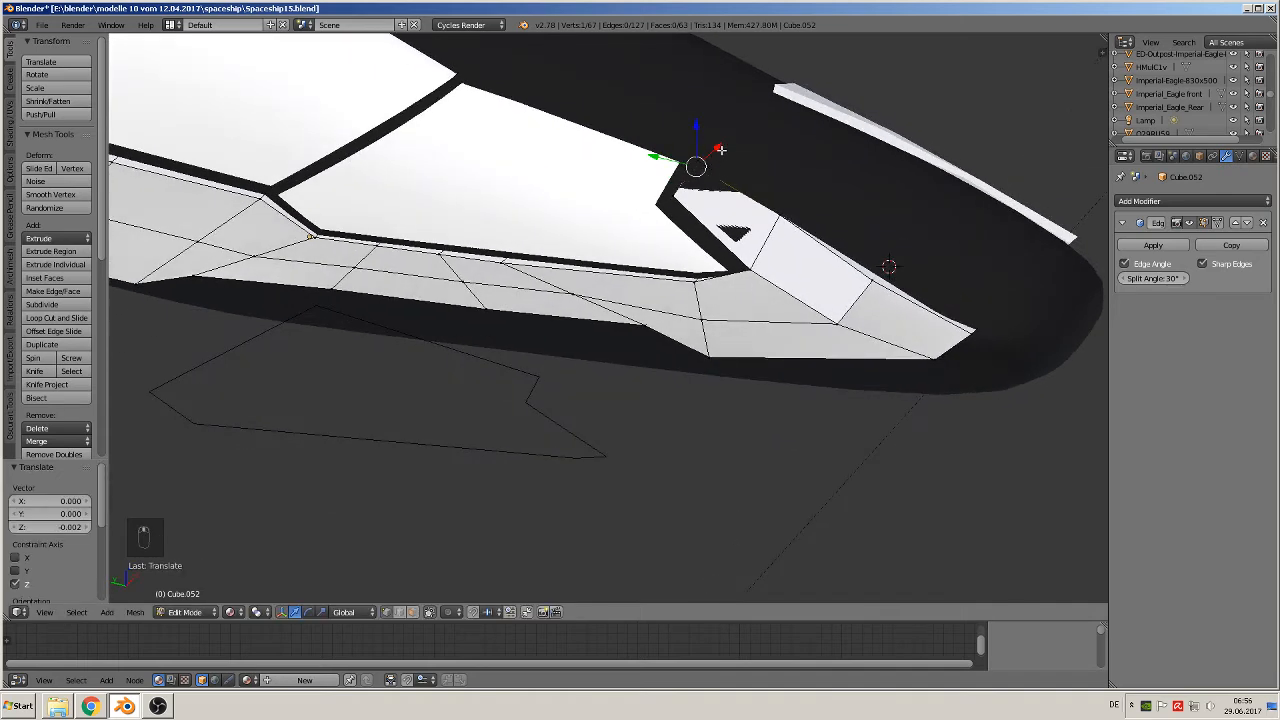
drag(717, 153, 713, 148)
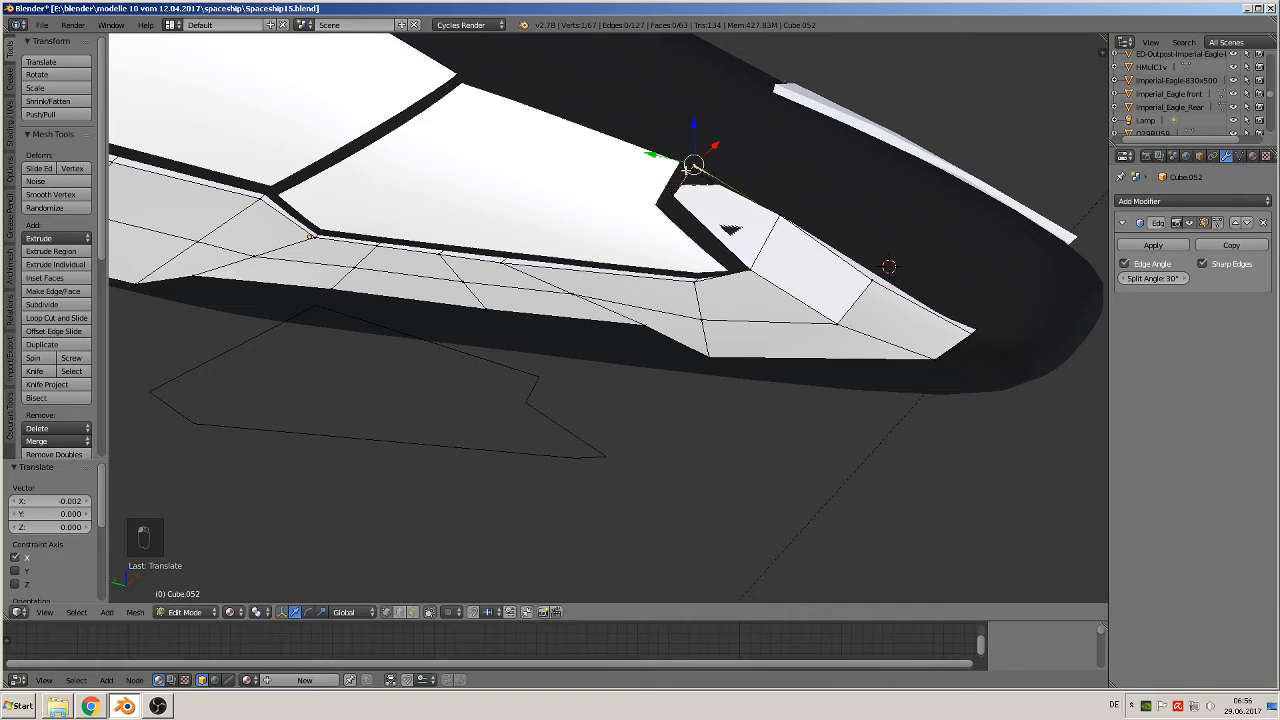
middle_drag(708, 172, 689, 143)
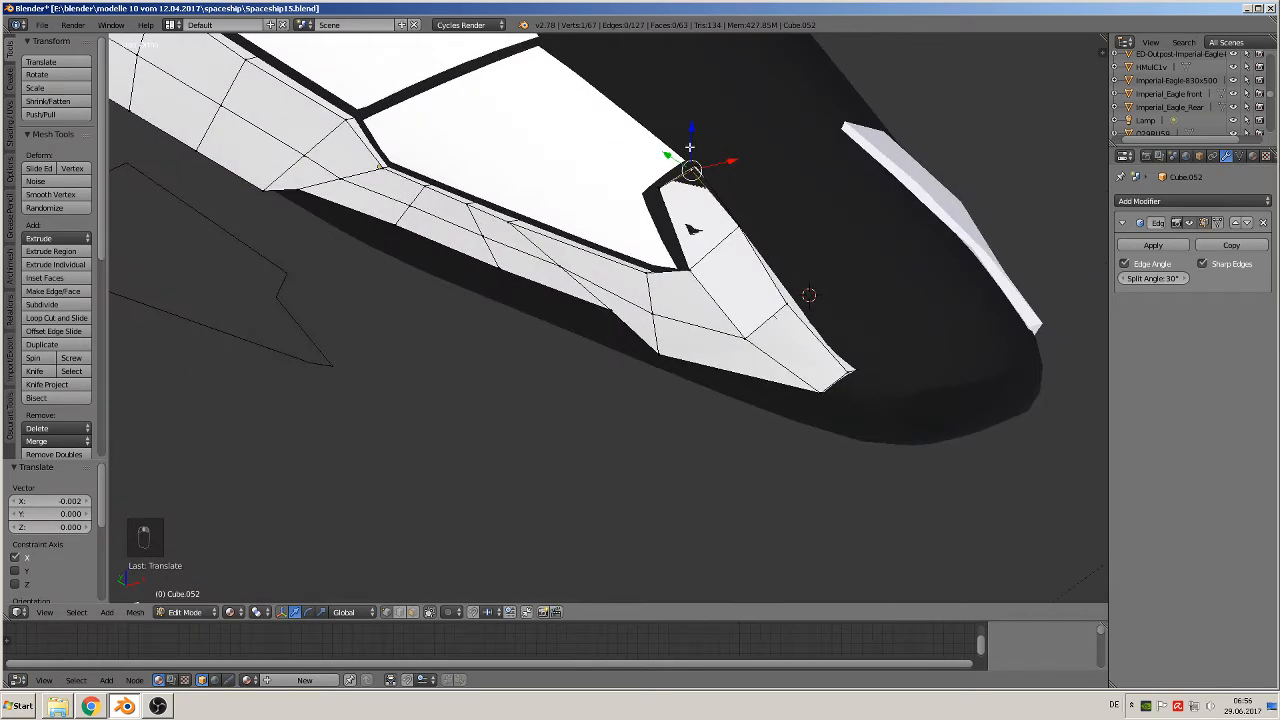
drag(689, 143, 676, 152)
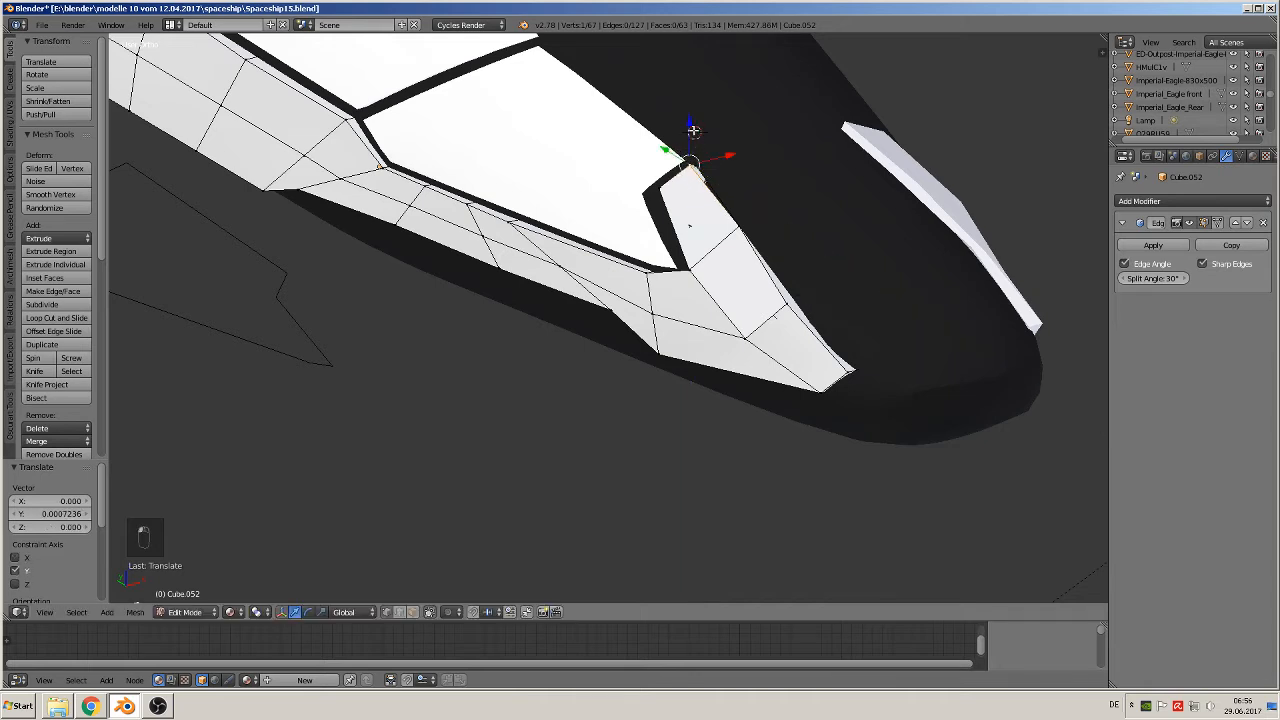
middle_drag(688, 226, 660, 238)
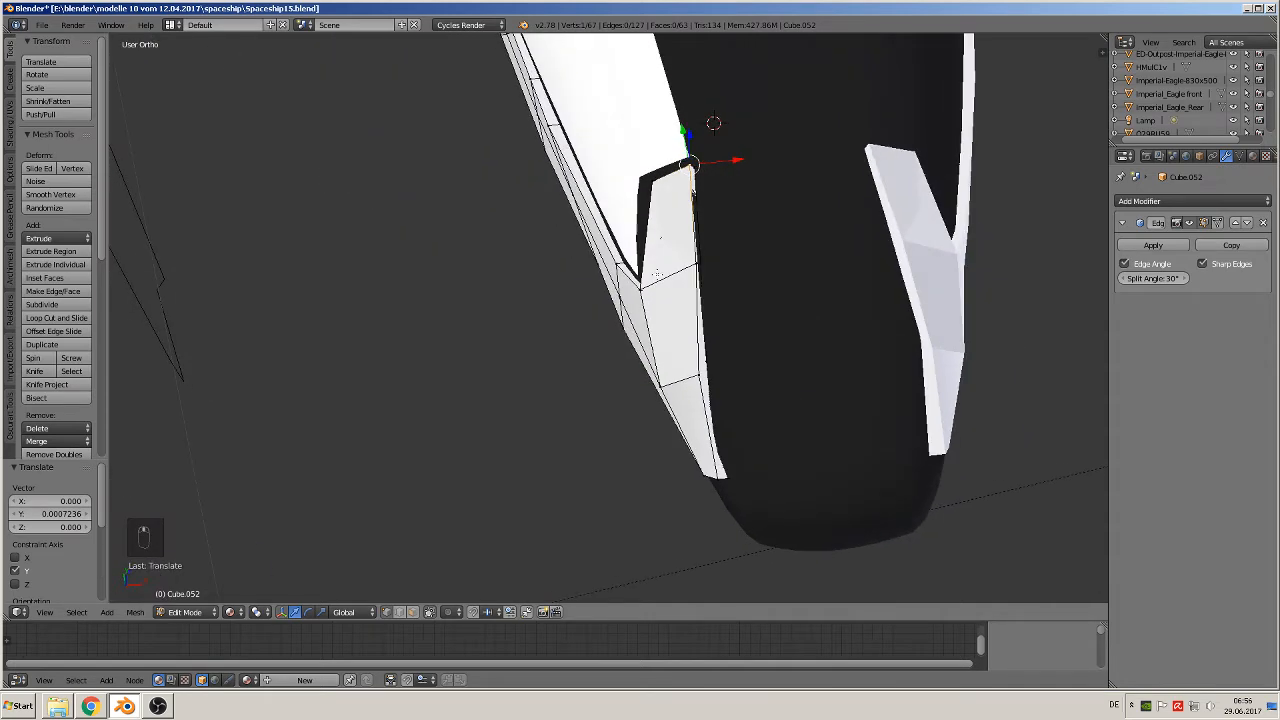
- Set the origin of the adjacent white hull plate to its geometry and apply its rotation and scale
key(Tab)
middle_drag(797, 226, 740, 170)
right_click(594, 160)
middle_drag(599, 240, 680, 240)
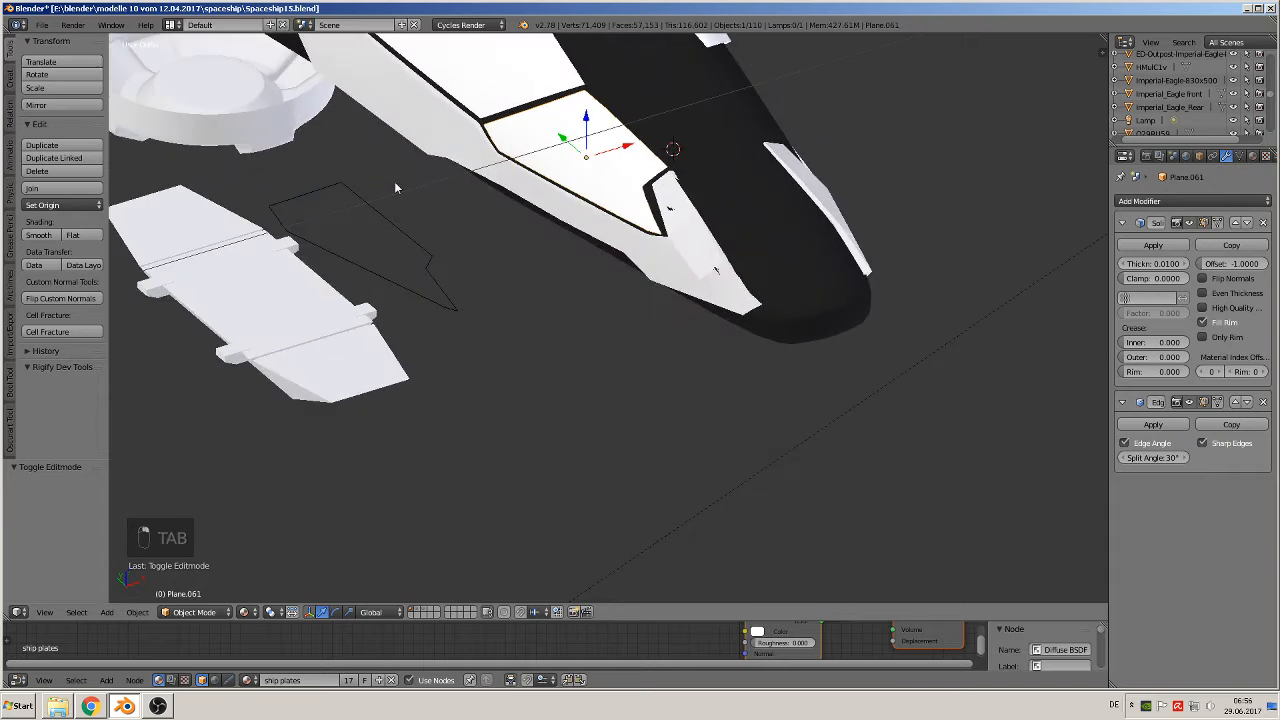
click(62, 205)
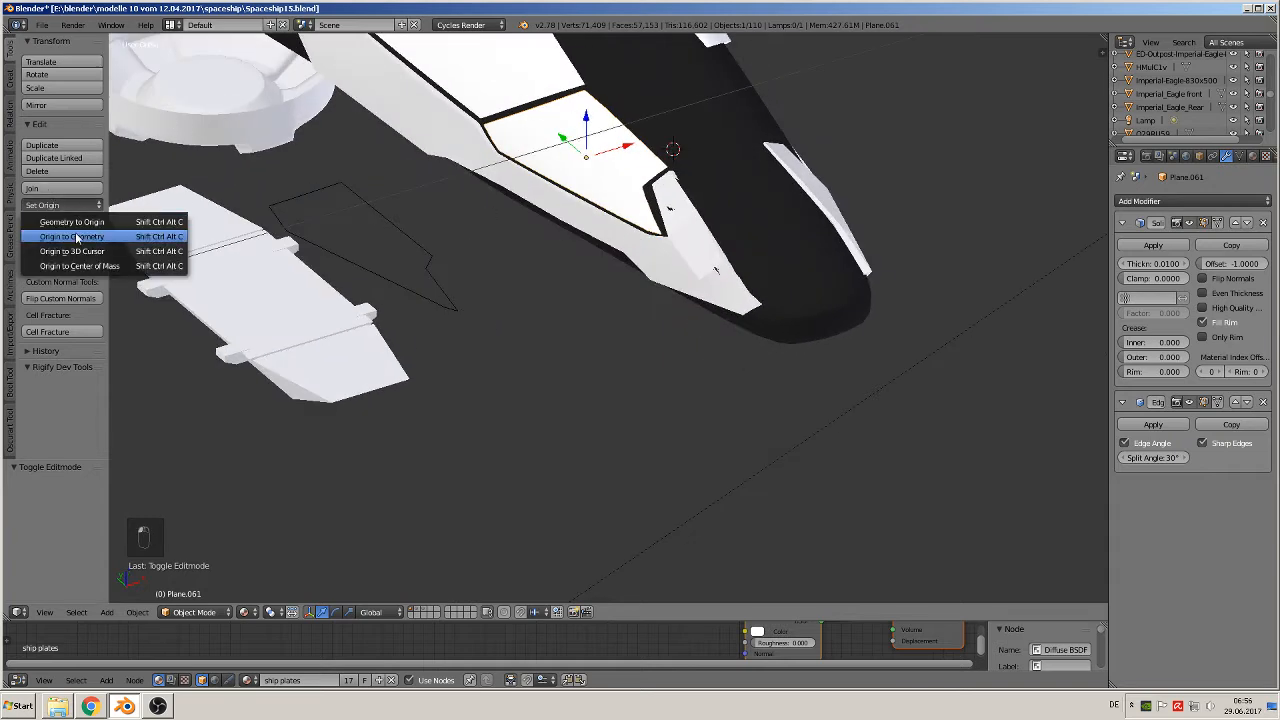
click(79, 238)
click(145, 614)
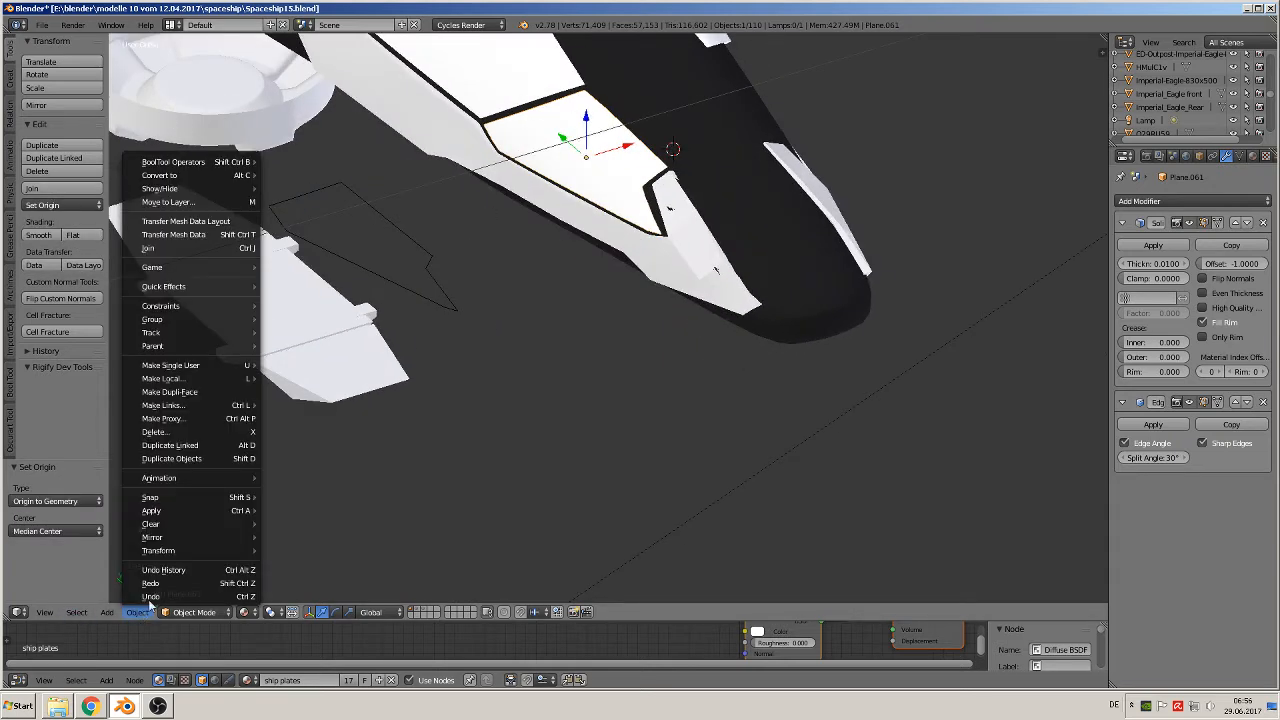
mouse_move(185, 514)
click(331, 540)
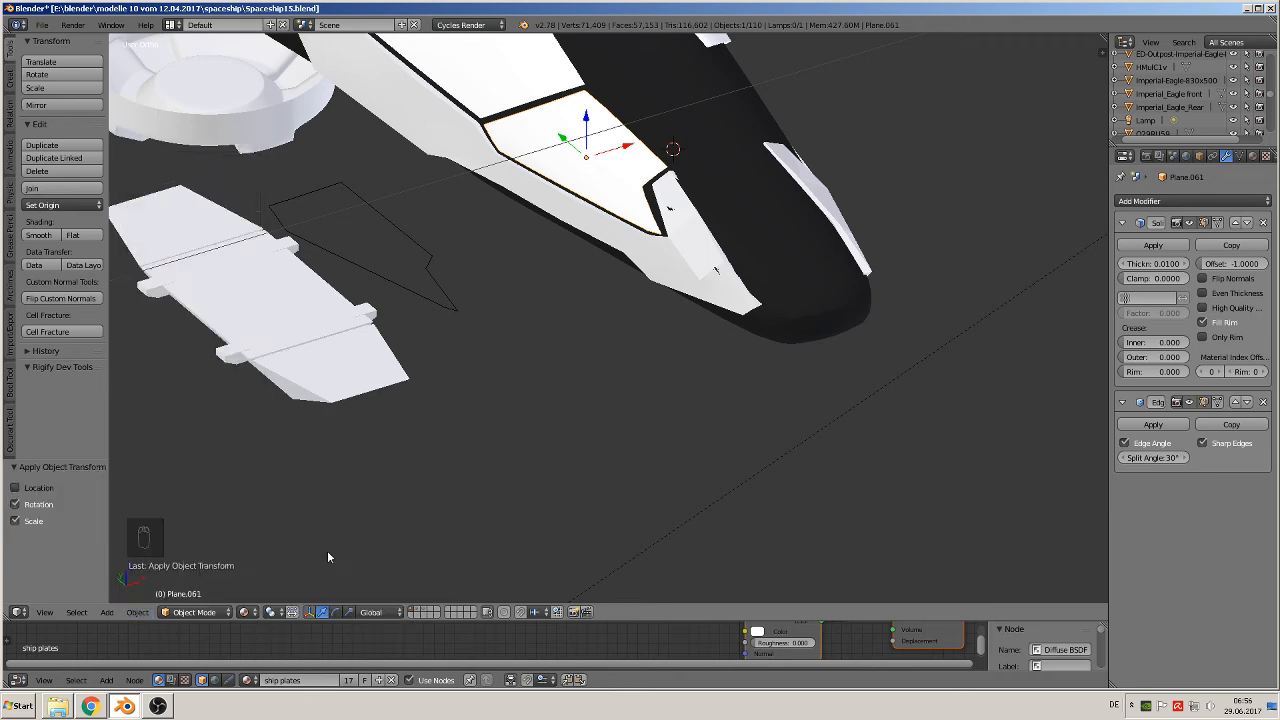
- Create a linked duplicate of the hull plate and move it along X by 0.059 and a further 0.018
shift+middle_drag(626, 280, 552, 393)
scroll(550, 392, up, 2)
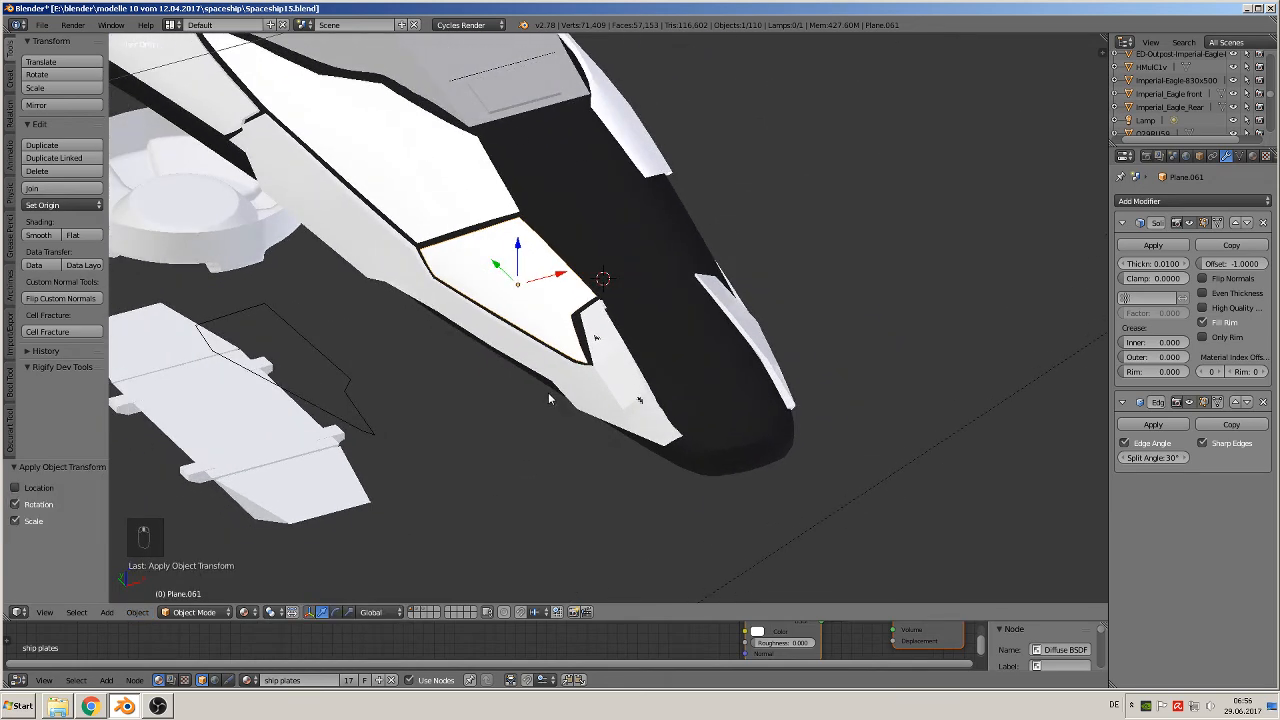
key(alt+d)
key(x)
click(752, 215)
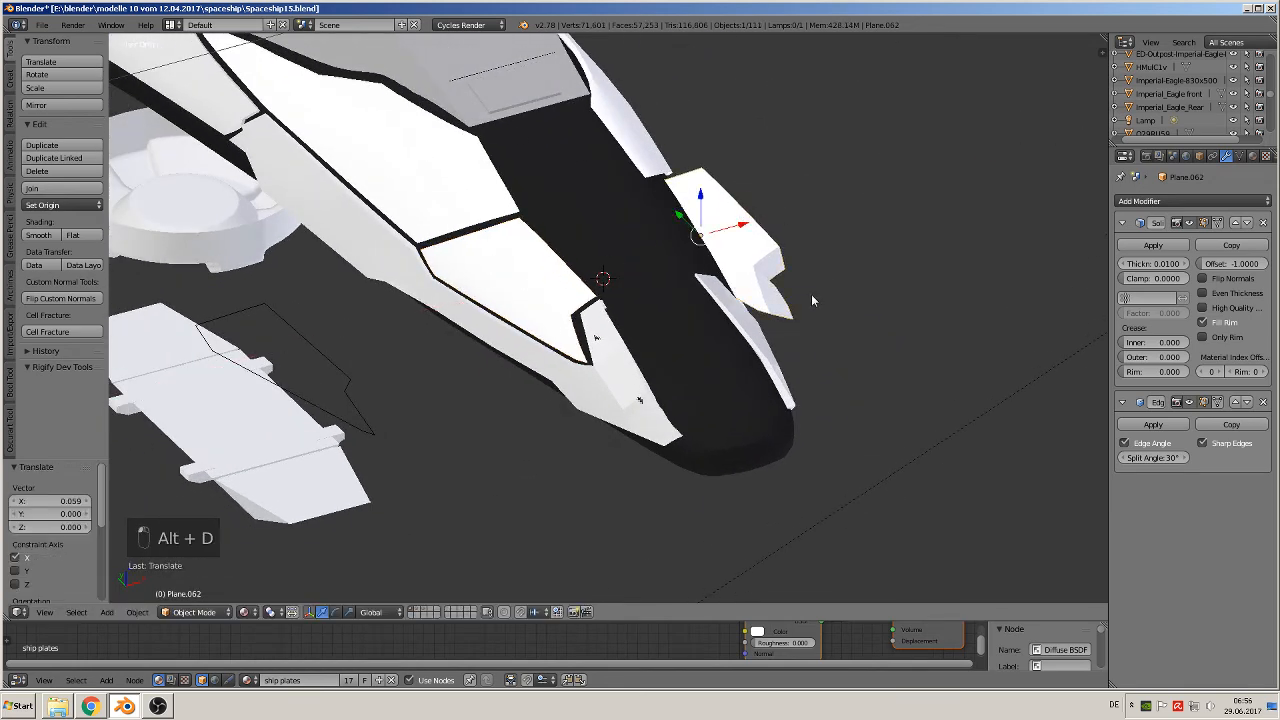
middle_drag(811, 294, 724, 260)
key(g)
key(x)
click(900, 358)
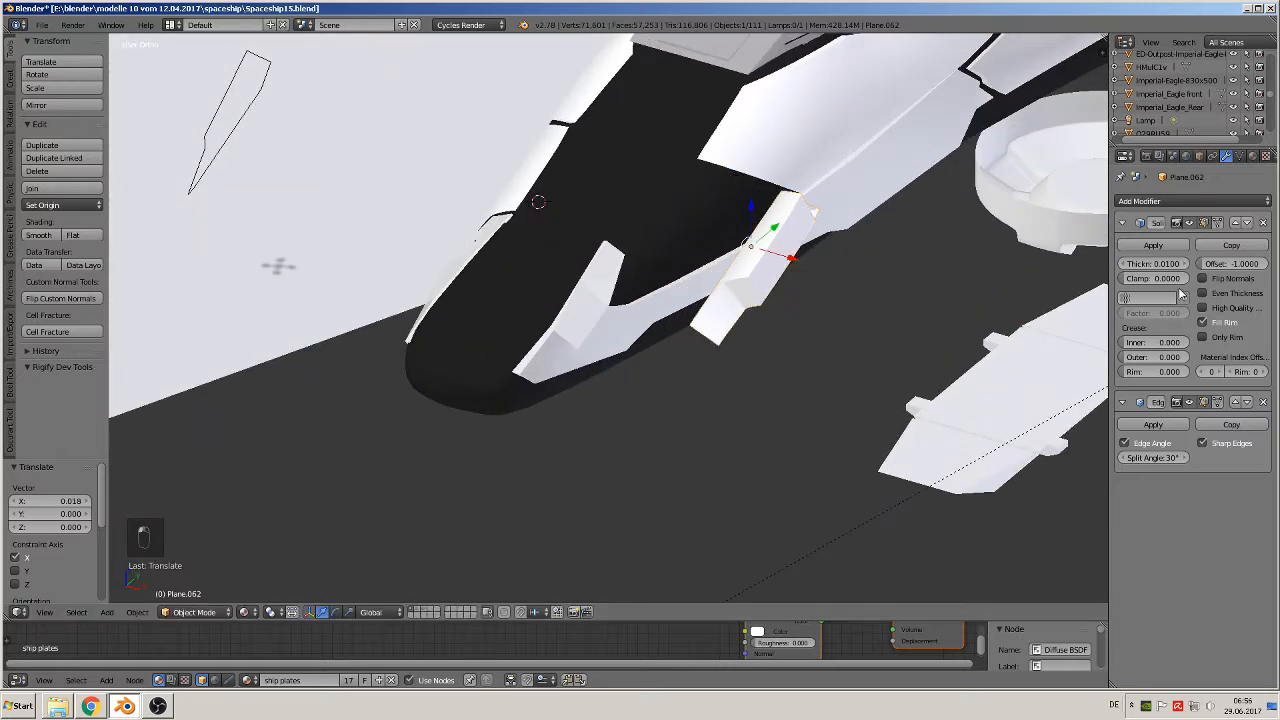
- Set the duplicate's solidify thickness to 0.0010 and mirror the duplicate along the global X axis
drag(1170, 263, 1149, 263)
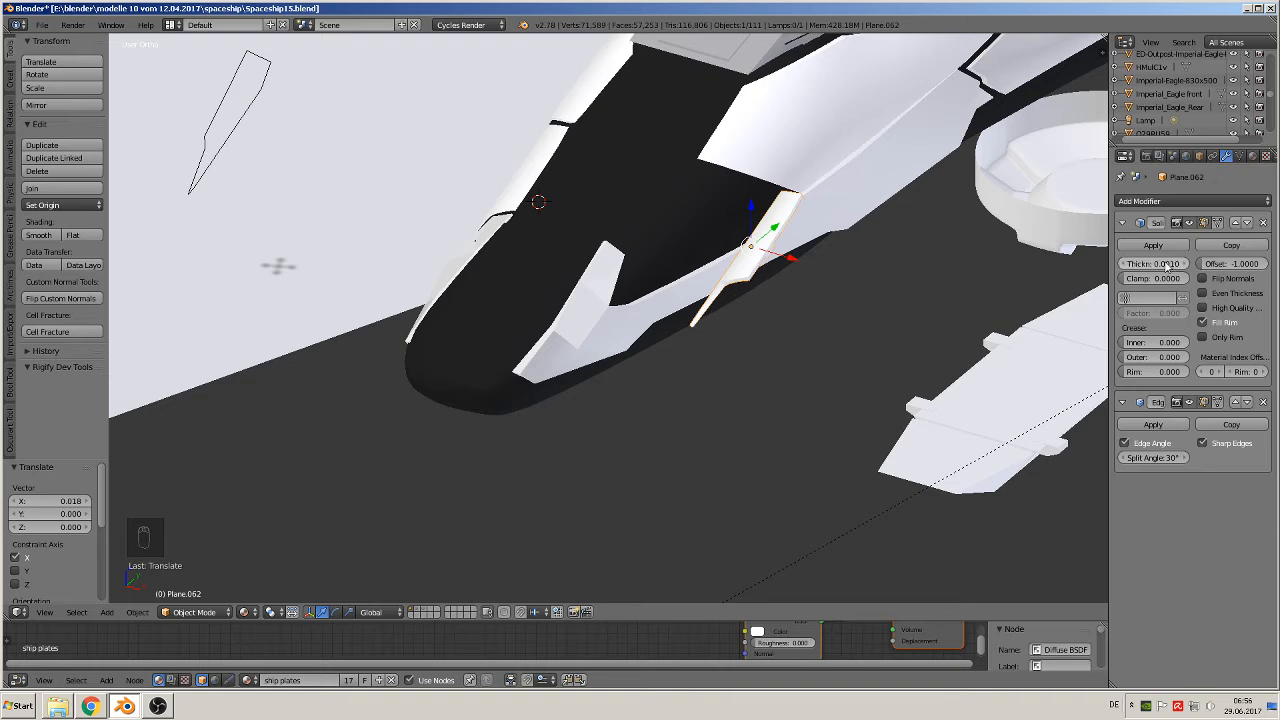
click(131, 613)
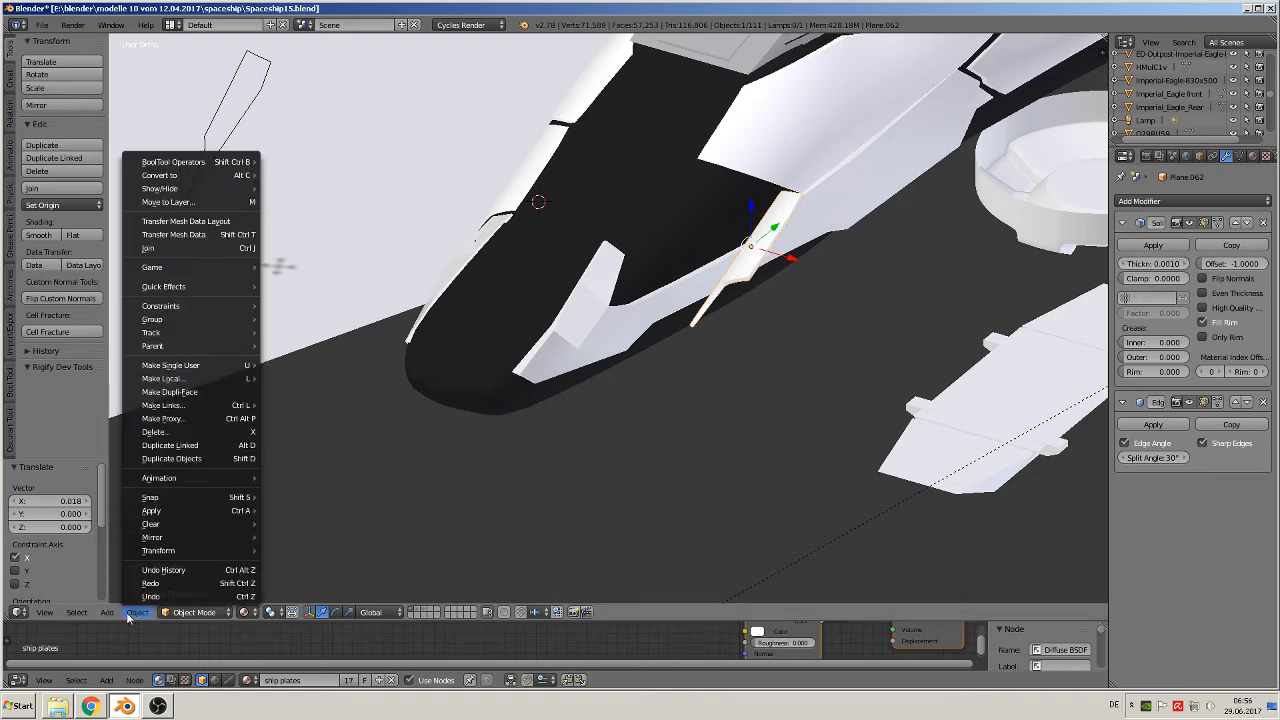
mouse_move(175, 537)
click(385, 536)
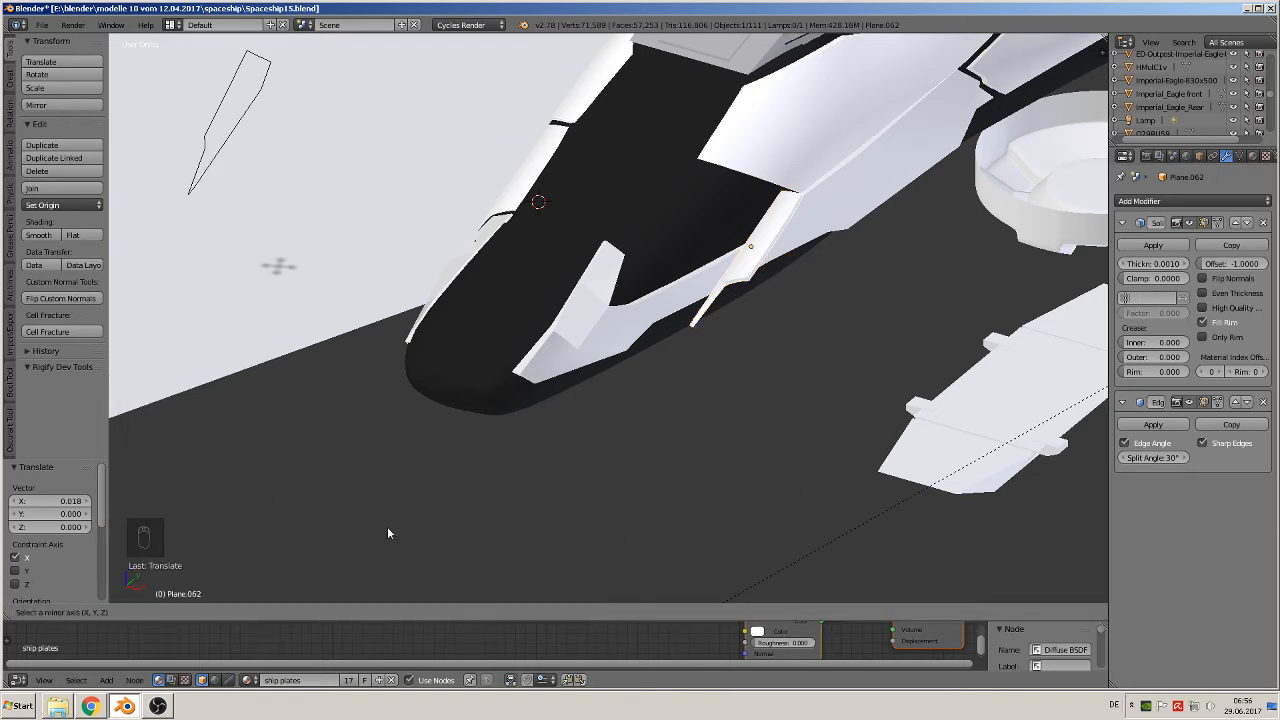
key(x)
click(372, 526)
- Move the mirrored plate by about -0.019 along X into the matching gap on the opposite side of the nose
key(g)
key(x)
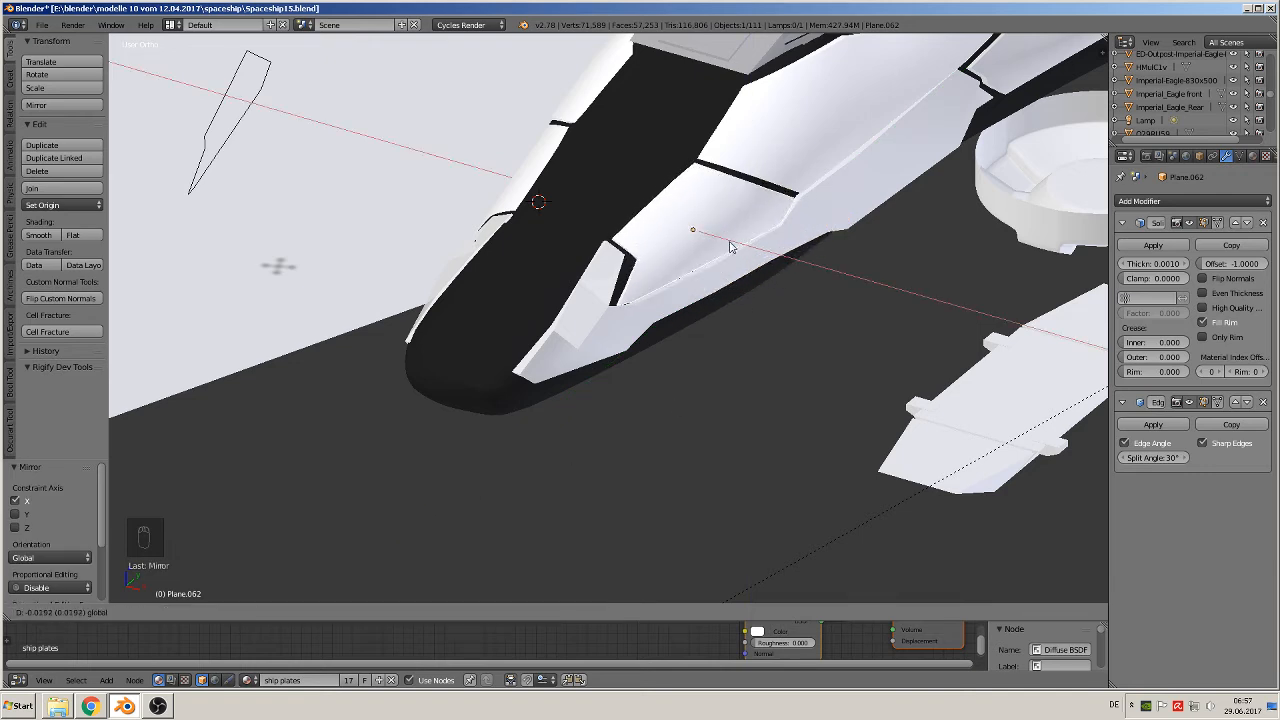
click(730, 246)
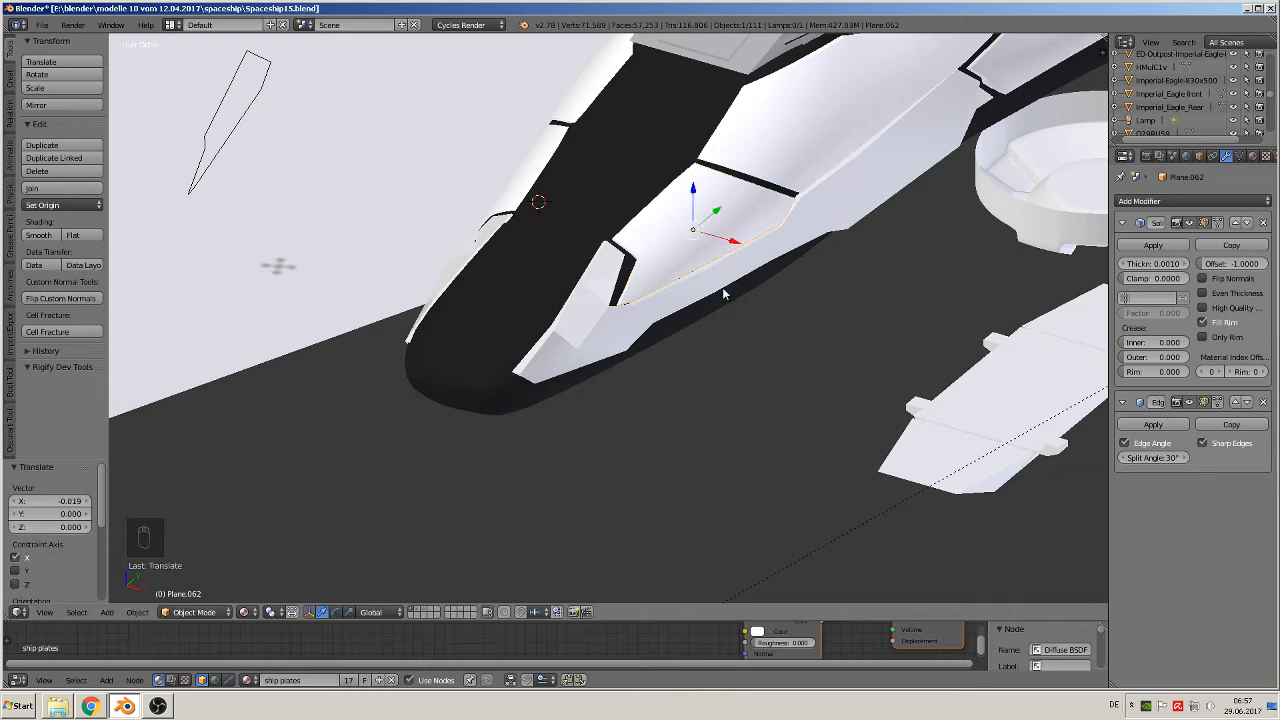
middle_drag(604, 337, 571, 363)
key(Tab)
key(Tab)
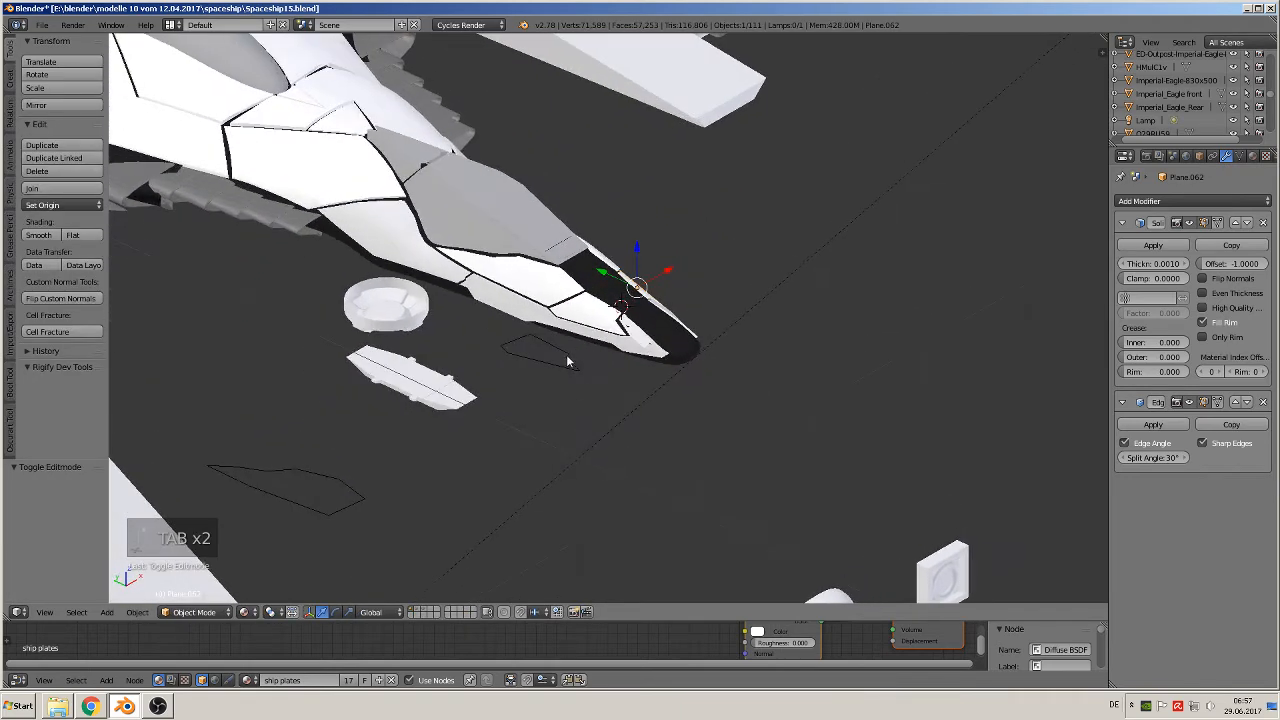
- Move the two leftover plate outline objects beside the ship to the second layer
right_click(571, 364)
key(m)
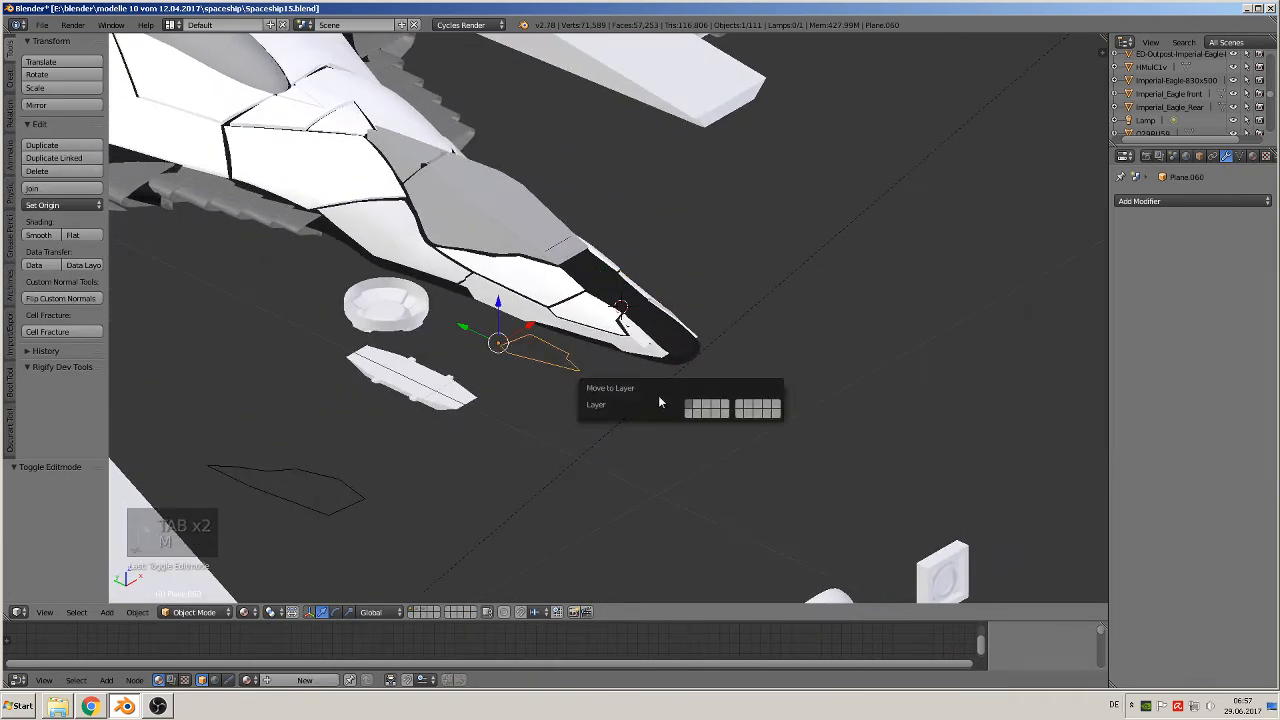
click(690, 405)
right_click(336, 497)
key(m)
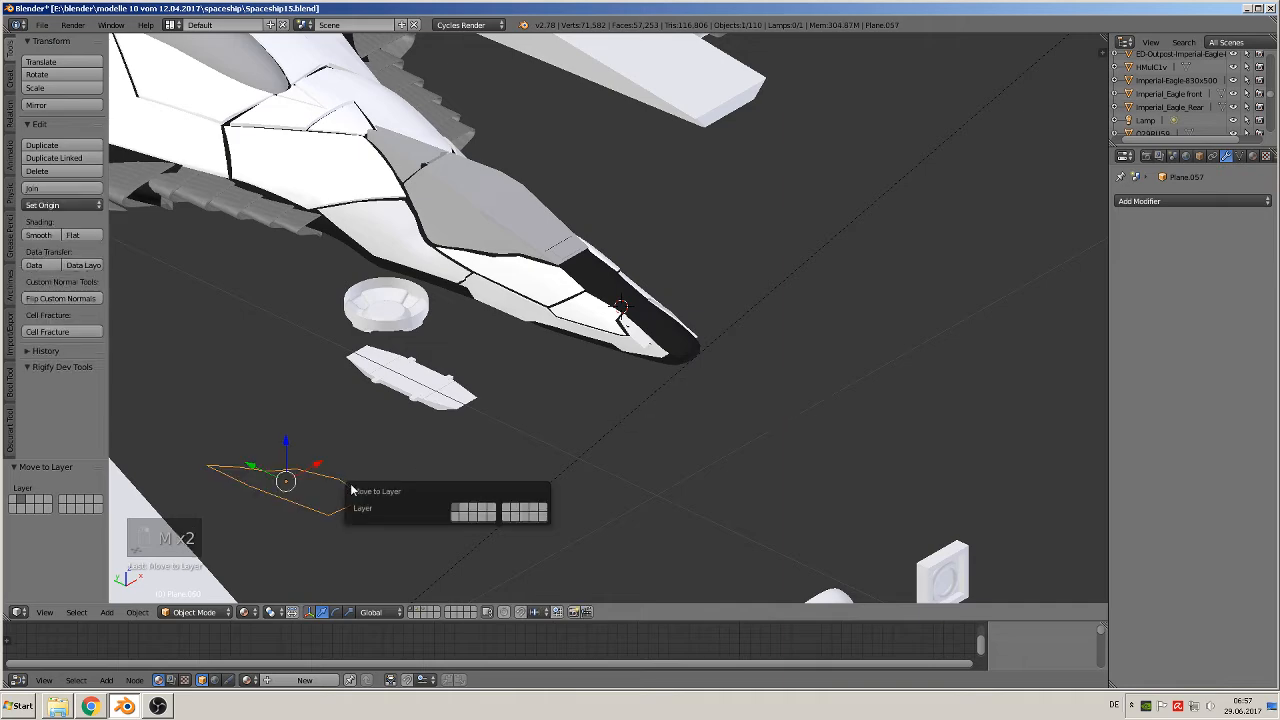
click(463, 510)
- Add a plane over the dark nose strip in top view and scale it by -0.022
mouse_move(527, 358)
middle_down()
mouse_move(558, 347)
mouse_move(528, 359)
middle_up()
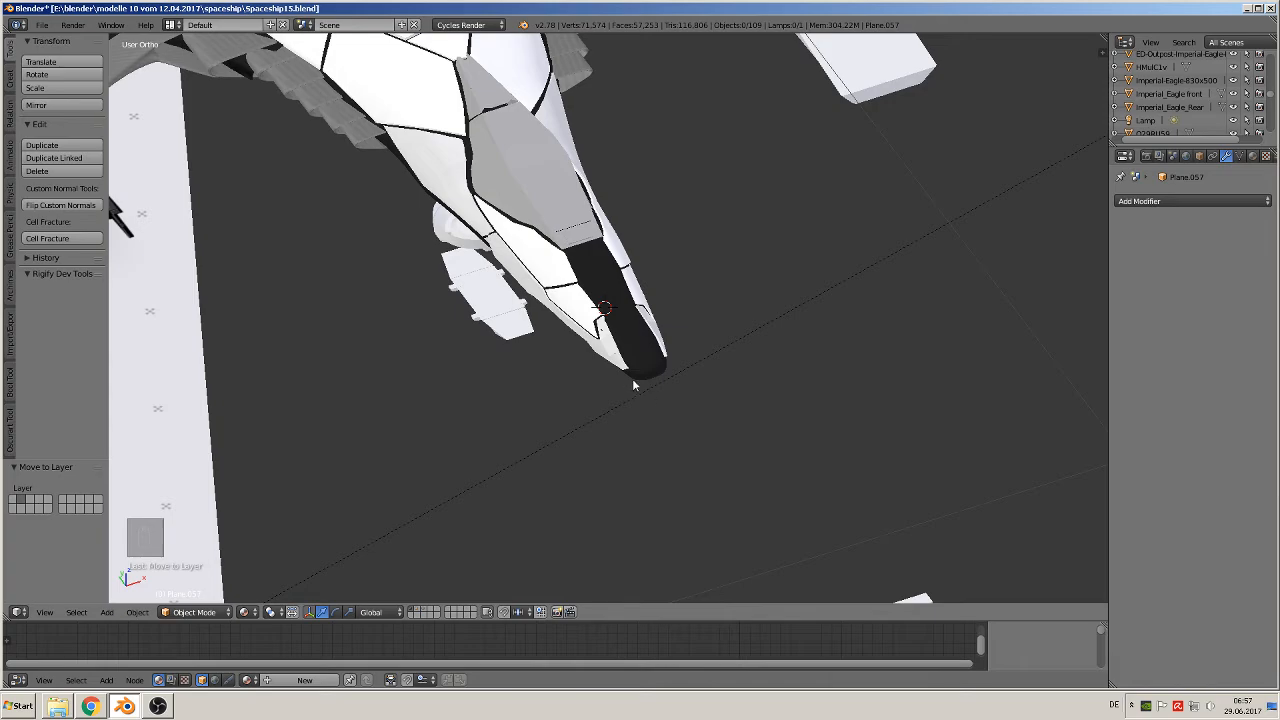
scroll(632, 378, down, 8)
middle_drag(547, 357, 622, 337)
scroll(606, 340, up, 10)
key(KP_7)
scroll(601, 405, up, 2)
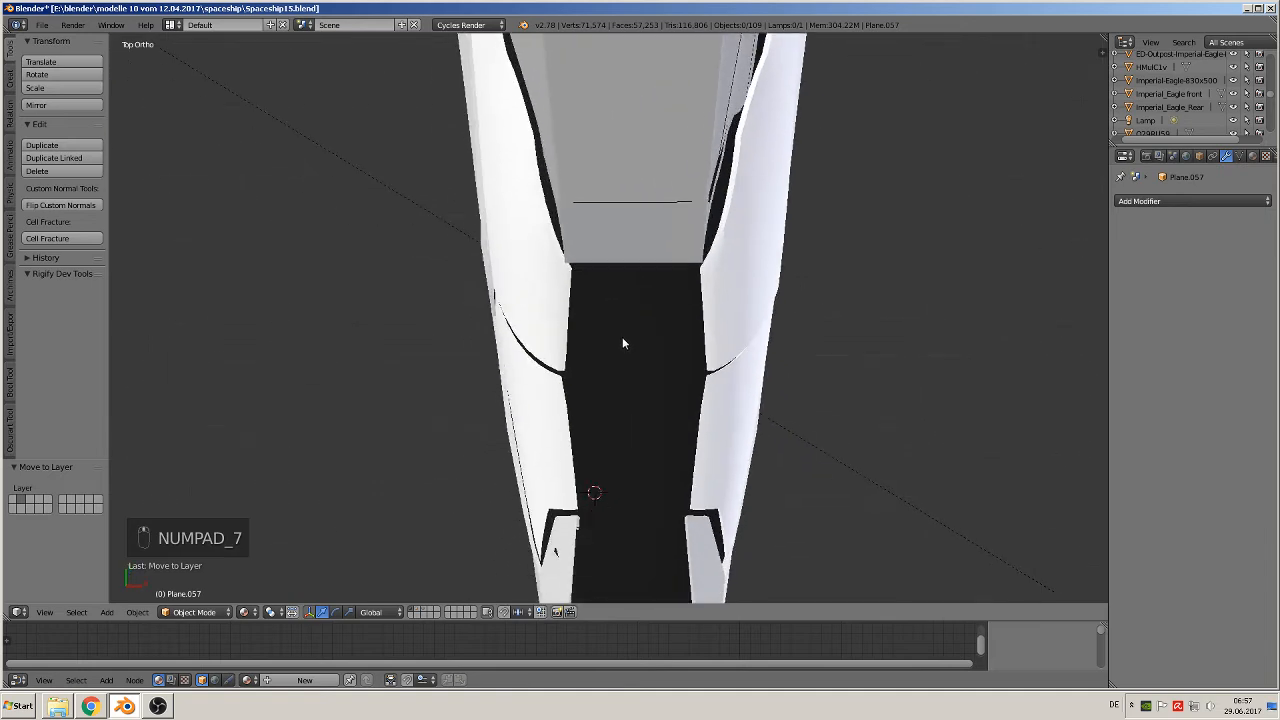
click(107, 612)
click(110, 612)
click(108, 613)
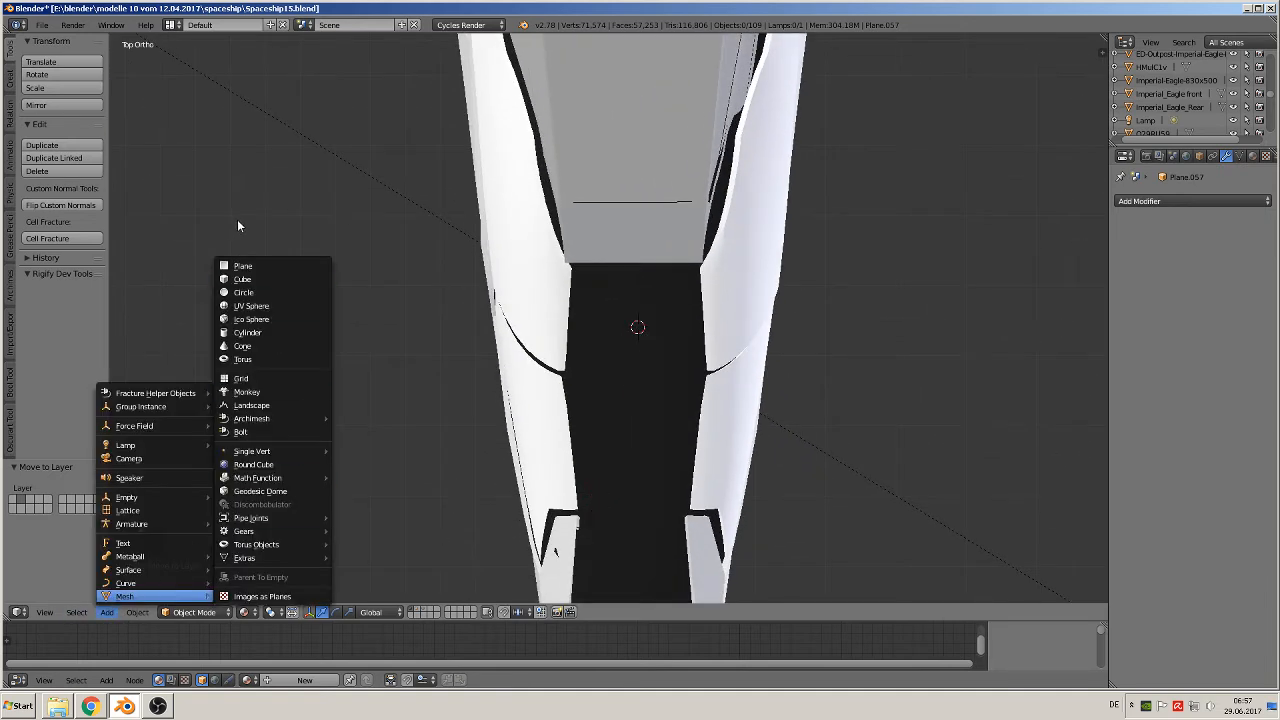
click(243, 266)
key(s)
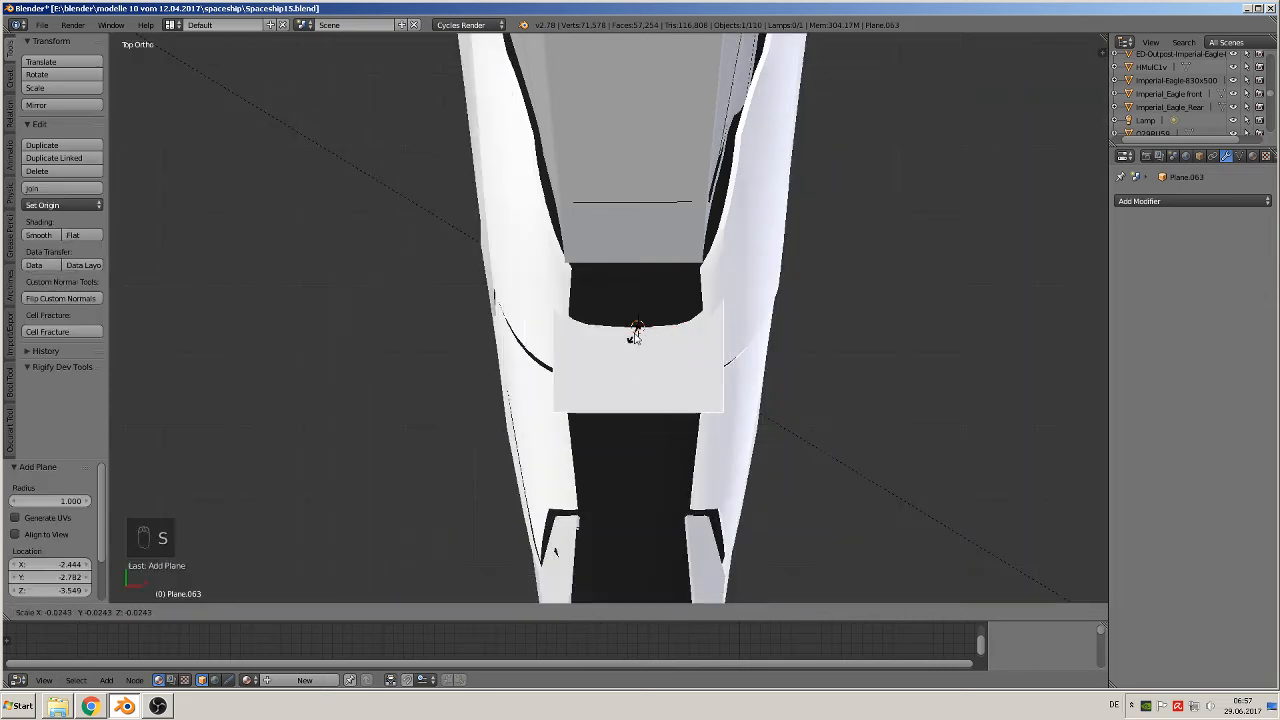
click(635, 337)
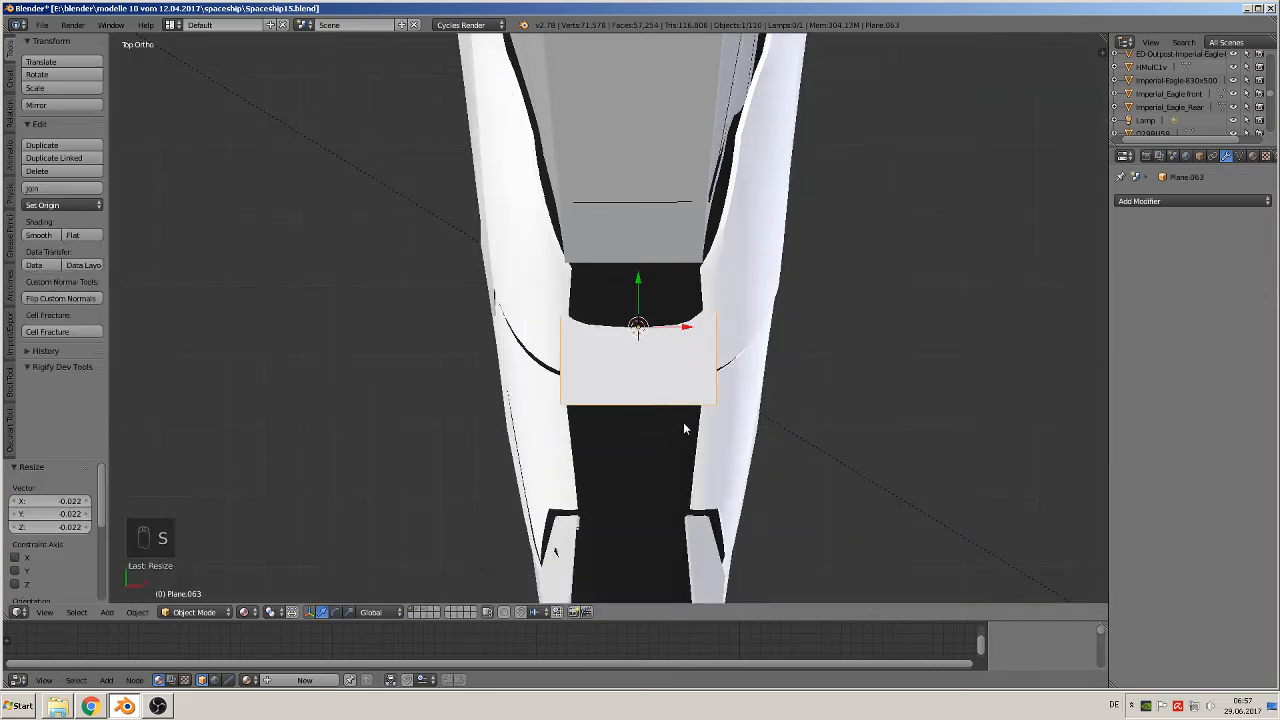
- Raise the new plane along Z until it lies clear above the nose surface
key(g)
key(z)
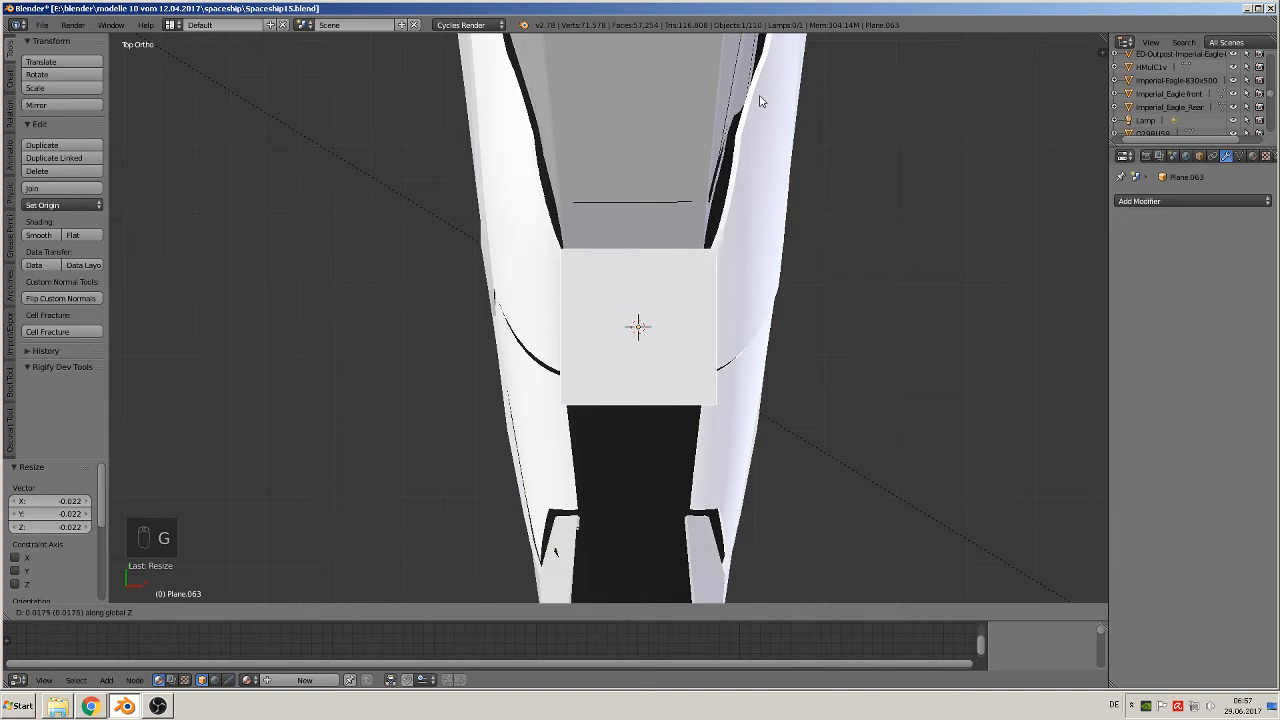
click(813, 267)
- Delete three corner vertices of the new plane, leaving only the vertex at the rear corner beside the canopy
key(Tab)
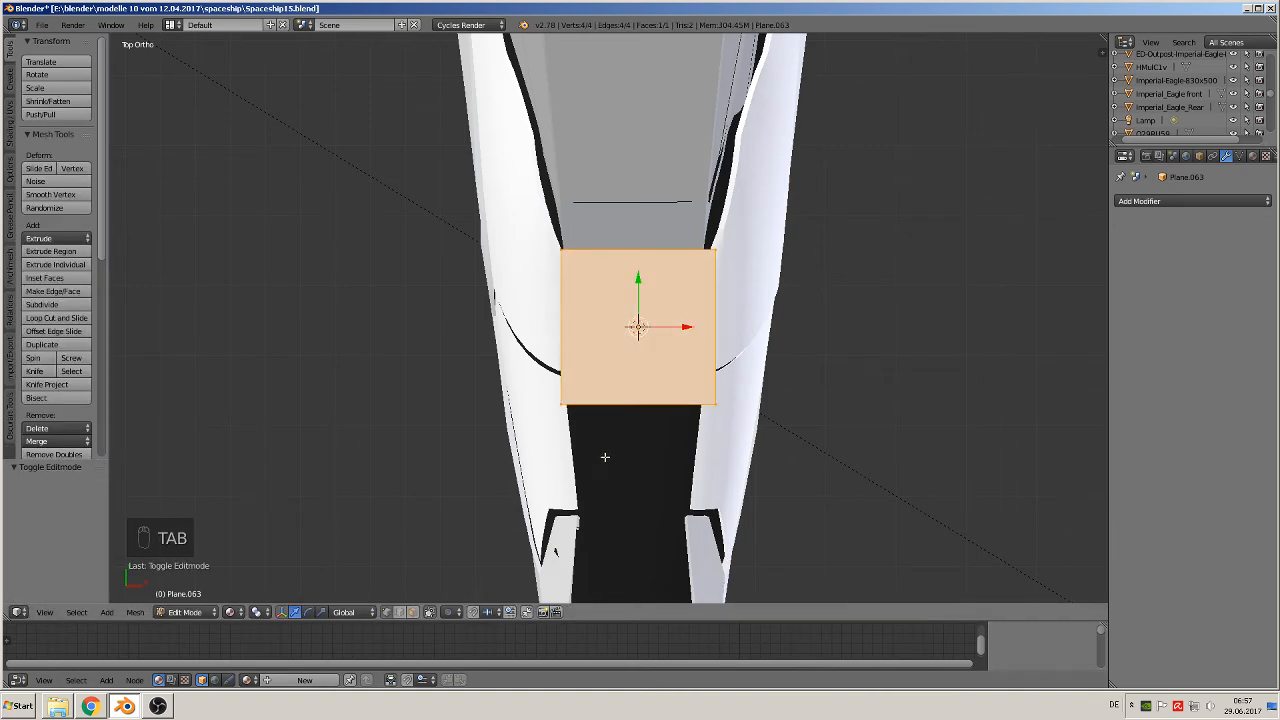
right_drag(564, 410, 574, 410)
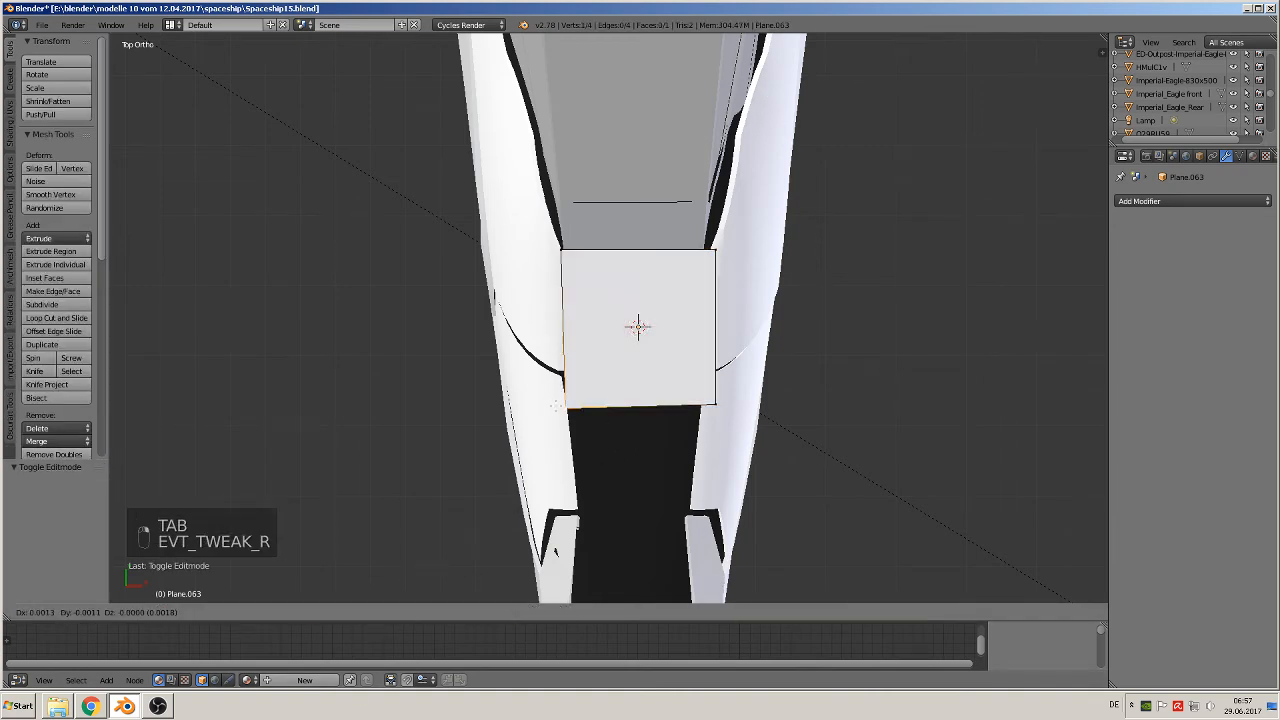
right_click(666, 411)
shift+right_click(716, 400)
shift+right_click(713, 260)
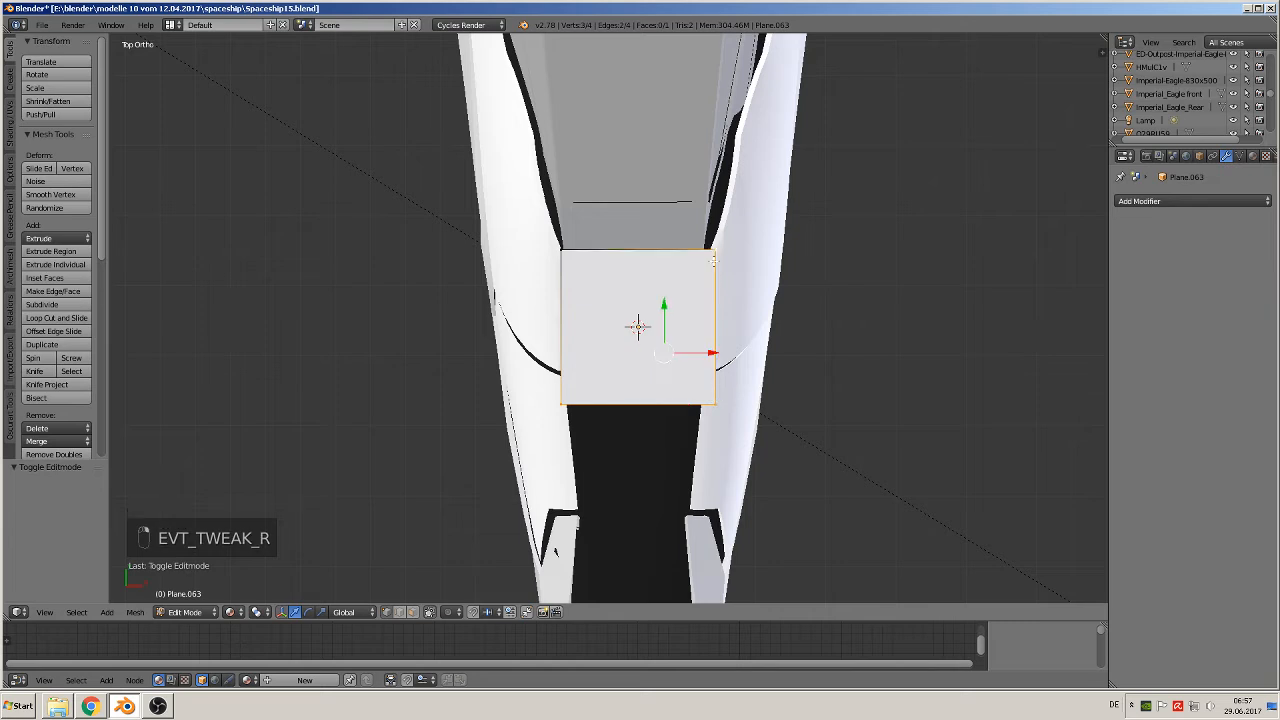
key(x)
click(686, 260)
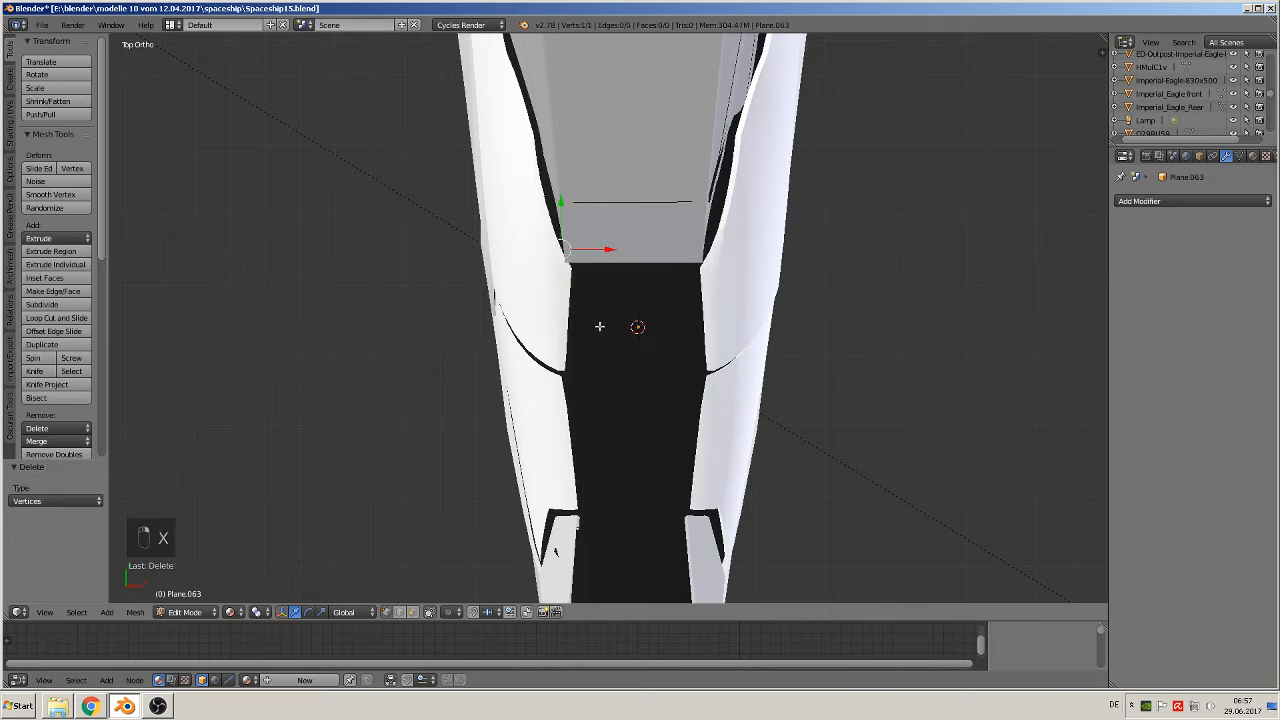
- Move the remaining vertex by about 0.005 in X and -0.006 in Y to the rear corner of the dark strip
shift+middle_drag(678, 470, 606, 380)
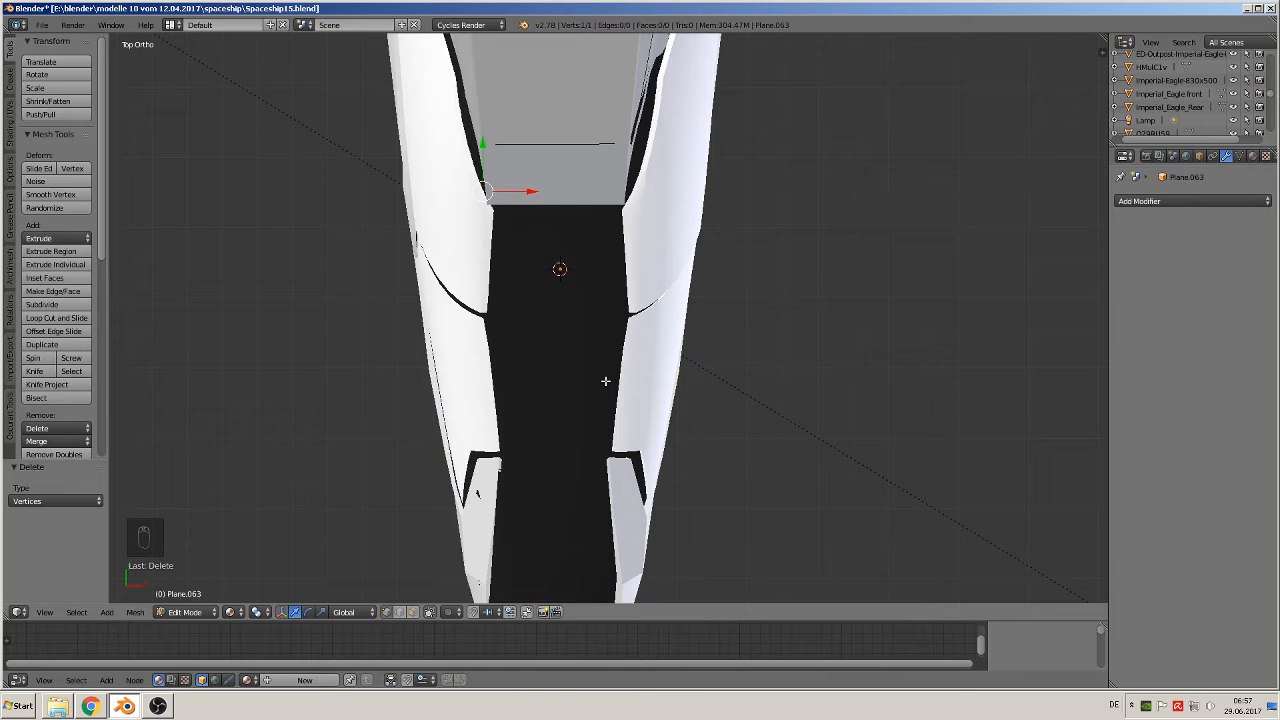
key(g)
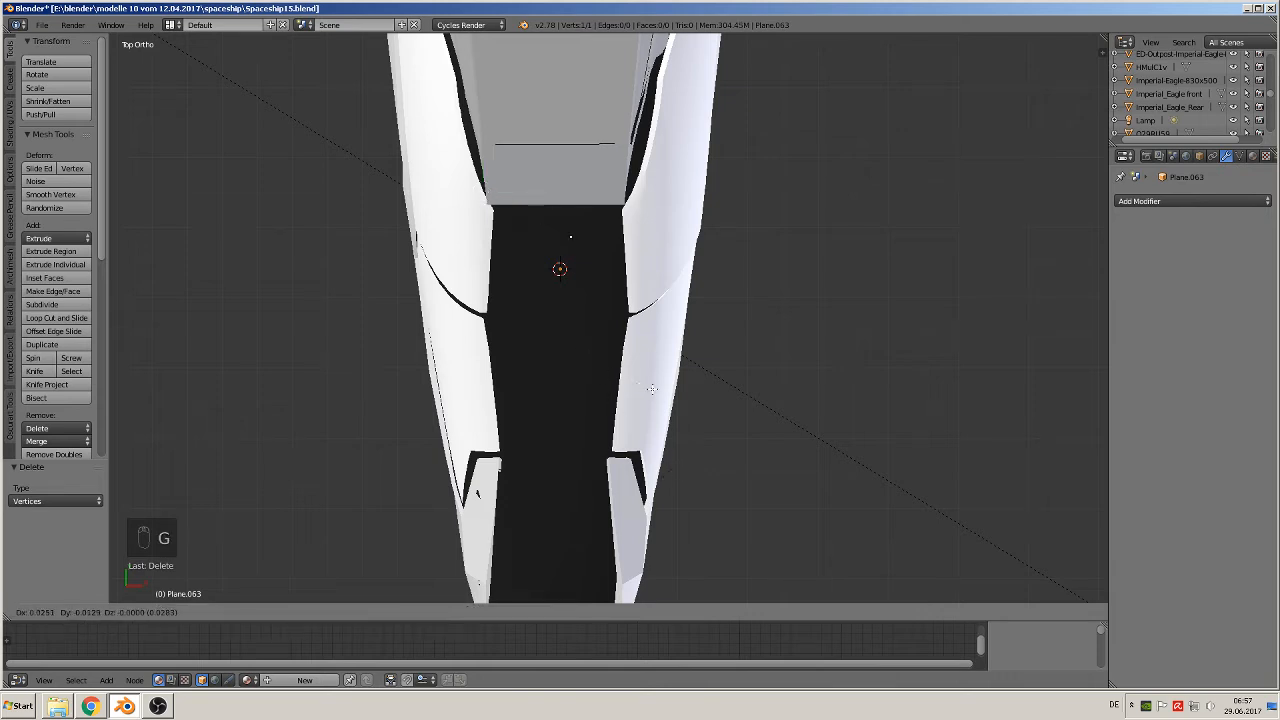
click(574, 360)
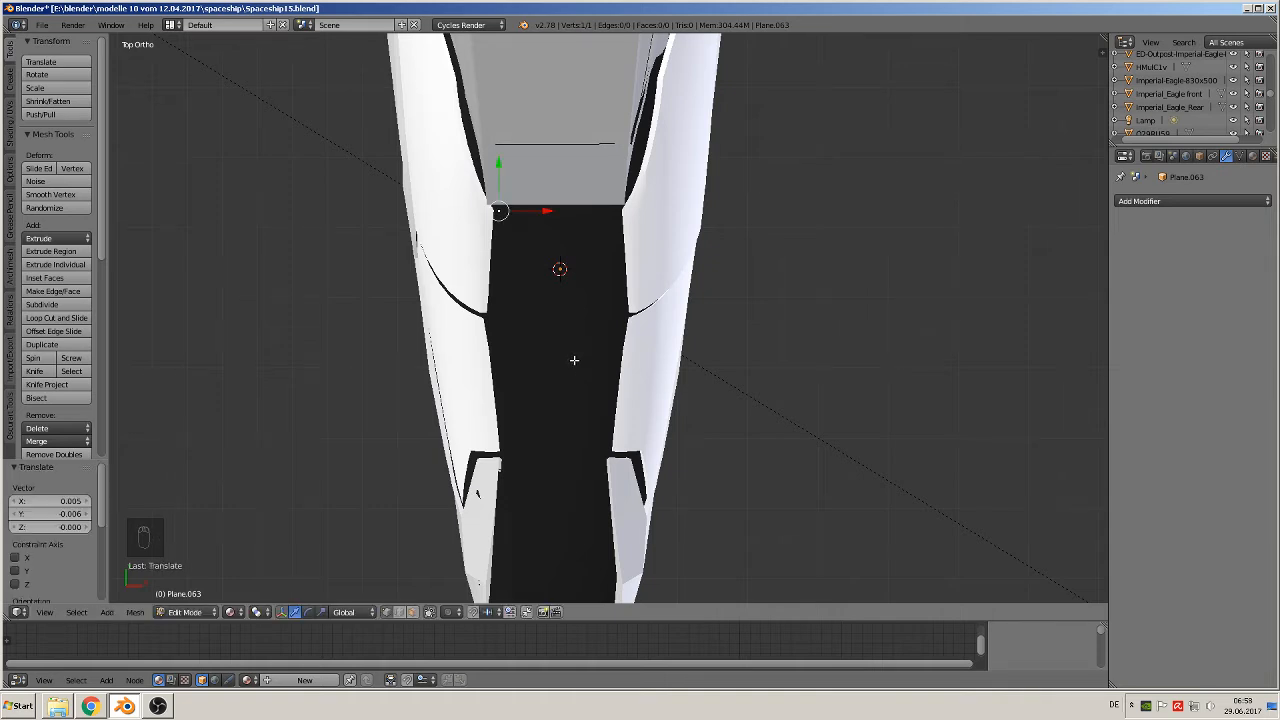
- Extrude the vertex around a symmetrical six-sided outline tapering towards the nose tip, about 0.016 wide at its front edge, and close it
key(e)
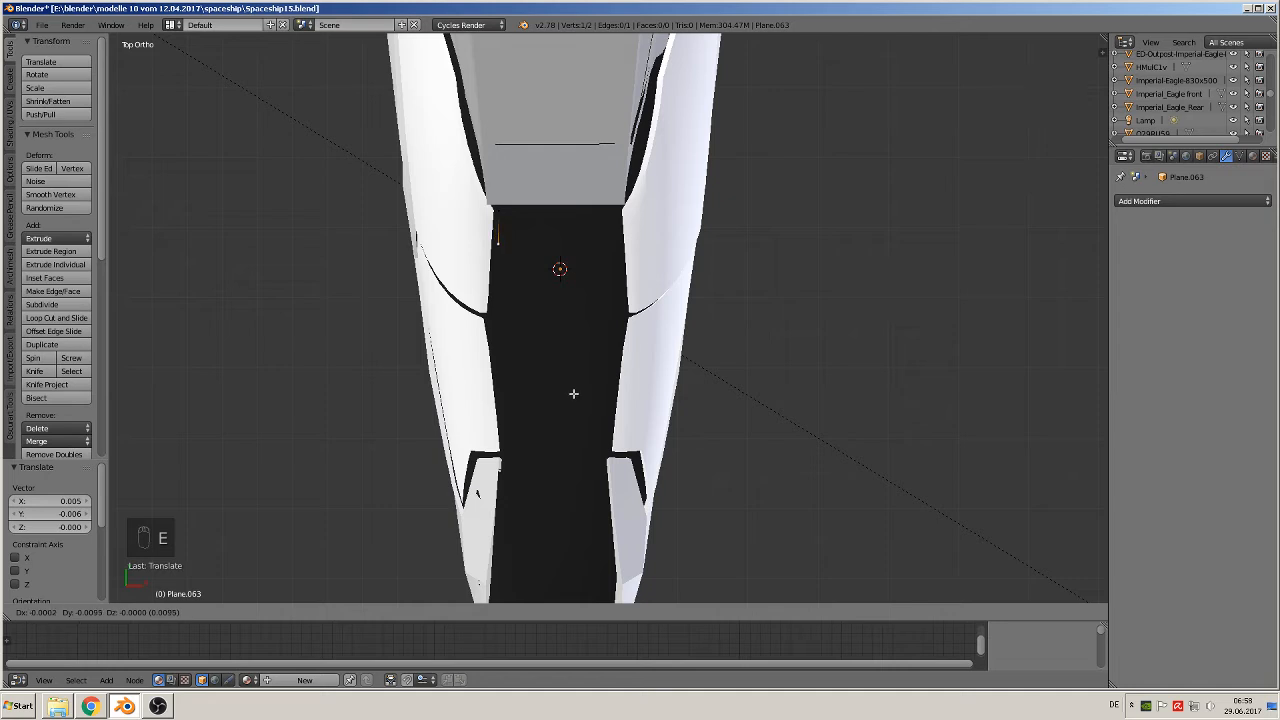
click(571, 395)
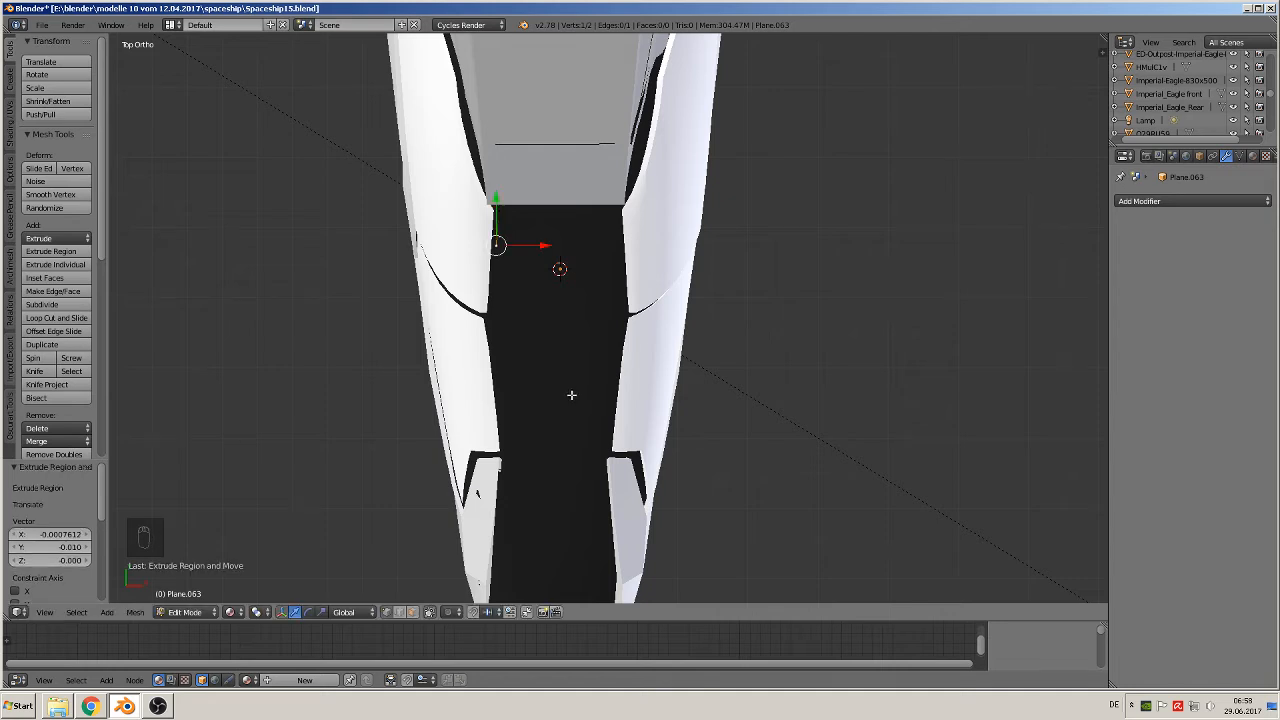
key(e)
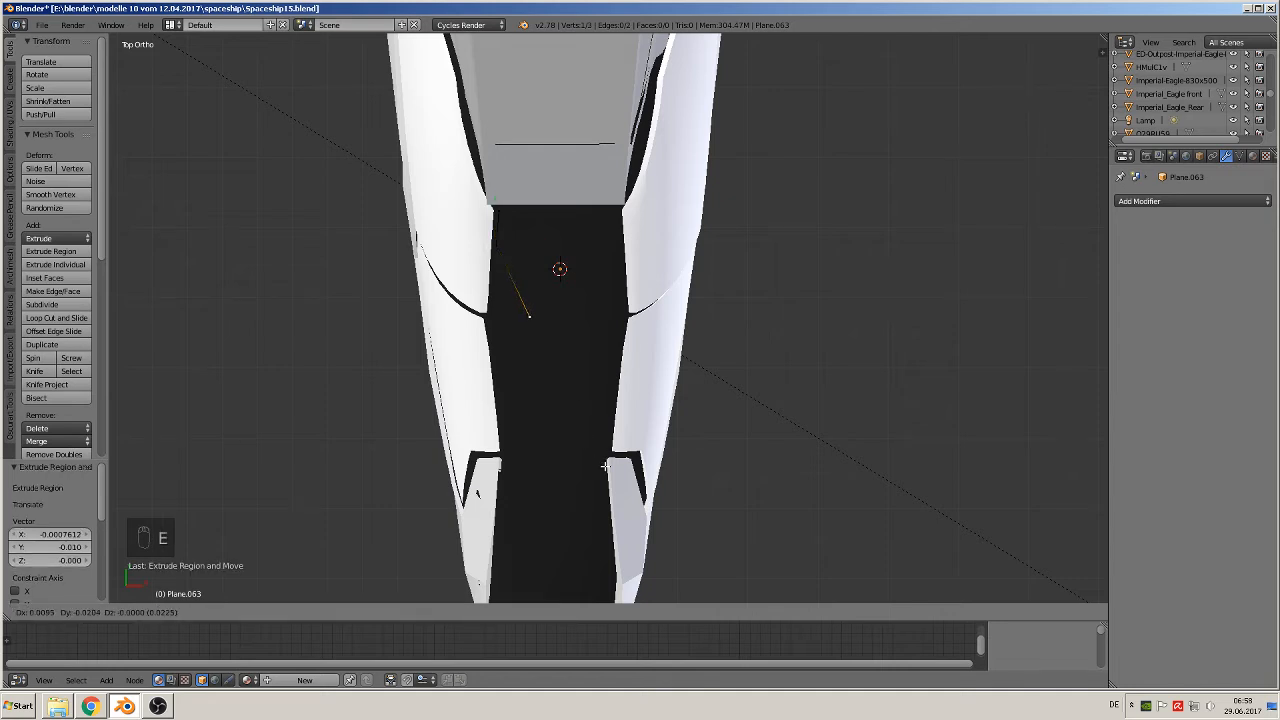
click(606, 463)
key(e)
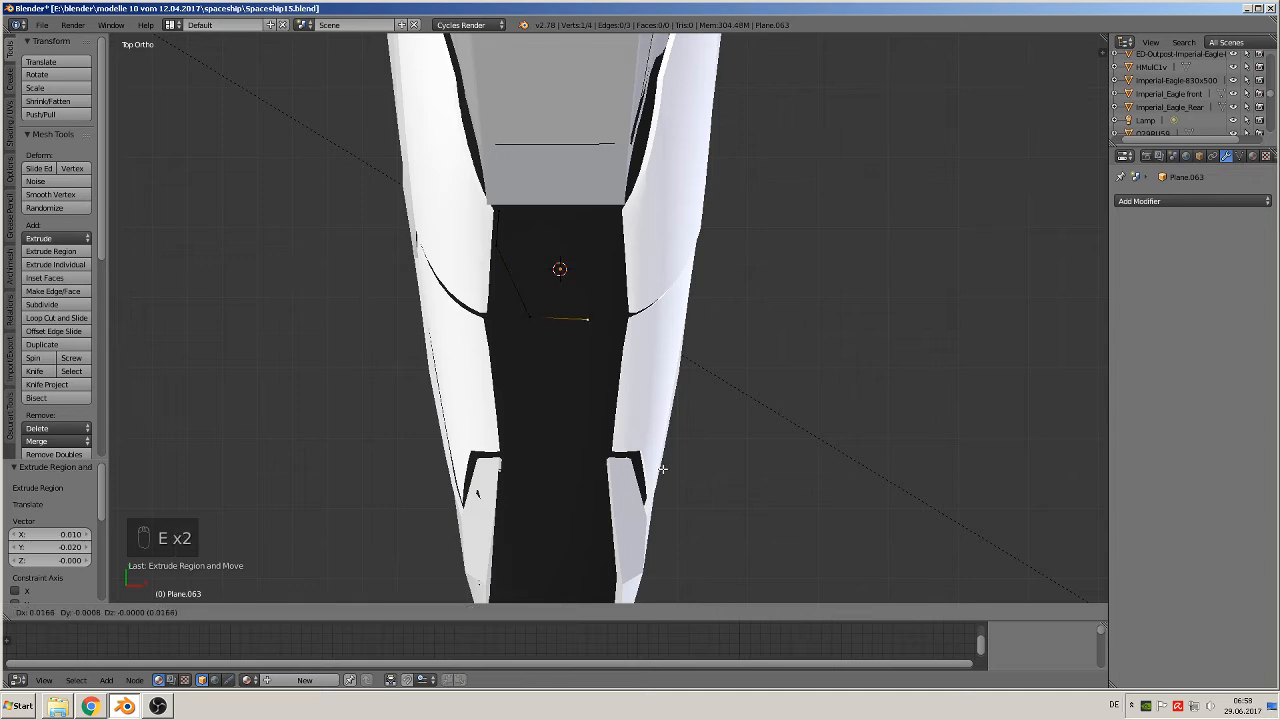
click(660, 465)
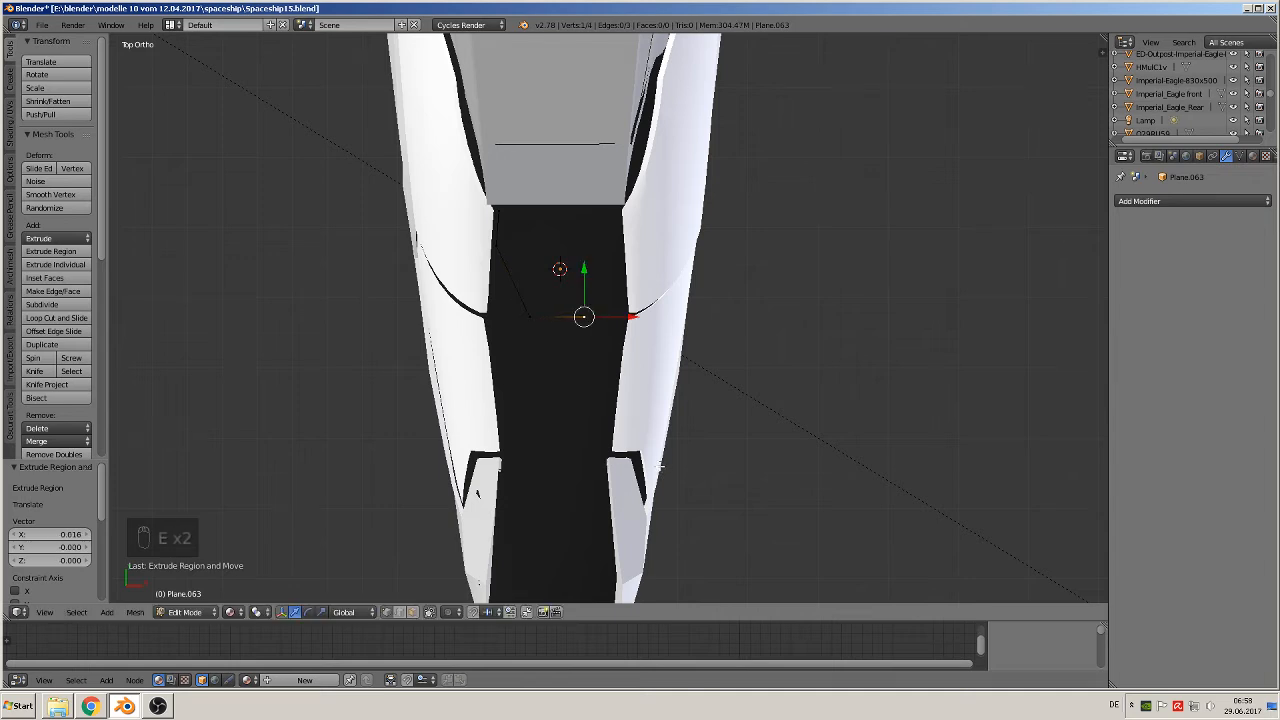
key(e)
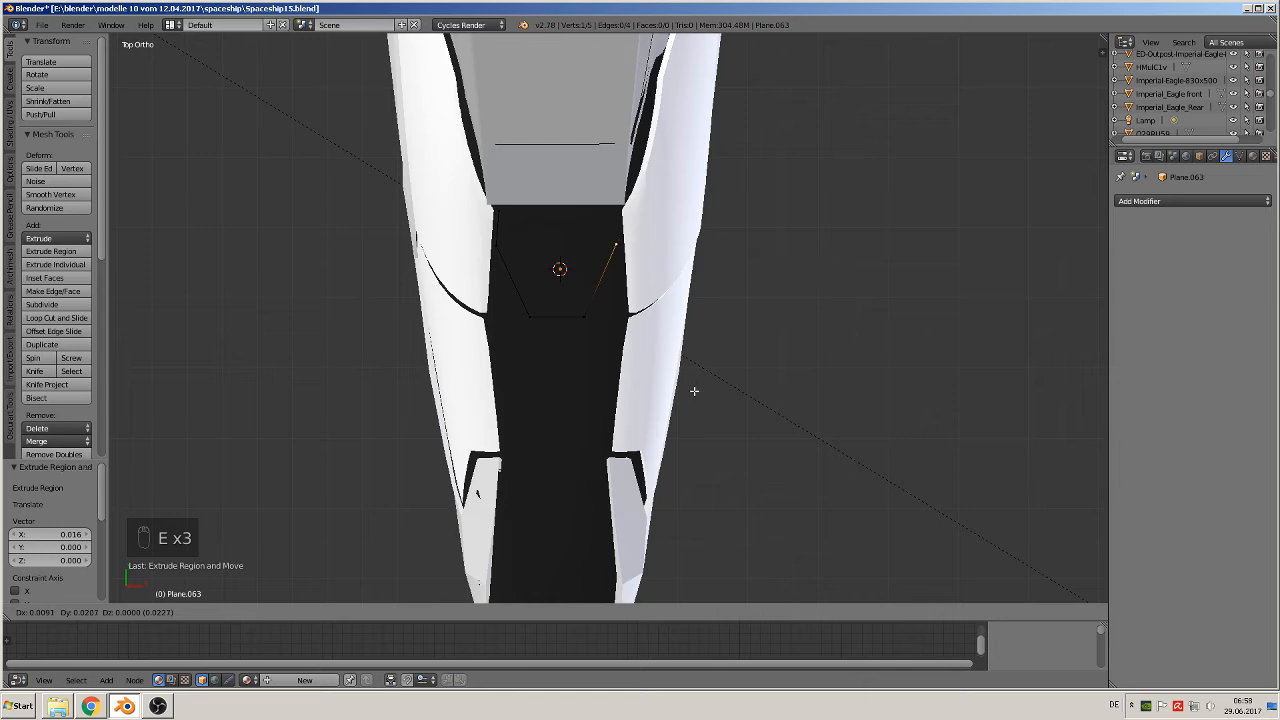
click(696, 391)
key(e)
click(689, 346)
shift+right_click(493, 214)
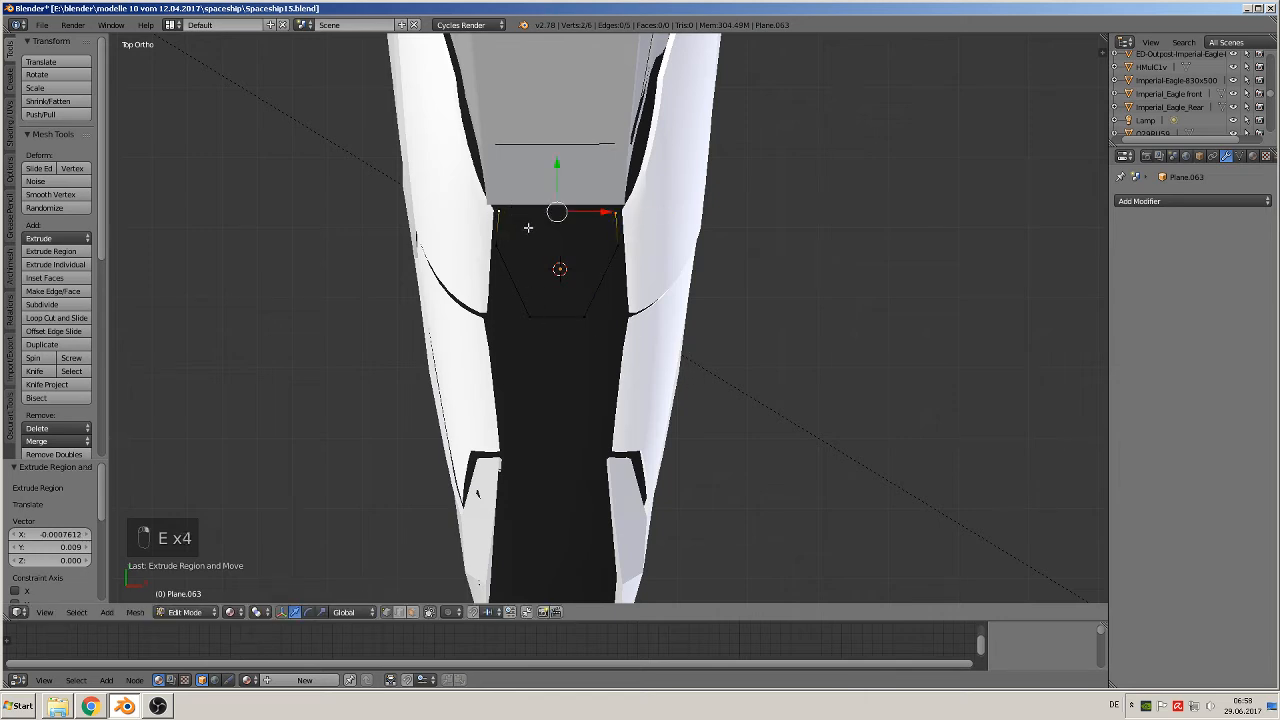
key(f)
- Nudge the outline's last rear corner by about 0.00076 in Y and adjust it along X, then leave mesh editing
right_click(612, 213)
drag(609, 177, 609, 174)
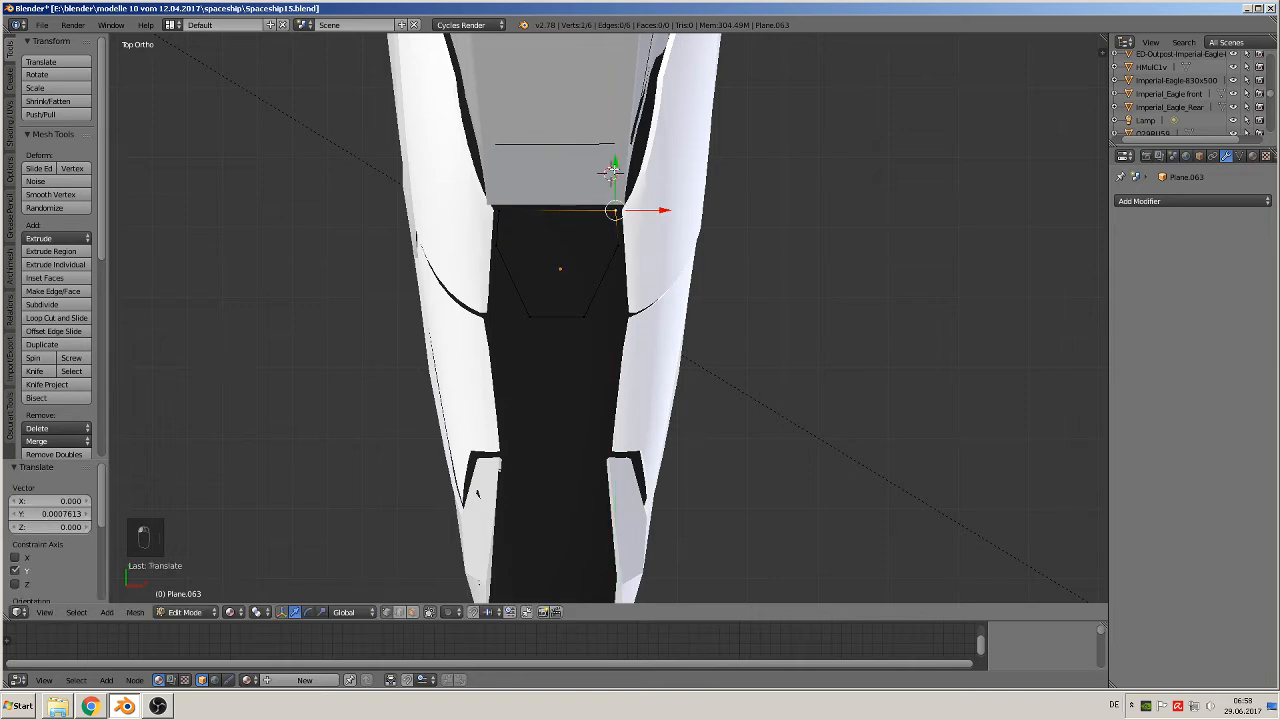
key(g)
key(x)
click(610, 174)
key(Tab)
- Knife Project the six-sided outline onto the dark nose mesh from the top view
shift+right_click(557, 371)
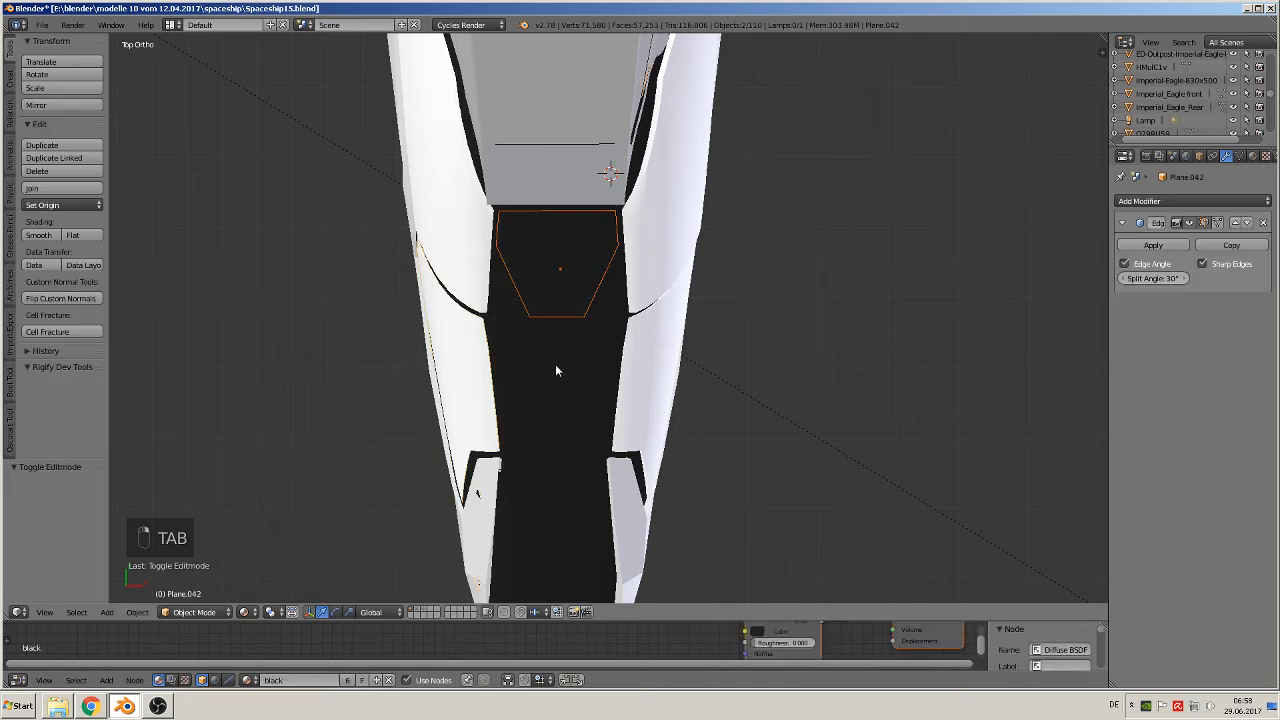
key(Tab)
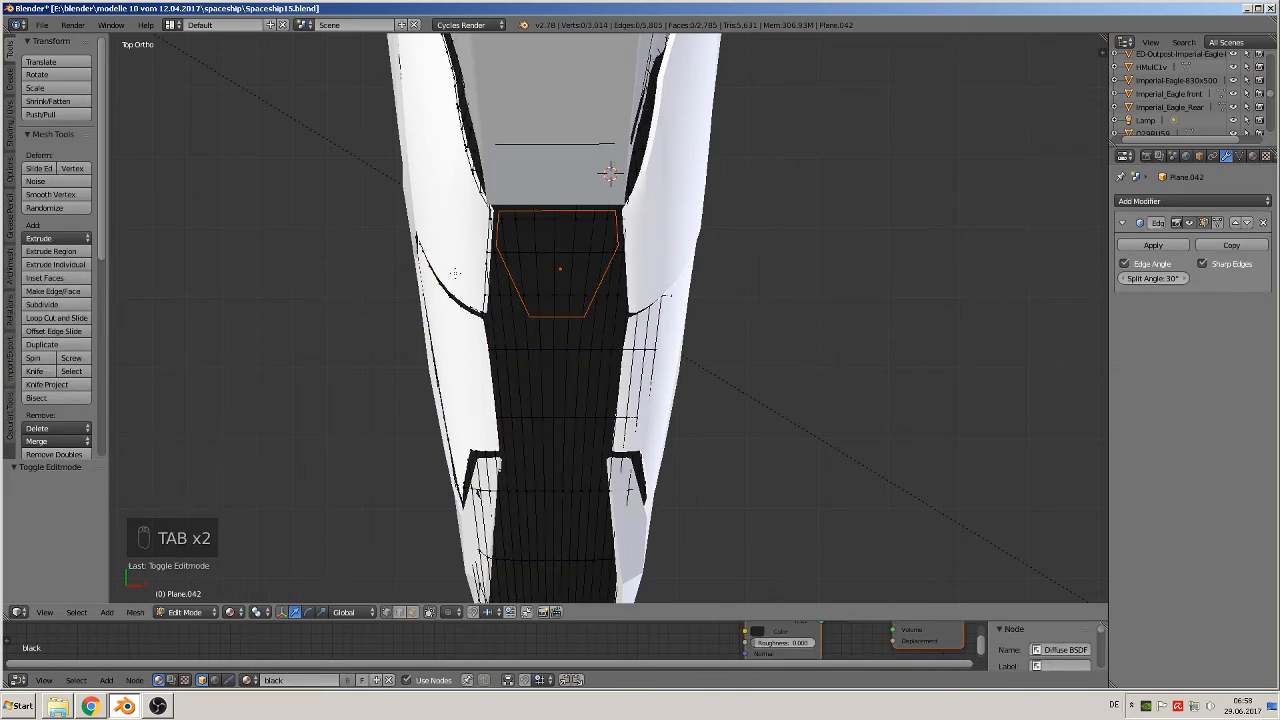
key(a)
key(a)
key(a)
click(47, 385)
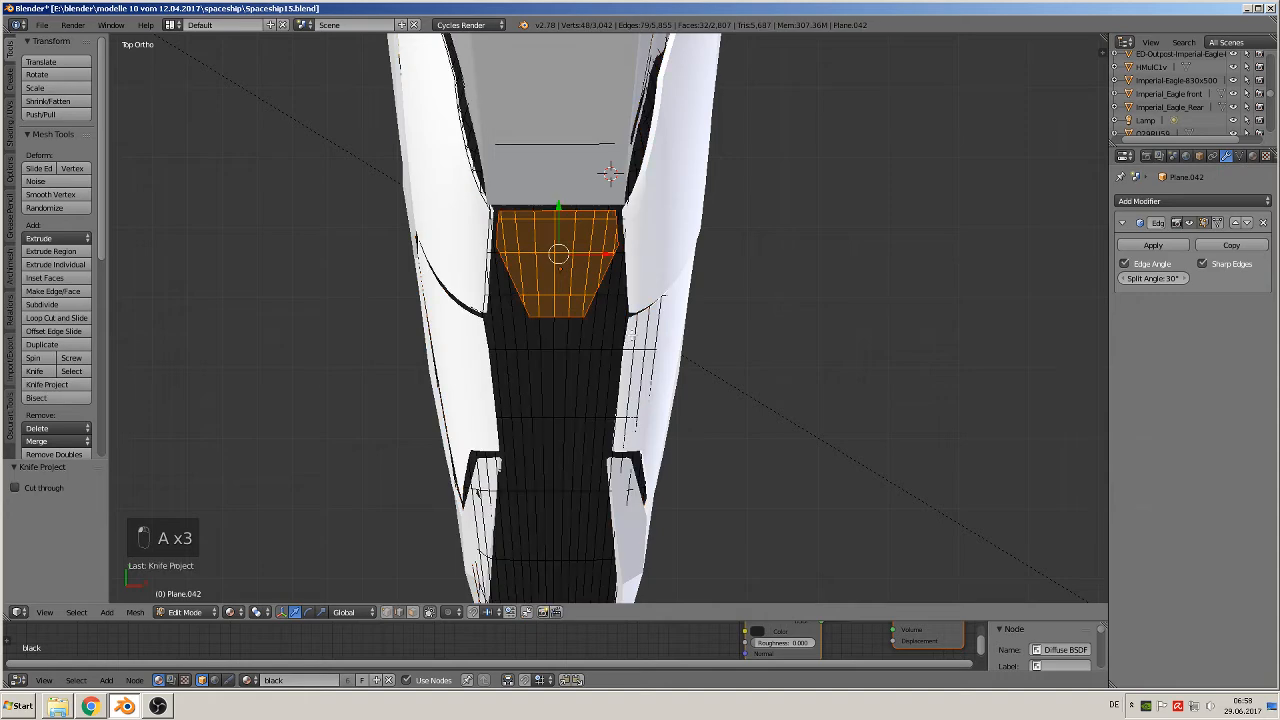
- Separate the cut-out faces from the dark nose mesh into their own object
key(p)
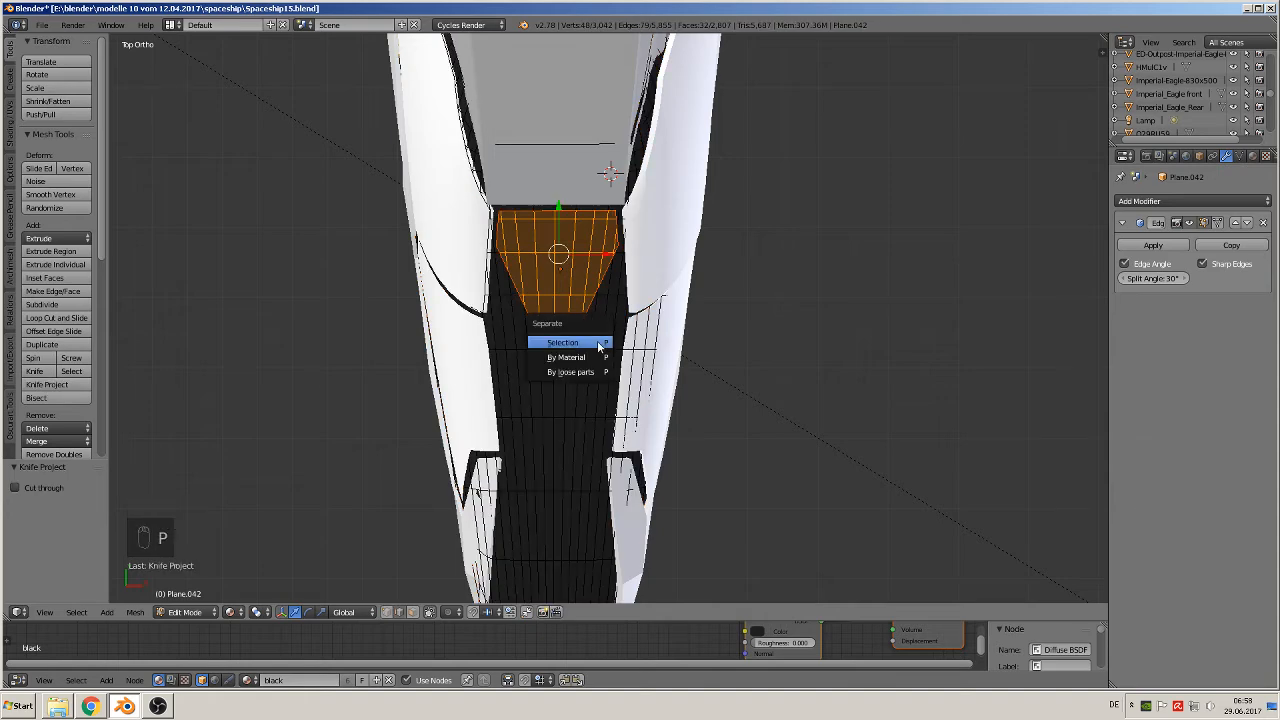
click(596, 341)
middle_drag(591, 357, 688, 314)
key(Tab)
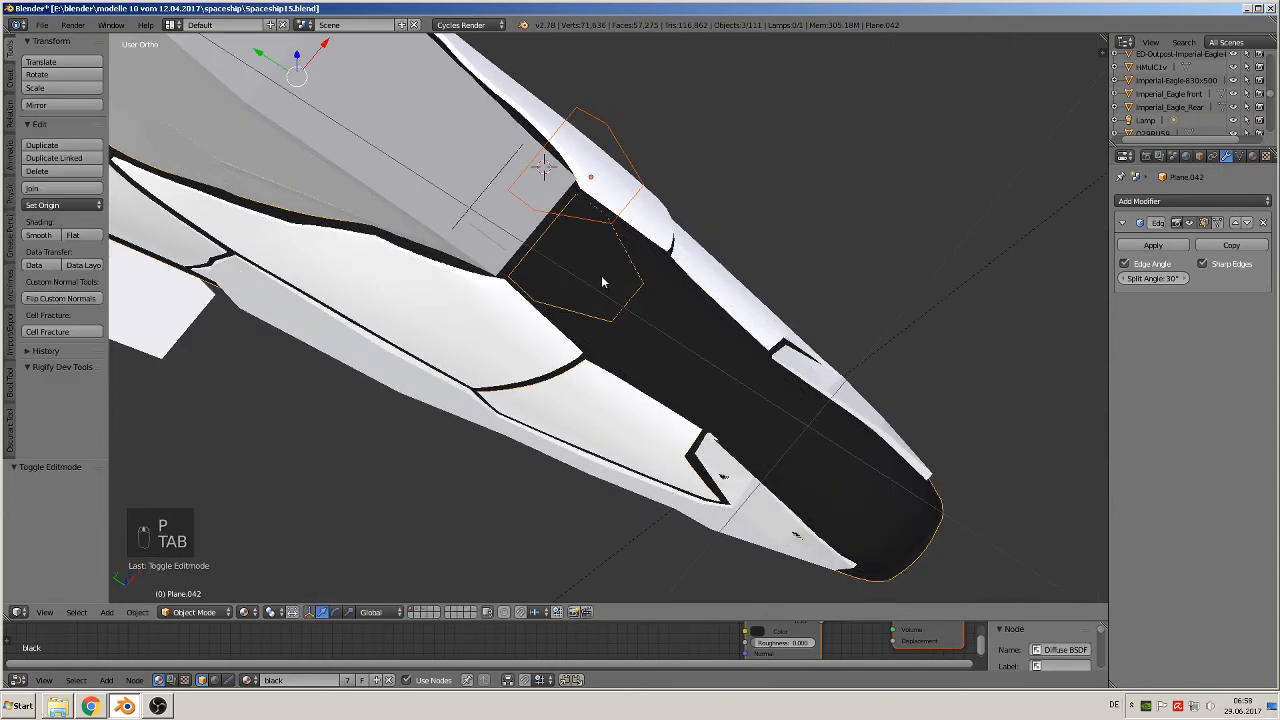
- Set the separated plate's origin to its geometry and raise the plate about 0.002 along Z
middle_drag(580, 314, 540, 280)
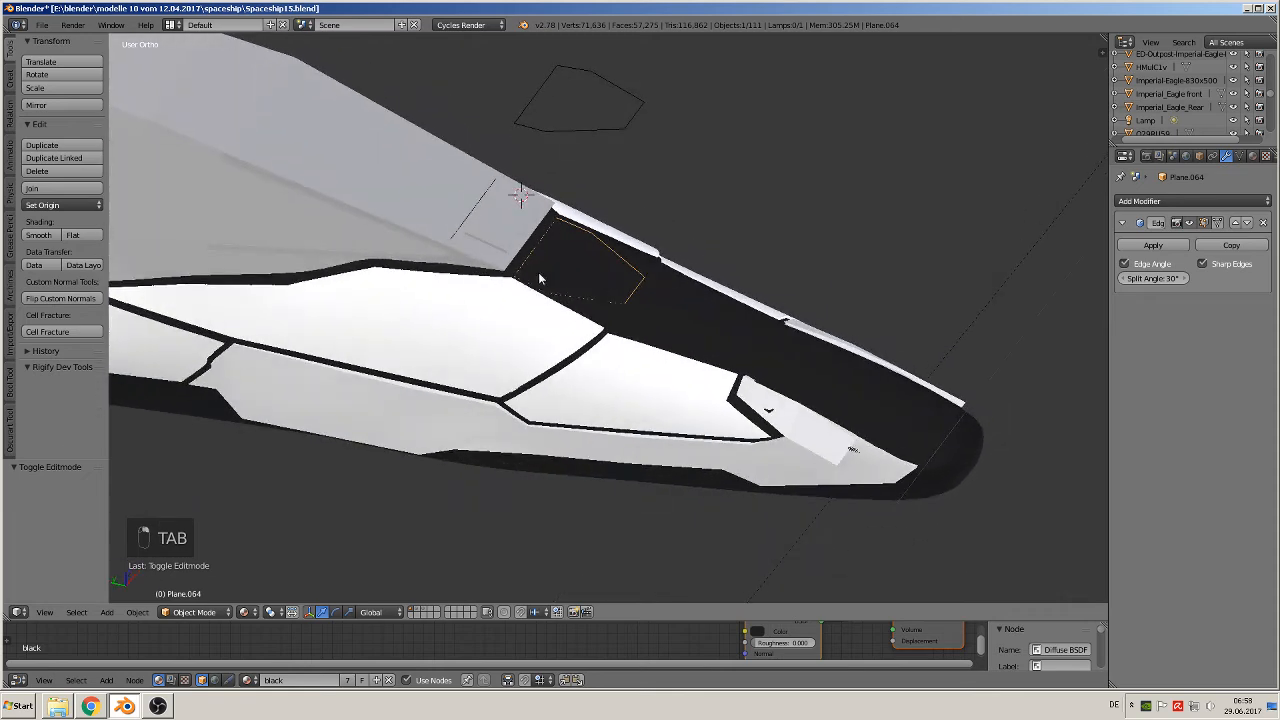
click(40, 205)
click(80, 240)
drag(578, 228, 578, 223)
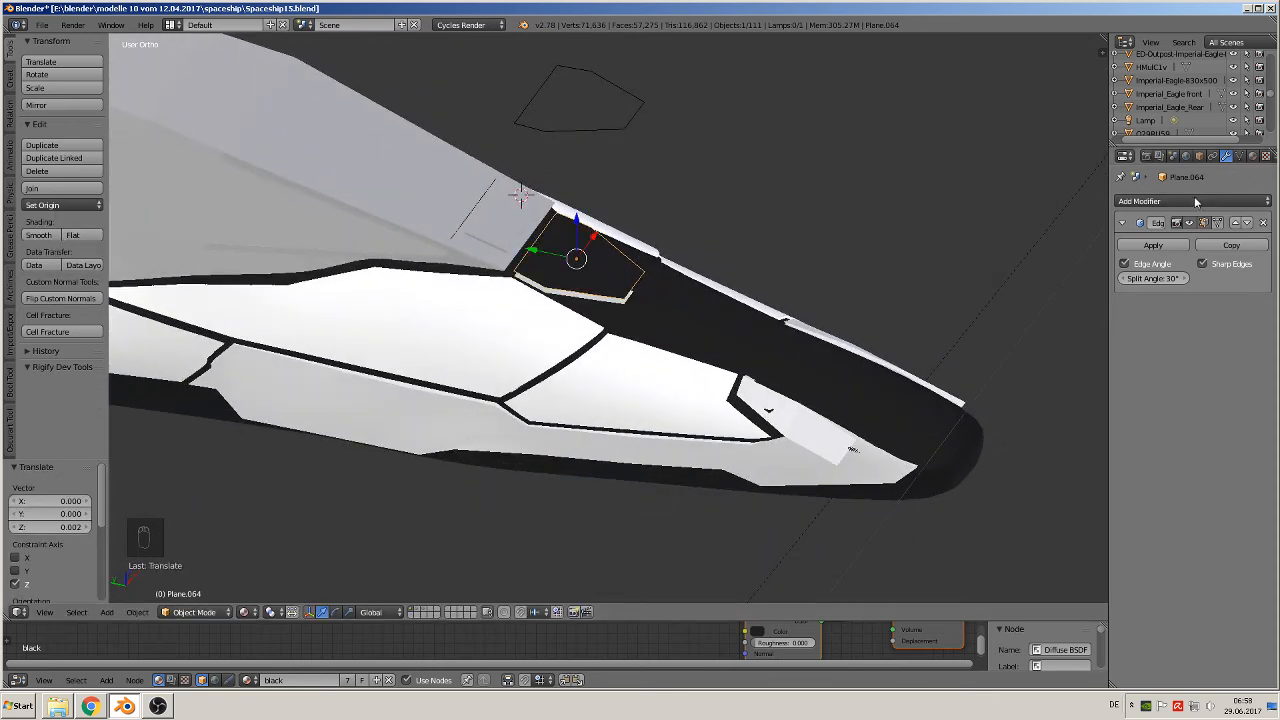
- Add a Solidify modifier to the plate and place it above the Edge Split modifier
click(1160, 201)
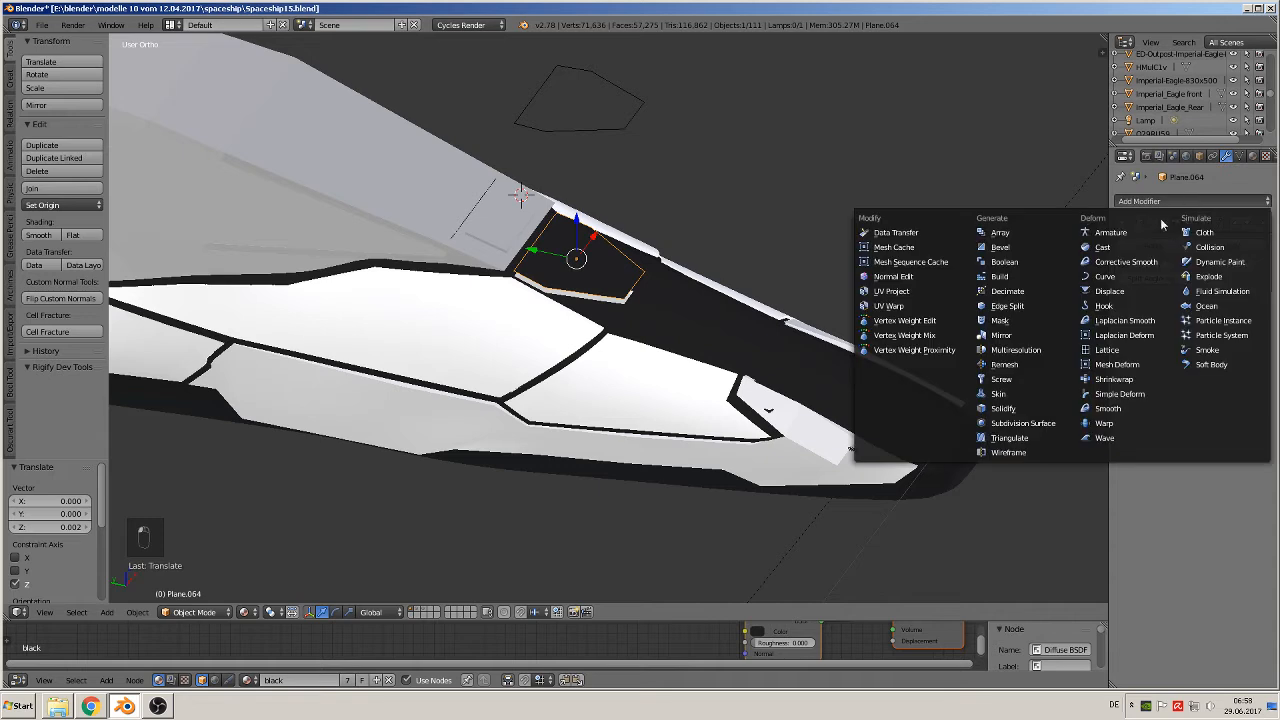
click(1005, 408)
click(1235, 309)
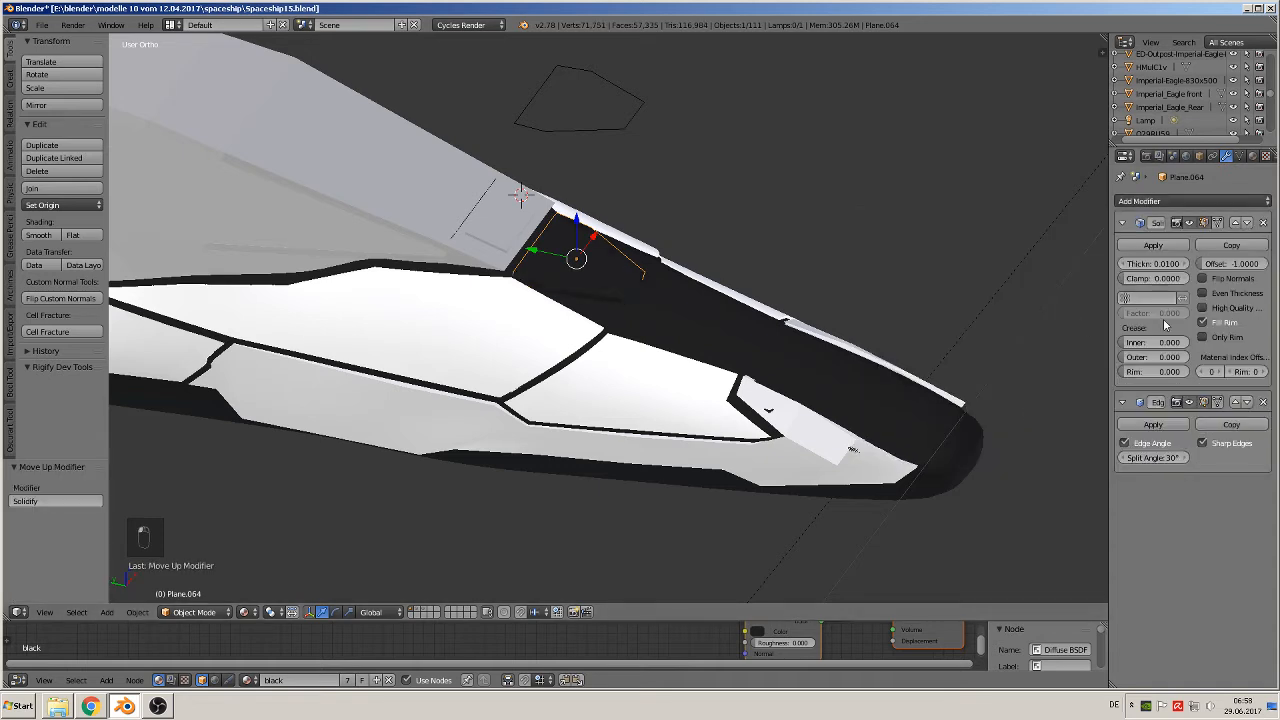
- Remove the glas and black materials from the plate and assign the ship plates material
click(1254, 157)
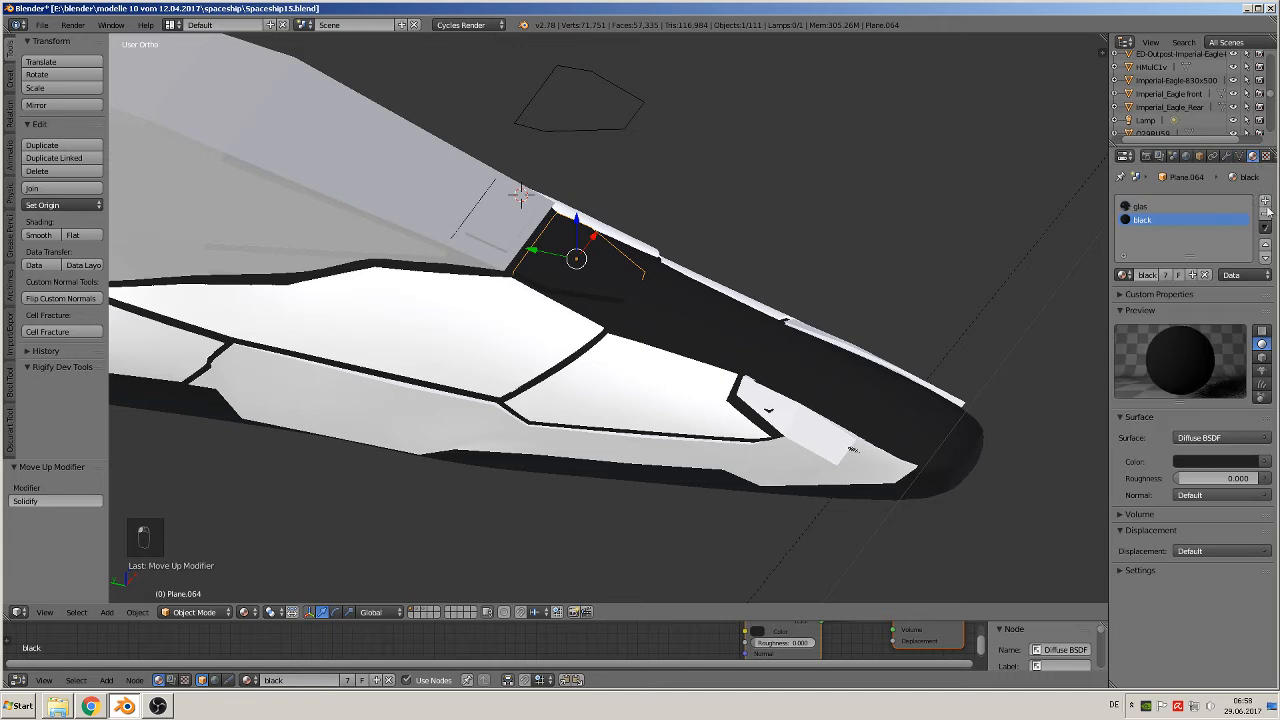
click(1265, 214)
click(1121, 245)
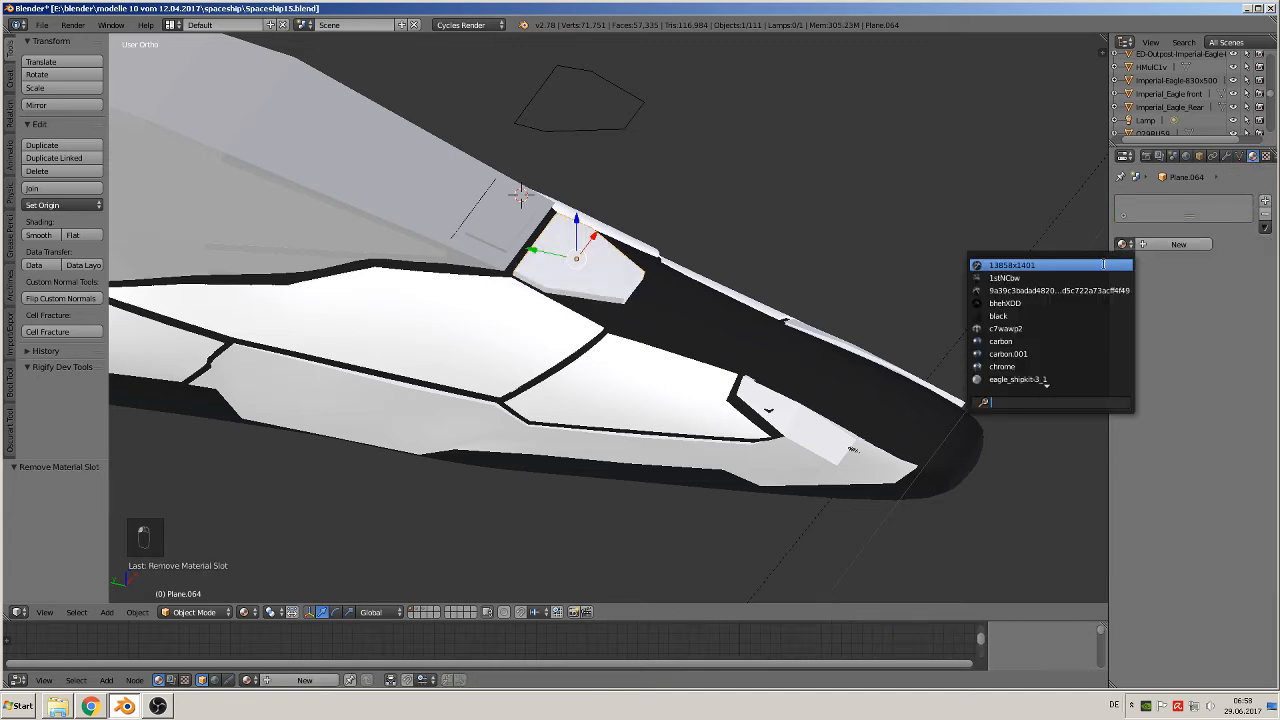
text(sh)
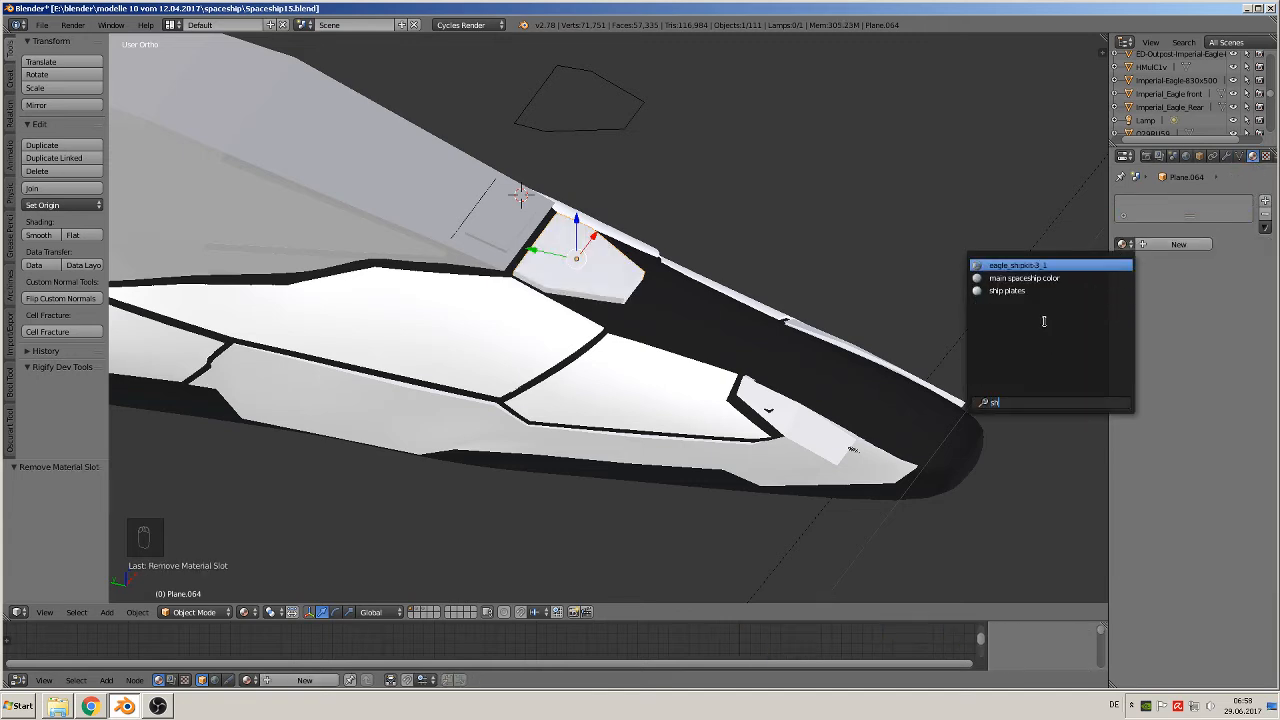
click(1026, 292)
- Move the leftover six-sided outline object floating above the nose to the second layer
middle_drag(888, 350, 594, 172)
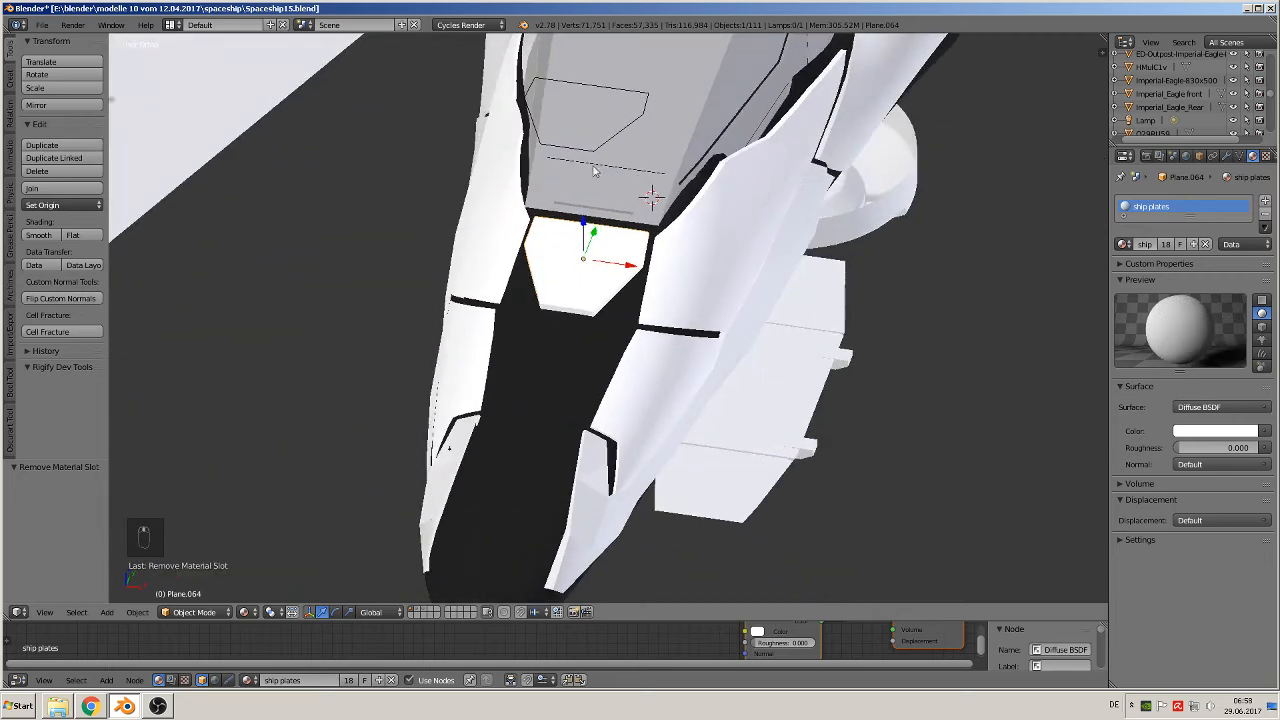
right_click(606, 150)
key(m)
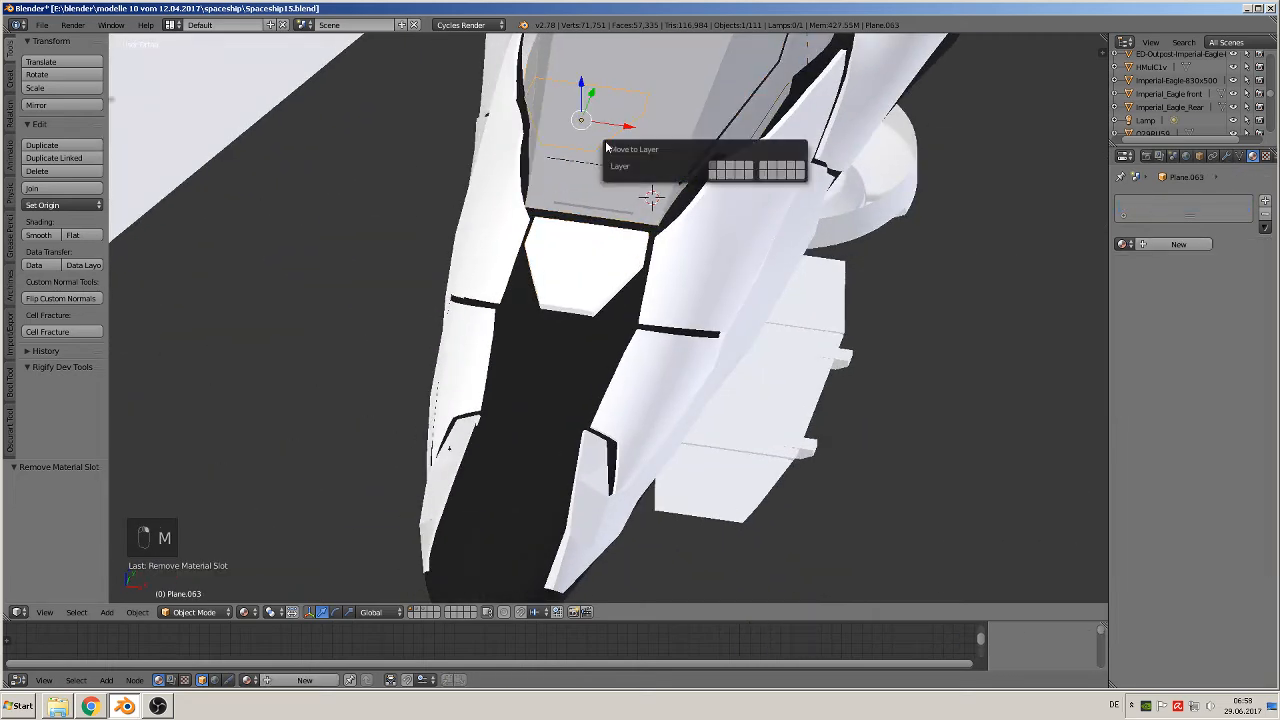
click(727, 167)
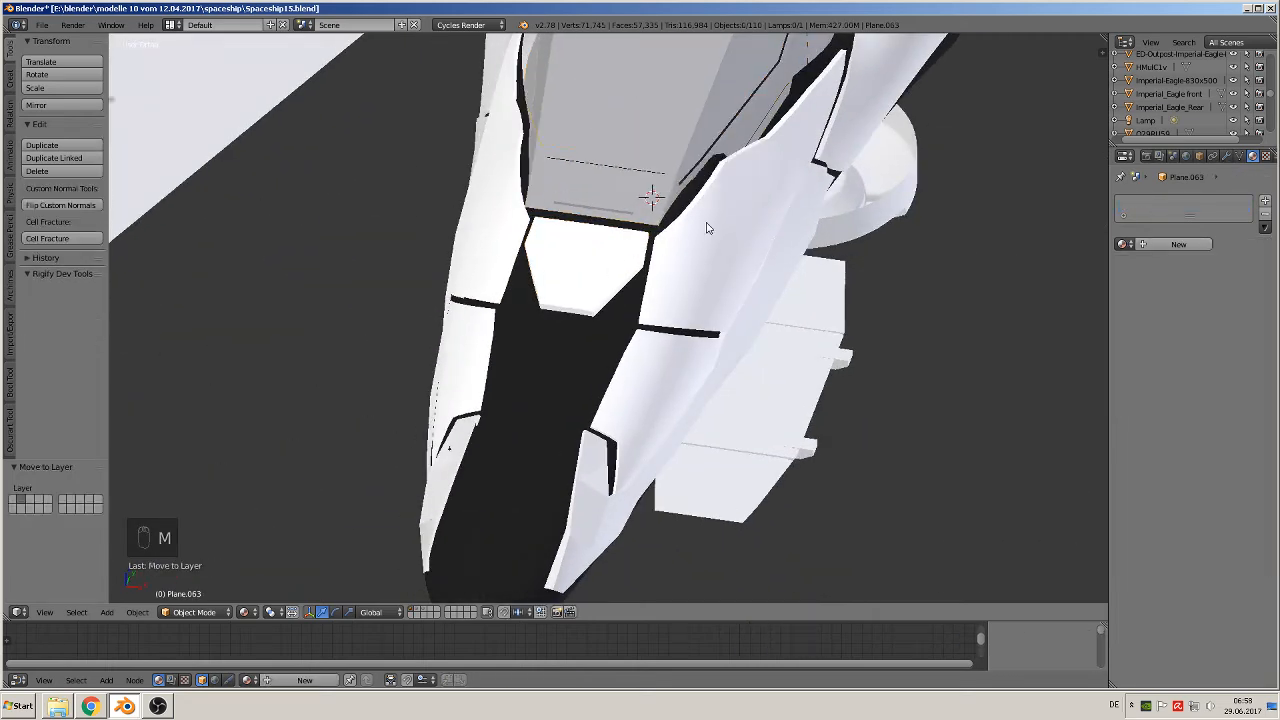
- Add another plane in top view over the dark strip ahead of the new plate and scale it to 0.019
key(KP_7)
scroll(780, 300, down, 4)
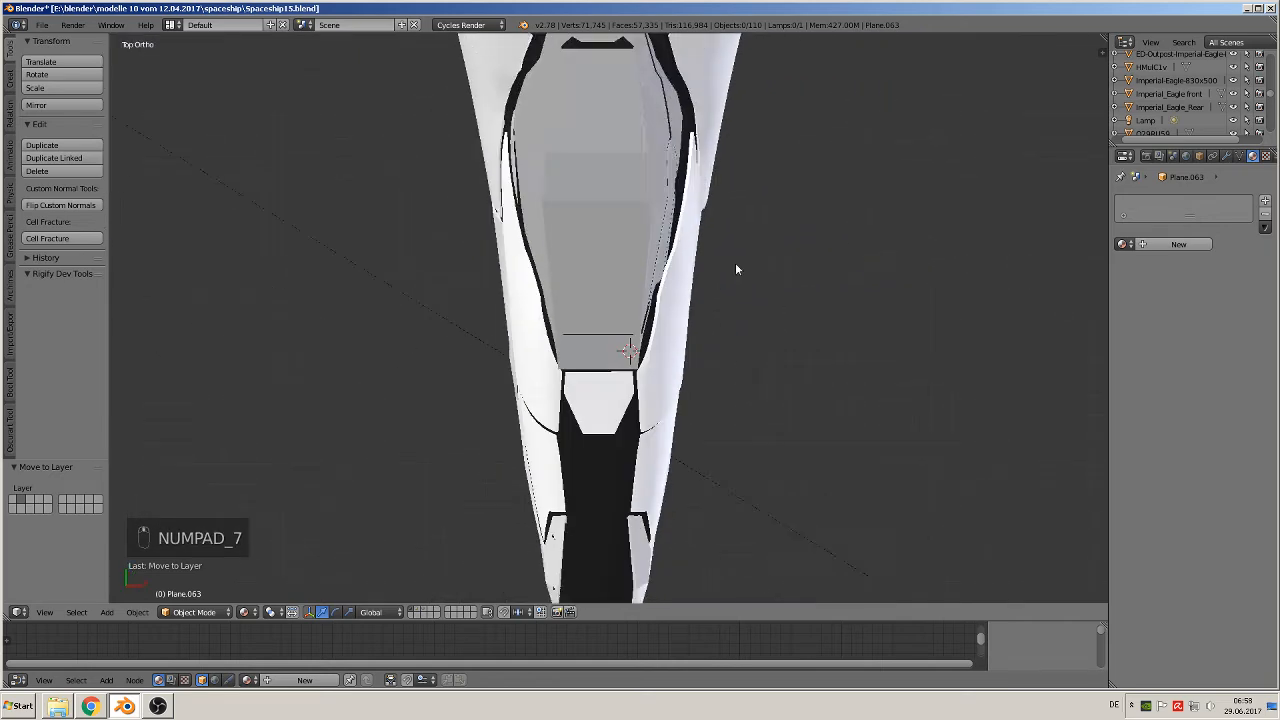
scroll(566, 293, up, 2)
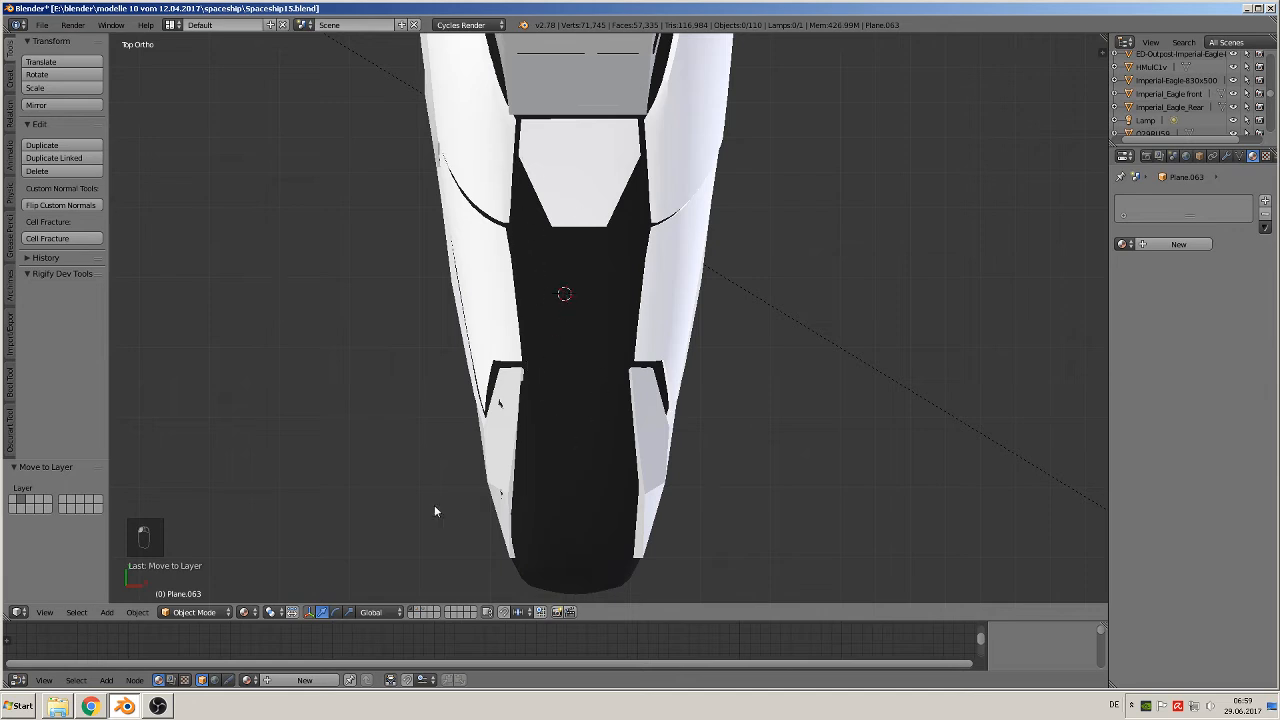
click(115, 616)
mouse_move(125, 597)
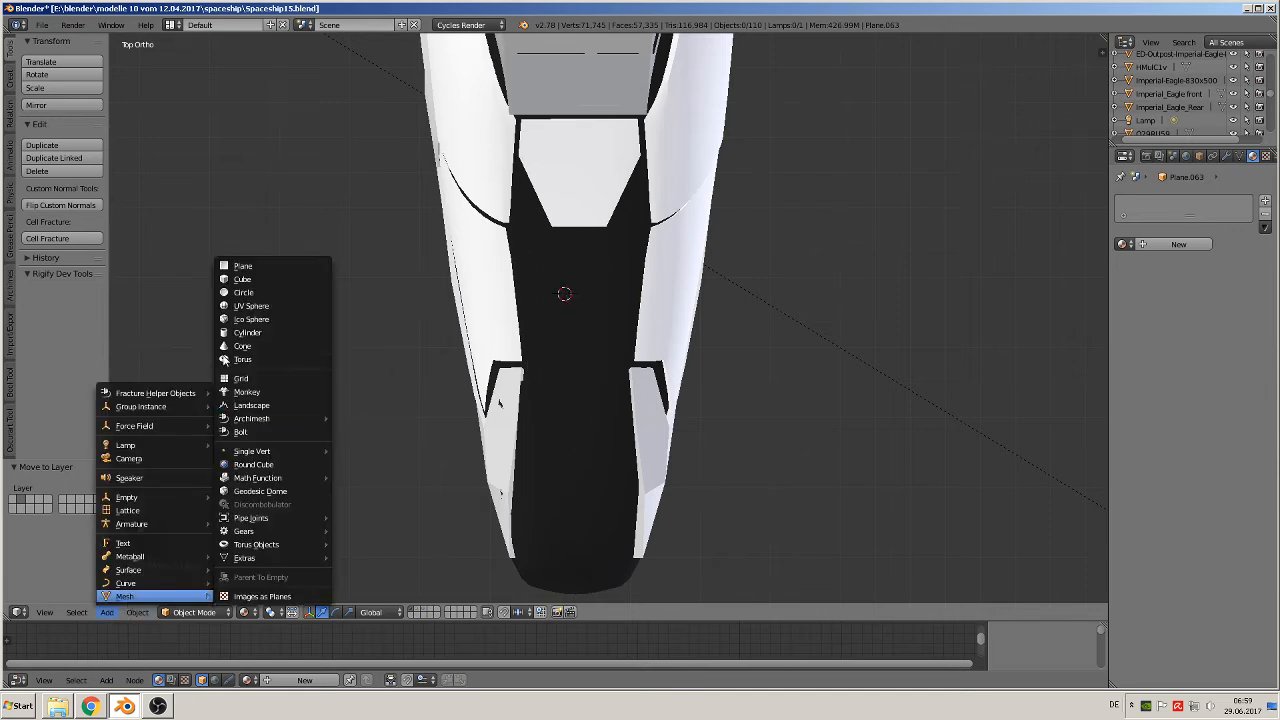
click(246, 267)
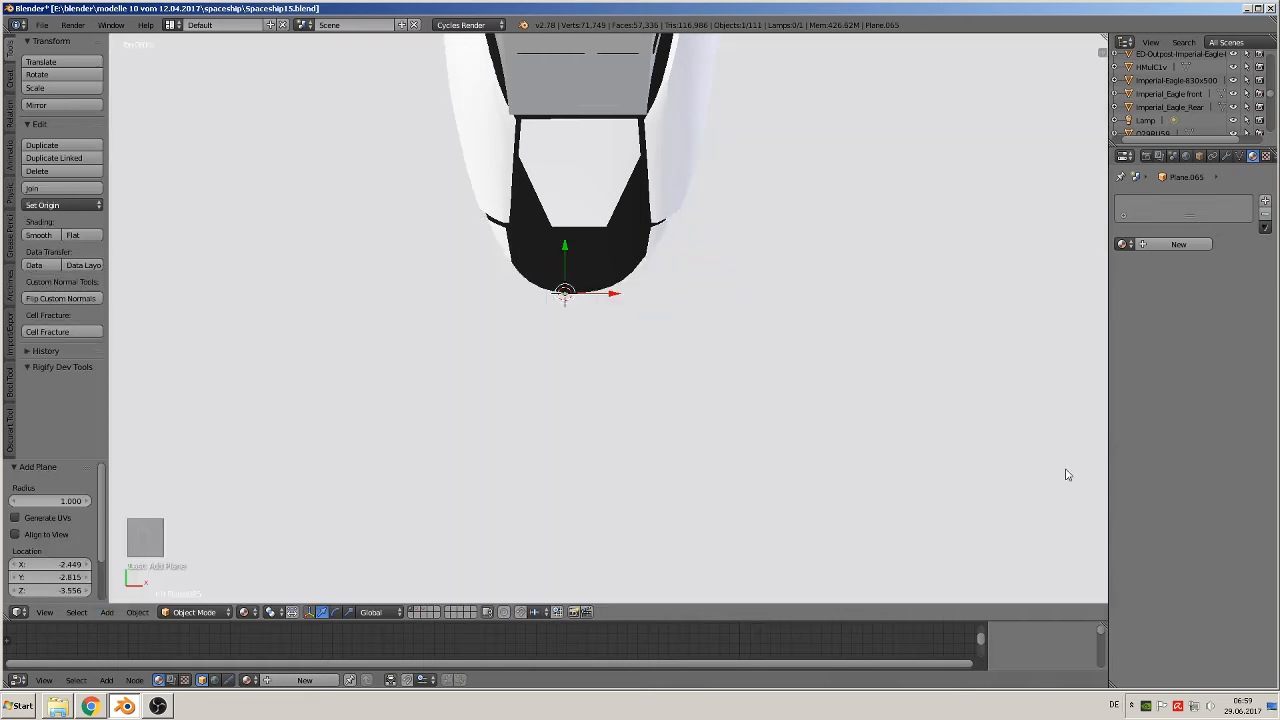
key(s)
click(567, 305)
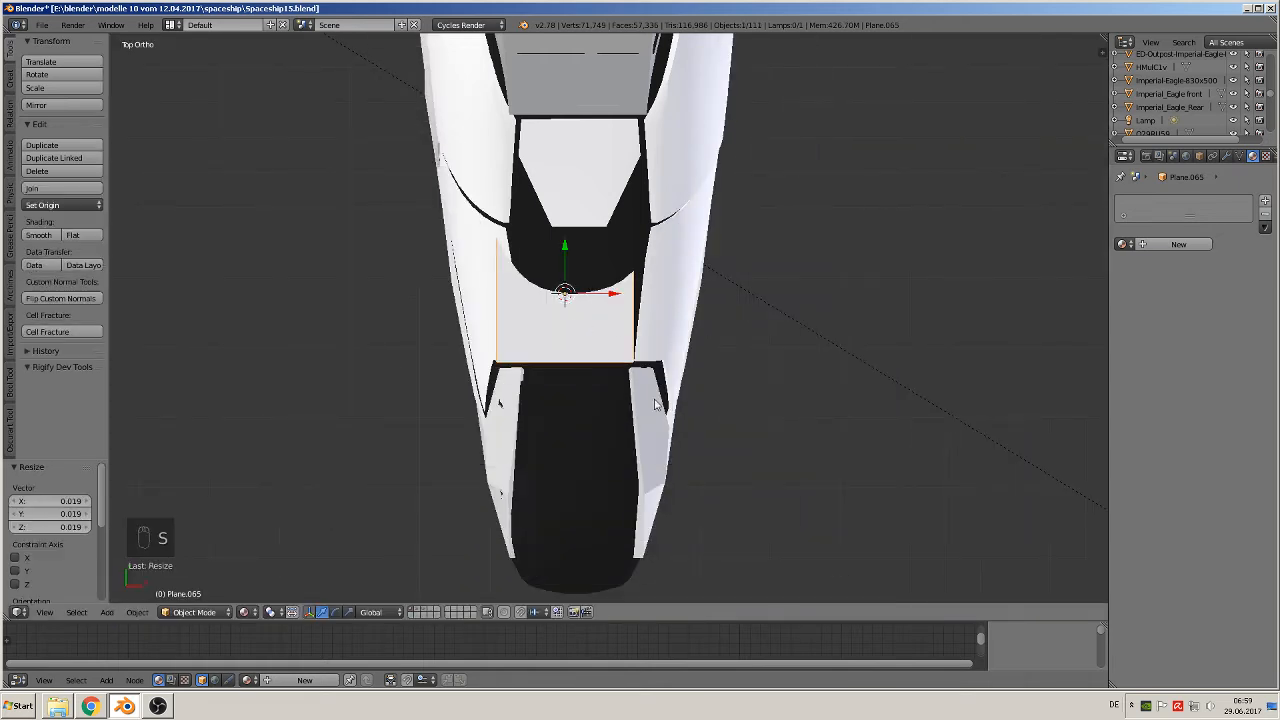
- Raise the new plane along the Z axis until it sits clear above the hull
key(g)
key(z)
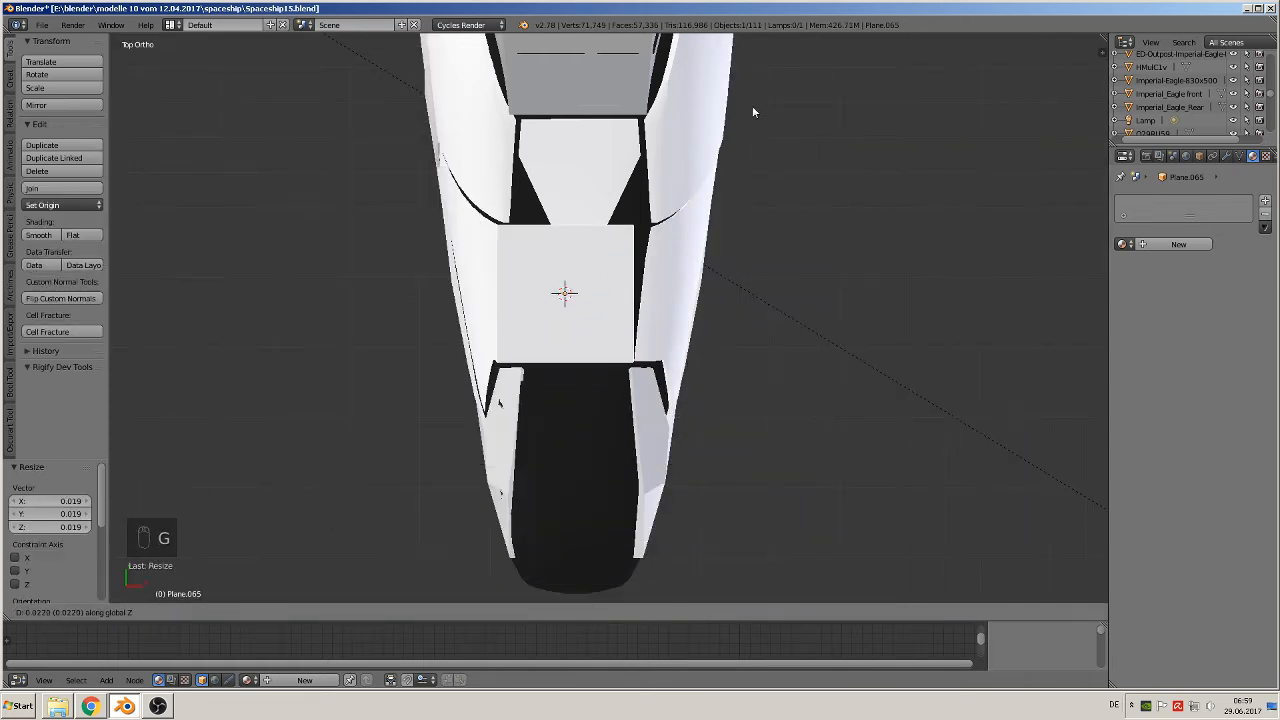
click(760, 191)
- Delete three of the plane's corner vertices, keeping only the rear corner on the negative X side
key(Tab)
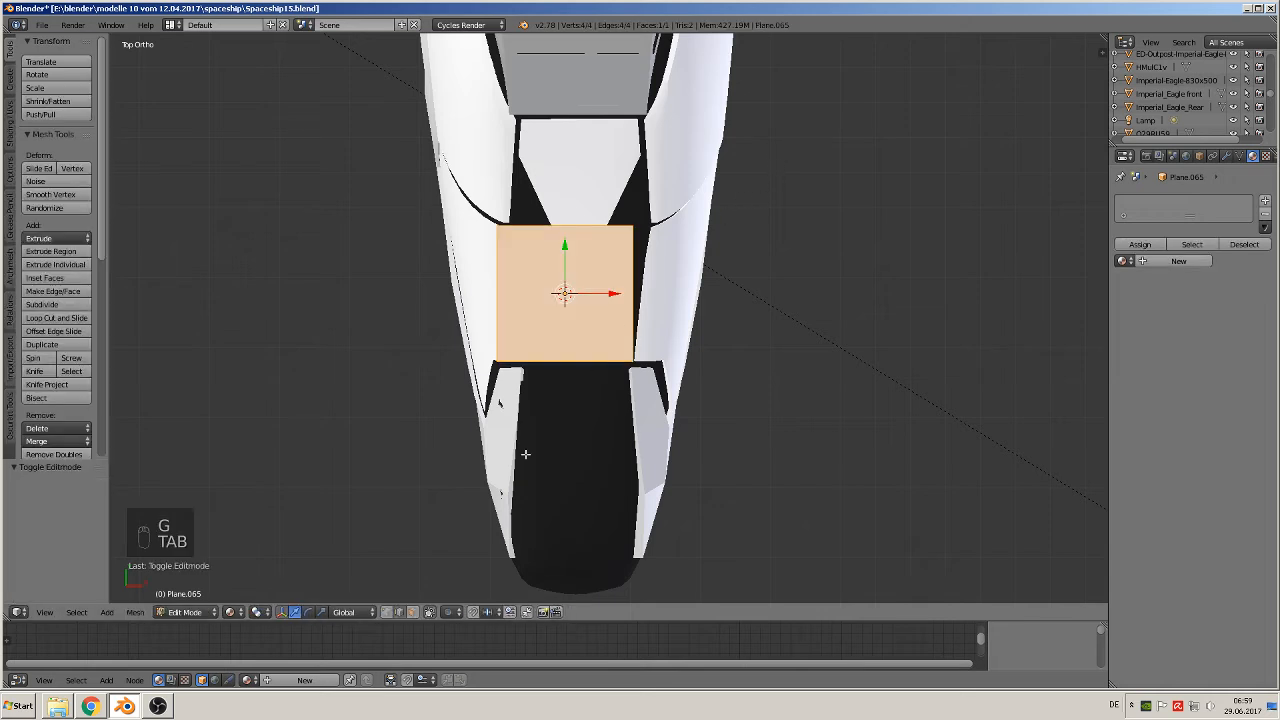
click(387, 612)
right_click(505, 363)
shift+right_click(626, 361)
shift+right_click(632, 228)
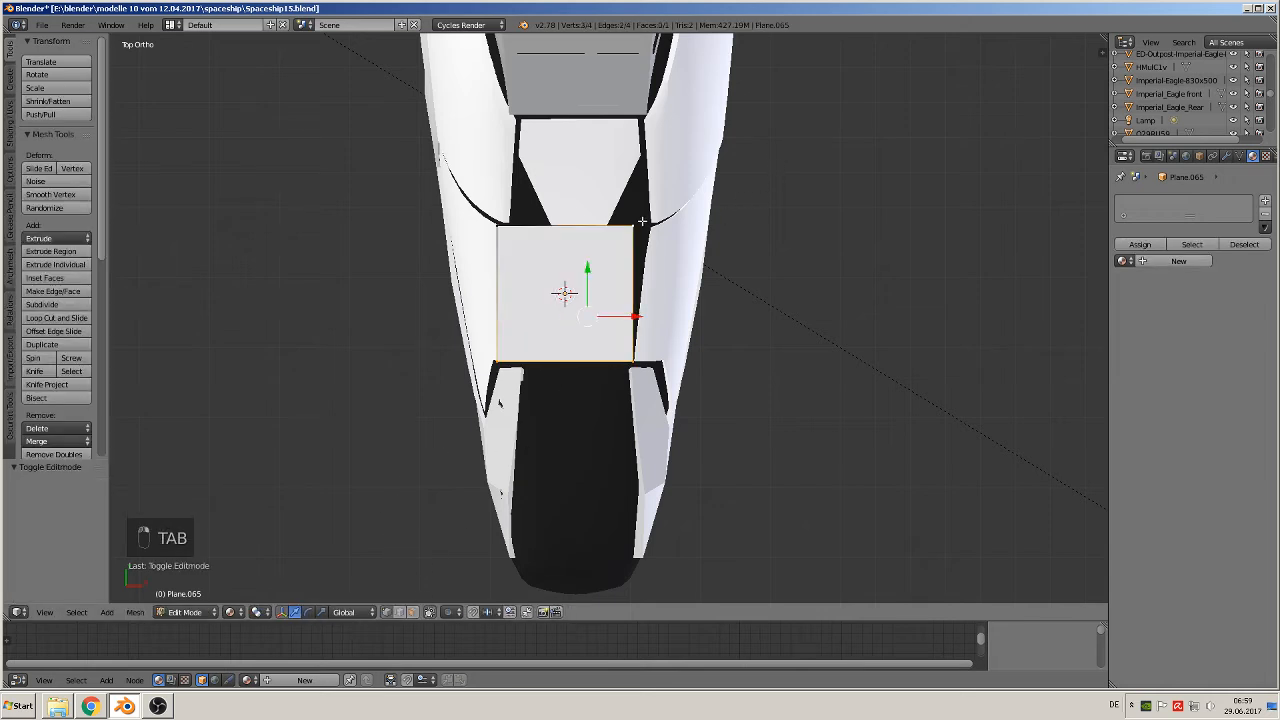
key(x)
click(606, 218)
- Move the remaining vertex by about 0.006 in X and 0.017 in Y to the side corner of the white plate
right_drag(500, 225, 516, 241)
key(g)
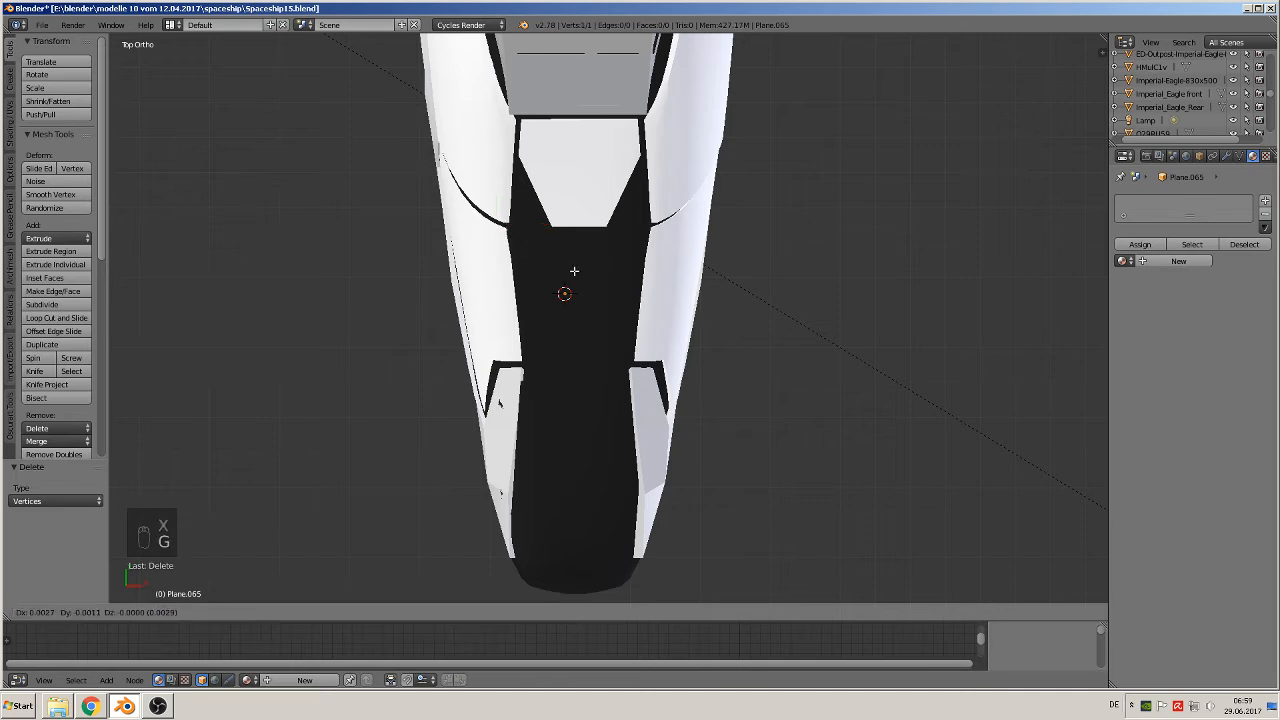
click(581, 206)
scroll(584, 215, up, 2)
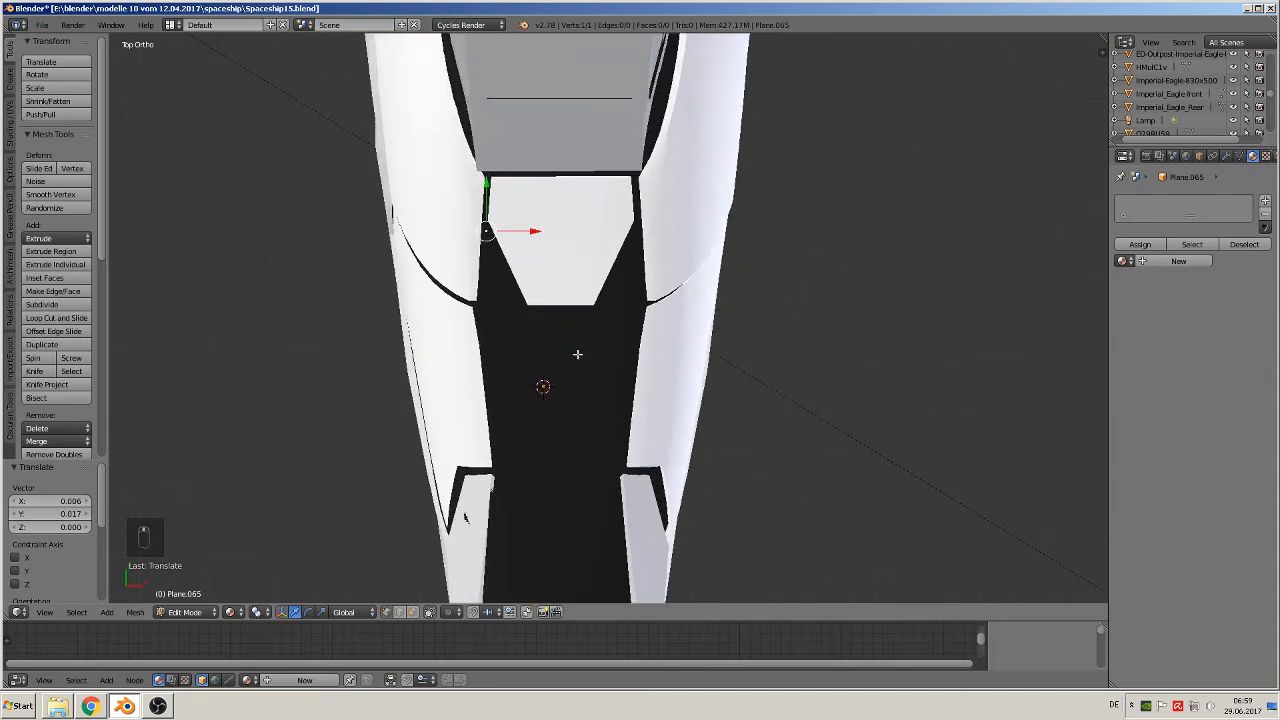
key(Tab)
key(Tab)
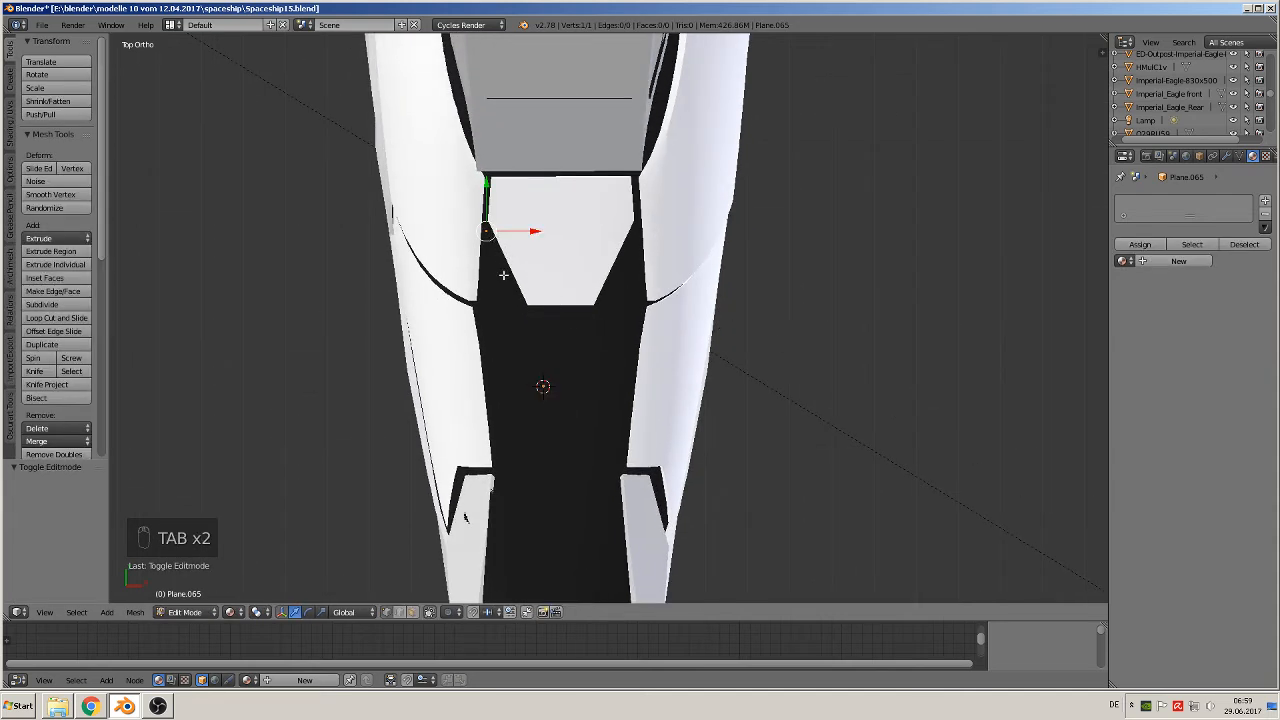
- Extrude the vertex into an outline around the white plate's tapered front edge and down the dark strip's positive X side to the small side plate
key(e)
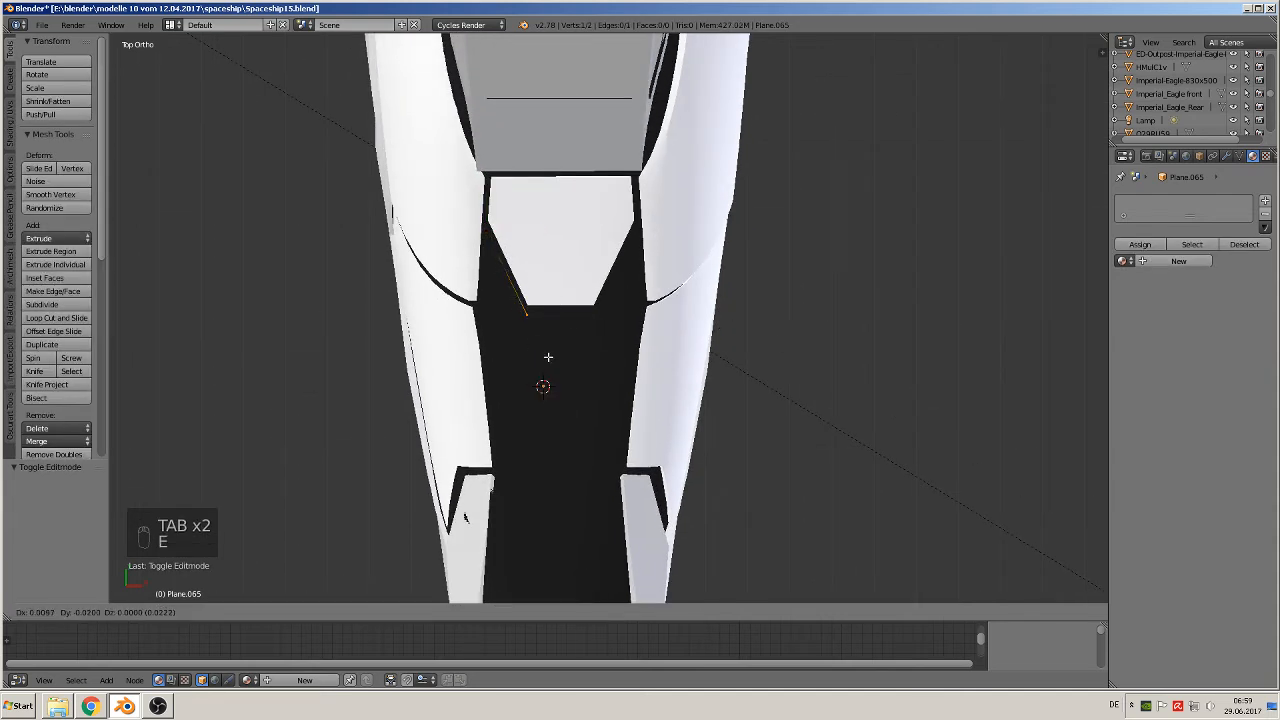
click(550, 356)
key(e)
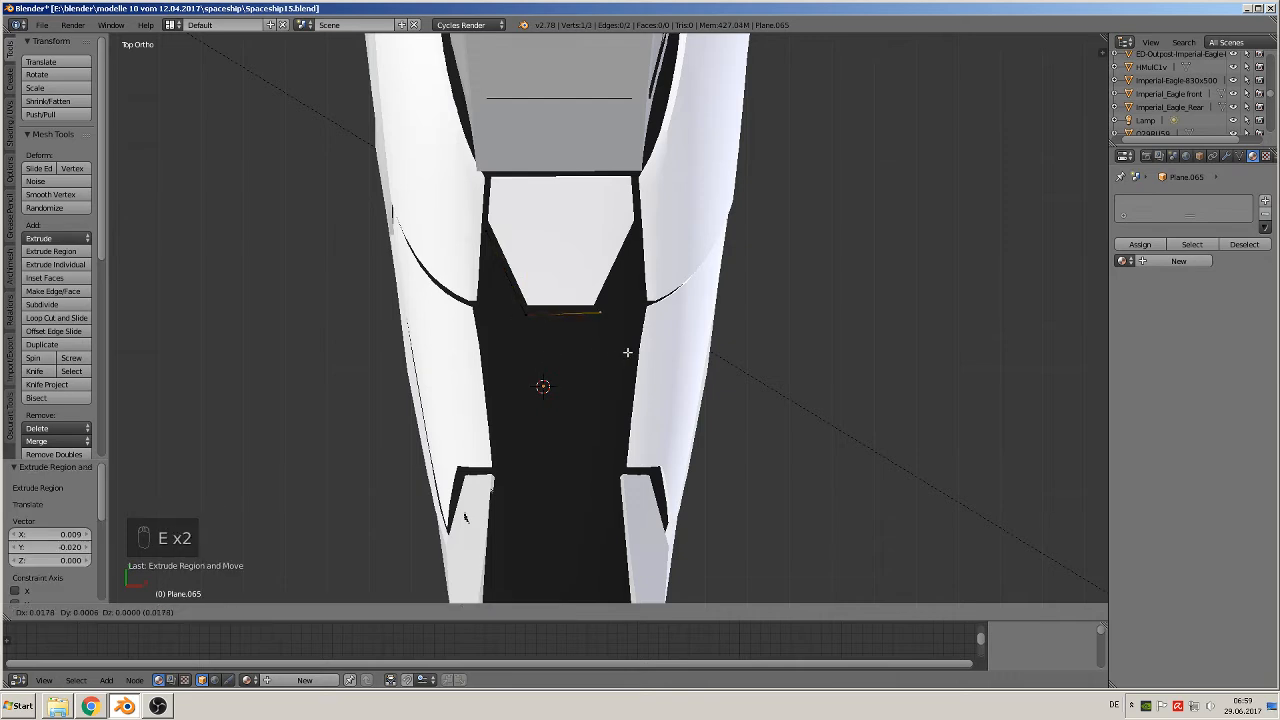
click(627, 352)
key(e)
click(662, 268)
key(e)
click(668, 344)
key(e)
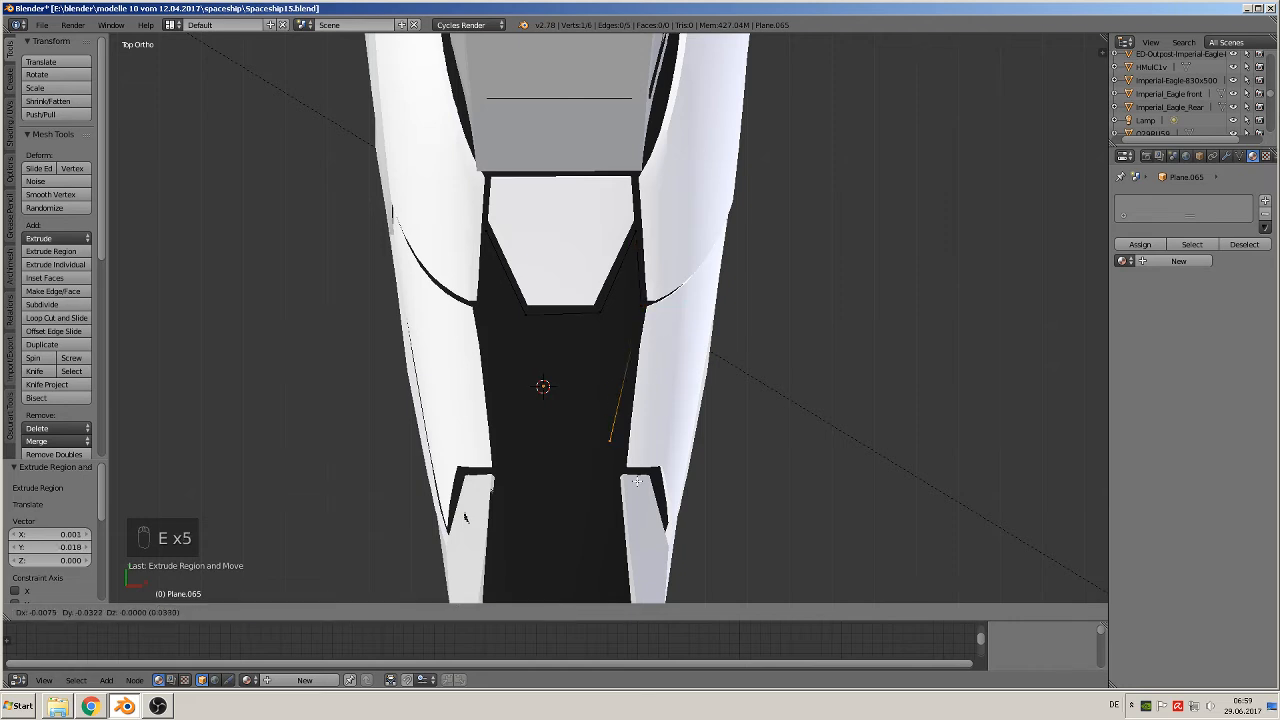
click(649, 503)
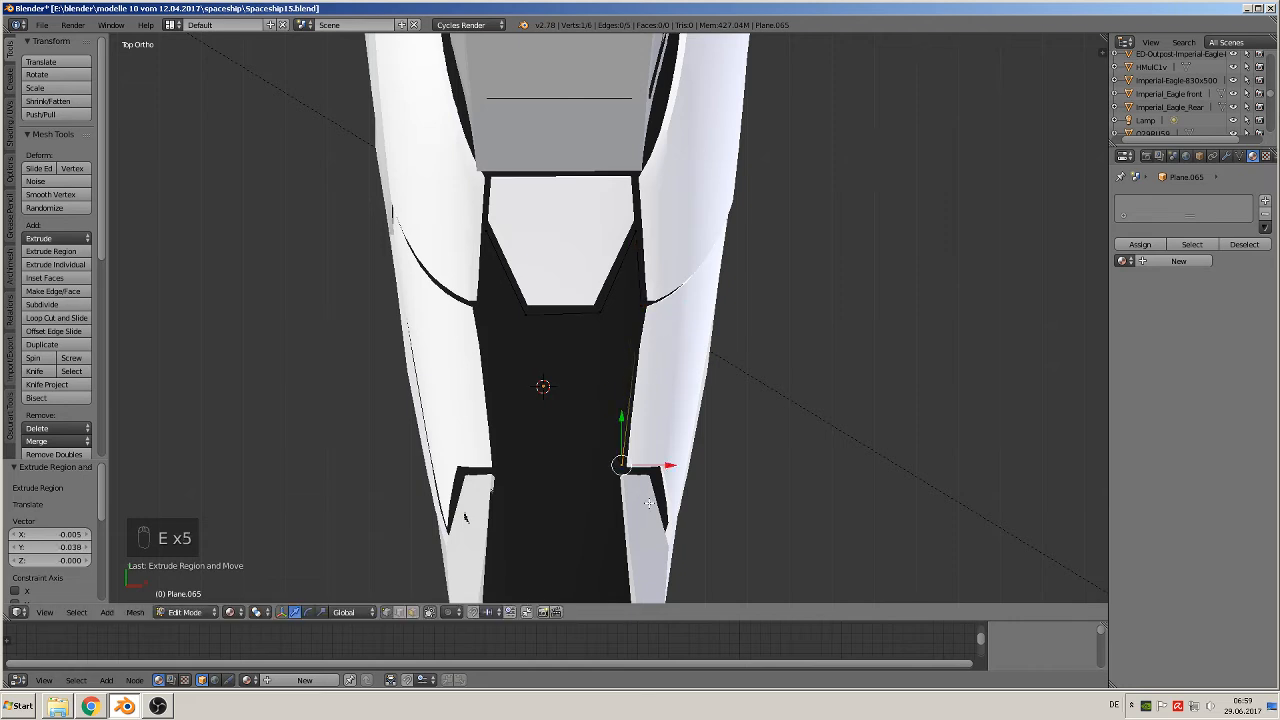
- Extrude the outline across a tapered front end and back along the opposite side, and close it with an edge to the starting vertex
key(e)
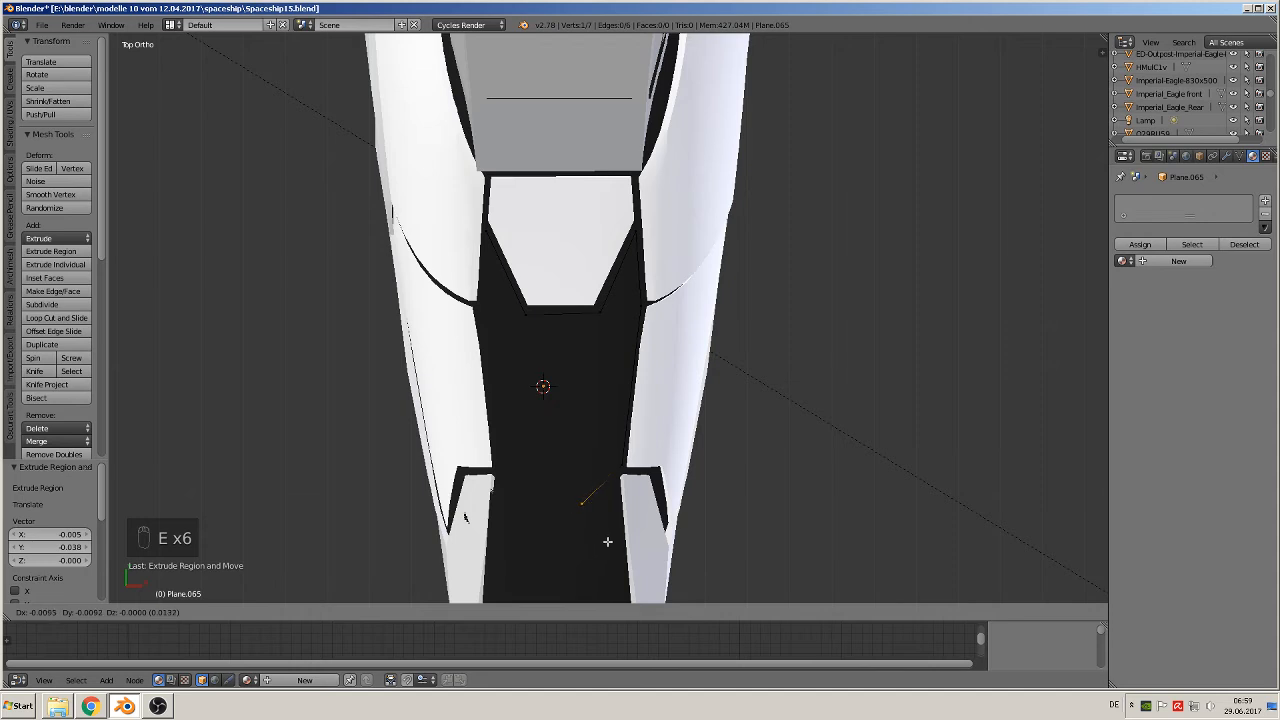
click(605, 537)
key(e)
click(562, 541)
key(e)
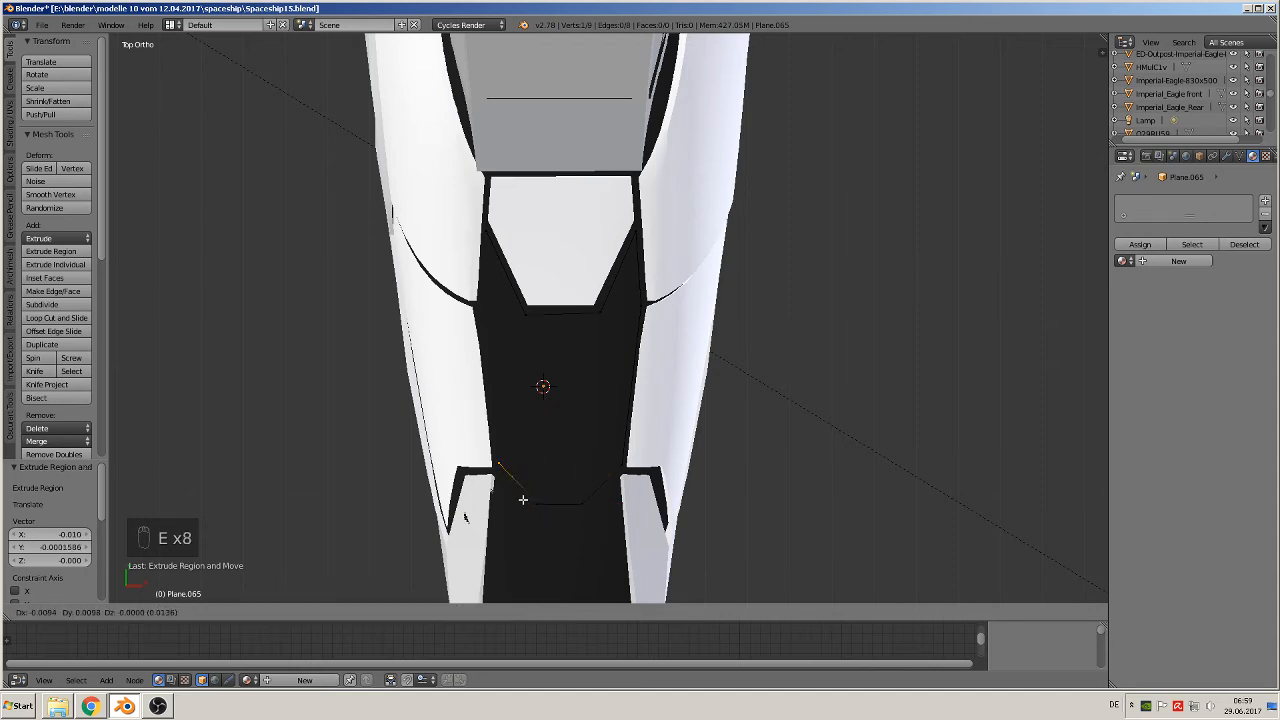
click(522, 499)
key(e)
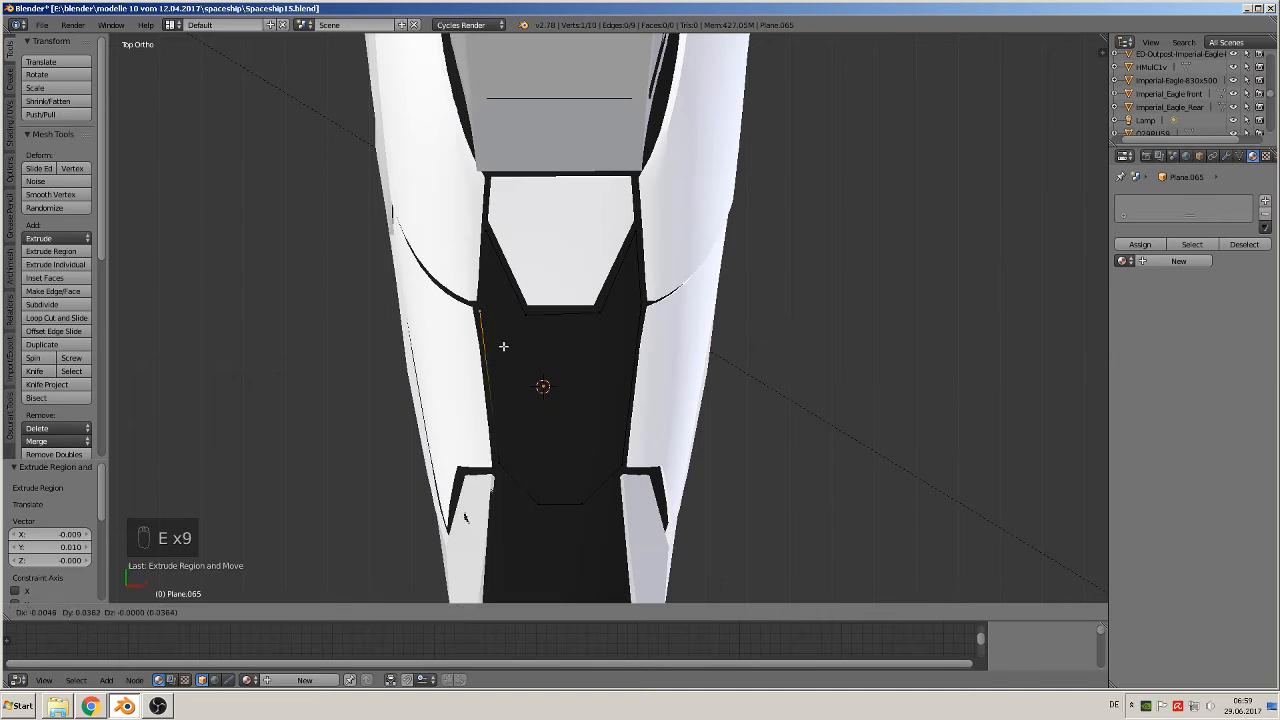
click(506, 341)
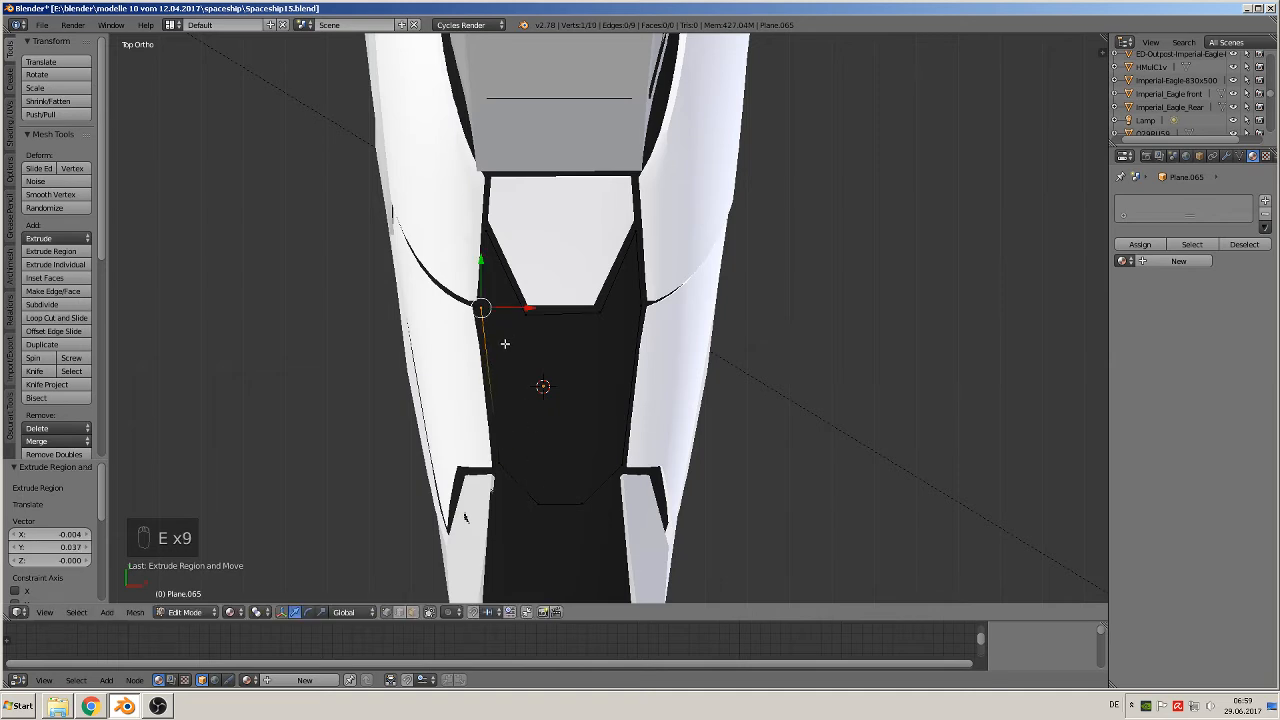
shift+right_click(486, 225)
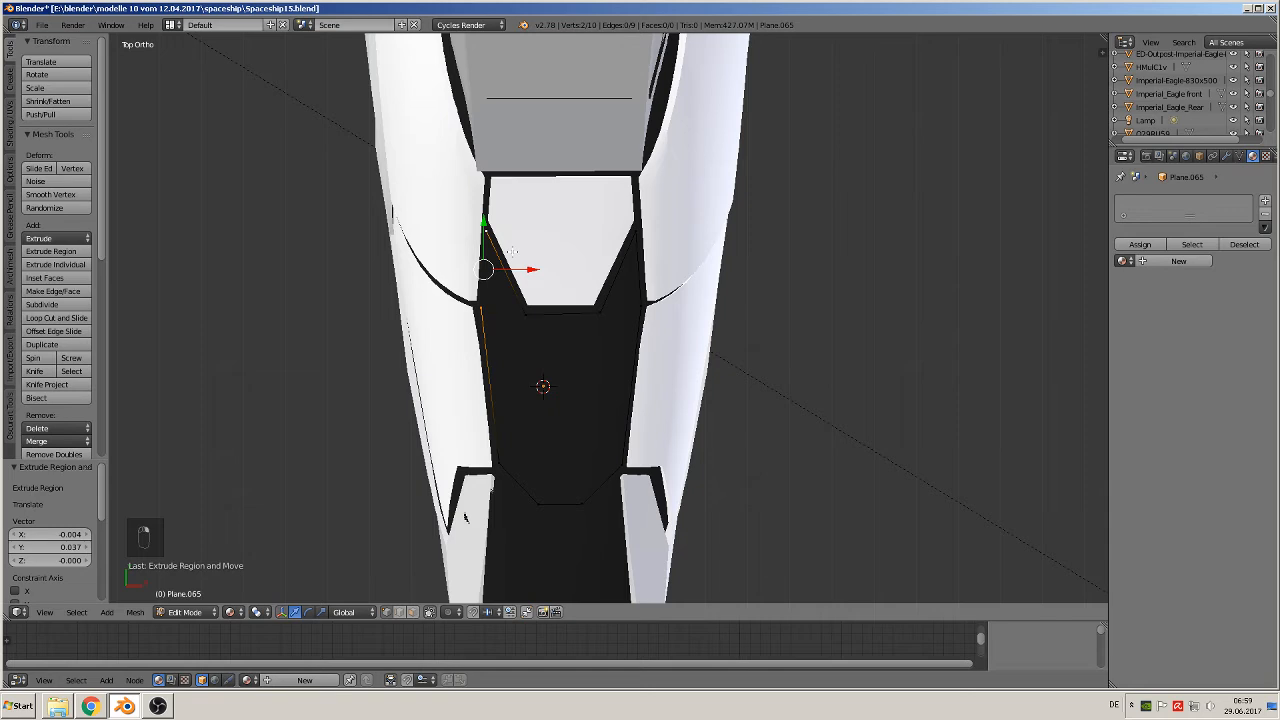
key(f)
key(Tab)
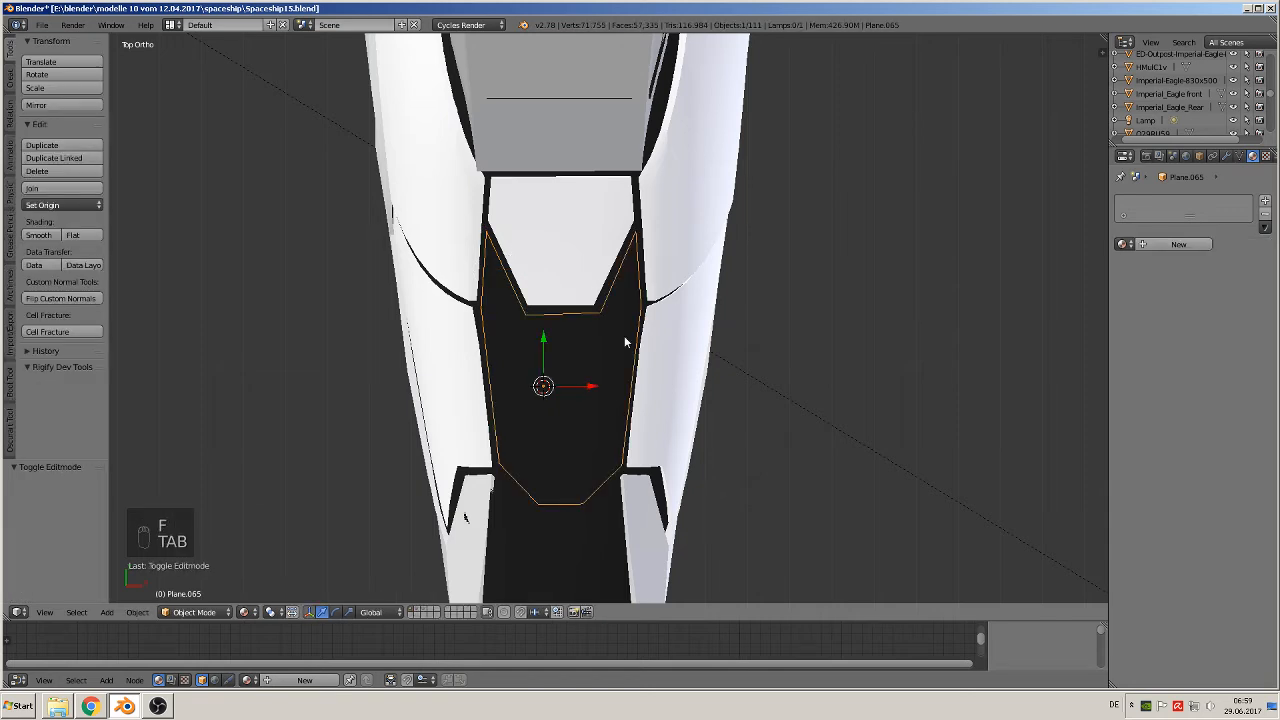
- Cut the closed outline into the dark hull strip with Knife Project from top view
shift+right_click(563, 393)
key(Tab)
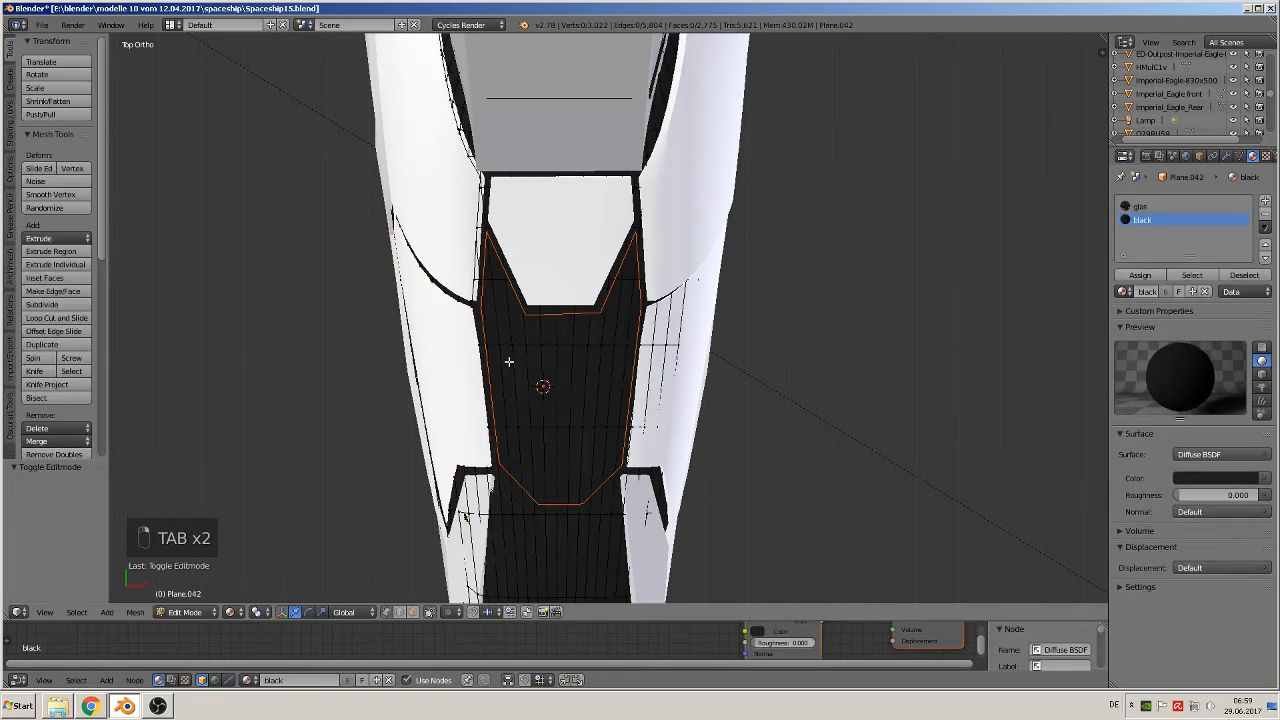
key(a)
key(a)
key(a)
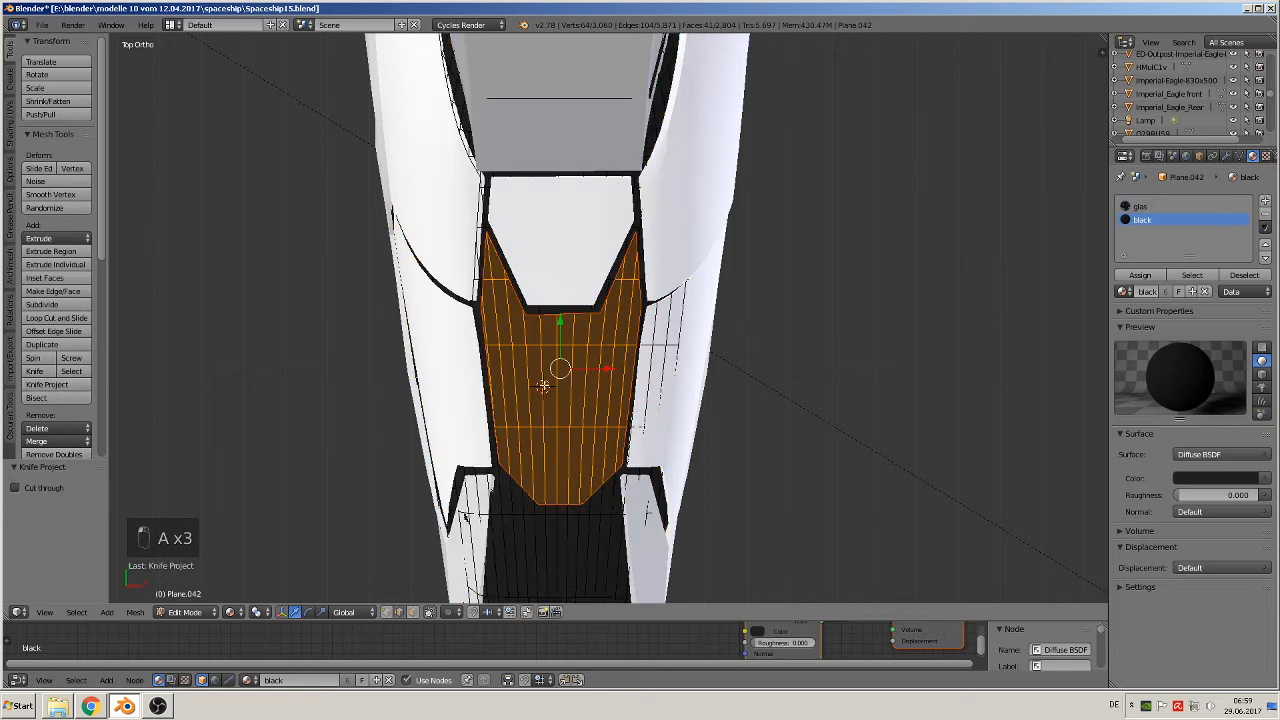
key(Tab)
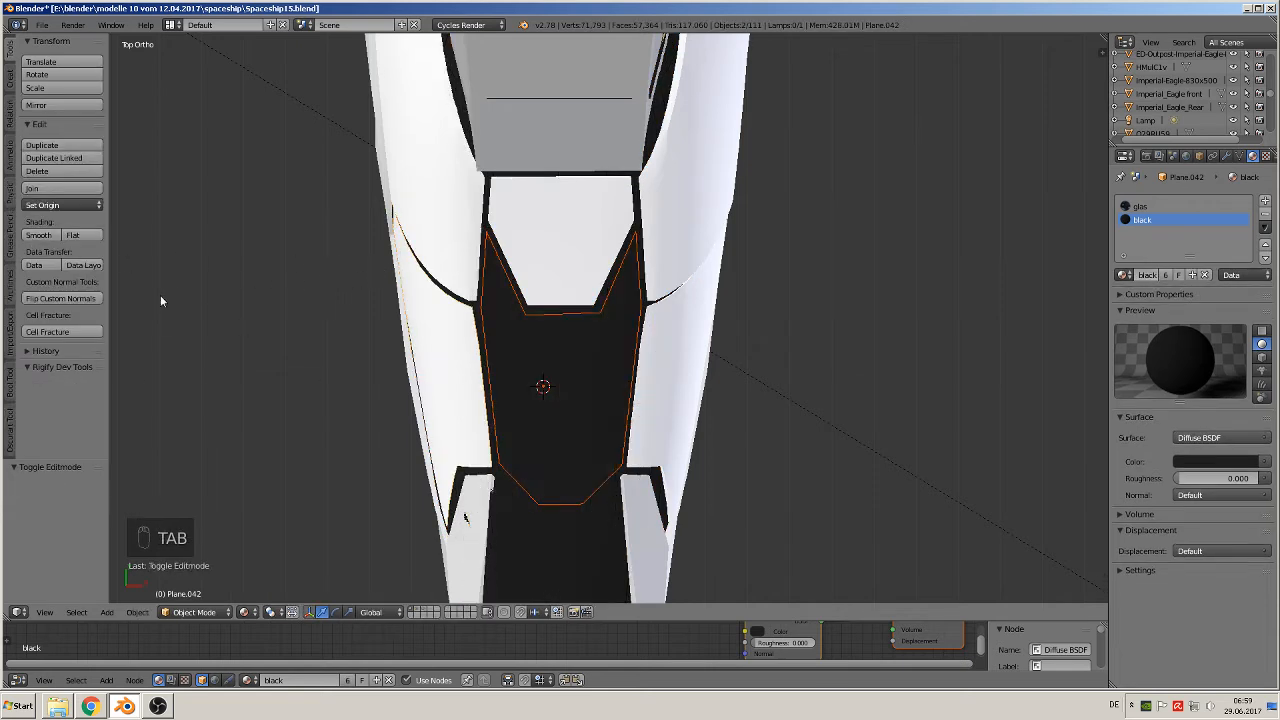
- Deselect the outline and set the dark hull object's origin to its geometry
shift+right_click(522, 331)
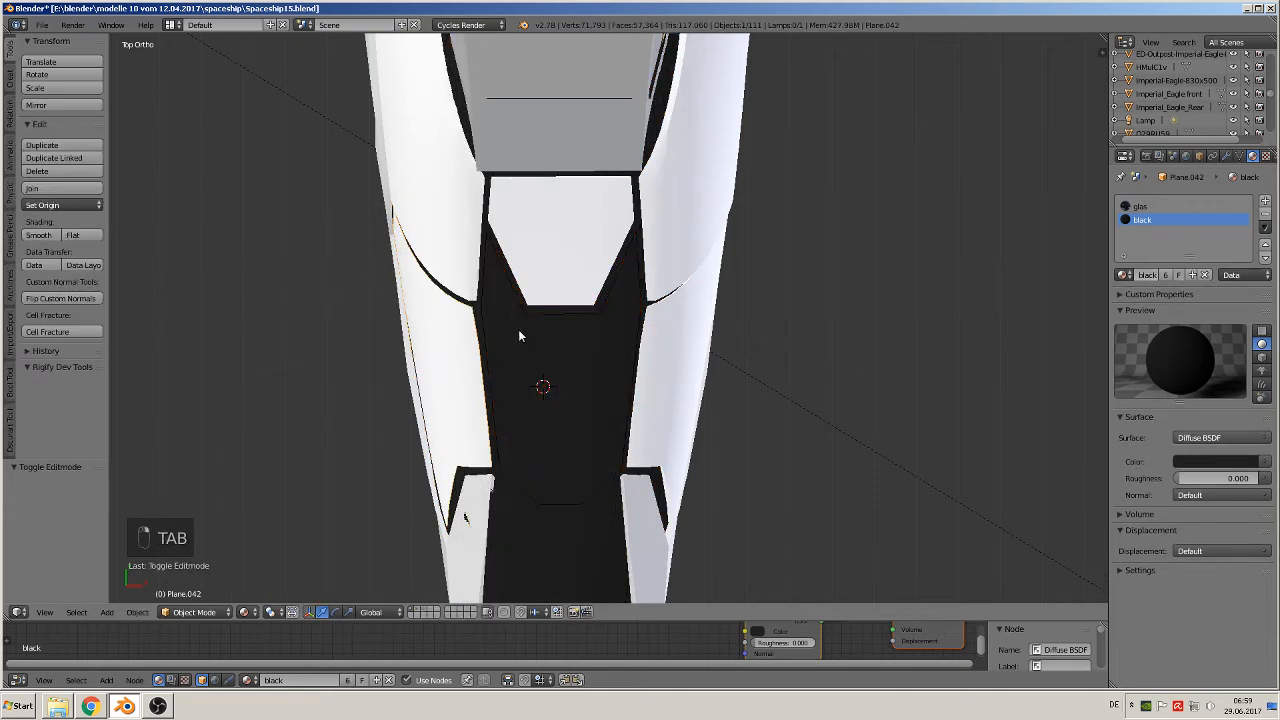
middle_drag(537, 398, 223, 456)
click(62, 205)
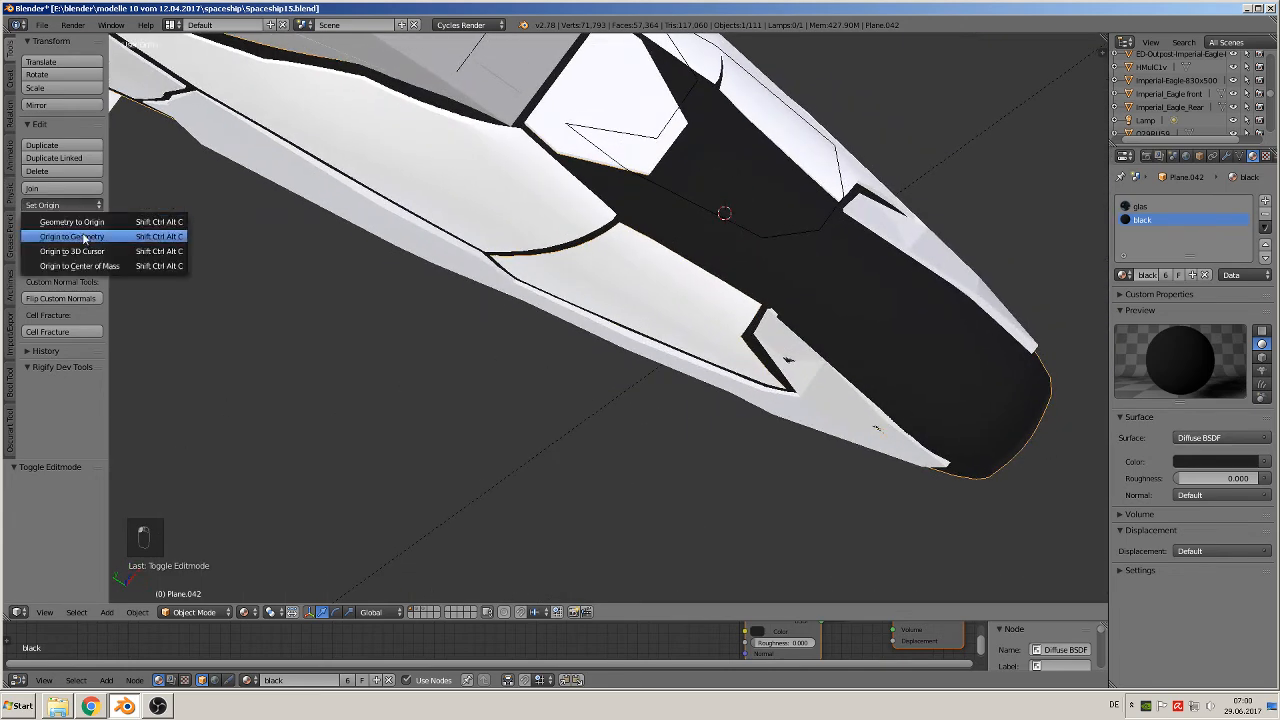
click(85, 237)
right_click(718, 219)
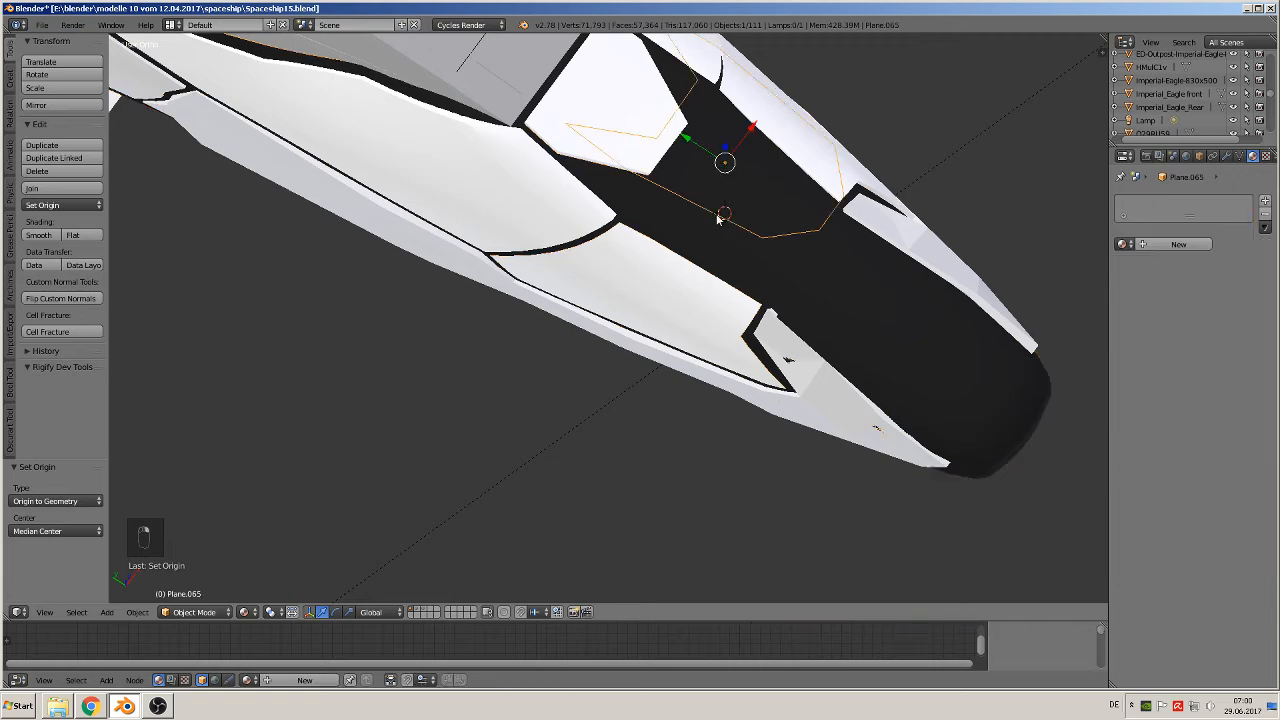
right_click(714, 236)
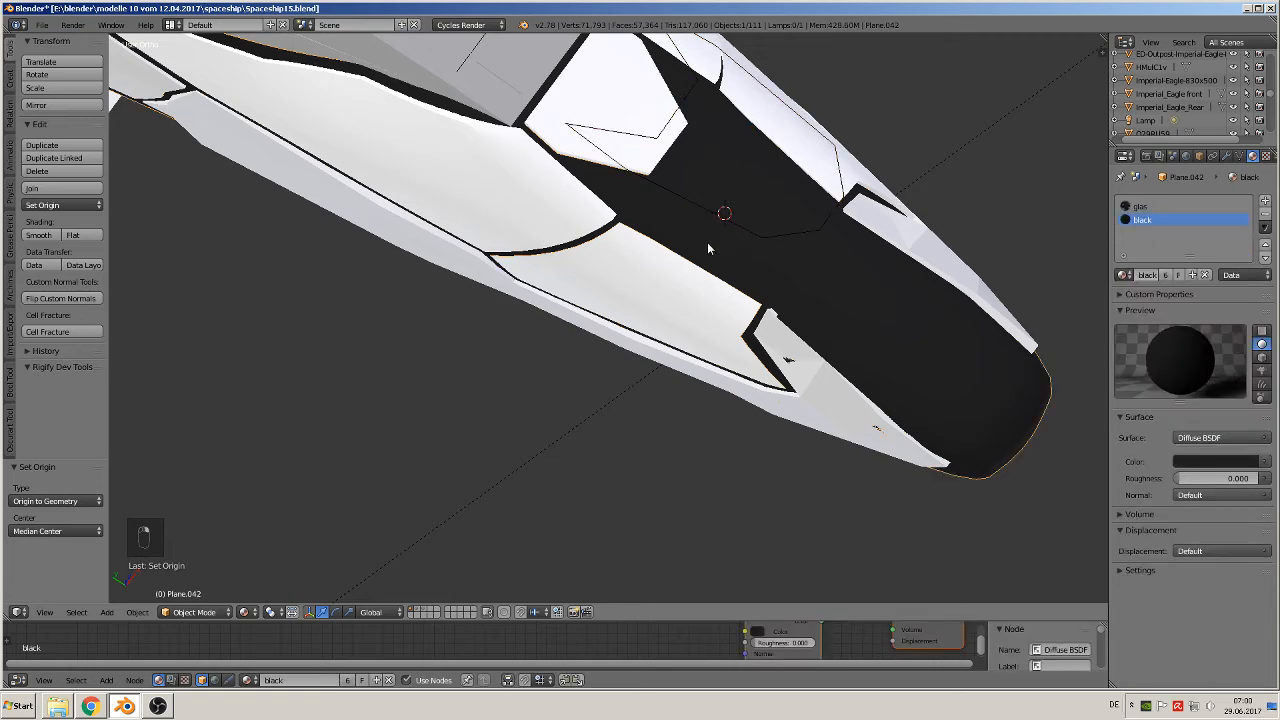
- Separate the selected cut faces of the dark strip into their own object
middle_drag(740, 238, 629, 234)
mouse_move(510, 281)
middle_down()
mouse_move(508, 309)
mouse_move(500, 269)
mouse_move(520, 287)
mouse_move(522, 272)
middle_up()
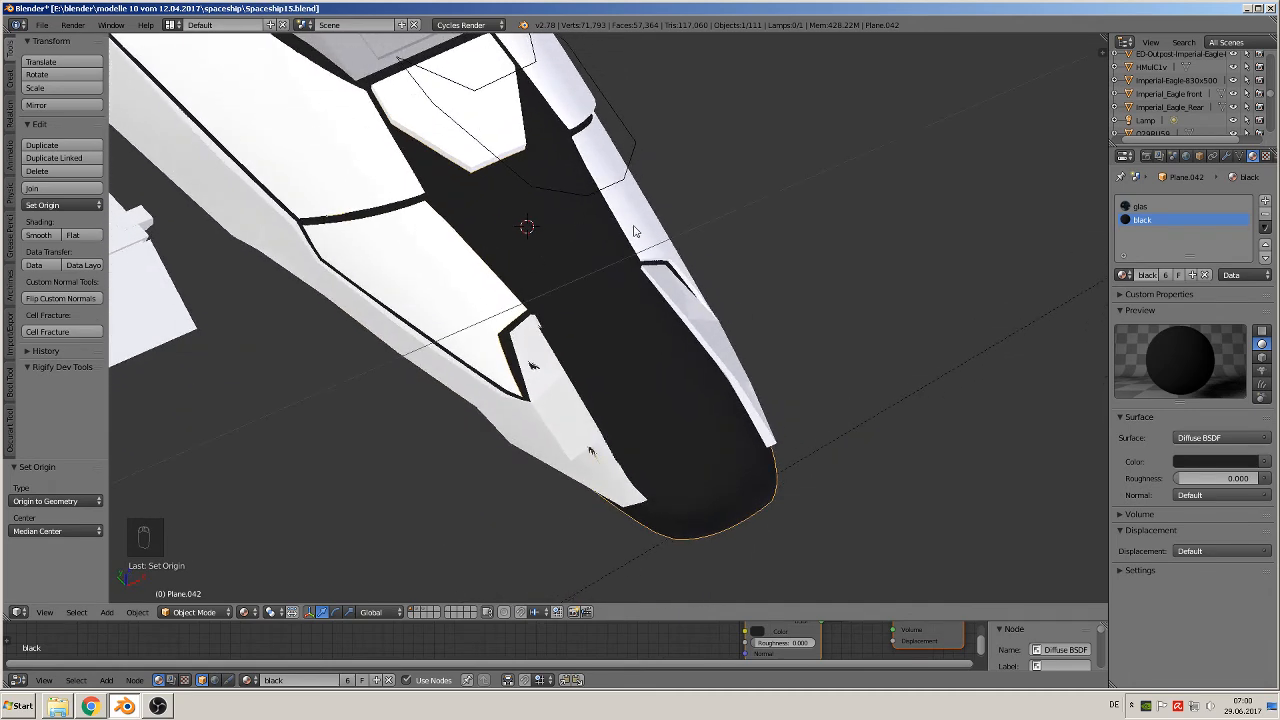
key(KP_7)
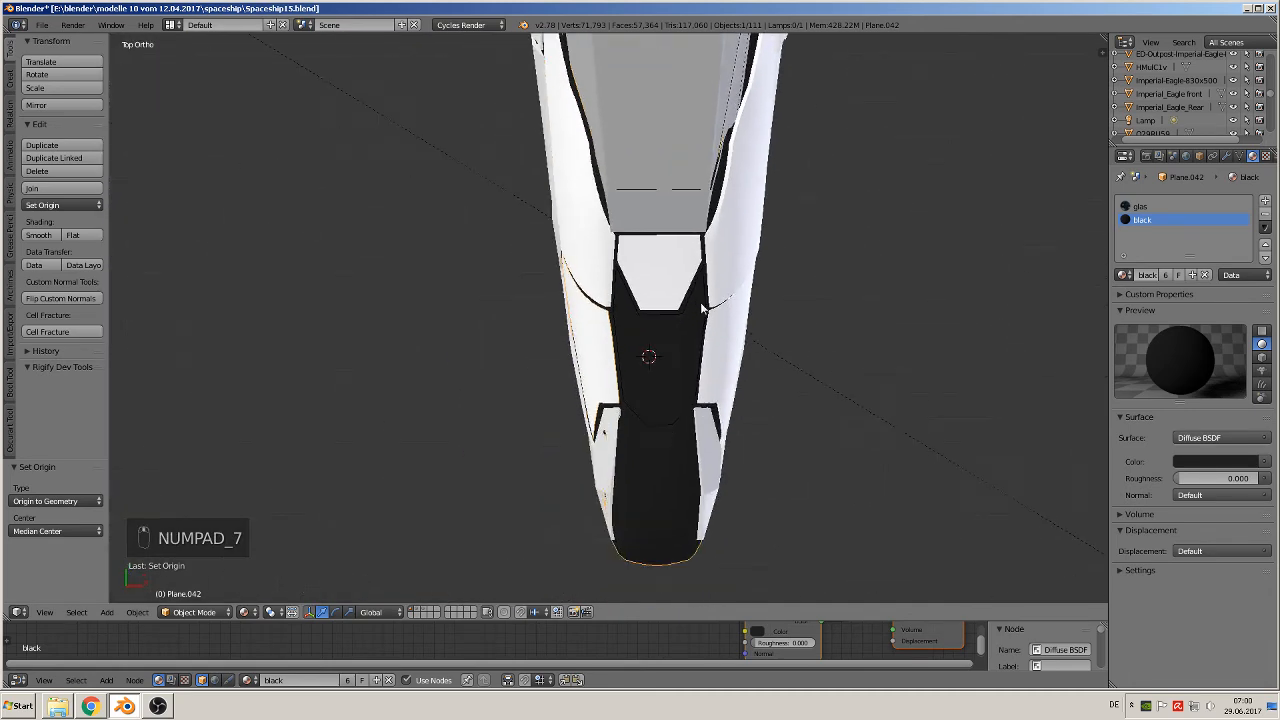
scroll(701, 400, up, 2)
key(Tab)
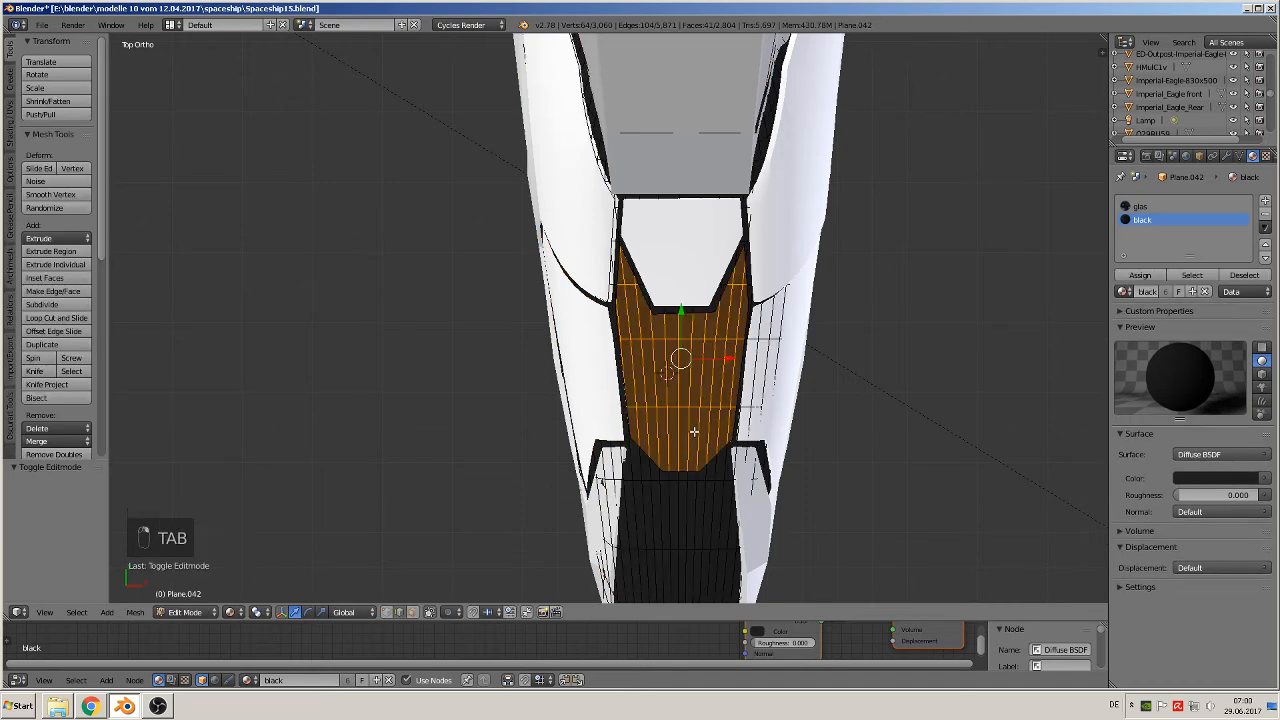
key(p)
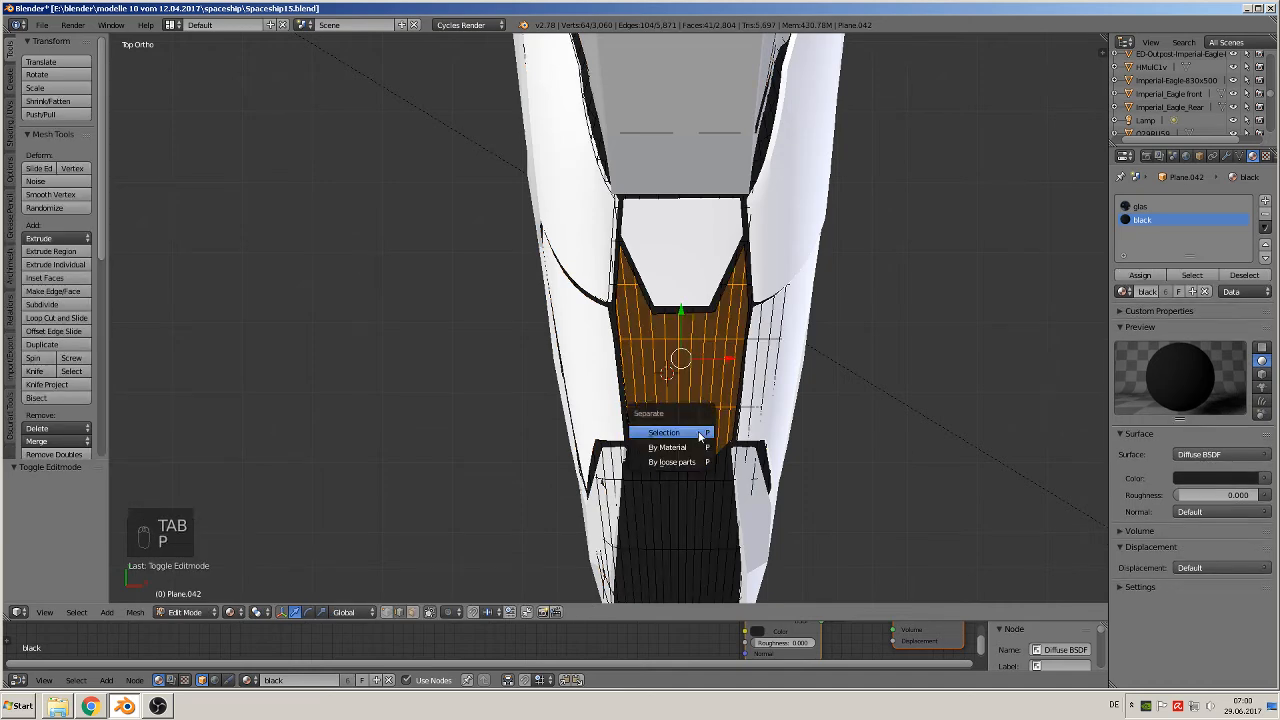
click(665, 432)
middle_drag(697, 434, 763, 411)
key(Tab)
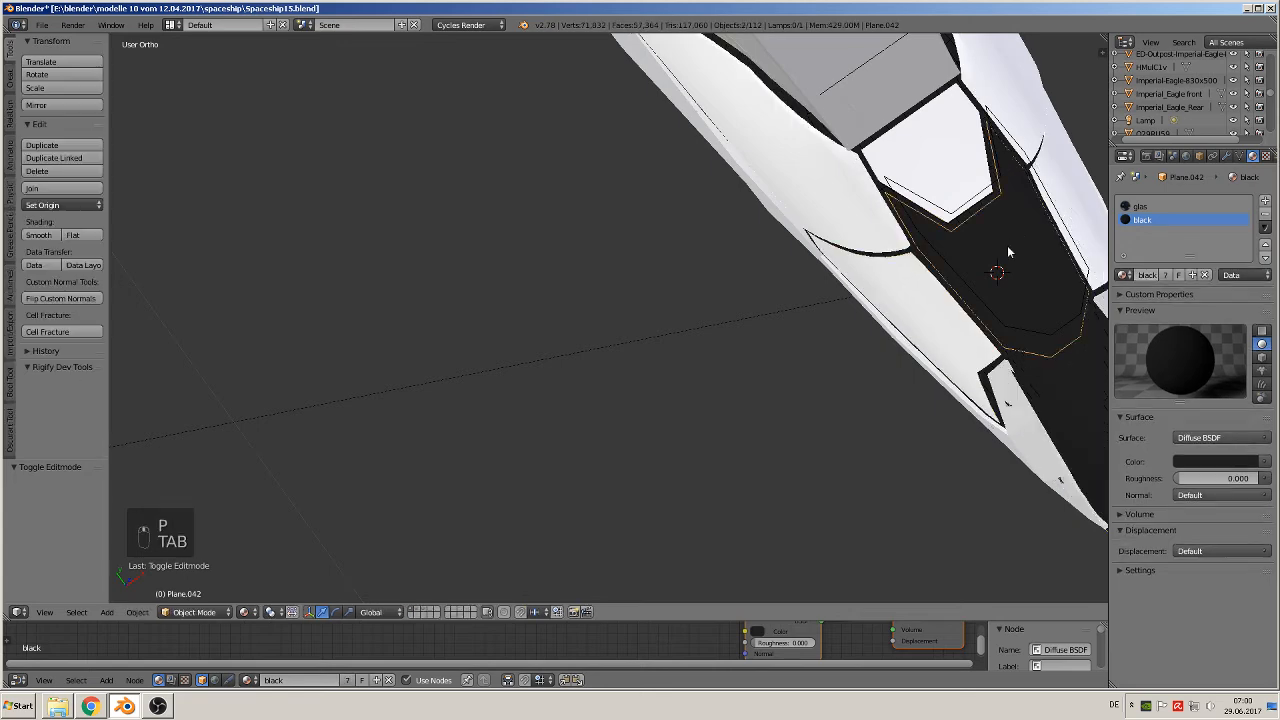
- Set the separated plate's origin to its geometry and raise the plate 0.001 along Z
right_click(1009, 251)
middle_drag(764, 321, 238, 287)
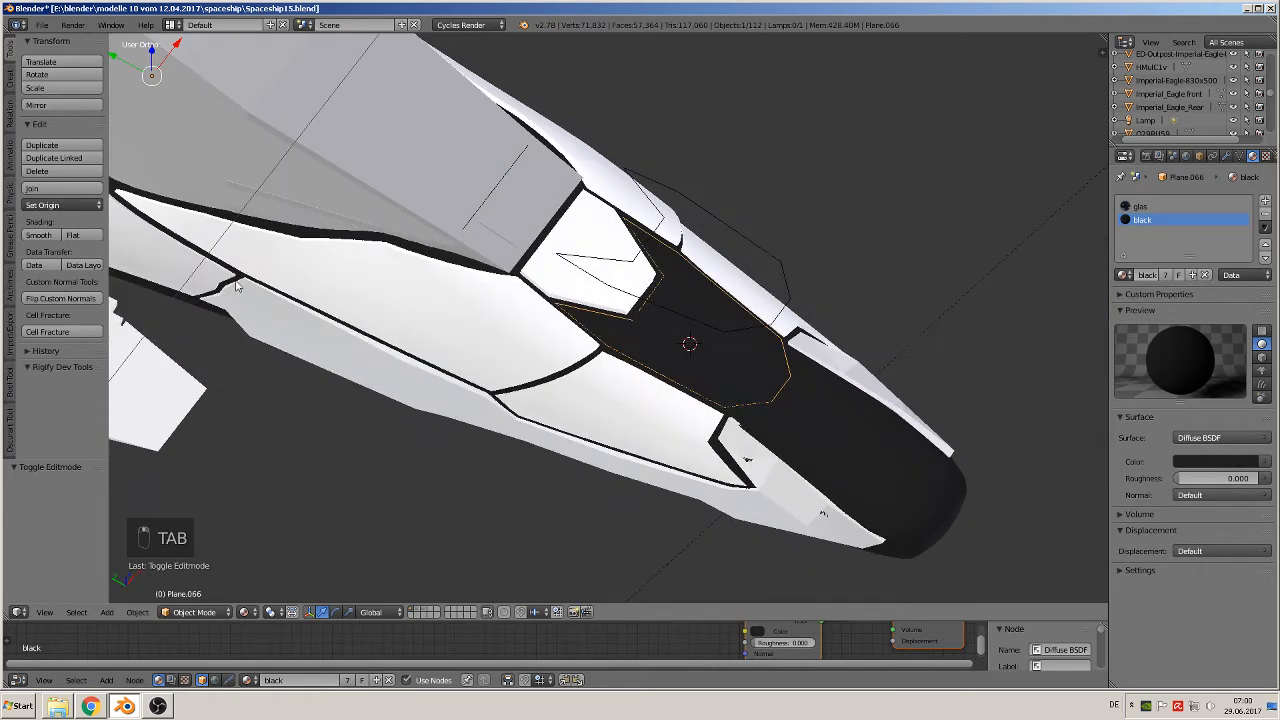
click(62, 204)
click(81, 230)
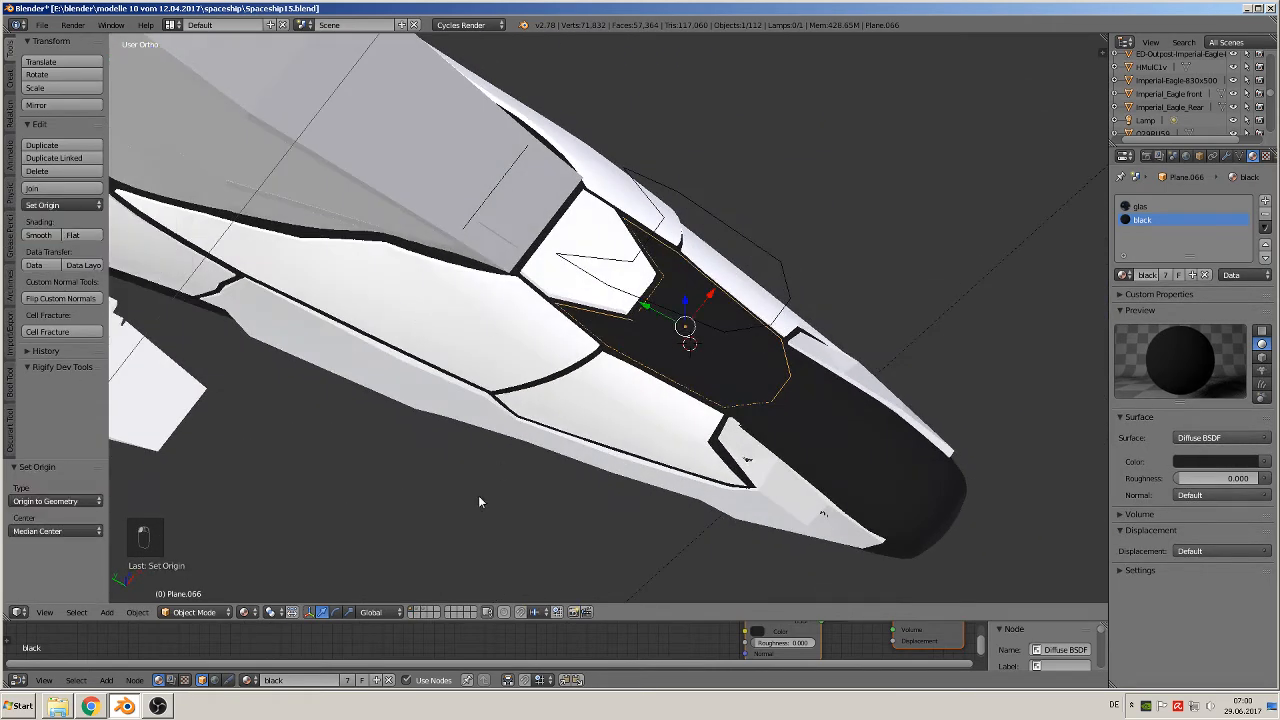
key(g)
key(z)
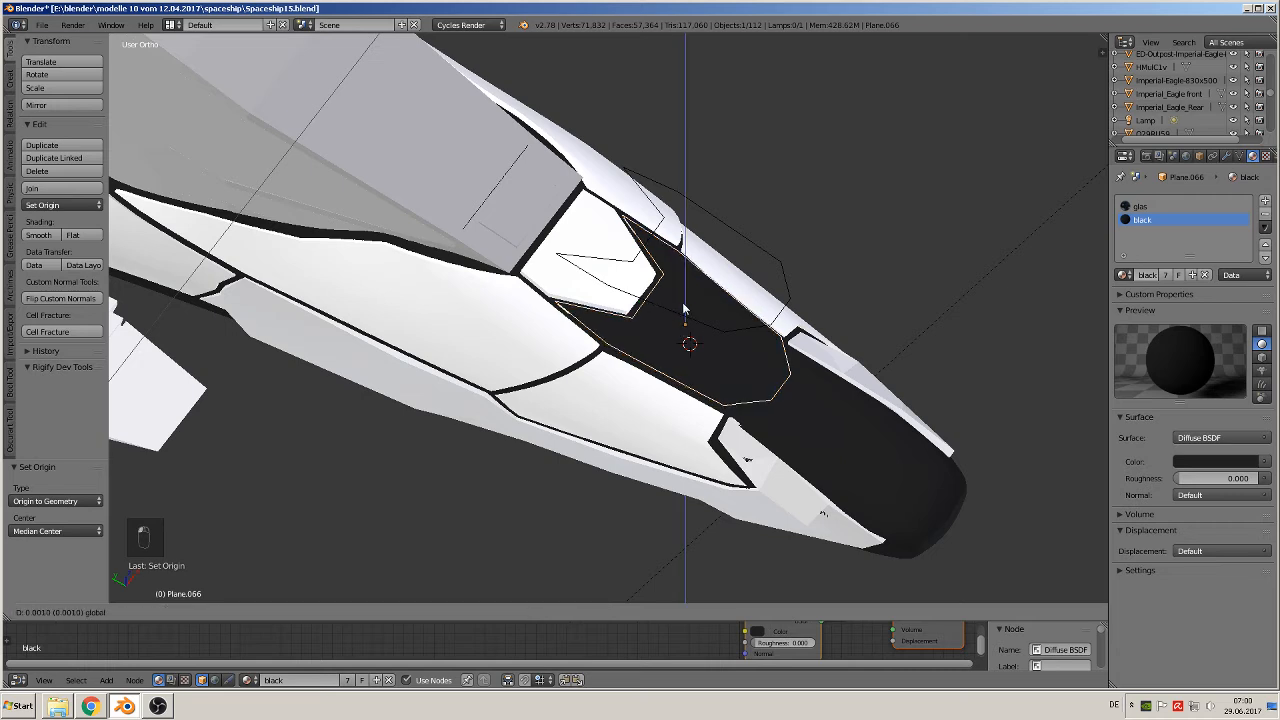
click(685, 322)
- Add a Solidify modifier to the separated plate and collapse the settings of both its modifiers
click(1227, 157)
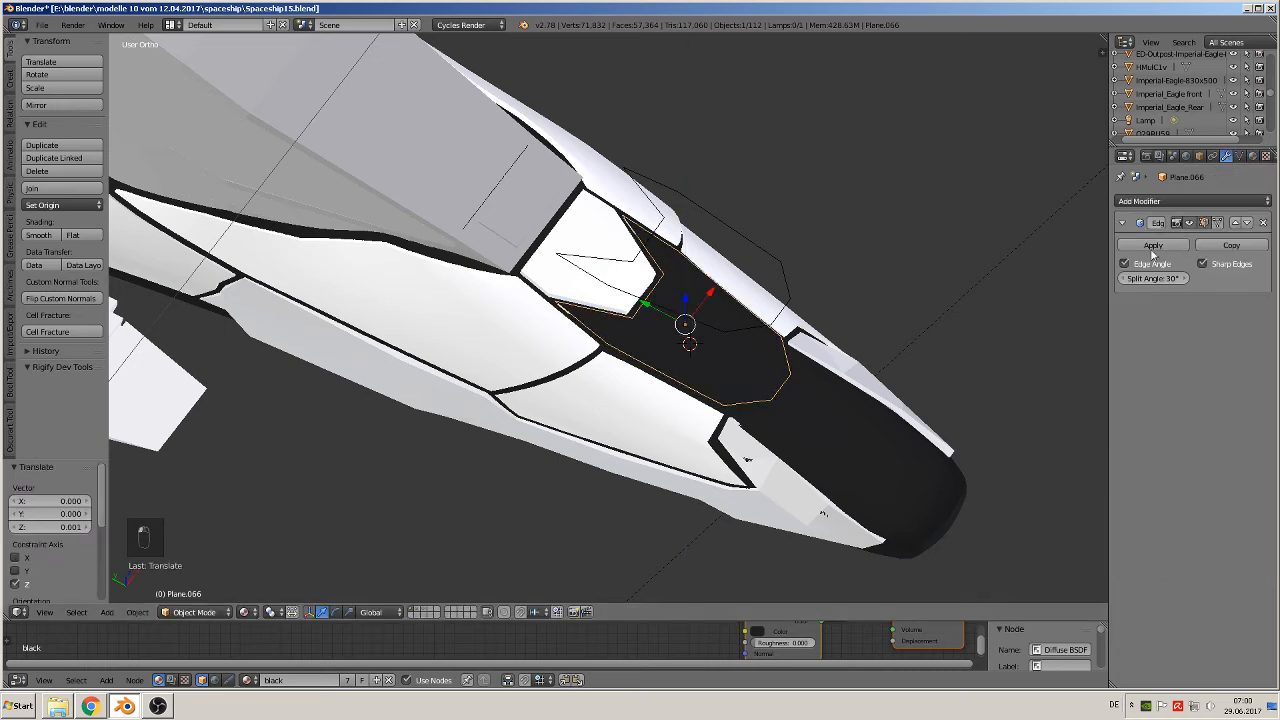
click(1192, 201)
click(1003, 408)
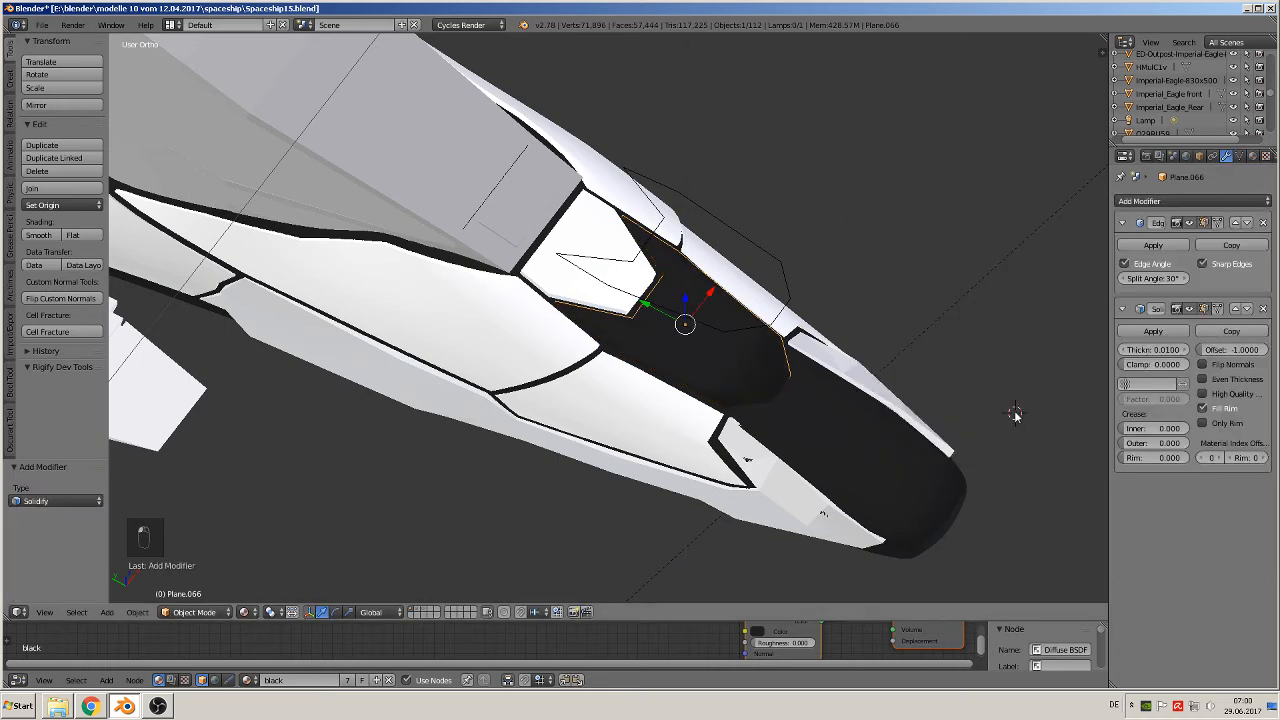
click(1121, 310)
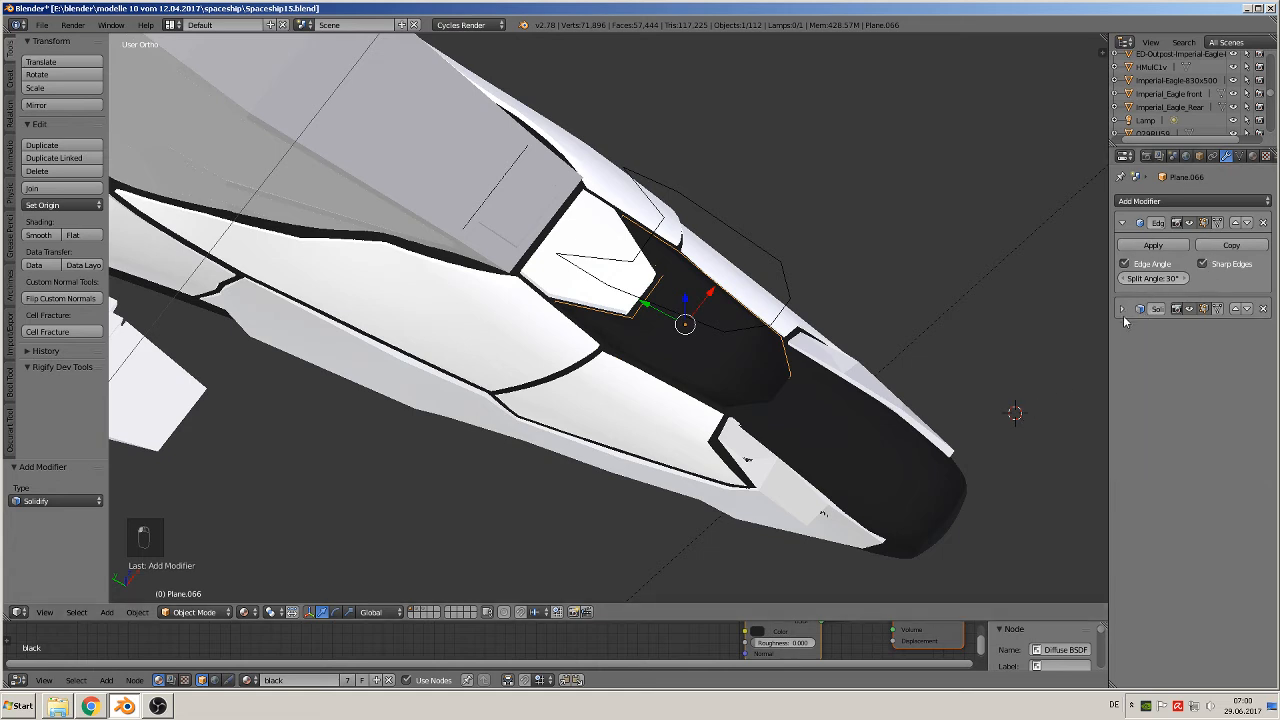
click(1122, 223)
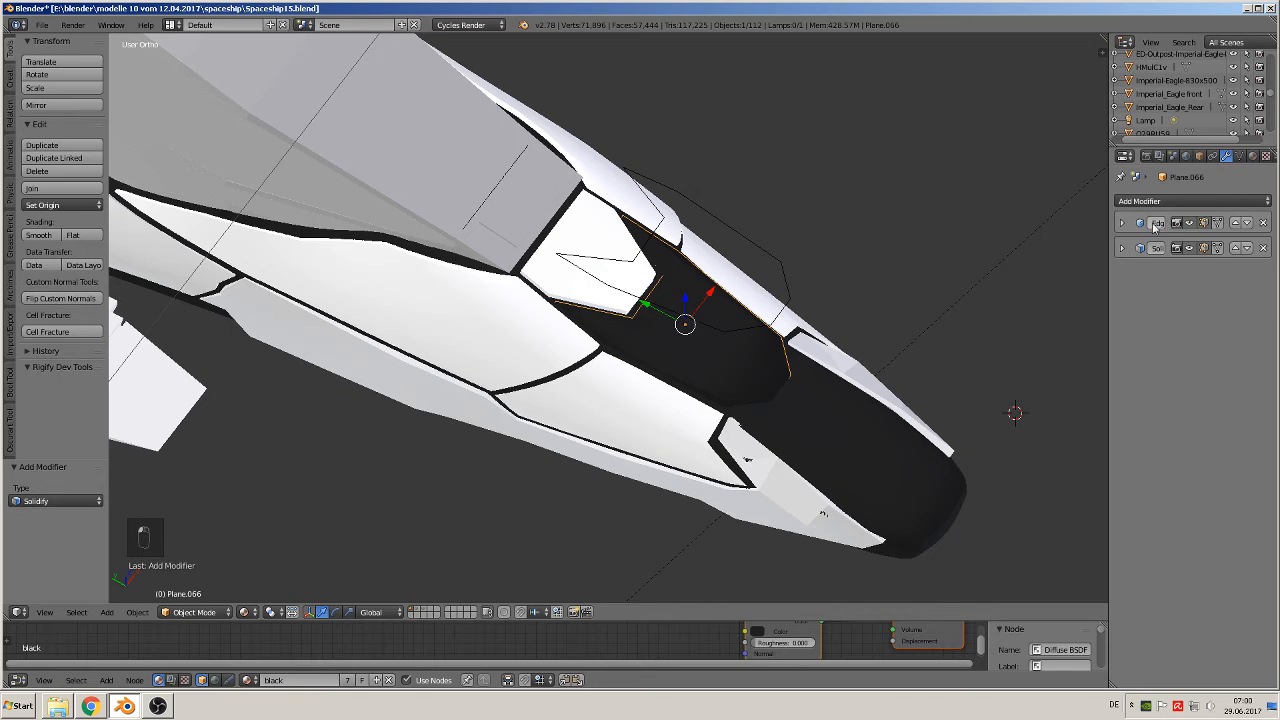
- Move the plate's Solidify modifier to the top of the stack and remove both of its material slots, glas and black
click(1236, 249)
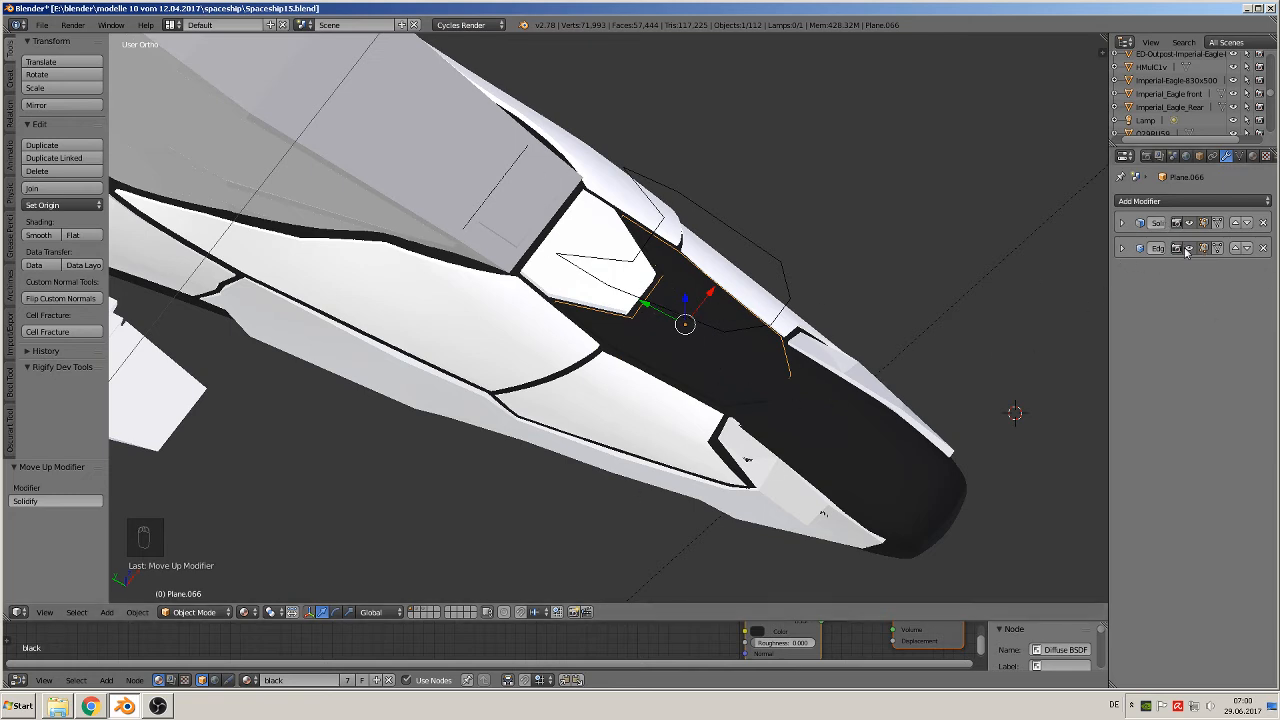
click(1252, 157)
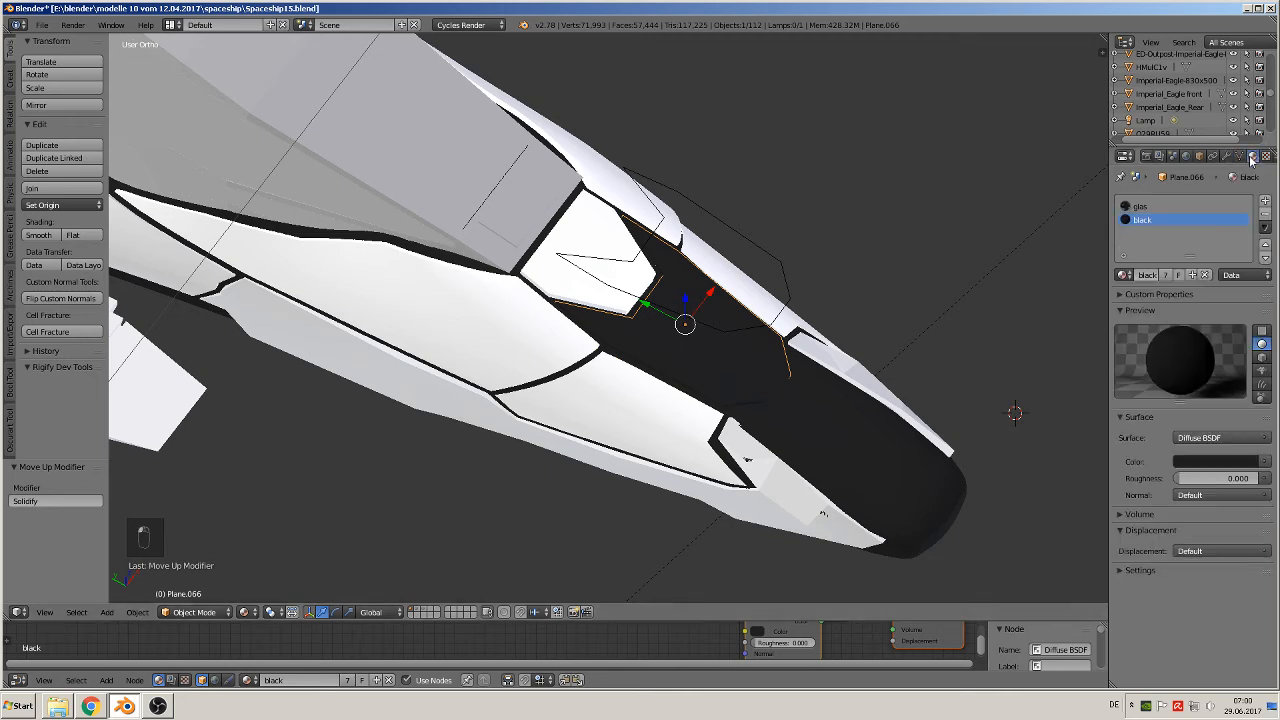
click(1265, 214)
click(1265, 214)
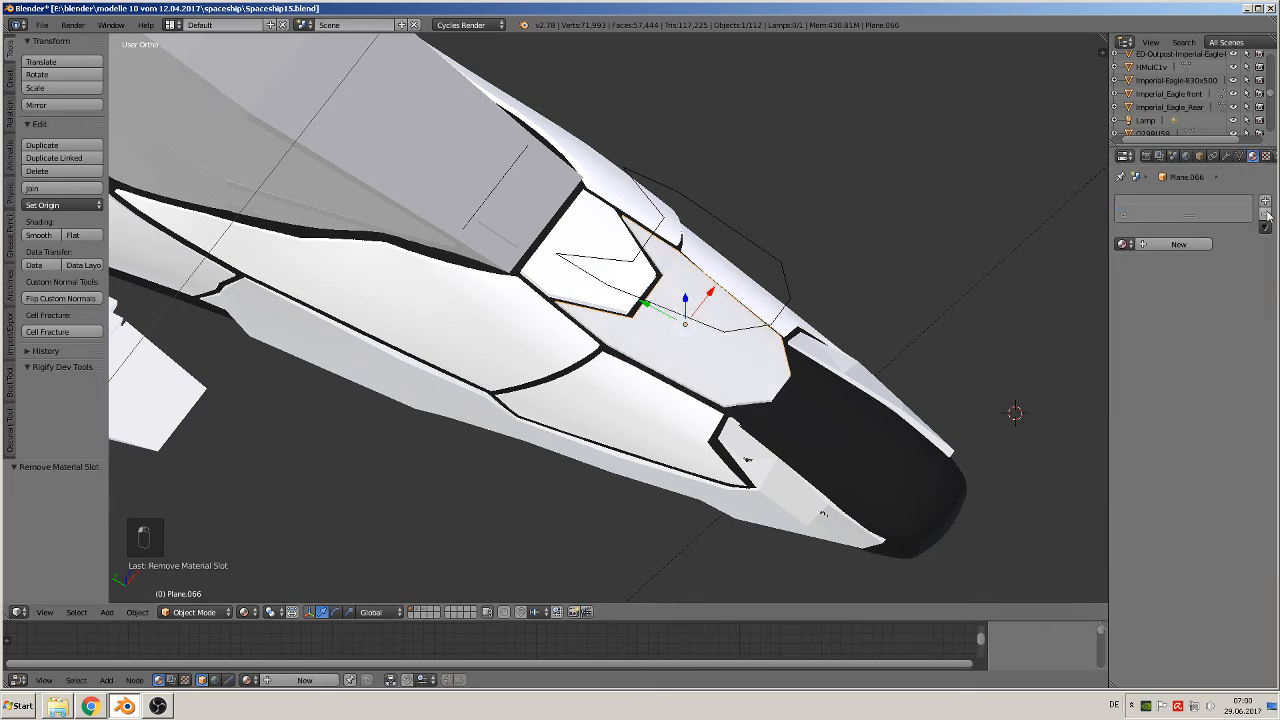
- Assign the existing "ship plates" material to the separated centre plate
middle_drag(764, 398, 686, 371)
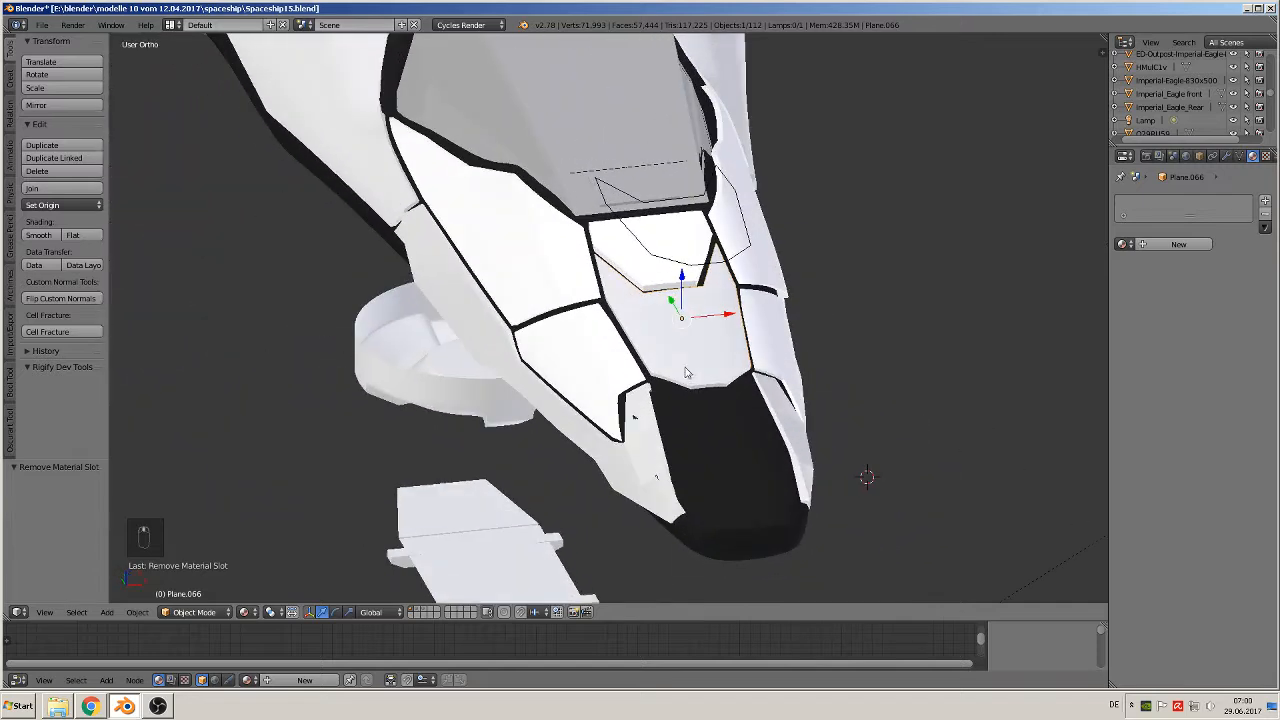
scroll(704, 380, up, 2)
click(1124, 244)
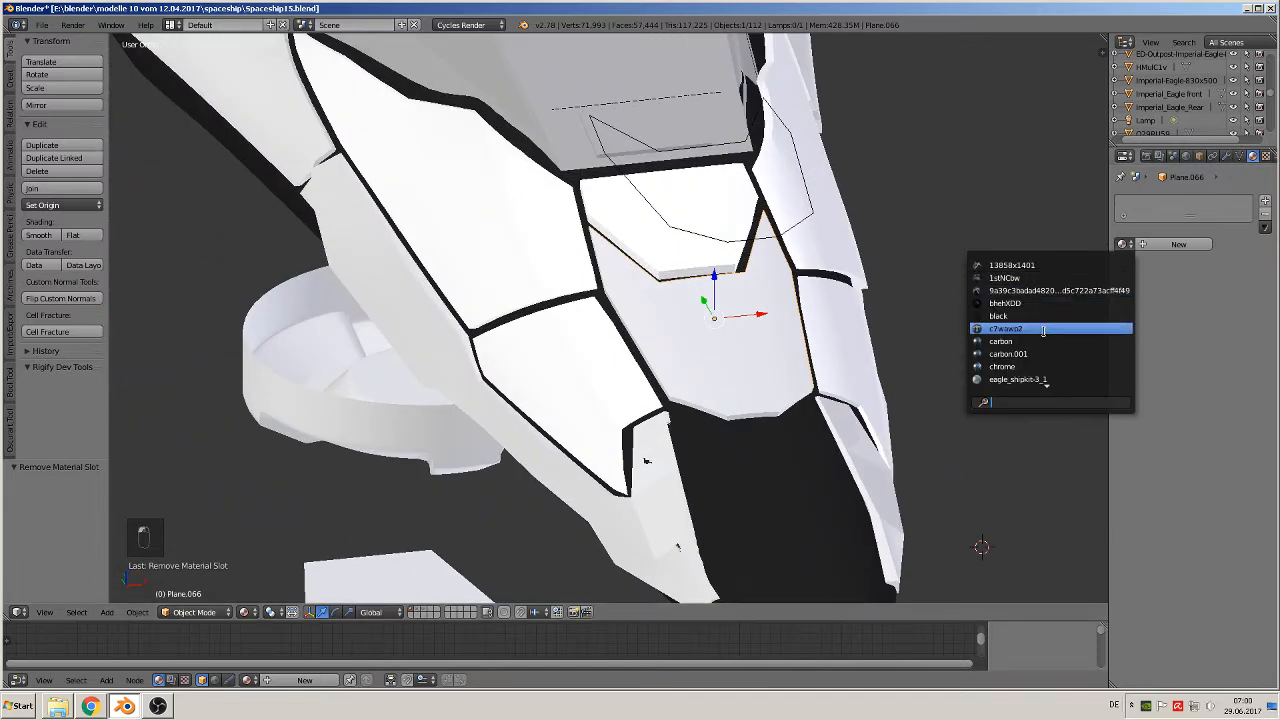
text(sq)
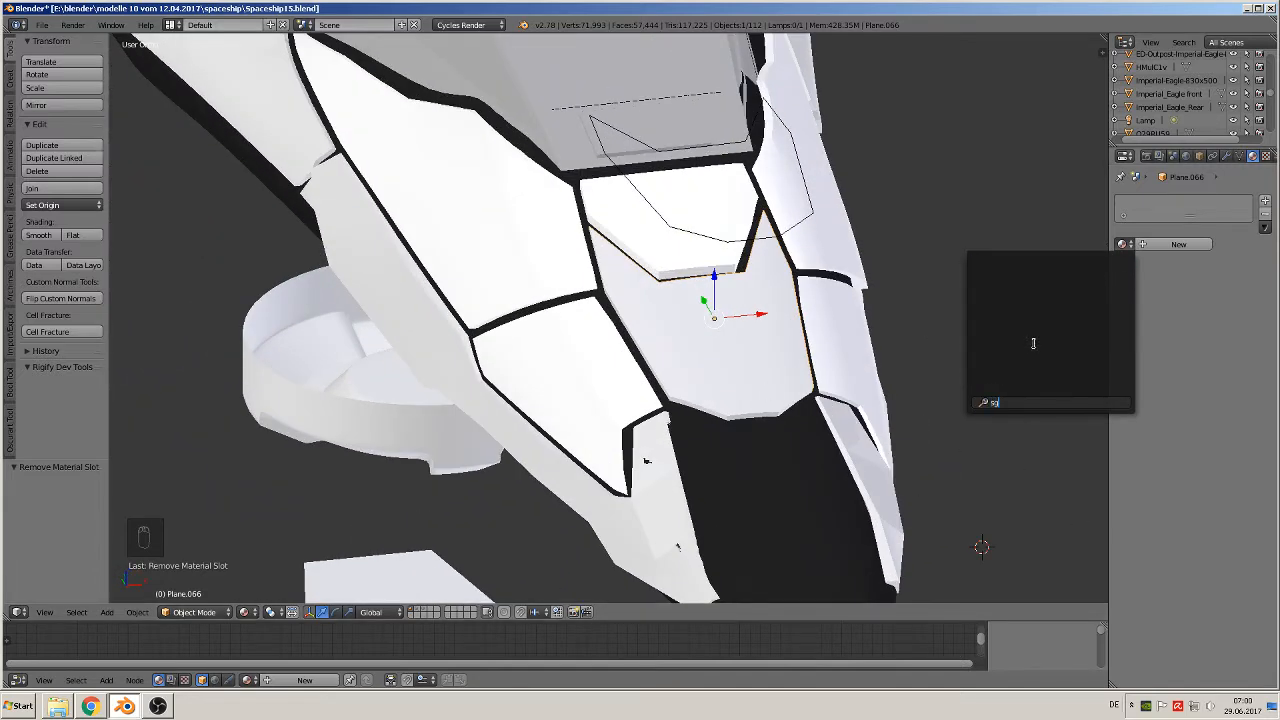
click(1045, 290)
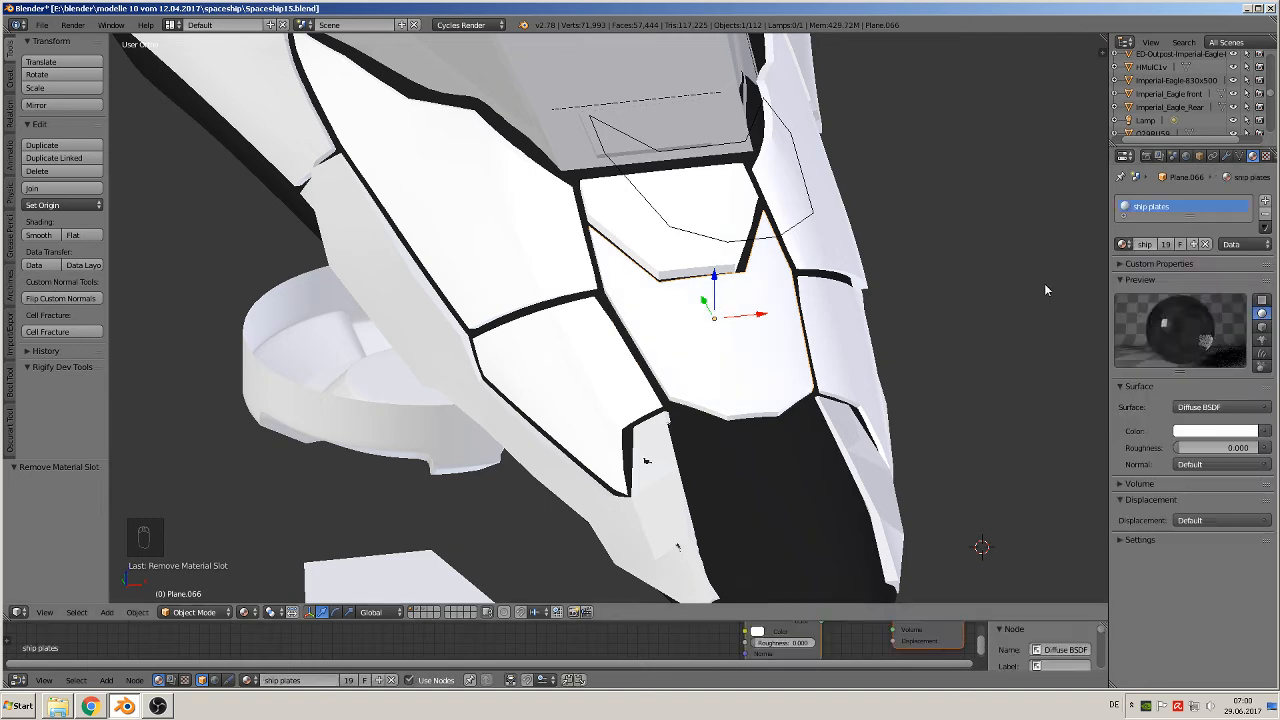
- Raise the white centre plate 0.001 along Z
middle_drag(763, 349, 757, 339)
drag(715, 280, 716, 276)
middle_drag(716, 285, 706, 303)
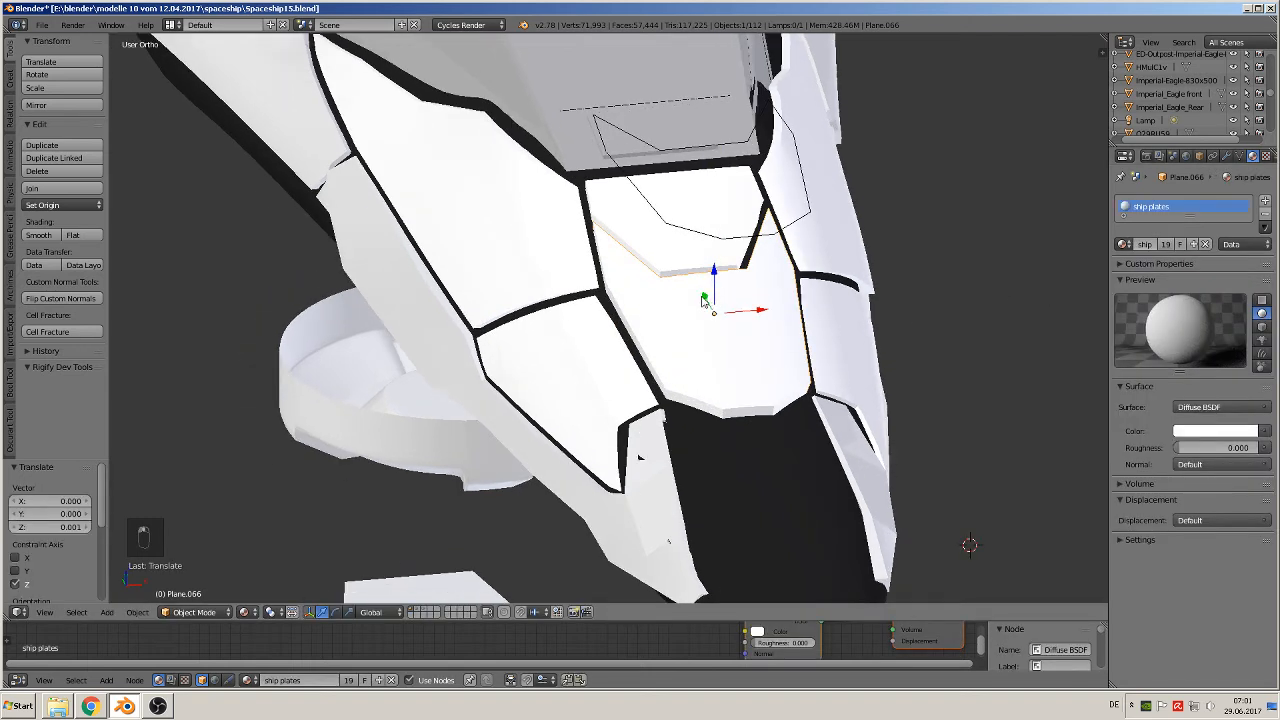
- Select the cutting outline above the nose and move it to the second layer
right_click(767, 237)
key(m)
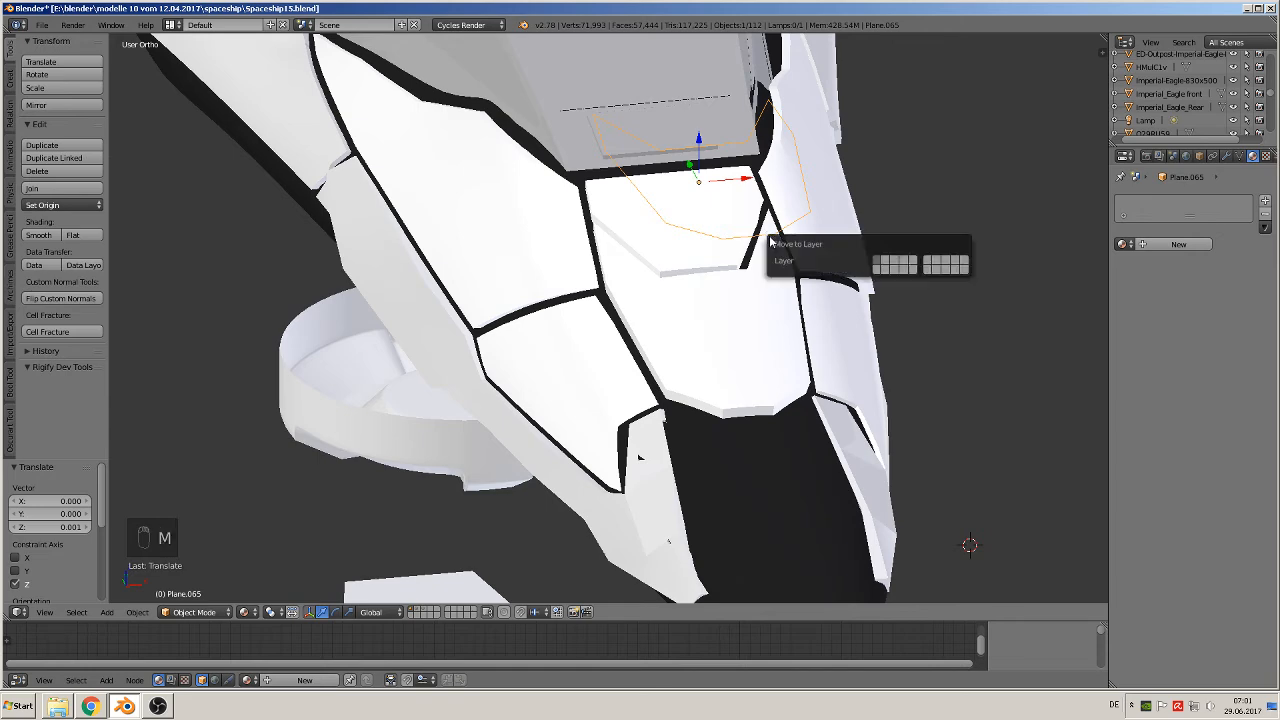
click(885, 262)
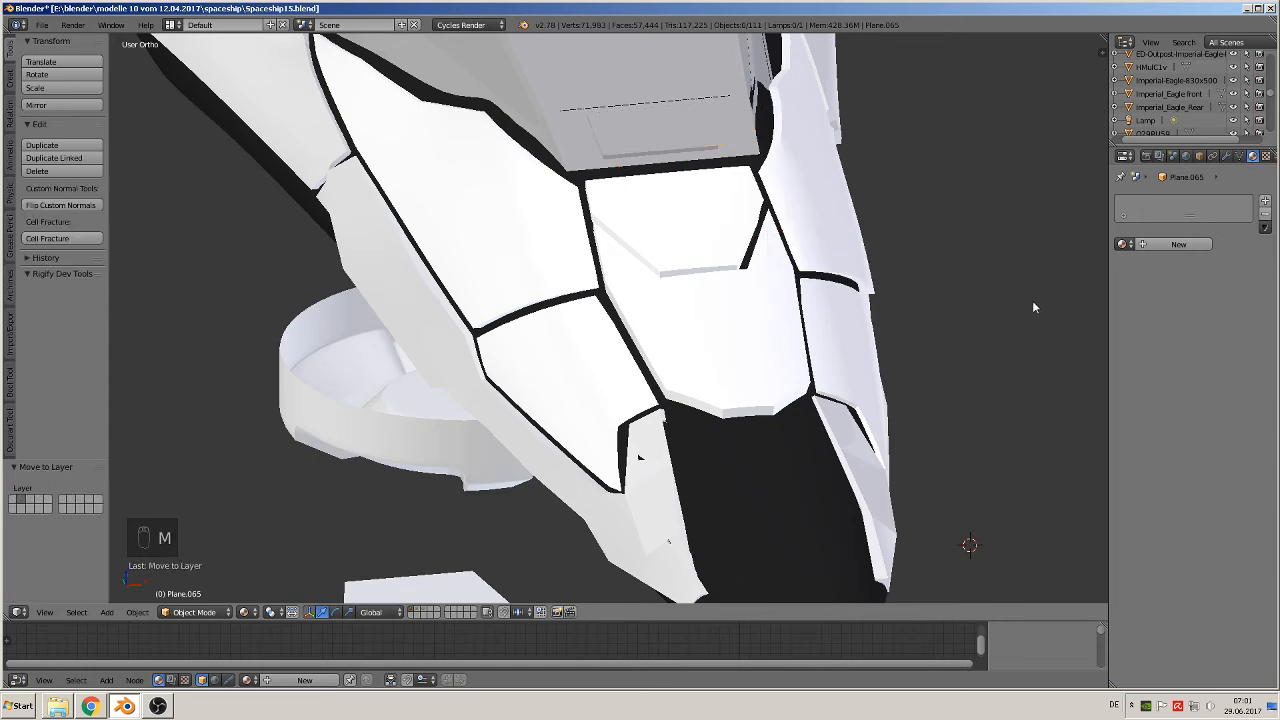
- Add a mesh plane in top view at the 3D cursor over the dark nose strip
key(KP_7)
scroll(1032, 340, down, 6)
shift+middle_drag(740, 385, 772, 392)
scroll(780, 250, up, 3)
scroll(760, 410, up, 3)
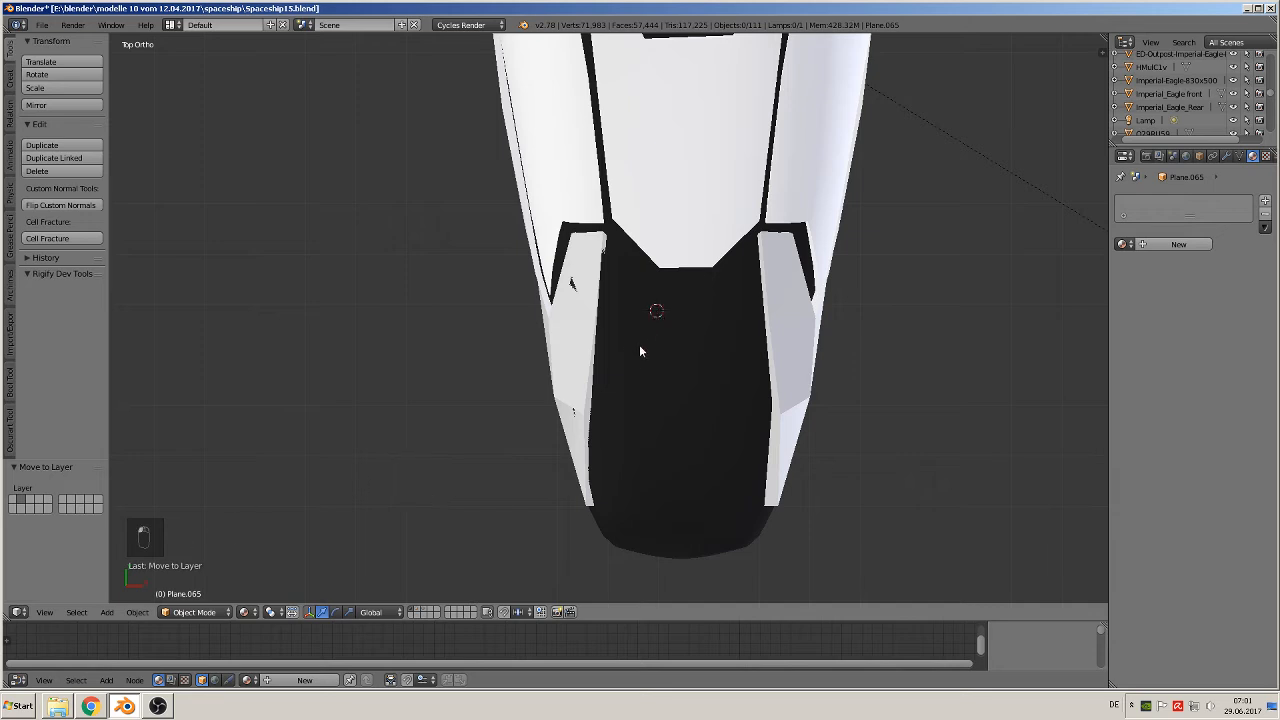
click(108, 612)
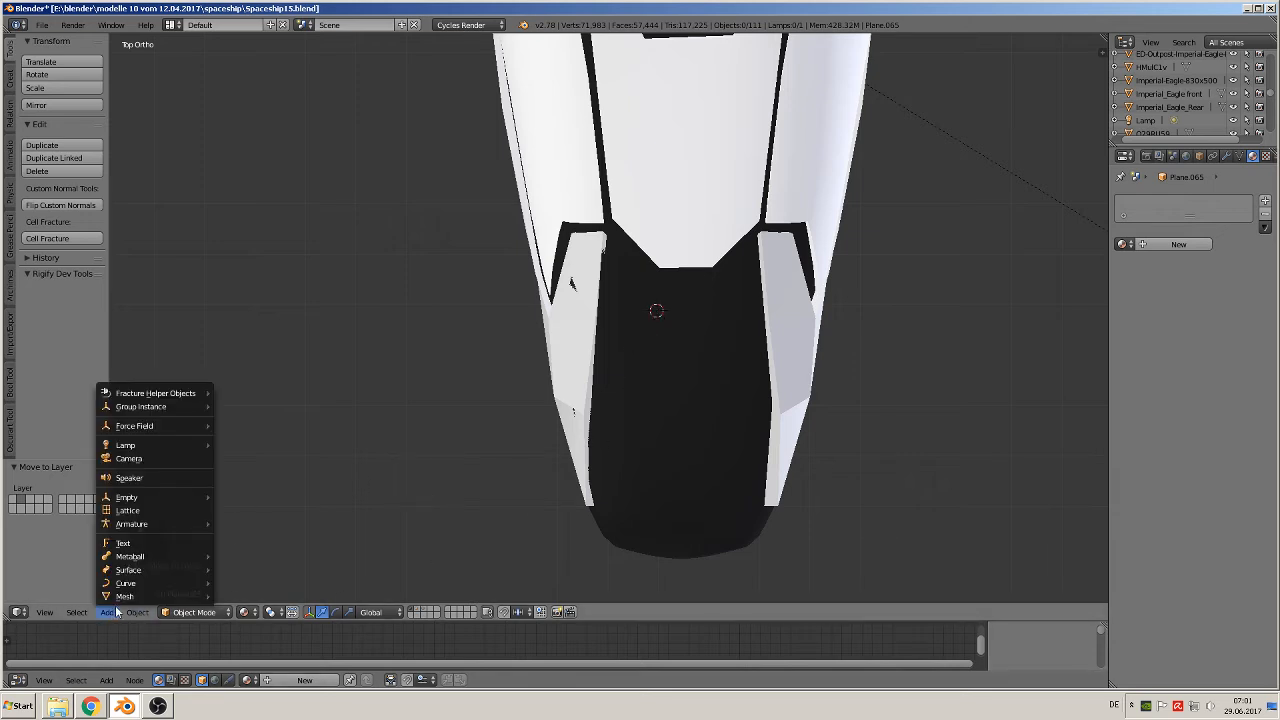
mouse_move(124, 596)
click(275, 263)
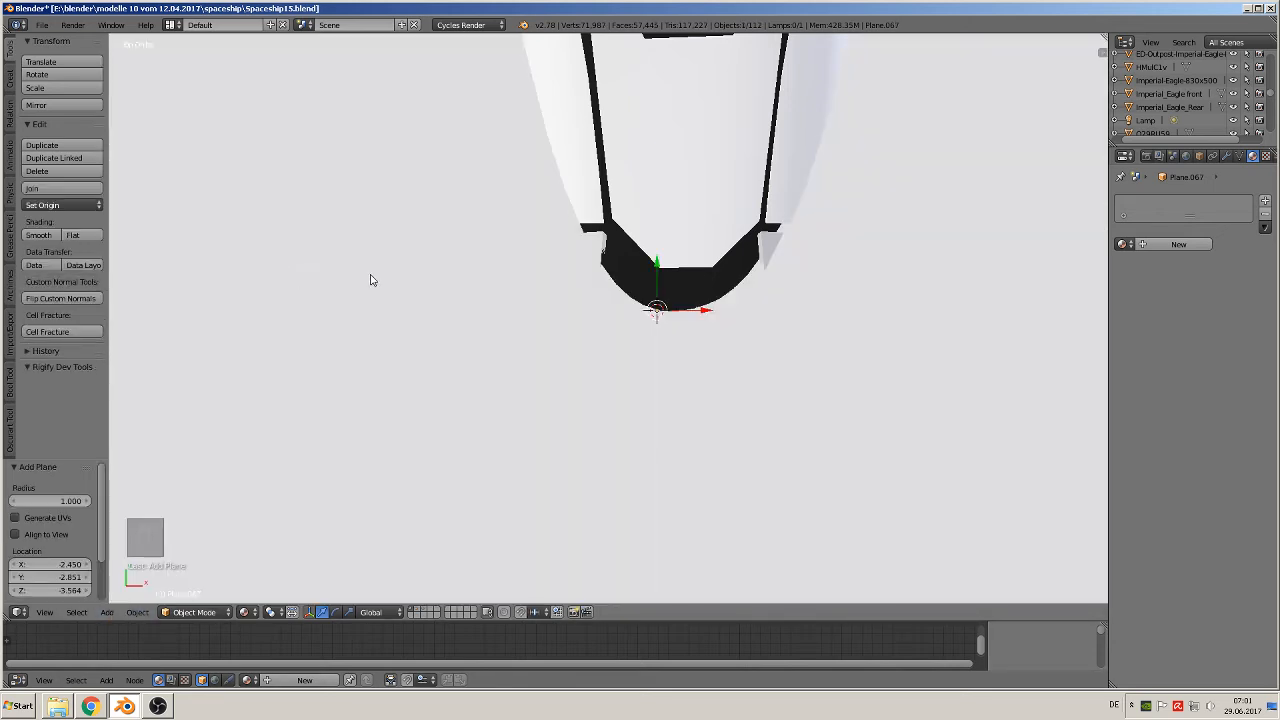
- Scale the new plane down to roughly the dark strip's width and raise it 0.012 along Z
key(s)
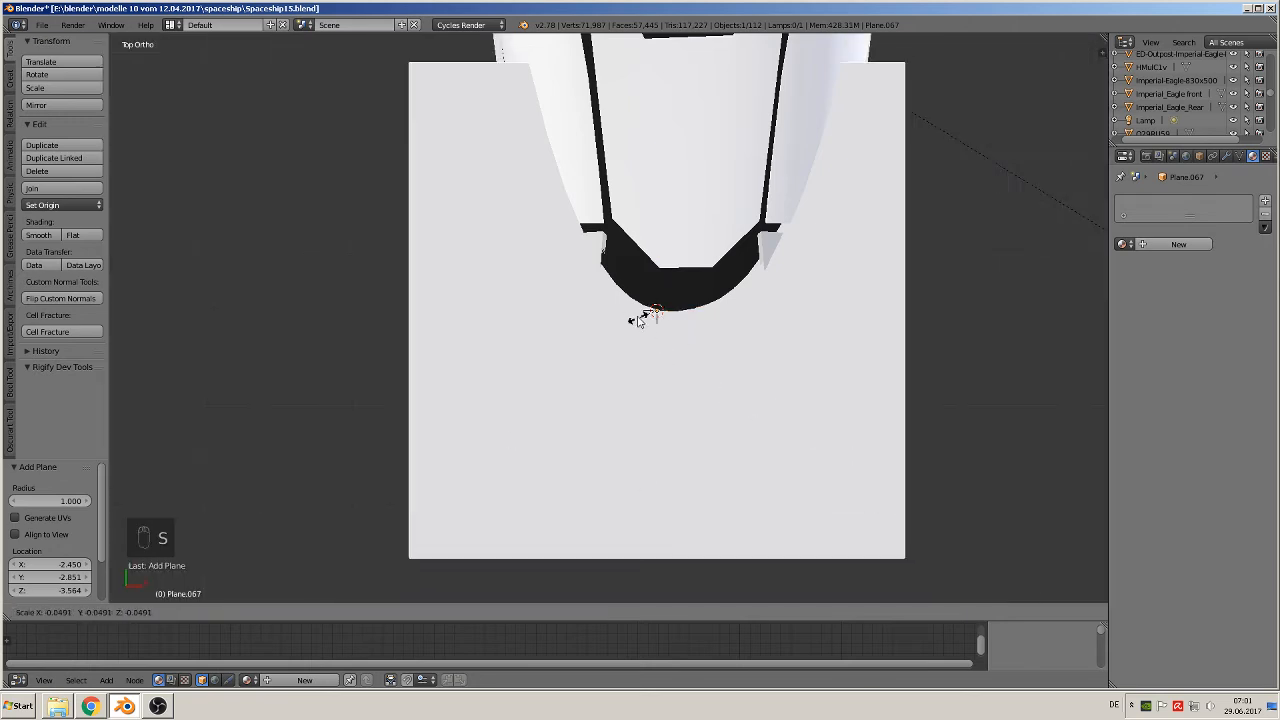
click(638, 318)
key(s)
click(782, 396)
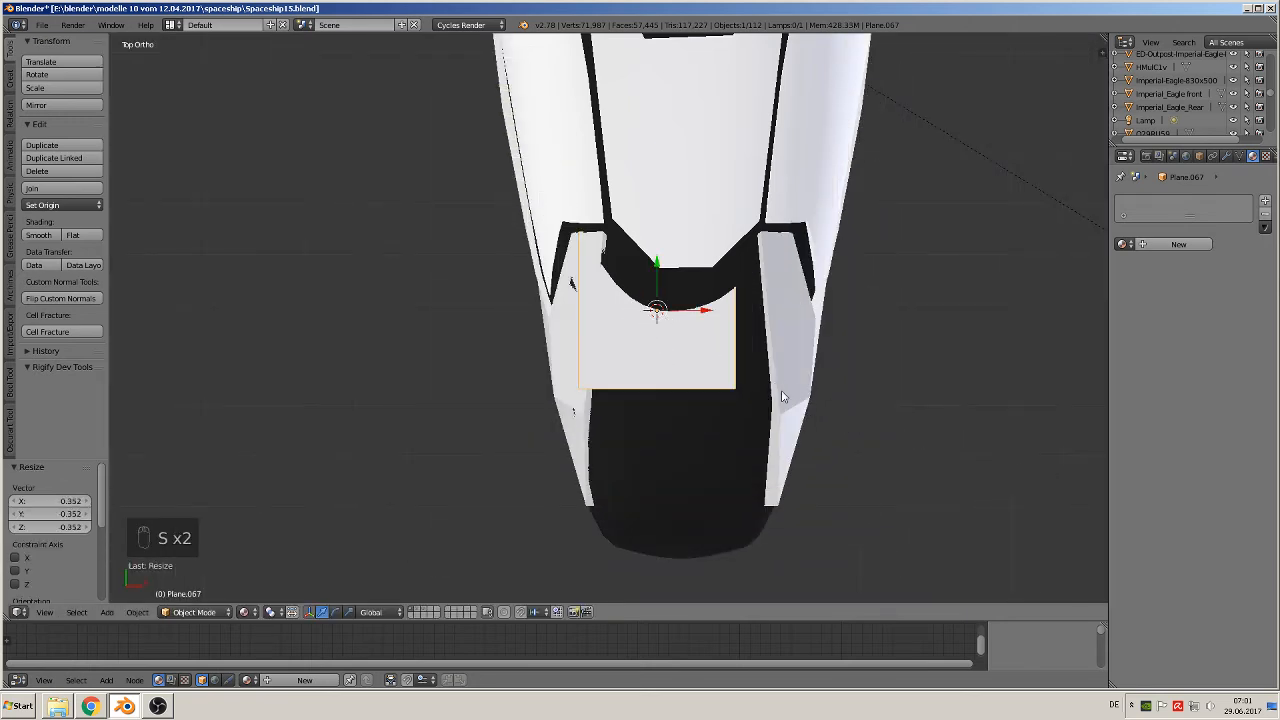
key(g)
key(z)
click(823, 214)
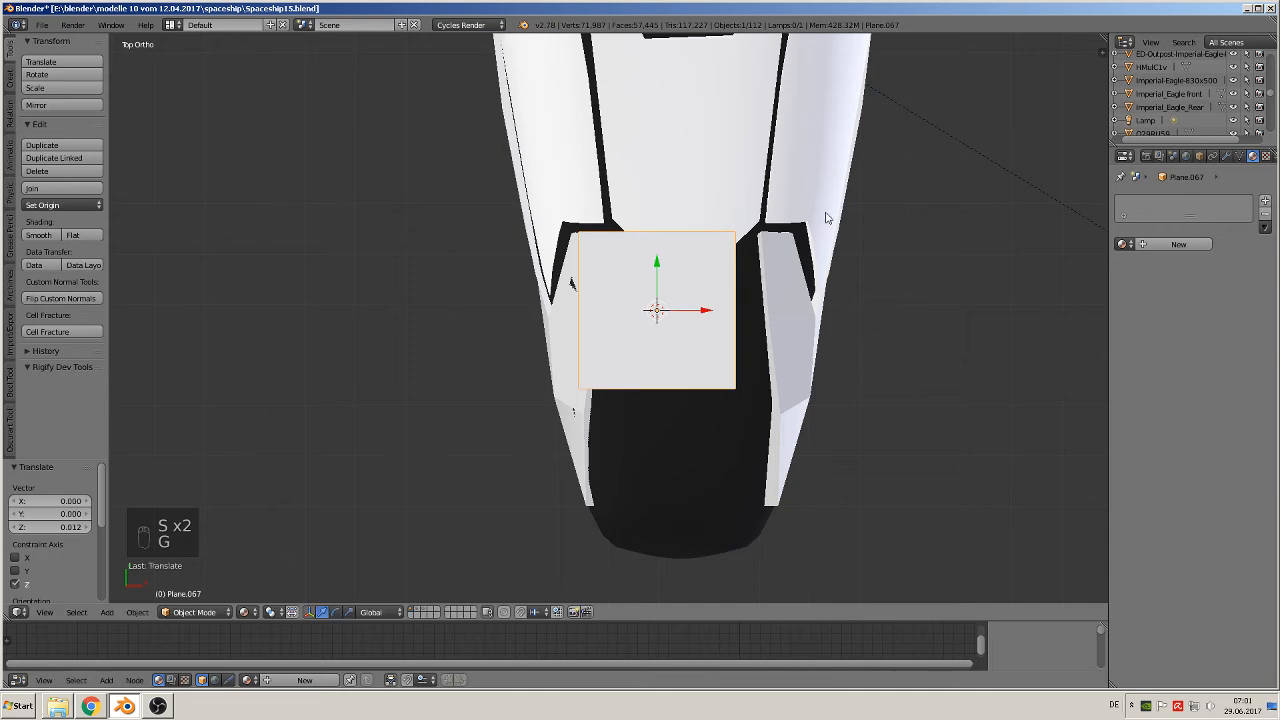
- Delete three of the plane's corner vertices, keeping only the rear one beside the side plate
key(Tab)
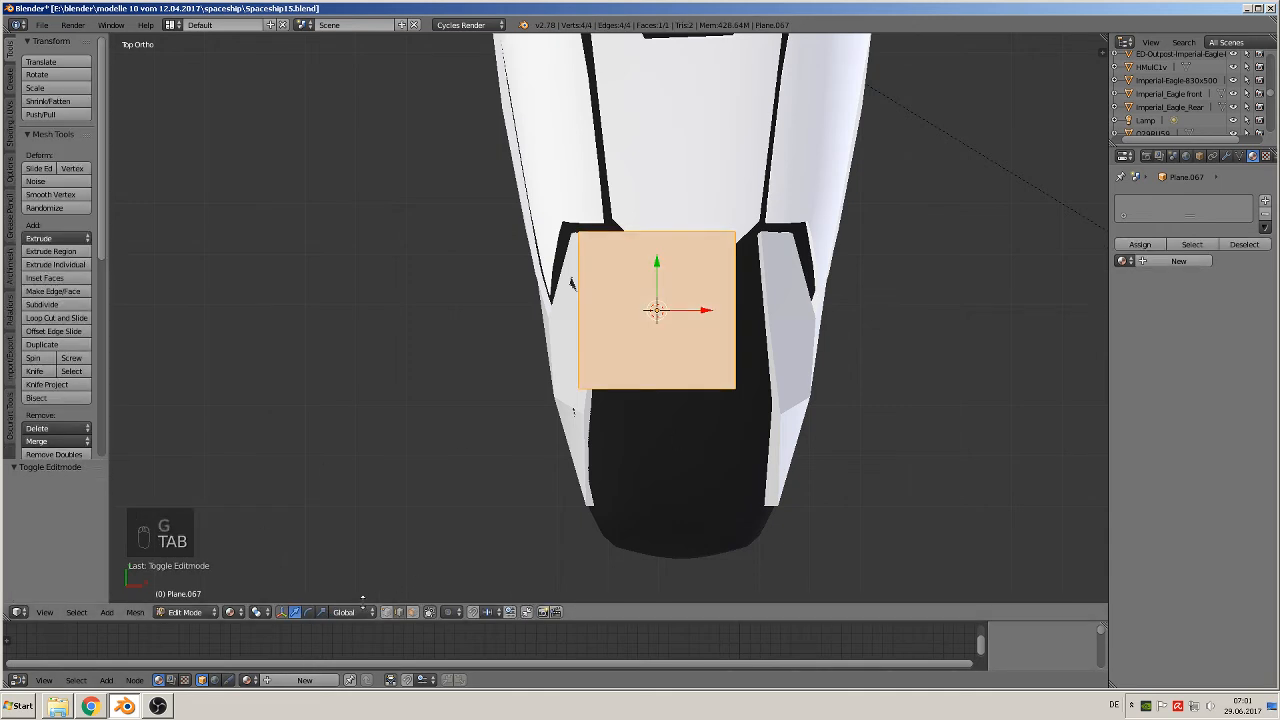
right_click(596, 384)
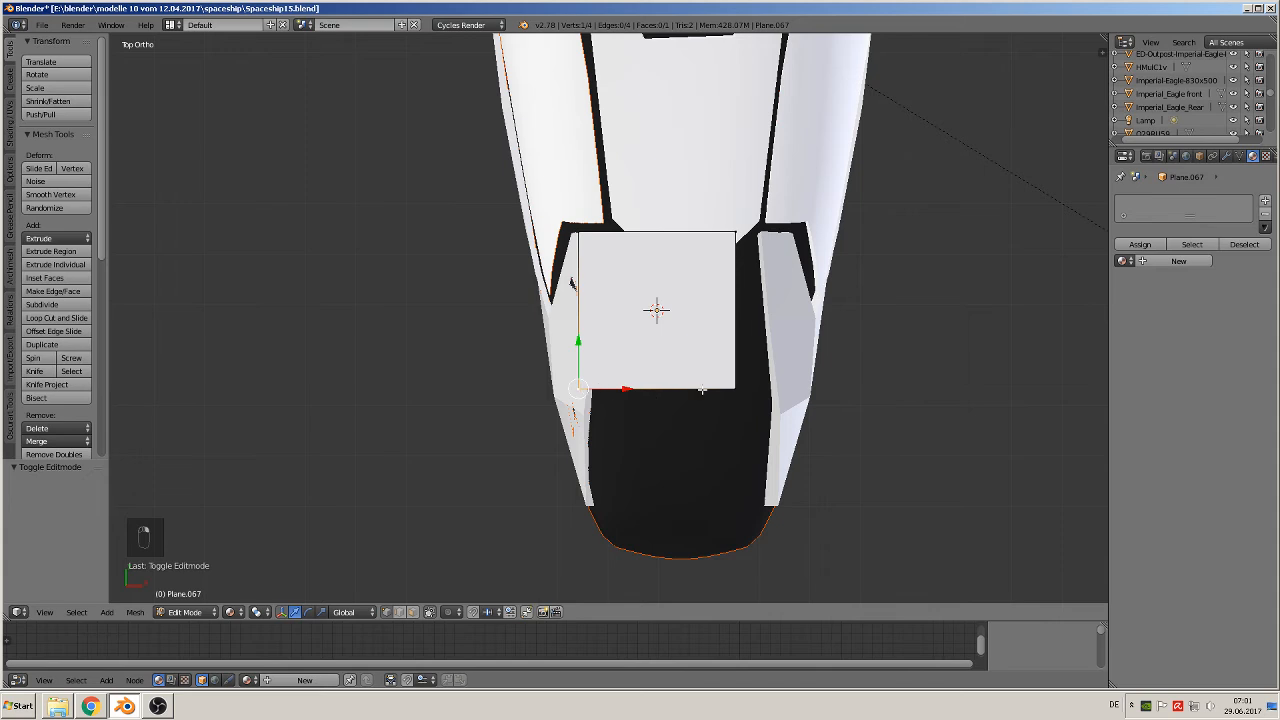
right_click(735, 387)
shift+right_click(578, 388)
shift+right_click(736, 233)
key(x)
click(714, 242)
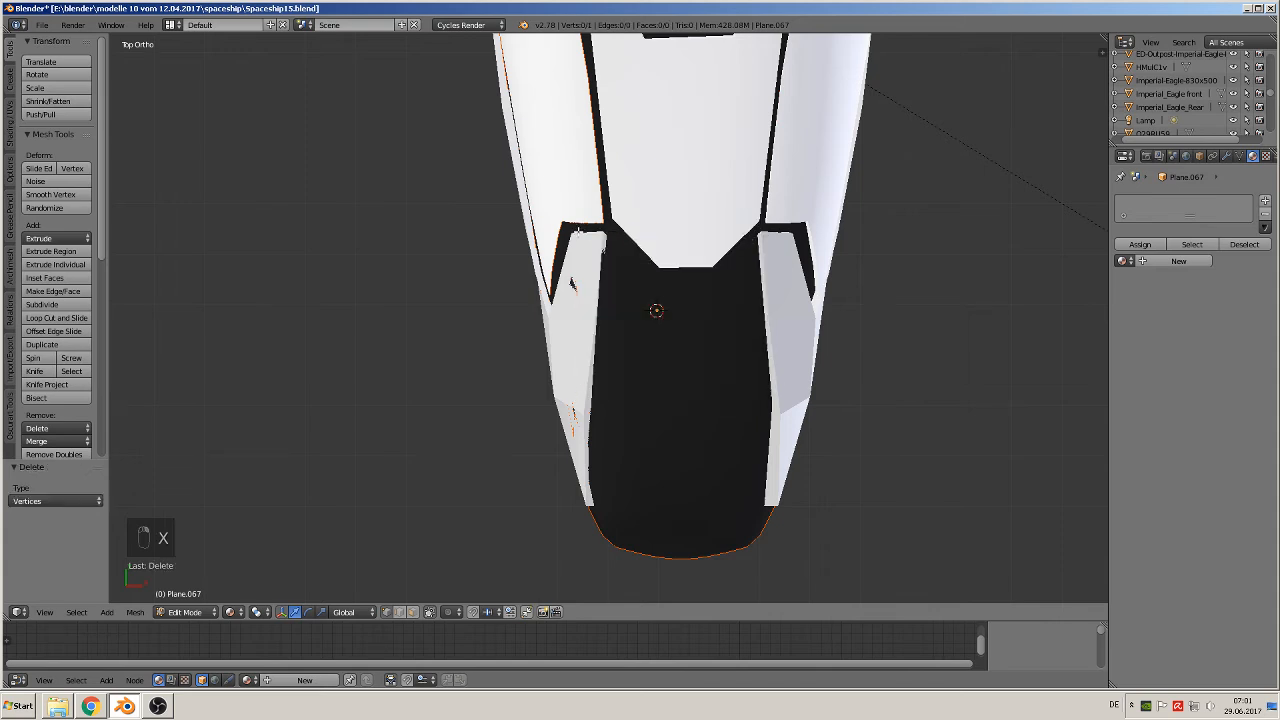
- Move the remaining vertex to the slanted front edge of the white centre plate
right_click(578, 232)
key(g)
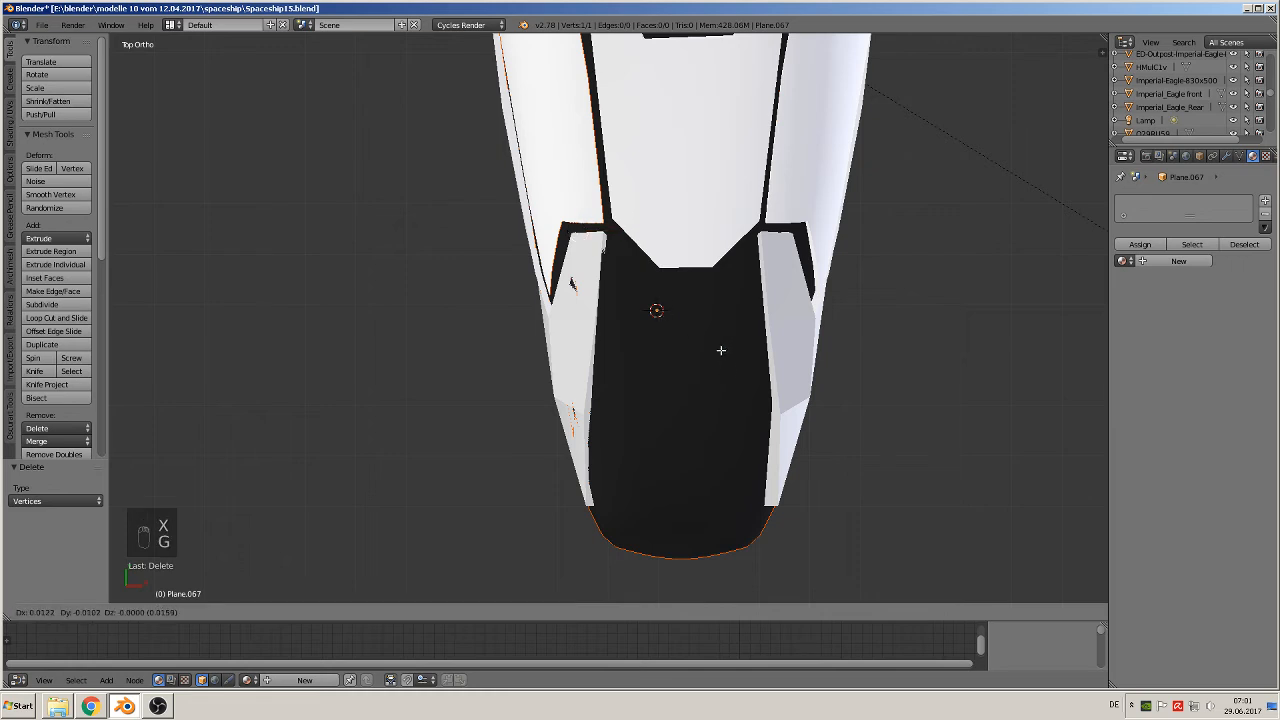
right_click(689, 311)
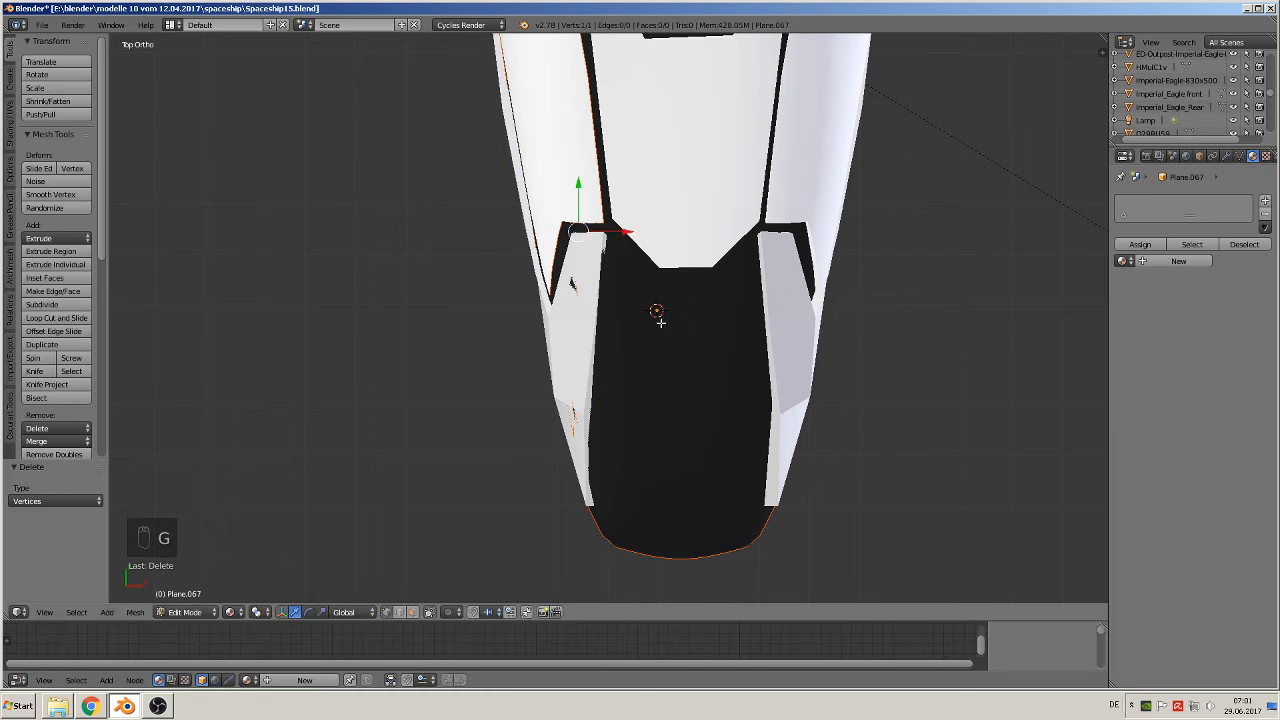
key(g)
click(708, 340)
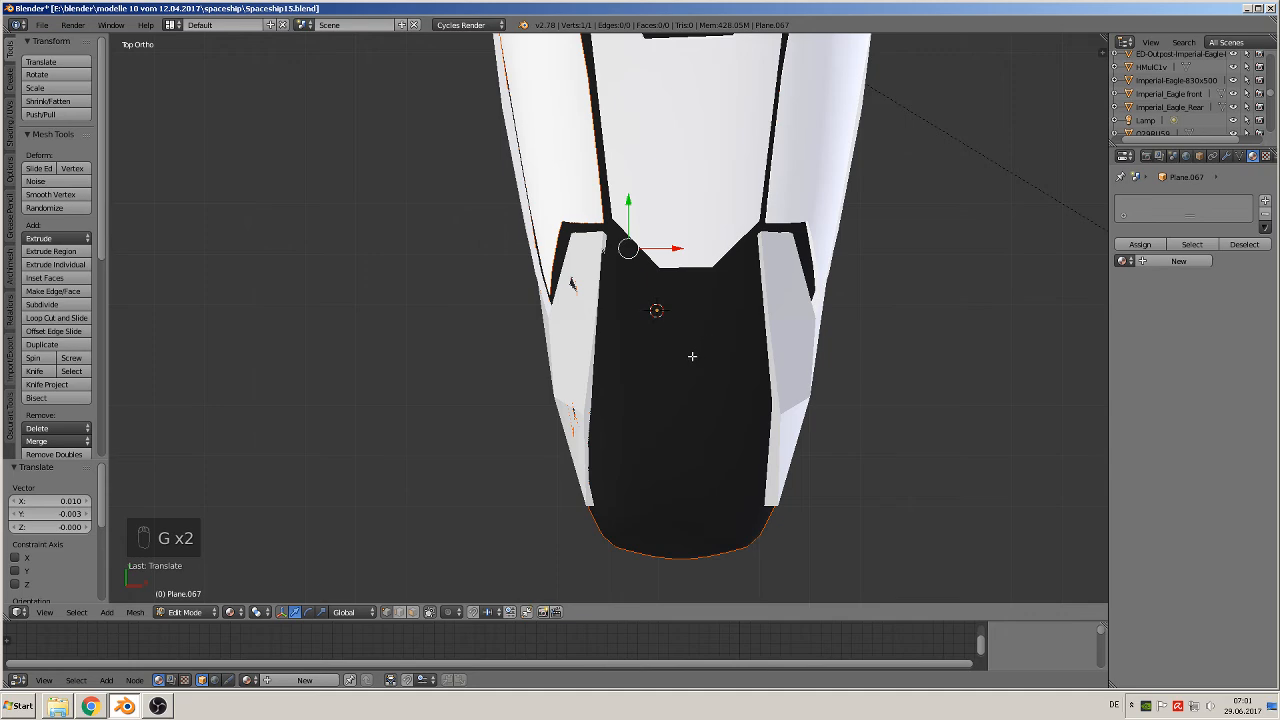
middle_drag(692, 356, 686, 306)
key(KP_7)
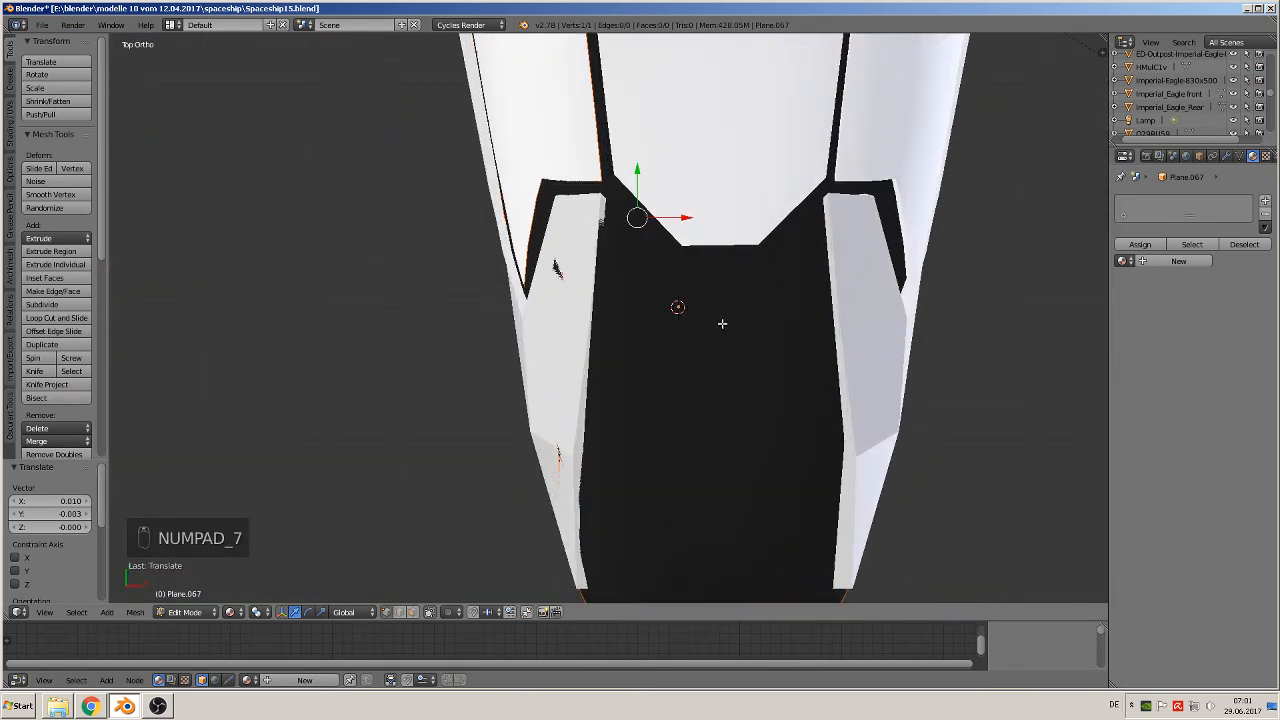
- Move the single vertex off the hull to the empty area beside the nose and delete it
key(g)
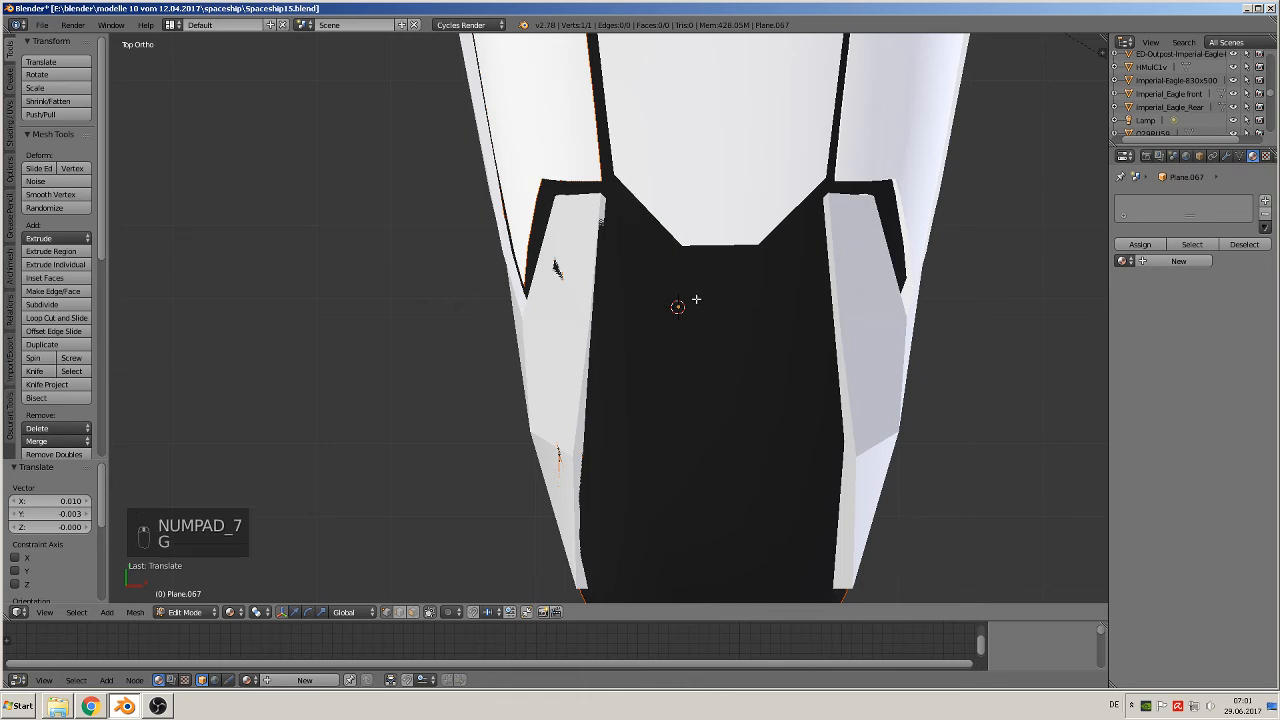
click(393, 371)
key(g)
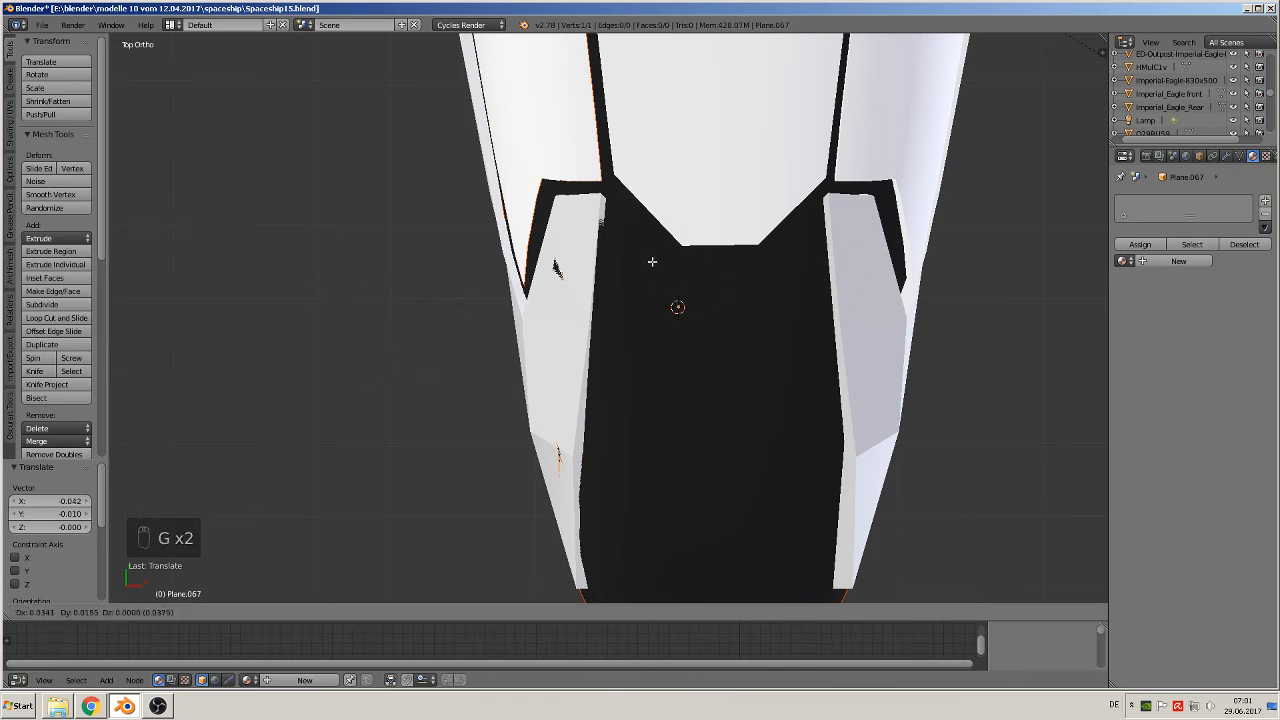
click(406, 351)
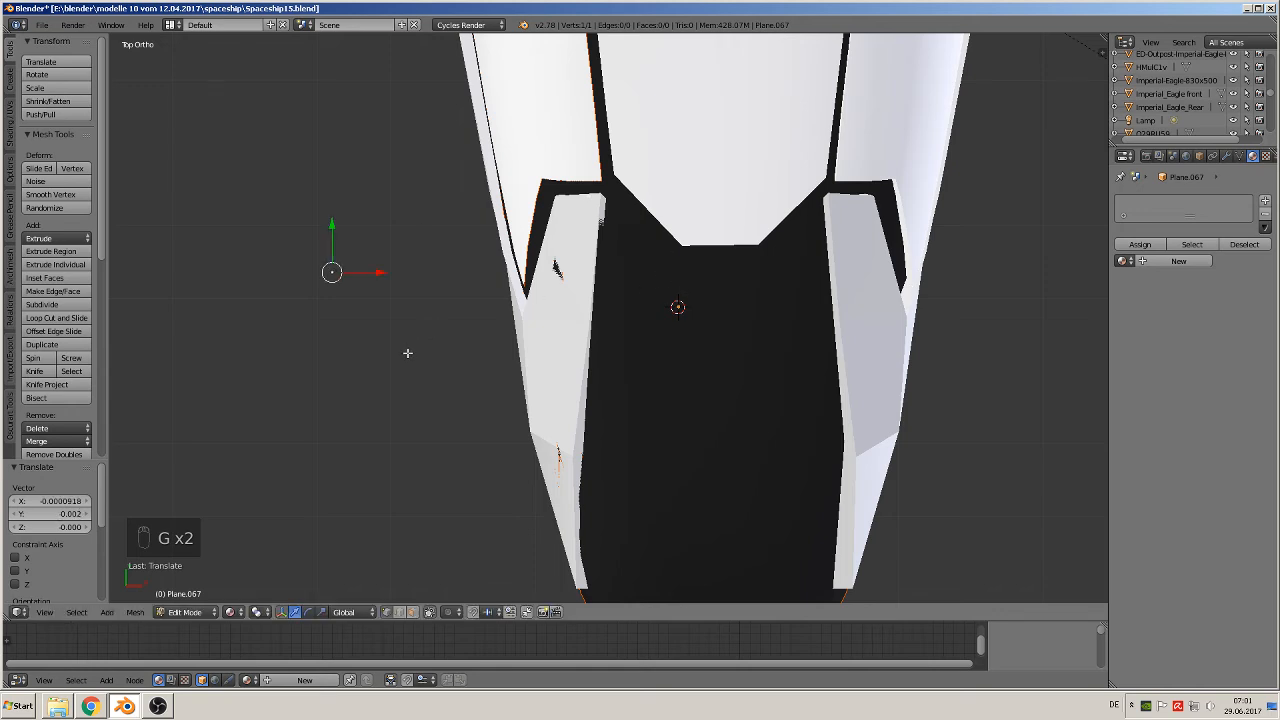
key(x)
click(417, 349)
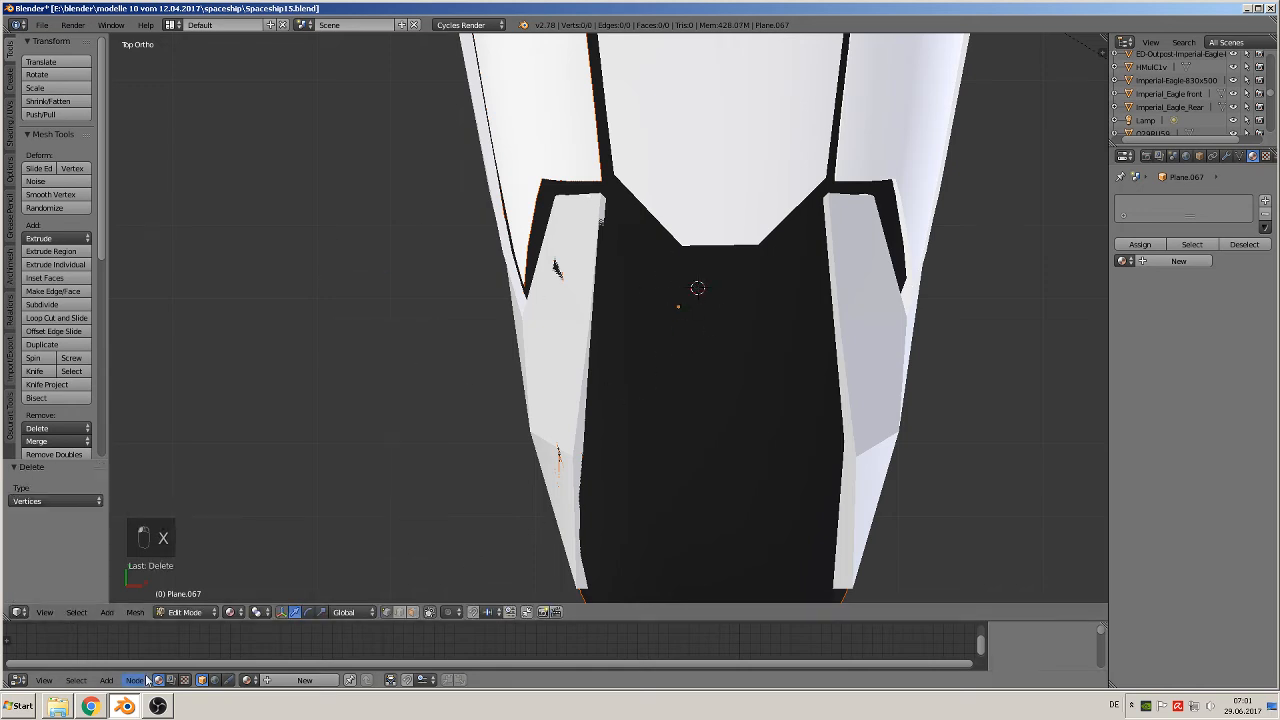
- Add a new plane inside the same mesh and scale it down to slightly wider than the dark strip
click(107, 612)
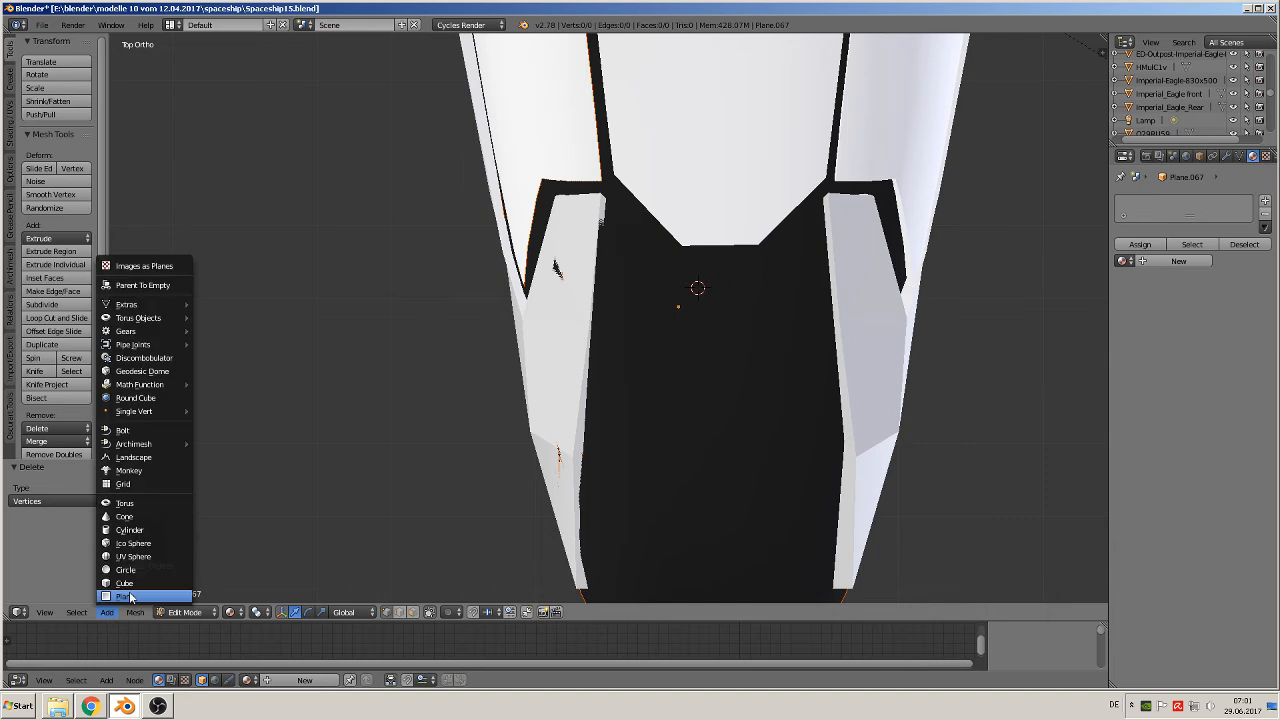
click(152, 595)
key(s)
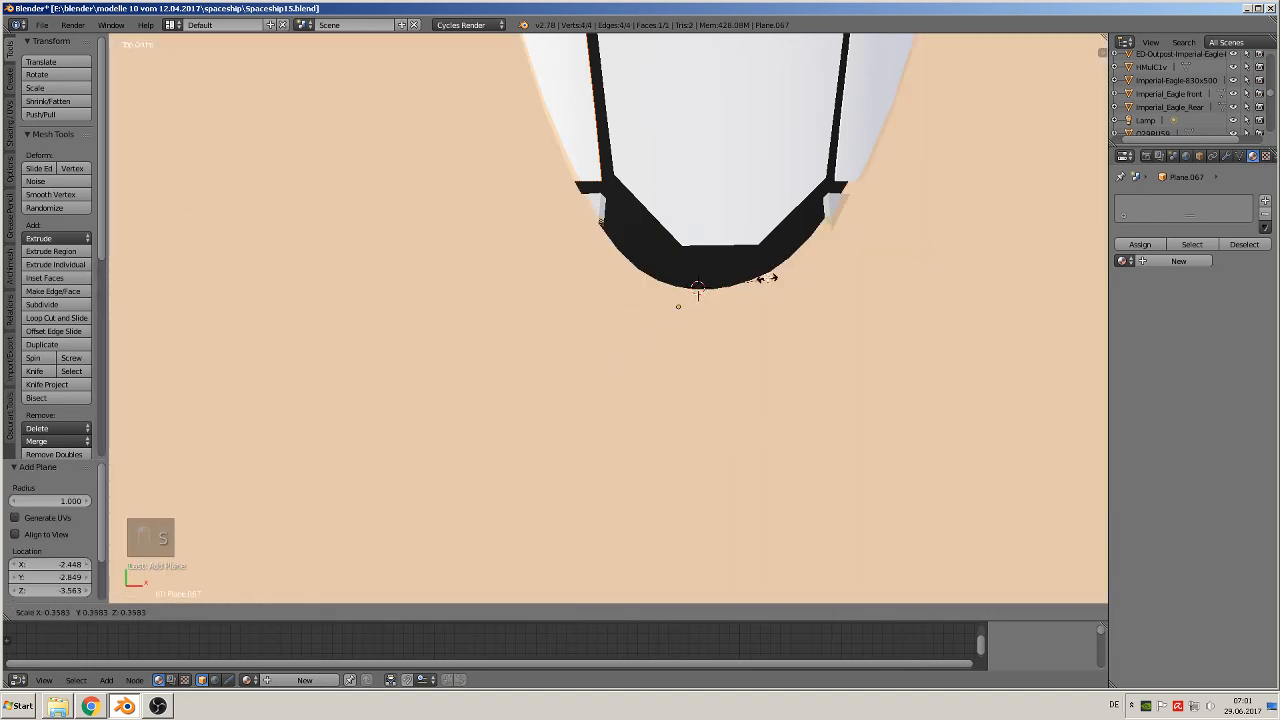
click(682, 292)
key(s)
click(748, 336)
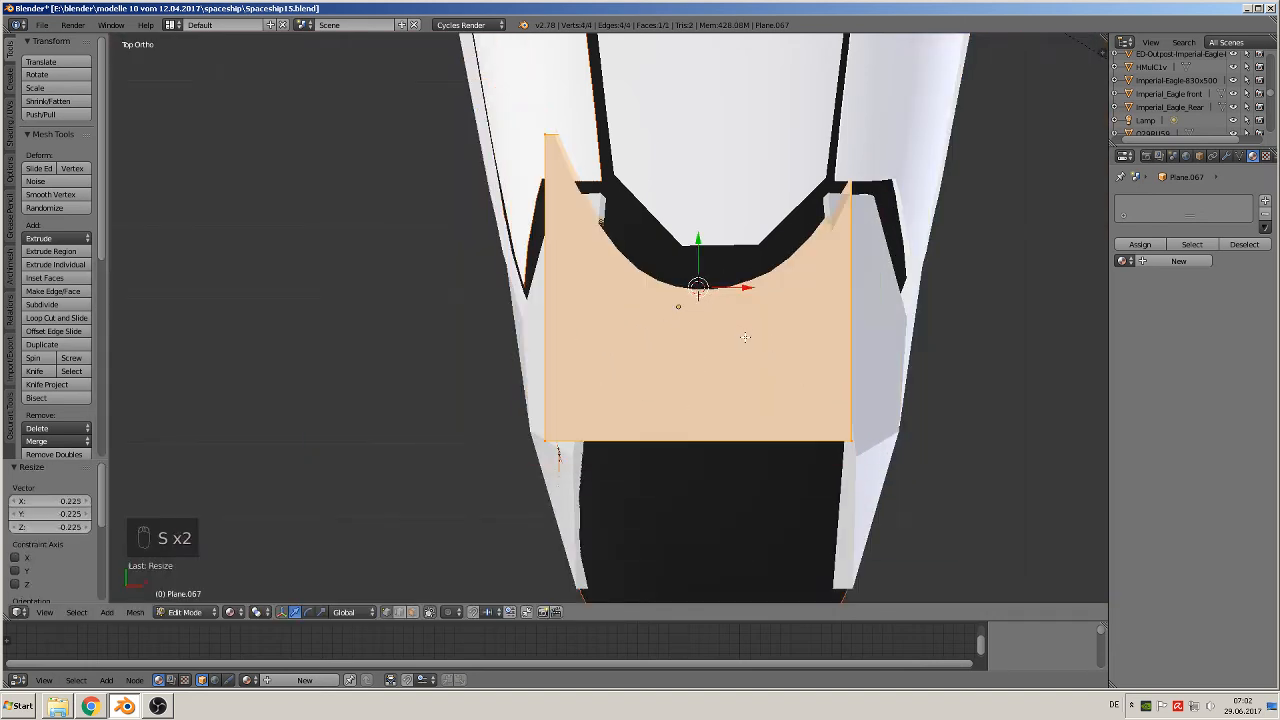
- Delete both rear corners and one front corner of the new plane, keeping a single front vertex
key(Tab)
key(Tab)
right_click(540, 137)
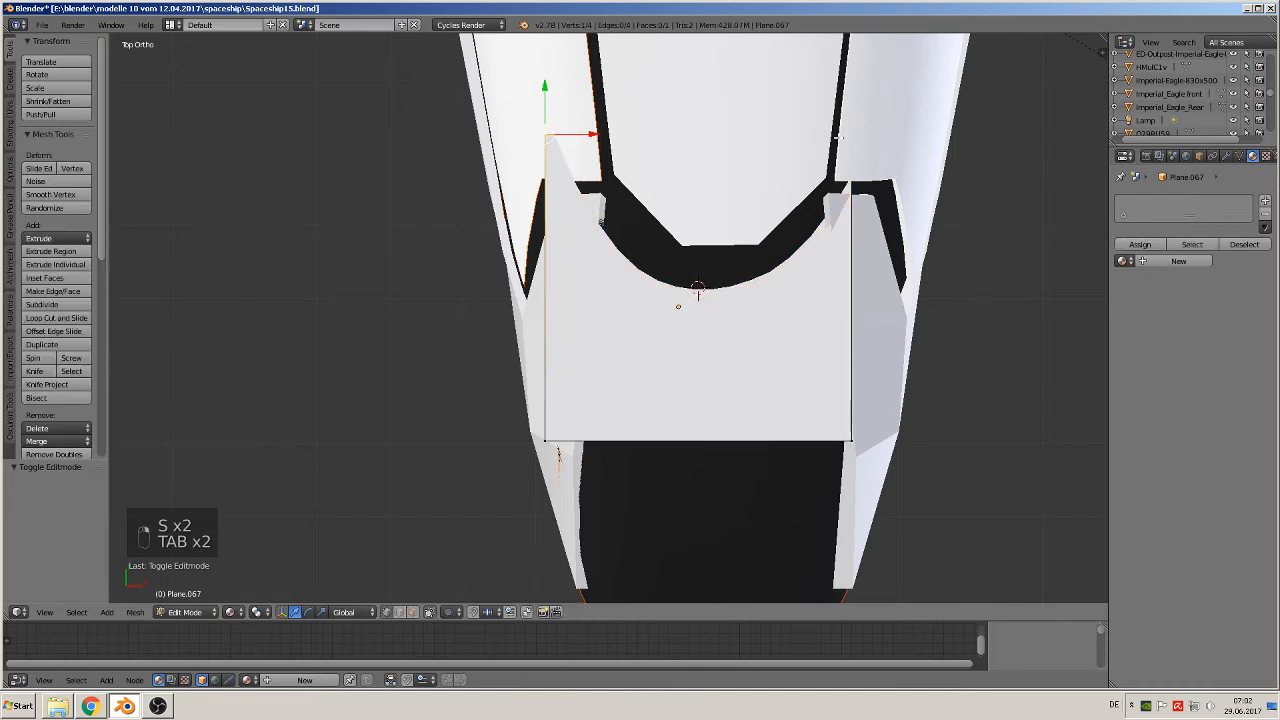
shift+right_click(850, 135)
shift+right_click(849, 440)
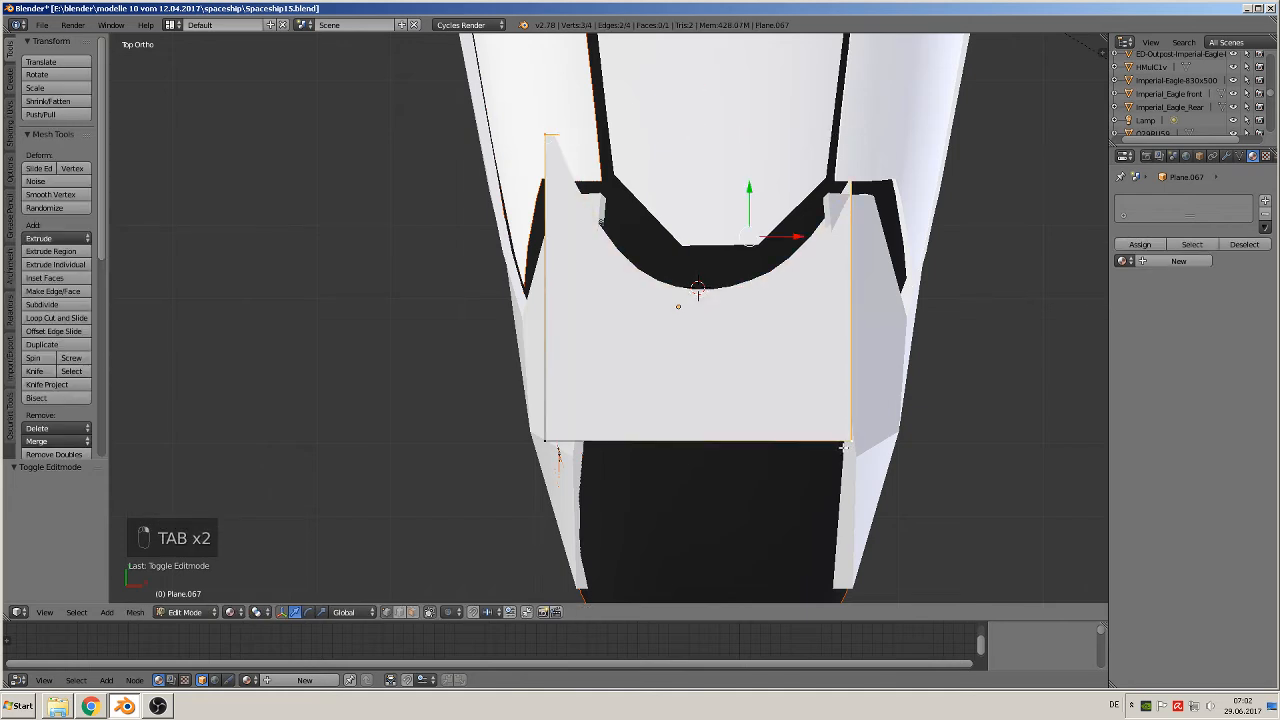
key(x)
click(843, 447)
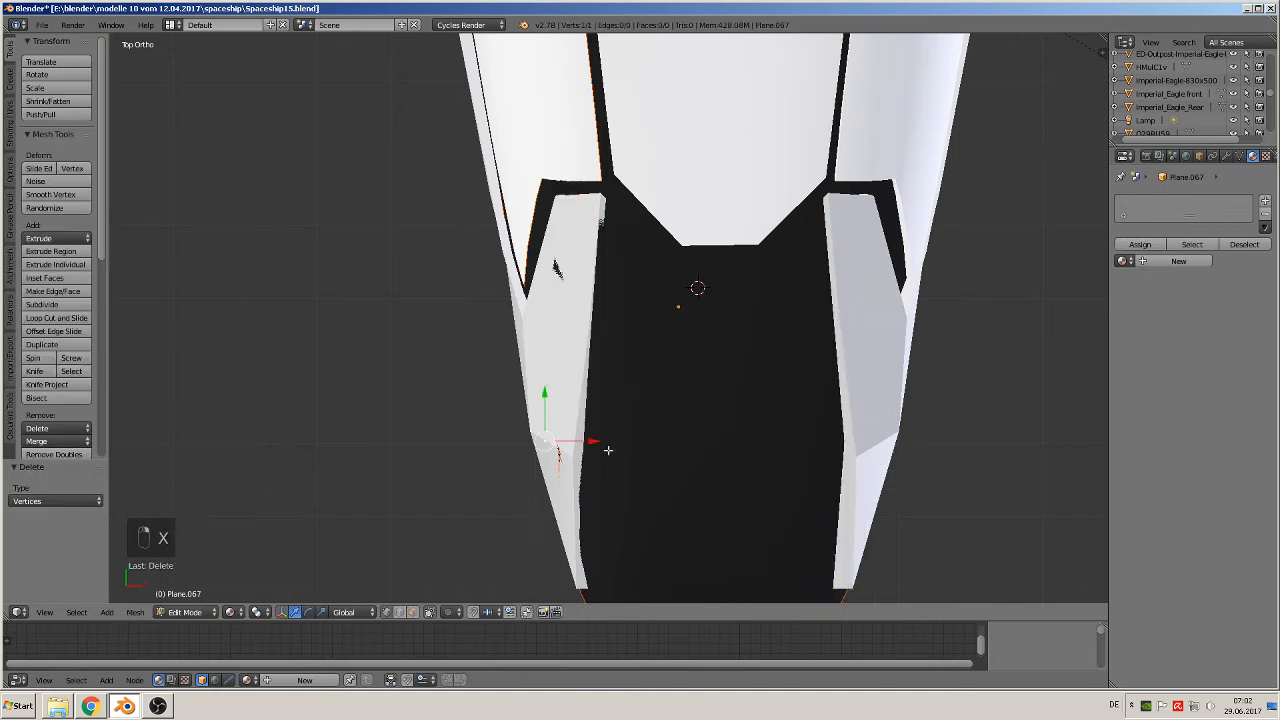
- Move the single vertex to the dark strip's rear left corner, beside the white centre plate's slanted edge
key(g)
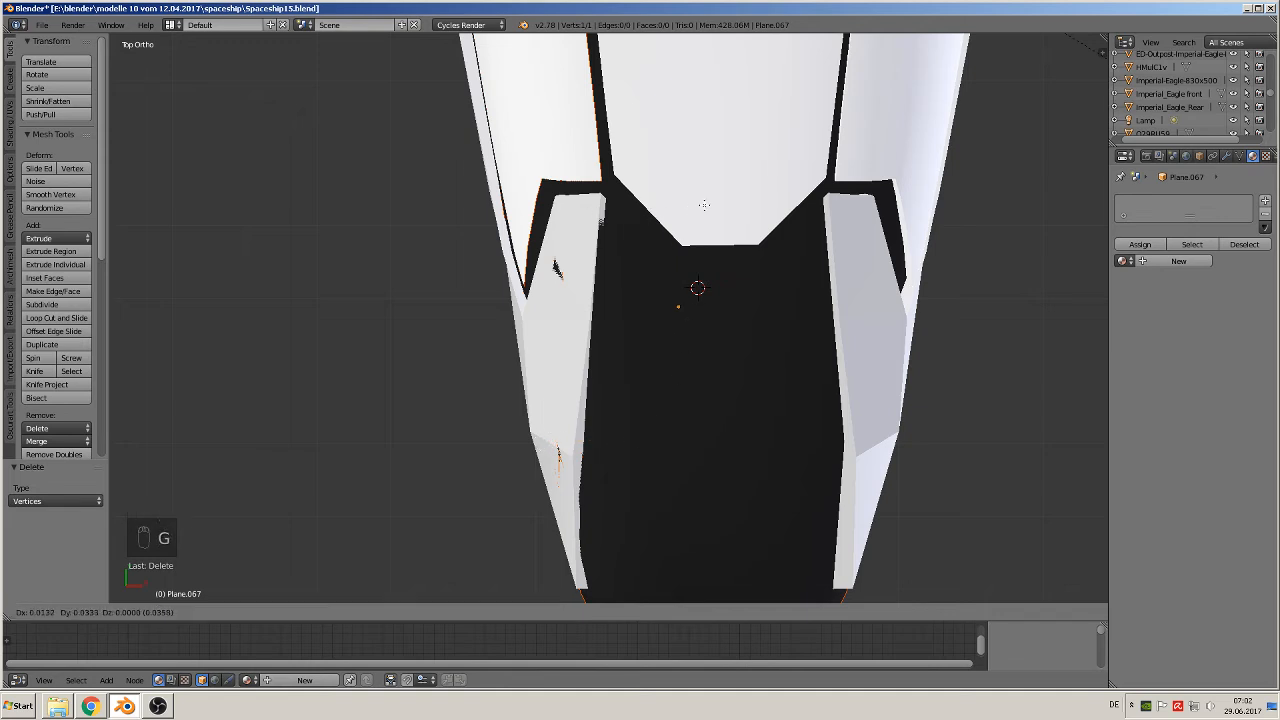
click(702, 207)
key(g)
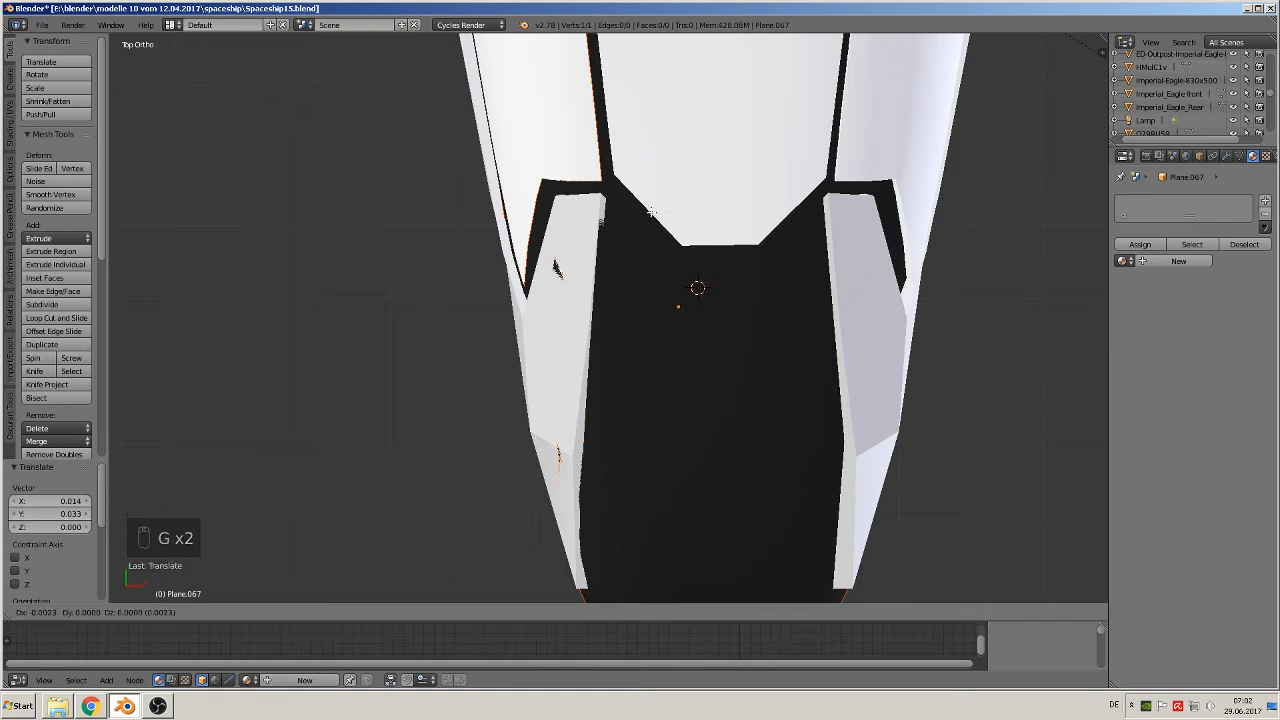
click(625, 207)
key(g)
click(648, 212)
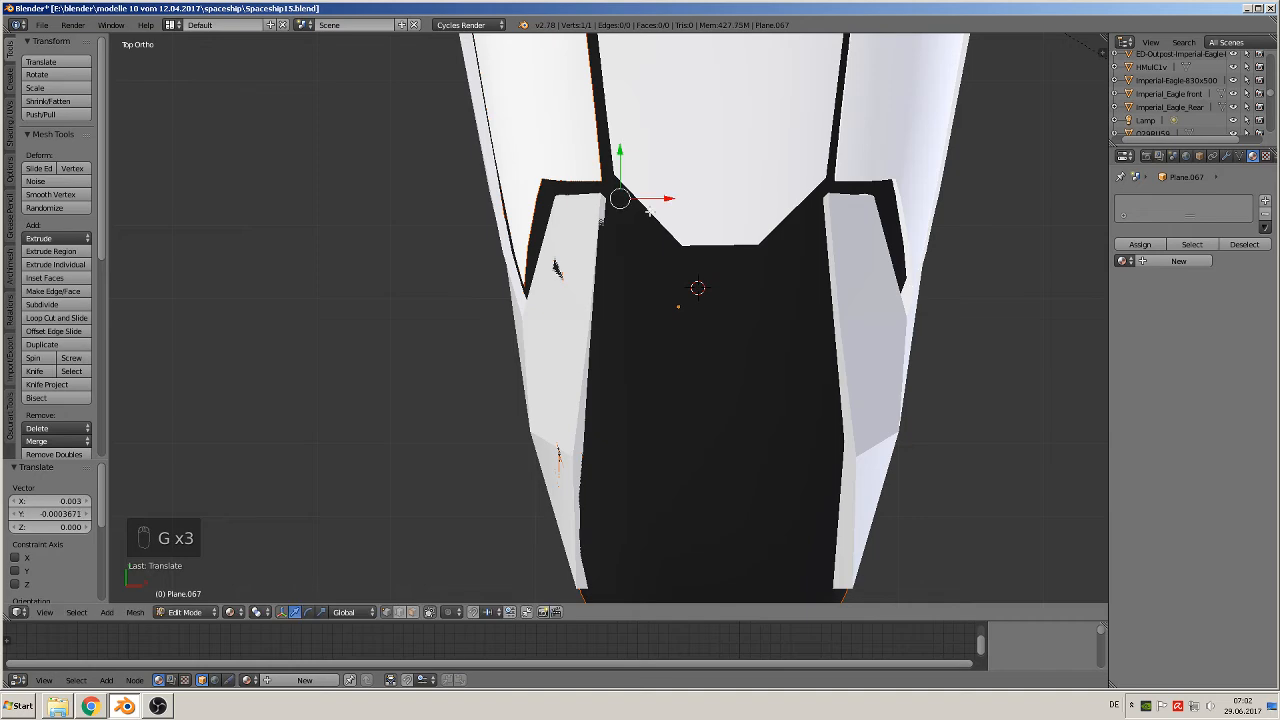
- Extrude the vertex in place and raise the new one about 0.01 along Z above the hull
key(e)
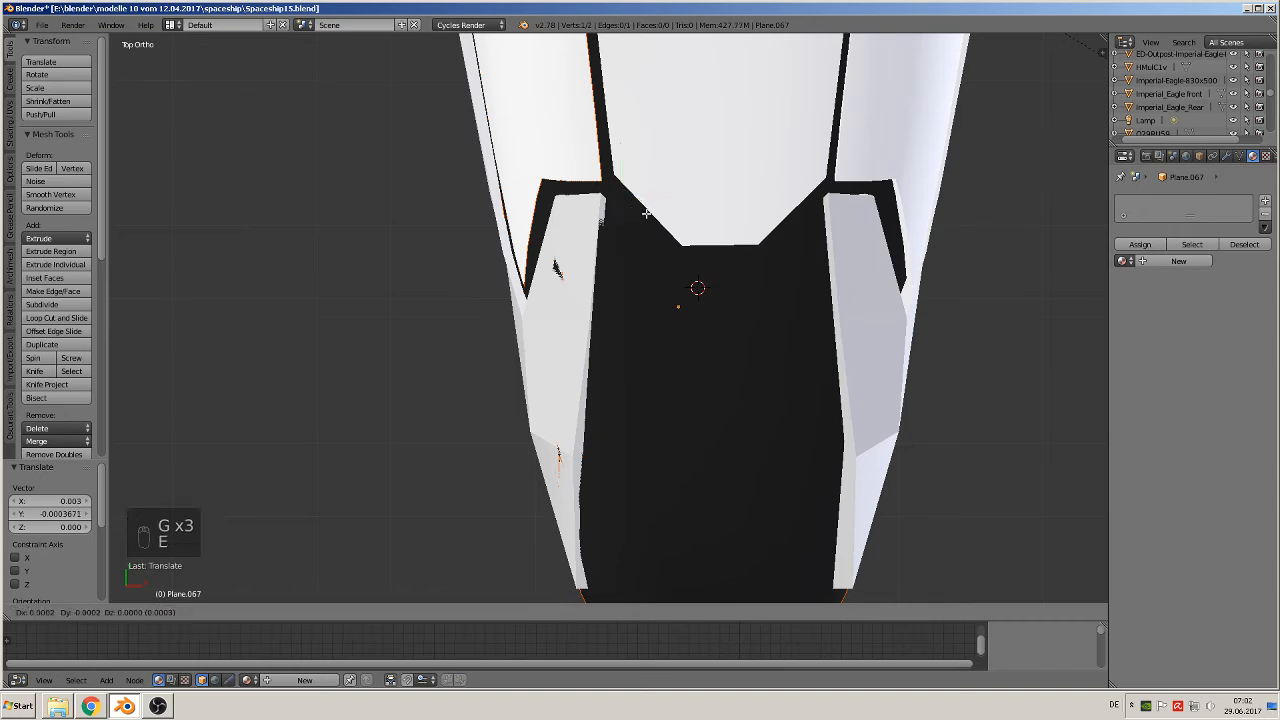
click(681, 257)
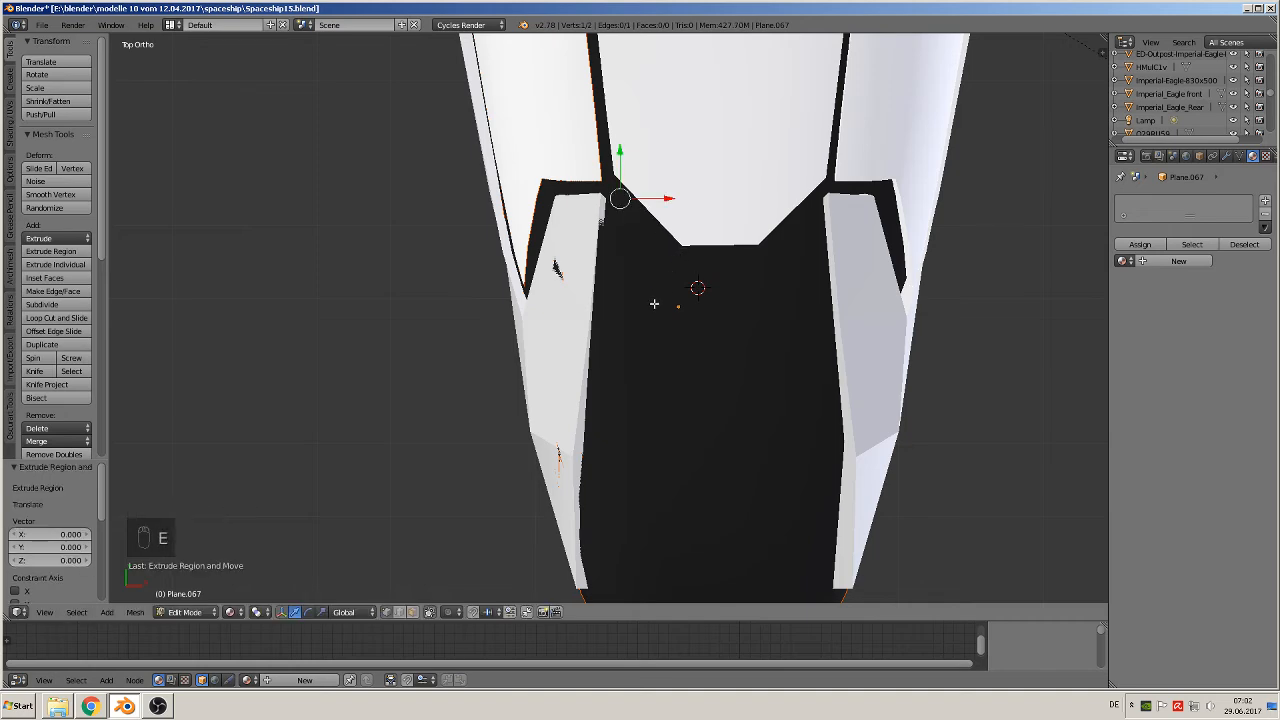
middle_drag(654, 304, 632, 158)
key(g)
key(z)
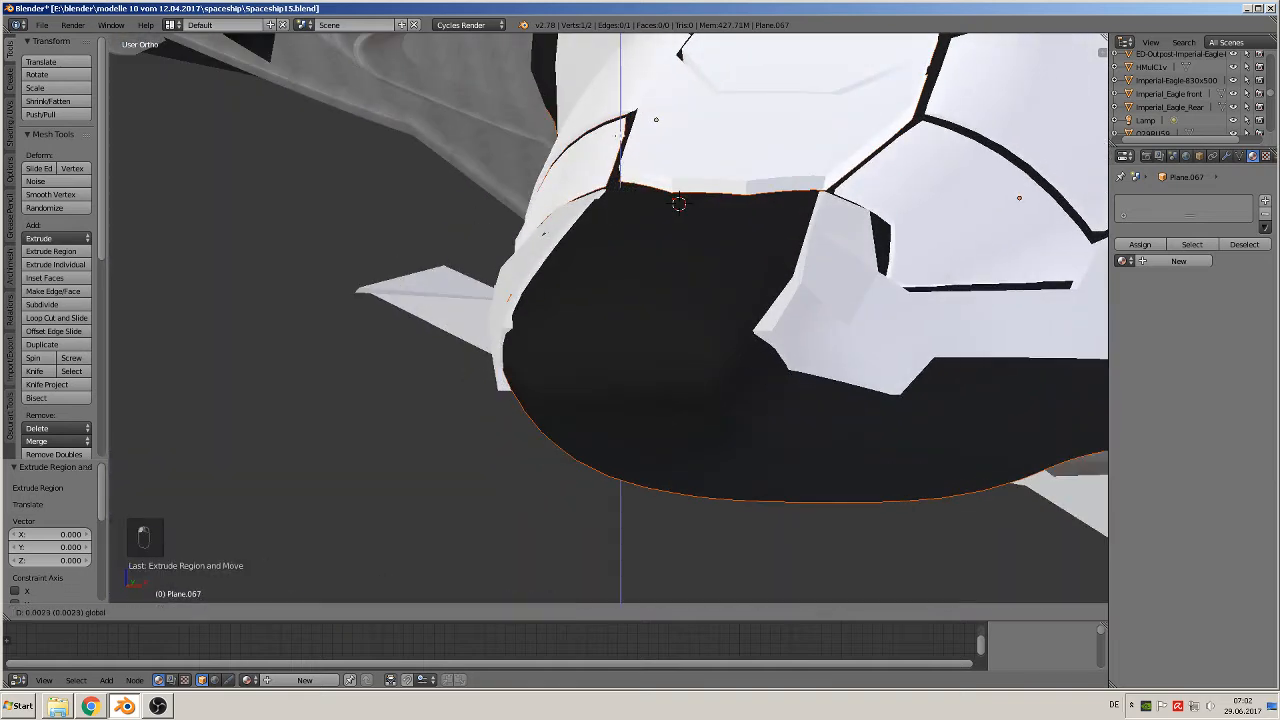
click(622, 84)
key(KP_7)
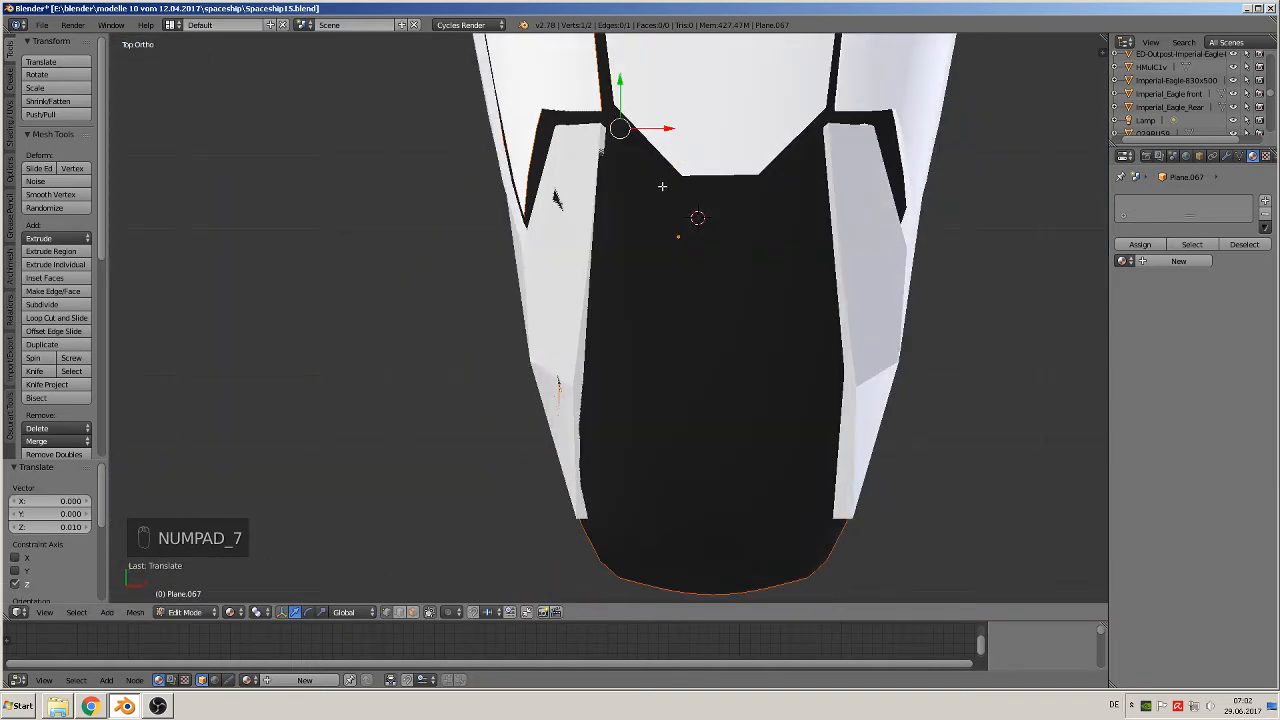
- Extrude the outline around the white centre plate's front edge and along the dark strip's right side to its widest point
key(e)
click(720, 246)
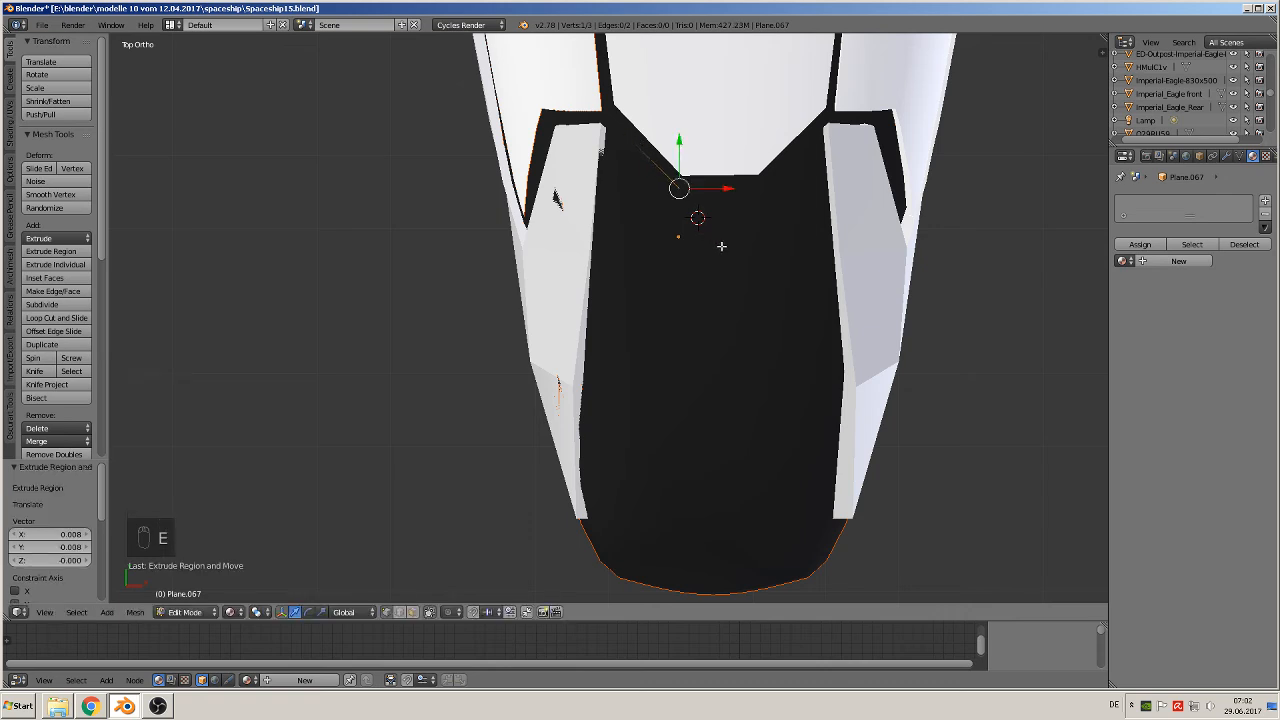
key(e)
click(800, 246)
key(e)
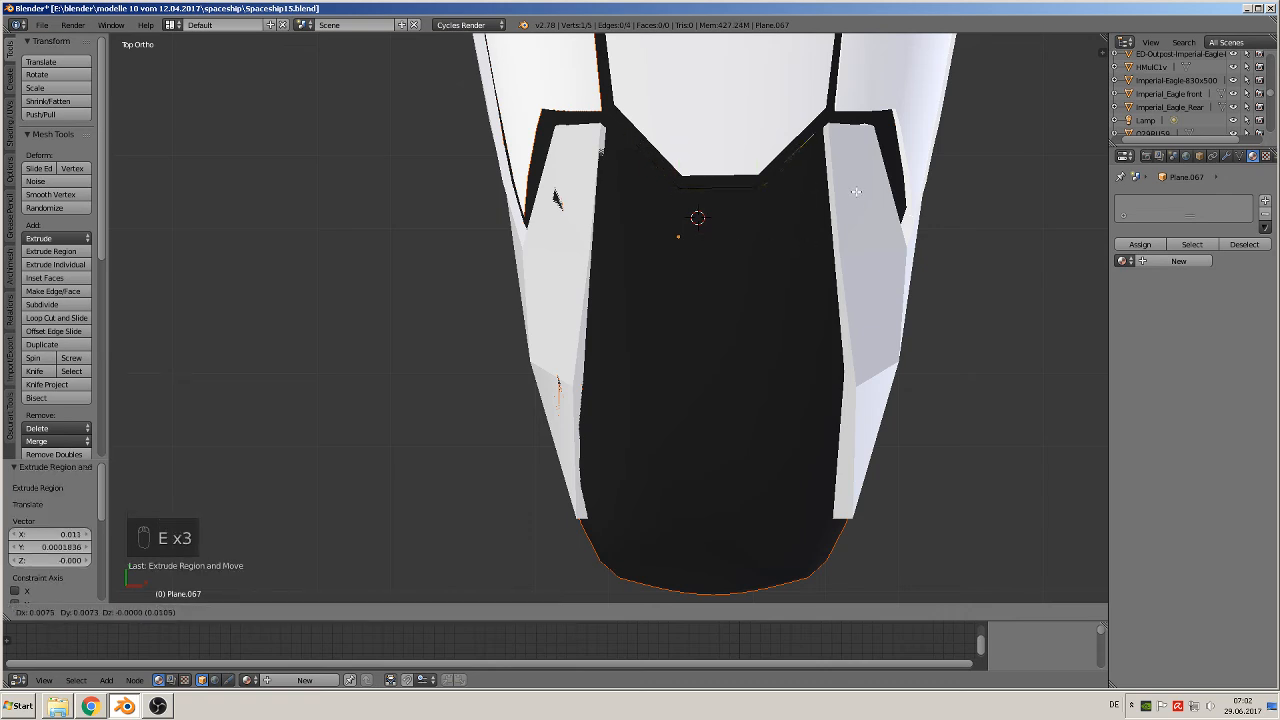
click(858, 187)
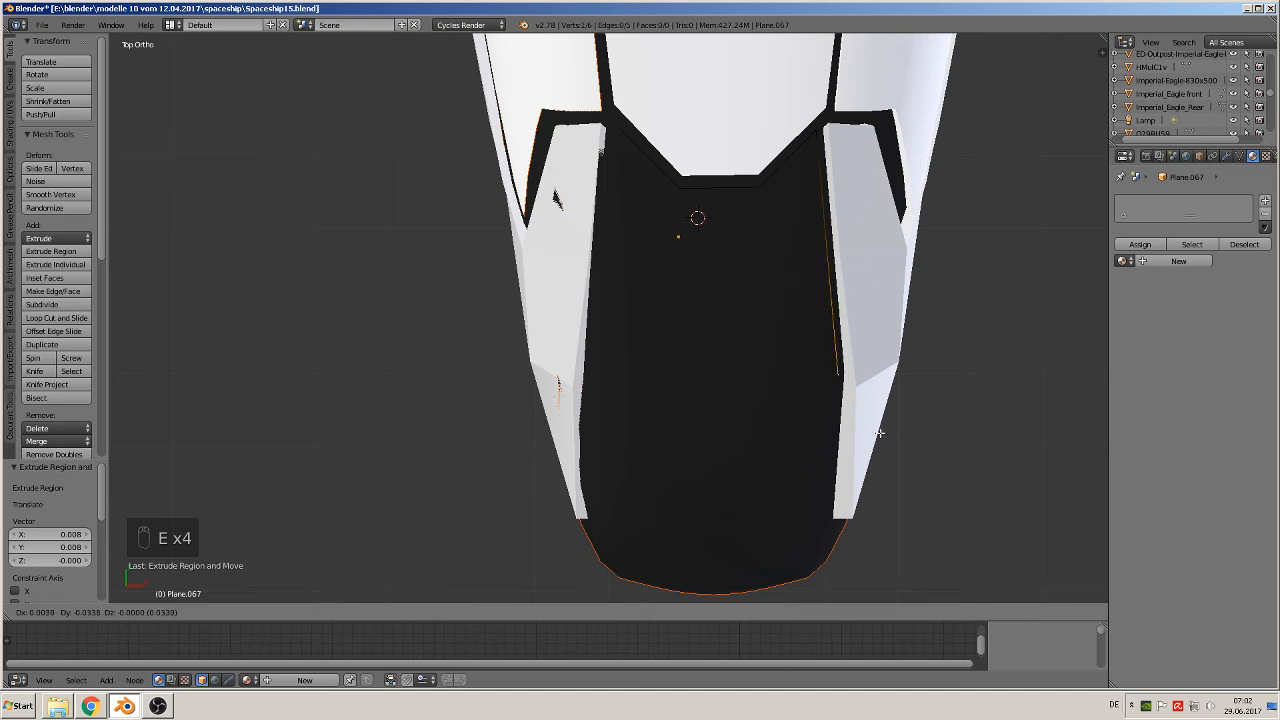
click(879, 432)
- Continue the outline around the nose tip to the strip's left side and close it with an edge to the starting vertex
key(e)
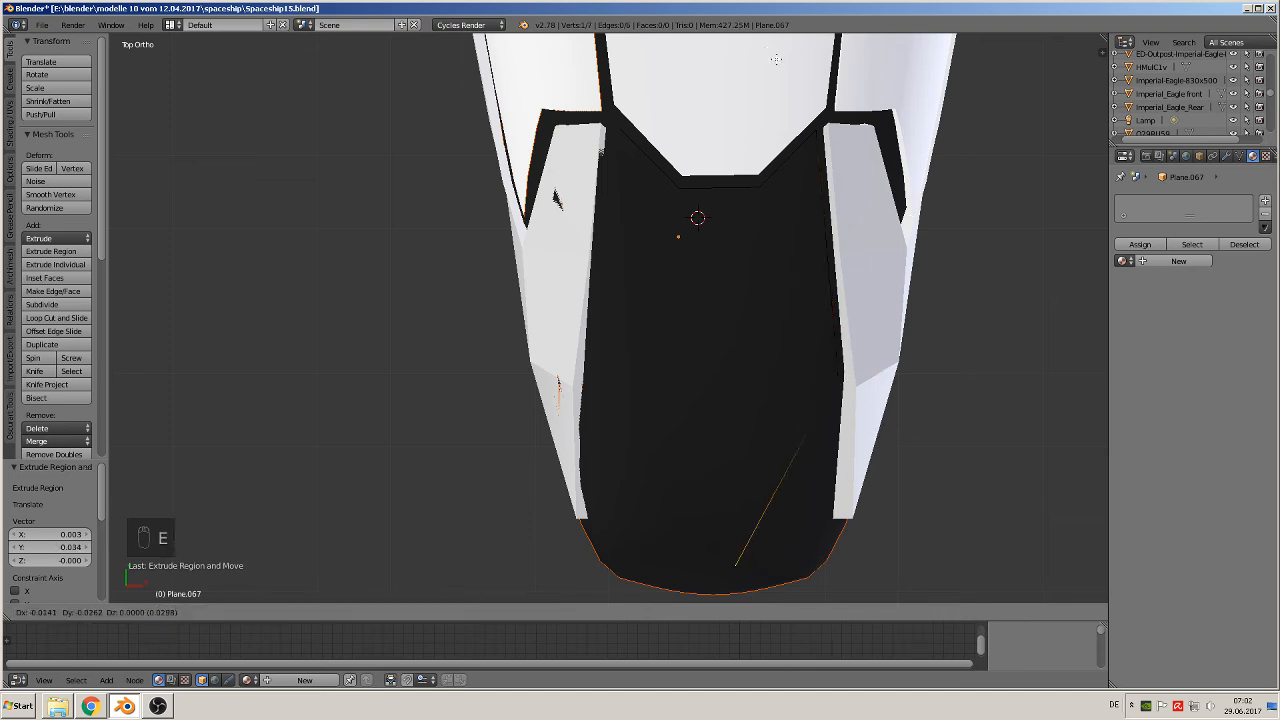
click(790, 79)
key(e)
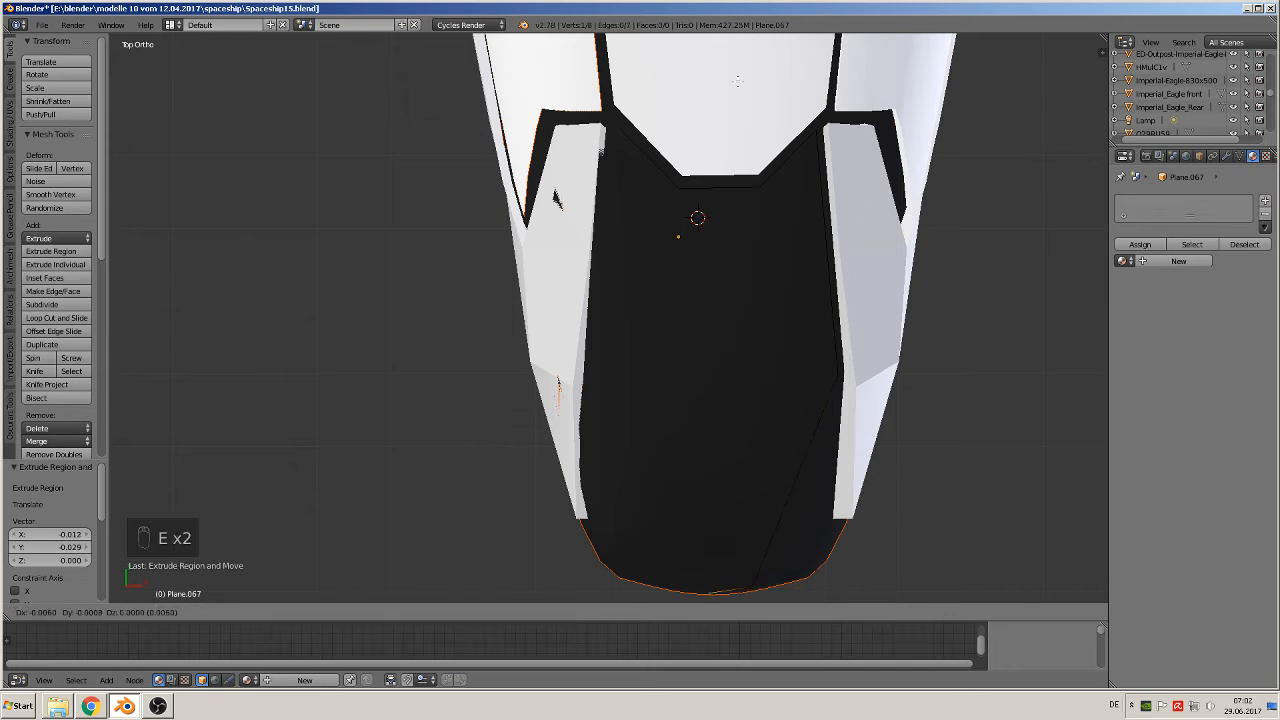
click(743, 77)
key(e)
click(689, 68)
key(e)
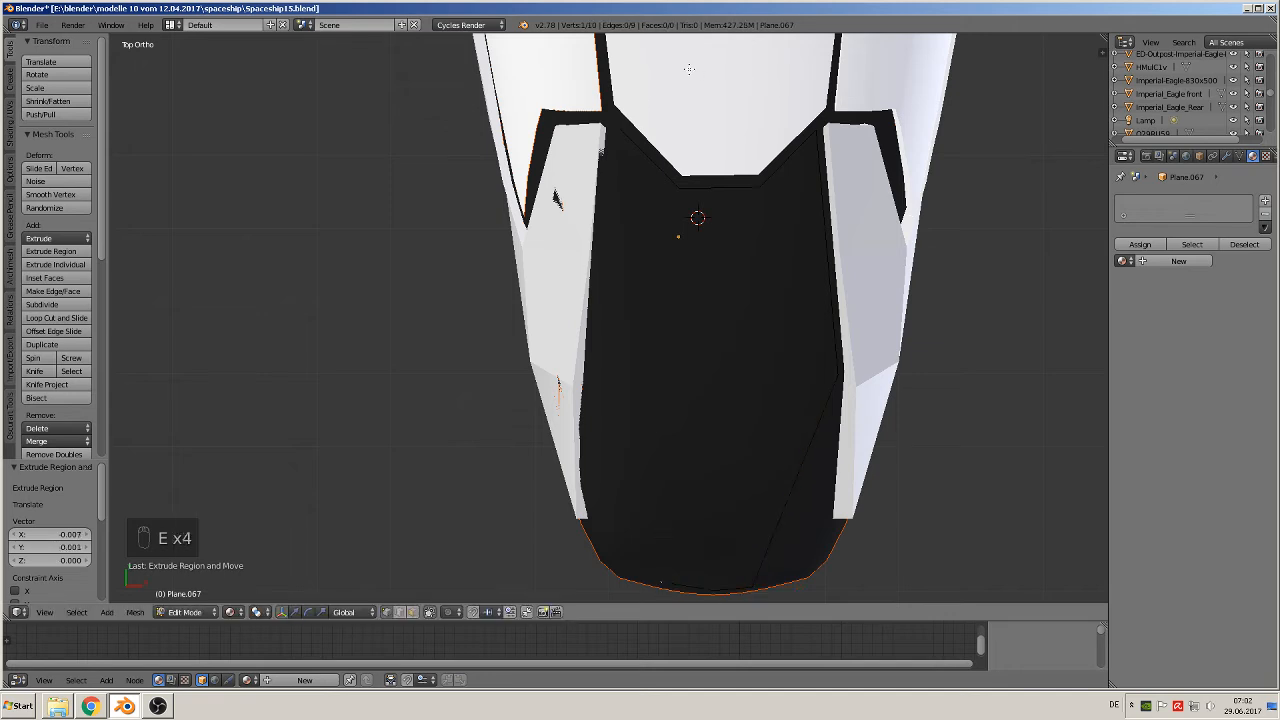
click(618, 434)
shift+right_click(618, 124)
key(f)
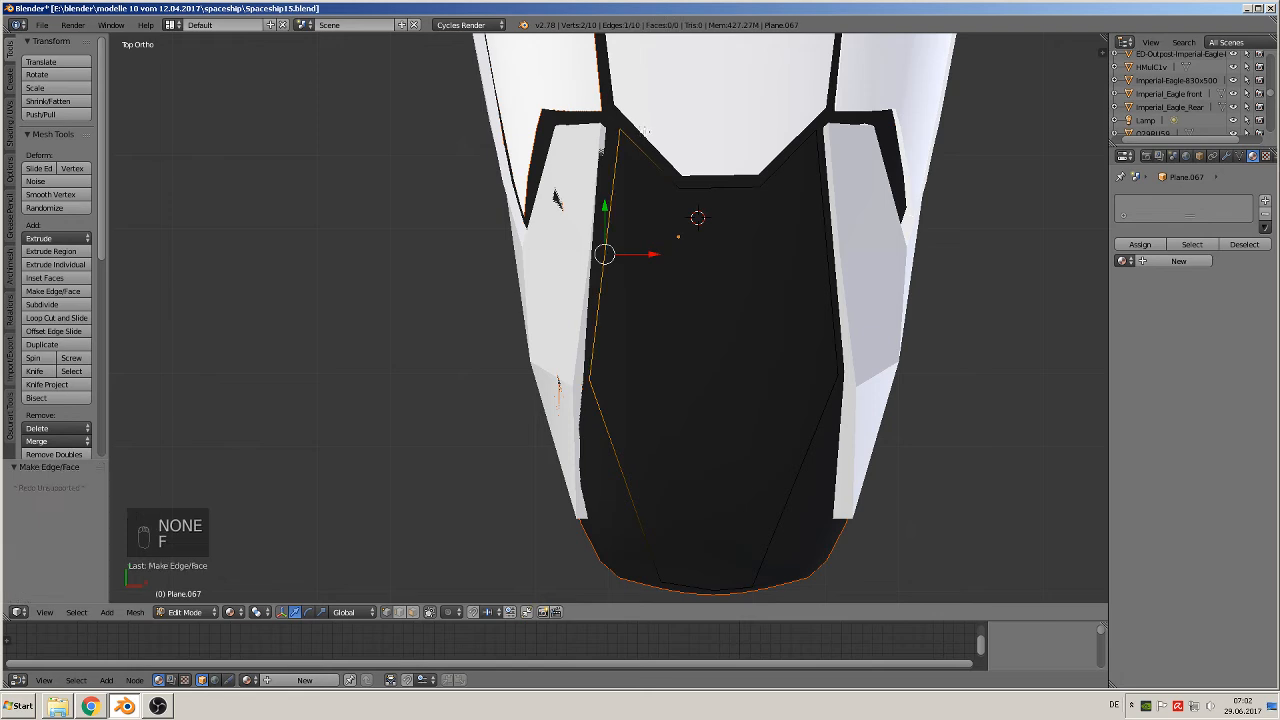
- Adjust the outline's rear left corner so it leaves a narrow gap to the white centre plate and side plate
right_click(618, 123)
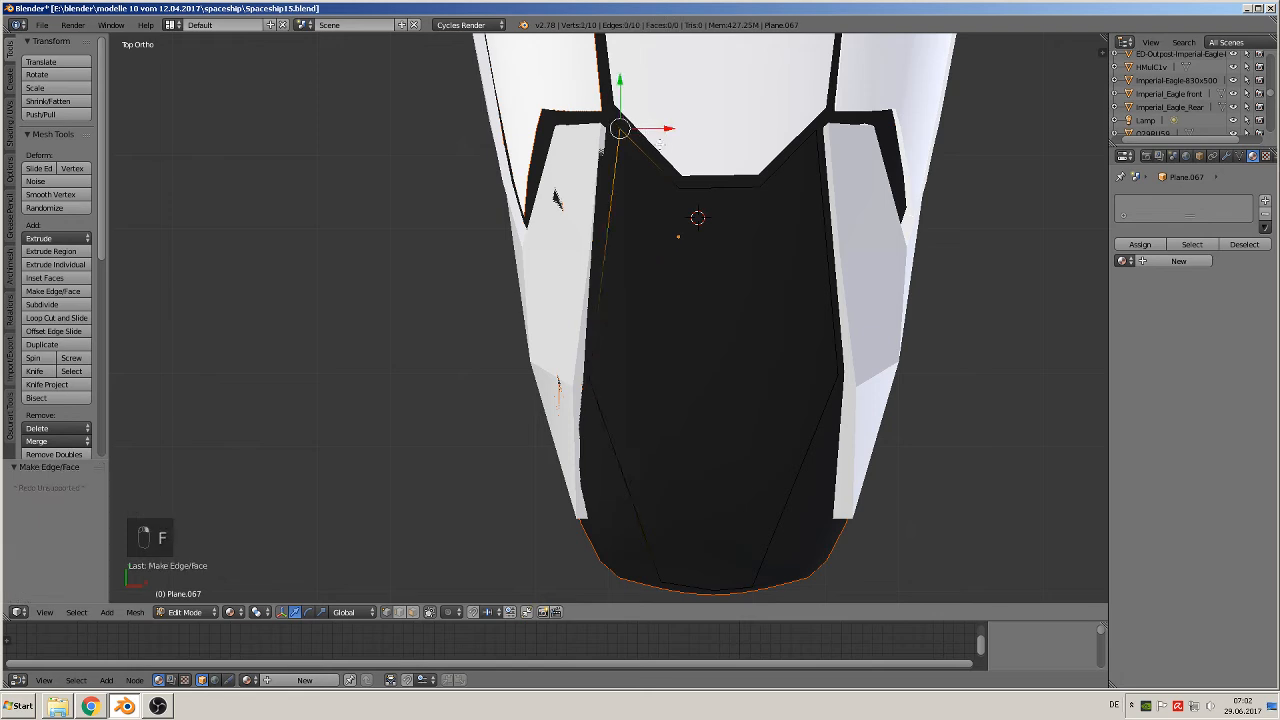
key(g)
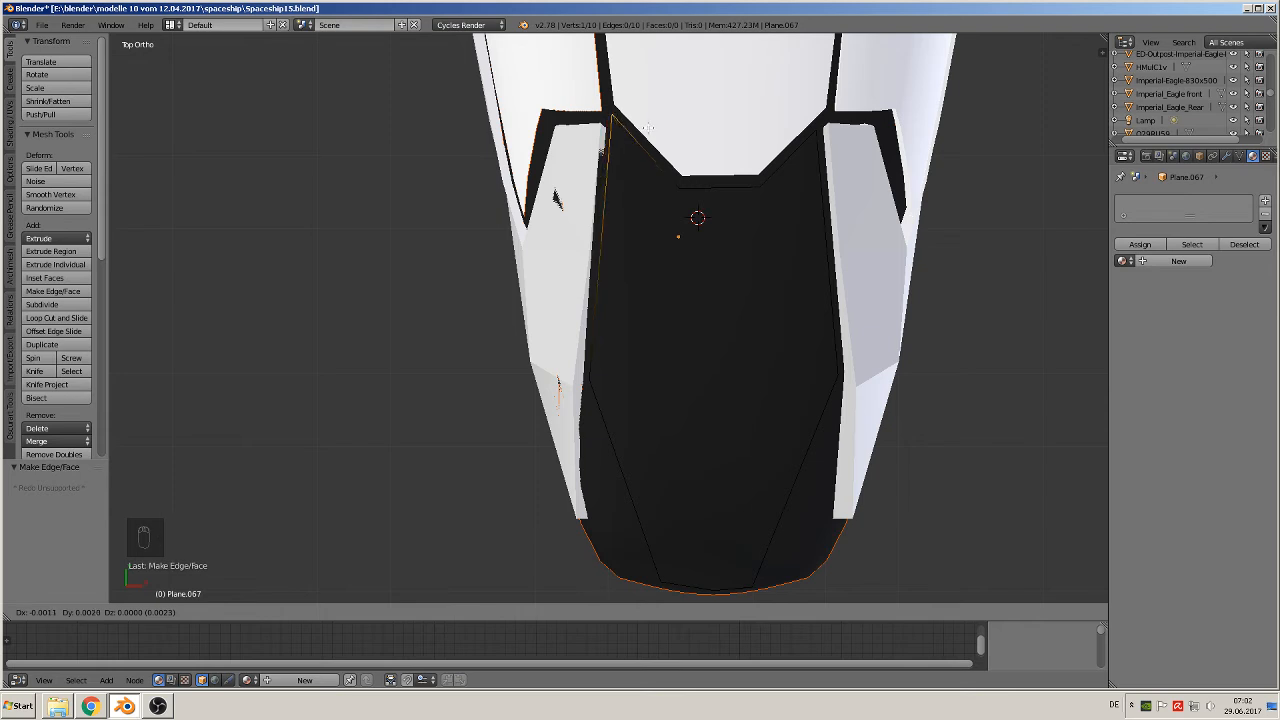
click(646, 127)
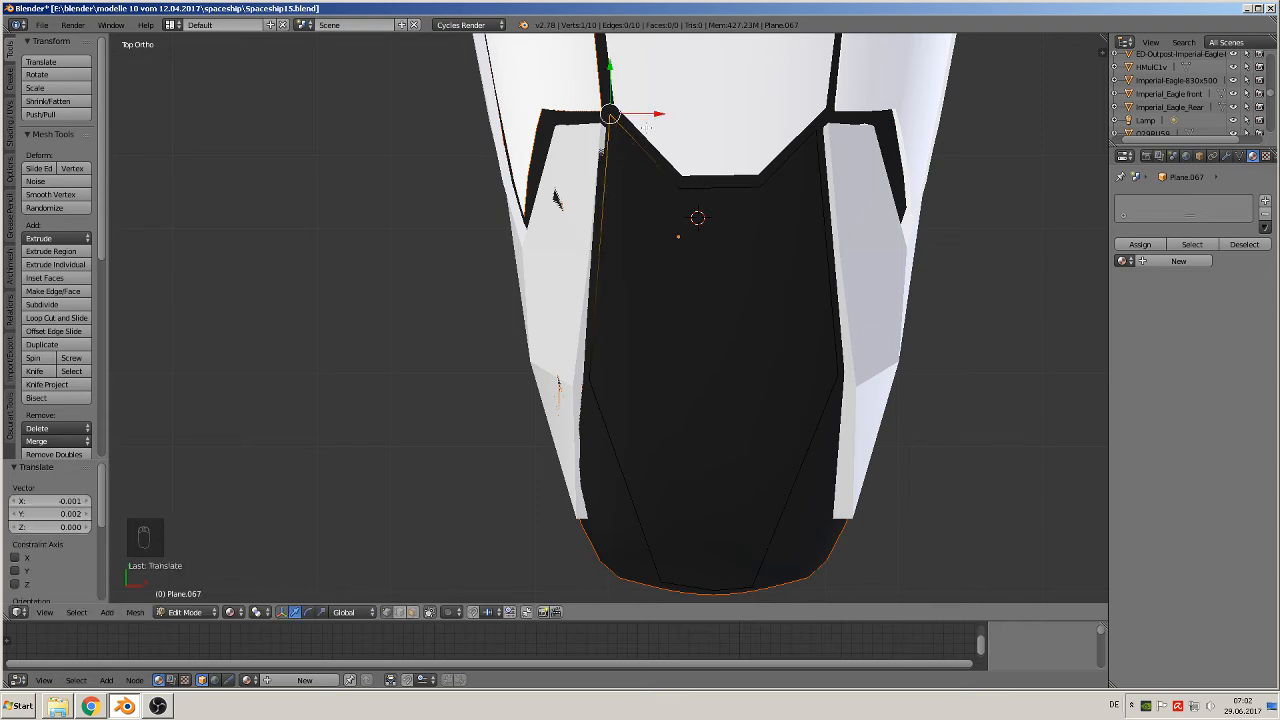
key(backslash)
key(Tab)
key(Tab)
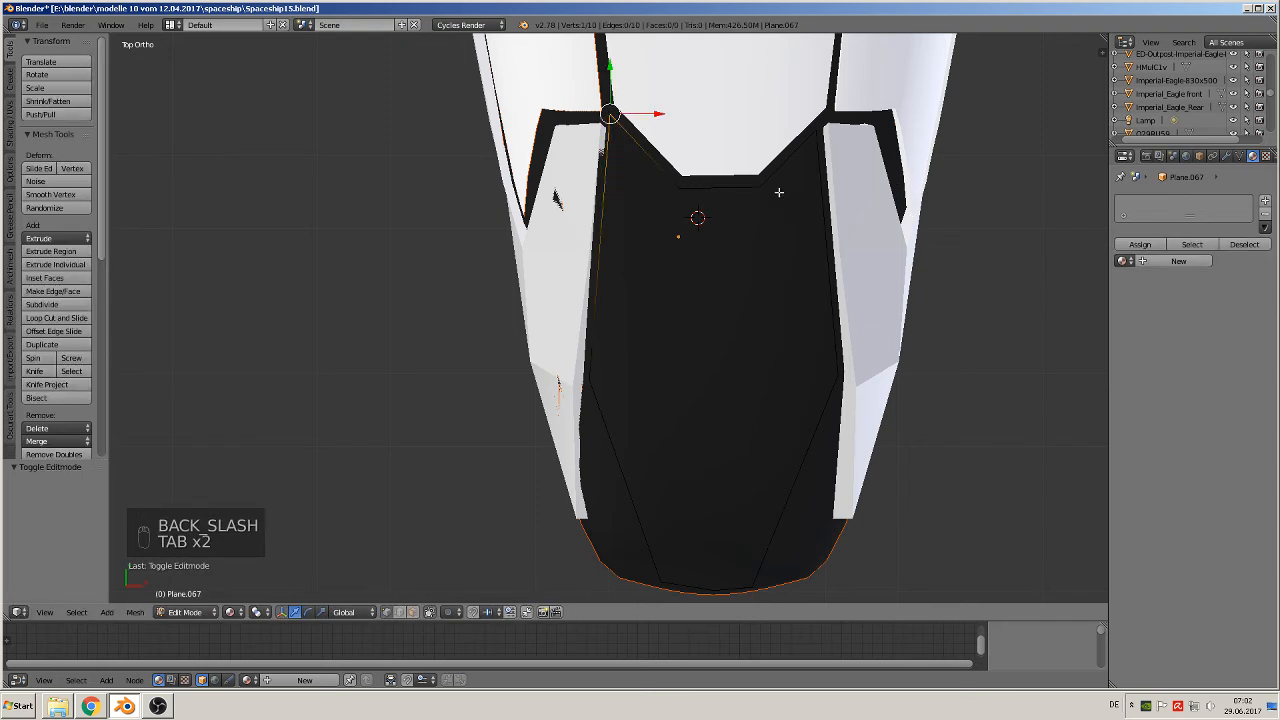
key(Tab)
right_click(758, 188)
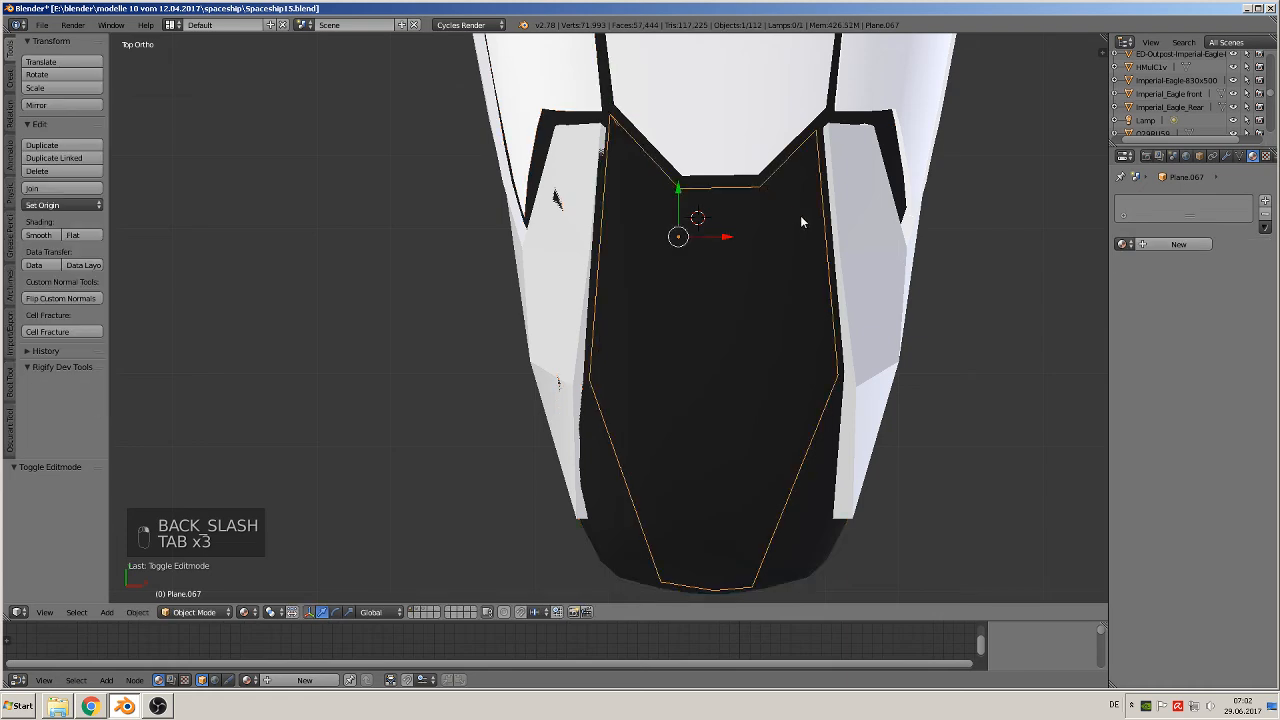
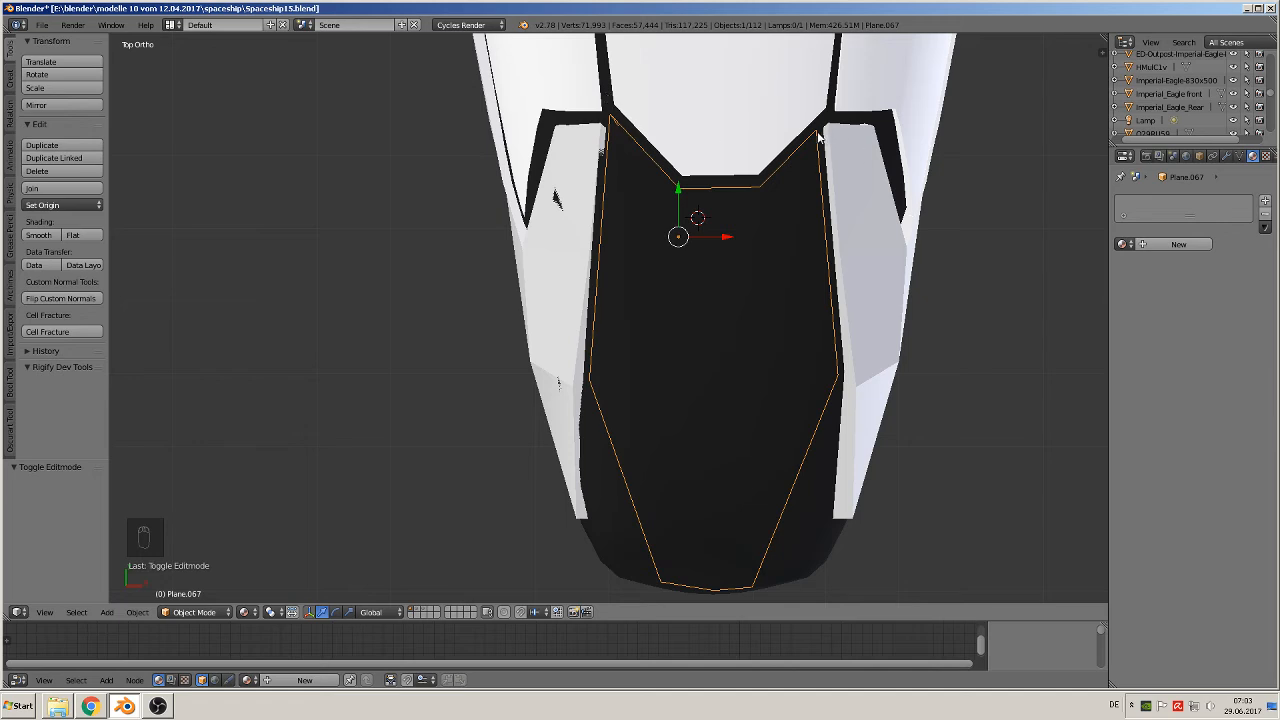
key(Tab)
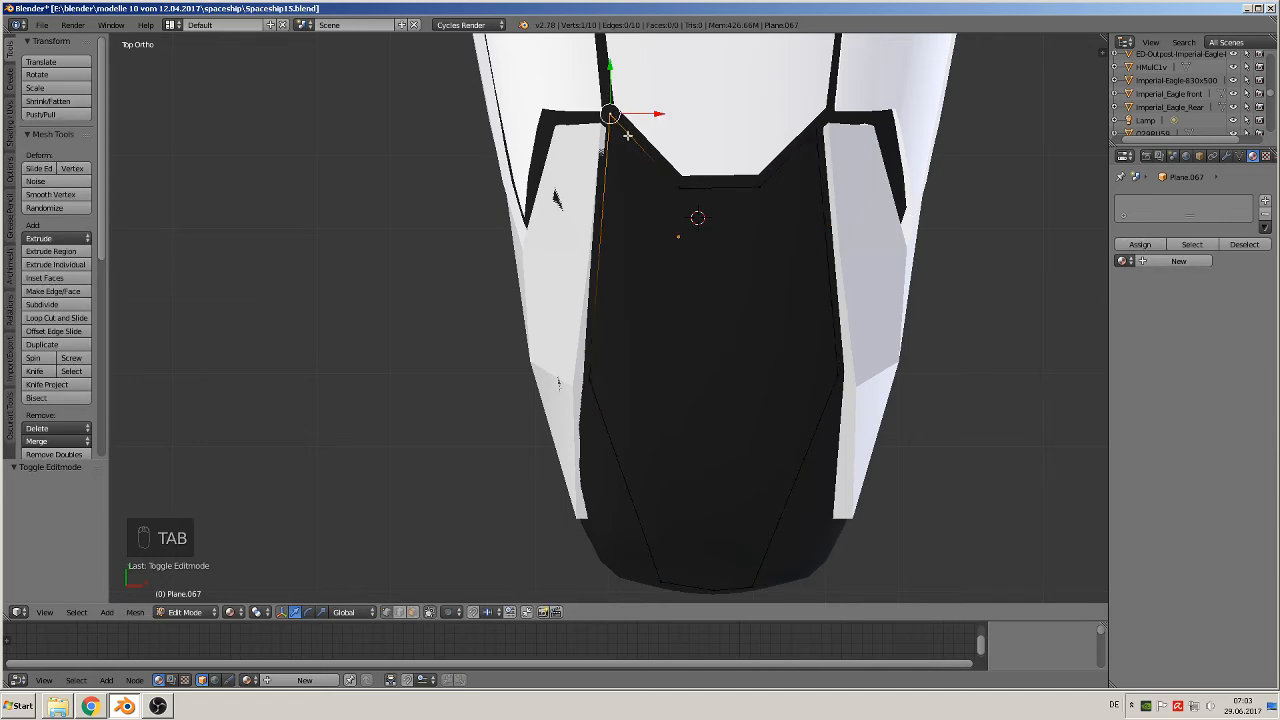
key(g)
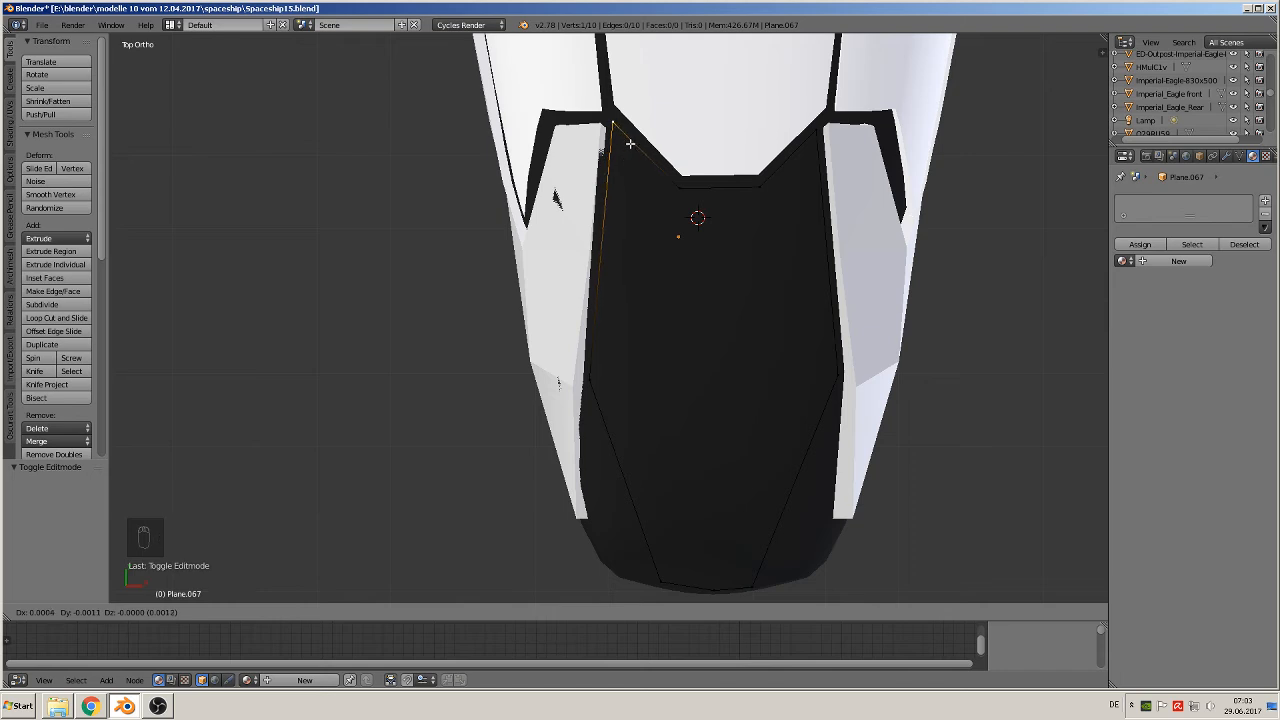
click(629, 140)
key(Tab)
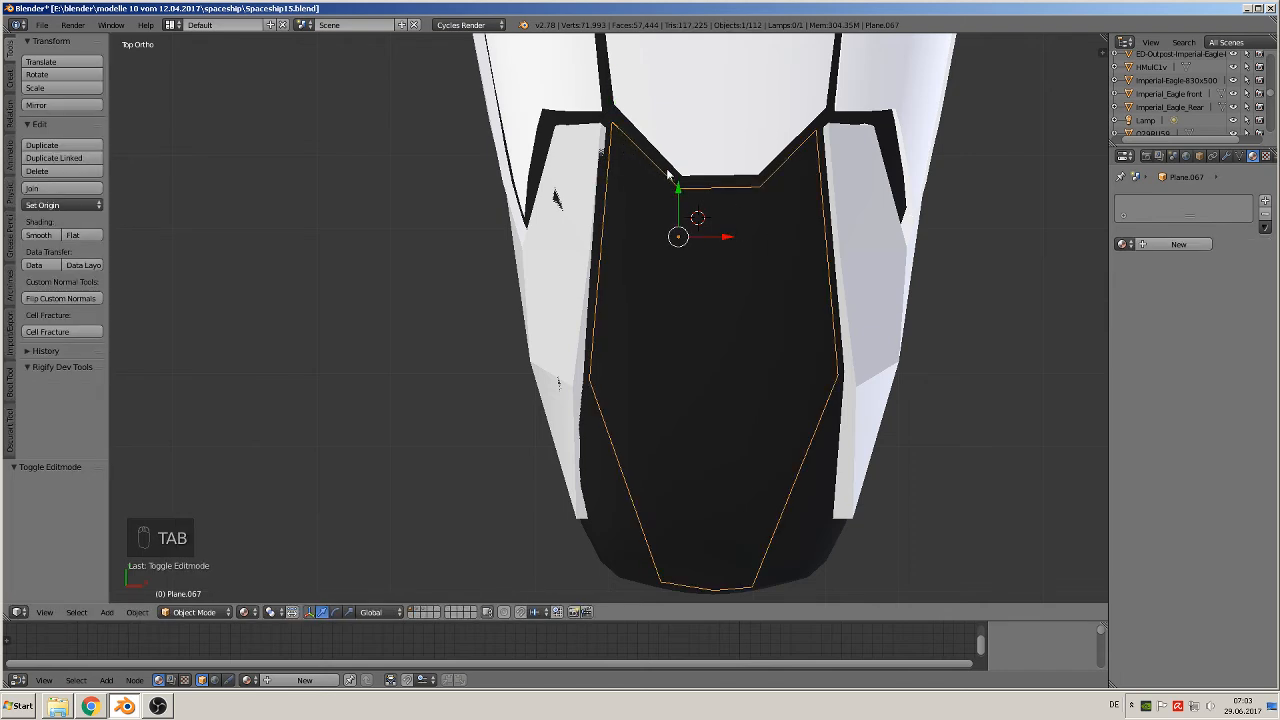
- Knife-project the outline onto the whole dark hull mesh from the top view
right_click(603, 525)
key(Tab)
key(a)
key(a)
key(a)
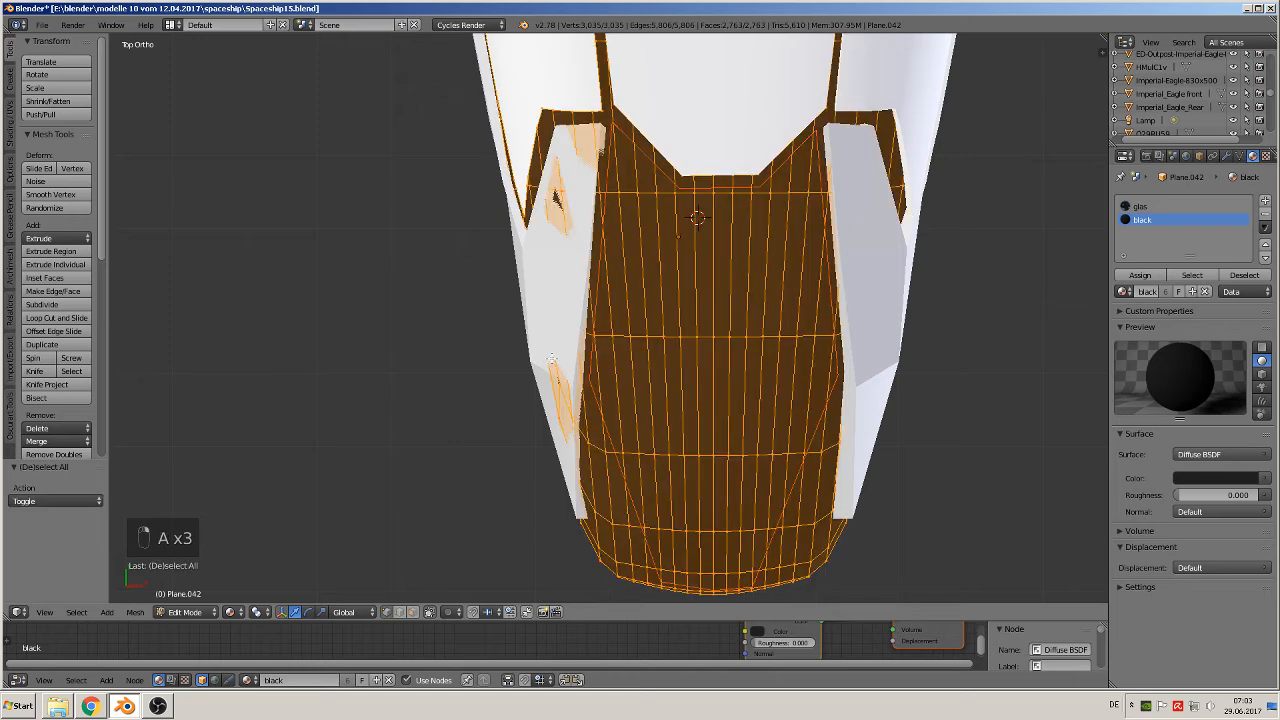
click(86, 384)
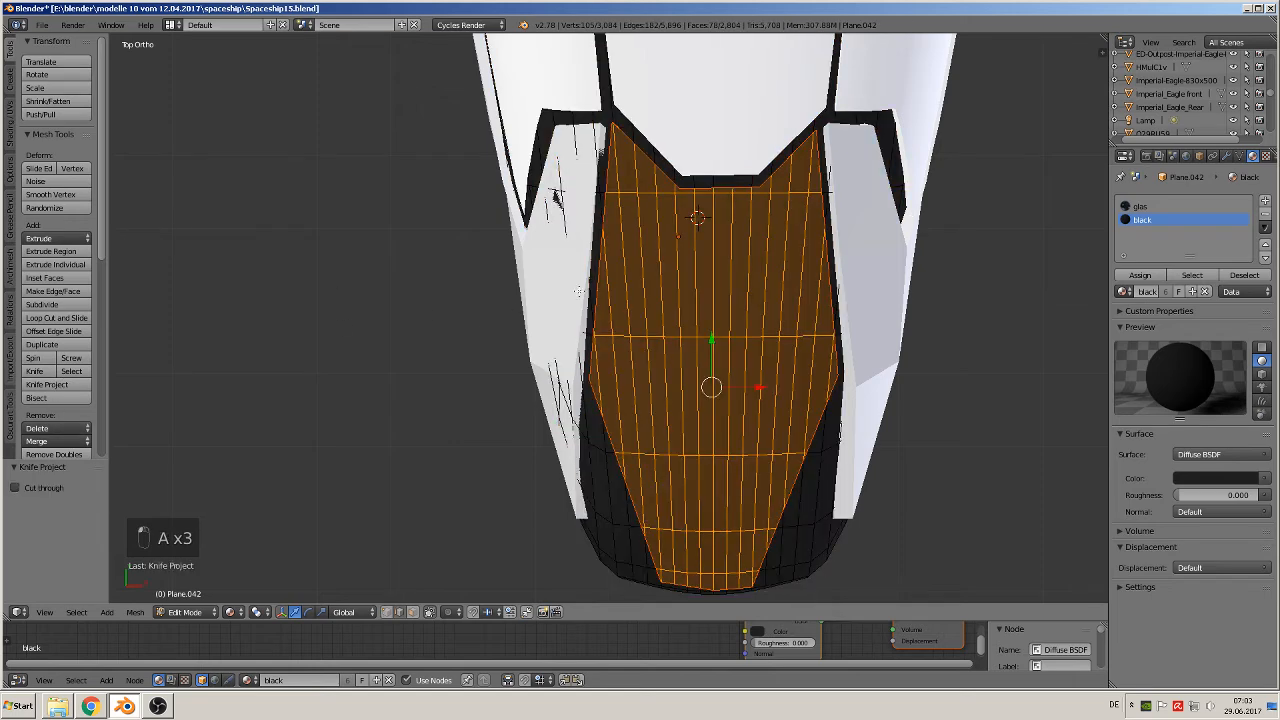
- Separate the cut-out nose faces into their own object and finish editing the dark hull mesh
key(p)
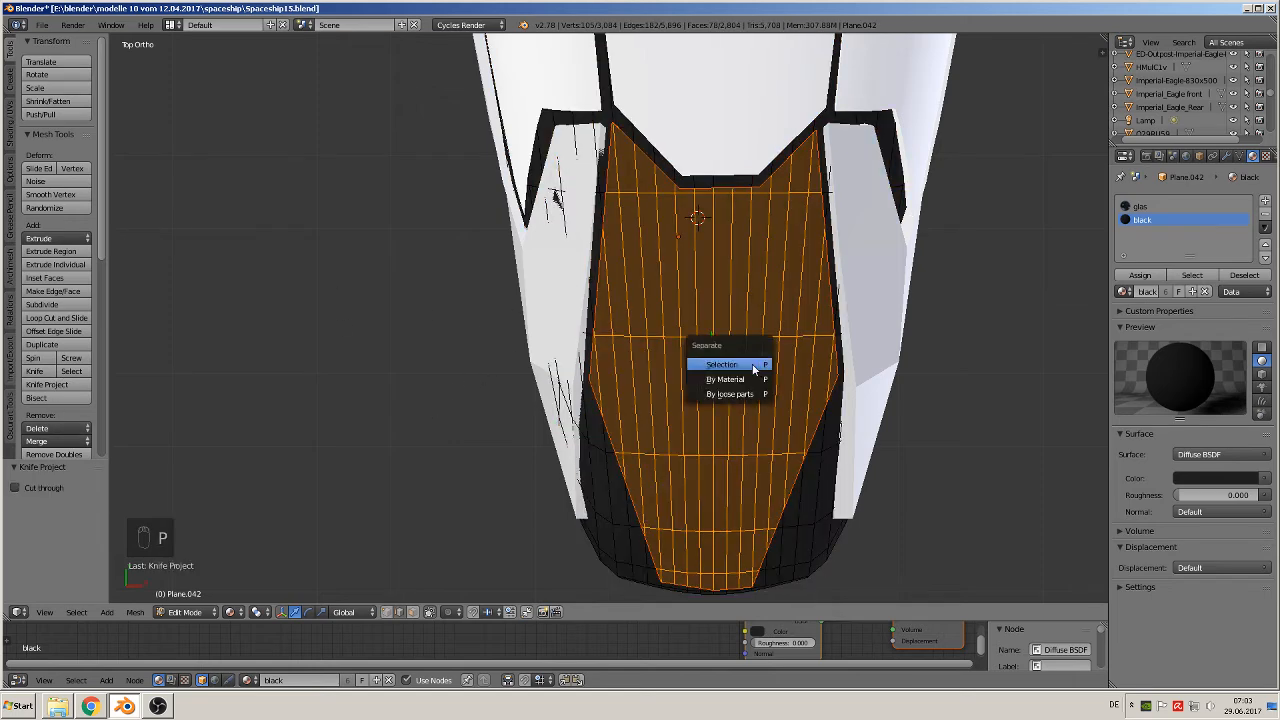
click(753, 366)
key(Tab)
middle_drag(740, 367, 433, 444)
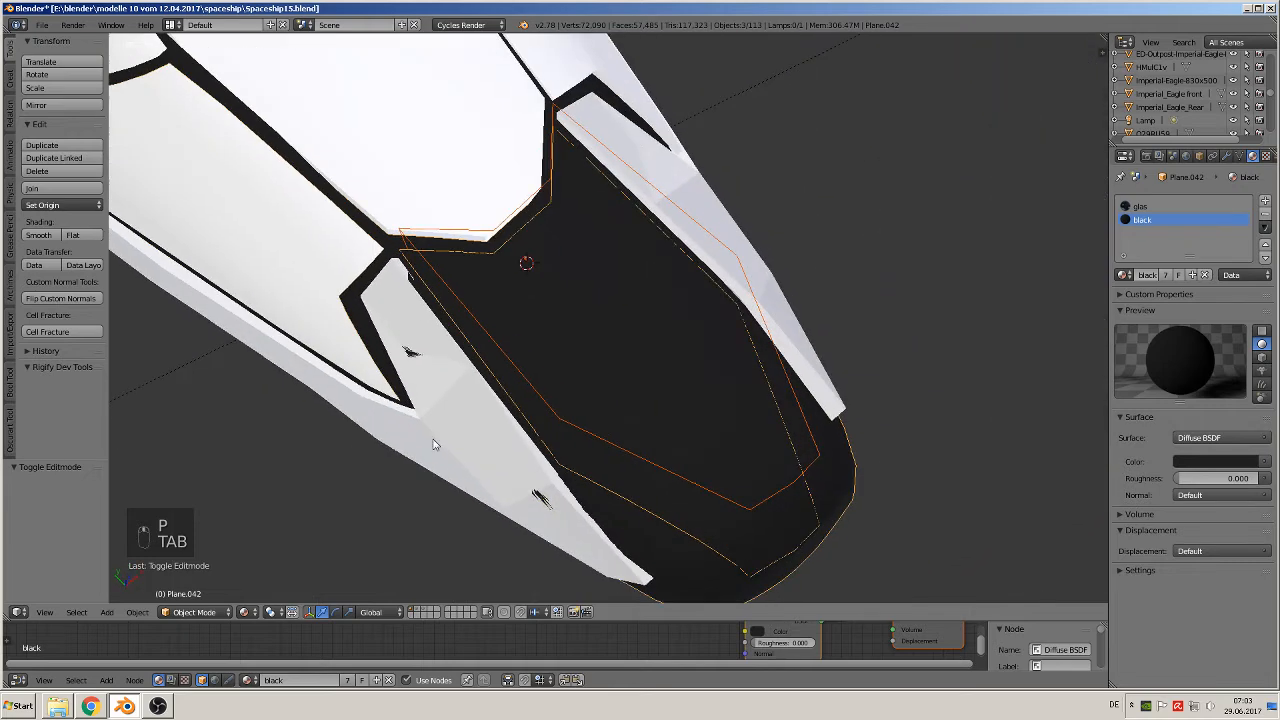
- Set the separated nose plate's origin to its geometry and raise the plate about 0.001 along Z
right_click(576, 345)
middle_drag(565, 395, 597, 338)
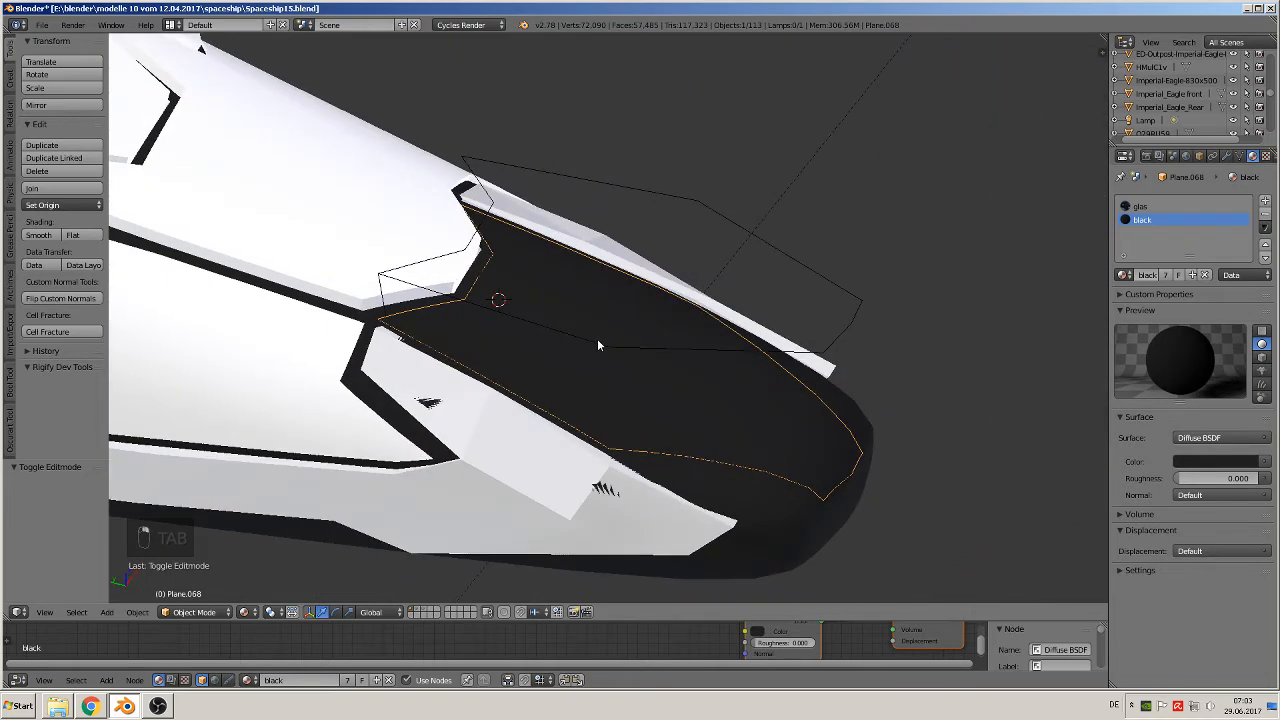
click(70, 207)
click(70, 237)
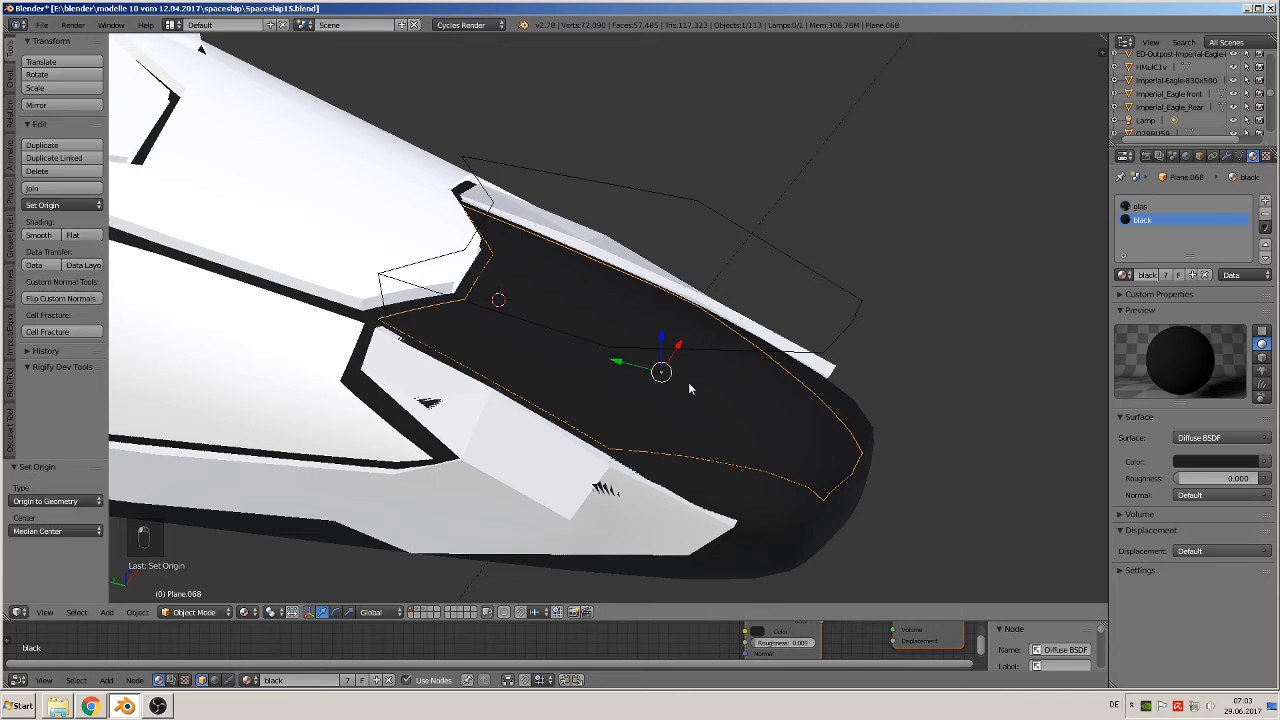
drag(659, 343, 662, 336)
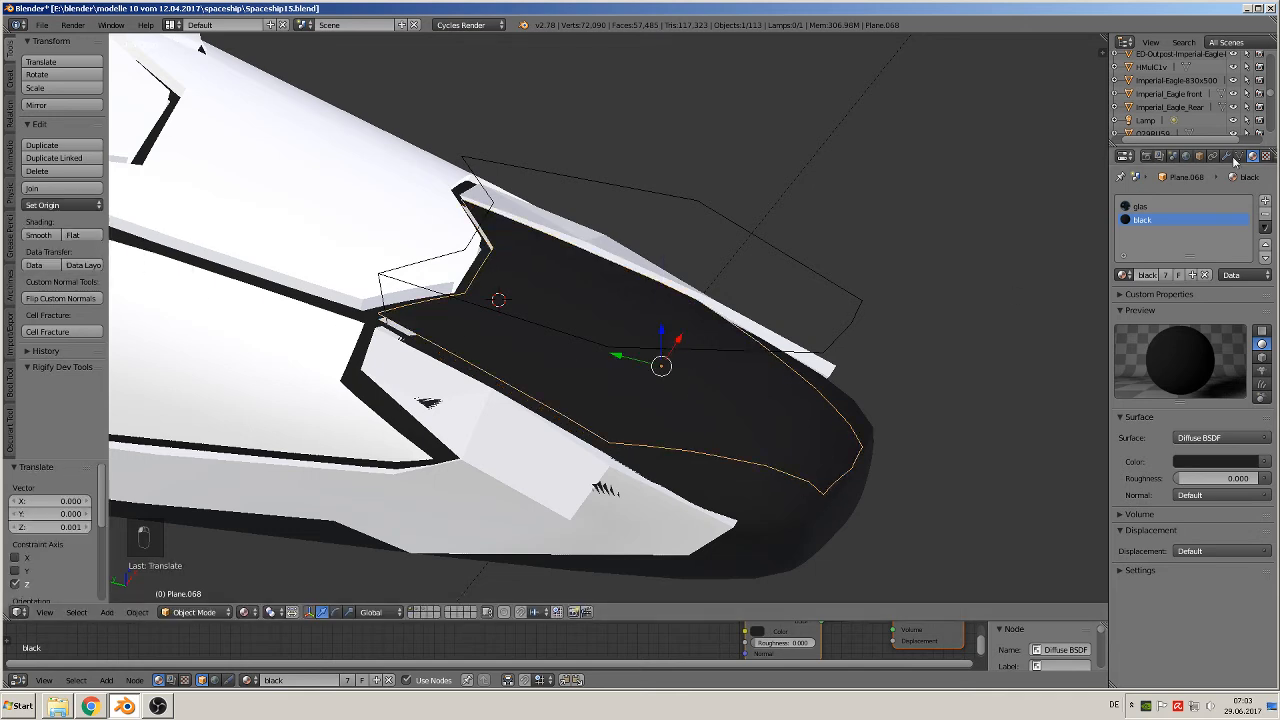
- Add a Solidify modifier to the nose plate and place it above the Edge Split modifier
click(1225, 157)
click(1178, 203)
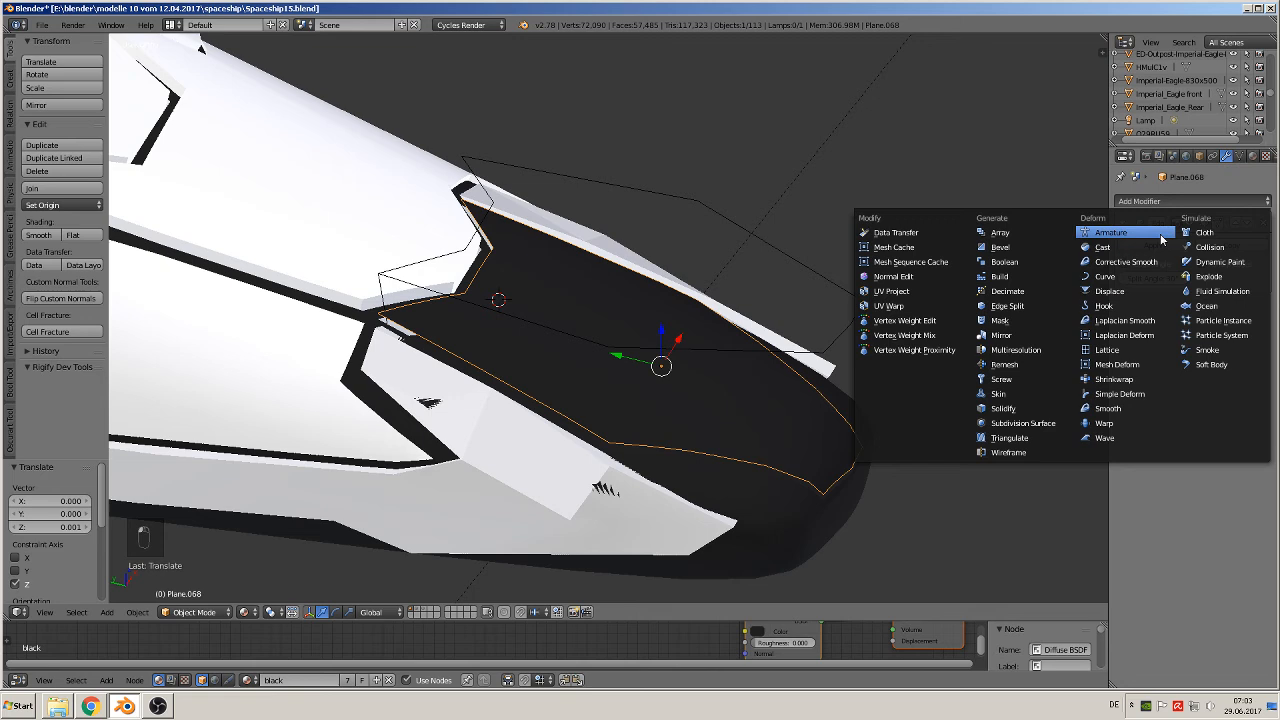
click(1022, 409)
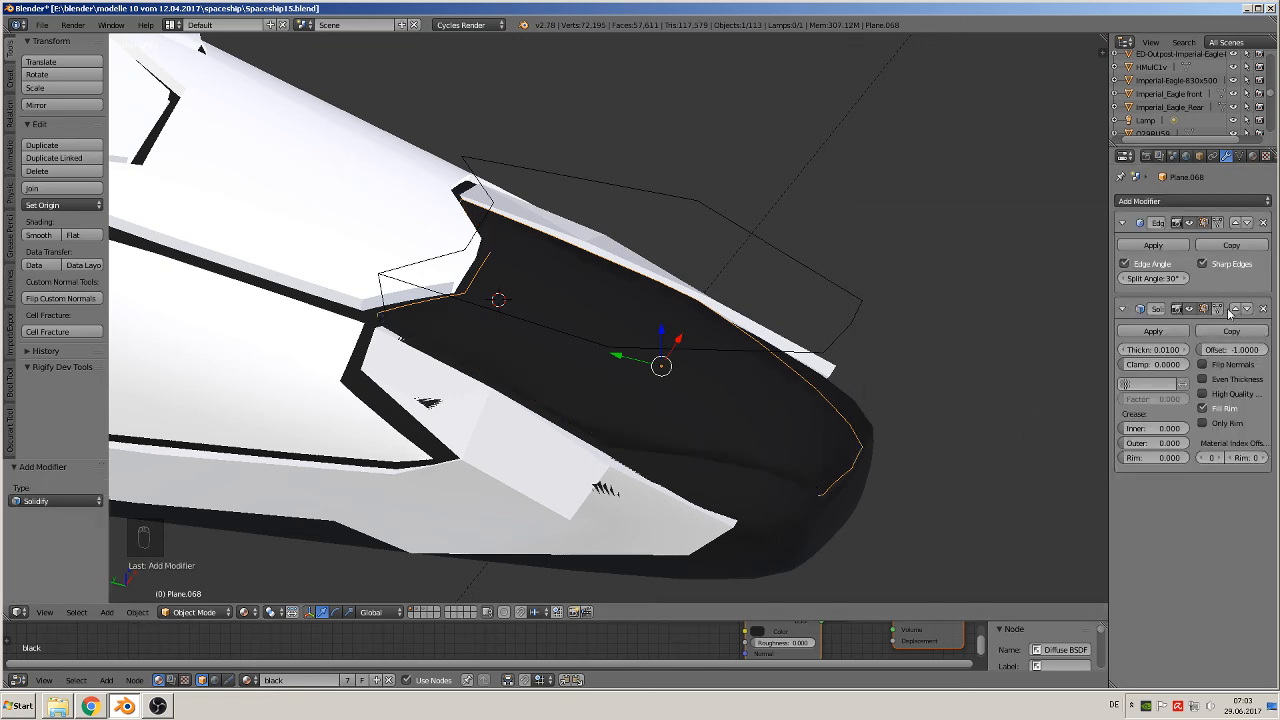
click(1236, 309)
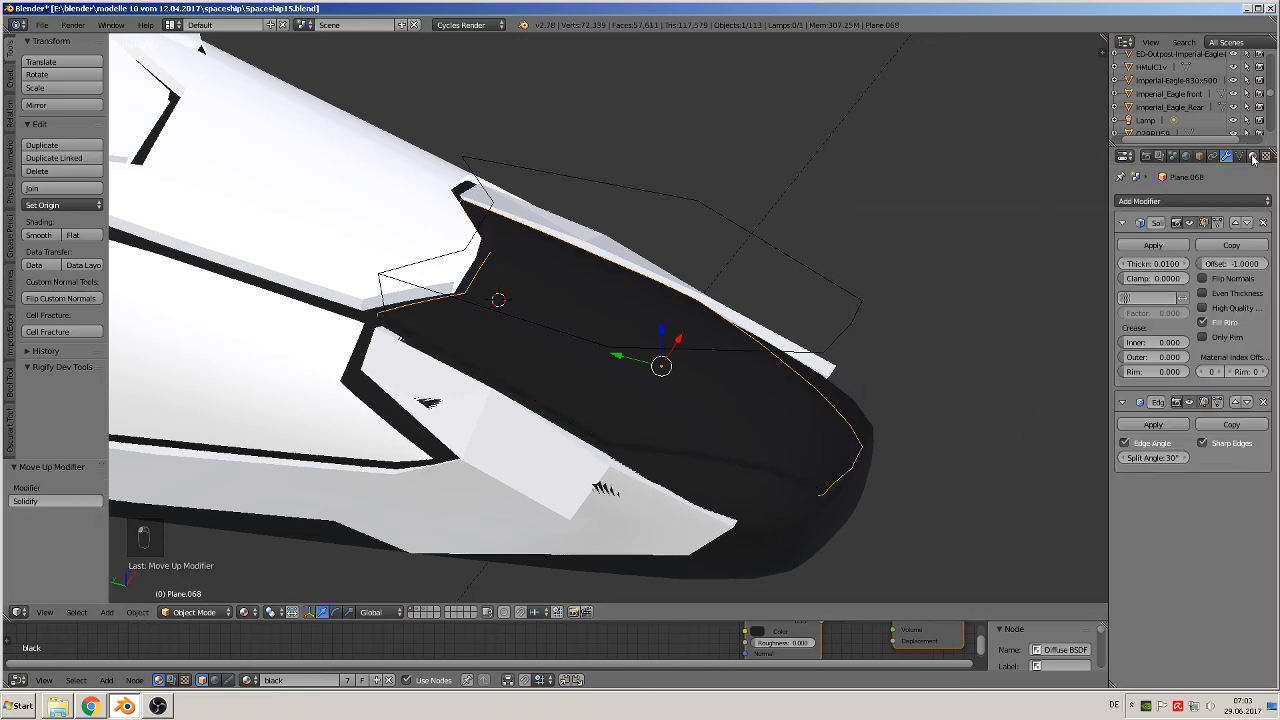
- Replace the nose plate's materials with ship plates and raise the plate about 0.0004 along Z
click(1252, 156)
click(1264, 217)
click(1264, 217)
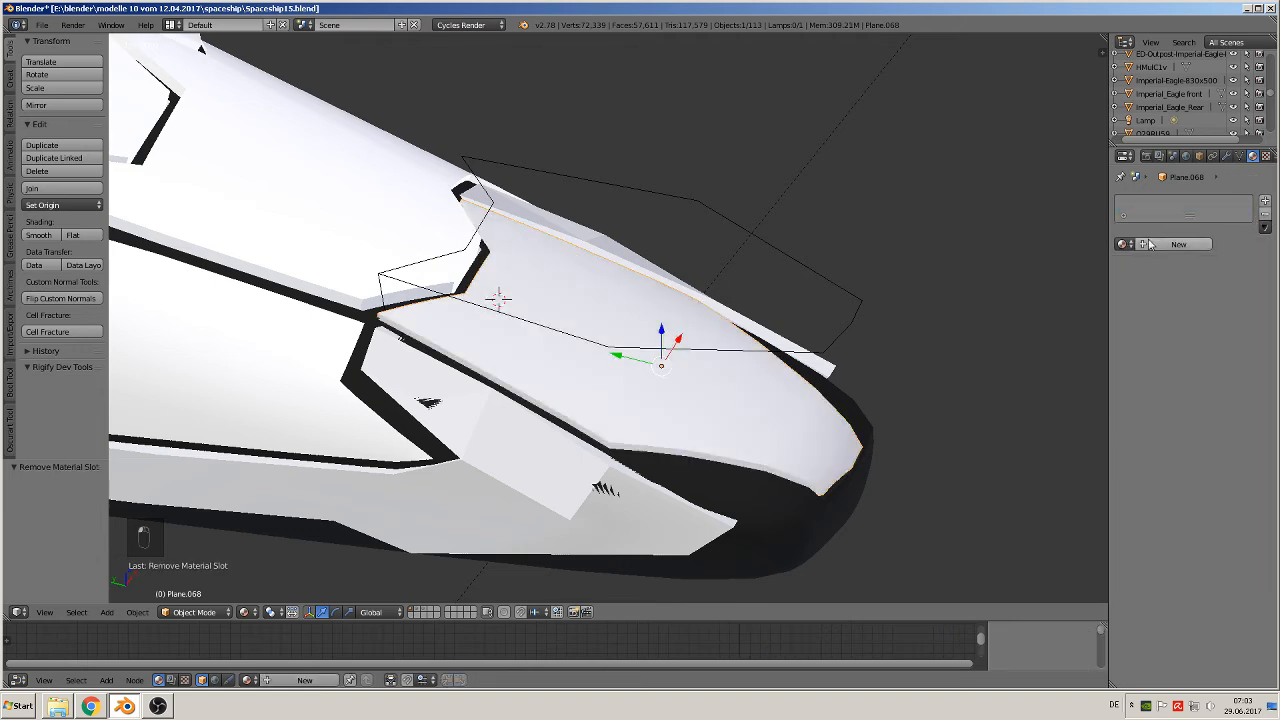
click(1123, 244)
text(ship)
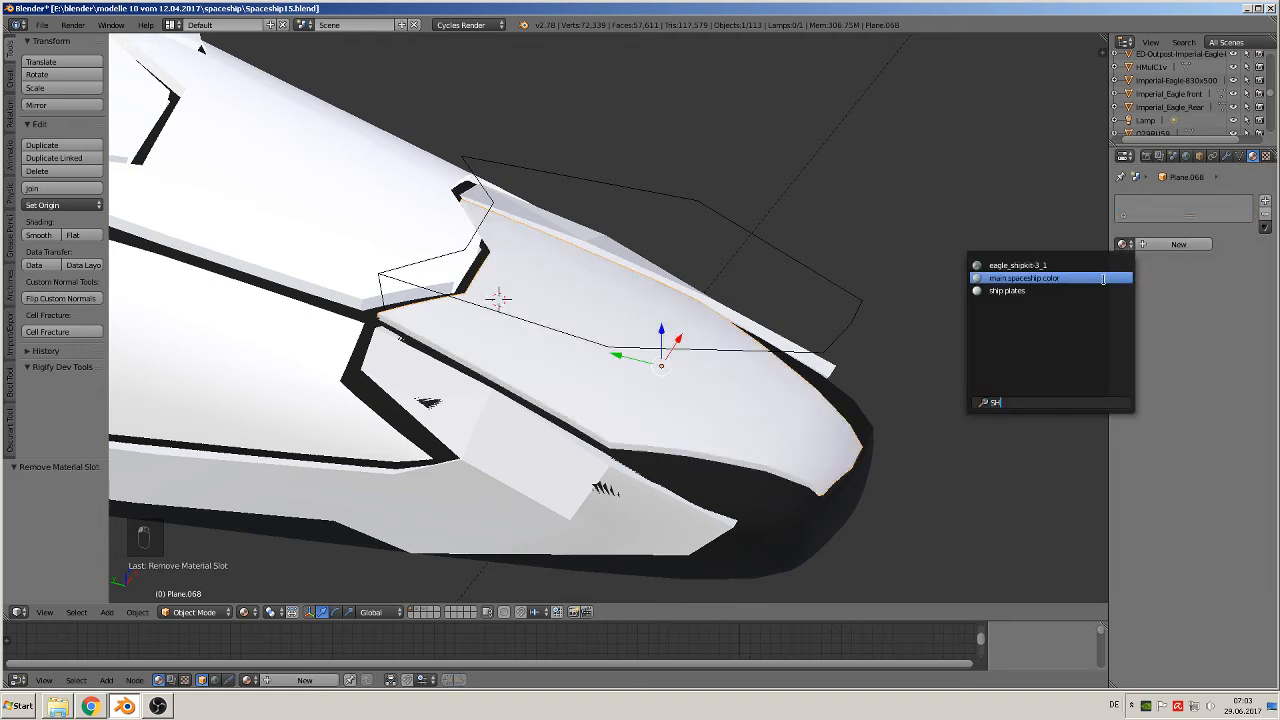
click(1055, 292)
drag(660, 330, 651, 380)
- Select the used cutting outline above the nose plate and move it to another layer
middle_drag(651, 380, 538, 385)
scroll(540, 384, down, 2)
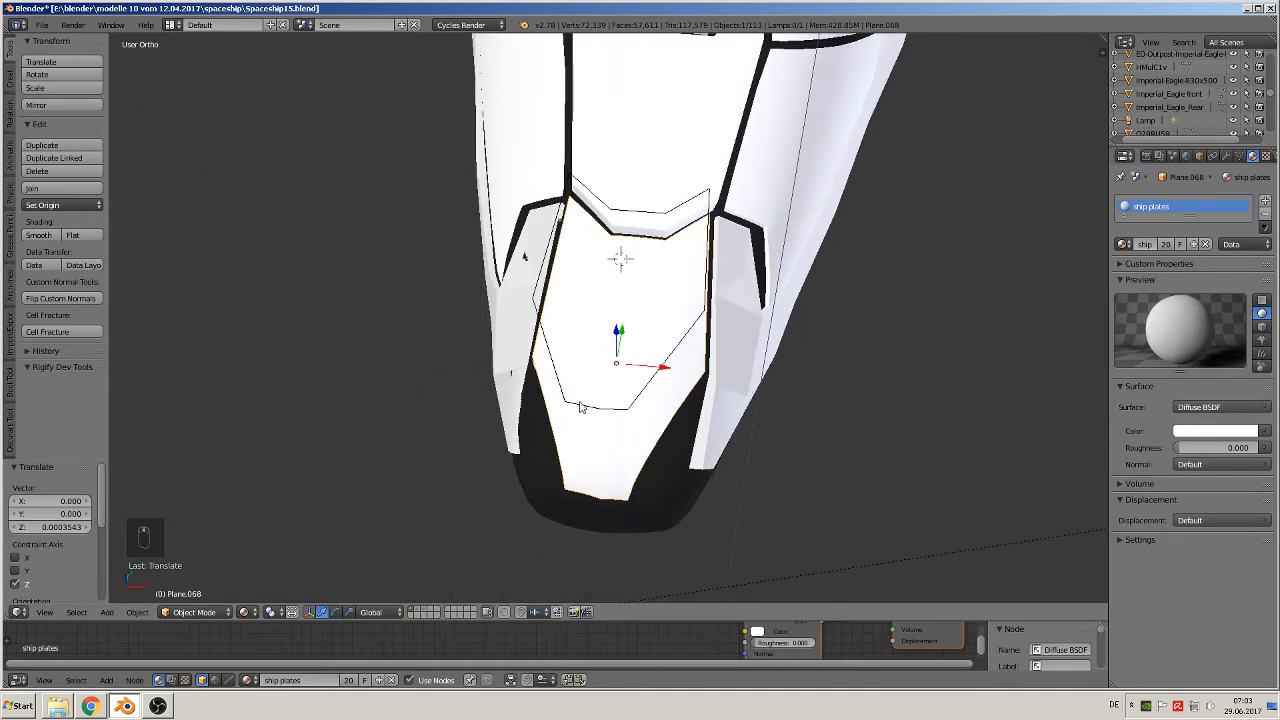
right_click(578, 406)
right_click(575, 407)
key(m)
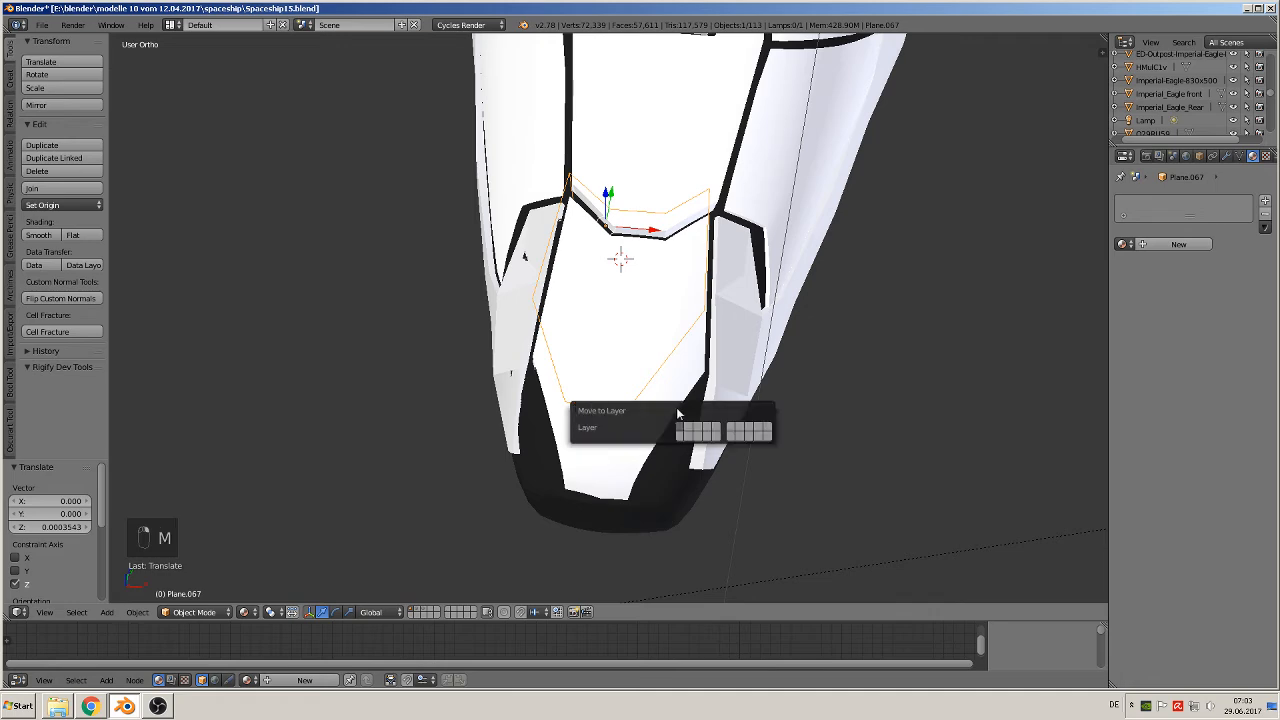
click(690, 430)
- Clear the object selection, check the plated nose on the whole ship and save the spaceship file
scroll(507, 412, down, 3)
middle_drag(507, 411, 562, 361)
key(a)
key(a)
scroll(540, 350, down, 5)
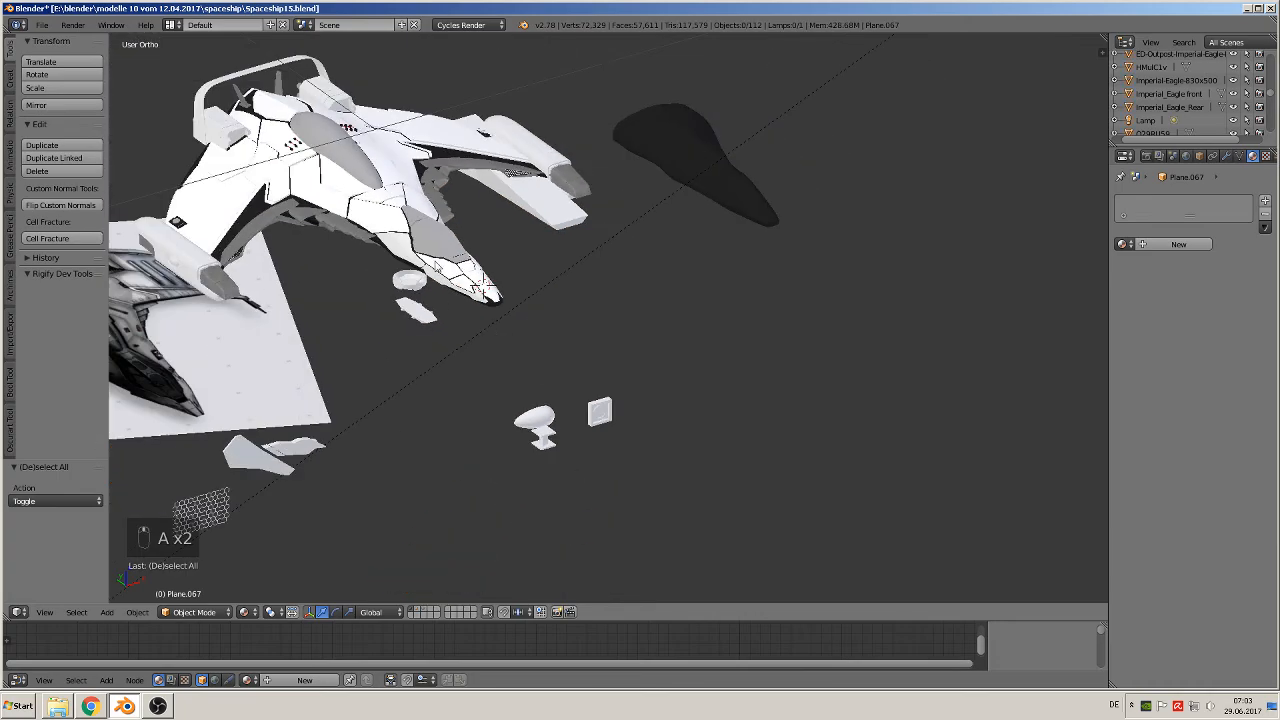
right_click(485, 290)
middle_drag(485, 290, 560, 305)
scroll(627, 319, up, 6)
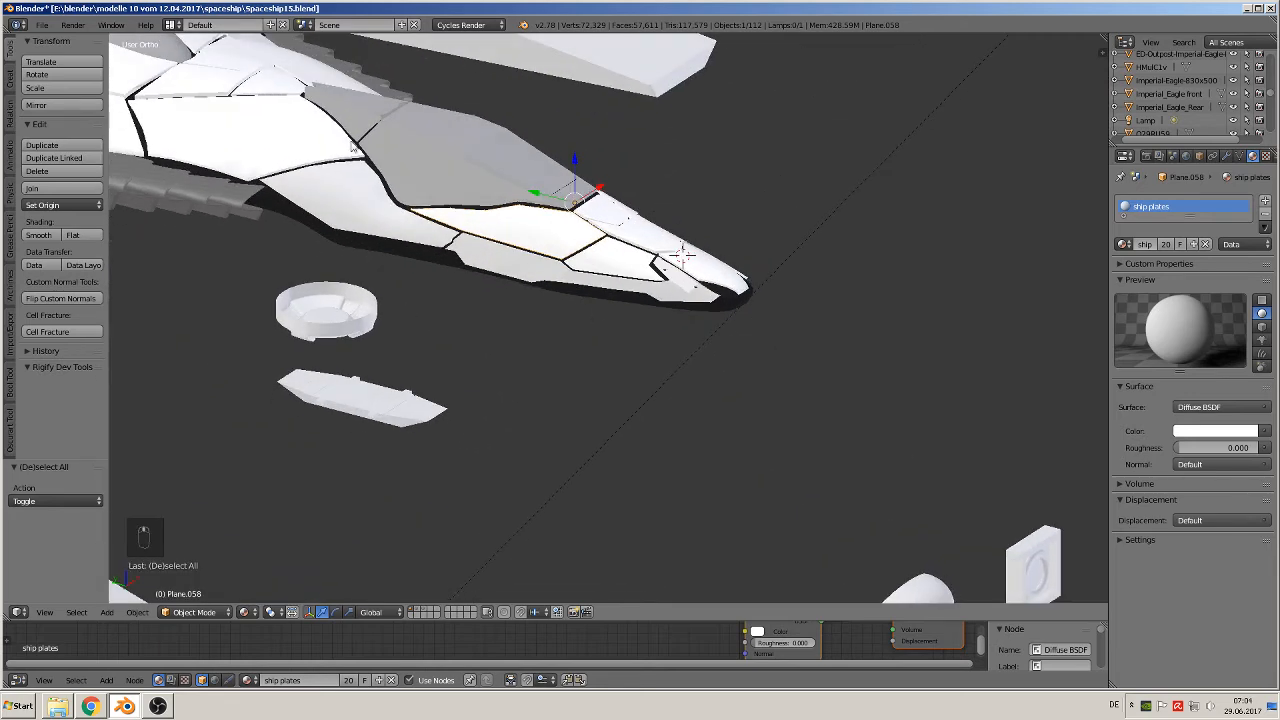
click(43, 25)
click(89, 128)
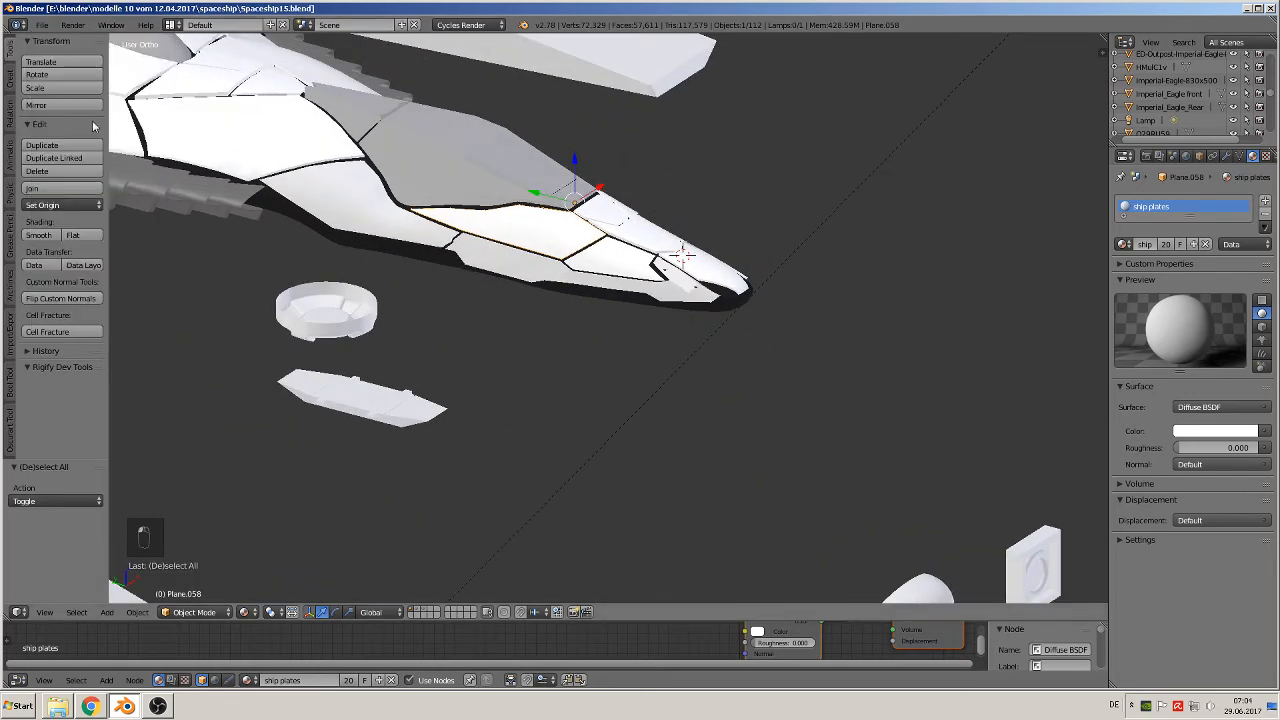
- From the top view, add a mesh plane at the dark area beside the nose plate's left front edge
key(KP_7)
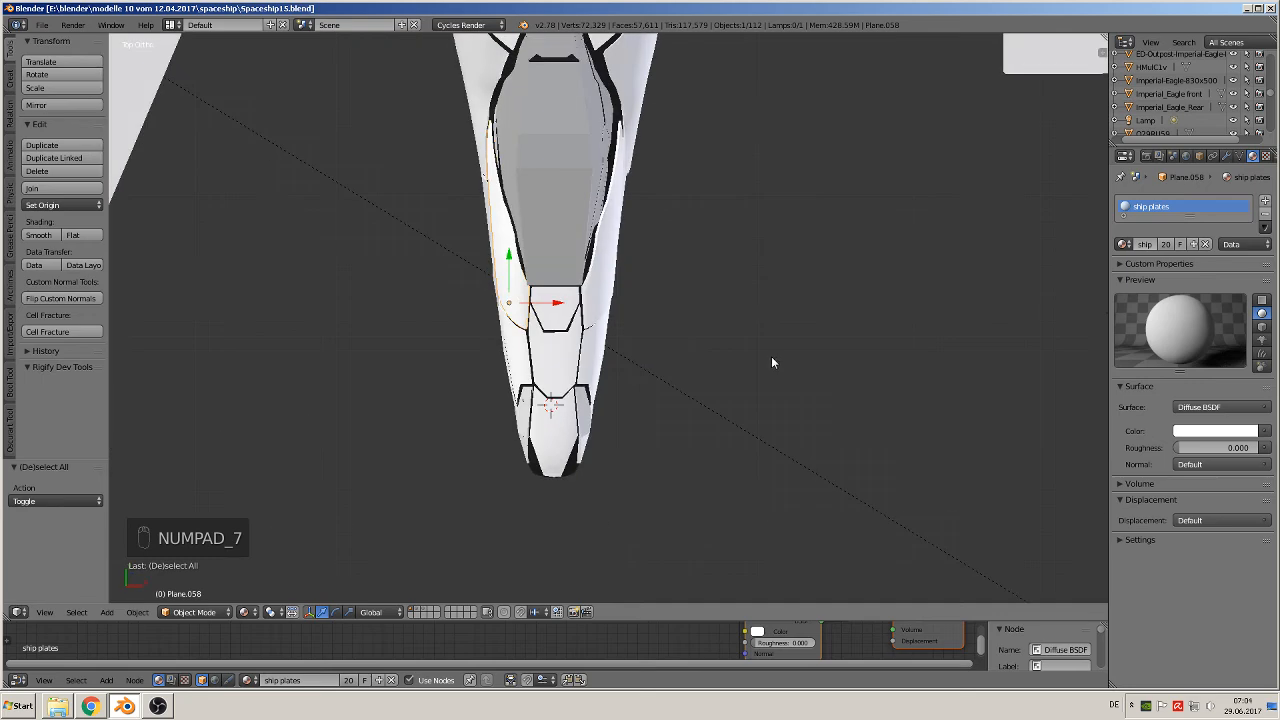
scroll(588, 463, up, 4)
shift+middle_drag(585, 472, 783, 91)
scroll(770, 120, up, 3)
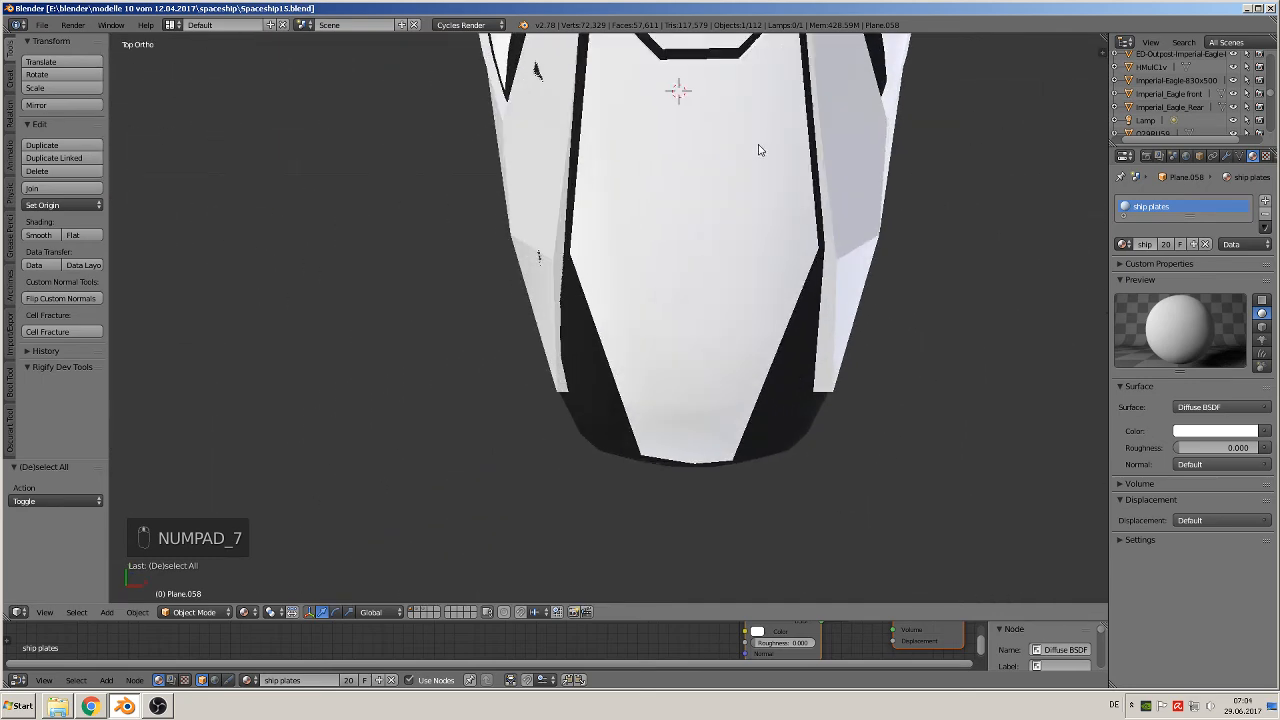
shift+middle_drag(690, 262, 594, 266)
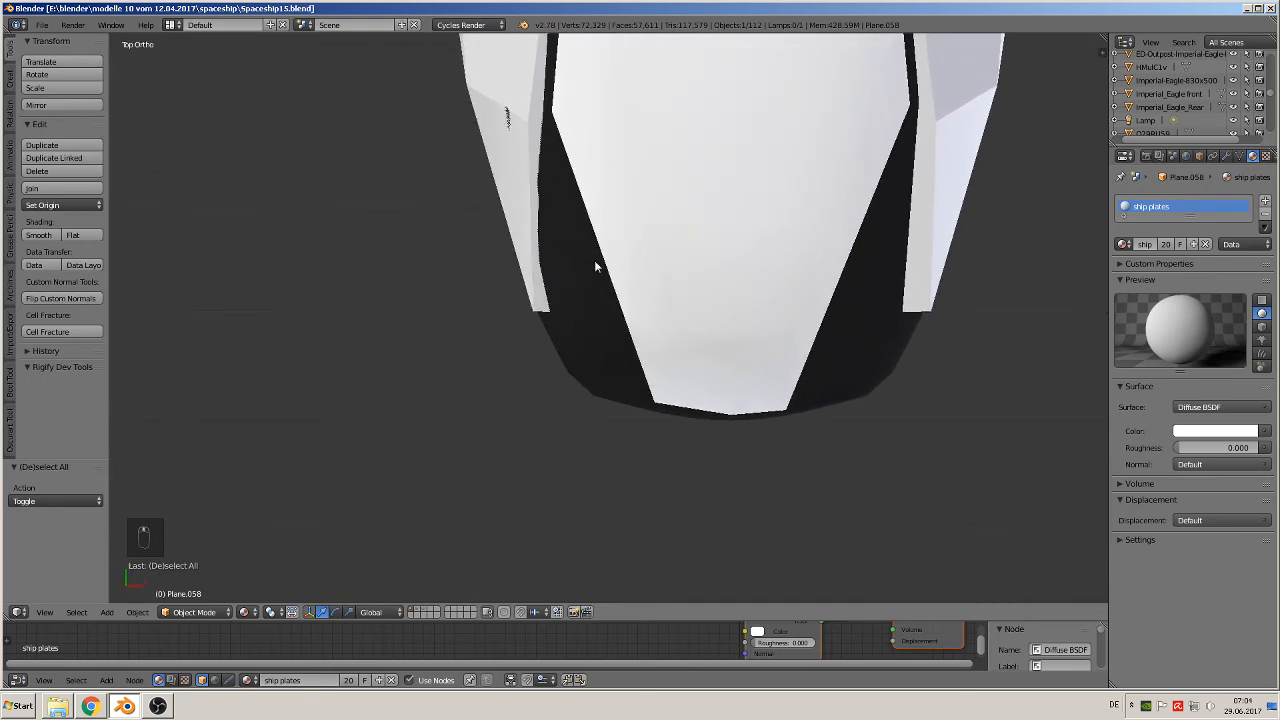
click(129, 613)
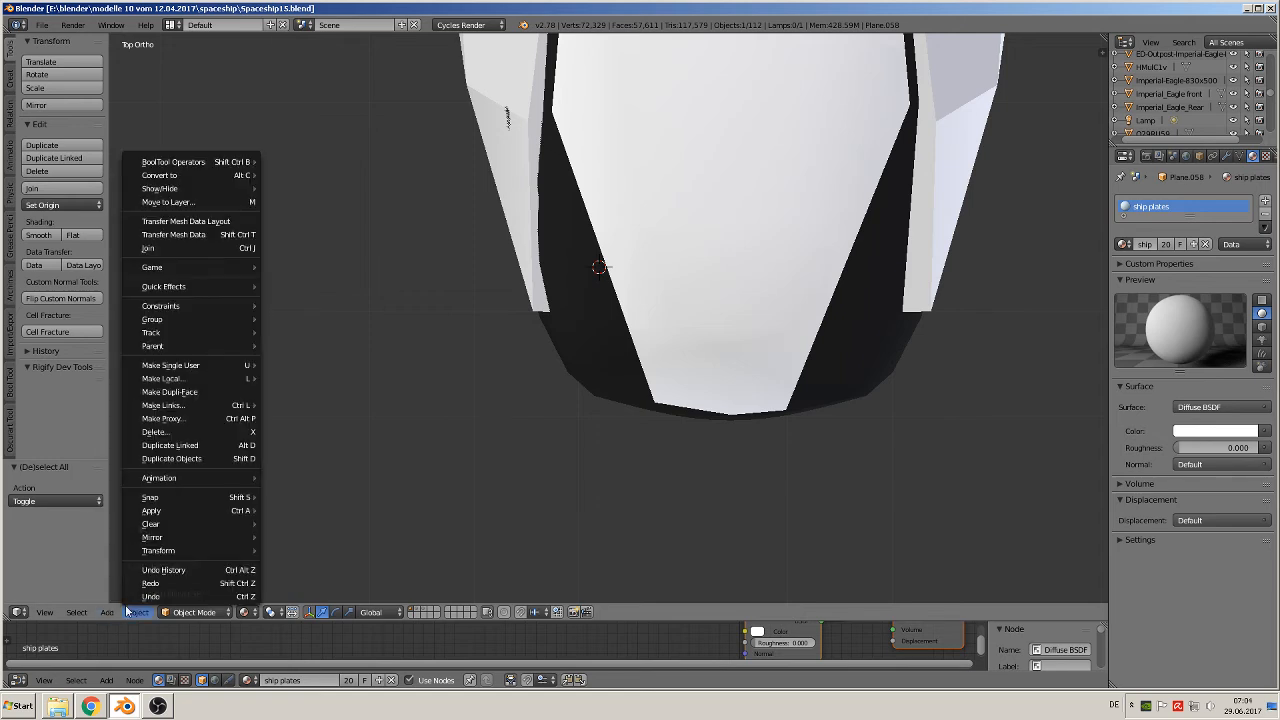
mouse_move(112, 614)
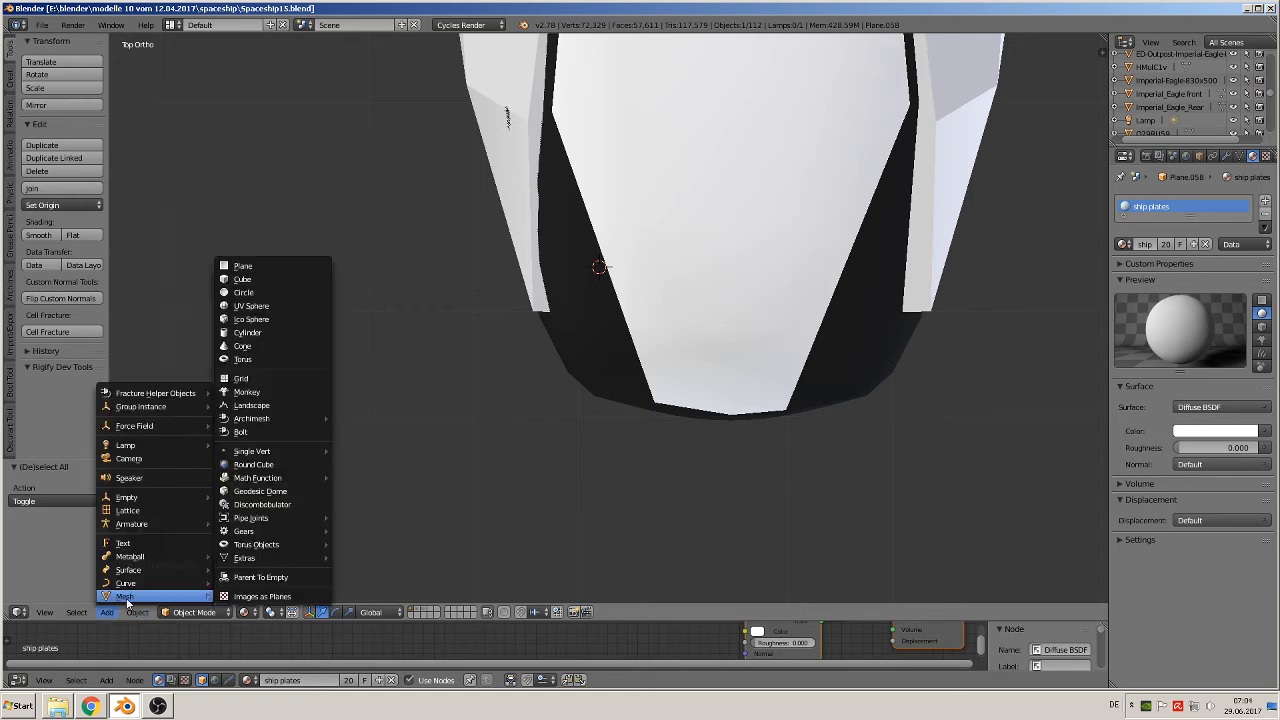
click(273, 263)
- Scale the new plane down to a small square and move it along negative X, clear of the hull
key(s)
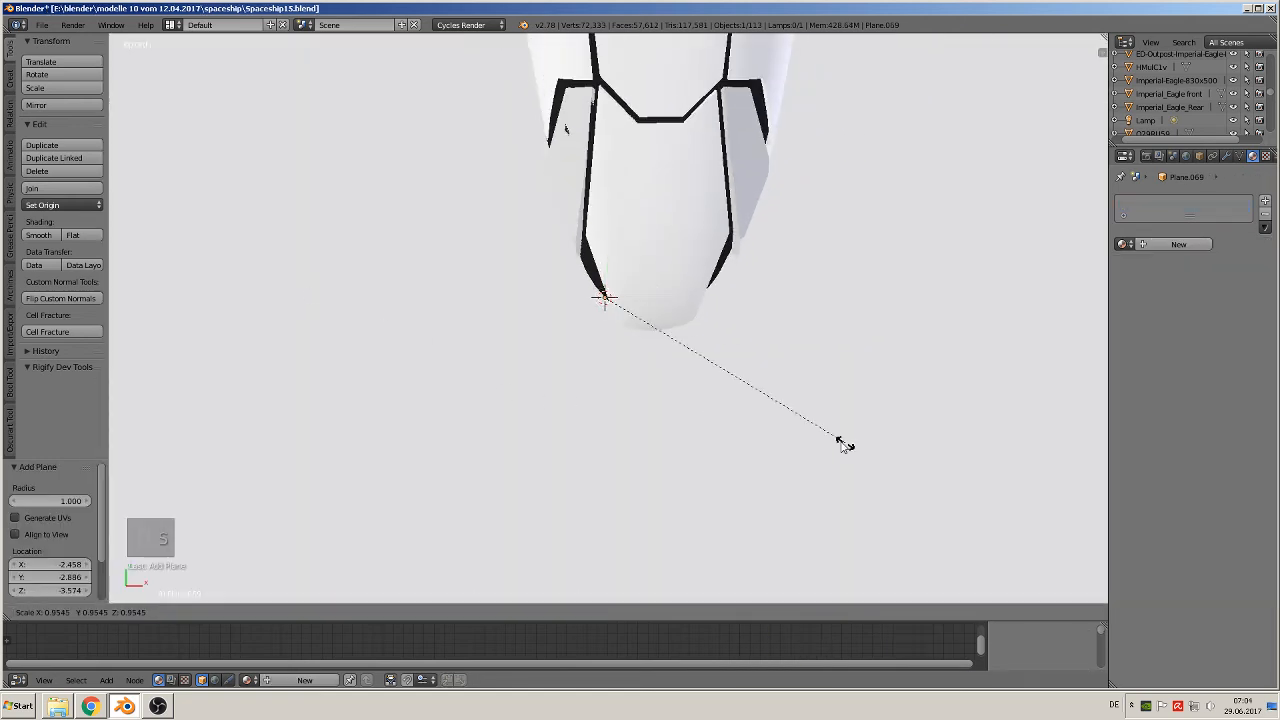
click(614, 322)
key(s)
click(678, 355)
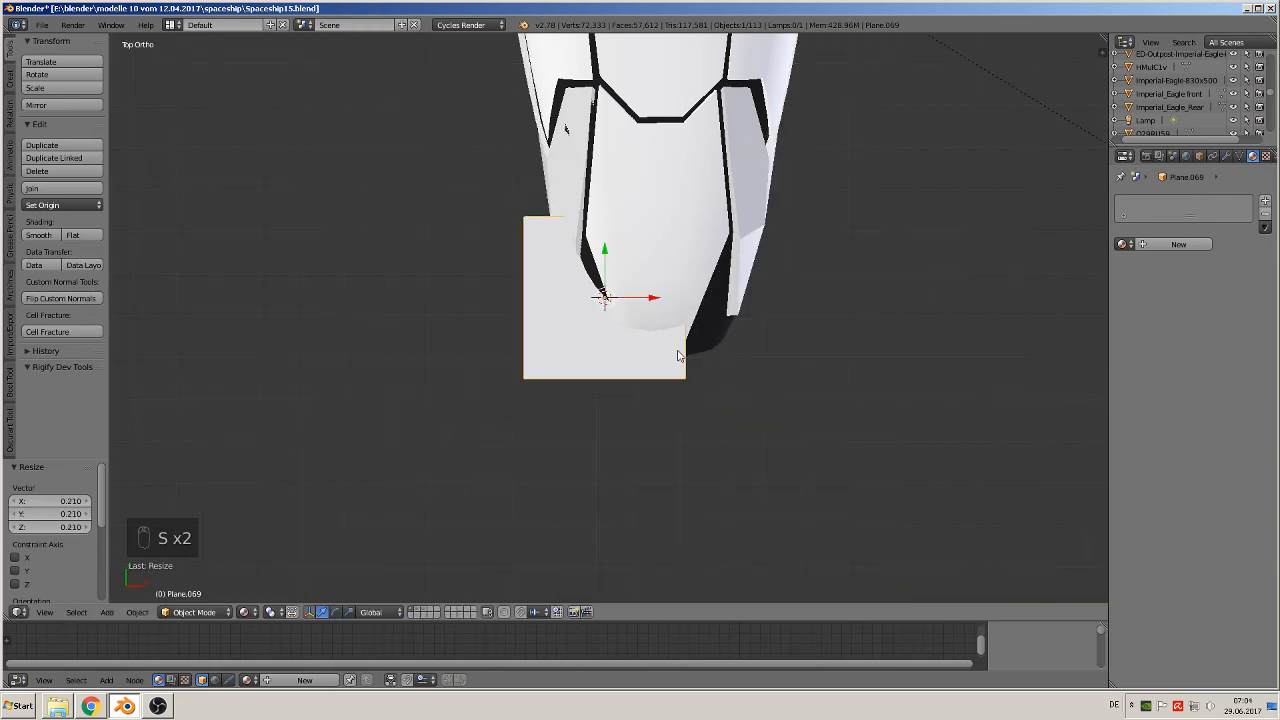
drag(643, 308, 363, 297)
- Delete three of the plane's vertices, keeping only its upper-left corner vertex
key(Tab)
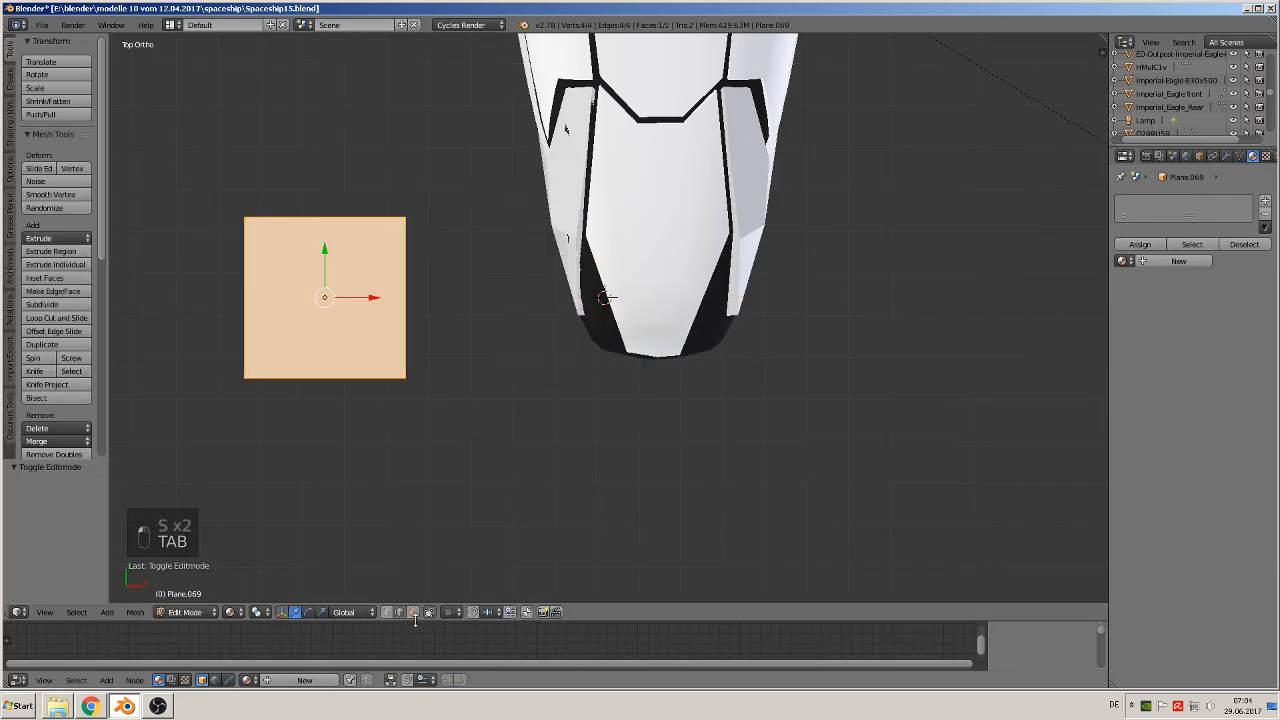
right_click(405, 216)
shift+right_click(405, 378)
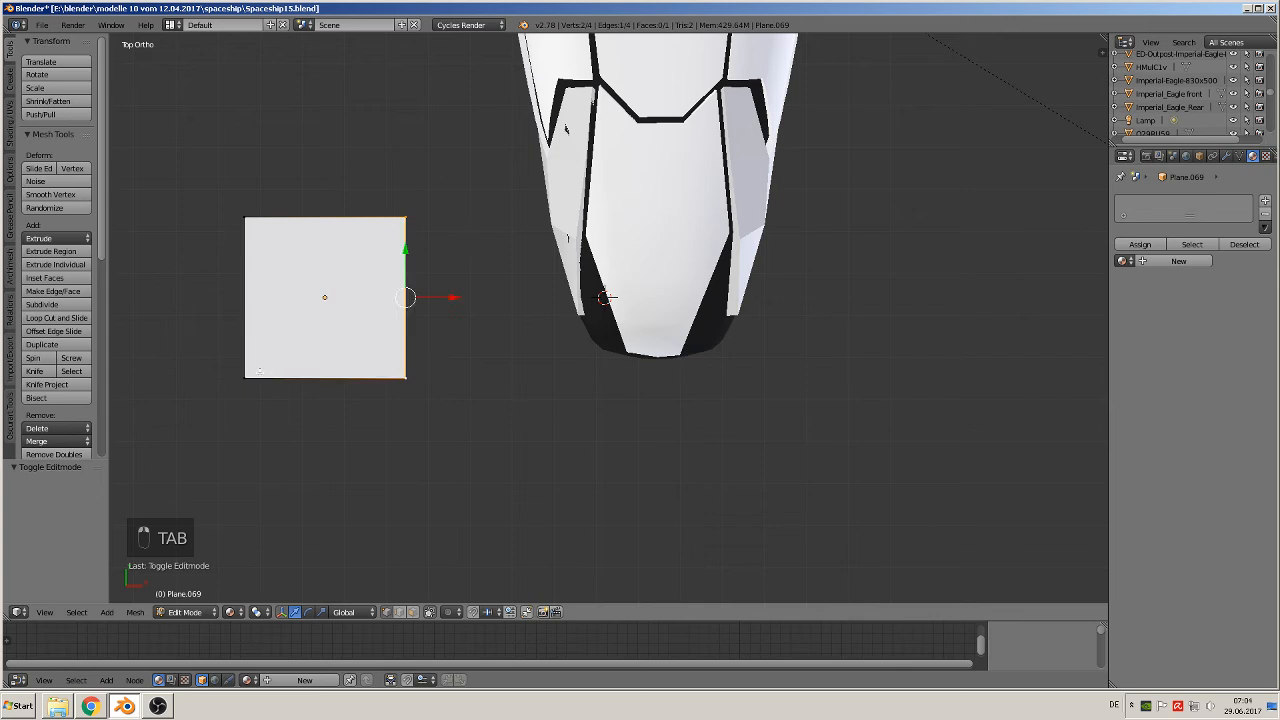
shift+right_click(246, 377)
key(x)
click(255, 368)
- Move the remaining vertex to the rear tip of the nose's left dark area and raise it 0.007 along Z
right_click(253, 248)
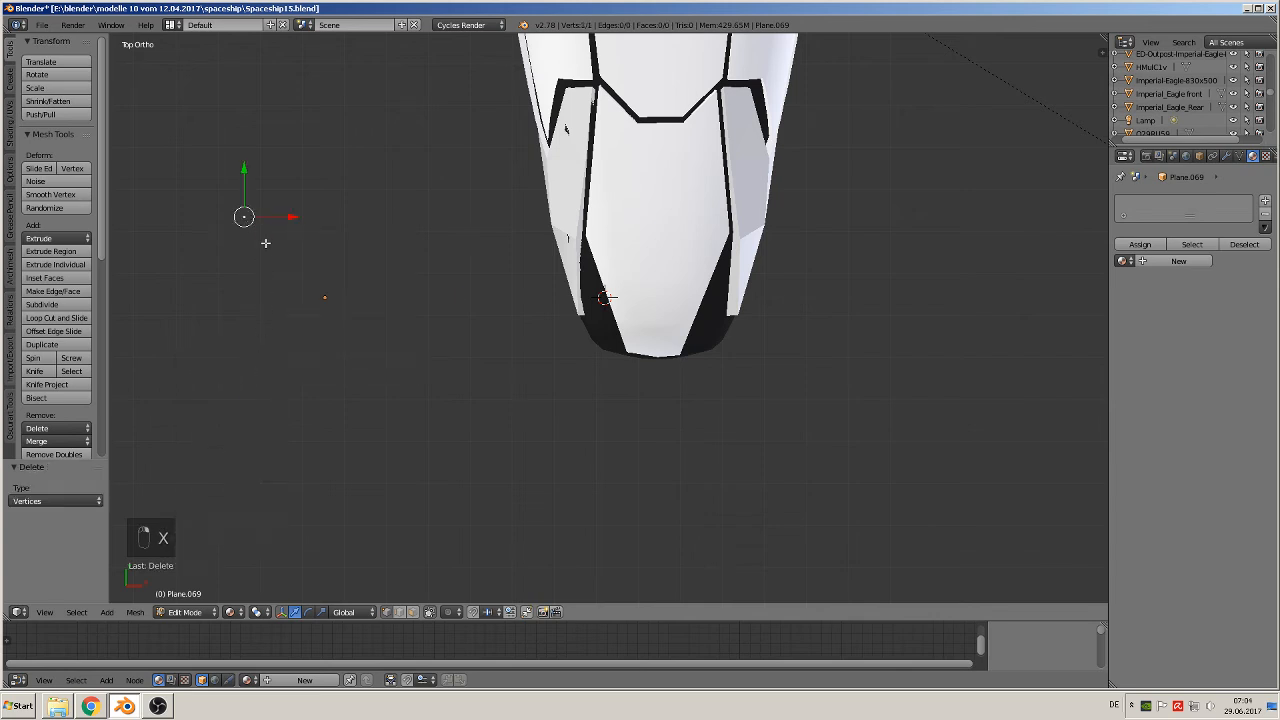
key(g)
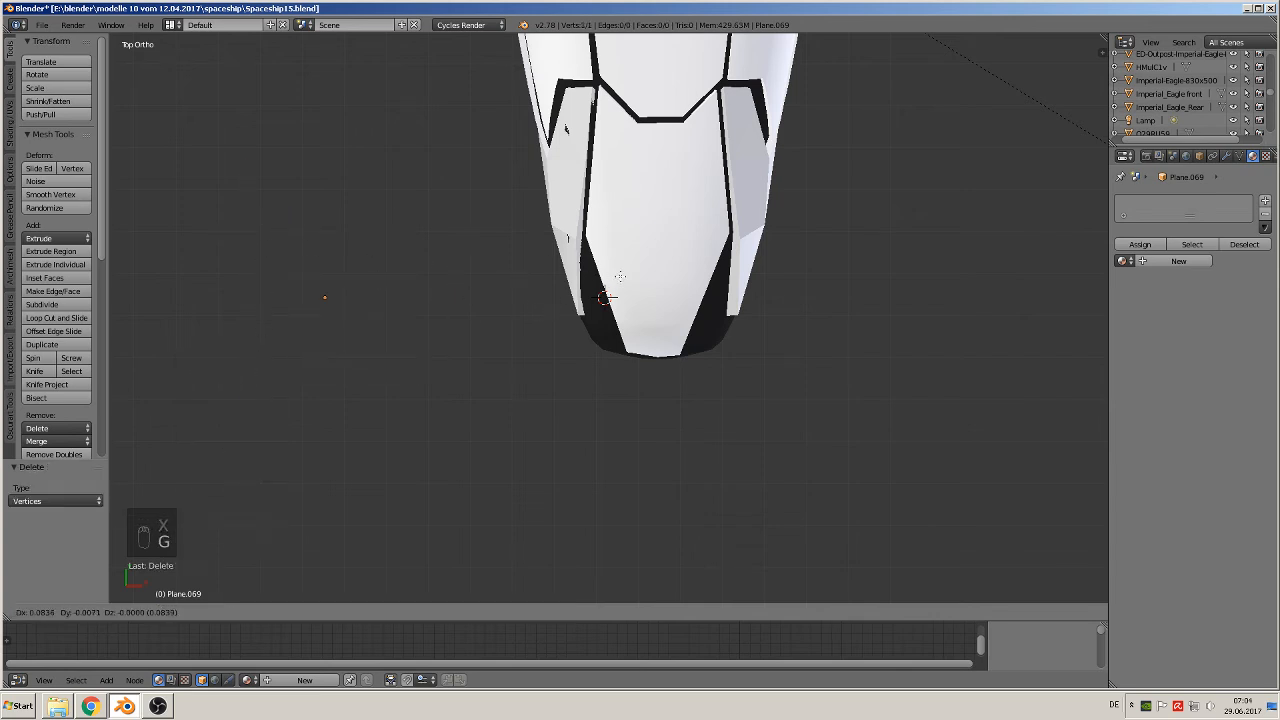
click(620, 276)
middle_drag(620, 276, 592, 173)
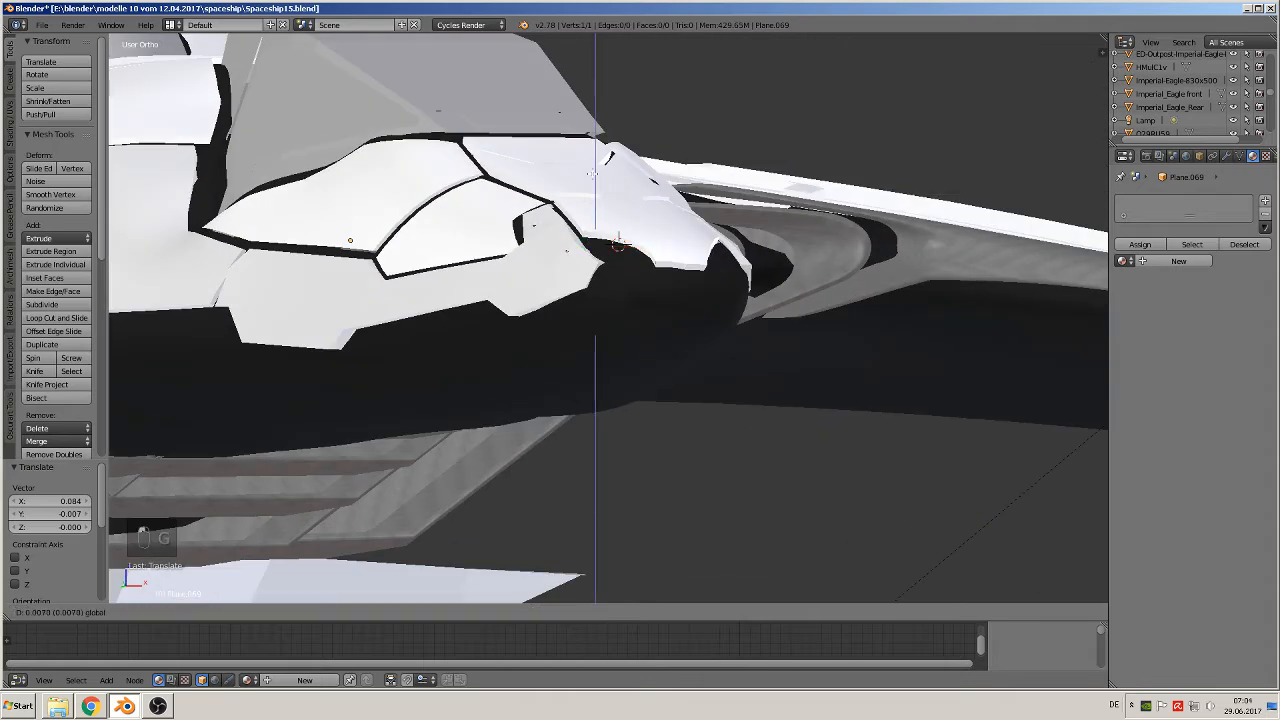
click(592, 173)
key(KP_7)
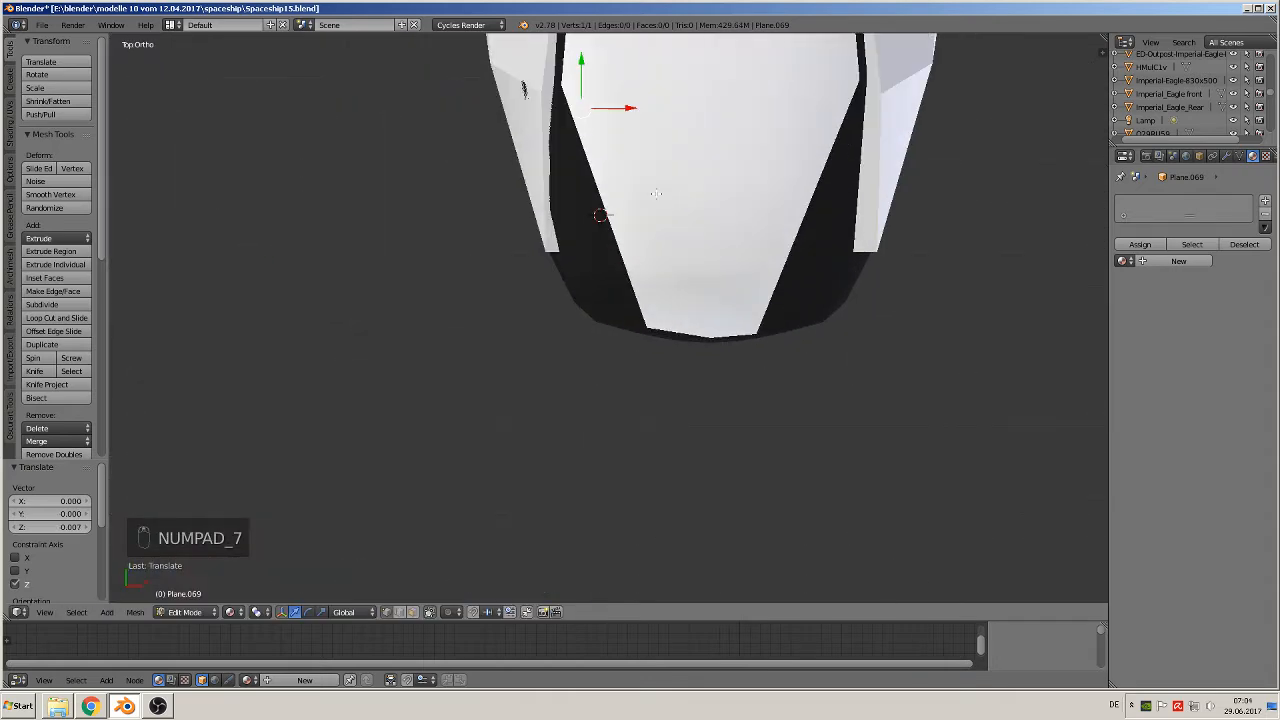
scroll(523, 88, up, 2)
key(g)
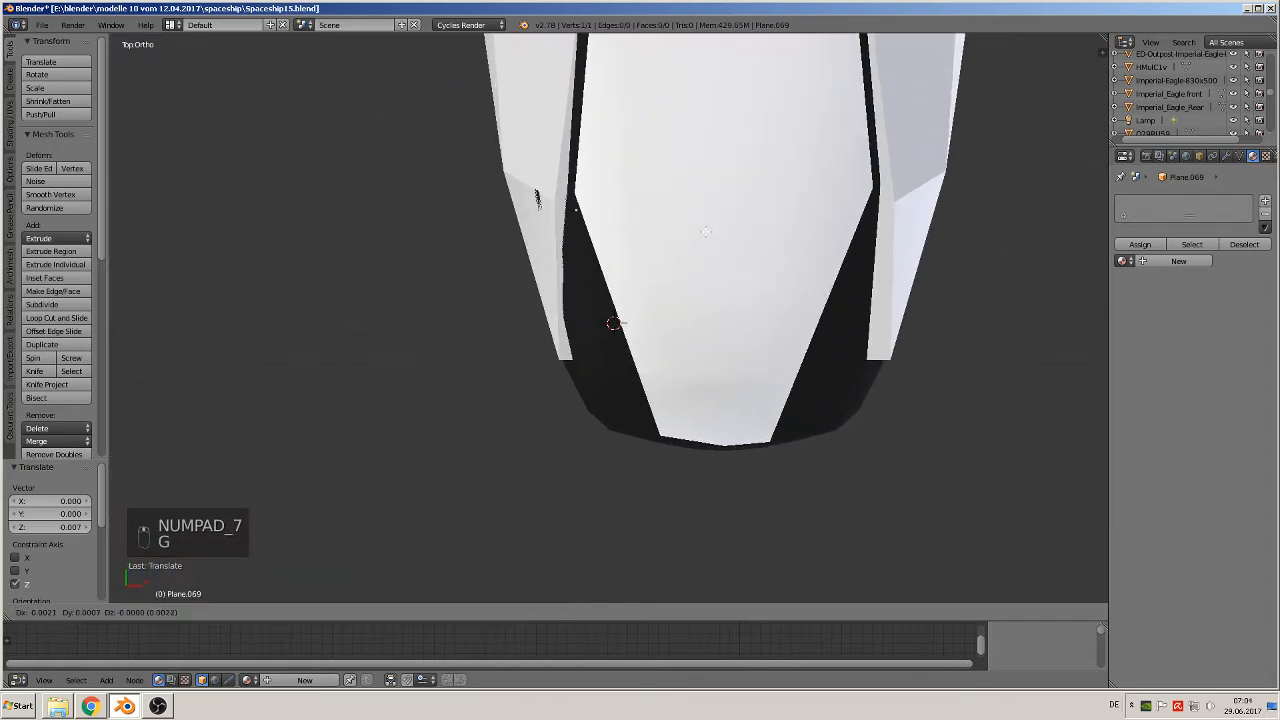
click(705, 224)
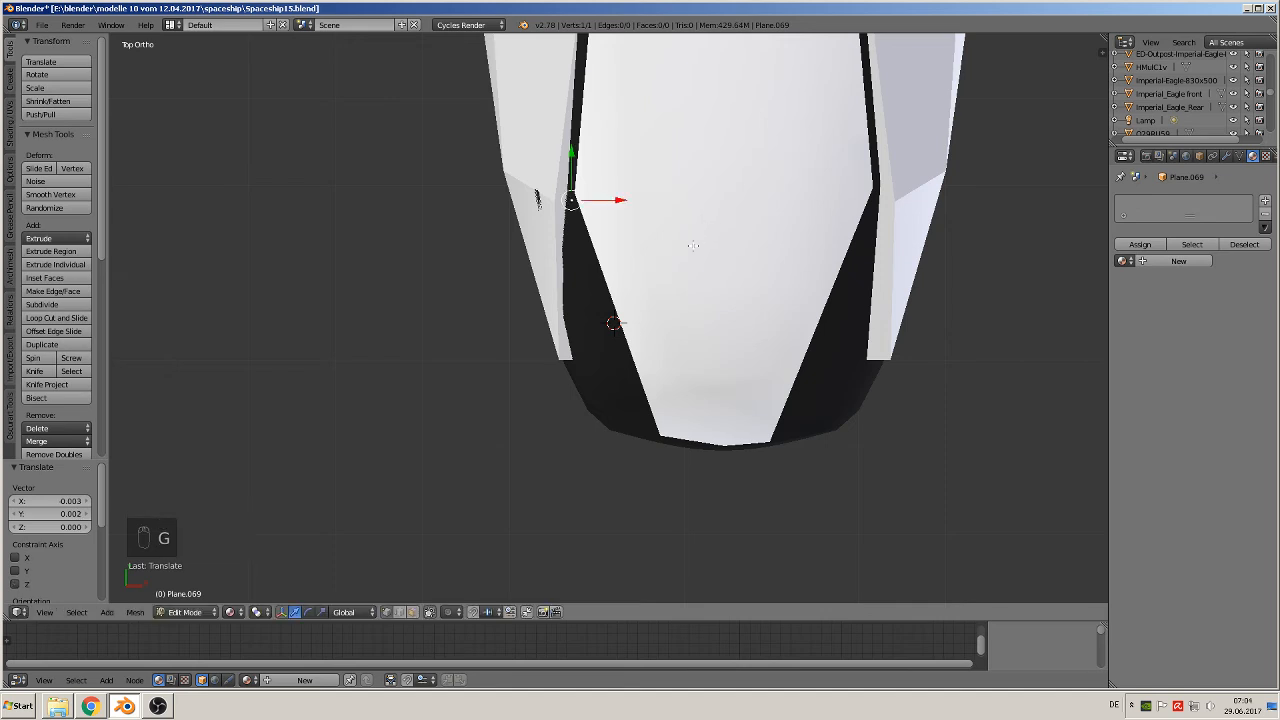
- Extrude the vertex into an eight-segment outline along the left dark area's outer edge to the nose plate's front corner
key(e)
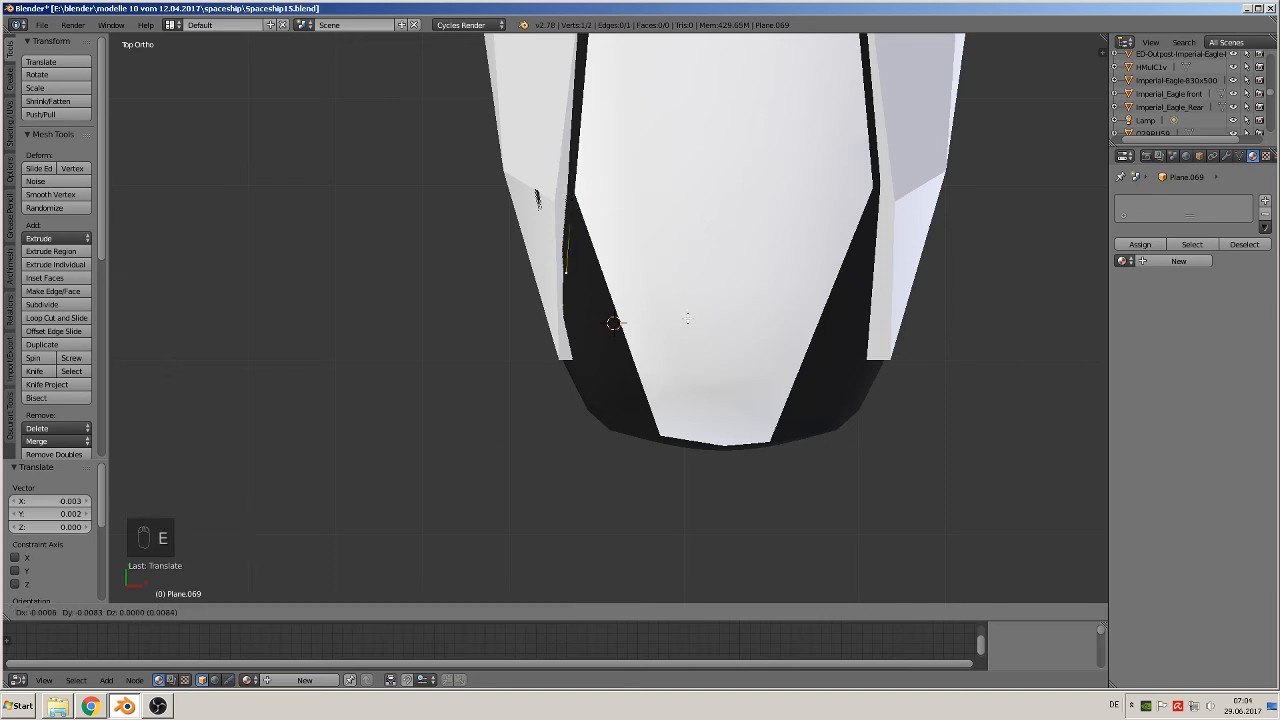
click(688, 291)
key(e)
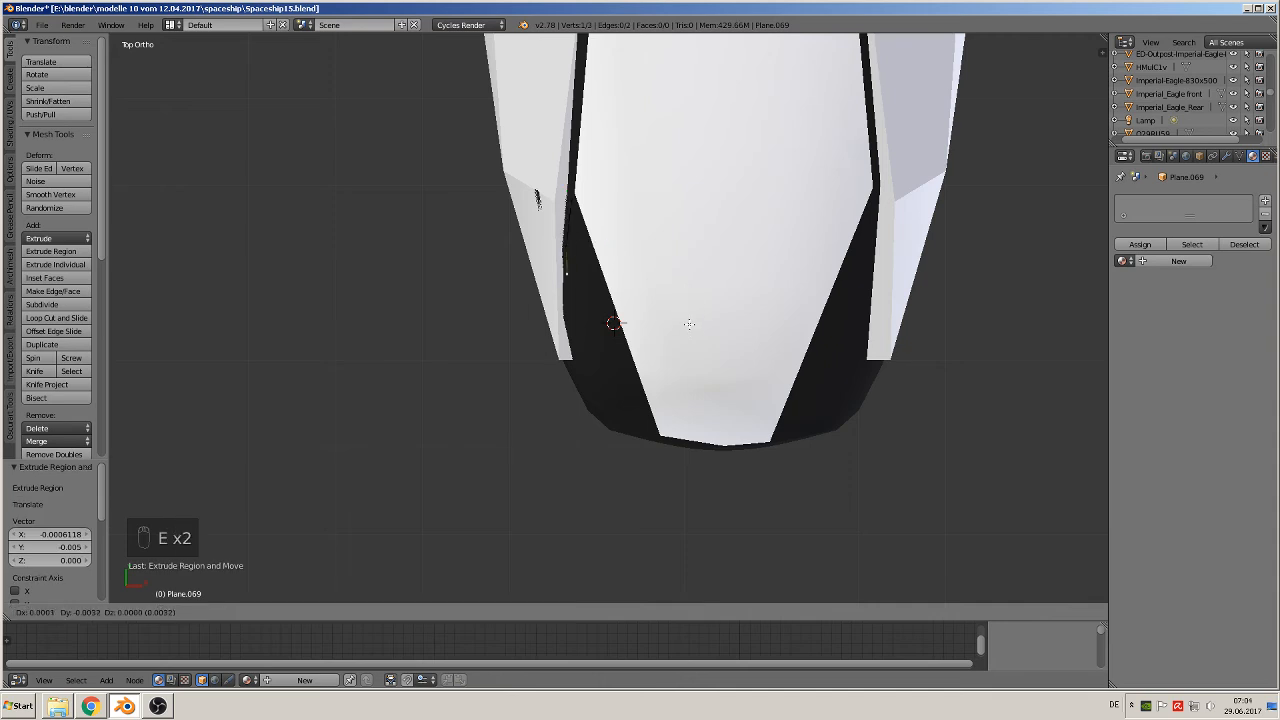
click(690, 330)
key(e)
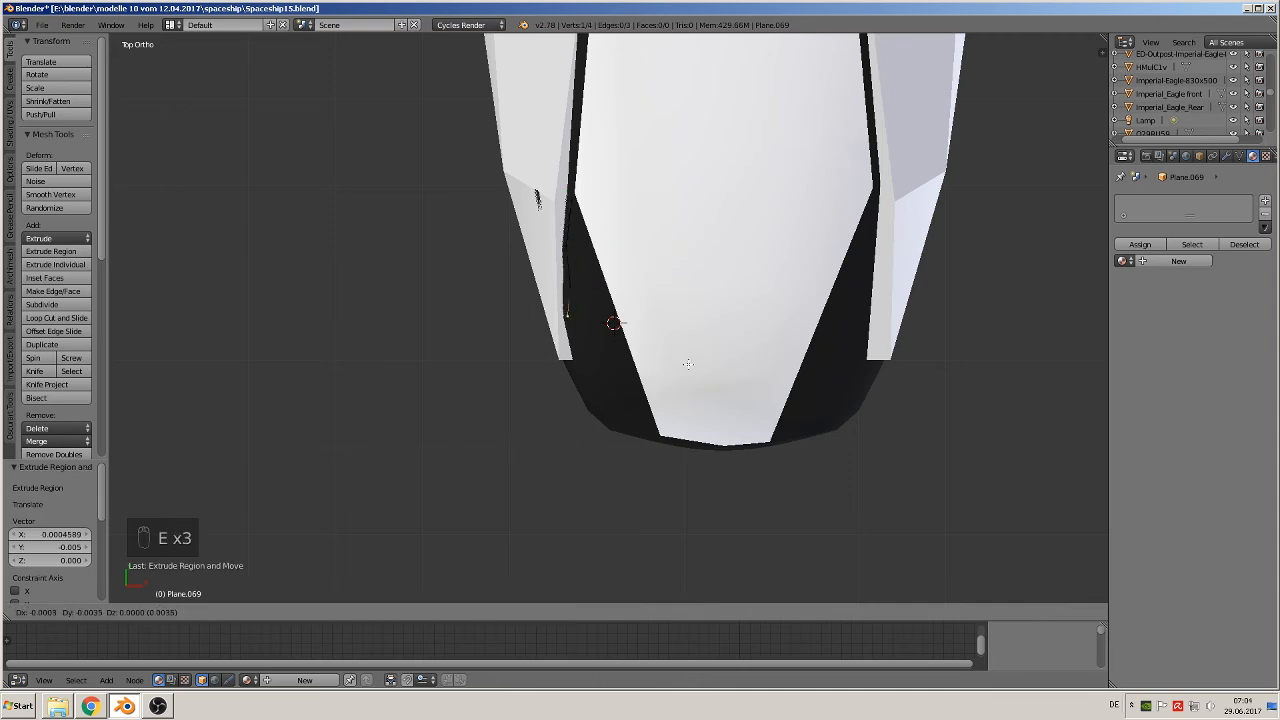
click(690, 366)
key(e)
click(700, 408)
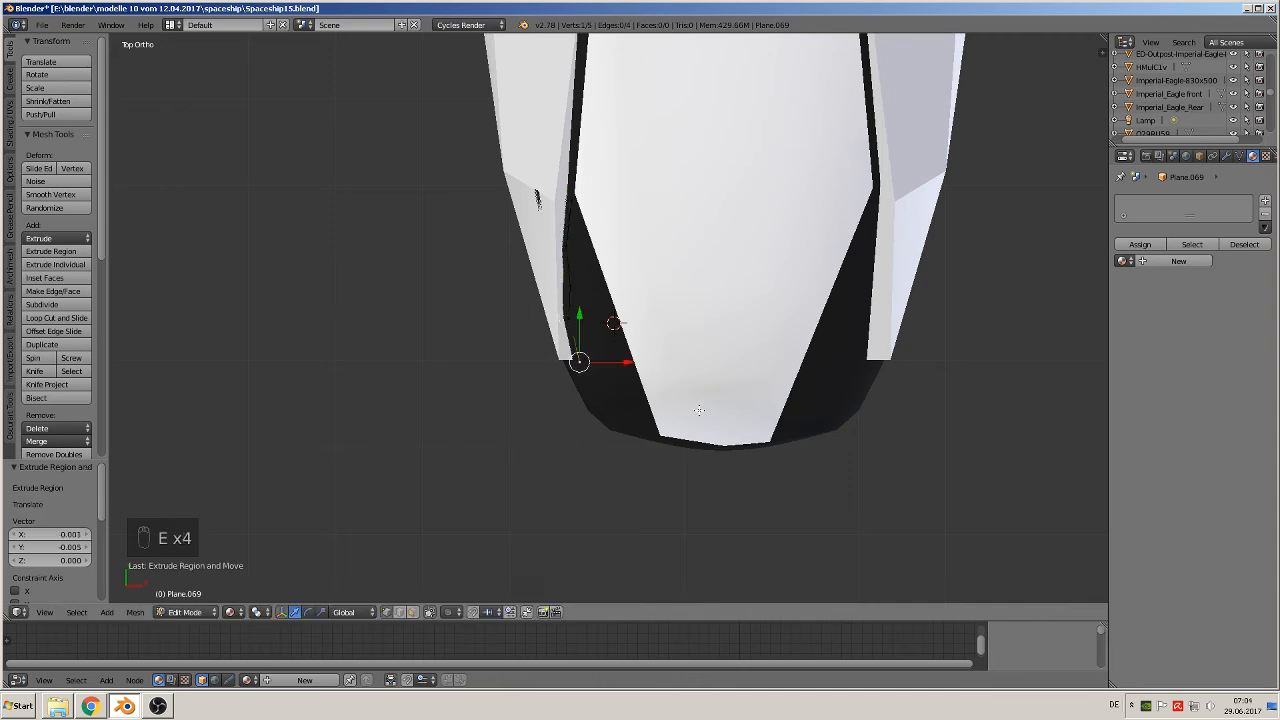
key(e)
click(694, 447)
key(e)
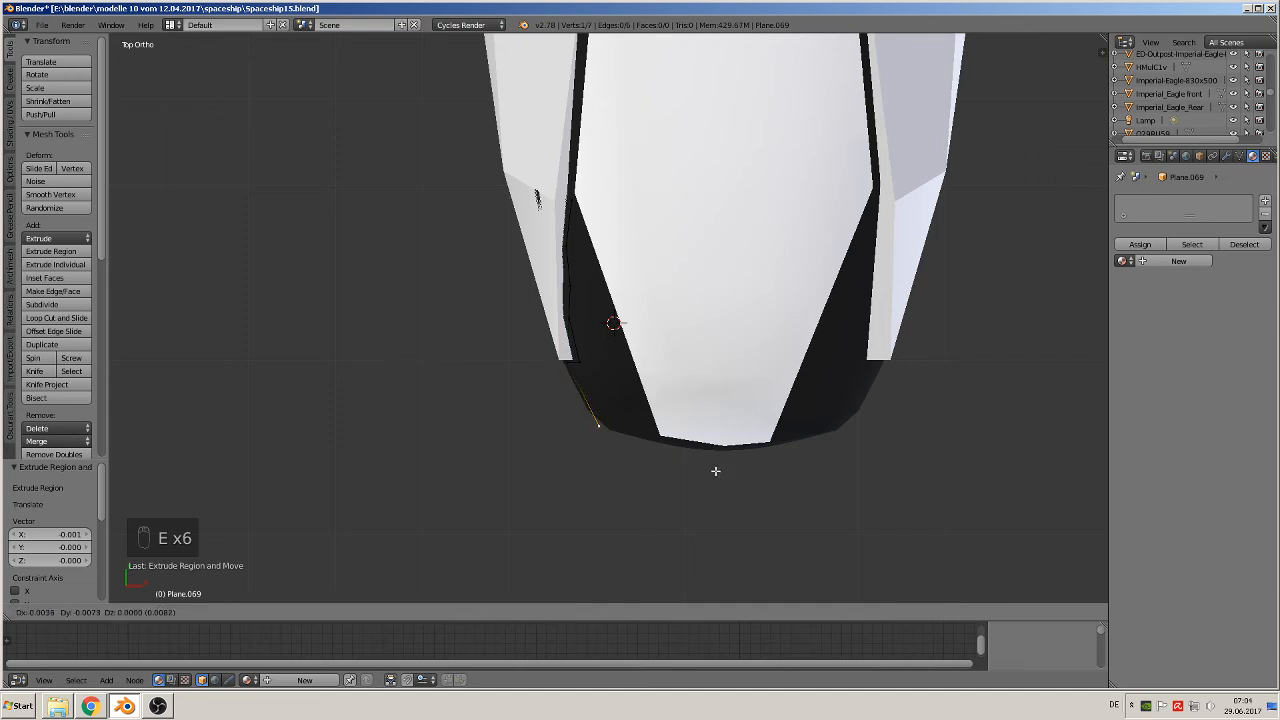
click(704, 455)
key(e)
click(722, 470)
key(e)
click(771, 482)
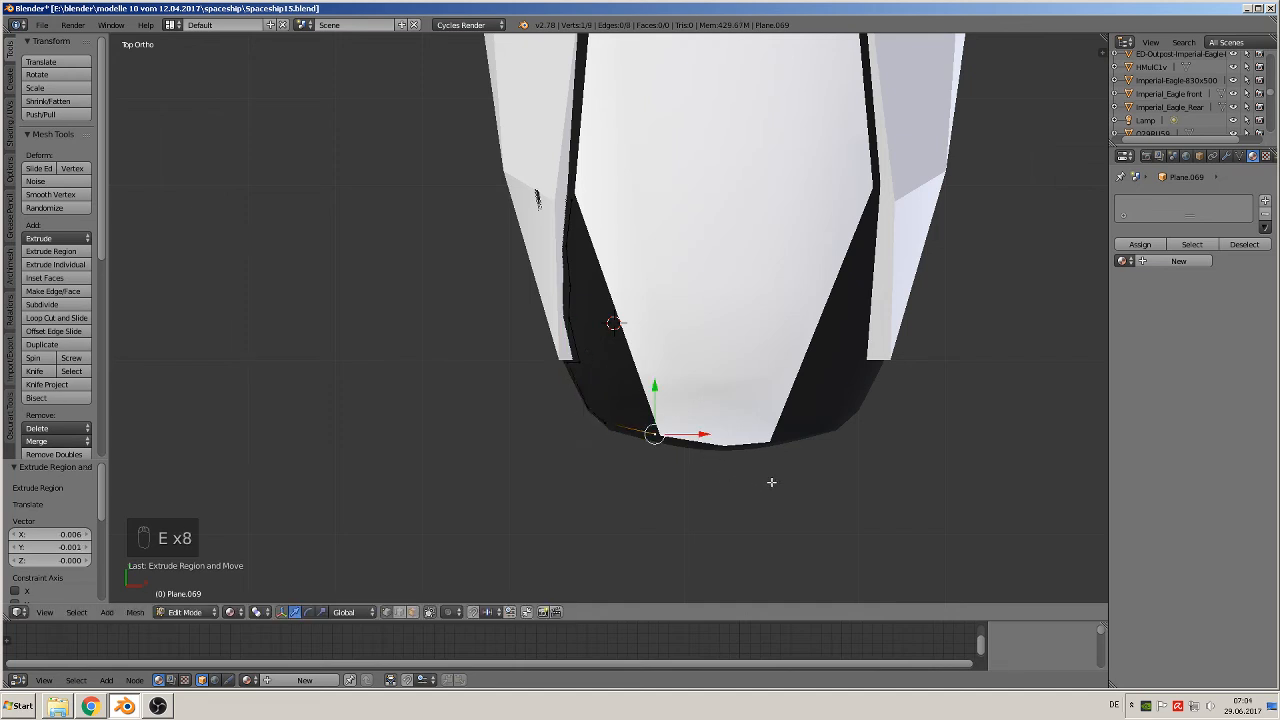
- Close the outline with an edge between its two end vertices and finish editing it
shift+right_click(573, 201)
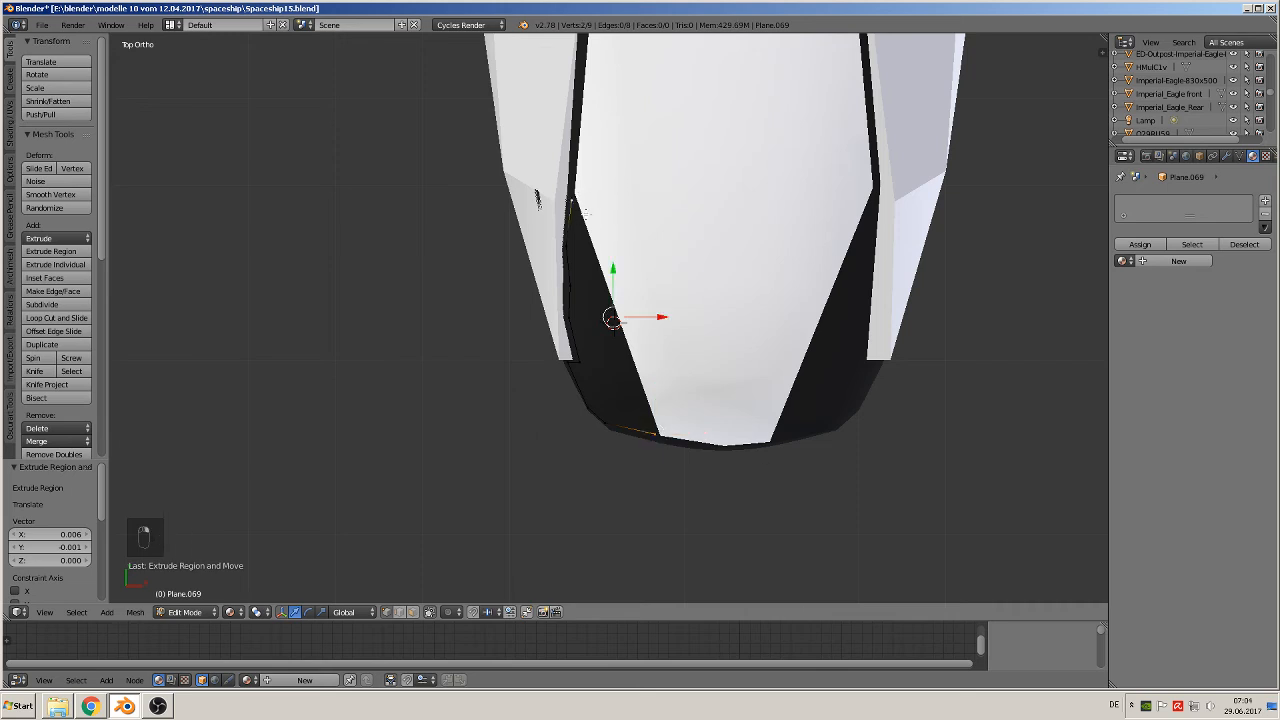
key(f)
key(Tab)
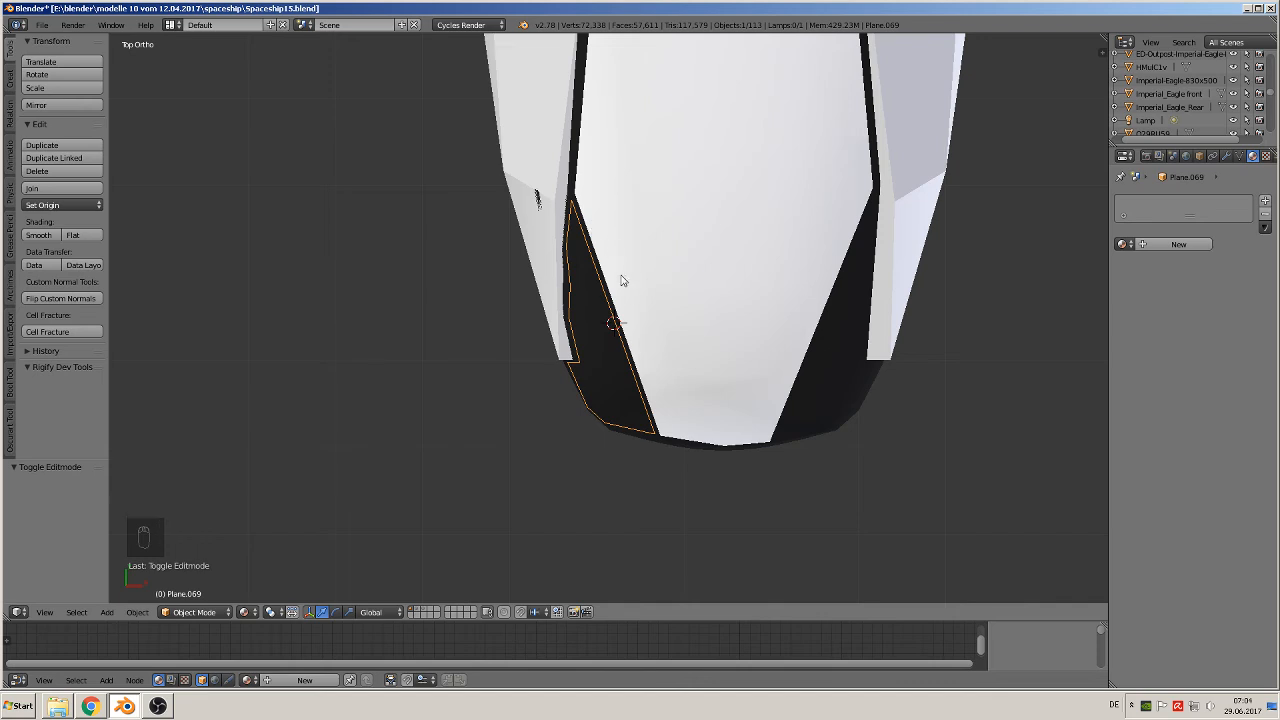
- Knife-project the left corner outline onto the entire dark hull mesh in the top view
shift+right_click(834, 370)
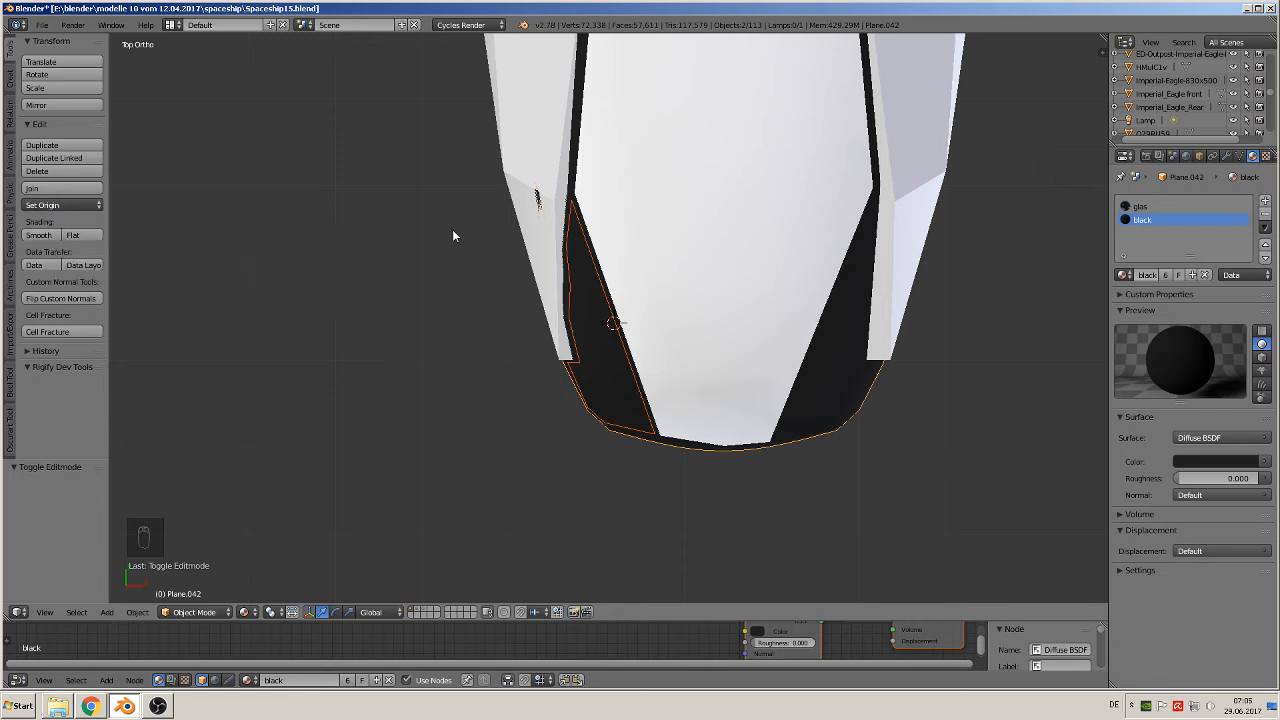
key(Tab)
key(a)
key(a)
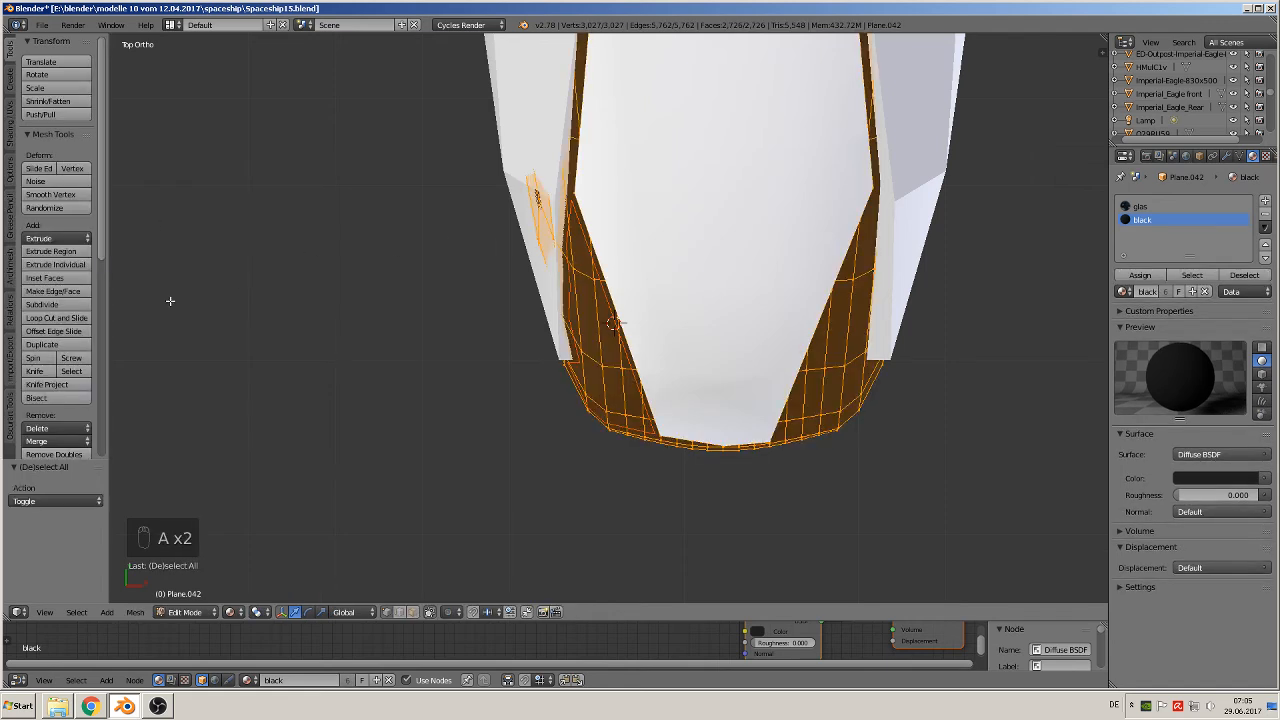
click(47, 384)
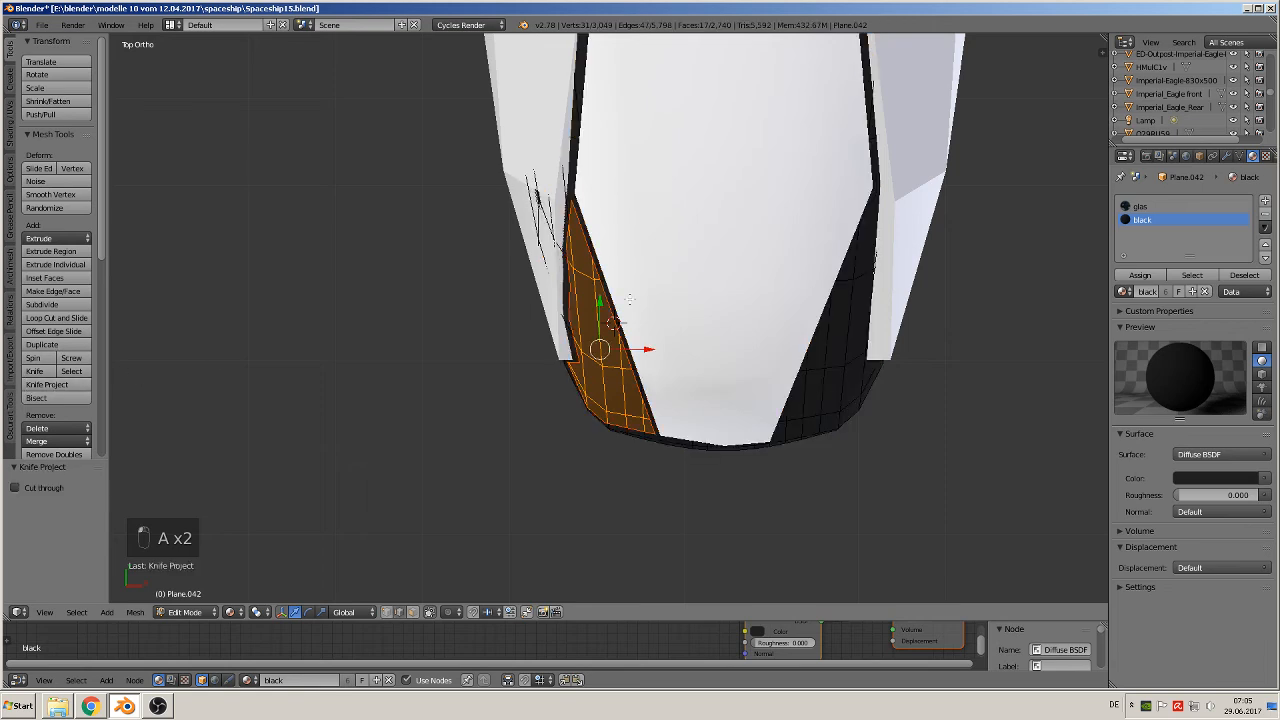
- Separate the cut-out left corner faces into their own object and finish editing the dark hull mesh
key(p)
click(629, 298)
key(Tab)
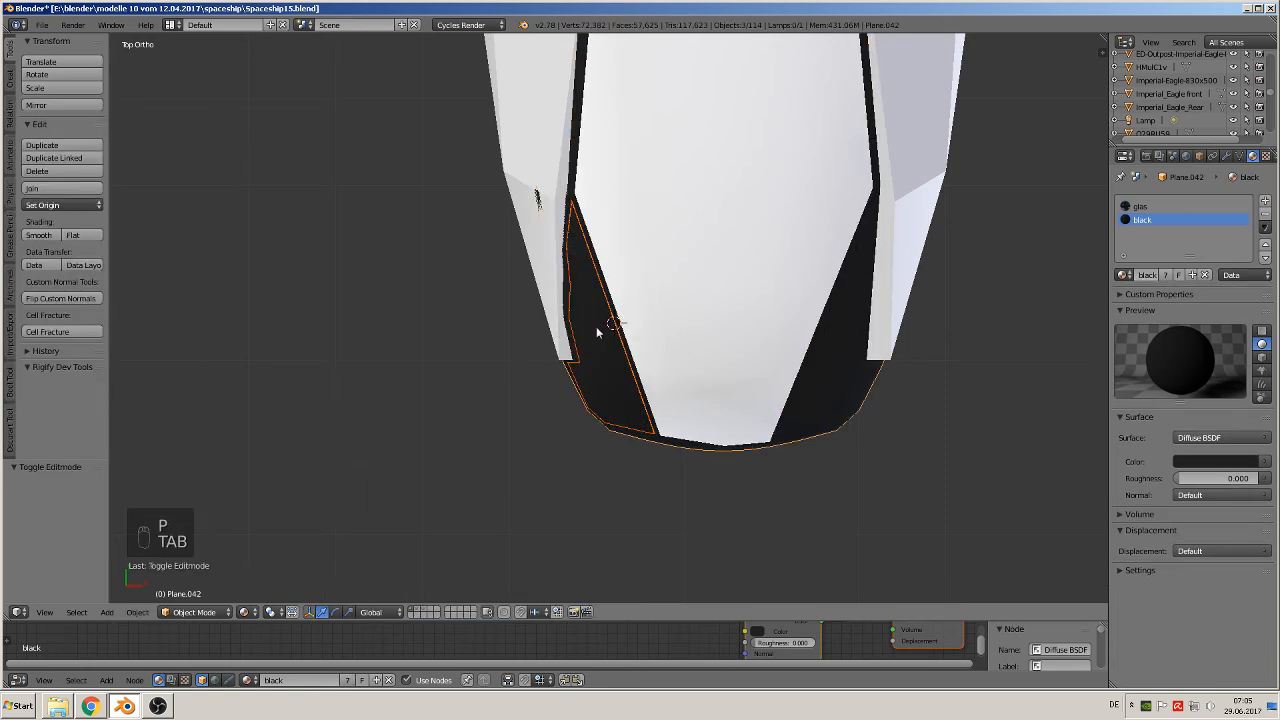
- Set the cut-out left corner plate's origin to its geometry and nudge the plate slightly along X and Z
right_click(598, 333)
middle_drag(610, 340, 649, 267)
click(60, 205)
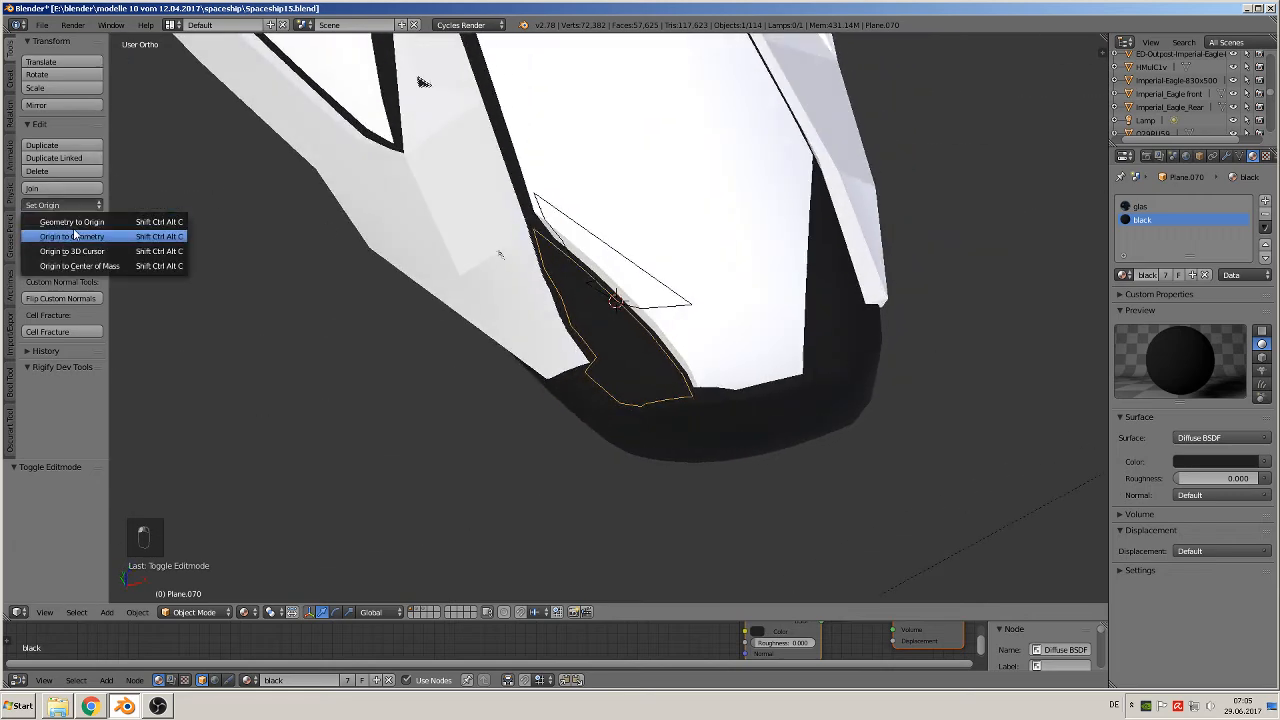
click(60, 236)
drag(655, 337, 651, 337)
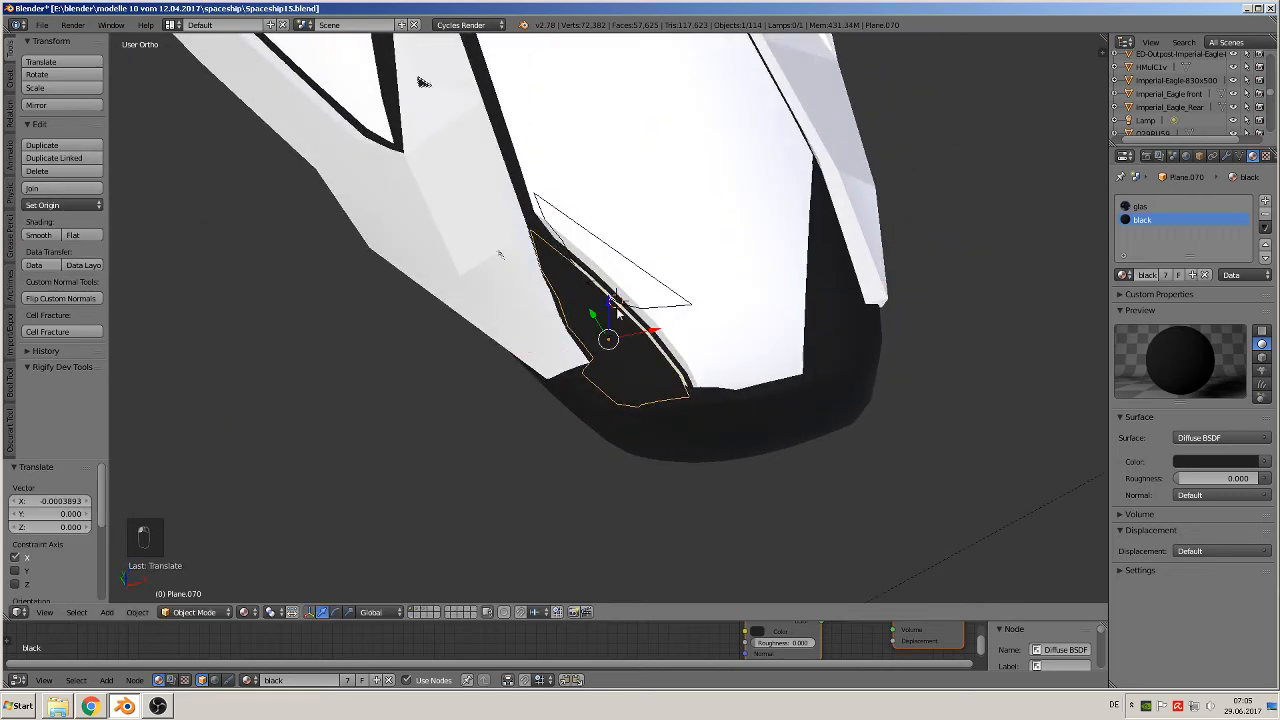
drag(610, 300, 611, 301)
- Add a Solidify modifier to the left corner plate and place it above the Edge Split modifier
click(1228, 157)
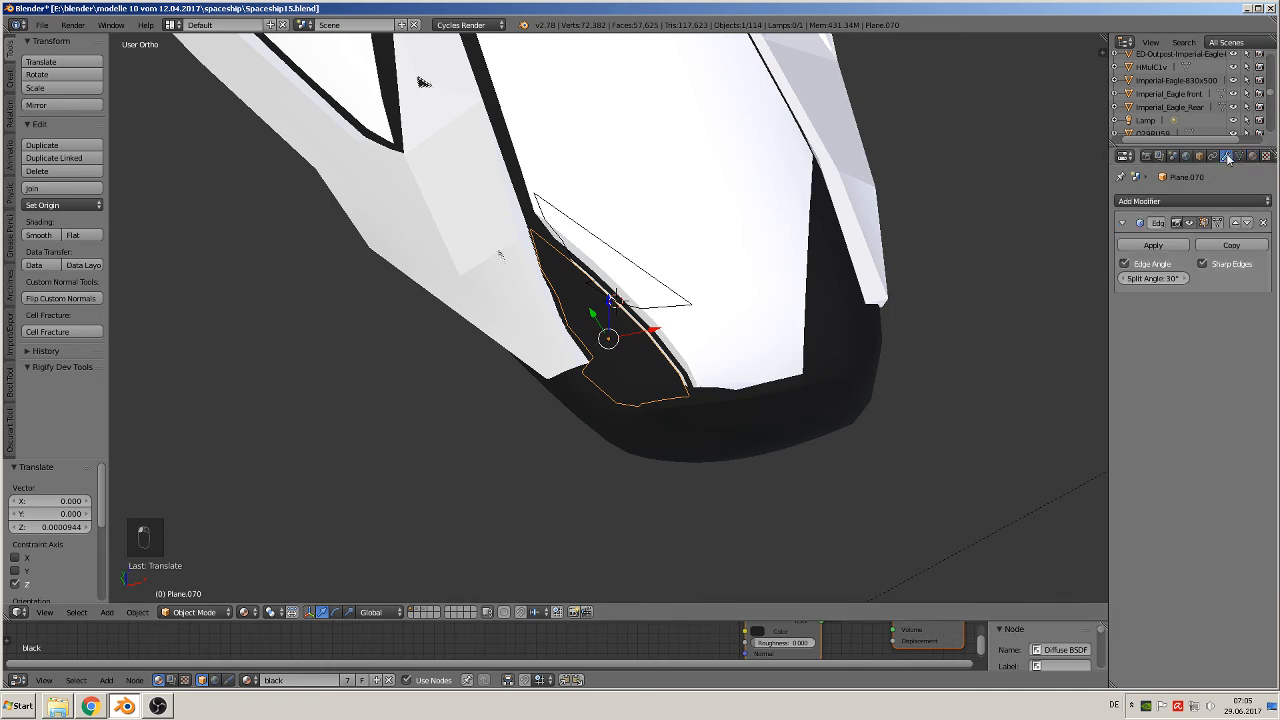
click(1194, 203)
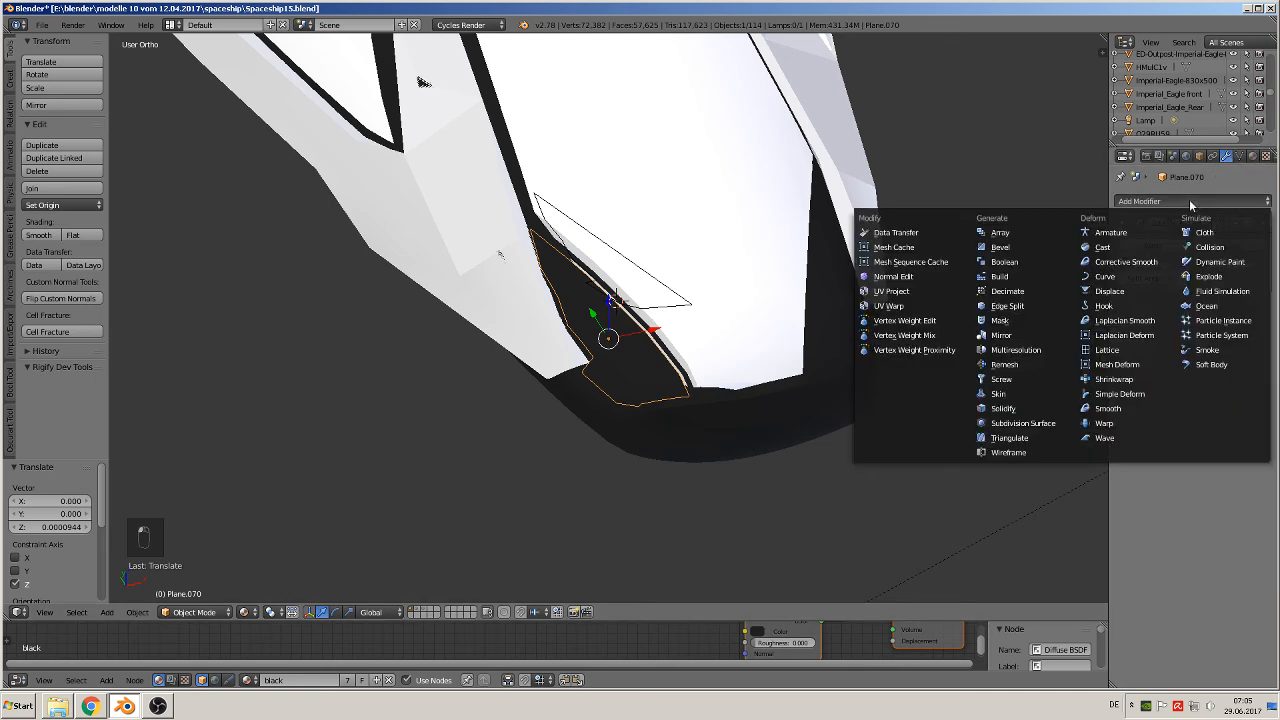
click(1020, 410)
click(1236, 312)
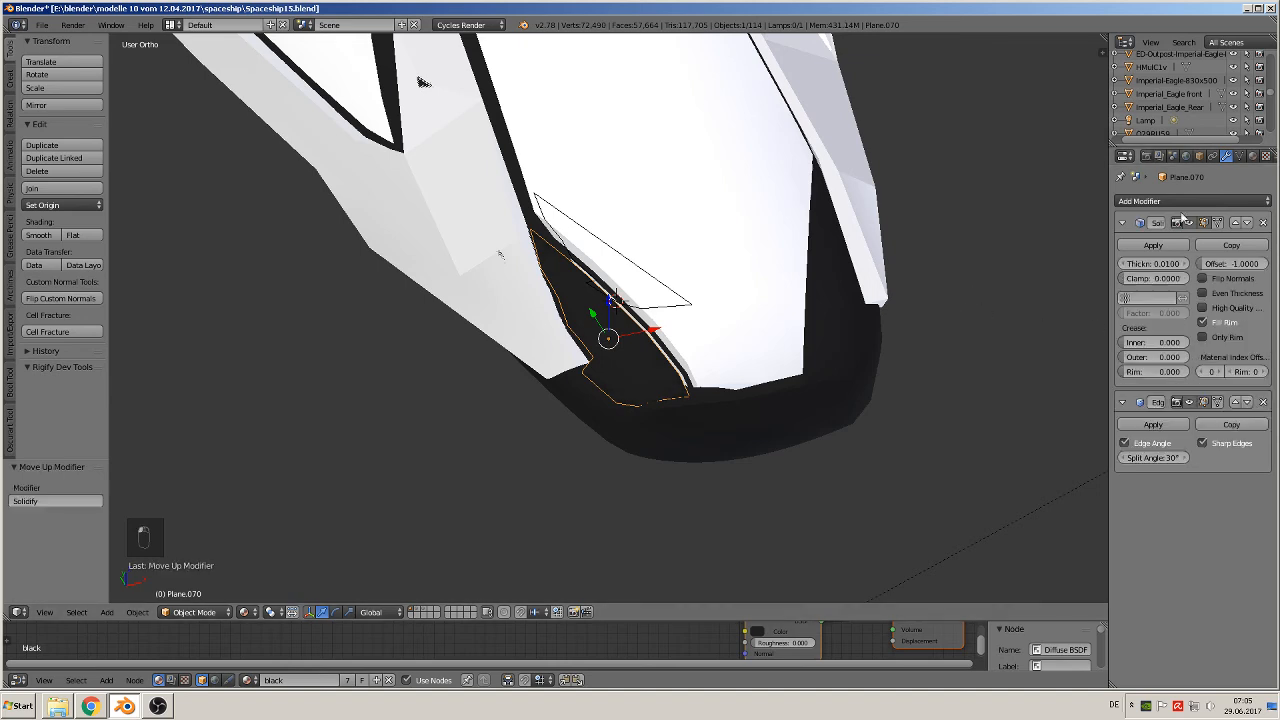
- Remove the glas and black material slots from the left corner plate and assign the ship plates material
click(1253, 156)
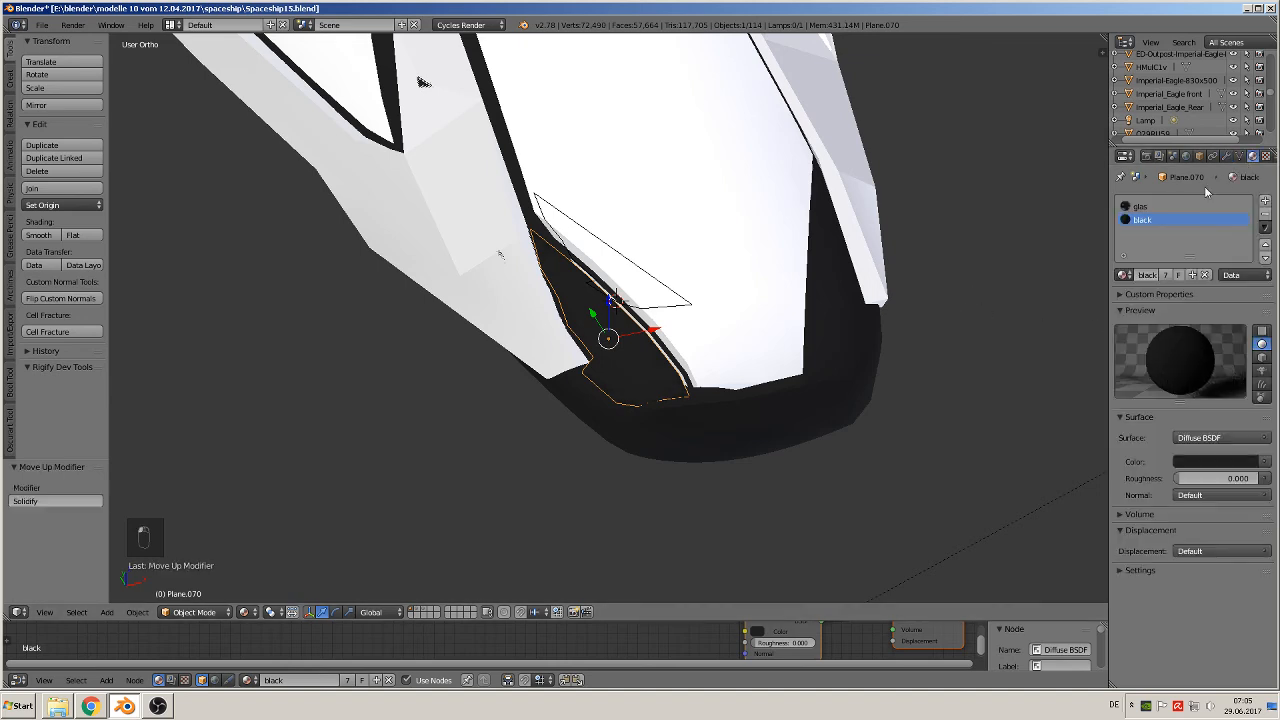
click(1265, 214)
click(1265, 214)
click(1123, 245)
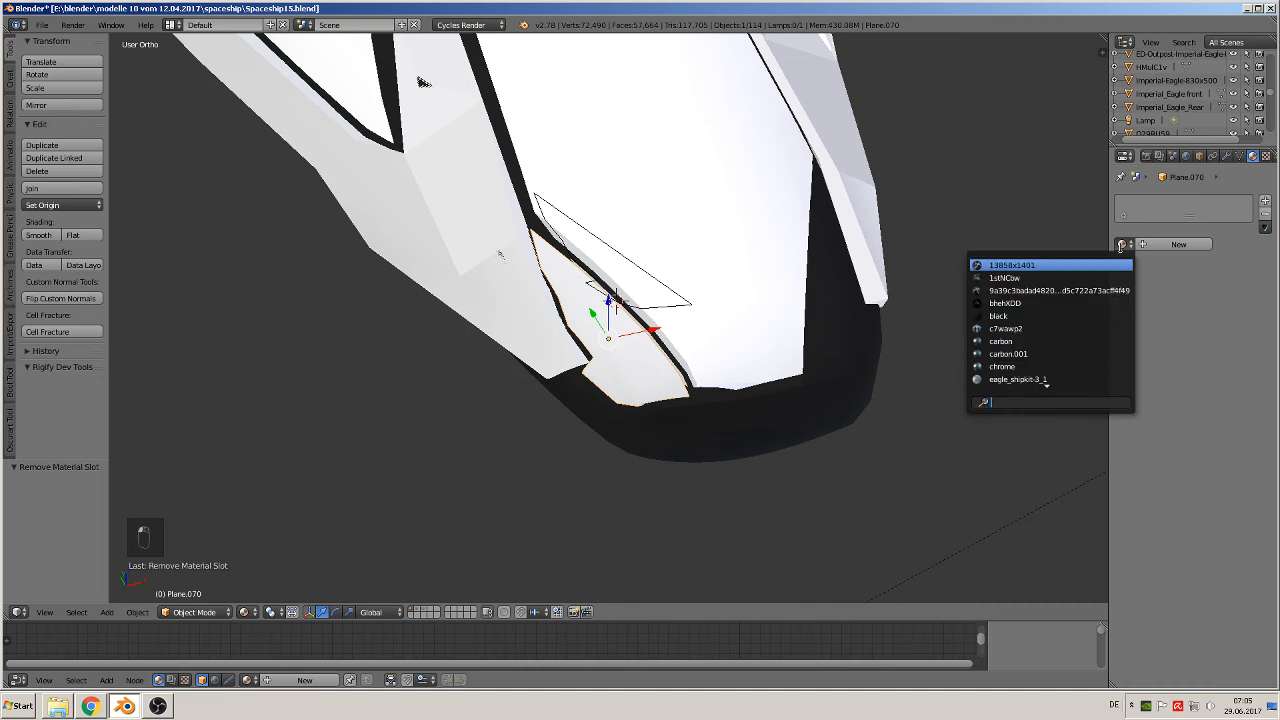
text(f)
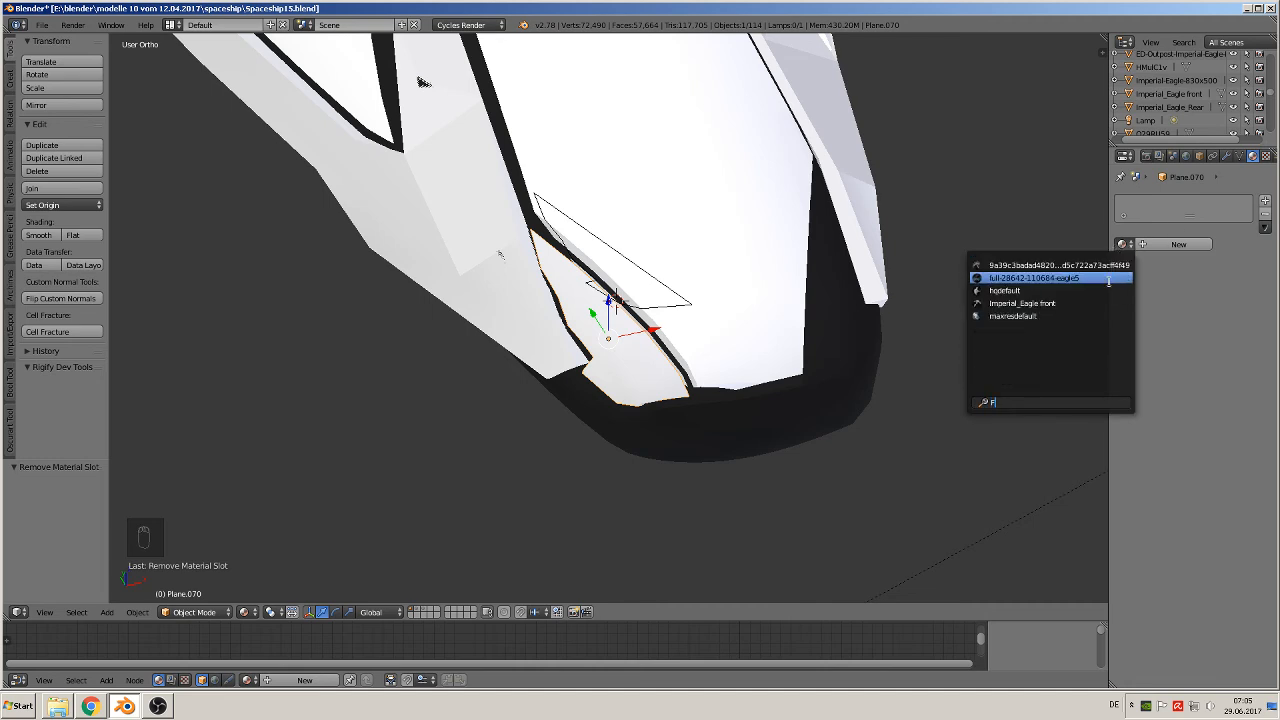
key(BackSpace)
text(s)
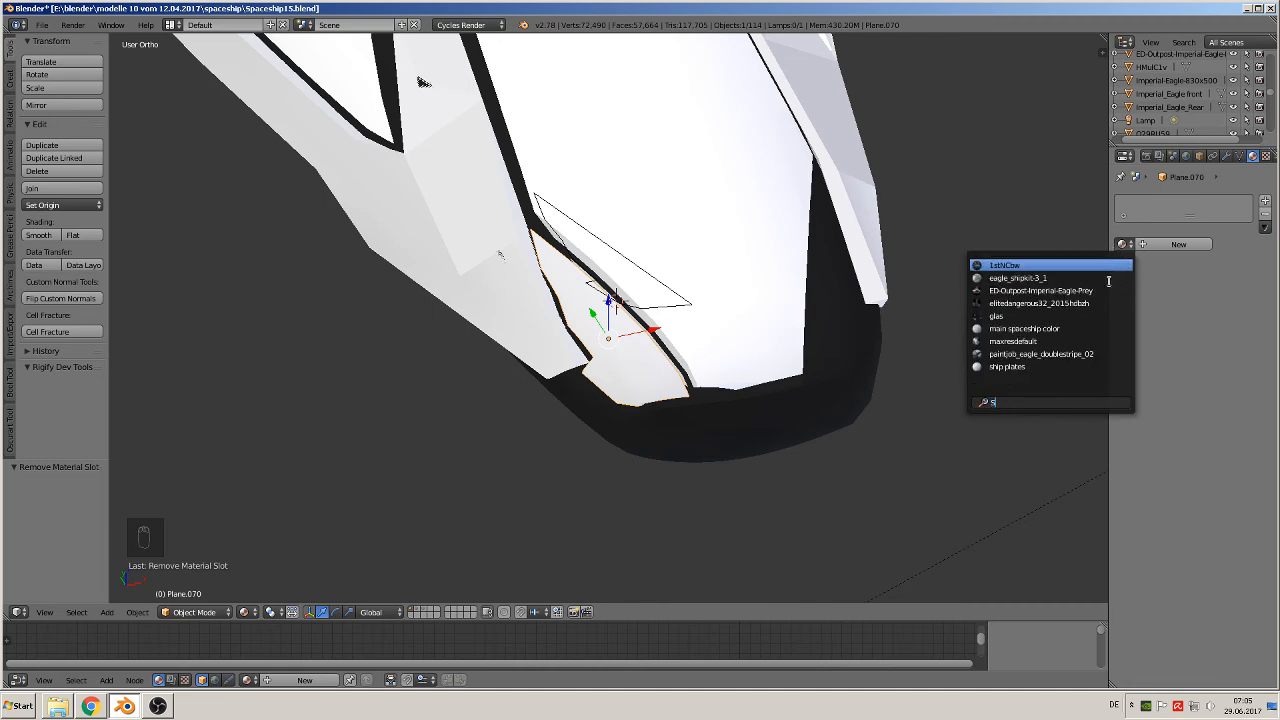
click(1026, 366)
- Nudge the left corner plate slightly along X and move its leftover outline object to another layer
middle_drag(790, 382, 651, 346)
drag(638, 337, 646, 343)
right_click(613, 308)
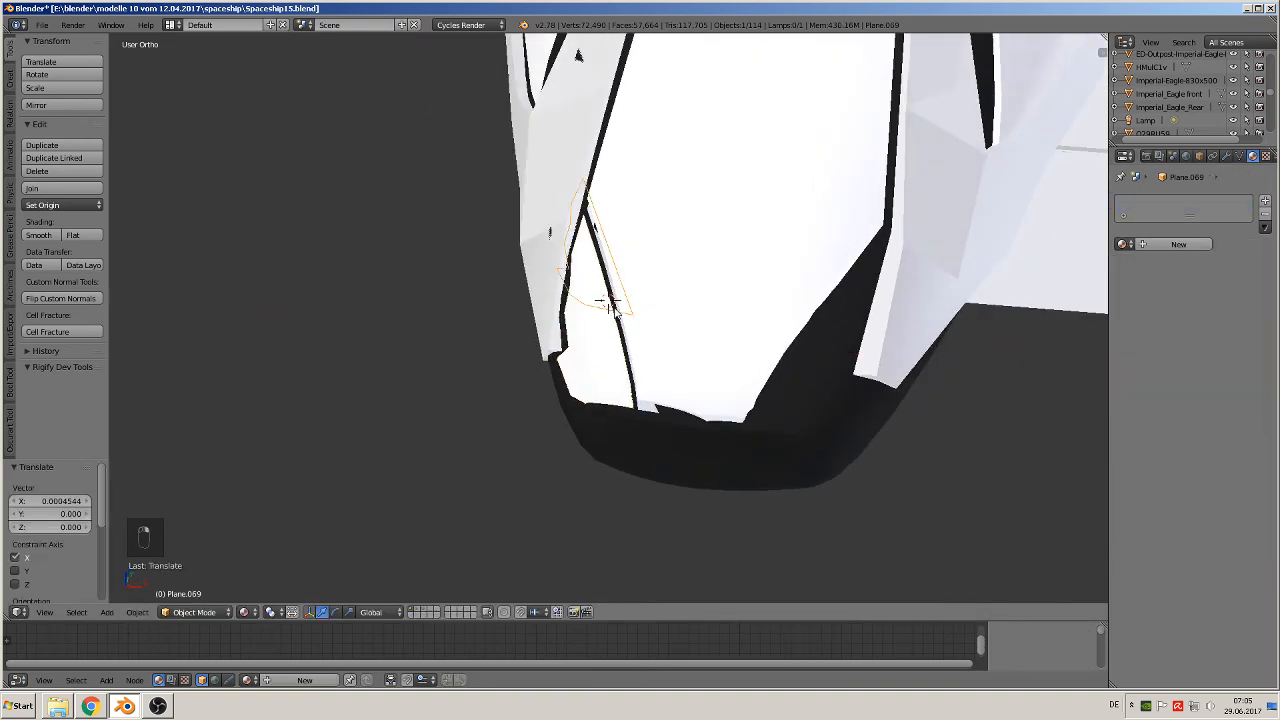
key(m)
click(743, 335)
middle_drag(743, 335, 714, 379)
- Select the left corner plate again and nudge it slightly down along Z
right_click(639, 346)
scroll(639, 347, up, 2)
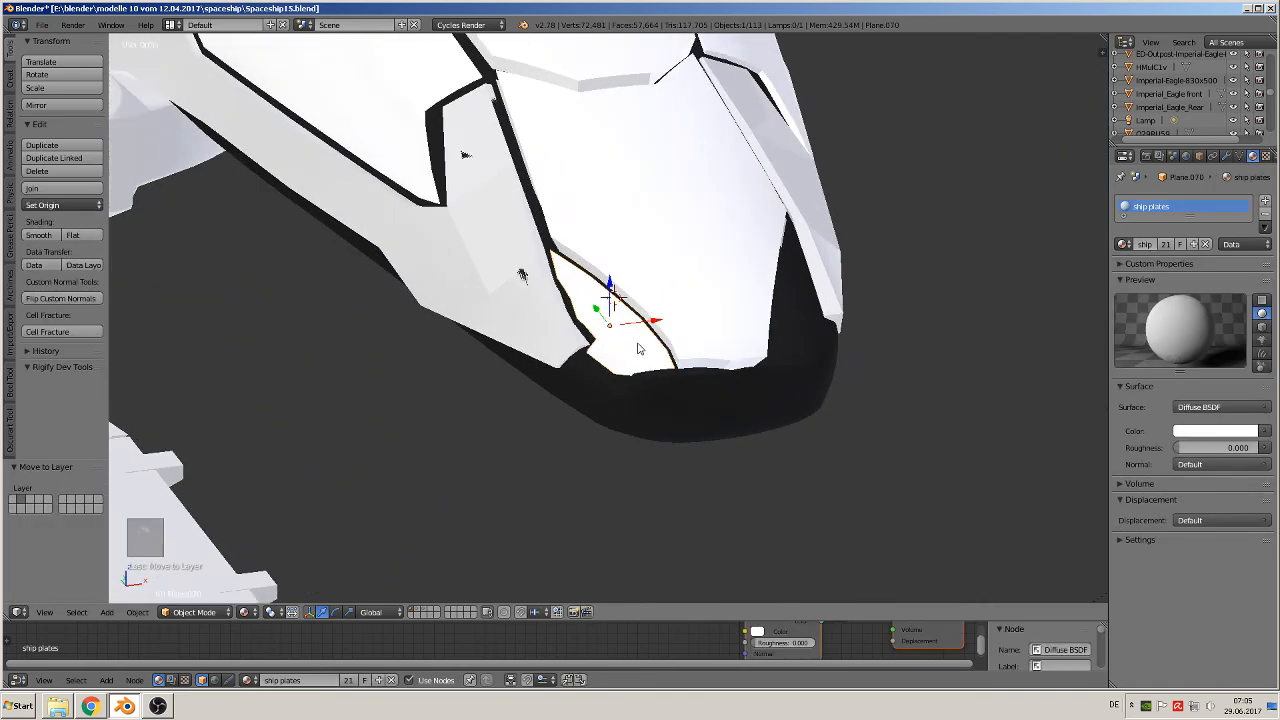
middle_drag(639, 349, 589, 349)
drag(602, 268, 600, 281)
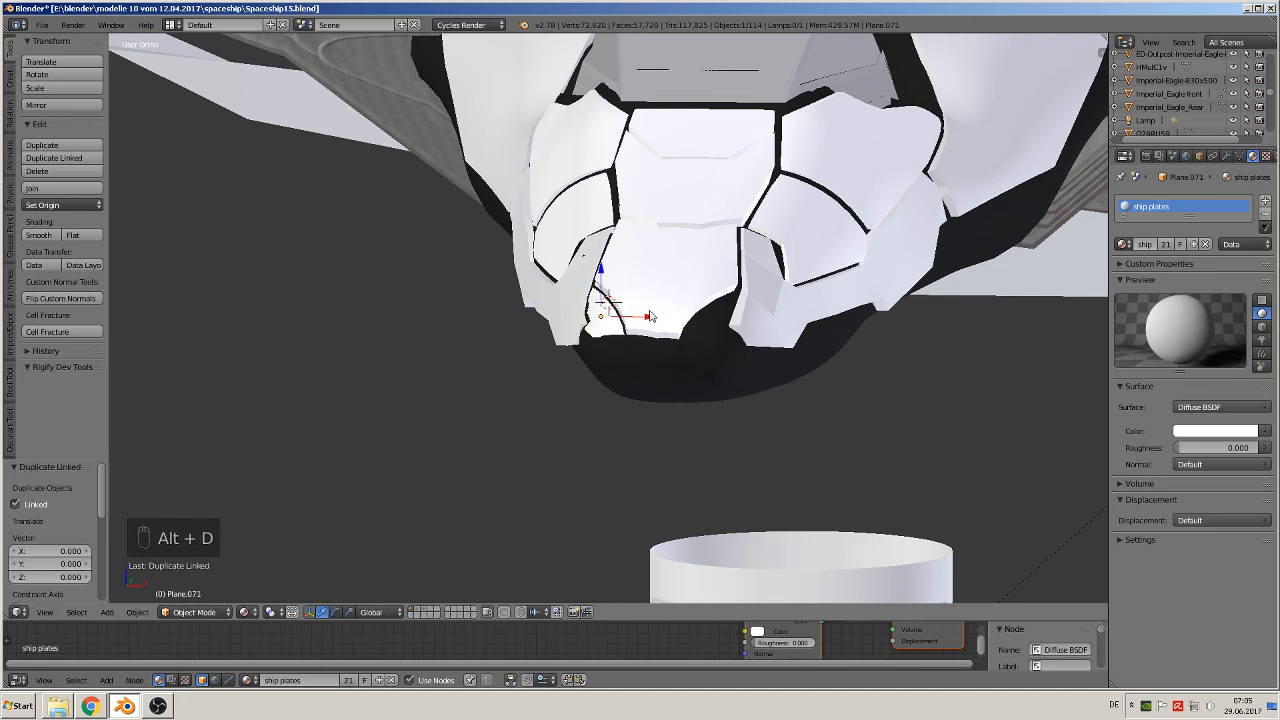
drag(650, 316, 693, 385)
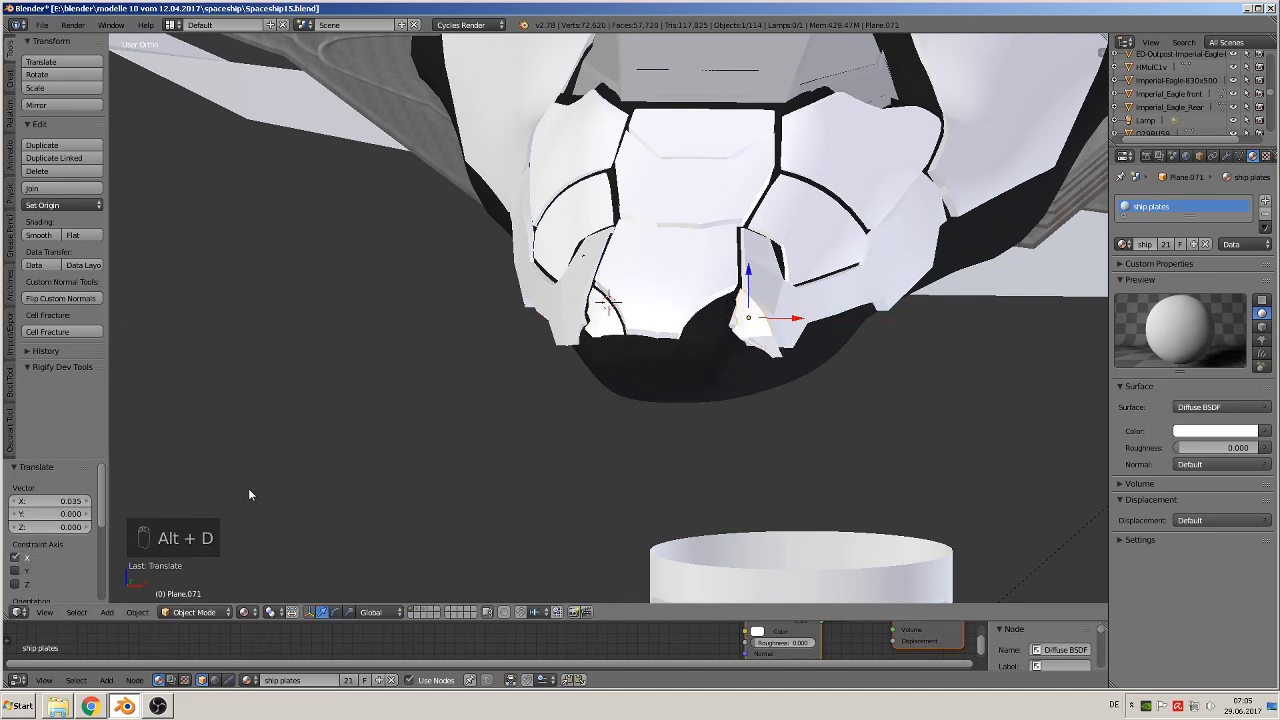
click(106, 612)
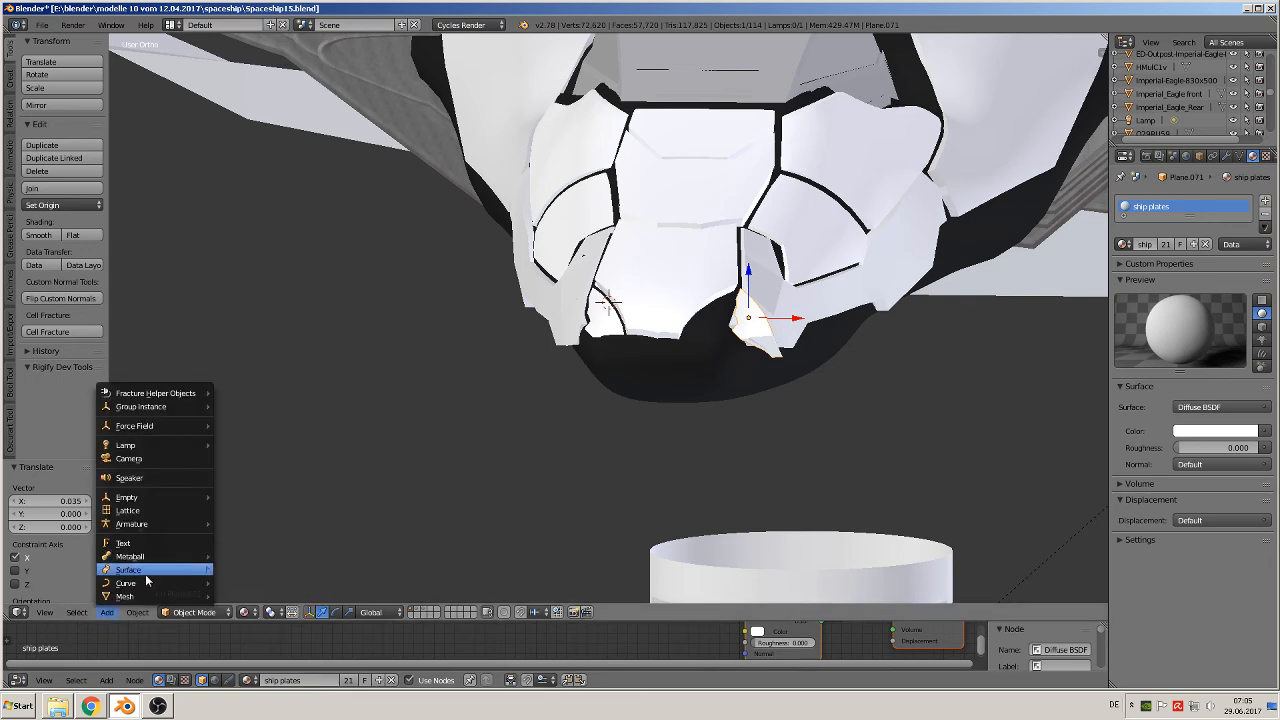
key(x)
click(775, 325)
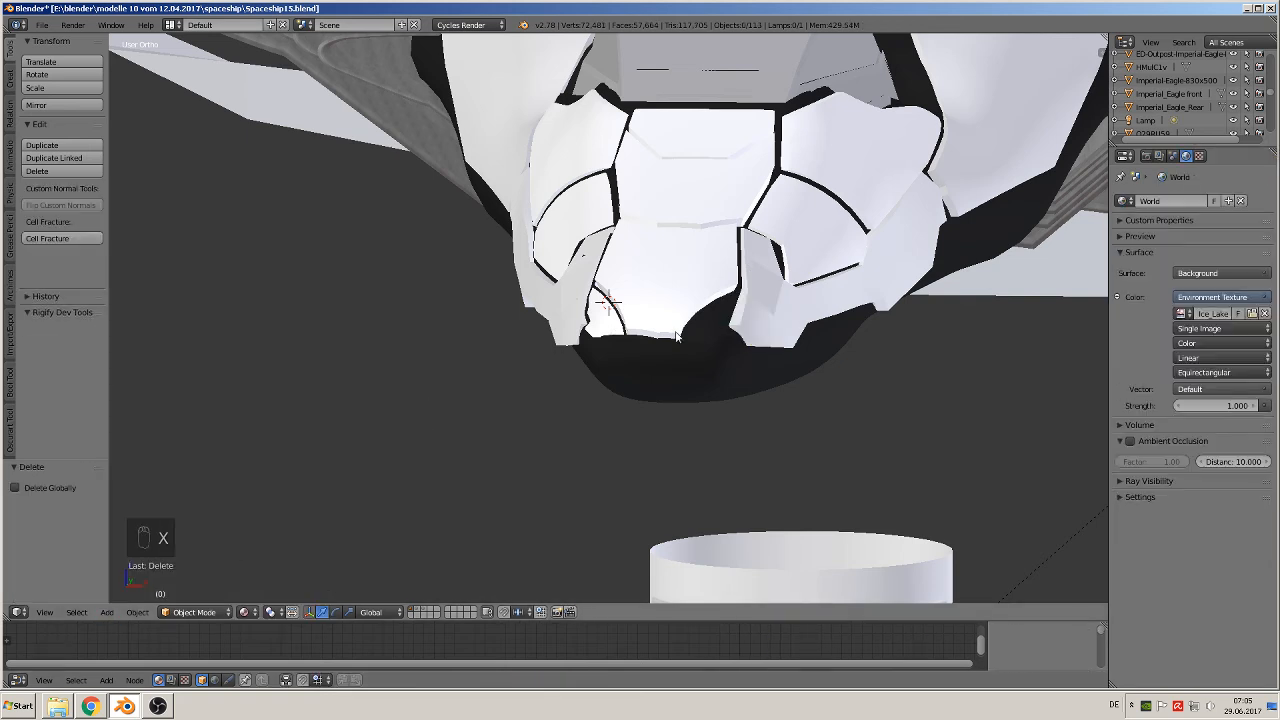
- Apply rotation and scale to the left corner plate
right_click(601, 318)
click(144, 615)
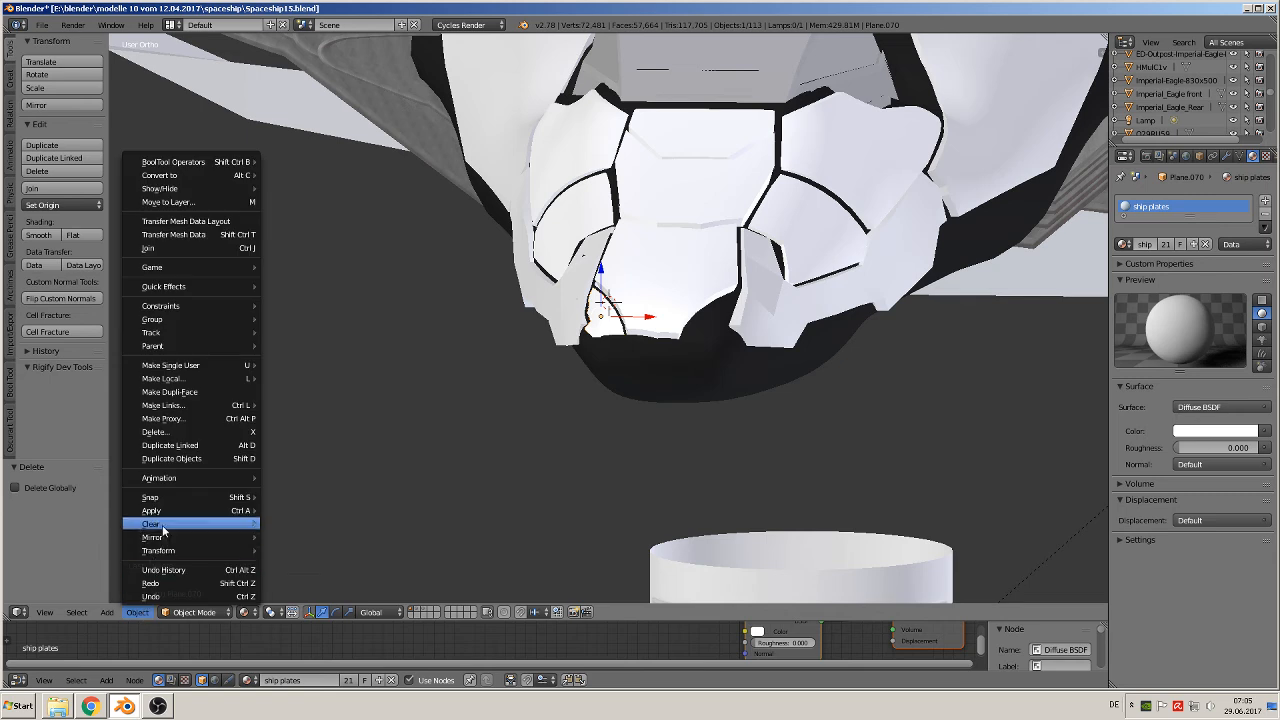
mouse_move(165, 503)
click(318, 548)
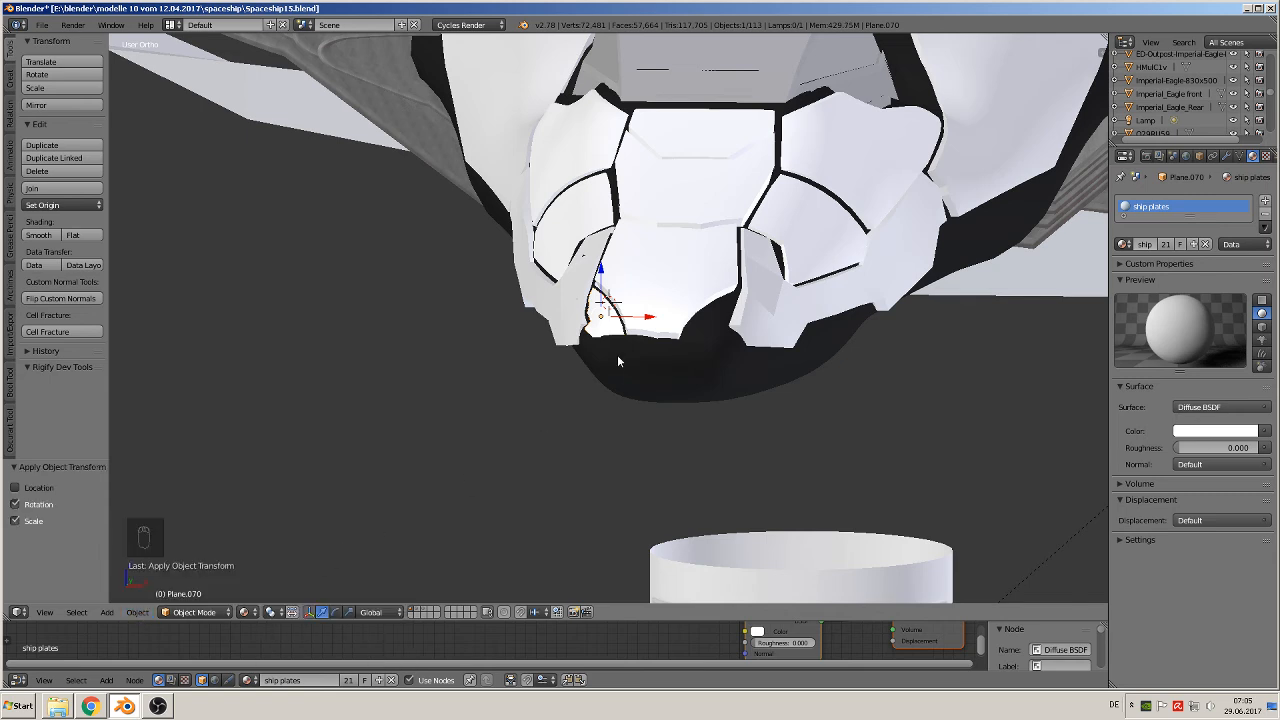
- Make a linked duplicate of the left corner plate, move it about 0.033 along X and mirror it along global X
key(alt+d)
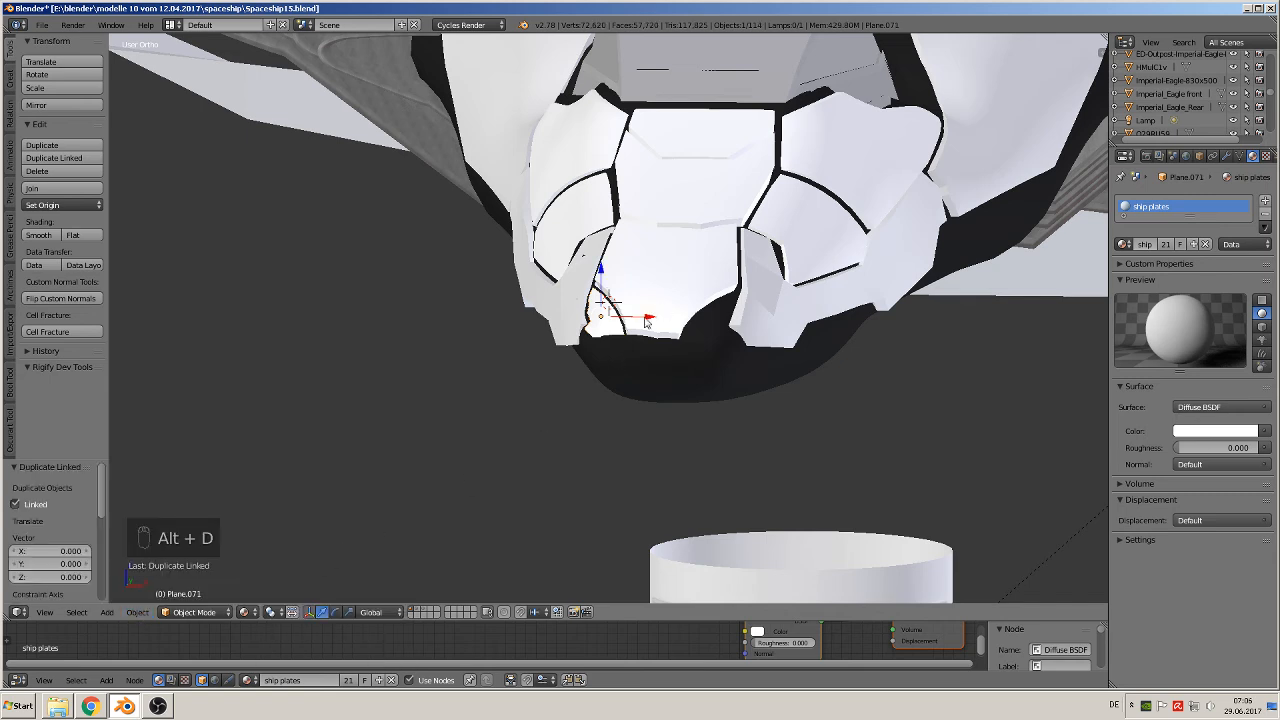
key(x)
click(601, 482)
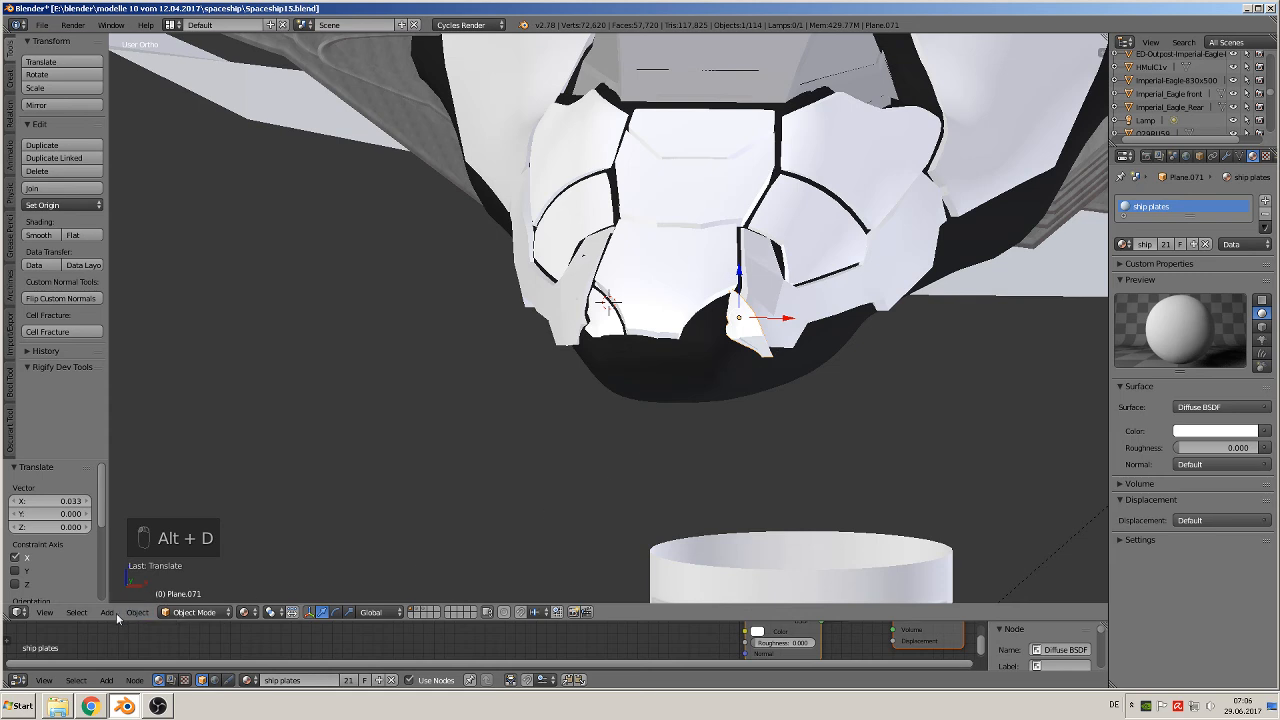
click(108, 612)
mouse_move(137, 612)
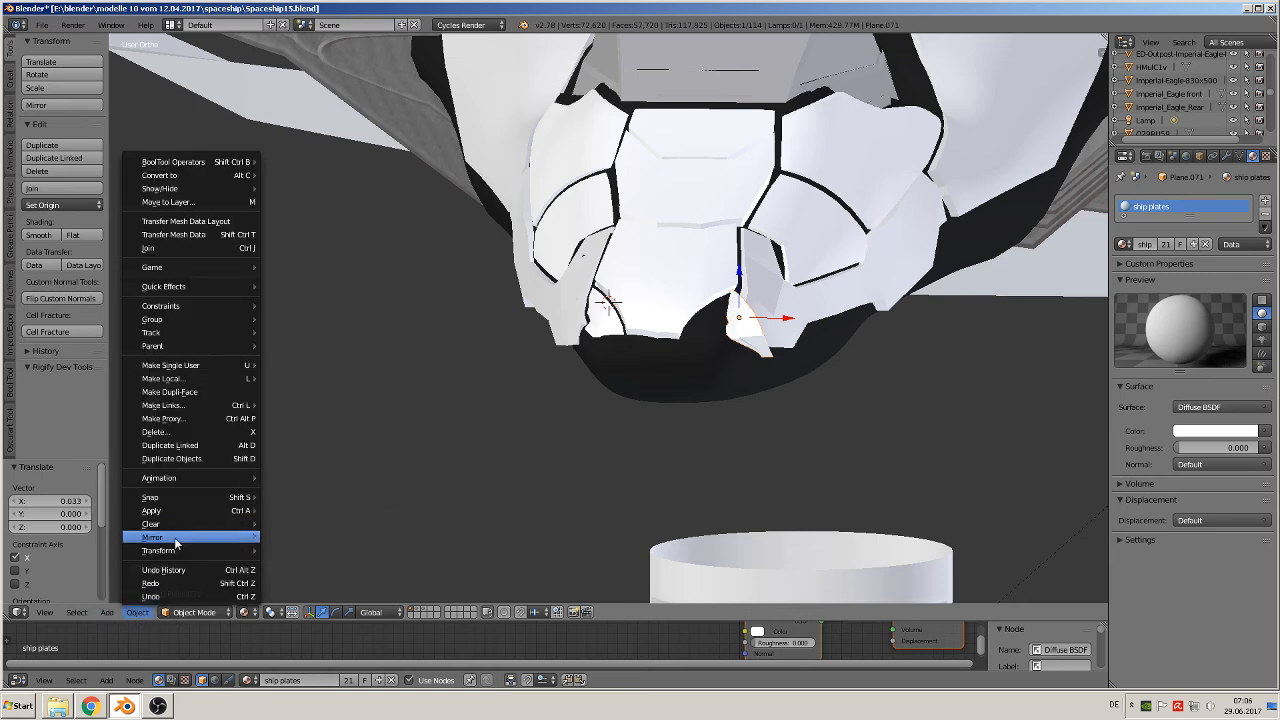
mouse_move(175, 540)
click(312, 531)
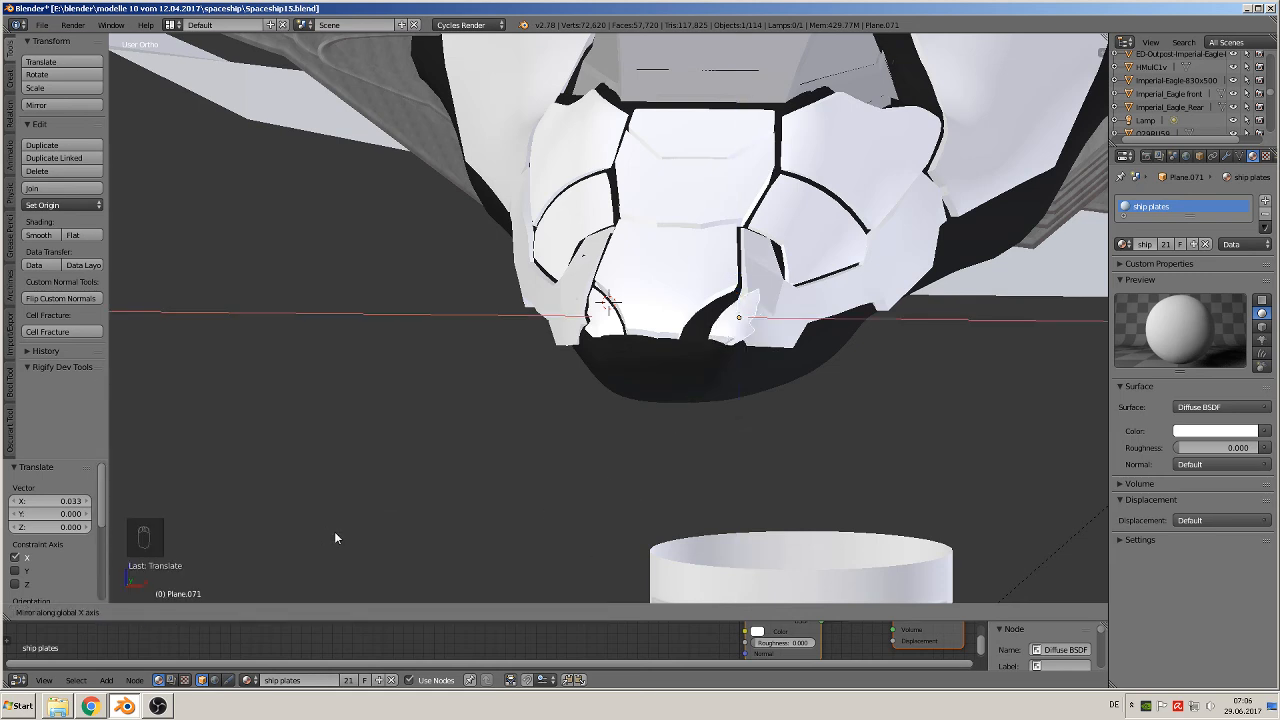
click(335, 532)
- Try mirroring the duplicated corner plate along global Z, and delete the duplicate
middle_drag(431, 500, 470, 532)
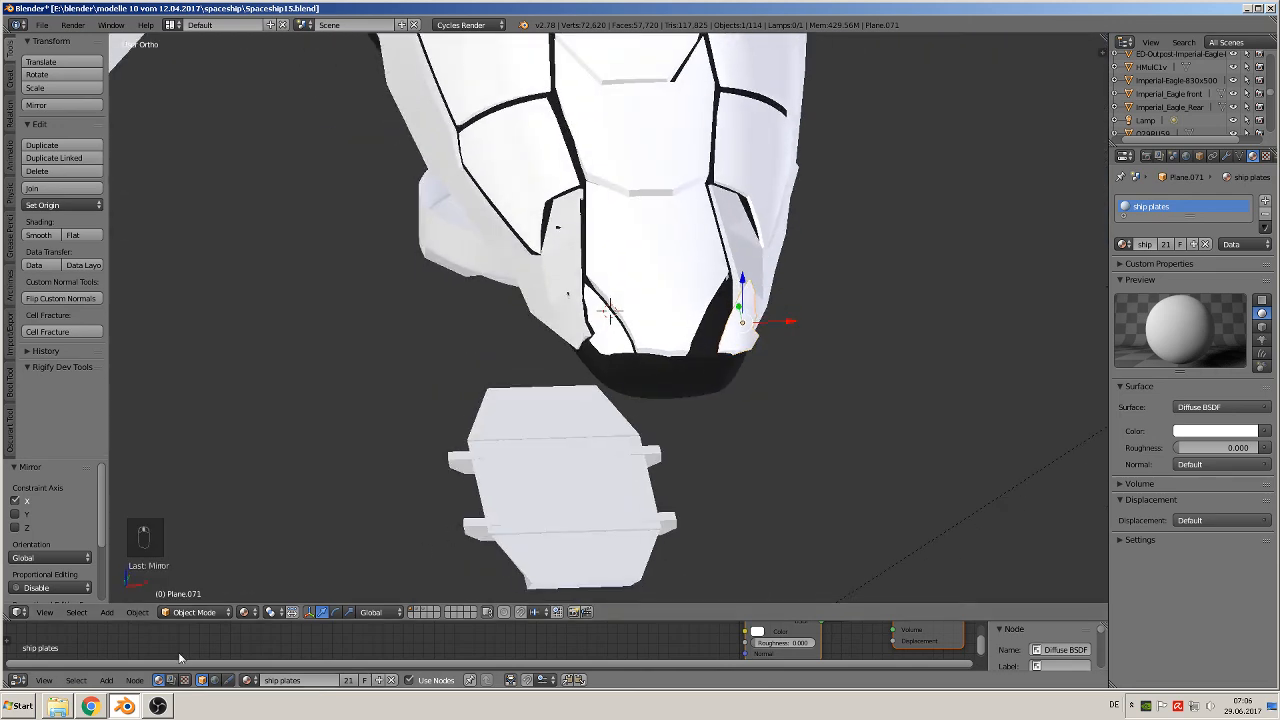
click(137, 612)
mouse_move(175, 533)
click(326, 533)
key(z)
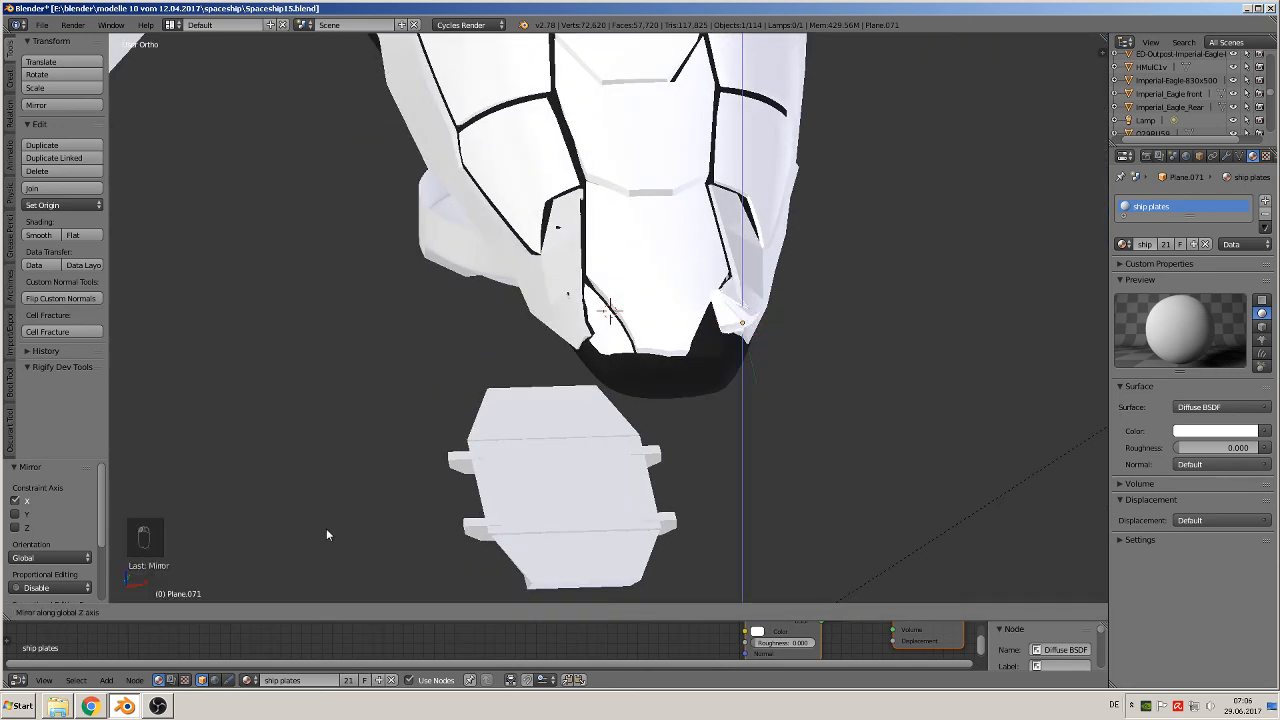
middle_drag(326, 529, 290, 580)
click(300, 528)
key(x)
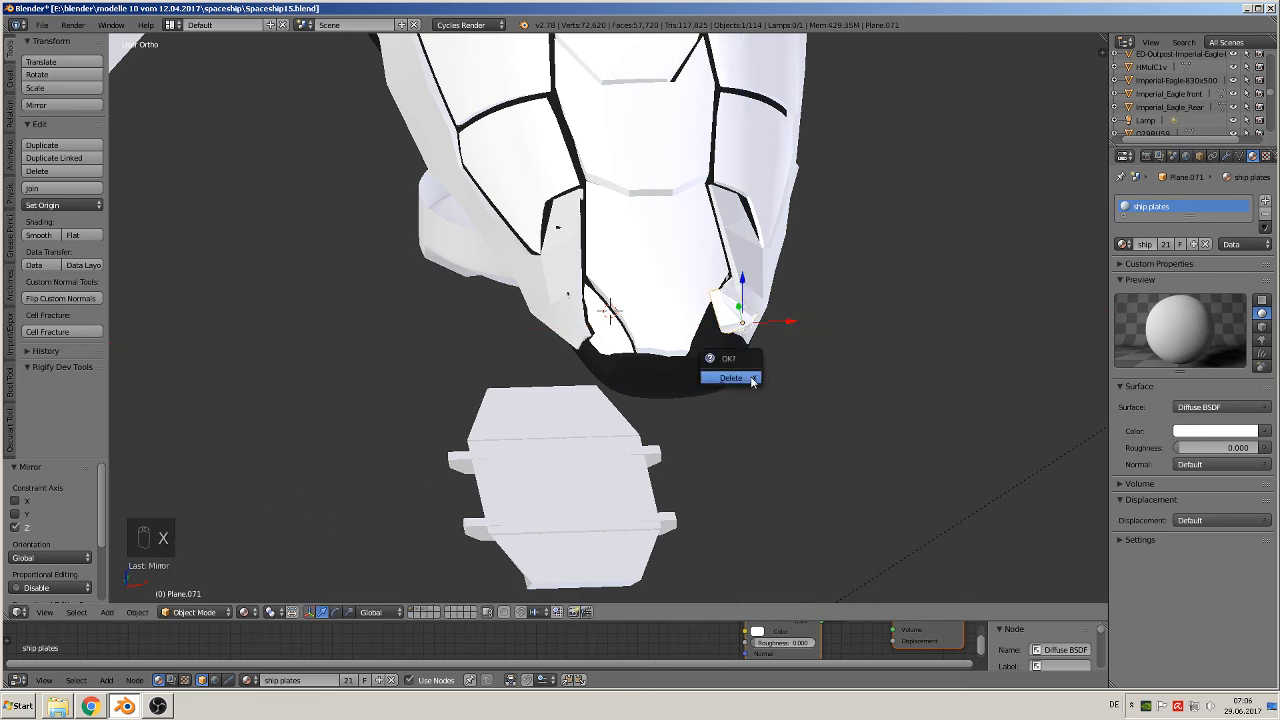
click(728, 374)
- Make a linked duplicate of the left corner plate, offset it about 0.041 along X and mirror it along global X
right_click(601, 336)
key(alt+d)
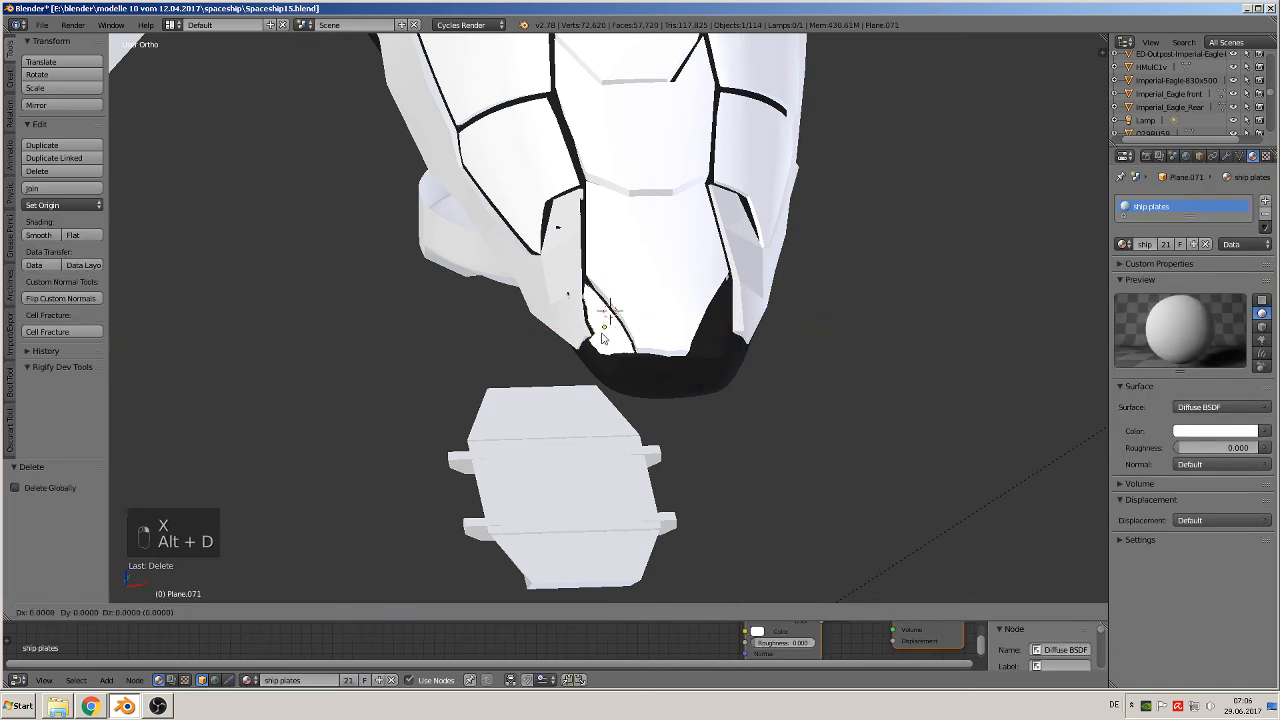
click(820, 340)
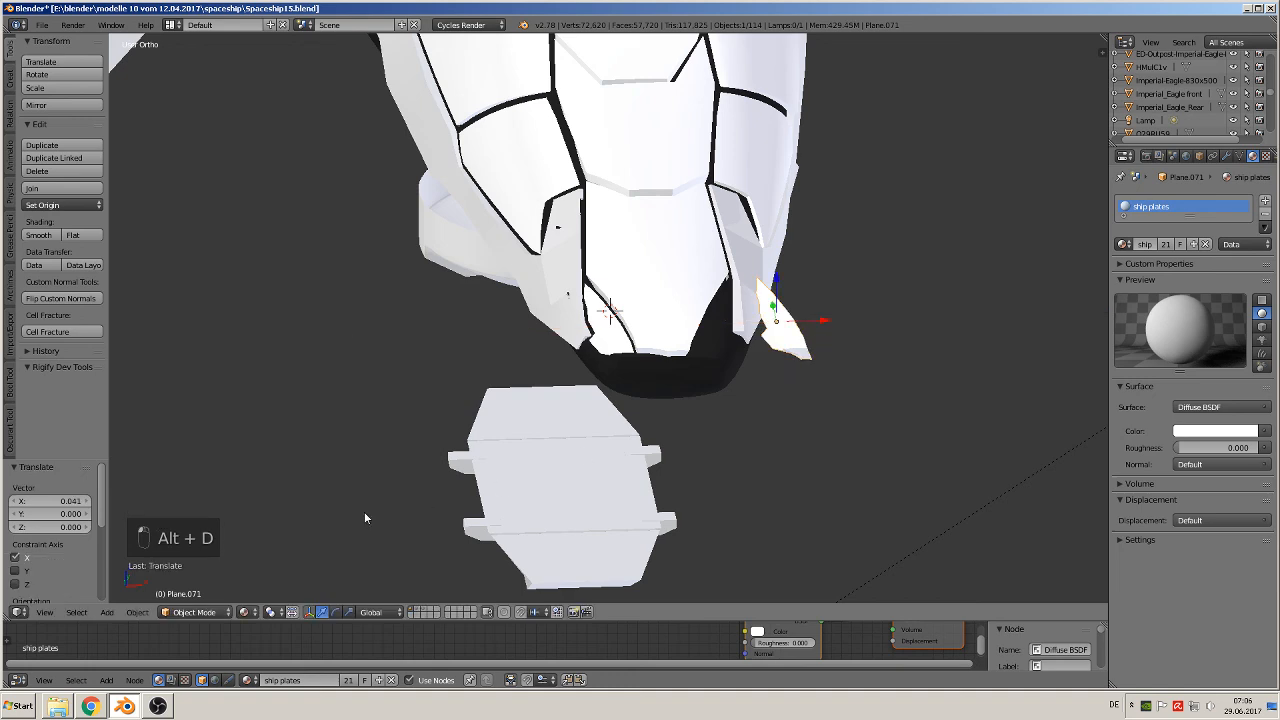
click(127, 614)
mouse_move(180, 532)
click(306, 531)
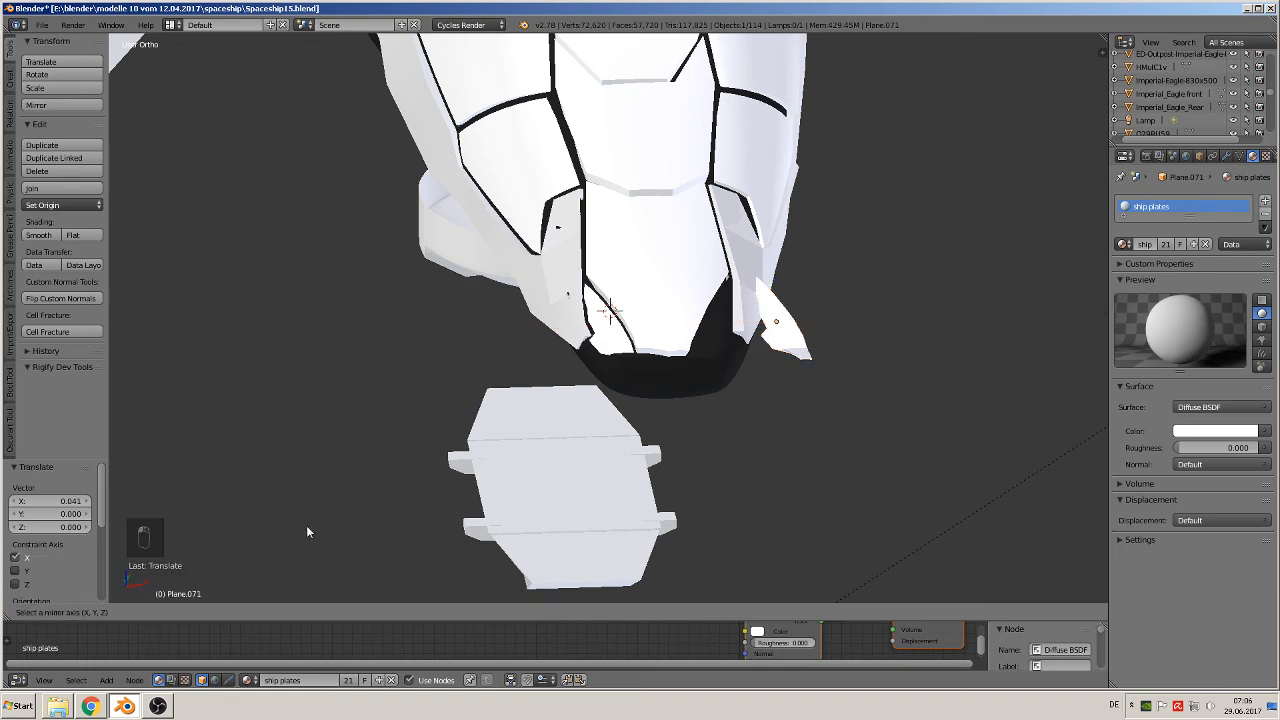
key(x)
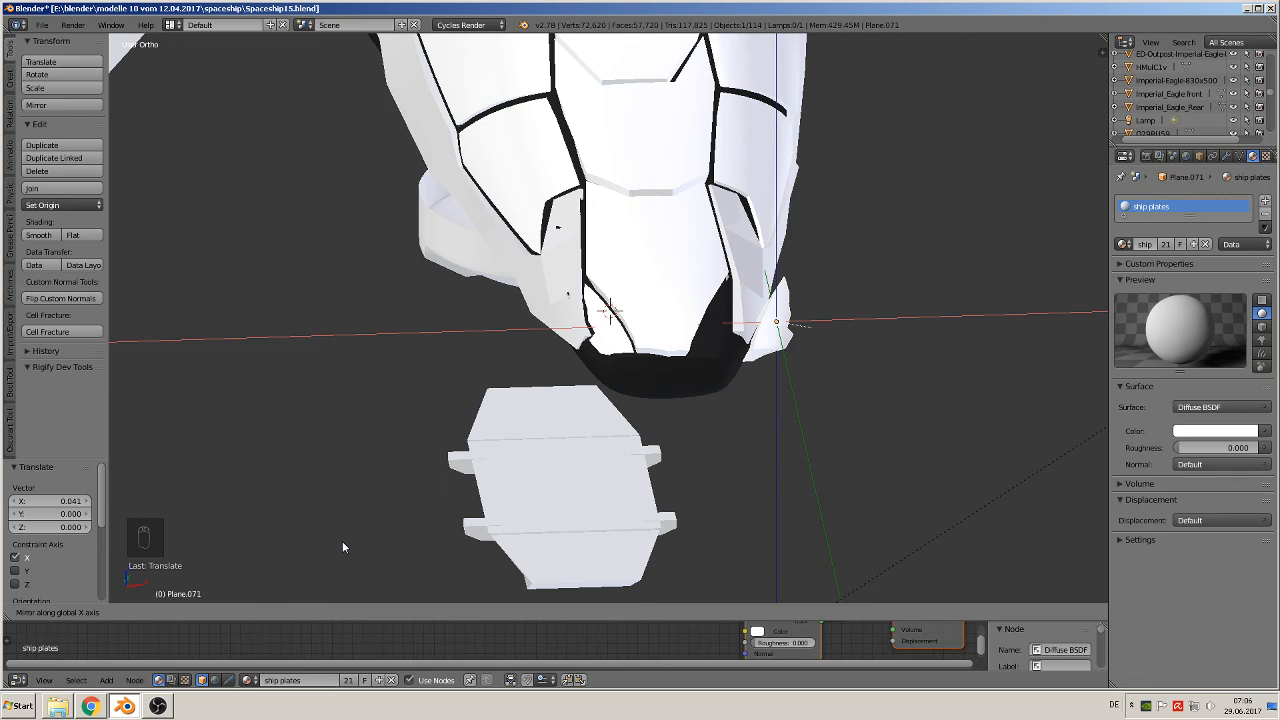
click(342, 543)
- Move the mirrored plate about -0.014 along X into the nose's right dark corner and rotate it about 1.8°
key(g)
key(x)
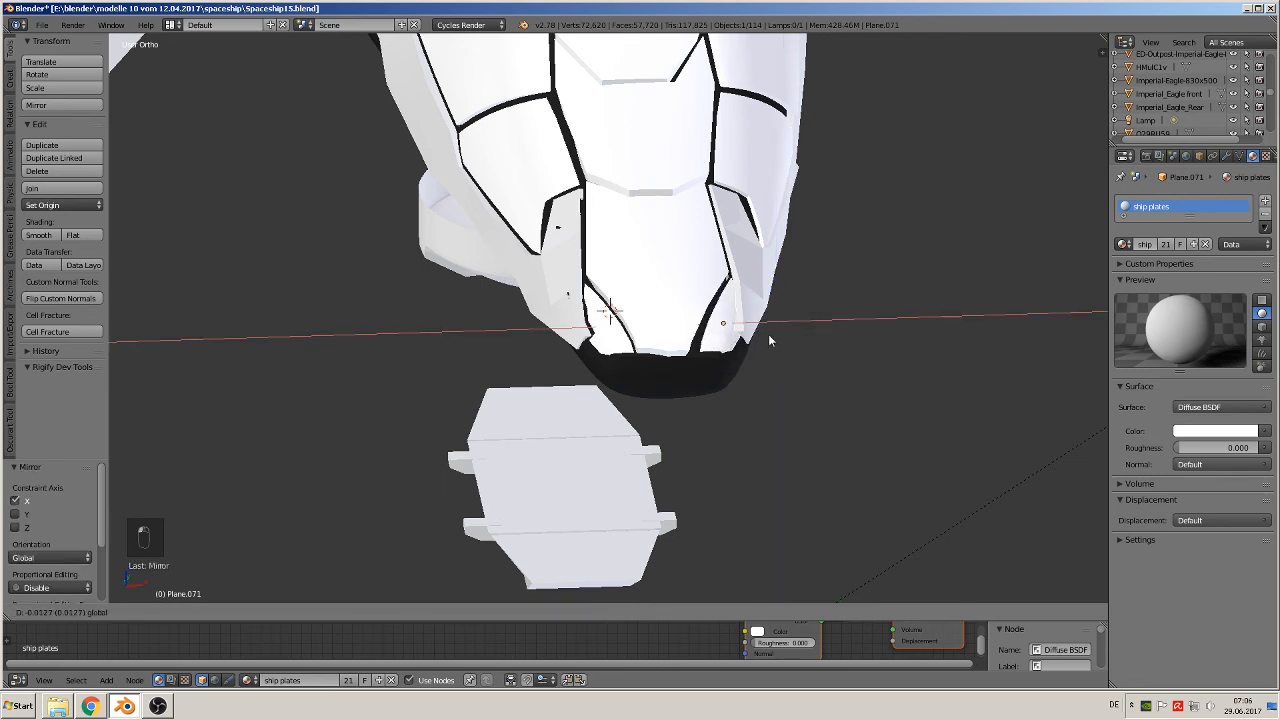
click(765, 341)
middle_drag(765, 341, 777, 404)
scroll(718, 418, up, 2)
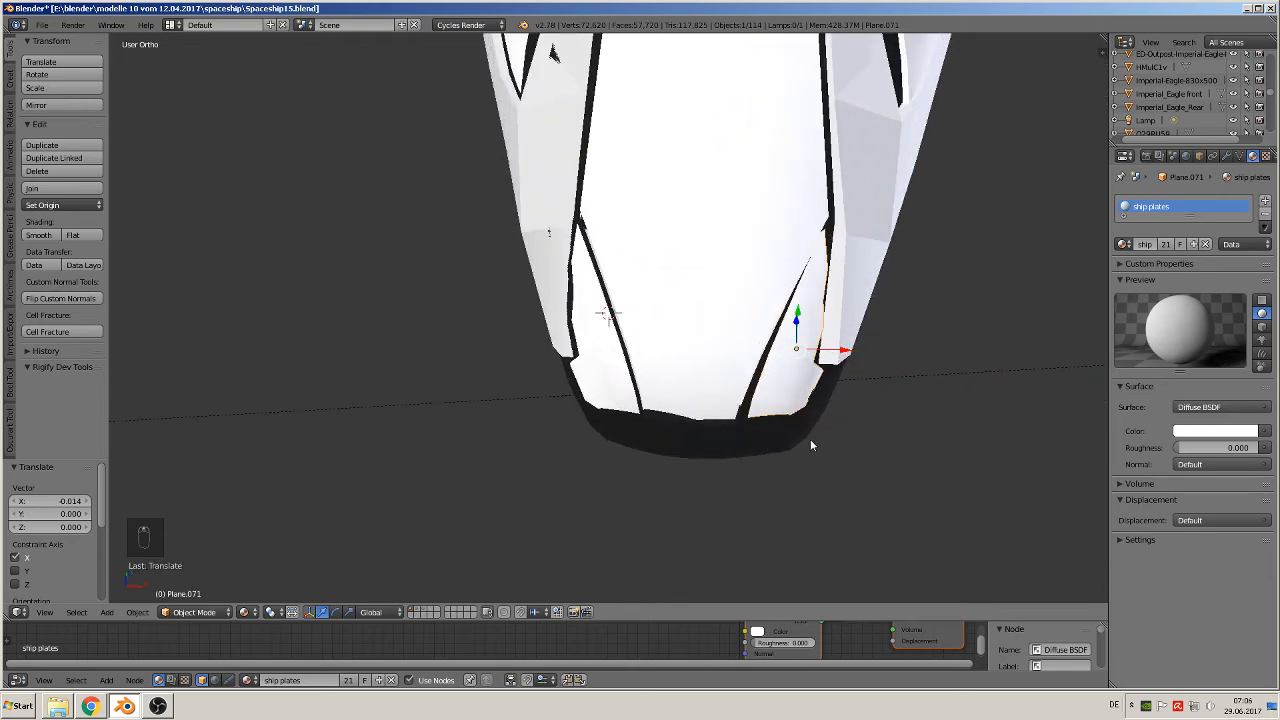
key(r)
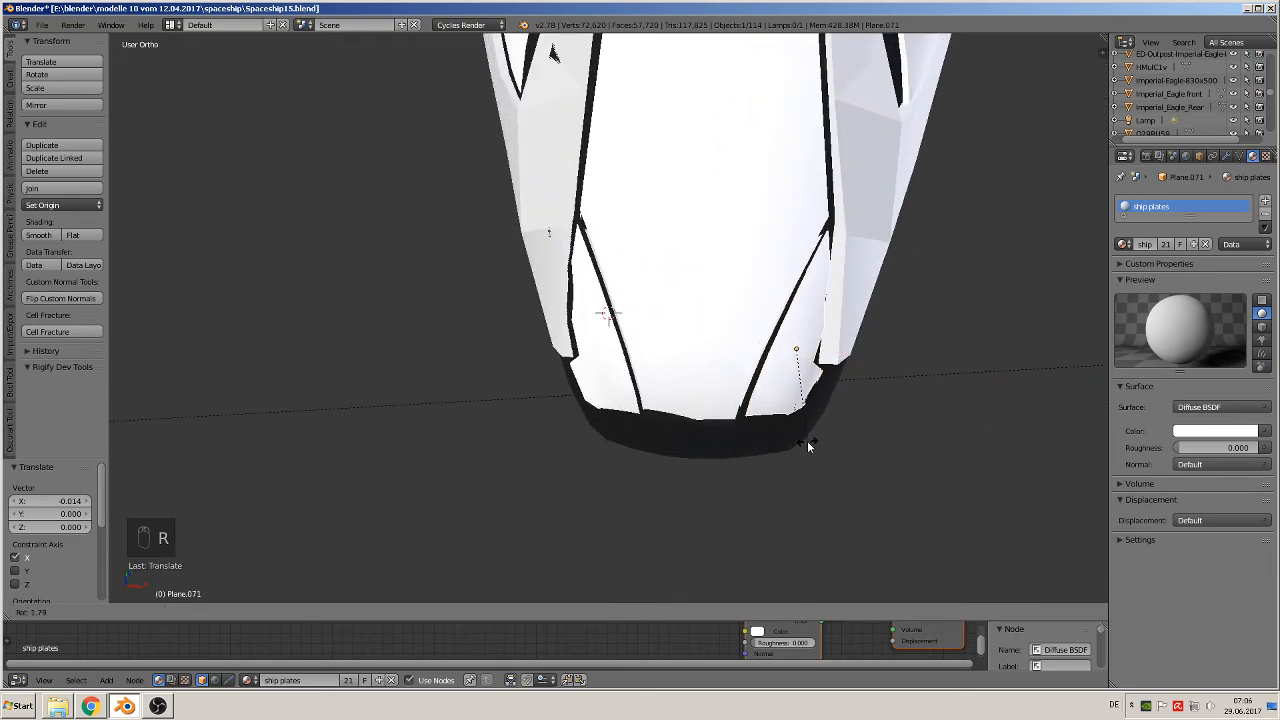
click(807, 440)
- Fine-tune the right corner plate by about -0.001 along Y and slightly along X, and deselect everything
middle_drag(804, 438, 746, 362)
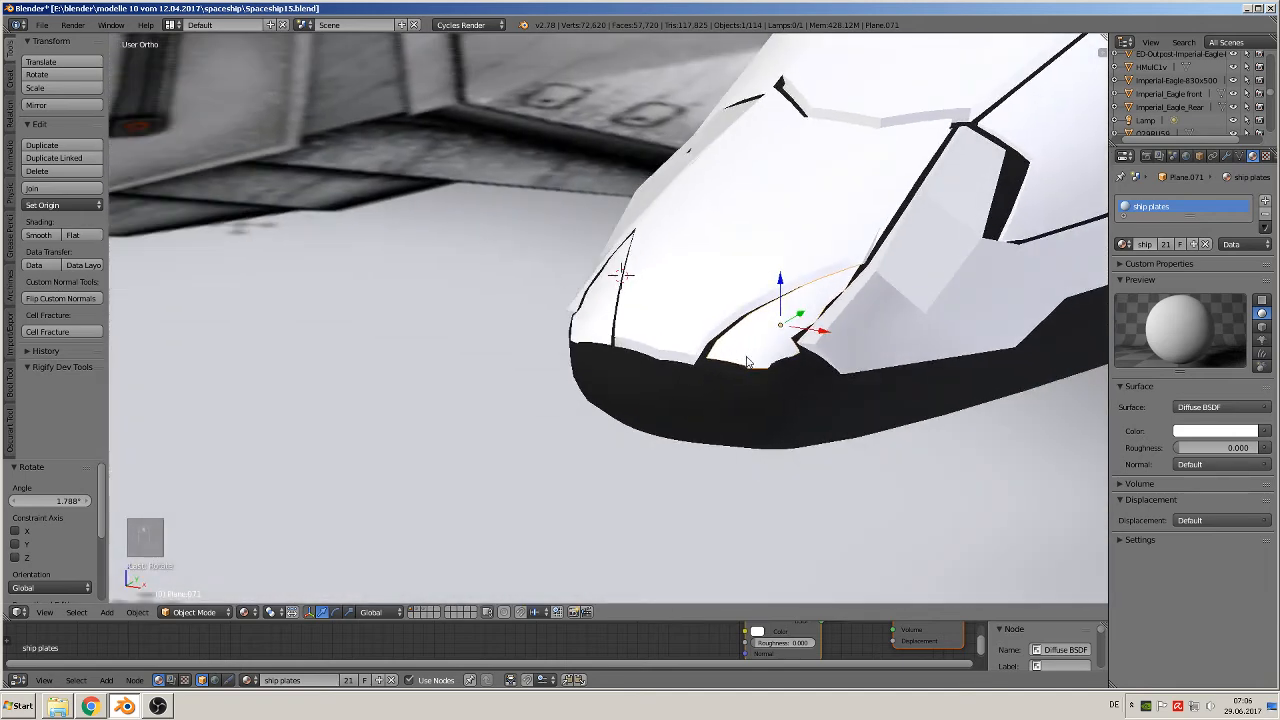
drag(775, 292, 805, 320)
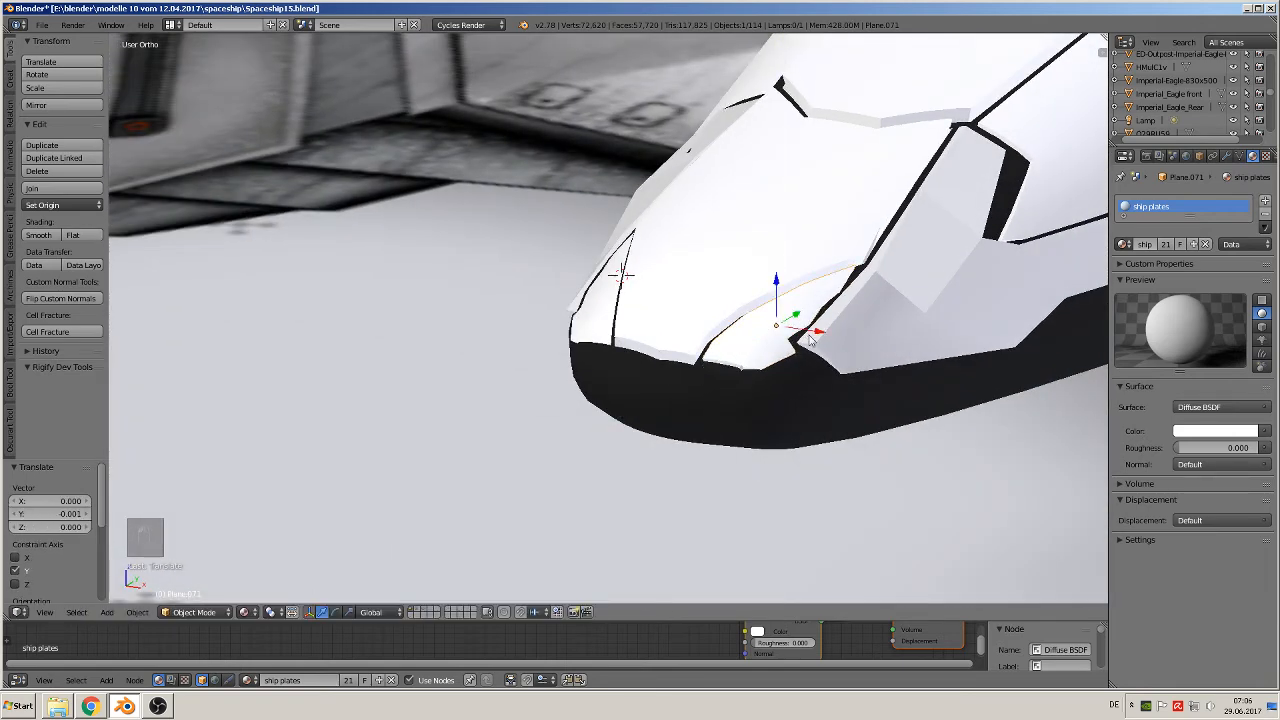
middle_drag(805, 320, 848, 365)
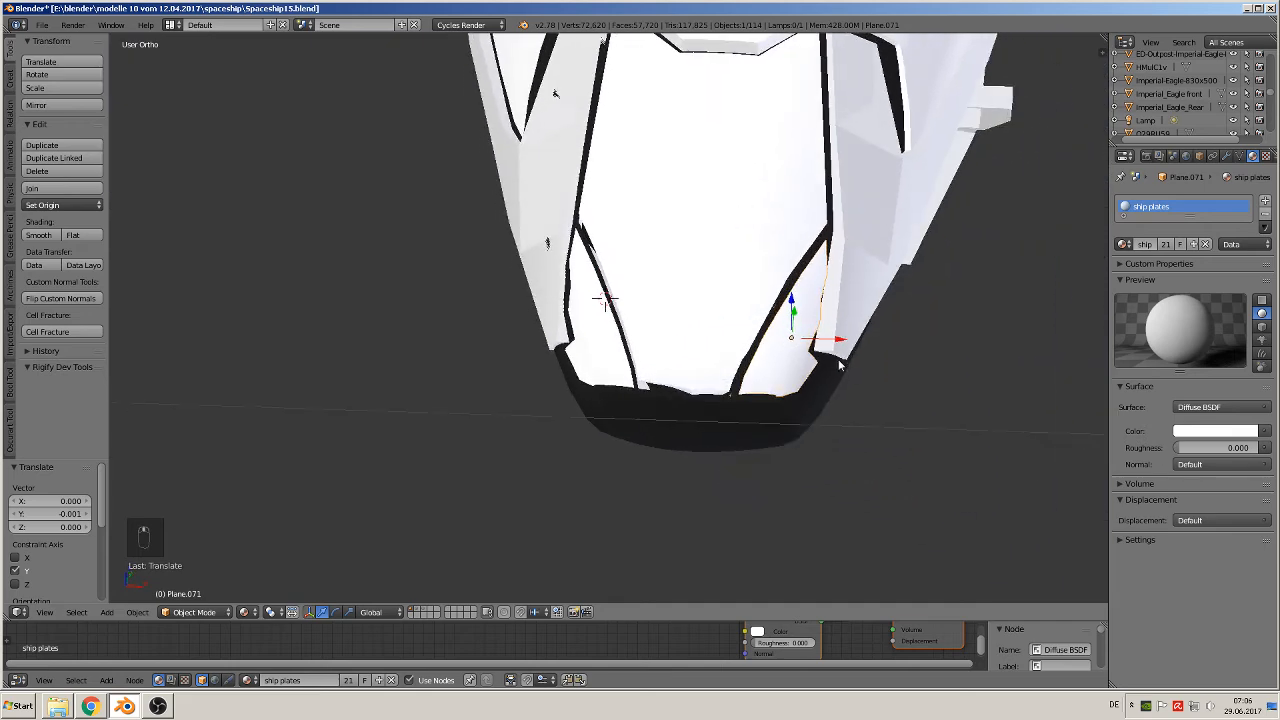
drag(835, 344, 828, 341)
scroll(823, 367, down, 2)
key(Tab)
key(Tab)
key(a)
key(a)
key(a)
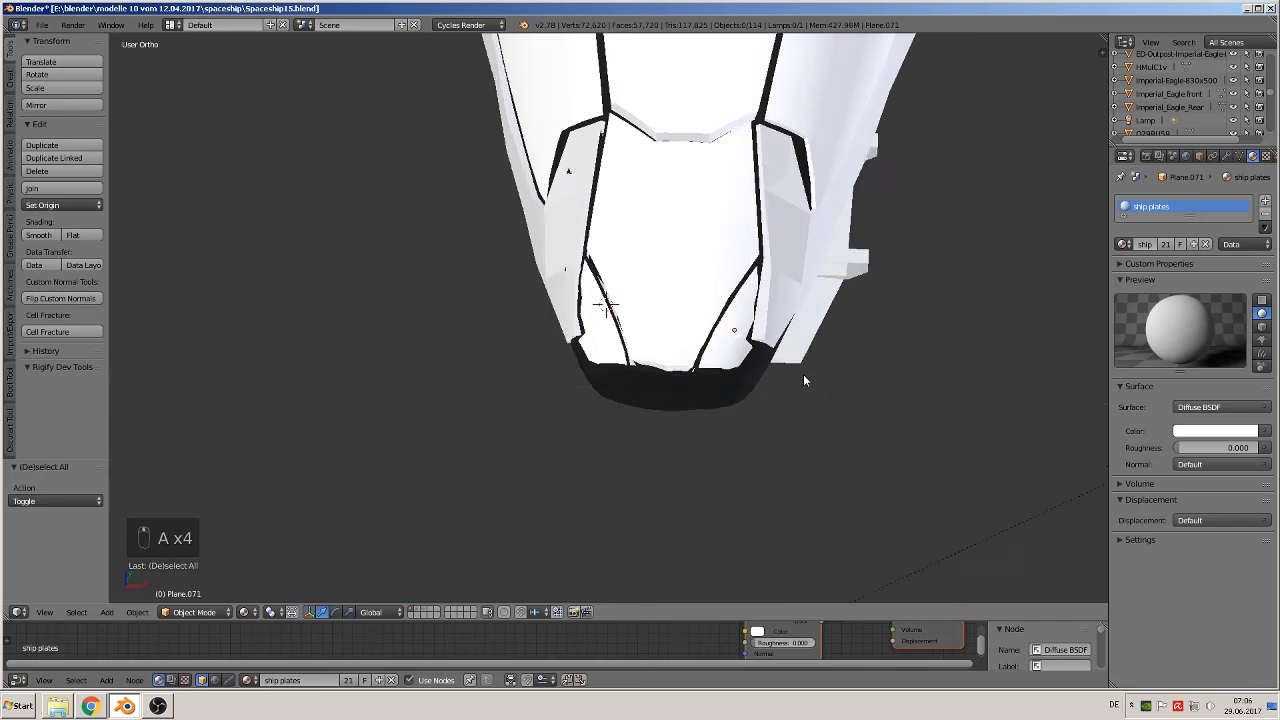
- Save the spaceship project under its current file name
middle_drag(803, 380, 661, 488)
scroll(645, 462, down, 7)
middle_drag(396, 104, 391, 182)
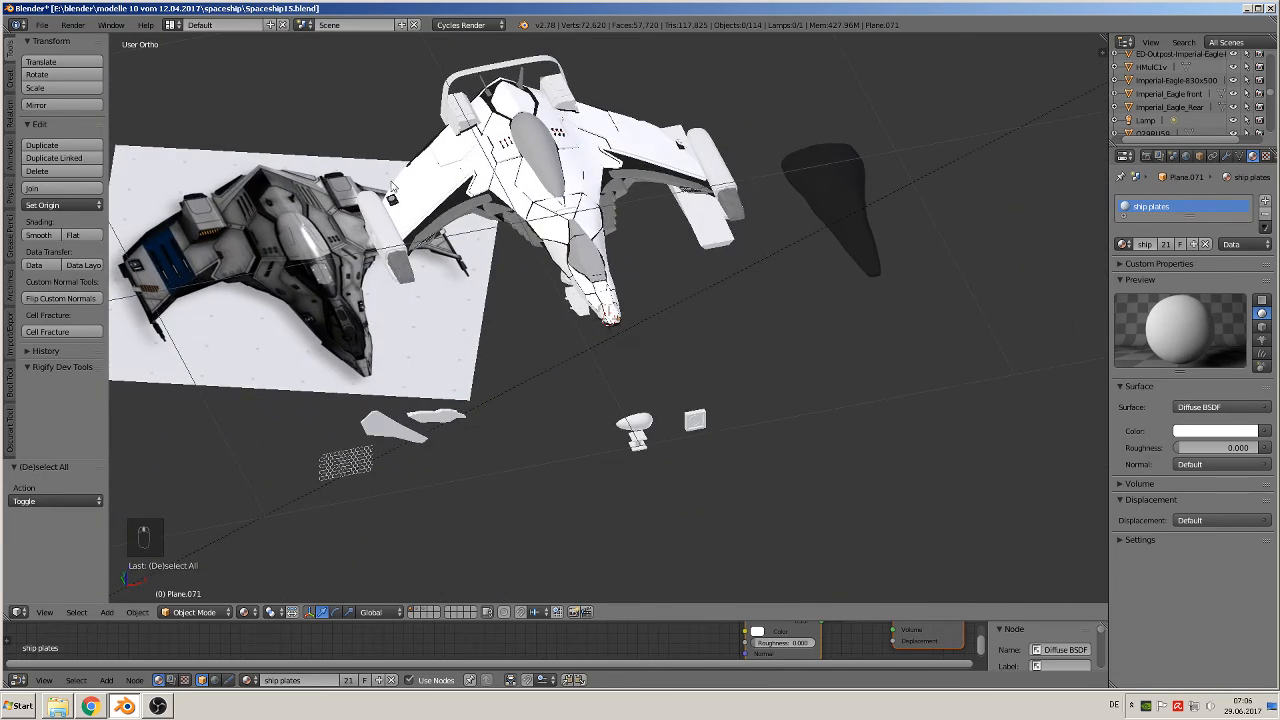
click(42, 24)
click(58, 127)
- Preview the spaceship in Rendered shading and examine its hull plates from several angles
scroll(566, 268, up, 7)
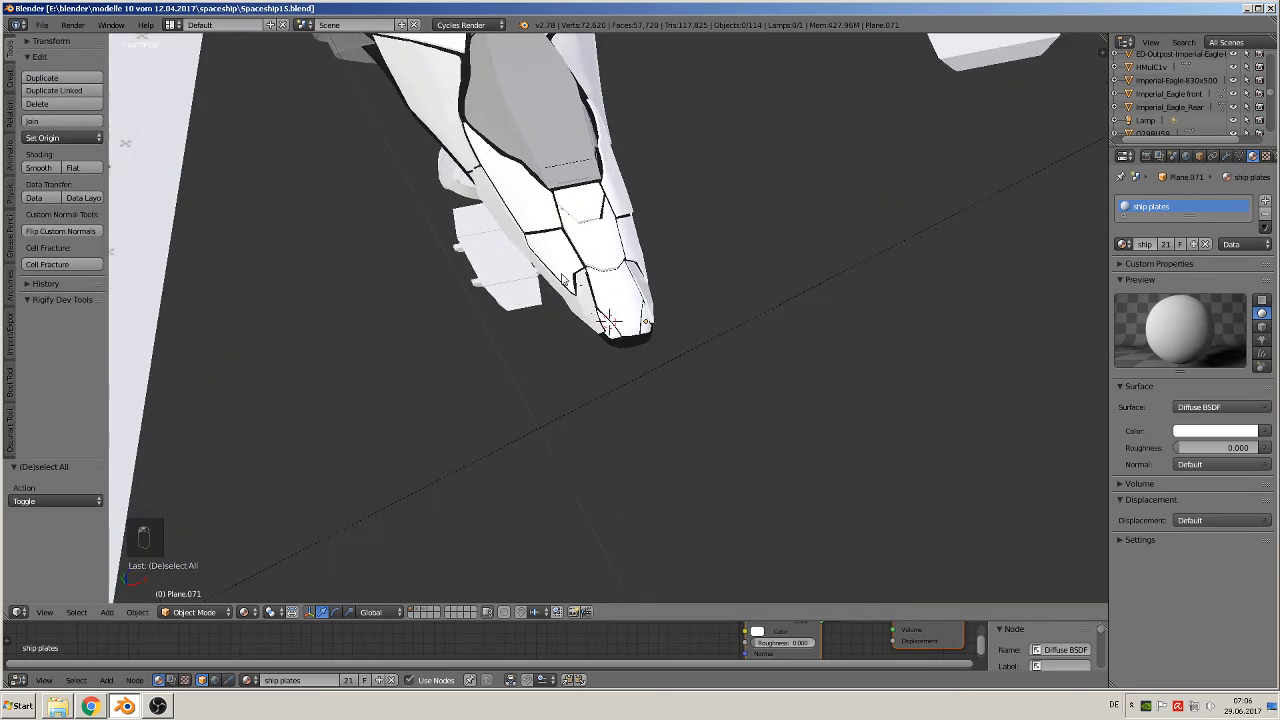
shift+middle_drag(572, 280, 689, 424)
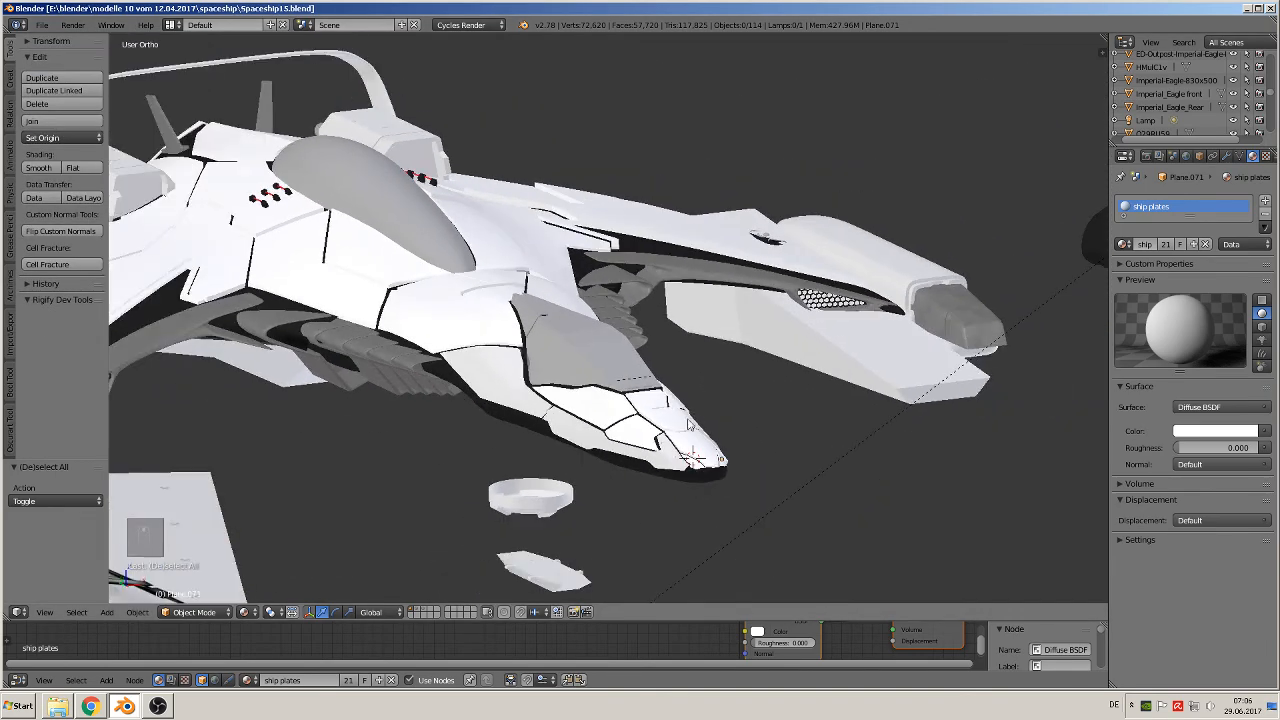
click(244, 612)
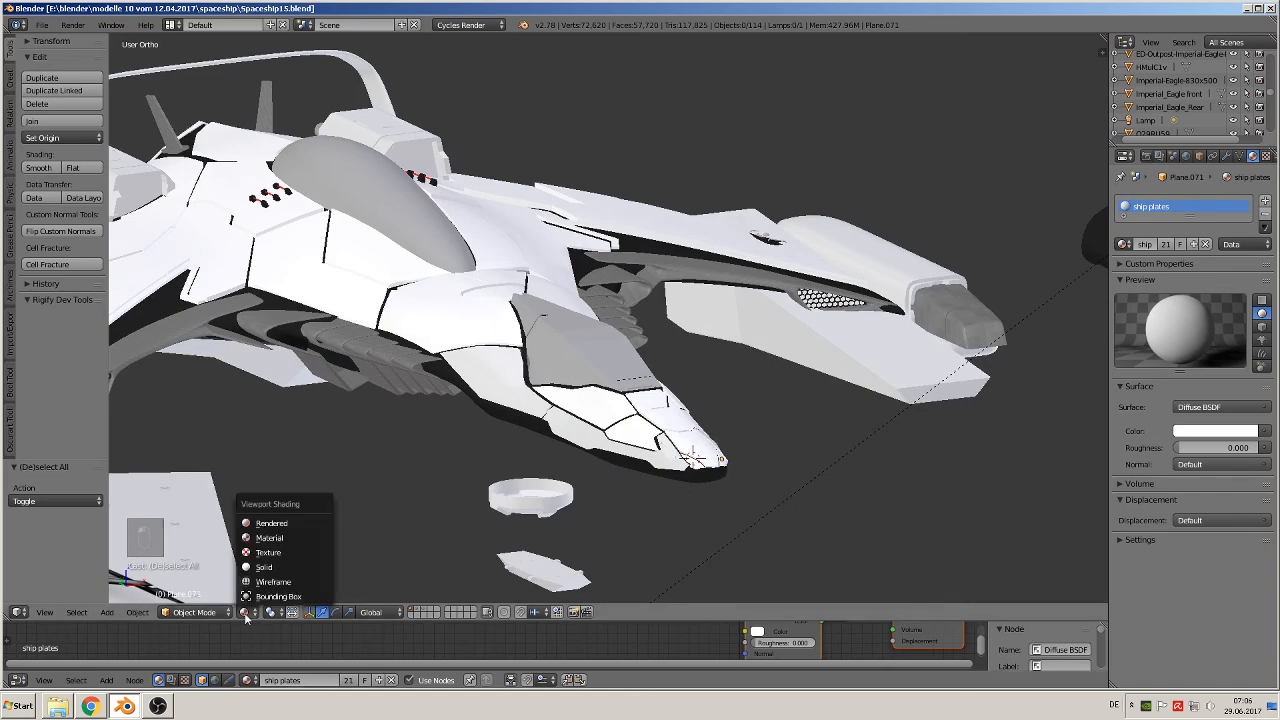
click(271, 524)
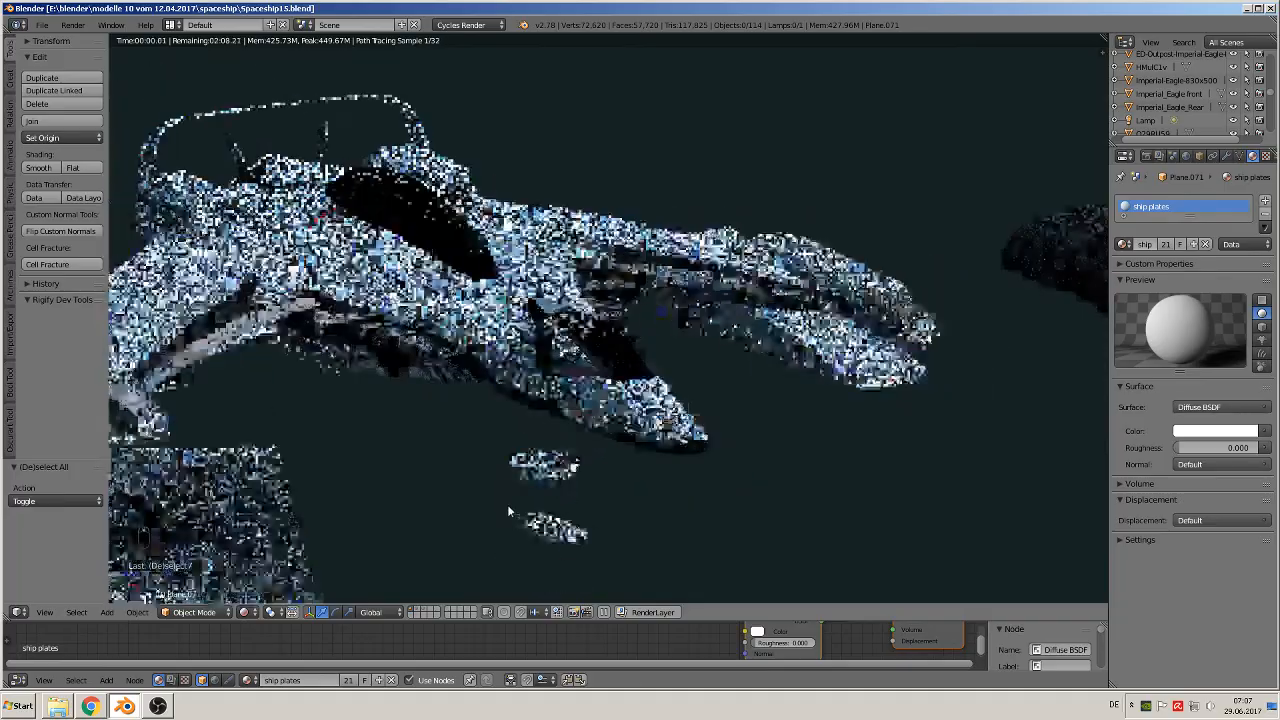
mouse_move(499, 509)
middle_down()
mouse_move(462, 534)
mouse_move(407, 540)
mouse_move(489, 473)
middle_up()
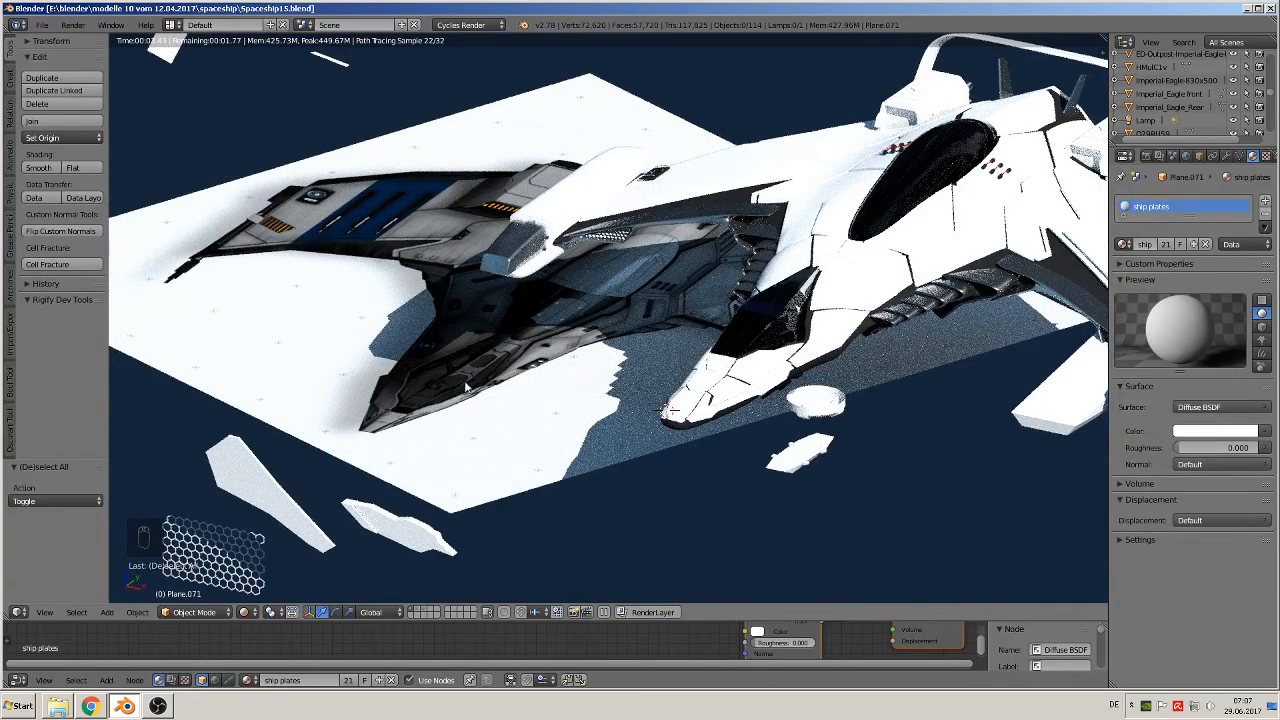
mouse_move(672, 345)
middle_down()
mouse_move(756, 336)
mouse_move(778, 364)
middle_up()
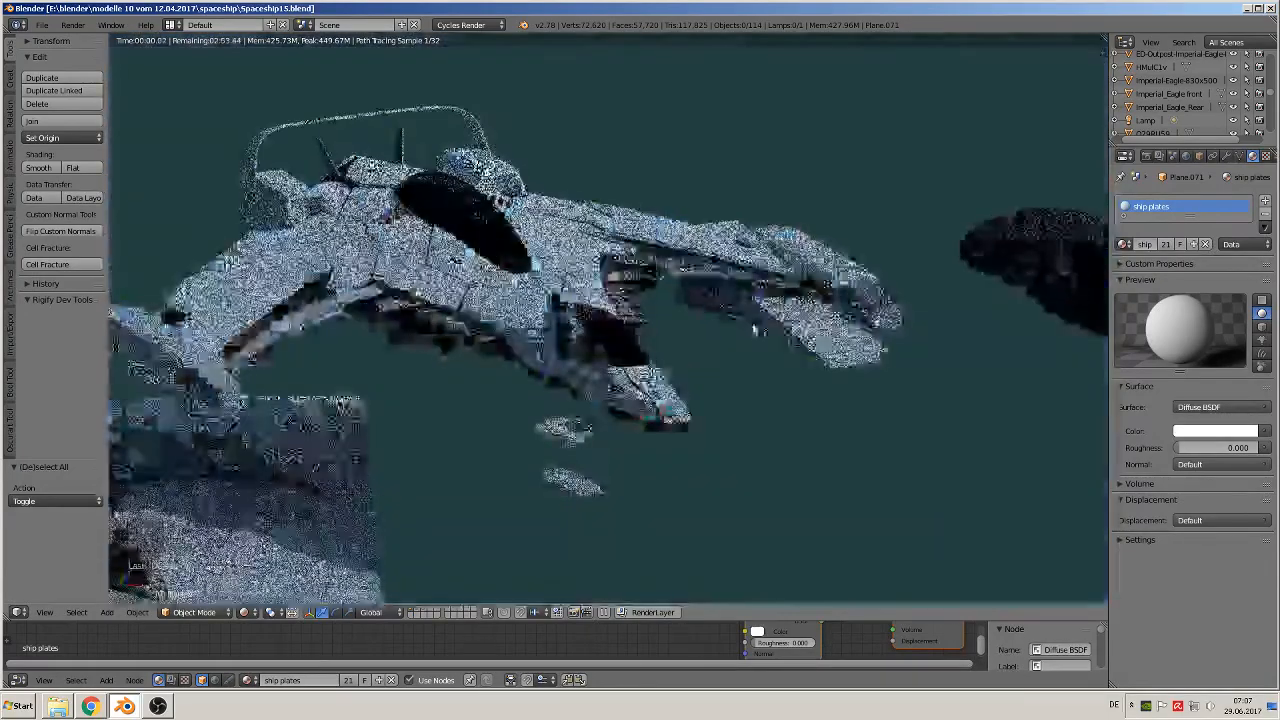
- Switch the viewport shading from Rendered through Material to Solid and bring the whole ship into view
click(246, 614)
click(277, 541)
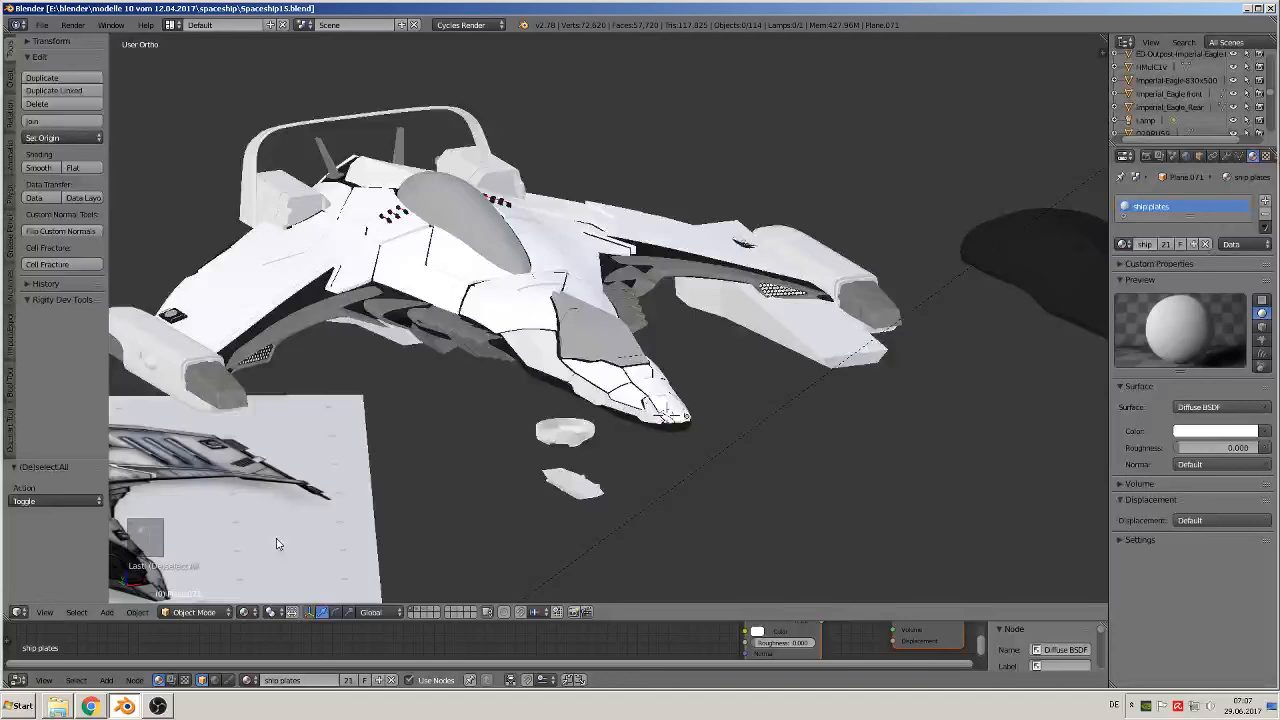
click(244, 612)
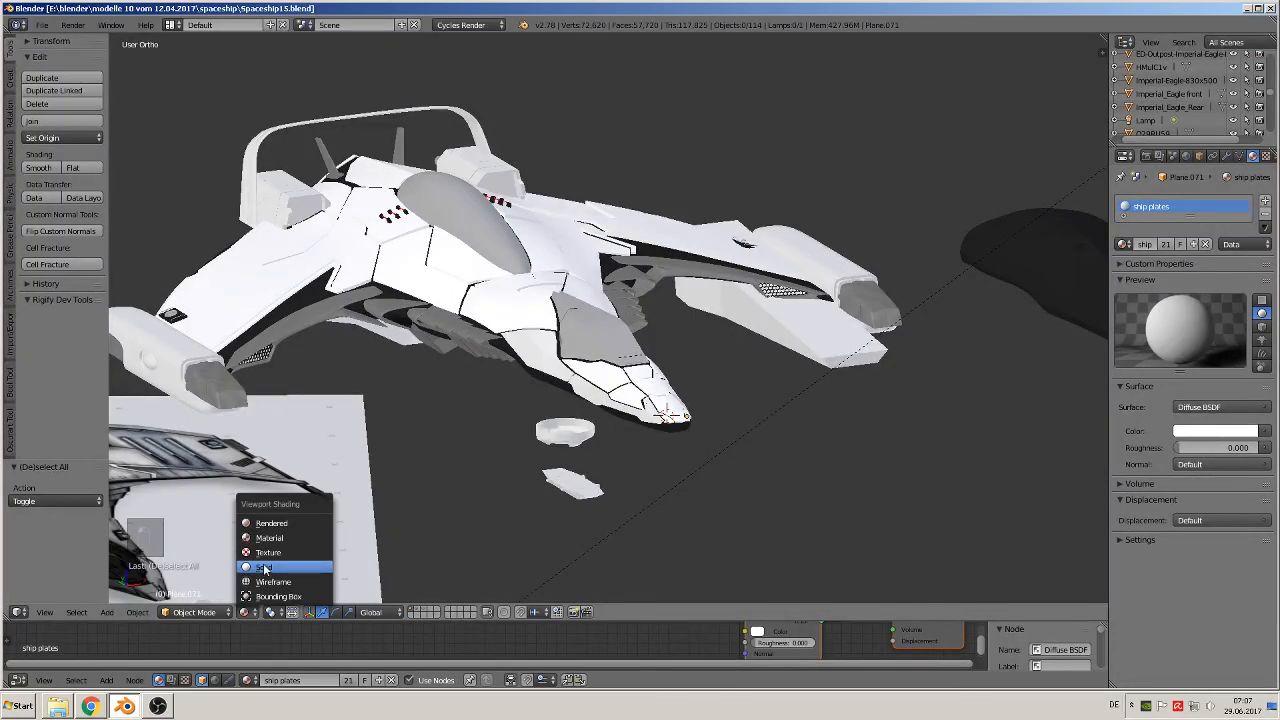
click(264, 568)
scroll(454, 412, up, 2)
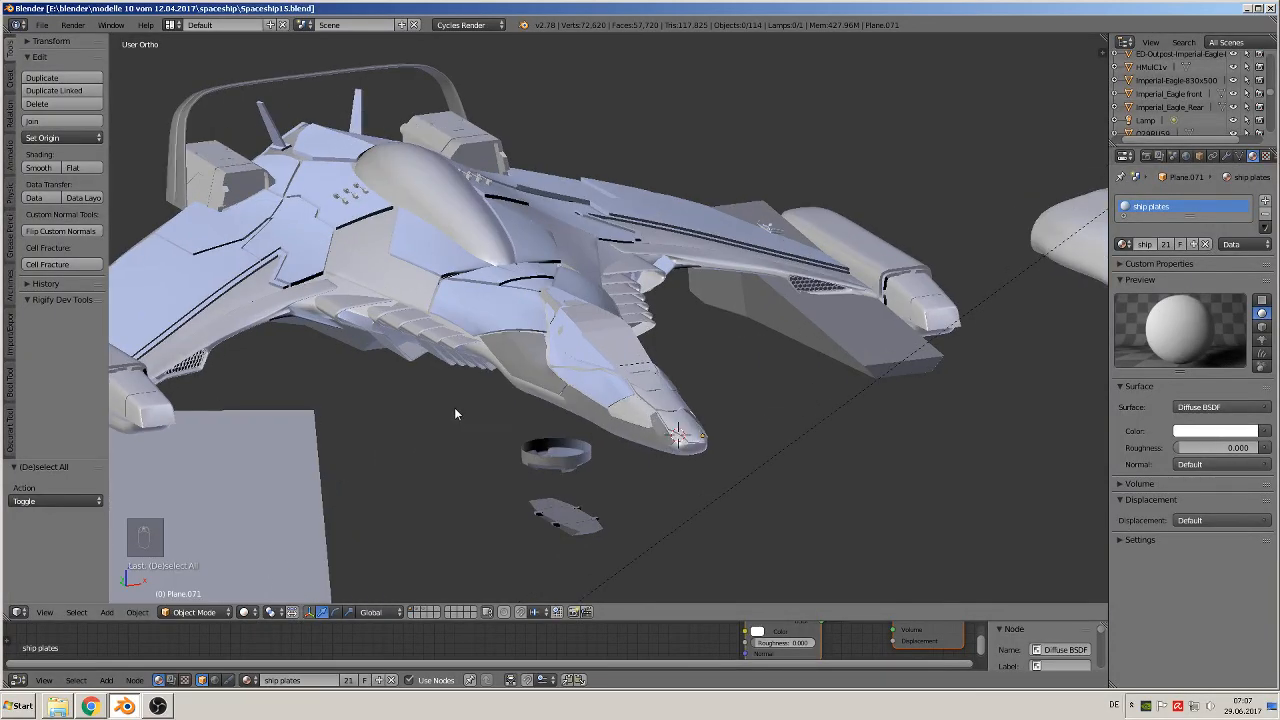
click(248, 613)
click(269, 571)
shift+middle_drag(443, 318, 614, 370)
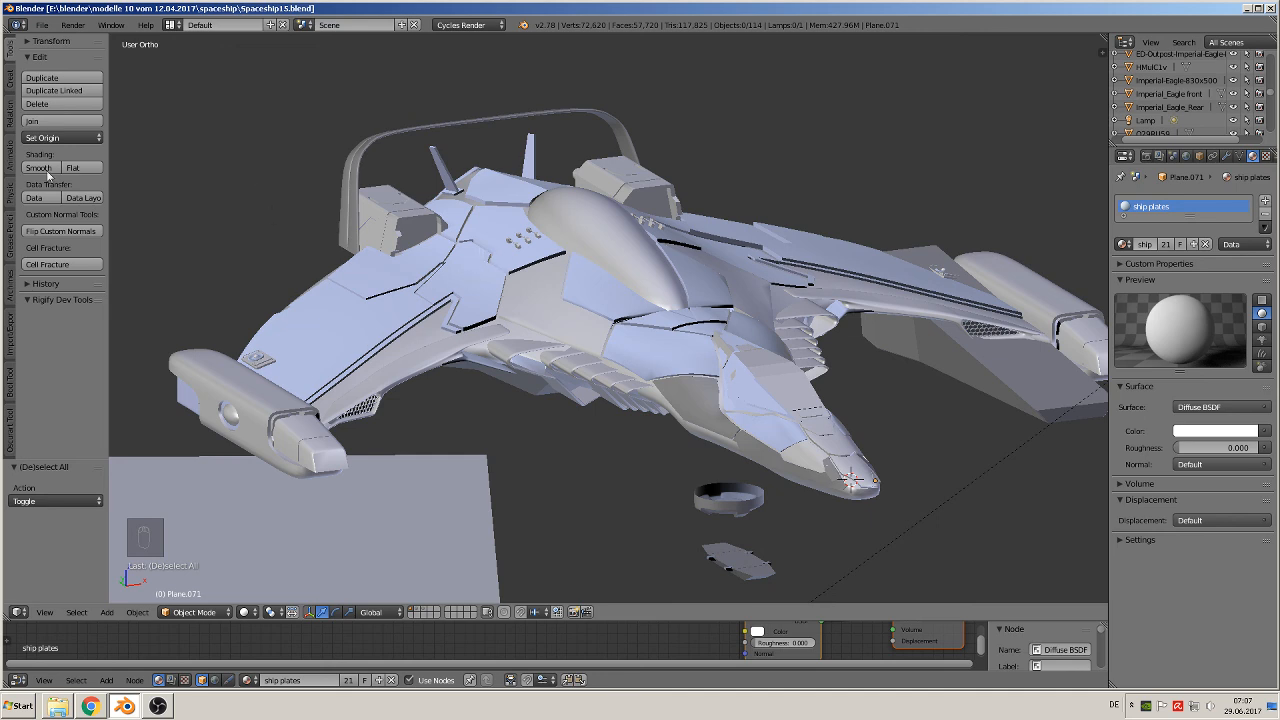
- Select the left wing's inner plate beside the fuselage and look through the object tools for a normals command
right_click(465, 293)
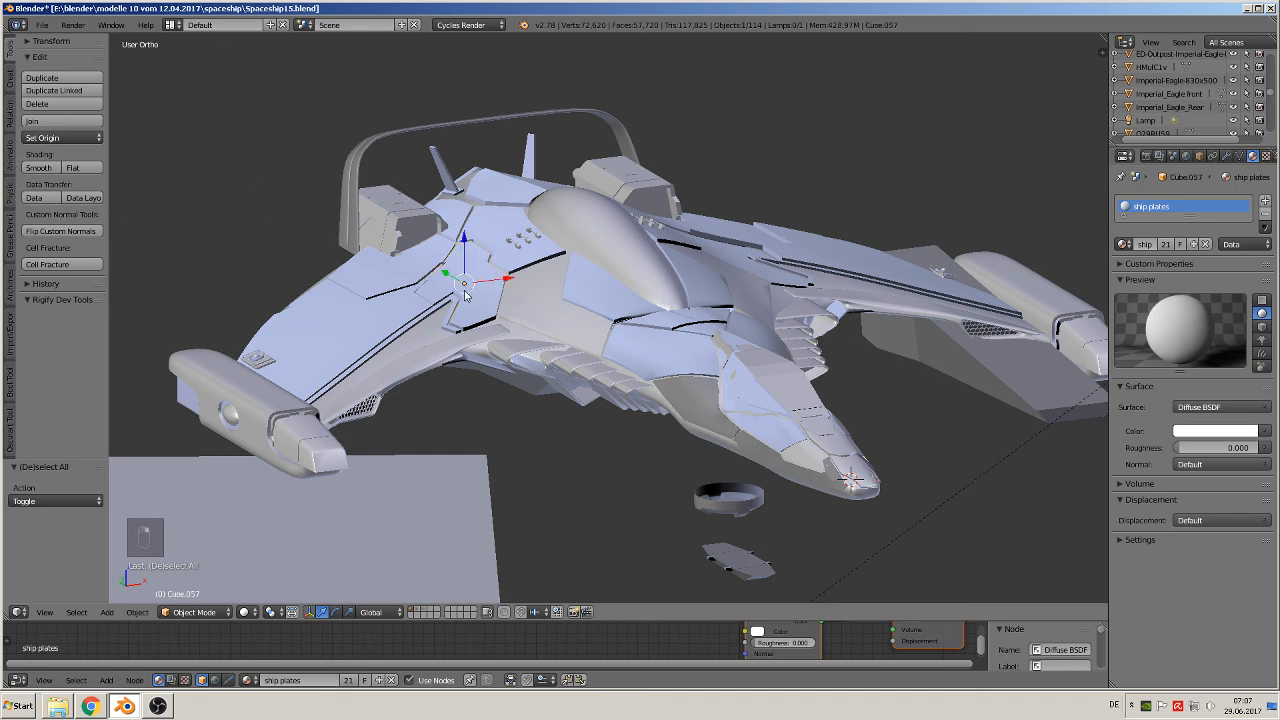
click(13, 117)
click(14, 143)
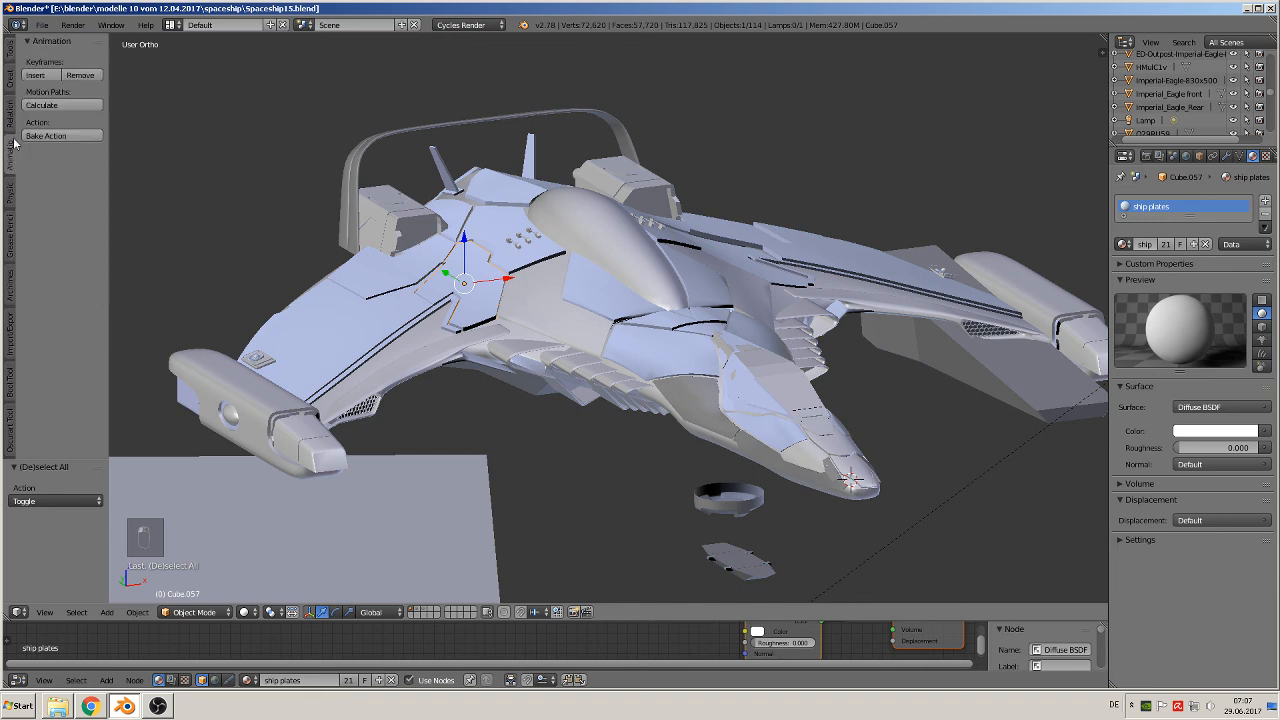
click(9, 82)
scroll(13, 95, up, 1)
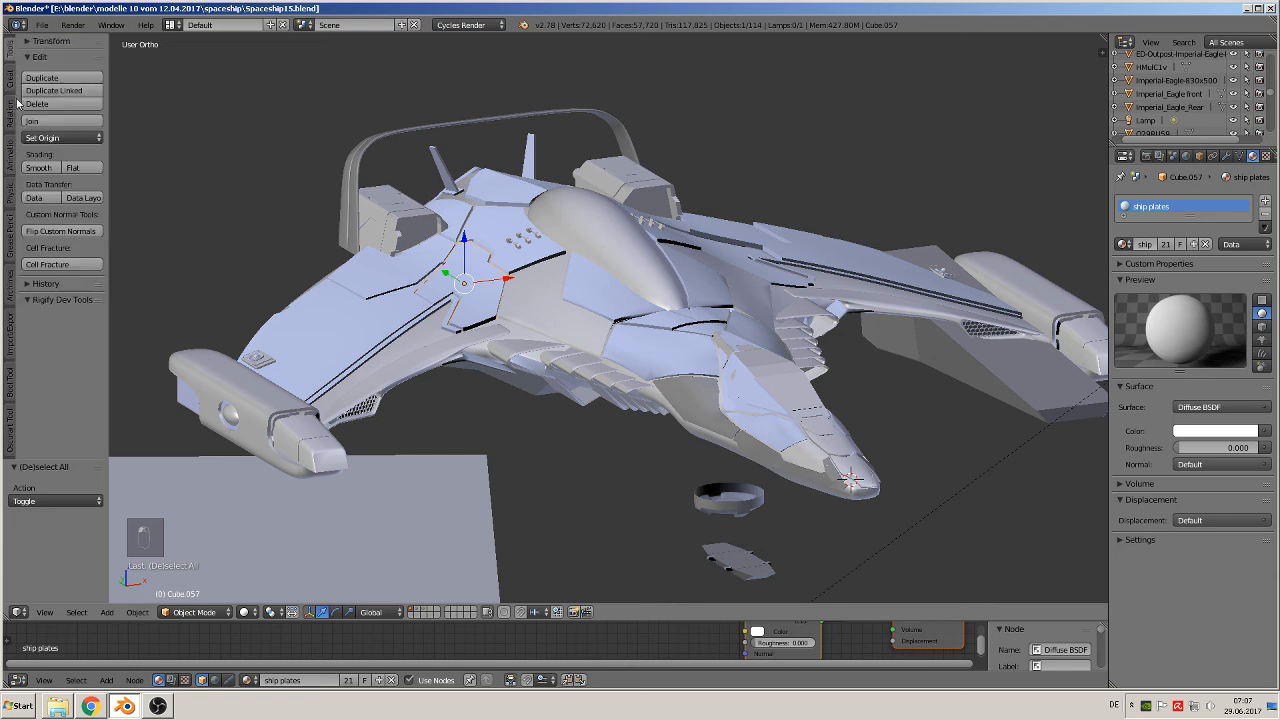
click(6, 82)
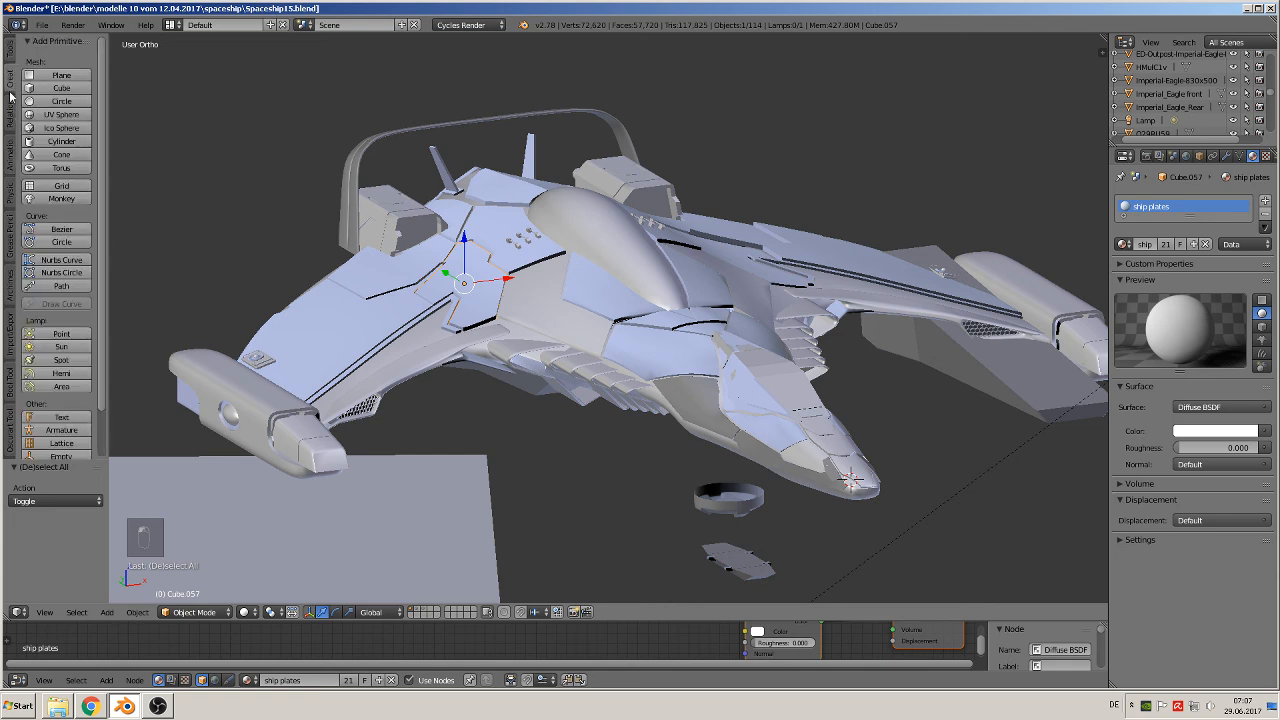
click(12, 118)
click(12, 141)
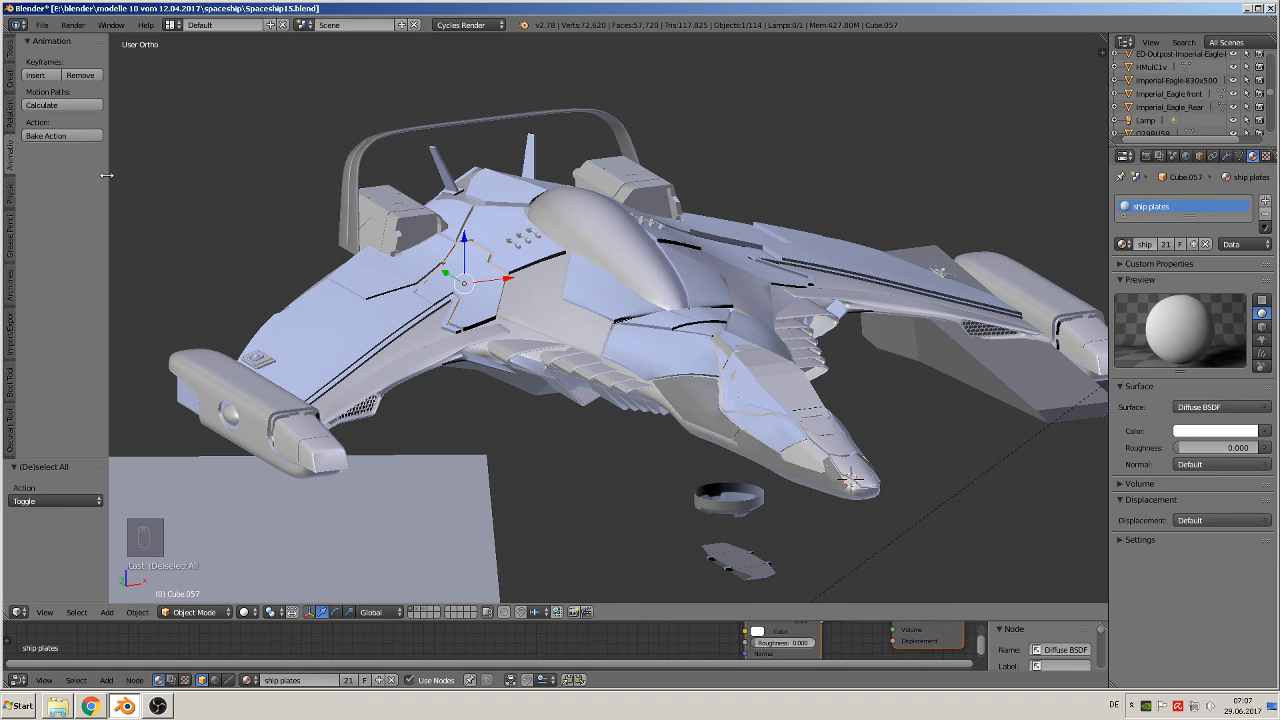
drag(106, 175, 144, 175)
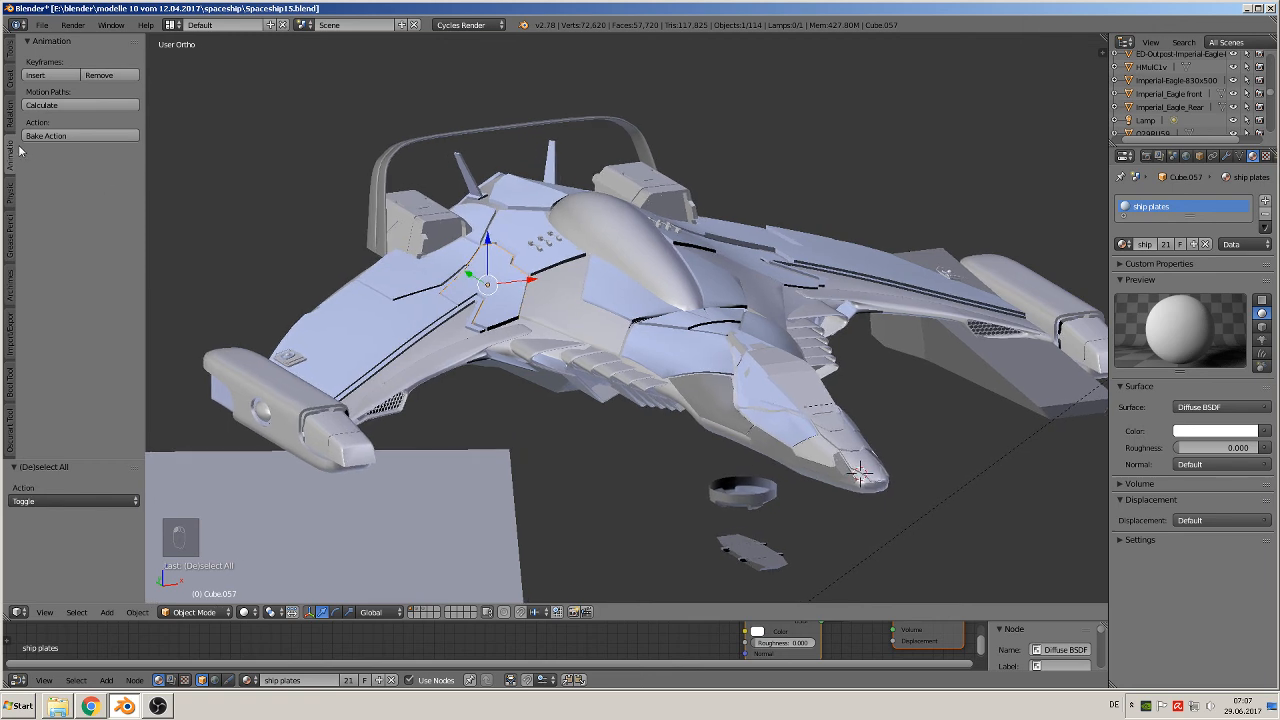
click(11, 48)
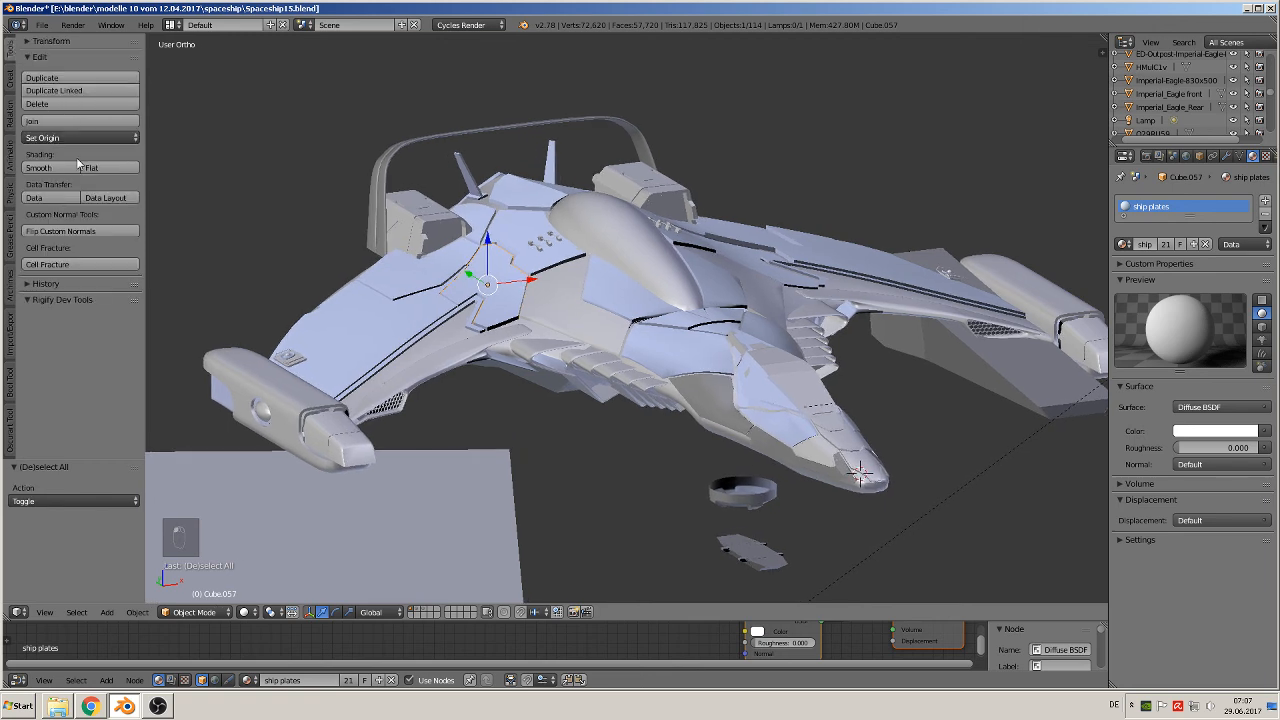
key(Tab)
key(Tab)
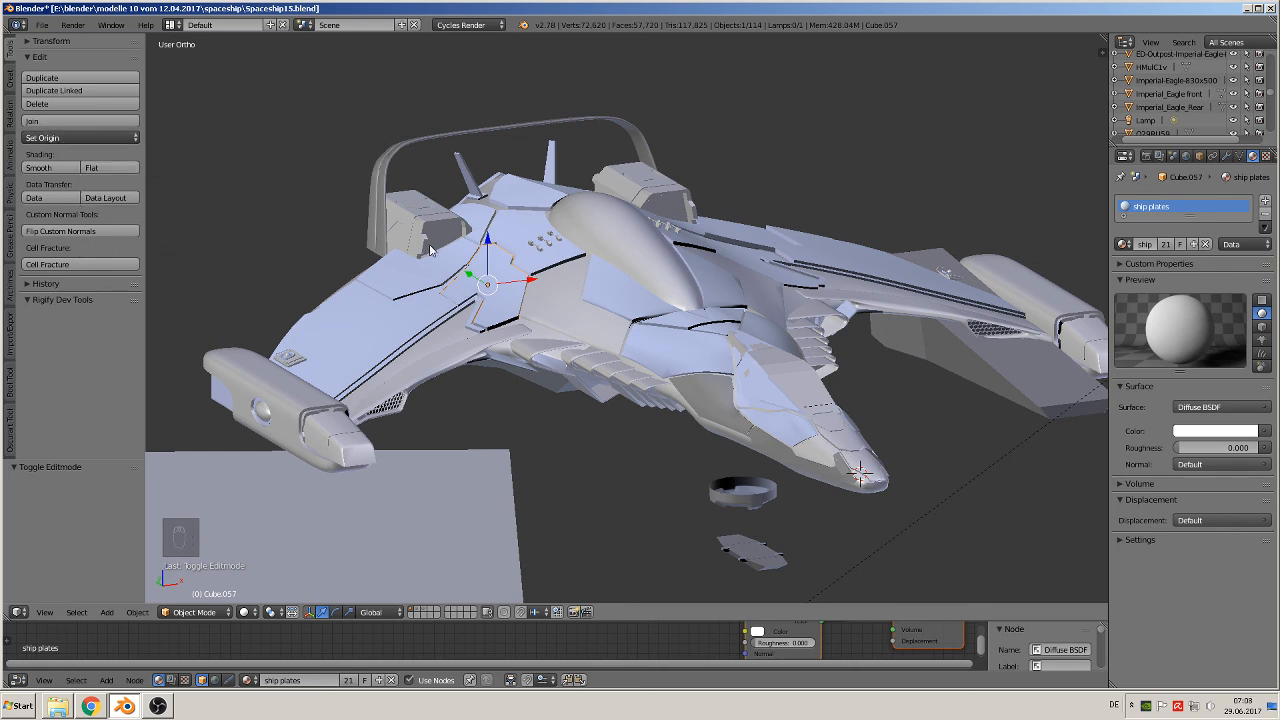
- Search the available commands for "RECA"
key(space)
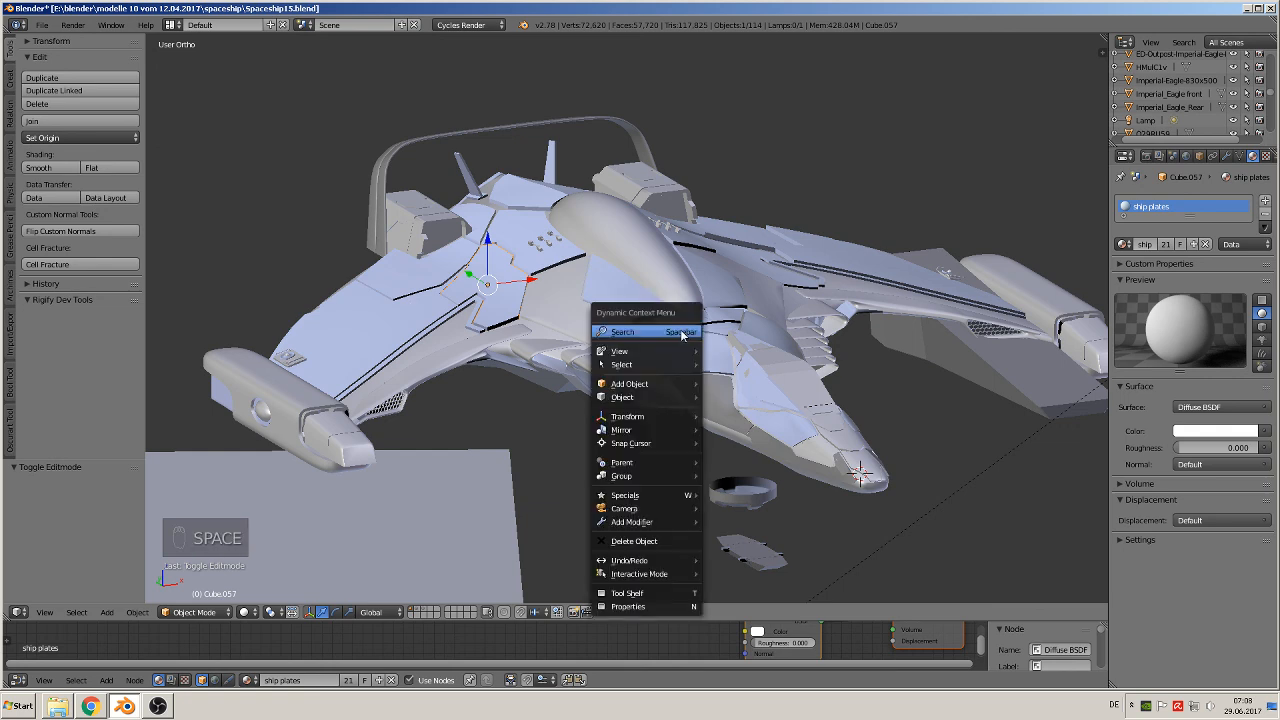
click(682, 333)
text(REC)
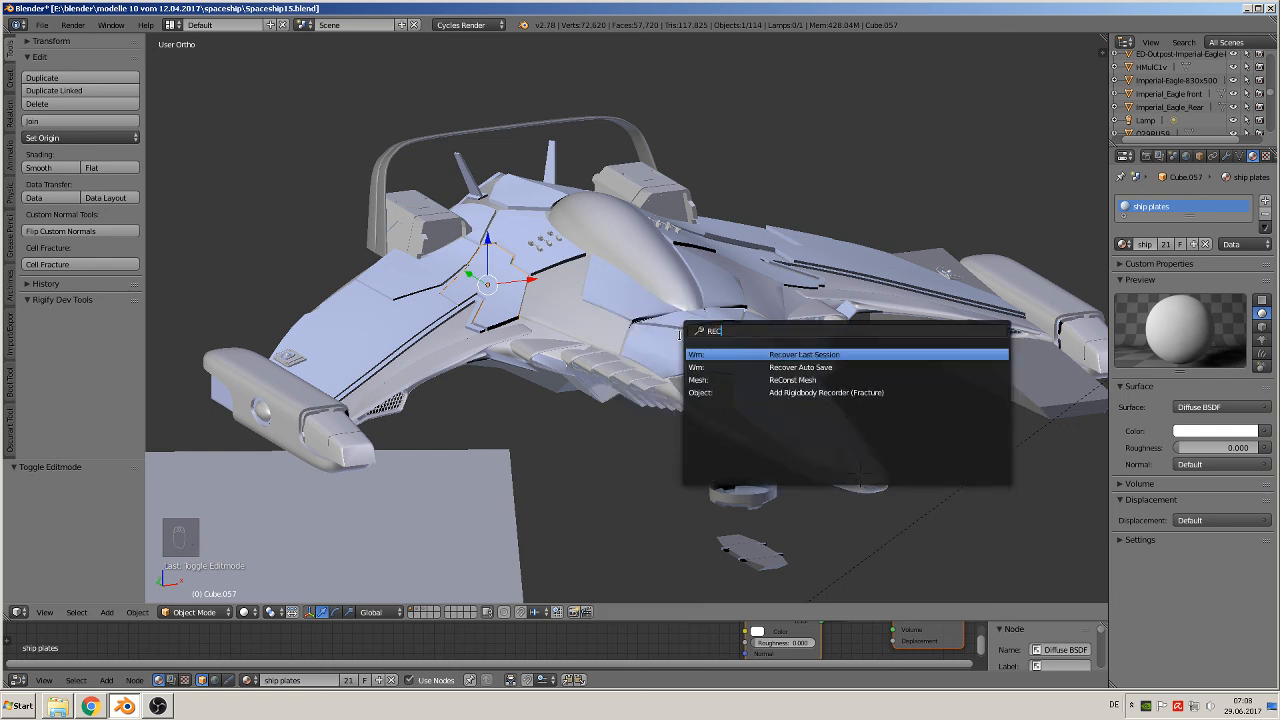
text(A)
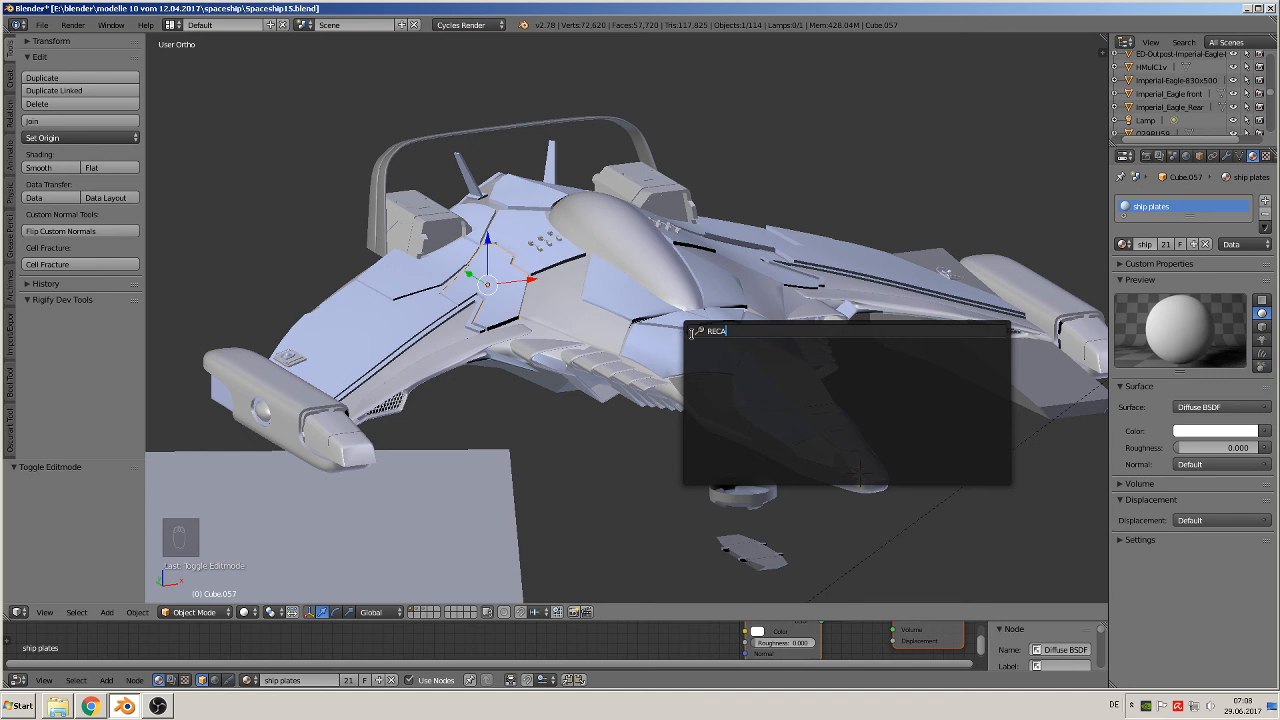
key(BackSpace)
key(BackSpace)
key(BackSpace)
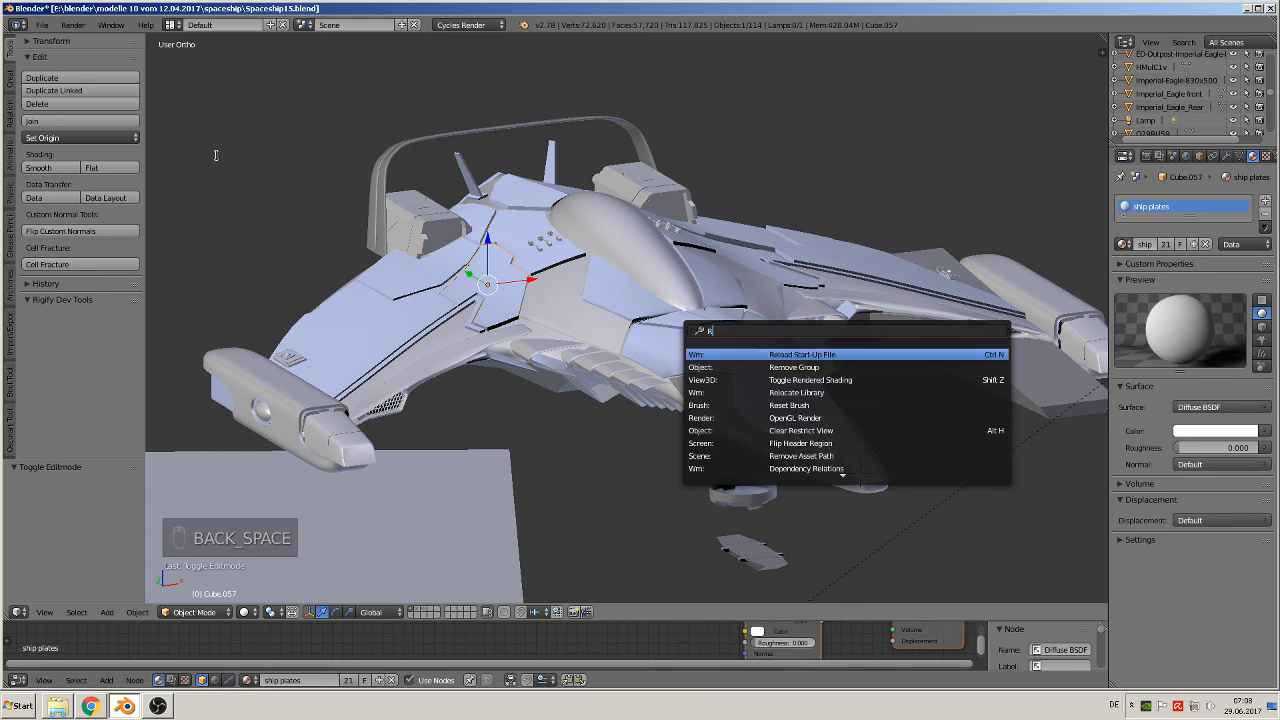
- Recalculate the normals of the whole inner plate on the left wing in Edit Mode, and return to Object Mode
key(Tab)
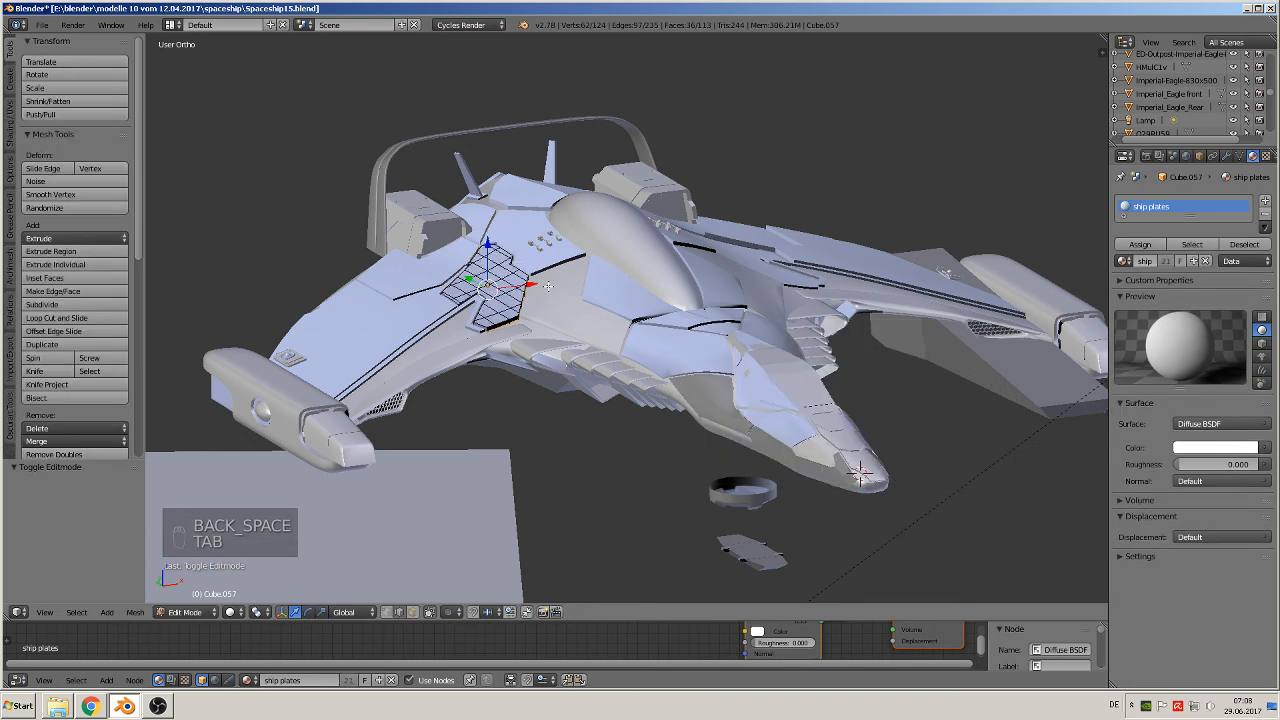
key(a)
key(a)
key(a)
key(a)
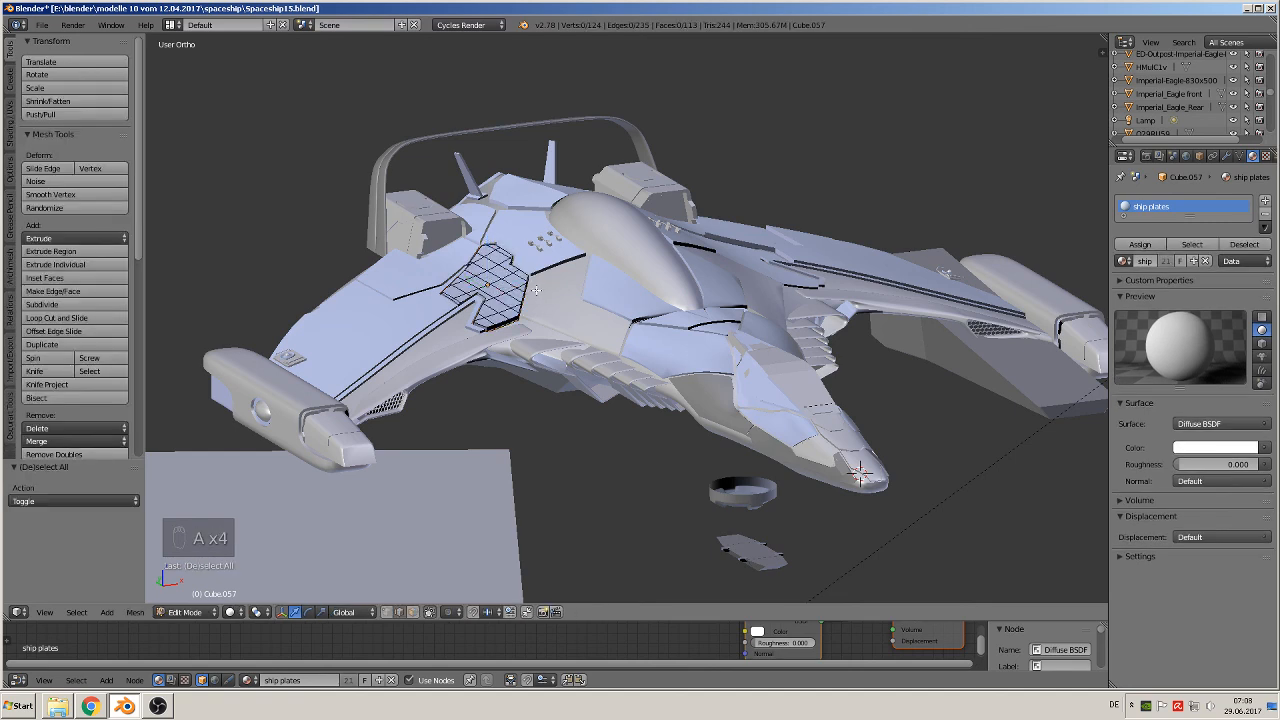
key(a)
click(12, 128)
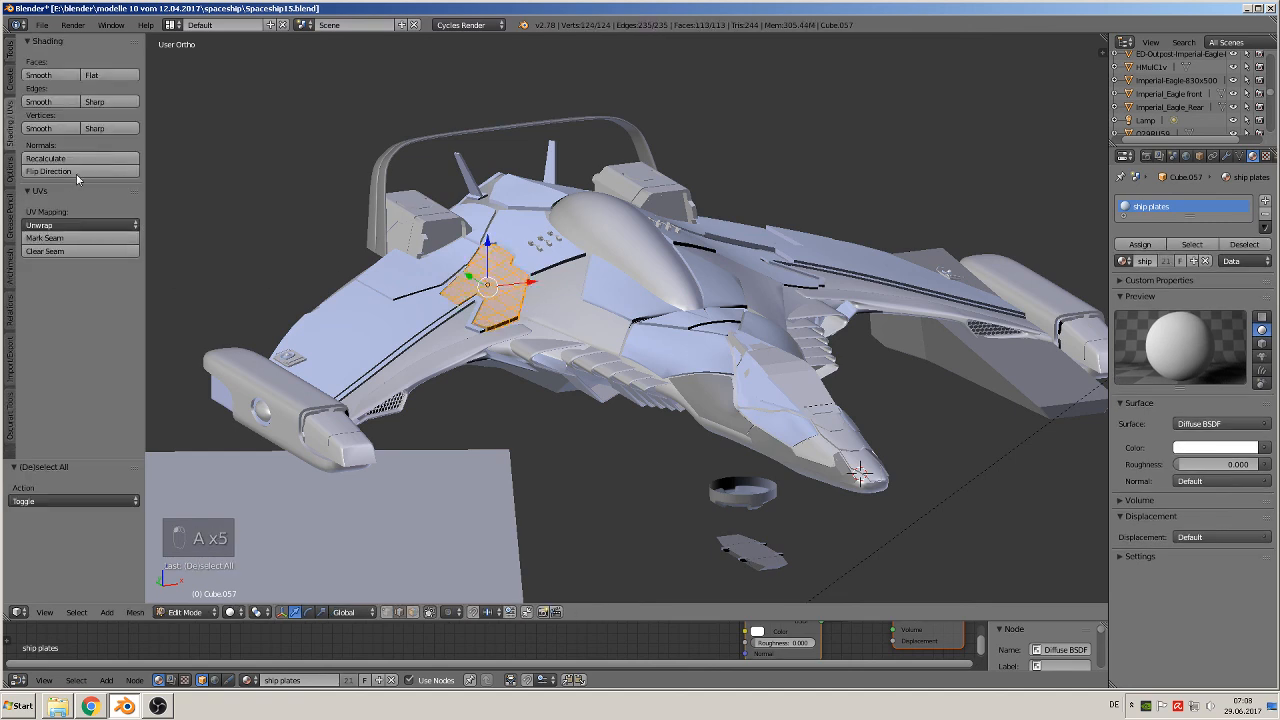
click(73, 160)
key(Tab)
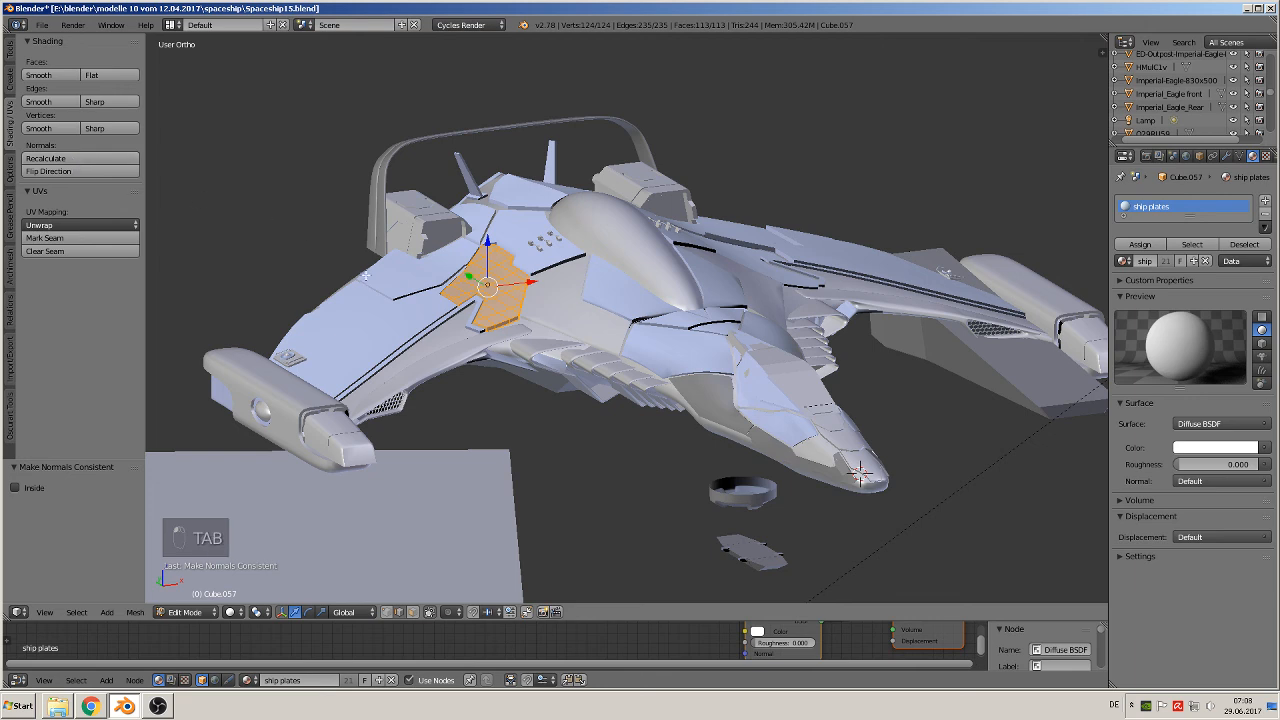
key(Tab)
- Recalculate all normals of the large outer plate on the left wing, and return to Object Mode
right_click(418, 315)
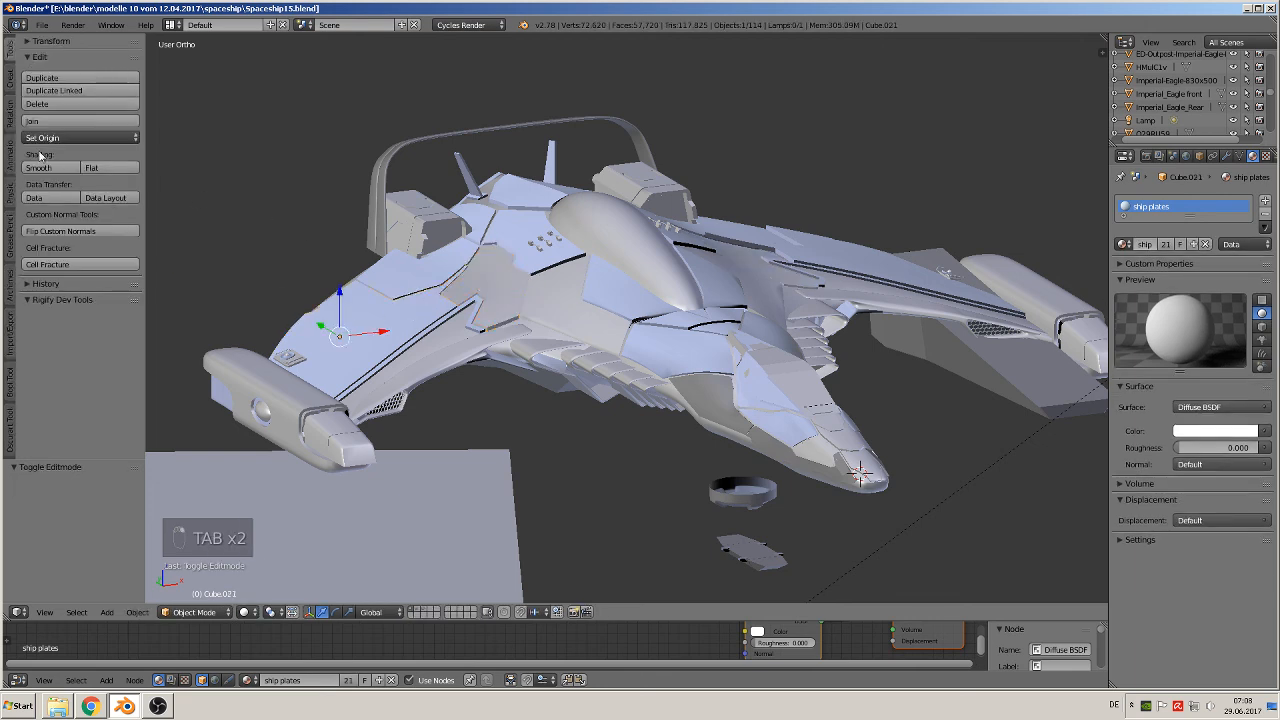
key(Tab)
key(Tab)
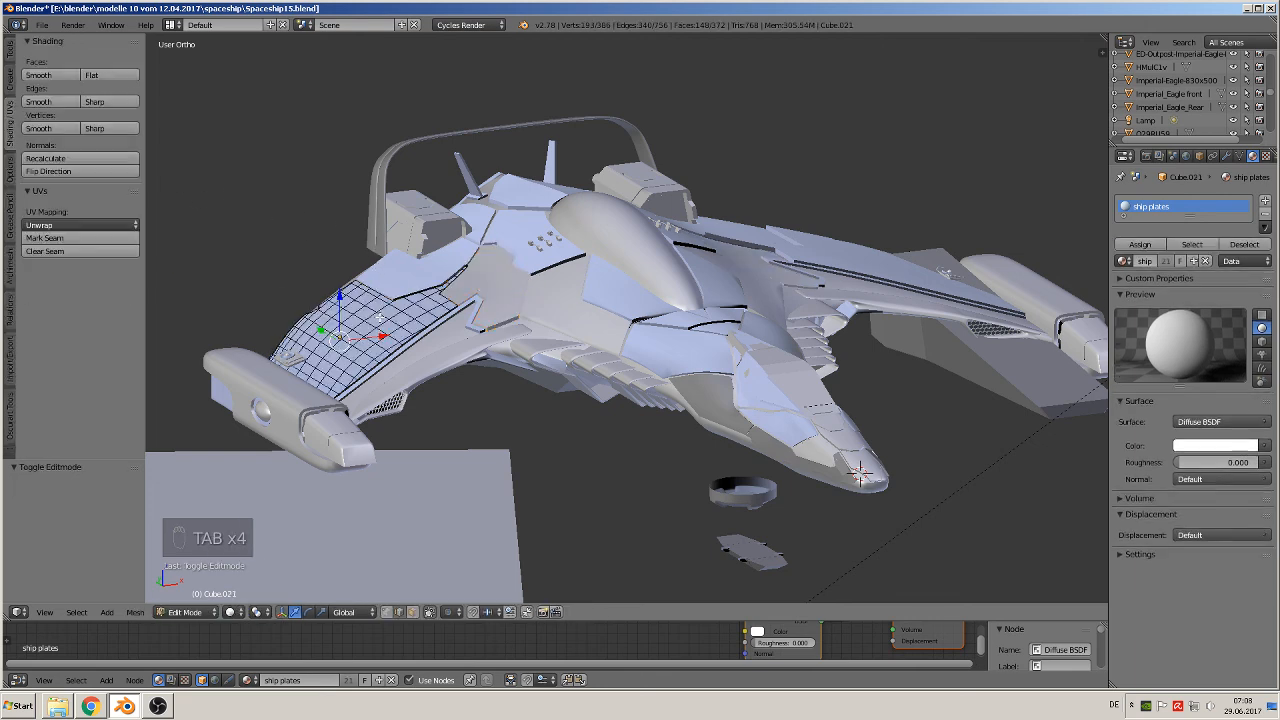
key(a)
key(a)
key(a)
key(a)
key(a)
key(a)
key(a)
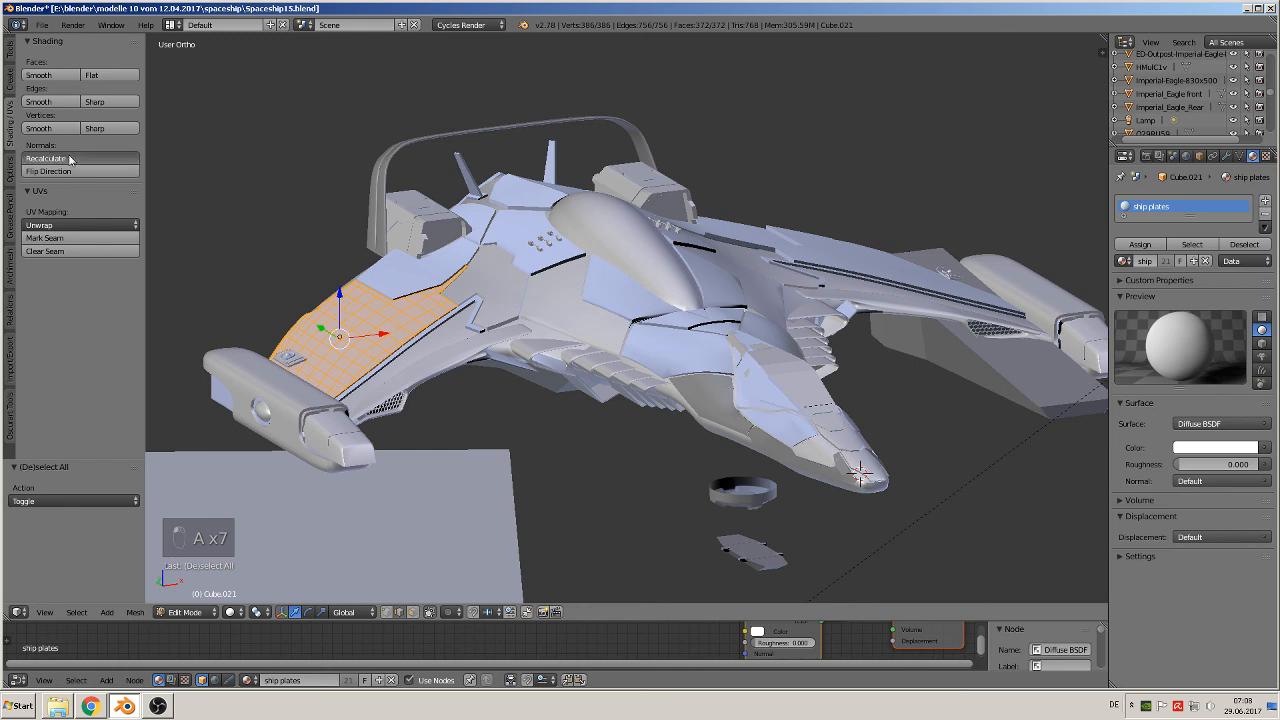
key(Tab)
- Recalculate all normals of the left wing's upper plate in front of the engine block, and return to Object Mode
right_click(420, 272)
key(Tab)
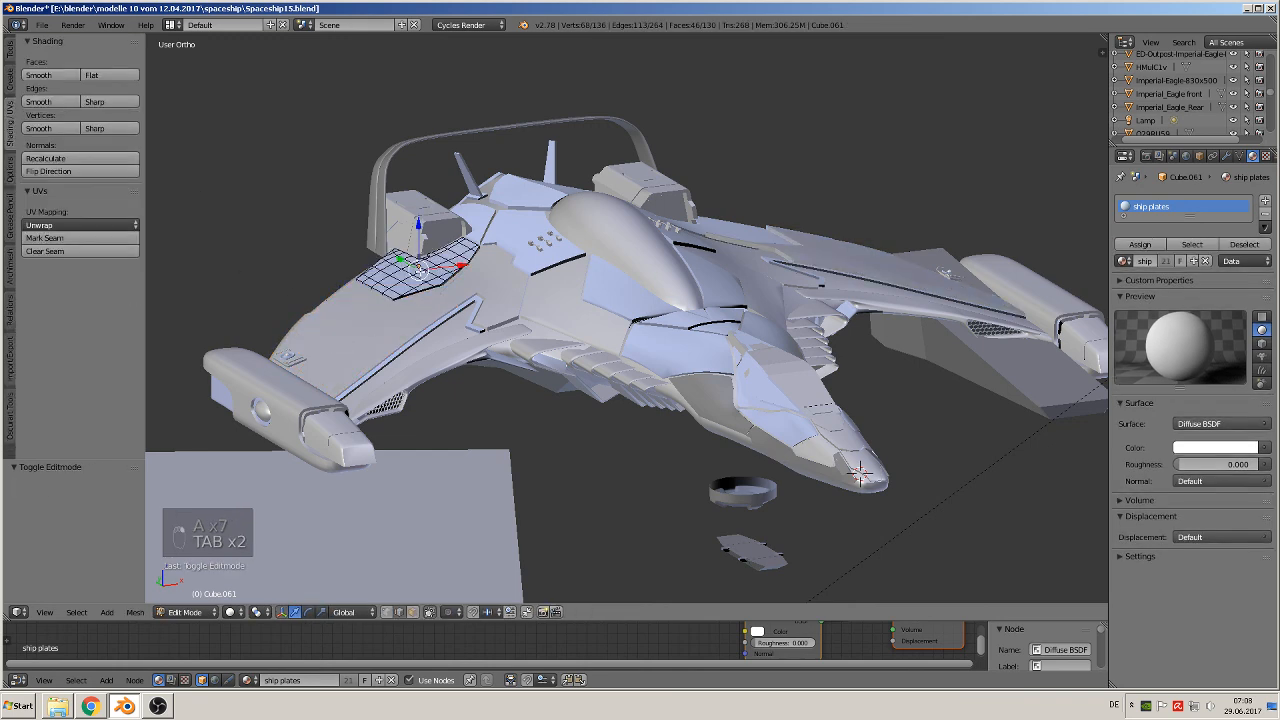
key(a)
key(a)
key(a)
key(a)
click(48, 158)
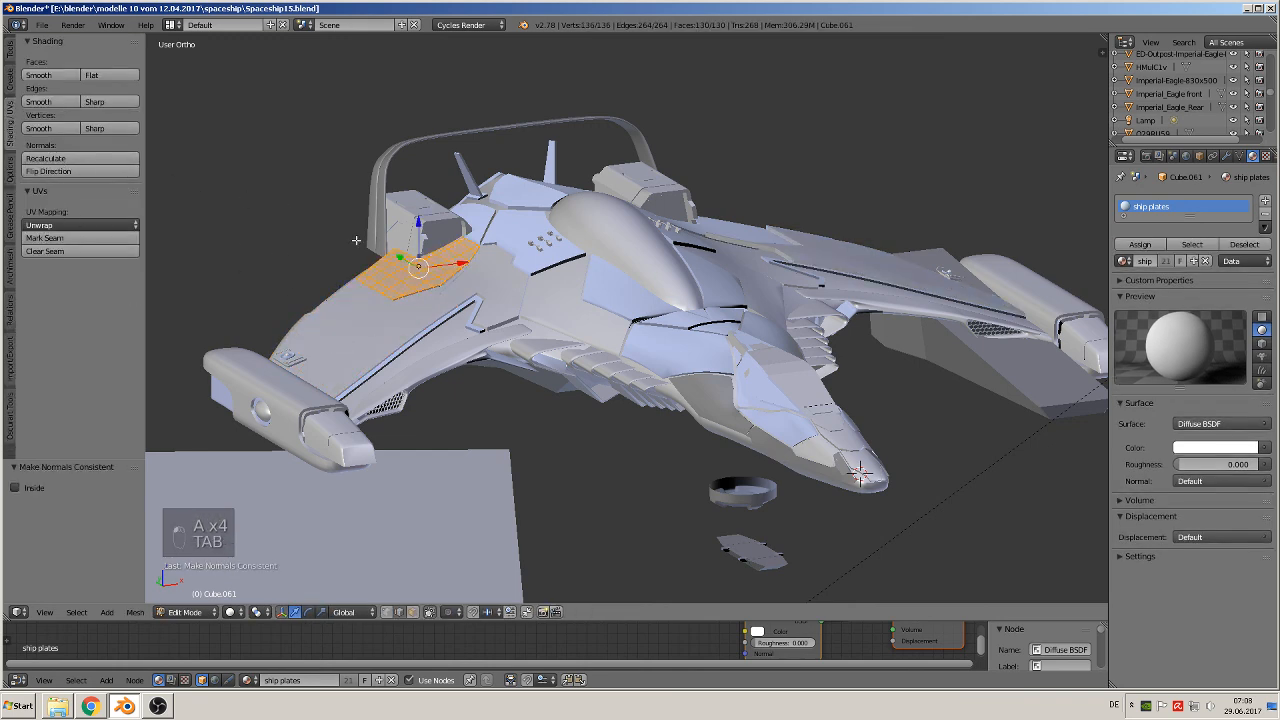
key(Tab)
- Recalculate all normals of the narrow strip plate along the left wing's front edge, and return to Object Mode
right_click(455, 316)
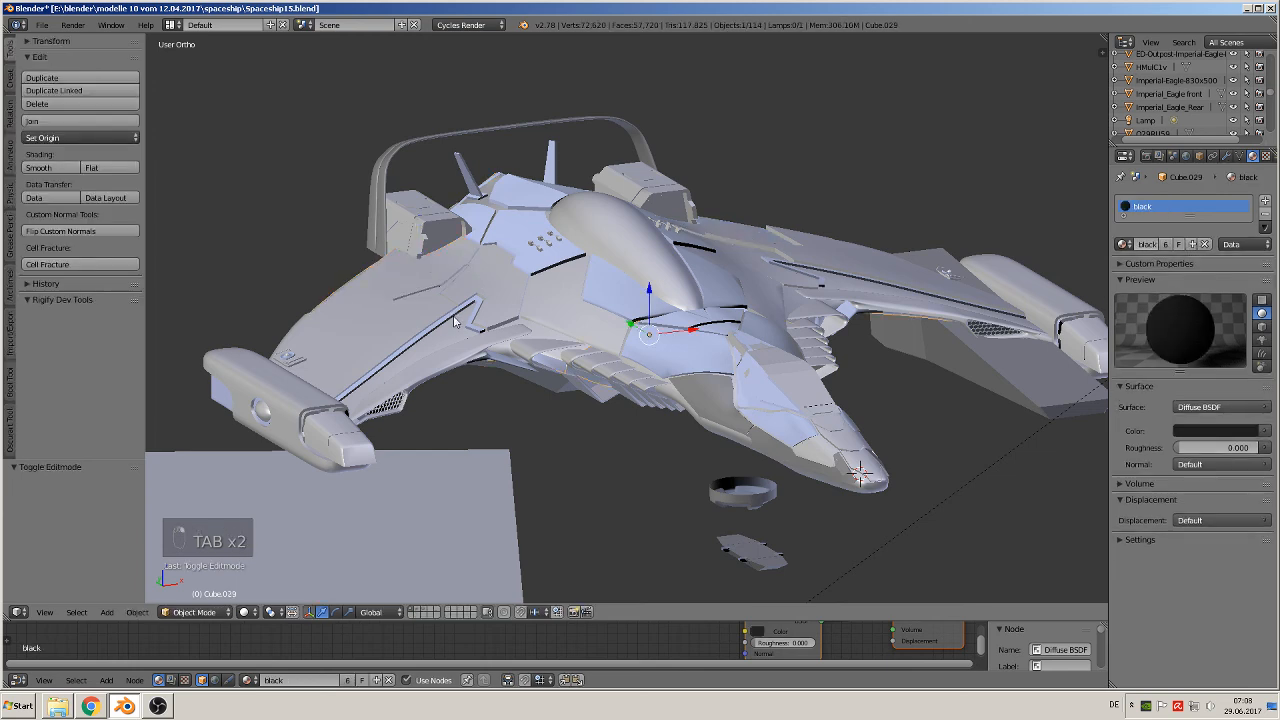
right_click(451, 312)
key(Tab)
key(a)
key(a)
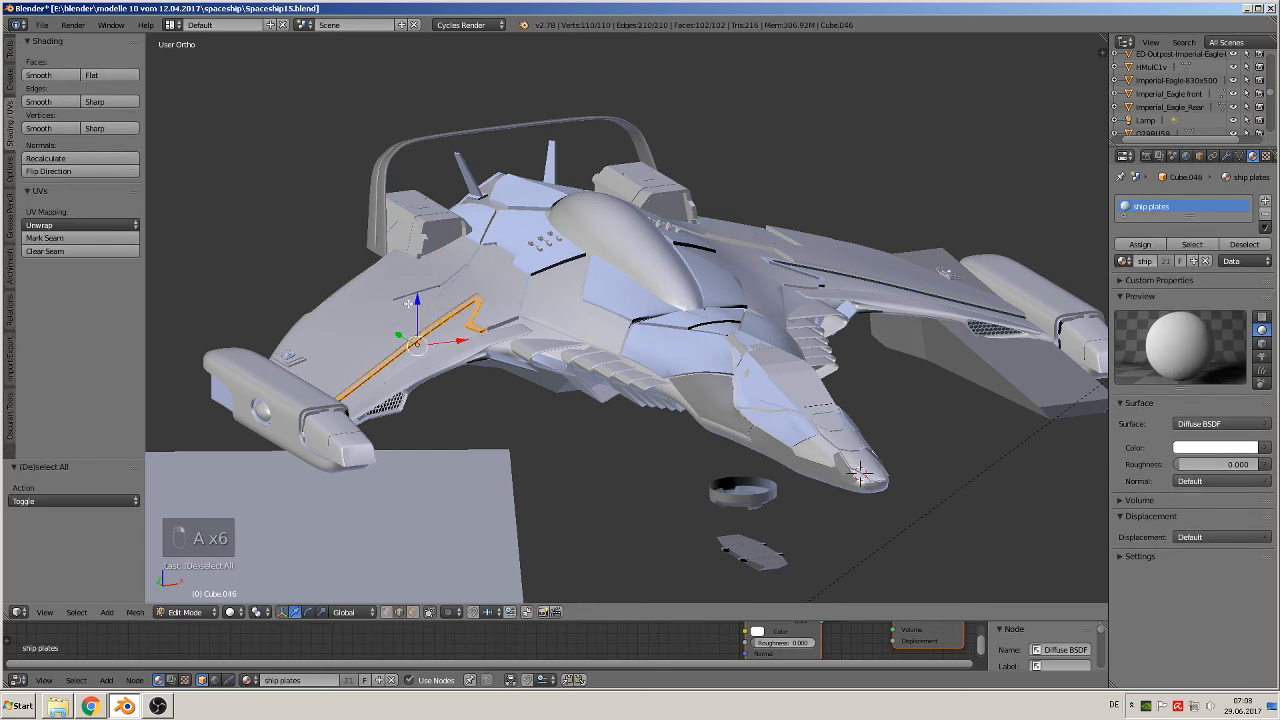
key(Tab)
key(Tab)
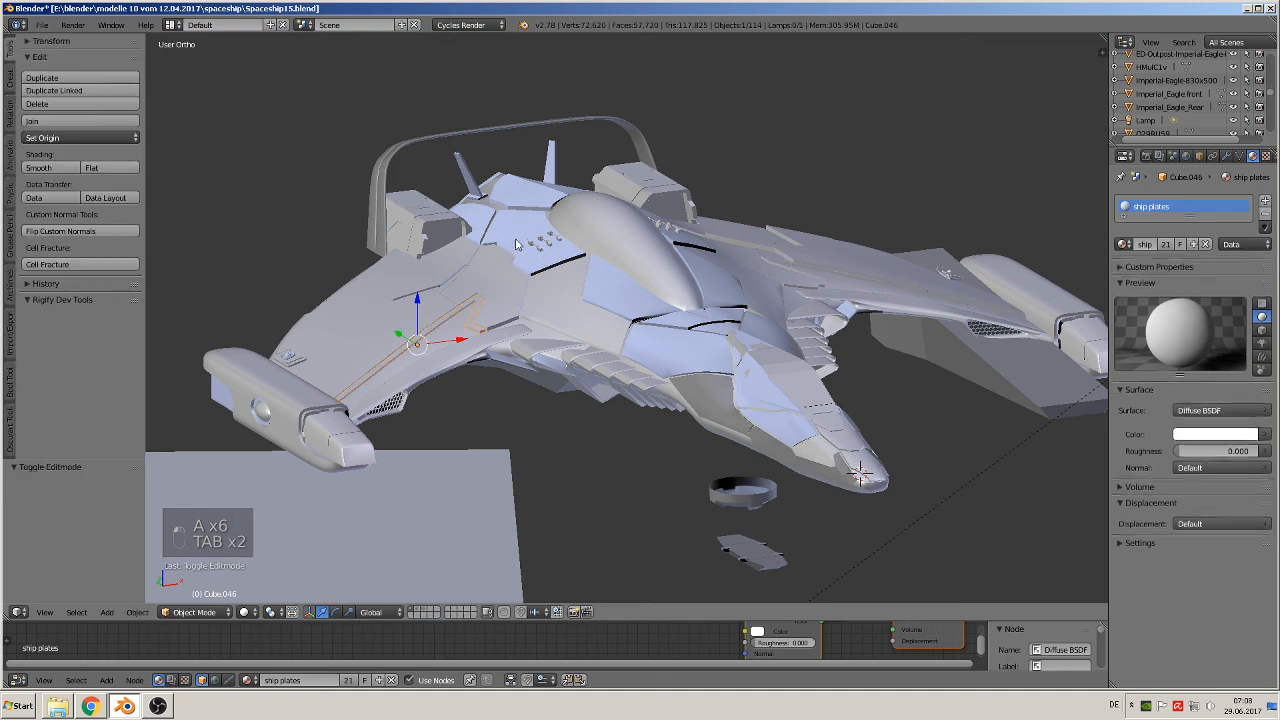
- Recalculate all normals of the fuselage plate carrying the small red vents on the left side of the canopy, and return to Object Mode
right_click(516, 243)
key(Tab)
key(a)
key(a)
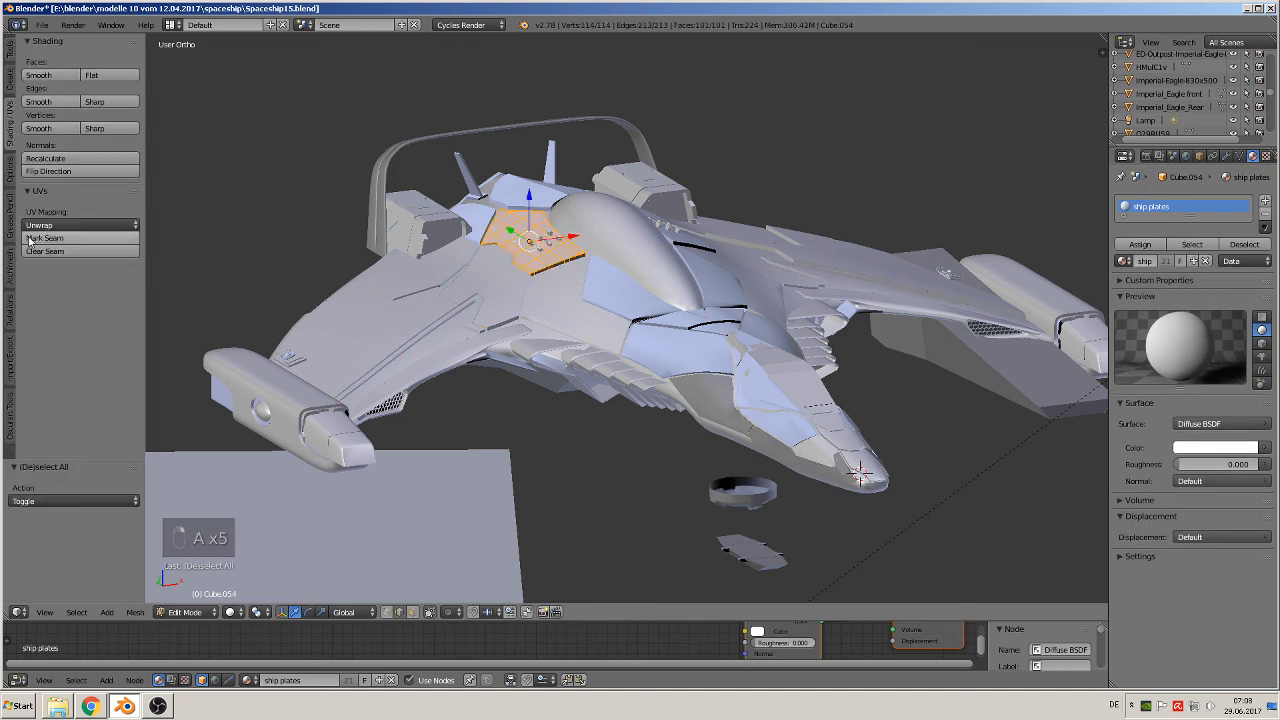
click(45, 158)
key(Tab)
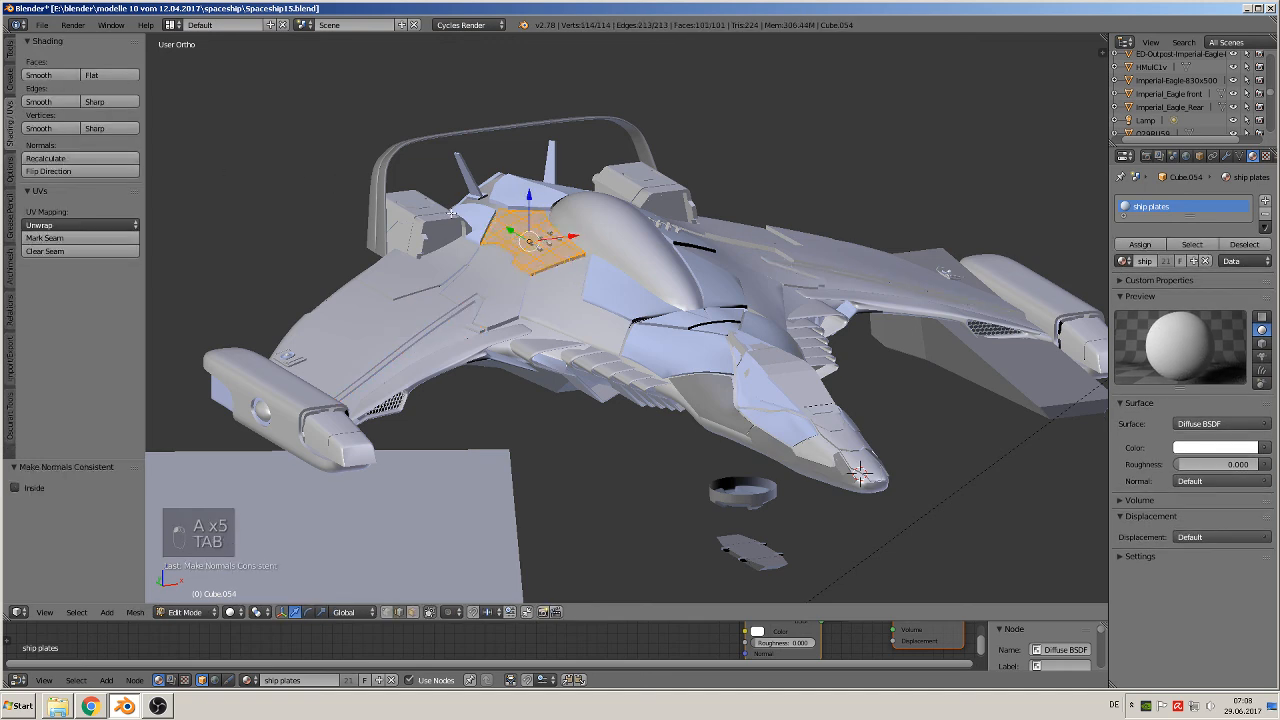
key(Tab)
- Recalculate all normals of the small fuselage plate beside the left engine block, and return to Object Mode
right_click(484, 220)
key(Tab)
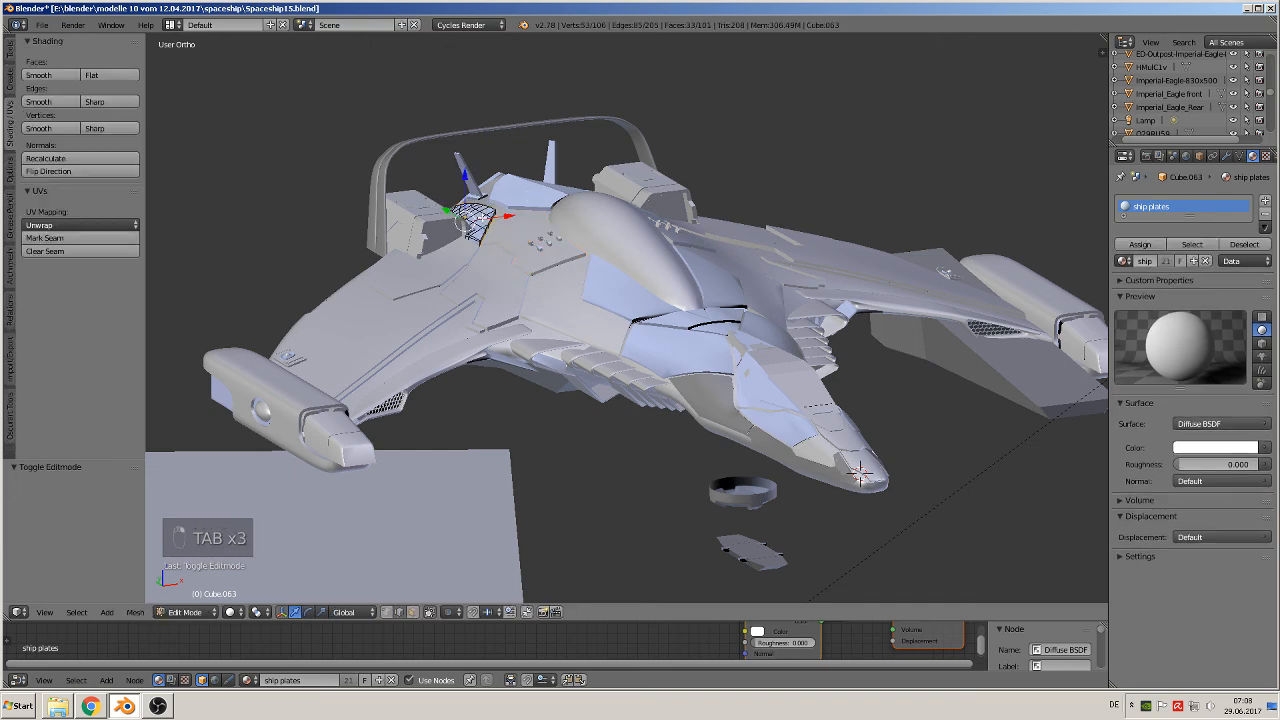
key(a)
key(a)
key(a)
key(a)
key(a)
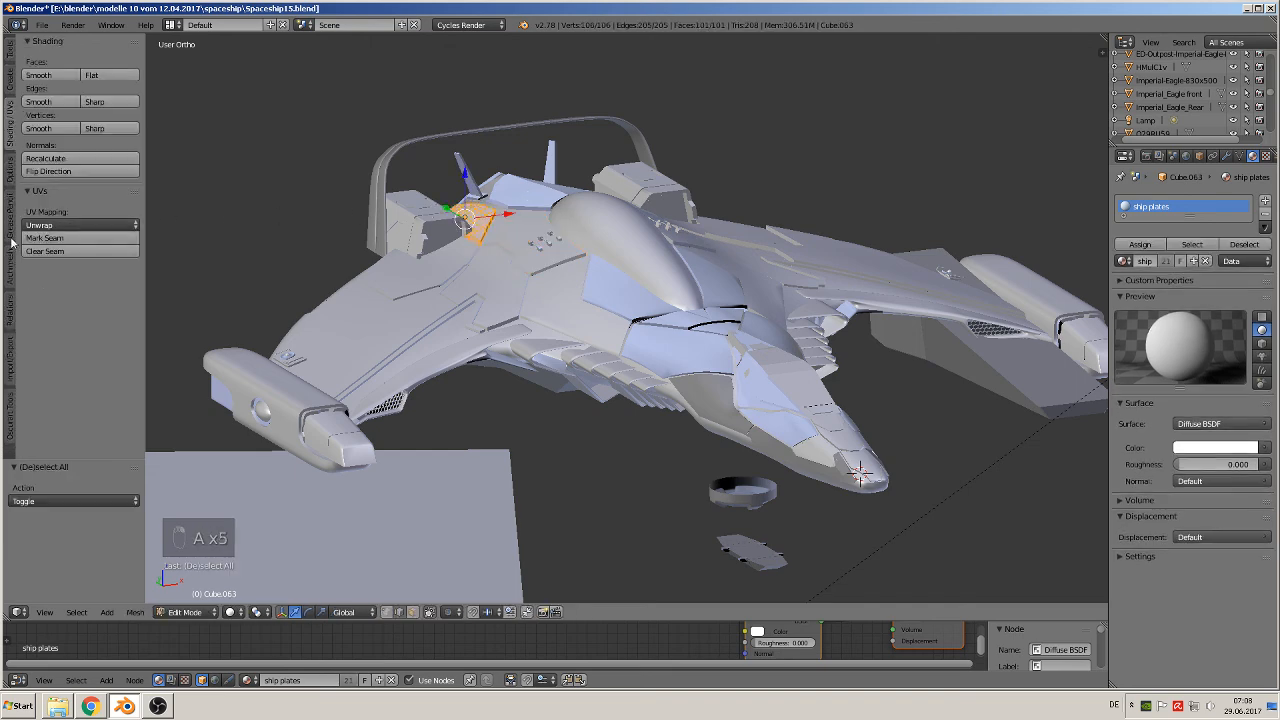
click(60, 160)
key(Tab)
- Recalculate all normals of the top fuselage plate behind the canopy, and return to Object Mode
right_click(523, 192)
key(Tab)
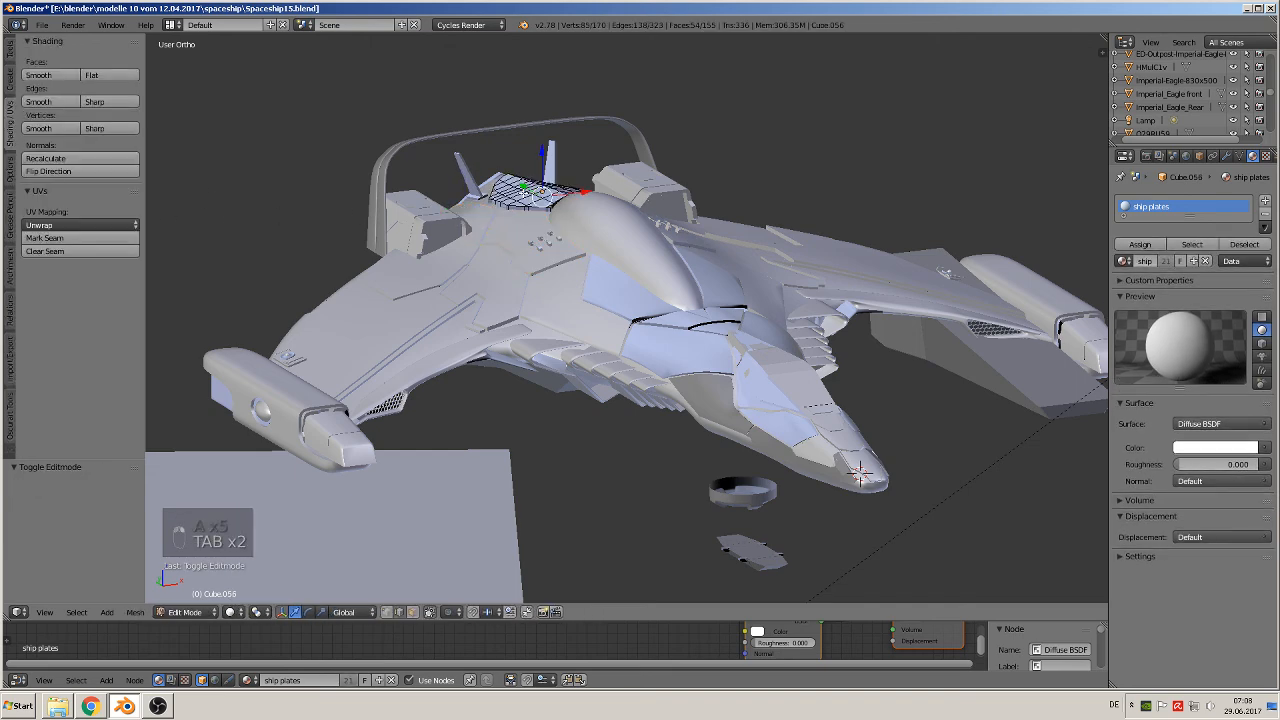
key(a)
key(a)
key(a)
key(a)
key(a)
click(60, 160)
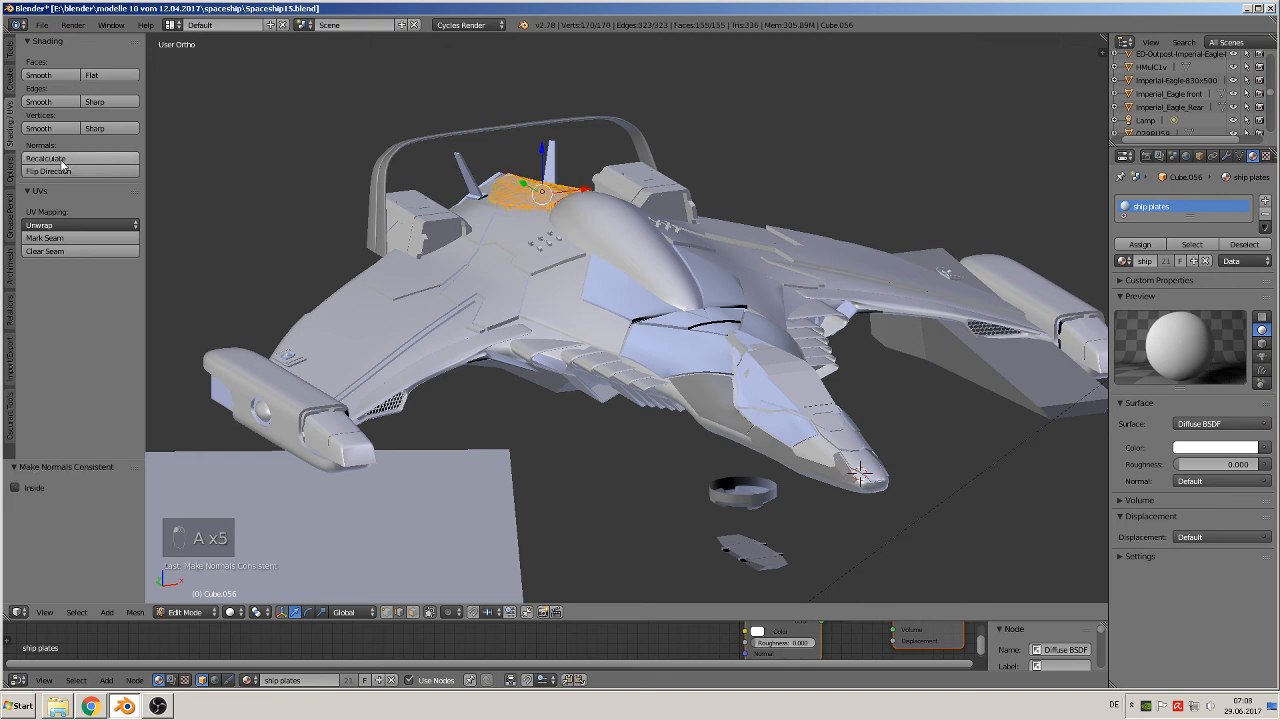
key(Tab)
- Recalculate the normals of the fuselage plate along the canopy's left front side, and return to Object Mode
right_click(633, 291)
key(Tab)
key(a)
key(a)
key(a)
key(a)
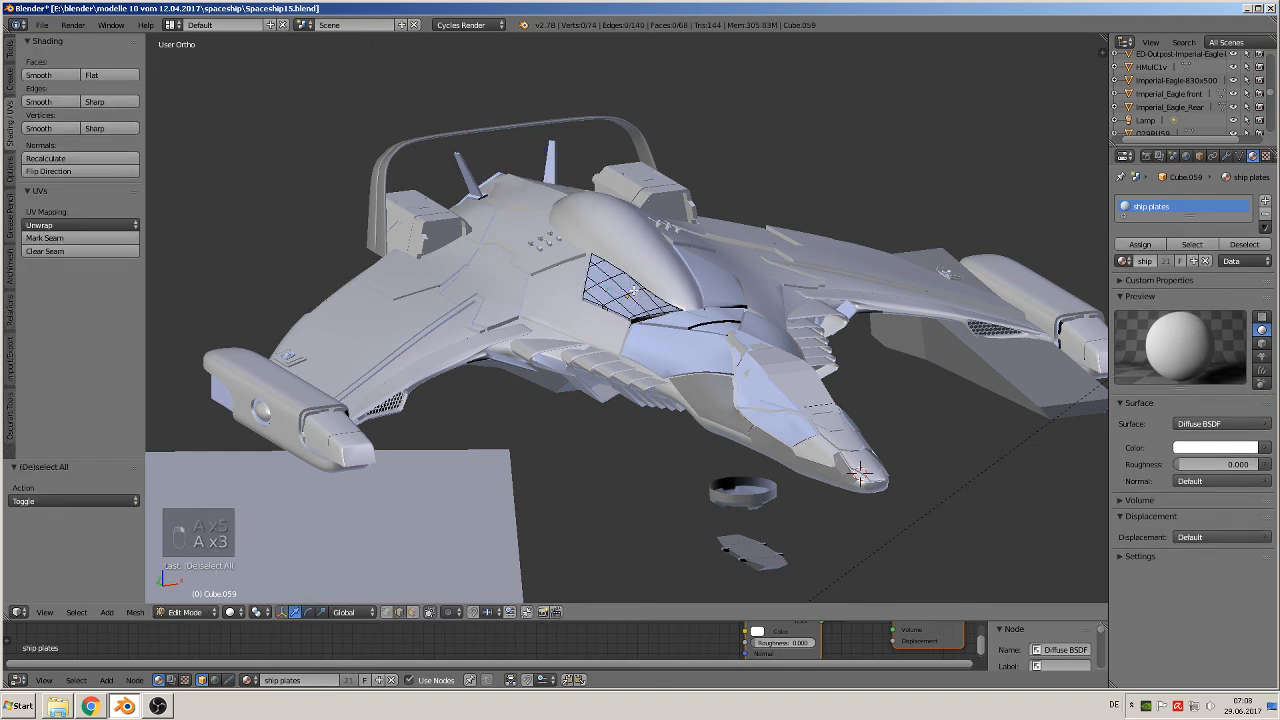
click(60, 160)
key(Tab)
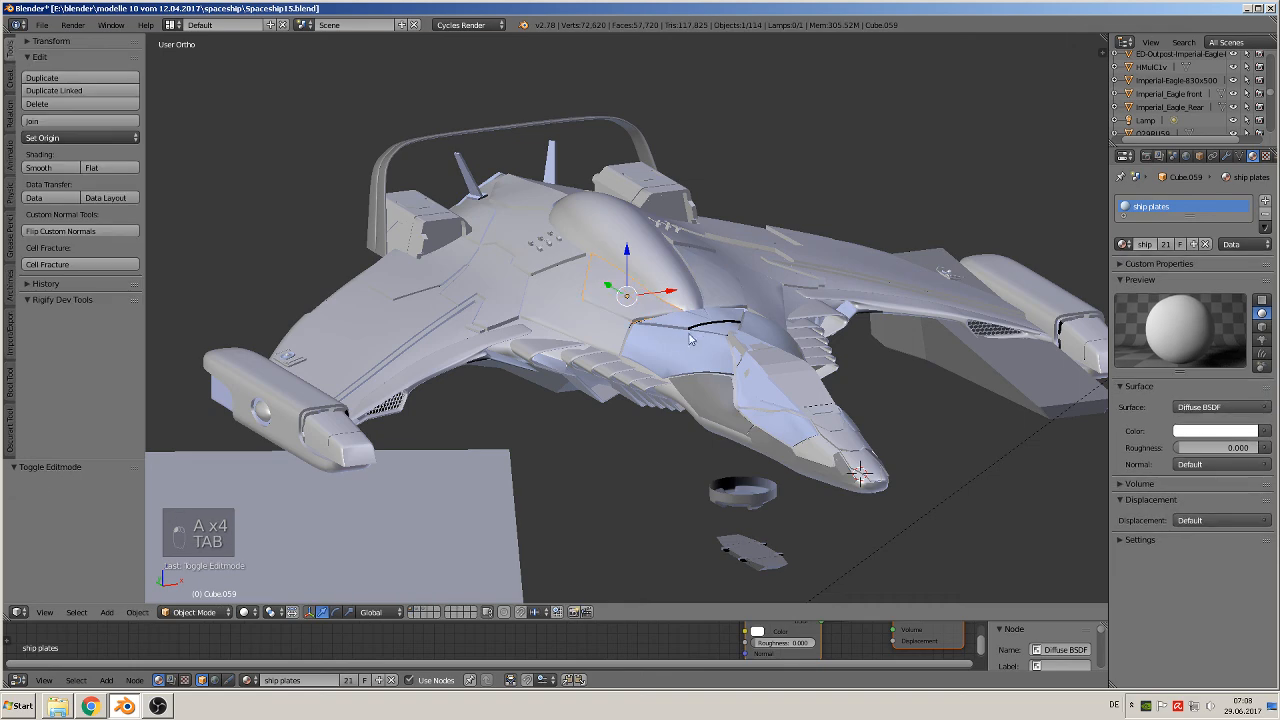
- Recalculate all normals of the narrow plate just in front of the canopy, and return to Object Mode
right_click(690, 322)
key(Tab)
key(a)
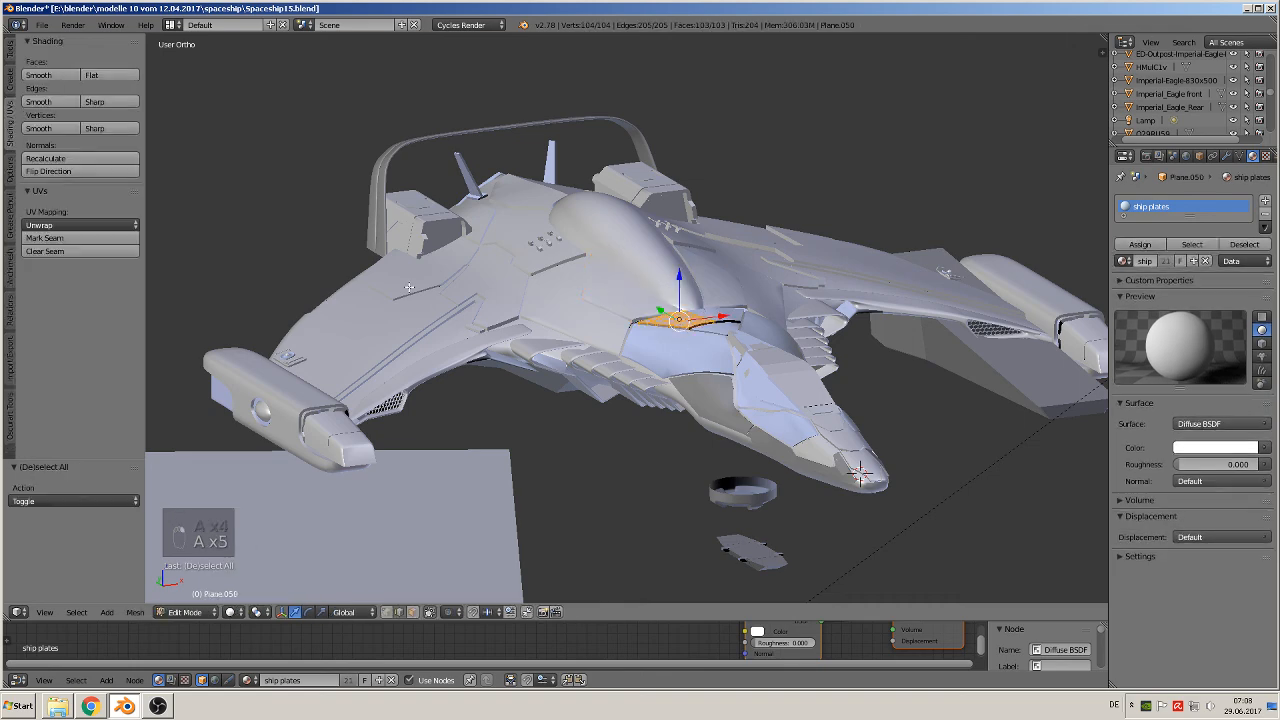
click(60, 160)
key(Tab)
- Recalculate all normals of the larger plate below the narrow one, on the left side behind the cockpit, and return to Object Mode
right_click(685, 363)
key(Tab)
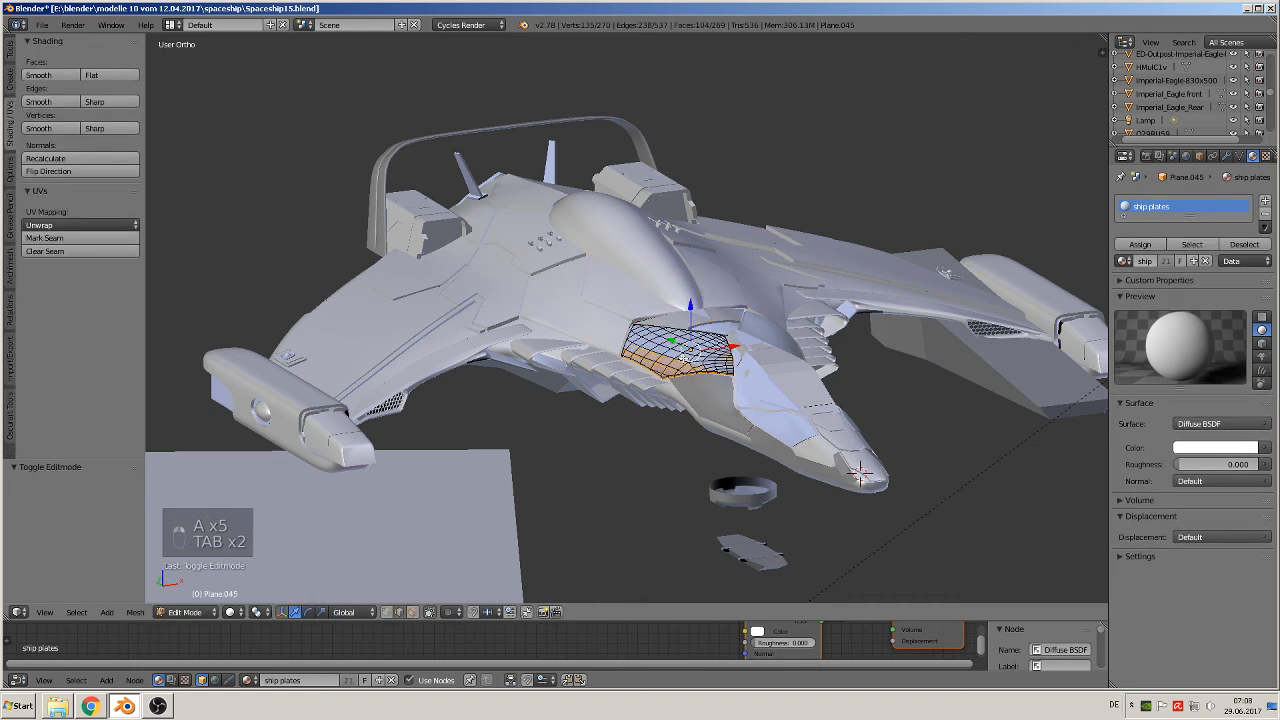
key(a)
click(58, 160)
key(Tab)
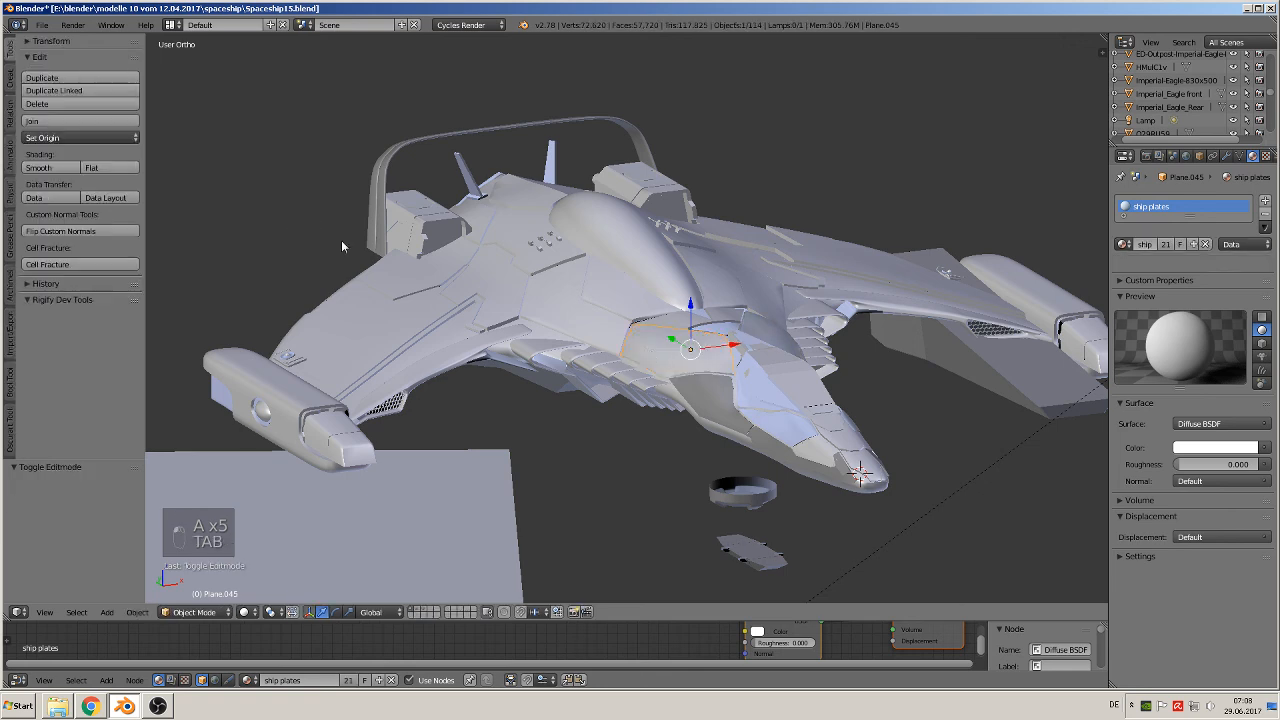
- Recalculate all normals of the side plate on the left of the nose beside the cockpit window, and return to Object Mode
right_click(730, 398)
key(Tab)
key(a)
key(a)
key(a)
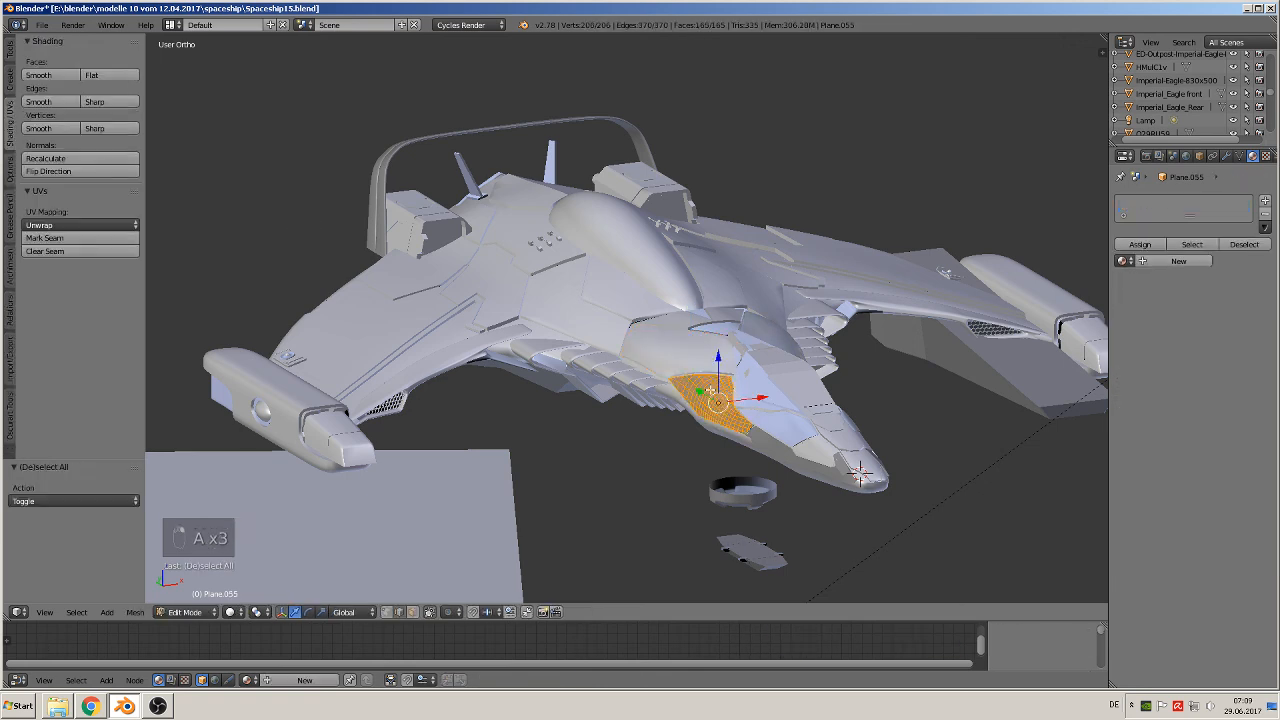
click(76, 171)
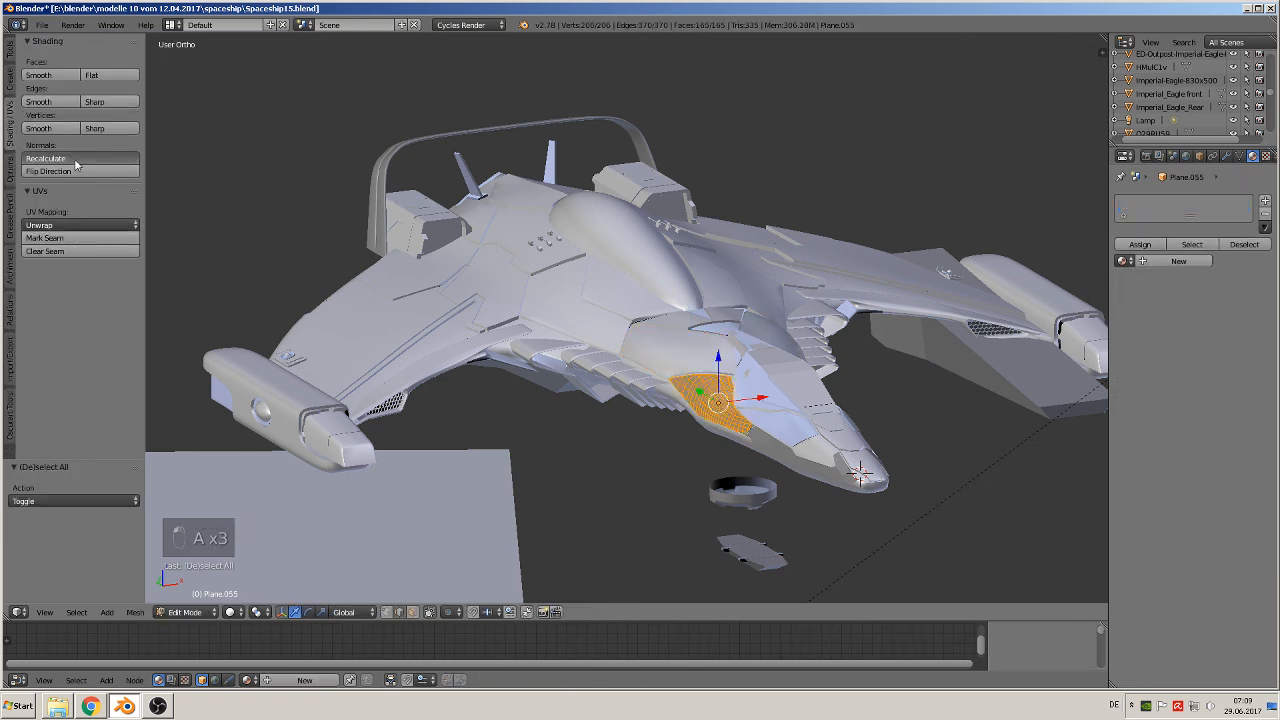
key(Tab)
- Open the lower front nose plate in Edit Mode, switch the viewport shading to Material, and clear the mesh selection
right_click(766, 446)
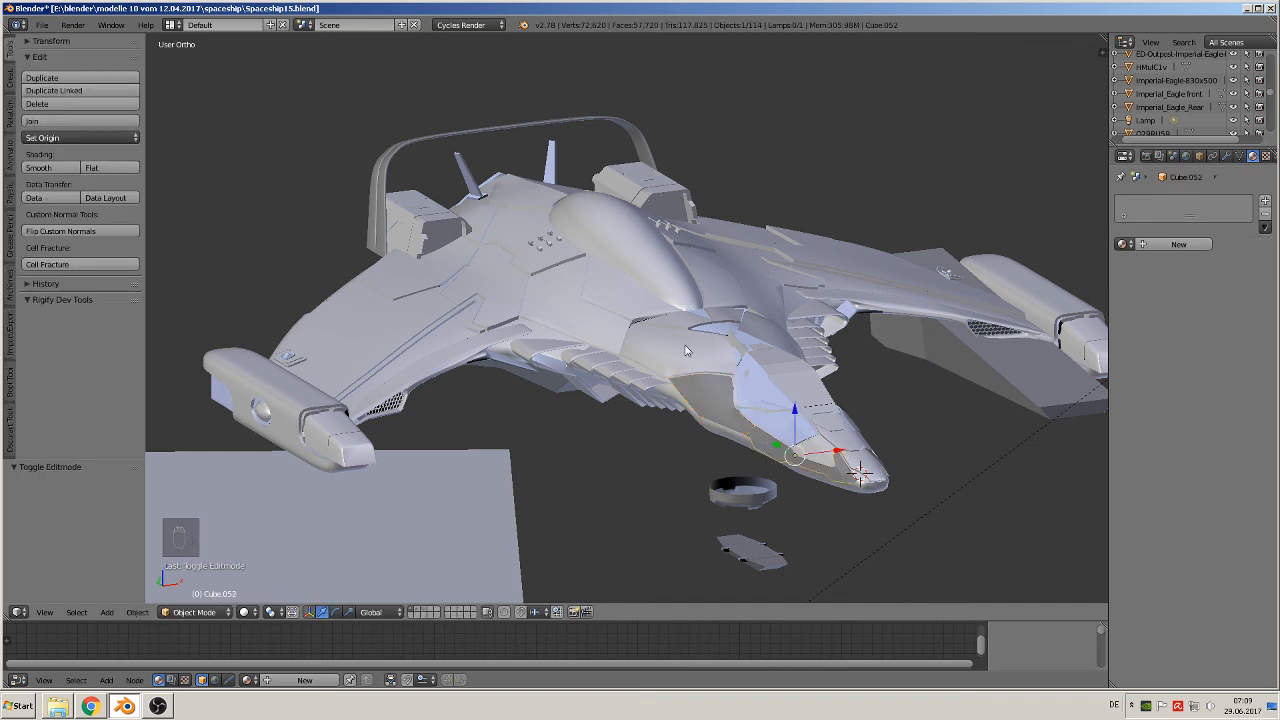
key(Tab)
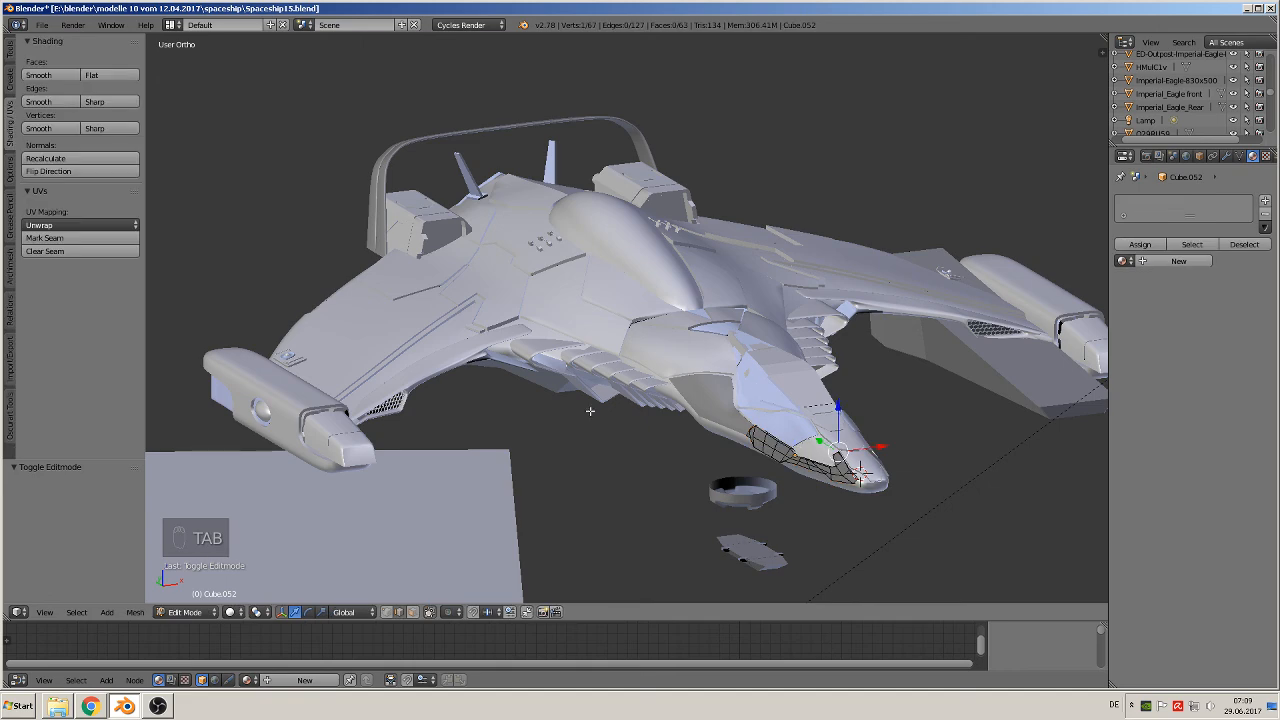
click(232, 612)
click(258, 538)
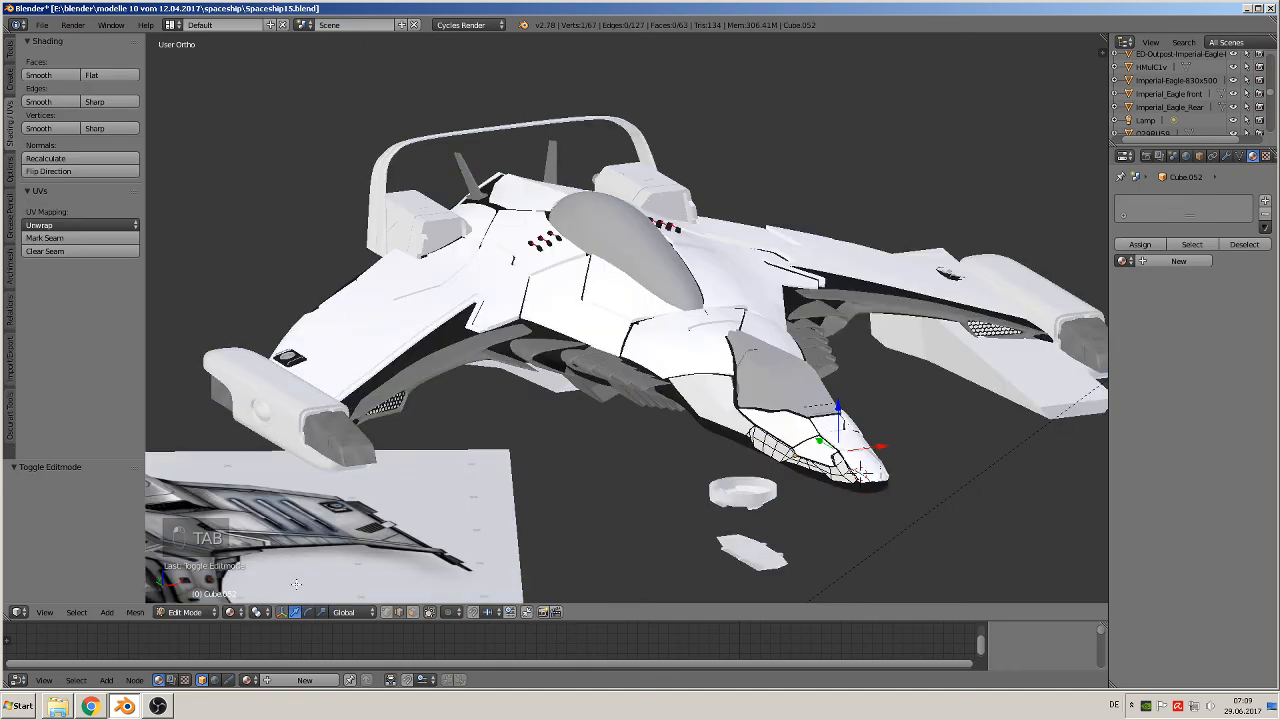
scroll(600, 420, up, 3)
key(a)
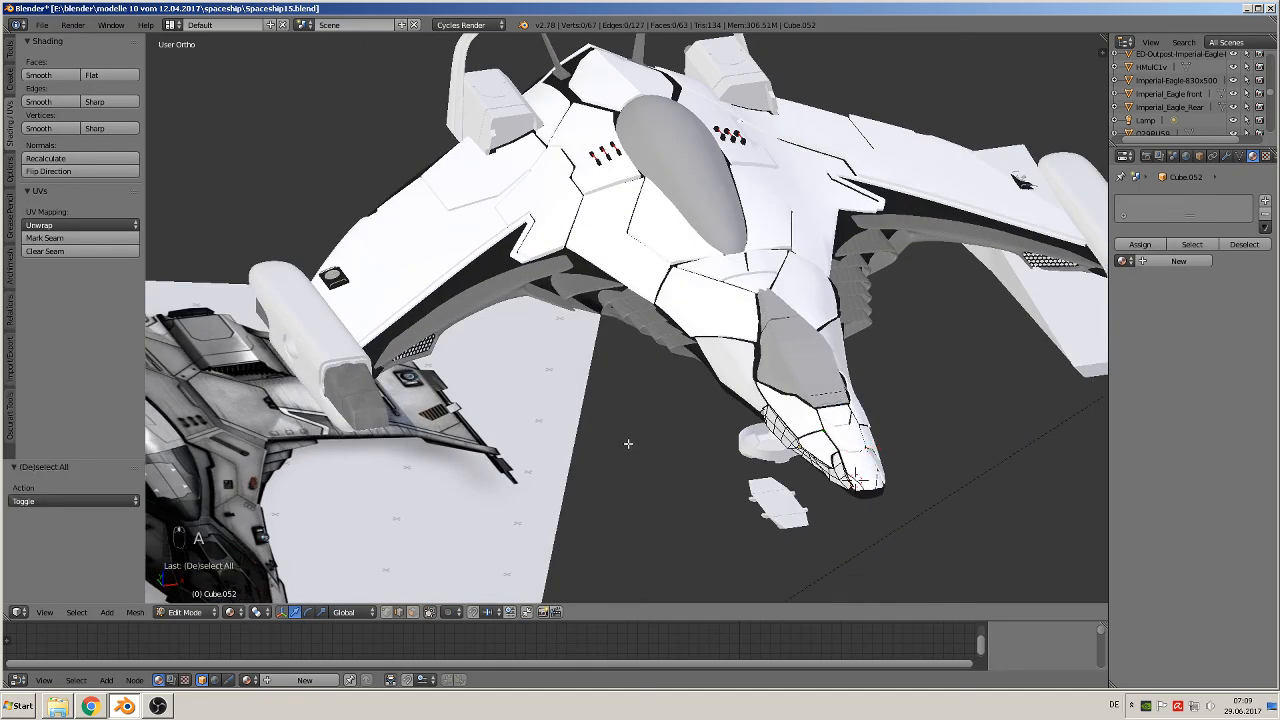
click(157, 706)
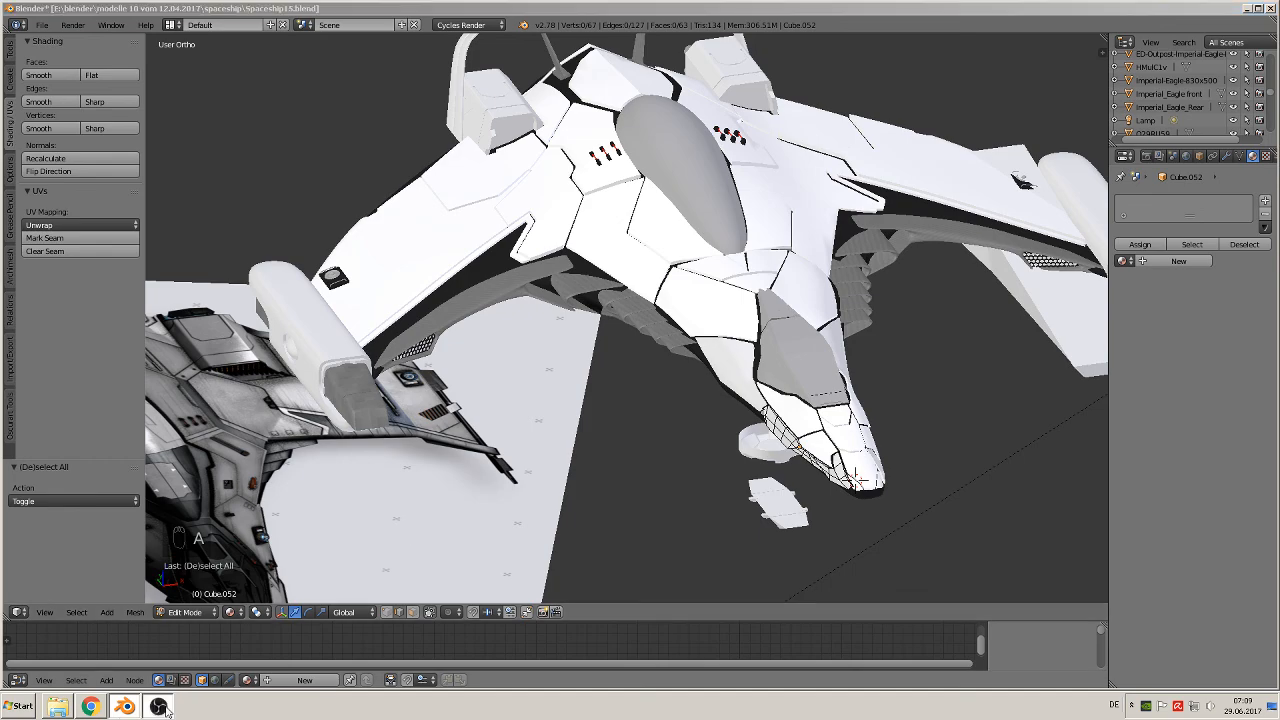